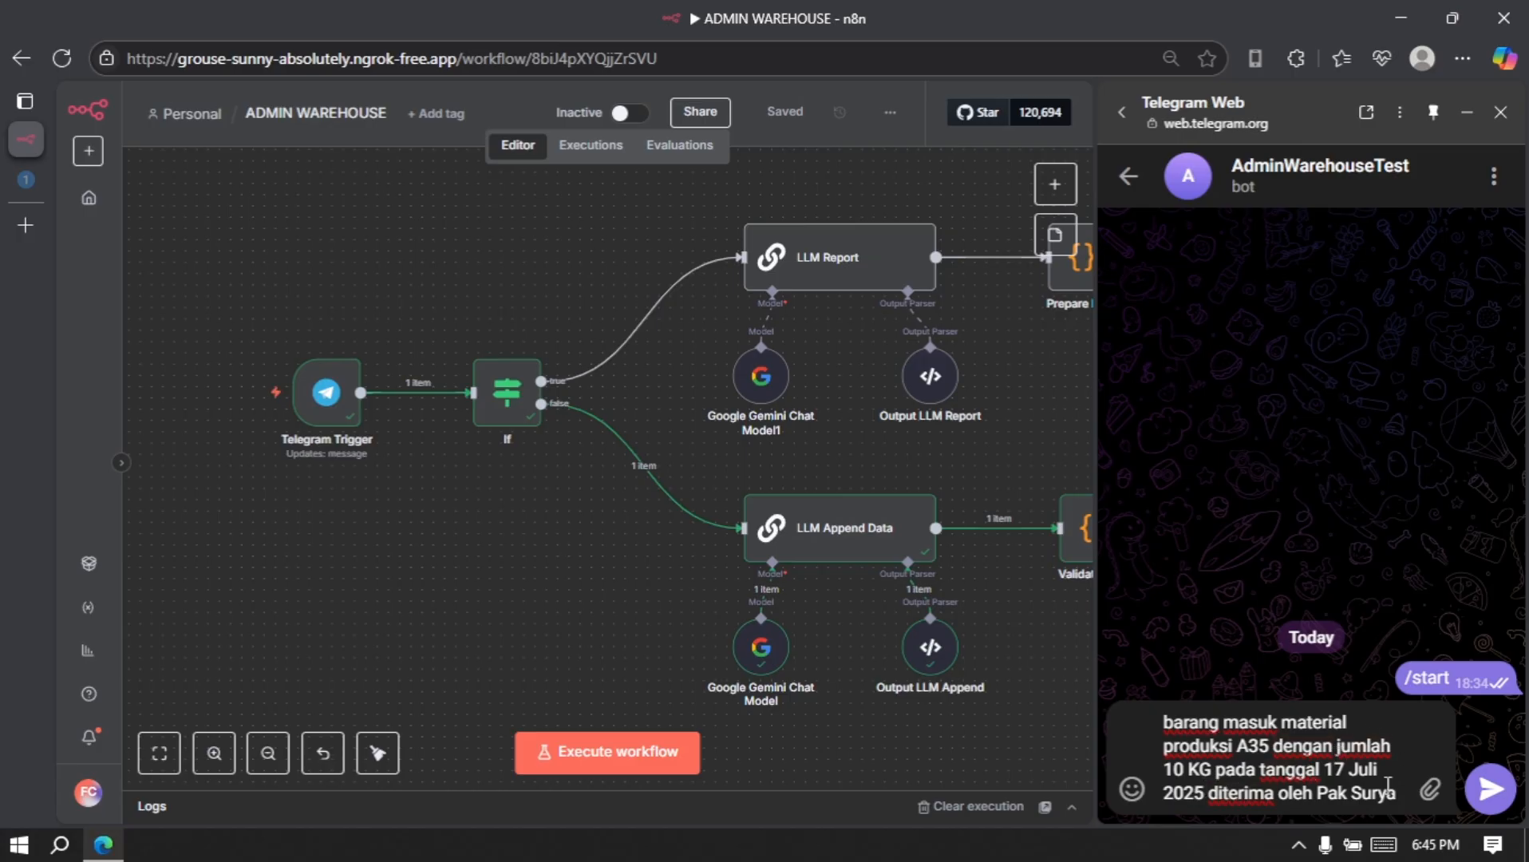
- Execute the ADMIN WAREHOUSE workflow and send the drafted incoming-goods message for 10 KG of material produksi A35 to the AdminWarehouseTest bot
{"action": "left_click", "coordinate": [591, 751]}
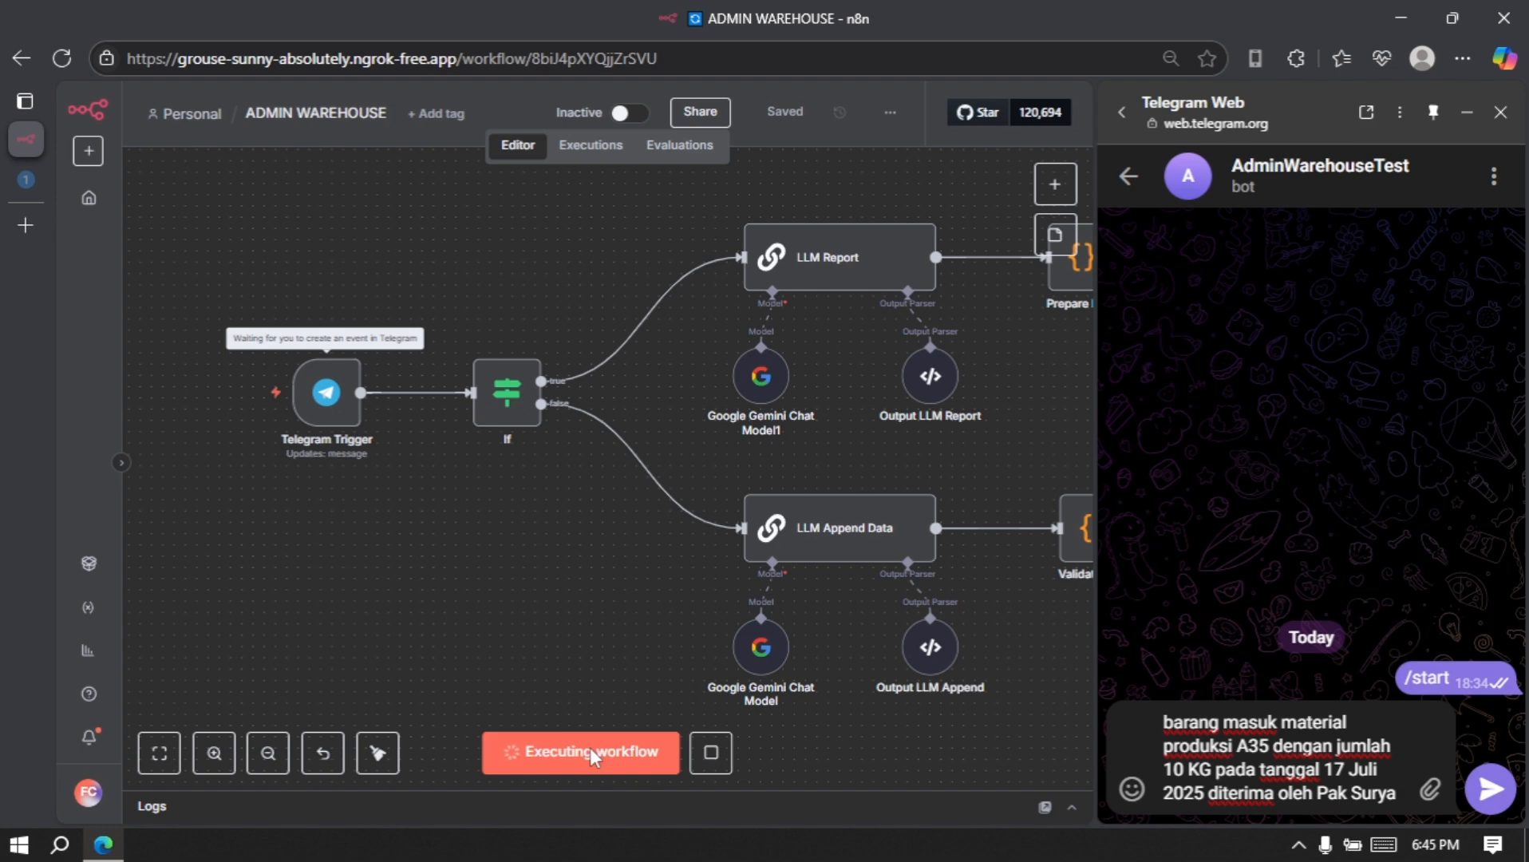
{"action": "mouse_move", "coordinate": [240, 371]}
{"action": "left_click", "coordinate": [1492, 790]}
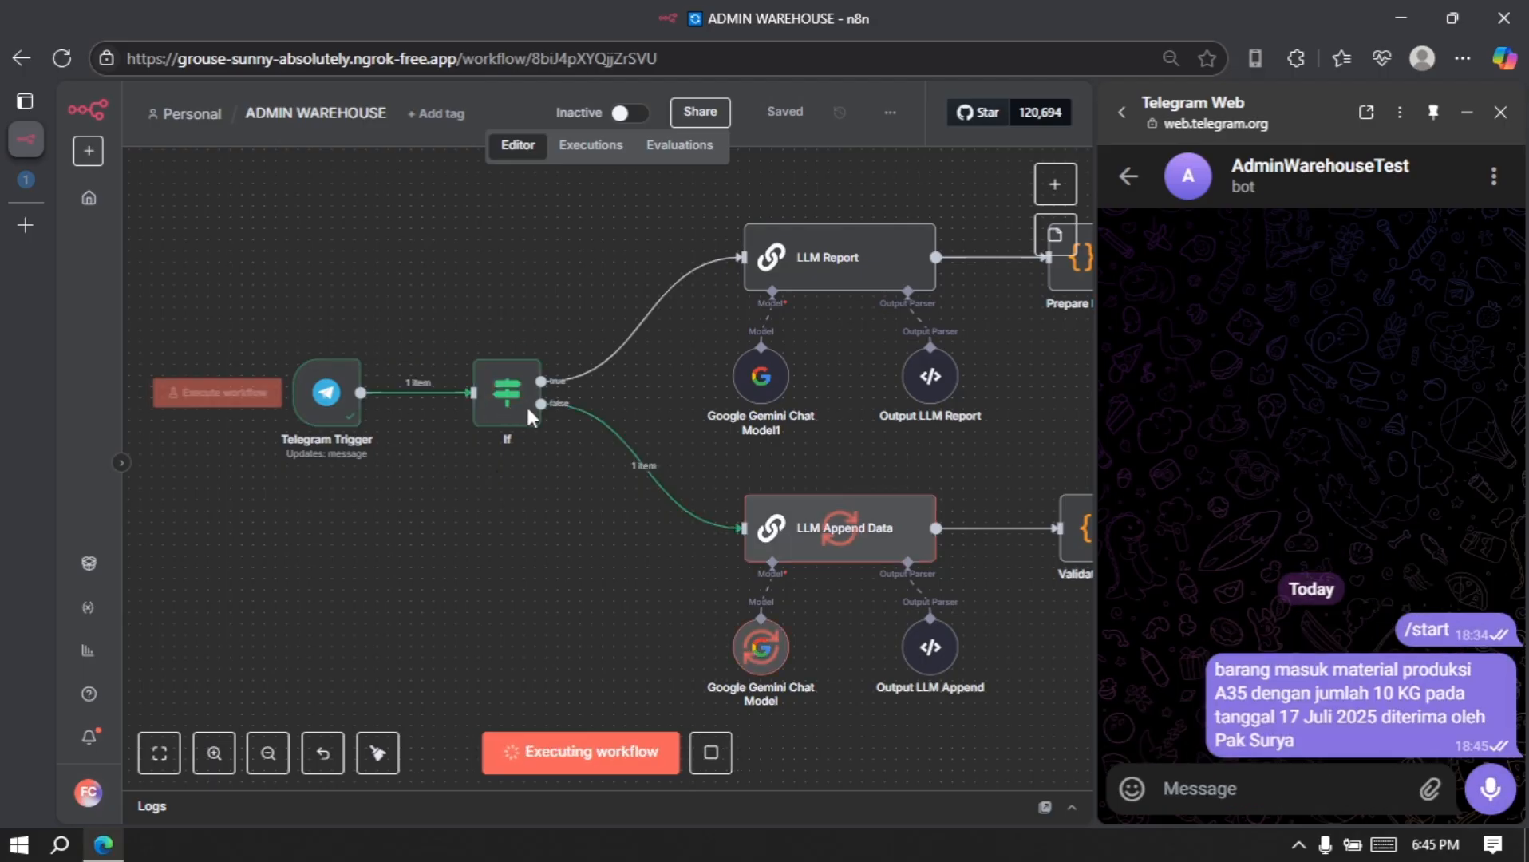
{"action": "scroll", "coordinate": [565, 524], "scroll_direction": "right", "scroll_amount": 5}
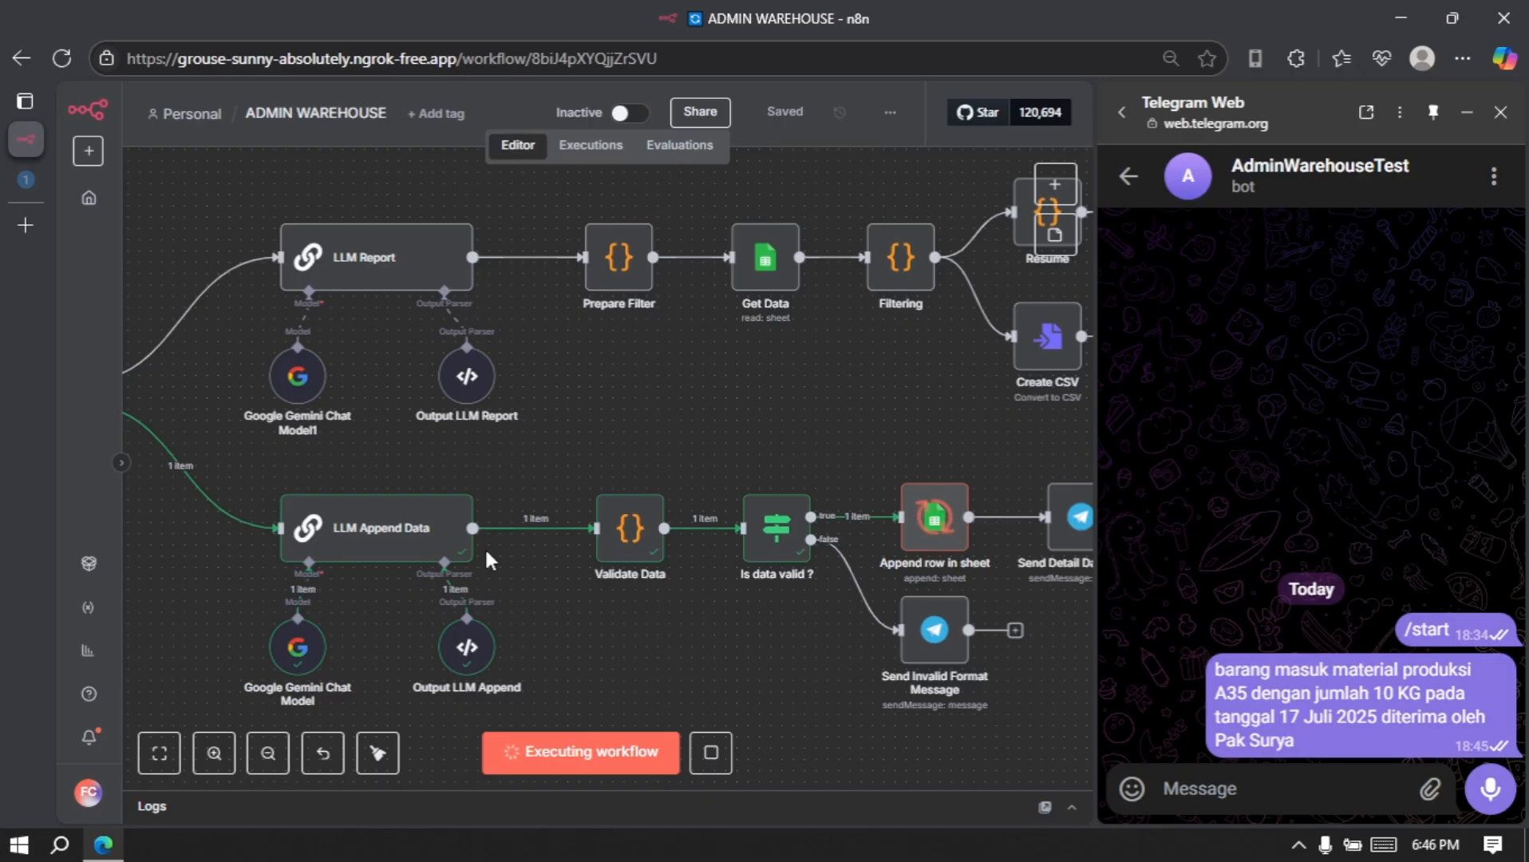
{"action": "scroll", "coordinate": [808, 533], "scroll_direction": "right", "scroll_amount": 1}
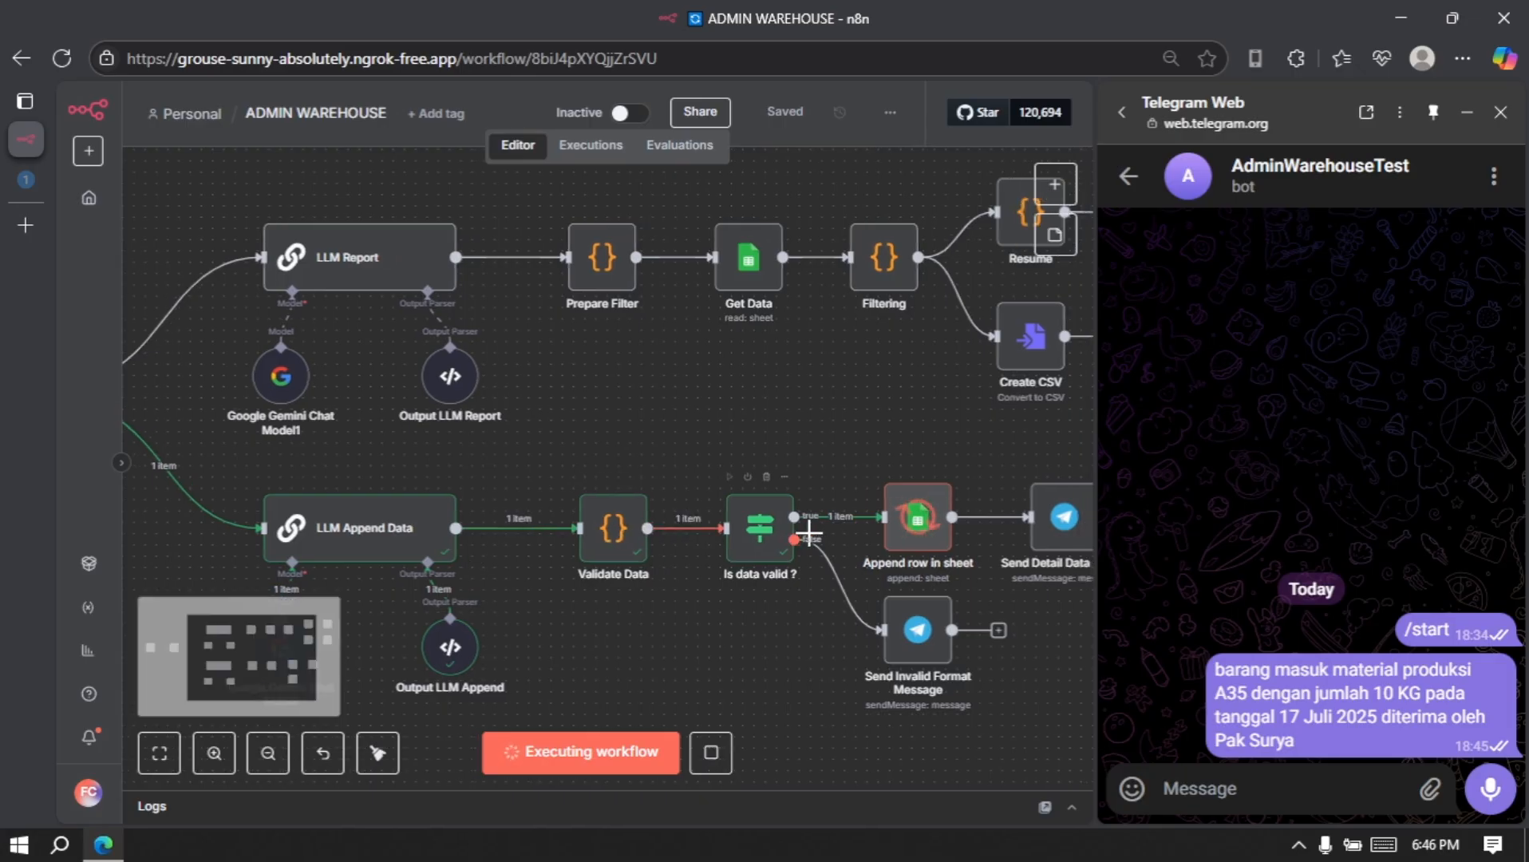
{"action": "scroll", "coordinate": [769, 577], "scroll_direction": "right", "scroll_amount": 1}
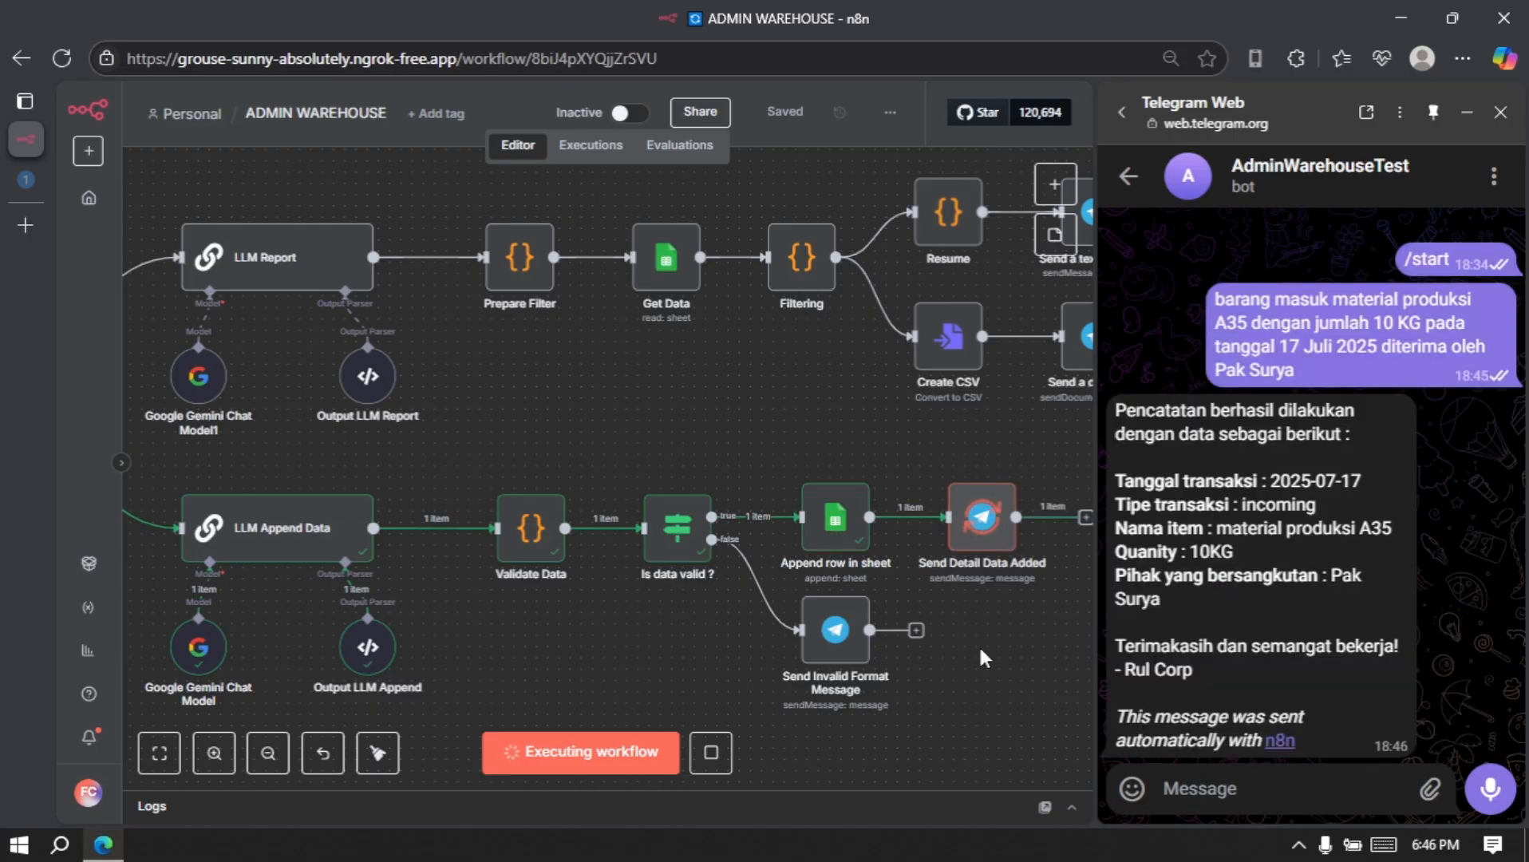
{"action": "scroll", "coordinate": [990, 682], "scroll_direction": "right", "scroll_amount": 2}
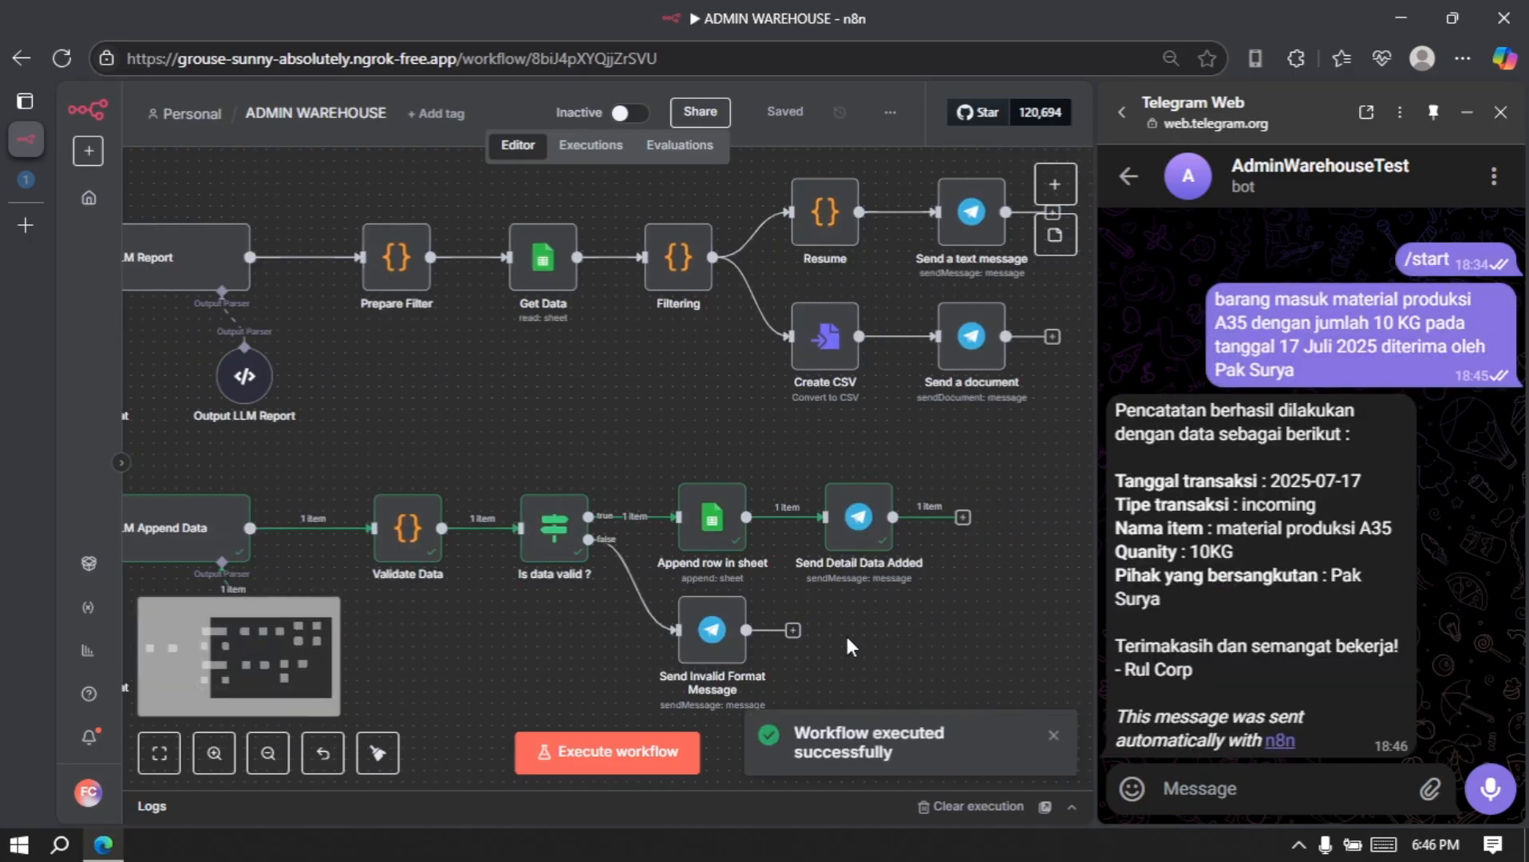
{"action": "double_click", "coordinate": [1199, 444]}
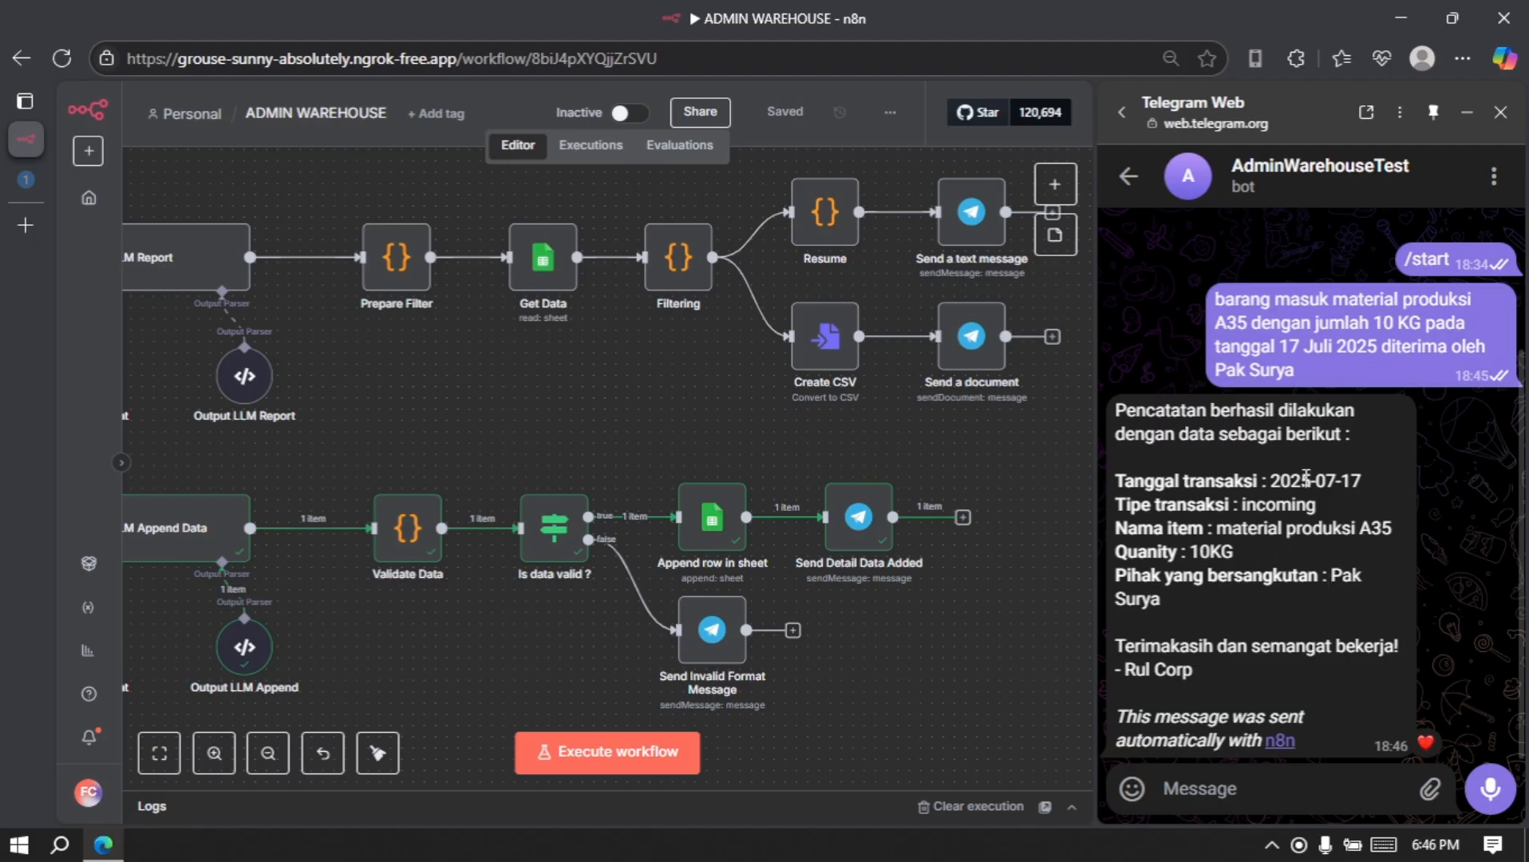
- Draft the bot message "barang keluar material produksi A37 dengan jumlah 20 KG pada tanggal 18 Juli 2025 disetujui oleh" followed by the approver's name
{"action": "type", "text": "barang keluar material produksi A37 dengan jumlah 20 KG pada tanggal 18 Juli 2025 diterima oleh Pak Wahyu"}
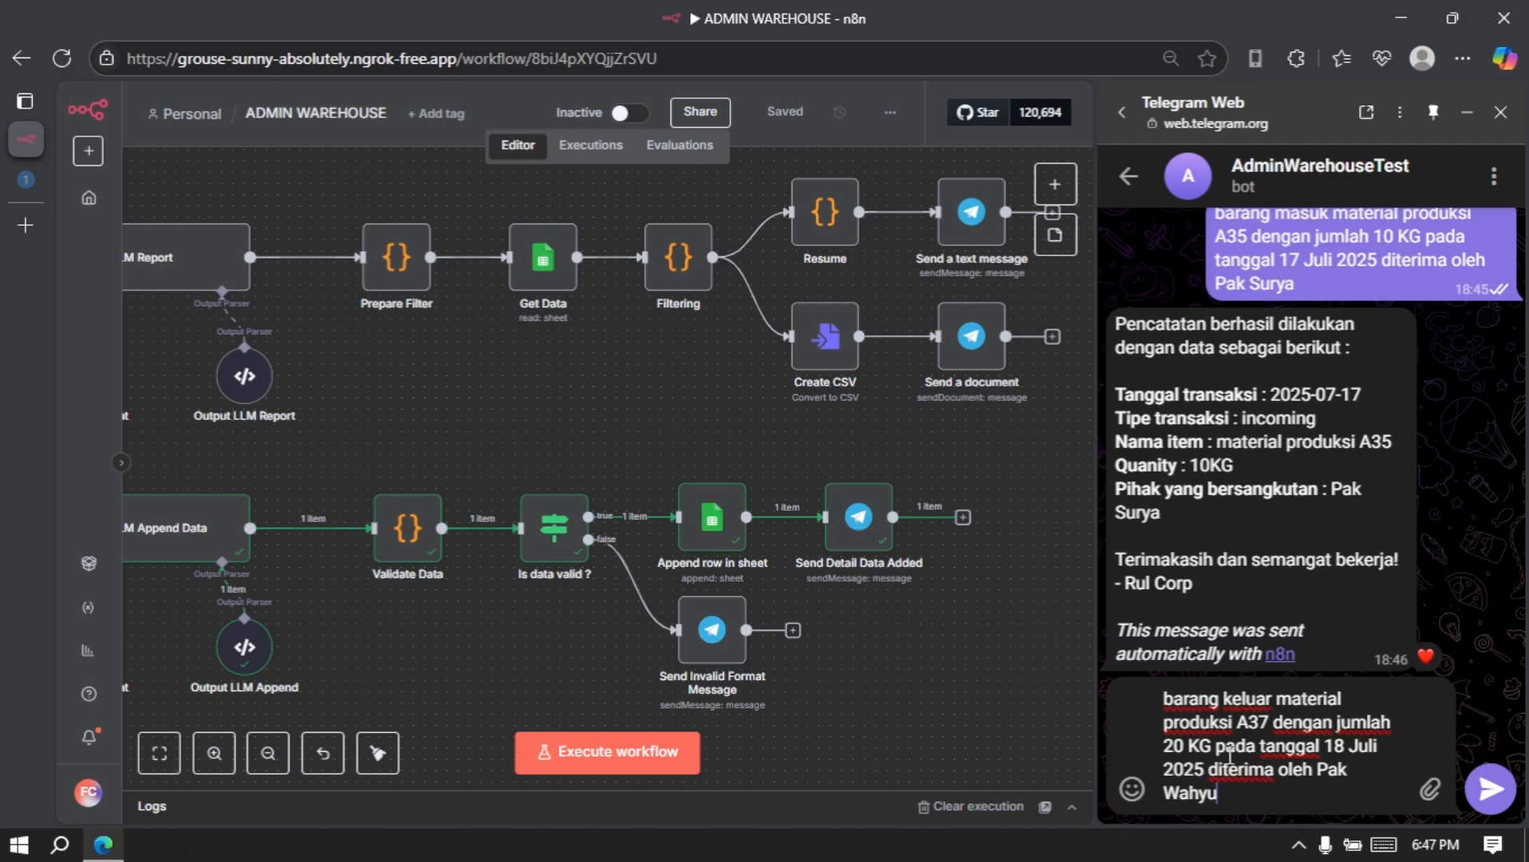
{"action": "right_click", "coordinate": [1274, 773]}
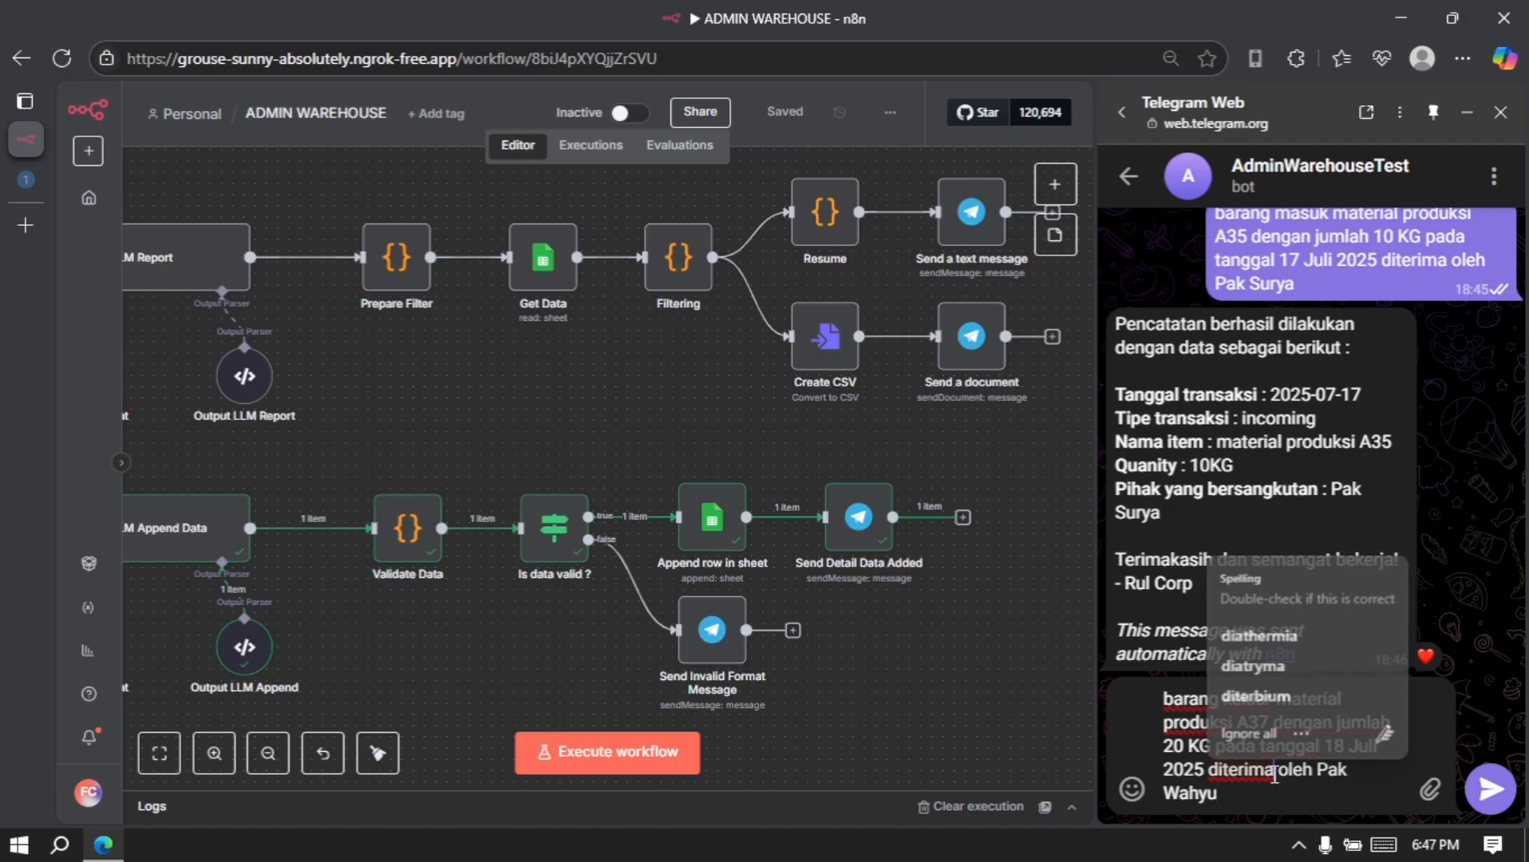
{"action": "key", "text": "Escape"}
{"action": "type", "text": "disetujui"}
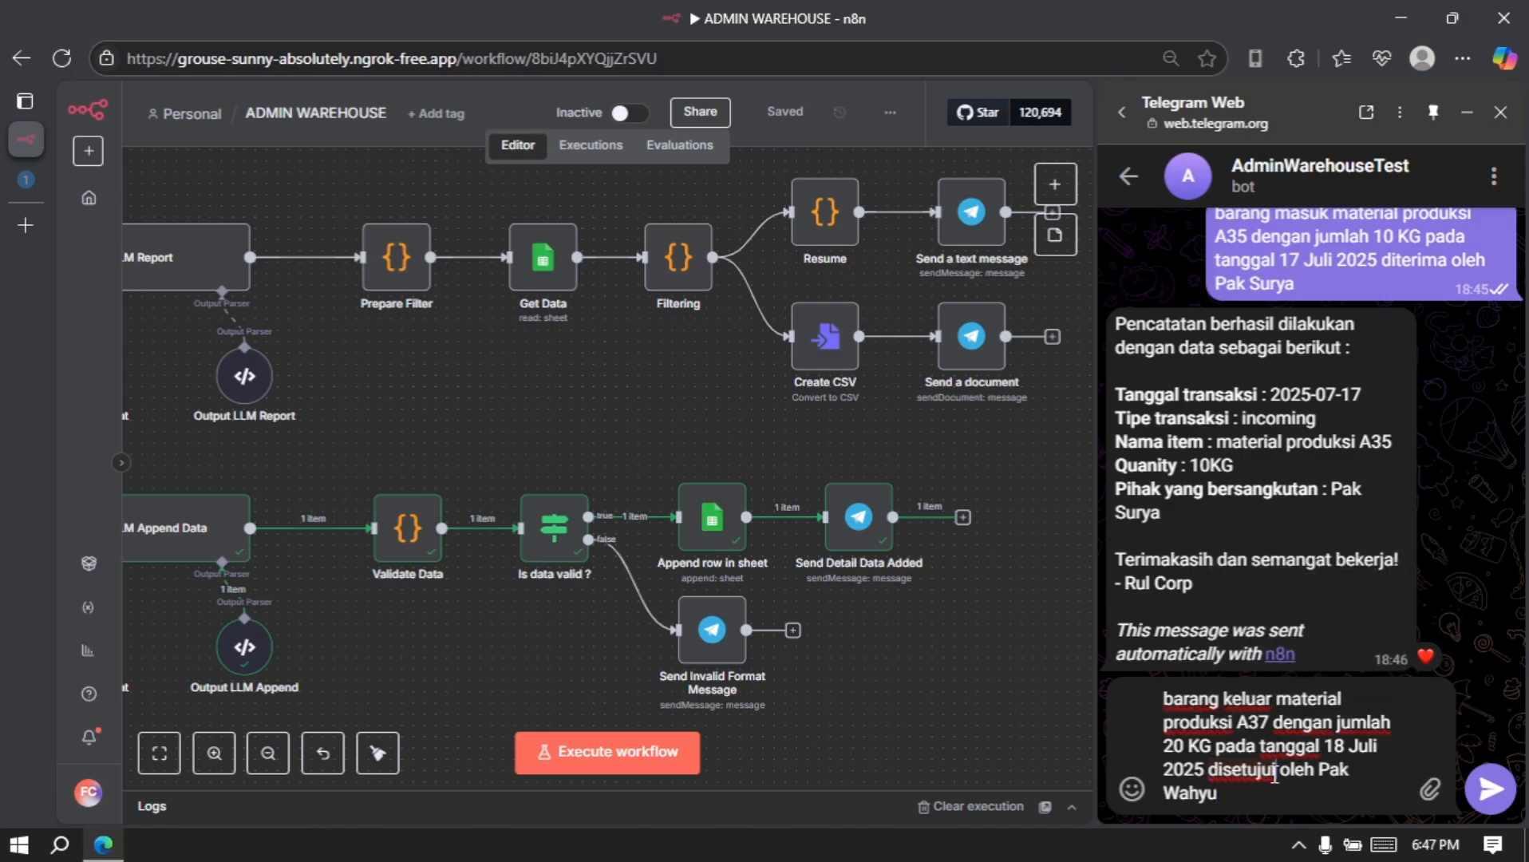
- Execute the workflow again and send the drafted outgoing-goods message to the bot, letting the LLM Append Data branch process it
{"action": "left_click", "coordinate": [621, 760]}
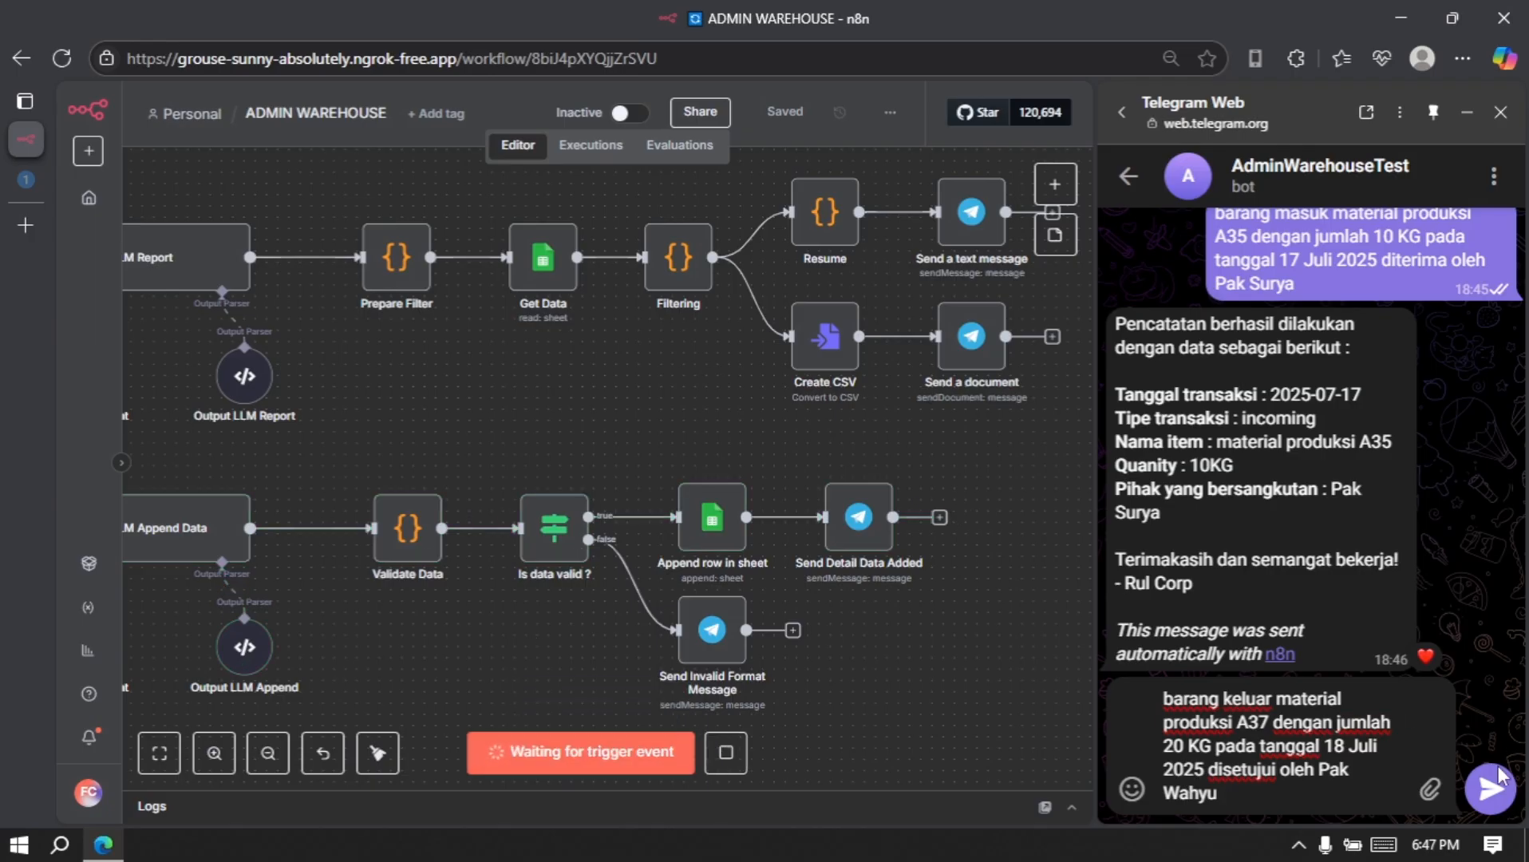
{"action": "left_click", "coordinate": [1491, 790]}
{"action": "scroll", "coordinate": [483, 414], "scroll_direction": "left", "scroll_amount": 10}
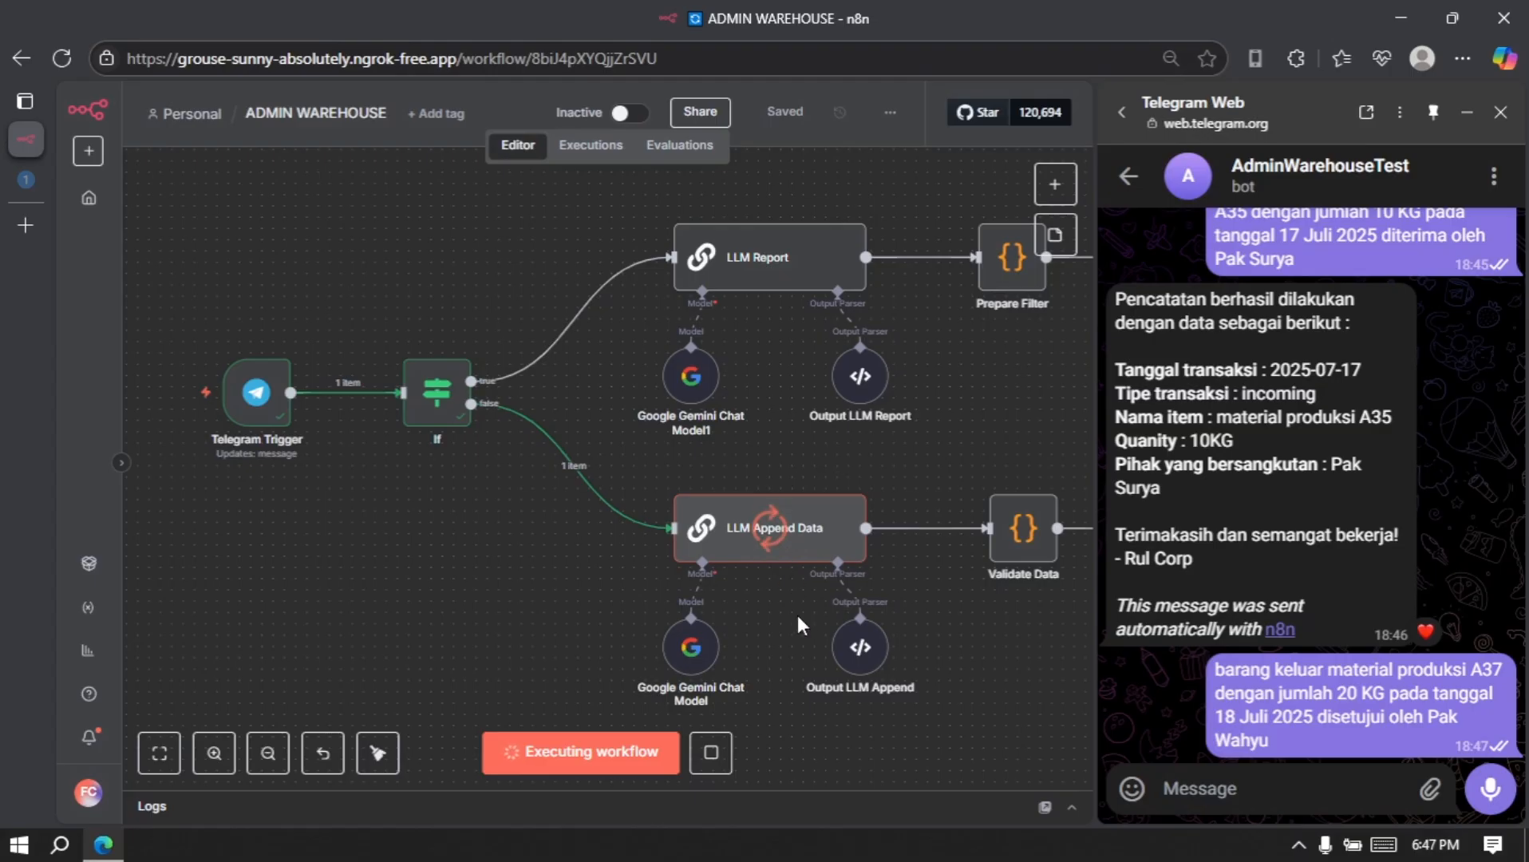
{"action": "scroll", "coordinate": [796, 615], "scroll_direction": "right", "scroll_amount": 3}
{"action": "scroll", "coordinate": [796, 615], "scroll_direction": "right", "scroll_amount": 1}
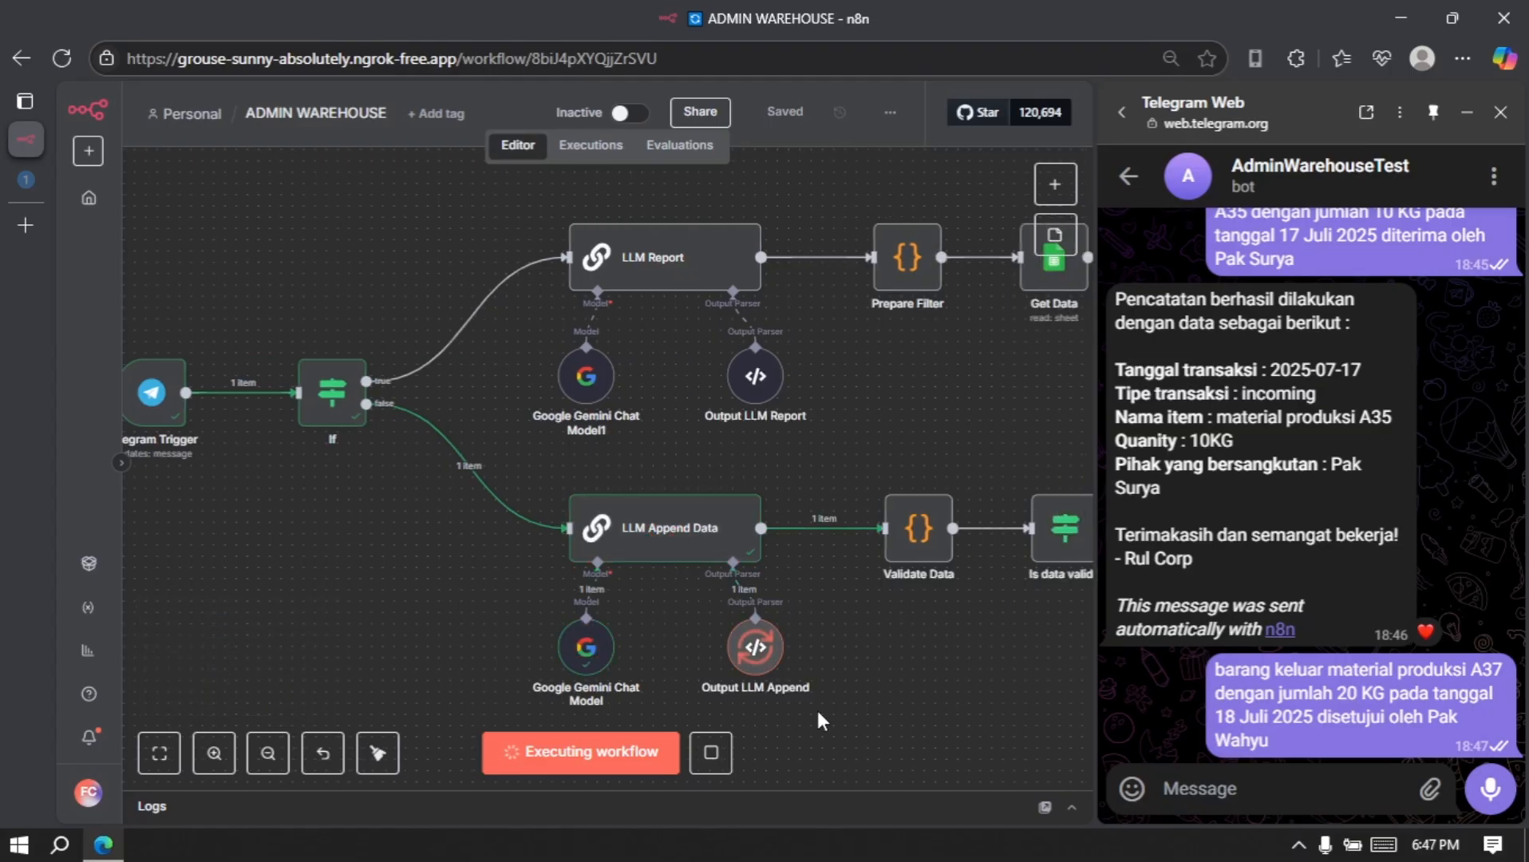
{"action": "scroll", "coordinate": [922, 644], "scroll_direction": "right", "scroll_amount": 1}
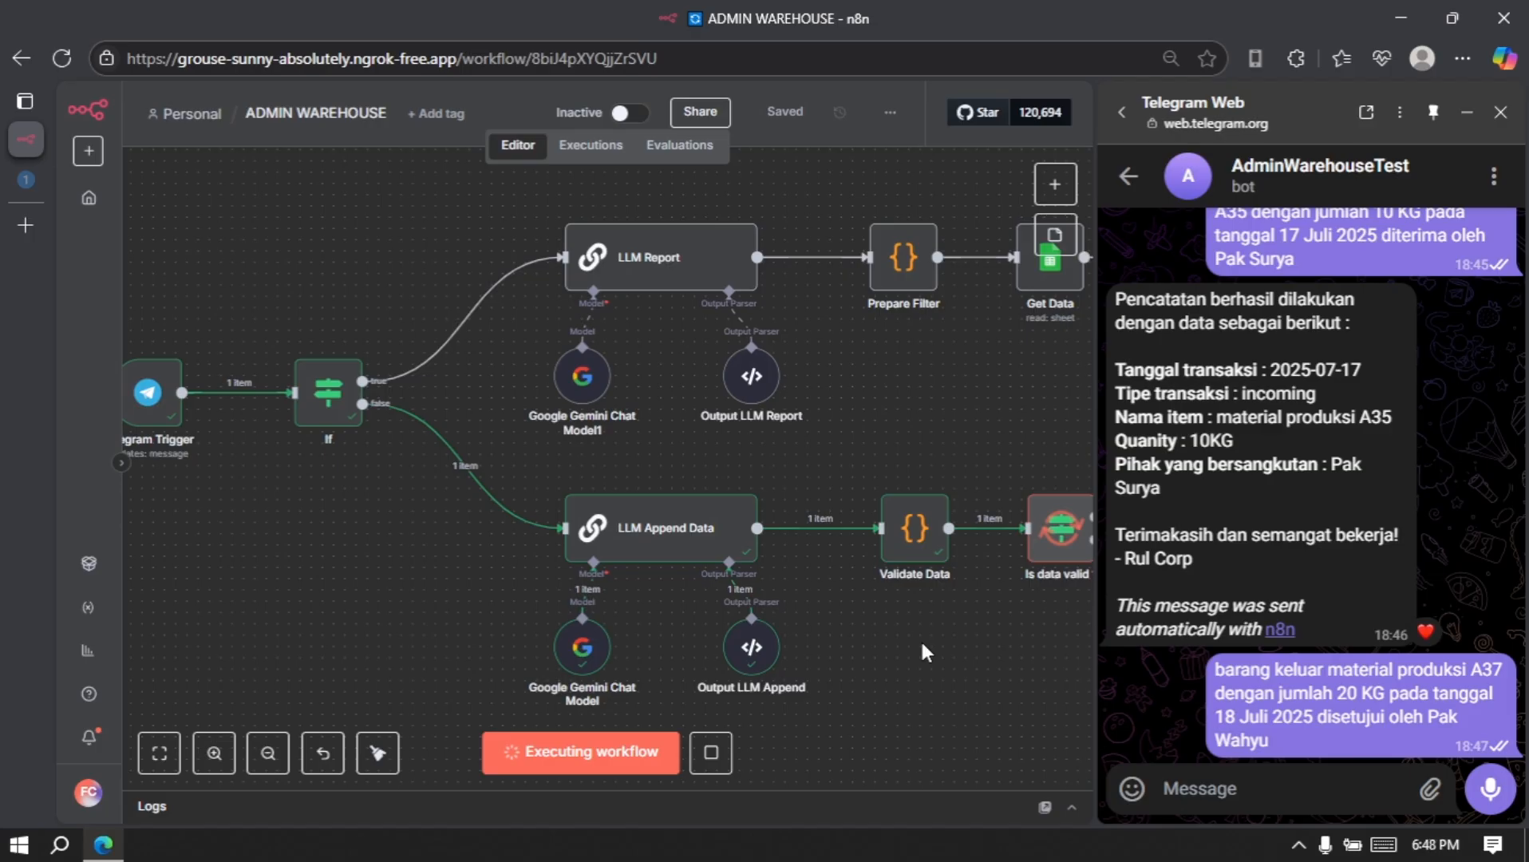
{"action": "scroll", "coordinate": [922, 644], "scroll_direction": "right", "scroll_amount": 5}
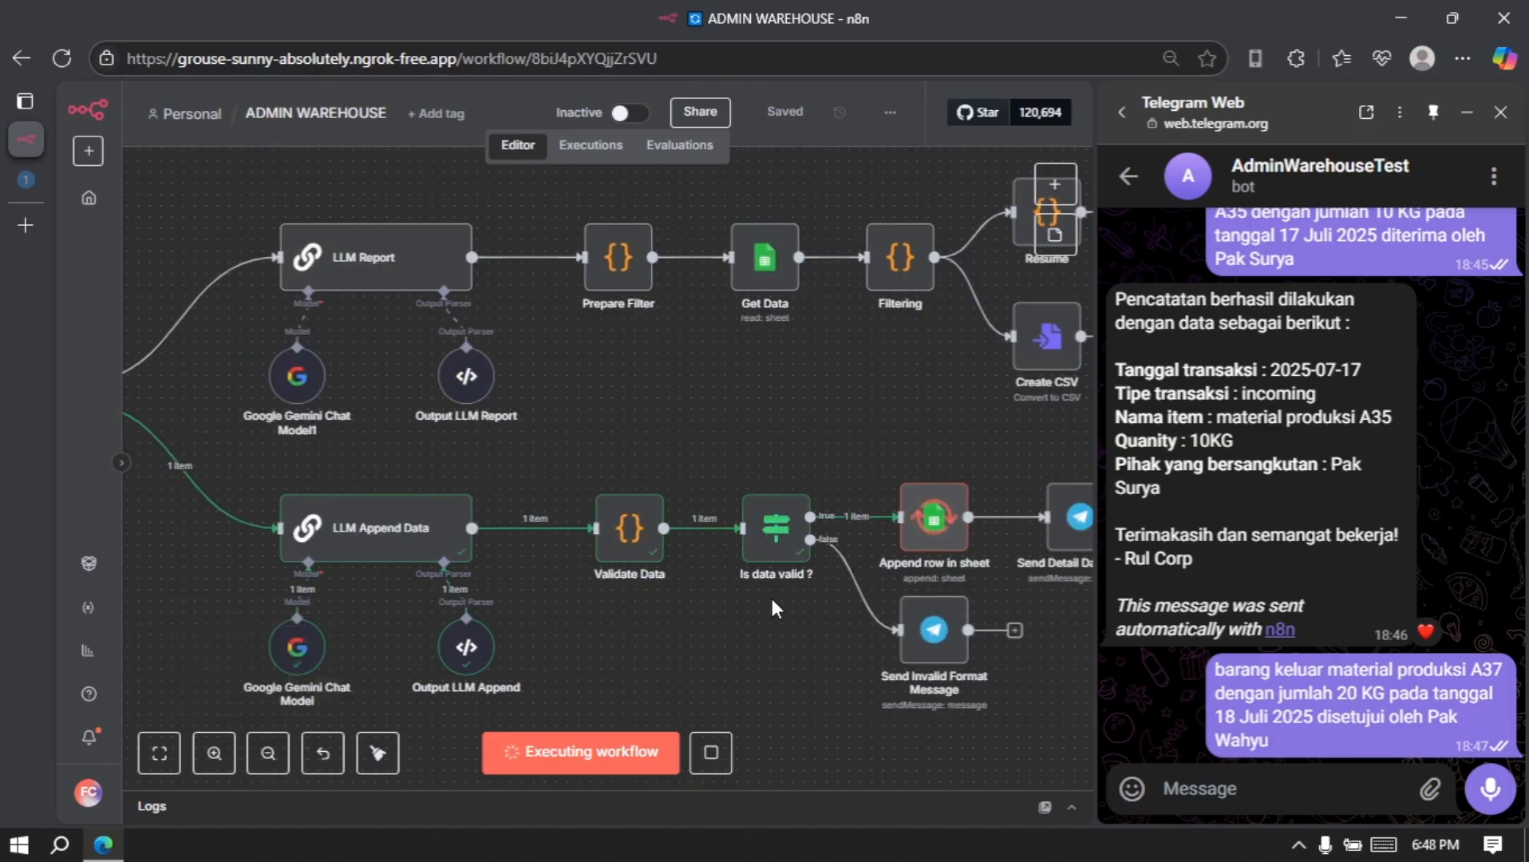
{"action": "scroll", "coordinate": [772, 600], "scroll_direction": "right", "scroll_amount": 1}
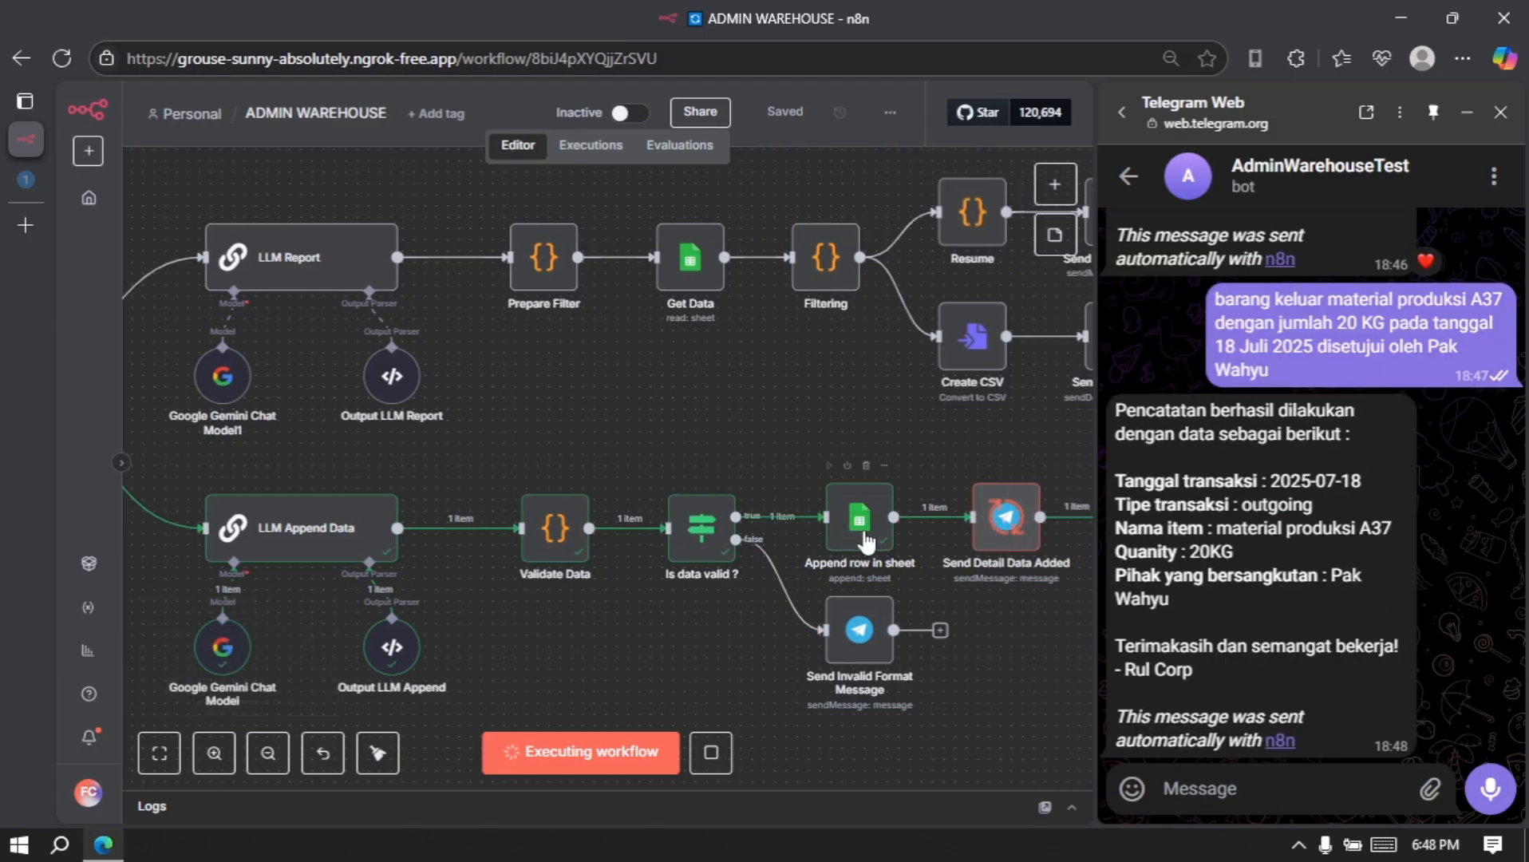
{"action": "scroll", "coordinate": [965, 658], "scroll_direction": "right", "scroll_amount": 1}
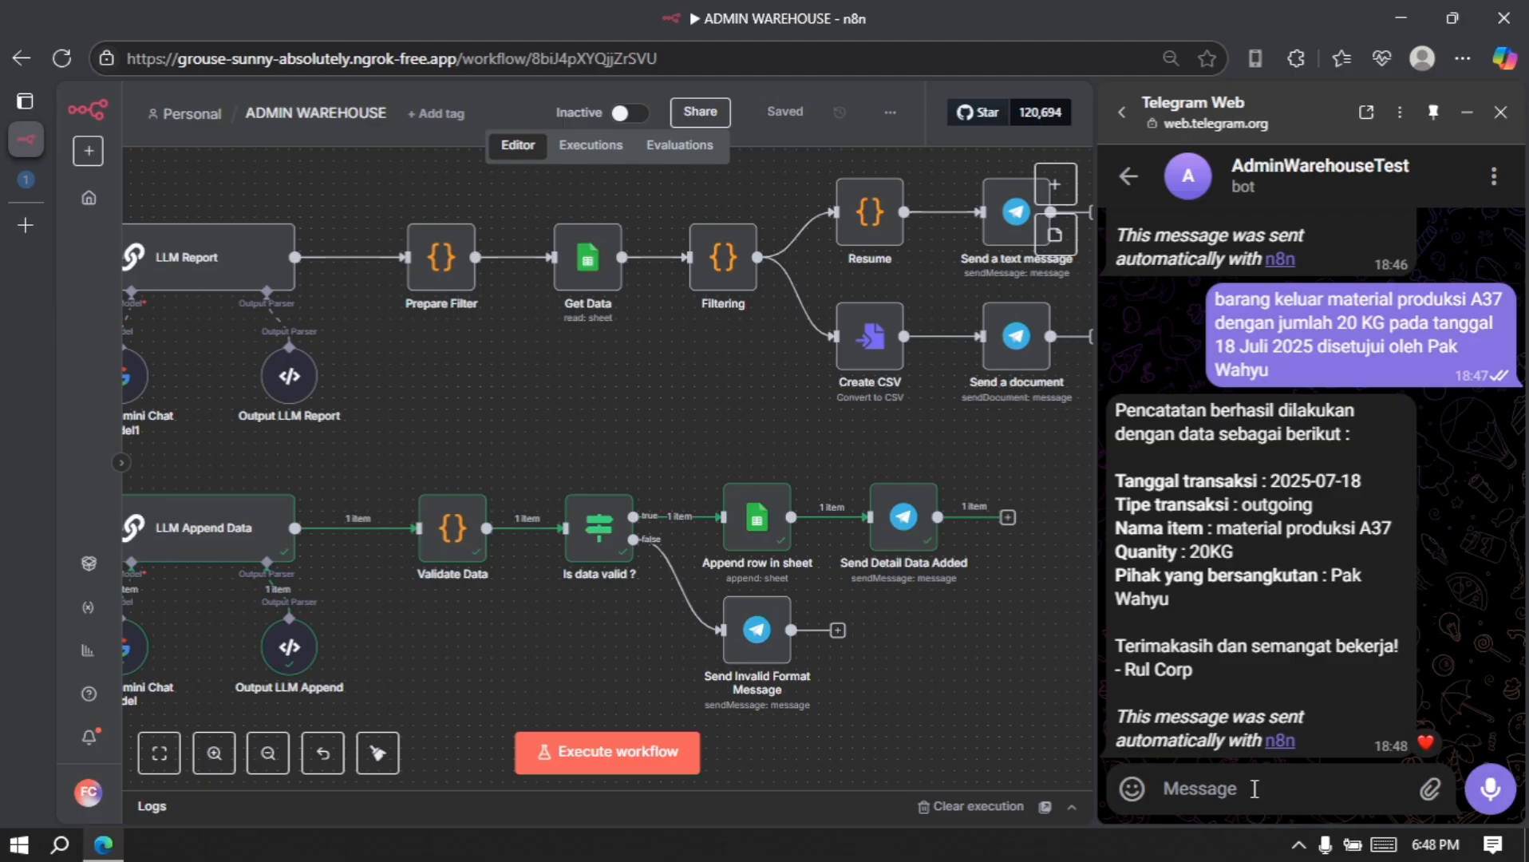
- Write "berikan saya laporan barang masuk dan keluar pada bulan juli" to the bot, execute the workflow and send the request
{"action": "type", "text": "berikan saya laporan barang masuk dan keluar pada bulan juli"}
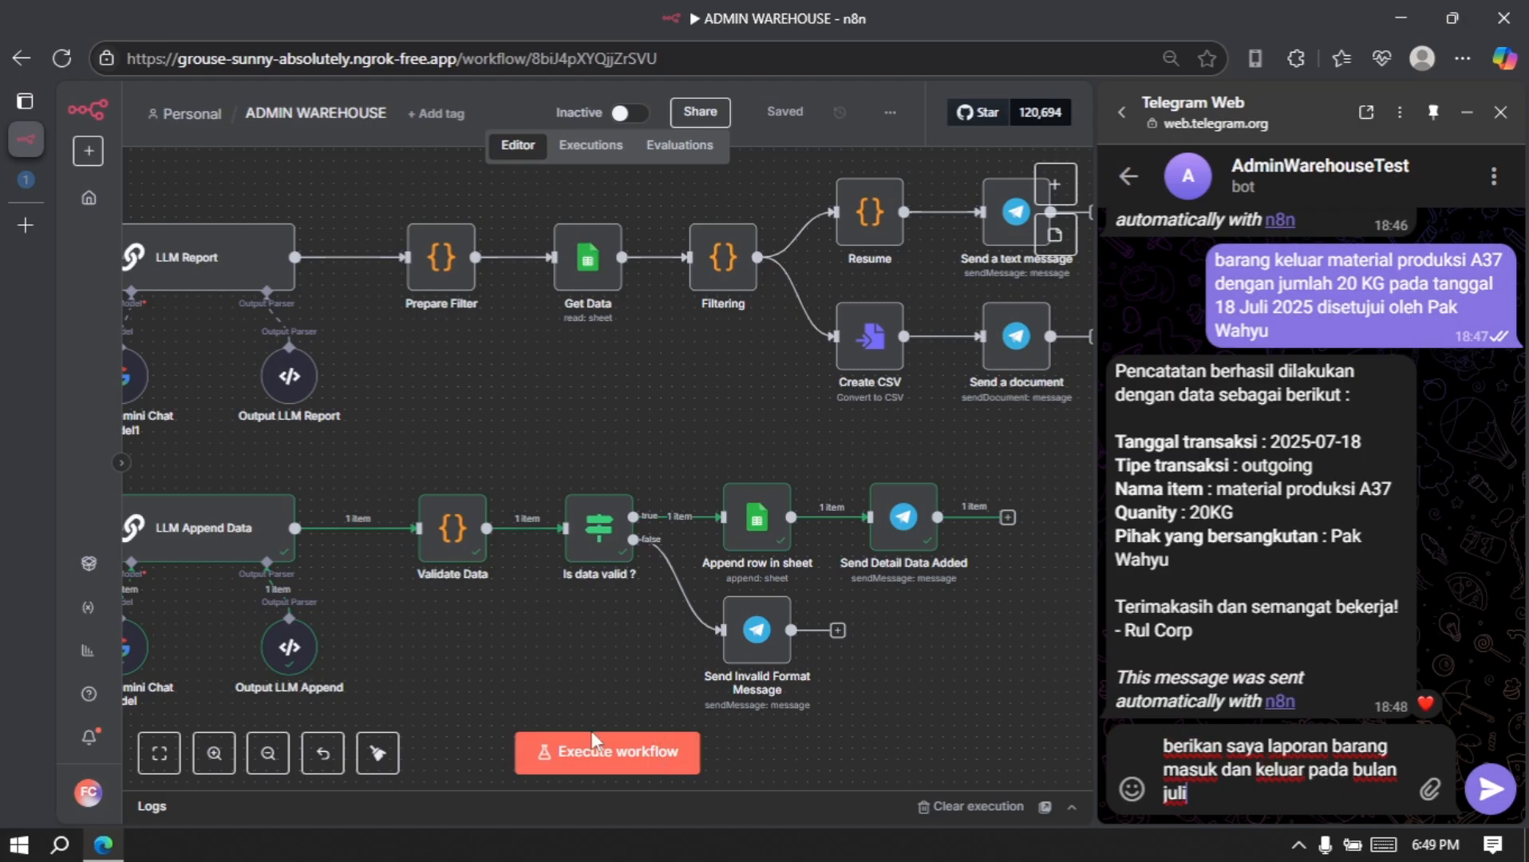
{"action": "left_click", "coordinate": [605, 748]}
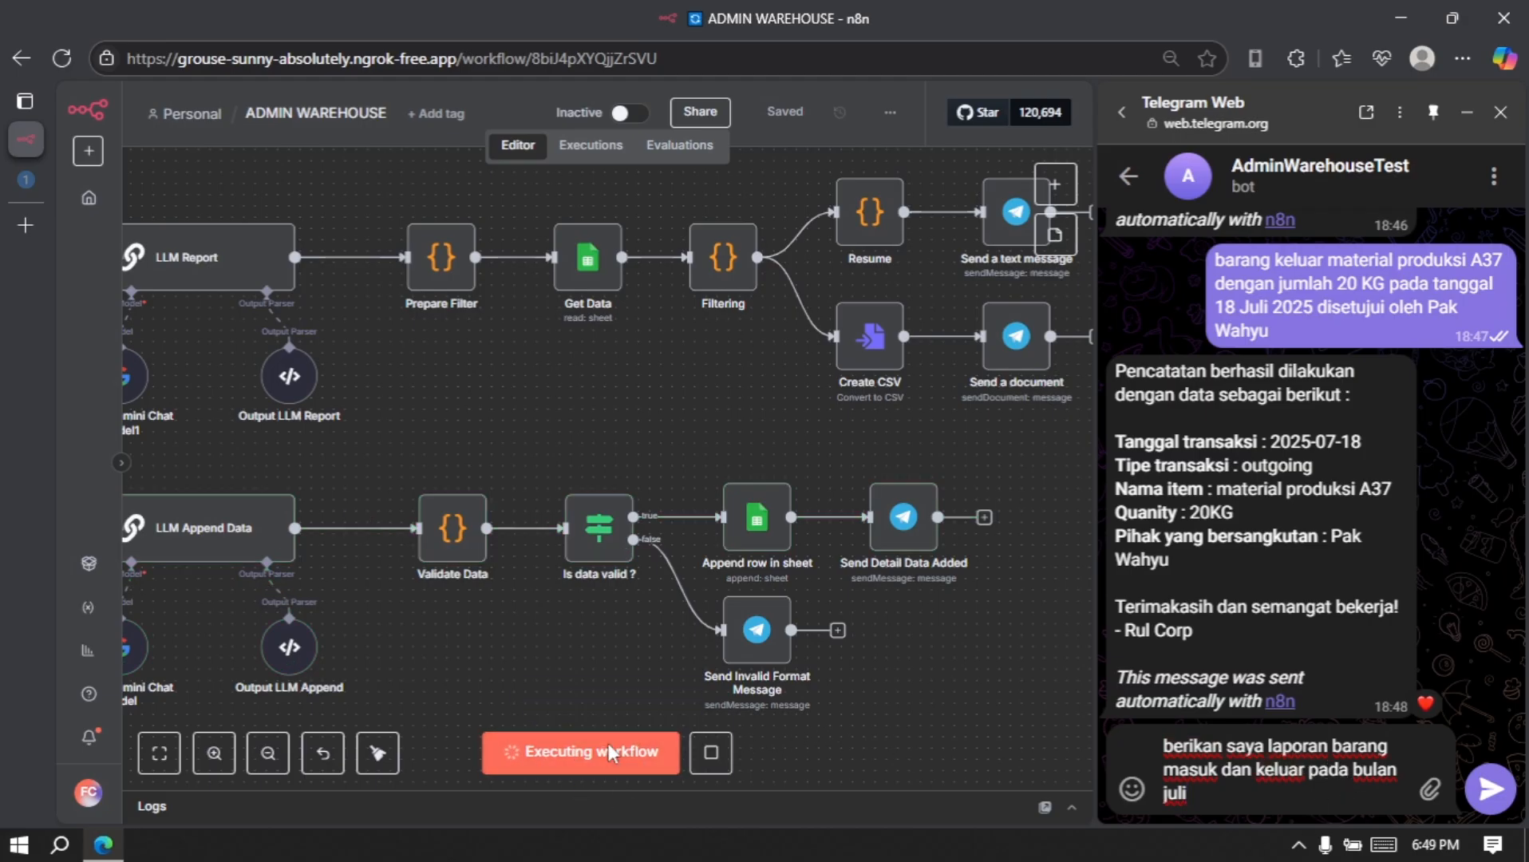
{"action": "left_click", "coordinate": [1490, 789]}
{"action": "scroll", "coordinate": [552, 431], "scroll_direction": "left", "scroll_amount": 10}
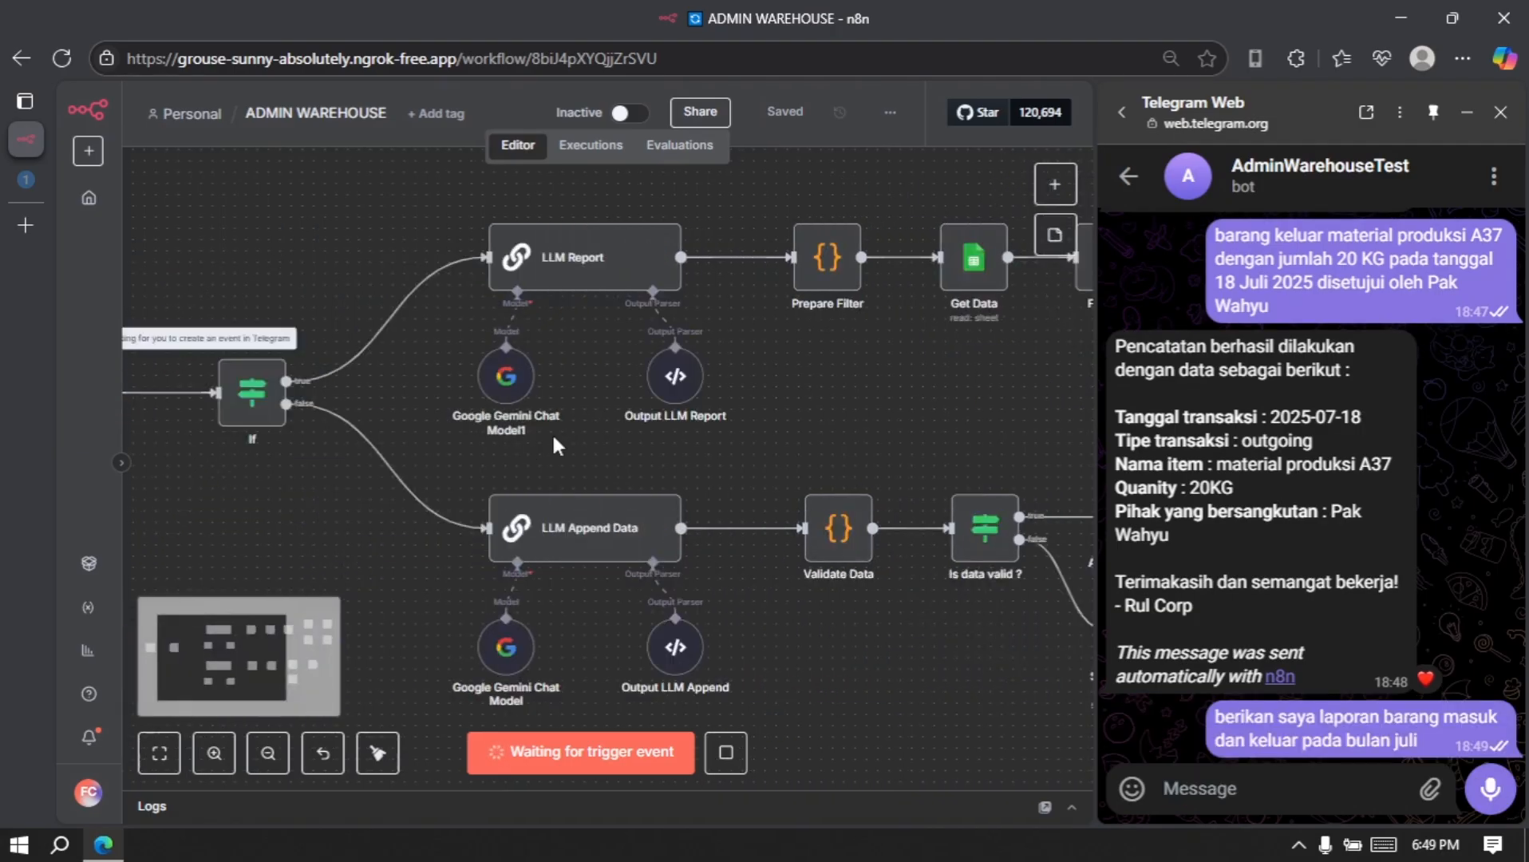
{"action": "scroll", "coordinate": [555, 440], "scroll_direction": "left", "scroll_amount": 5}
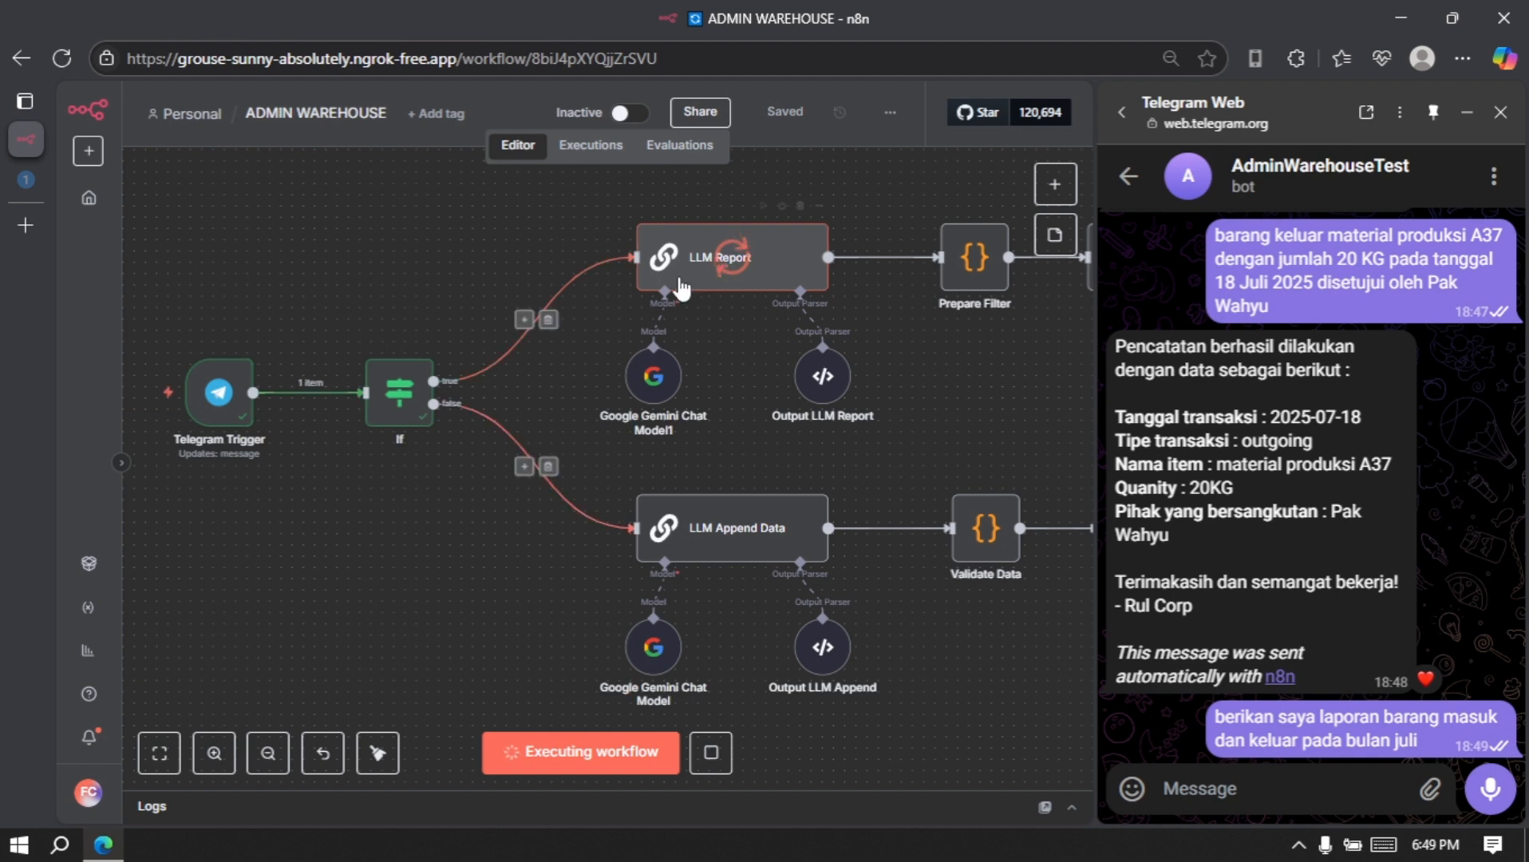
{"action": "scroll", "coordinate": [753, 309], "scroll_direction": "right", "scroll_amount": 5}
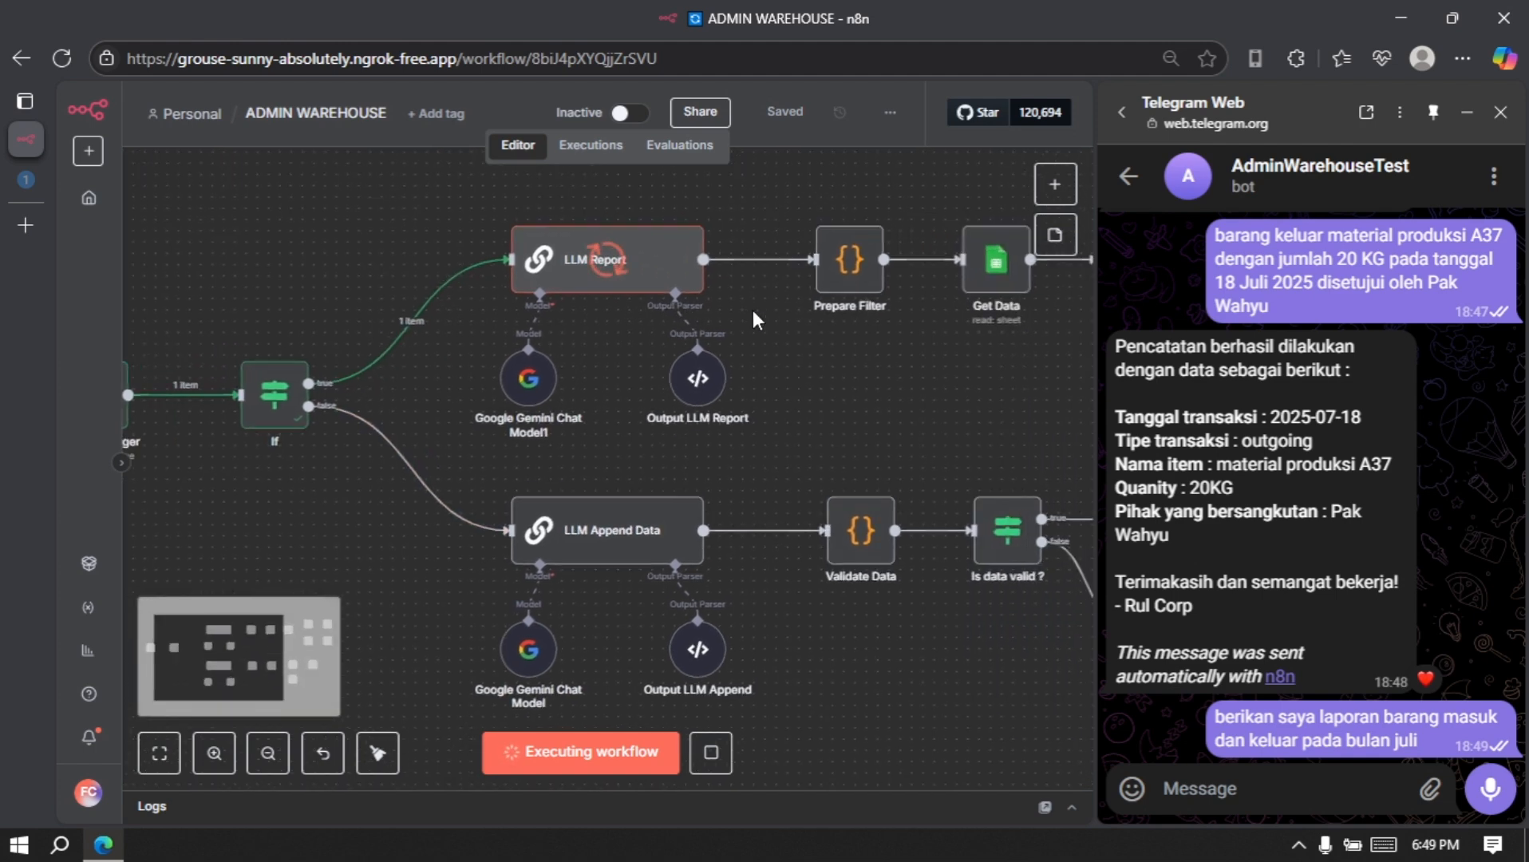
{"action": "scroll", "coordinate": [823, 360], "scroll_direction": "right", "scroll_amount": 5}
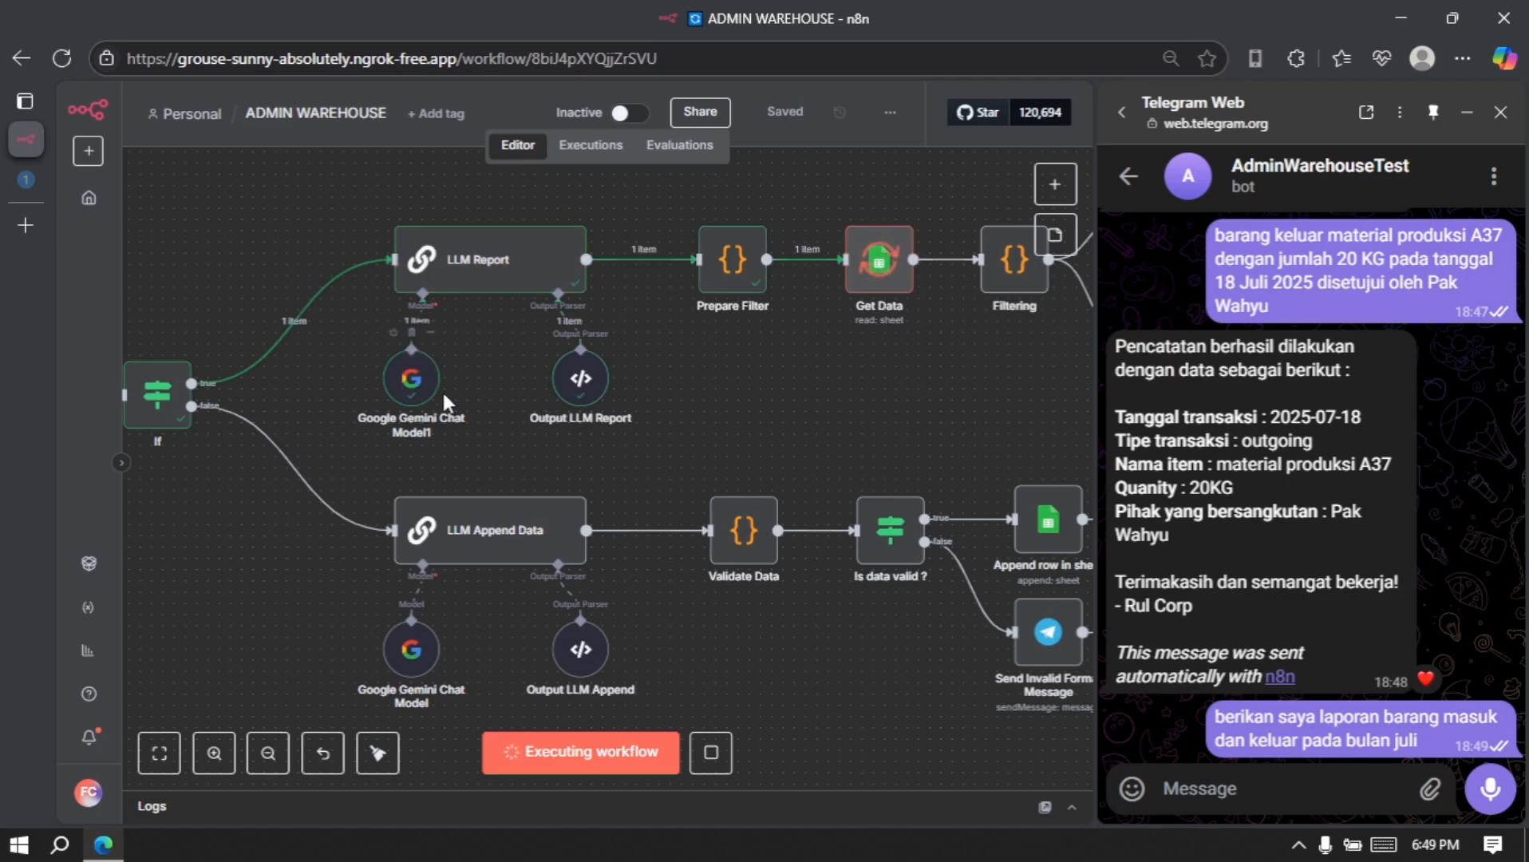
{"action": "scroll", "coordinate": [703, 367], "scroll_direction": "right", "scroll_amount": 5}
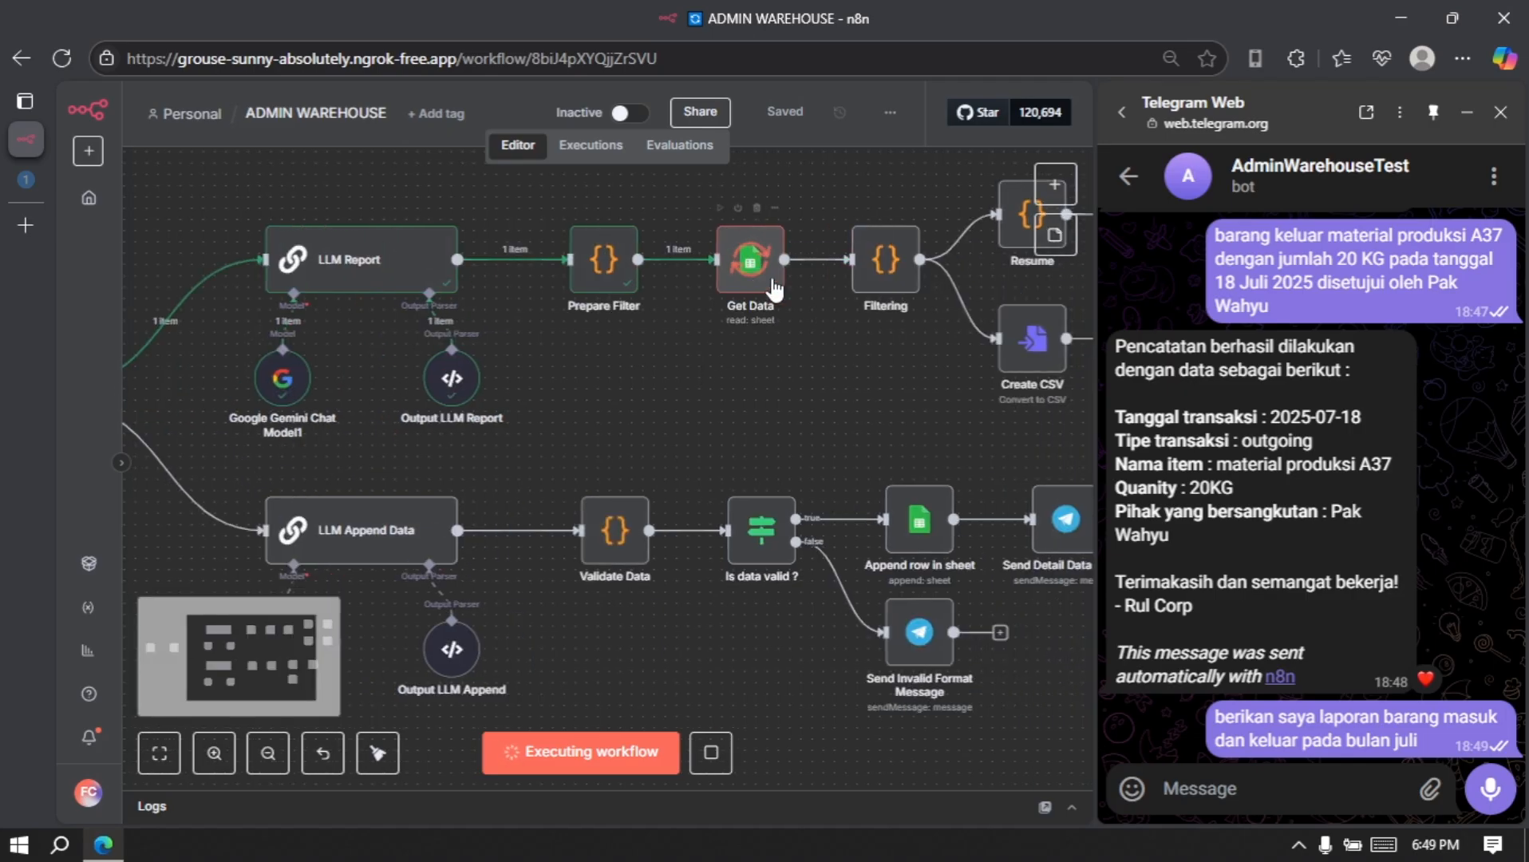
{"action": "scroll", "coordinate": [795, 335], "scroll_direction": "right", "scroll_amount": 4}
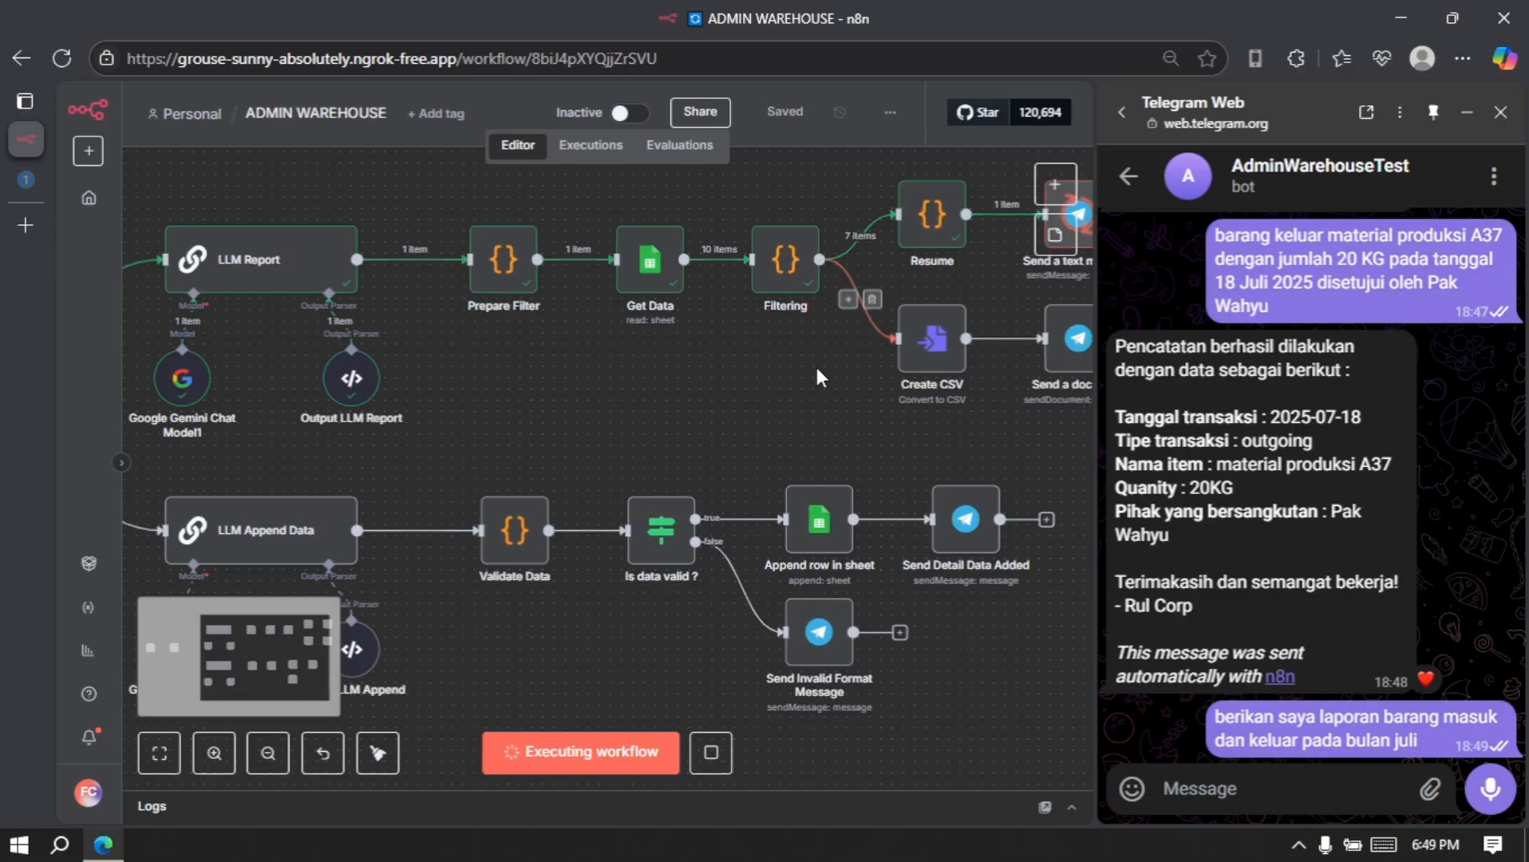
{"action": "scroll", "coordinate": [733, 373], "scroll_direction": "right", "scroll_amount": 5}
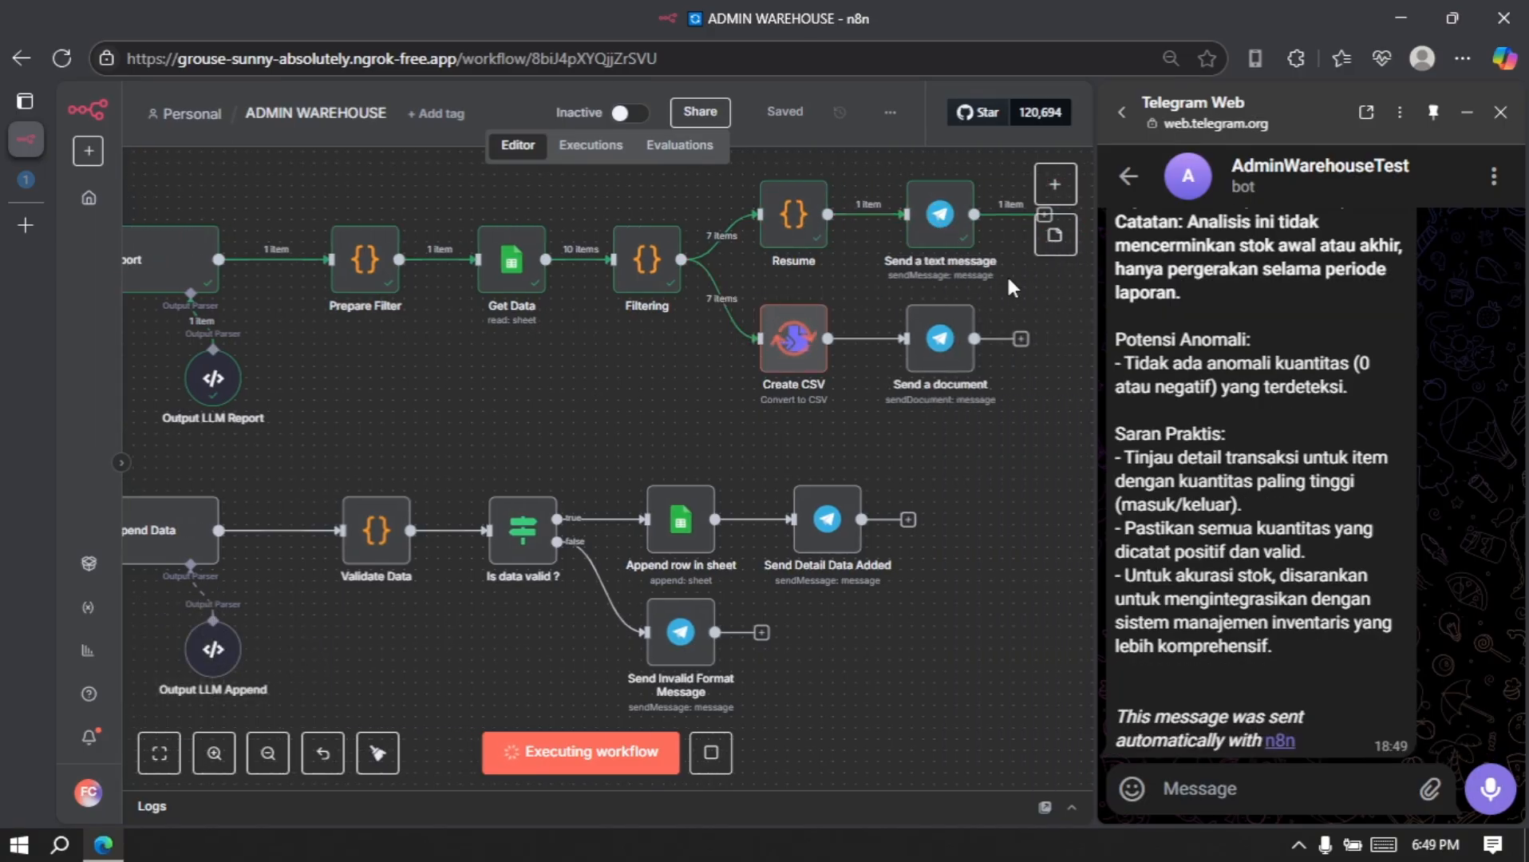
- Review the bot's July warehouse transaction report in the chat, from its summary and balance analysis to the attached CSV file
{"action": "double_click", "coordinate": [1117, 294]}
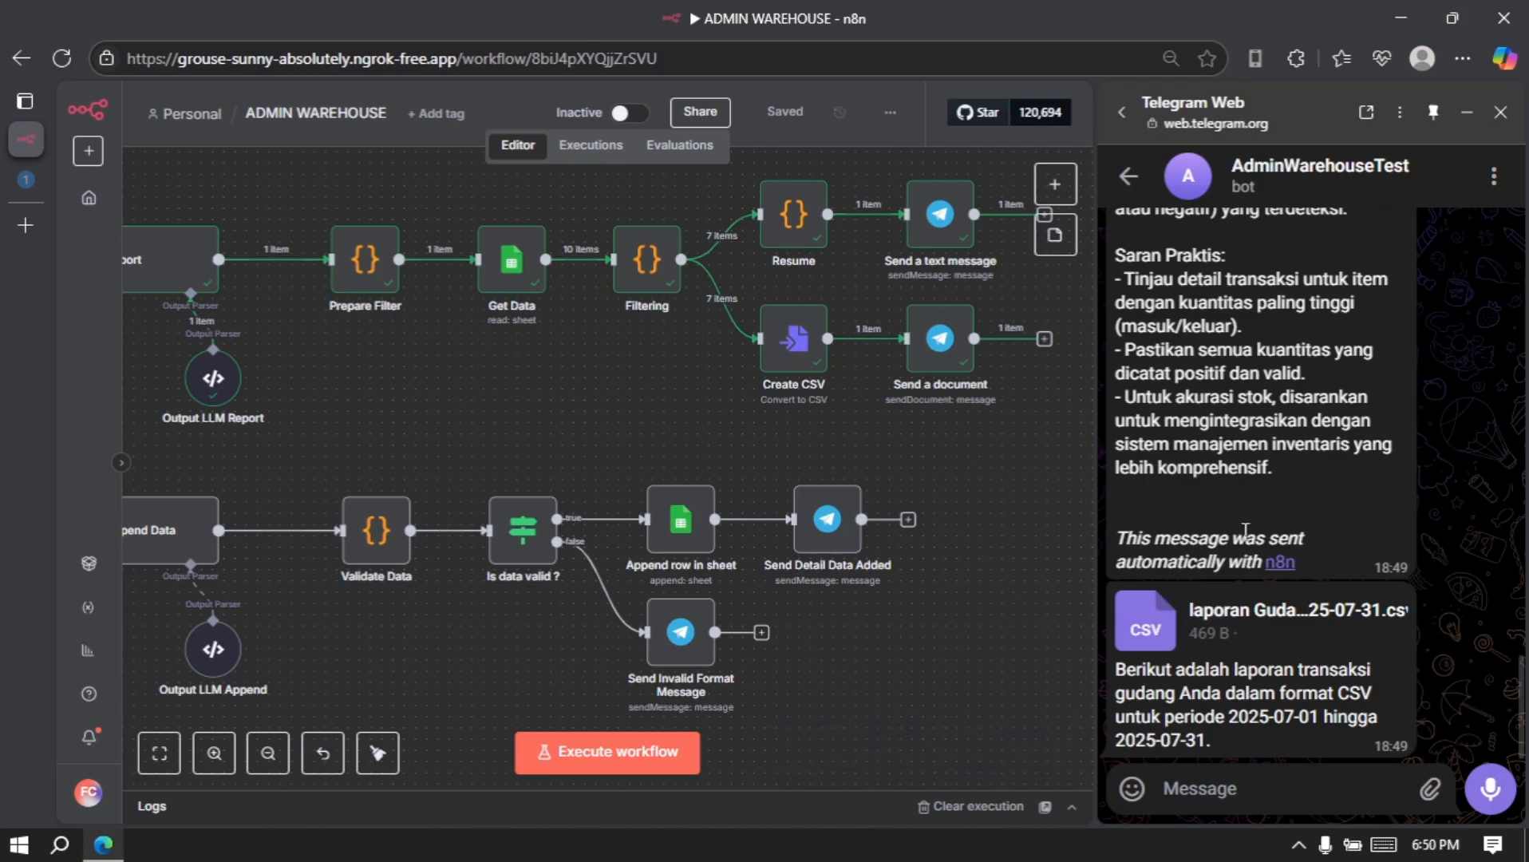
{"action": "scroll", "coordinate": [1244, 530], "scroll_direction": "up", "scroll_amount": 2}
{"action": "scroll", "coordinate": [1244, 530], "scroll_direction": "up", "scroll_amount": 5}
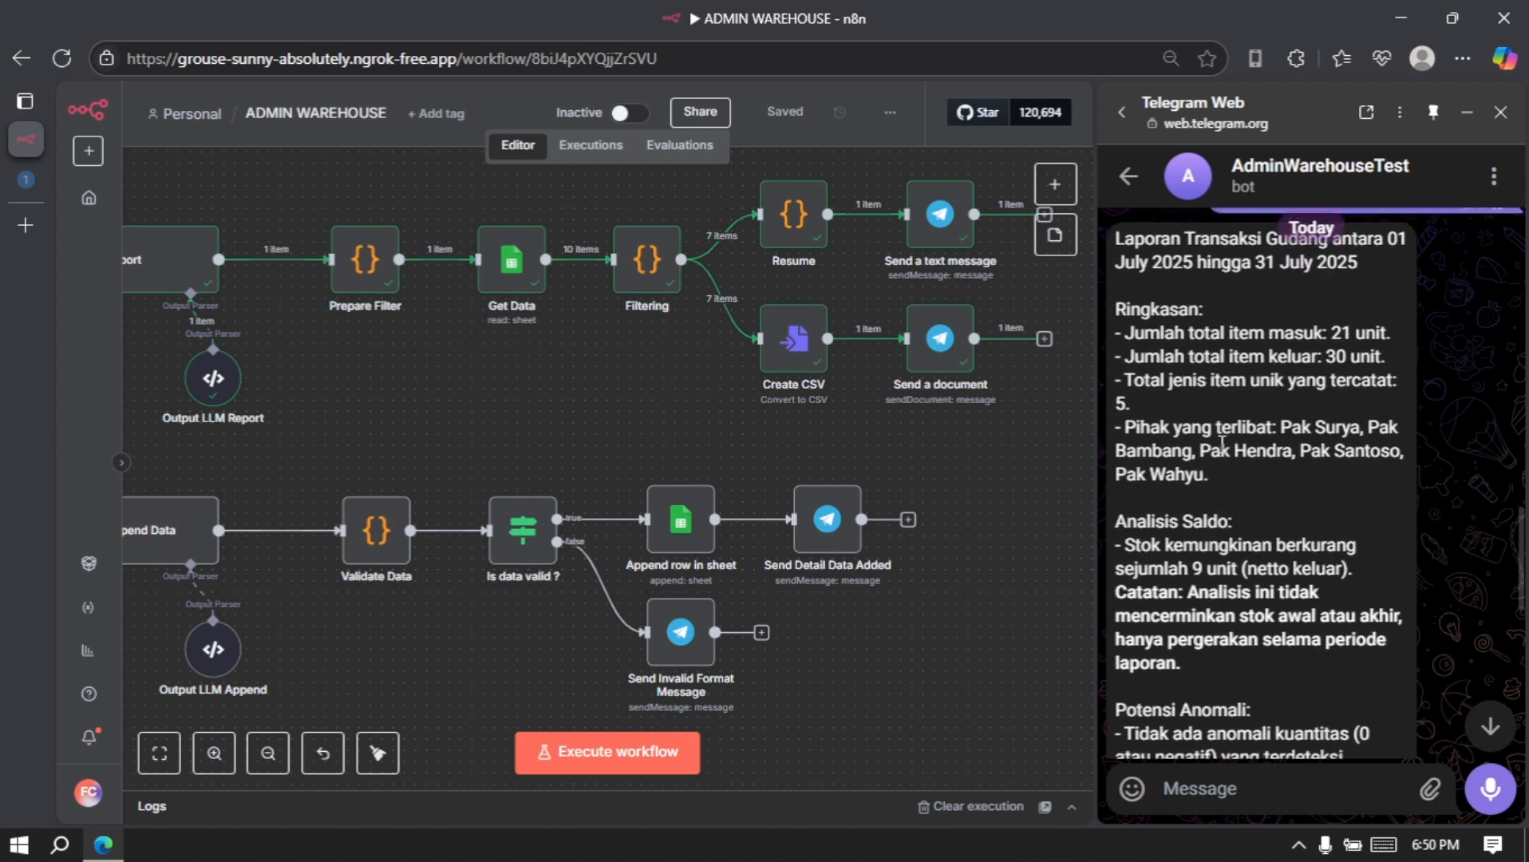
{"action": "scroll", "coordinate": [1259, 519], "scroll_direction": "down", "scroll_amount": 7}
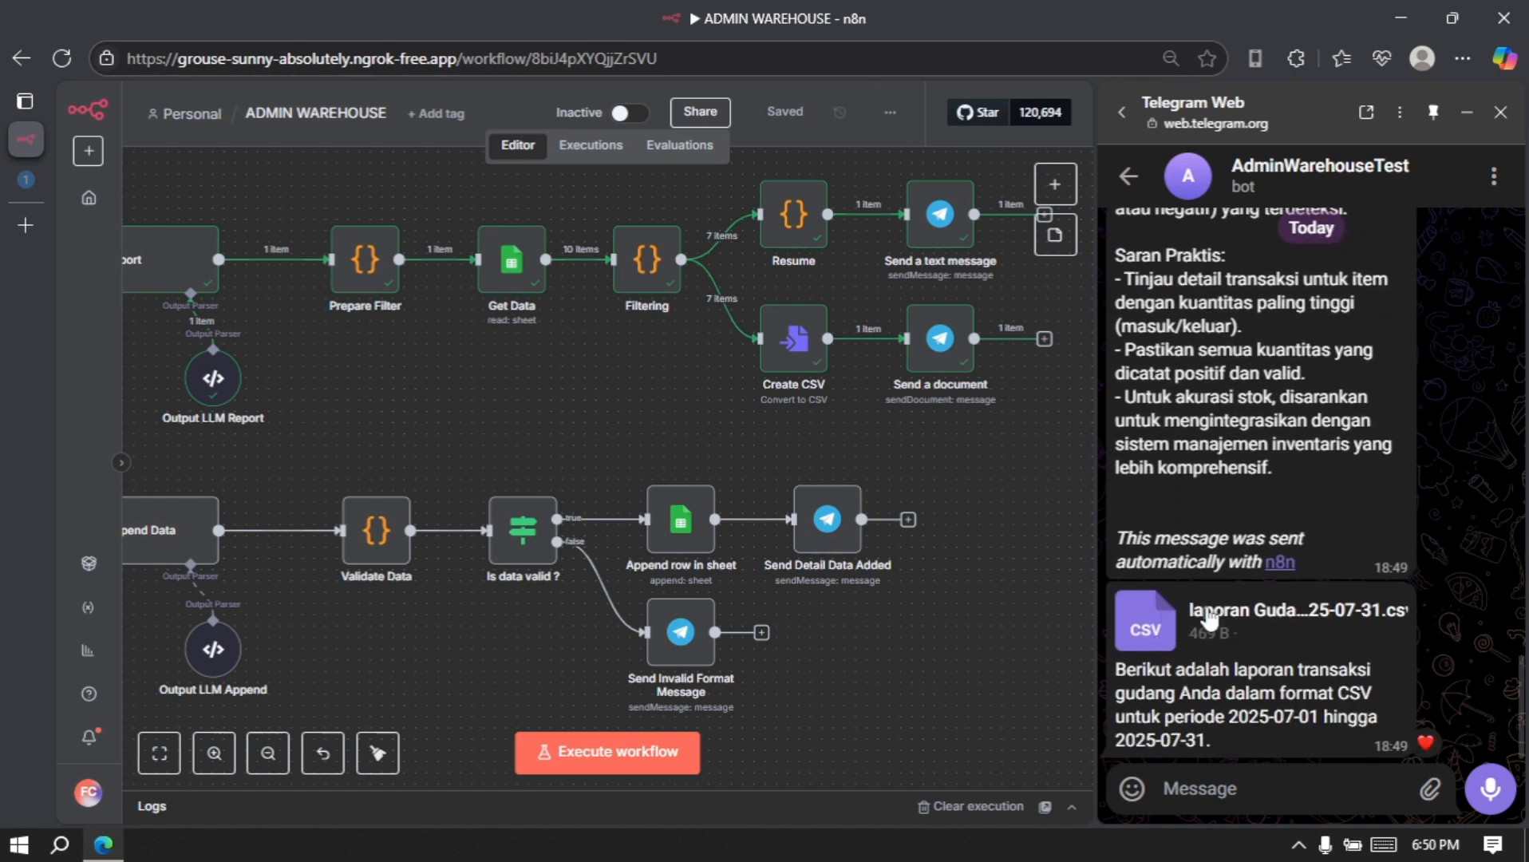
- Download the CSV warehouse report attached in the bot chat and open the file to inspect its rows
{"action": "left_click", "coordinate": [1164, 620]}
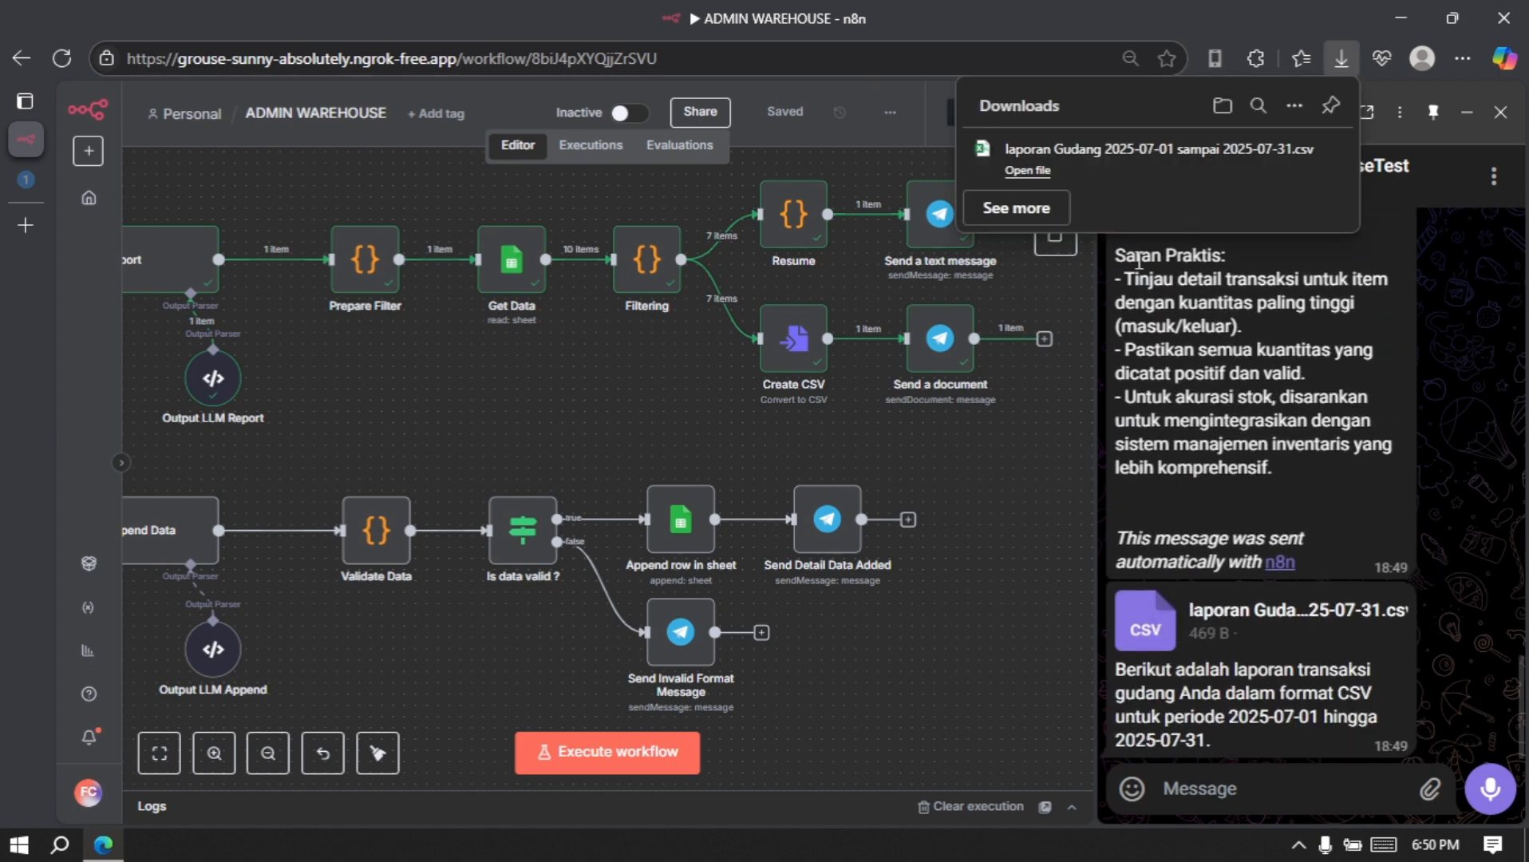
{"action": "left_click", "coordinate": [1029, 171]}
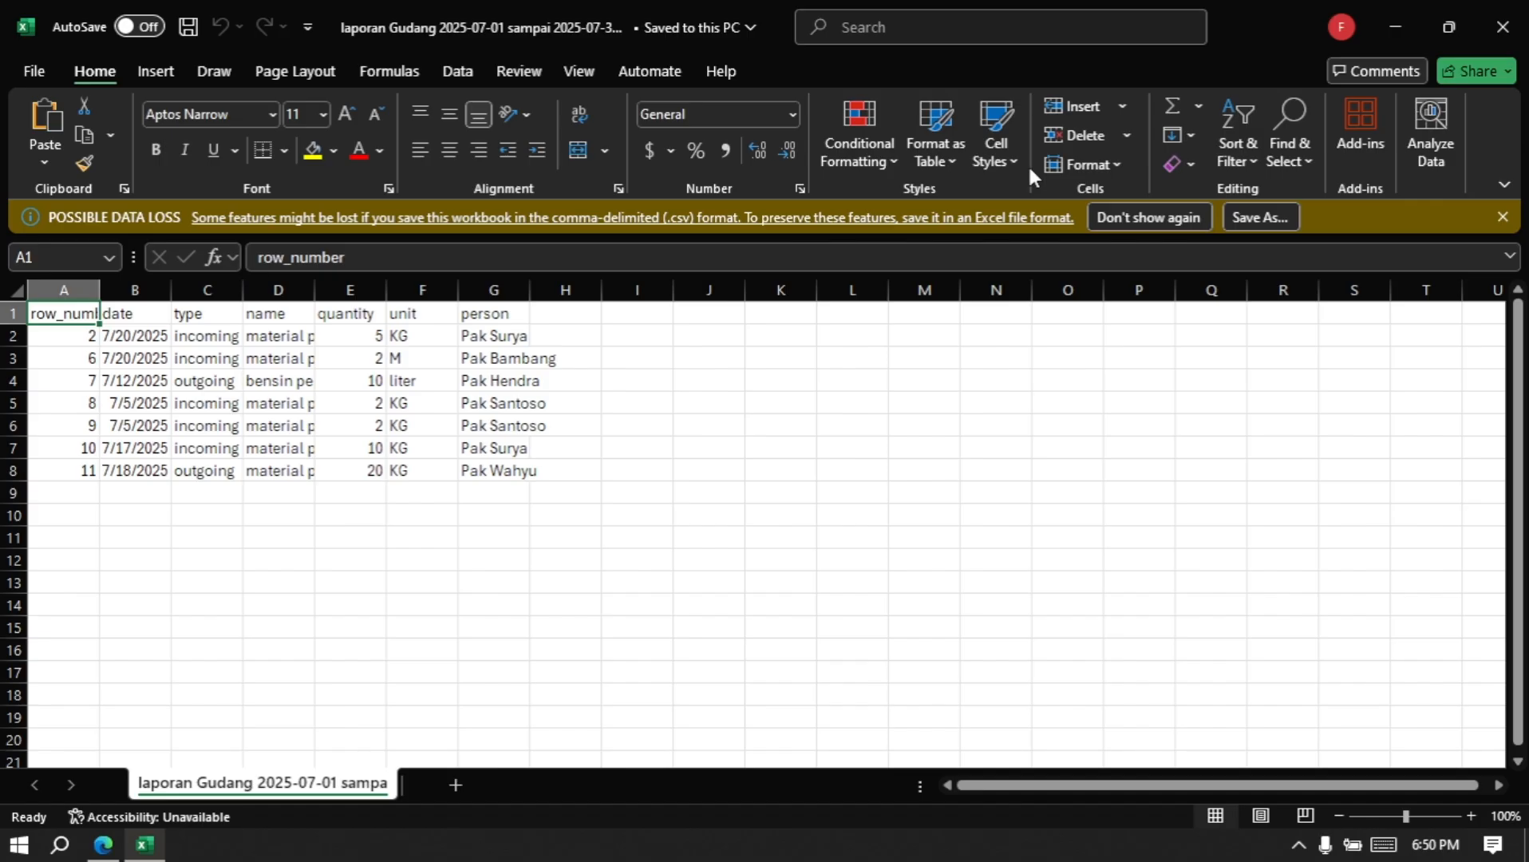
{"action": "left_click", "coordinate": [281, 492]}
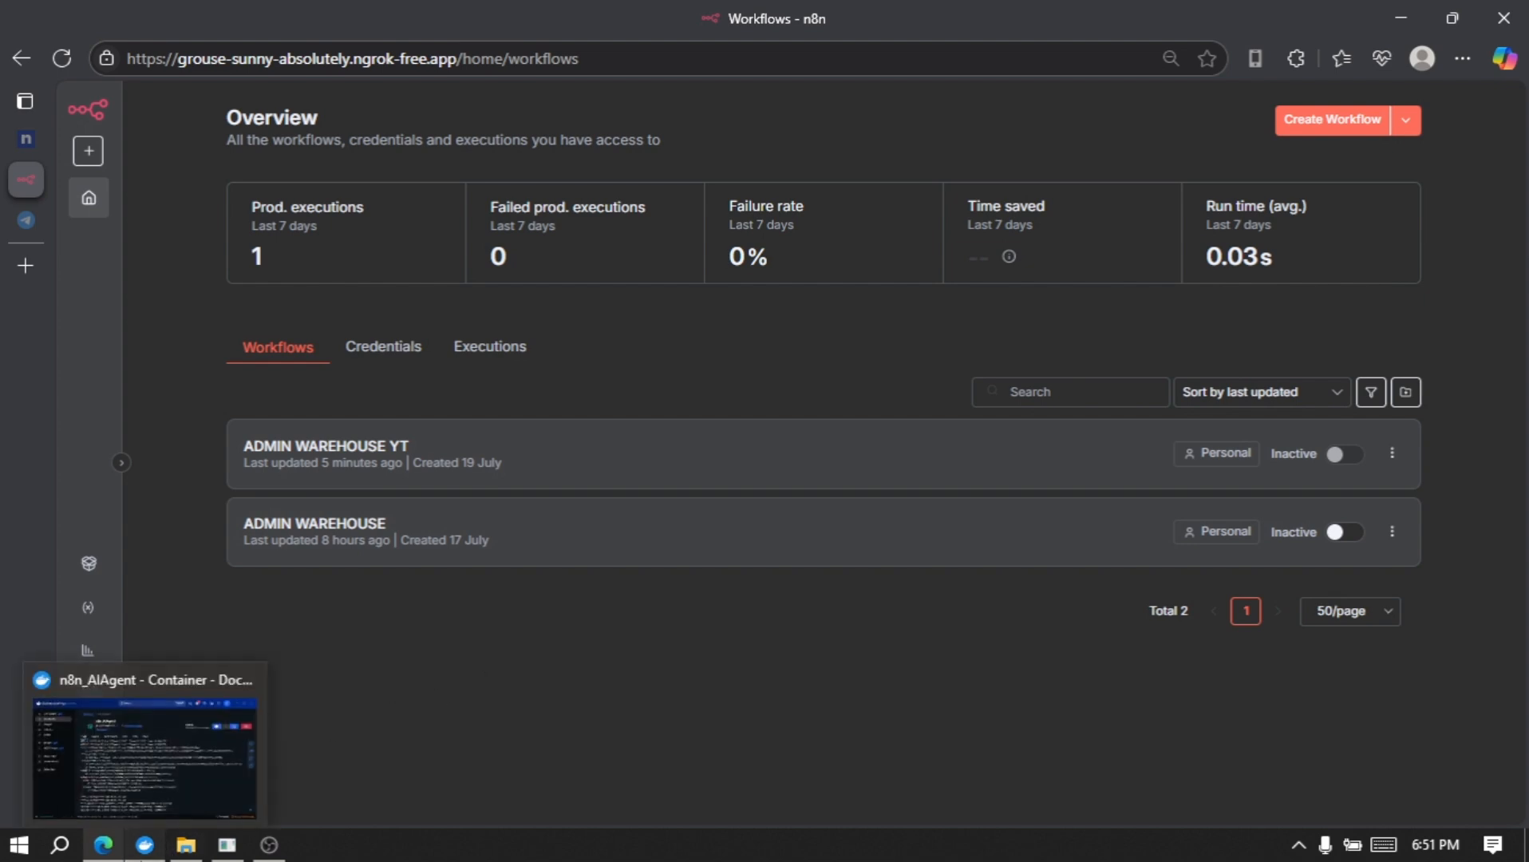
- Check the n8n_AIAgent container's status in Docker Desktop, and return to n8n to open the ADMIN WAREHOUSE YT workflow
{"action": "left_click", "coordinate": [145, 844]}
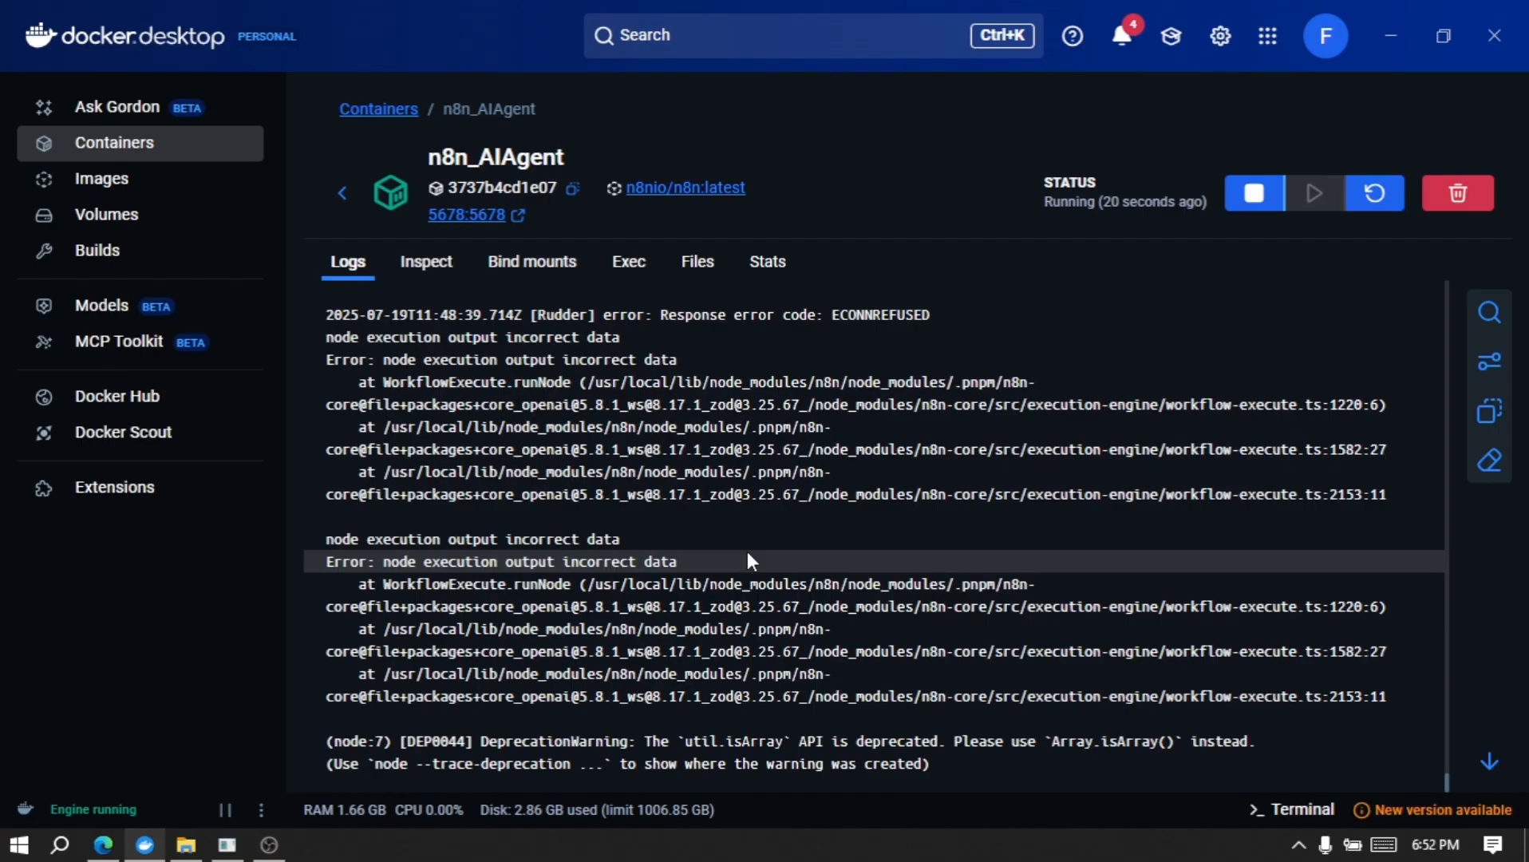
{"action": "left_click", "coordinate": [164, 766]}
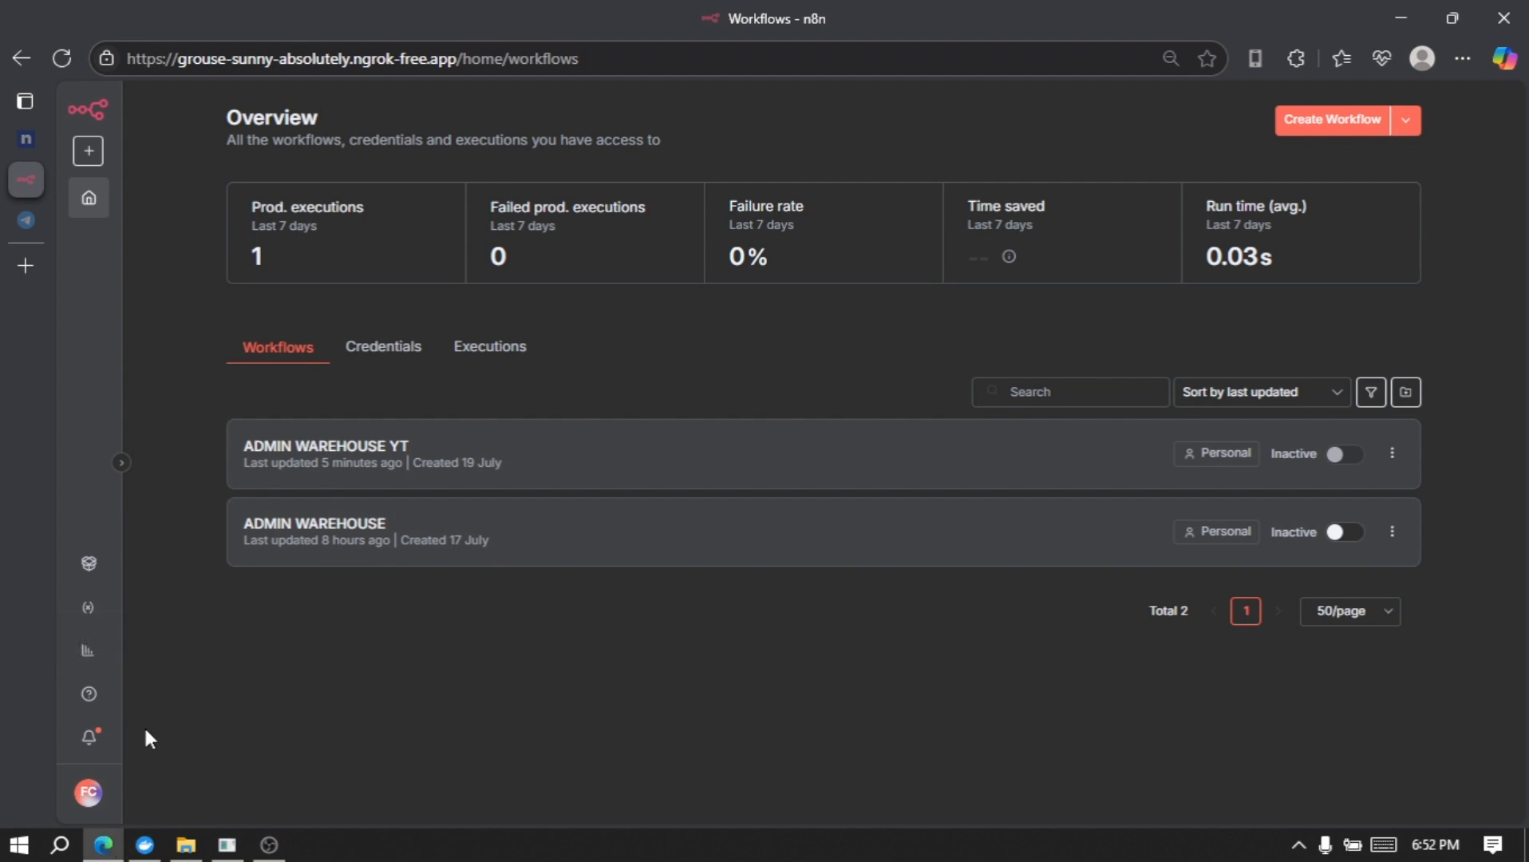
{"action": "left_click", "coordinate": [324, 455]}
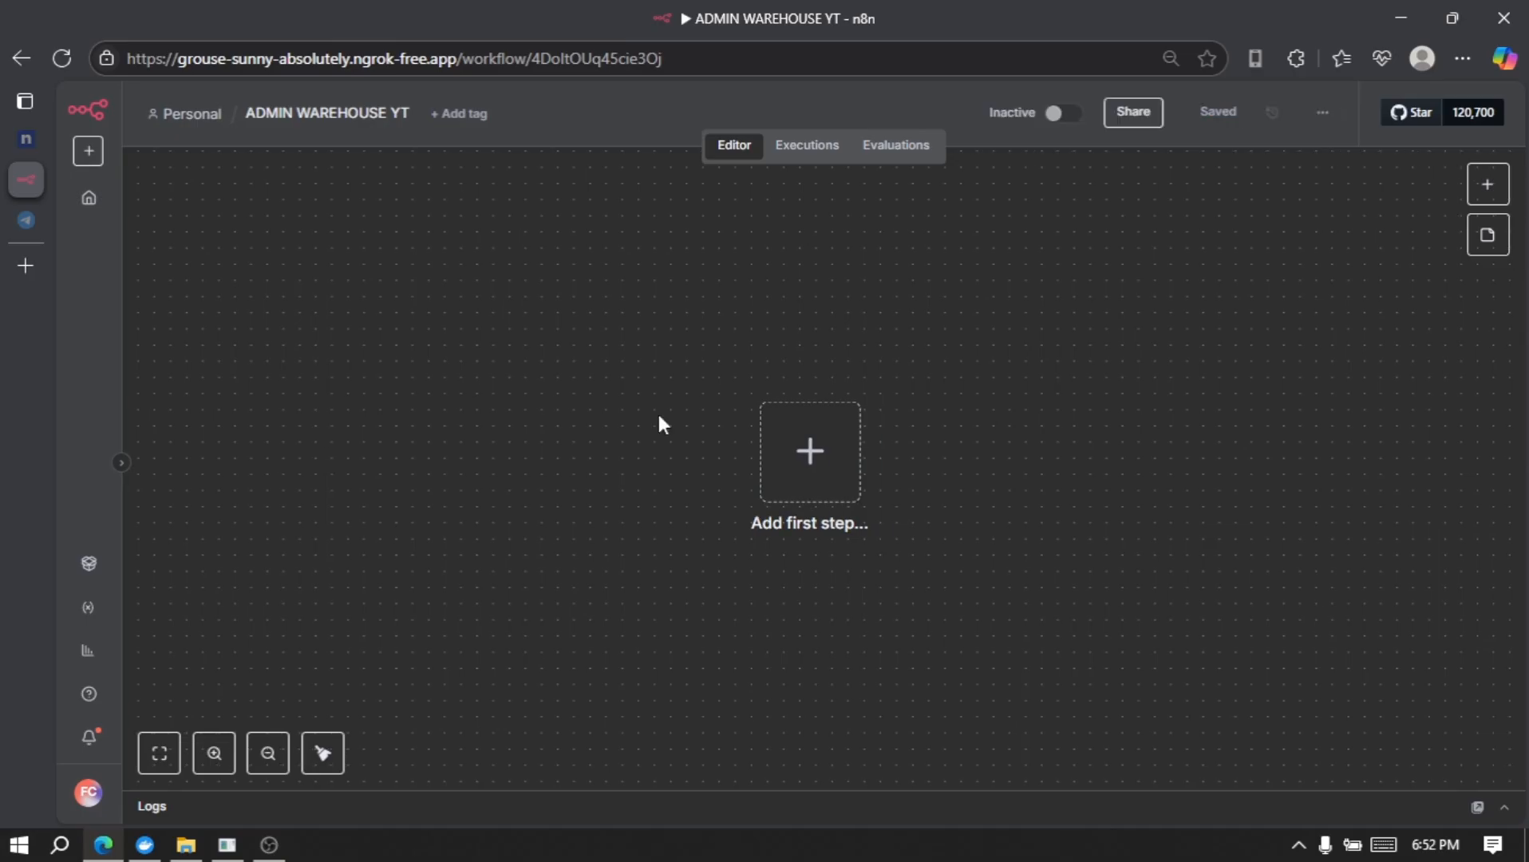
- Add a Telegram trigger for incoming messages to the workflow and open a new Telegram credential for it
{"action": "left_click", "coordinate": [834, 465]}
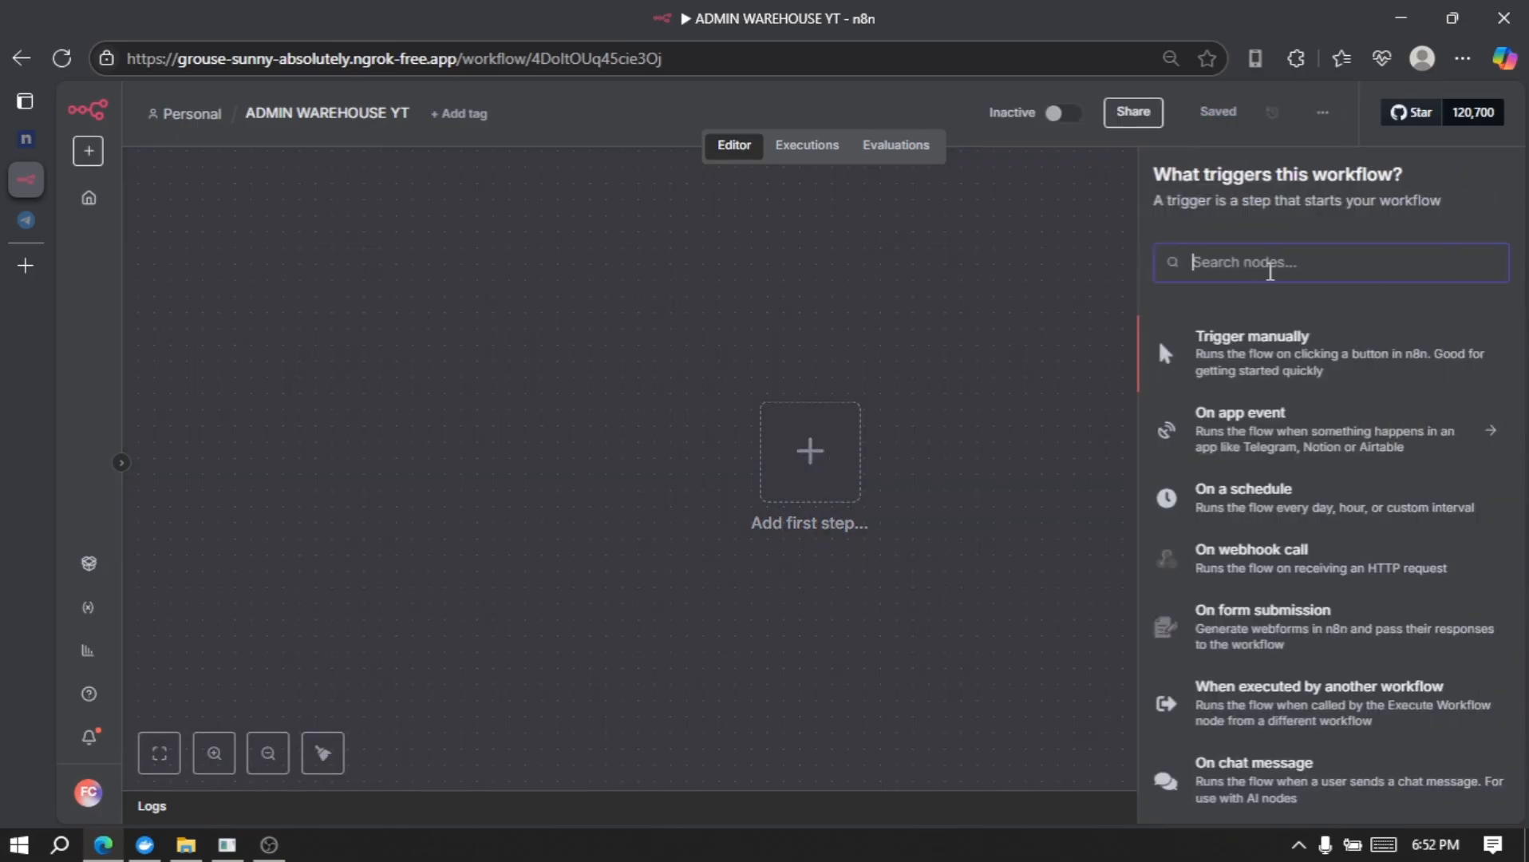
{"action": "type", "text": "tele"}
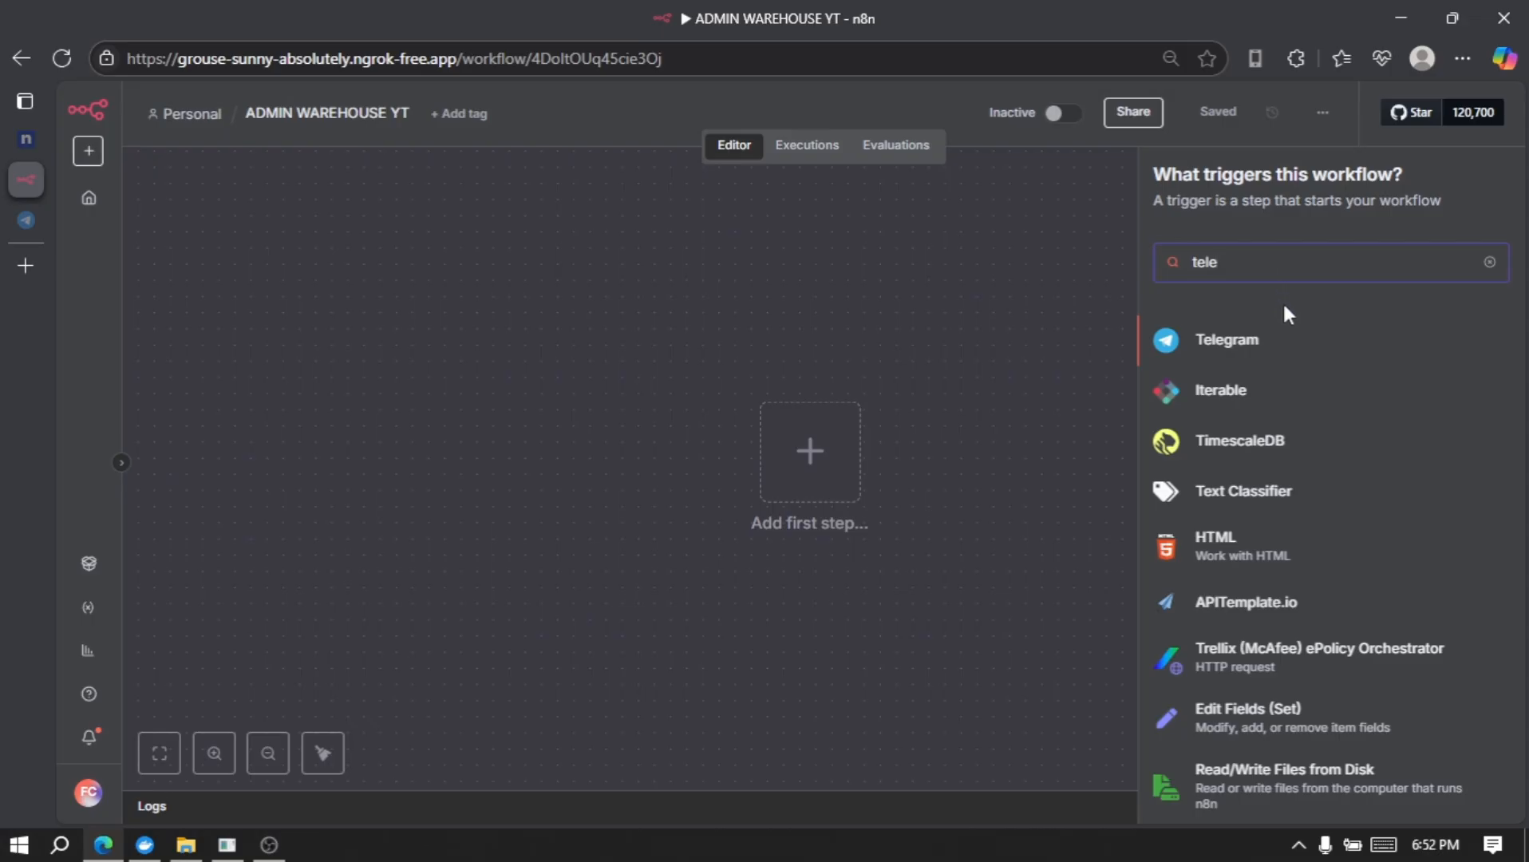
{"action": "left_click", "coordinate": [1287, 349]}
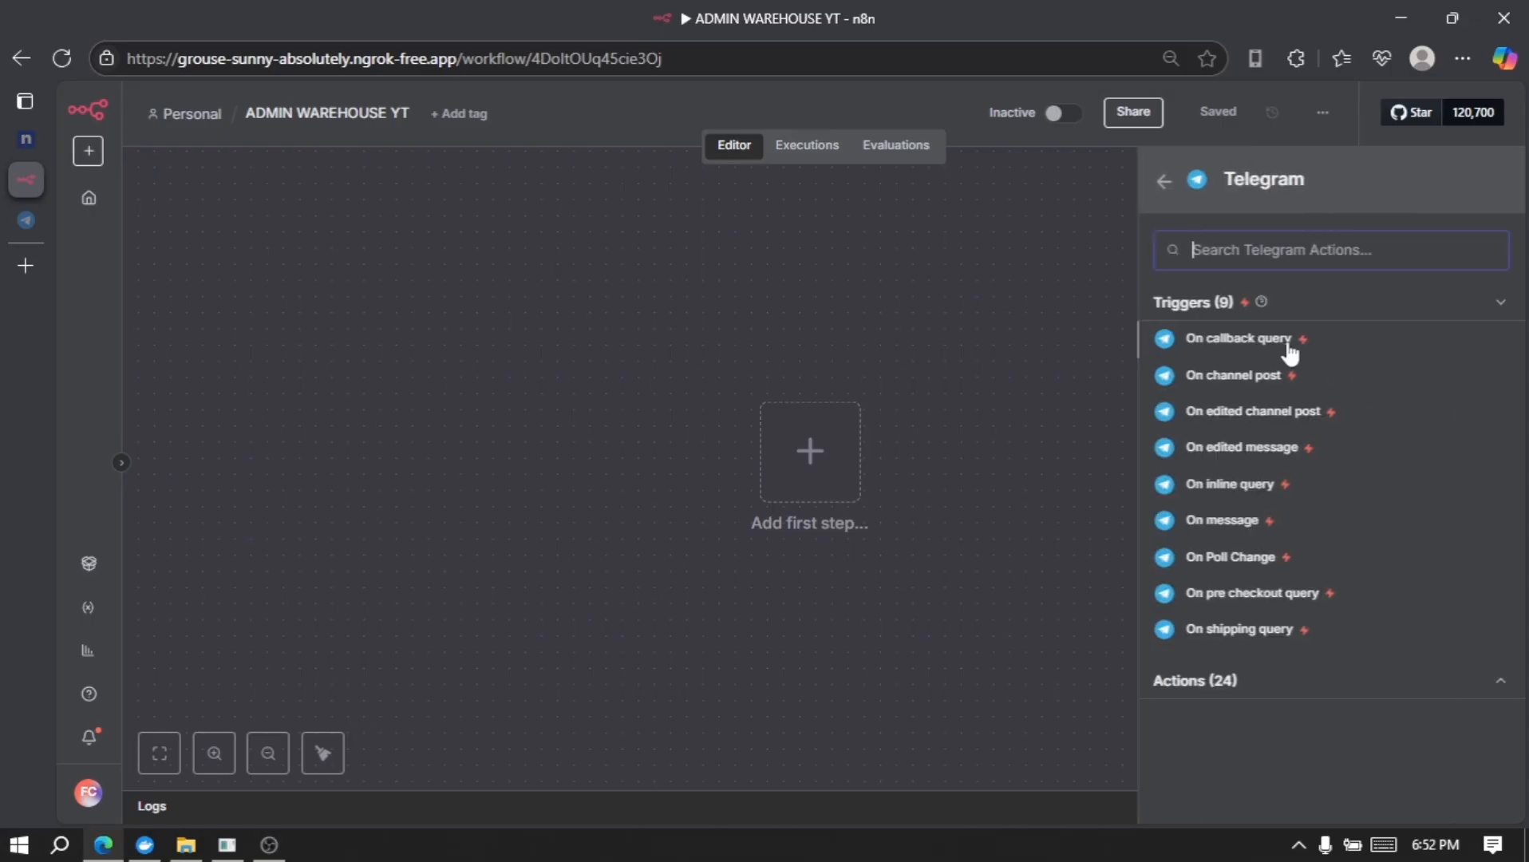
{"action": "left_click", "coordinate": [1270, 524]}
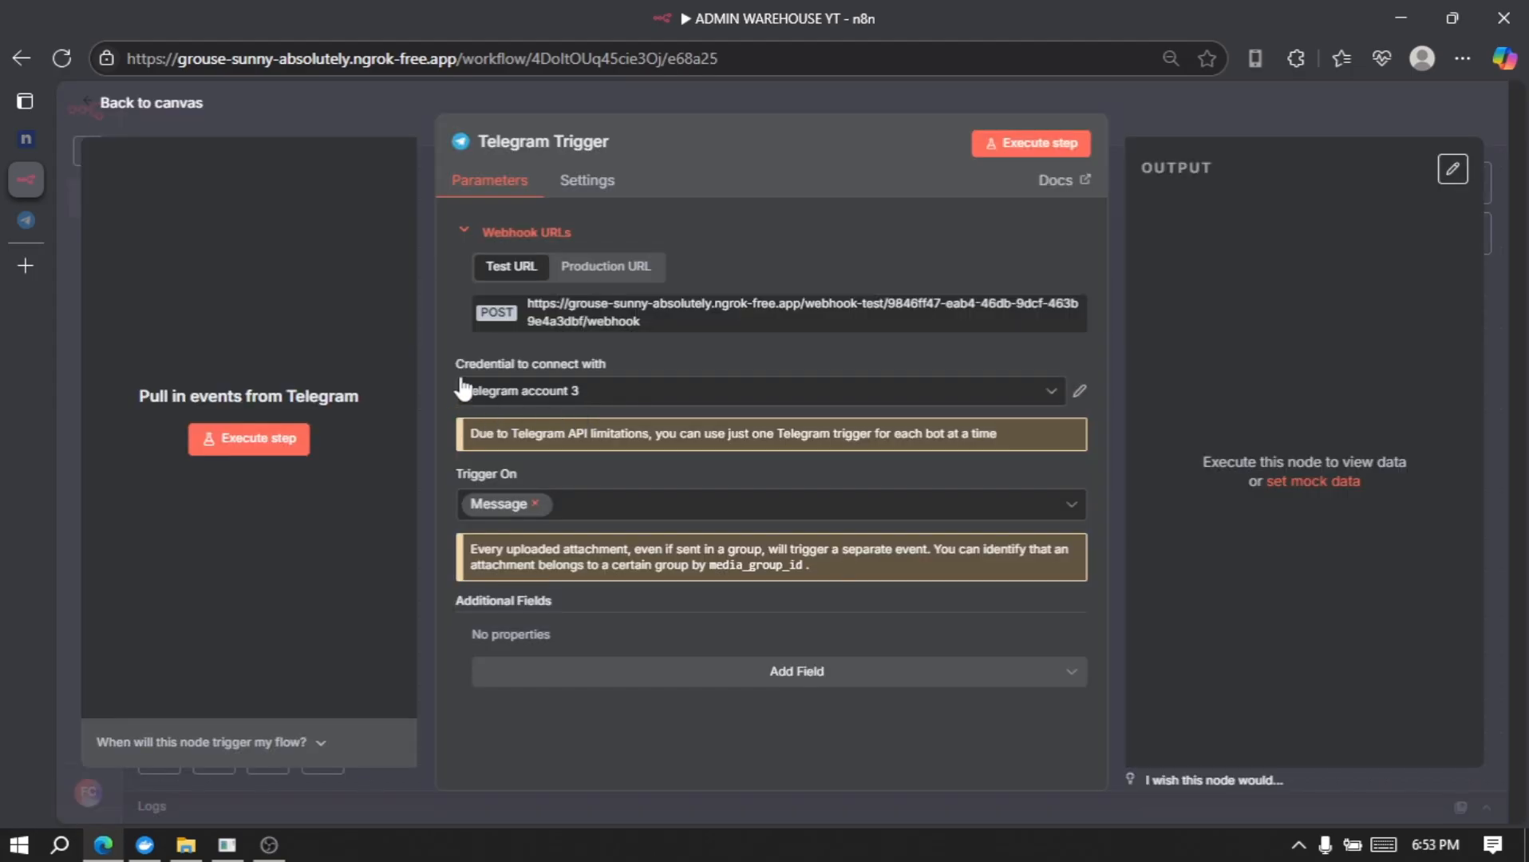
{"action": "left_click", "coordinate": [679, 399]}
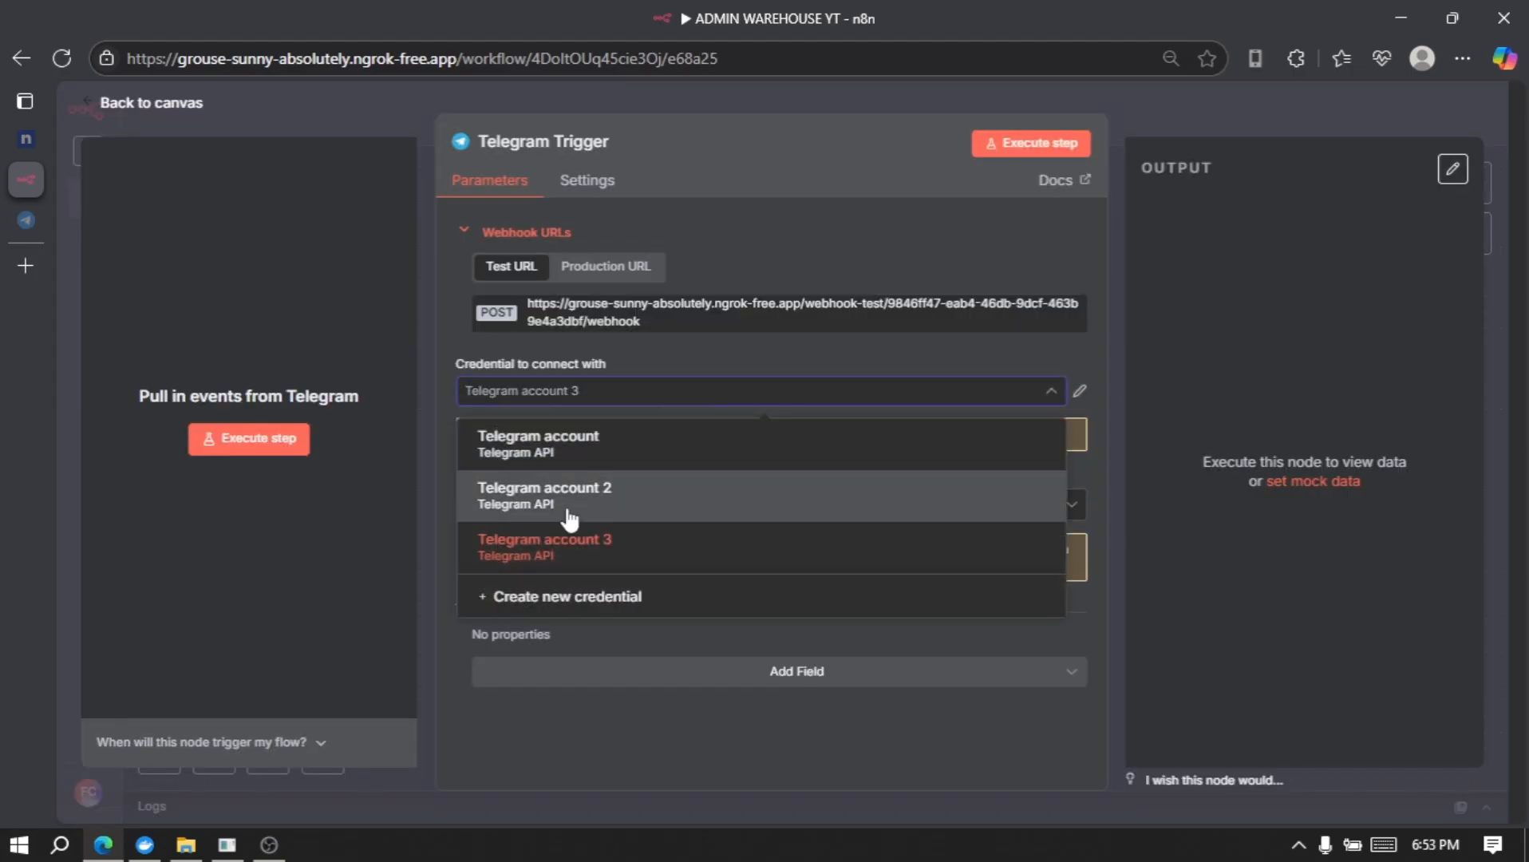
{"action": "left_click", "coordinate": [639, 596]}
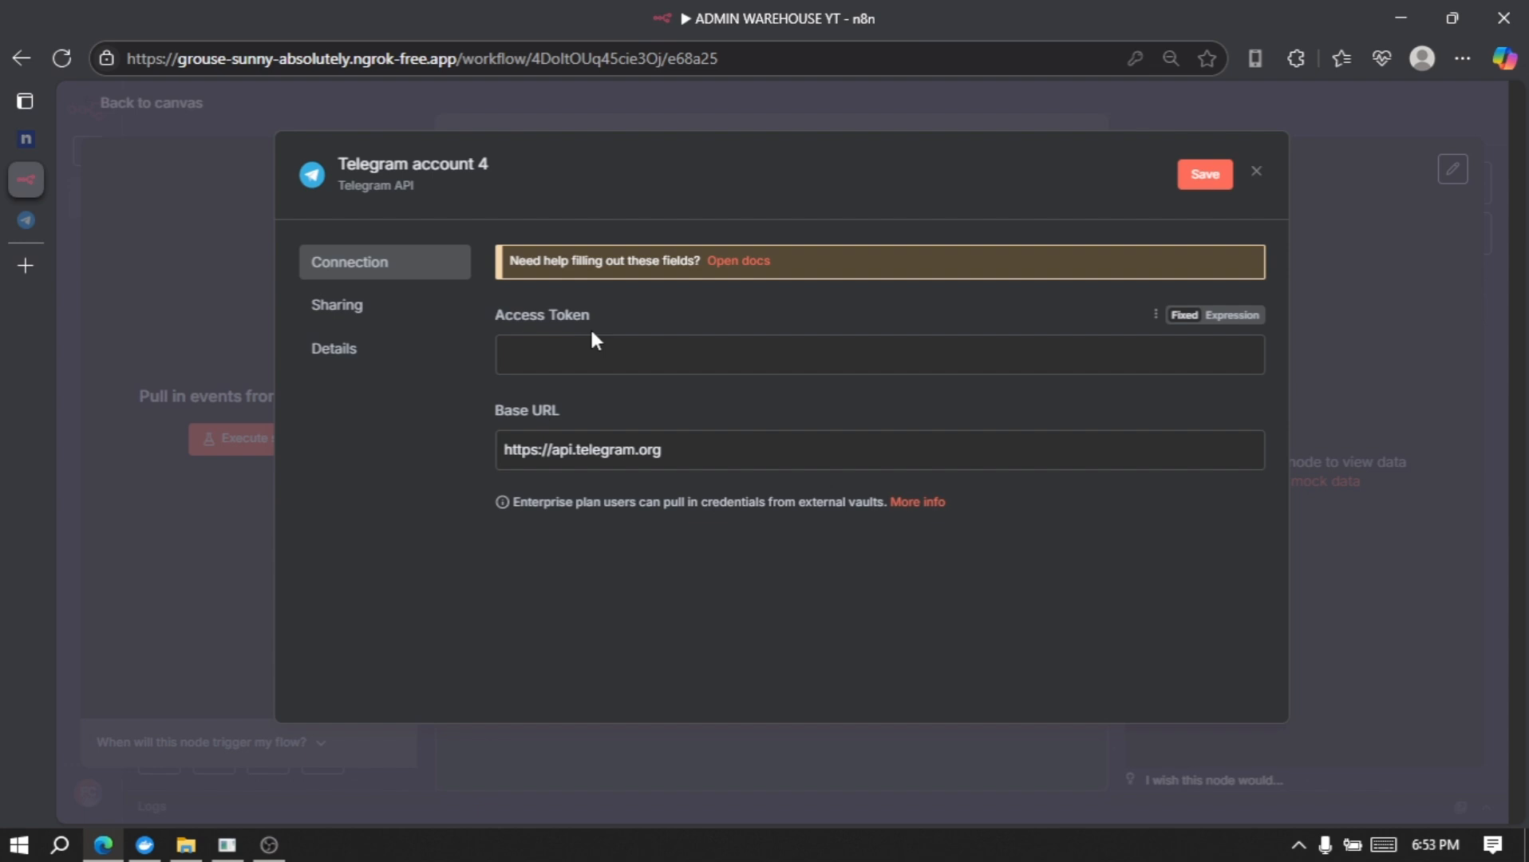
- Switch to the BotFather chat in Telegram Web and request a new bot named AdminWarehouseYT
{"action": "key", "text": "ctrl+Tab"}
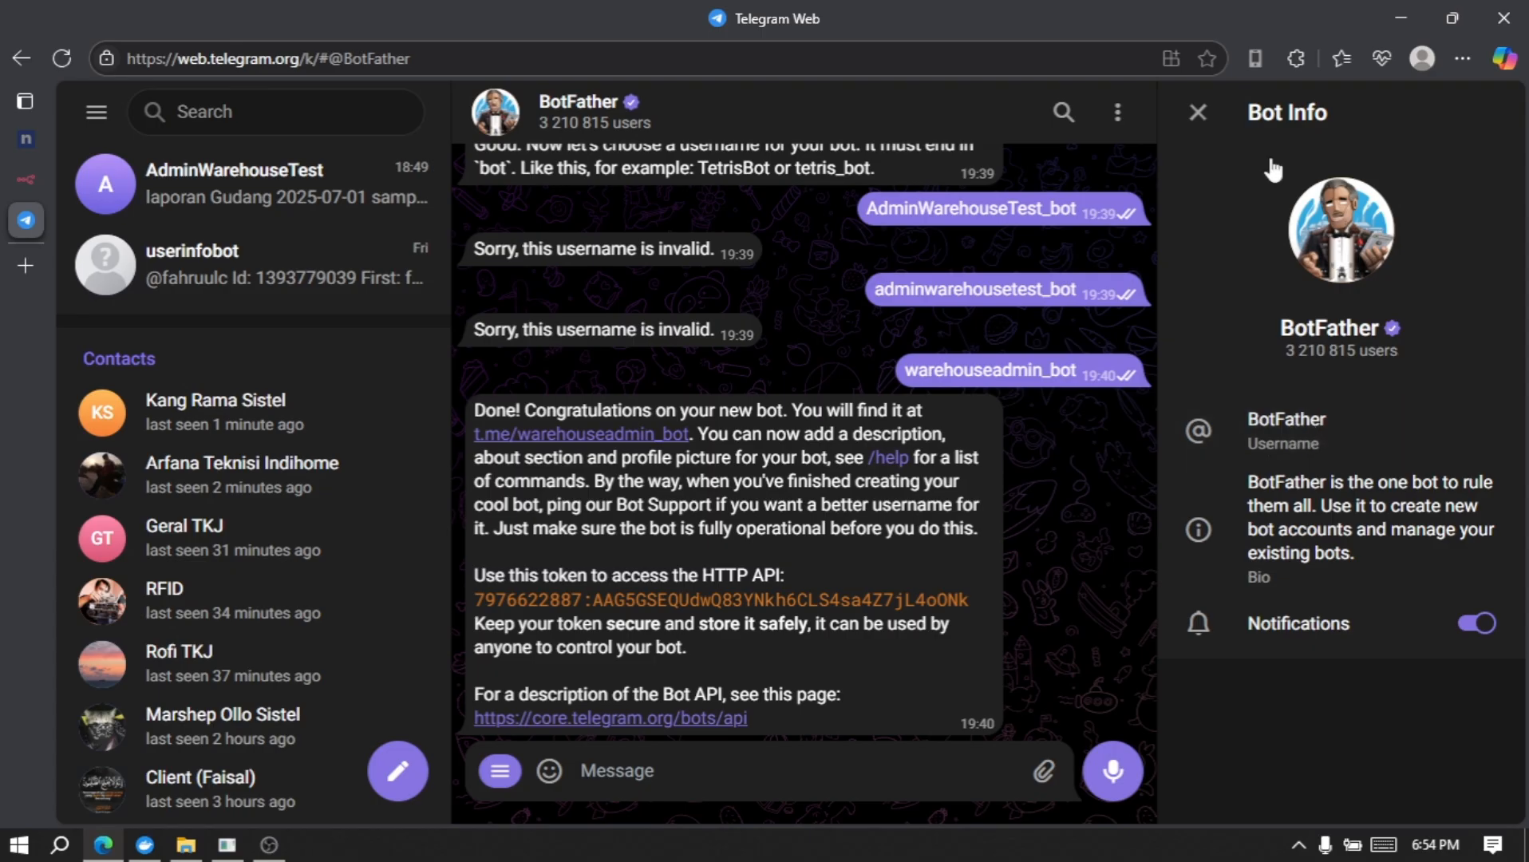
{"action": "left_click", "coordinate": [1198, 113]}
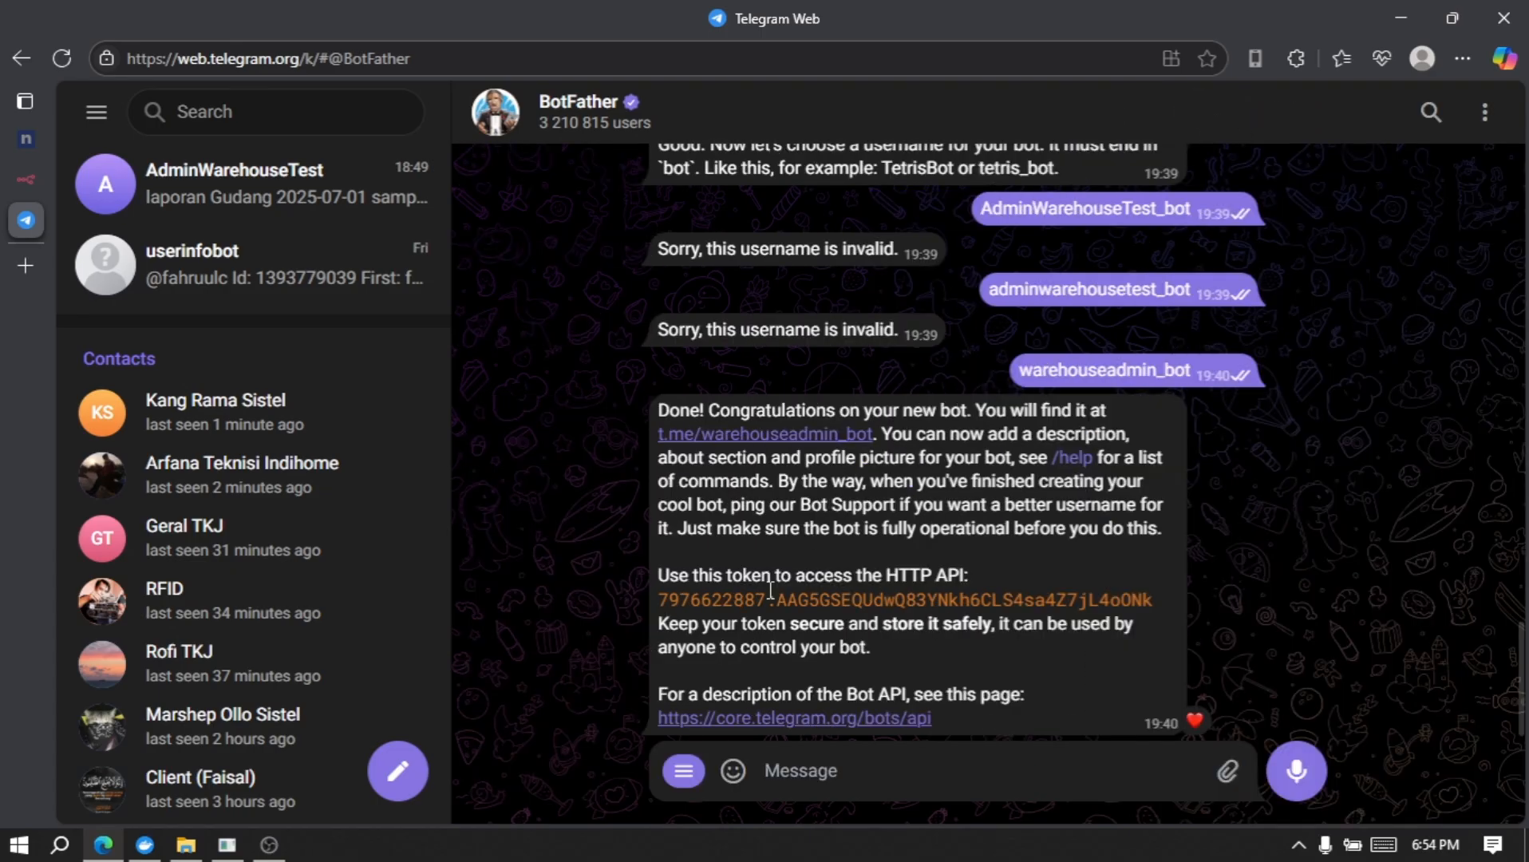
{"action": "left_click", "coordinate": [684, 771]}
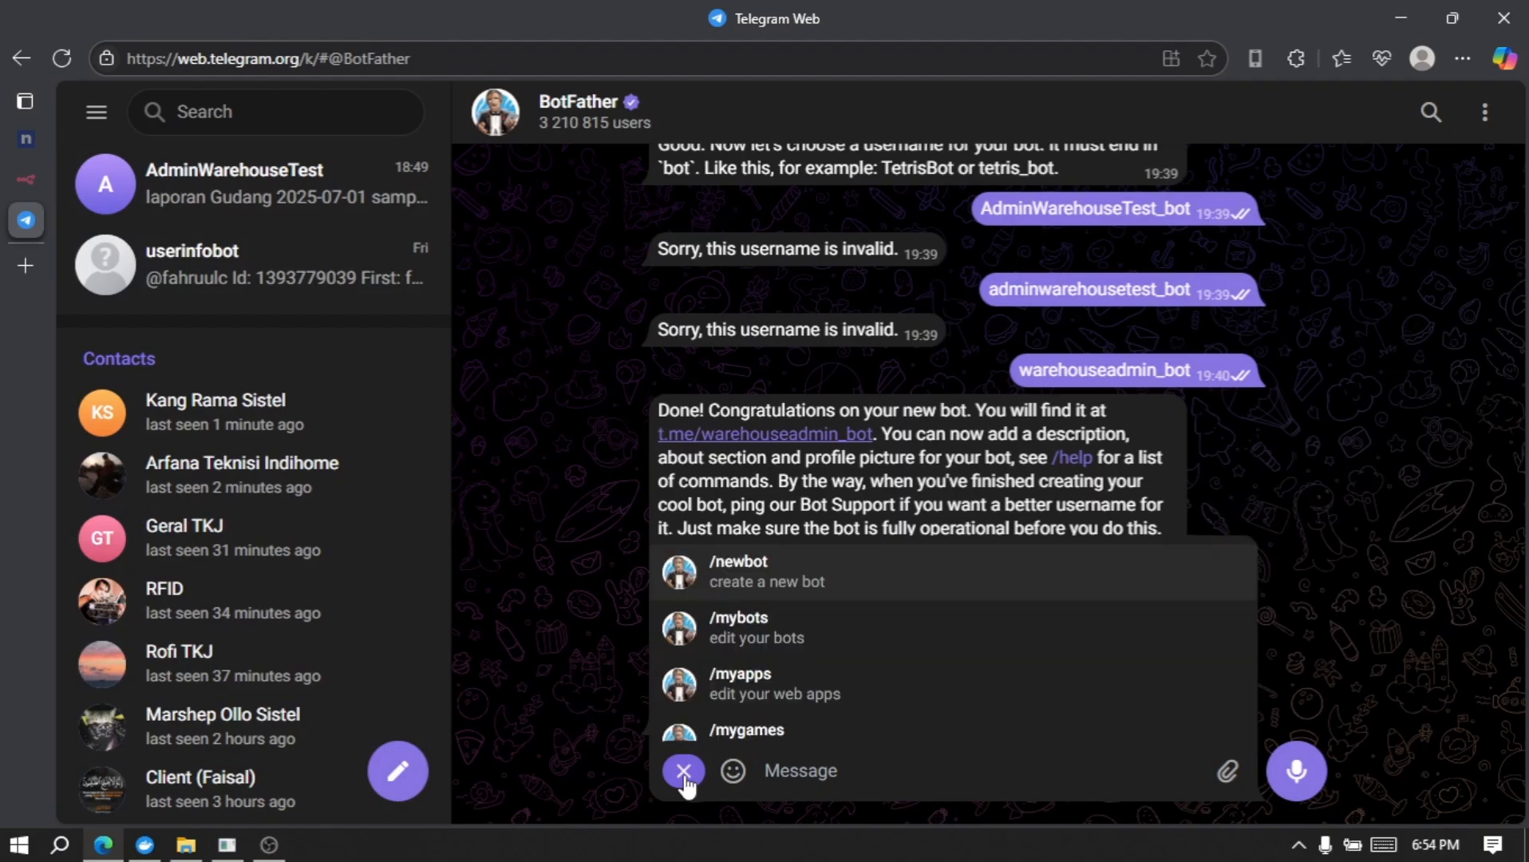
{"action": "left_click", "coordinate": [899, 581]}
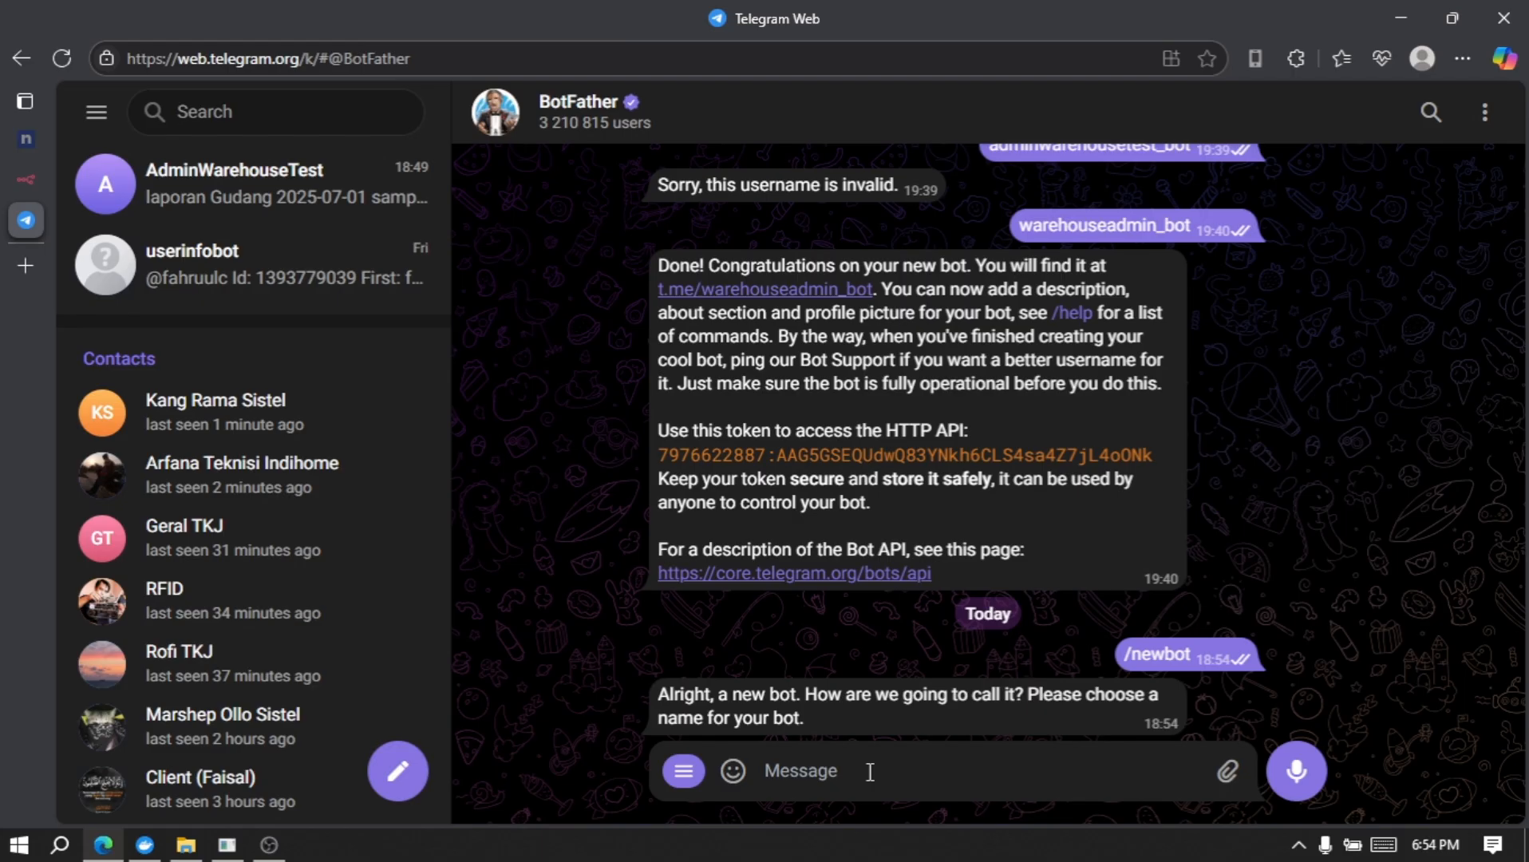
{"action": "type", "text": "AdminWarehouseYT"}
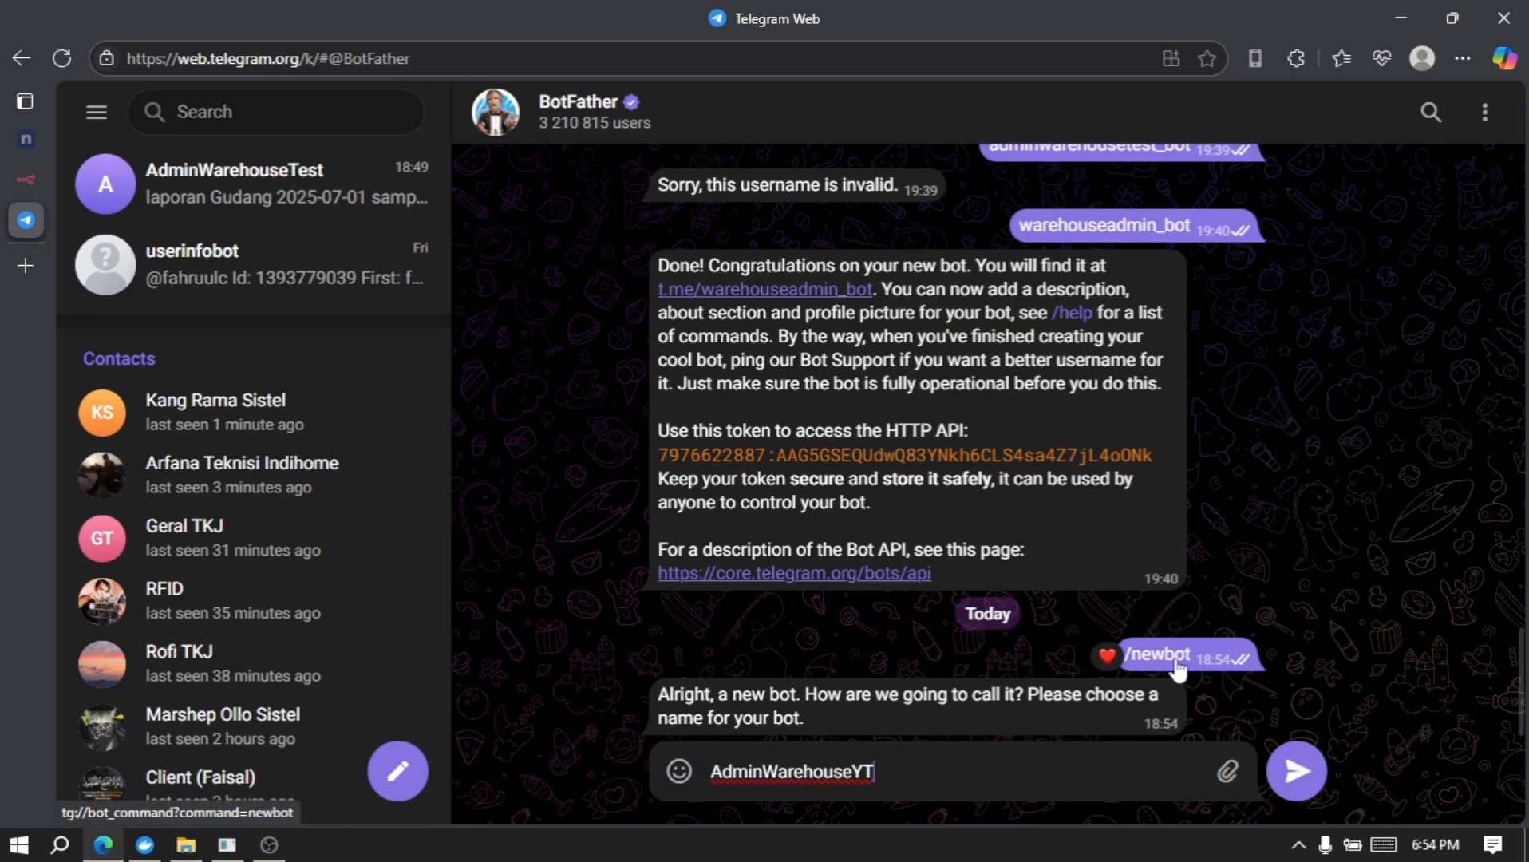
{"action": "key", "text": "Return"}
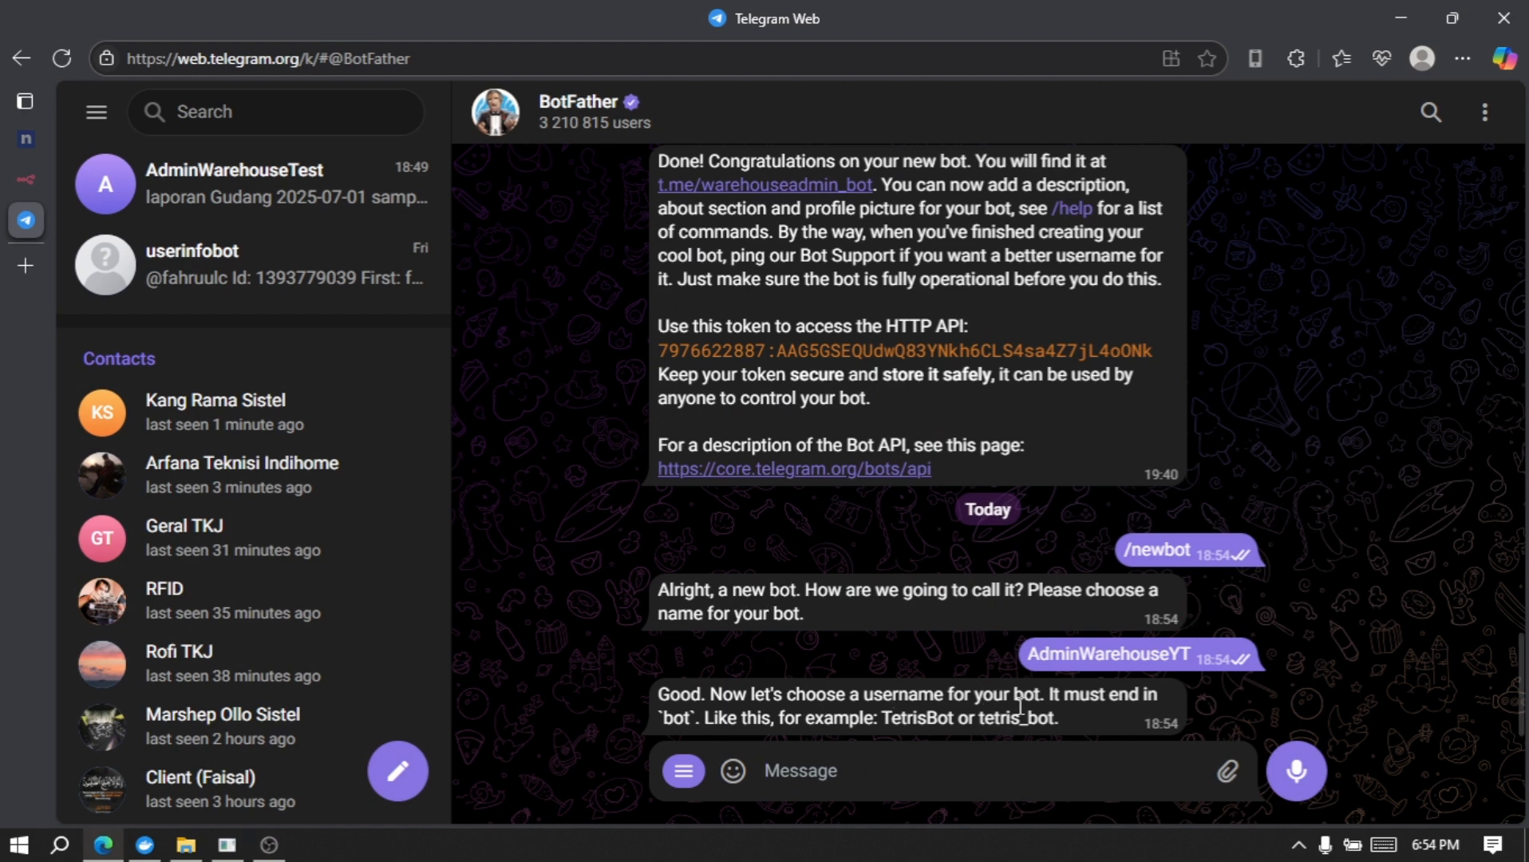
- Try to register AdminWarehouseYT_bot as the new bot's username
{"action": "type", "text": "AdminWarehouseYT"}
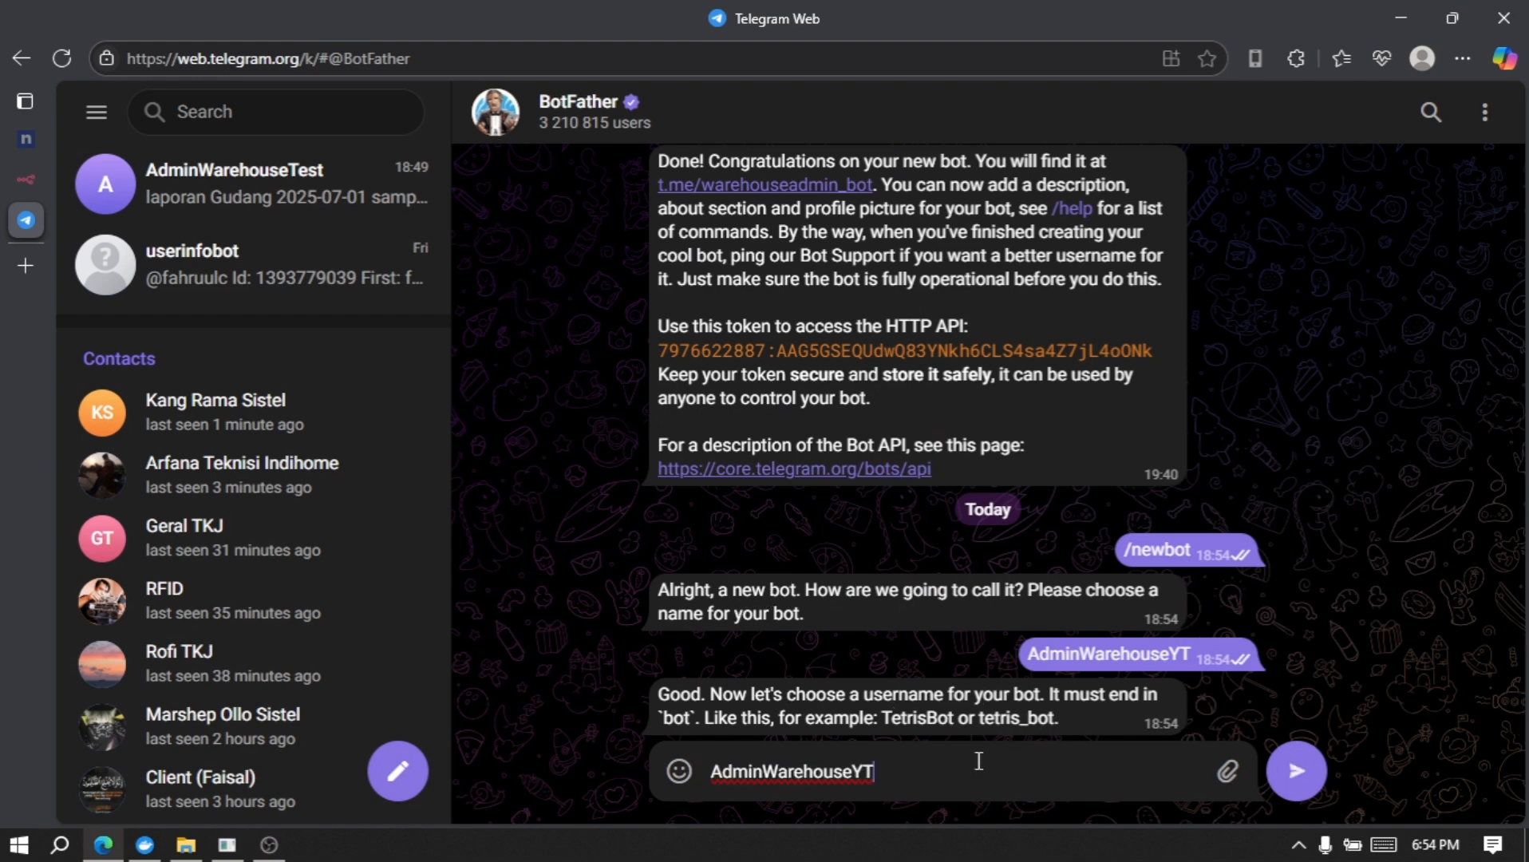
{"action": "type", "text": "_bot"}
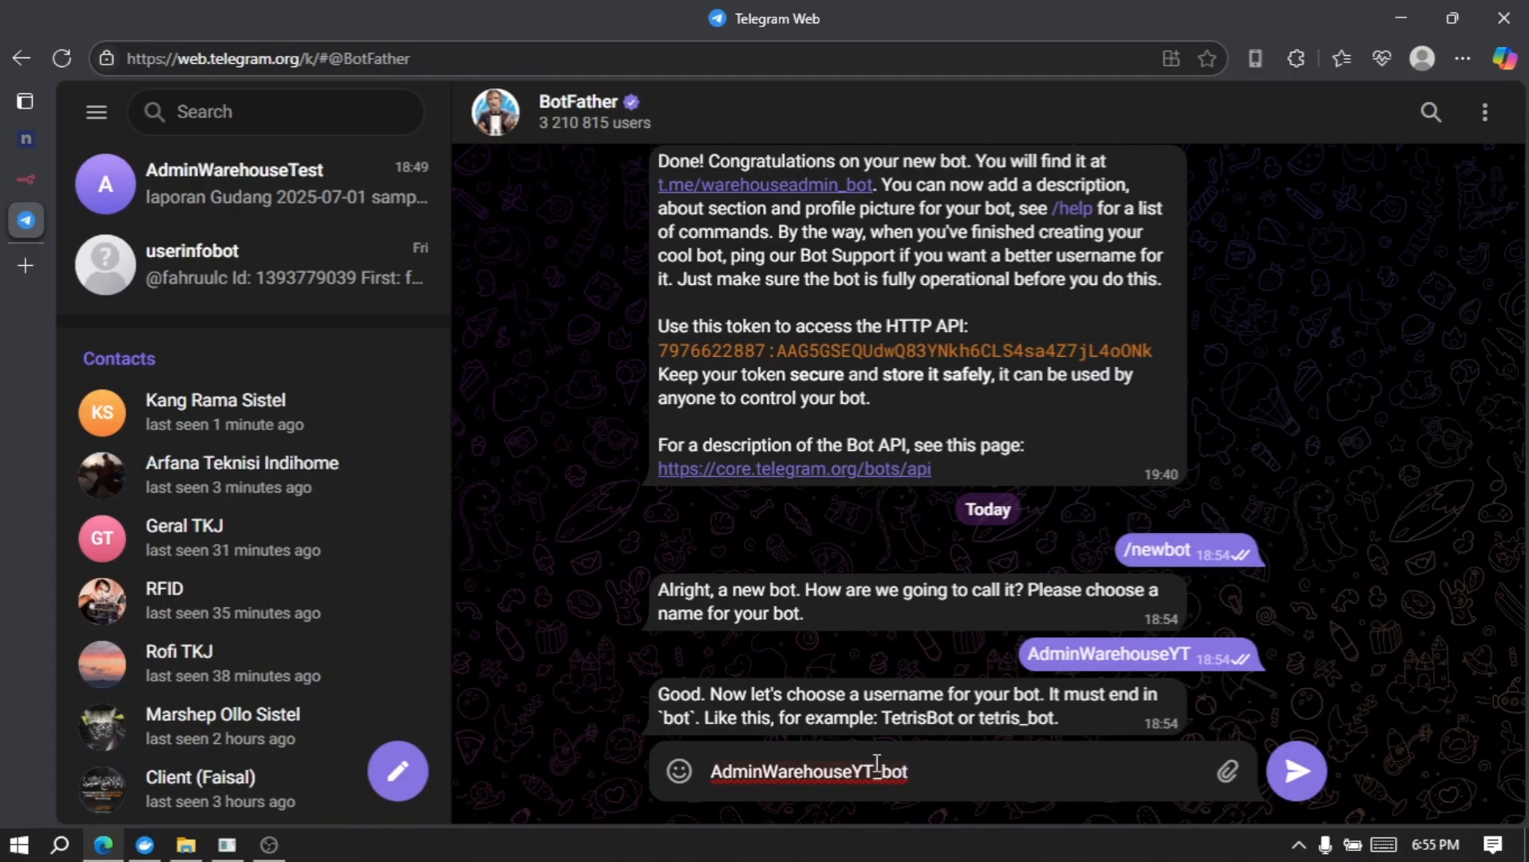
{"action": "key", "text": "Return"}
- Register warehouseadminyt_bot as the bot's username and copy the access token BotFather issues for it
{"action": "type", "text": "warehouseadminyt_bot"}
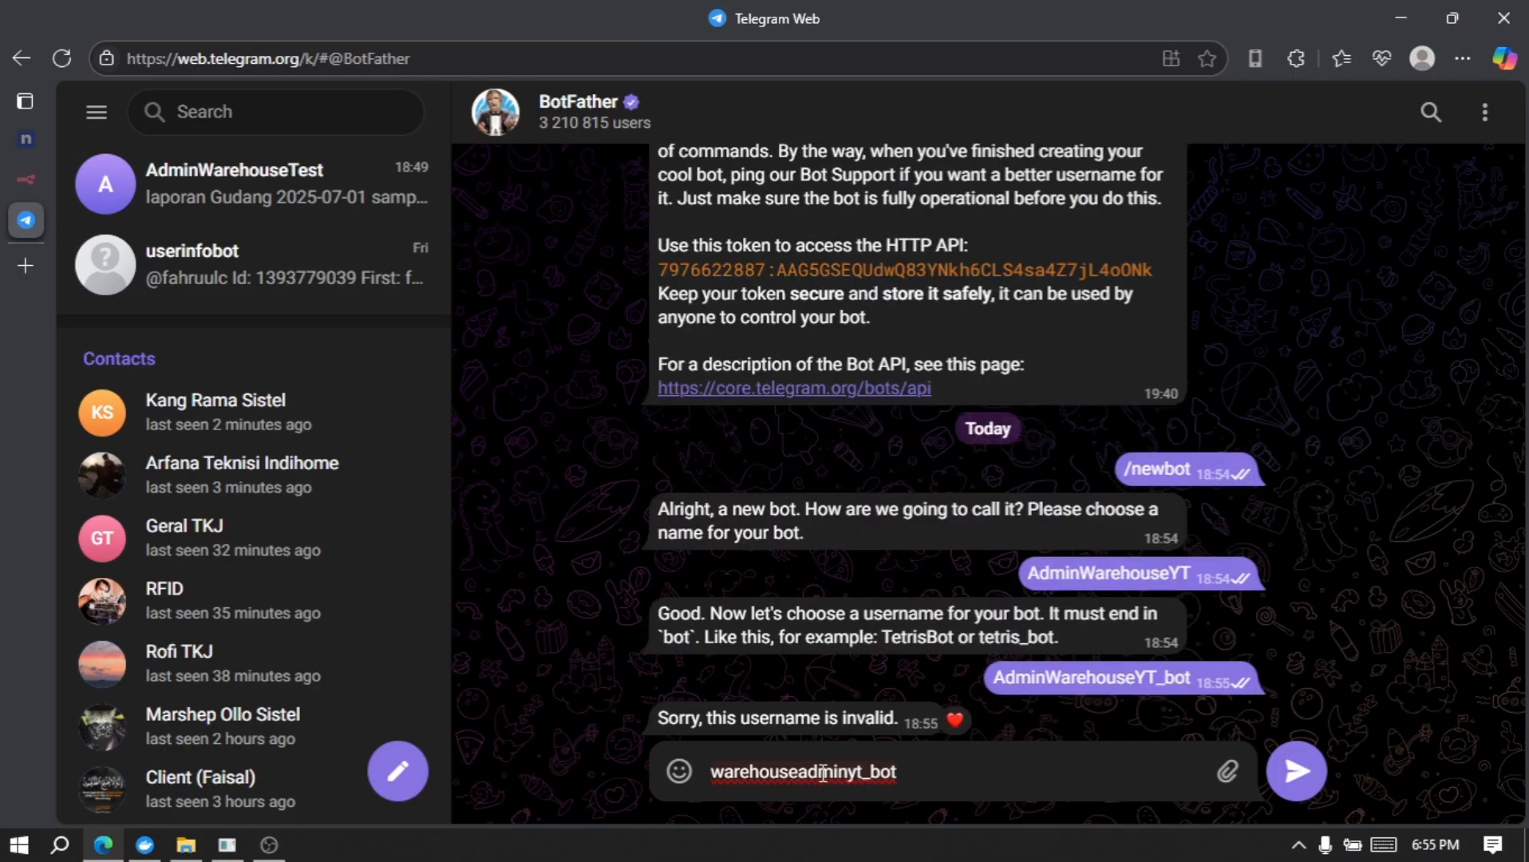
{"action": "key", "text": "Return"}
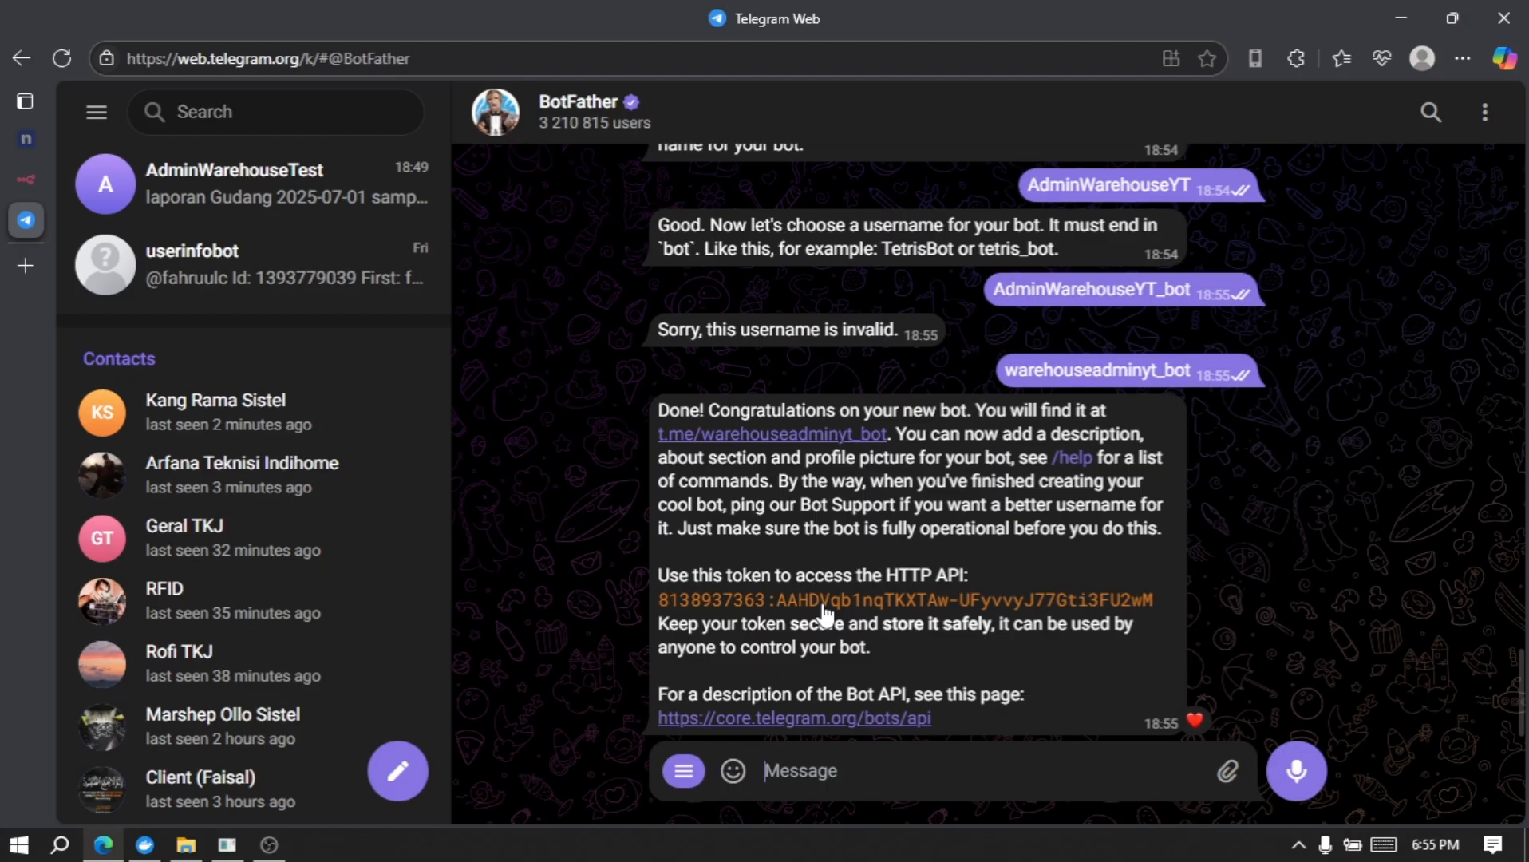
{"action": "left_click", "coordinate": [780, 600]}
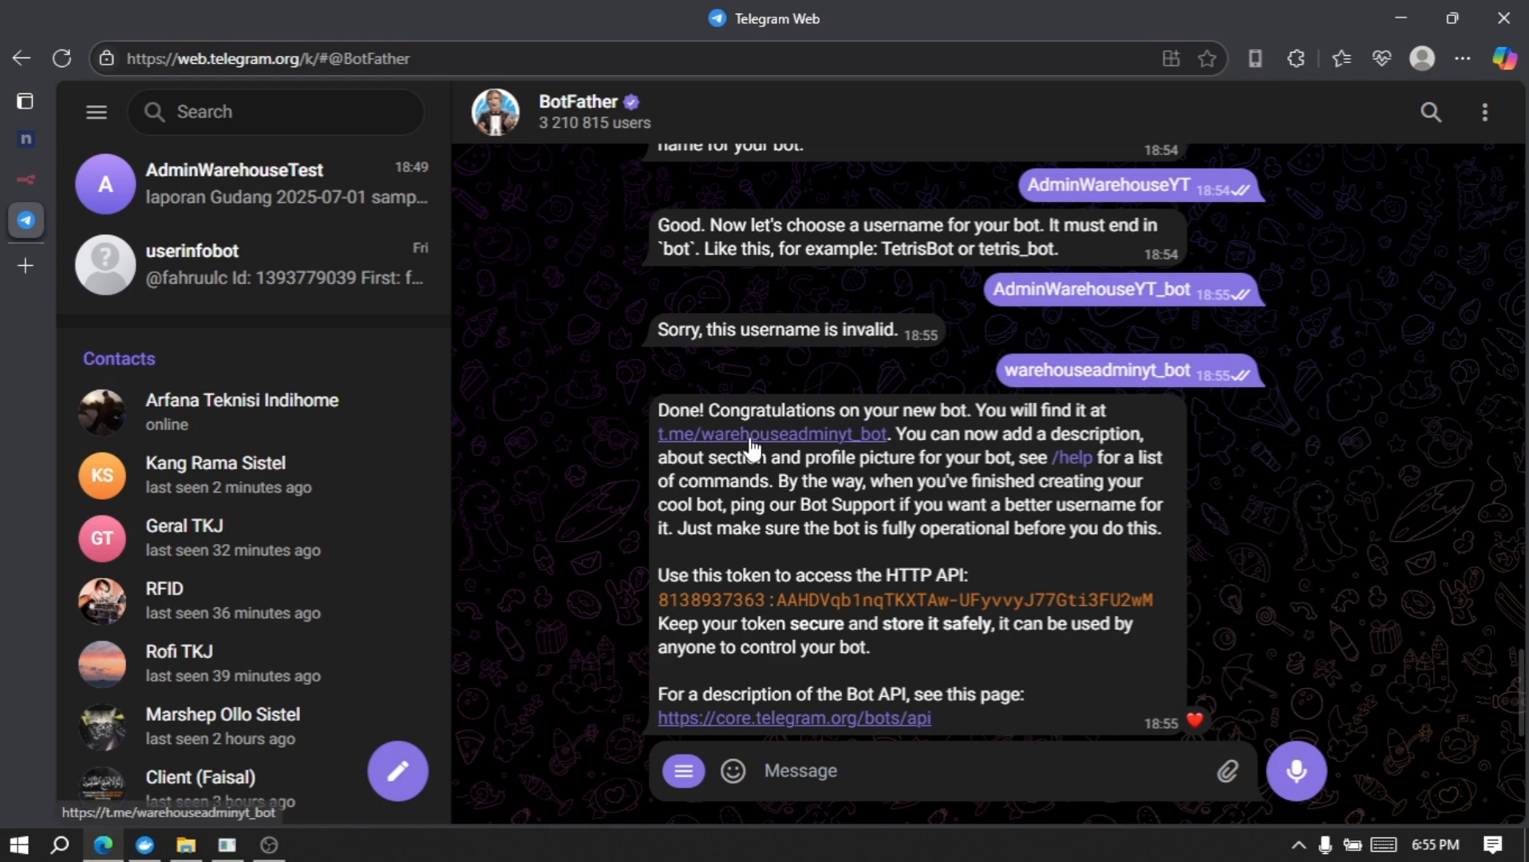
- Open the new bot's chat from BotFather's link and start the bot
{"action": "left_click", "coordinate": [751, 438]}
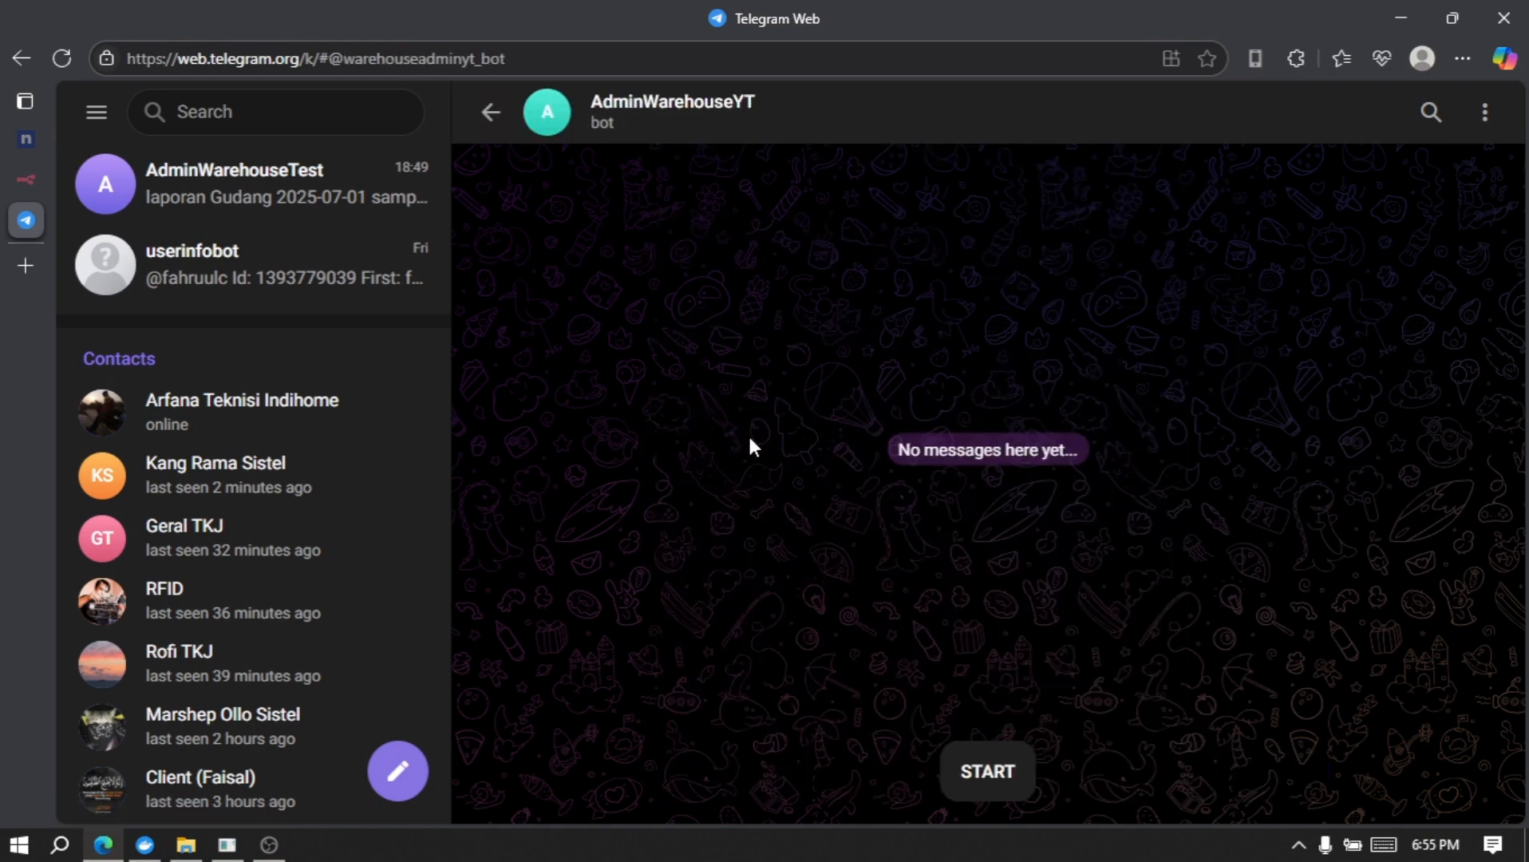
{"action": "left_click", "coordinate": [987, 770]}
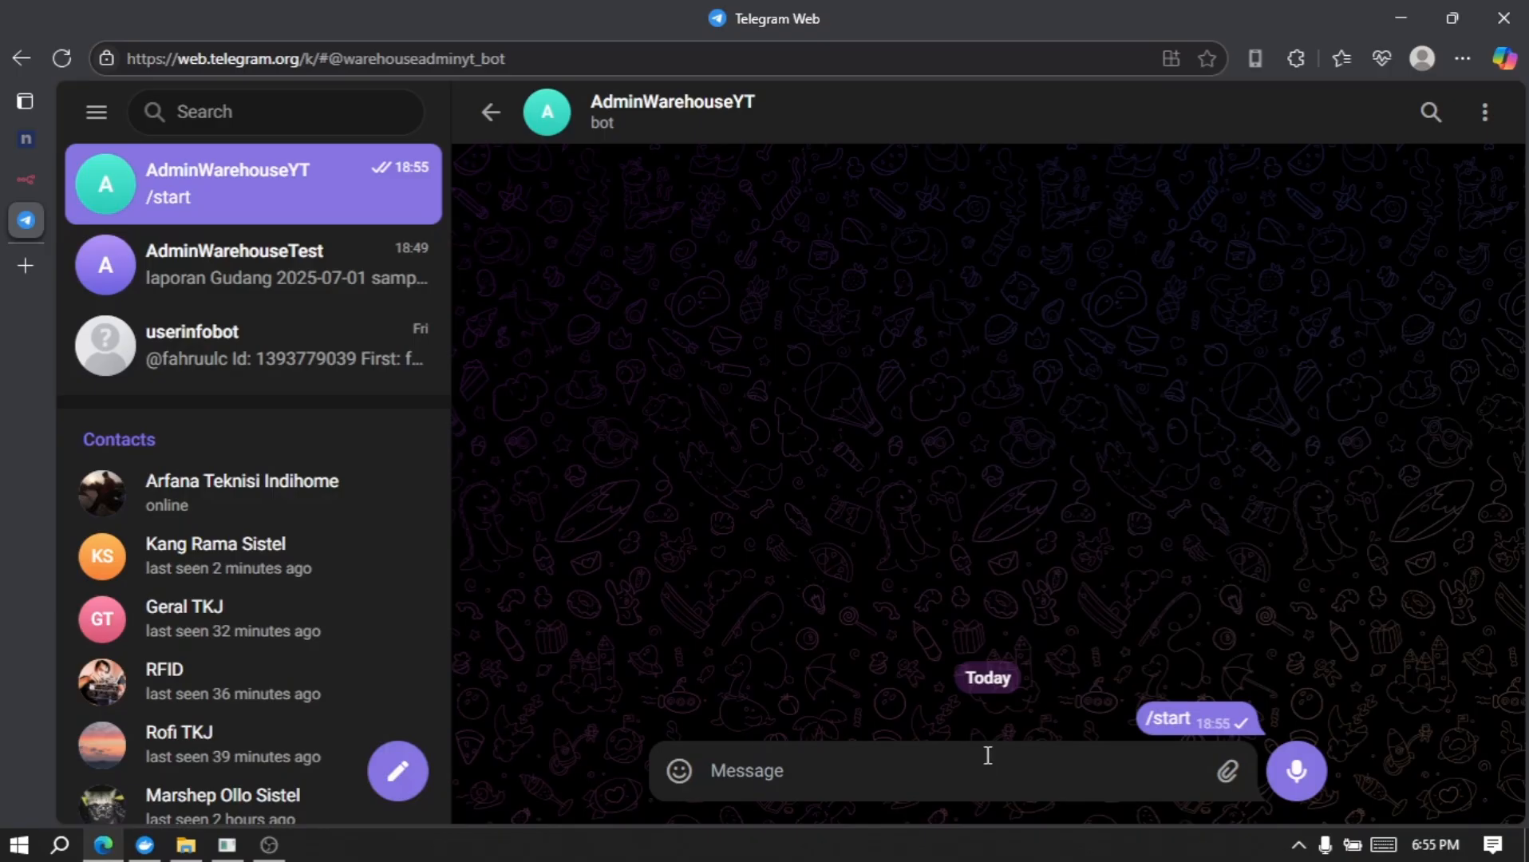
- Return to n8n, paste the bot's access token into the new Telegram credential, save it and close the credential
{"action": "mouse_move", "coordinate": [10, 232]}
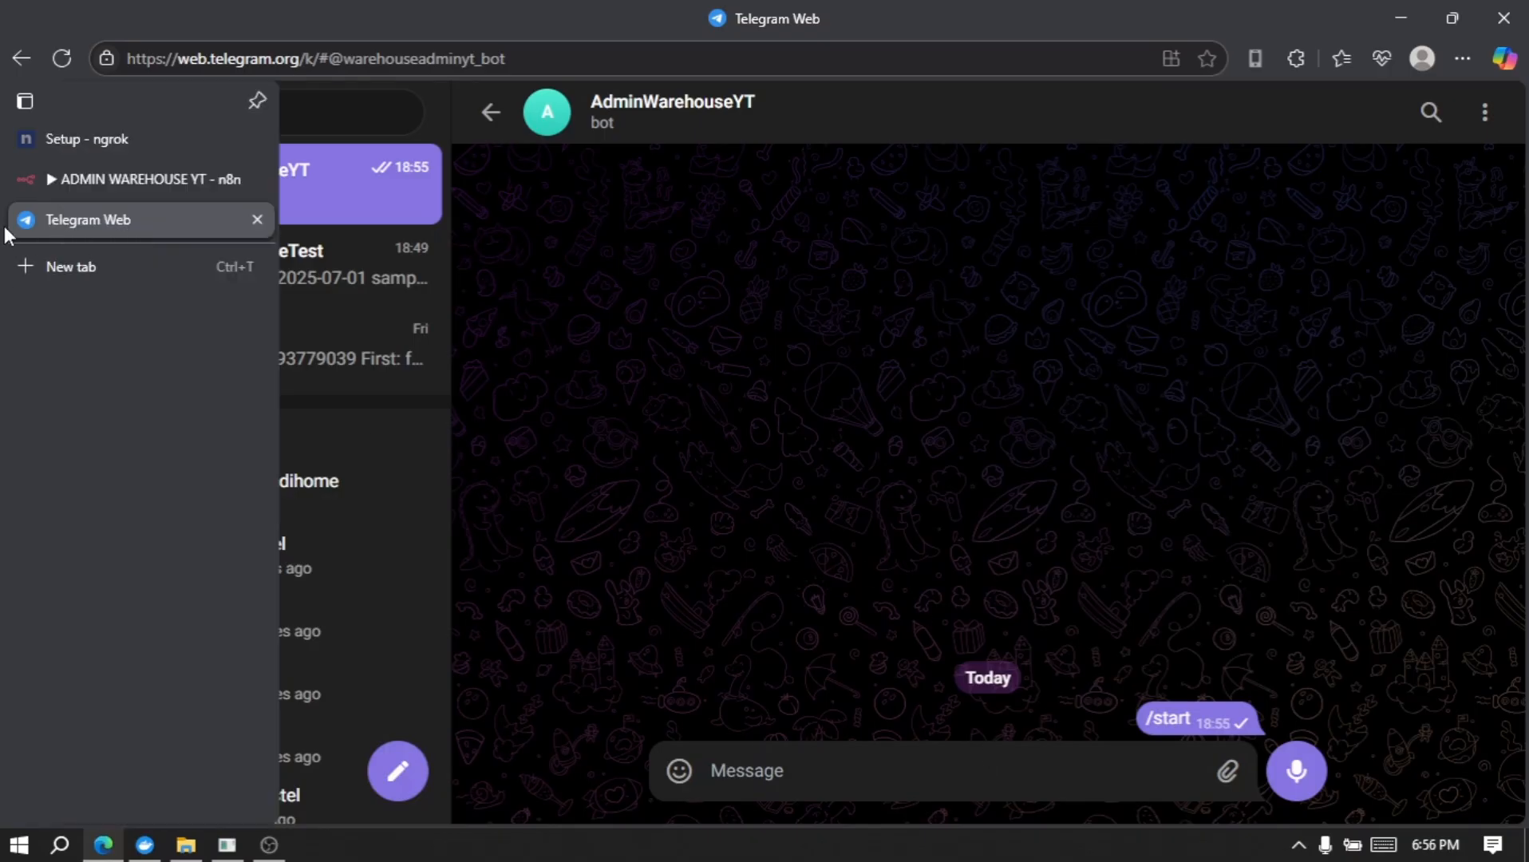
{"action": "left_click", "coordinate": [117, 177]}
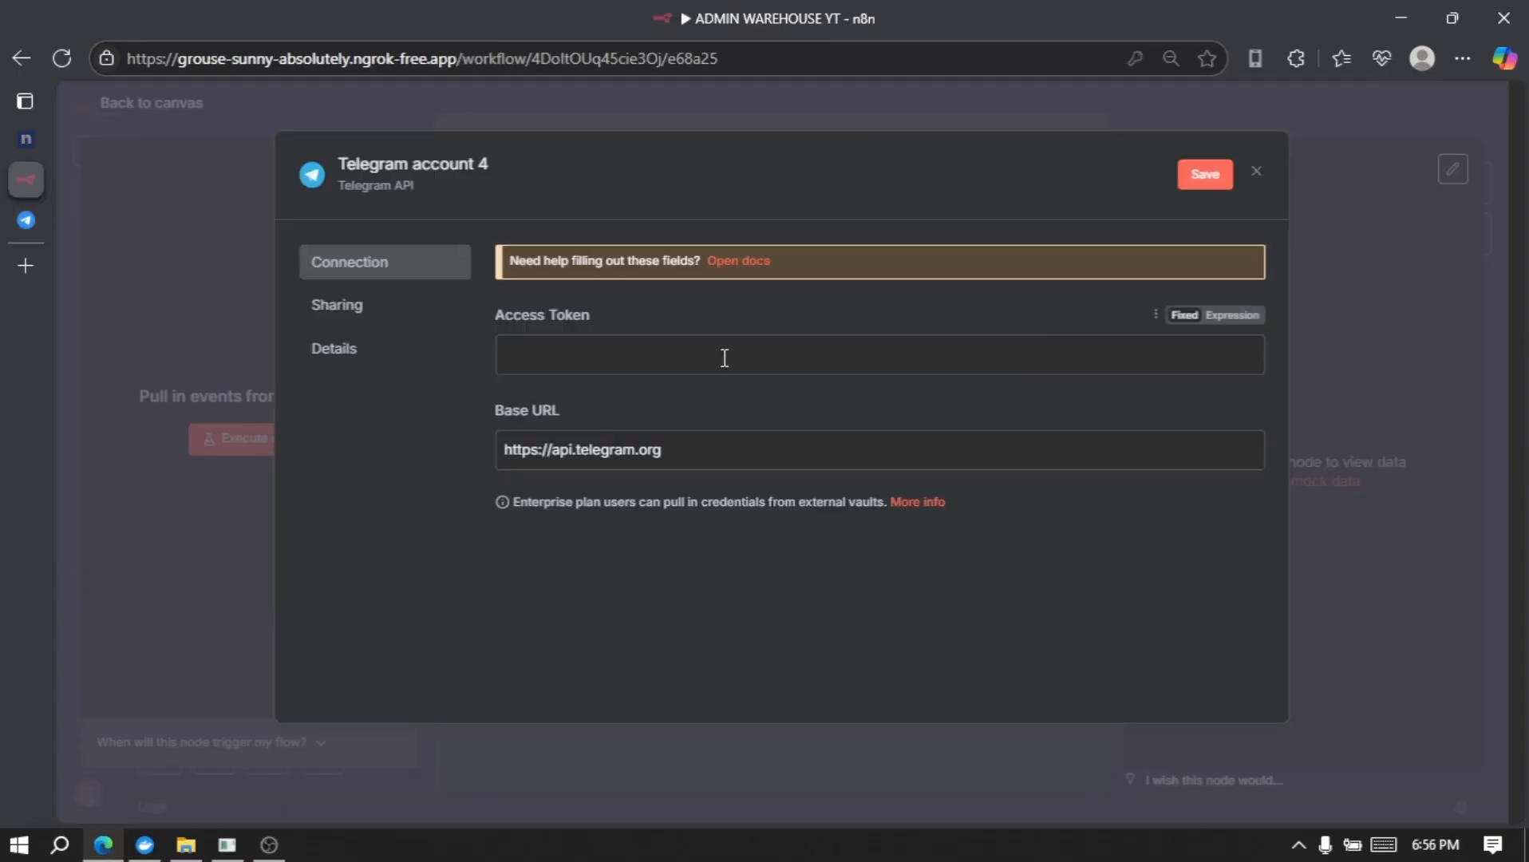
{"action": "left_click", "coordinate": [725, 361]}
{"action": "key", "text": "ctrl+v"}
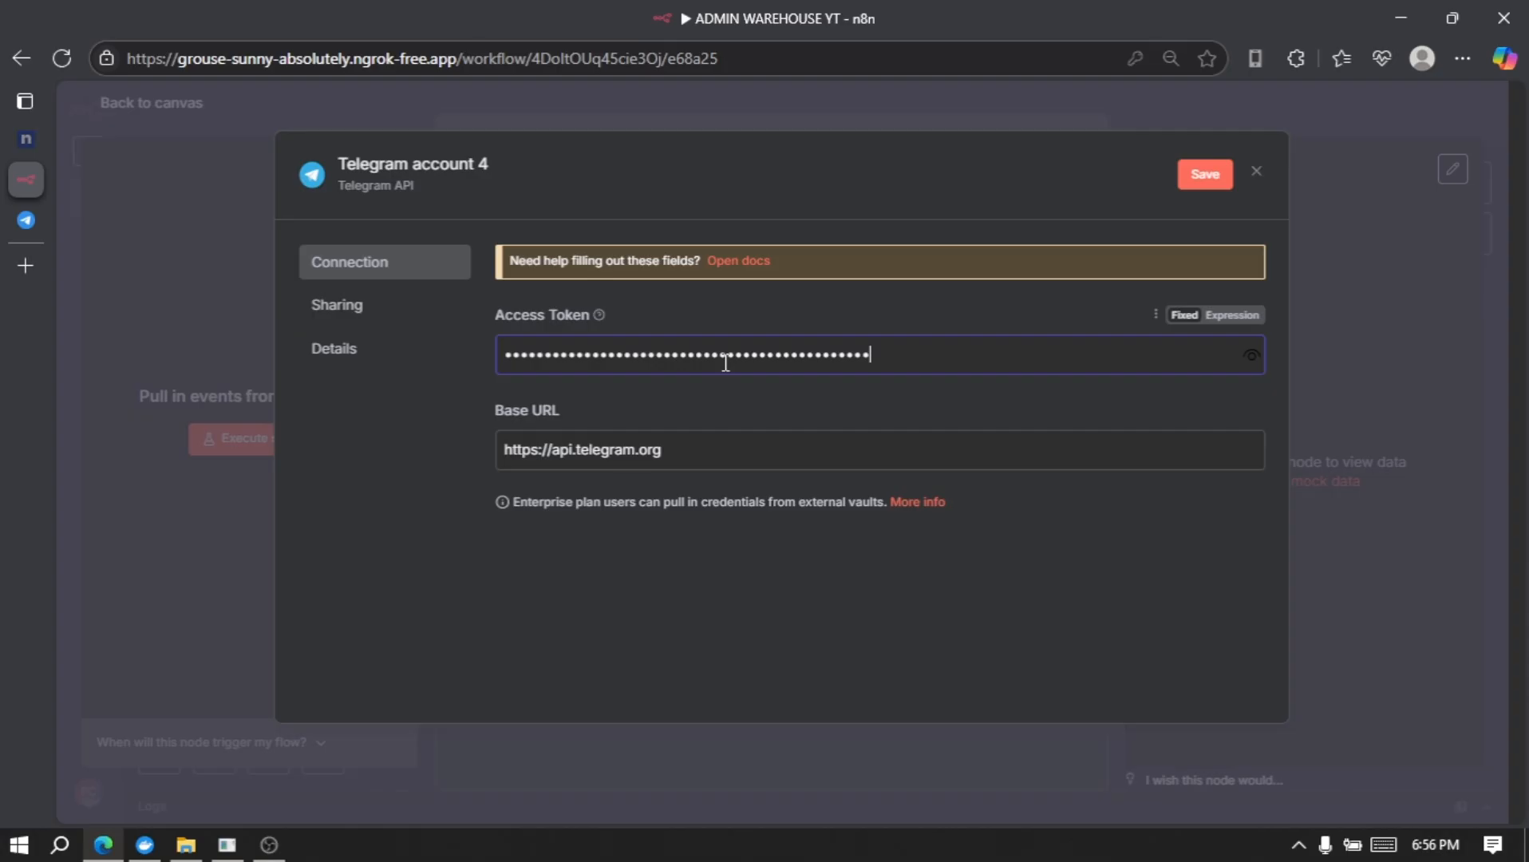
{"action": "left_click", "coordinate": [1204, 176]}
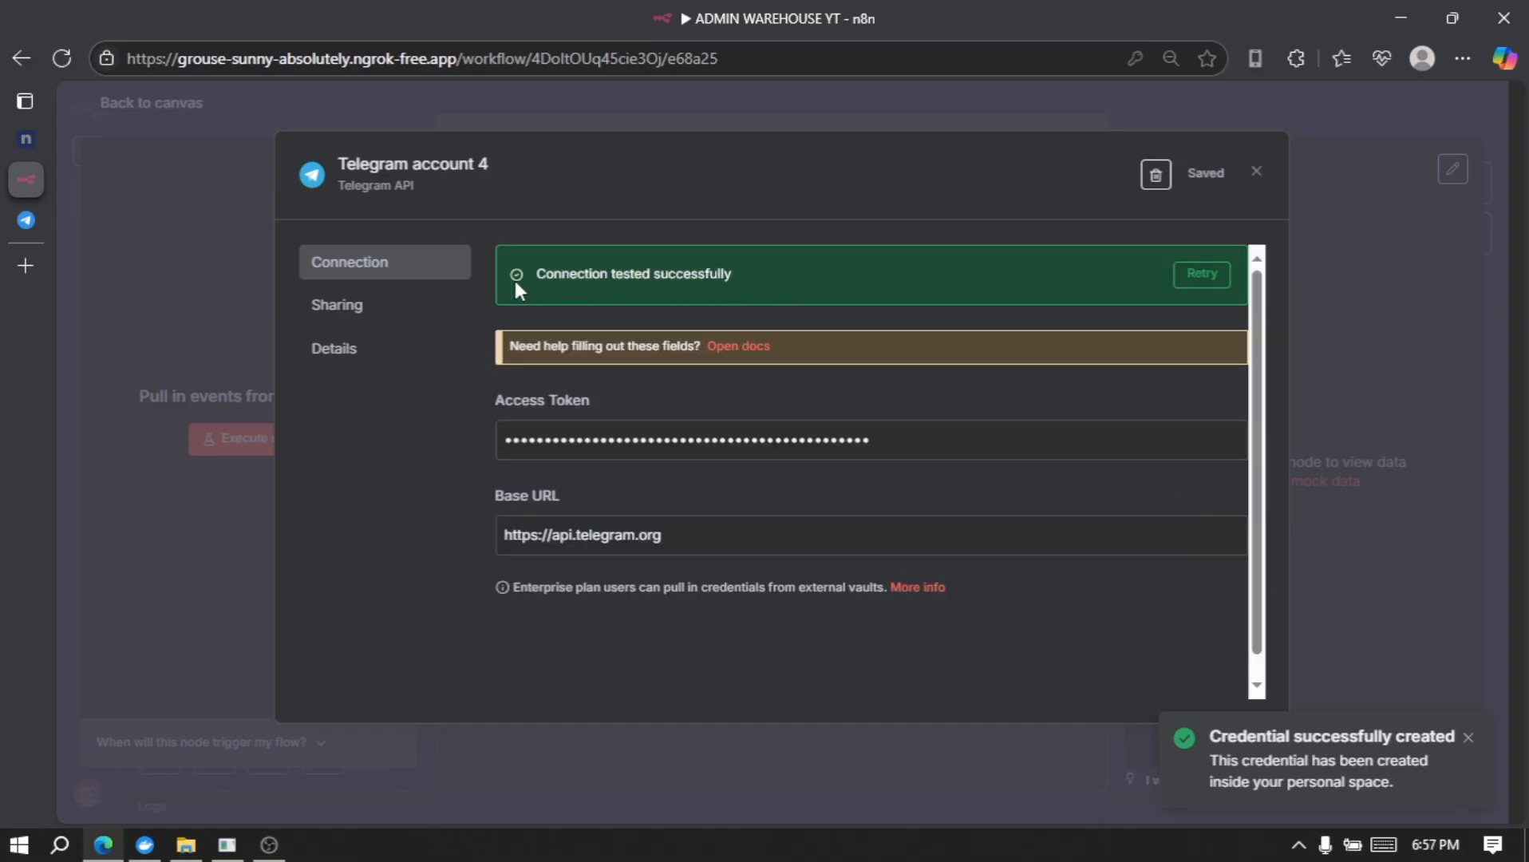
{"action": "left_click", "coordinate": [1257, 173]}
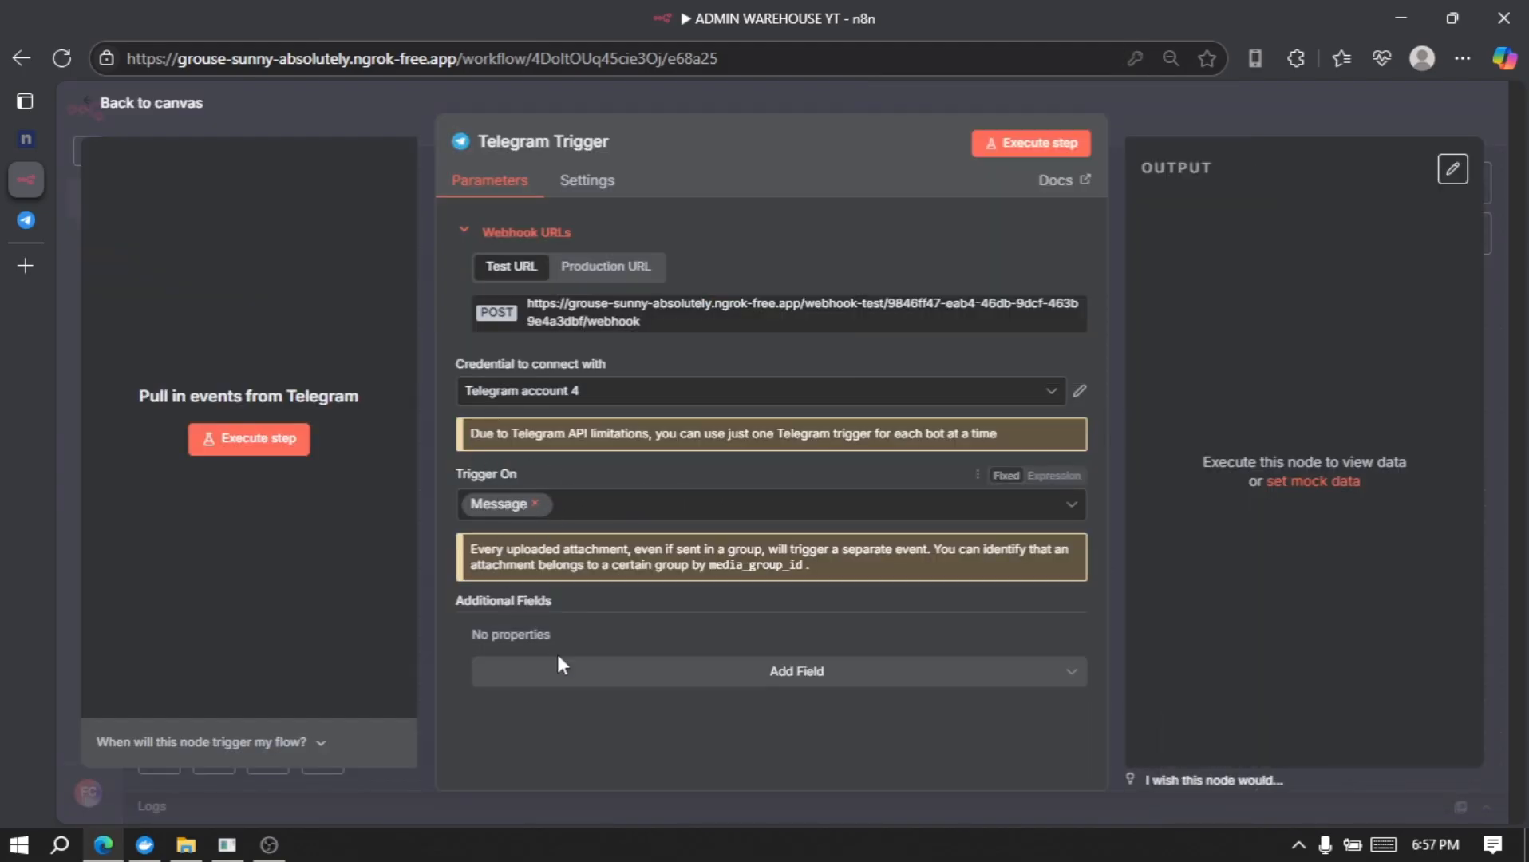
- Execute the Telegram Trigger step, return to the canvas and expand the execution logs
{"action": "left_click", "coordinate": [1038, 144]}
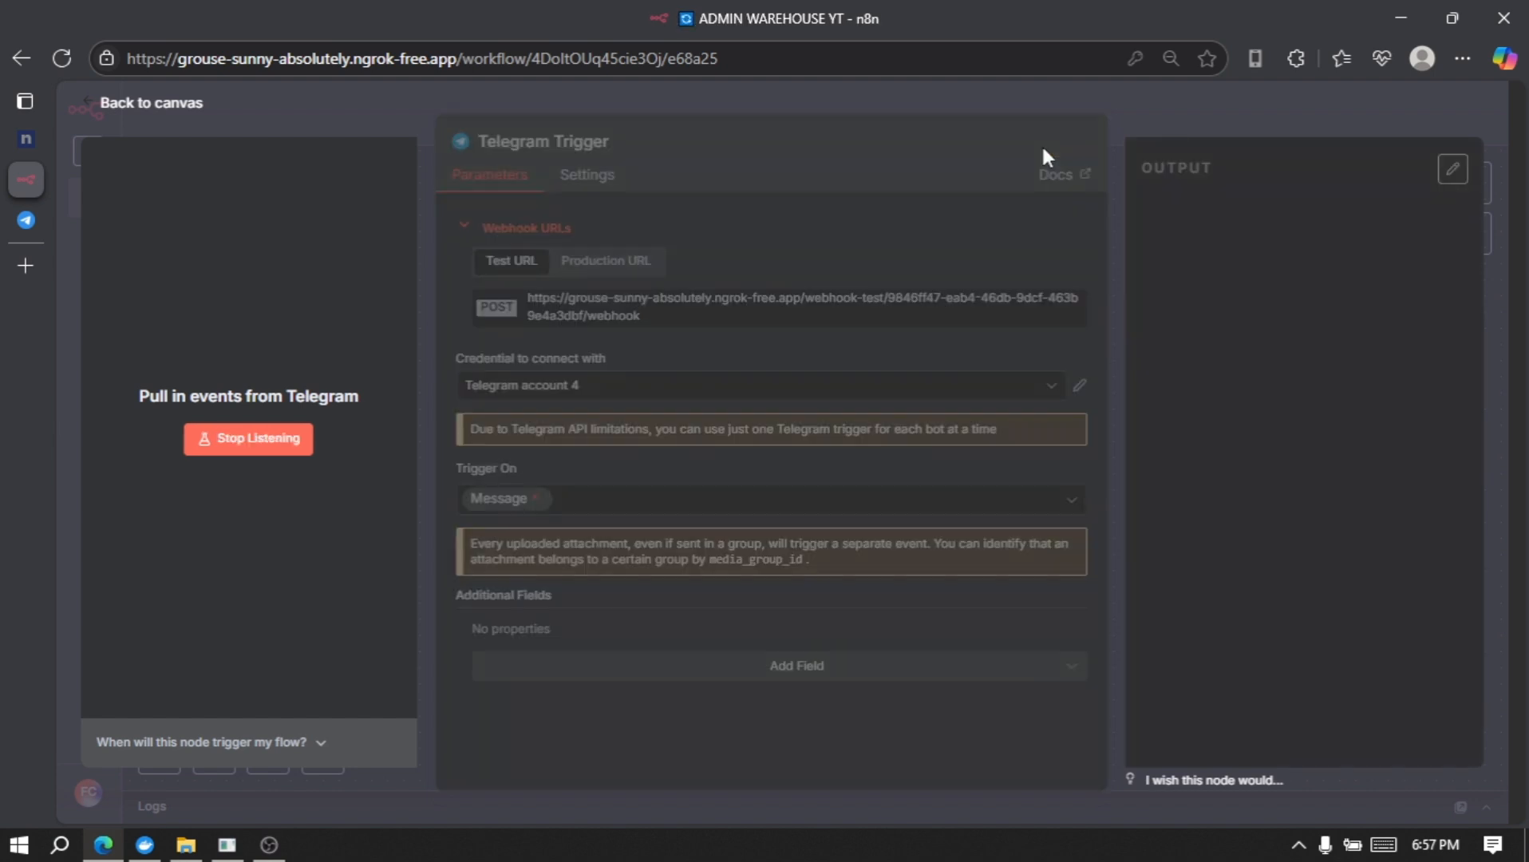
{"action": "left_click", "coordinate": [152, 104]}
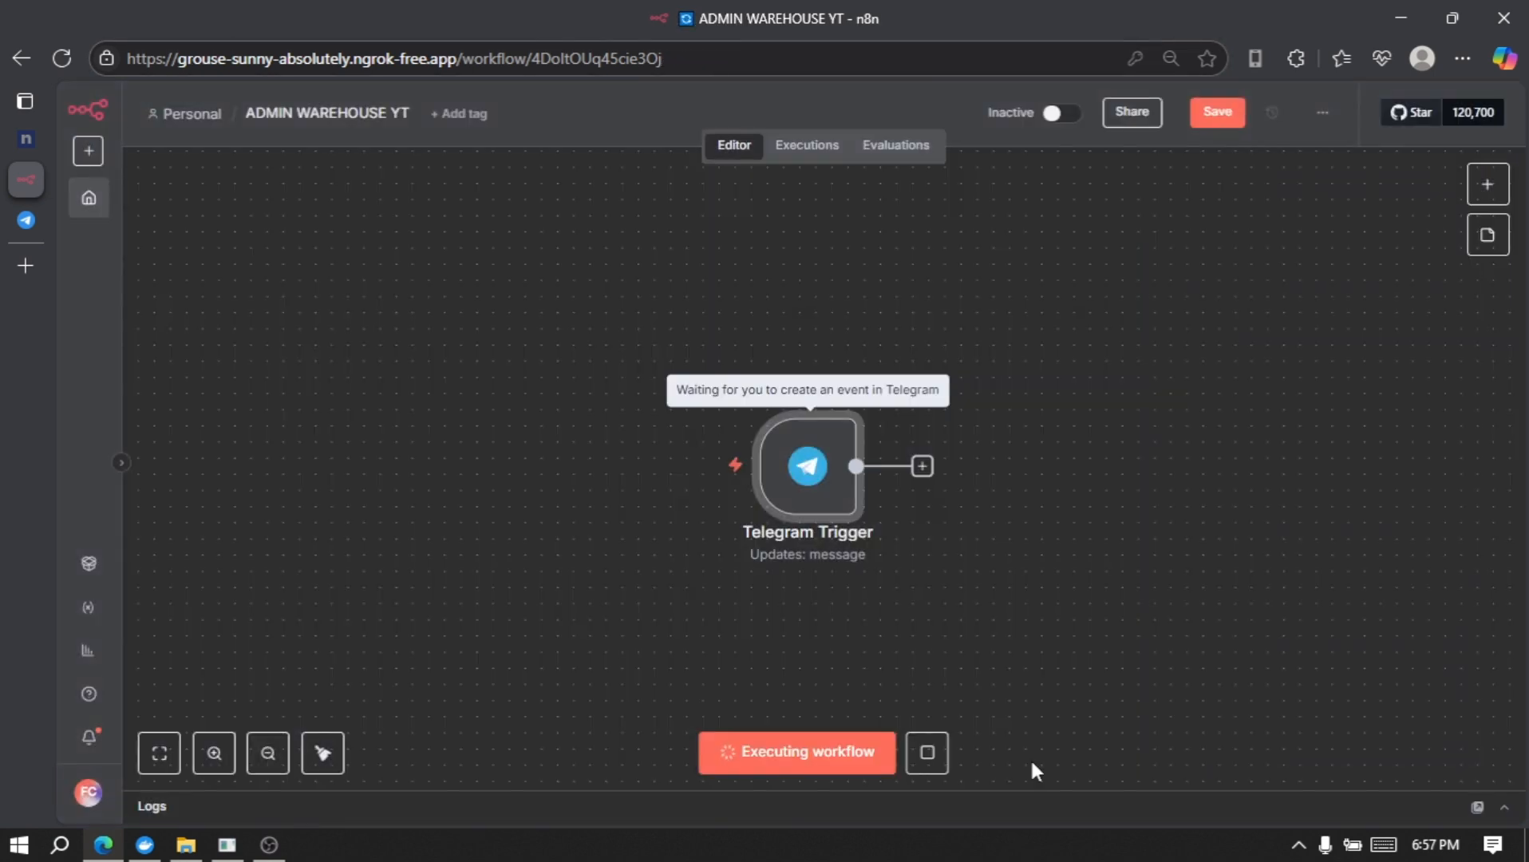
{"action": "left_click_drag", "start_coordinate": [1083, 793], "coordinate": [1030, 577]}
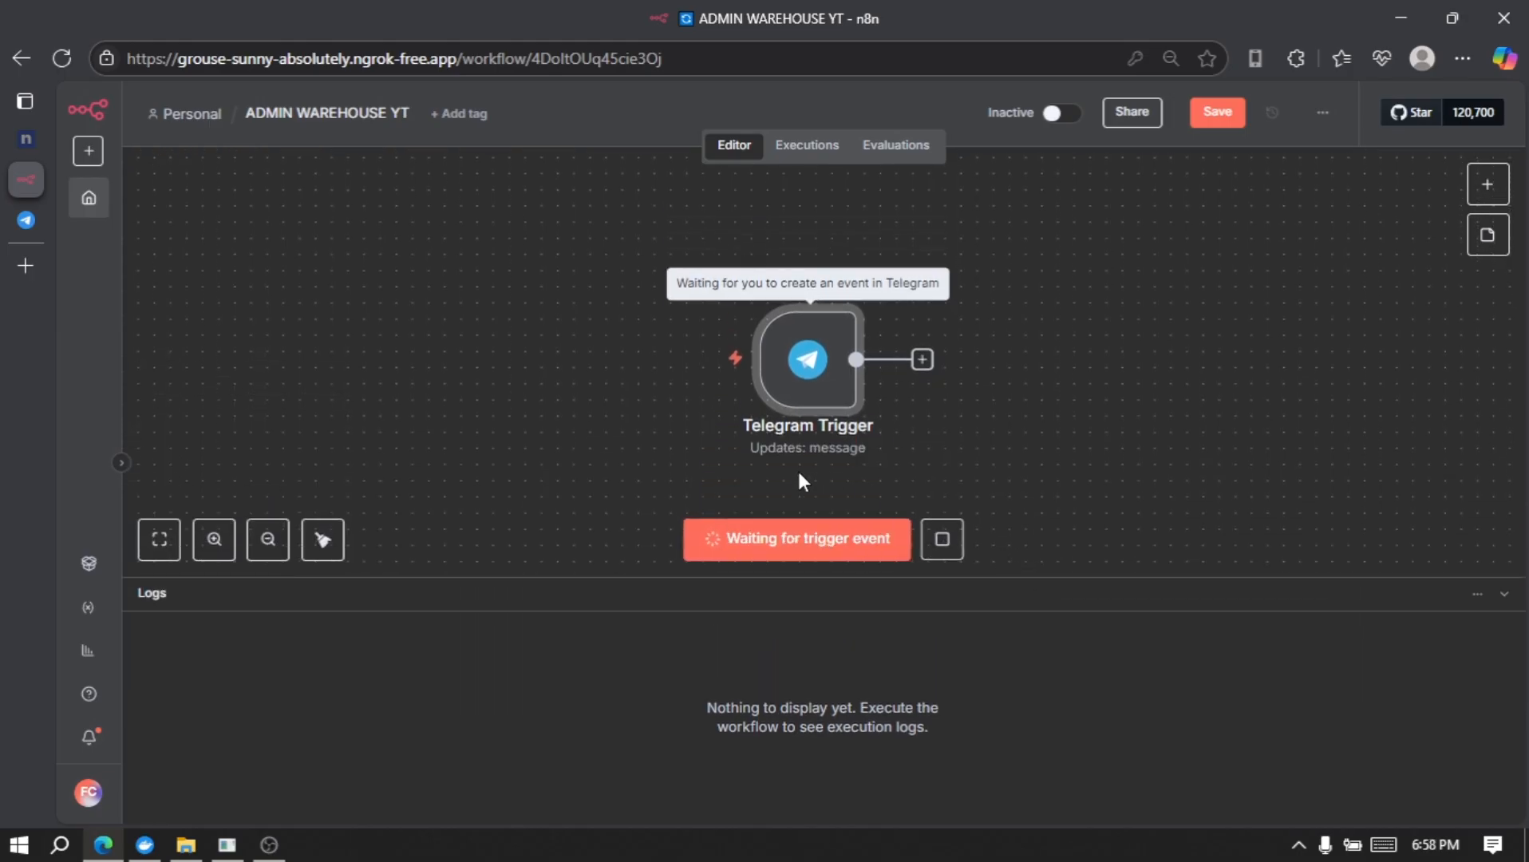
- Switch to Telegram Web and send the message "yes" to the AdminWarehouseYT bot
{"action": "left_click", "coordinate": [27, 215]}
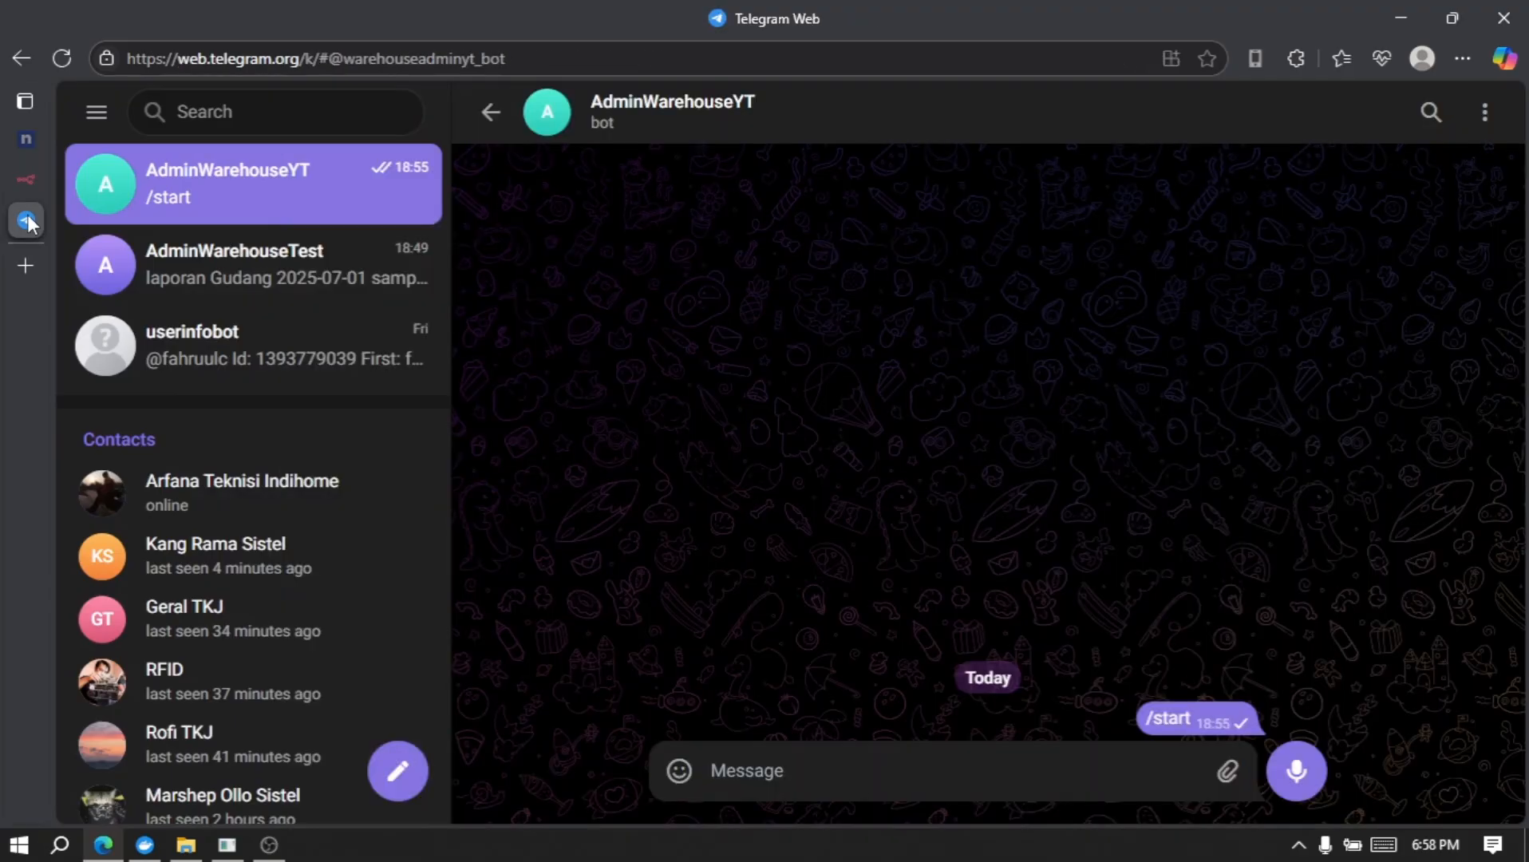
{"action": "left_click", "coordinate": [815, 779]}
{"action": "type", "text": "yes"}
{"action": "key", "text": "Return"}
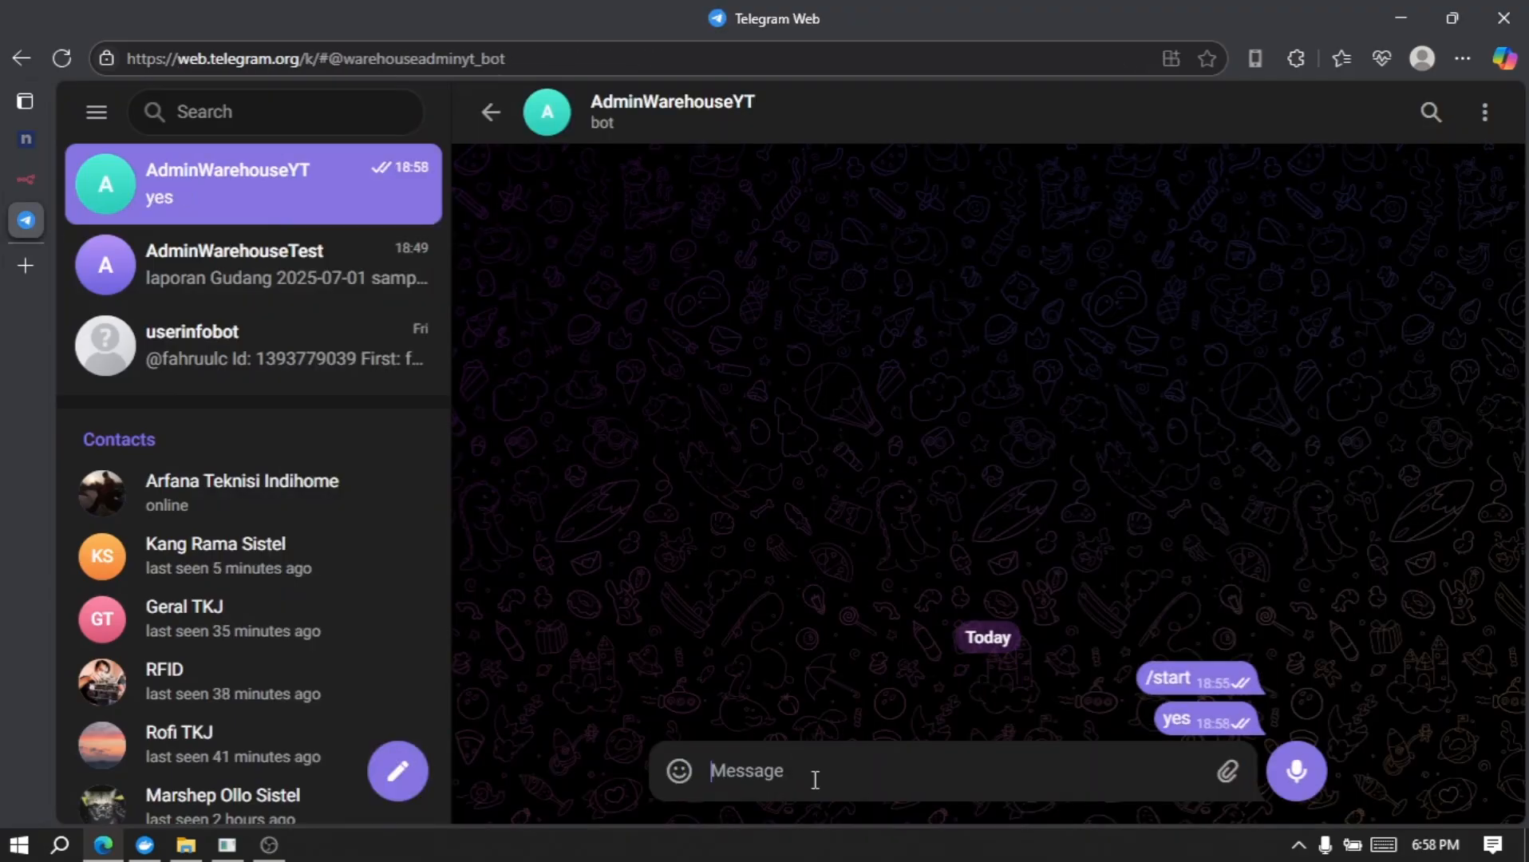
- Examine the Telegram Trigger's logged output in n8n and compare its message text with the bot chat
{"action": "mouse_move", "coordinate": [17, 173]}
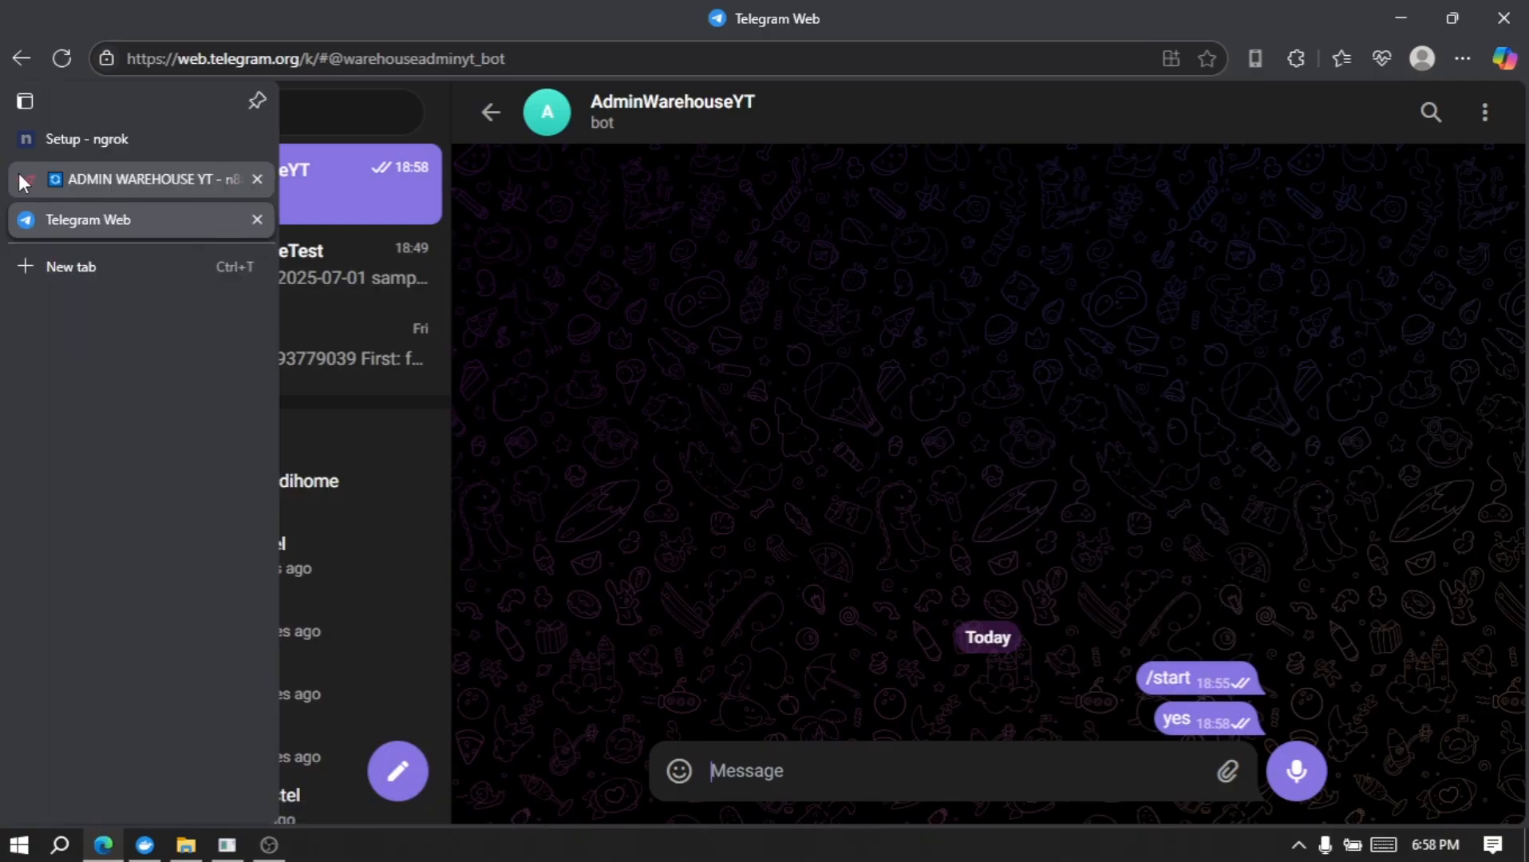
{"action": "left_click", "coordinate": [105, 175]}
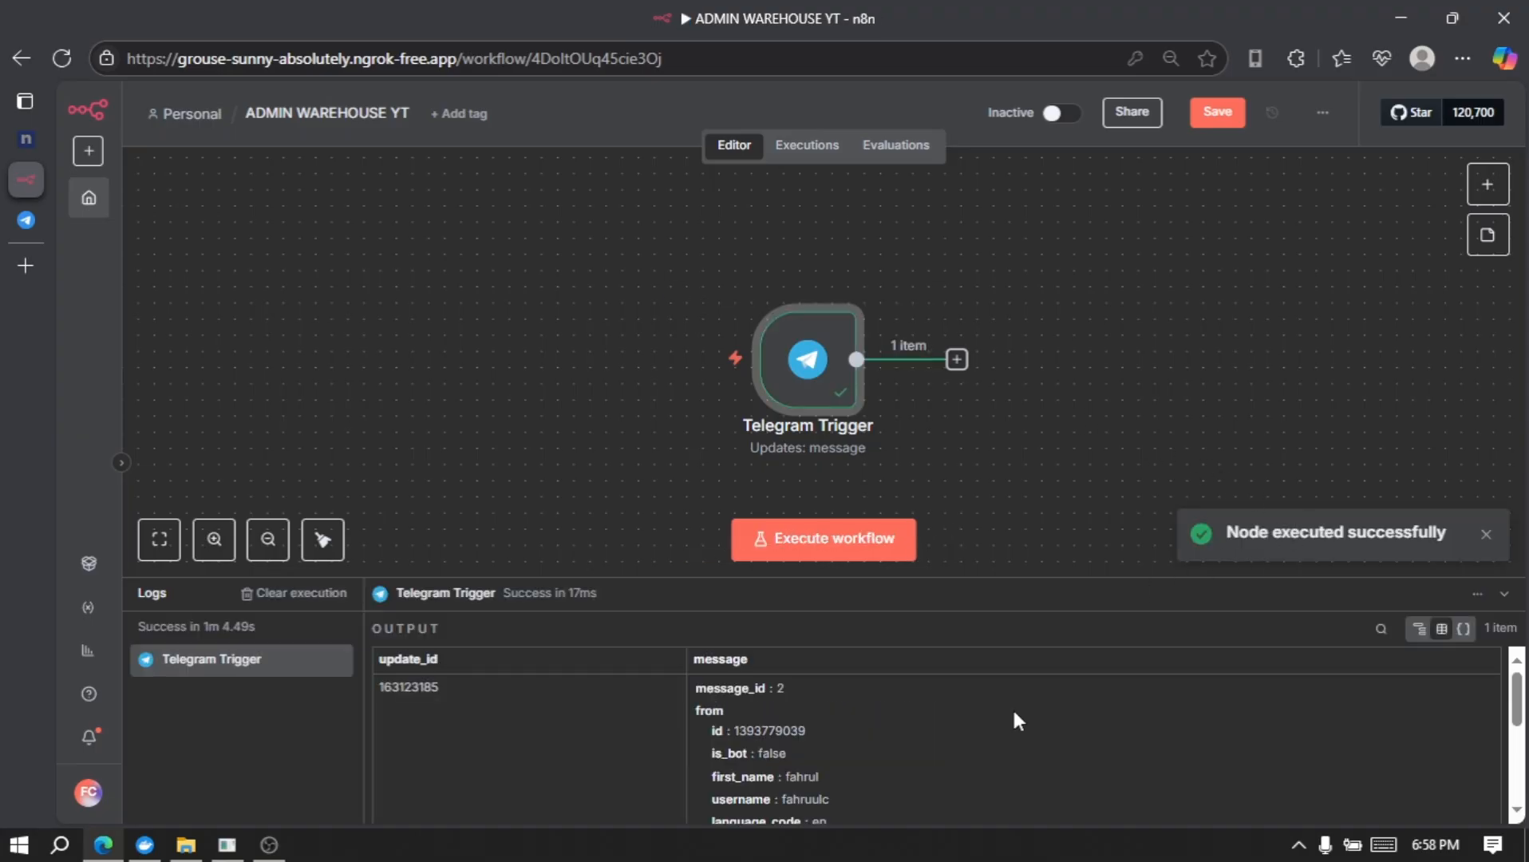
{"action": "scroll", "coordinate": [1014, 718], "scroll_direction": "down", "scroll_amount": 3}
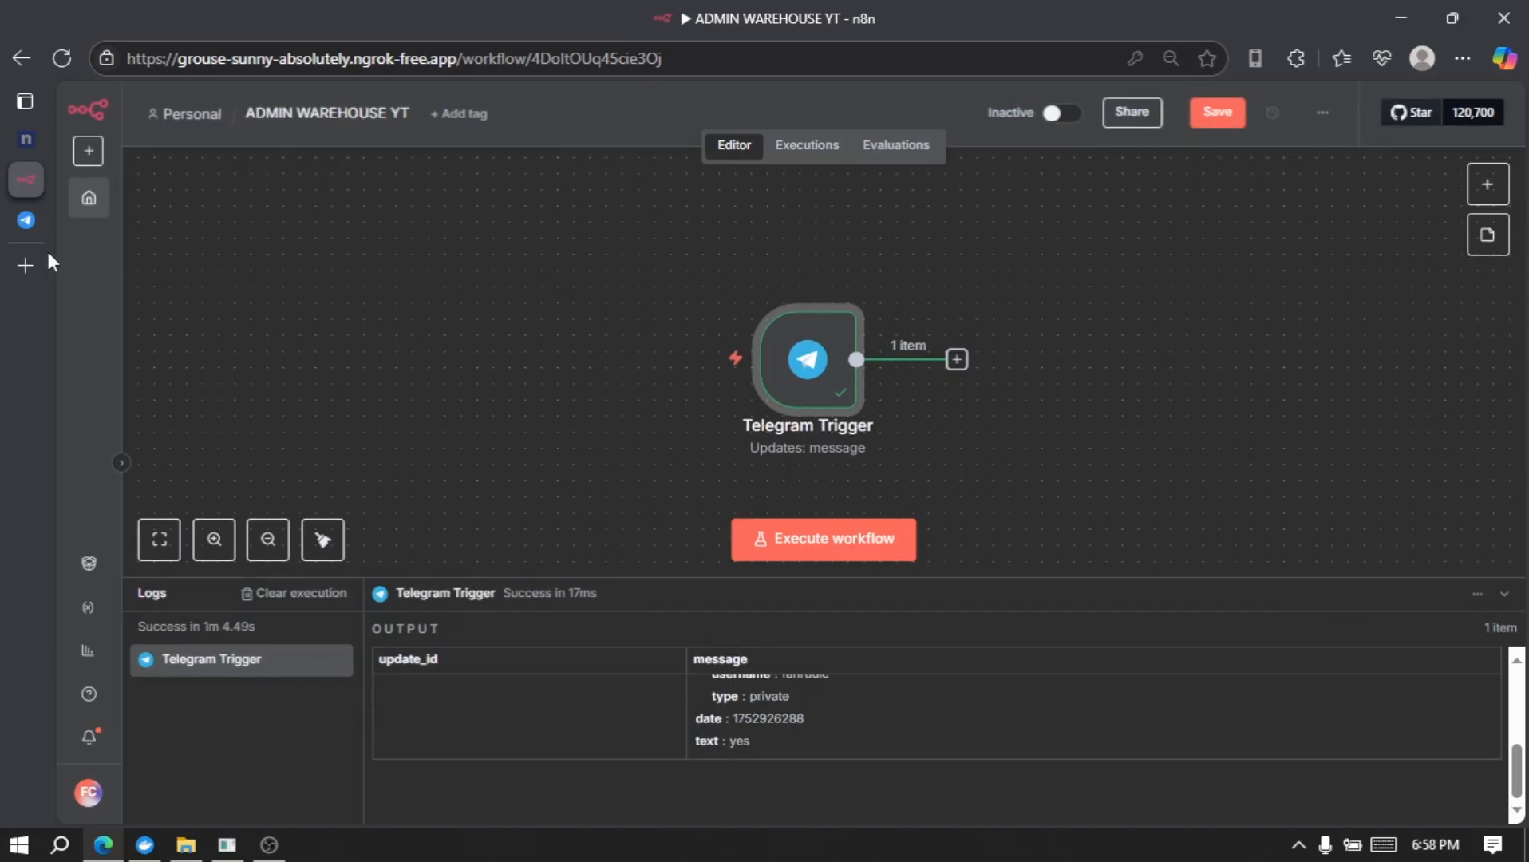
{"action": "left_click", "coordinate": [26, 226]}
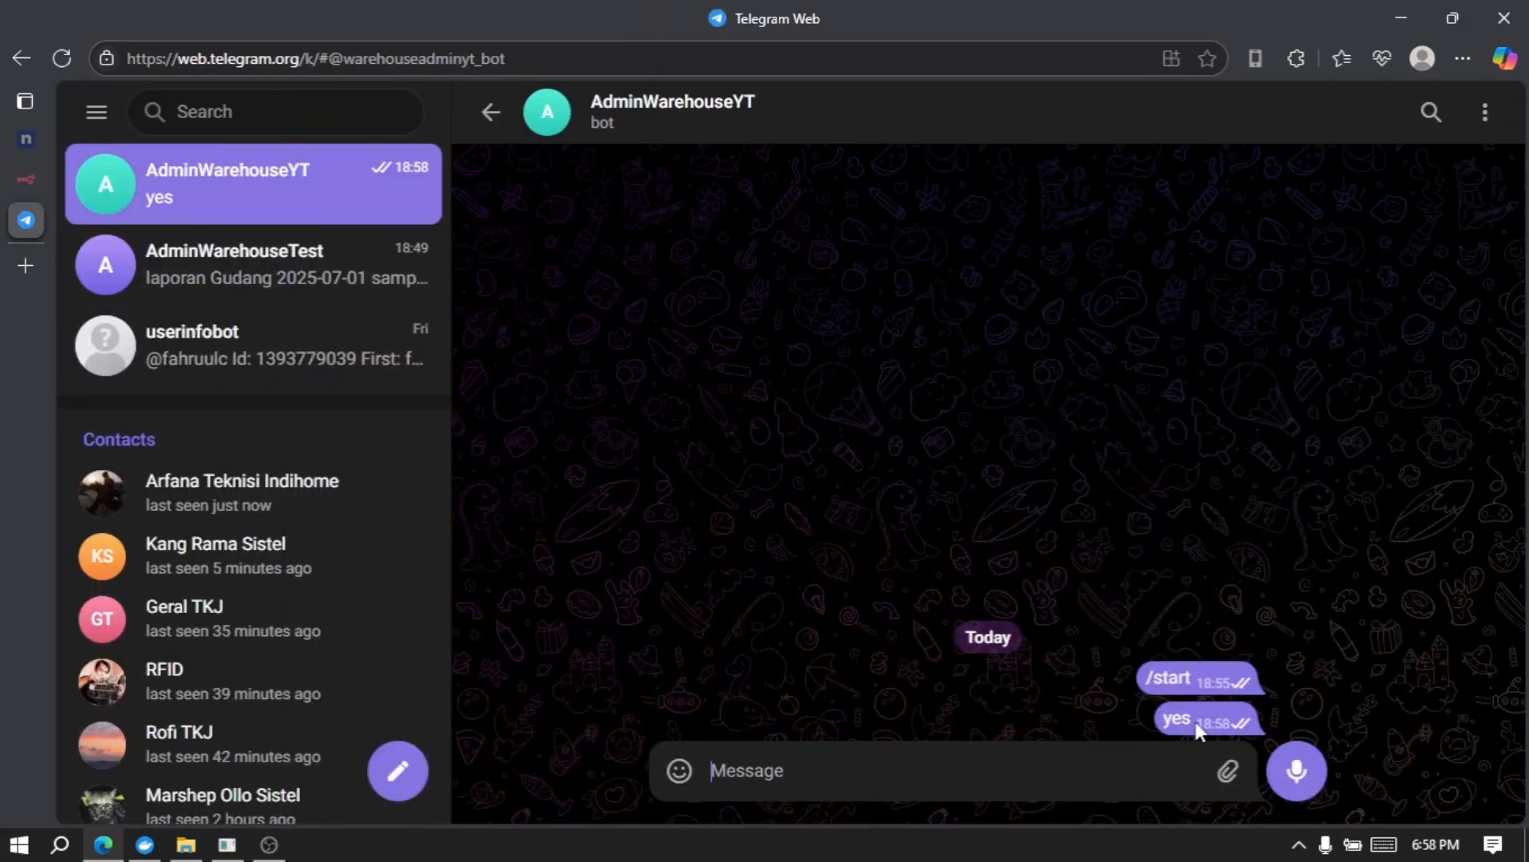
{"action": "left_click", "coordinate": [24, 185]}
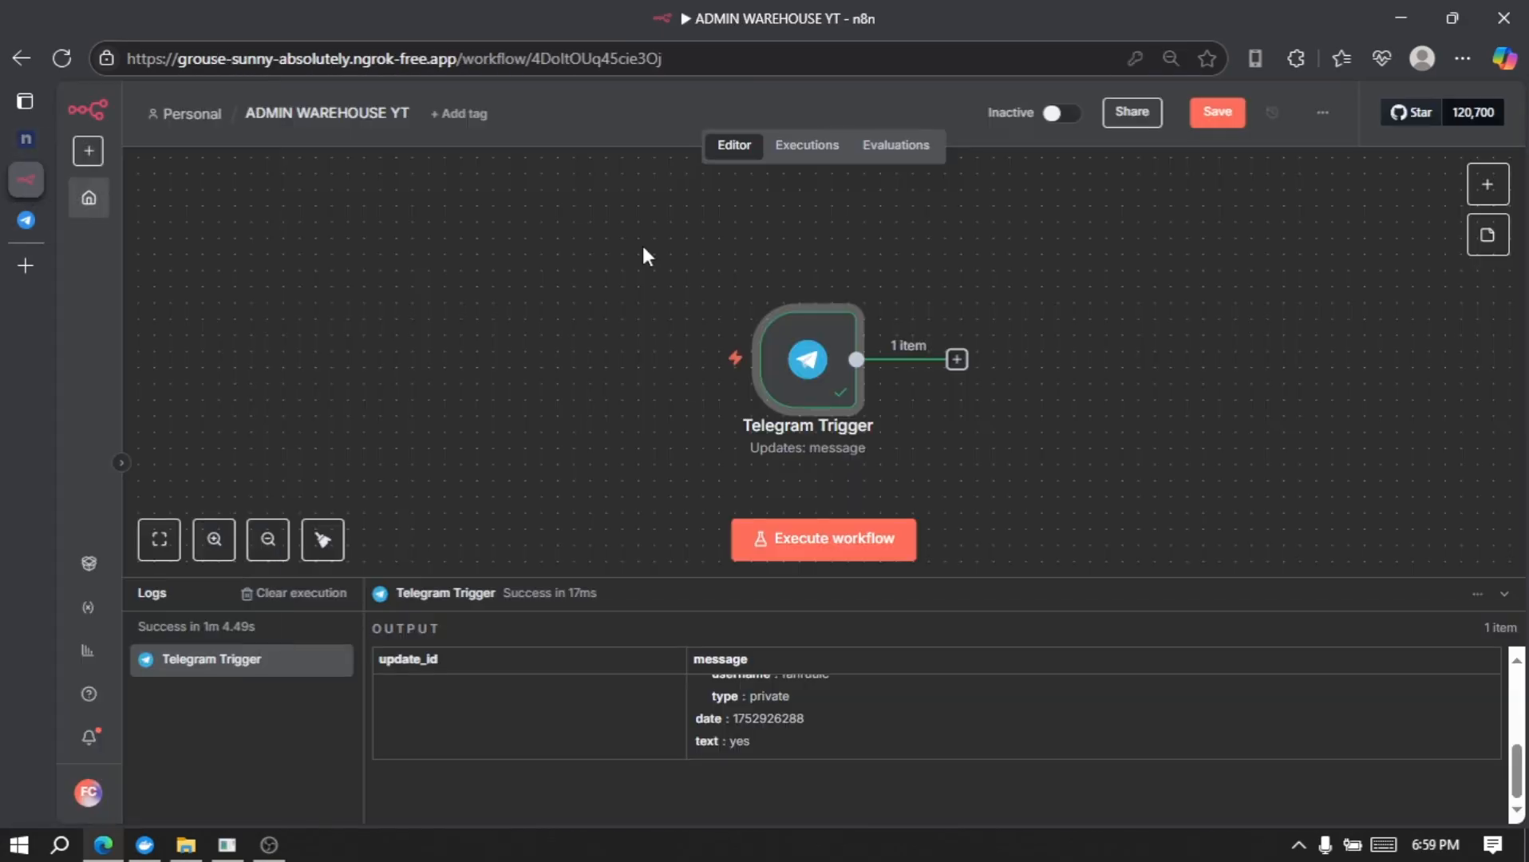
{"action": "scroll", "coordinate": [1144, 377], "scroll_direction": "right", "scroll_amount": 5}
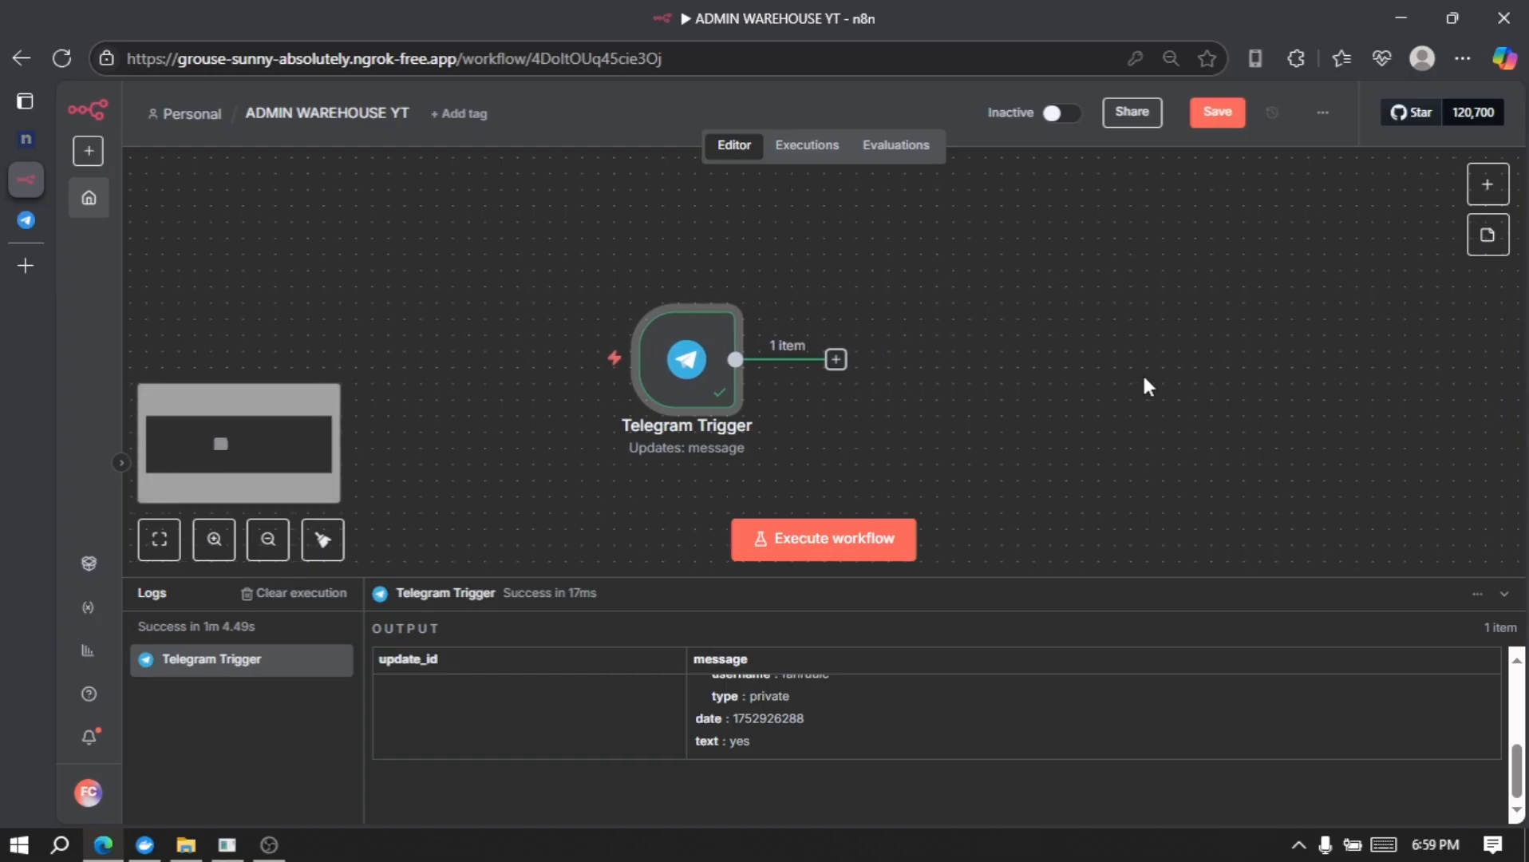
- Add an If node after the Telegram Trigger
{"action": "scroll", "coordinate": [1144, 380], "scroll_direction": "down", "scroll_amount": 1}
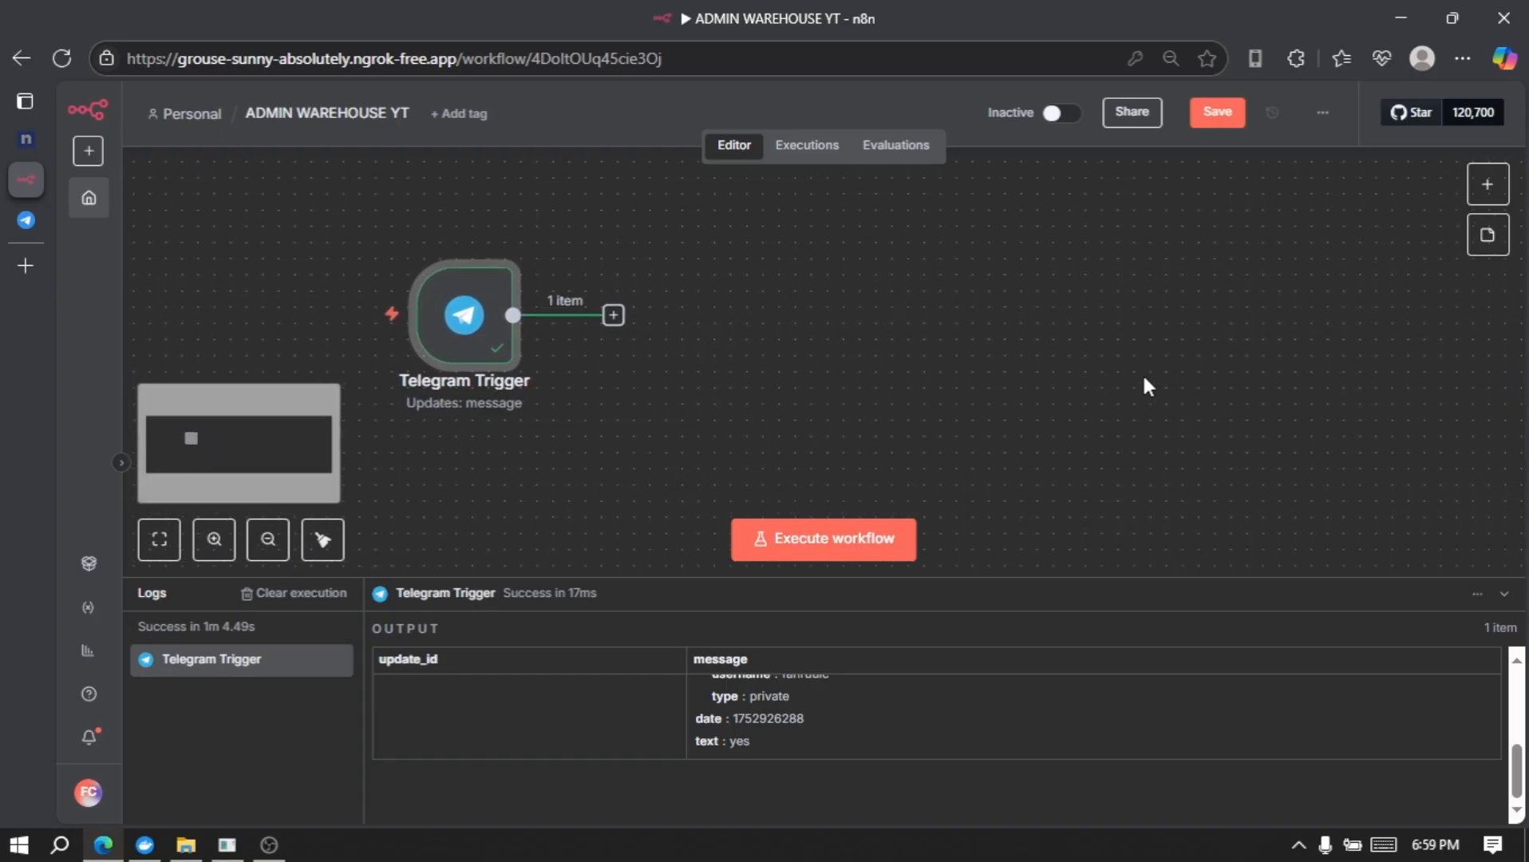
{"action": "left_click", "coordinate": [613, 317]}
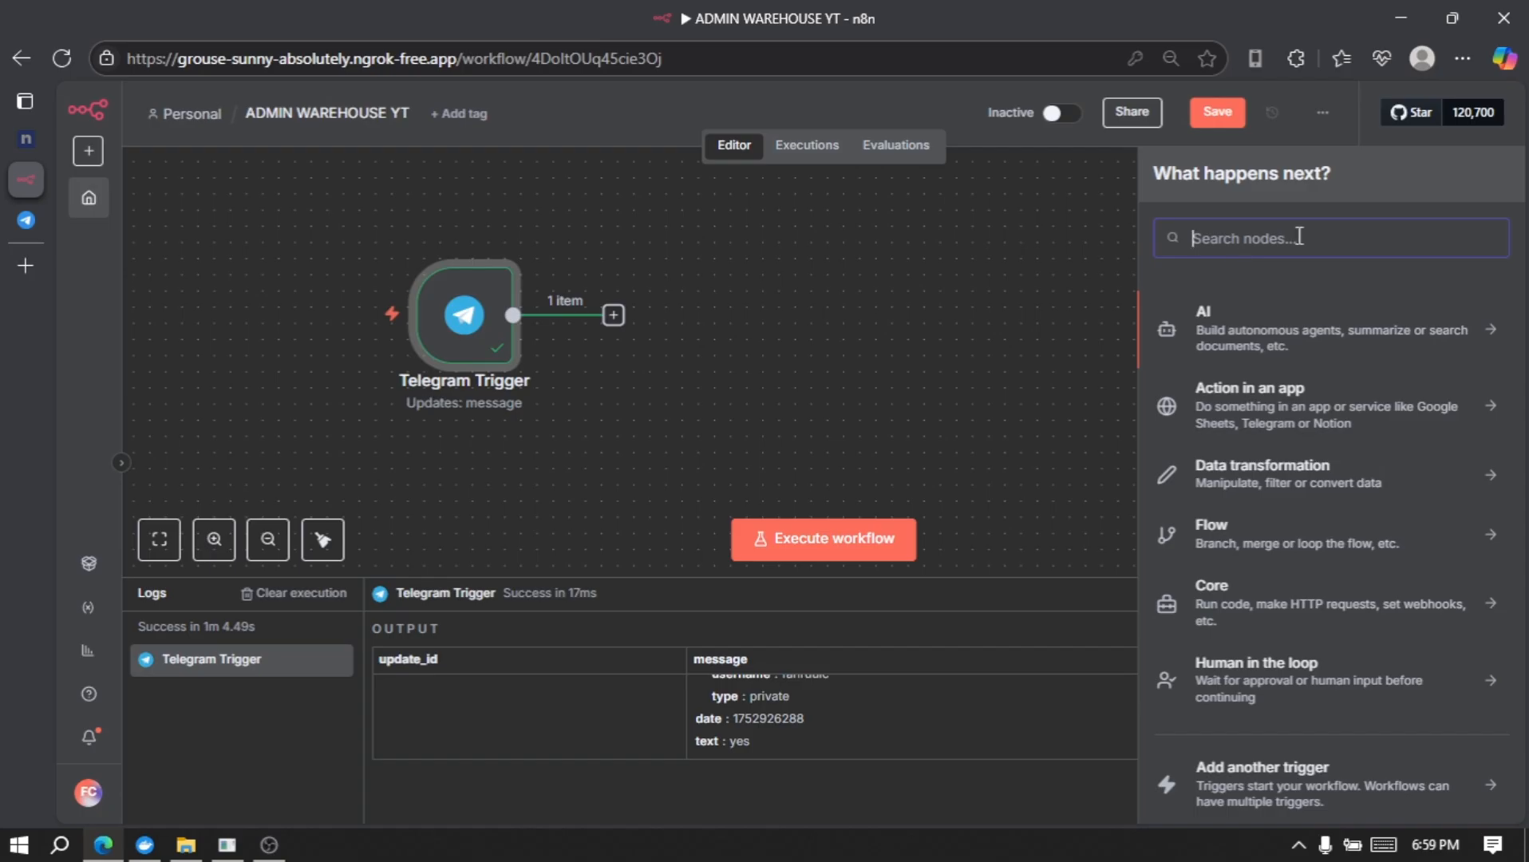
{"action": "type", "text": "if"}
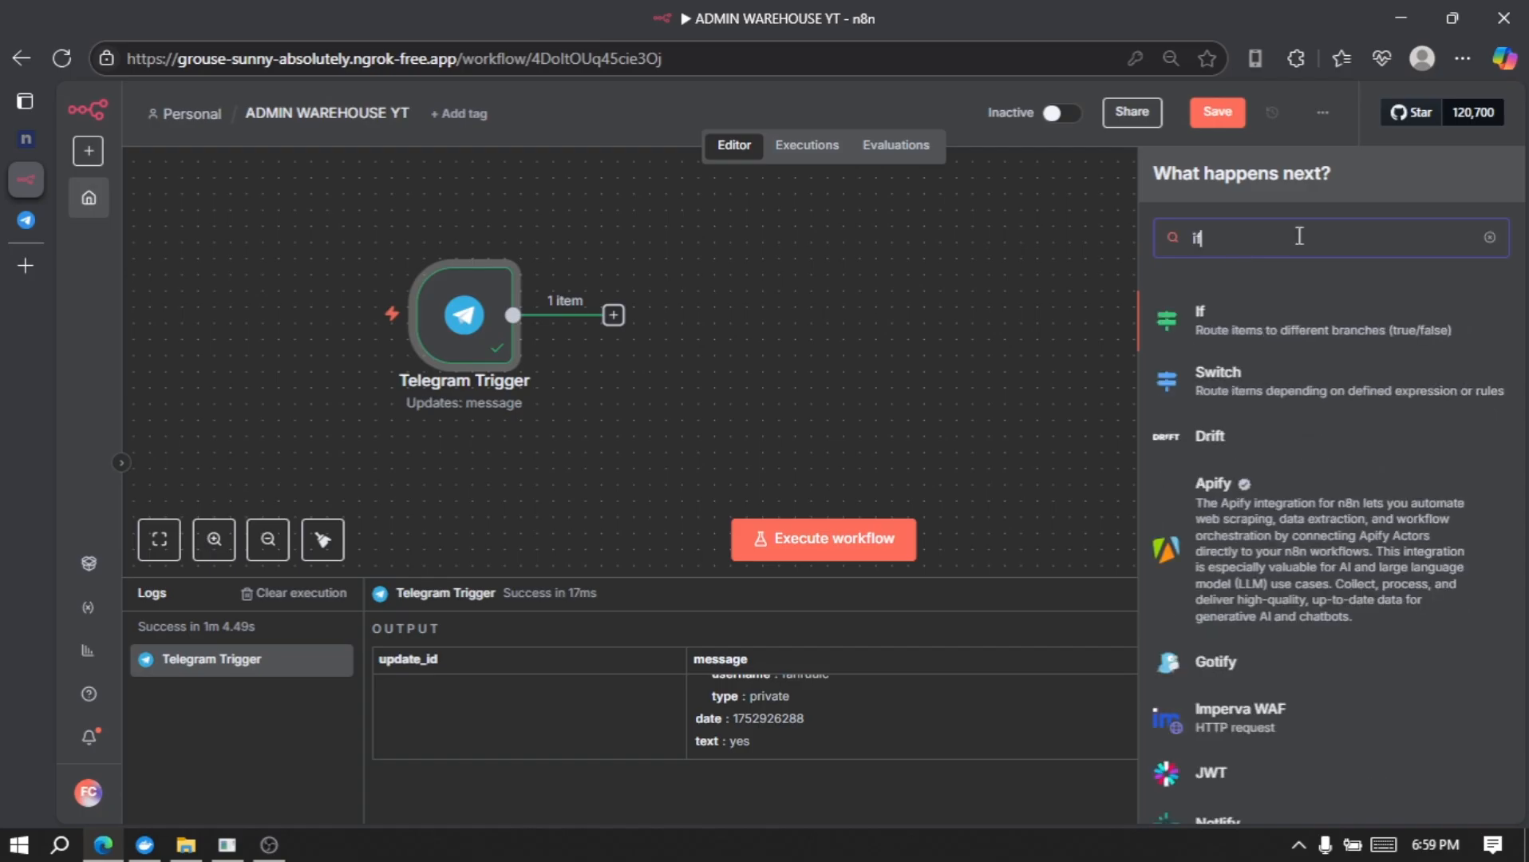
{"action": "left_click", "coordinate": [1263, 335]}
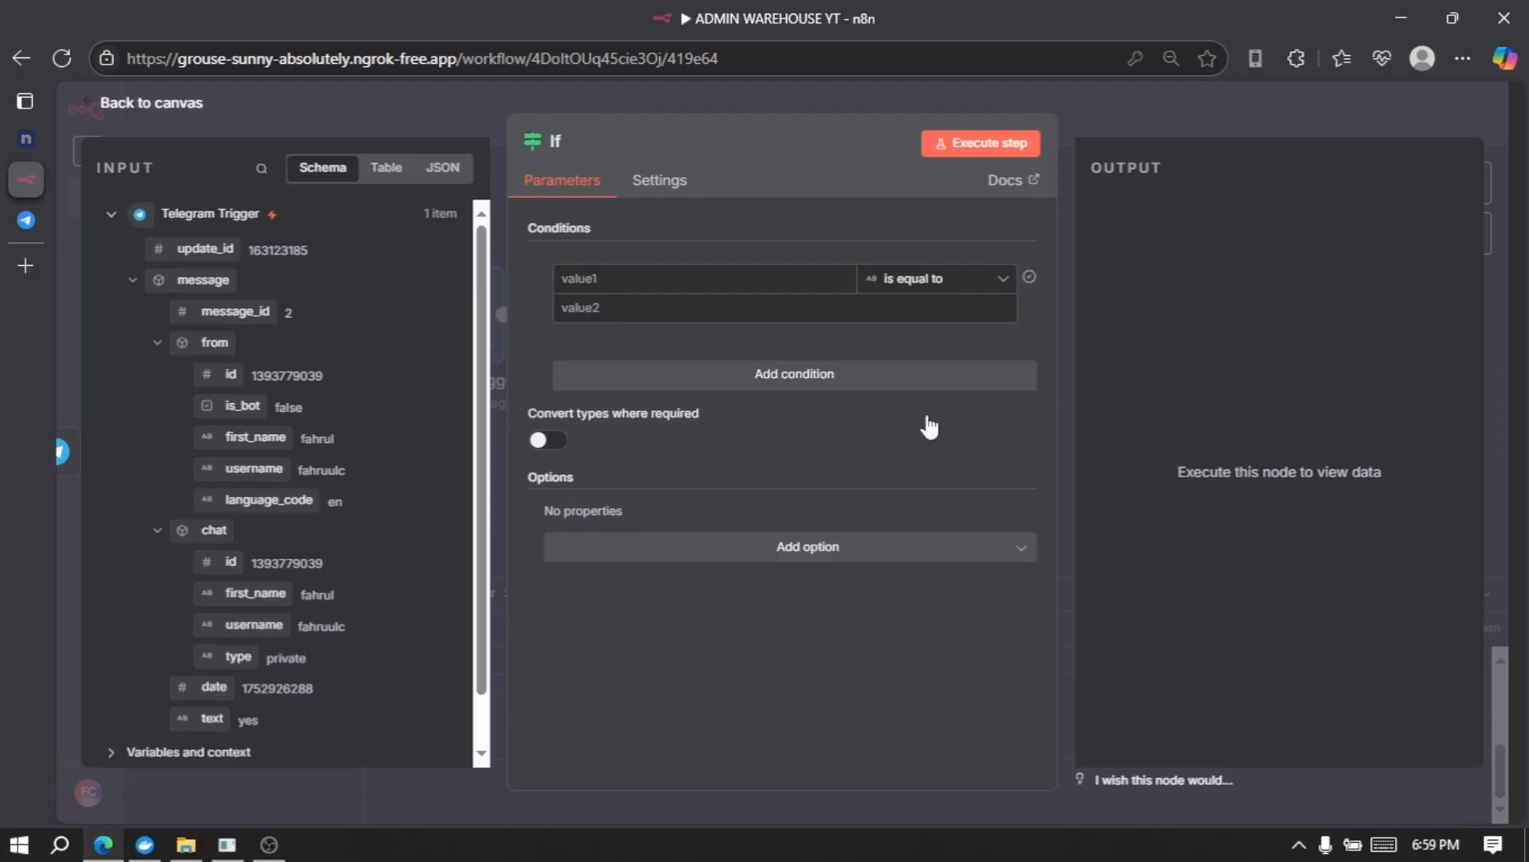
- Set the If condition to check that the trigger's message text contains the string "laporan", and return to the canvas
{"action": "left_click", "coordinate": [643, 276]}
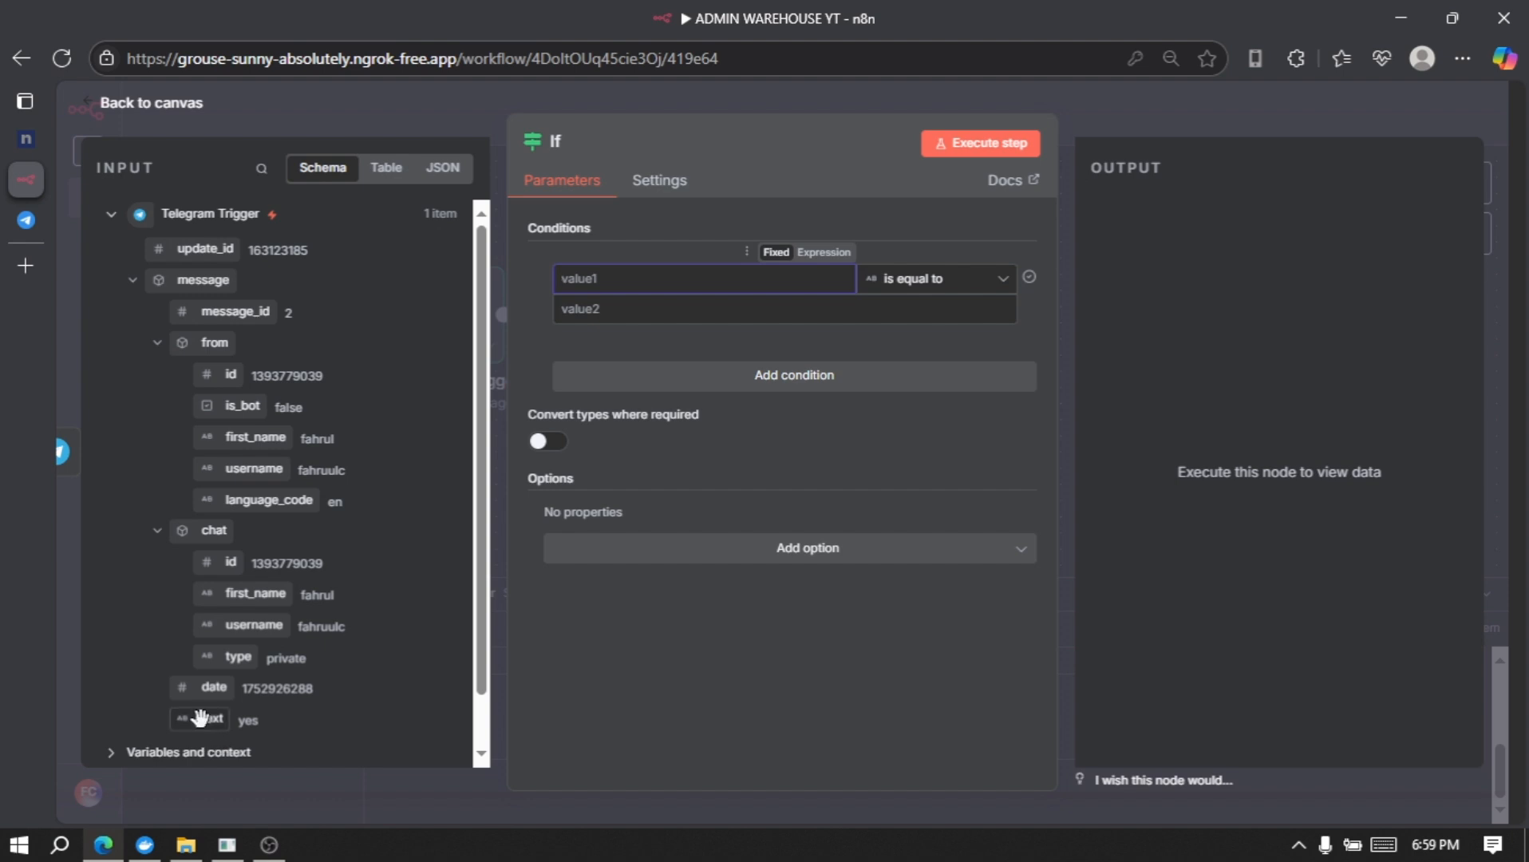
{"action": "left_click_drag", "start_coordinate": [212, 720], "coordinate": [604, 284]}
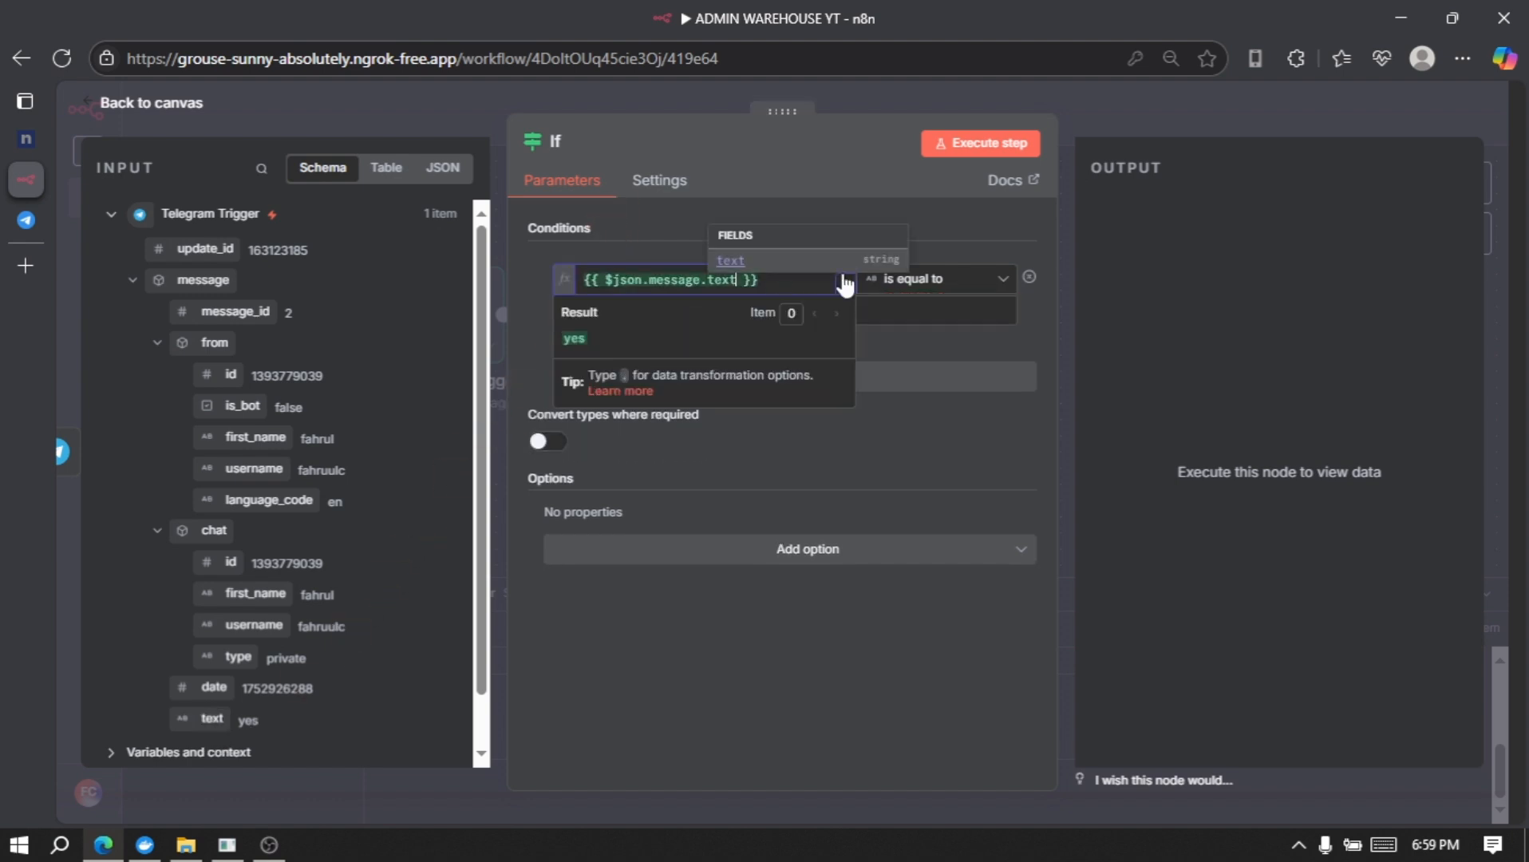
{"action": "left_click", "coordinate": [947, 293]}
{"action": "mouse_move", "coordinate": [950, 331]}
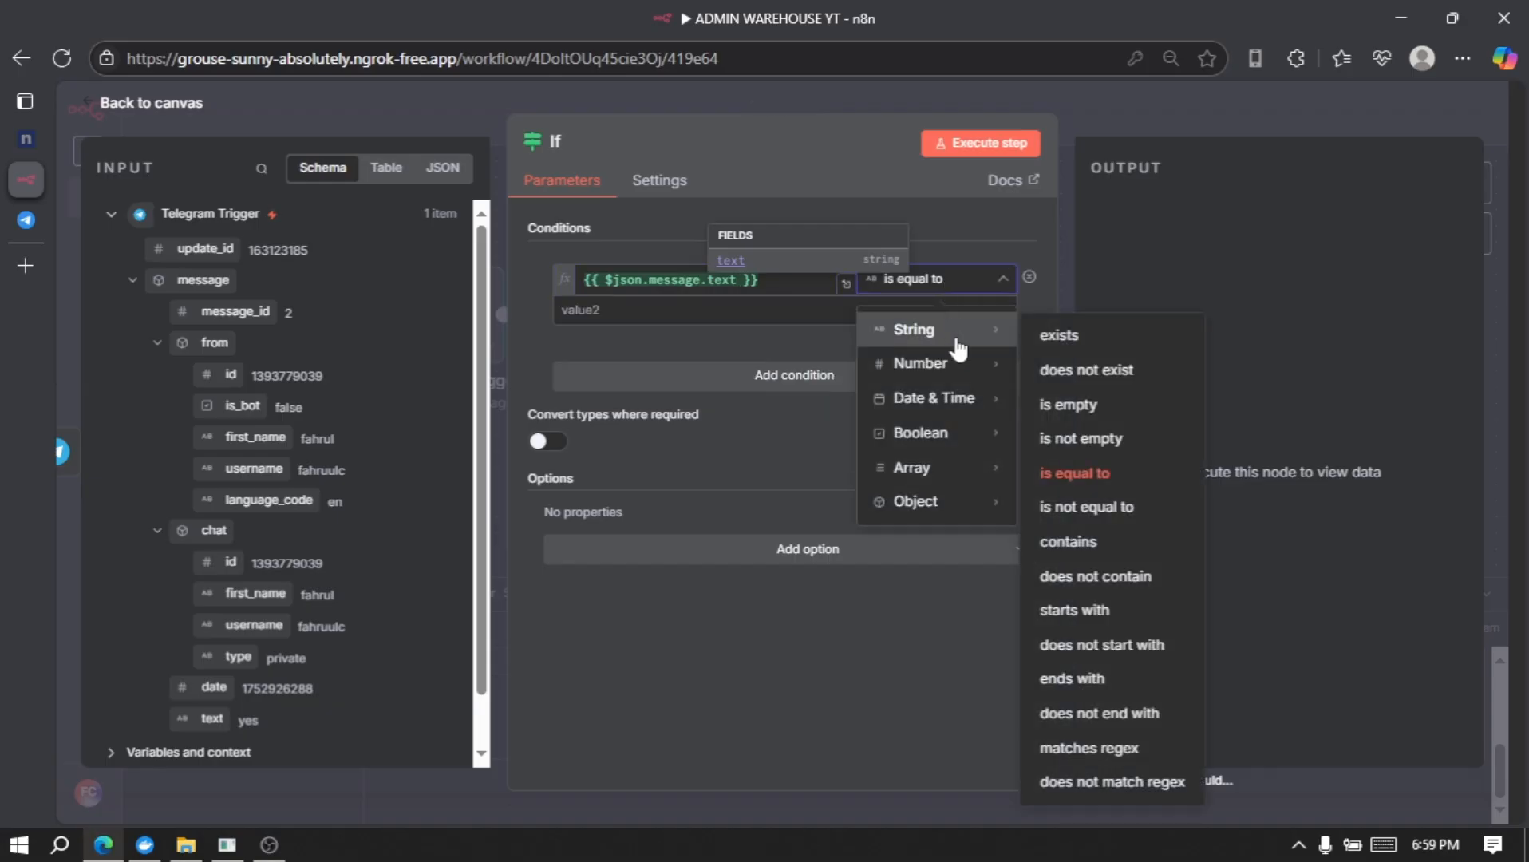
{"action": "left_click", "coordinate": [1087, 541]}
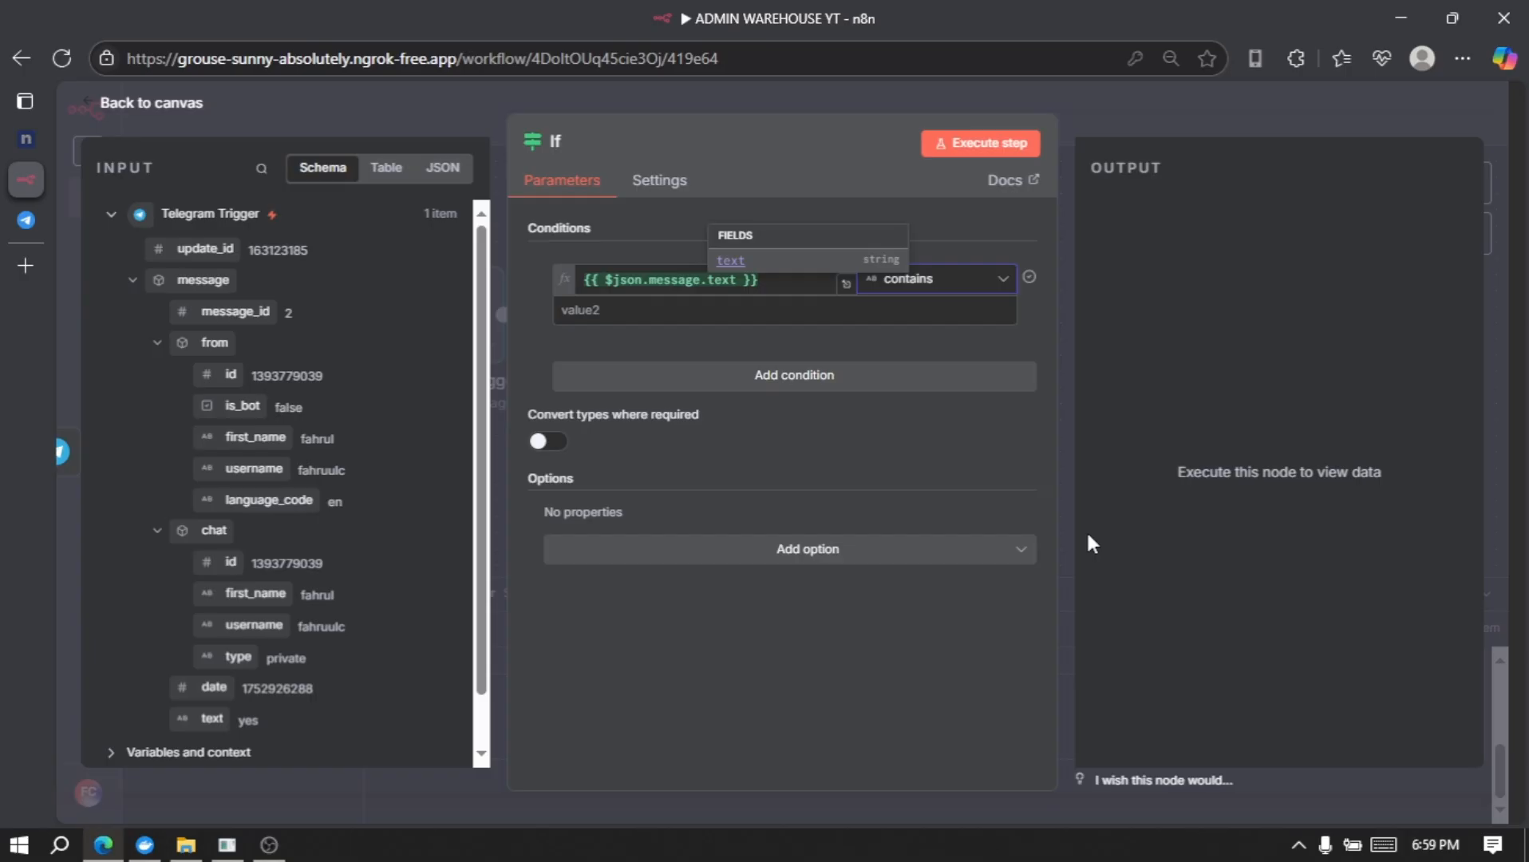
{"action": "left_click", "coordinate": [713, 315]}
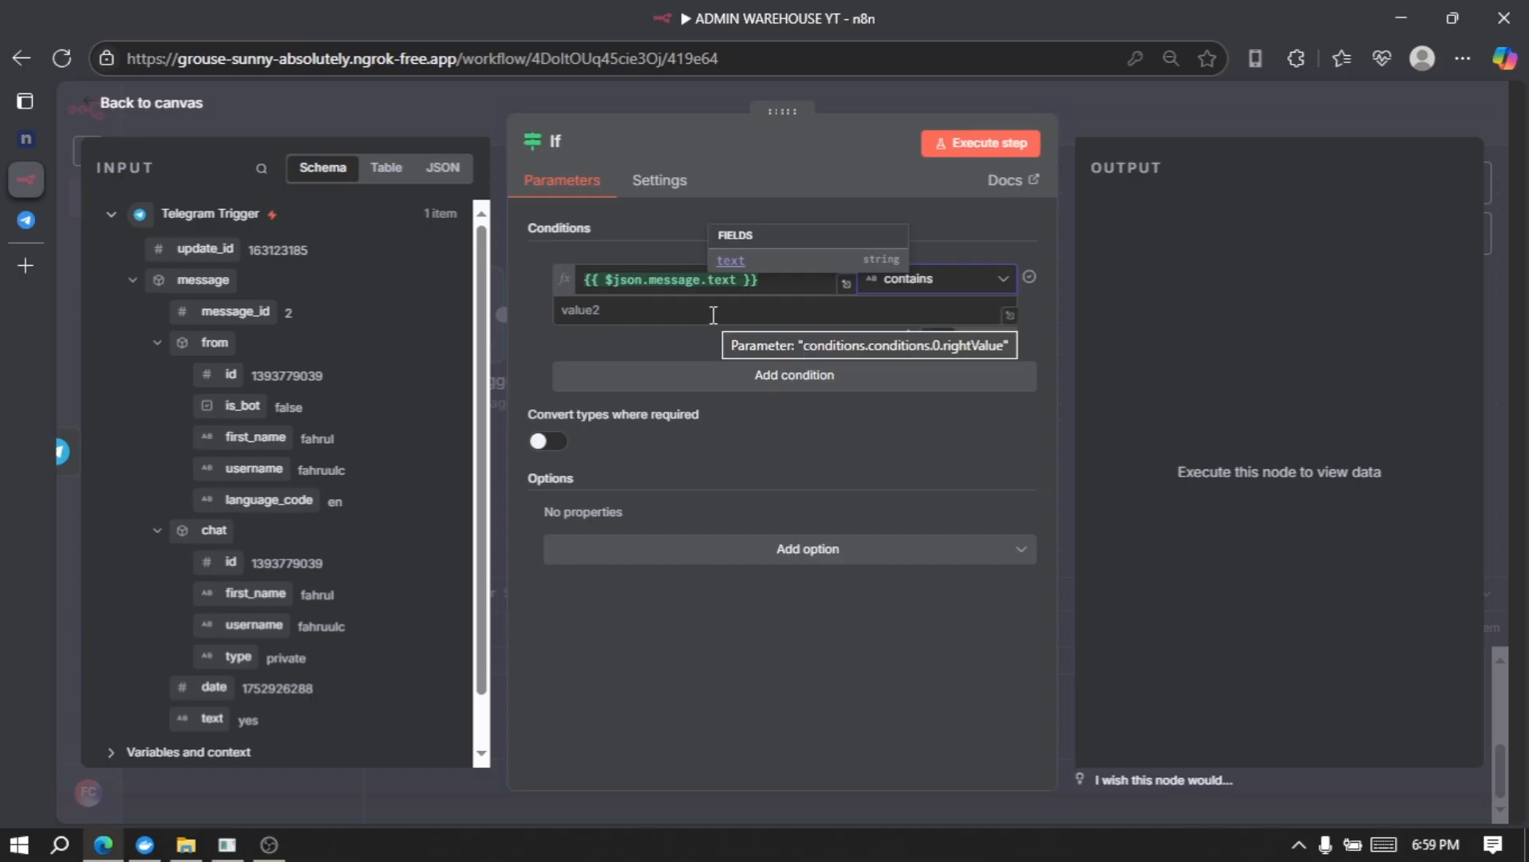
{"action": "type", "text": "laporan"}
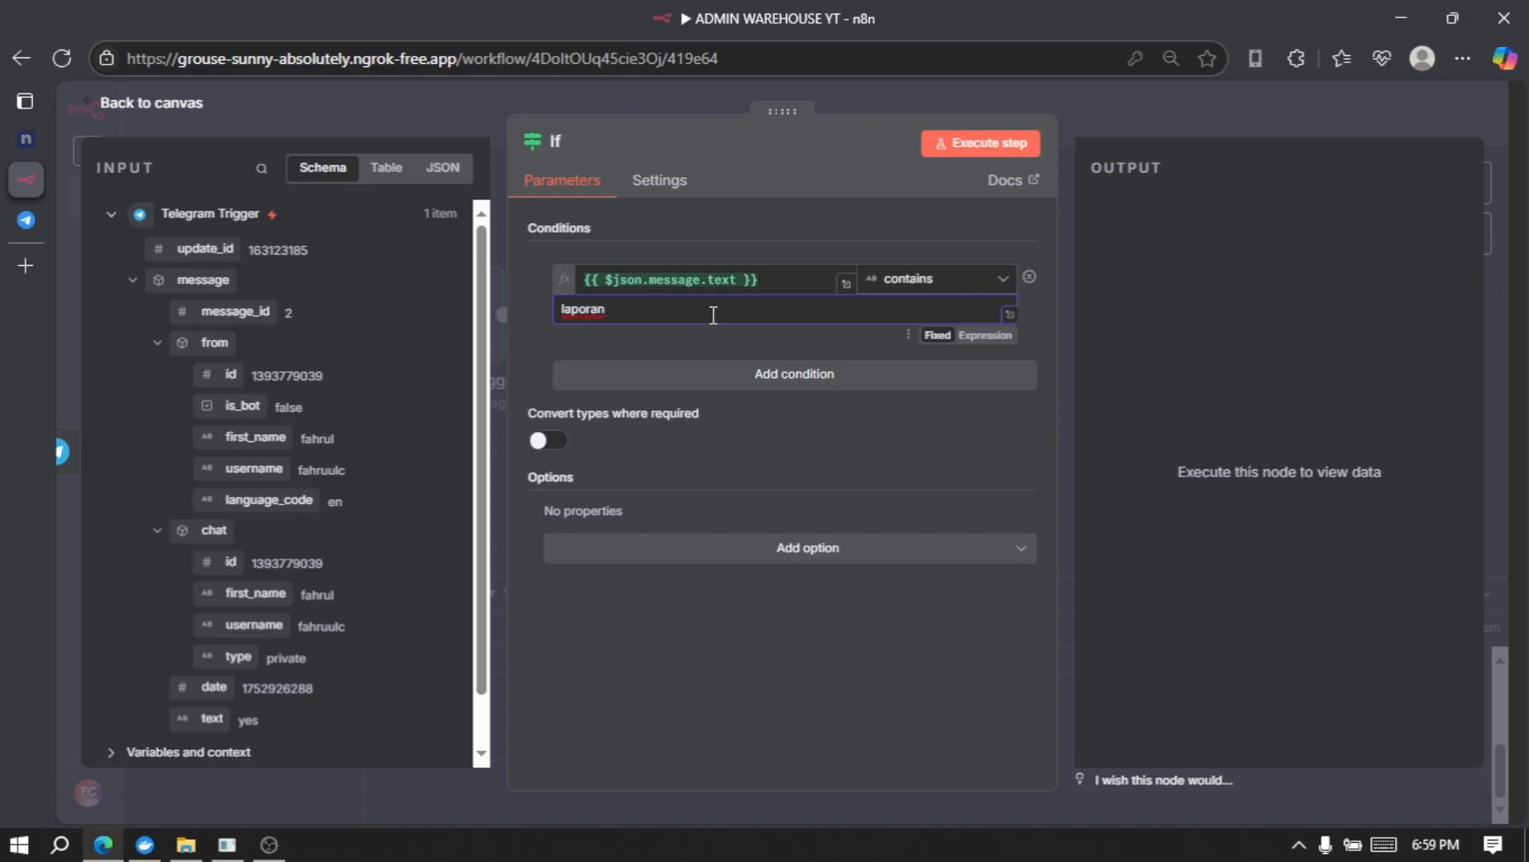
{"action": "left_click", "coordinate": [179, 112]}
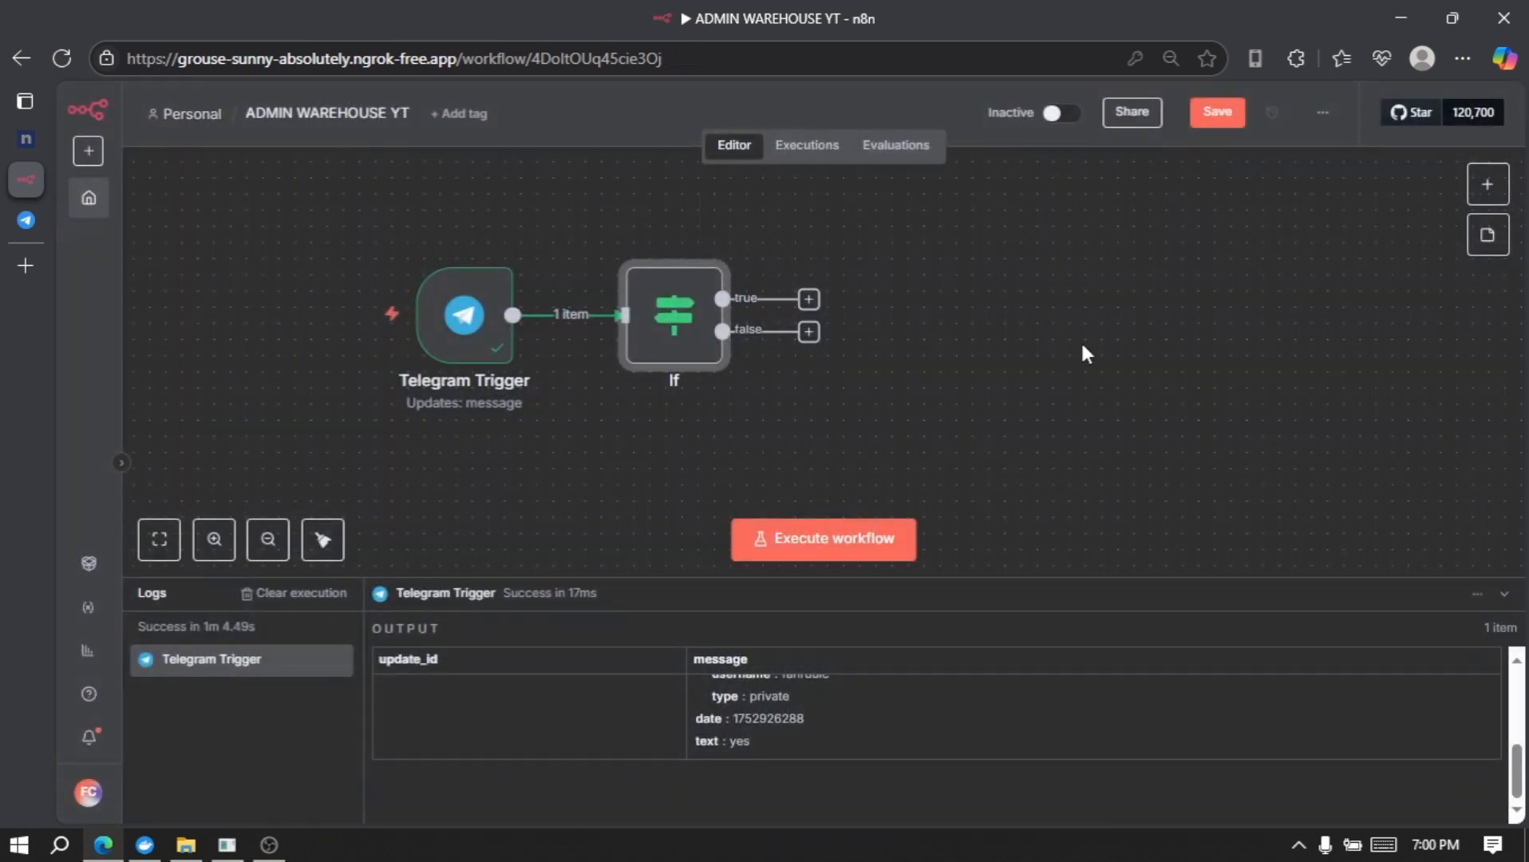
- Collapse the logs, add a Basic LLM Chain on the If node's false branch, and attach a Google Gemini Chat Model to it
{"action": "key", "text": "minus"}
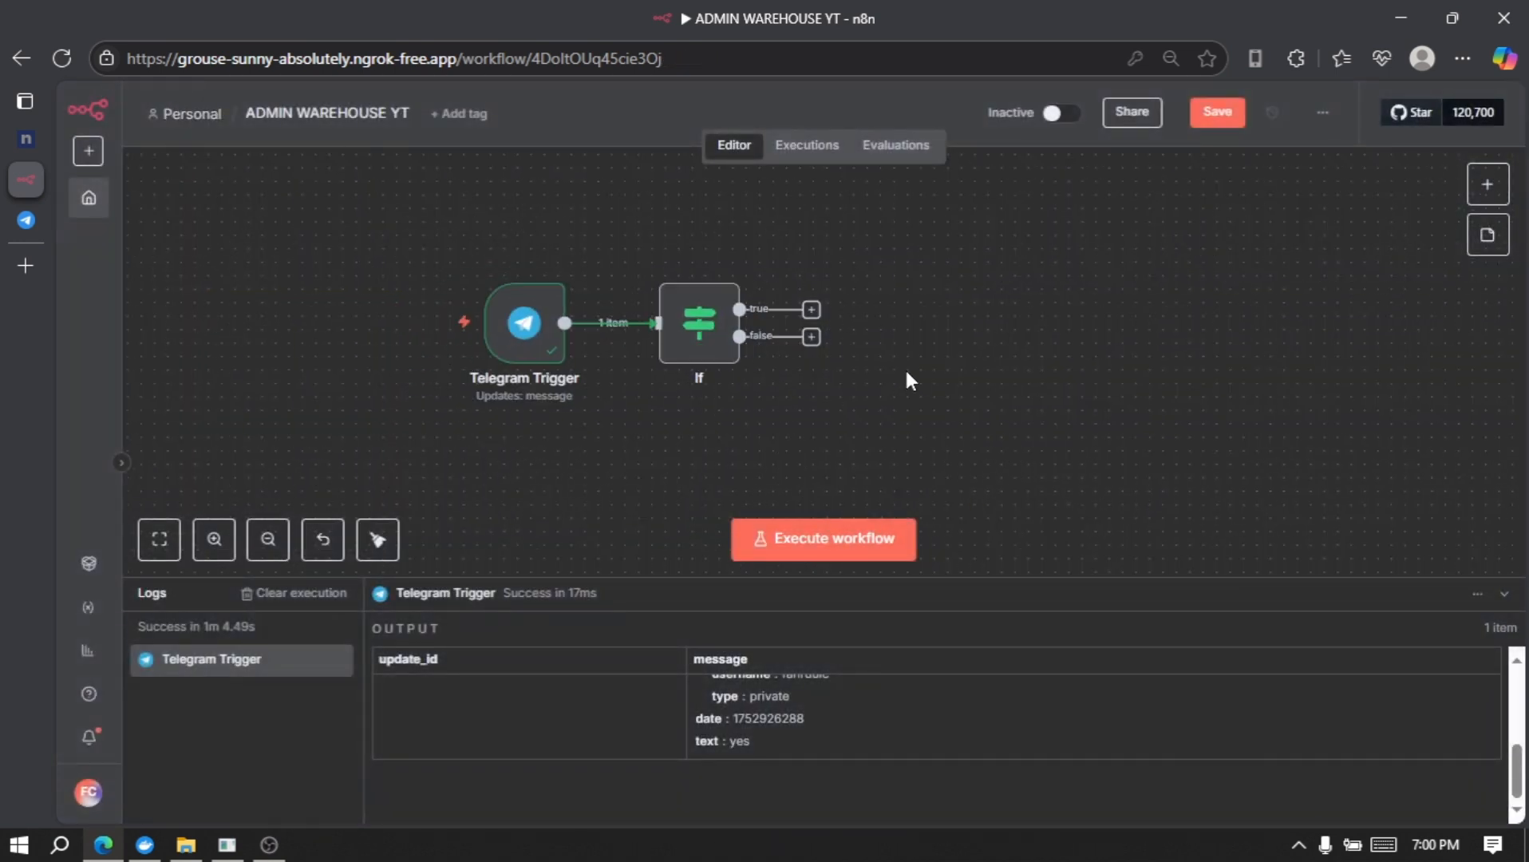
{"action": "left_click", "coordinate": [1503, 595]}
{"action": "left_click_drag", "start_coordinate": [986, 471], "coordinate": [748, 466]}
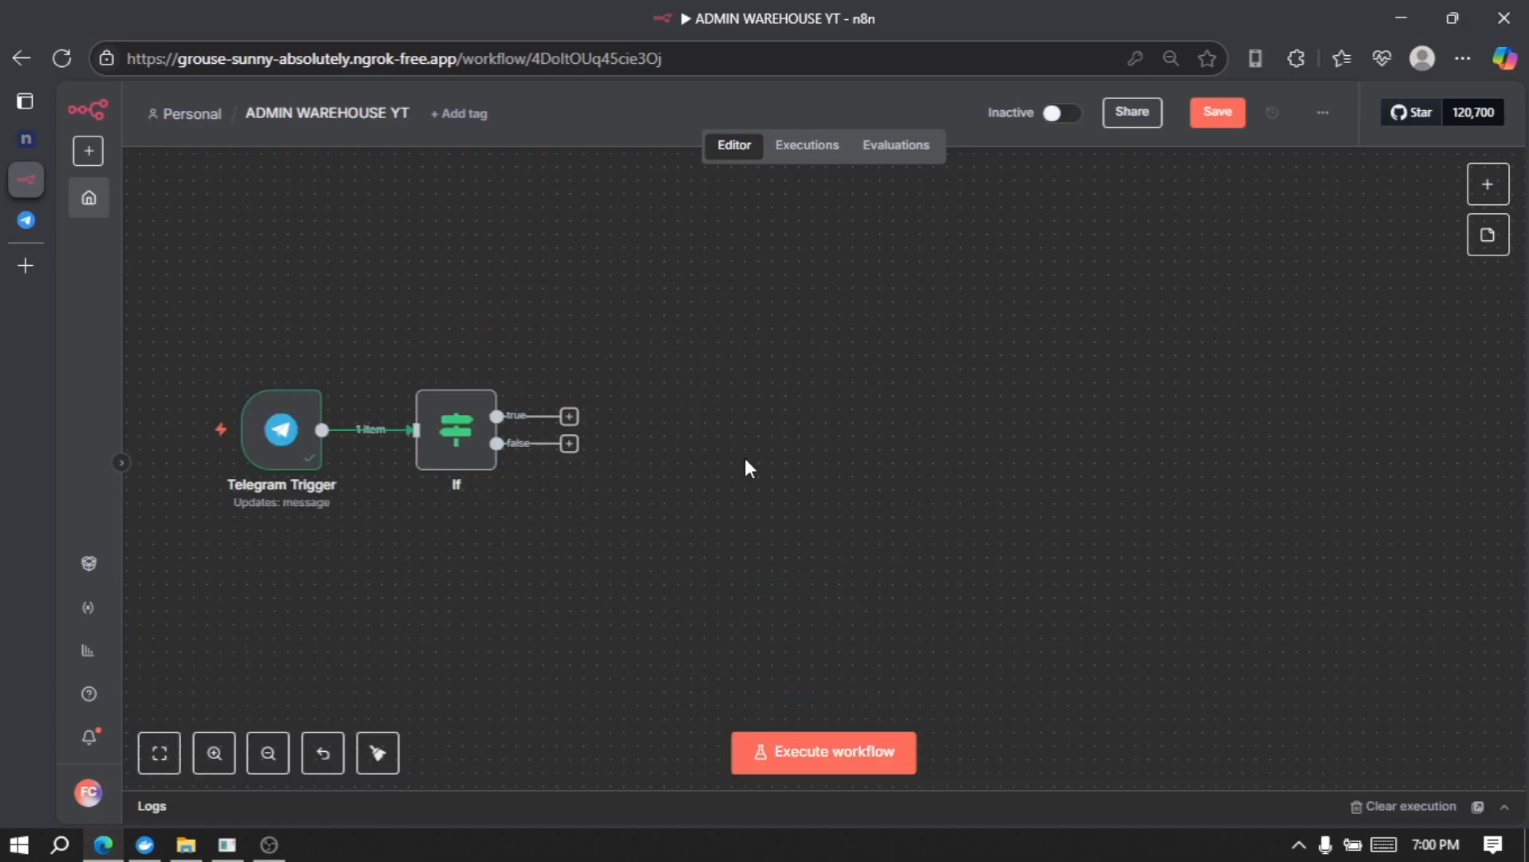
{"action": "left_click", "coordinate": [568, 444]}
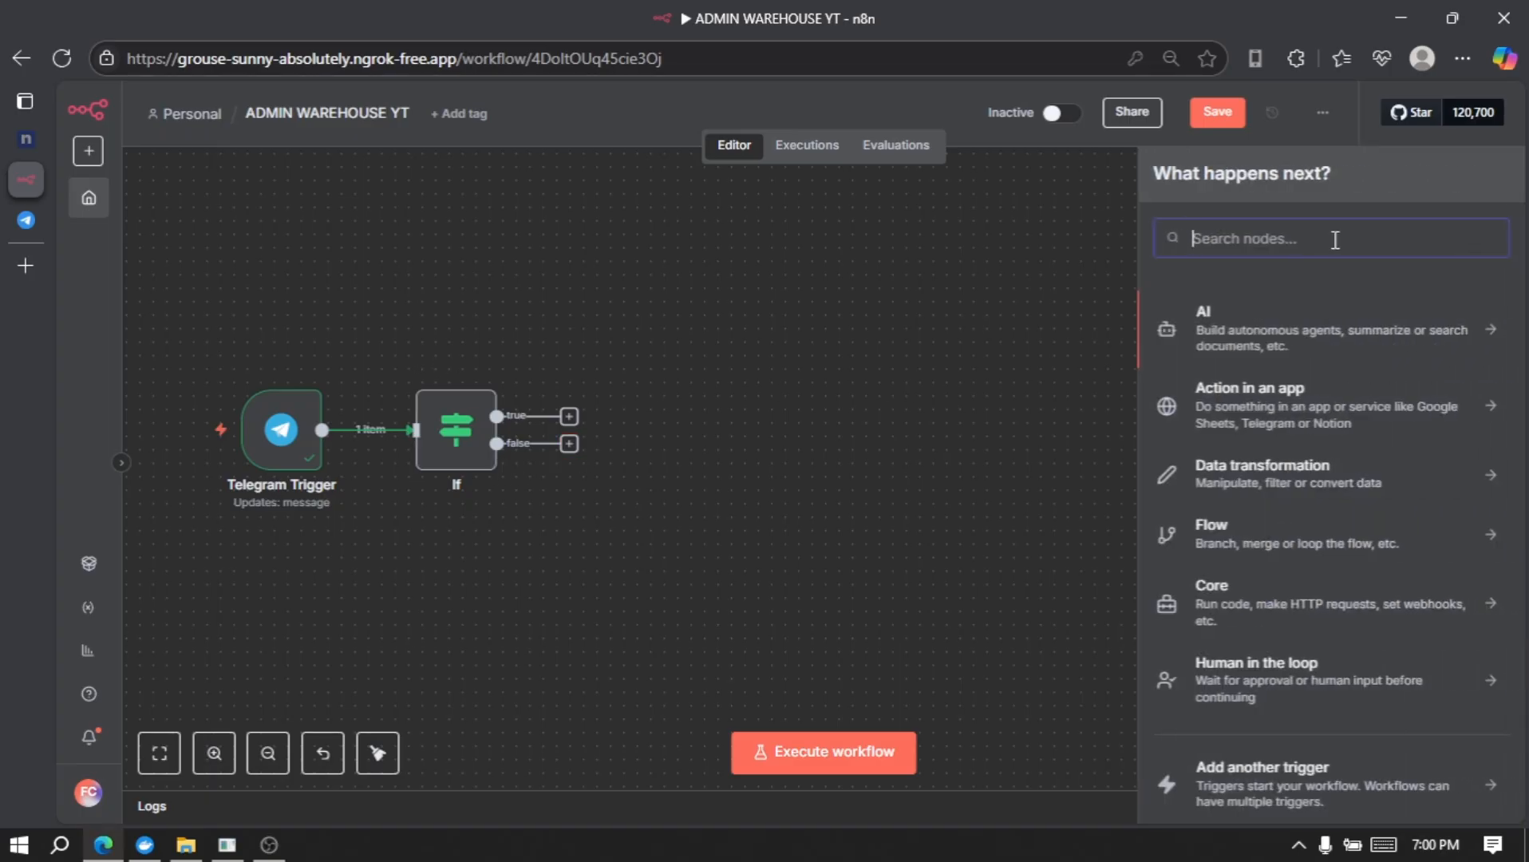
{"action": "type", "text": "basic llm"}
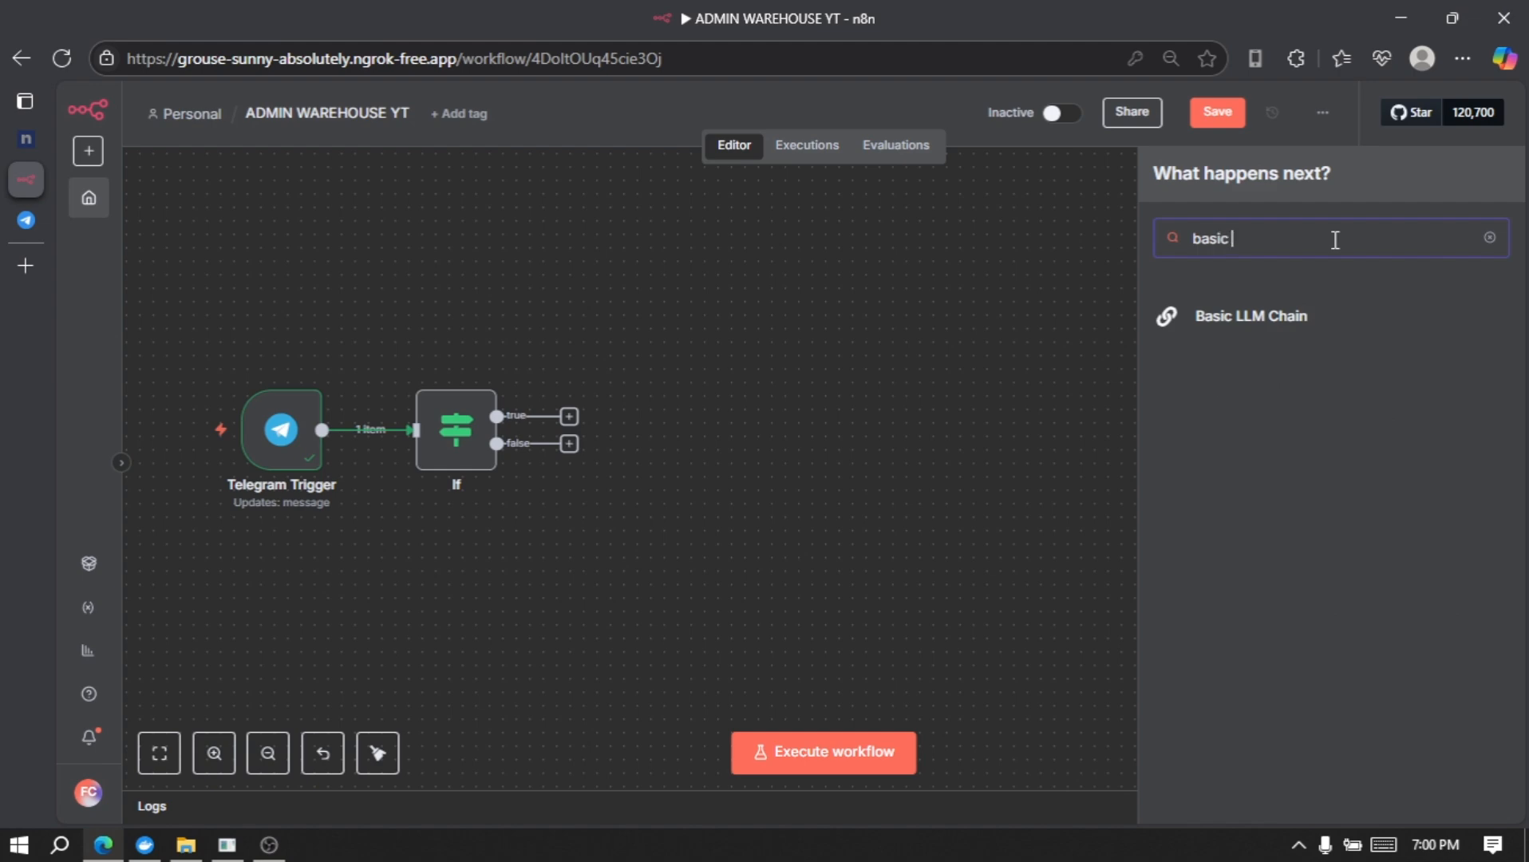
{"action": "left_click", "coordinate": [1326, 317]}
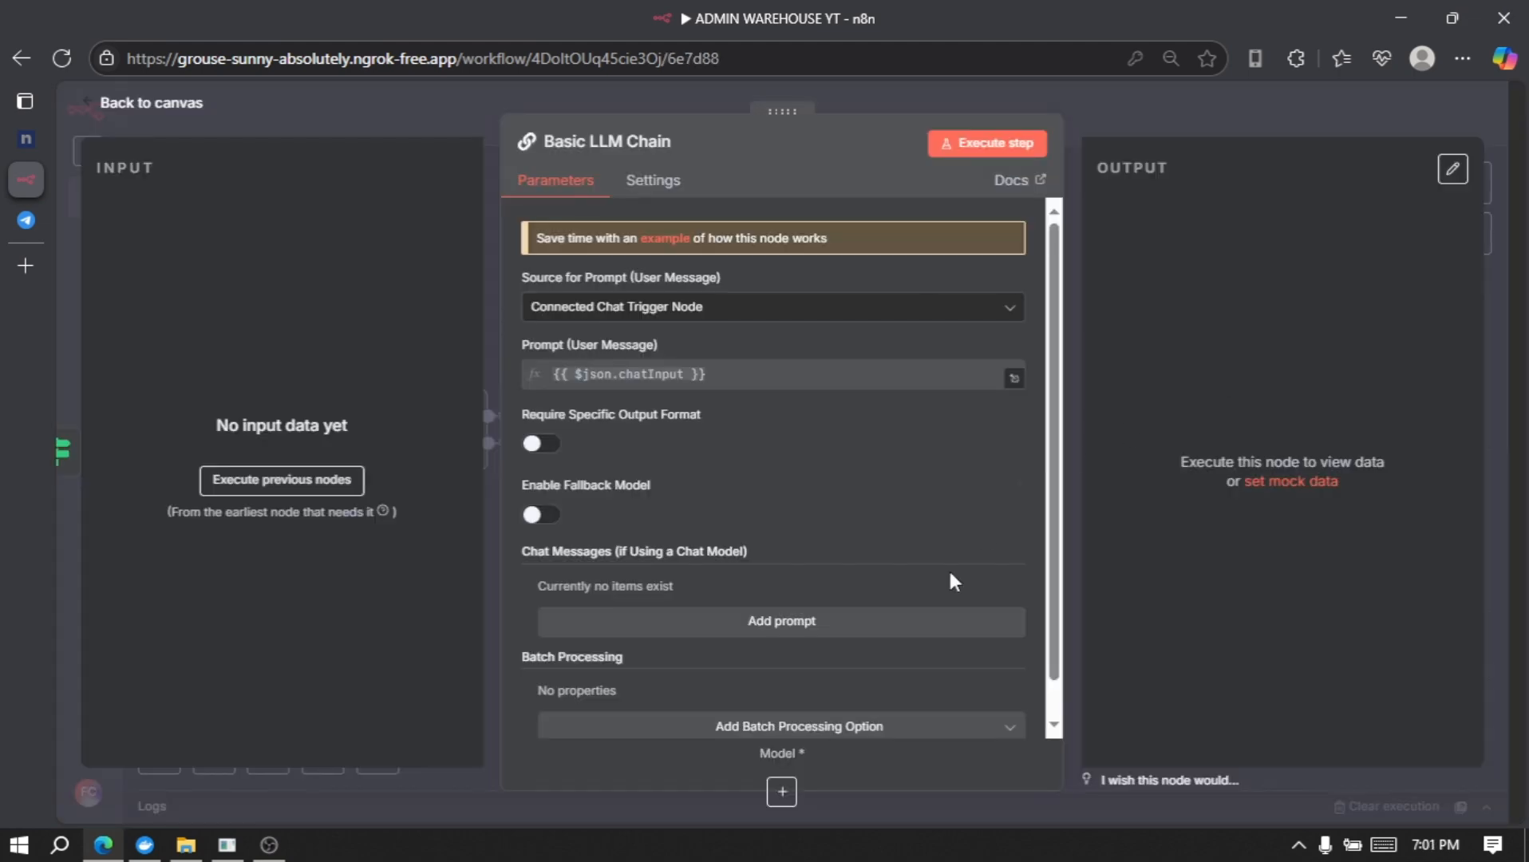
{"action": "left_click", "coordinate": [783, 787]}
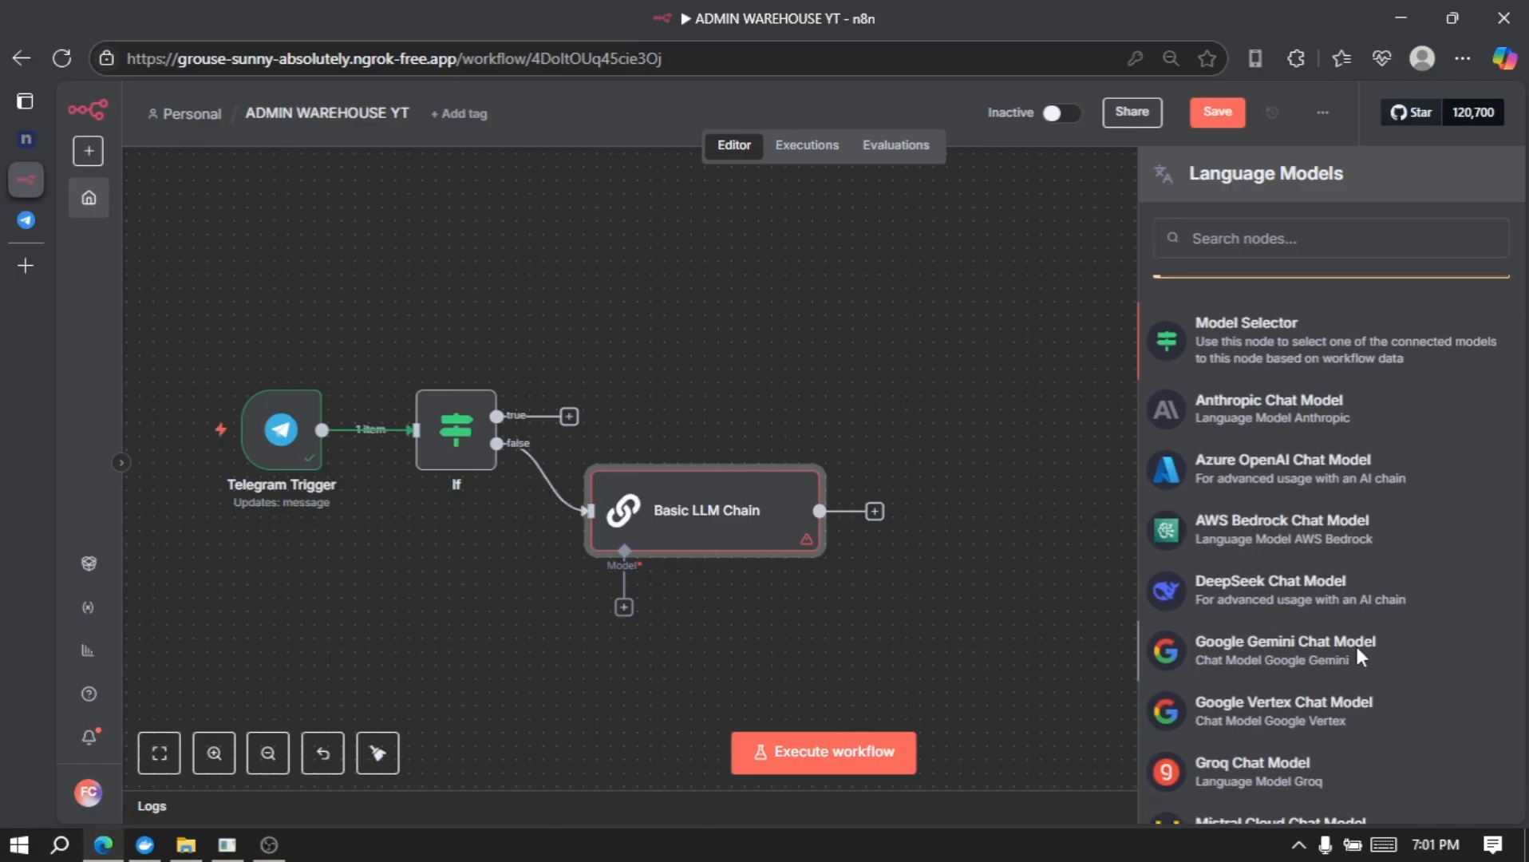
{"action": "left_click", "coordinate": [1284, 648]}
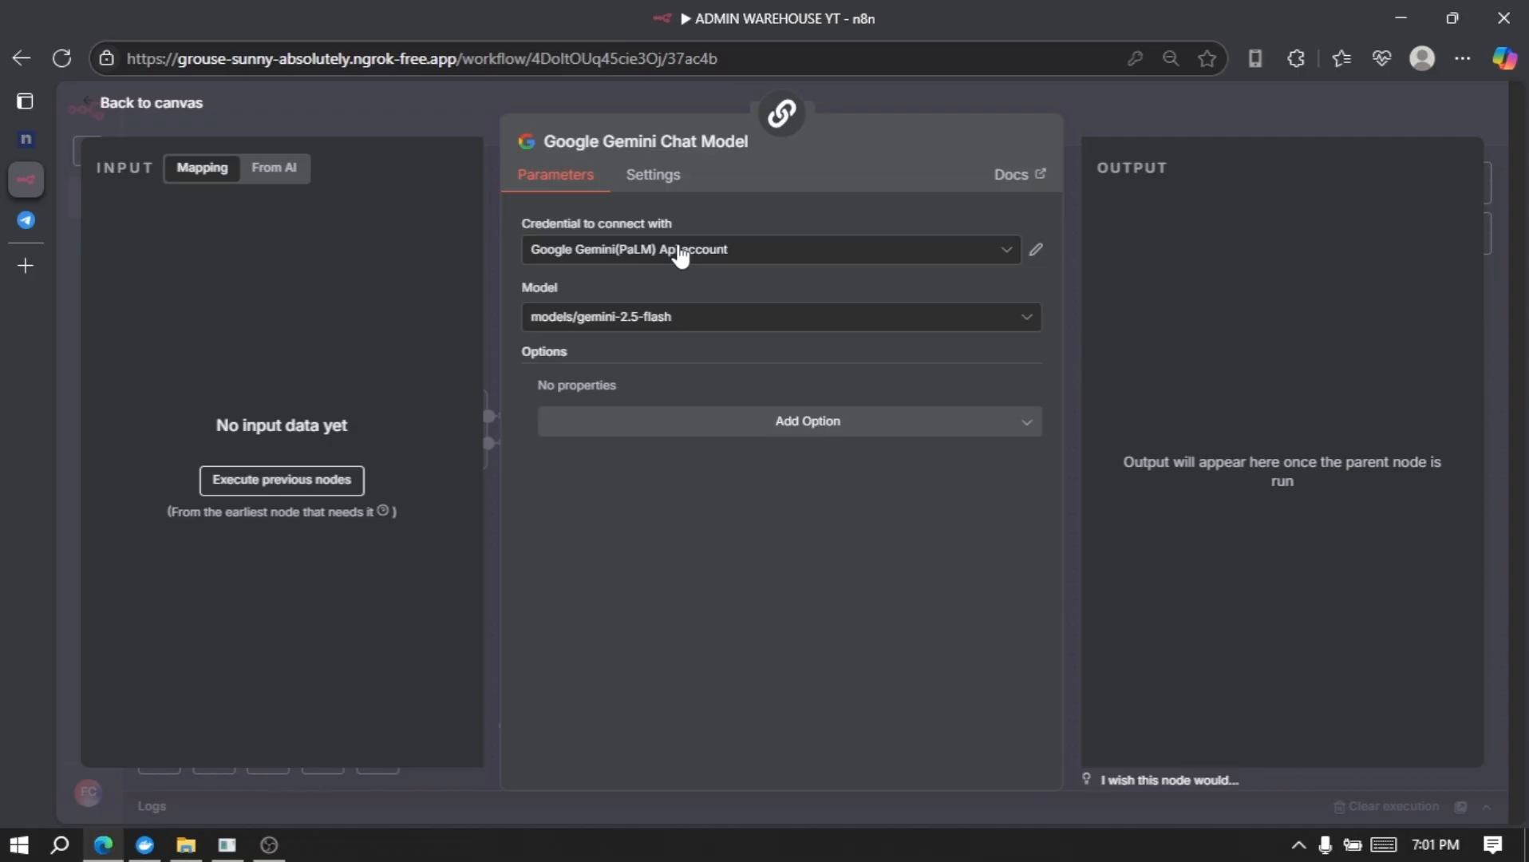
- Search the web in a new browser tab for "gemini api key google ai studio" and open Google AI Studio
{"action": "key", "text": "ctrl+t"}
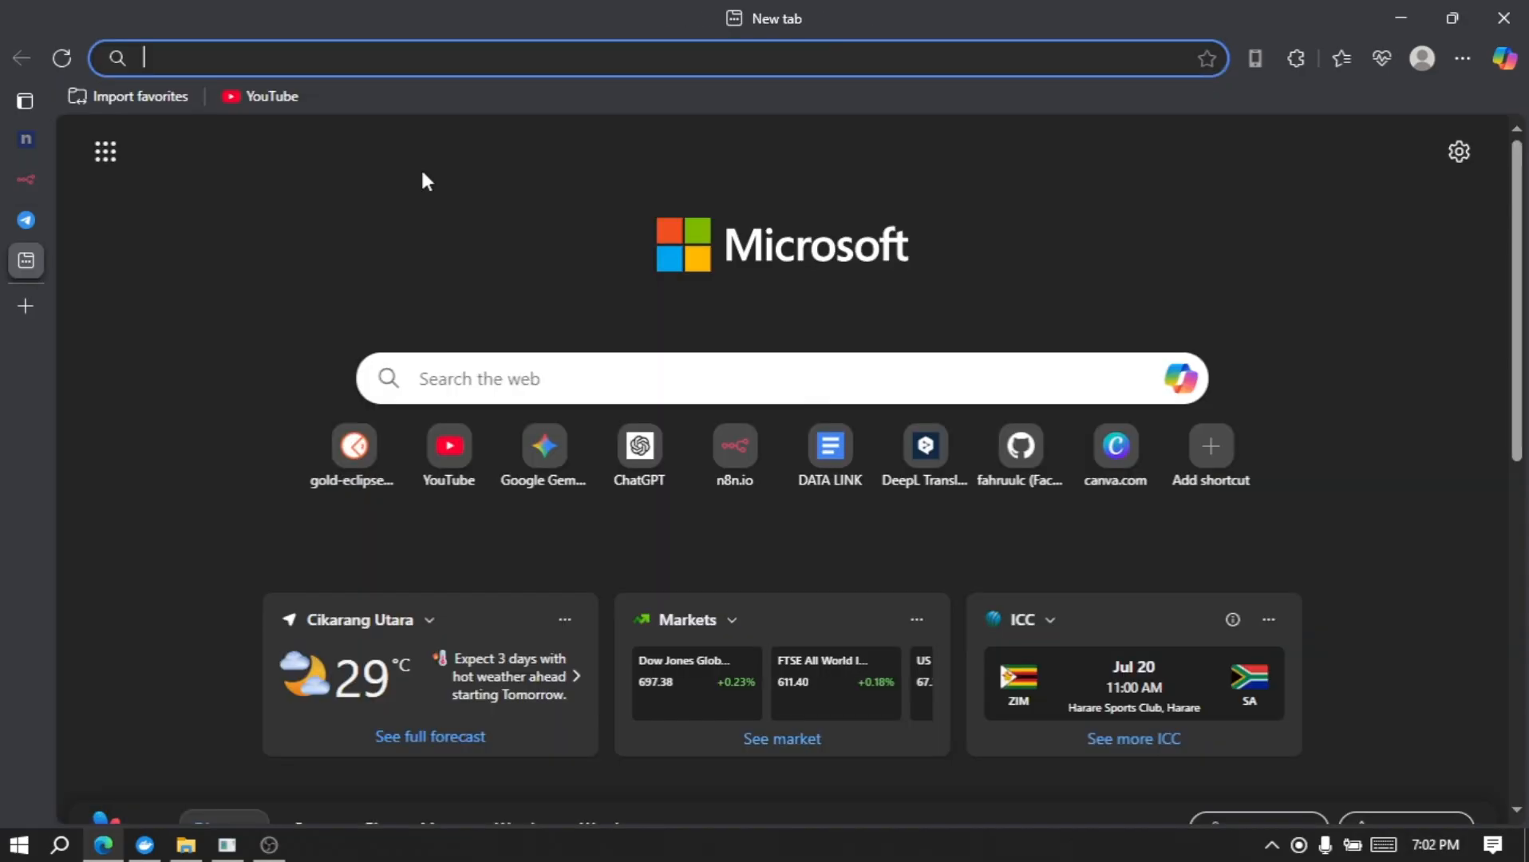
{"action": "left_click", "coordinate": [374, 61]}
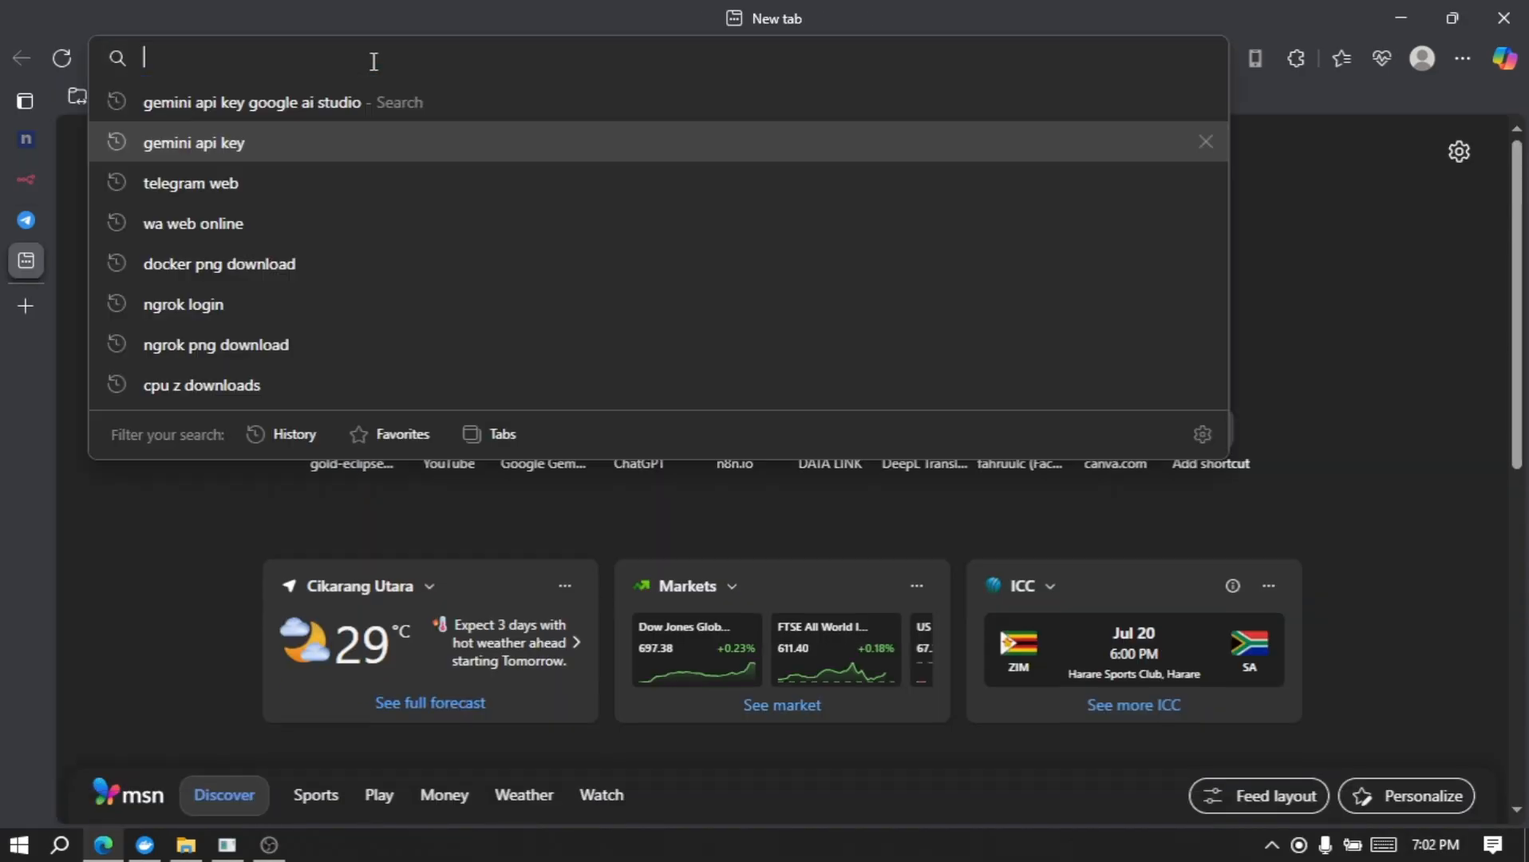
{"action": "type", "text": "gemini ap"}
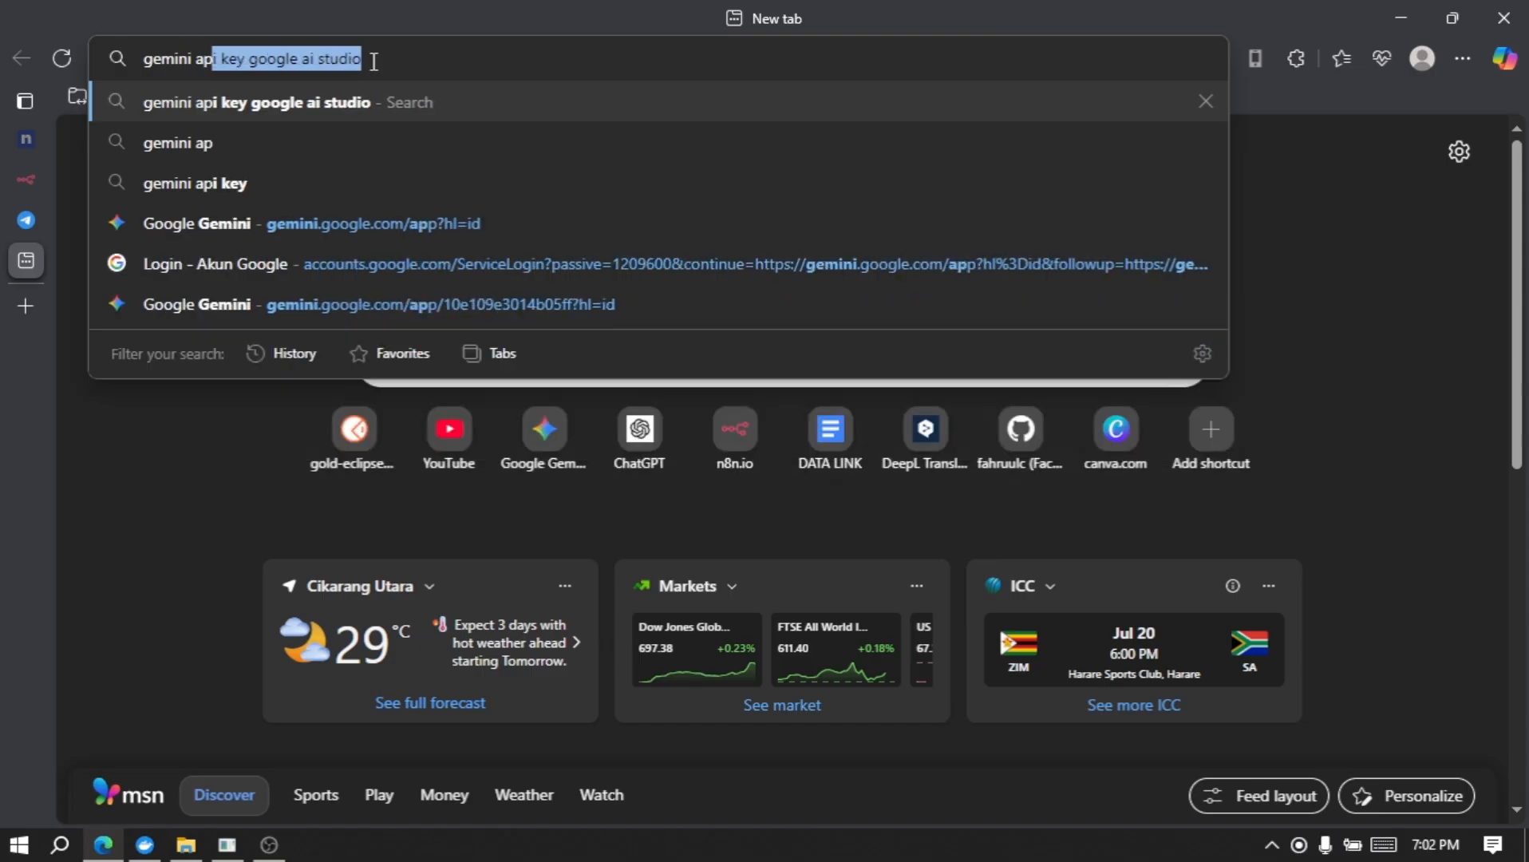
{"action": "type", "text": "i key gooogle"}
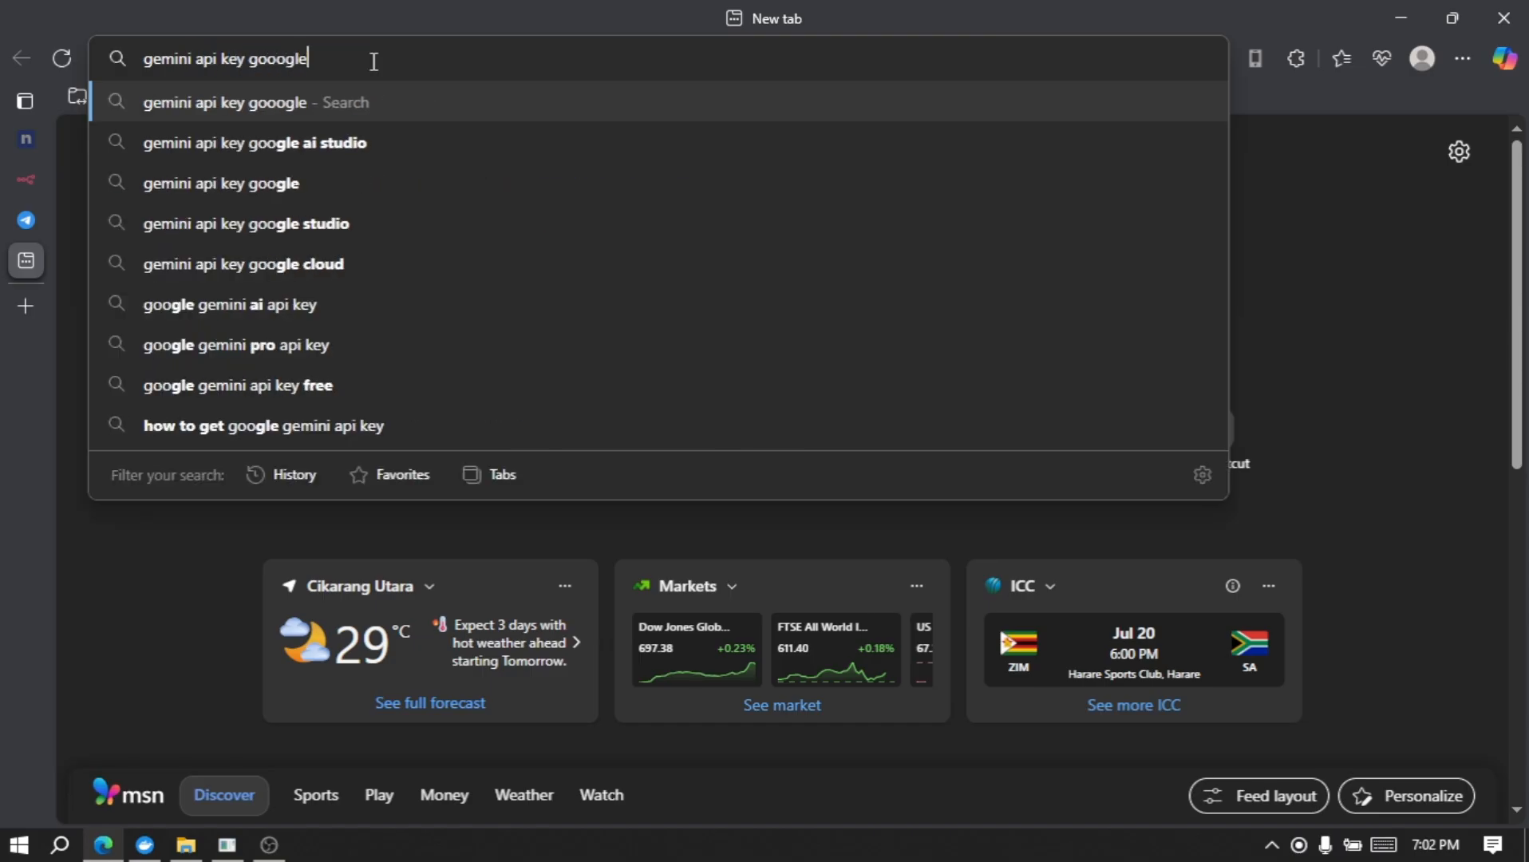
{"action": "left_click", "coordinate": [371, 223]}
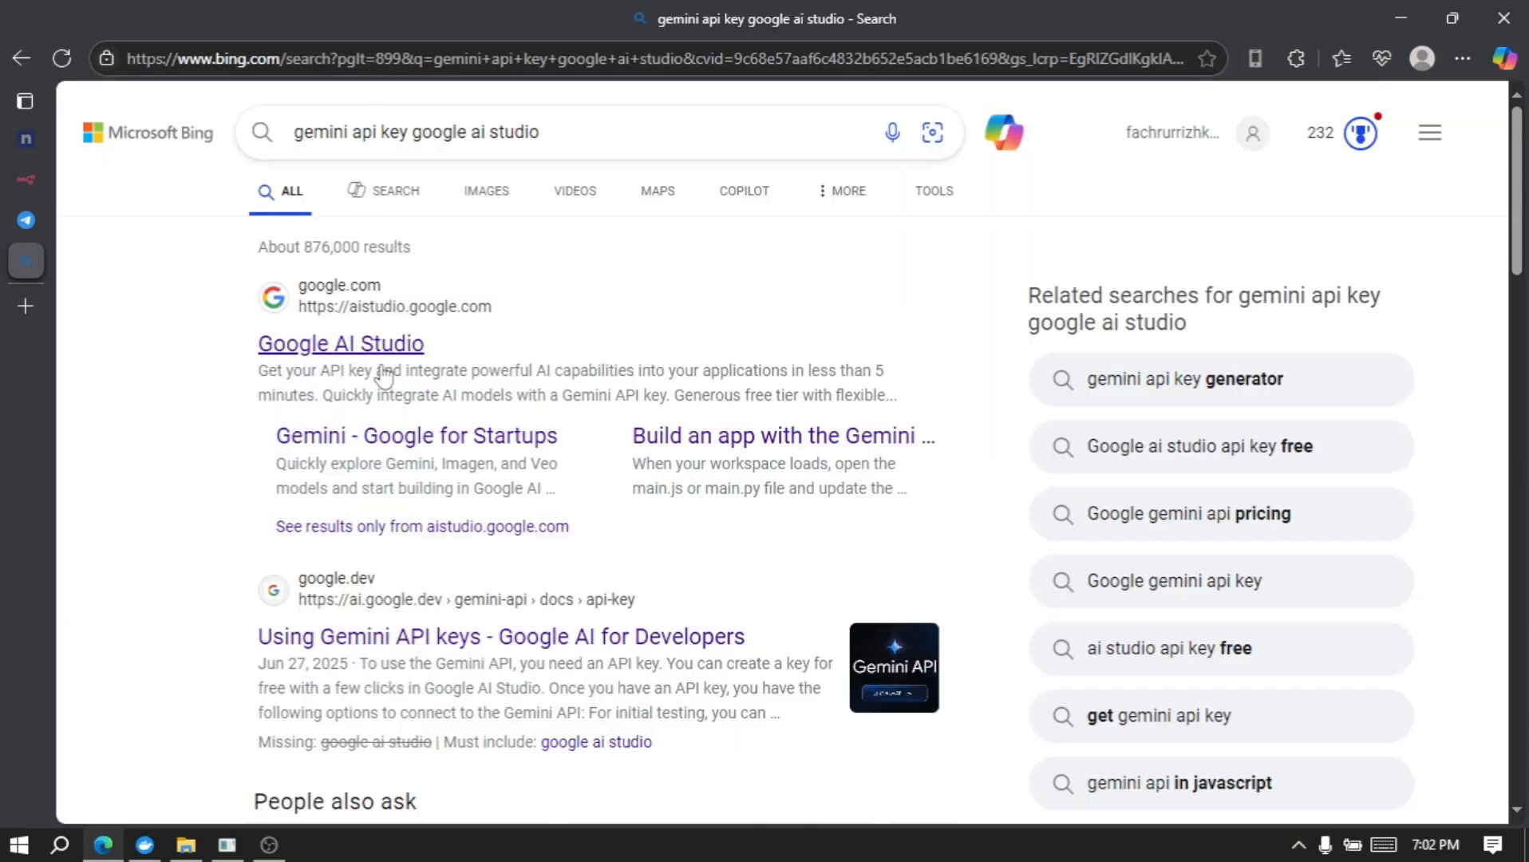
{"action": "left_click", "coordinate": [313, 352]}
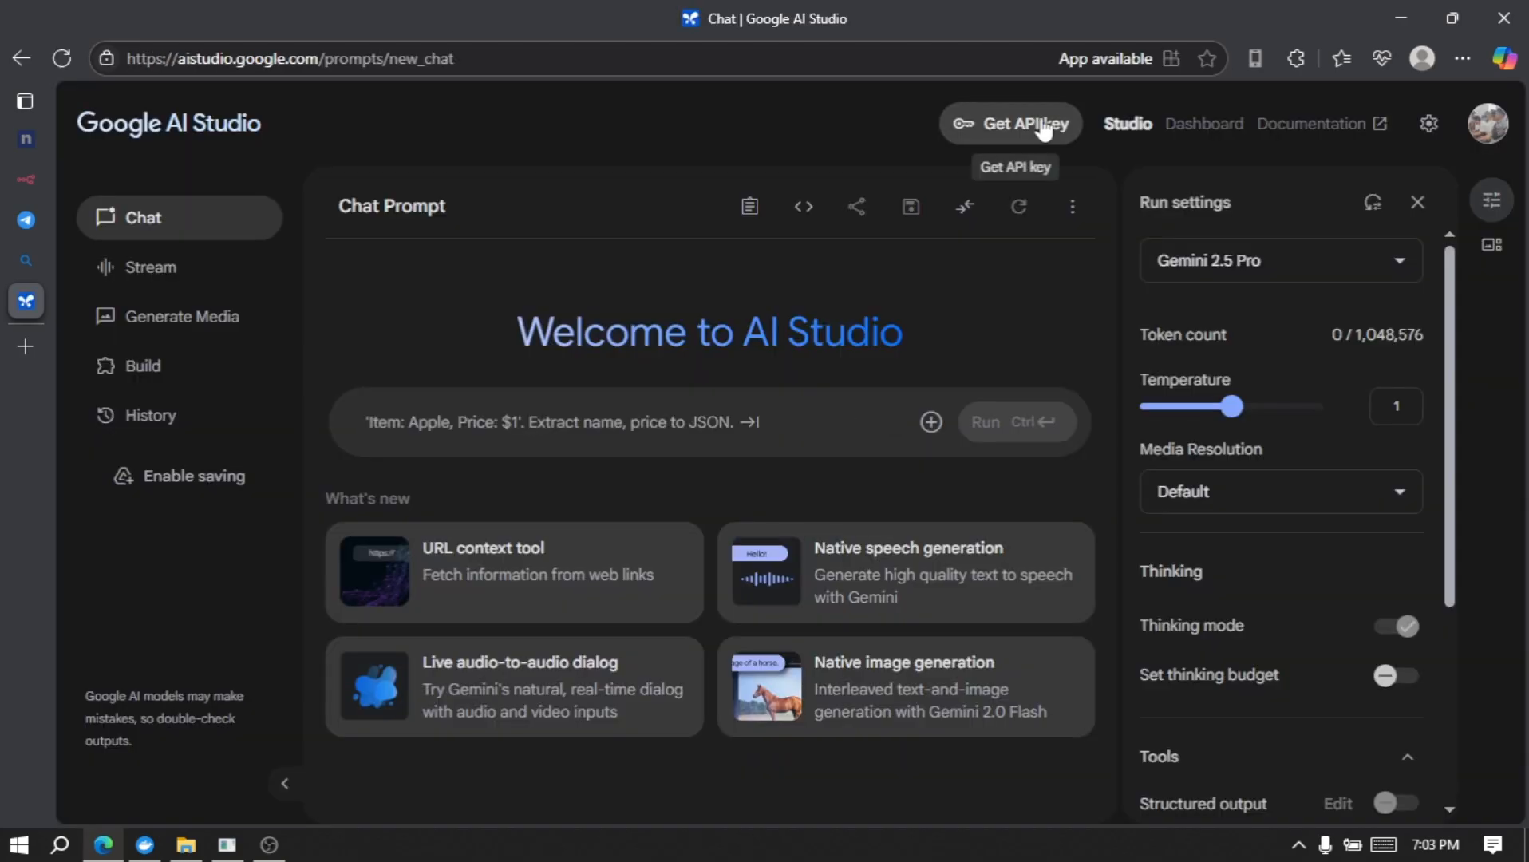
- Start creating a Gemini API key and select My First Project as its Google Cloud project
{"action": "left_click", "coordinate": [1042, 126]}
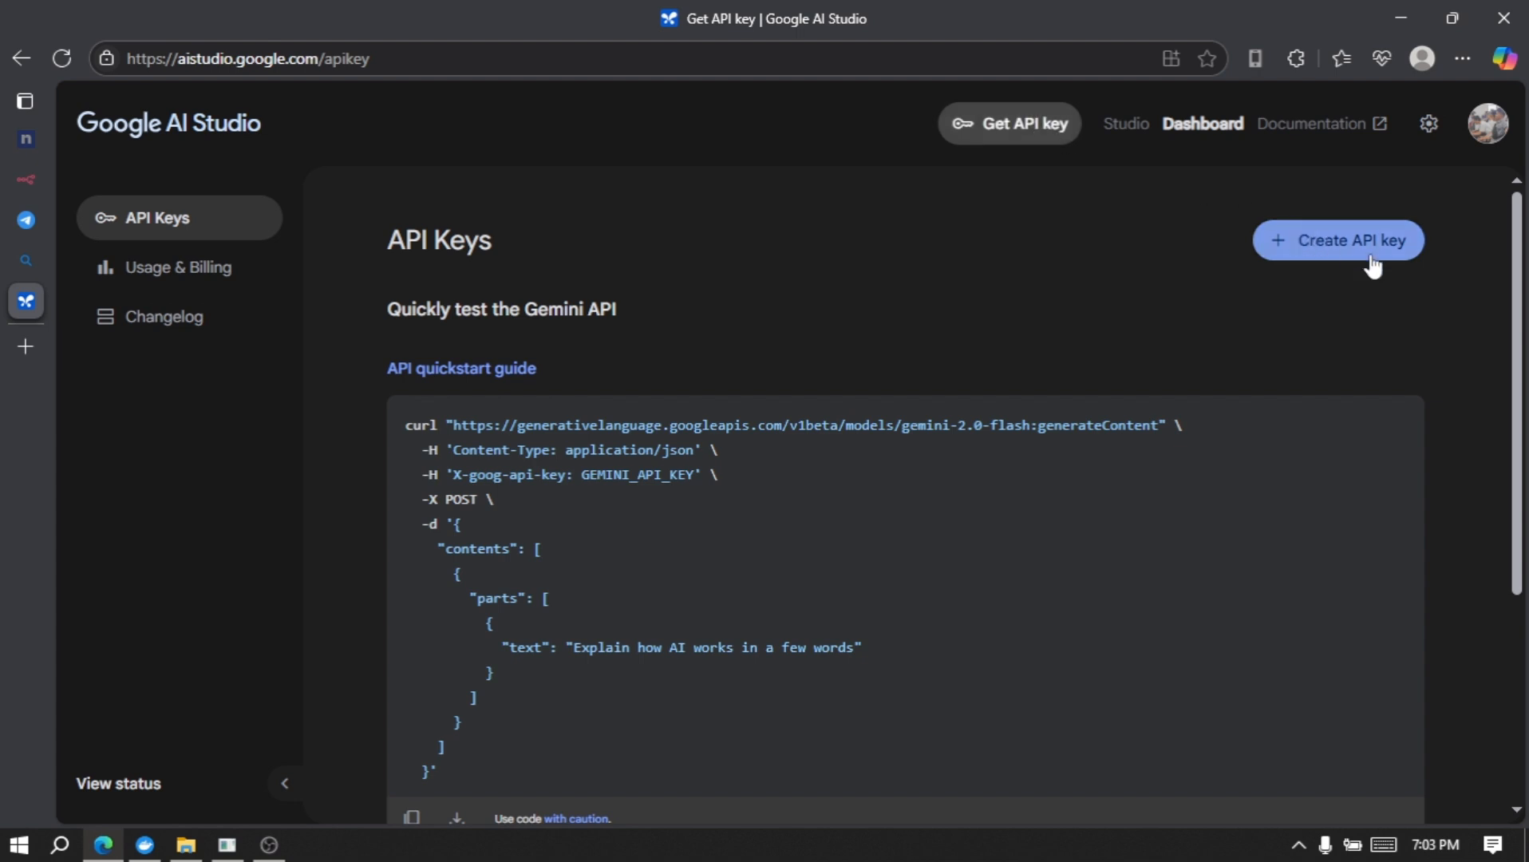
{"action": "left_click", "coordinate": [1330, 235]}
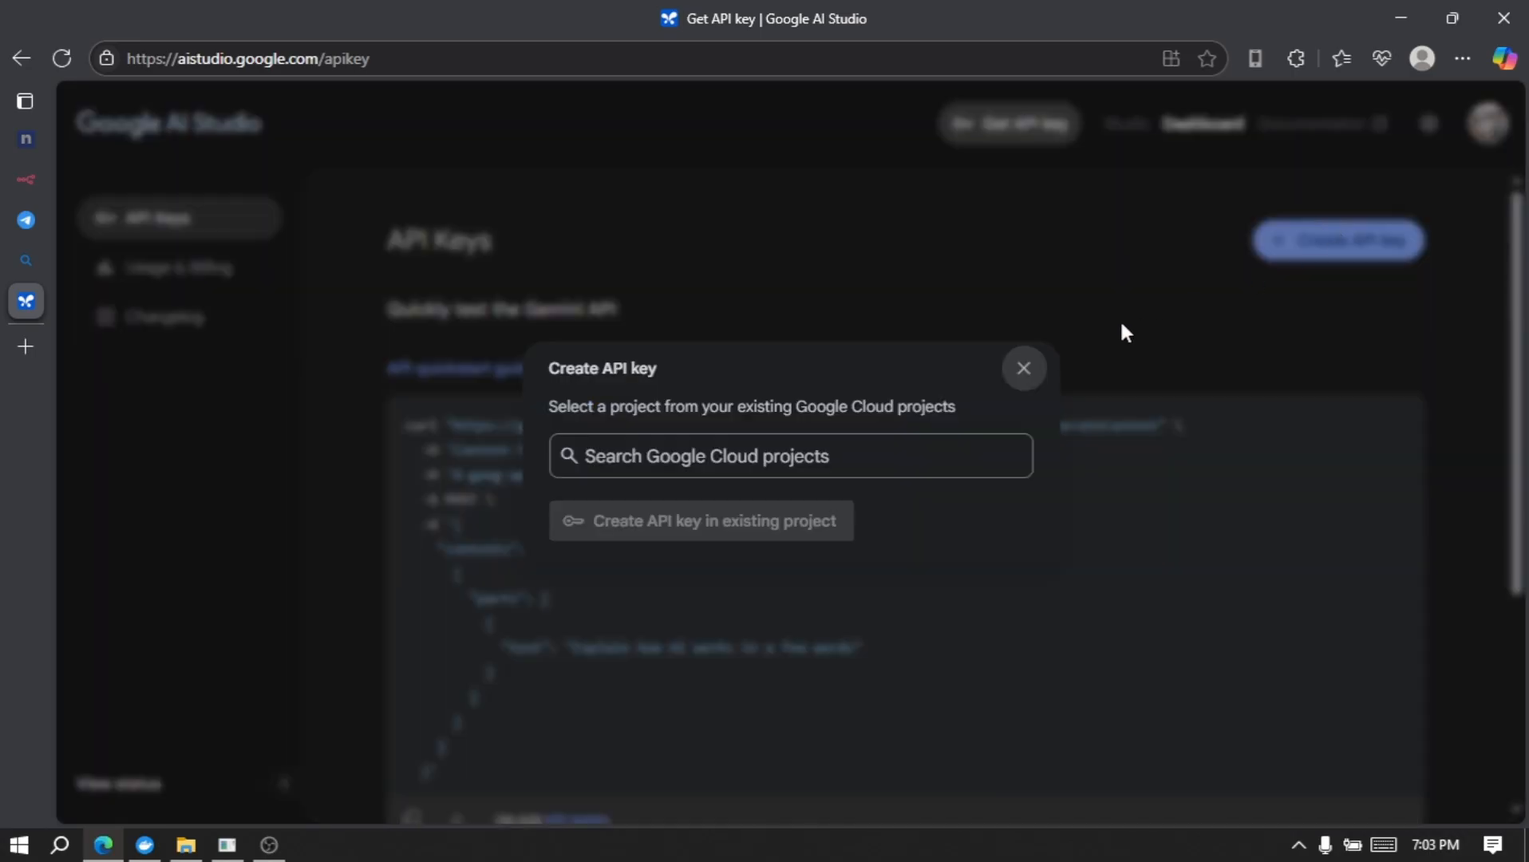
{"action": "left_click", "coordinate": [836, 452]}
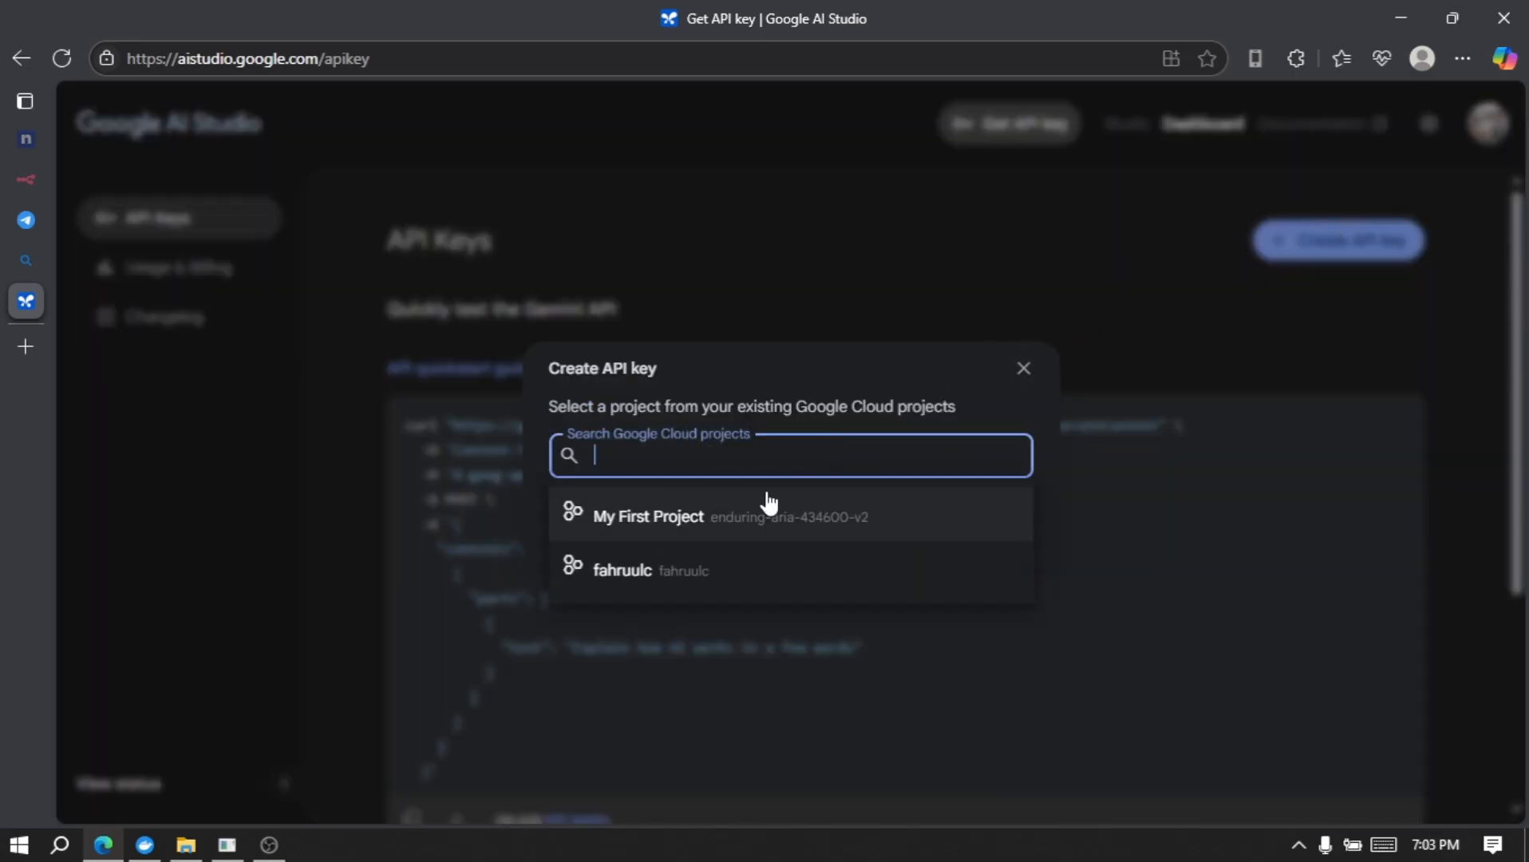
{"action": "left_click", "coordinate": [796, 529]}
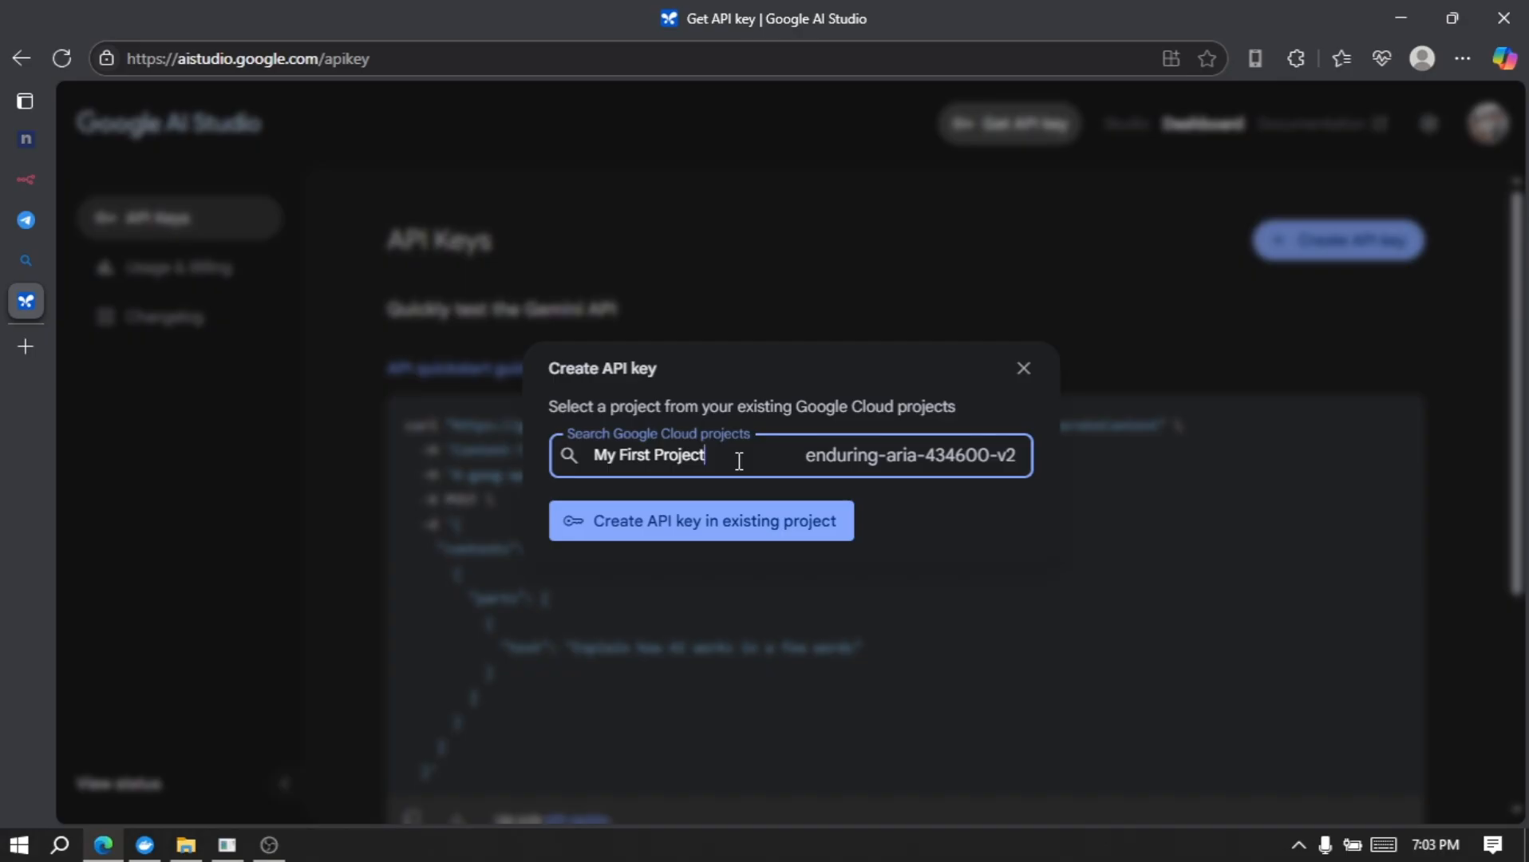
- Open the Google Cloud console in a new tab, view the list of available projects, and close it without changing the project
{"action": "left_click", "coordinate": [36, 344]}
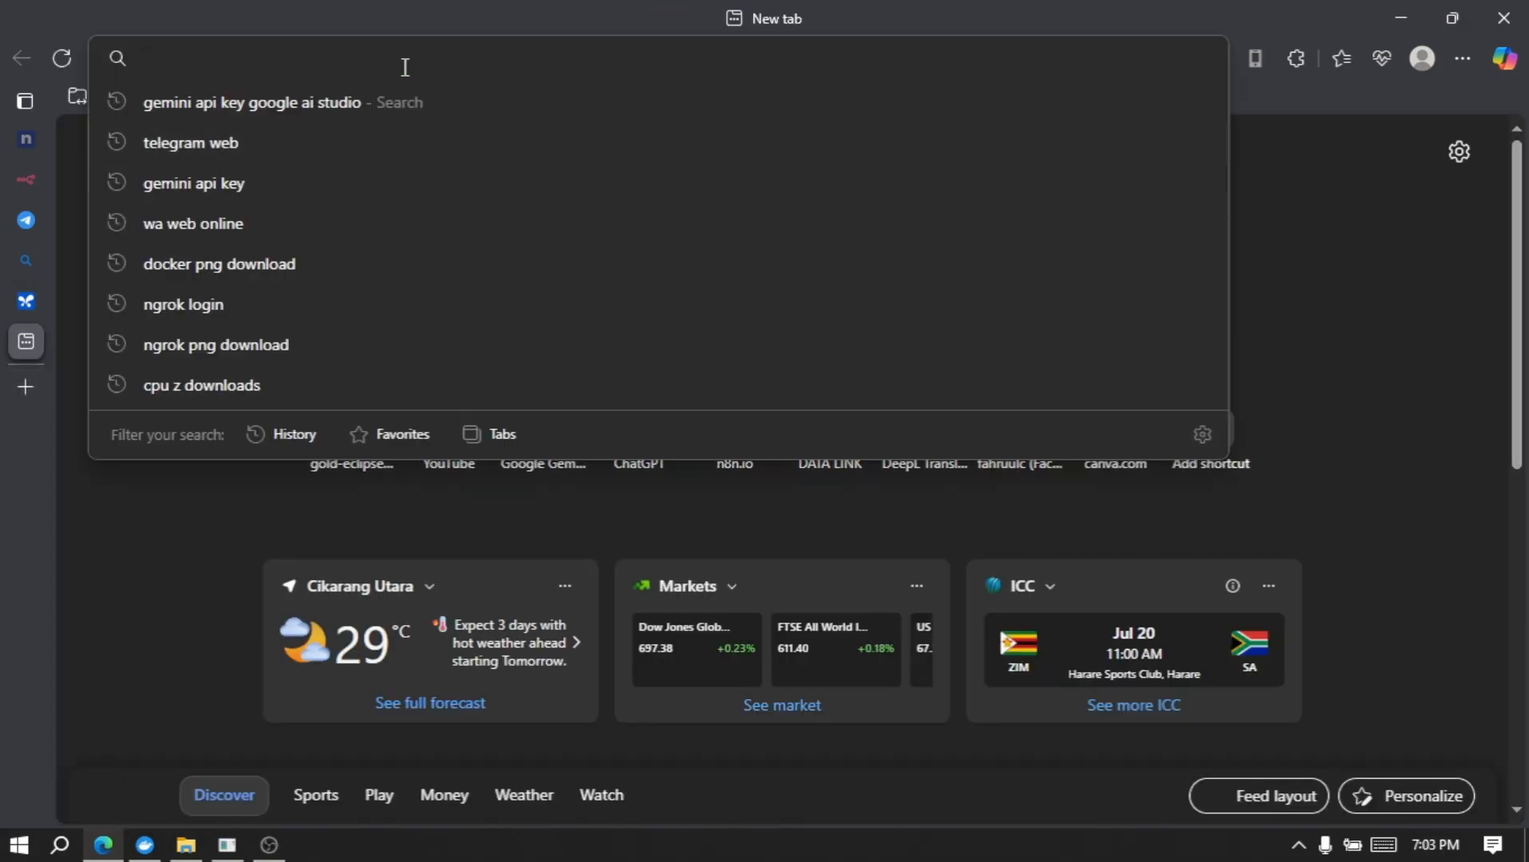
{"action": "type", "text": "cloud"}
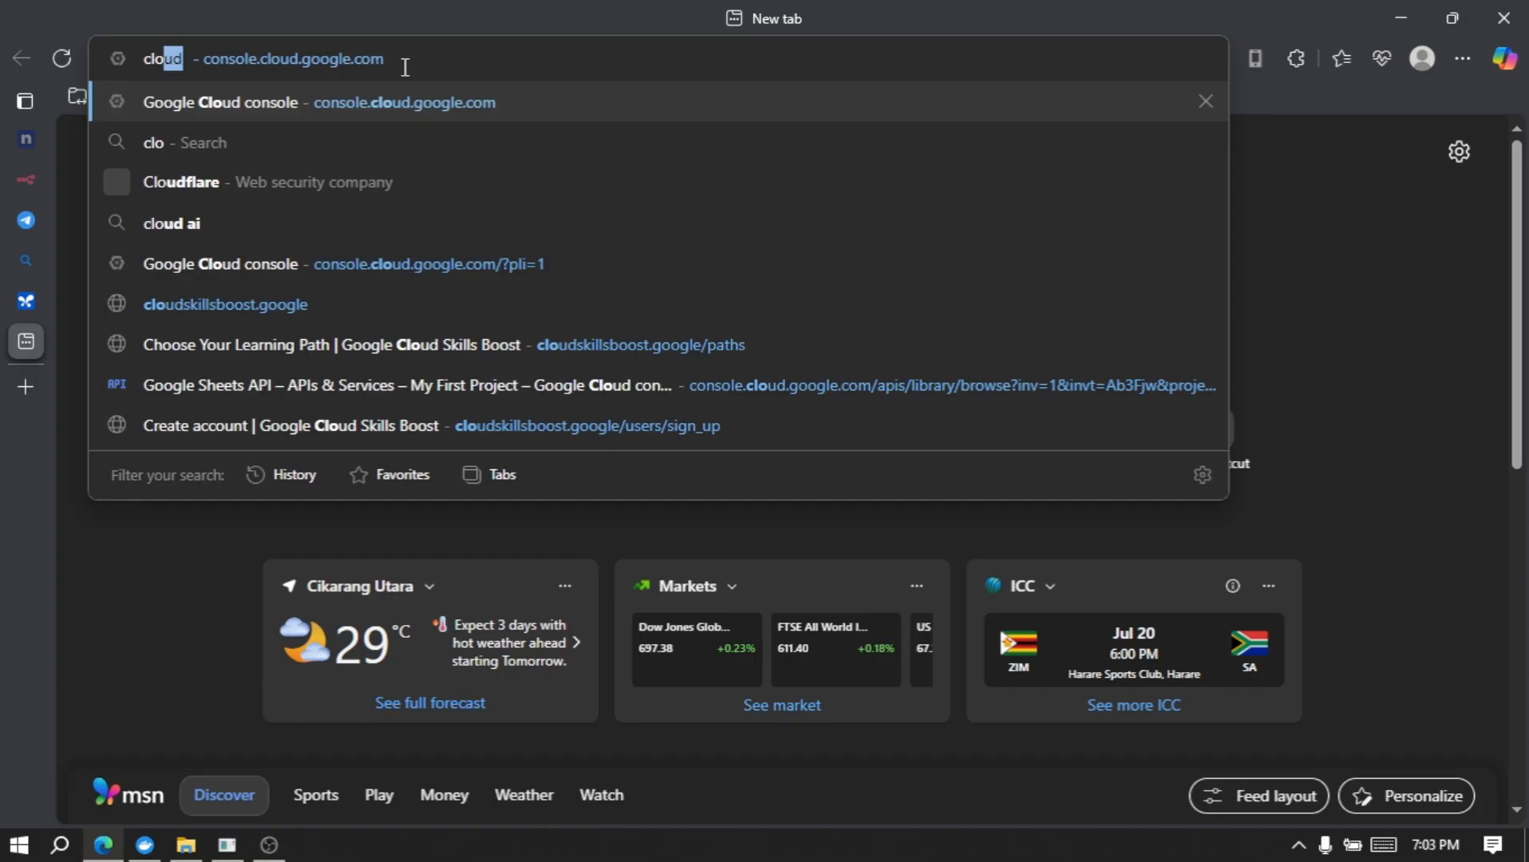
{"action": "key", "text": "Return"}
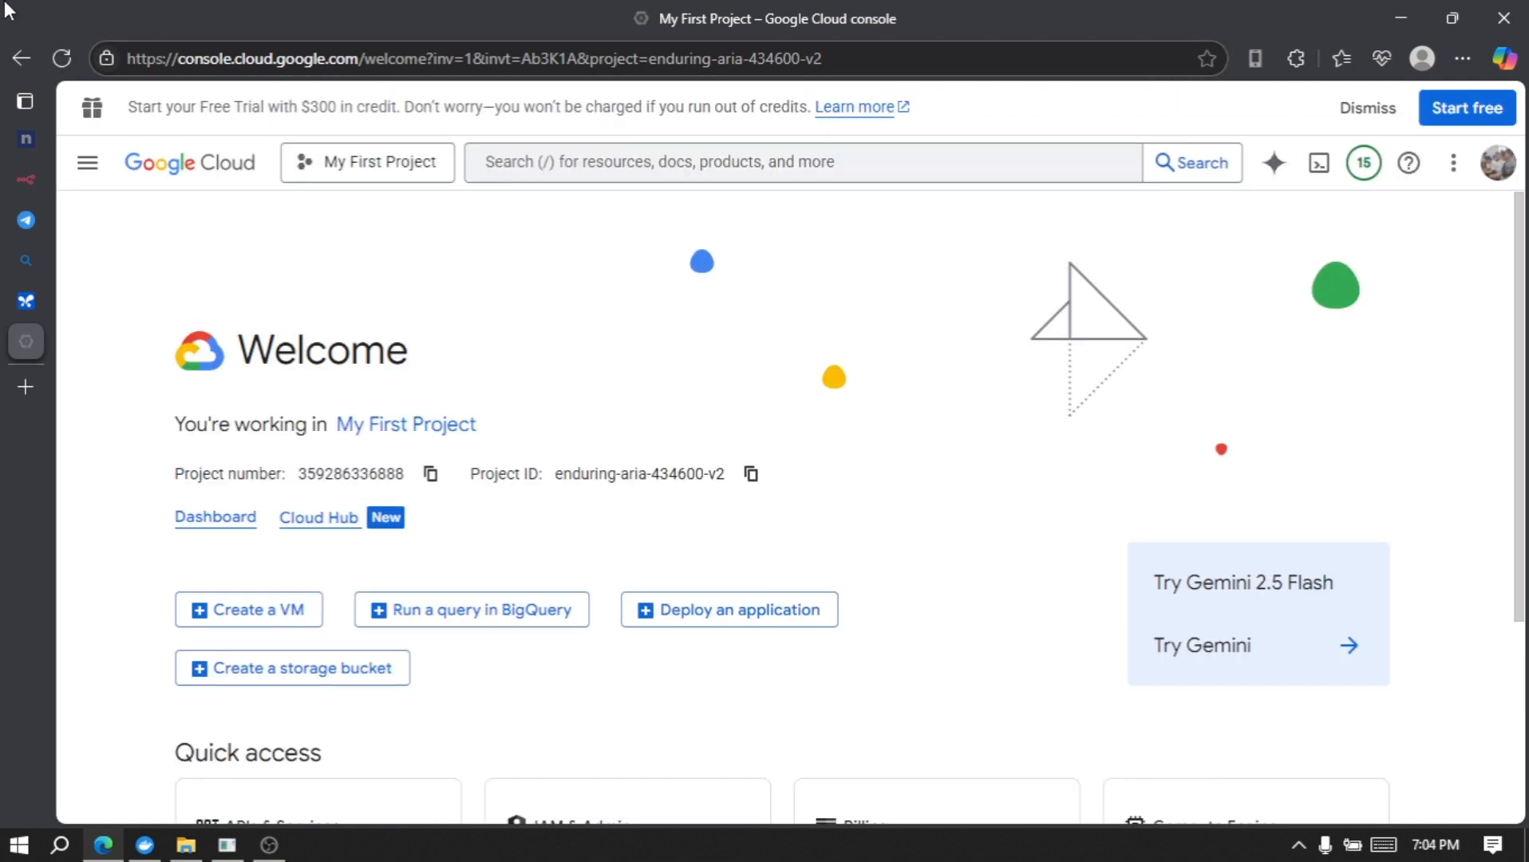
{"action": "left_click", "coordinate": [384, 173]}
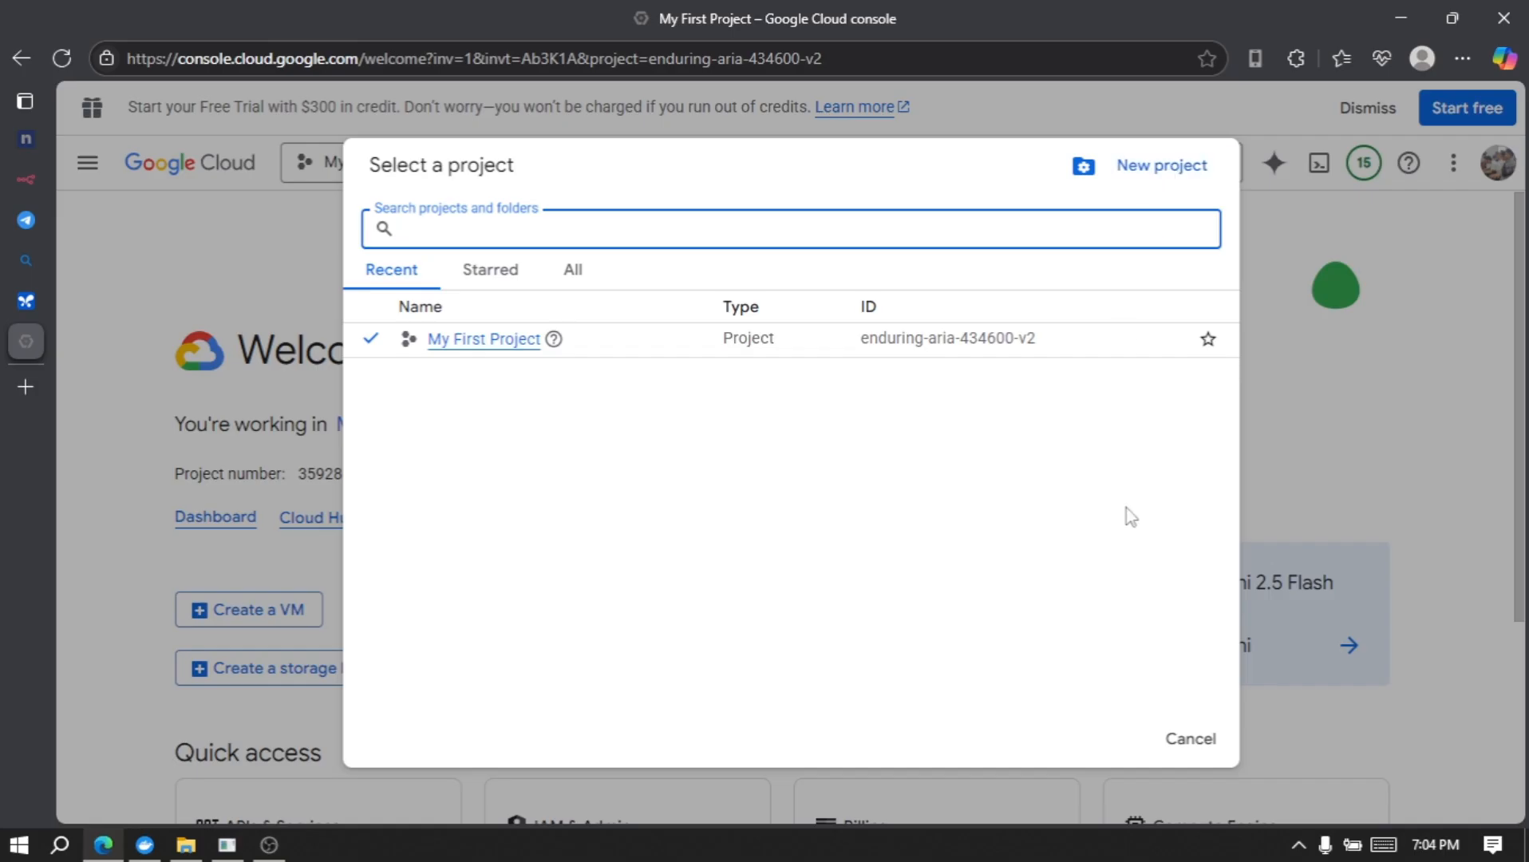
{"action": "left_click", "coordinate": [1191, 742]}
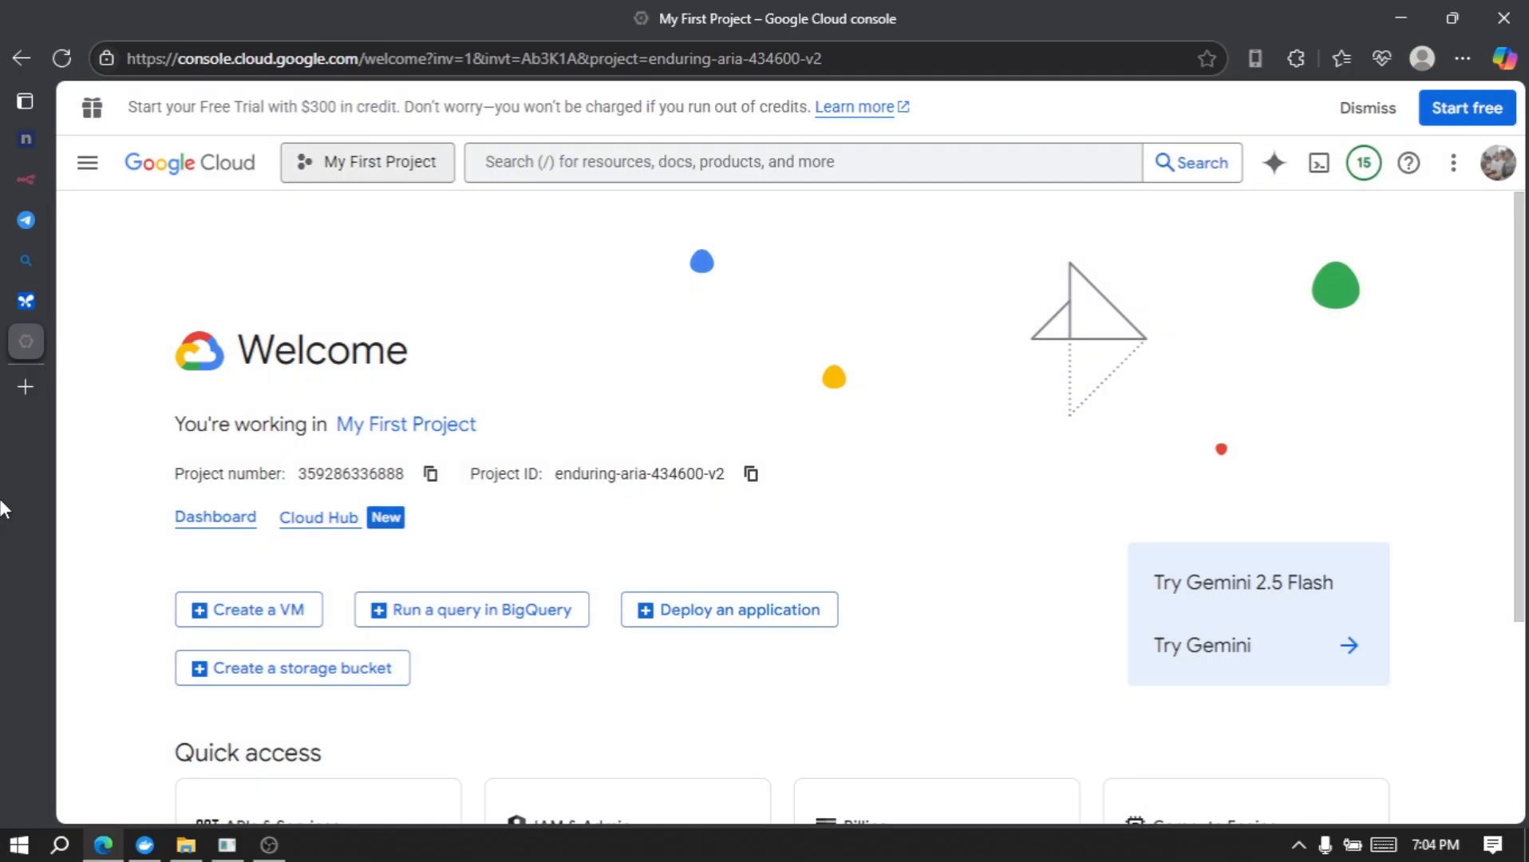
- Return to Google AI Studio and generate the API key in the existing My First Project
{"action": "mouse_move", "coordinate": [24, 341]}
{"action": "left_click", "coordinate": [99, 298]}
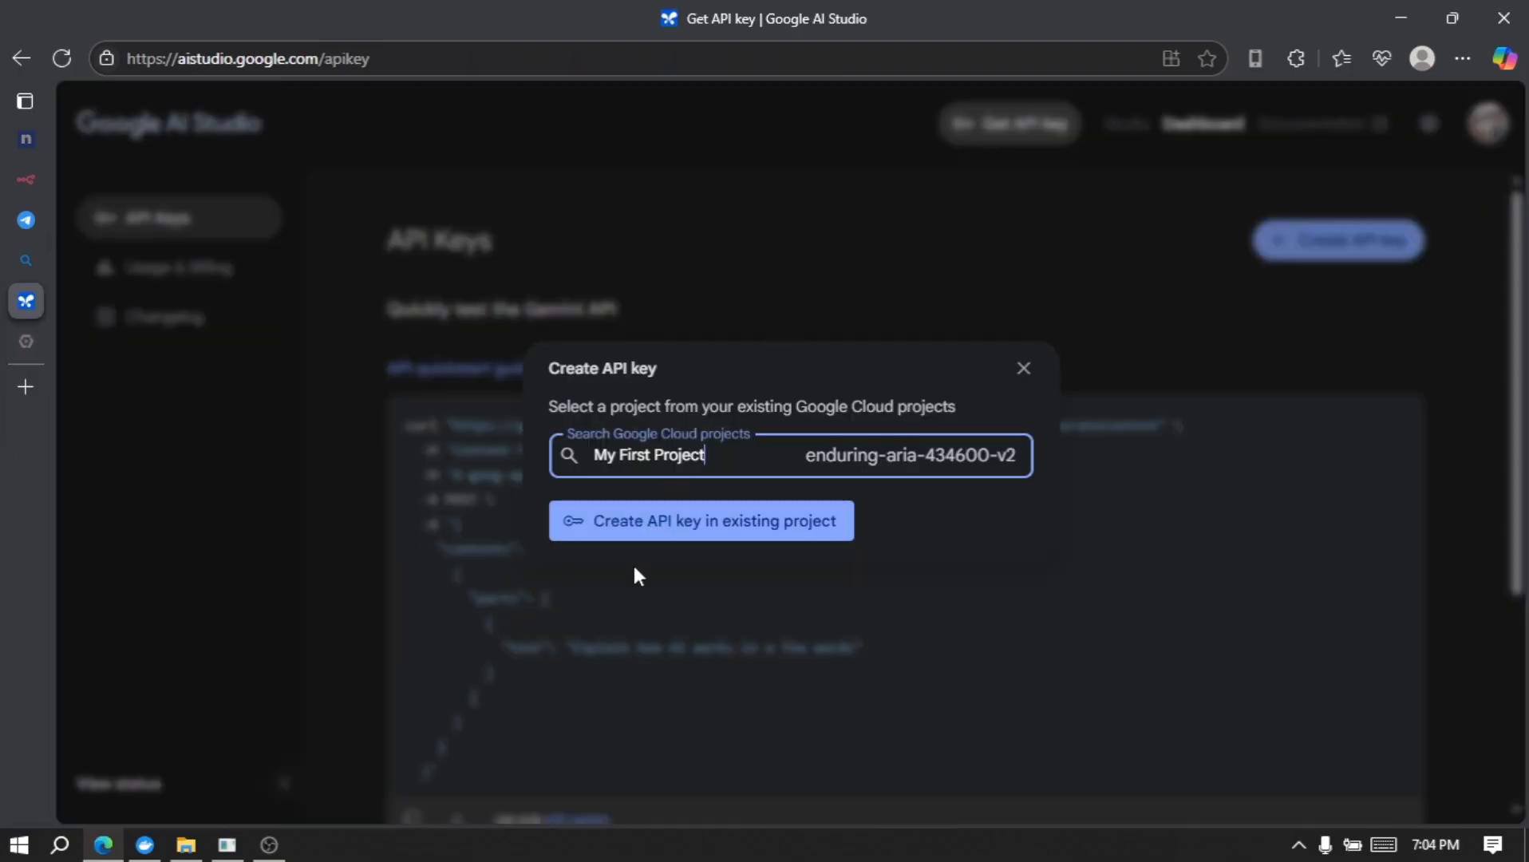
{"action": "left_click", "coordinate": [726, 526]}
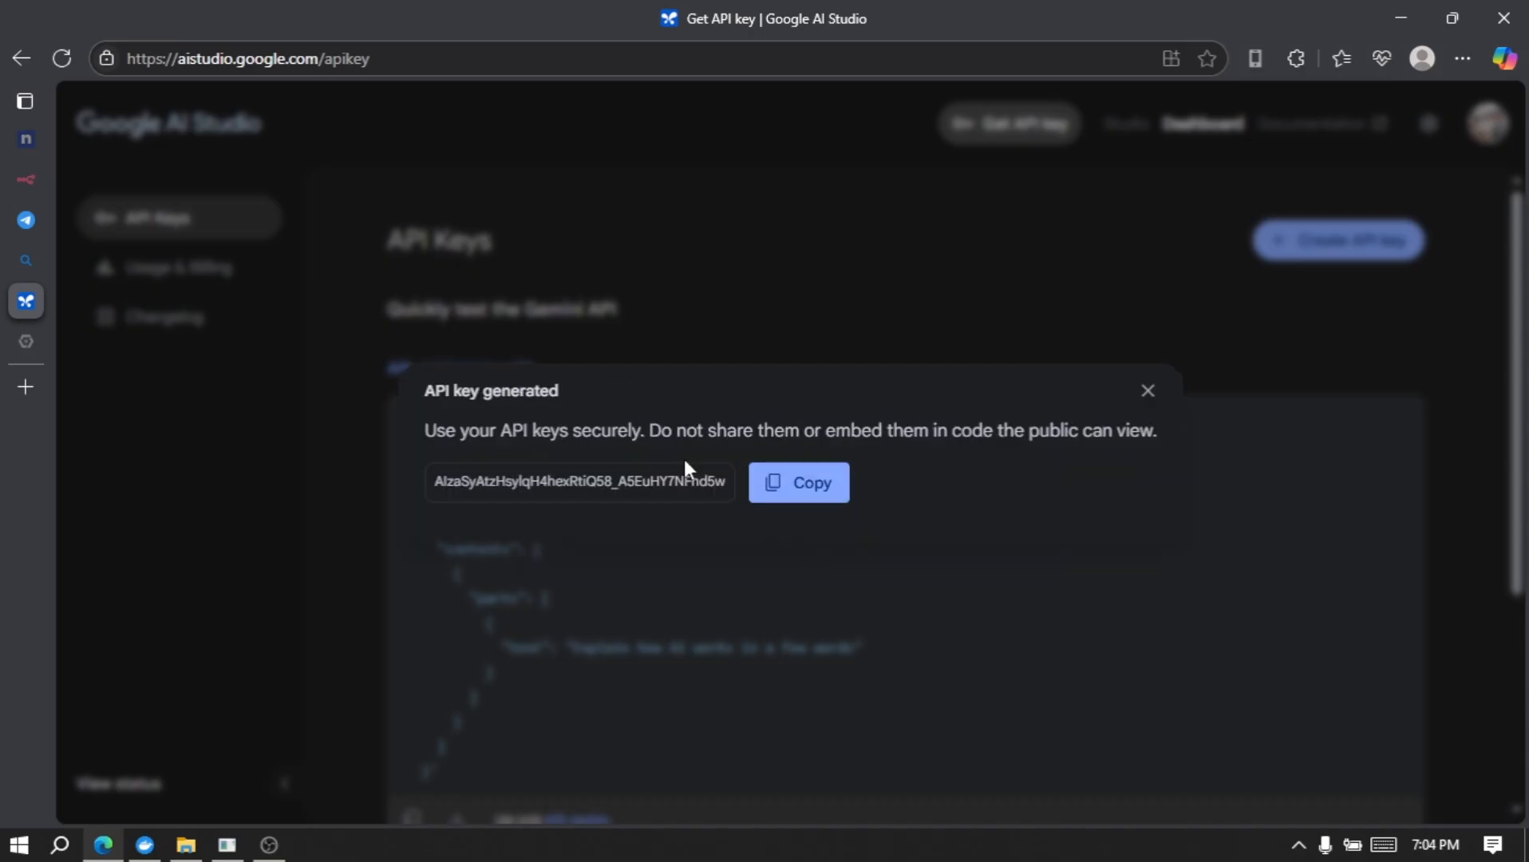
- Copy the generated Gemini API key and start a new credential for the Google Gemini Chat Model in the n8n workflow
{"action": "left_click", "coordinate": [822, 493]}
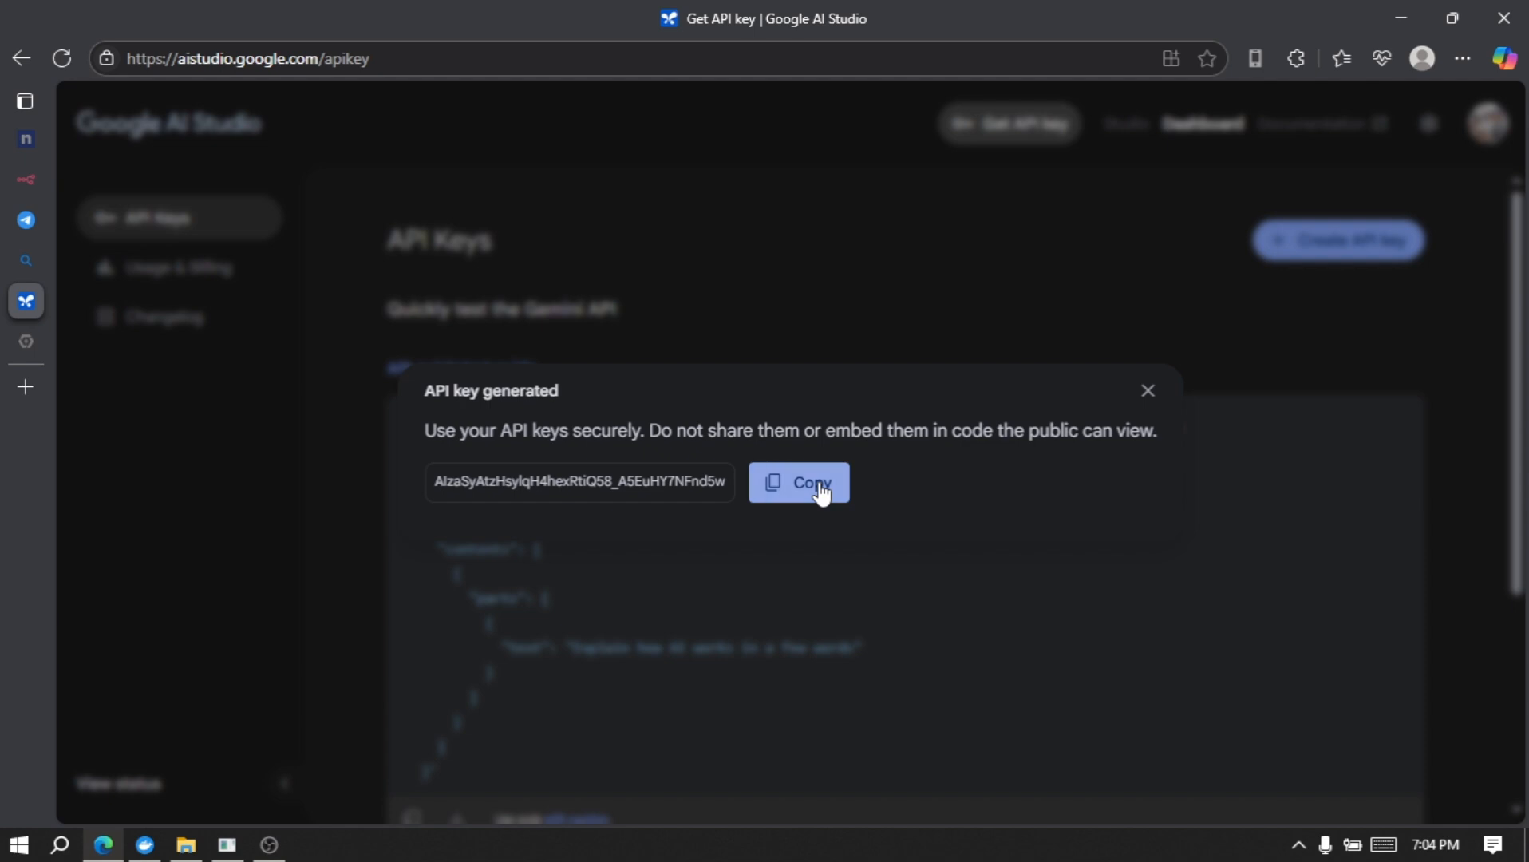
{"action": "mouse_move", "coordinate": [30, 208]}
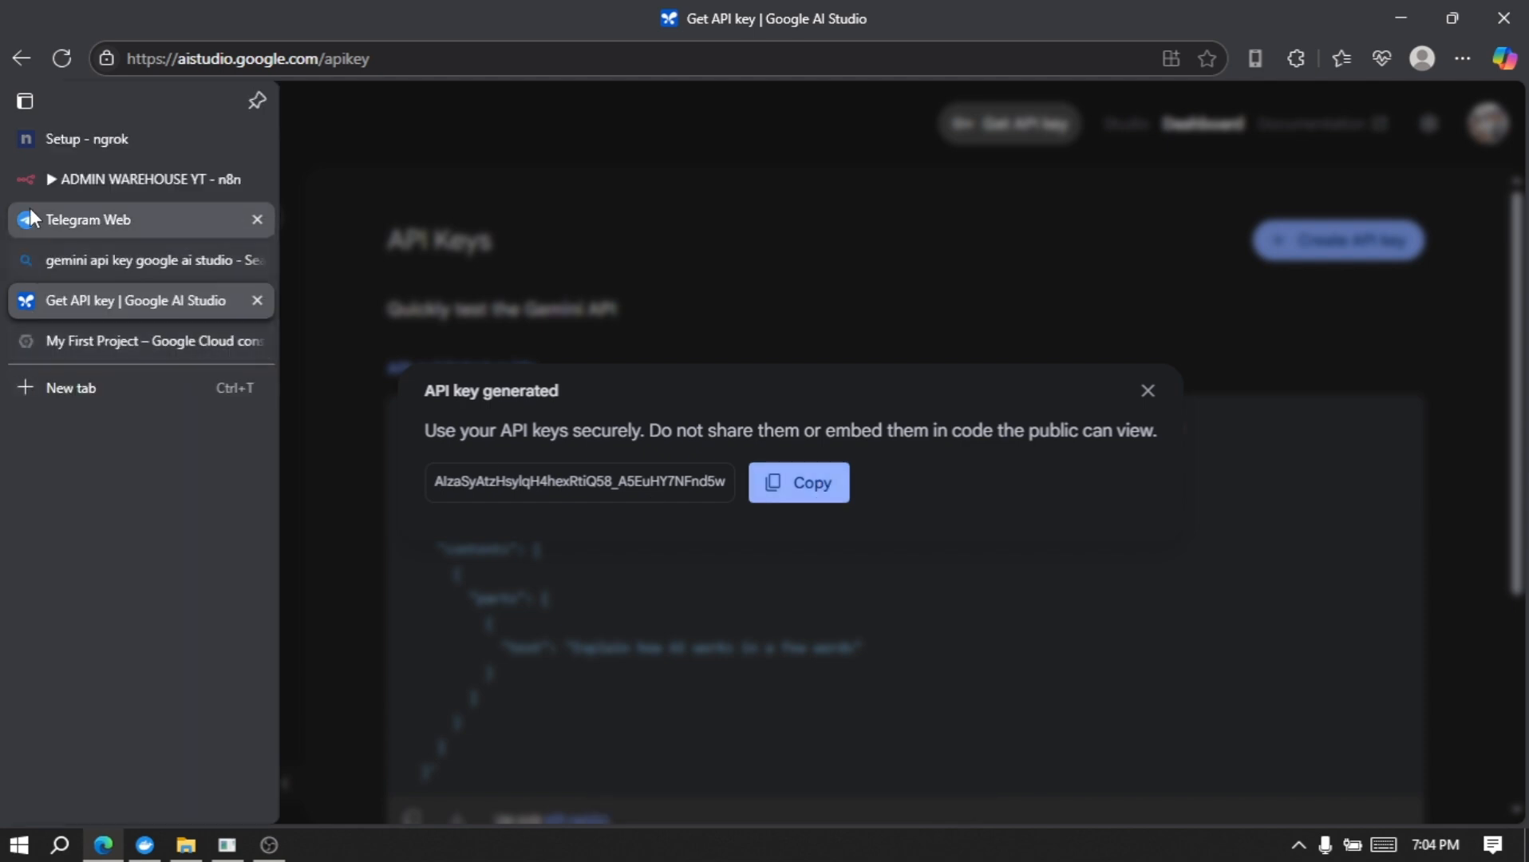
{"action": "left_click", "coordinate": [88, 168]}
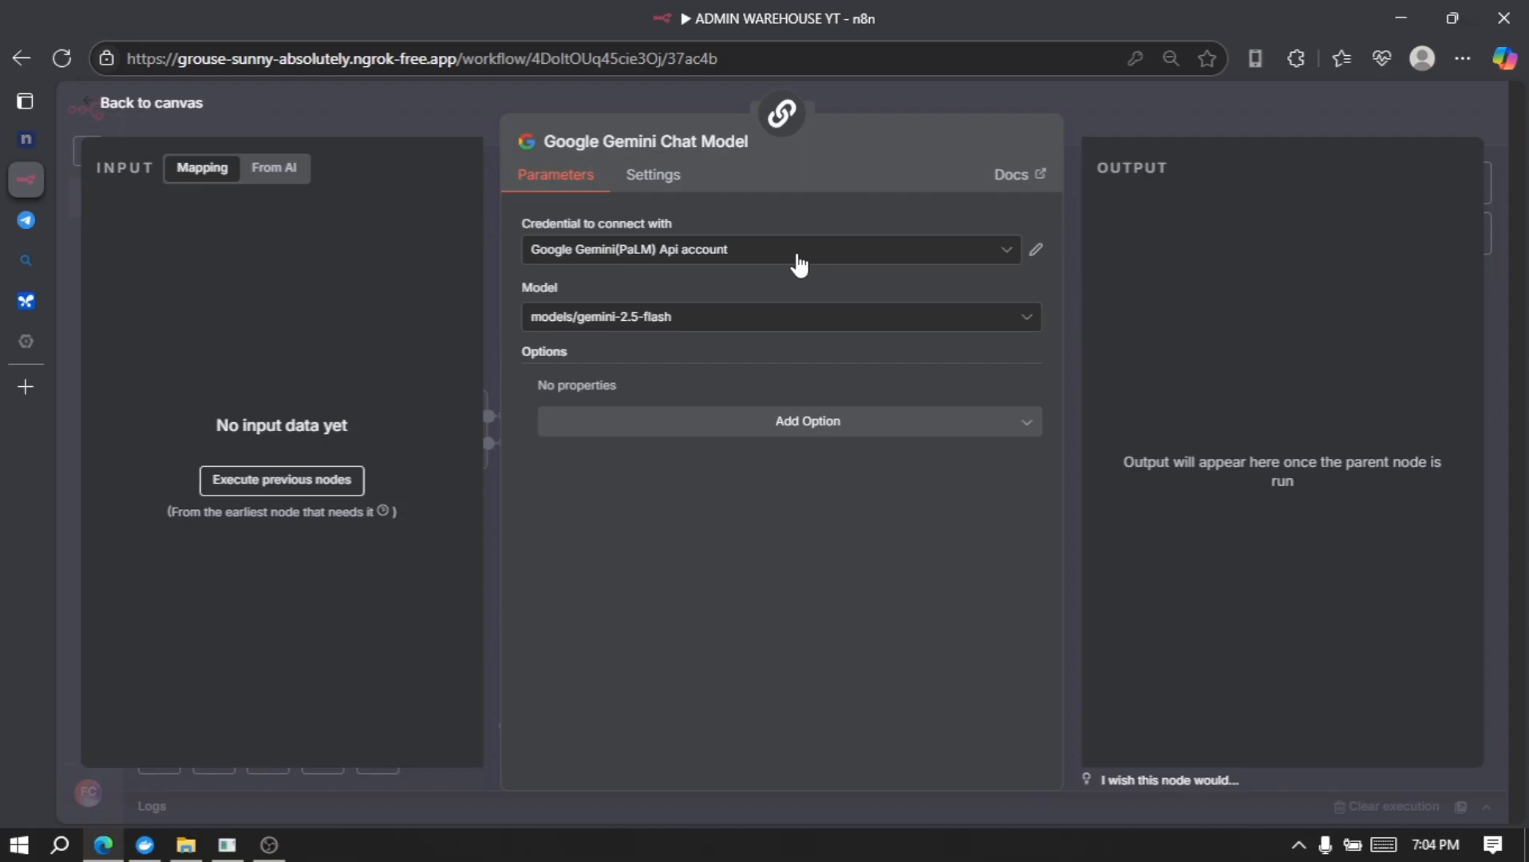
{"action": "left_click", "coordinate": [797, 257]}
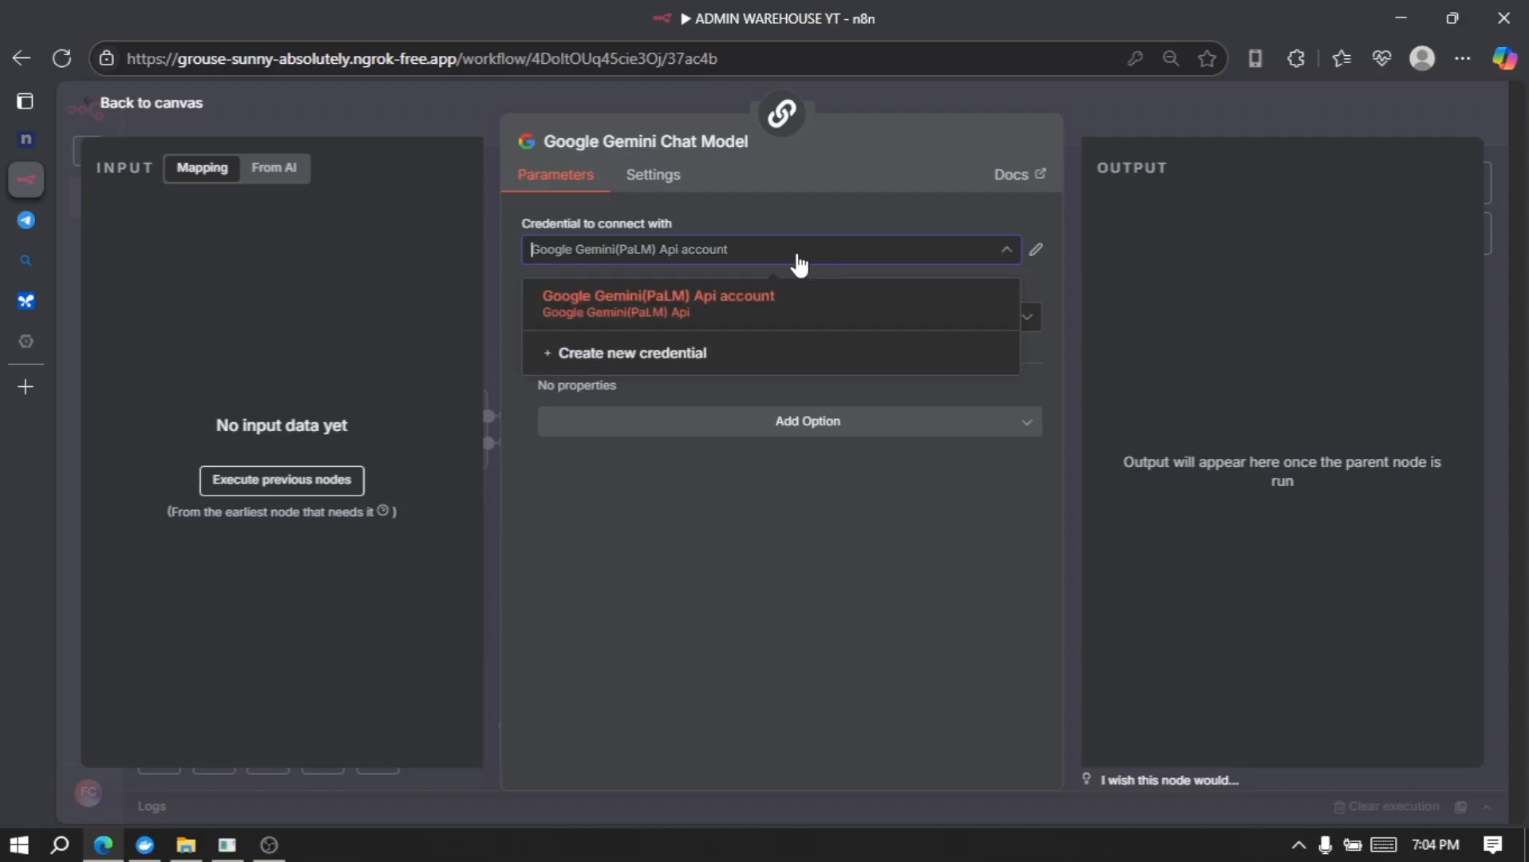
{"action": "left_click", "coordinate": [656, 372]}
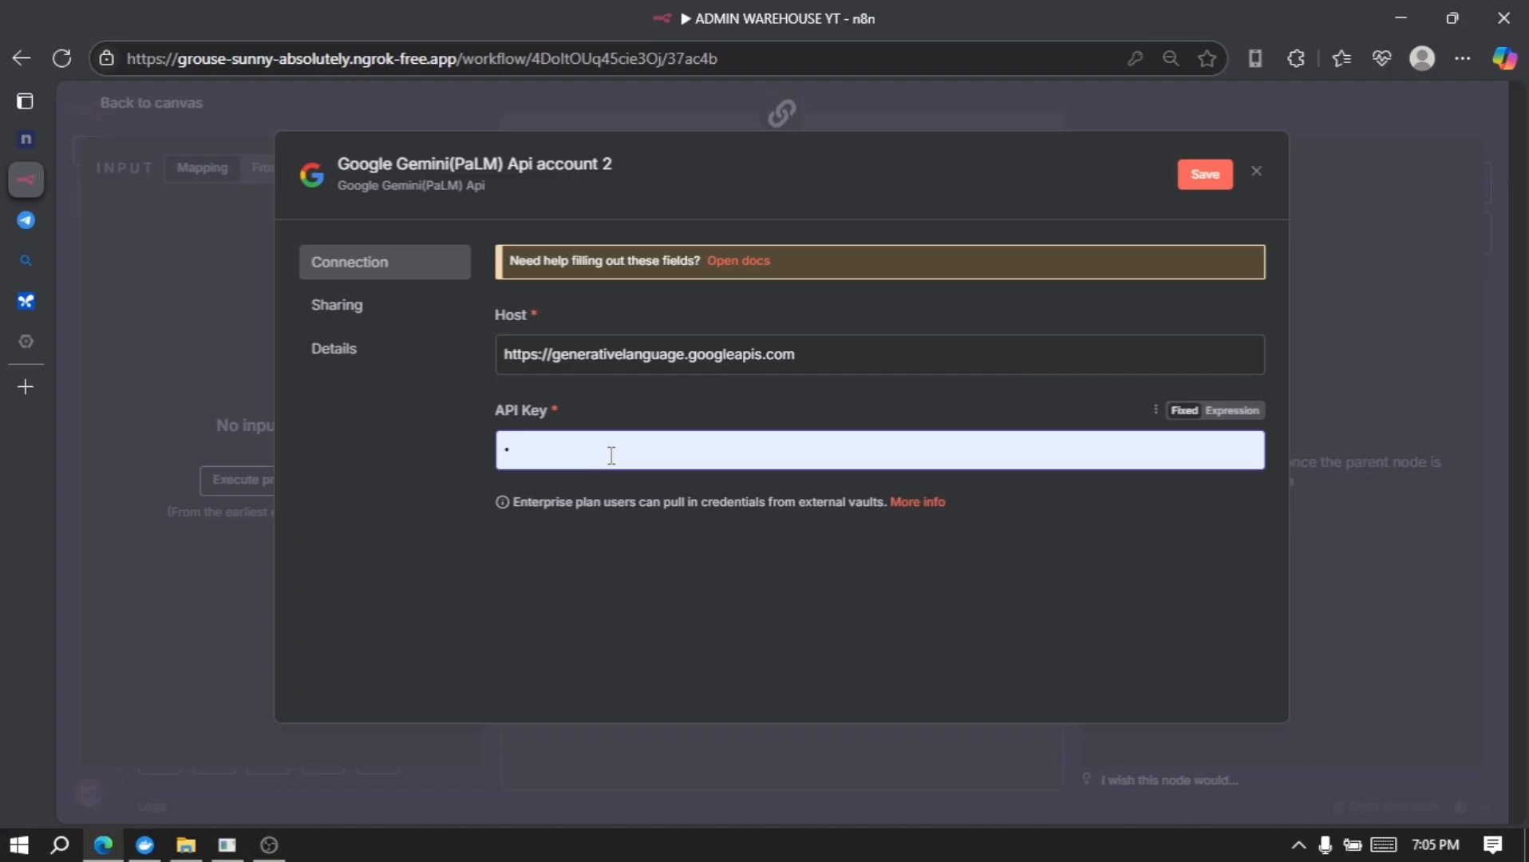
- Replace the prefilled API Key value with the copied Gemini API key and save the new credential
{"action": "key", "text": "BackSpace"}
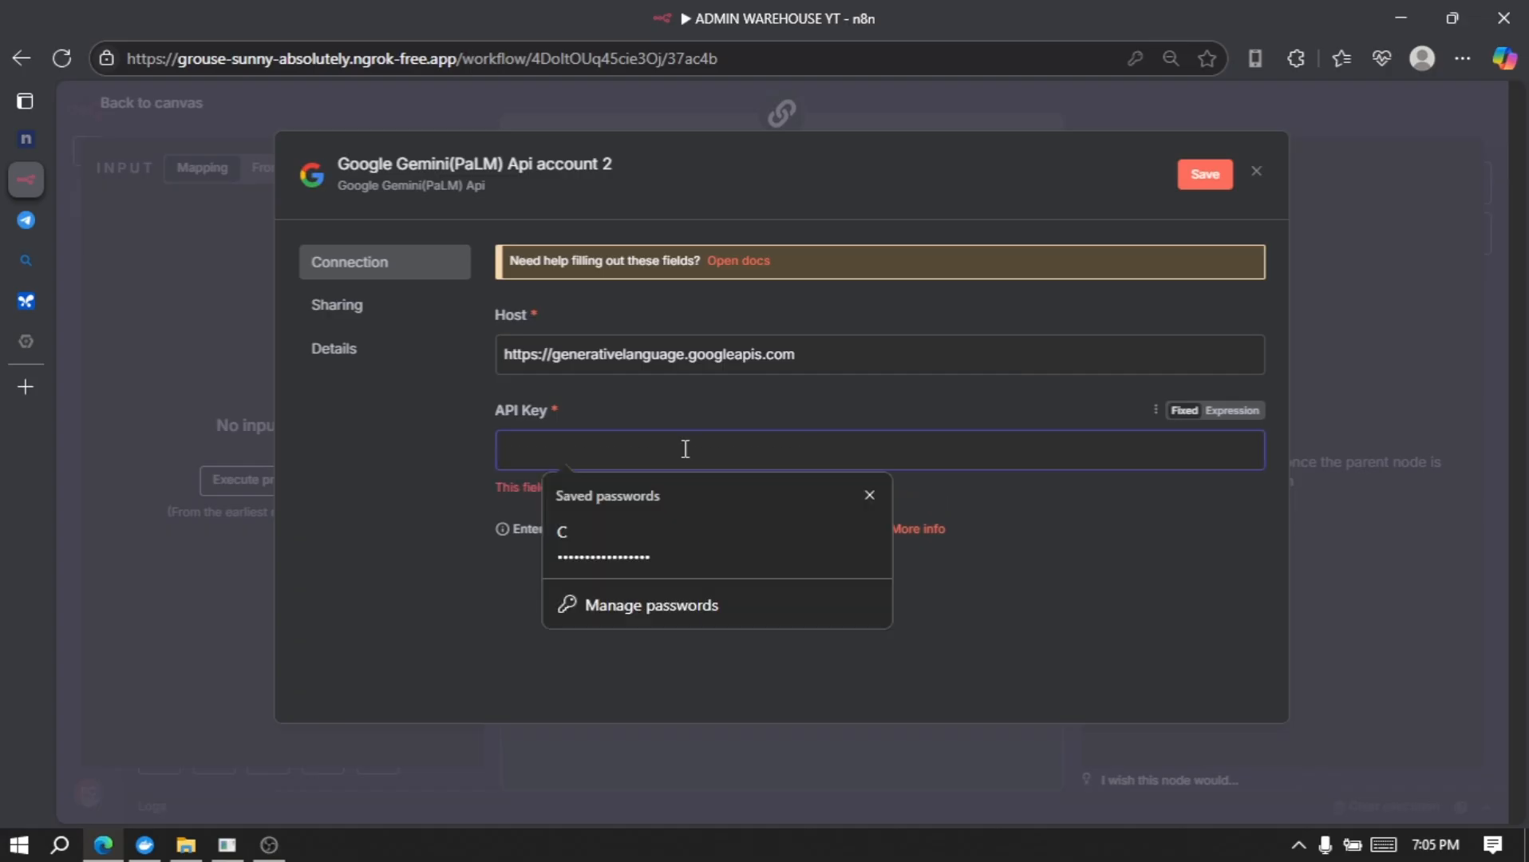
{"action": "key", "text": "ctrl+v"}
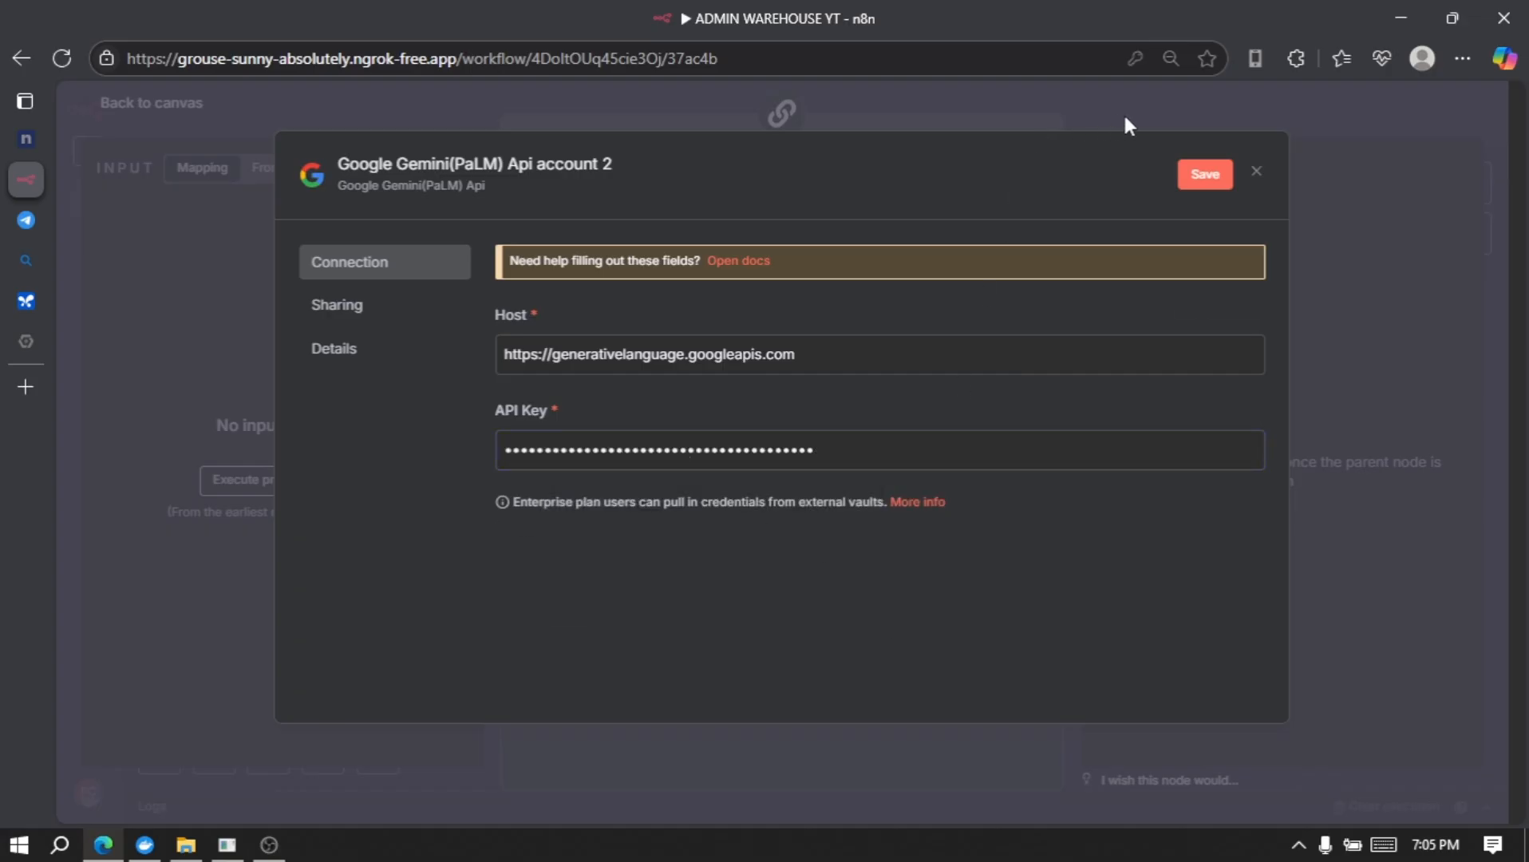
{"action": "left_click", "coordinate": [1204, 175]}
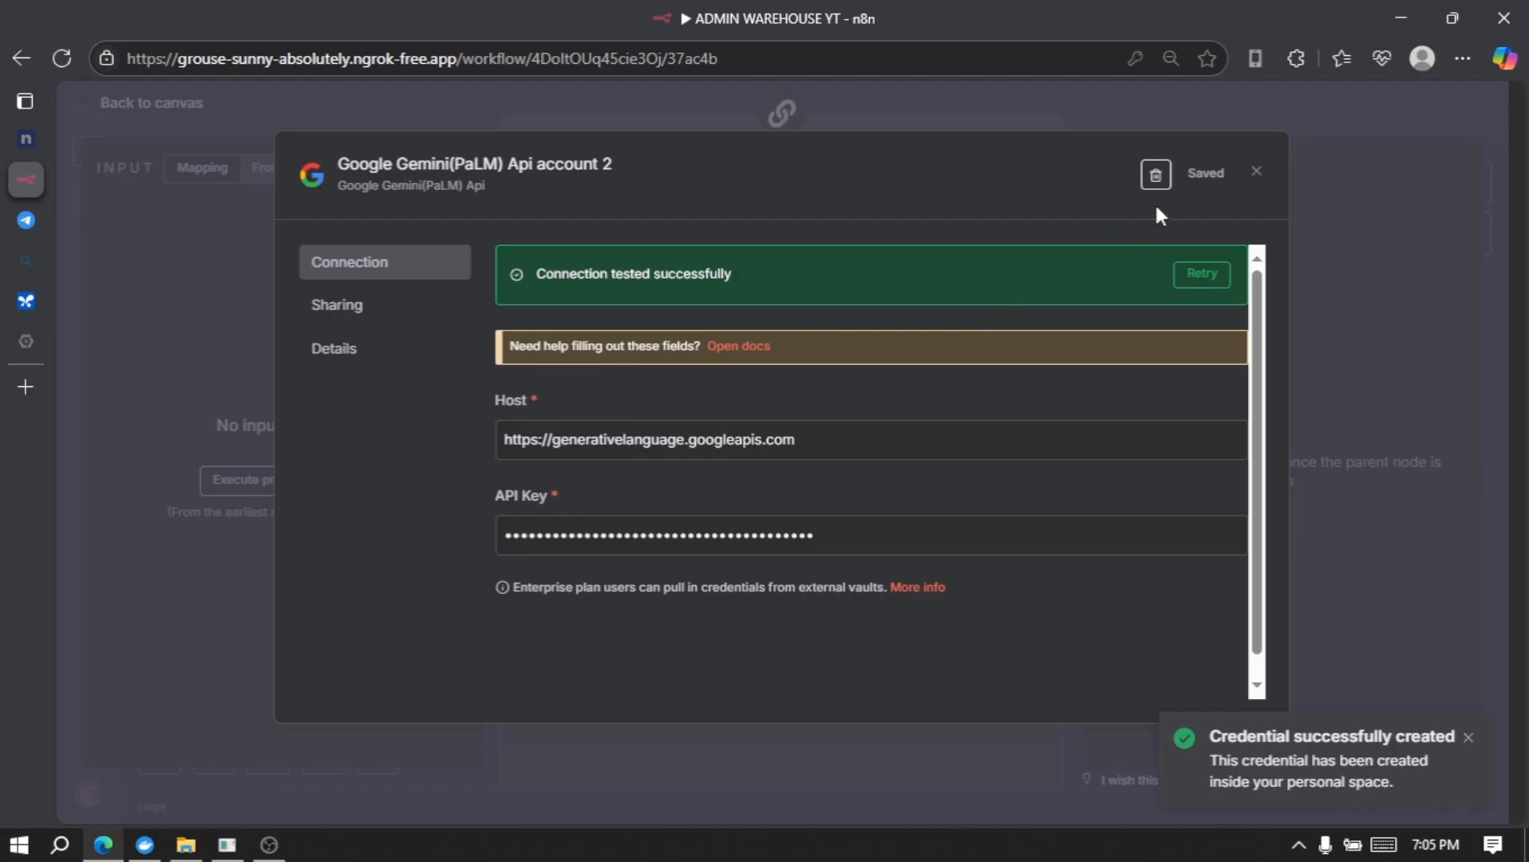
{"action": "left_click", "coordinate": [1258, 173]}
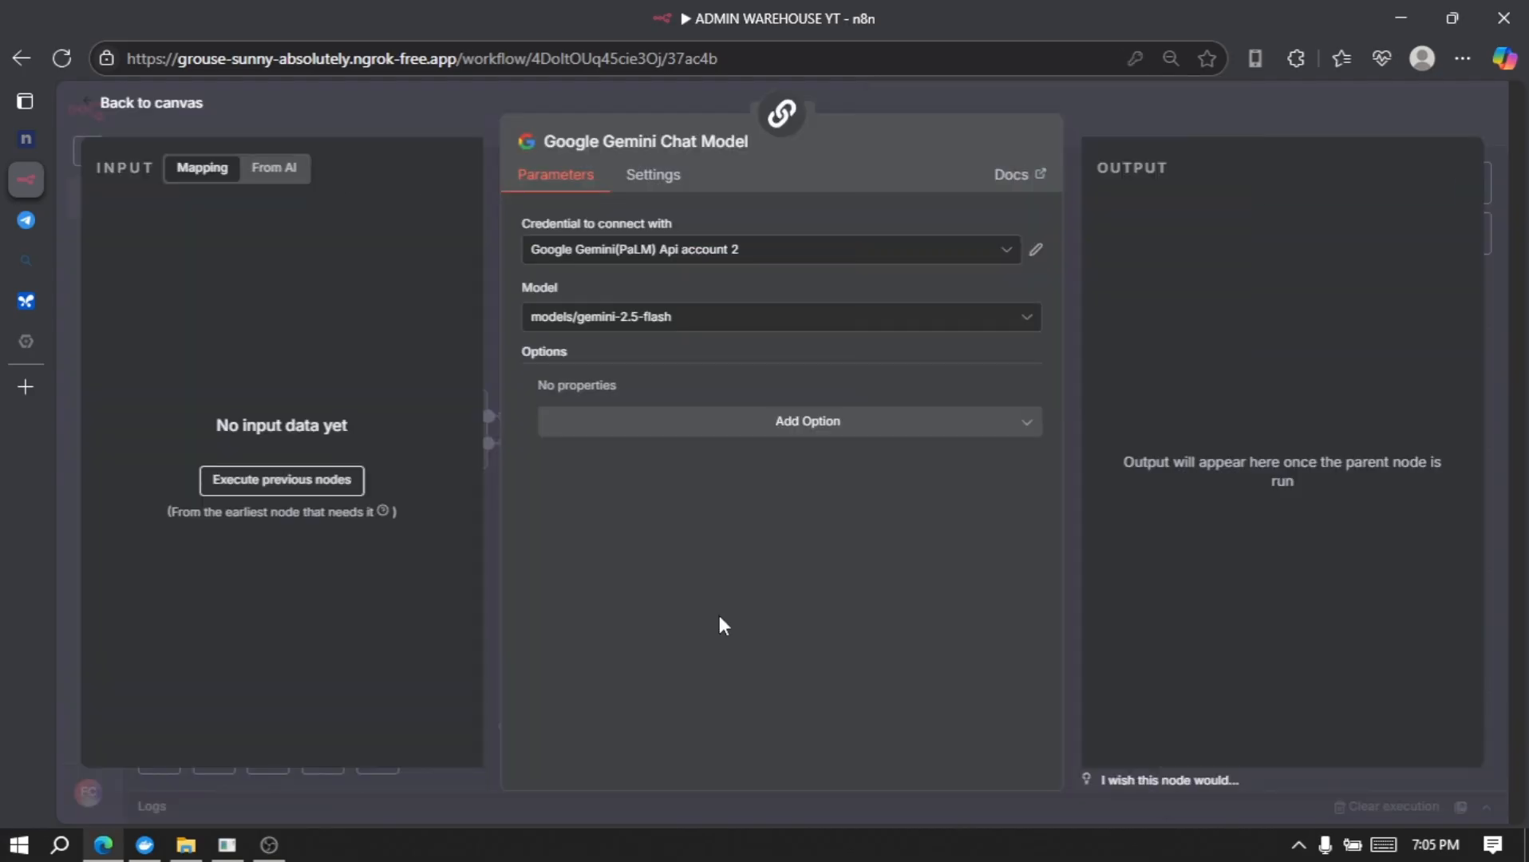
- Set the Google Gemini Chat Model's model to models/gemini-2.0-flash
{"action": "left_click", "coordinate": [693, 332]}
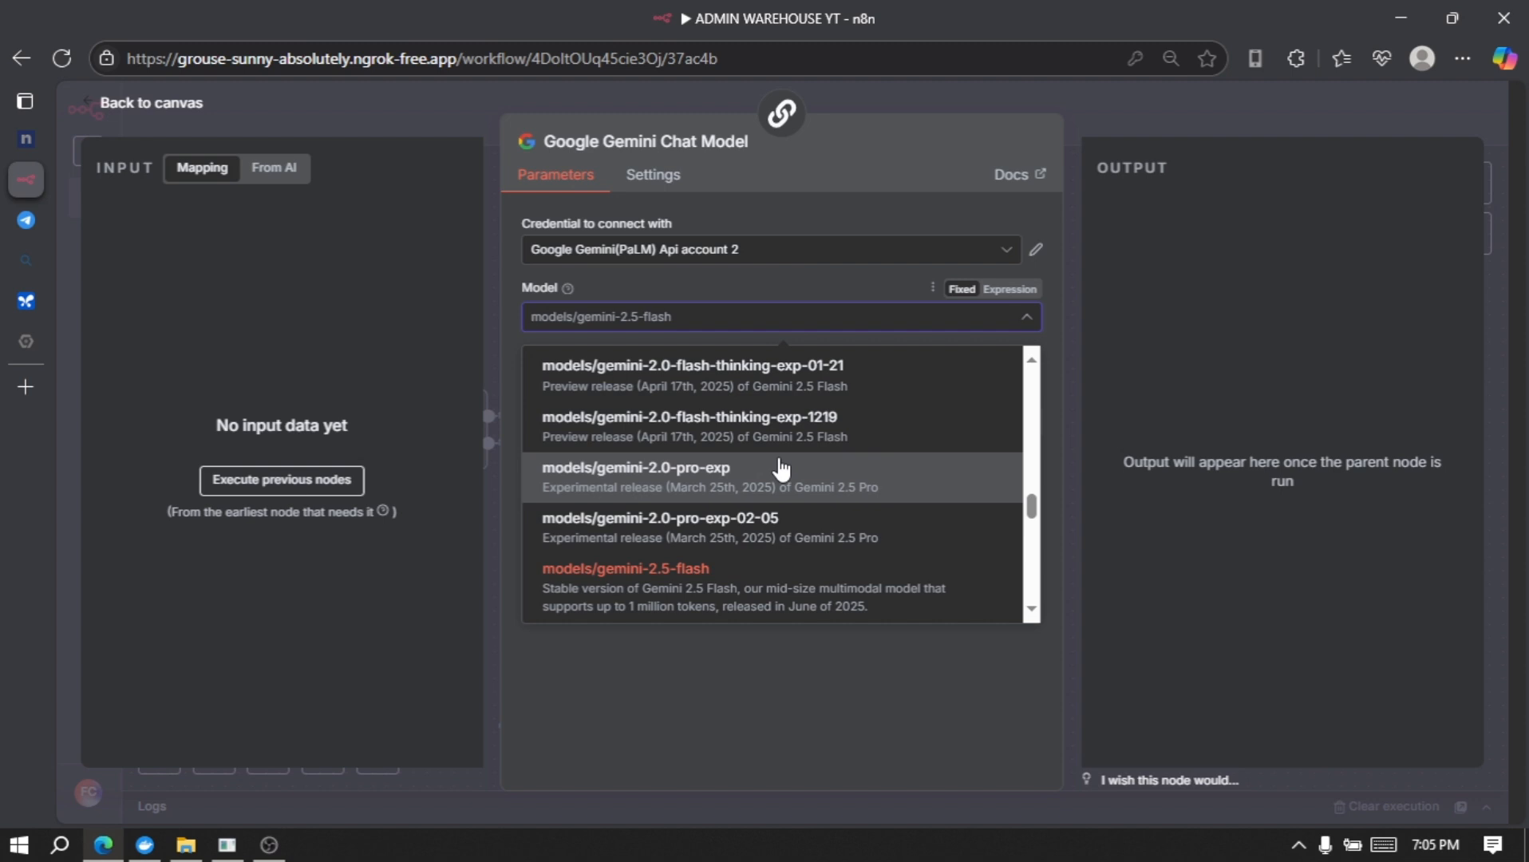
{"action": "scroll", "coordinate": [781, 470], "scroll_direction": "up", "scroll_amount": 5}
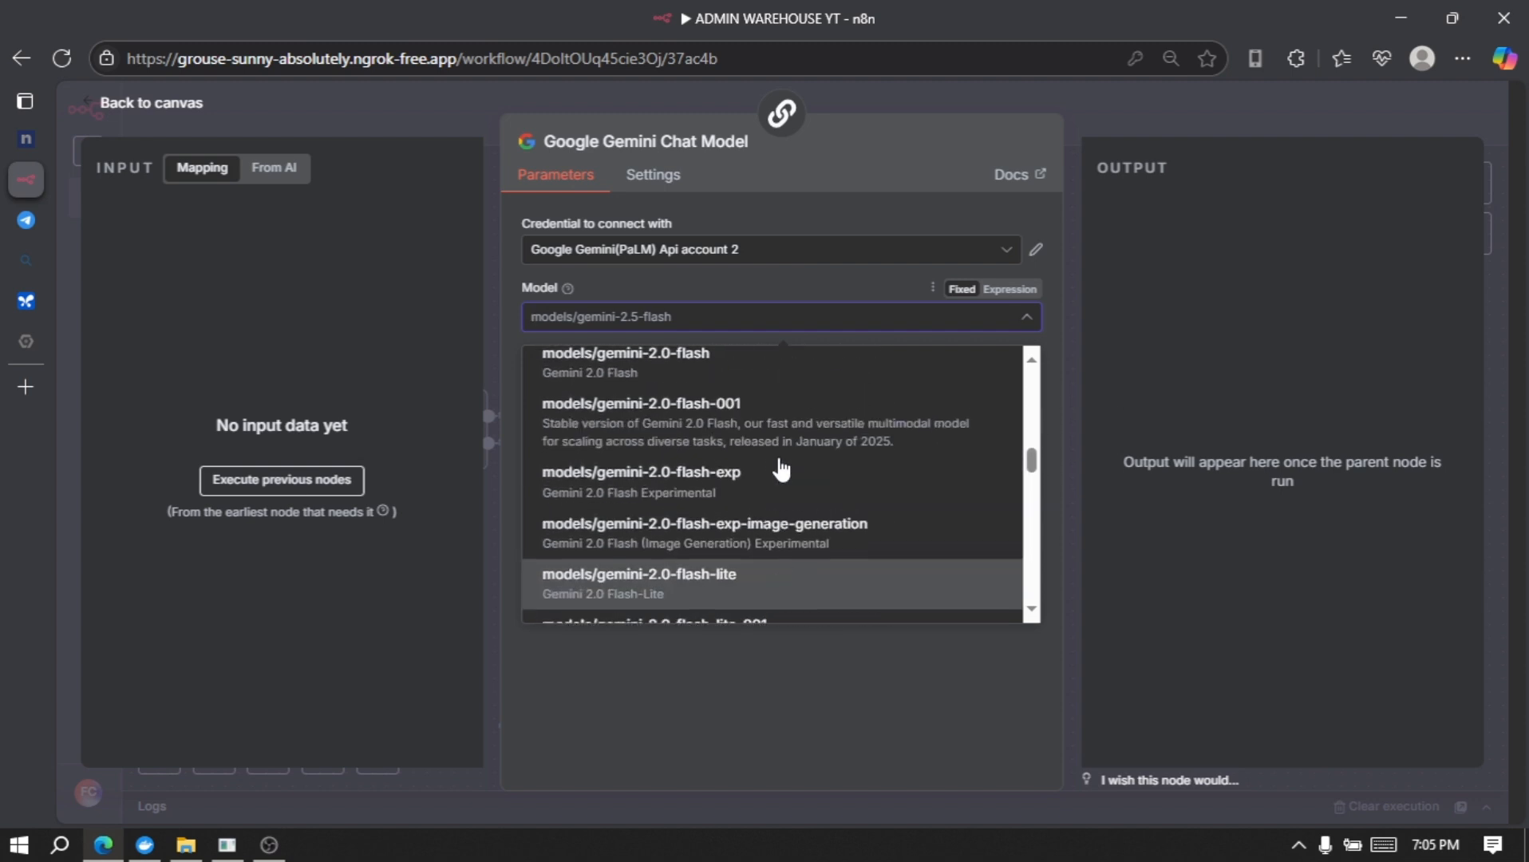
{"action": "scroll", "coordinate": [780, 469], "scroll_direction": "up", "scroll_amount": 1}
{"action": "left_click", "coordinate": [734, 461]}
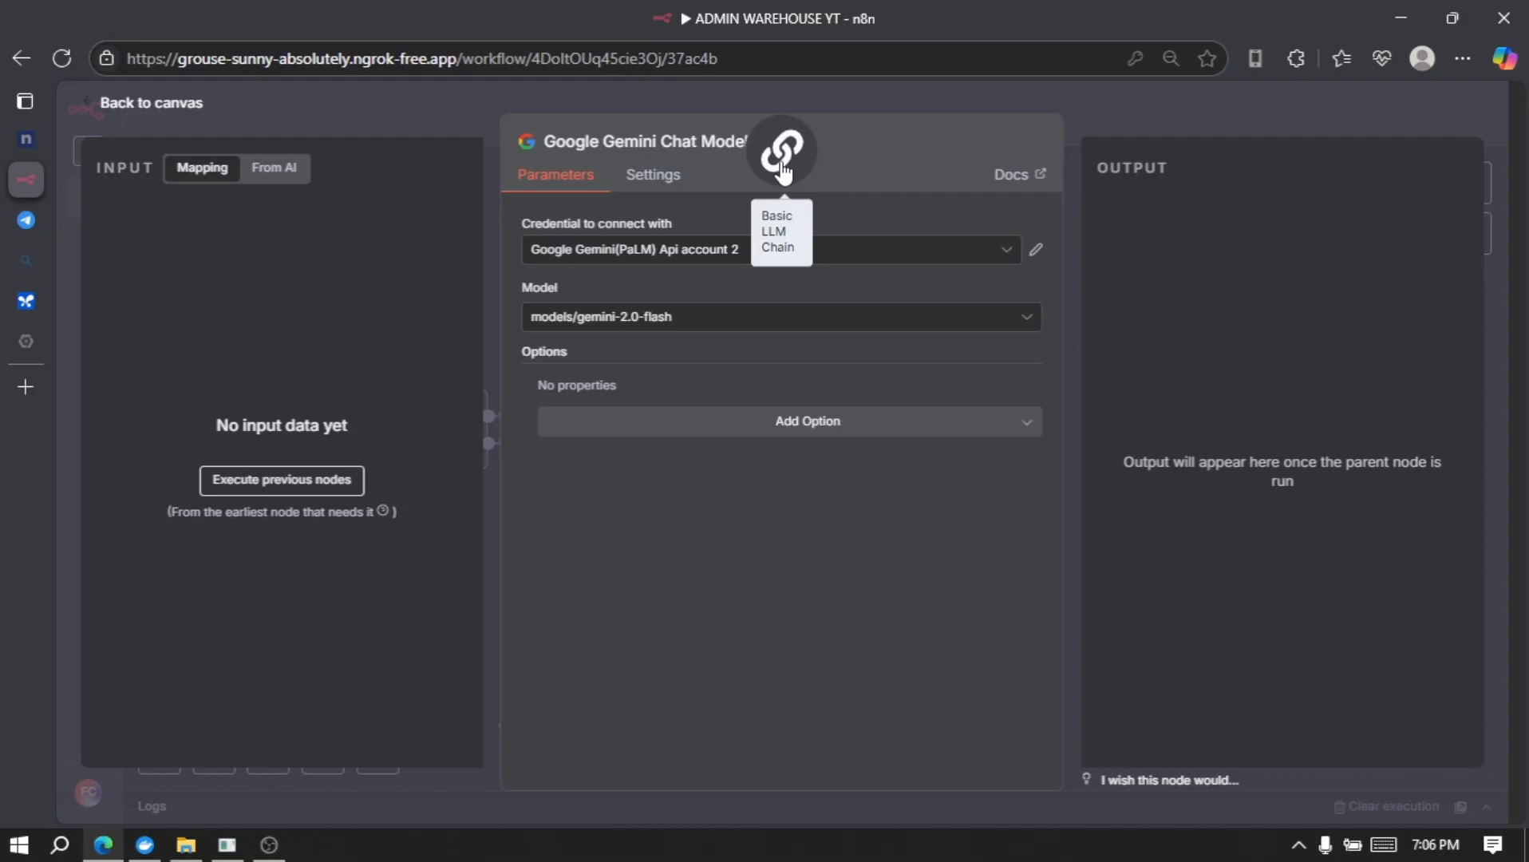
- Open the parent Basic LLM Chain node and set its user message prompt source to Define below
{"action": "left_click", "coordinate": [782, 164]}
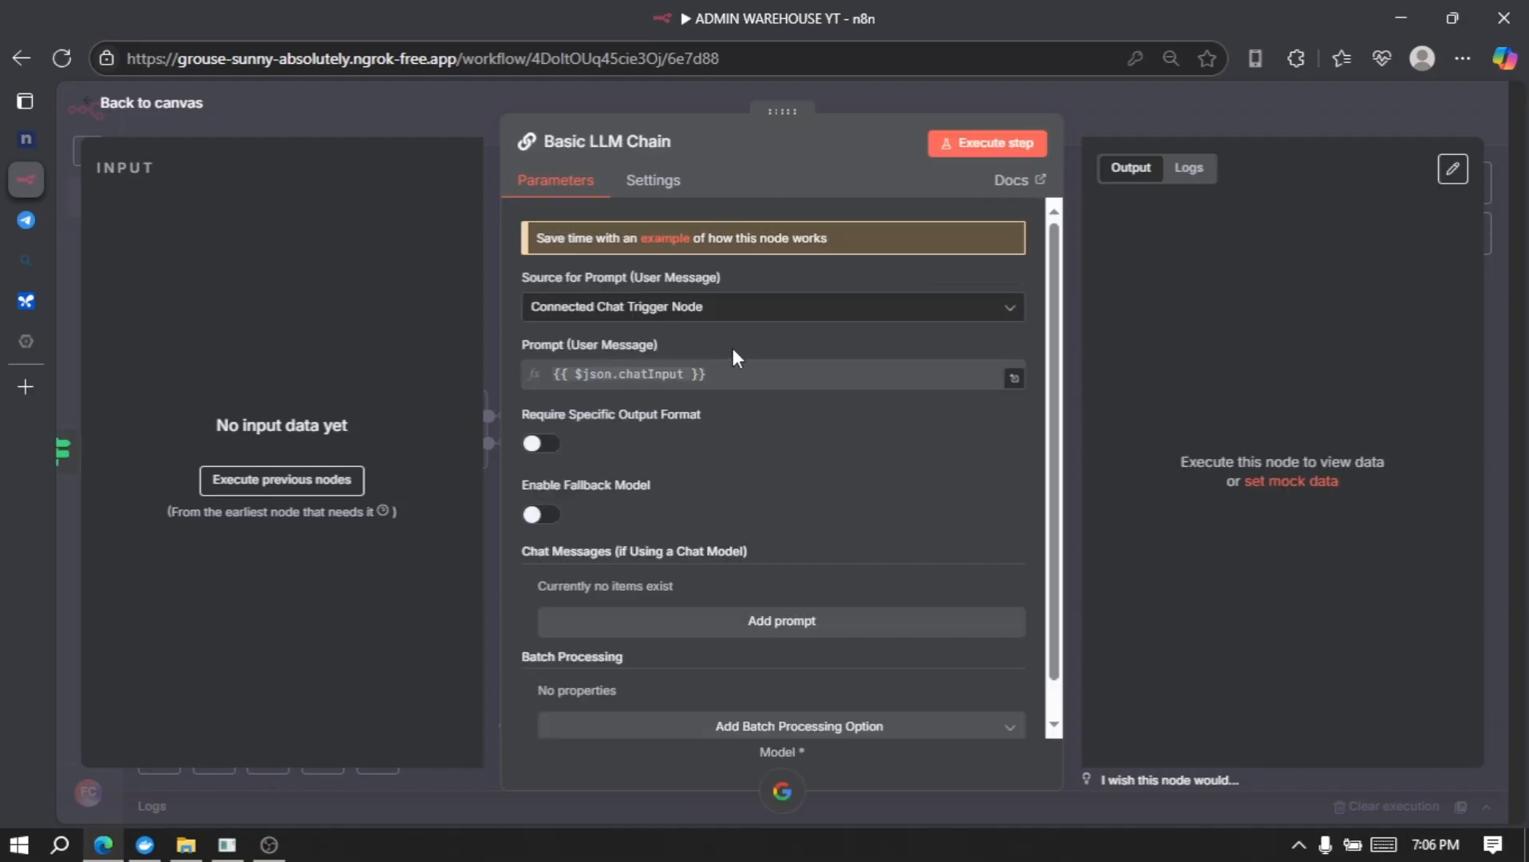
{"action": "left_click", "coordinate": [676, 310]}
{"action": "left_click", "coordinate": [652, 446]}
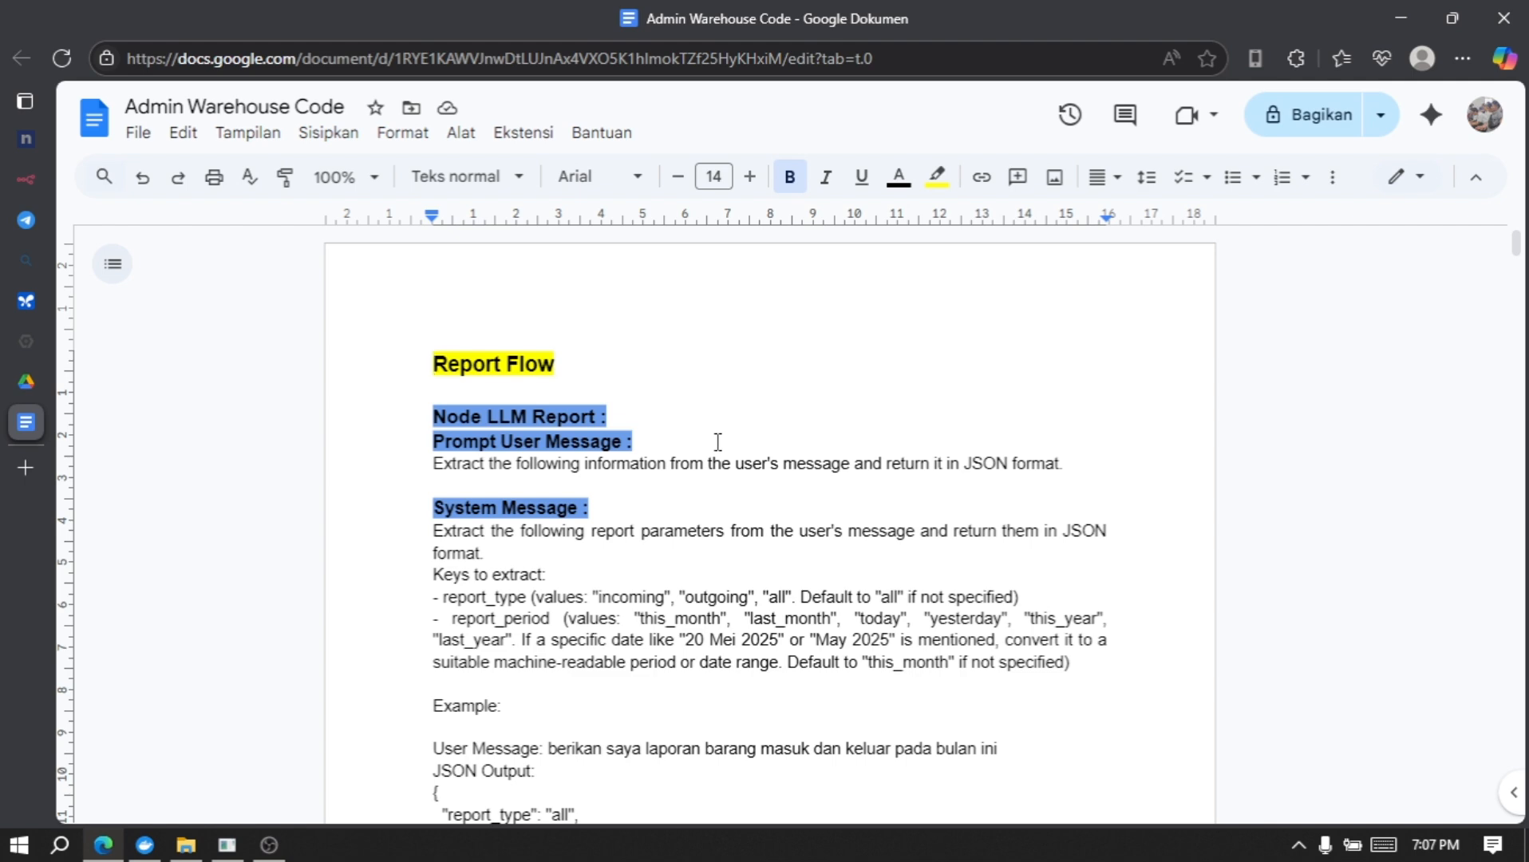
- Find LLM Append Data under Append Data Flow in the Admin Warehouse Code document and copy its Prompt User text
{"action": "left_click", "coordinate": [967, 475]}
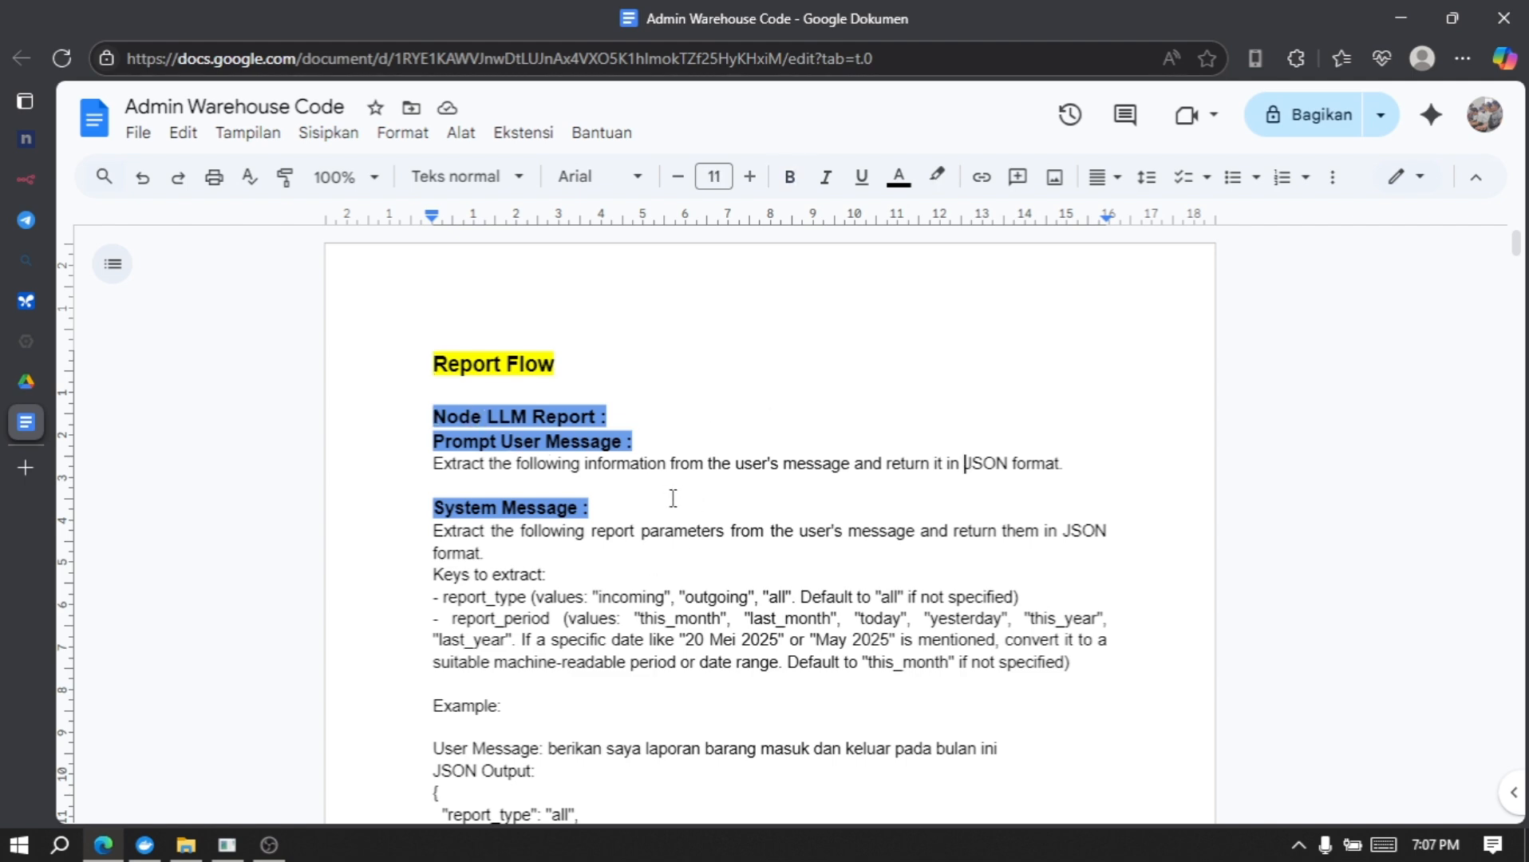
{"action": "scroll", "coordinate": [672, 498], "scroll_direction": "down", "scroll_amount": 3}
{"action": "scroll", "coordinate": [672, 498], "scroll_direction": "up", "scroll_amount": 3}
{"action": "scroll", "coordinate": [685, 481], "scroll_direction": "down", "scroll_amount": 7}
{"action": "scroll", "coordinate": [685, 481], "scroll_direction": "down", "scroll_amount": 15}
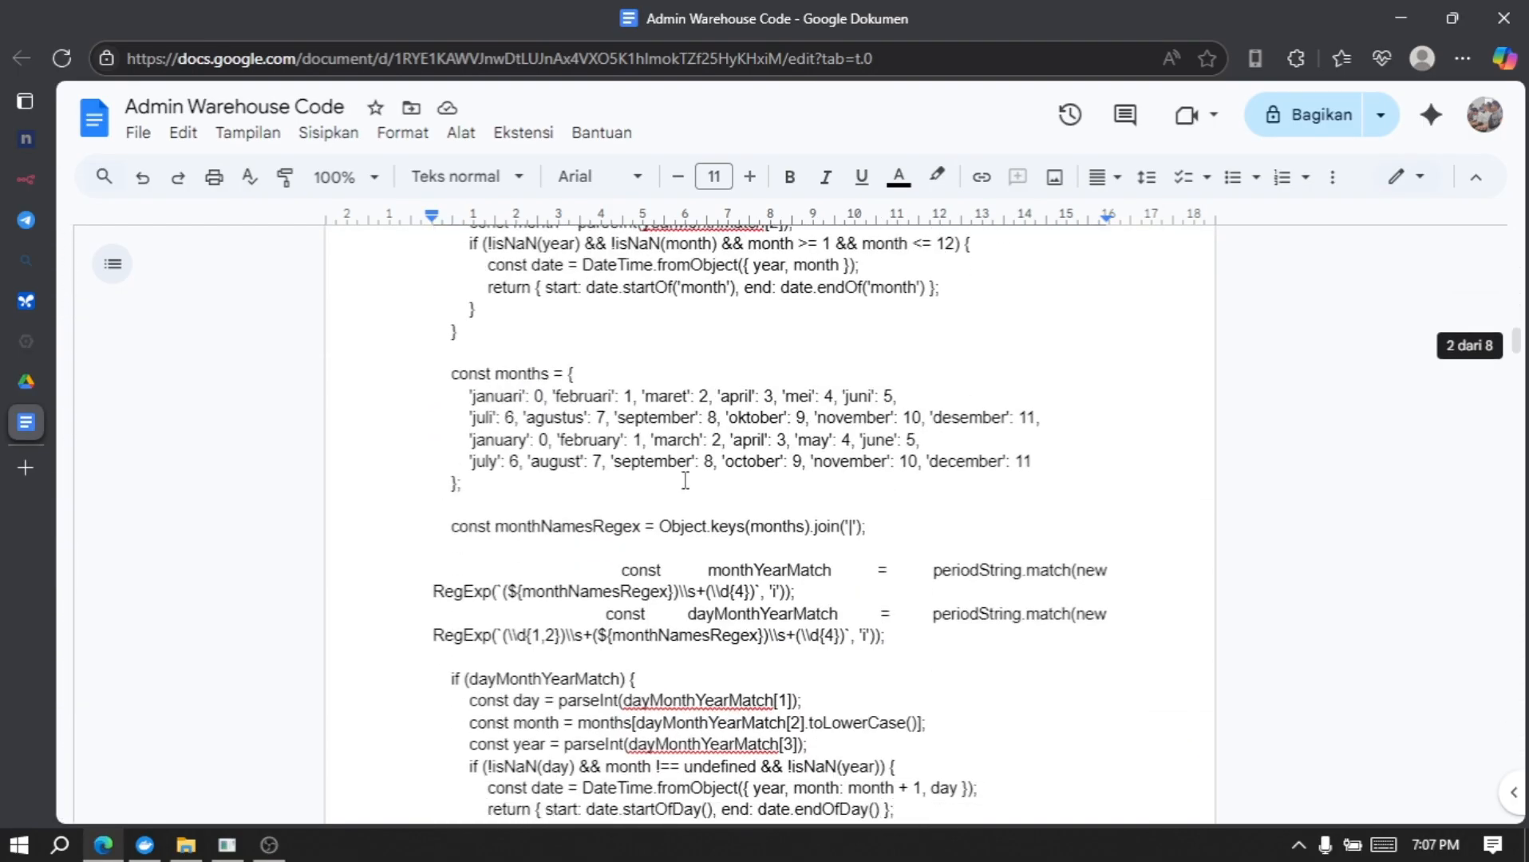
{"action": "scroll", "coordinate": [684, 479], "scroll_direction": "down", "scroll_amount": 15}
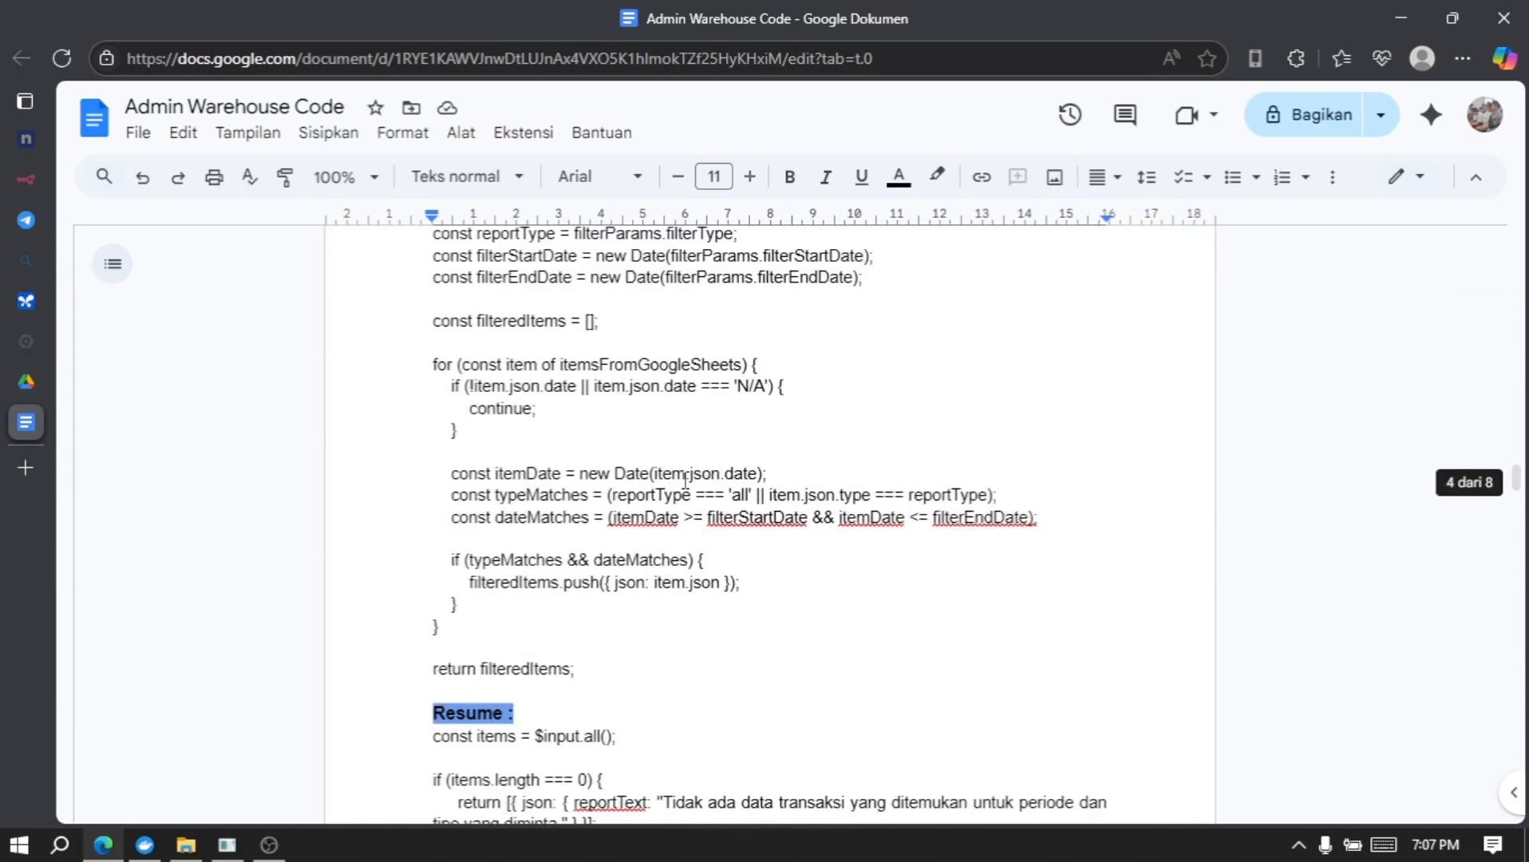
{"action": "scroll", "coordinate": [684, 480], "scroll_direction": "down", "scroll_amount": 15}
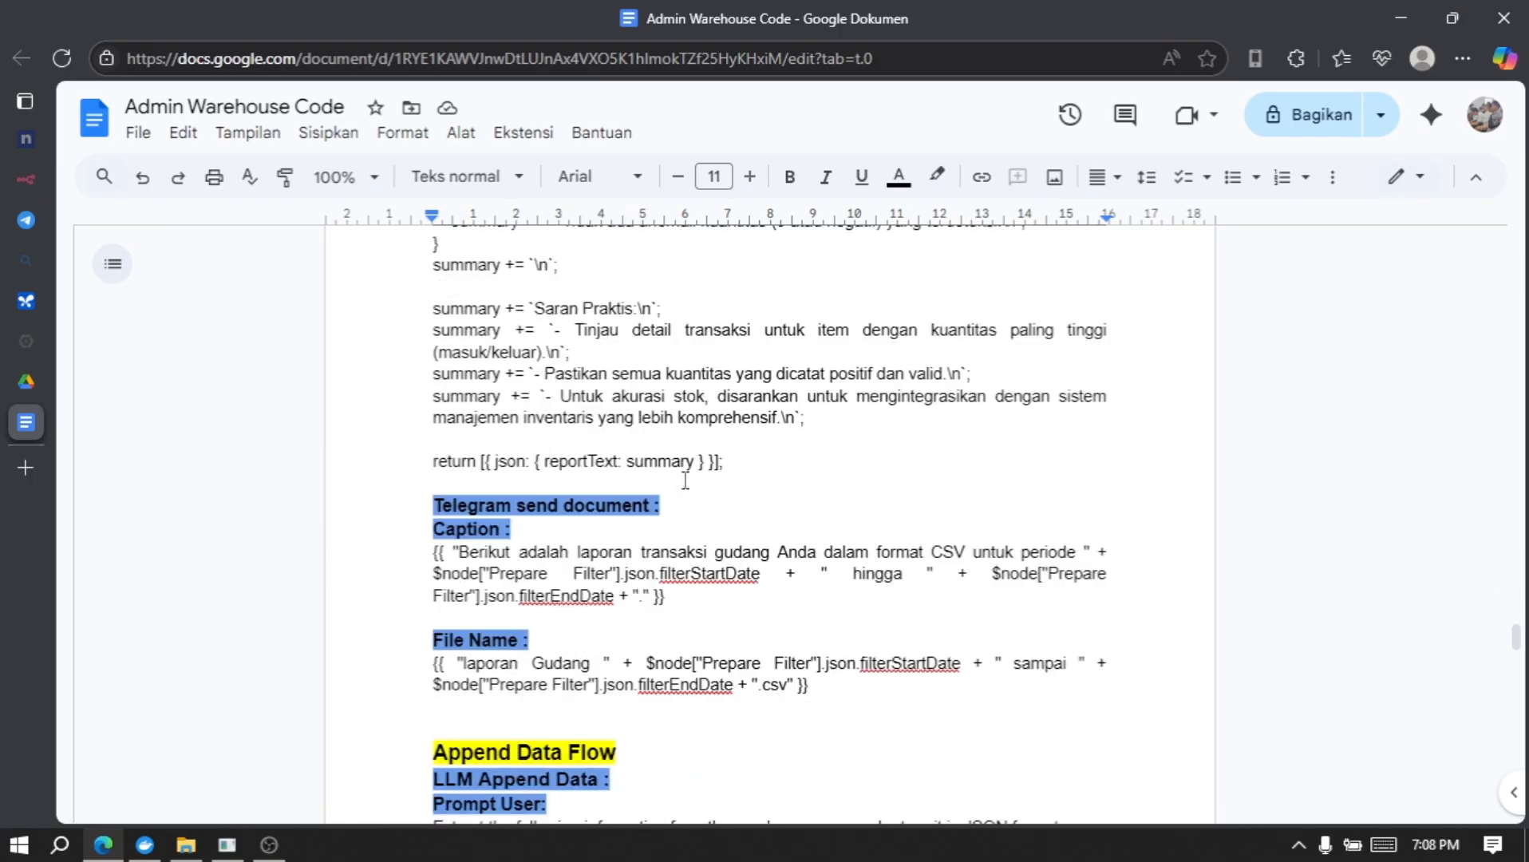
{"action": "scroll", "coordinate": [685, 479], "scroll_direction": "down", "scroll_amount": 2}
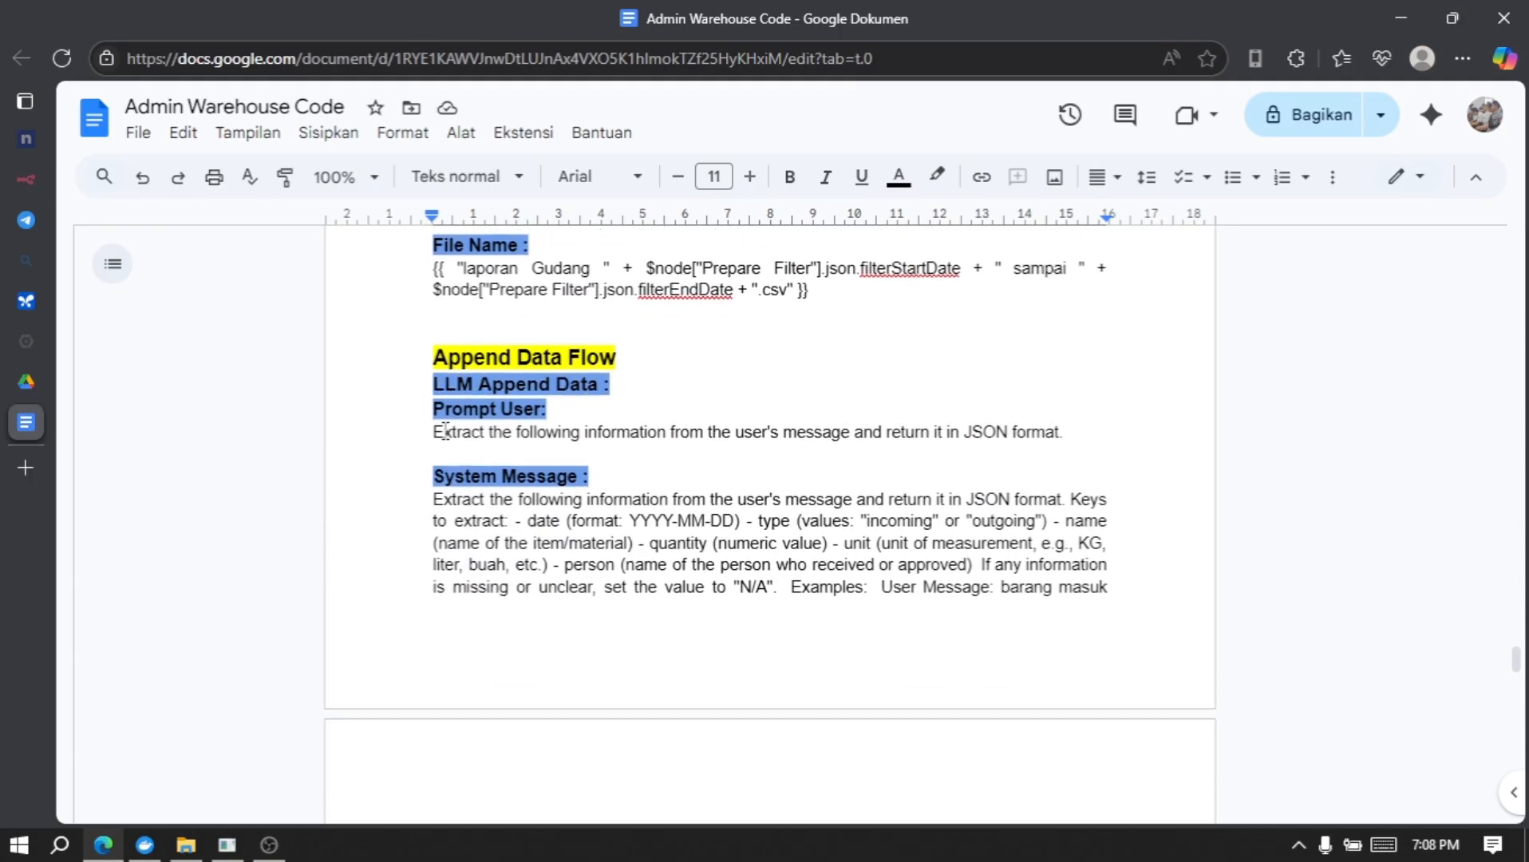
{"action": "left_click_drag", "start_coordinate": [433, 432], "coordinate": [1077, 433]}
{"action": "key", "text": "ctrl+c"}
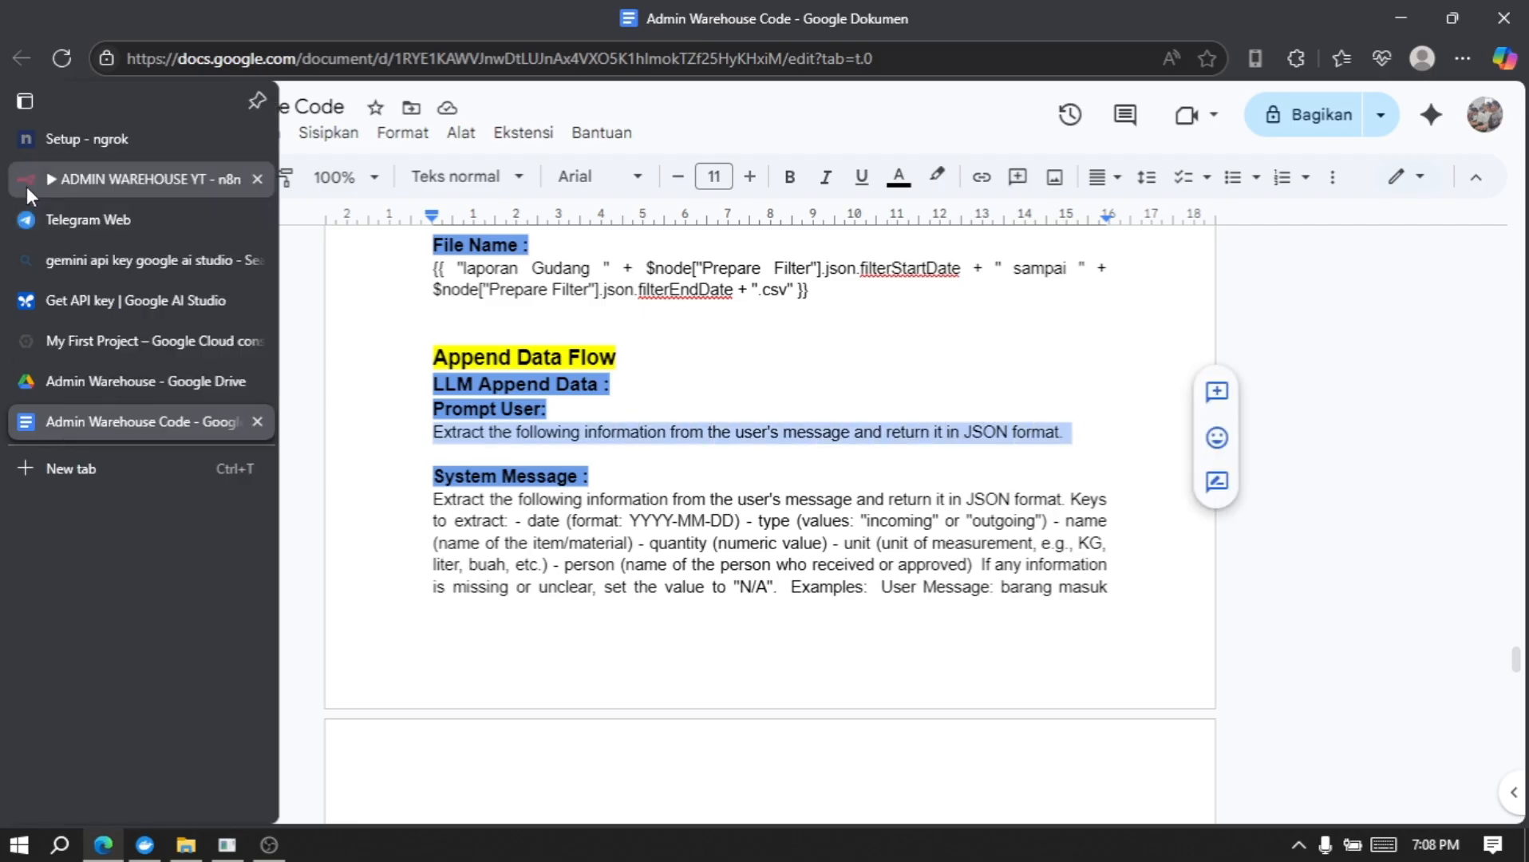
- Return to the n8n workflow and paste the copied extraction prompt as the Basic LLM Chain's user message
{"action": "left_click", "coordinate": [27, 187]}
{"action": "left_click", "coordinate": [695, 371]}
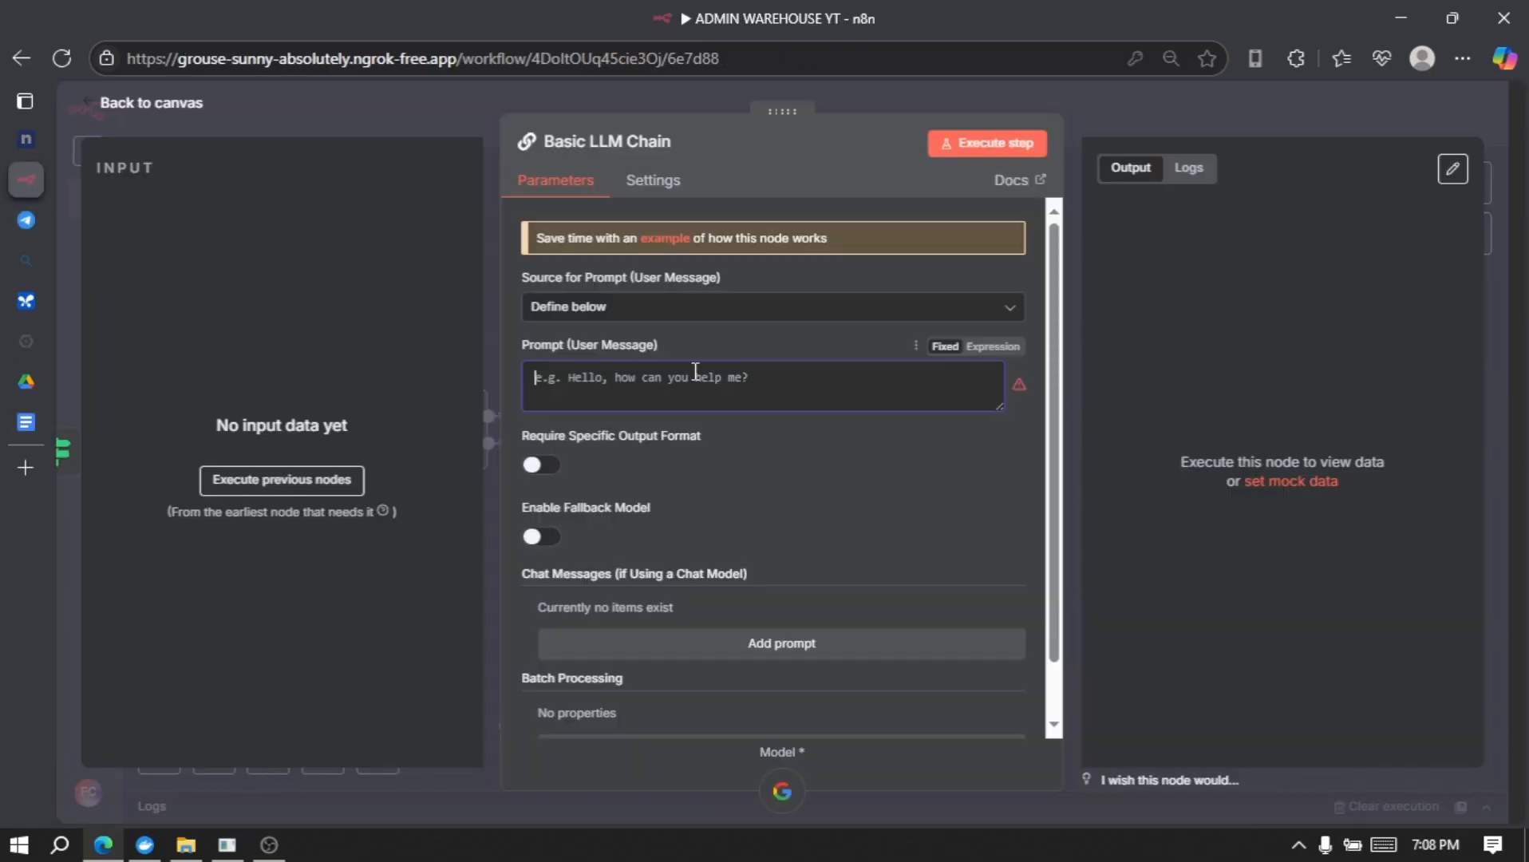
{"action": "key", "text": "ctrl+v"}
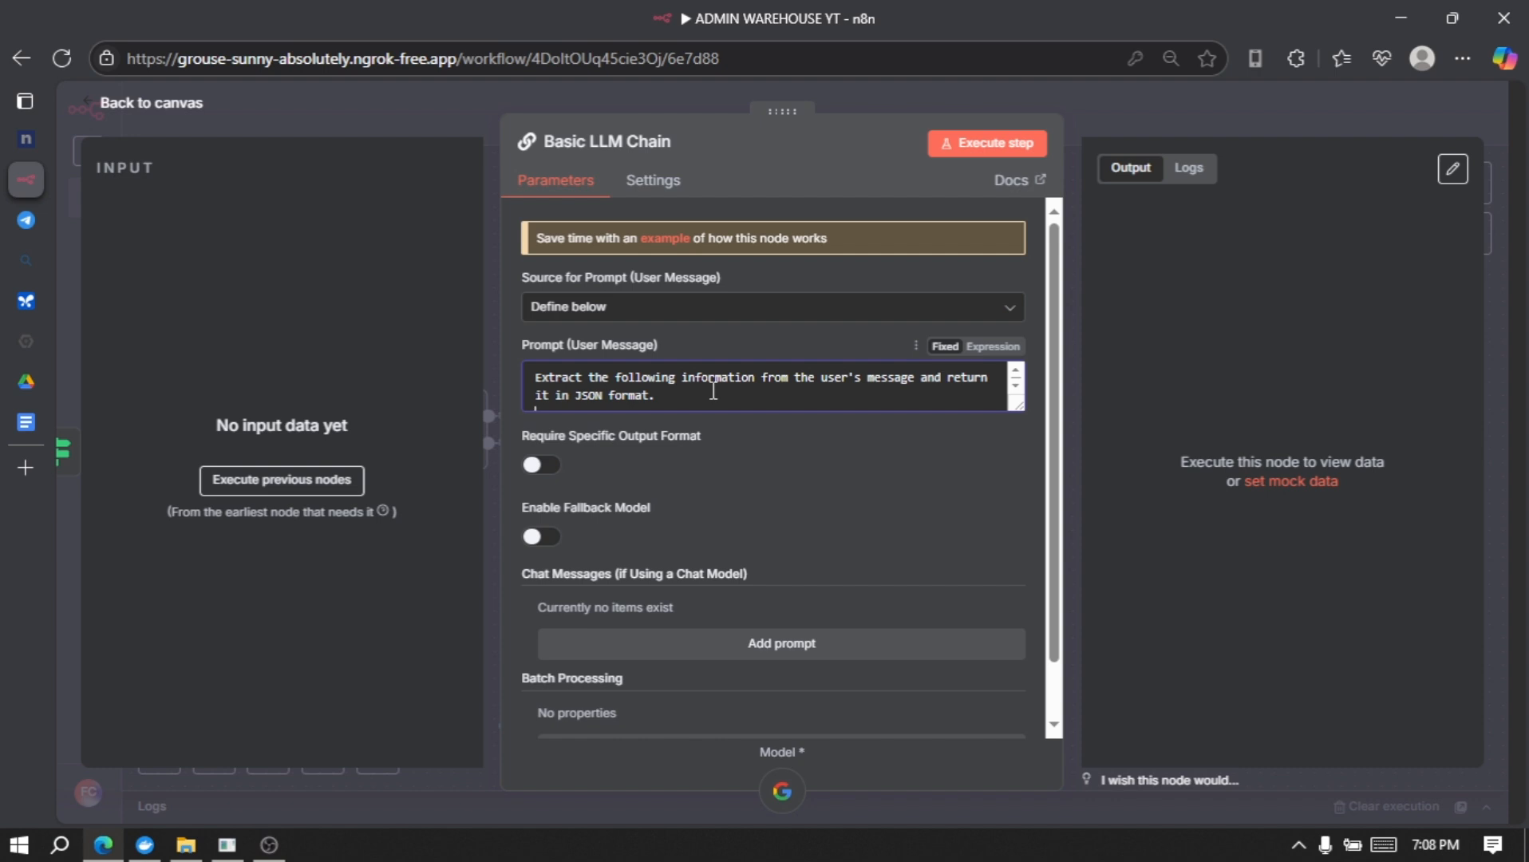
- Rename the Basic LLM Chain node to LLM Append Data
{"action": "left_click", "coordinate": [625, 147]}
{"action": "type", "text": "LLM"}
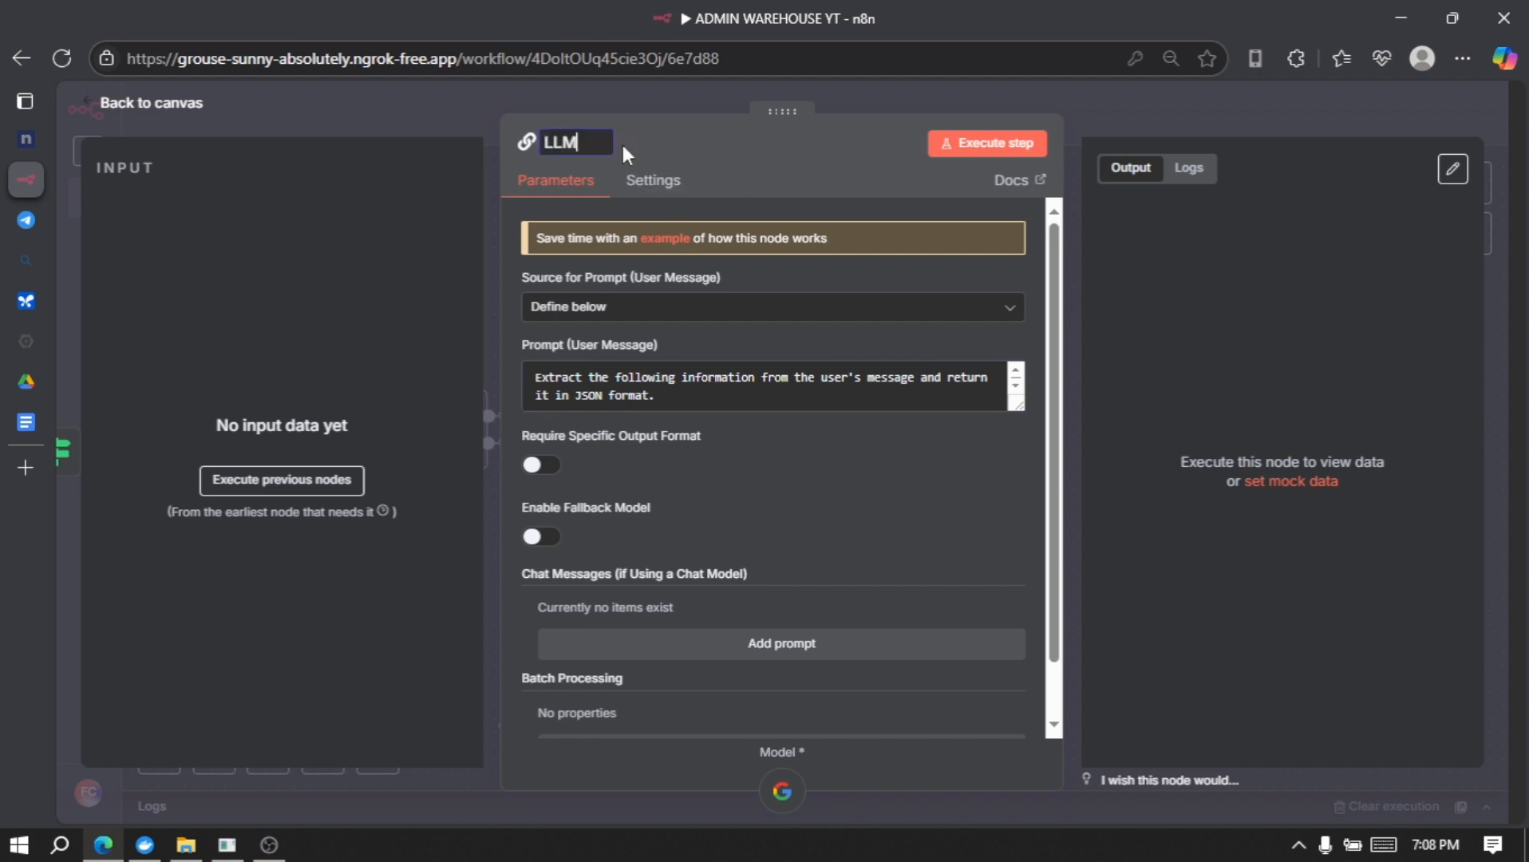
{"action": "type", "text": " Append Data"}
{"action": "key", "text": "Return"}
- Add a chat message prompt of type System to the LLM Append Data node
{"action": "scroll", "coordinate": [819, 675], "scroll_direction": "down", "scroll_amount": 1}
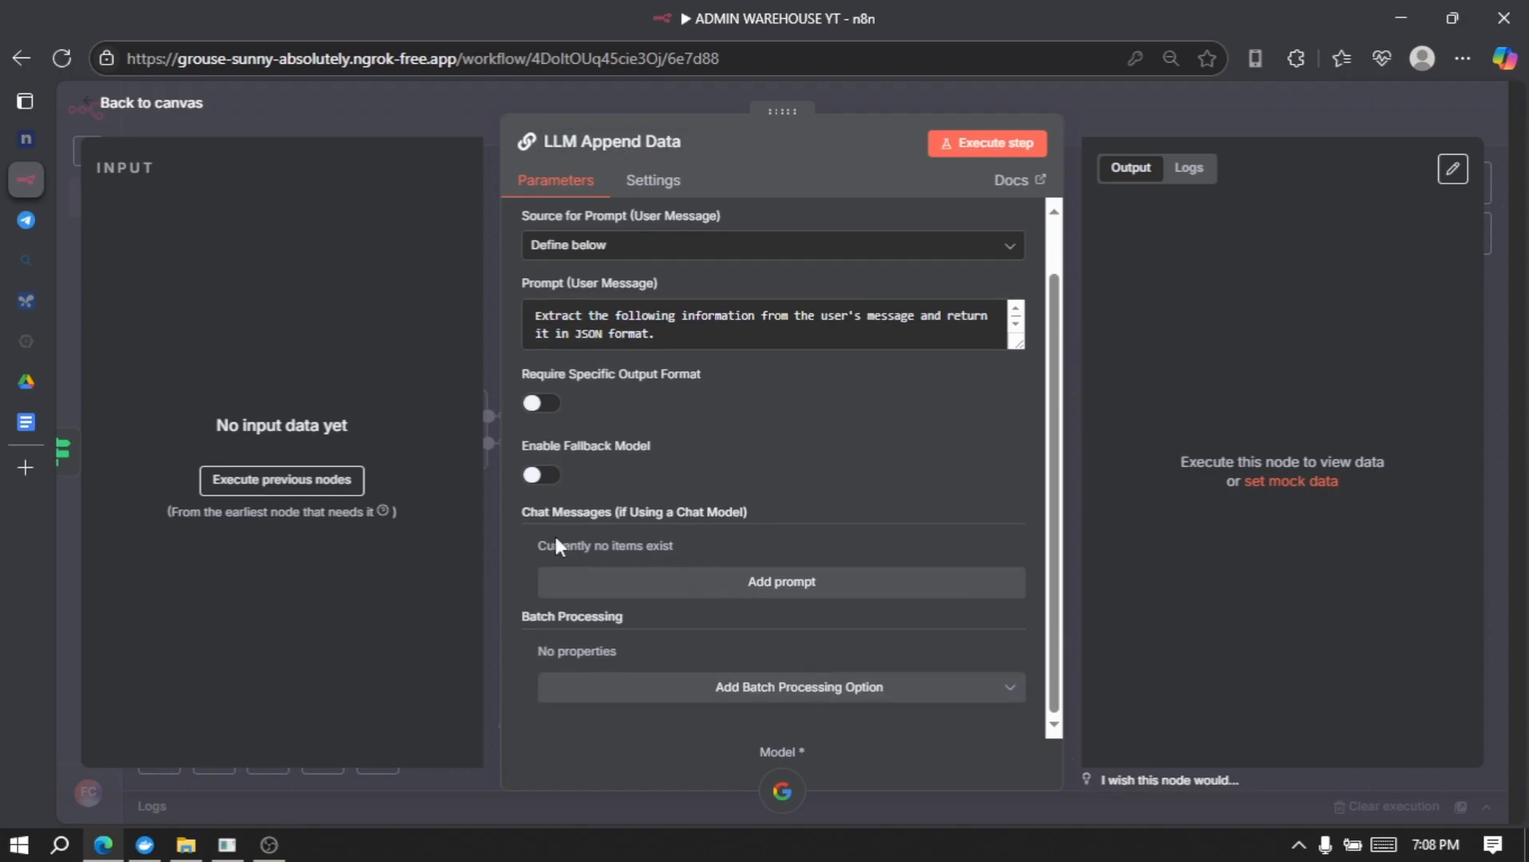
{"action": "left_click", "coordinate": [806, 600]}
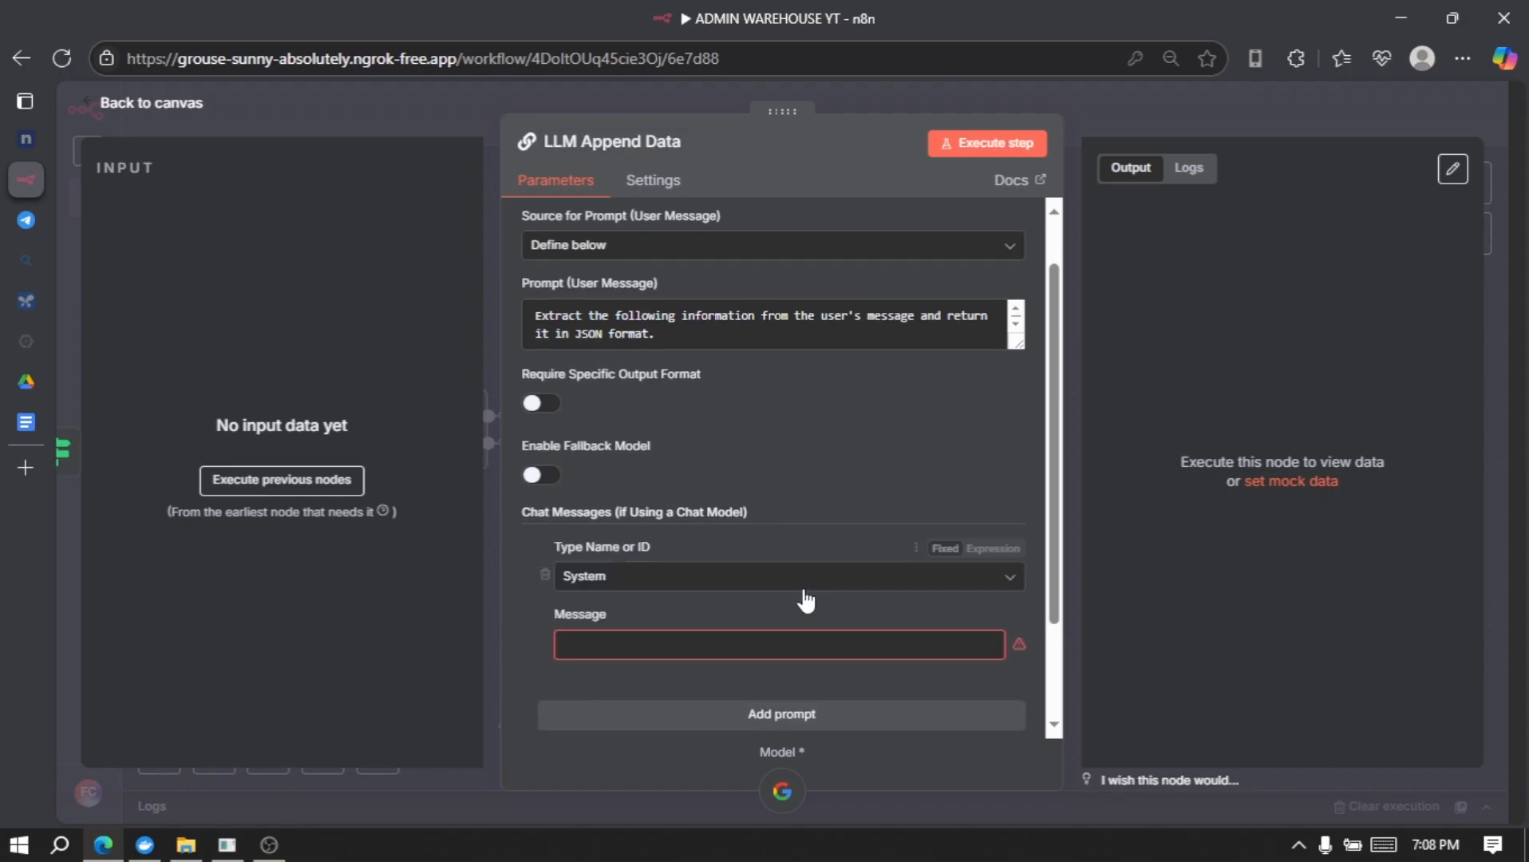
{"action": "scroll", "coordinate": [720, 576], "scroll_direction": "down", "scroll_amount": 1}
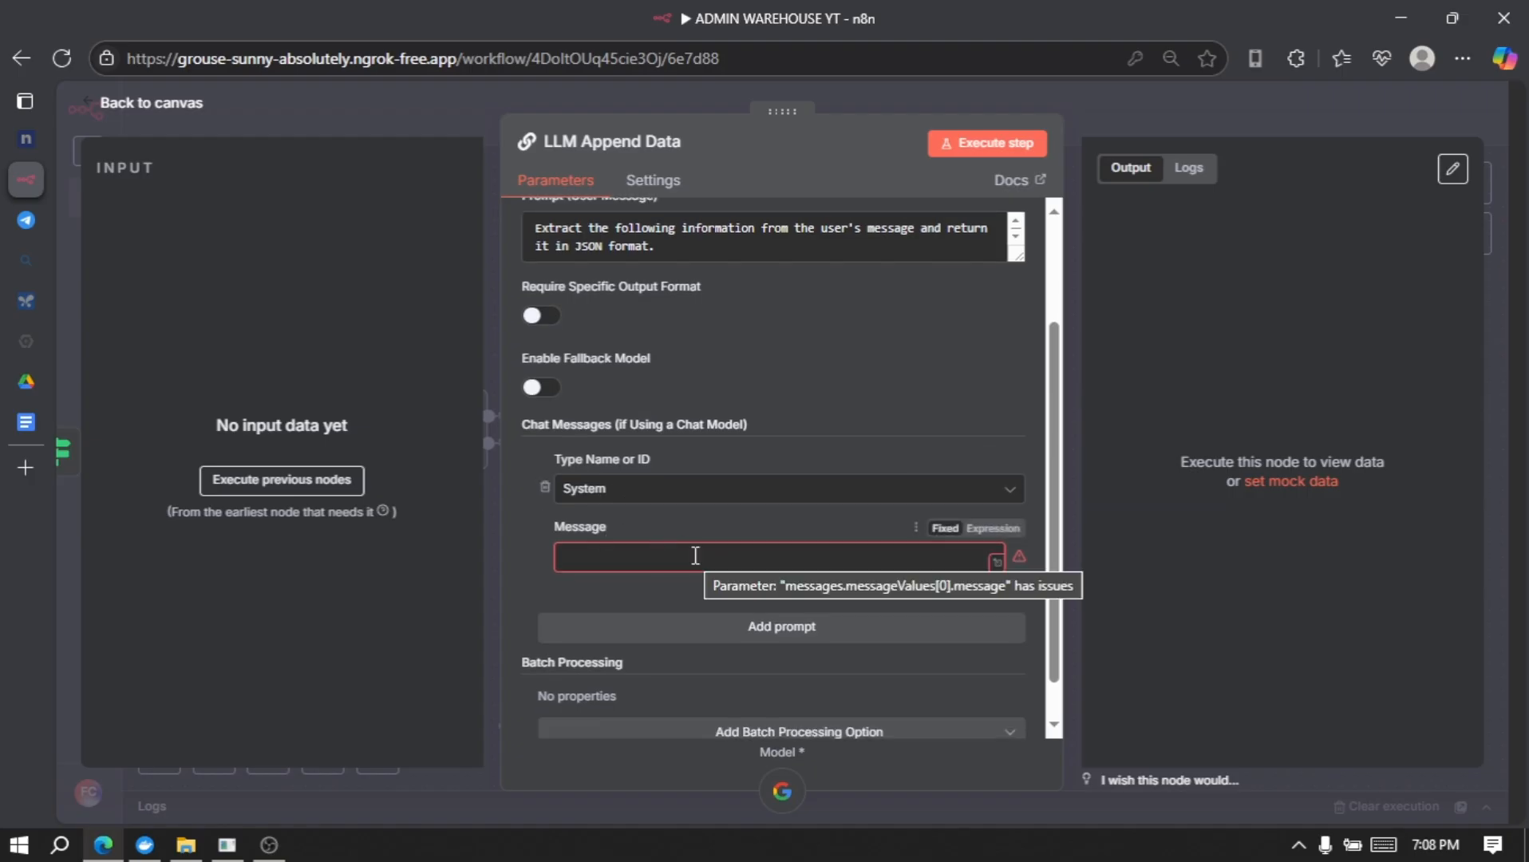
- Copy the complete LLM Append Data system message from the Admin Warehouse Code document and paste it into the node's System message
{"action": "mouse_move", "coordinate": [26, 421]}
{"action": "left_click", "coordinate": [127, 421]}
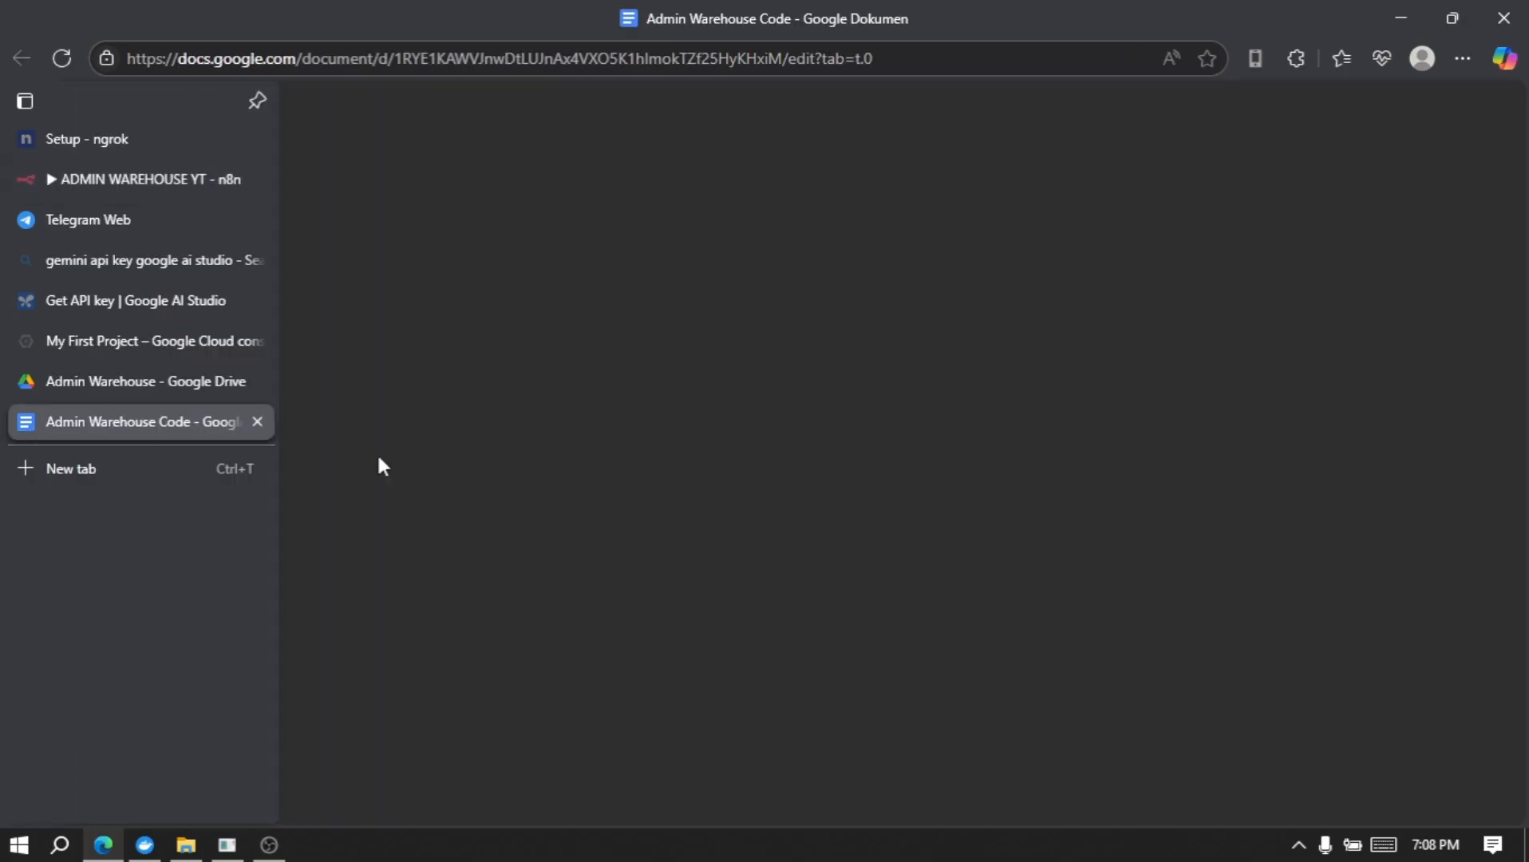
{"action": "scroll", "coordinate": [505, 545], "scroll_direction": "down", "scroll_amount": 1}
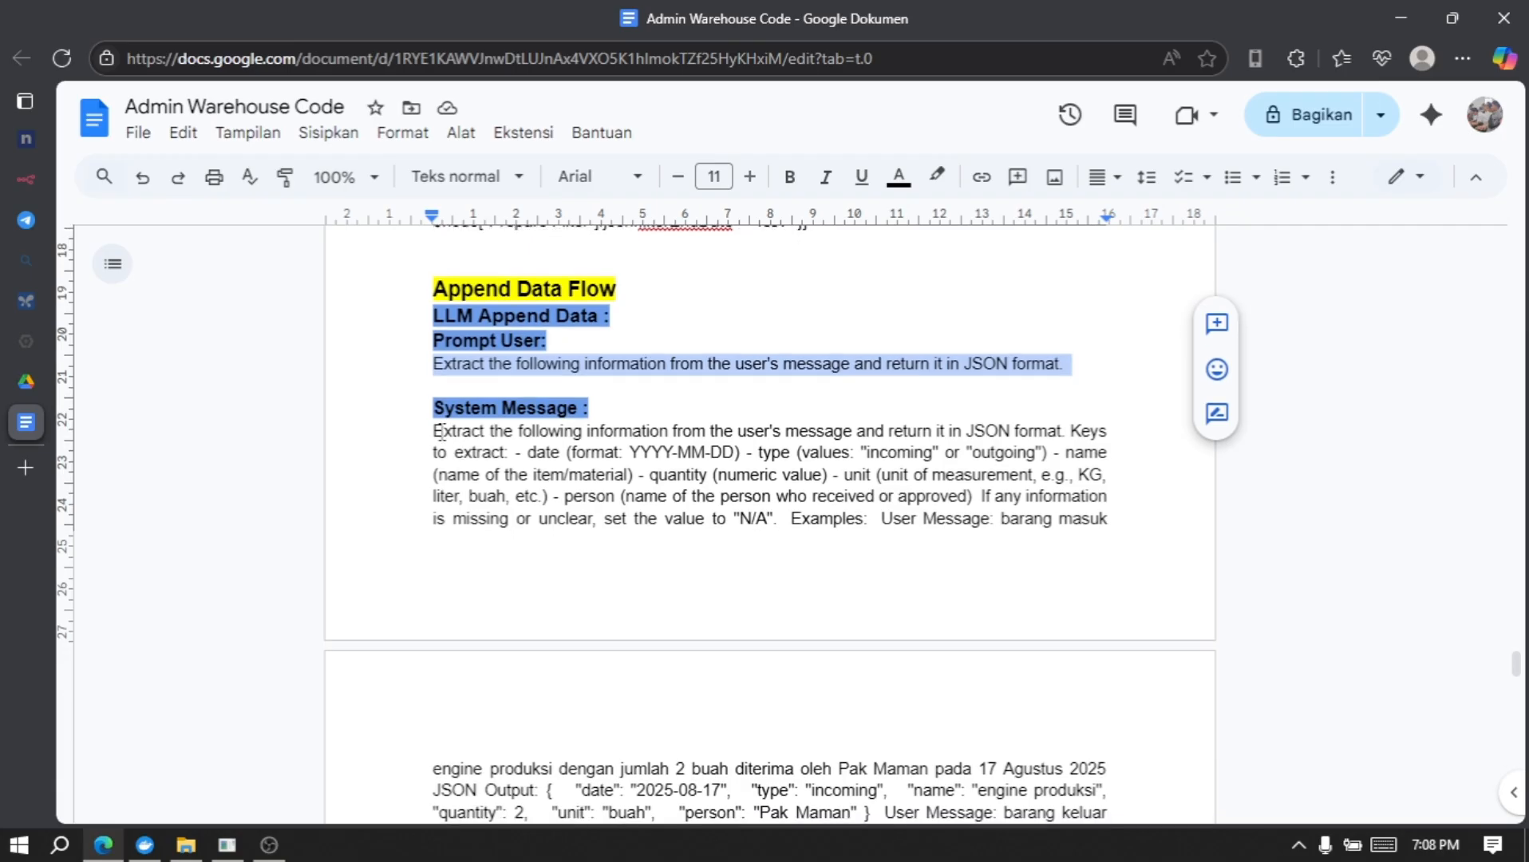
{"action": "left_click", "coordinate": [434, 430]}
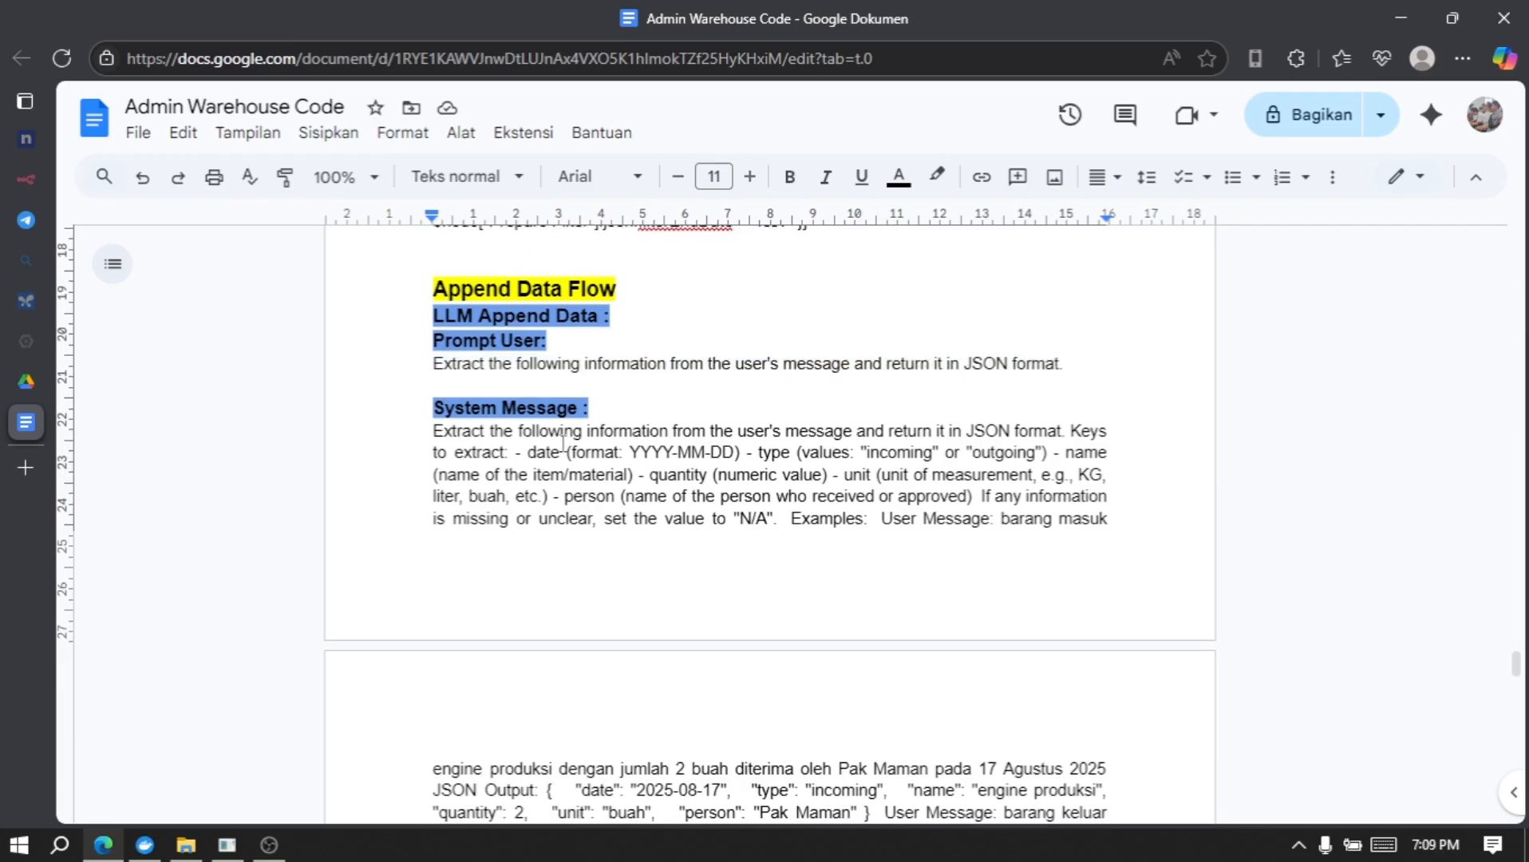
{"action": "scroll", "coordinate": [562, 441], "scroll_direction": "down", "scroll_amount": 5}
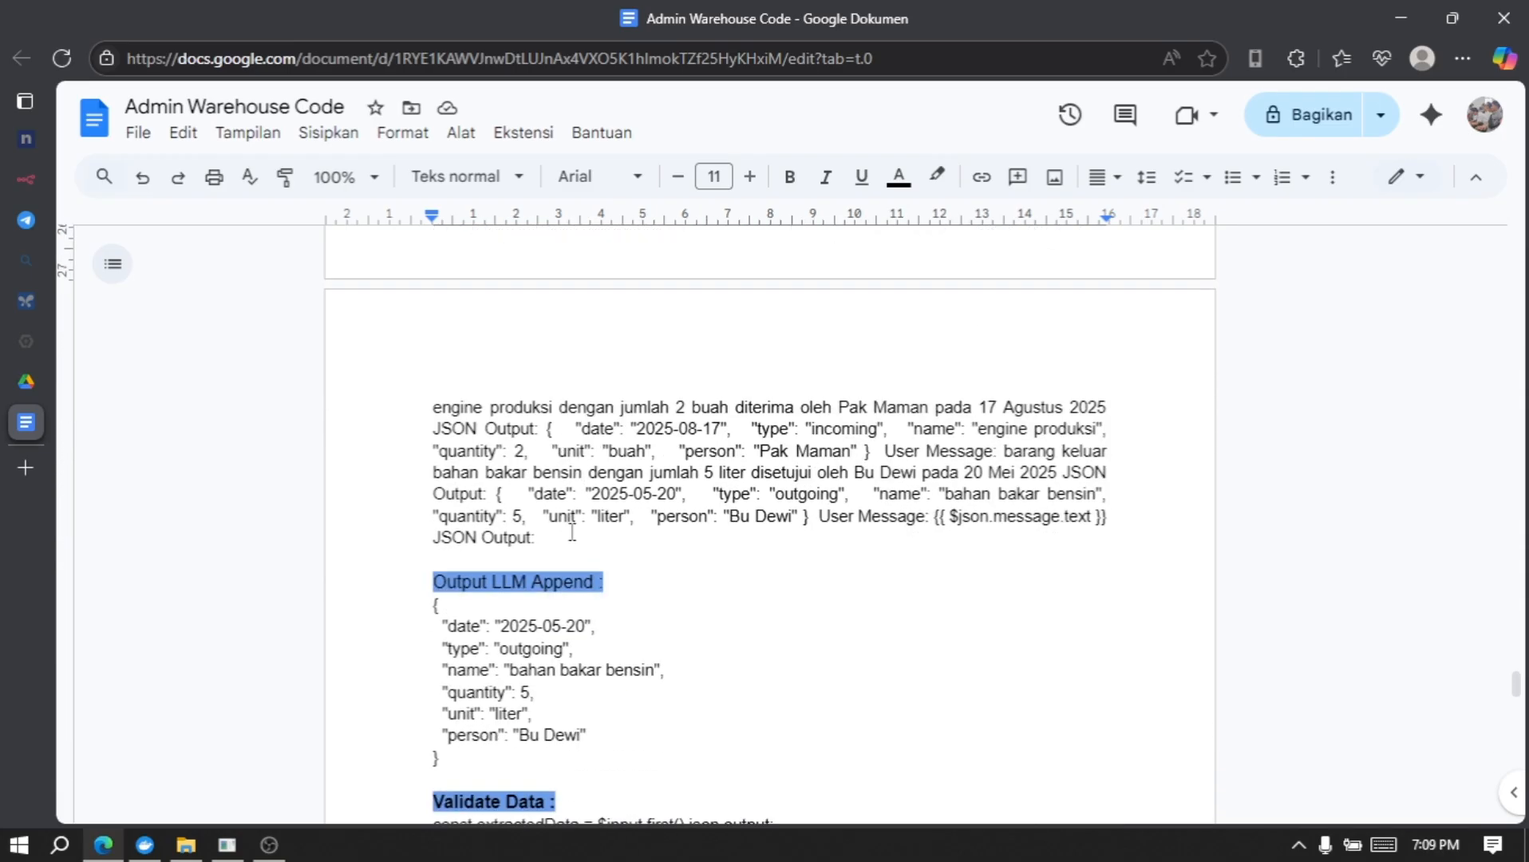
{"action": "triple_click", "coordinate": [571, 533]}
{"action": "key", "text": "ctrl+c"}
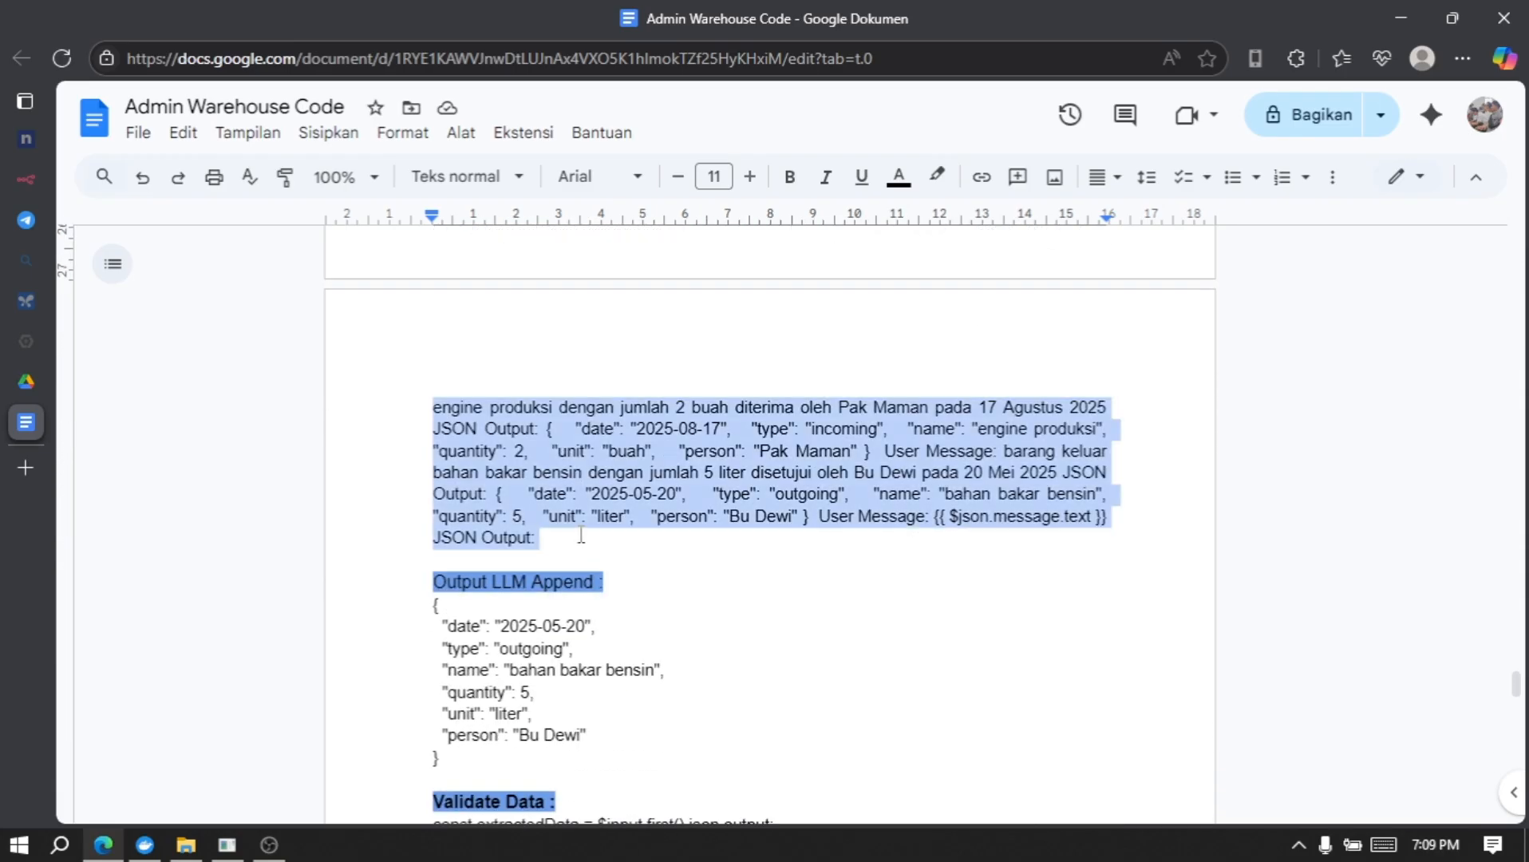
{"action": "left_click", "coordinate": [54, 183]}
{"action": "key", "text": "ctrl+v"}
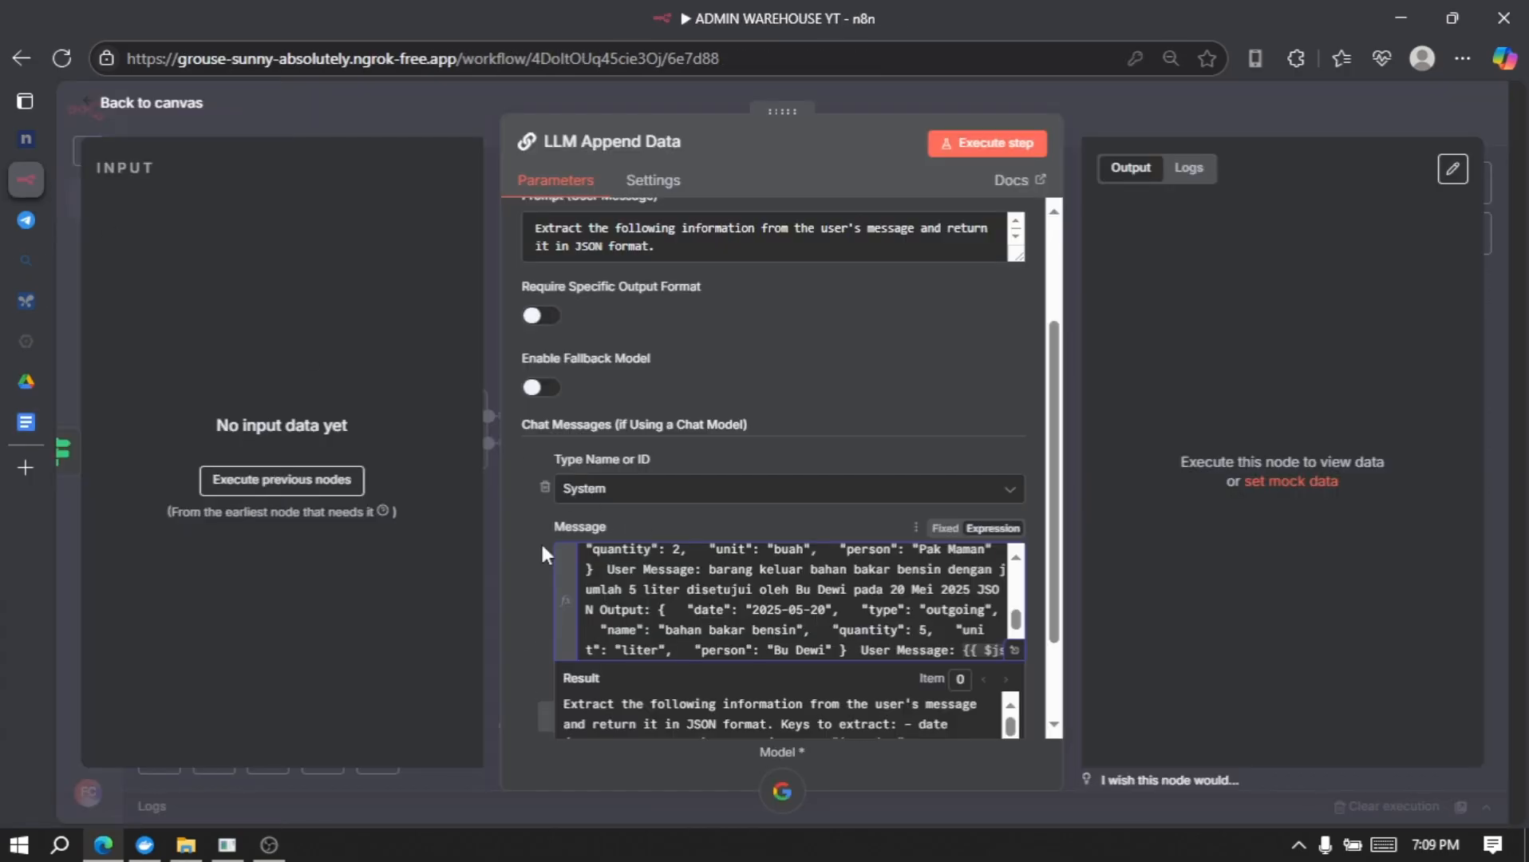
- Require a specific output format for the LLM Append Data node and attach a Structured Output Parser to it
{"action": "scroll", "coordinate": [543, 550], "scroll_direction": "up", "scroll_amount": 3}
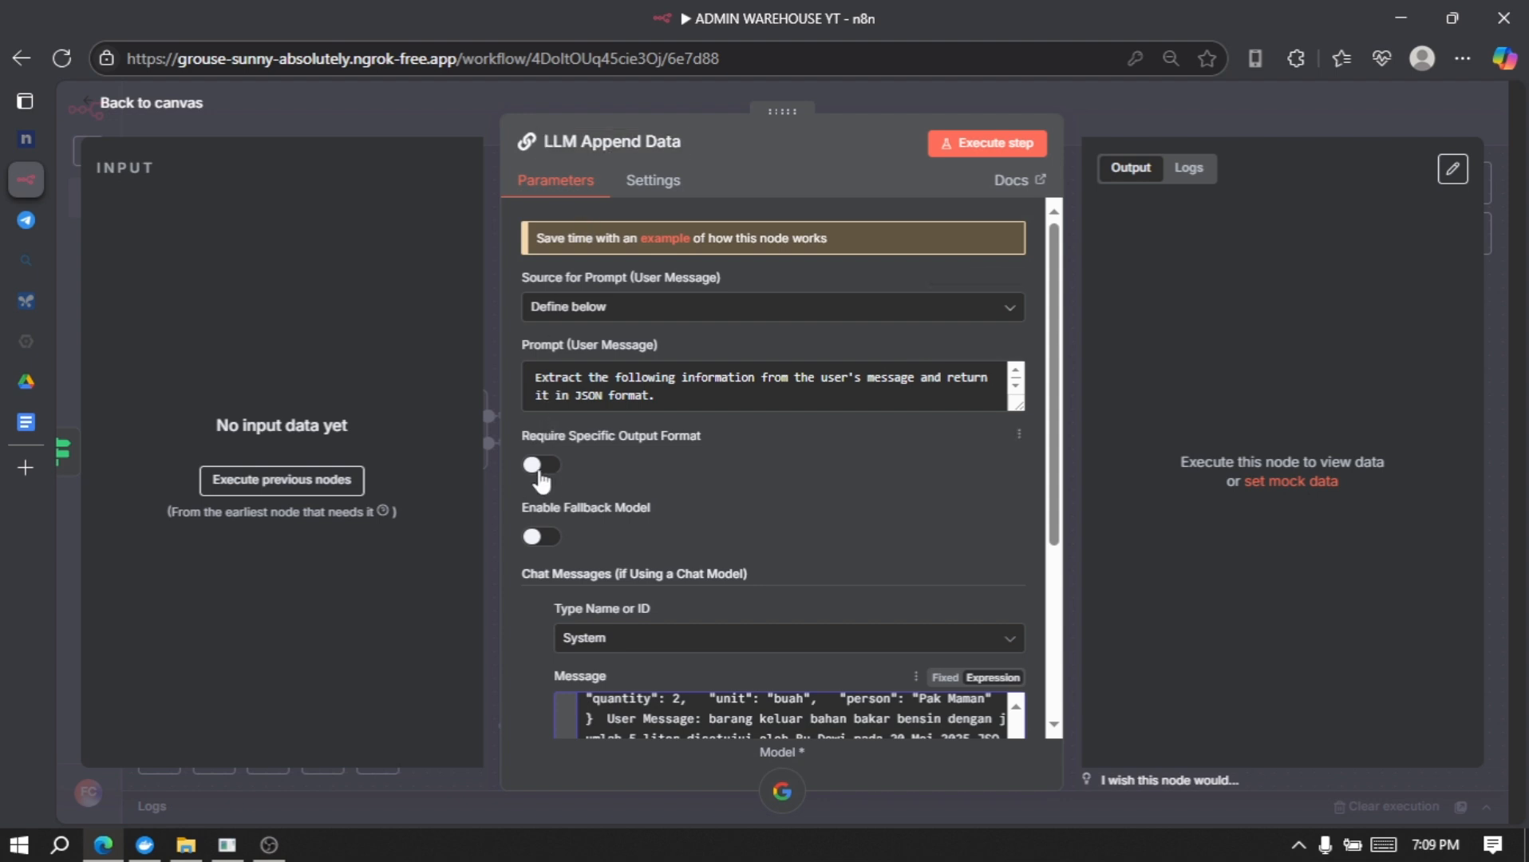
{"action": "left_click", "coordinate": [541, 467]}
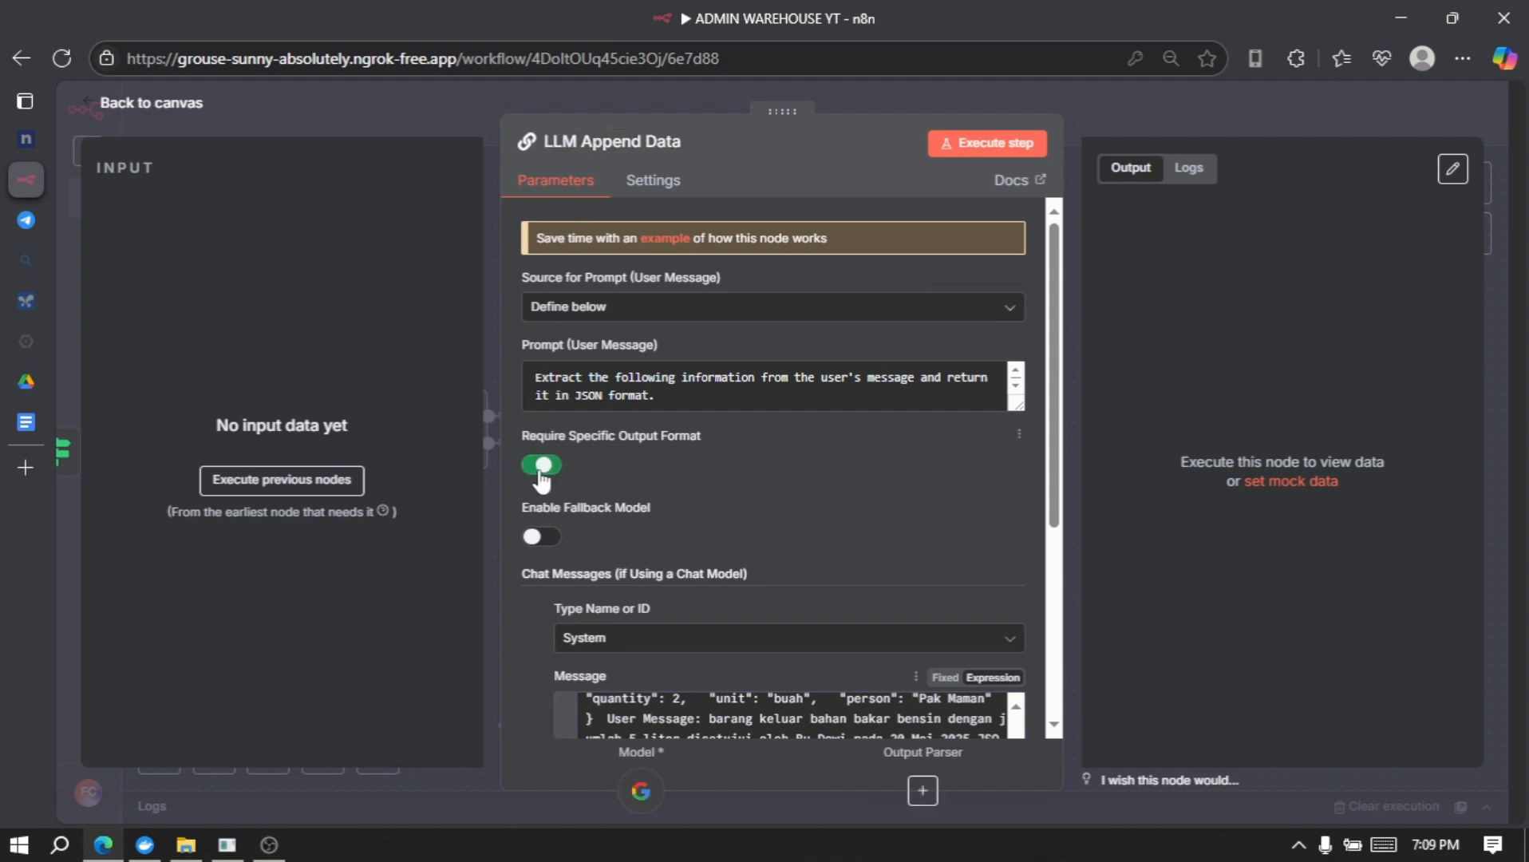
{"action": "left_click", "coordinate": [923, 792]}
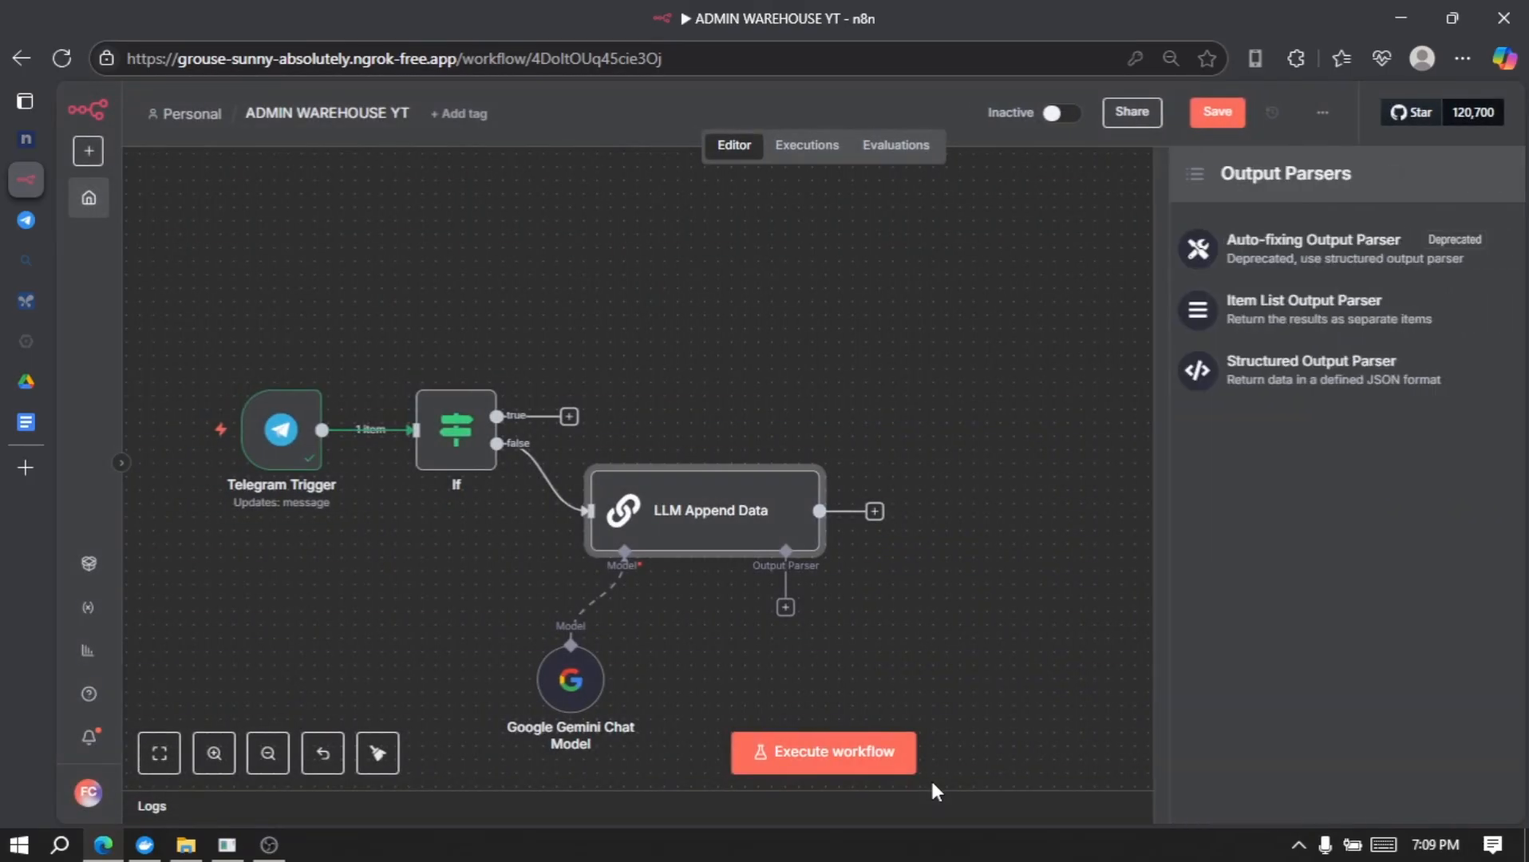
{"action": "left_click", "coordinate": [1302, 380]}
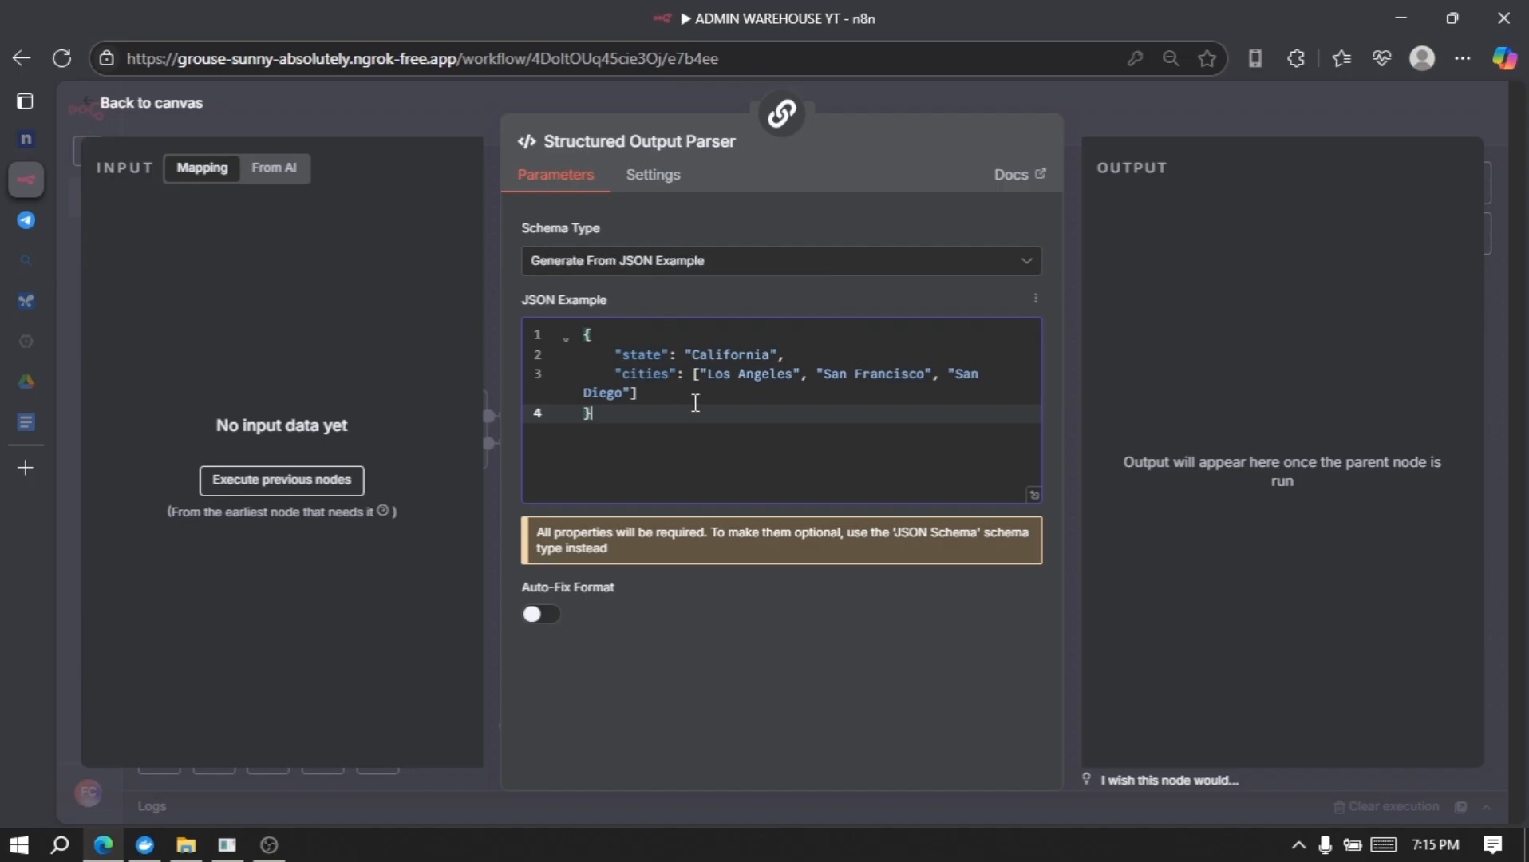
- Switch to the Admin Warehouse Code document and copy the JSON sample under Output LLM Append
{"action": "left_click", "coordinate": [42, 416]}
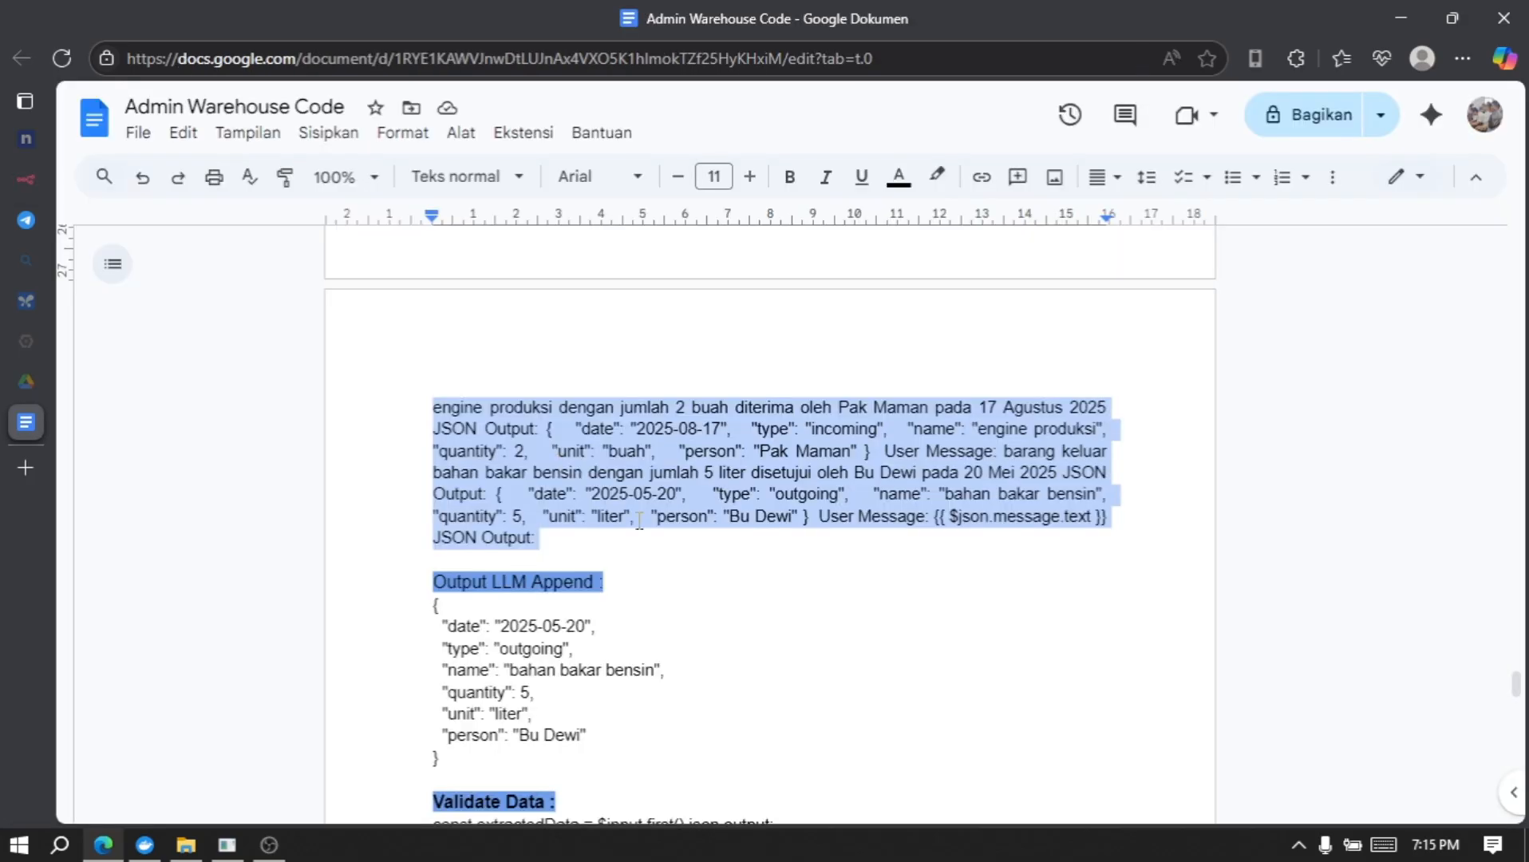
{"action": "left_click", "coordinate": [642, 650]}
{"action": "scroll", "coordinate": [641, 652], "scroll_direction": "down", "scroll_amount": 1}
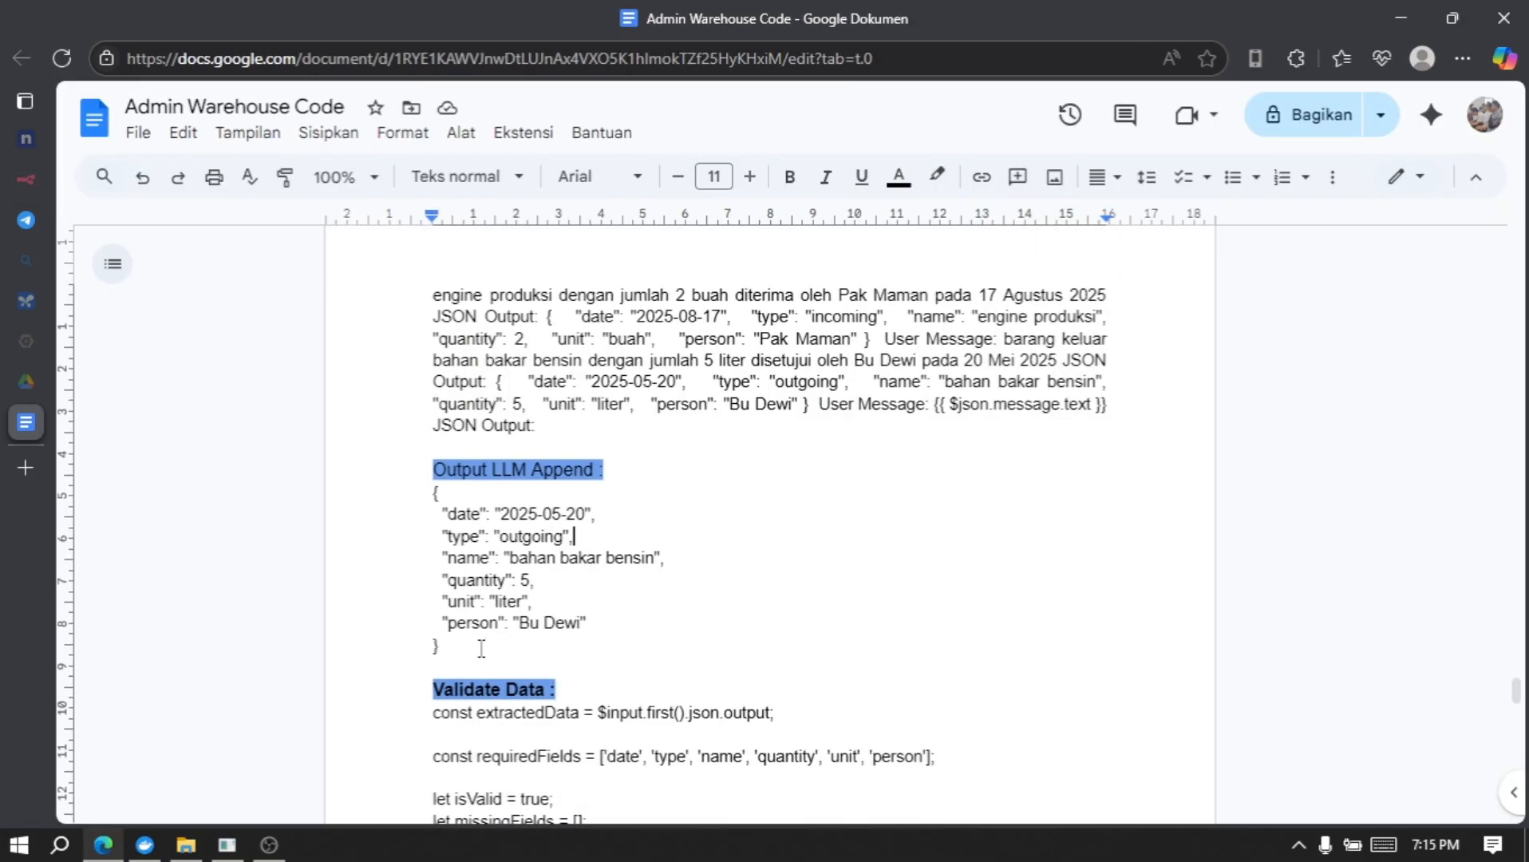
{"action": "left_click_drag", "start_coordinate": [438, 645], "coordinate": [431, 488]}
{"action": "key", "text": "ctrl+c"}
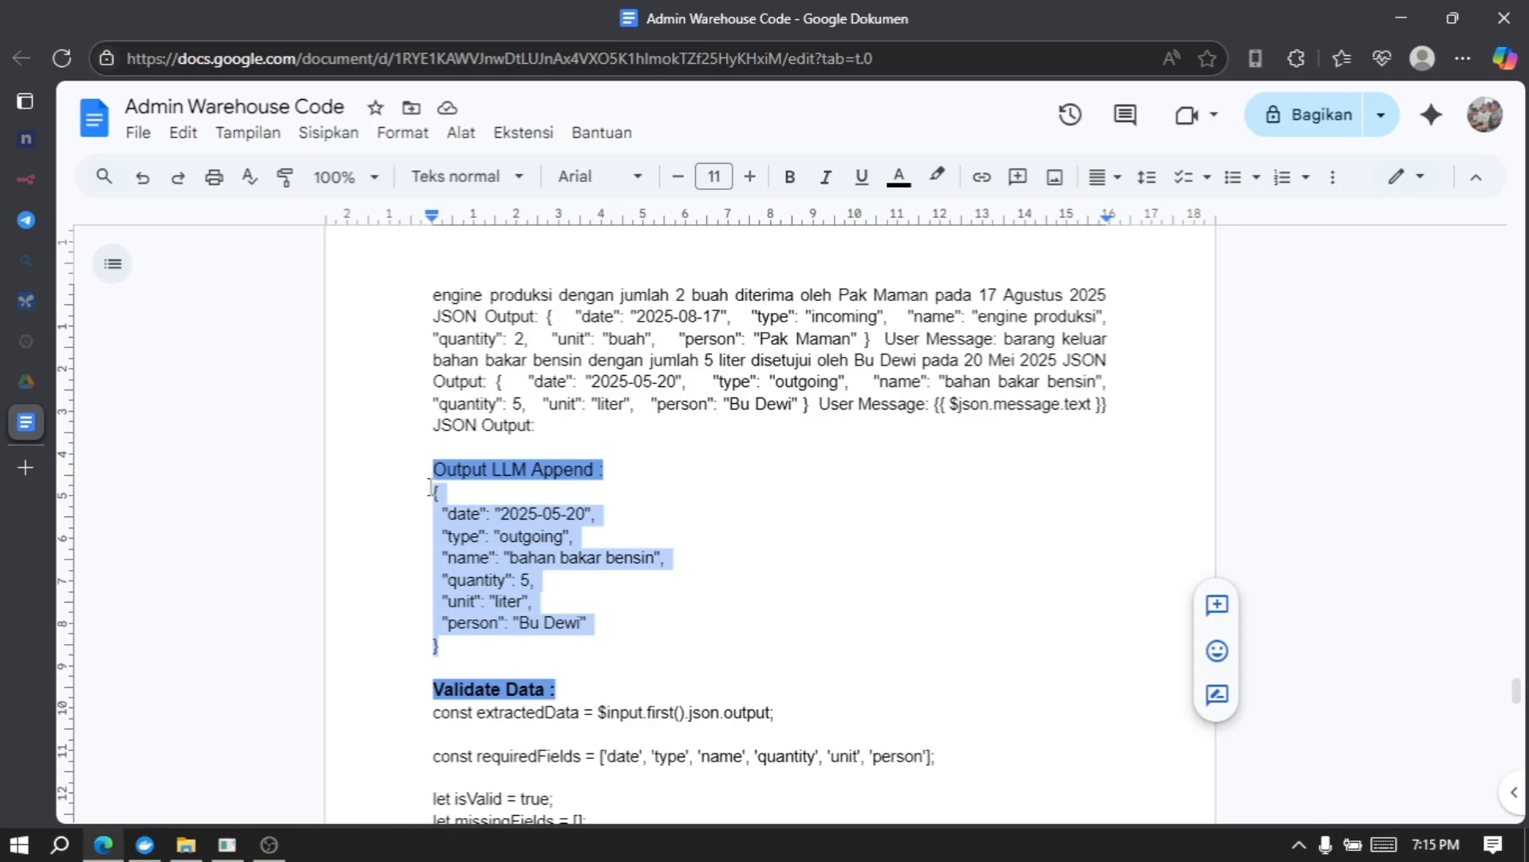
- Back in n8n, replace the Structured Output Parser's default JSON example with the copied sample and return to the canvas
{"action": "left_click", "coordinate": [35, 180]}
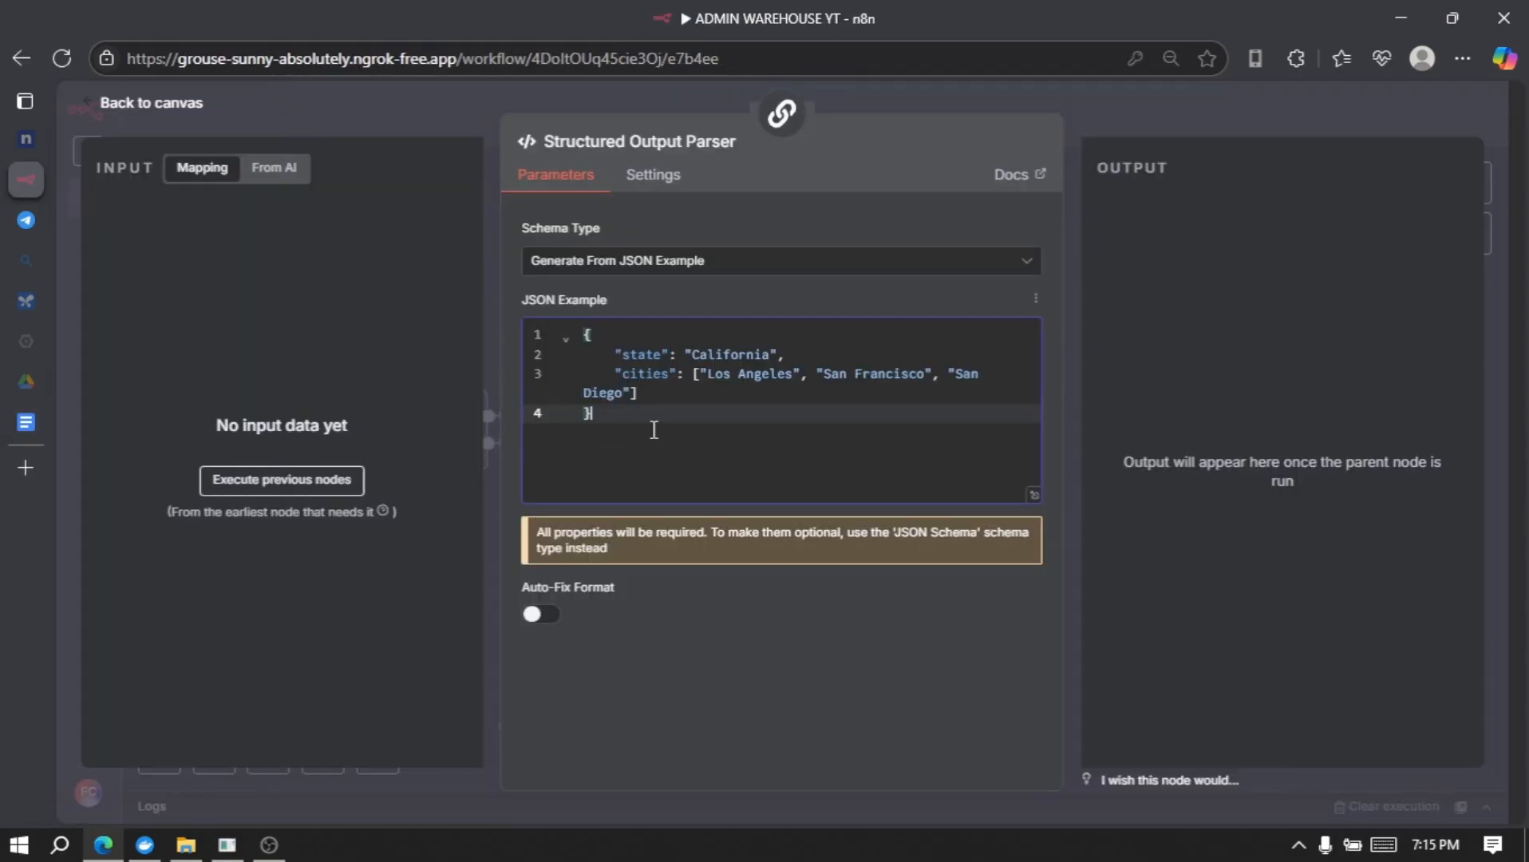
{"action": "left_click_drag", "start_coordinate": [591, 413], "coordinate": [523, 332]}
{"action": "key", "text": "BackSpace"}
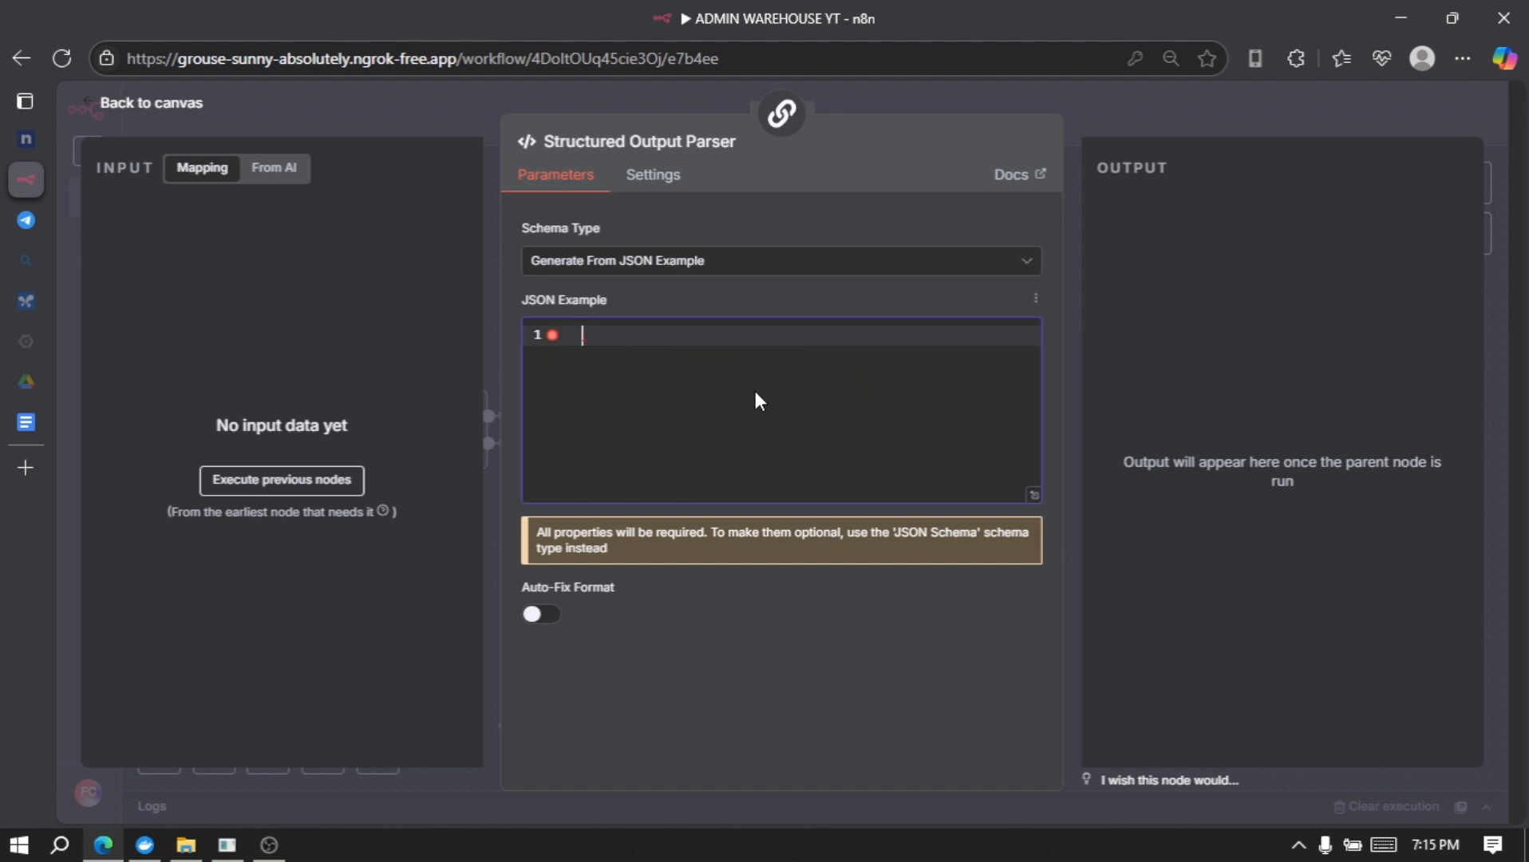
{"action": "key", "text": "ctrl+v"}
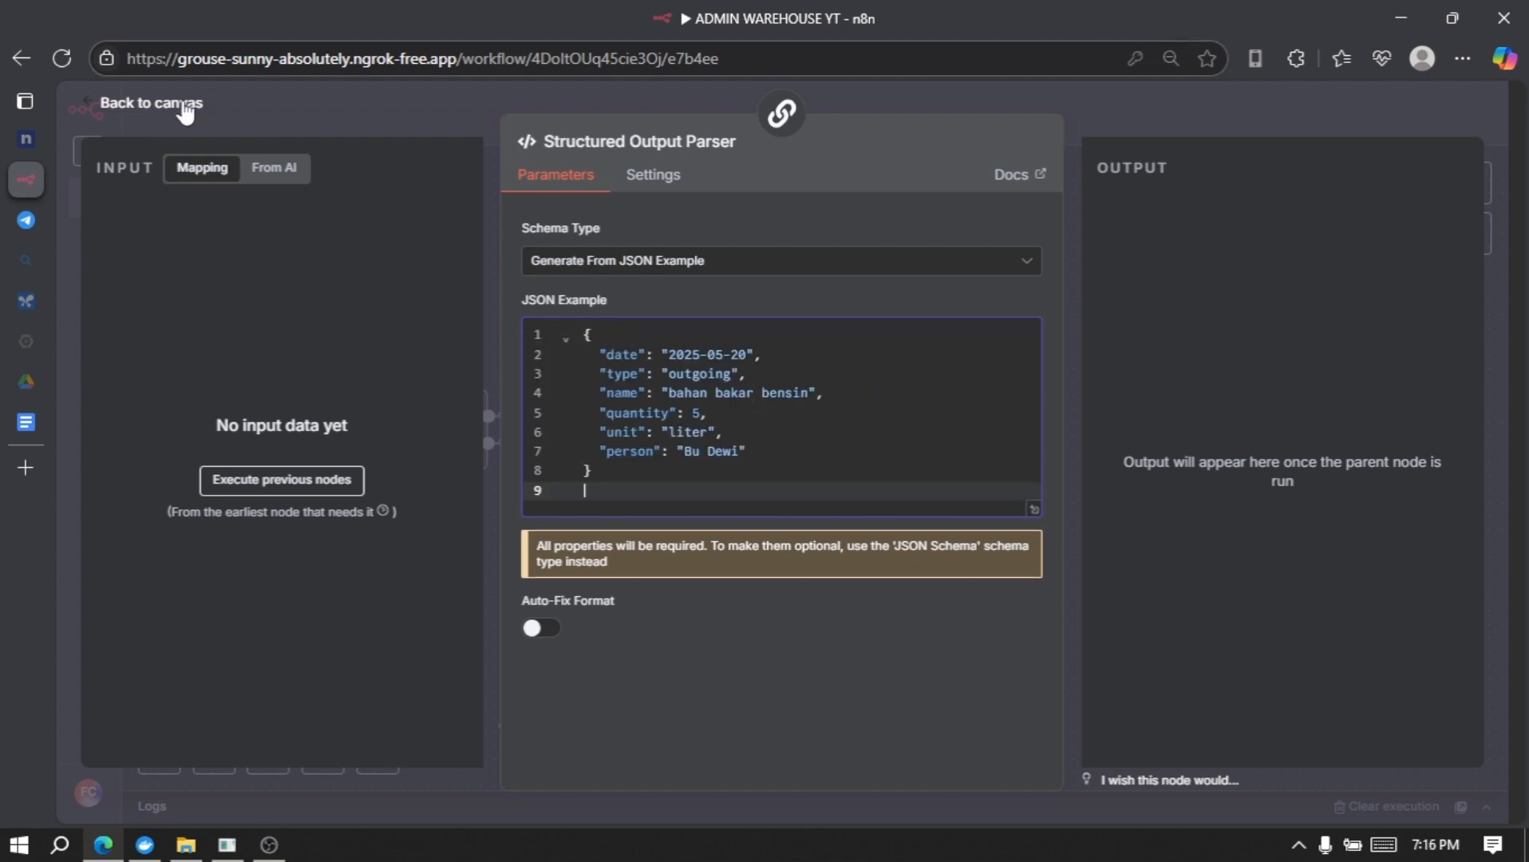
{"action": "left_click", "coordinate": [169, 117]}
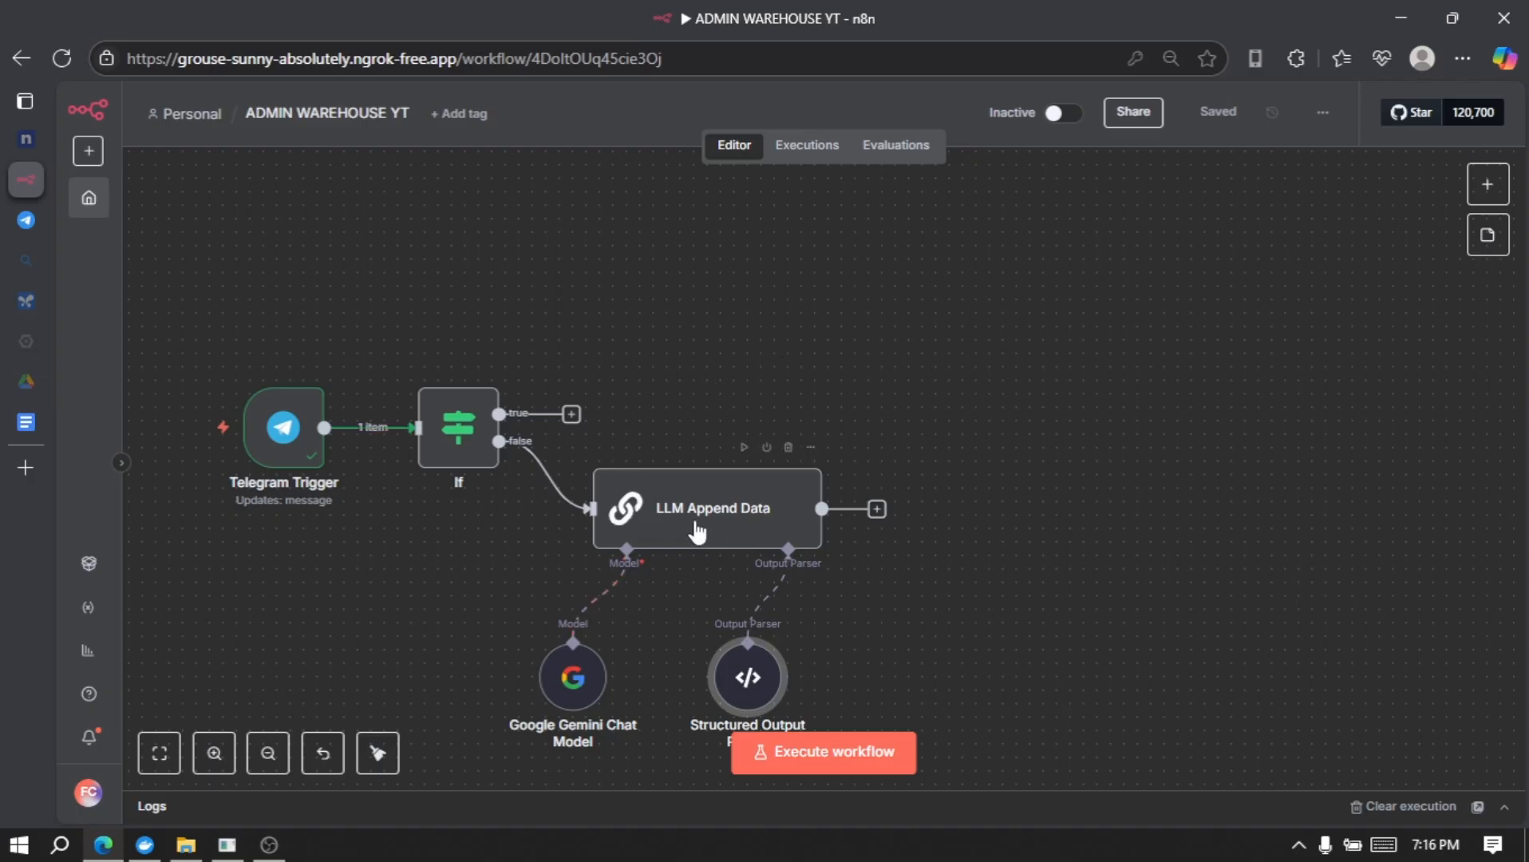
- Execute the workflow and message AdminWarehouseYT in Telegram Web: "barang masuk mineral 21 dengan jumlah 2 truk pada 17 Juli 2025 diterima oleh" plus the receiver's name
{"action": "left_click", "coordinate": [807, 751]}
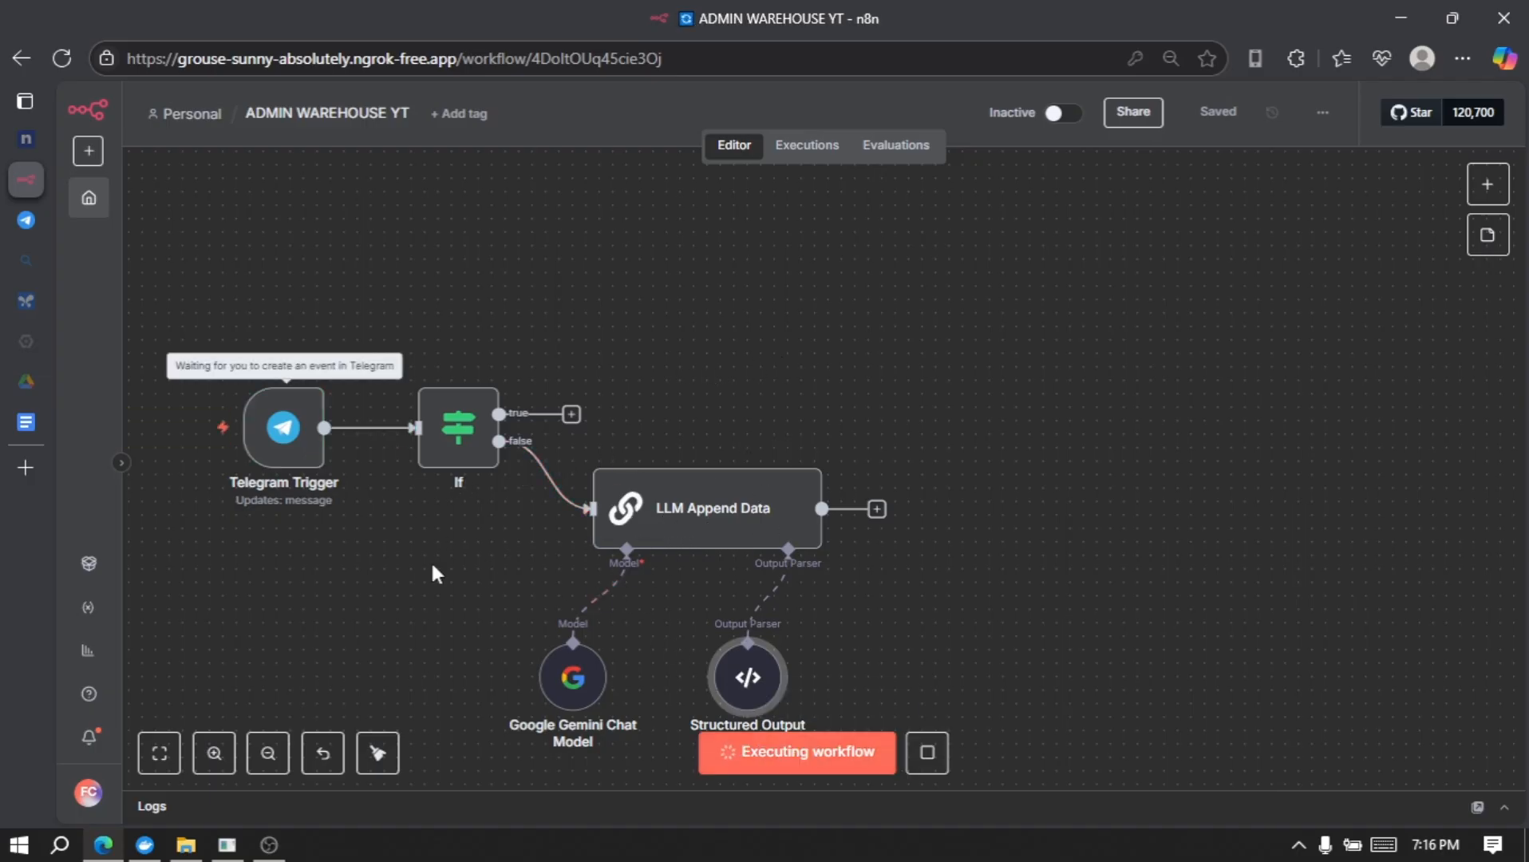
{"action": "left_click", "coordinate": [25, 222]}
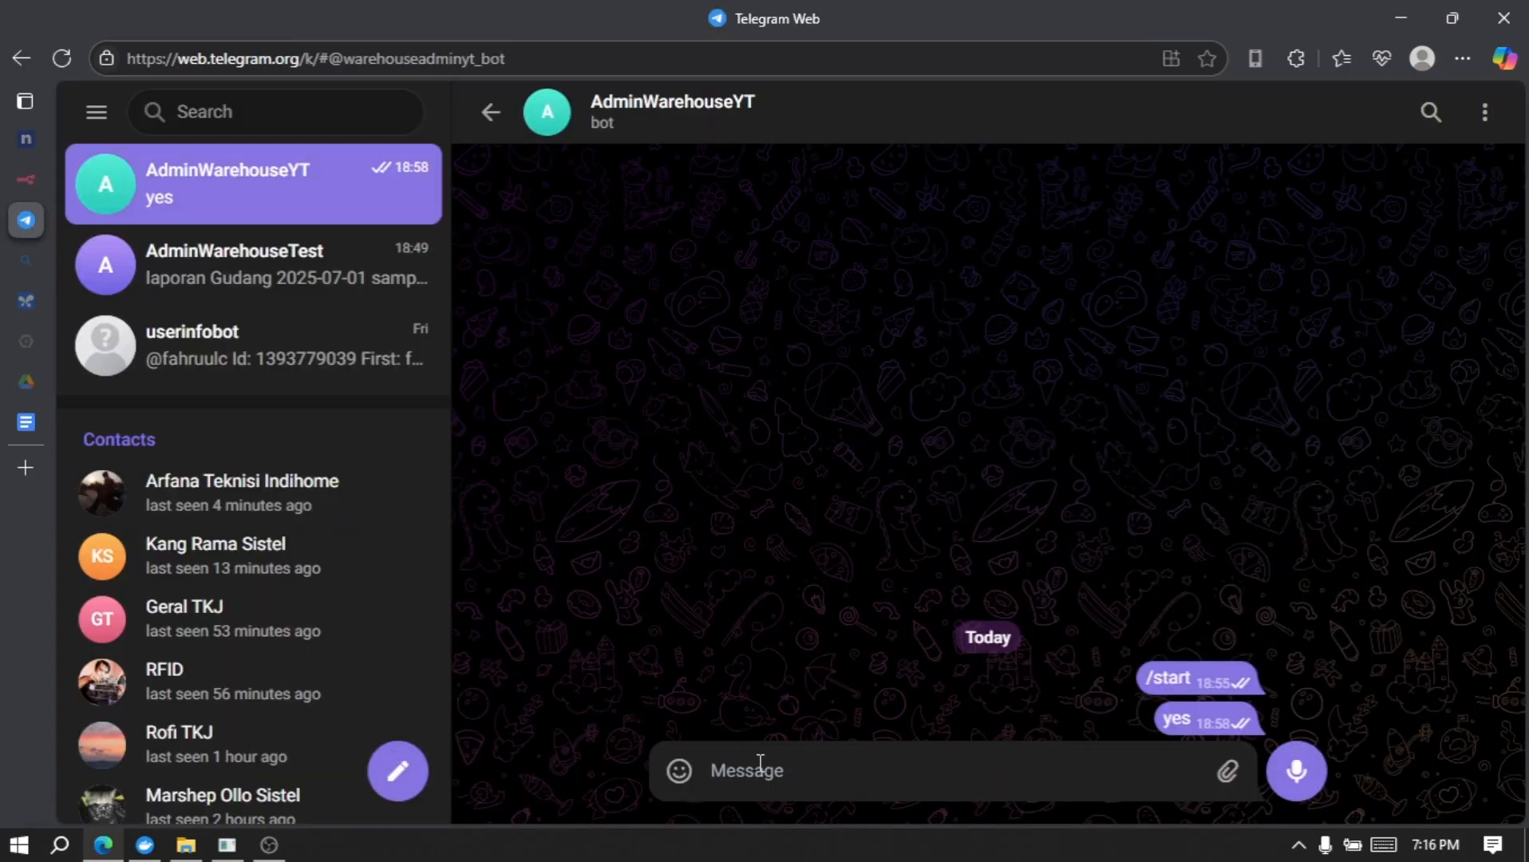
{"action": "left_click", "coordinate": [861, 776]}
{"action": "type", "text": "barang masuk mineral 21 dengan jumlah 2 truk pada 17 Juli 2025 diterima oleh Pak maman"}
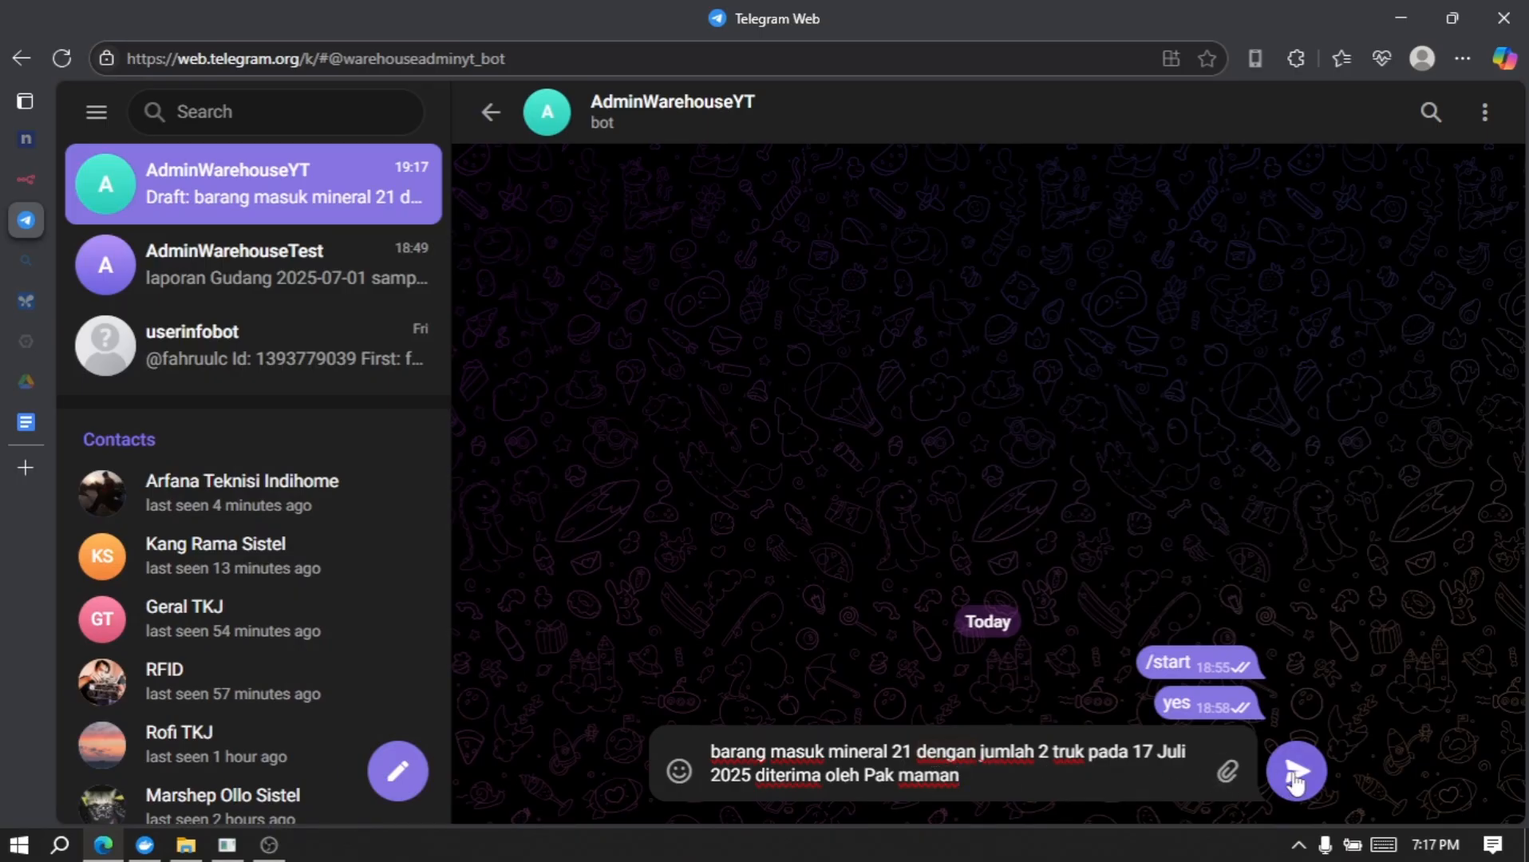
{"action": "left_click", "coordinate": [1294, 778]}
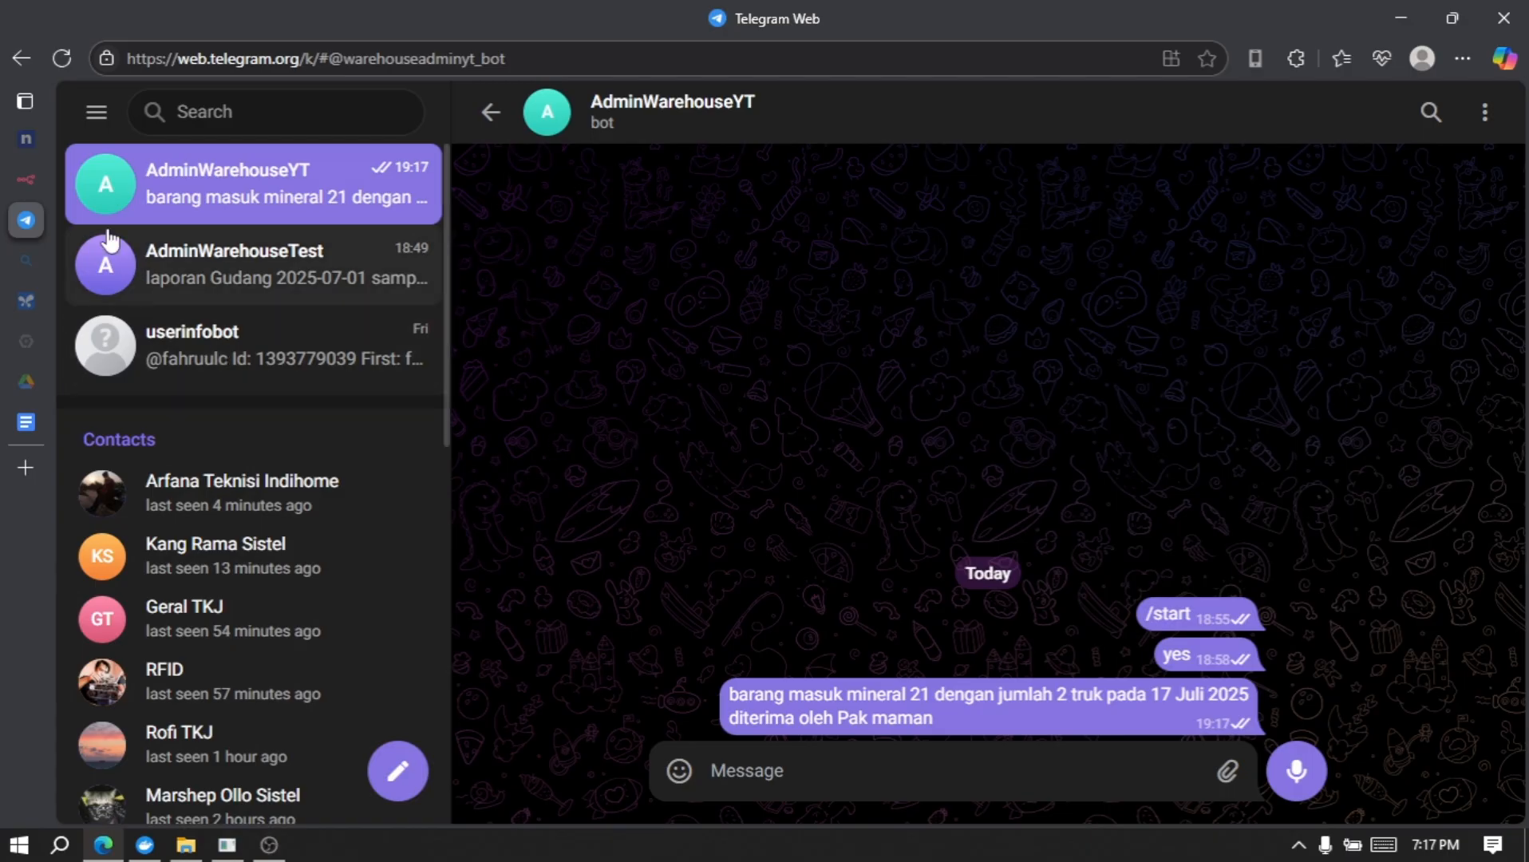
- Return to the n8n workflow and examine the LLM Append Data node's structured output for the test message
{"action": "mouse_move", "coordinate": [35, 173]}
{"action": "left_click", "coordinate": [110, 174]}
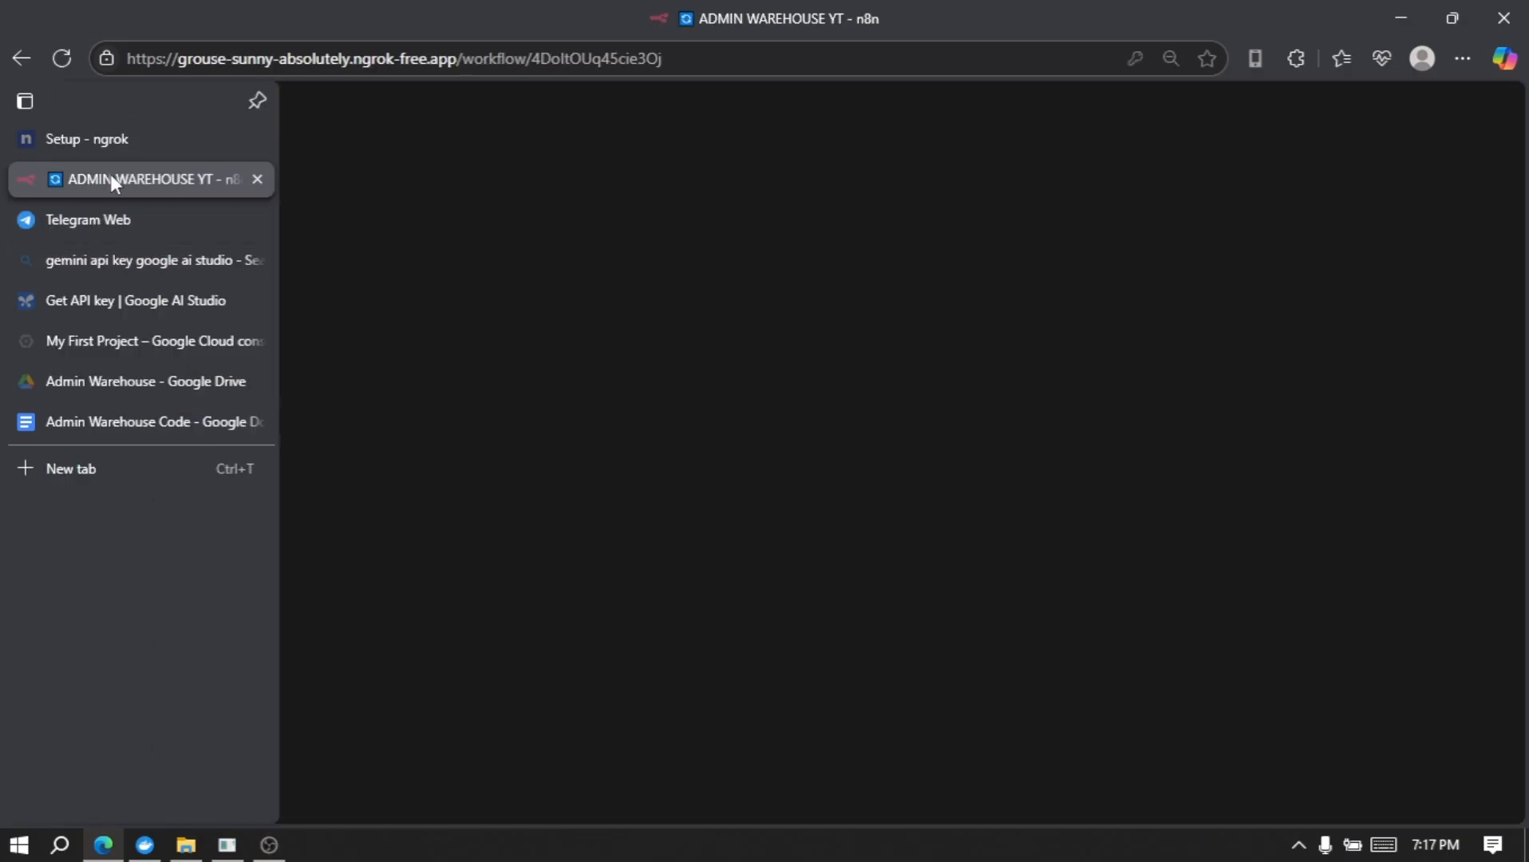
{"action": "scroll", "coordinate": [932, 487], "scroll_direction": "left", "scroll_amount": 2}
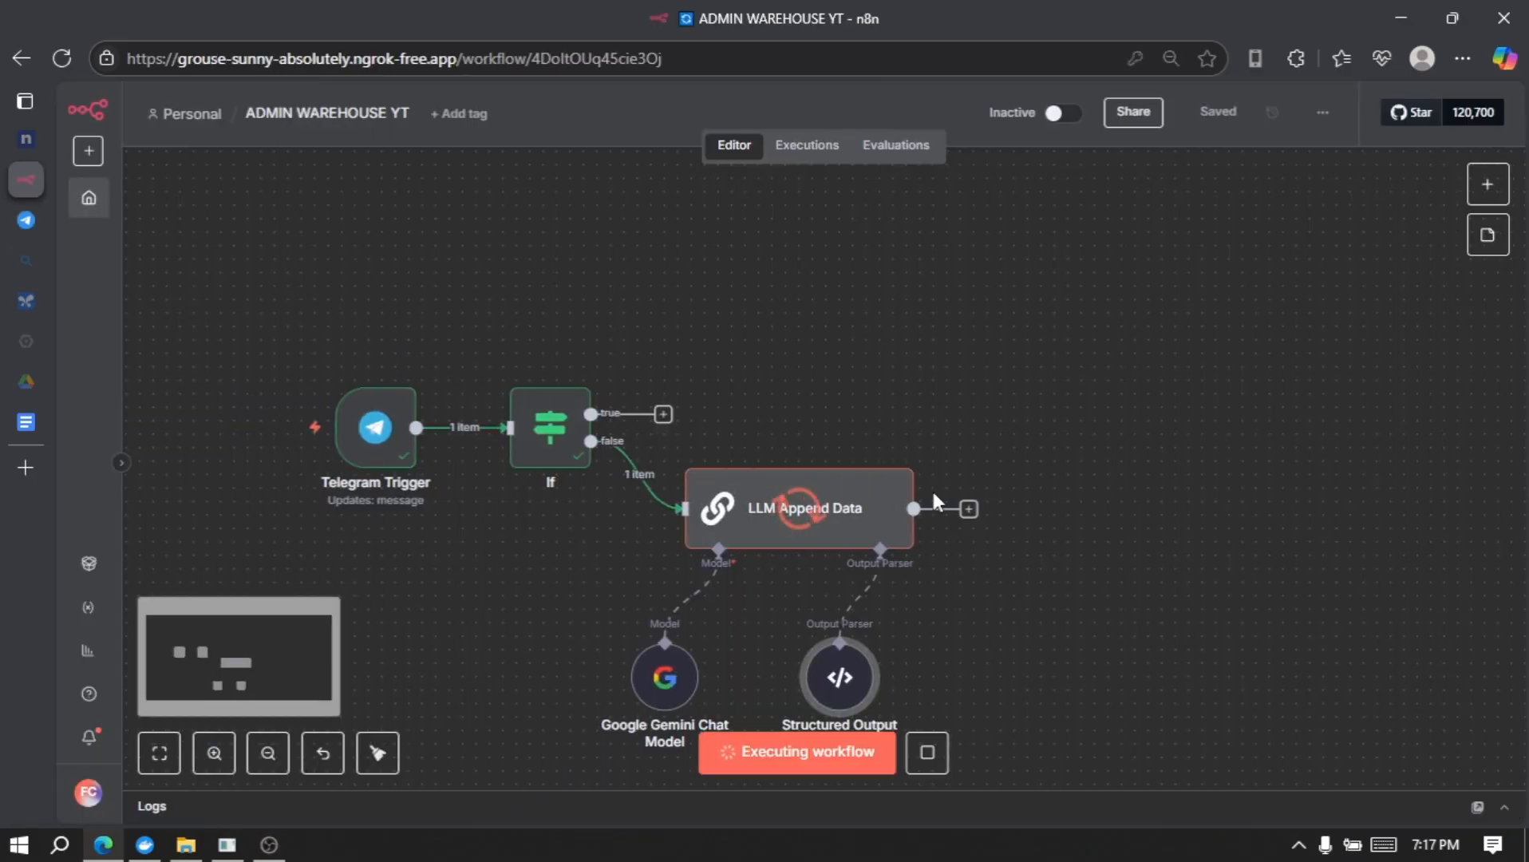
{"action": "scroll", "coordinate": [854, 551], "scroll_direction": "down", "scroll_amount": 1}
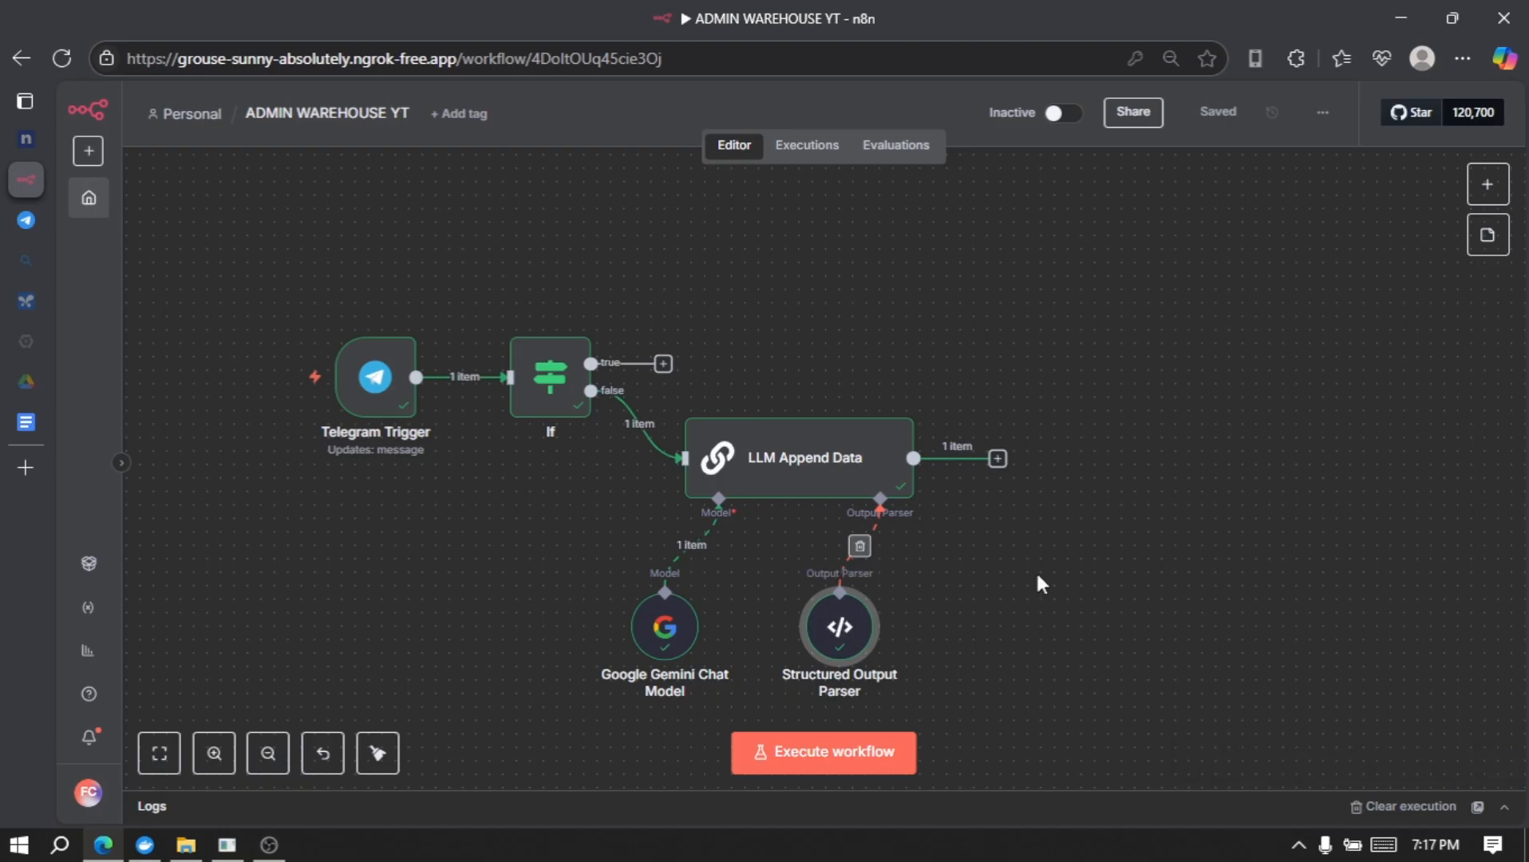
{"action": "left_click", "coordinate": [810, 487]}
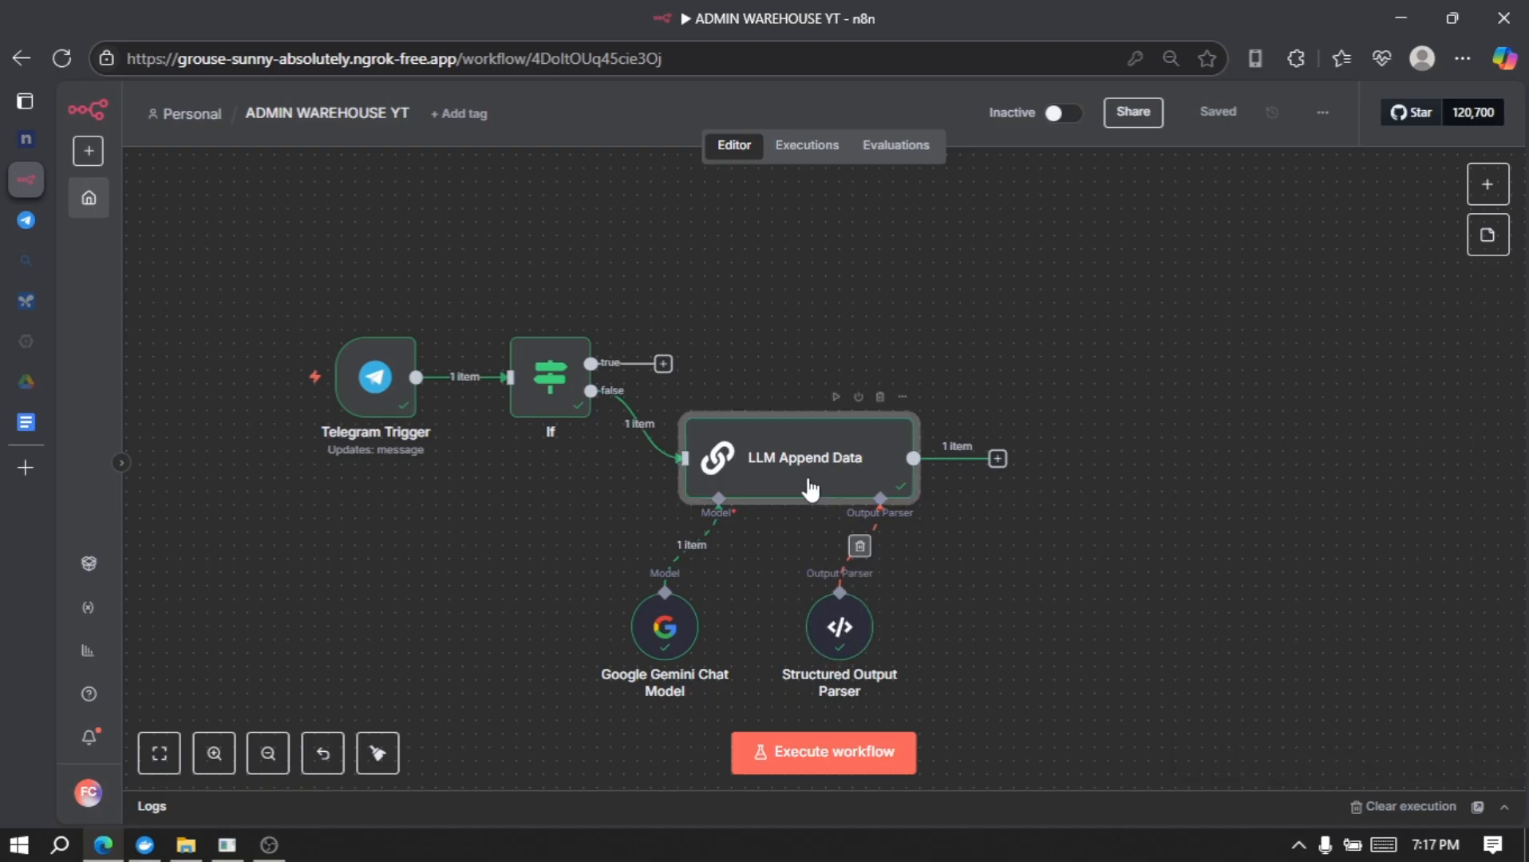
{"action": "double_click", "coordinate": [807, 478]}
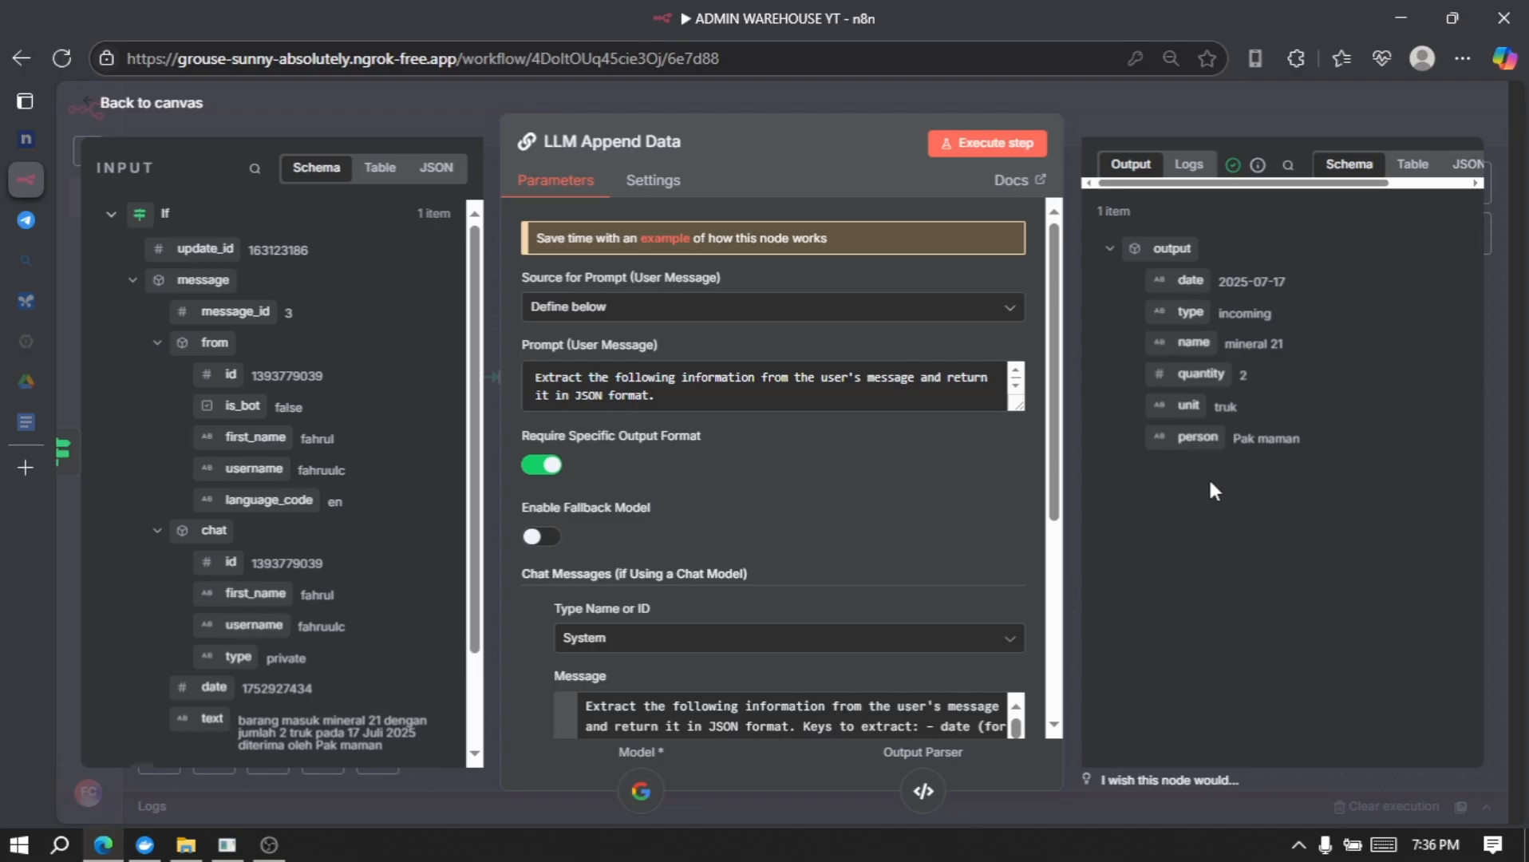
{"action": "left_click", "coordinate": [185, 116]}
- Add a Code node after LLM Append Data and rename it Validate data
{"action": "scroll", "coordinate": [1111, 604], "scroll_direction": "right", "scroll_amount": 2}
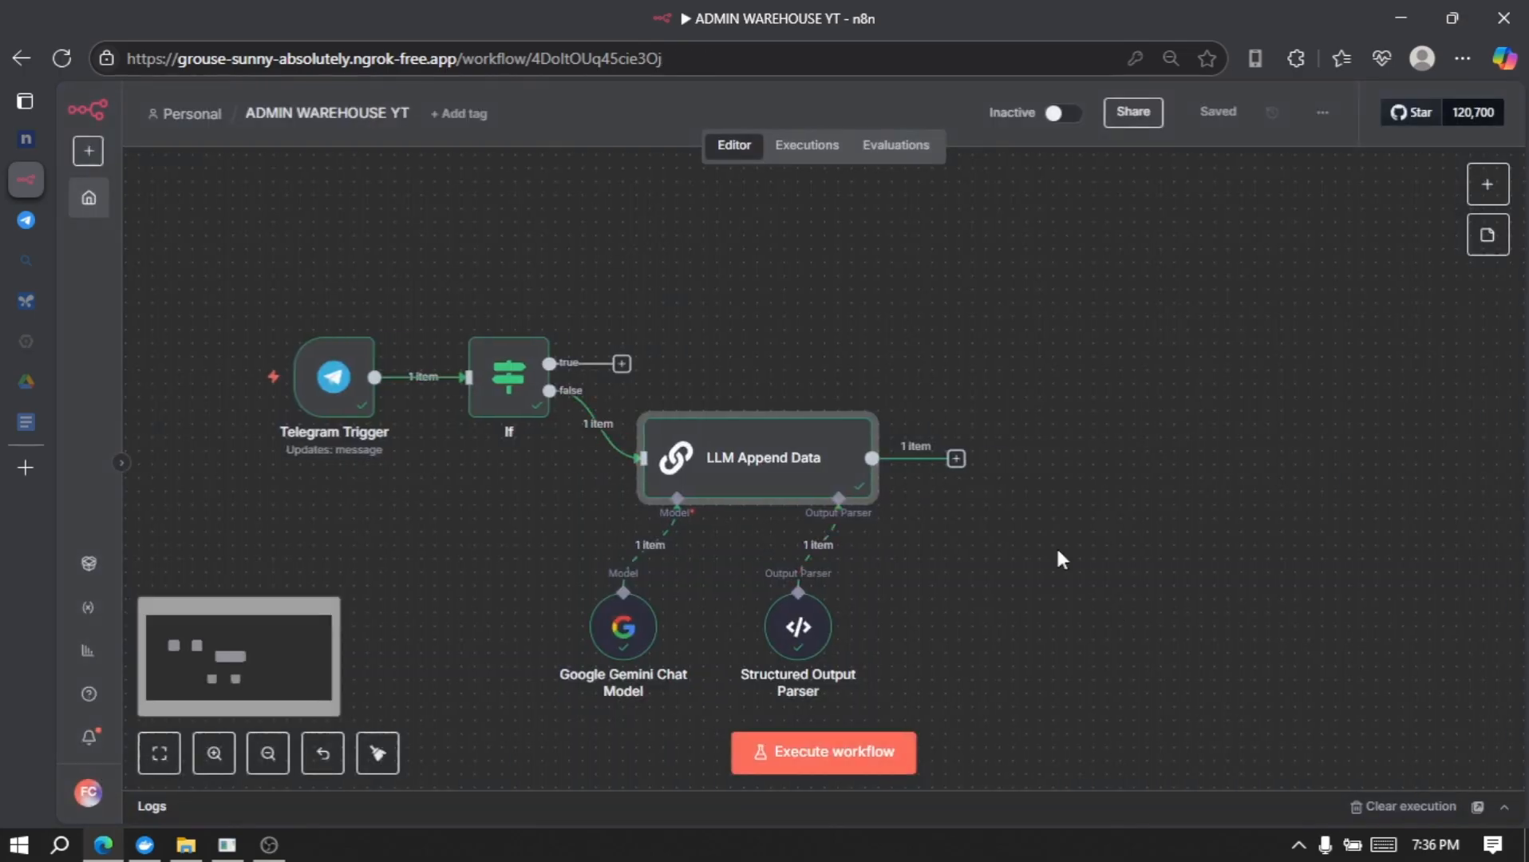
{"action": "left_click", "coordinate": [957, 460]}
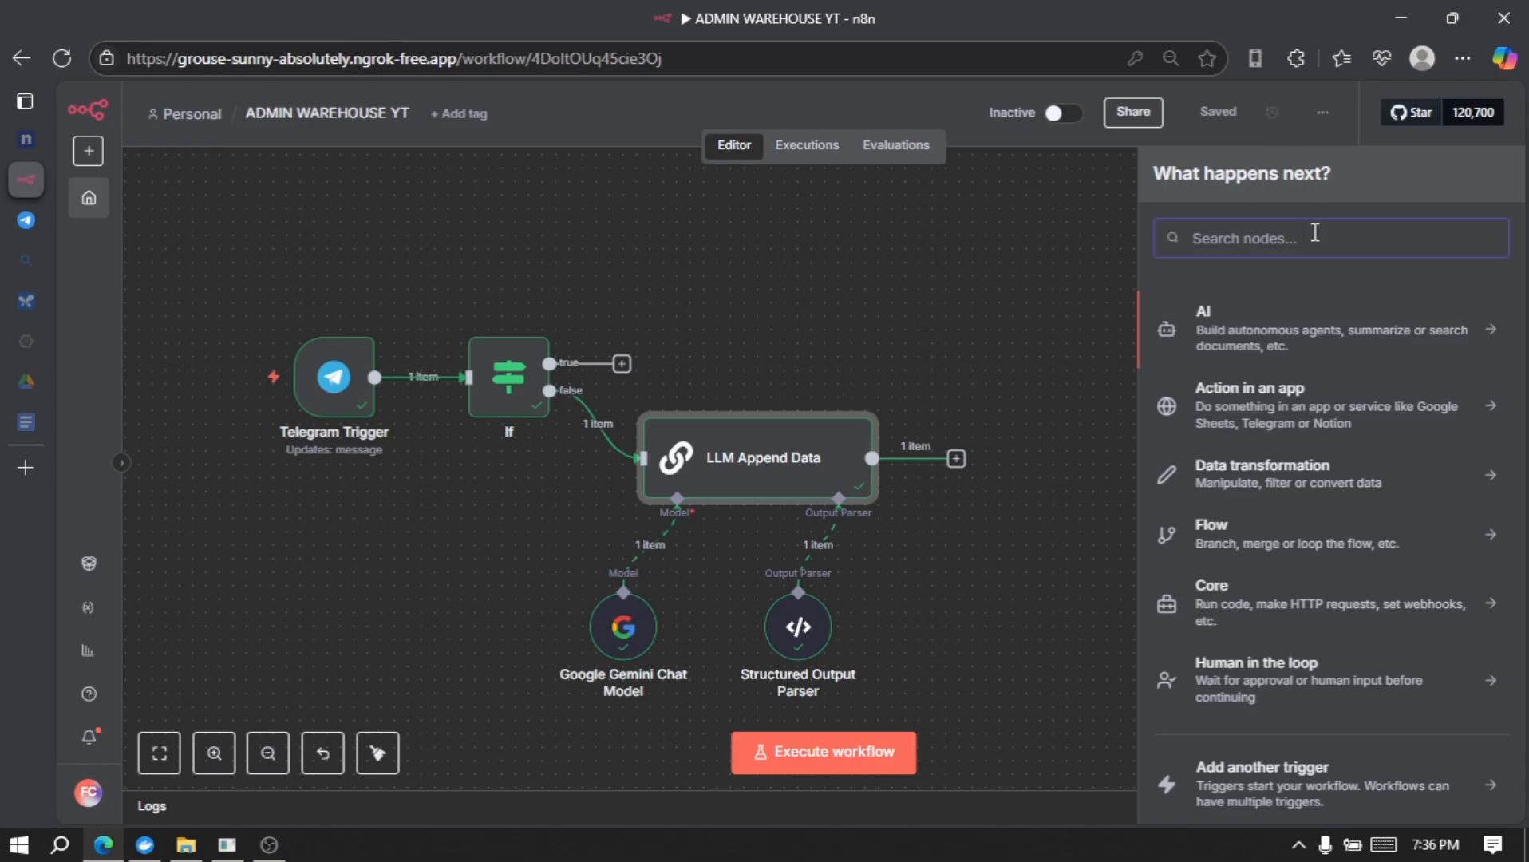
{"action": "type", "text": "code"}
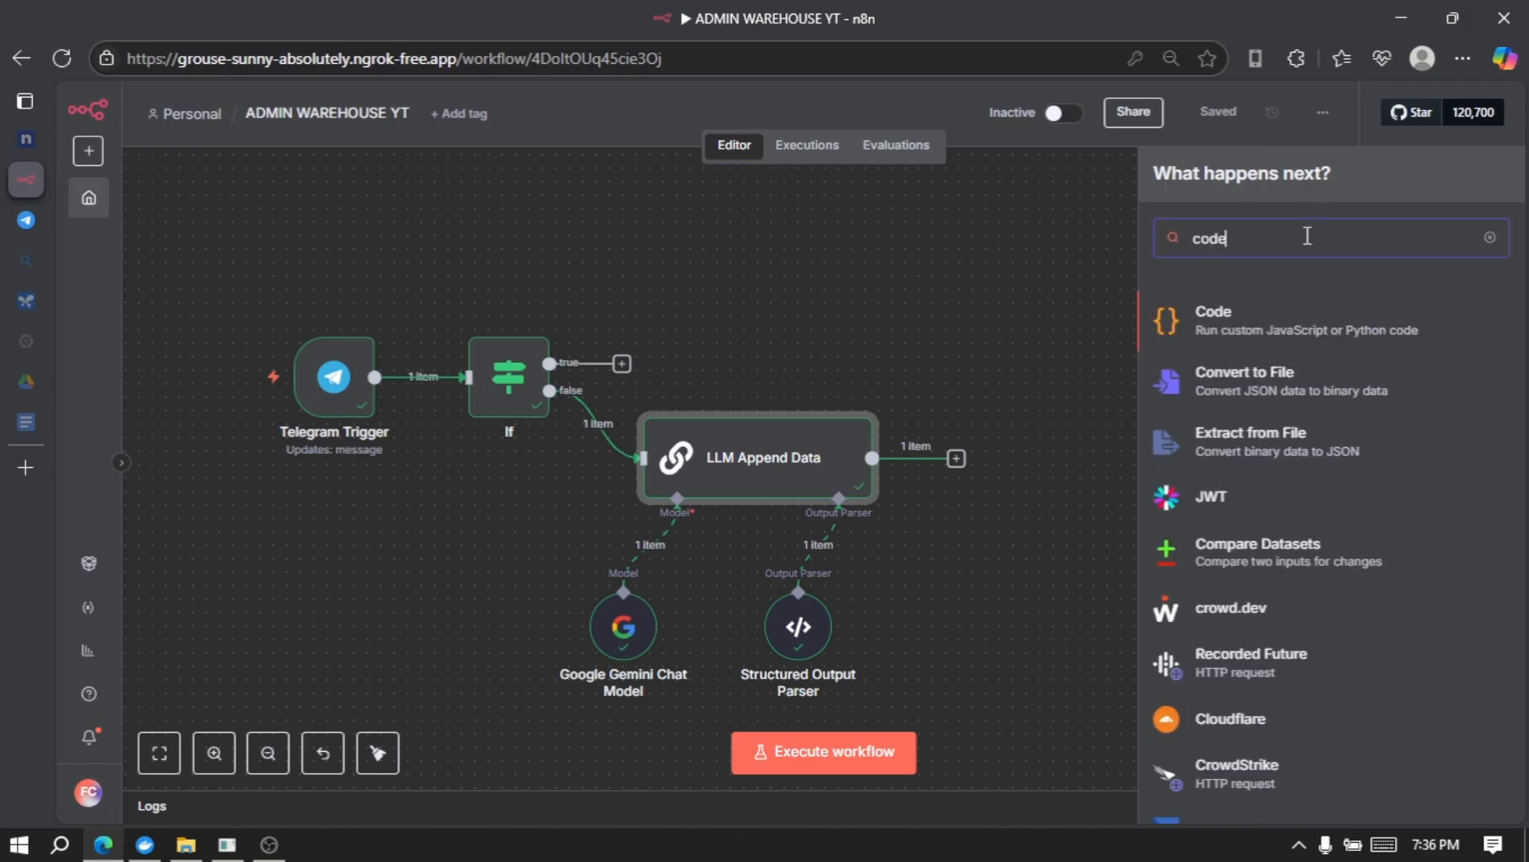
{"action": "left_click", "coordinate": [1257, 335]}
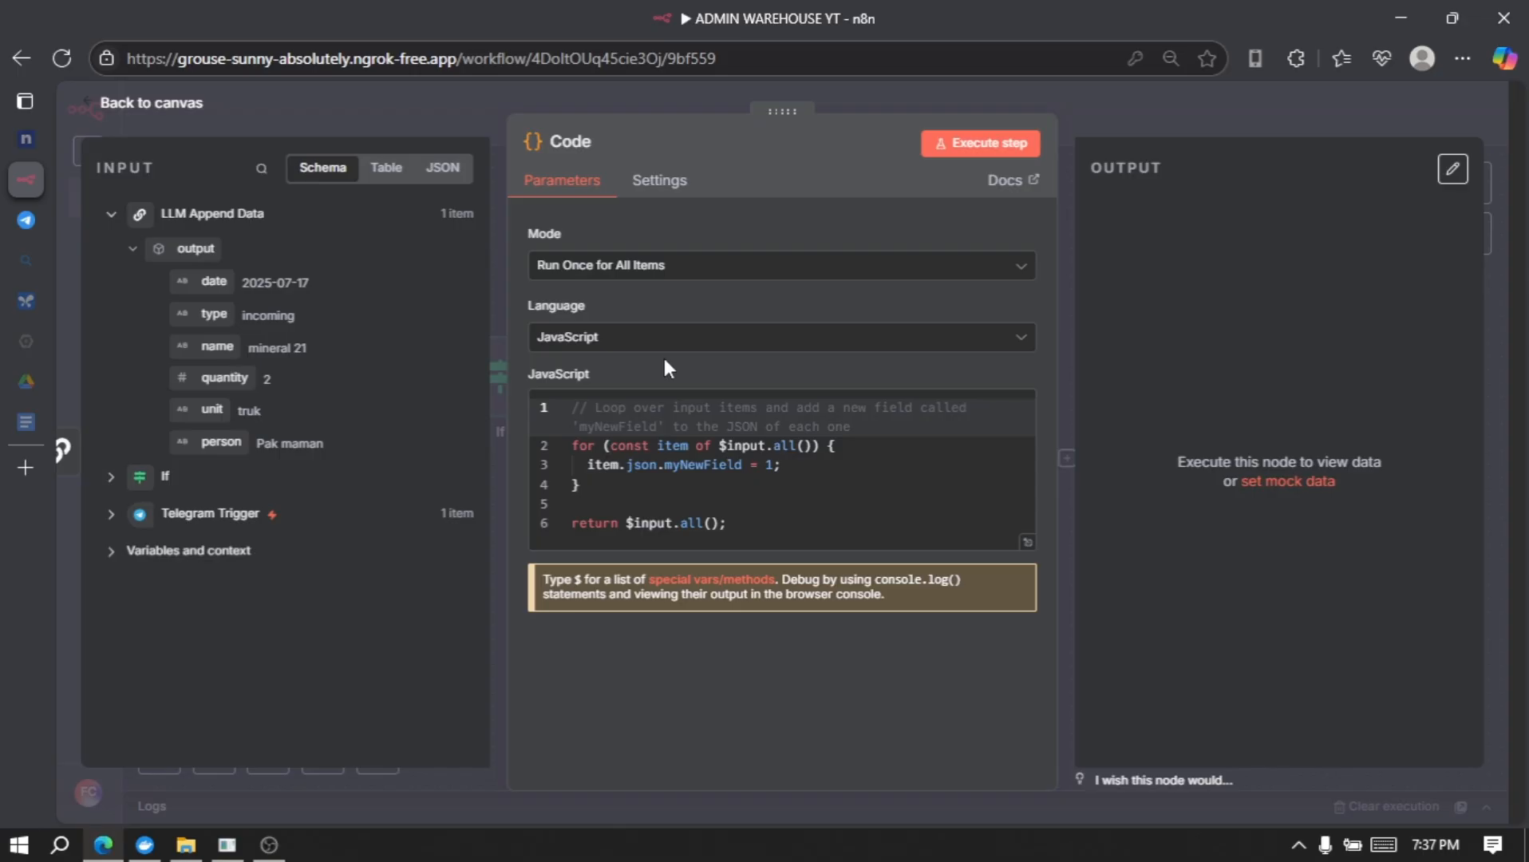
{"action": "left_click", "coordinate": [574, 139]}
{"action": "type", "text": "Validate data"}
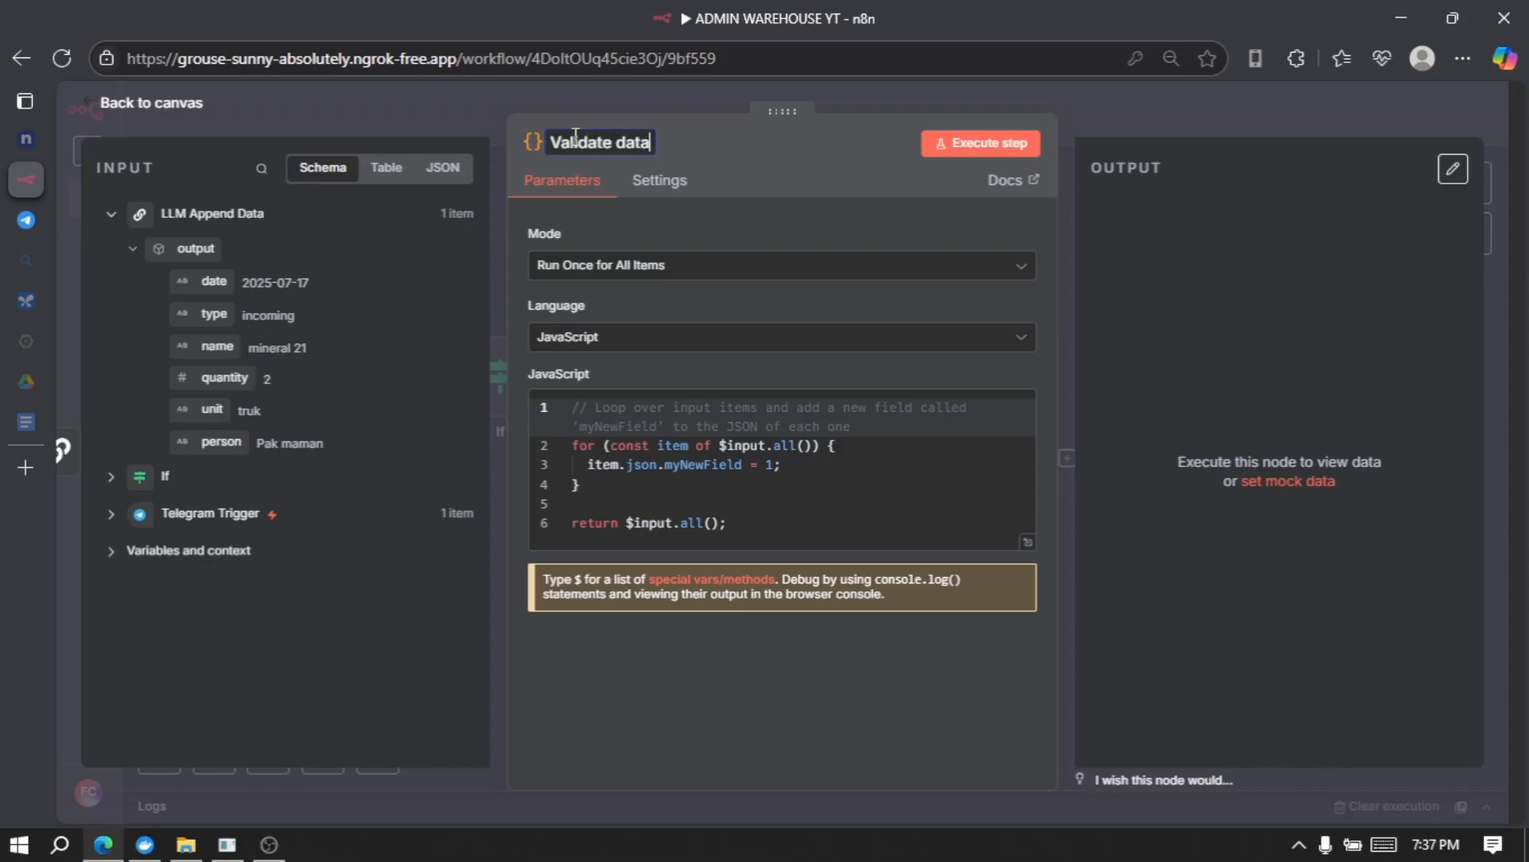
{"action": "key", "text": "Return"}
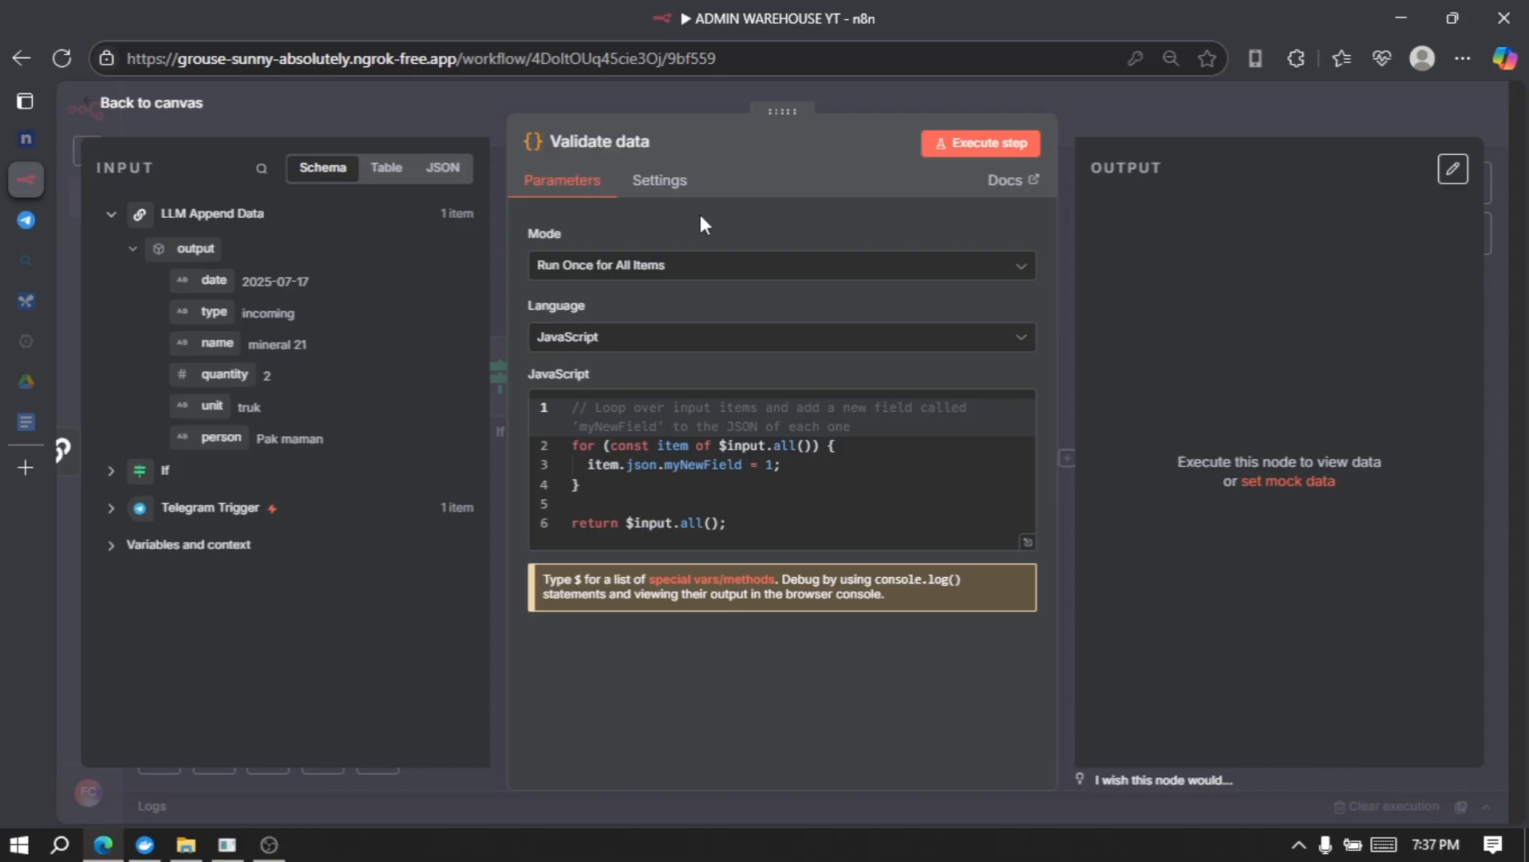
- Clear the Validate data node's default JavaScript and select the whole Validate Data script in the Admin Warehouse Code document for copying
{"action": "left_click", "coordinate": [734, 496]}
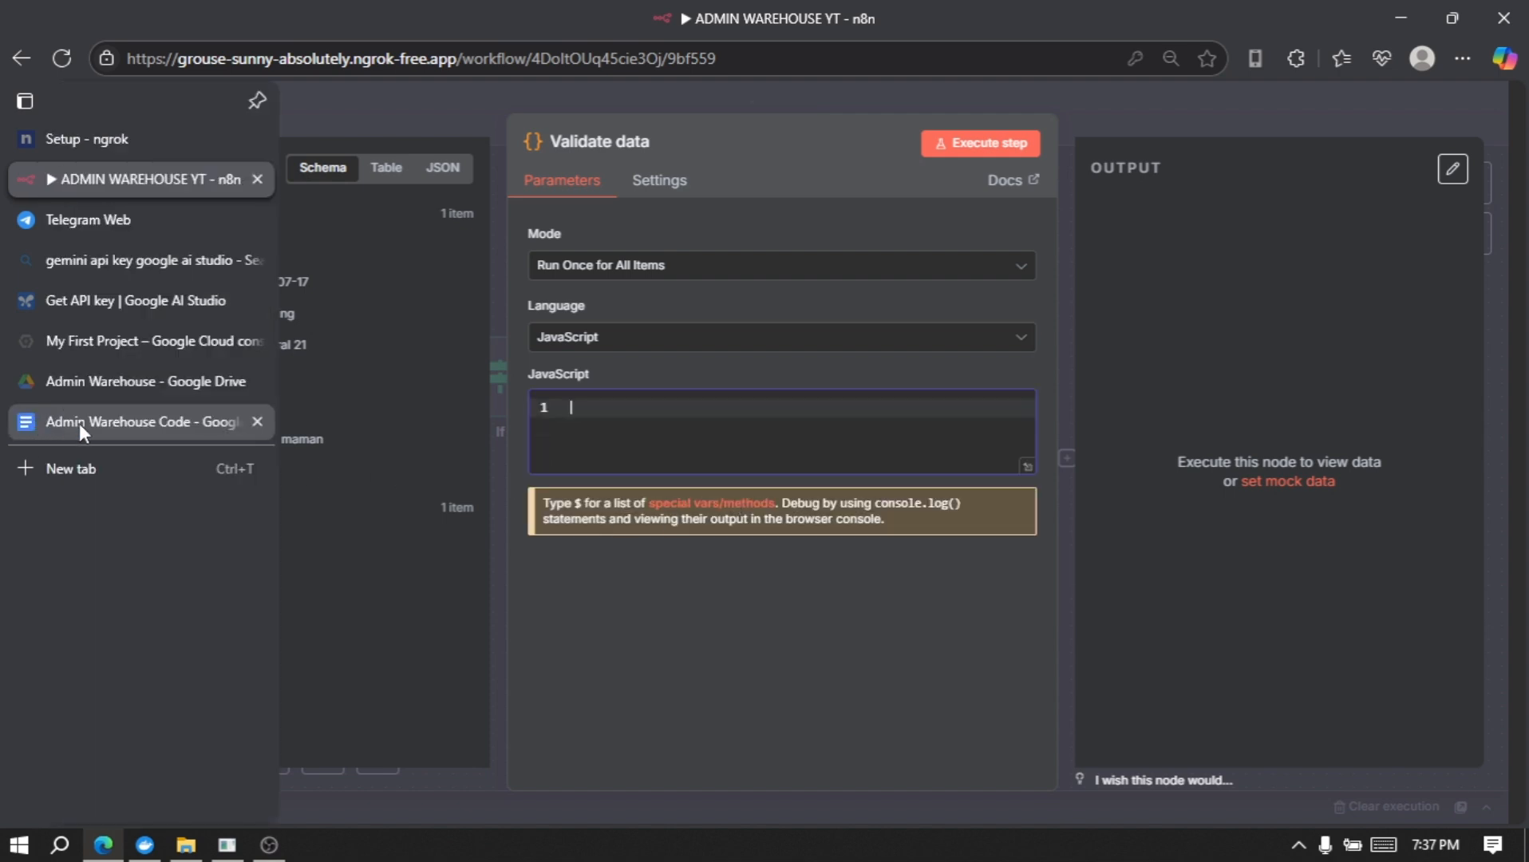
{"action": "left_click", "coordinate": [79, 423]}
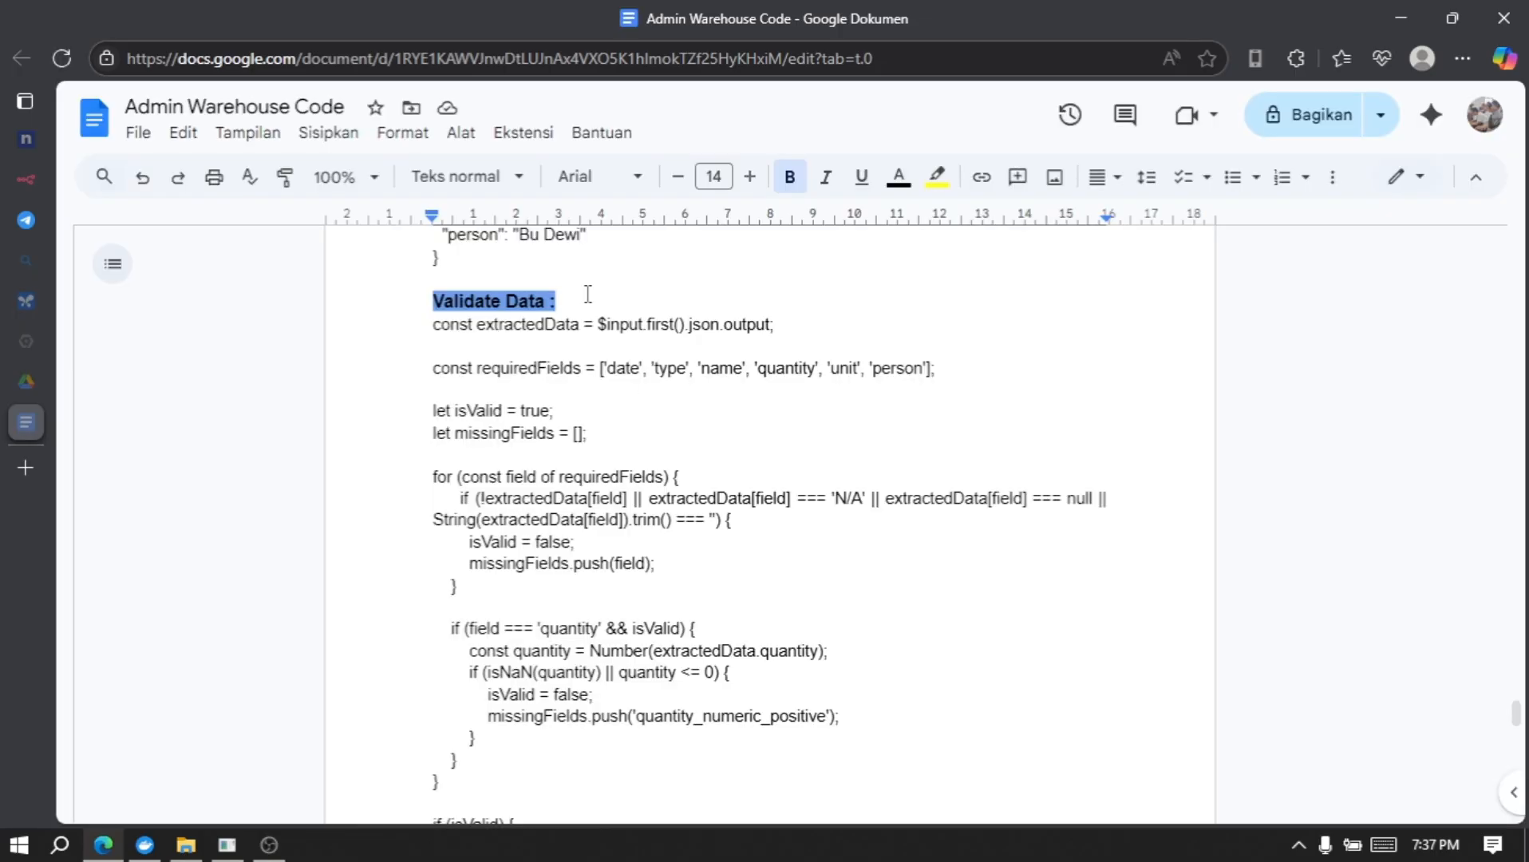
{"action": "scroll", "coordinate": [637, 321], "scroll_direction": "up", "scroll_amount": 8}
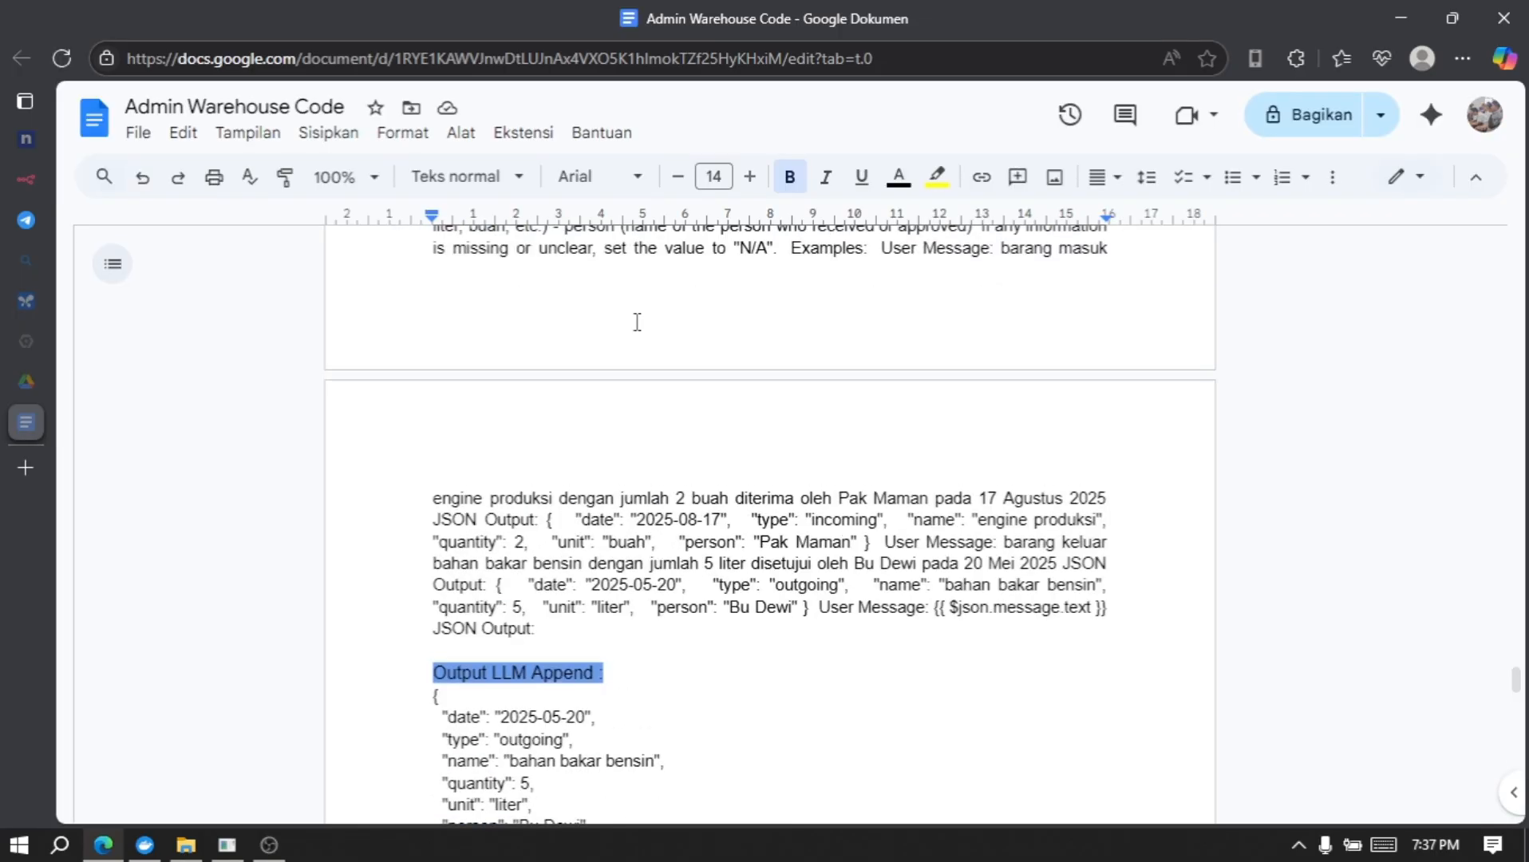
{"action": "scroll", "coordinate": [637, 322], "scroll_direction": "up", "scroll_amount": 5}
{"action": "scroll", "coordinate": [628, 467], "scroll_direction": "down", "scroll_amount": 10}
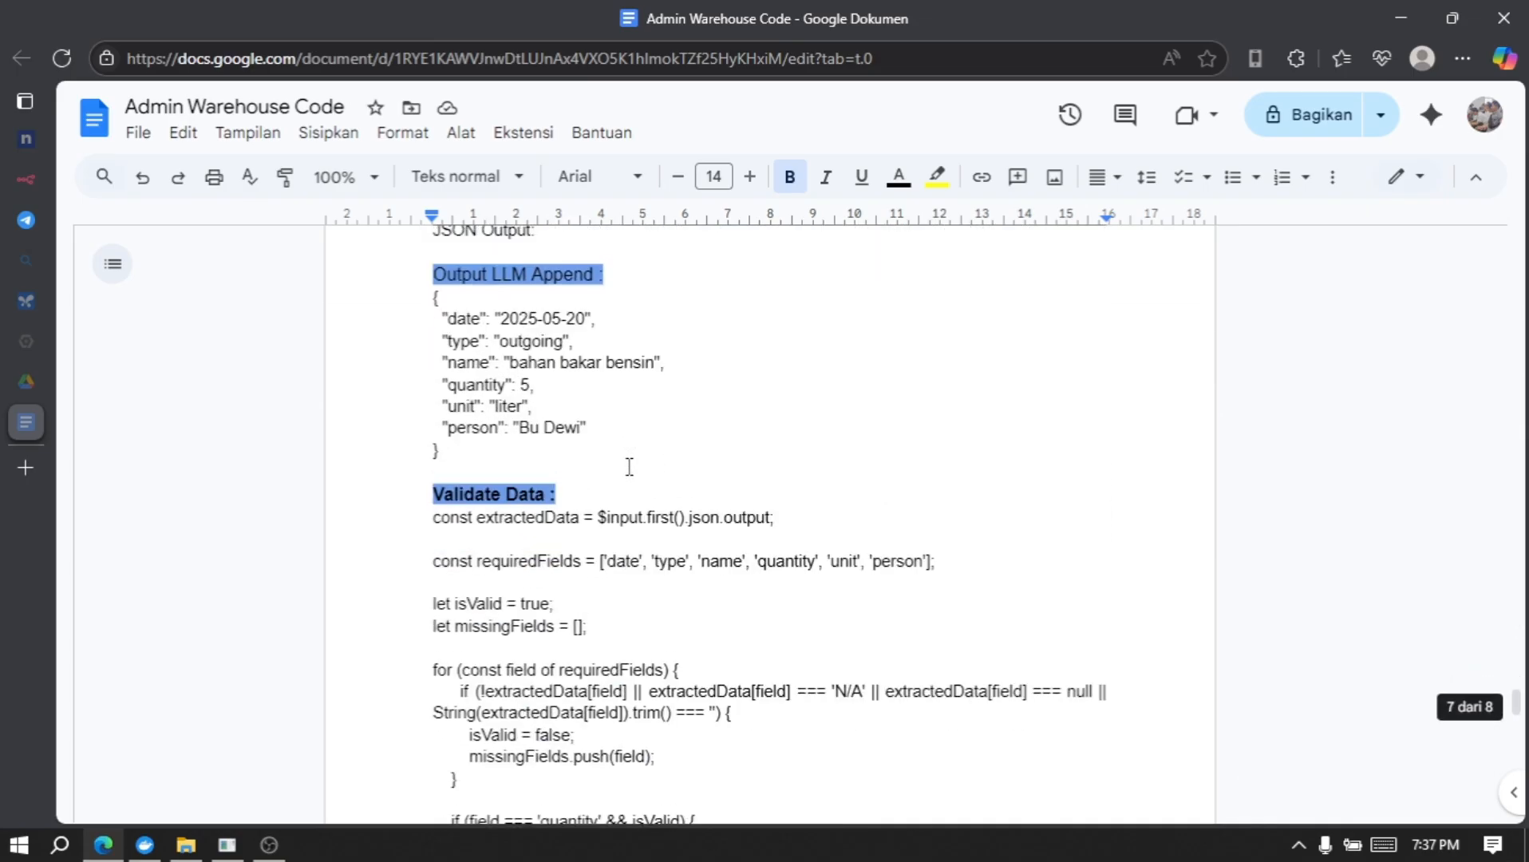
{"action": "scroll", "coordinate": [628, 466], "scroll_direction": "down", "scroll_amount": 3}
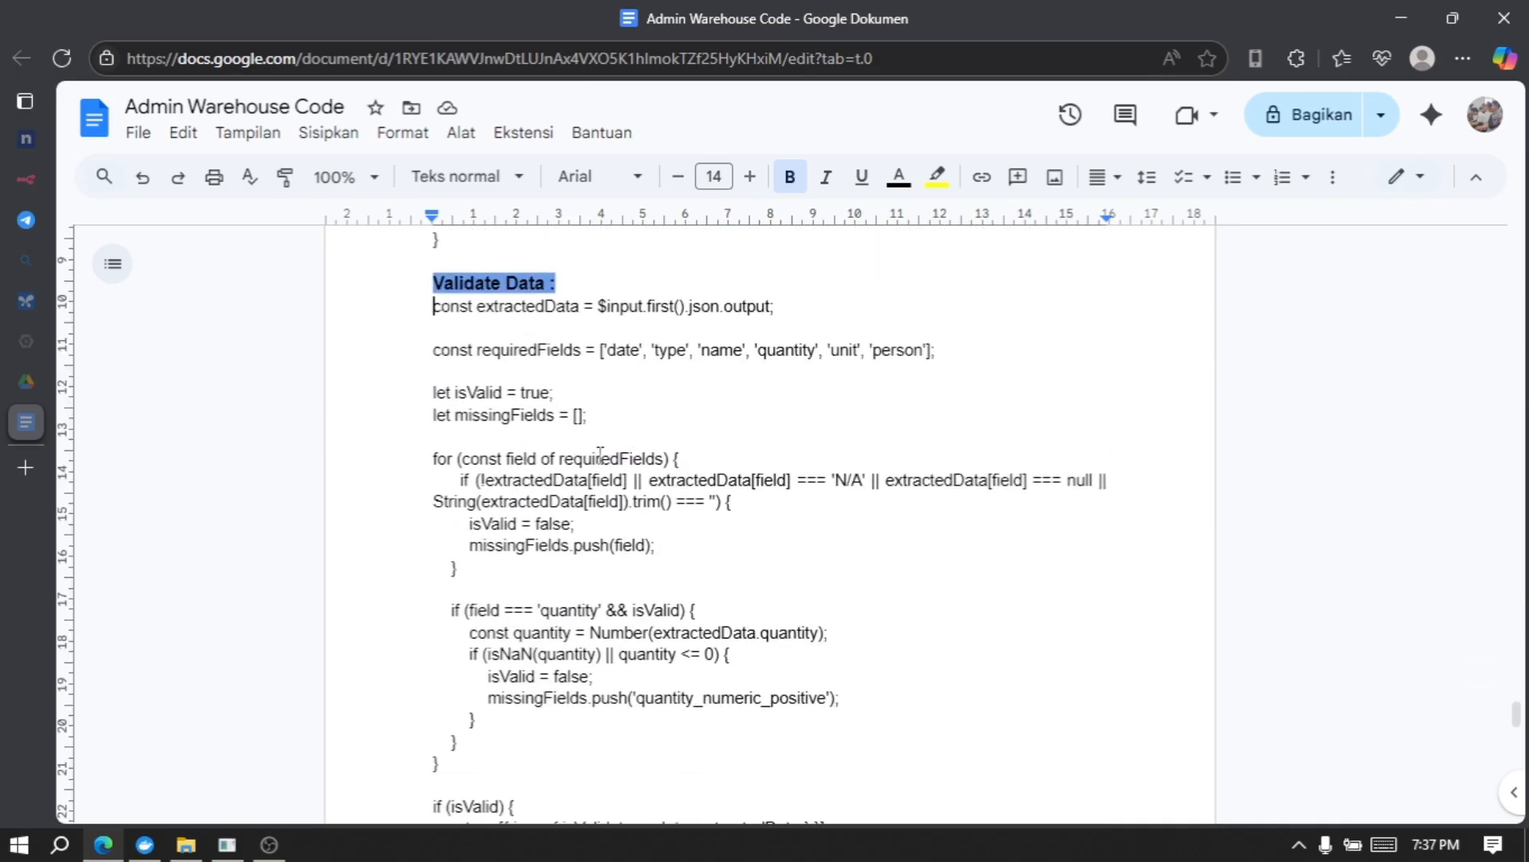
{"action": "scroll", "coordinate": [600, 452], "scroll_direction": "down", "scroll_amount": 7}
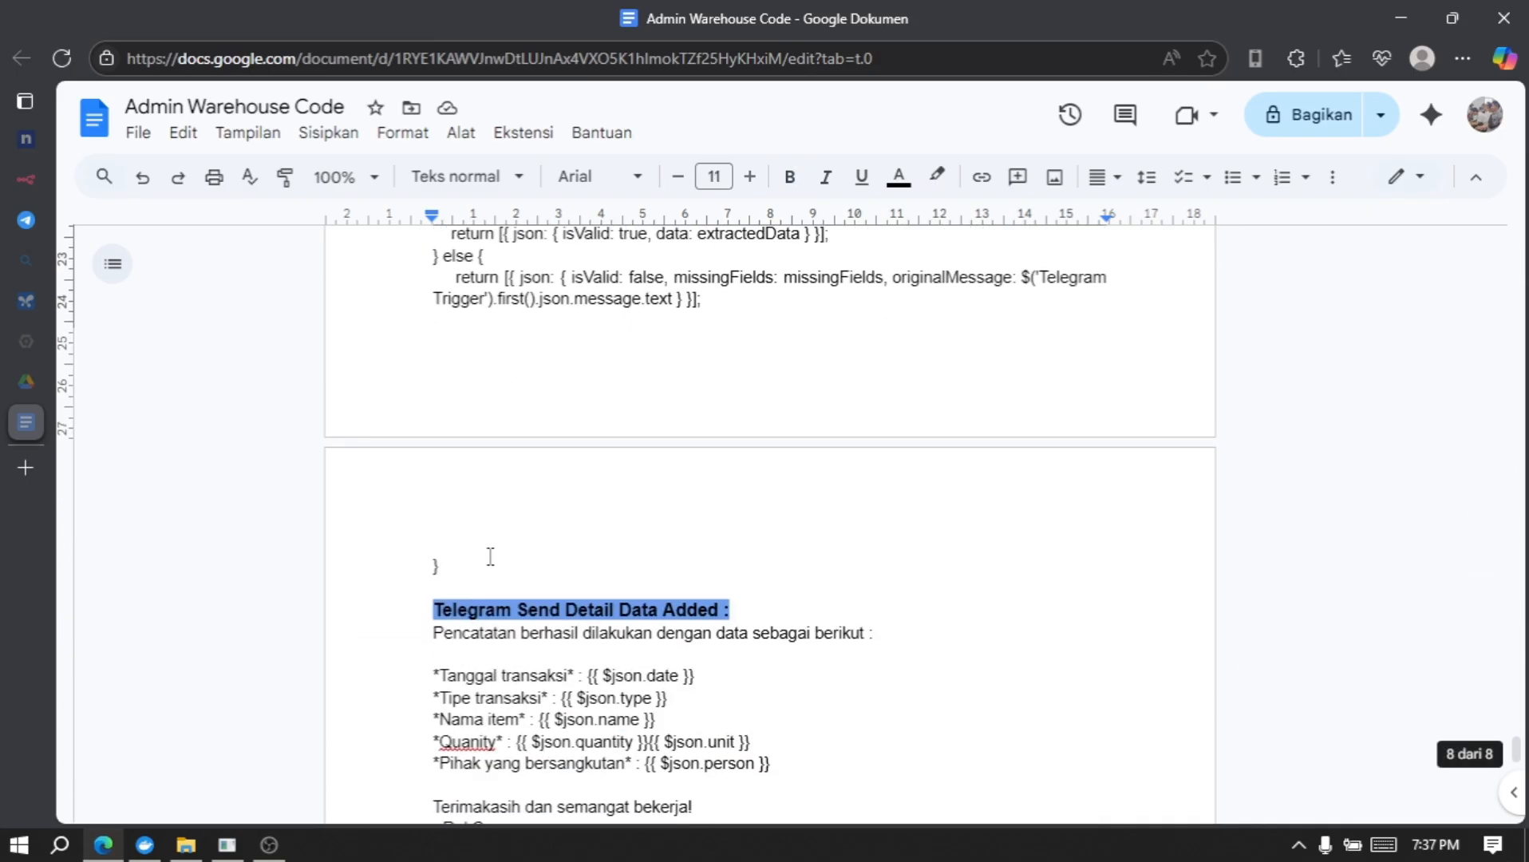
{"action": "left_click", "coordinate": [490, 564], "text": "shift"}
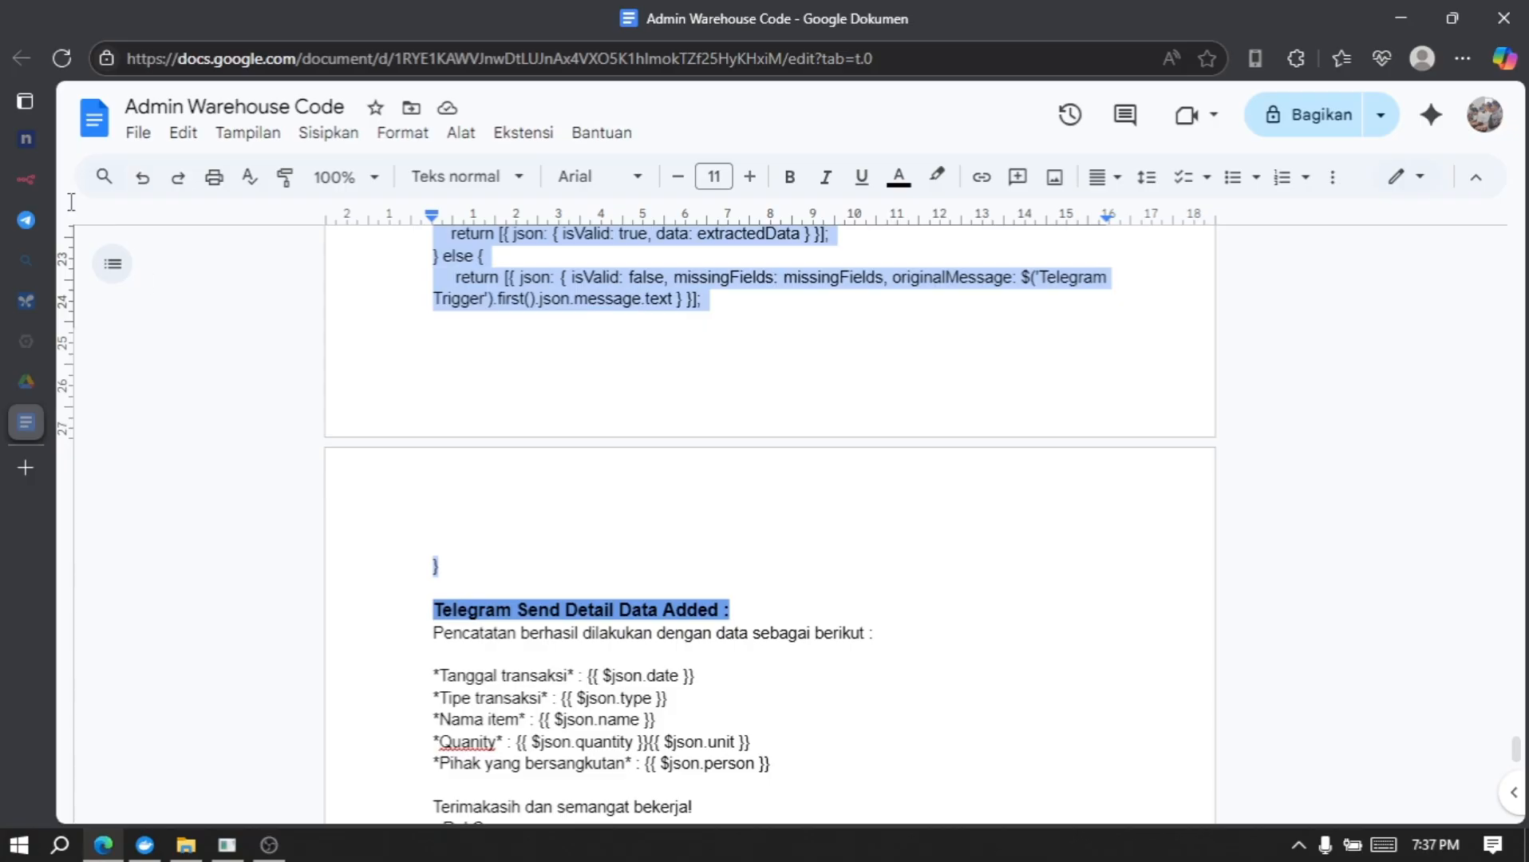
- Paste the copied script into the Validate data node's JavaScript code in n8n and execute the node
{"action": "left_click", "coordinate": [25, 181]}
{"action": "left_click", "coordinate": [659, 413]}
{"action": "key", "text": "ctrl+v"}
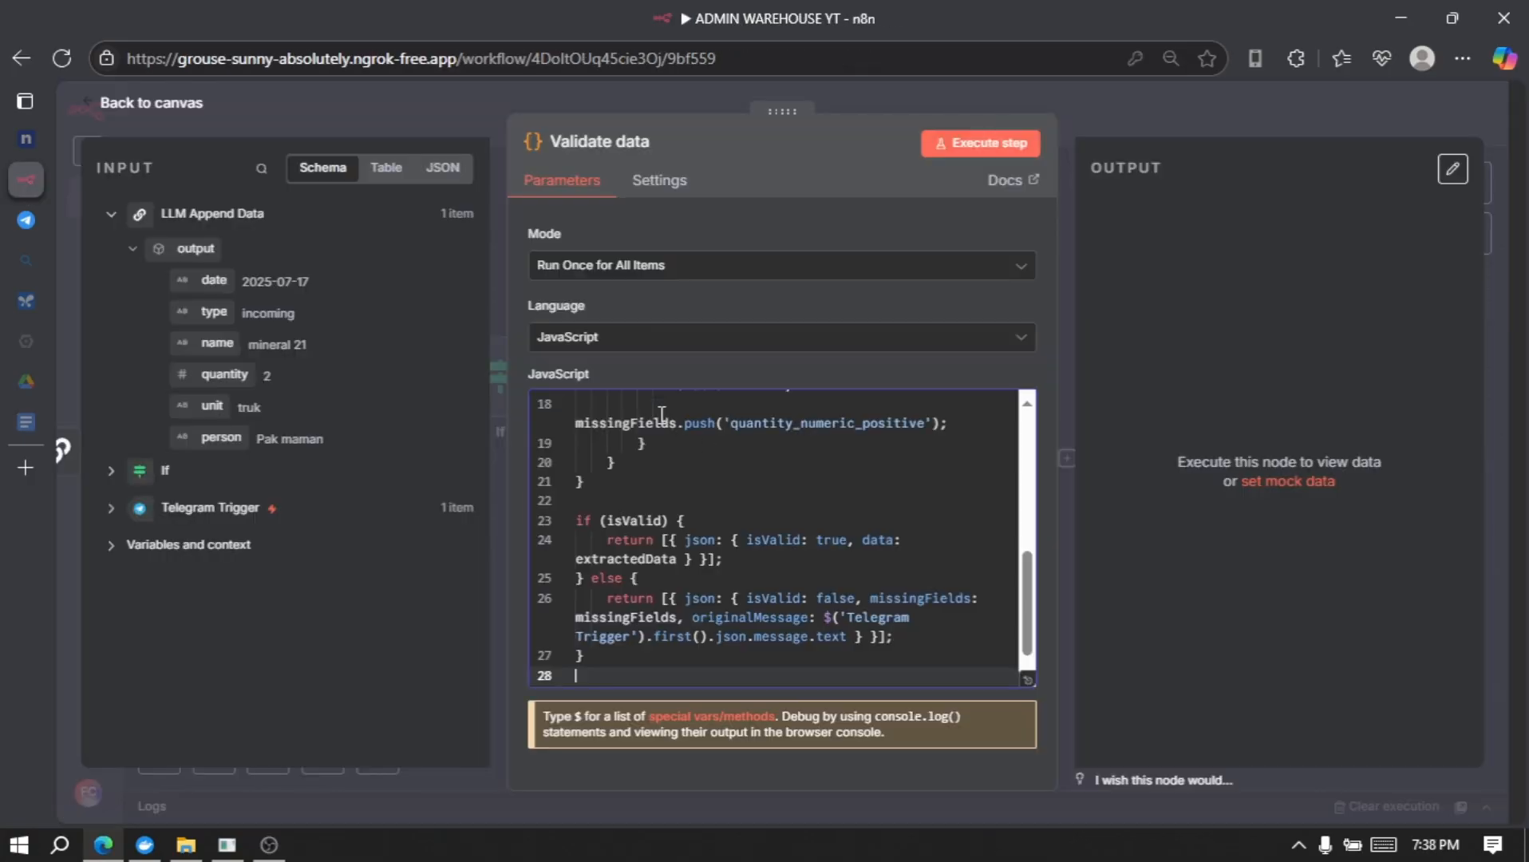
{"action": "left_click", "coordinate": [995, 151]}
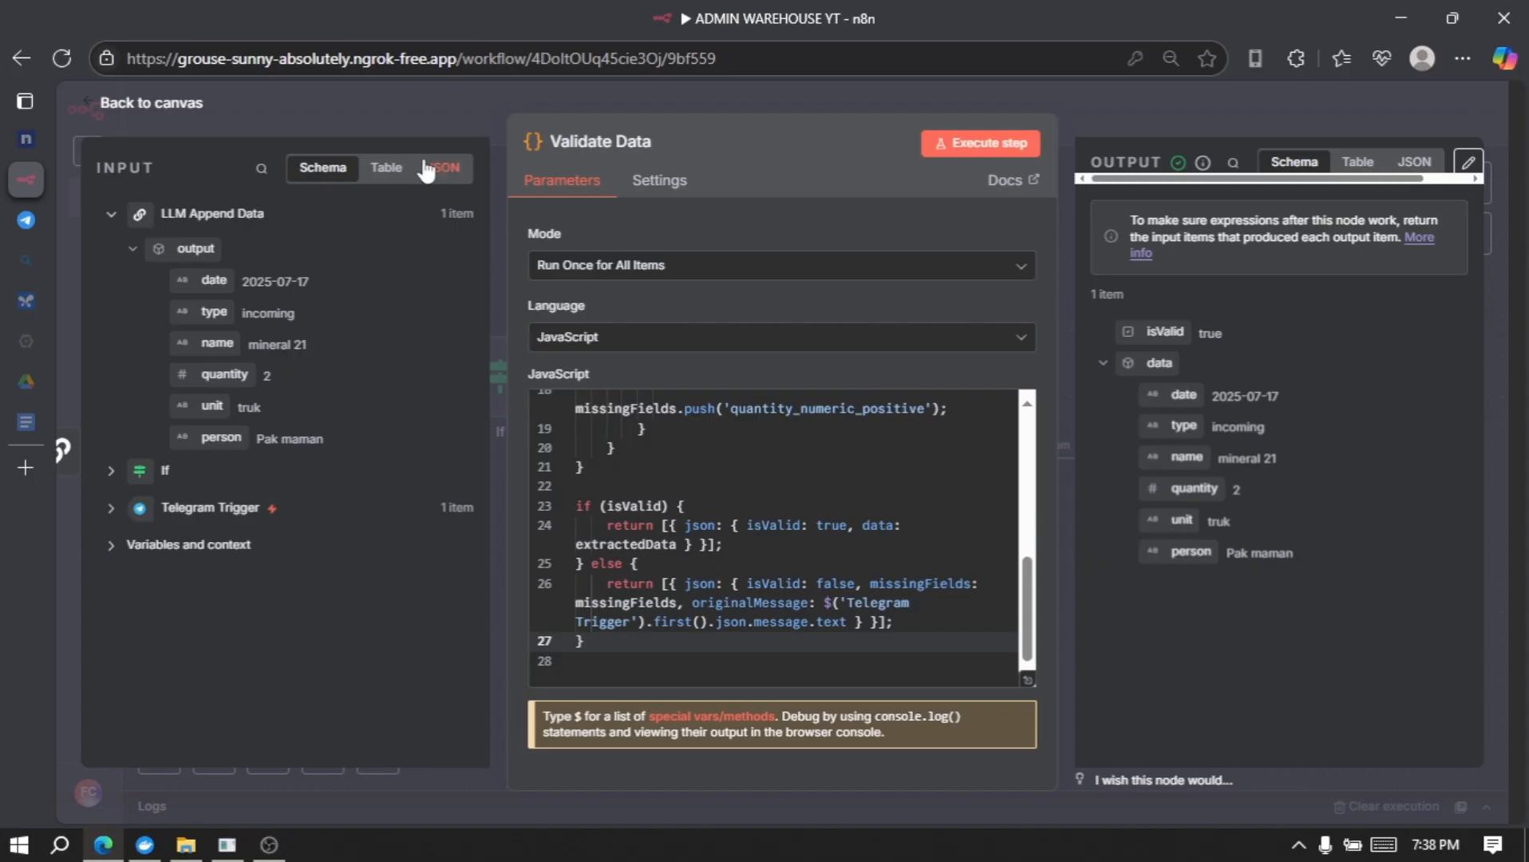
- Add an If node after Validate Data and rename it Is Valid Data ?
{"action": "left_click", "coordinate": [180, 112]}
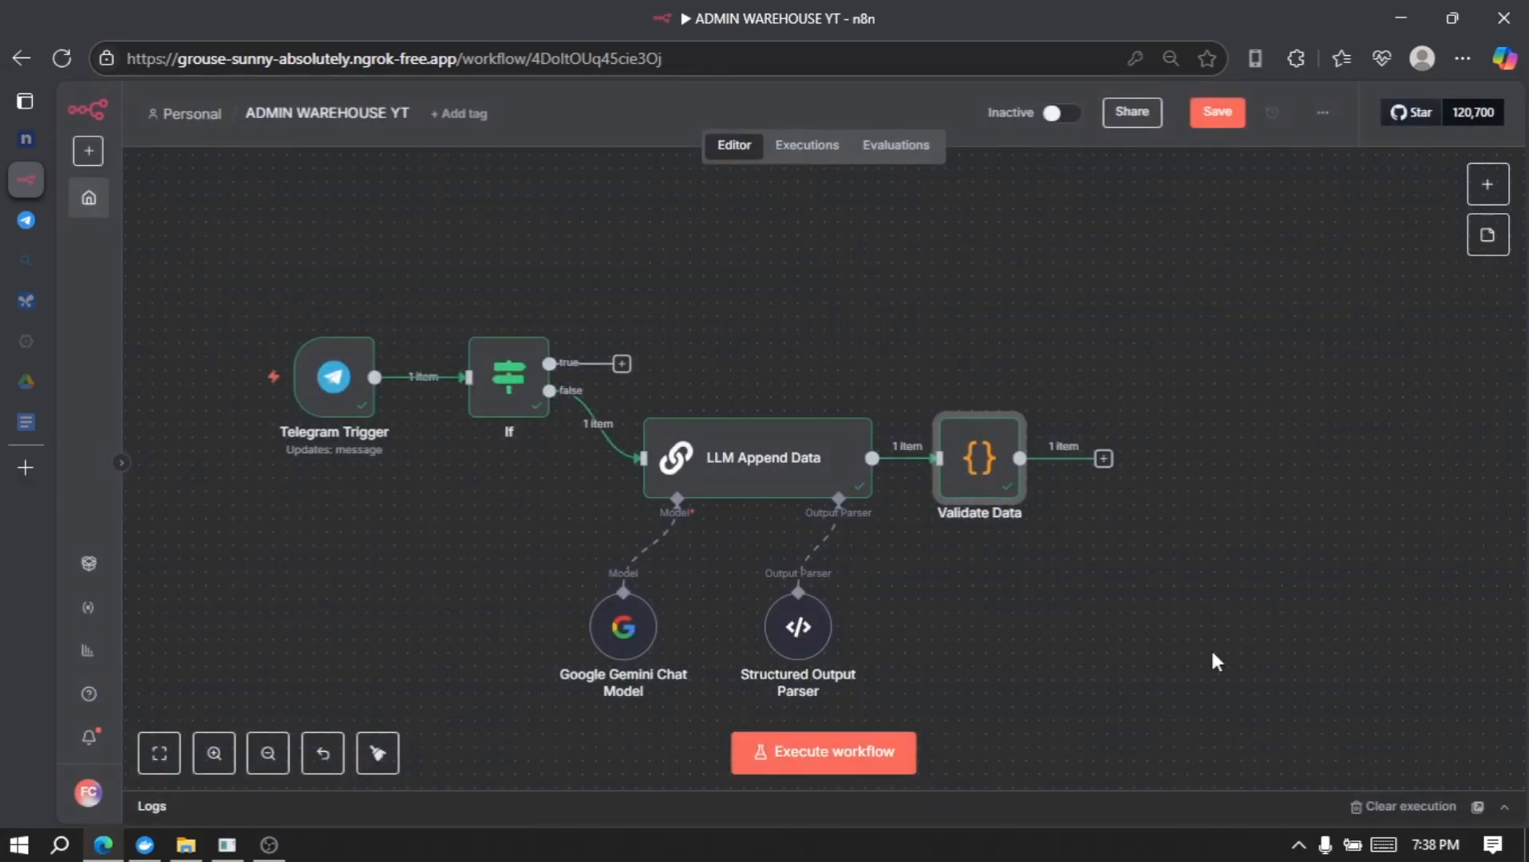
{"action": "scroll", "coordinate": [1213, 659], "scroll_direction": "right", "scroll_amount": 3}
{"action": "scroll", "coordinate": [1213, 659], "scroll_direction": "right", "scroll_amount": 1}
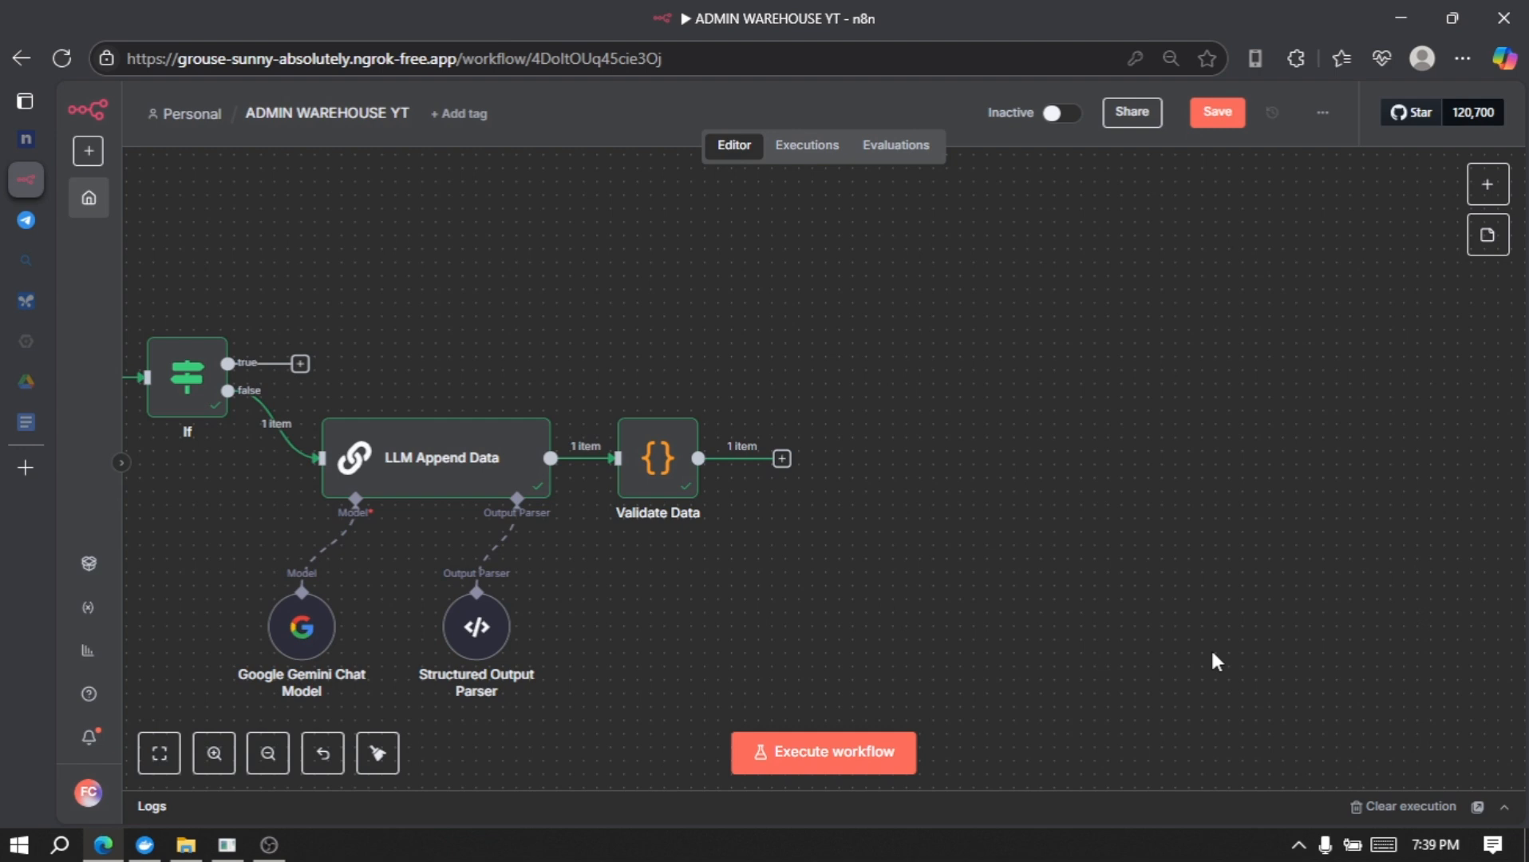
{"action": "left_click", "coordinate": [782, 460]}
{"action": "type", "text": "if"}
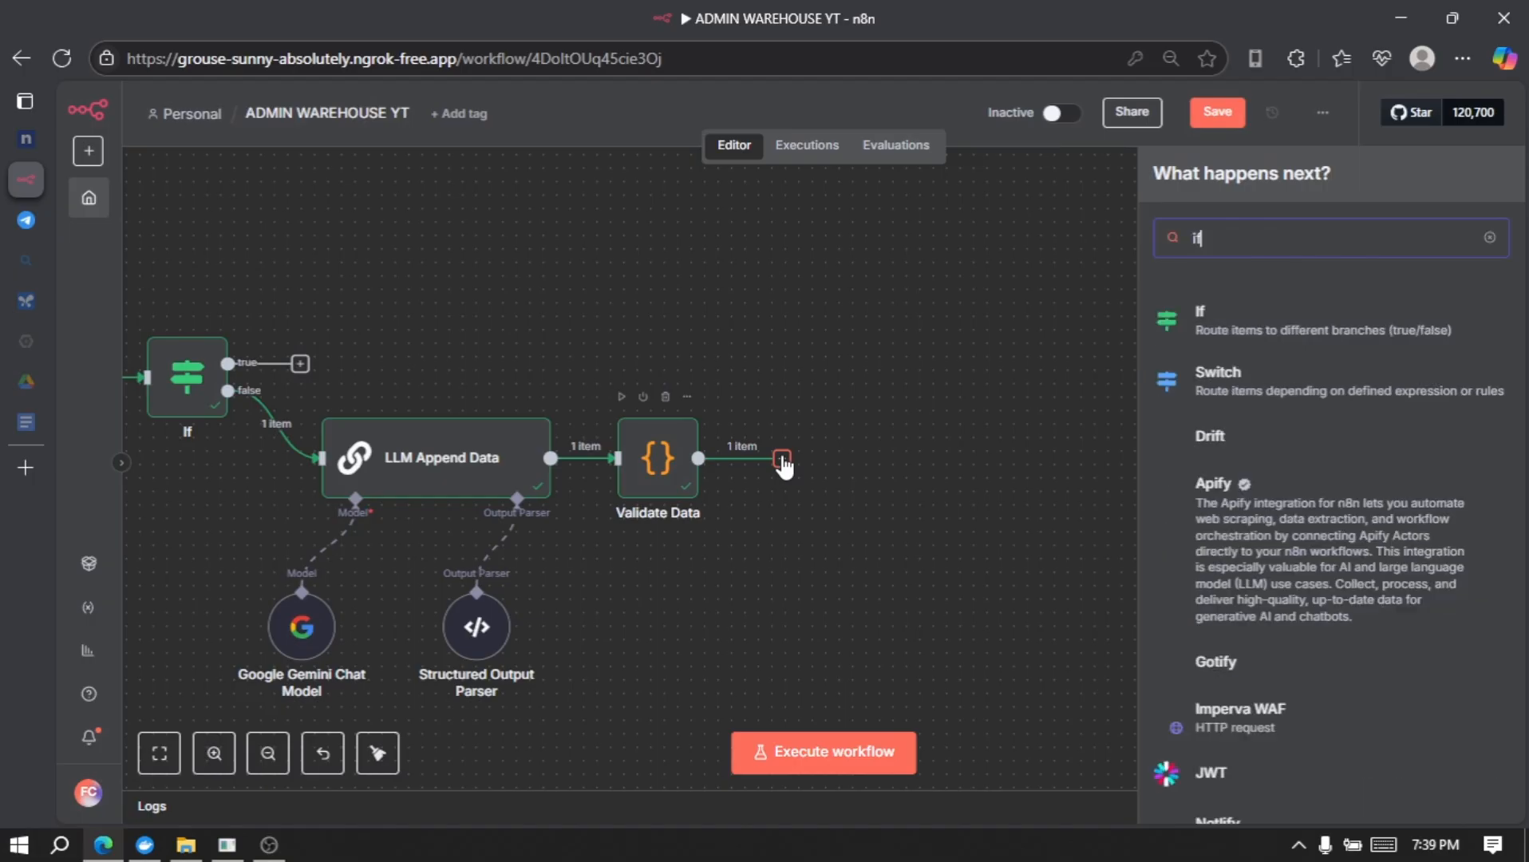
{"action": "left_click", "coordinate": [1294, 323]}
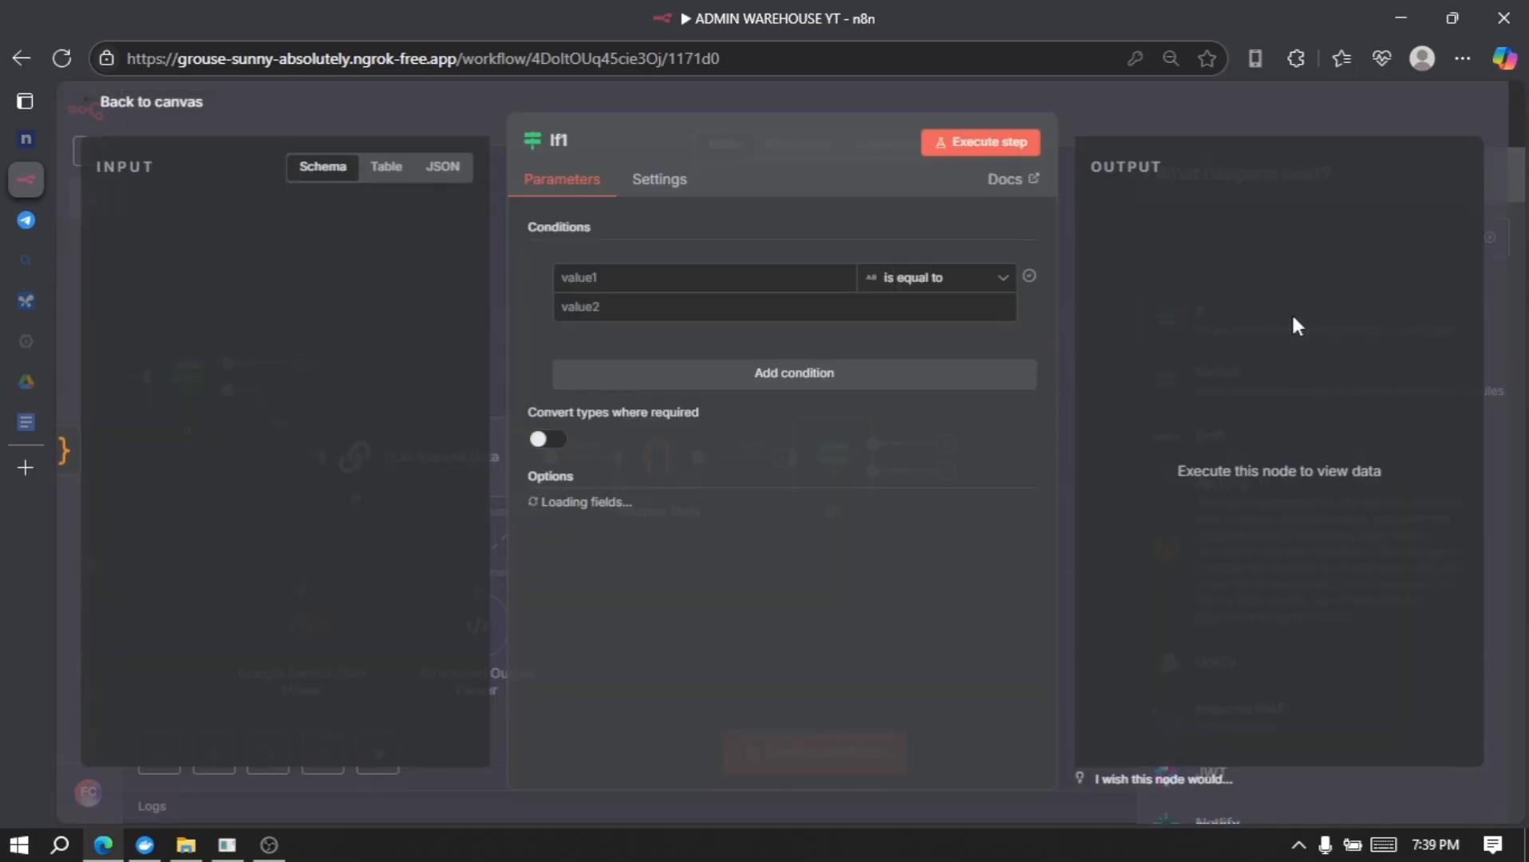
{"action": "left_click", "coordinate": [559, 137]}
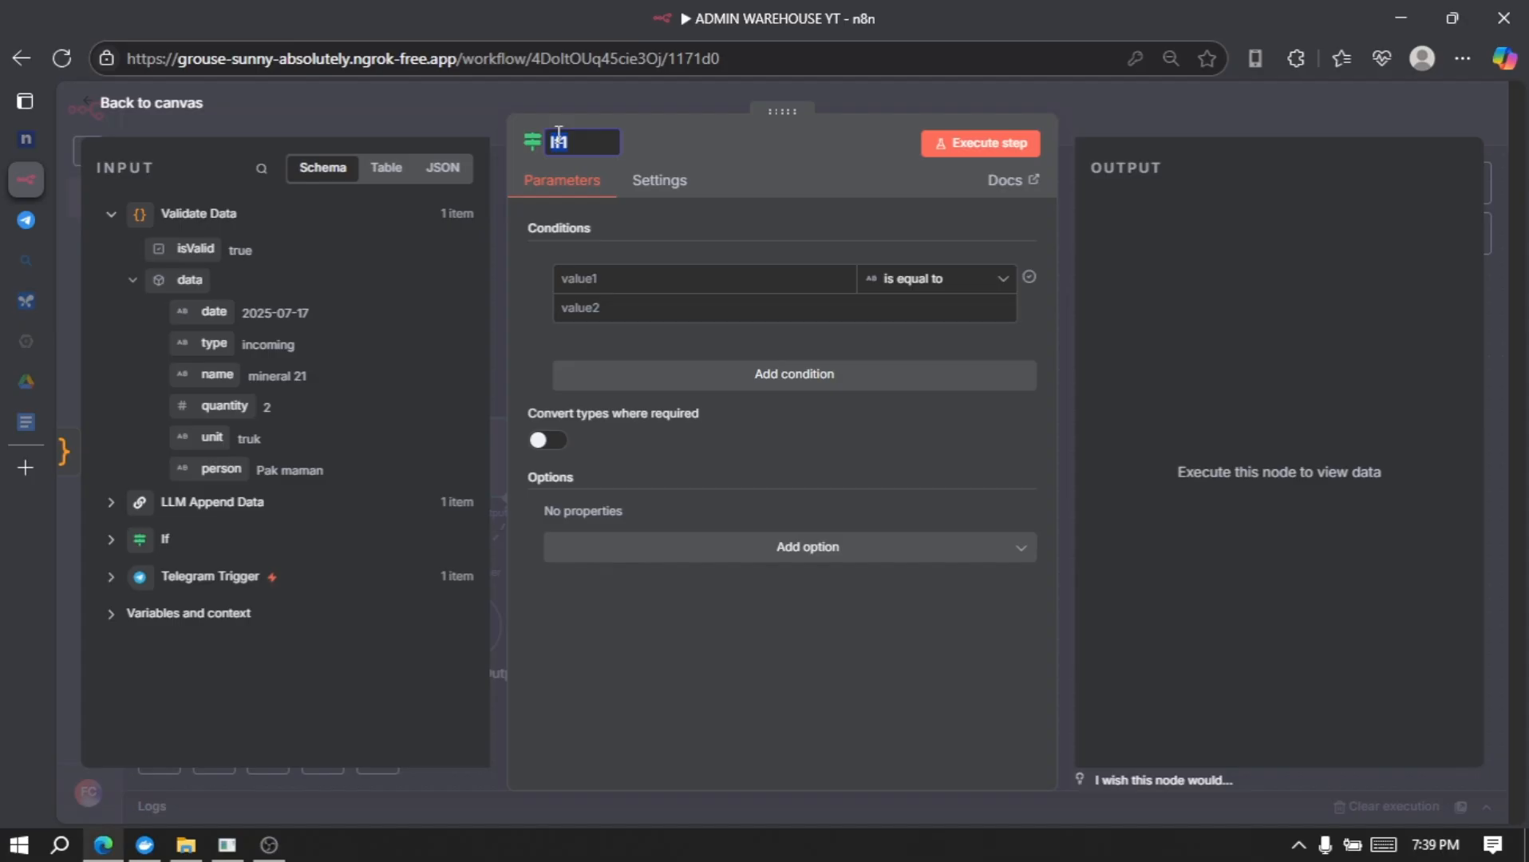
{"action": "type", "text": "Is Valid Data ?"}
{"action": "key", "text": "Return"}
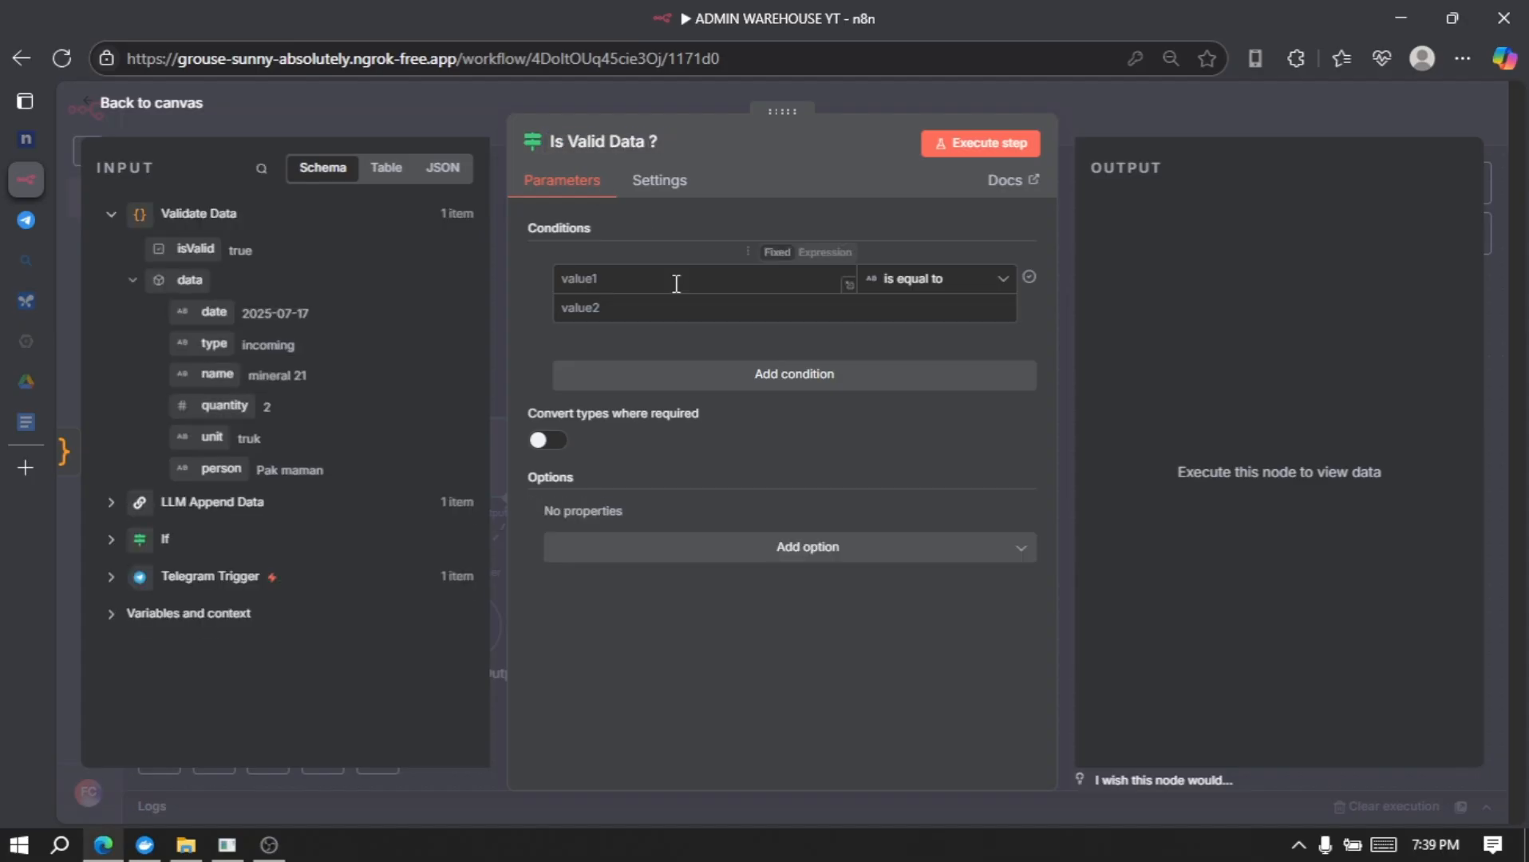
- Set the Is Valid Data ? condition so that {{ $json.isValid }} uses the Boolean check is true, and return to the canvas
{"action": "left_click", "coordinate": [610, 283]}
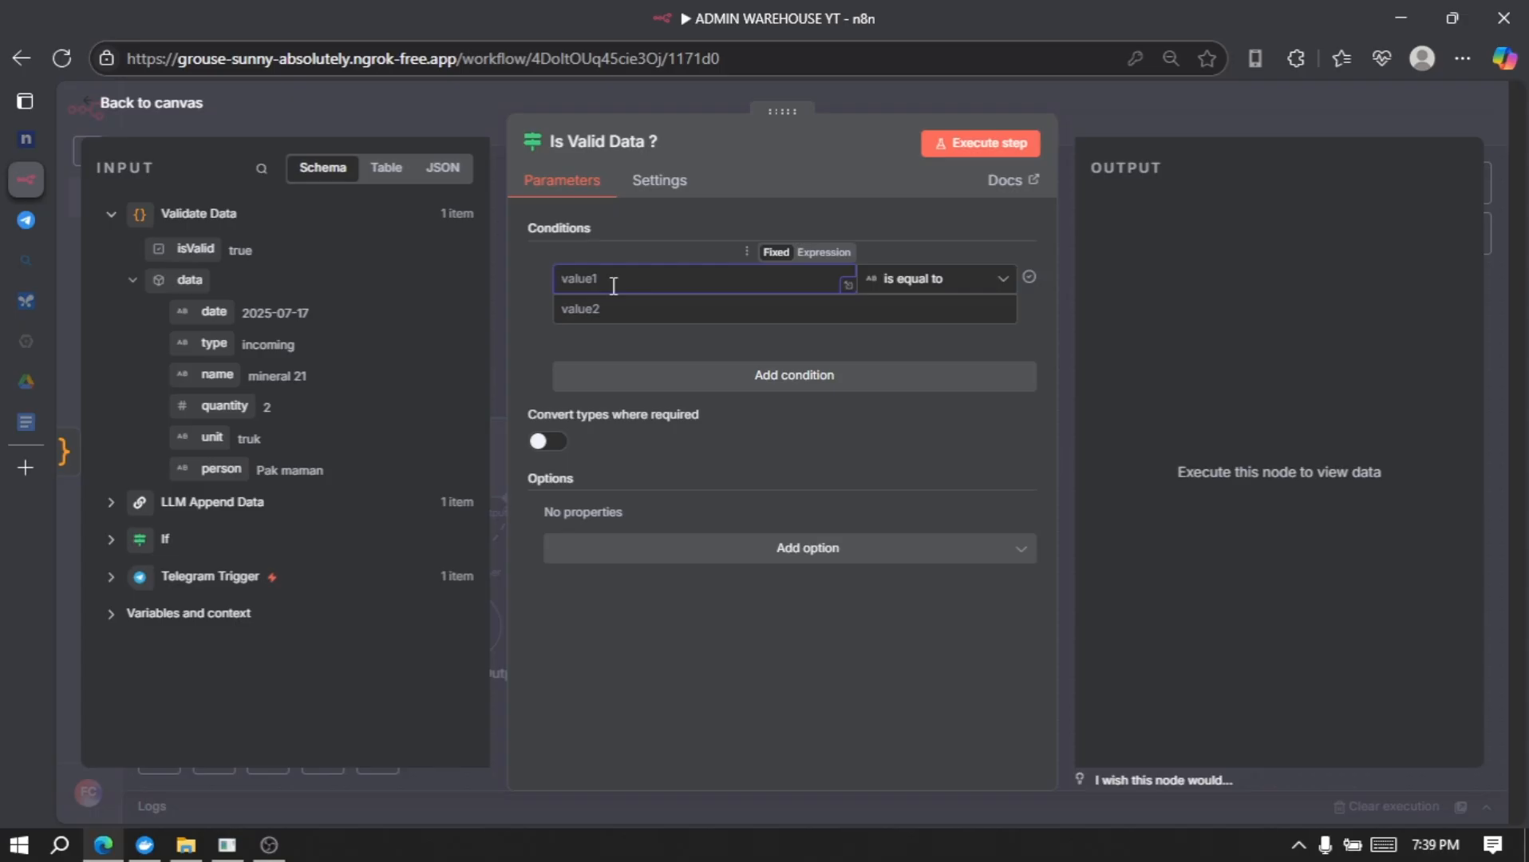
{"action": "left_click_drag", "start_coordinate": [195, 248], "coordinate": [611, 284]}
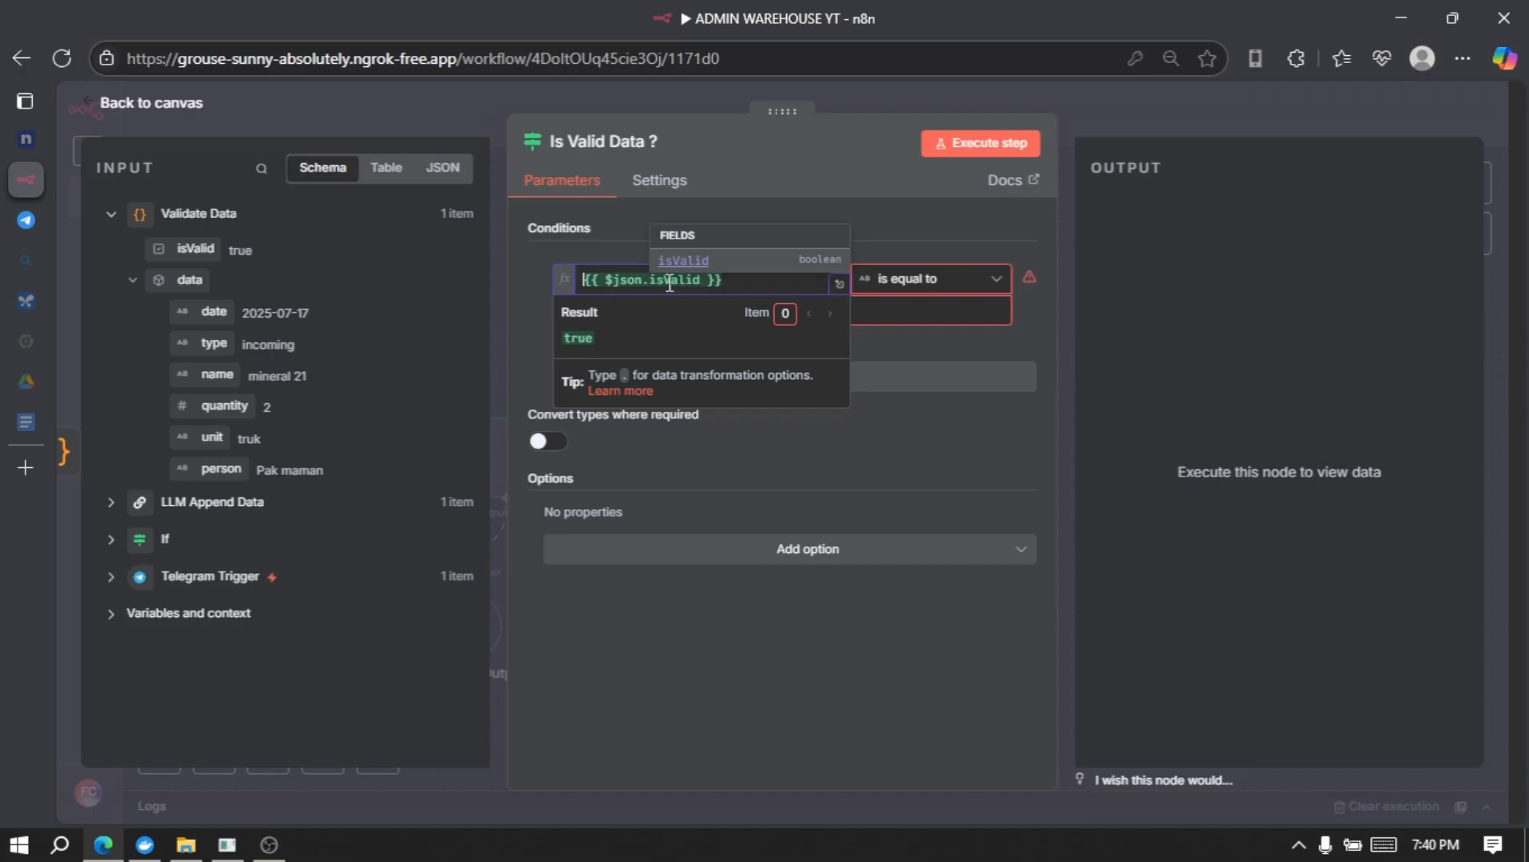
{"action": "left_click", "coordinate": [941, 239]}
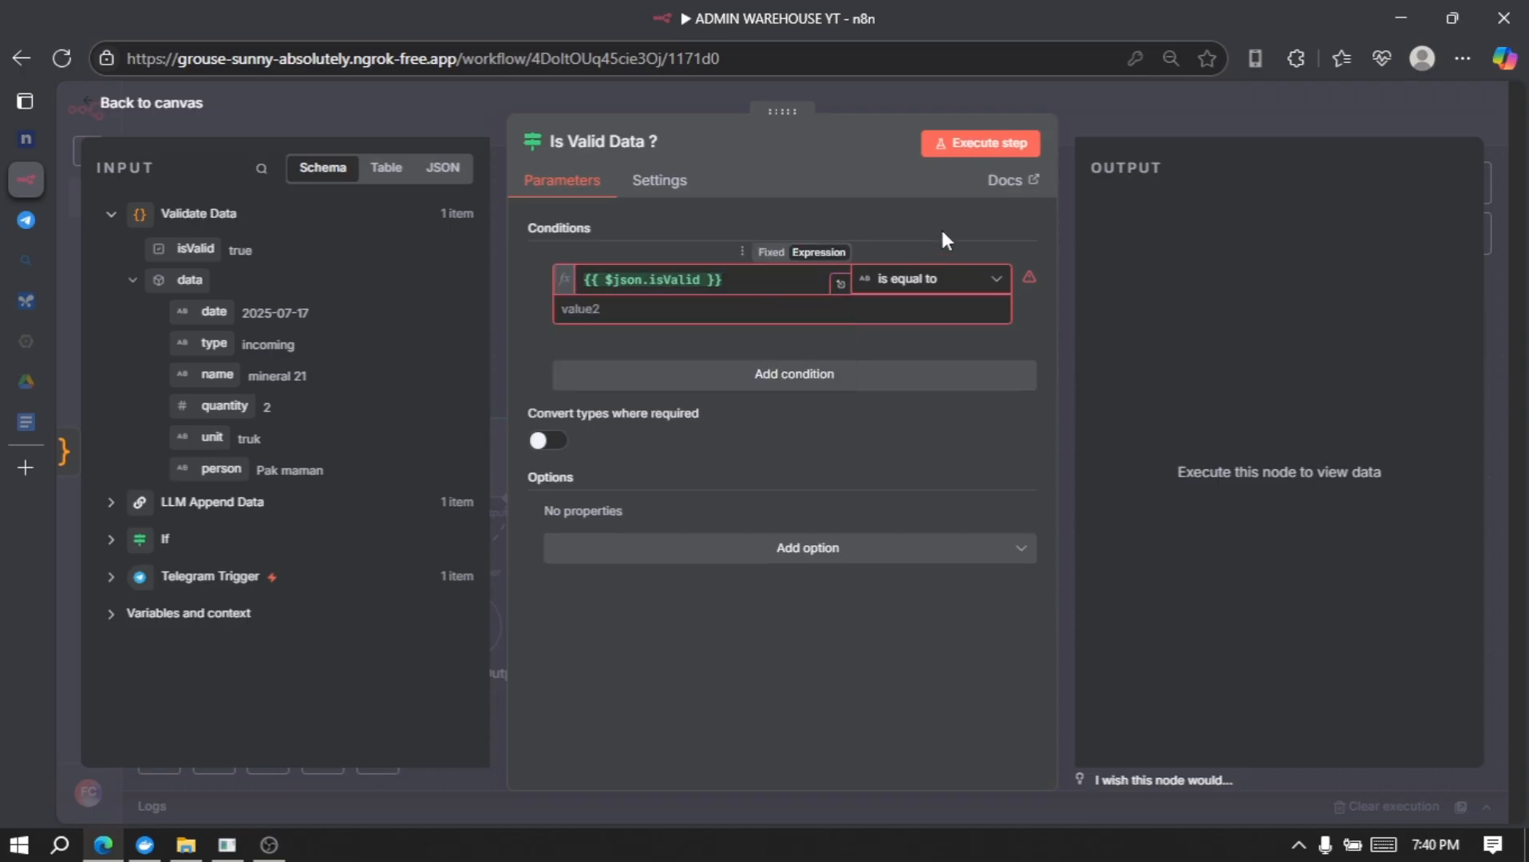
{"action": "left_click", "coordinate": [978, 295]}
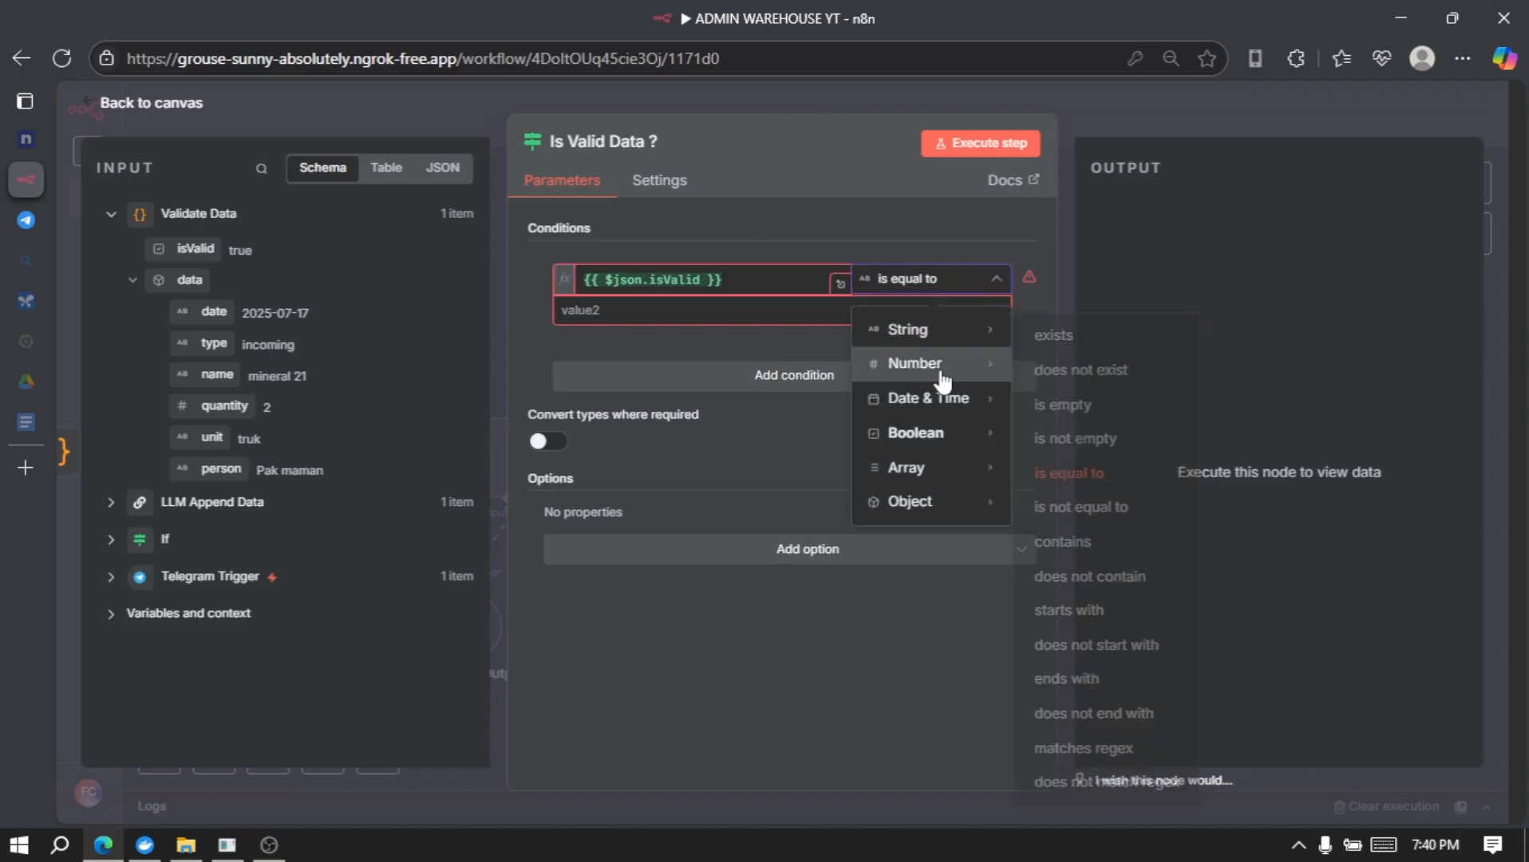
{"action": "mouse_move", "coordinate": [950, 445]}
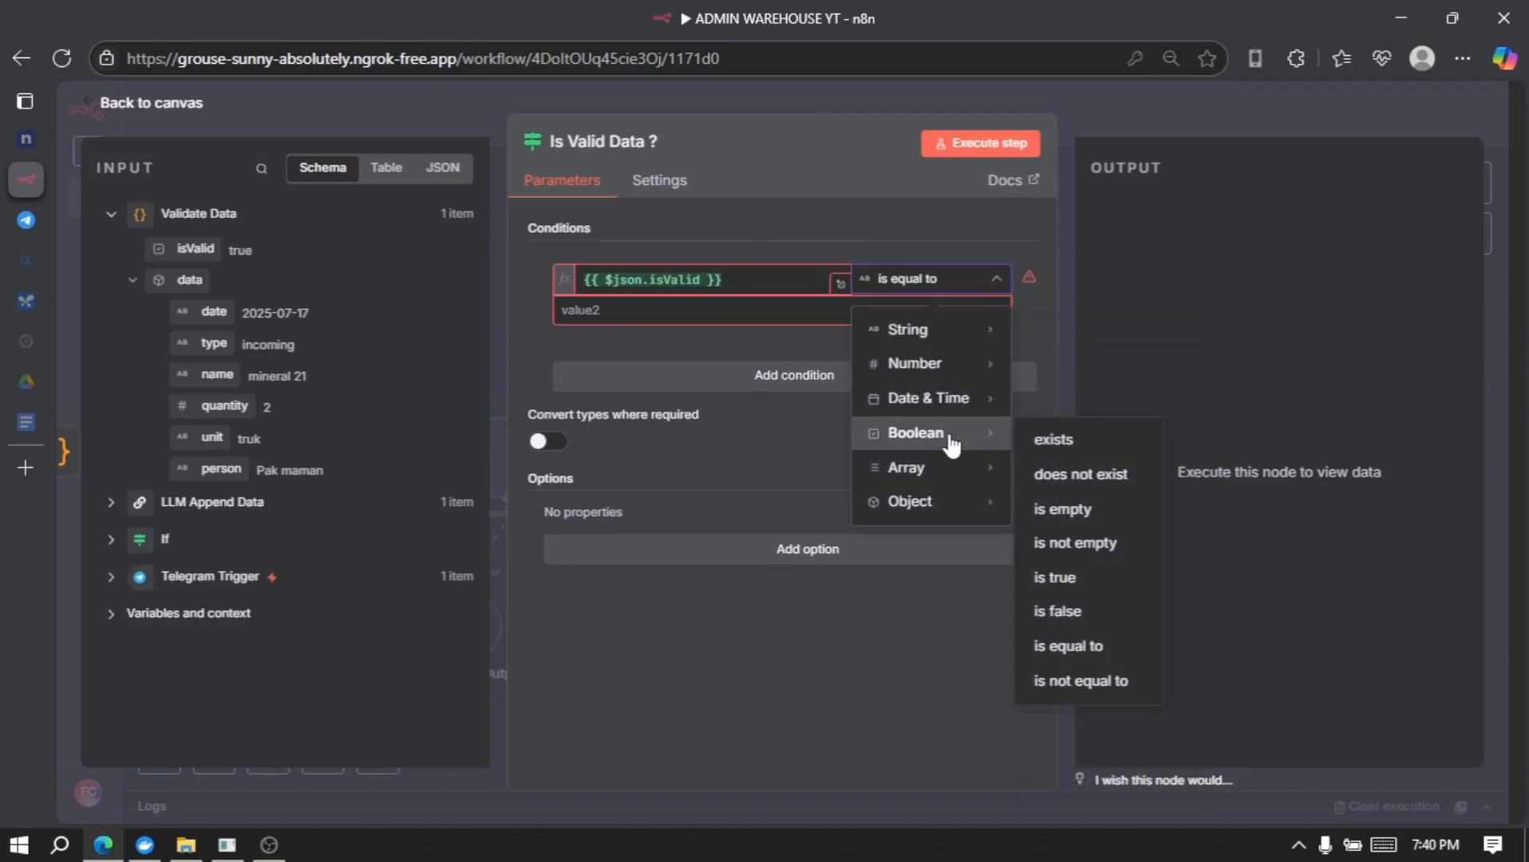
{"action": "left_click", "coordinate": [1108, 581]}
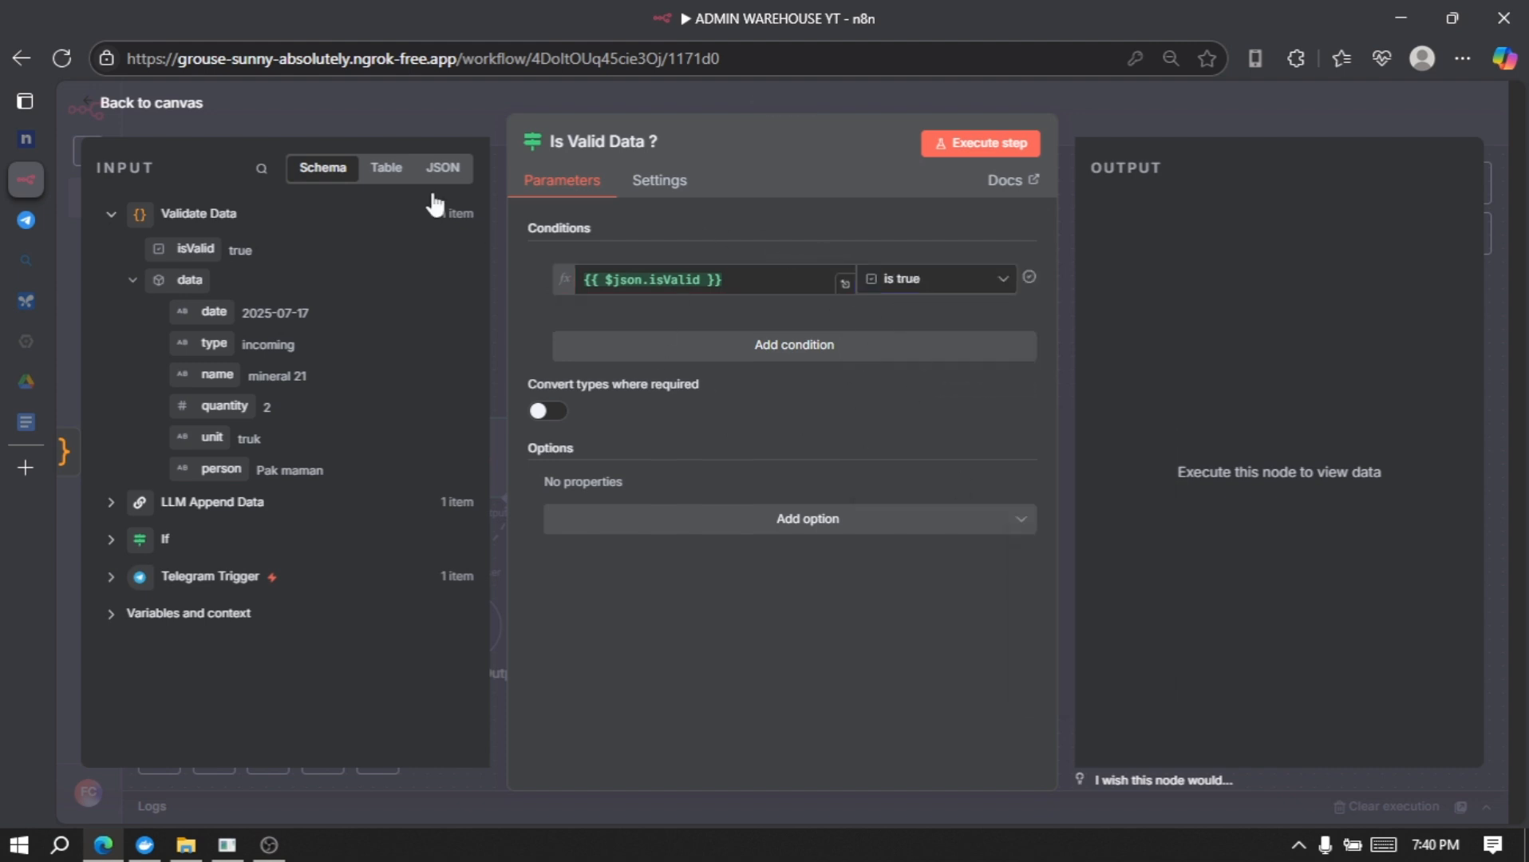
{"action": "left_click", "coordinate": [191, 105]}
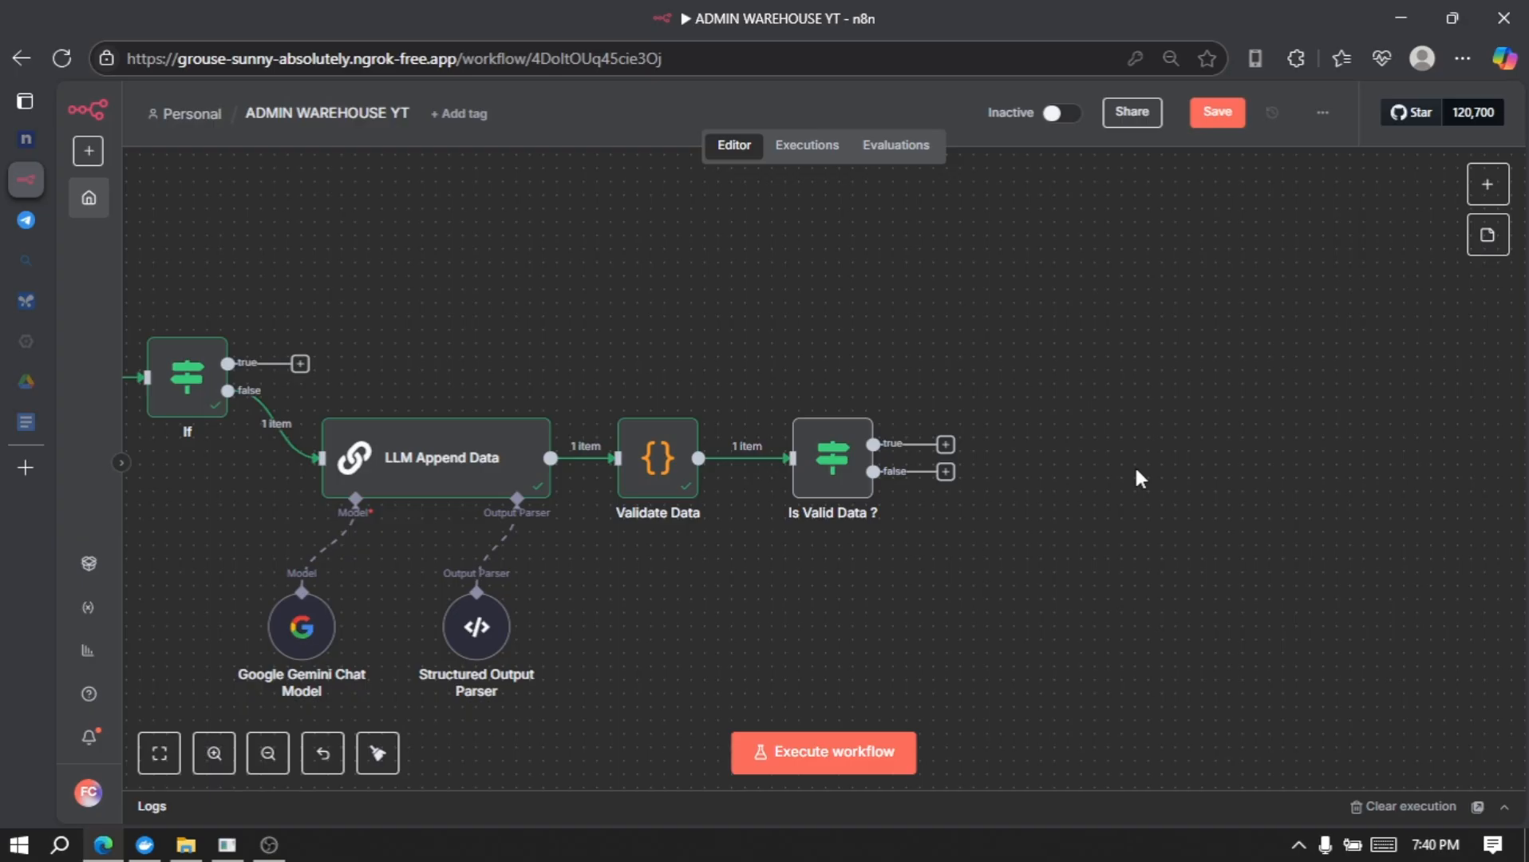
- Add a Google Sheets Append row in sheet node to the true branch of Is Valid Data ?
{"action": "scroll", "coordinate": [1134, 465], "scroll_direction": "right", "scroll_amount": 2}
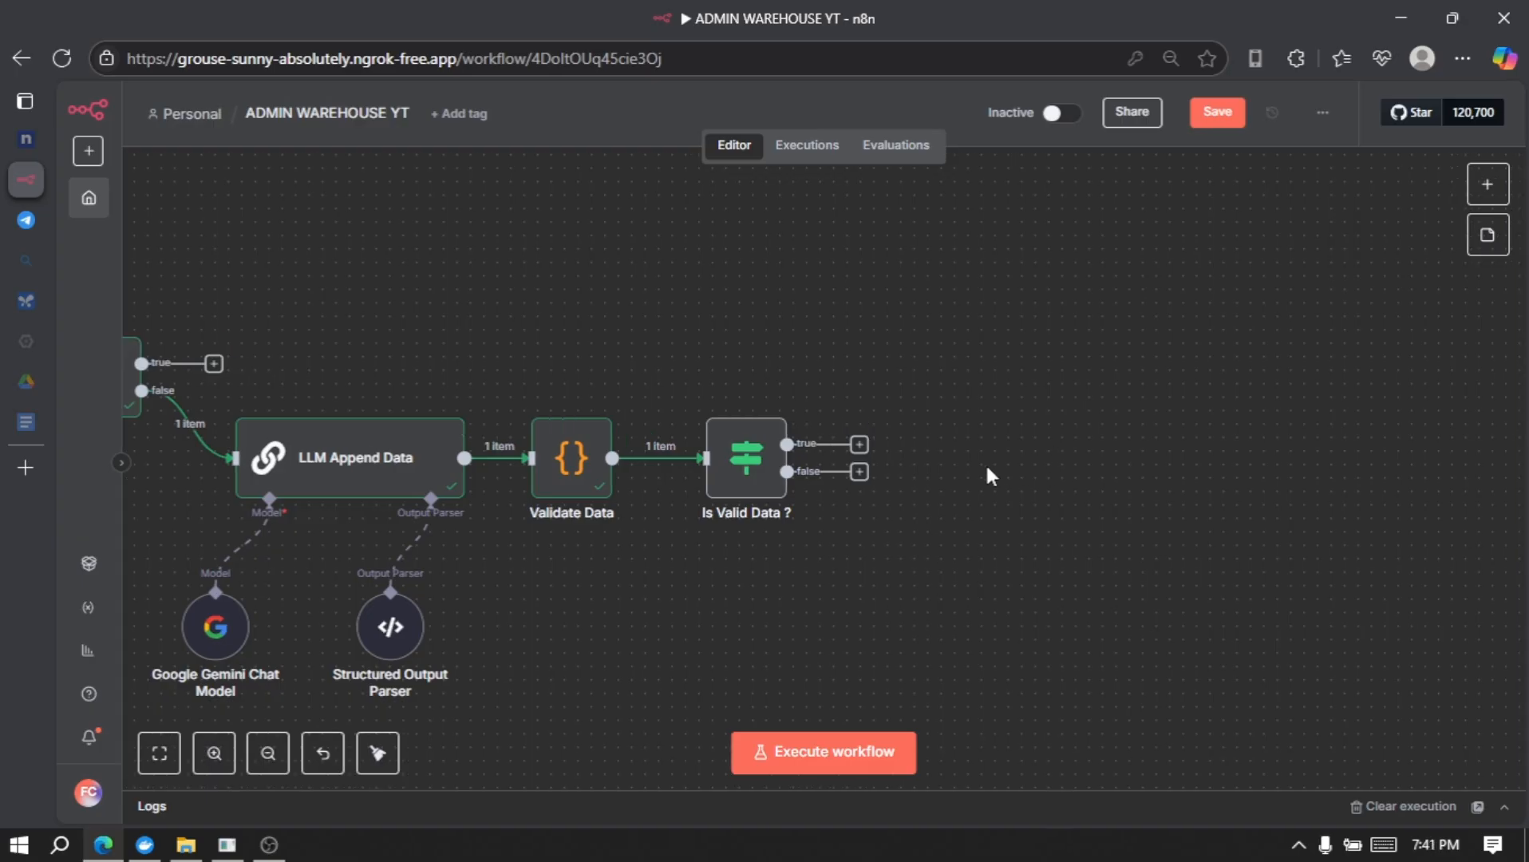
{"action": "left_click", "coordinate": [860, 445]}
{"action": "type", "text": "shee"}
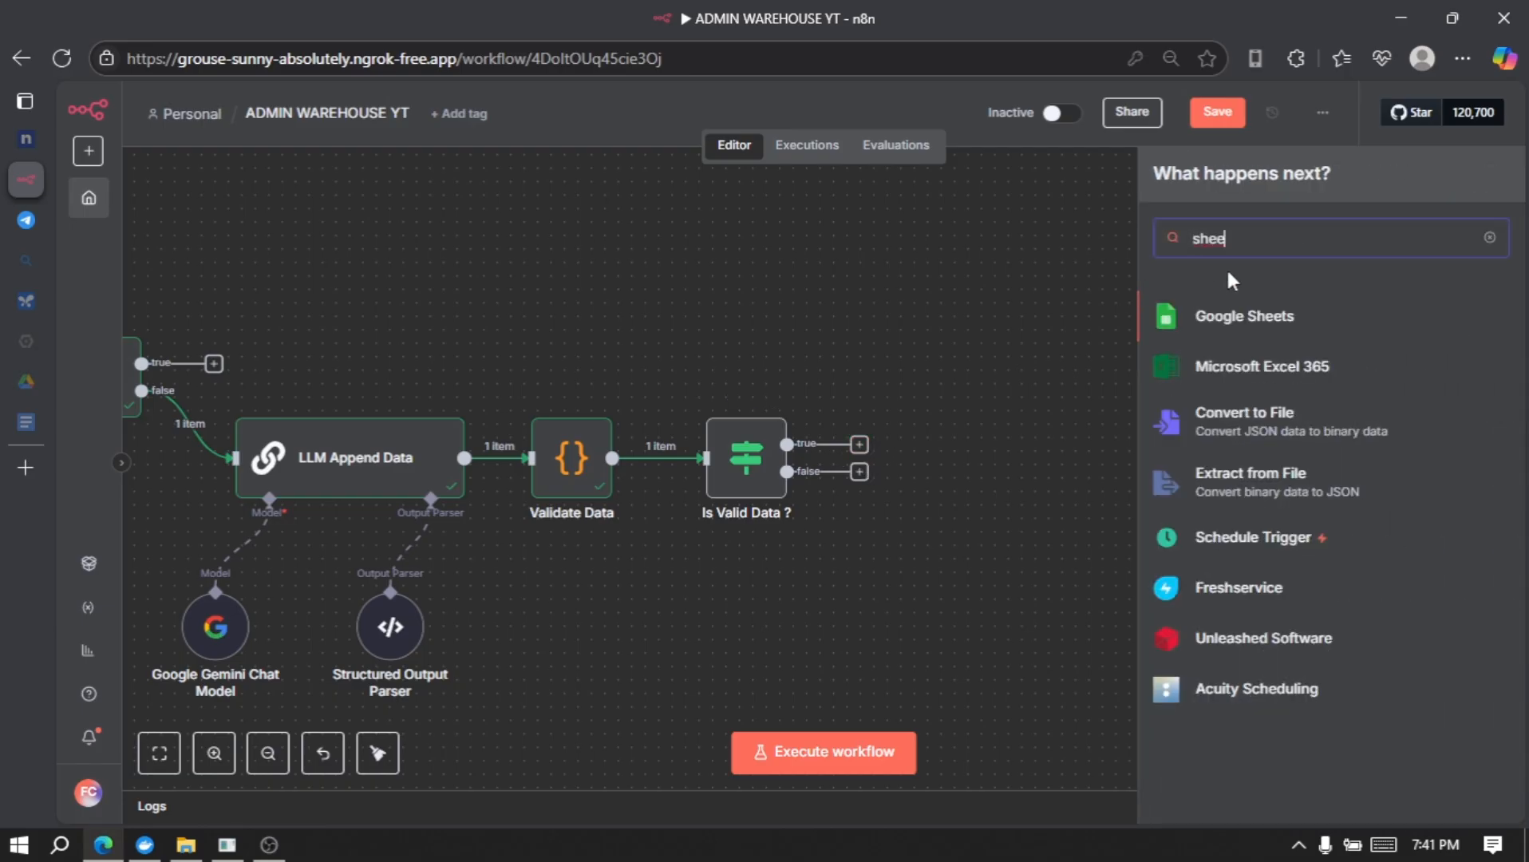
{"action": "left_click", "coordinate": [1311, 317]}
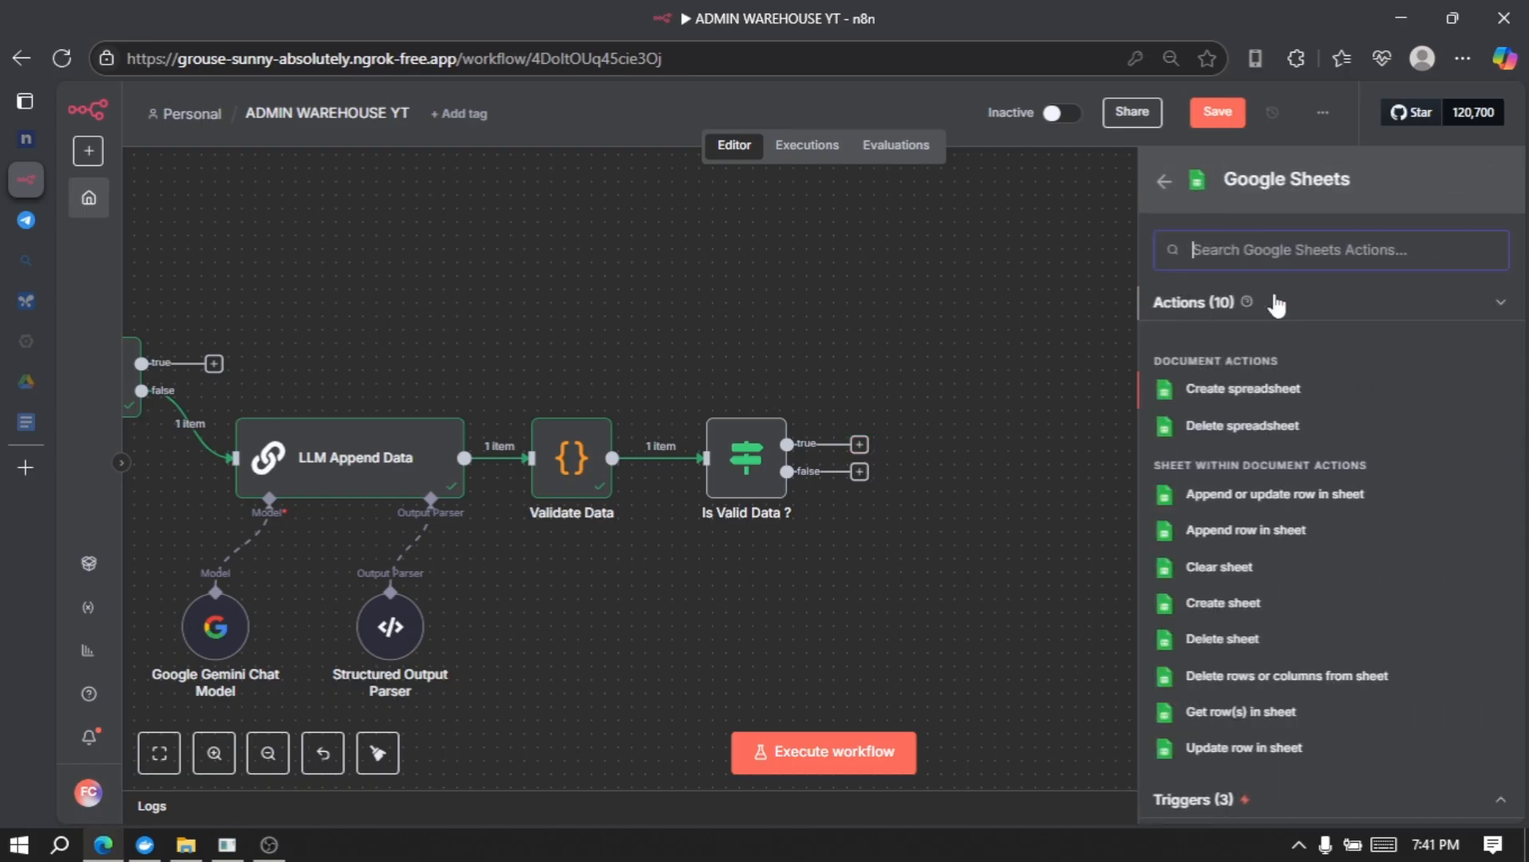
{"action": "scroll", "coordinate": [1332, 528], "scroll_direction": "down", "scroll_amount": 1}
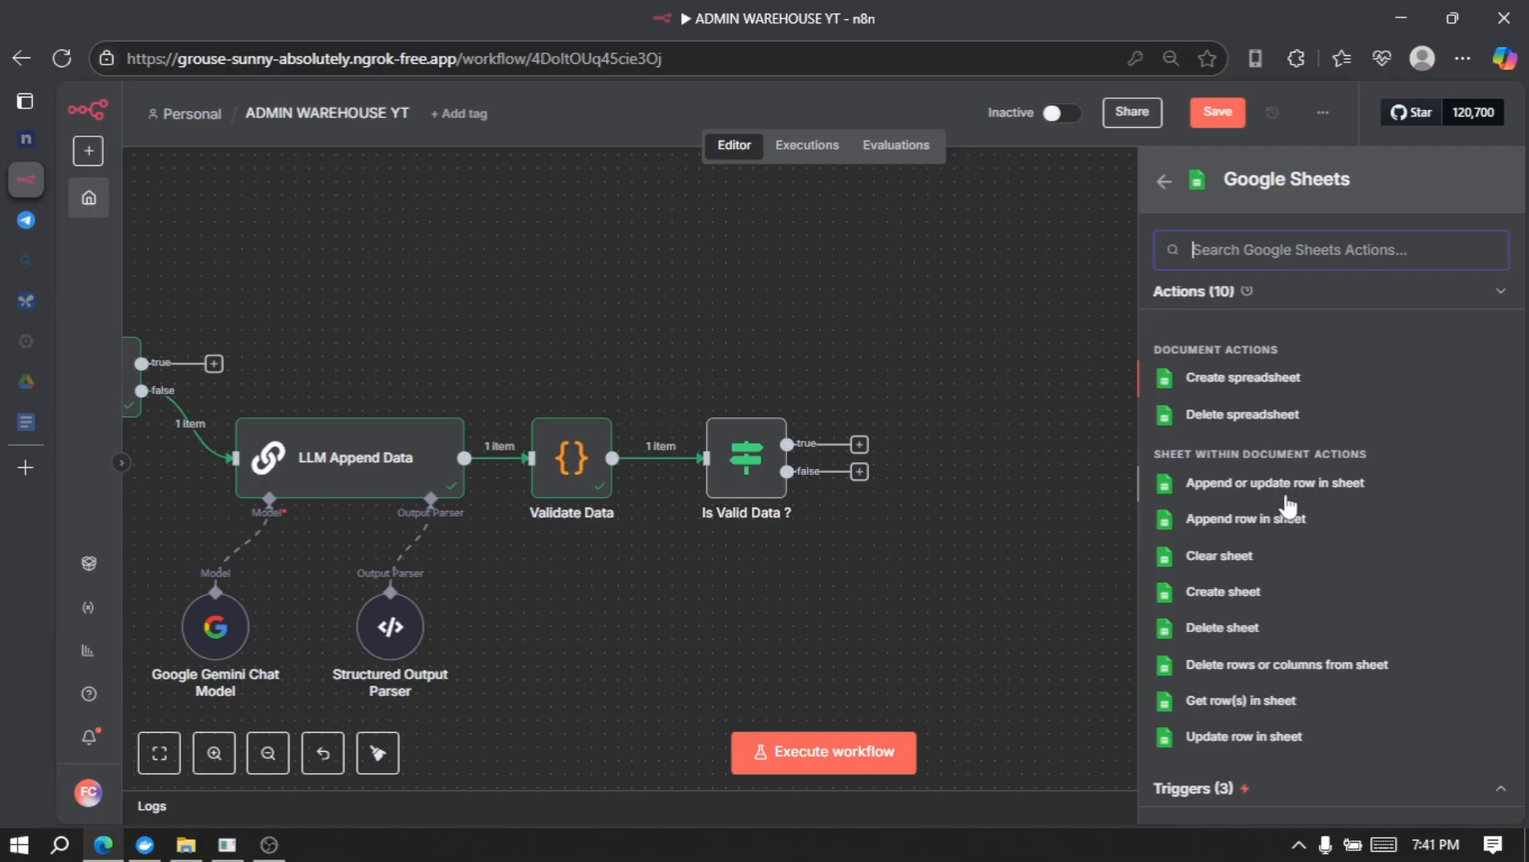
{"action": "left_click", "coordinate": [1312, 529]}
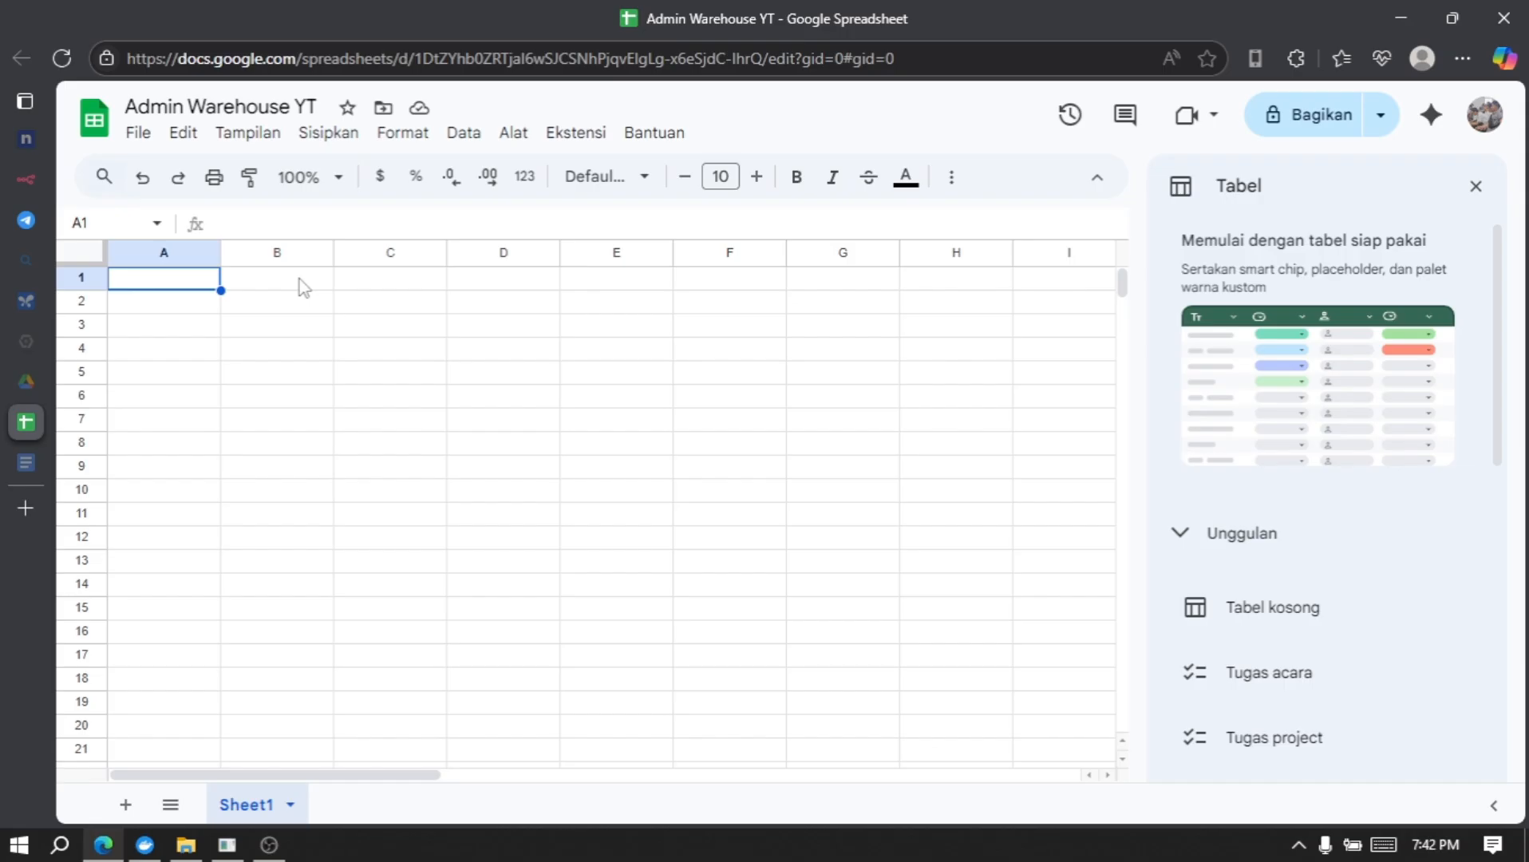
- Enter the Is Valid Data ? input fields date, type, name, quantity, unit and person as row 1 headers in the Admin Warehouse YT spreadsheet
{"action": "mouse_move", "coordinate": [18, 192]}
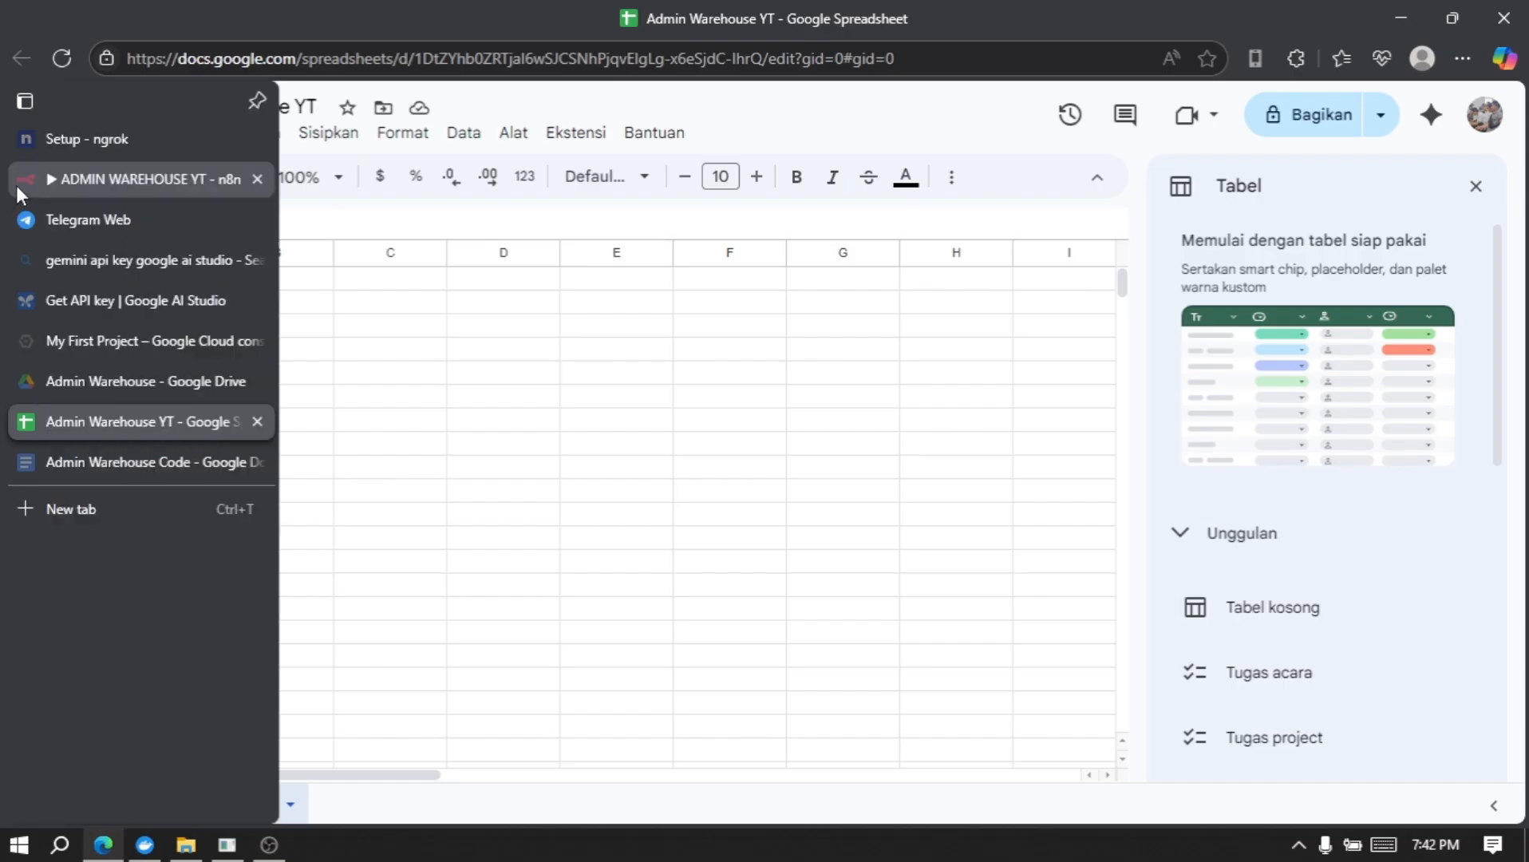
{"action": "left_click", "coordinate": [94, 185]}
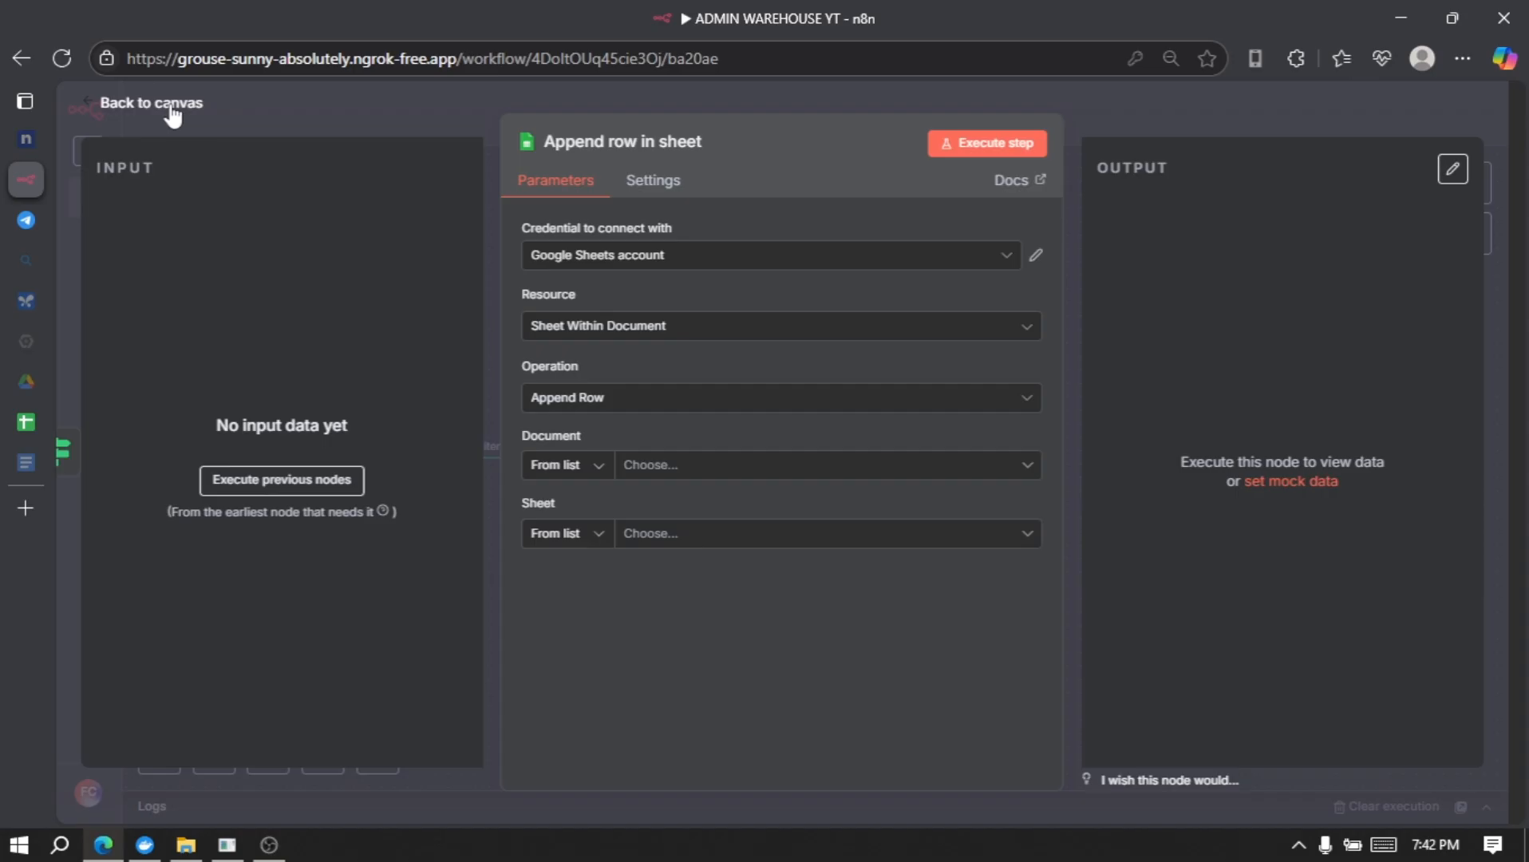
{"action": "left_click", "coordinate": [173, 116]}
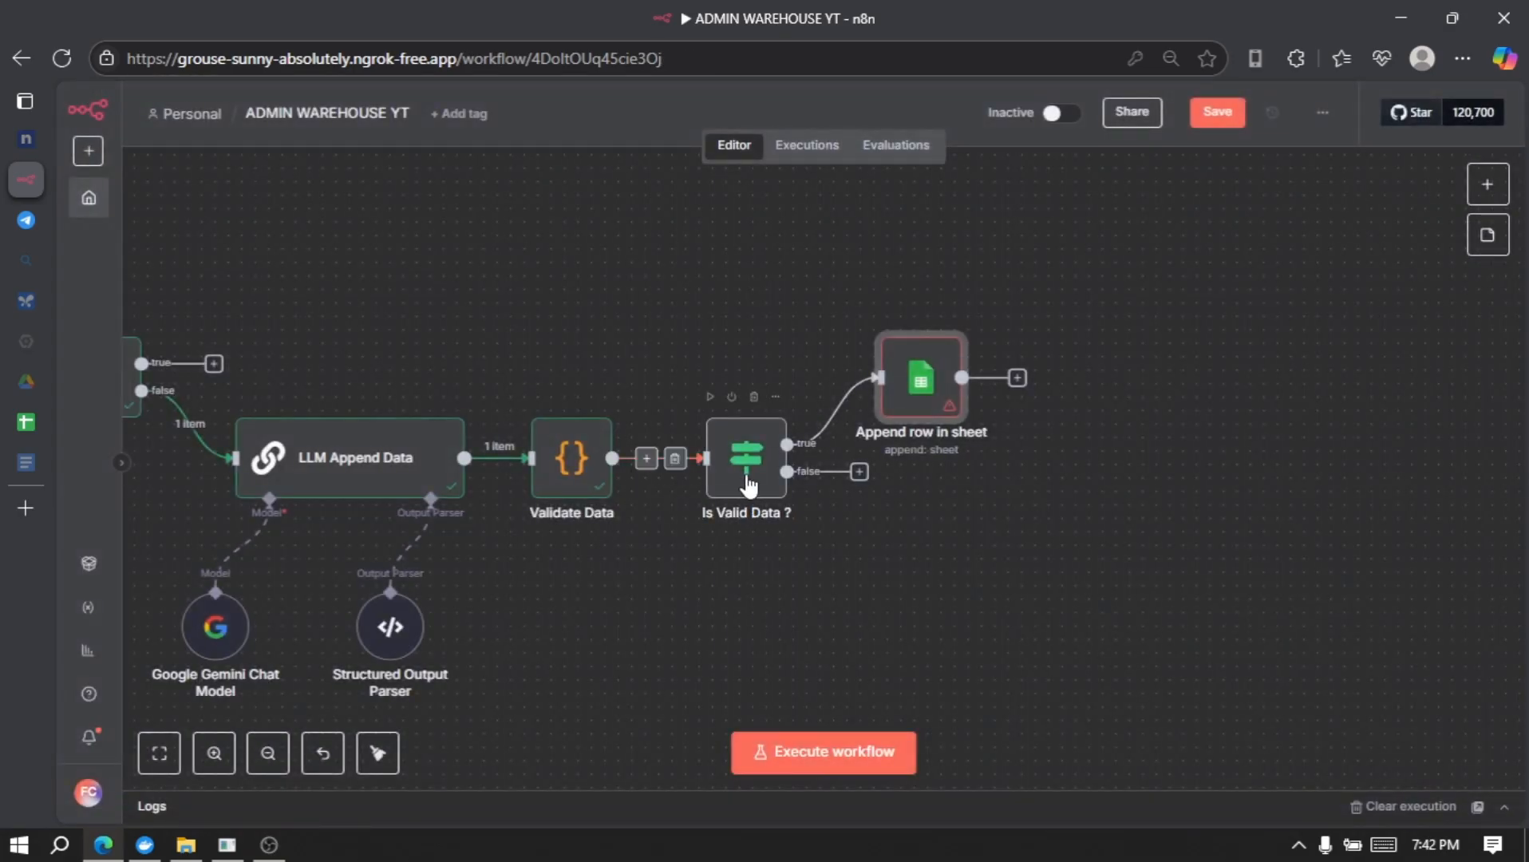
{"action": "left_click", "coordinate": [749, 484]}
{"action": "double_click", "coordinate": [747, 476]}
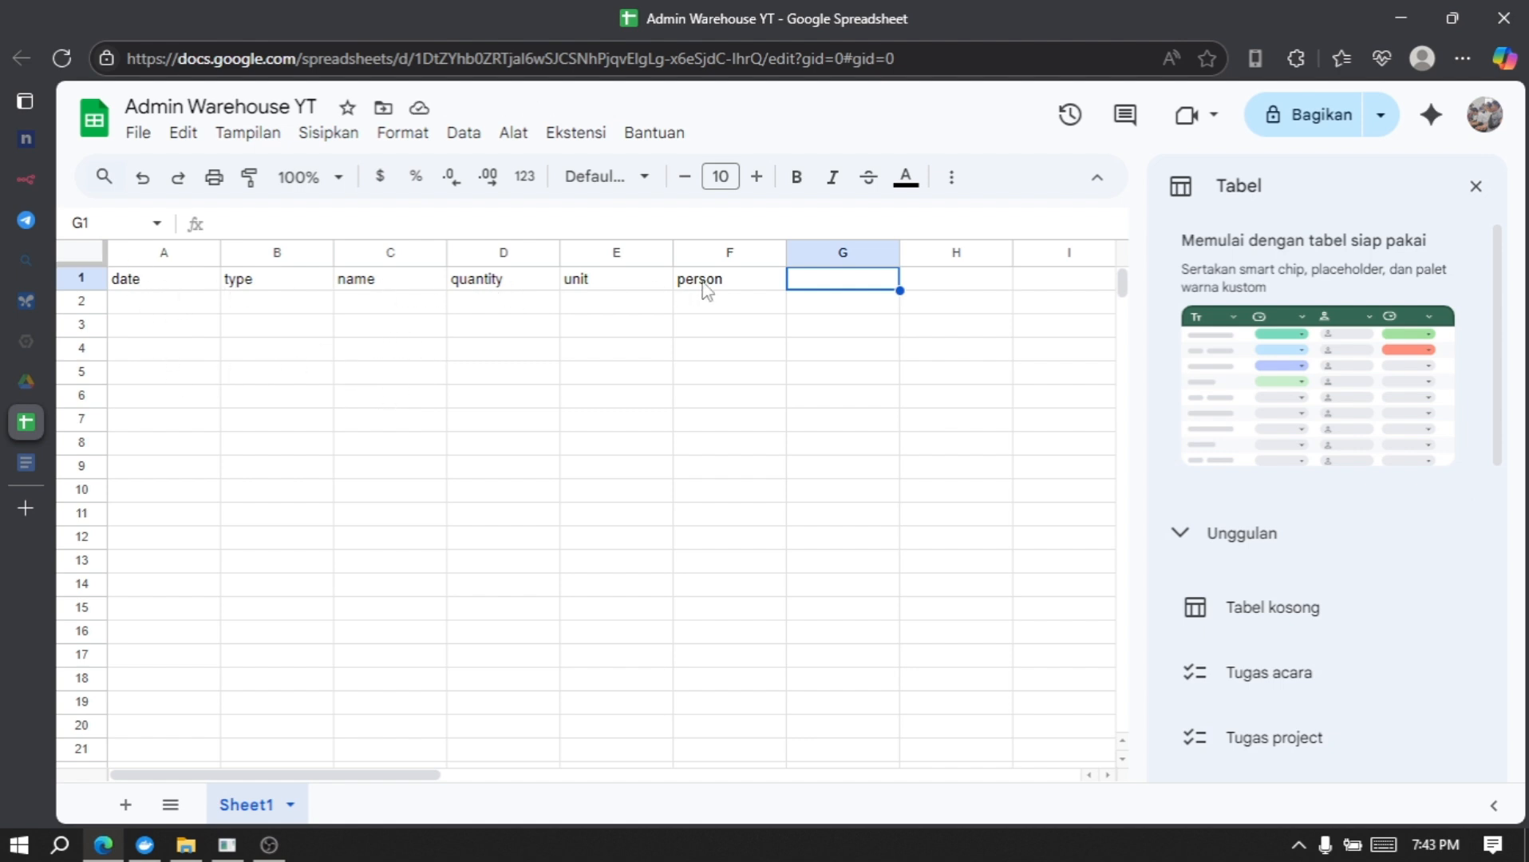
{"action": "key", "text": "alt+Tab"}
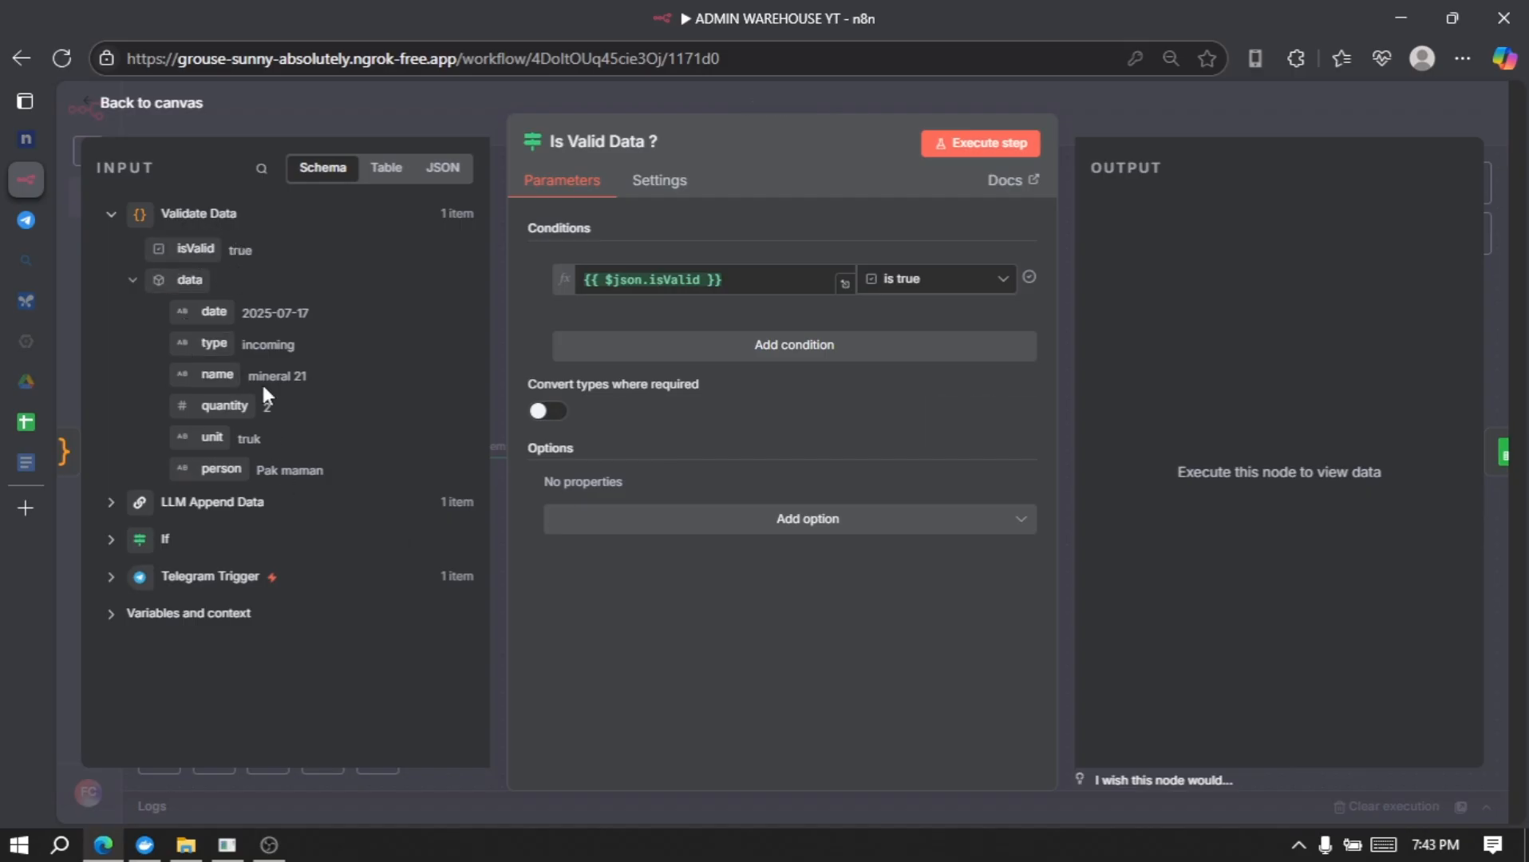
{"action": "left_click", "coordinate": [119, 104]}
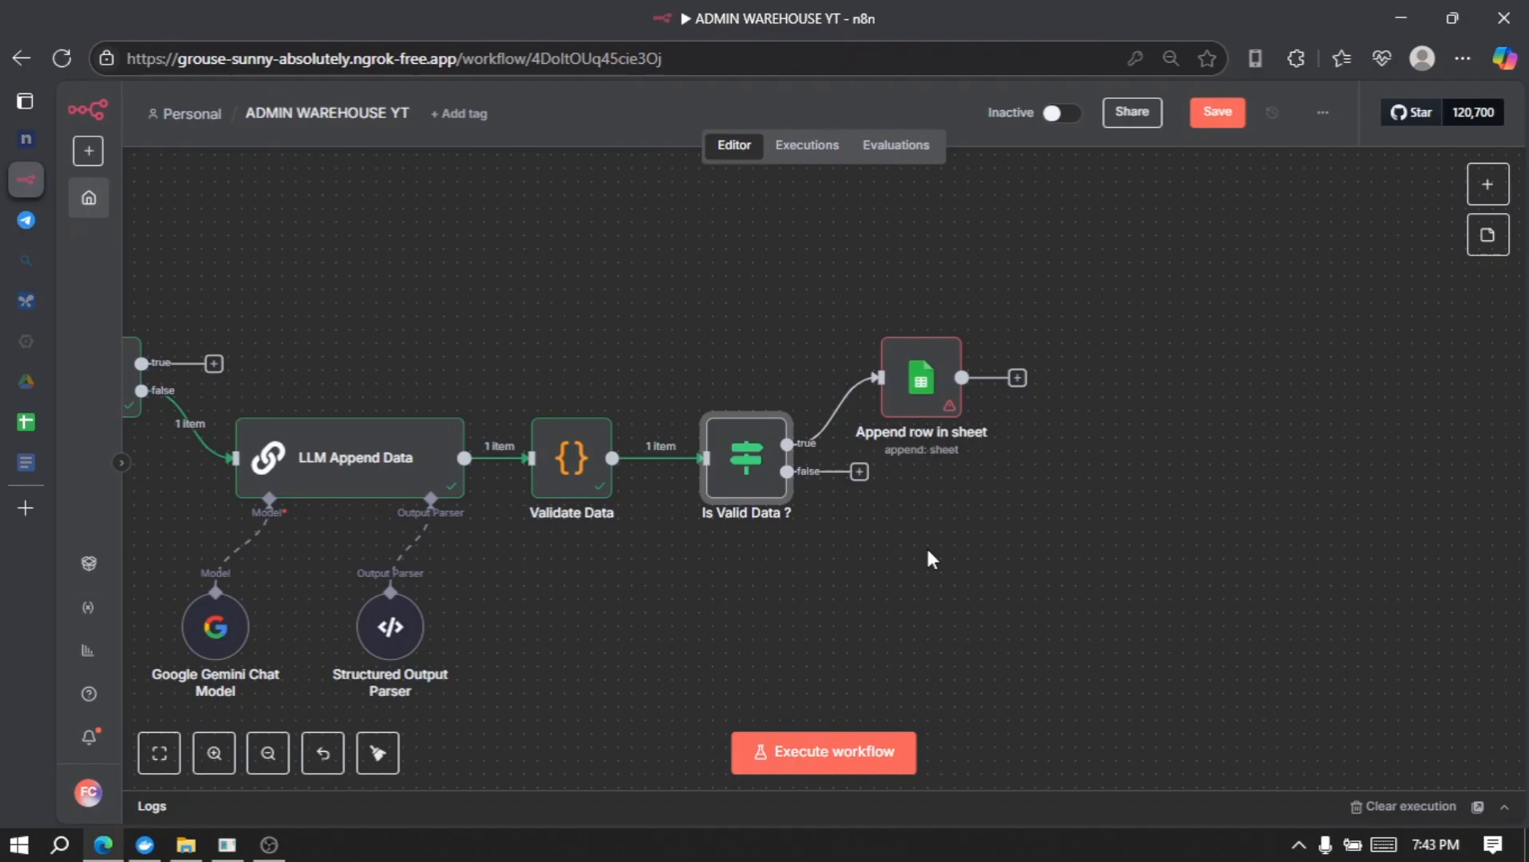
- Open the Append row in sheet node and start creating a new Google Sheets OAuth2 API credential
{"action": "left_click", "coordinate": [933, 402]}
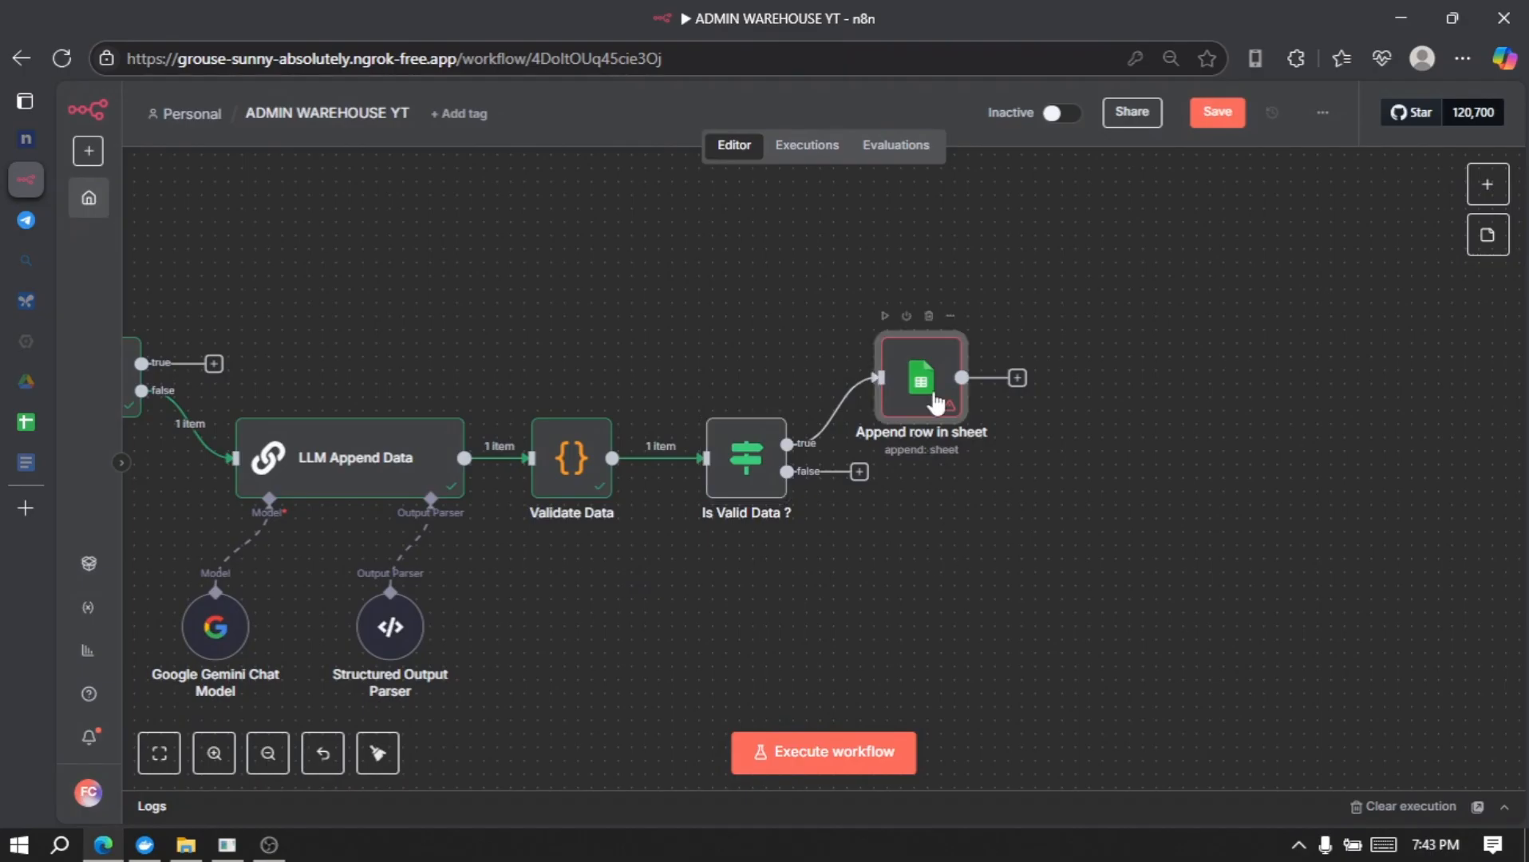
{"action": "double_click", "coordinate": [935, 403]}
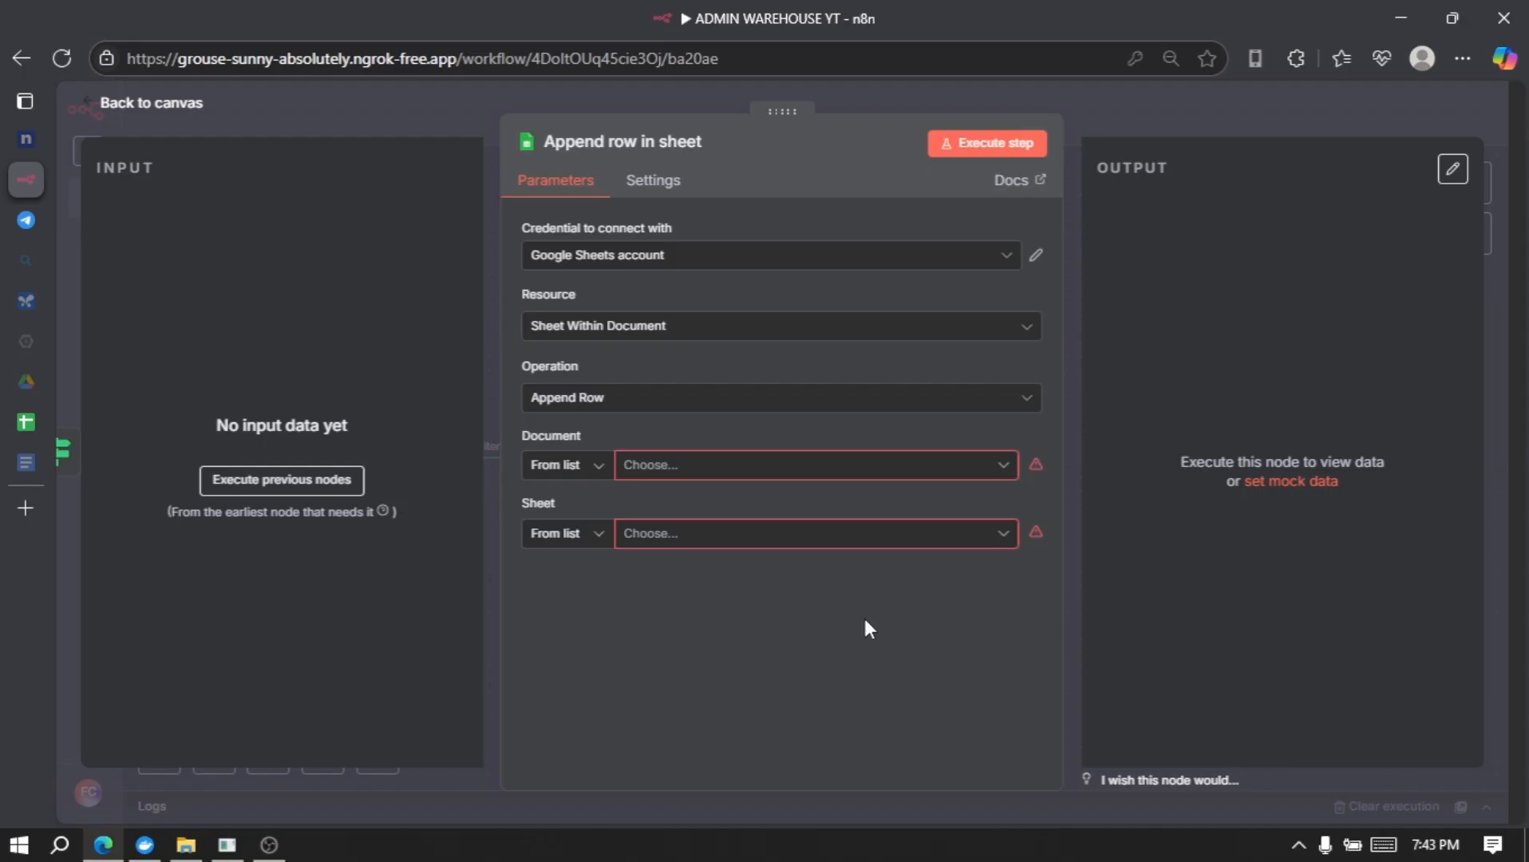
{"action": "left_click", "coordinate": [865, 257]}
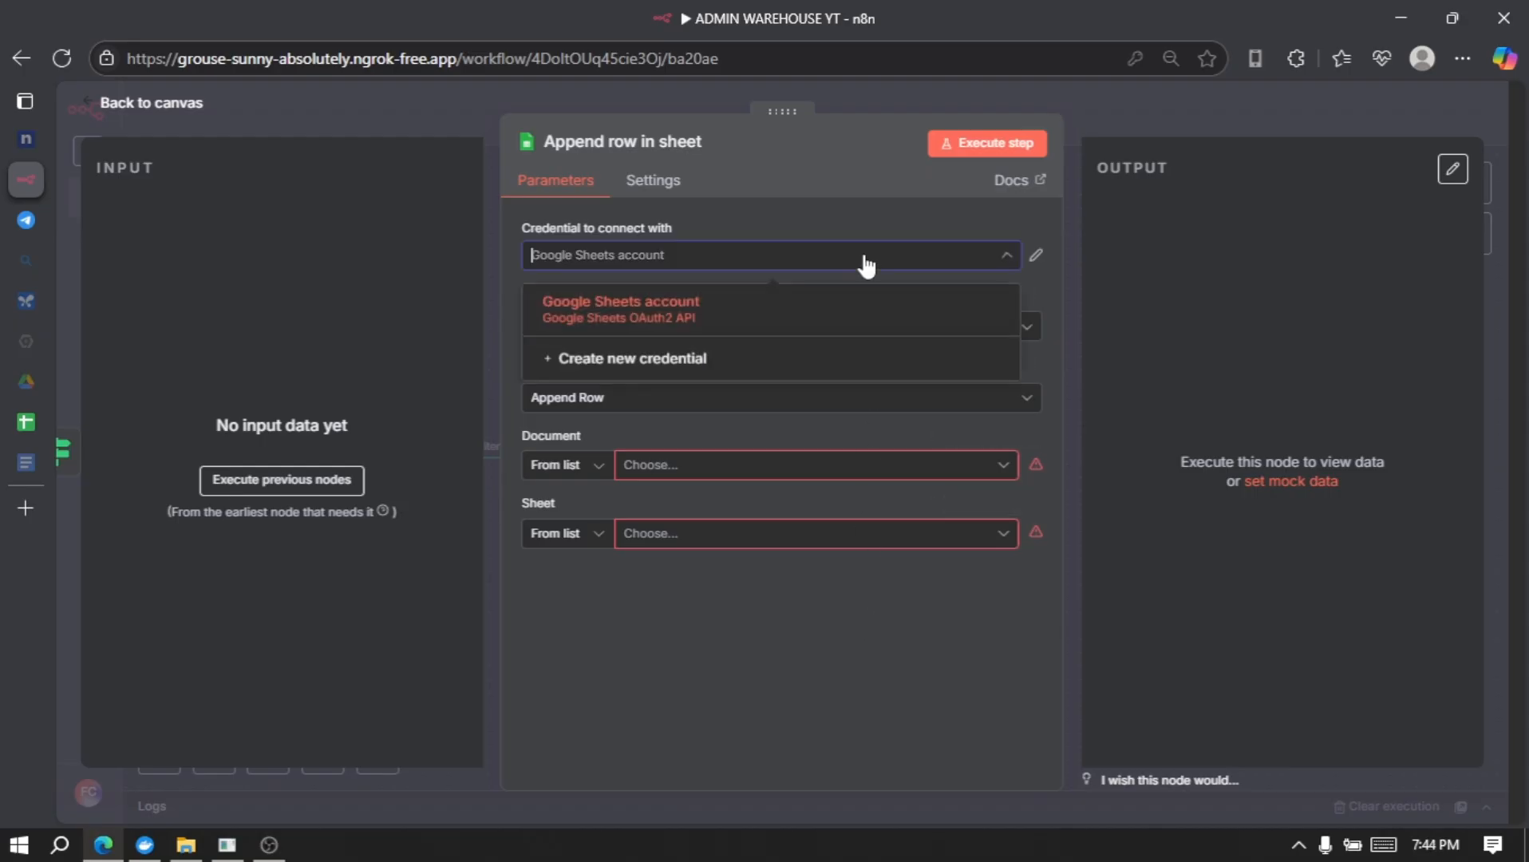
{"action": "left_click", "coordinate": [729, 365]}
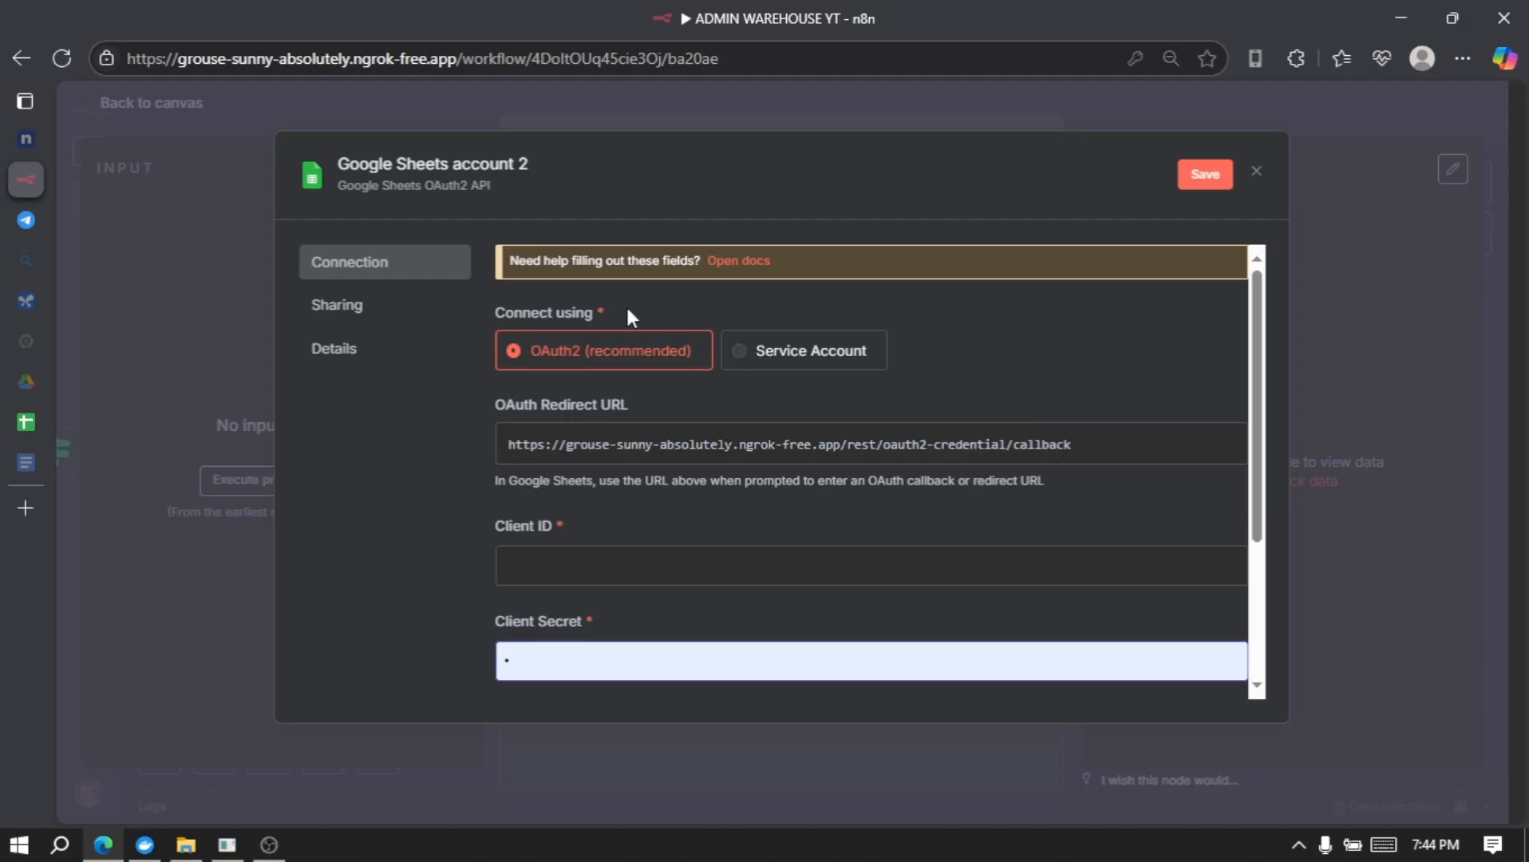
{"action": "scroll", "coordinate": [666, 383], "scroll_direction": "down", "scroll_amount": 3}
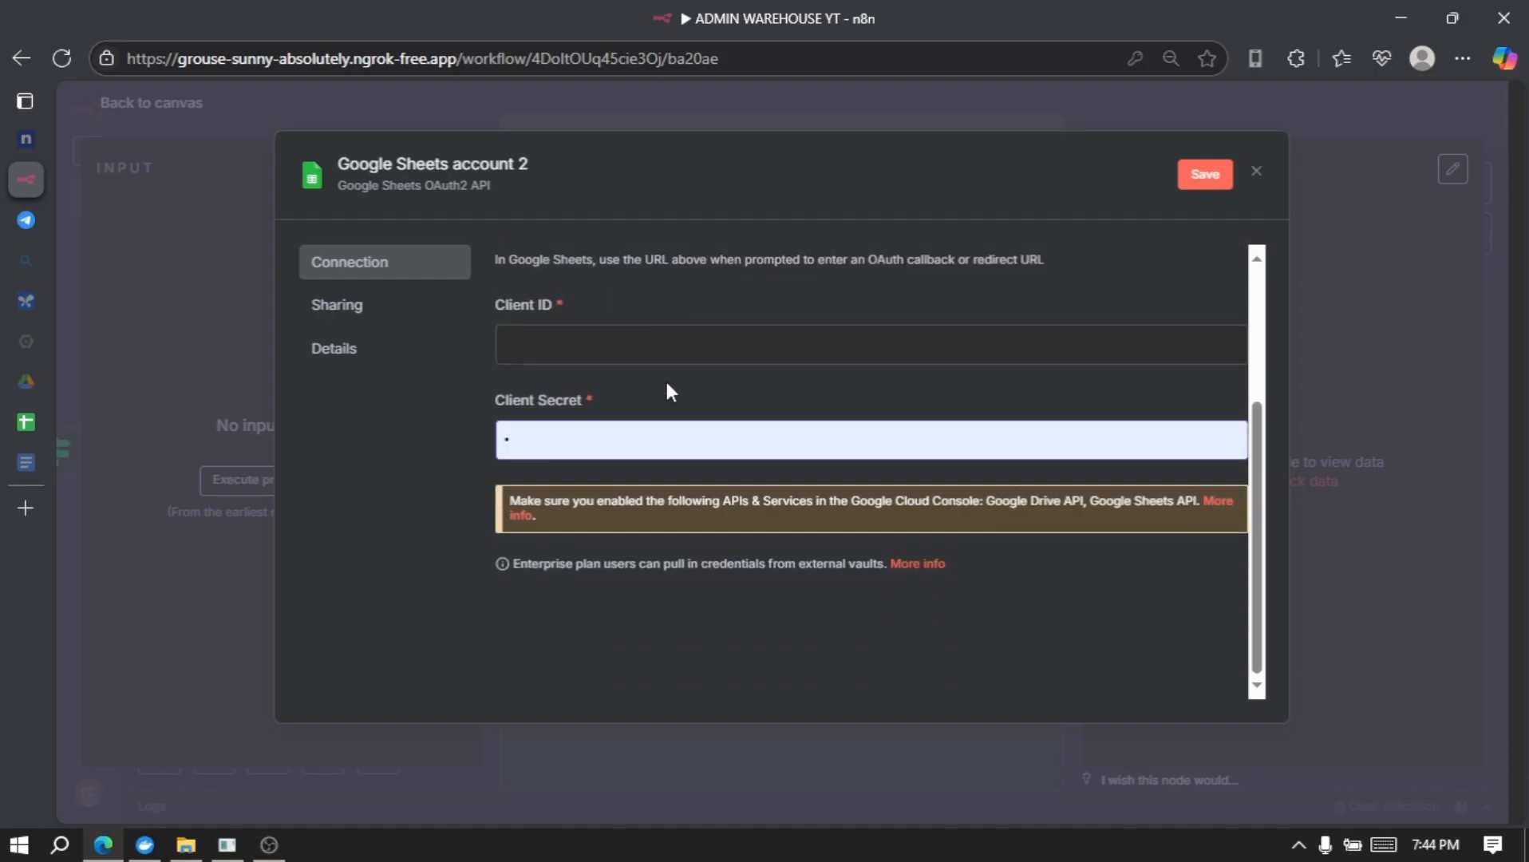
{"action": "left_click", "coordinate": [607, 330]}
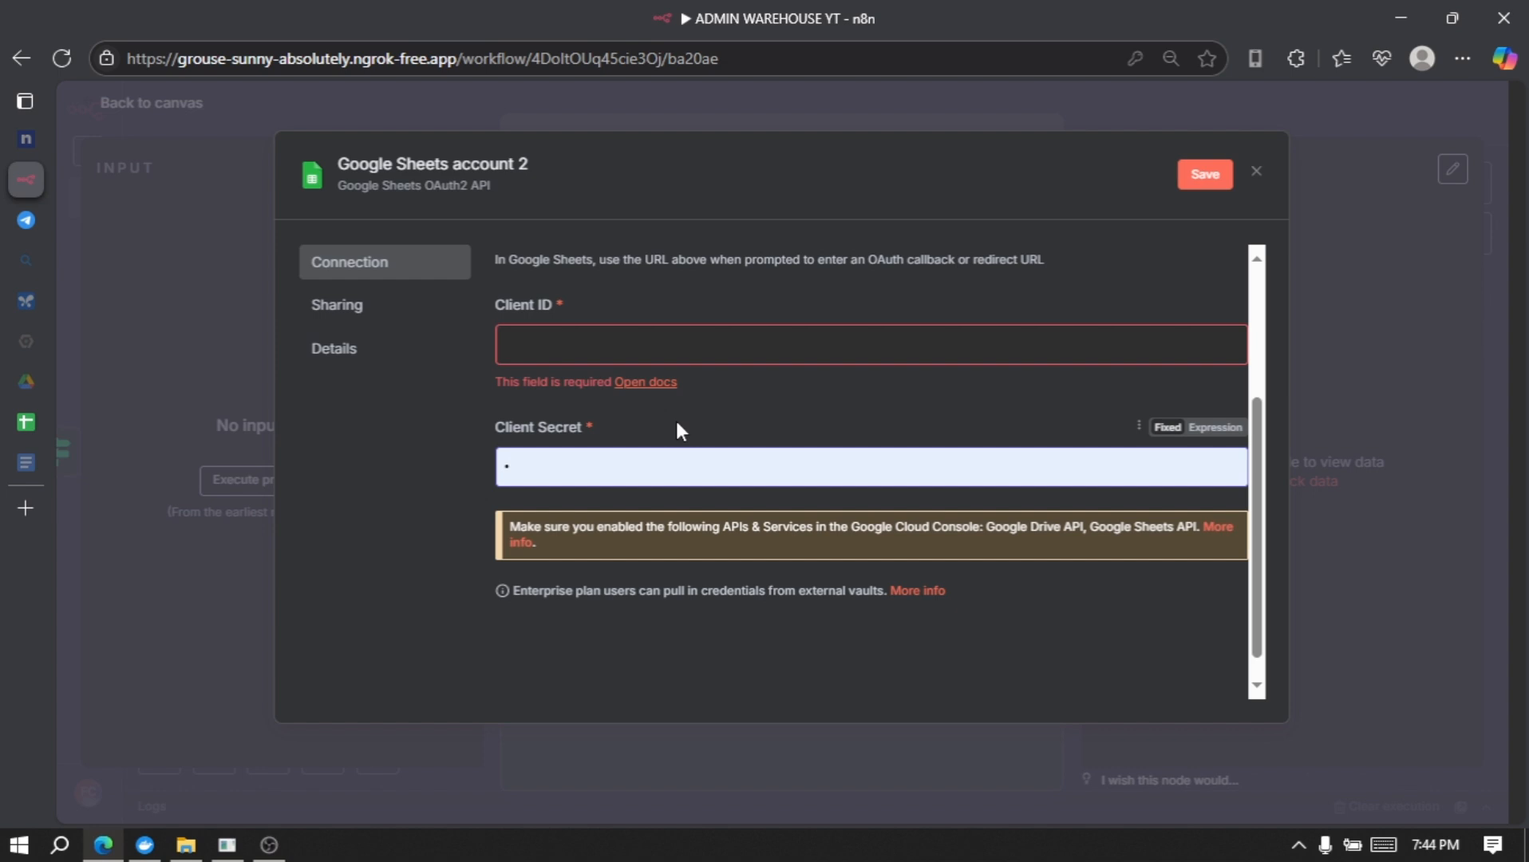
- Switch to the Google Cloud console, search for "api" and open APIs & Services for My First Project
{"action": "mouse_move", "coordinate": [6, 360]}
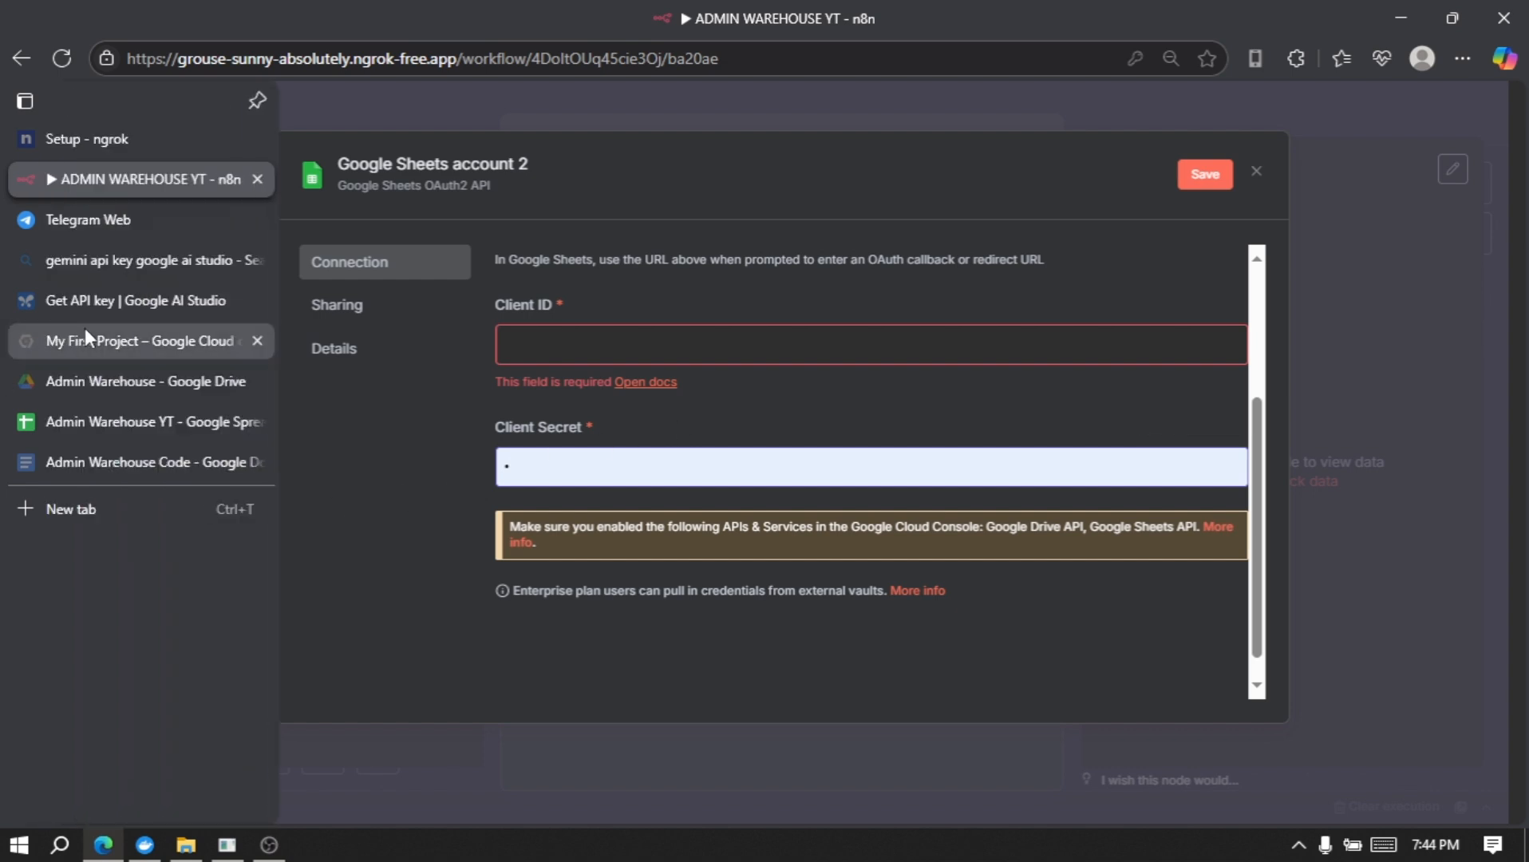
{"action": "left_click", "coordinate": [120, 340]}
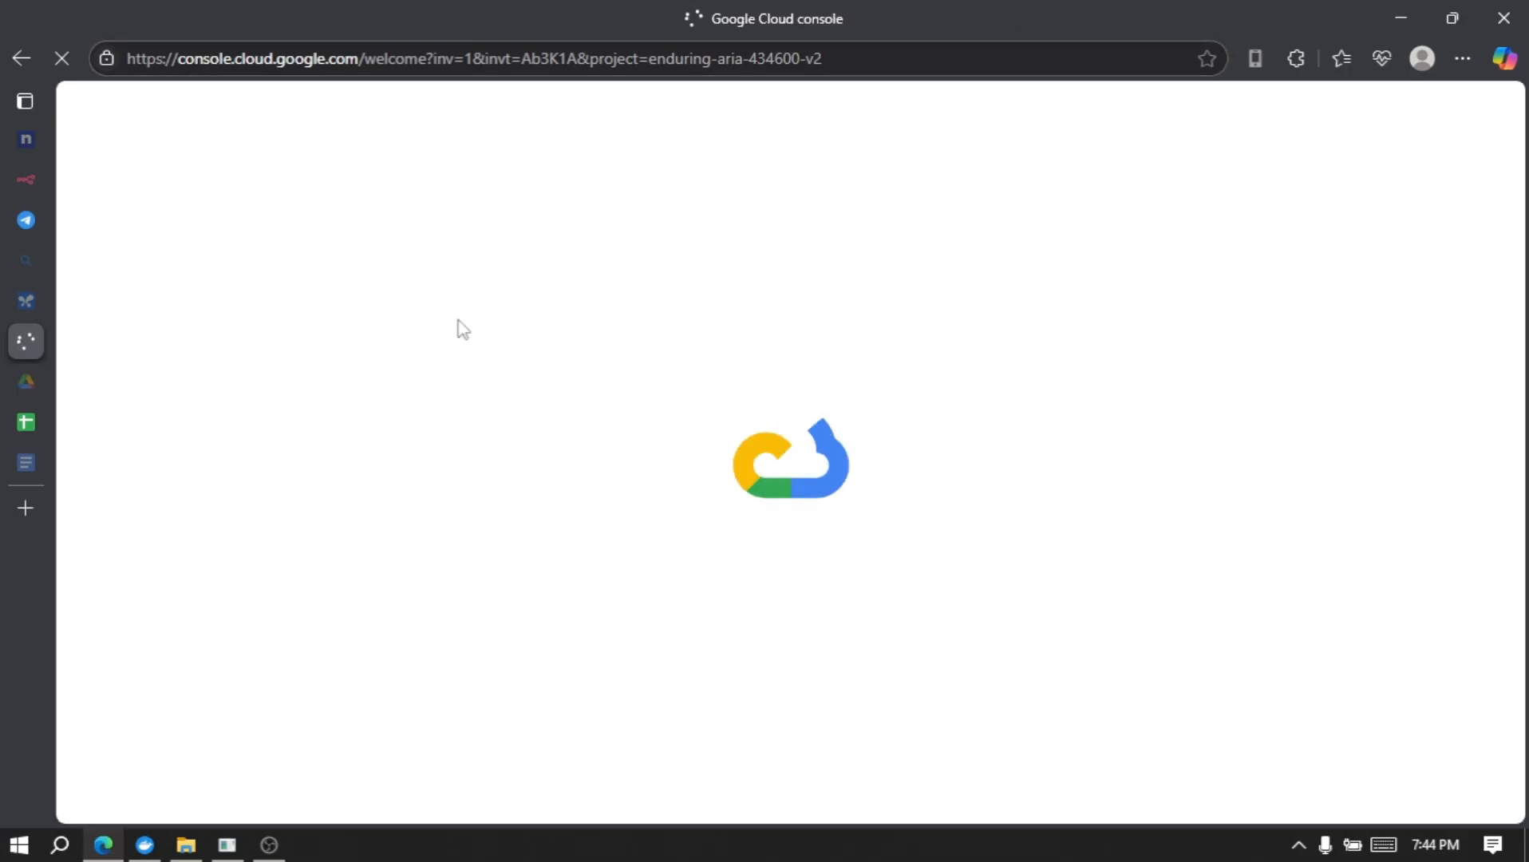
{"action": "scroll", "coordinate": [773, 511], "scroll_direction": "down", "scroll_amount": 4}
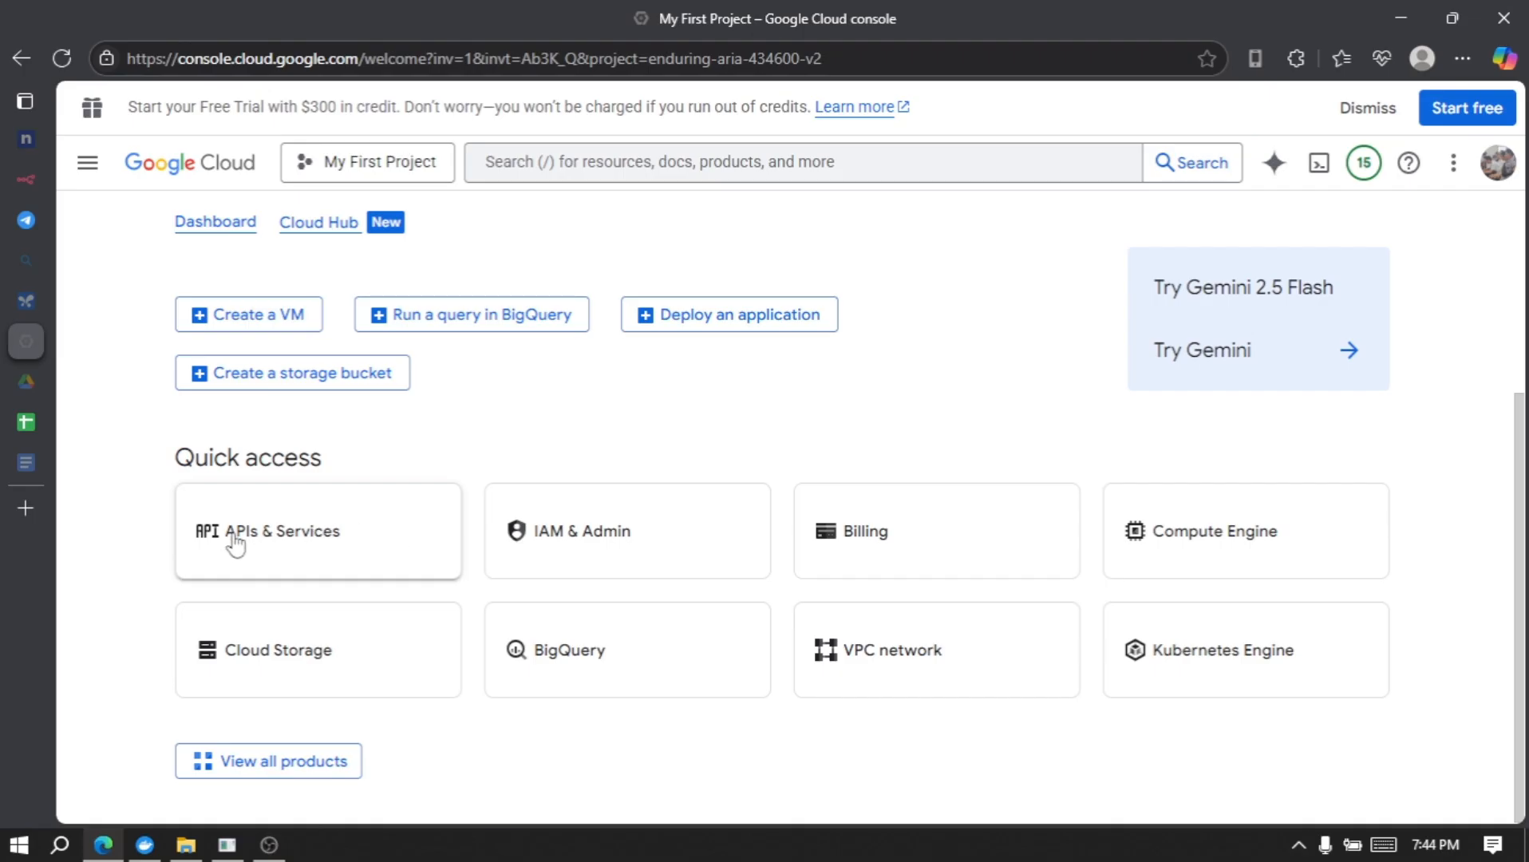
{"action": "left_click", "coordinate": [650, 164]}
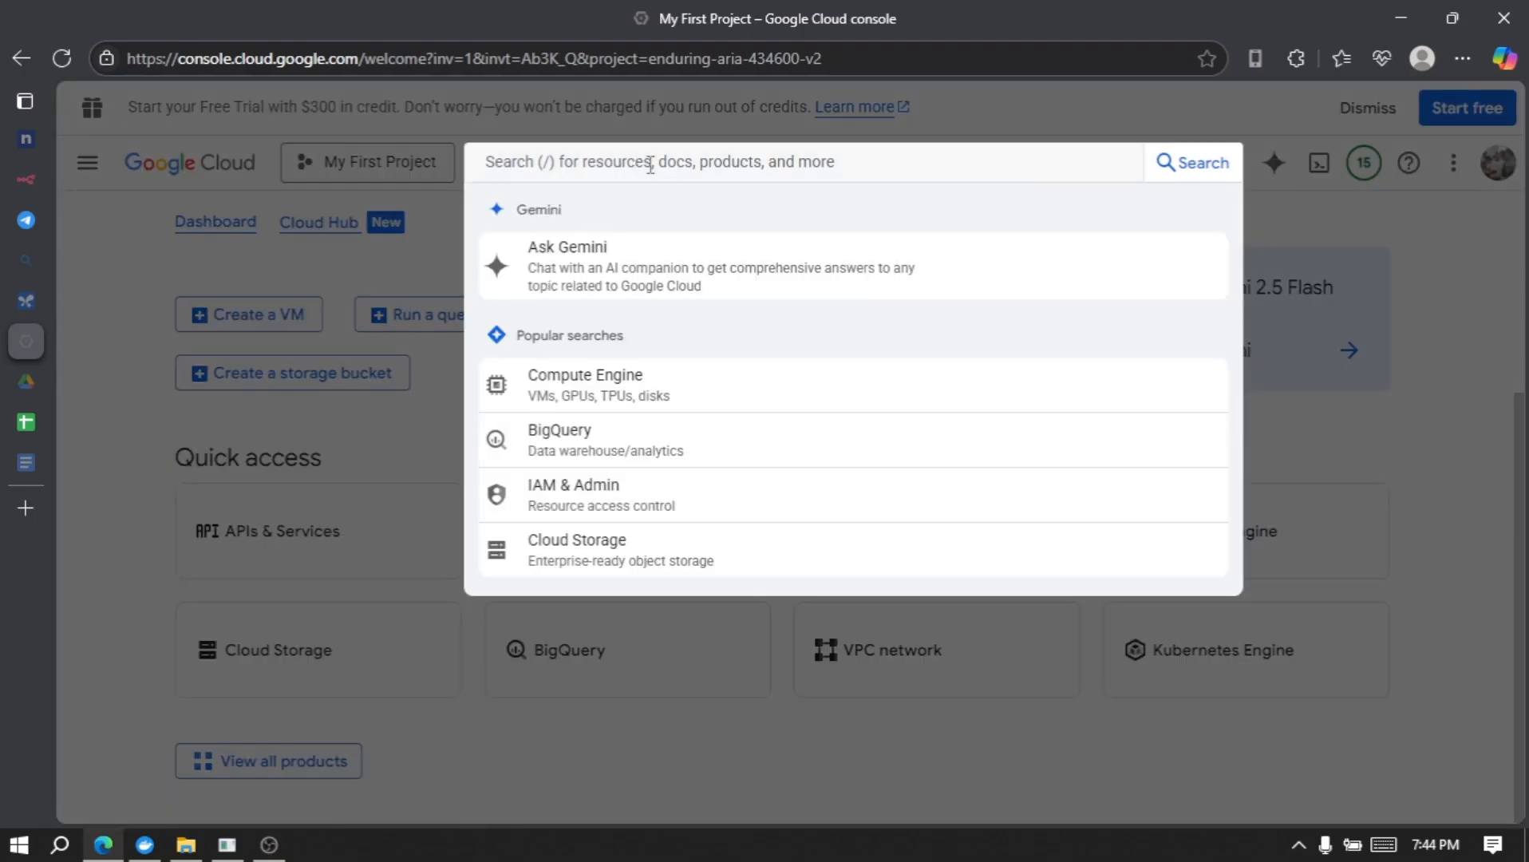
{"action": "type", "text": "api"}
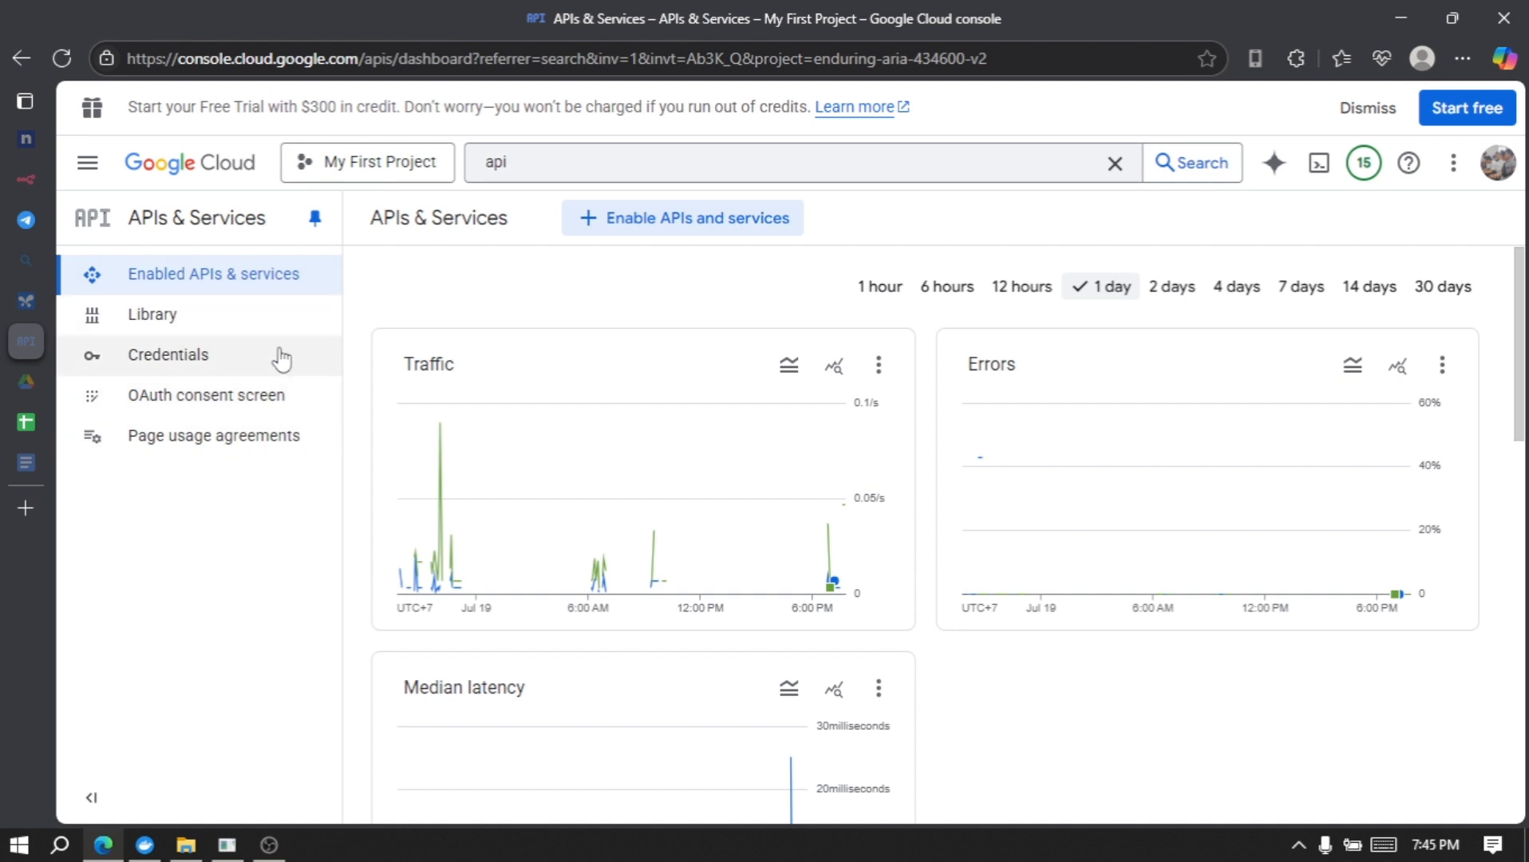
- Search the API Library for "spreadsheet" and open the management details of the Google Sheets API
{"action": "left_click", "coordinate": [207, 329]}
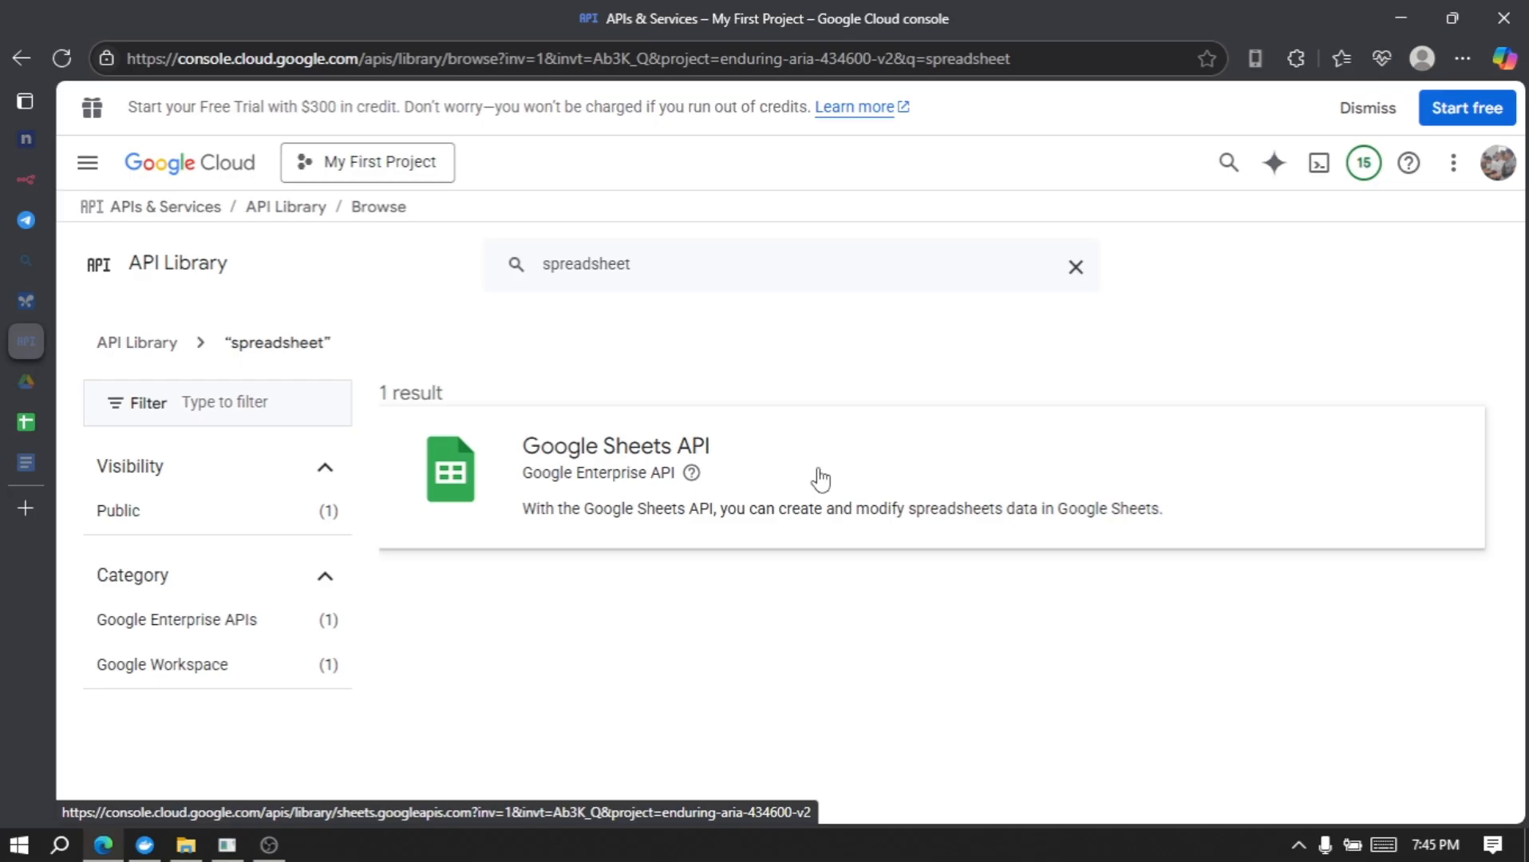
{"action": "left_click", "coordinate": [820, 479]}
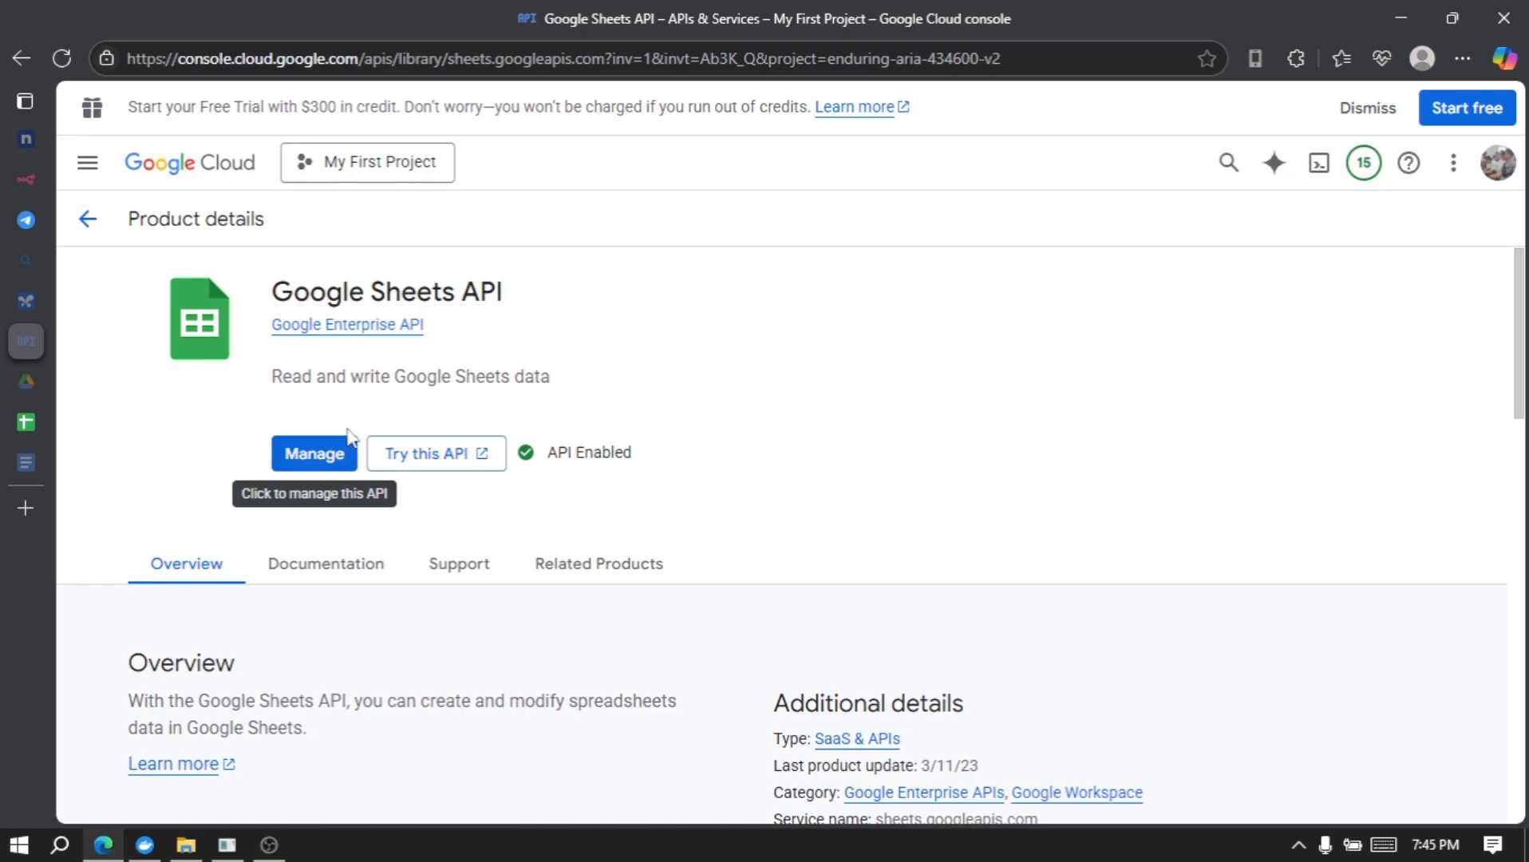
{"action": "left_click", "coordinate": [316, 453]}
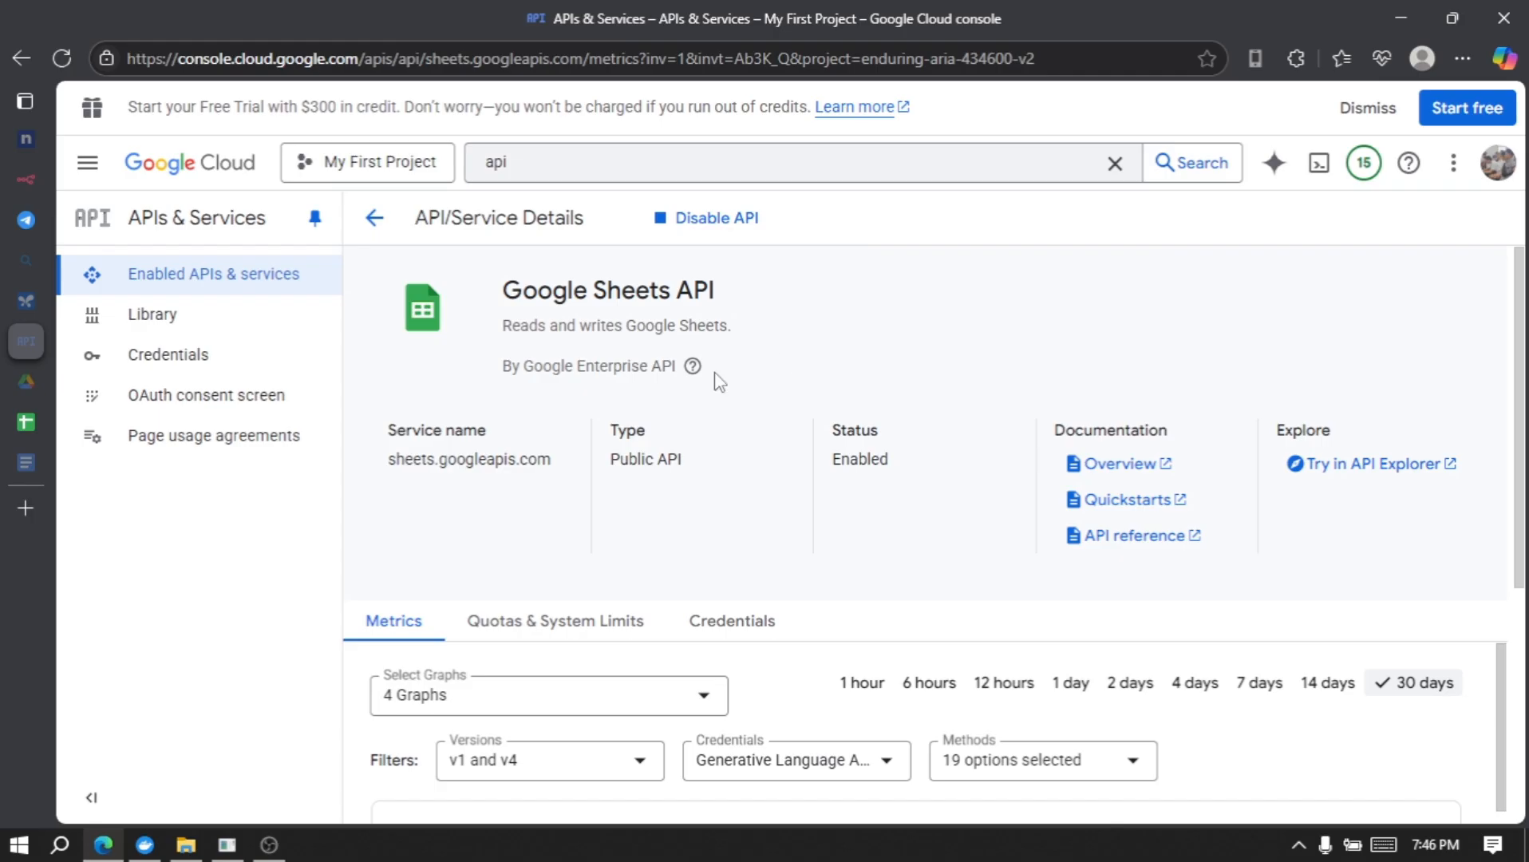
- Search the API Library for "google drive" and open the management details of the Google Drive API
{"action": "left_click", "coordinate": [206, 324]}
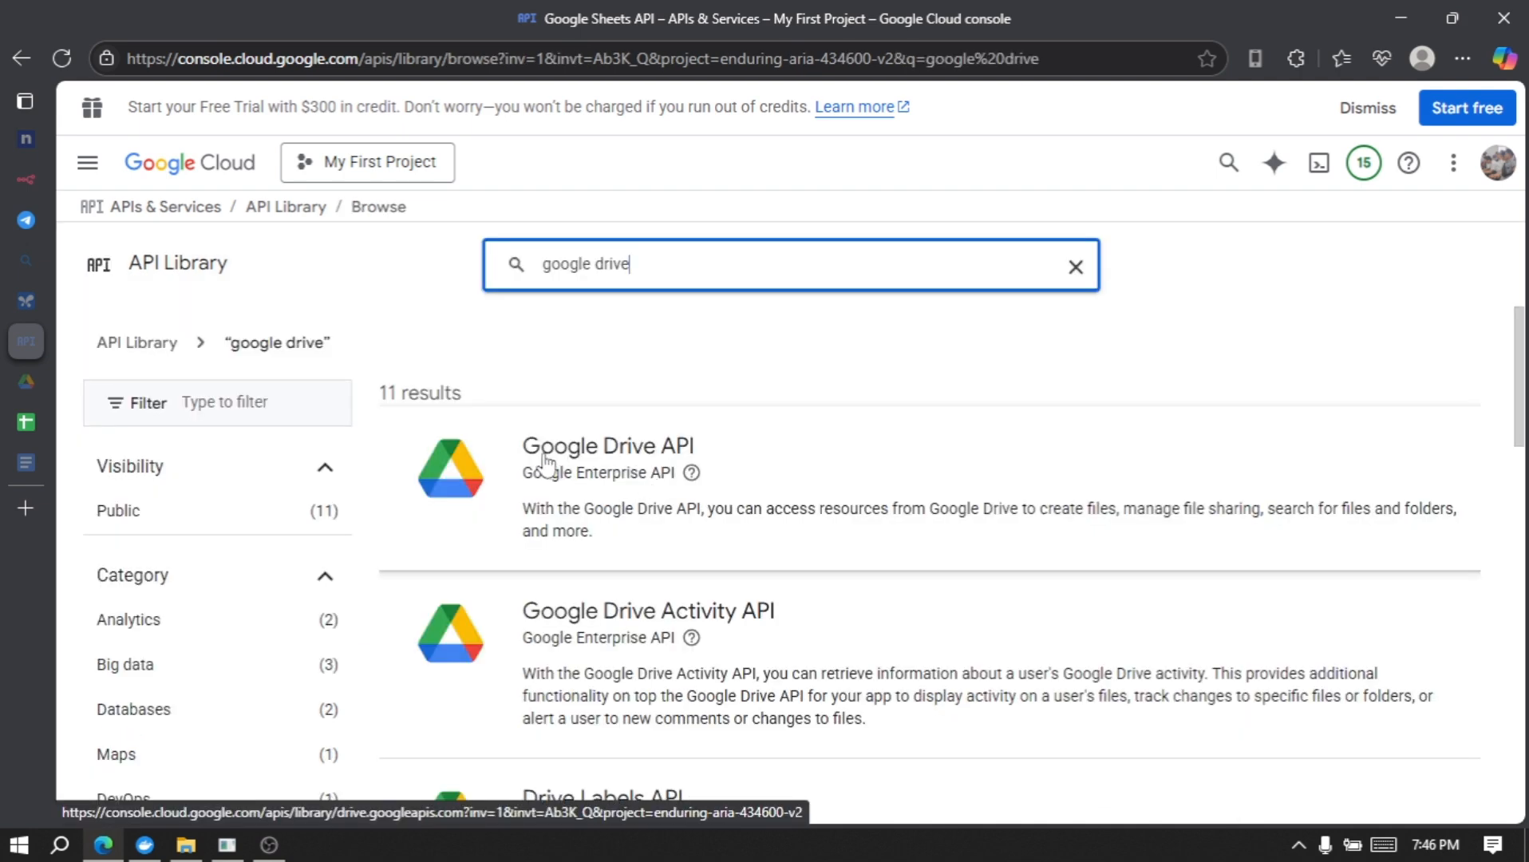
{"action": "left_click", "coordinate": [860, 485]}
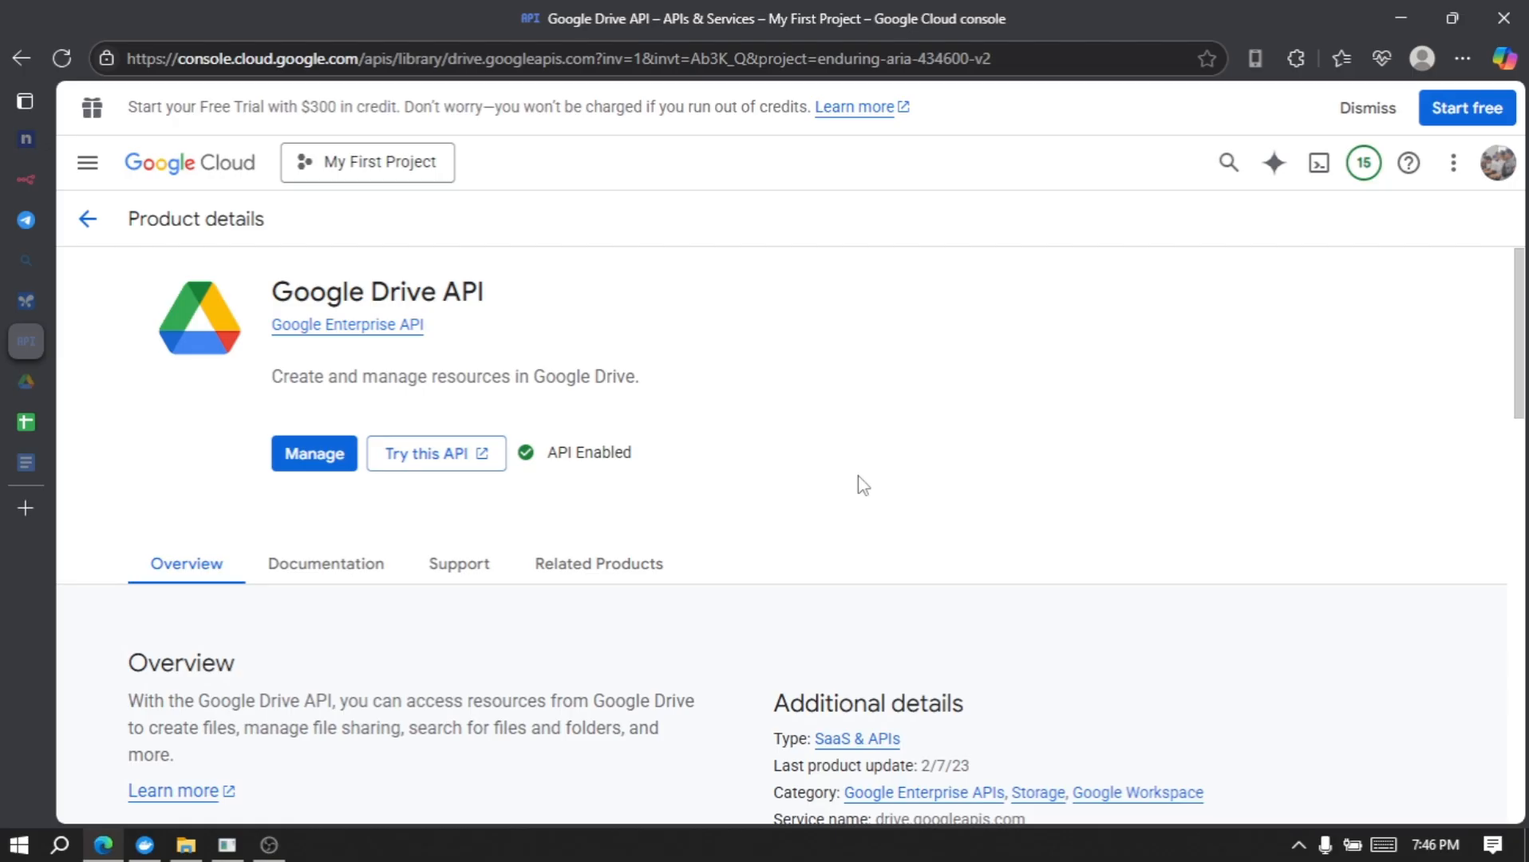
{"action": "left_click", "coordinate": [317, 461]}
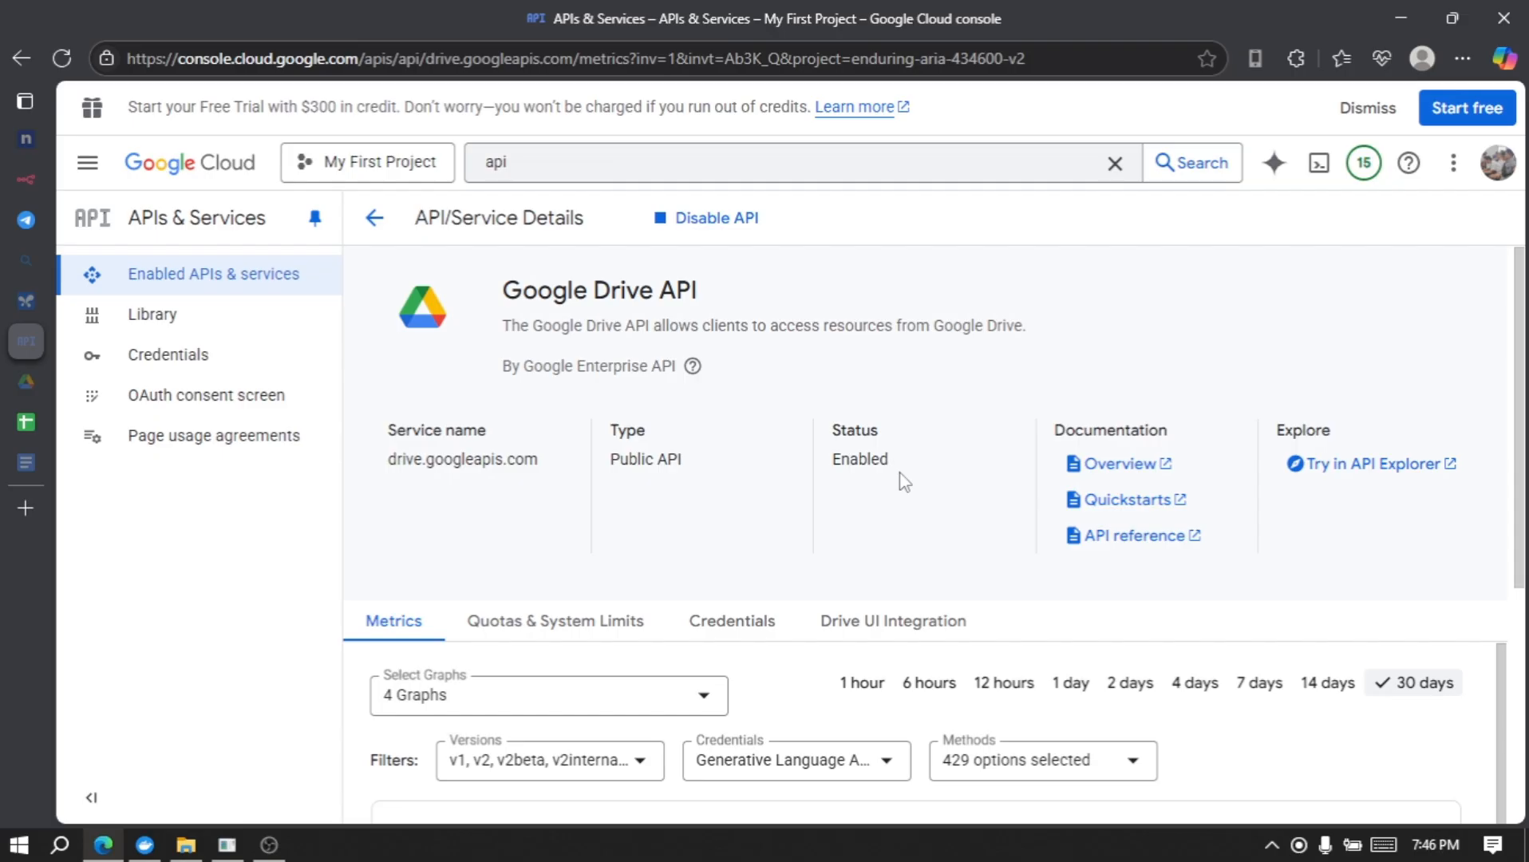
- Start a new OAuth client ID with application type Web application and name it Warehouse Admin YT
{"action": "left_click", "coordinate": [225, 366]}
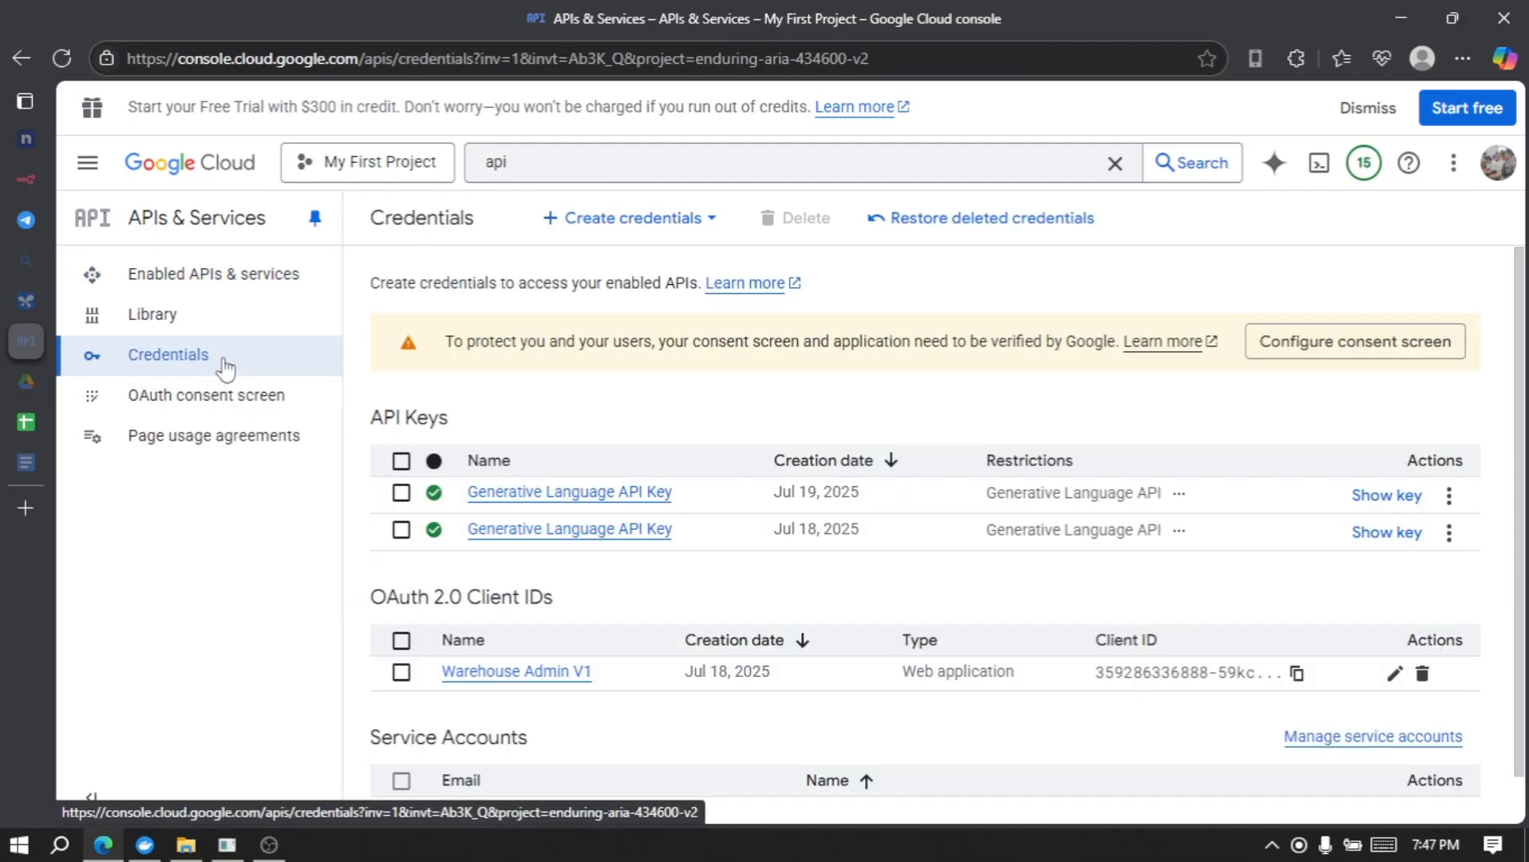
{"action": "left_click", "coordinate": [641, 228]}
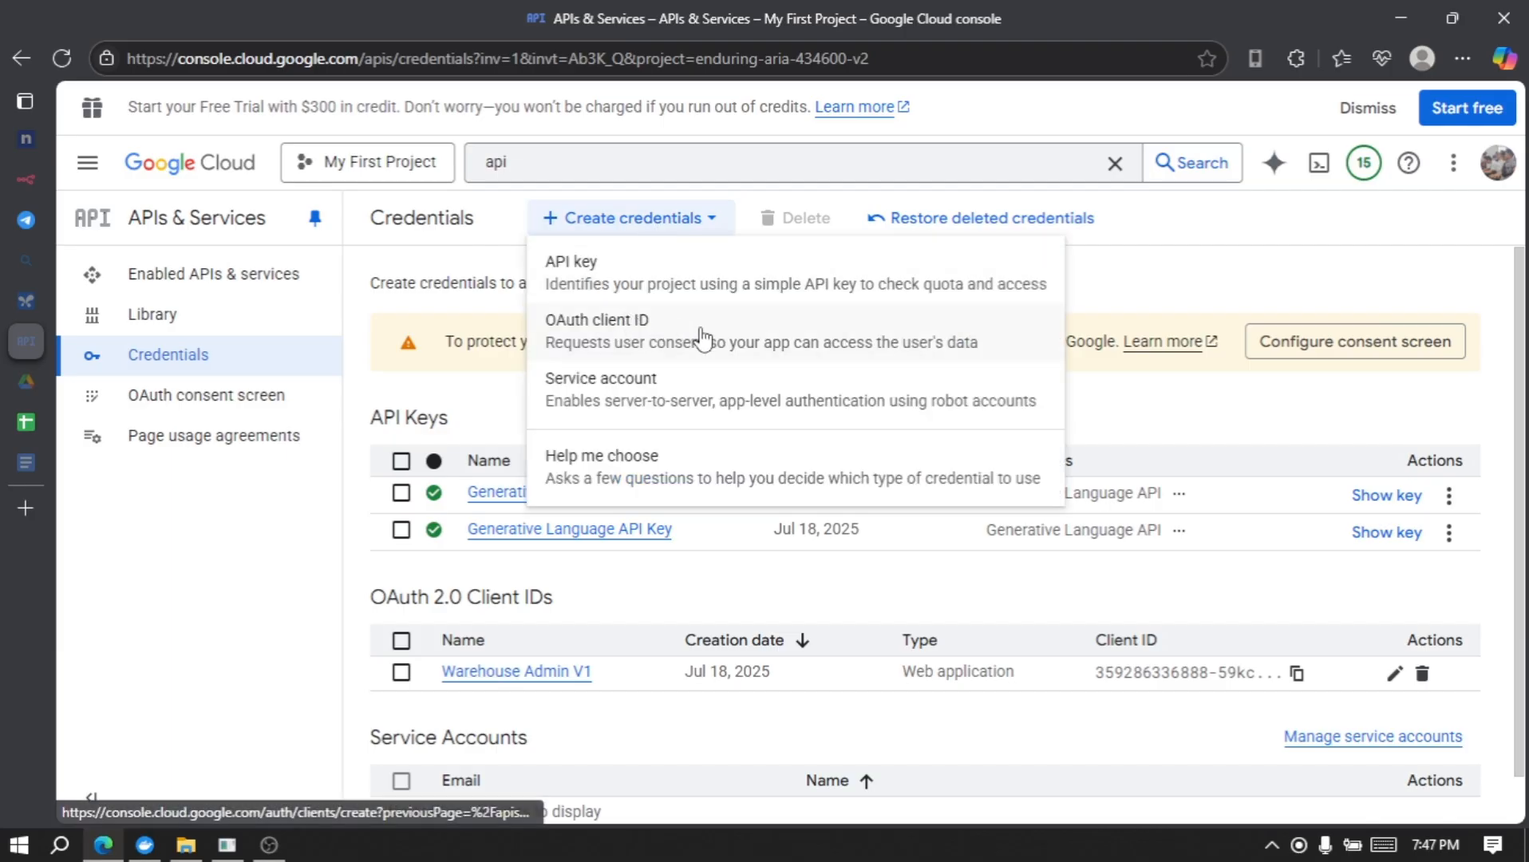
{"action": "left_click", "coordinate": [701, 338]}
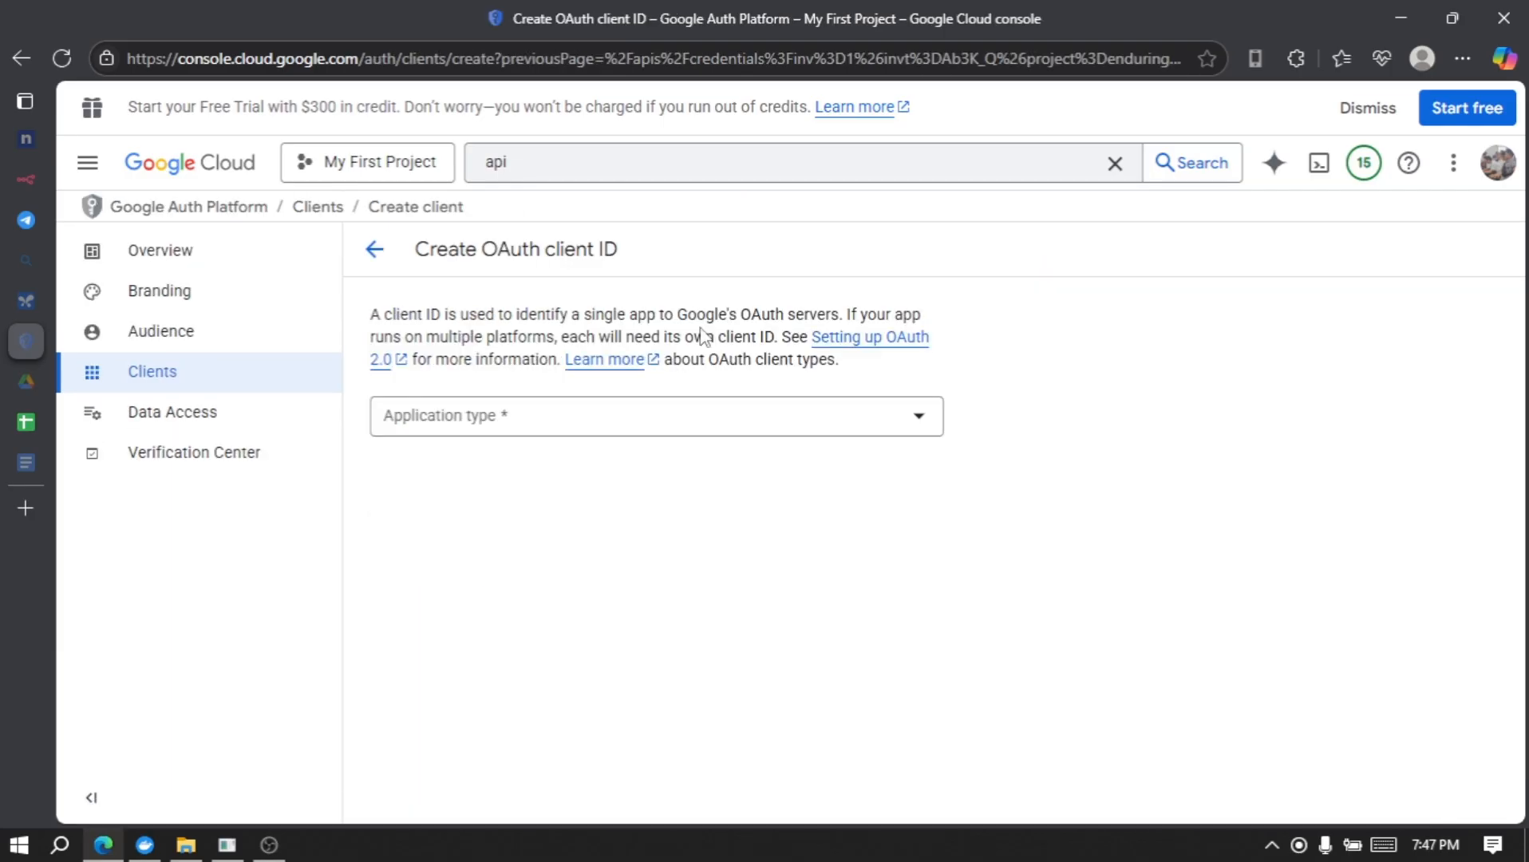
{"action": "left_click", "coordinate": [740, 433]}
{"action": "left_click", "coordinate": [472, 437]}
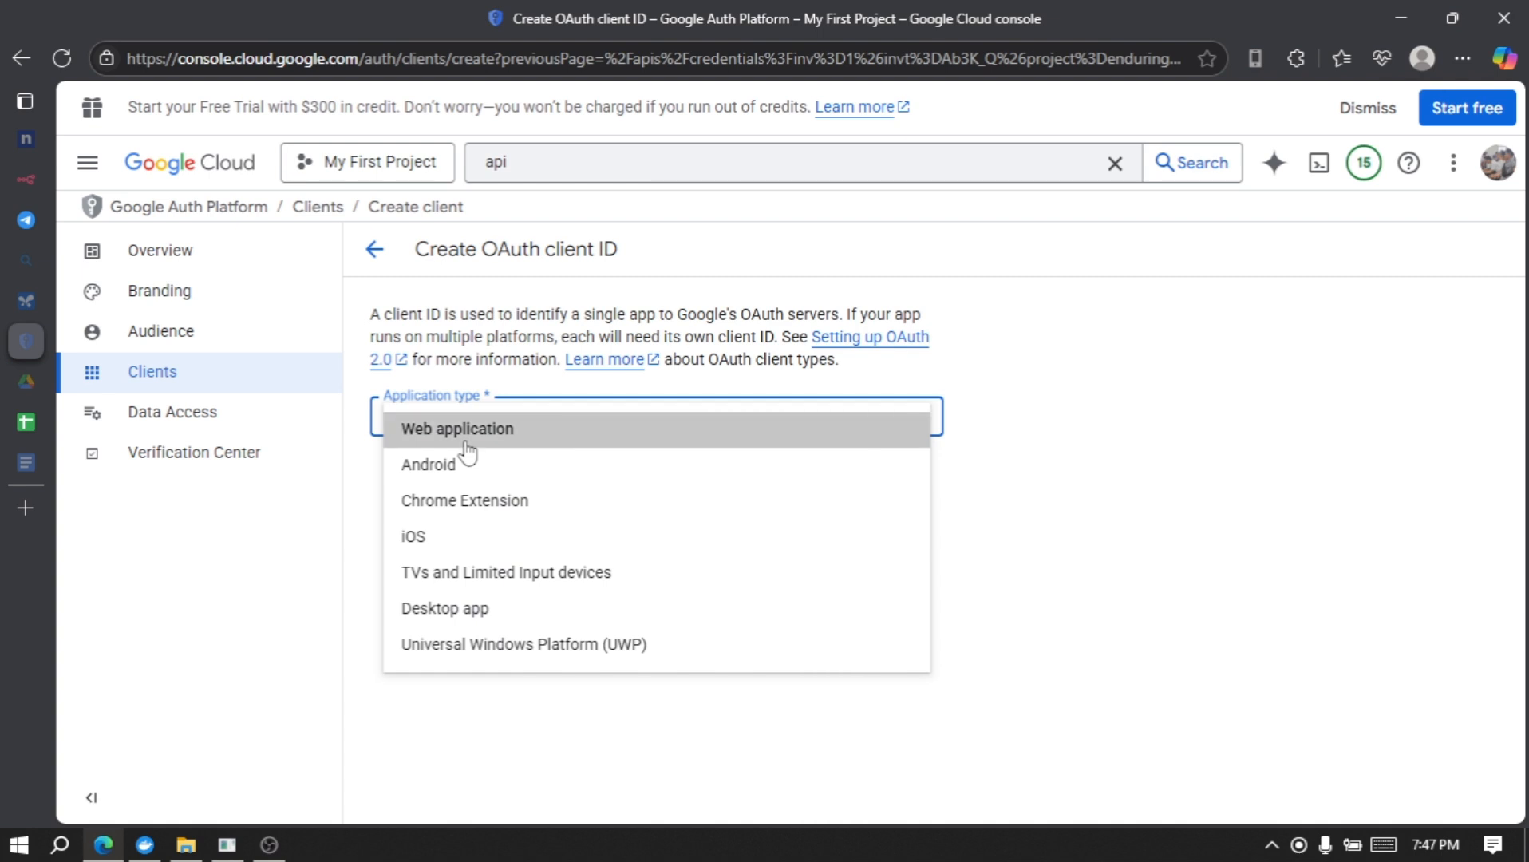
{"action": "left_click", "coordinate": [503, 474]}
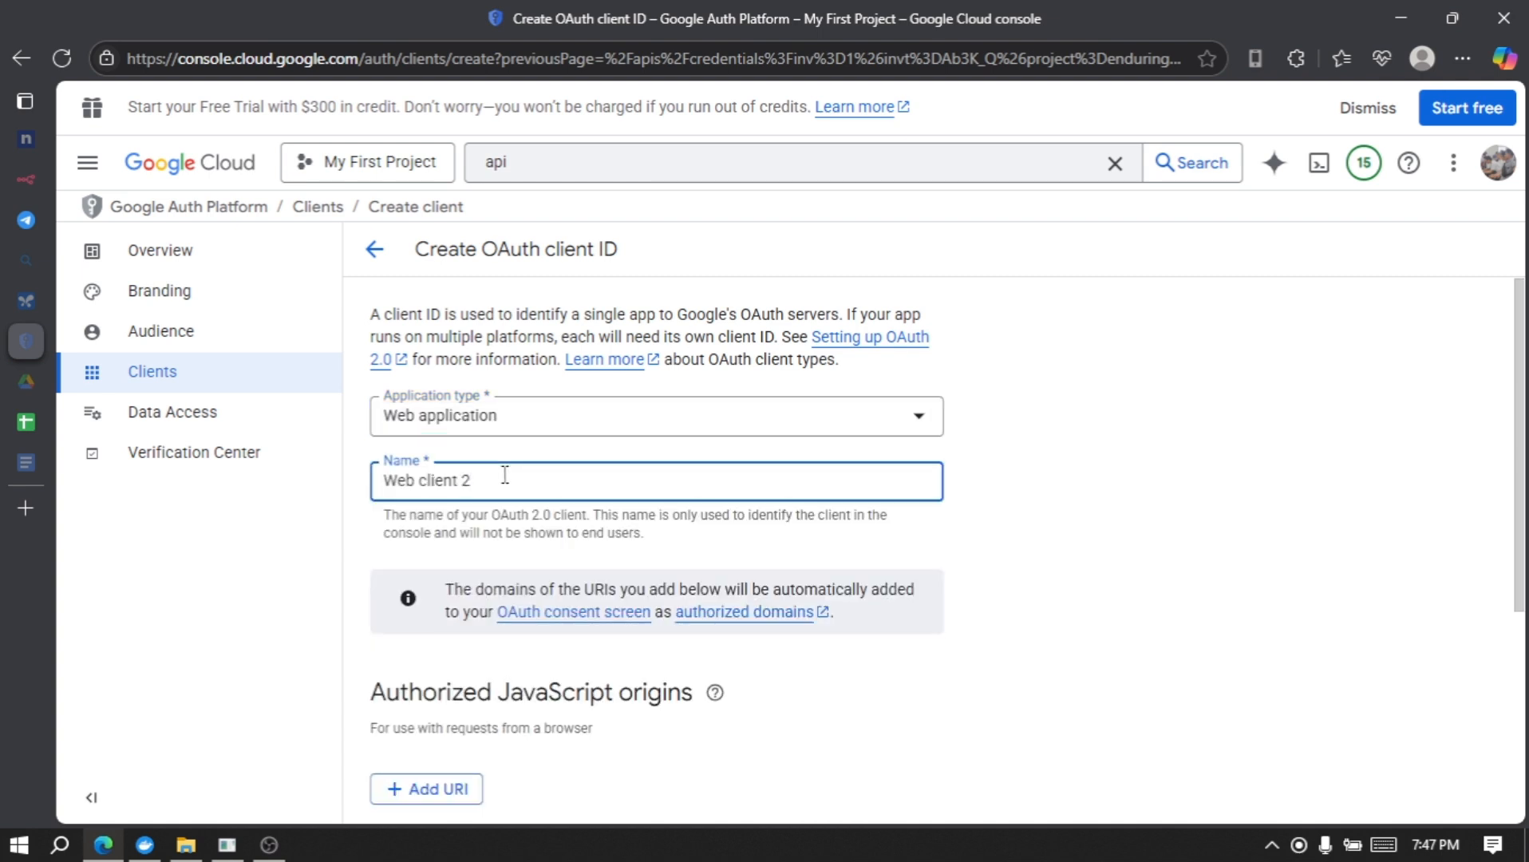
{"action": "key", "text": "ctrl+shift+Left"}
{"action": "key", "text": "ctrl+shift+Left"}
{"action": "key", "text": "ctrl+shift+Left"}
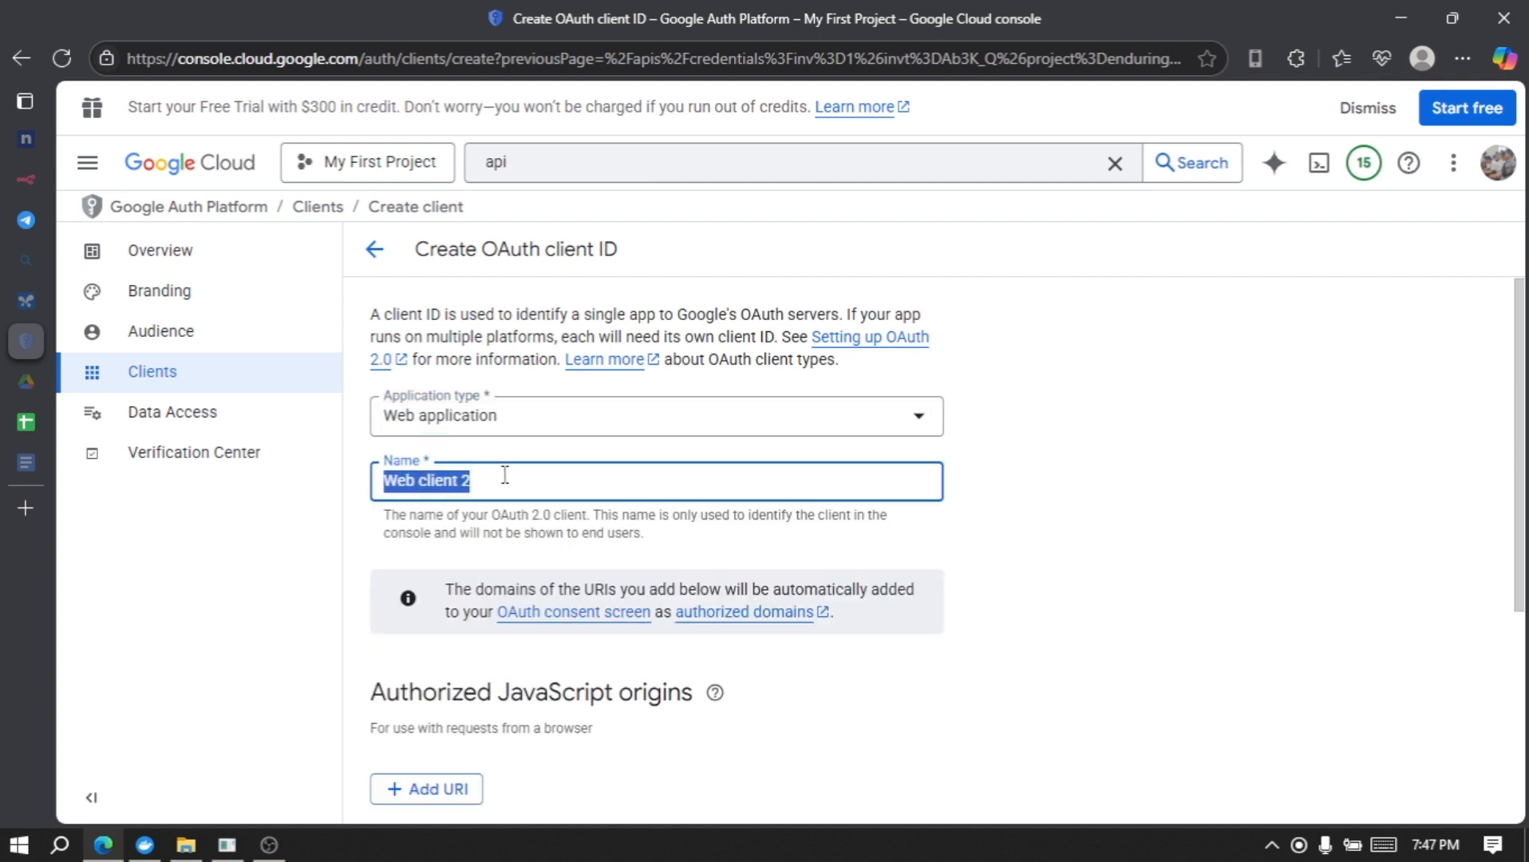
{"action": "type", "text": "Warehouse Admin YT"}
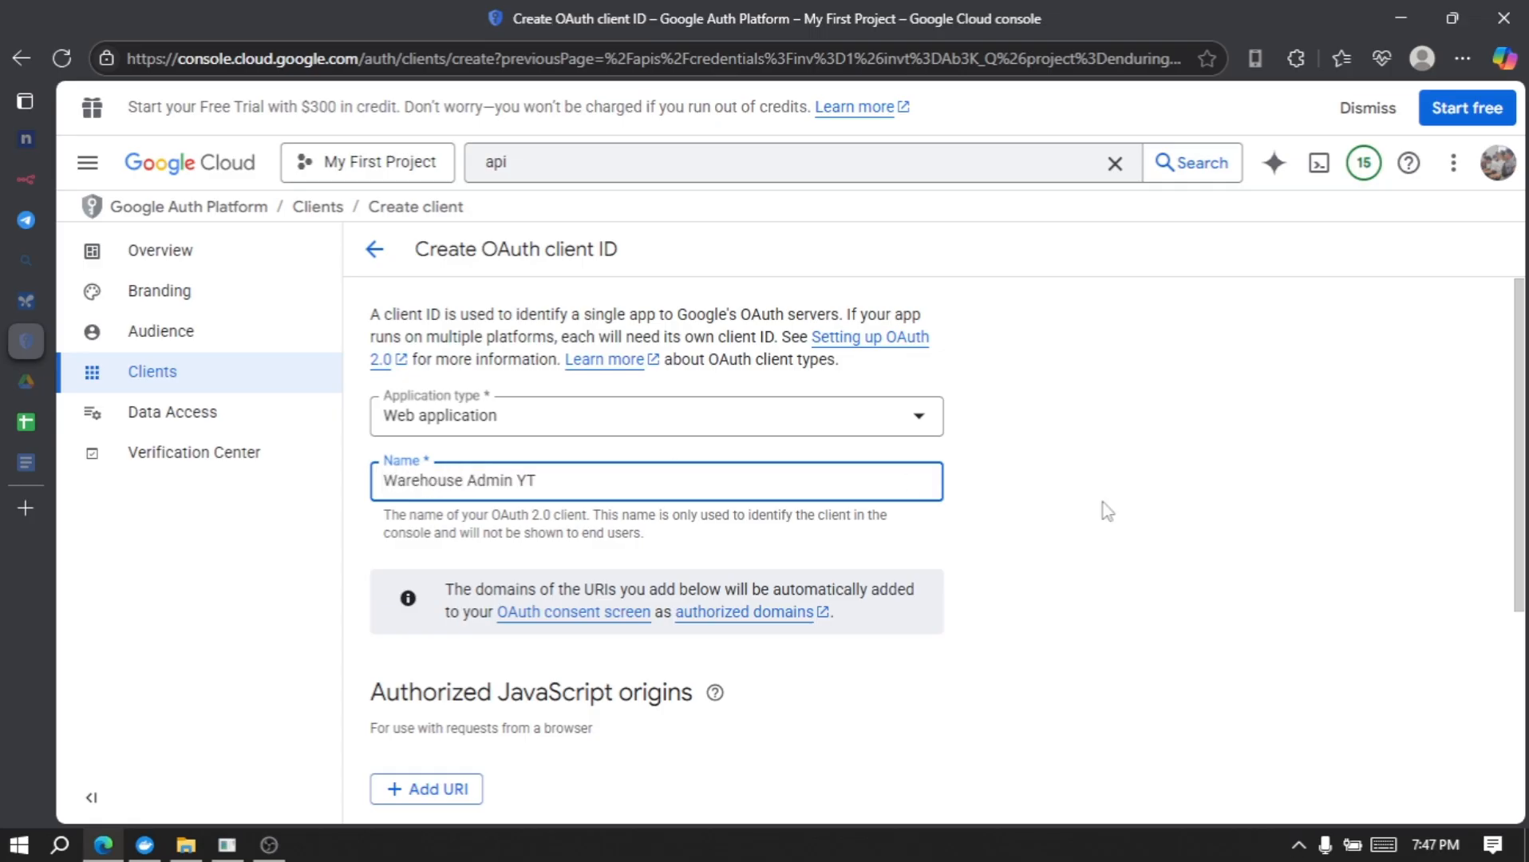
- Add n8n's OAuth Redirect URL from the Google Sheets credential as an authorized redirect URI and create the OAuth client
{"action": "scroll", "coordinate": [1149, 559], "scroll_direction": "down", "scroll_amount": 2}
{"action": "scroll", "coordinate": [1151, 563], "scroll_direction": "down", "scroll_amount": 2}
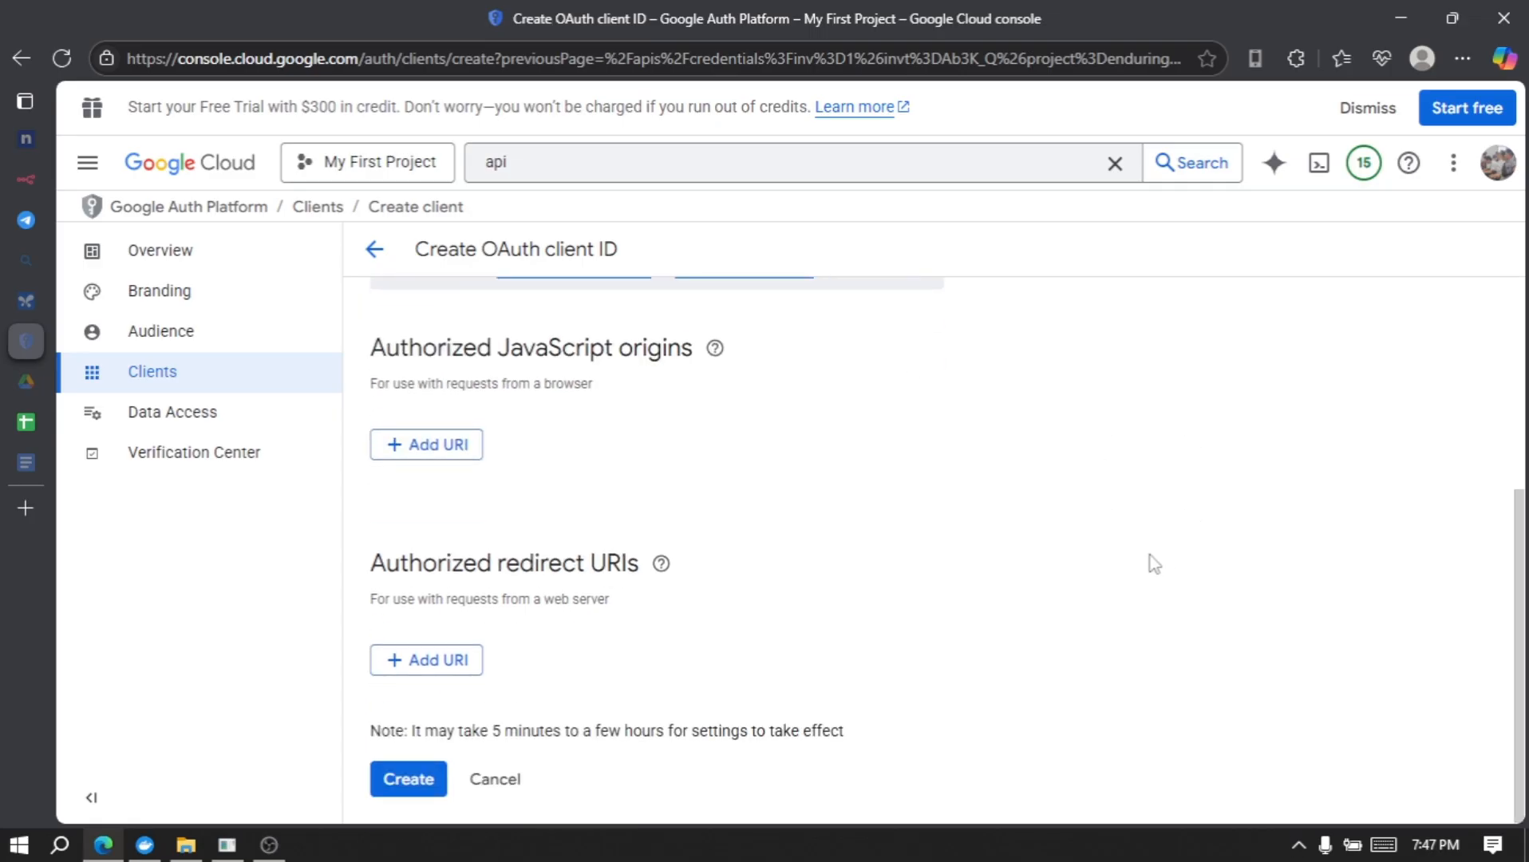
{"action": "left_click", "coordinate": [439, 661]}
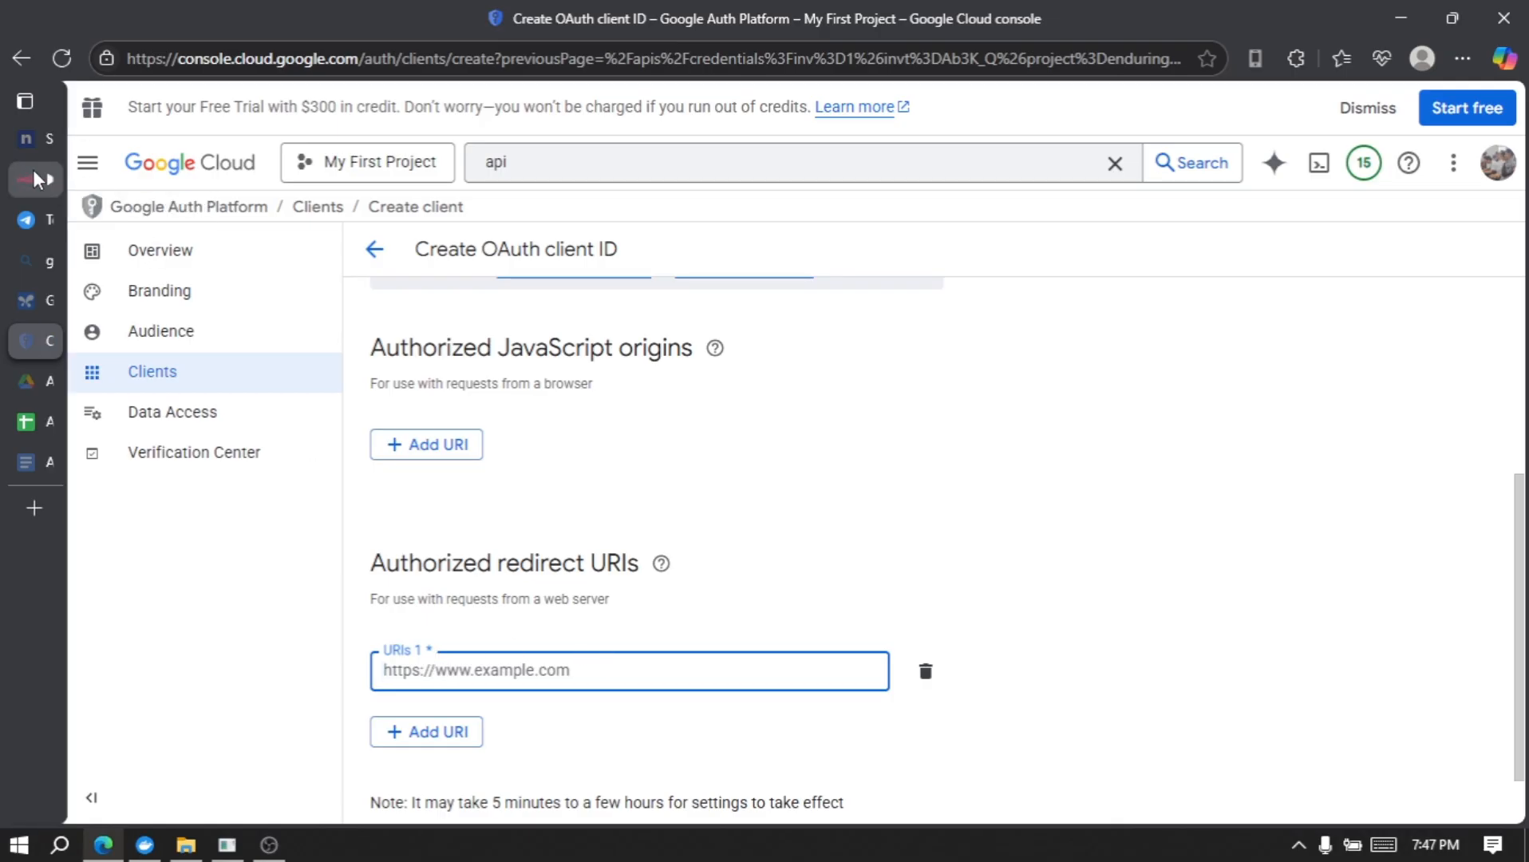
{"action": "left_click", "coordinate": [102, 179]}
{"action": "scroll", "coordinate": [643, 390], "scroll_direction": "up", "scroll_amount": 3}
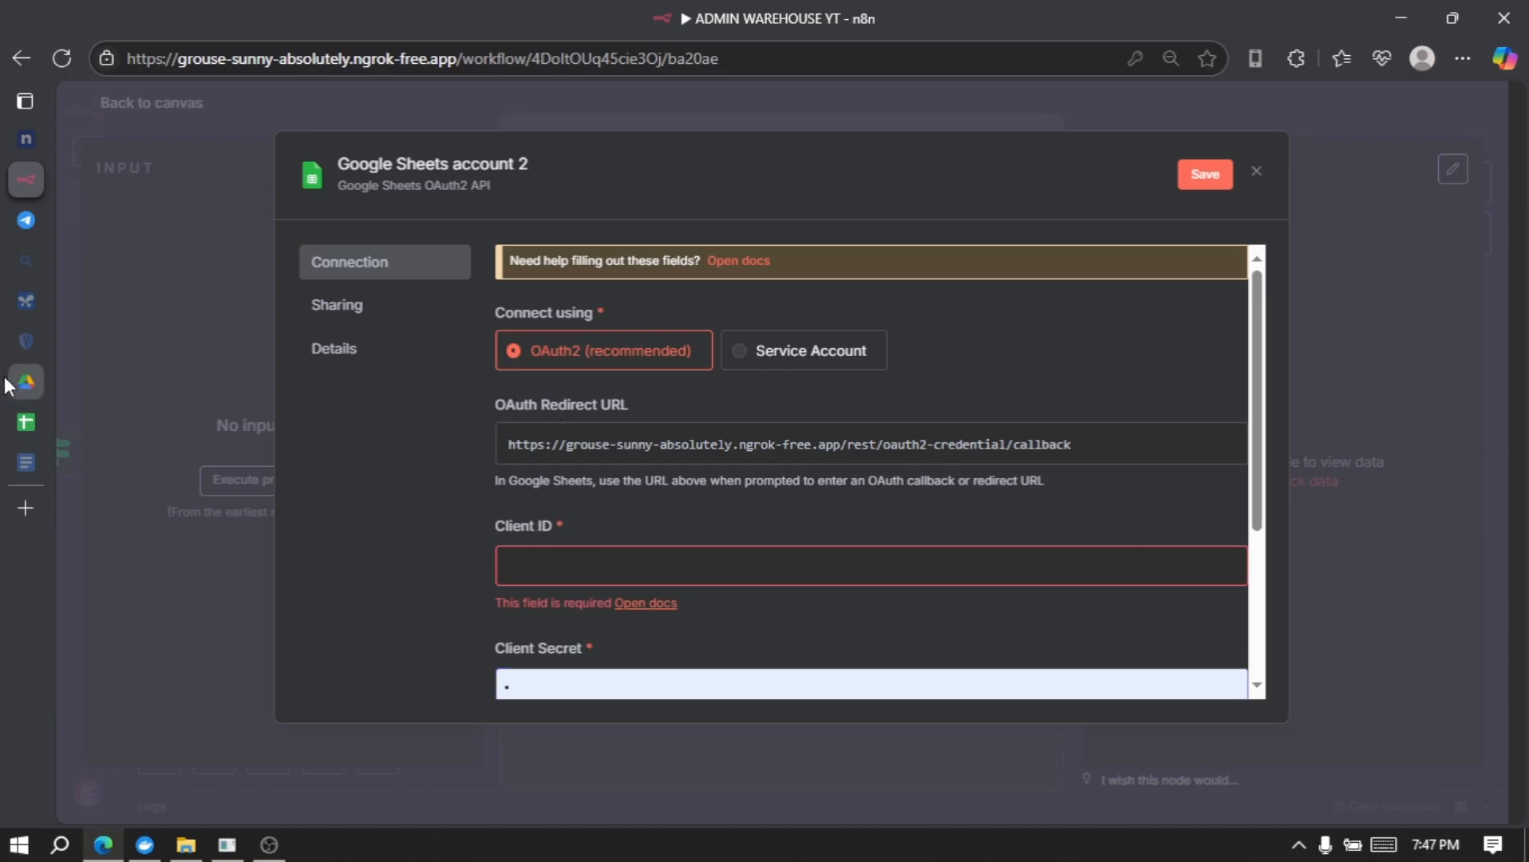
{"action": "mouse_move", "coordinate": [12, 231]}
{"action": "left_click", "coordinate": [167, 342]}
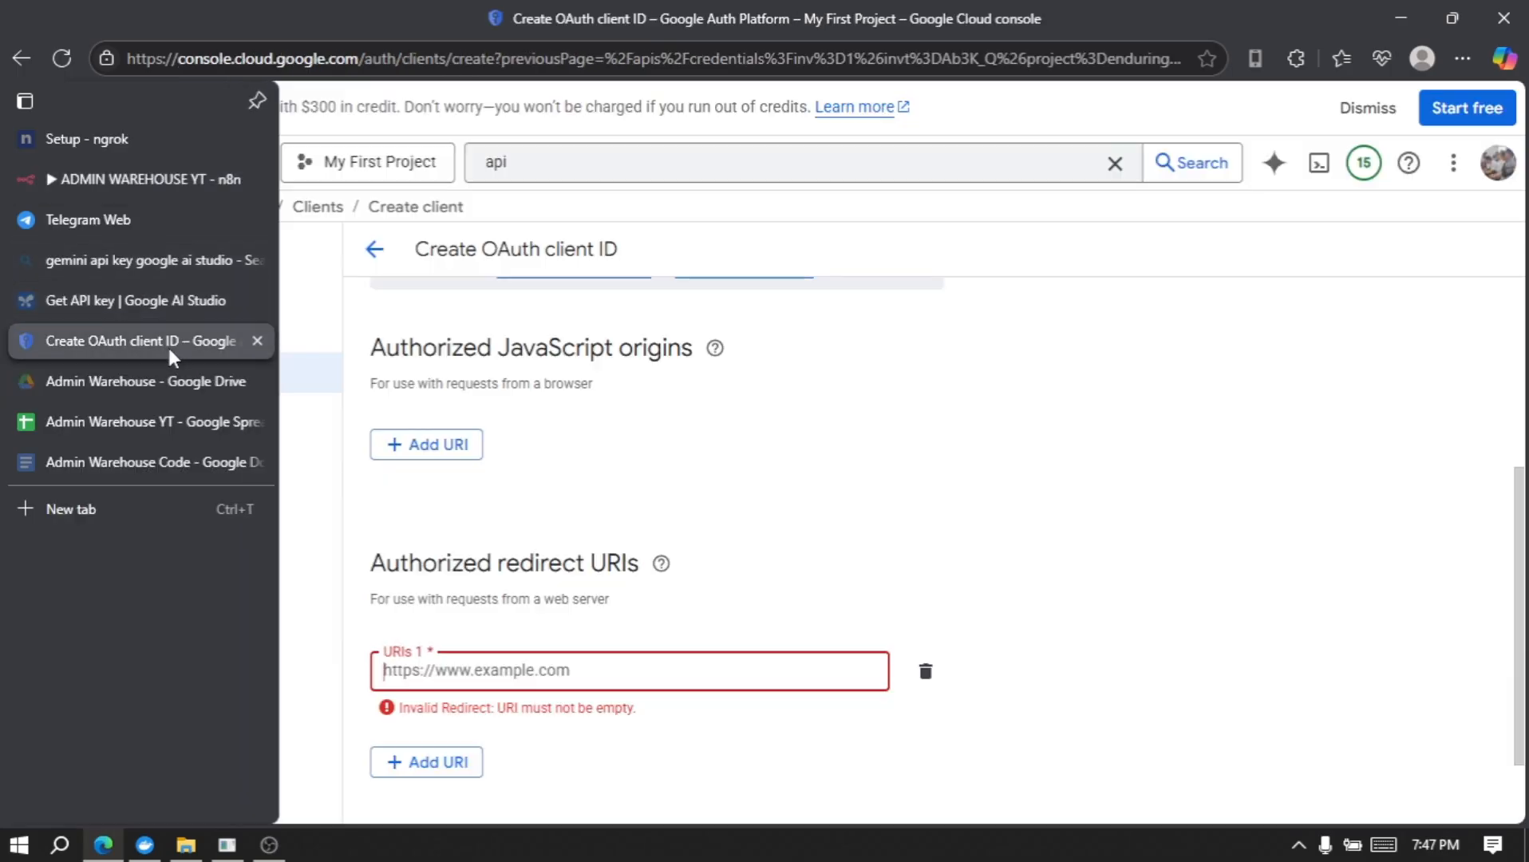
{"action": "left_click", "coordinate": [655, 675]}
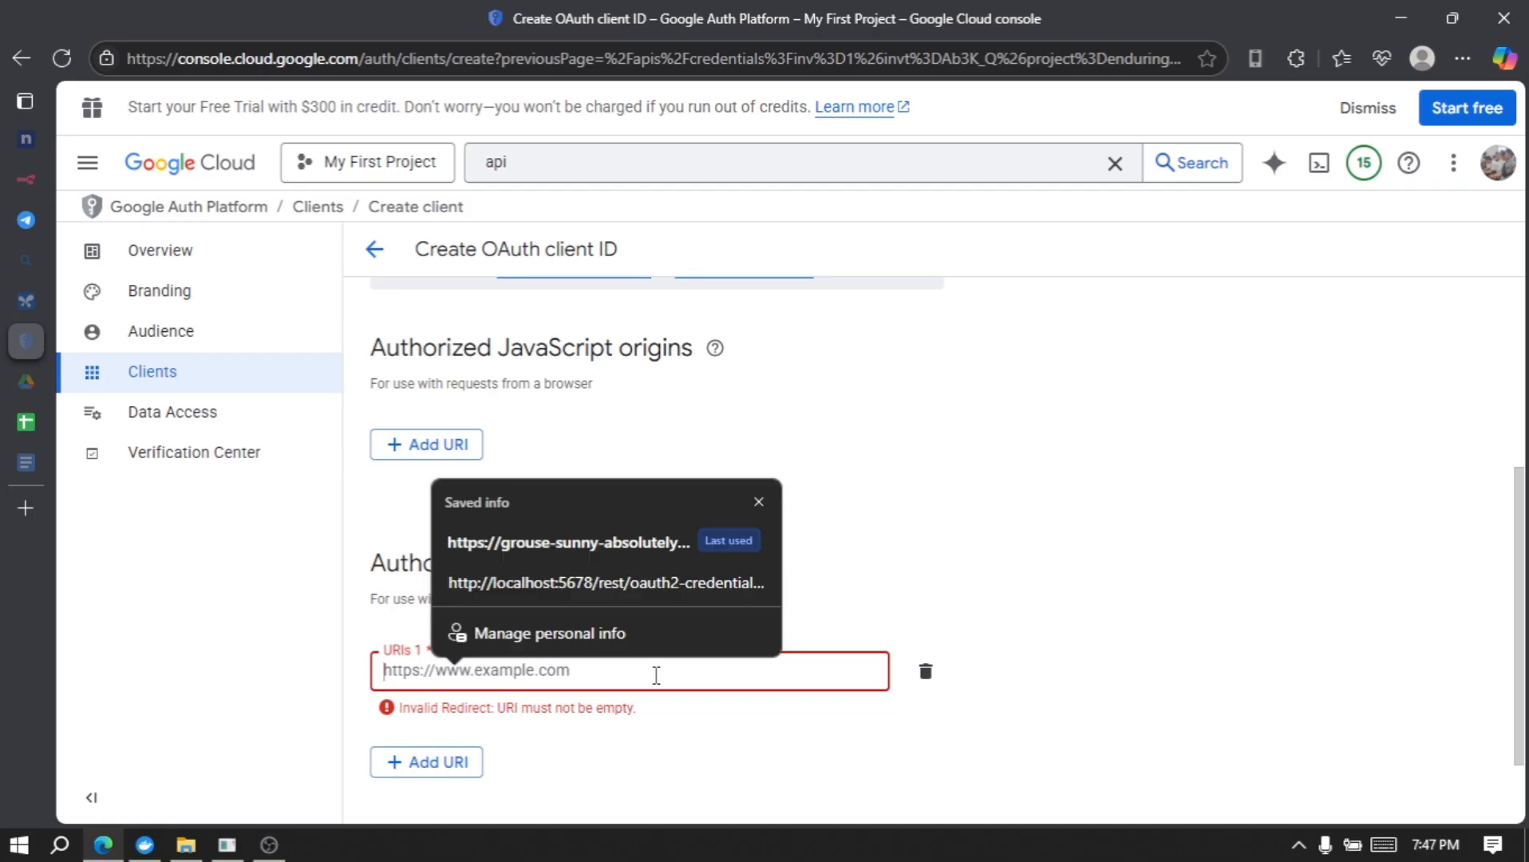
{"action": "key", "text": "ctrl+v"}
{"action": "scroll", "coordinate": [1225, 631], "scroll_direction": "down", "scroll_amount": 2}
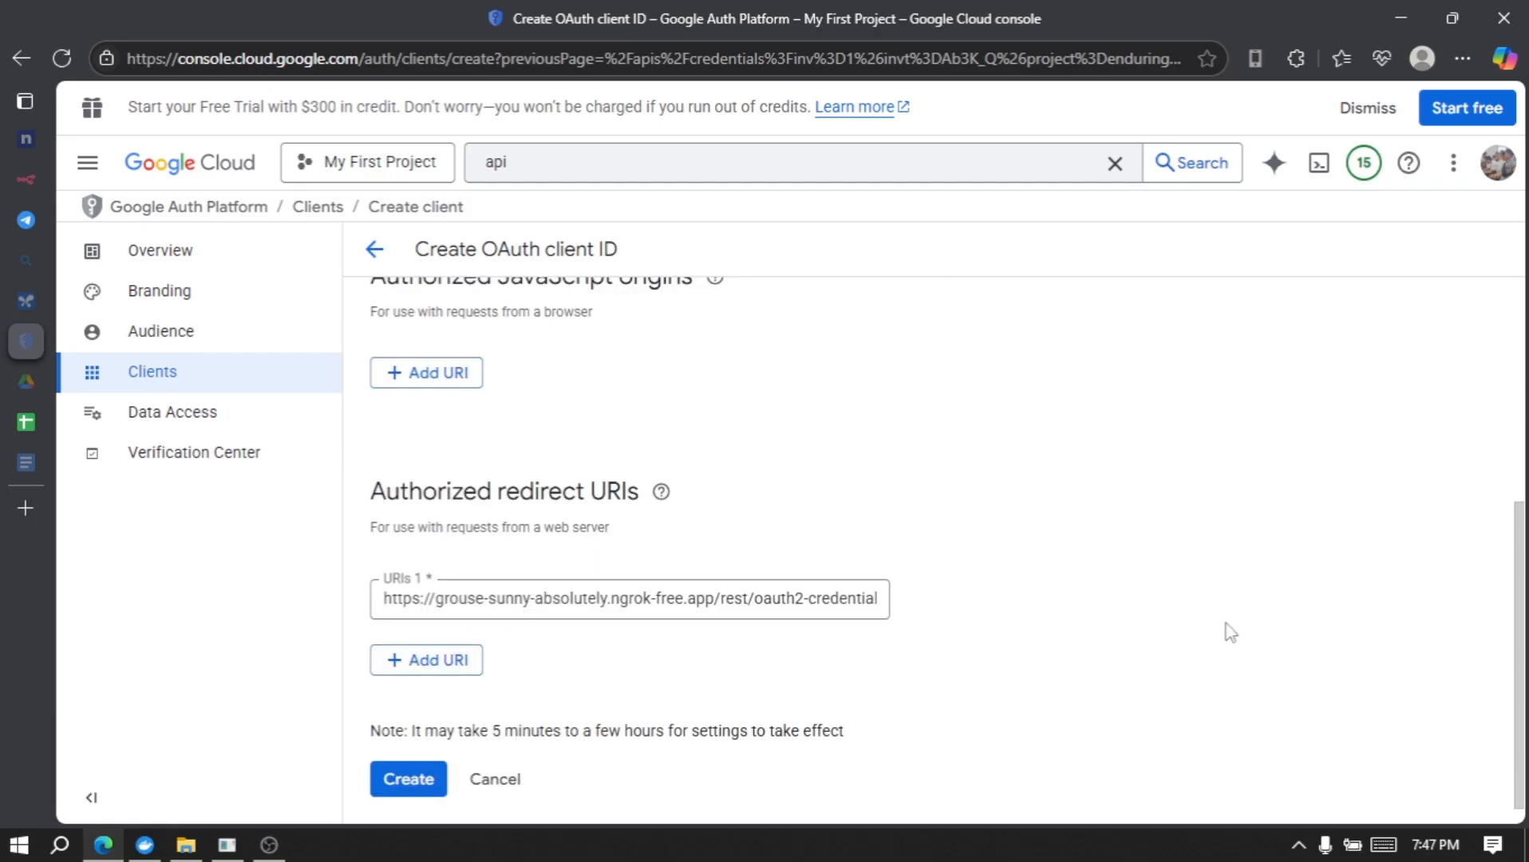
{"action": "left_click", "coordinate": [410, 780]}
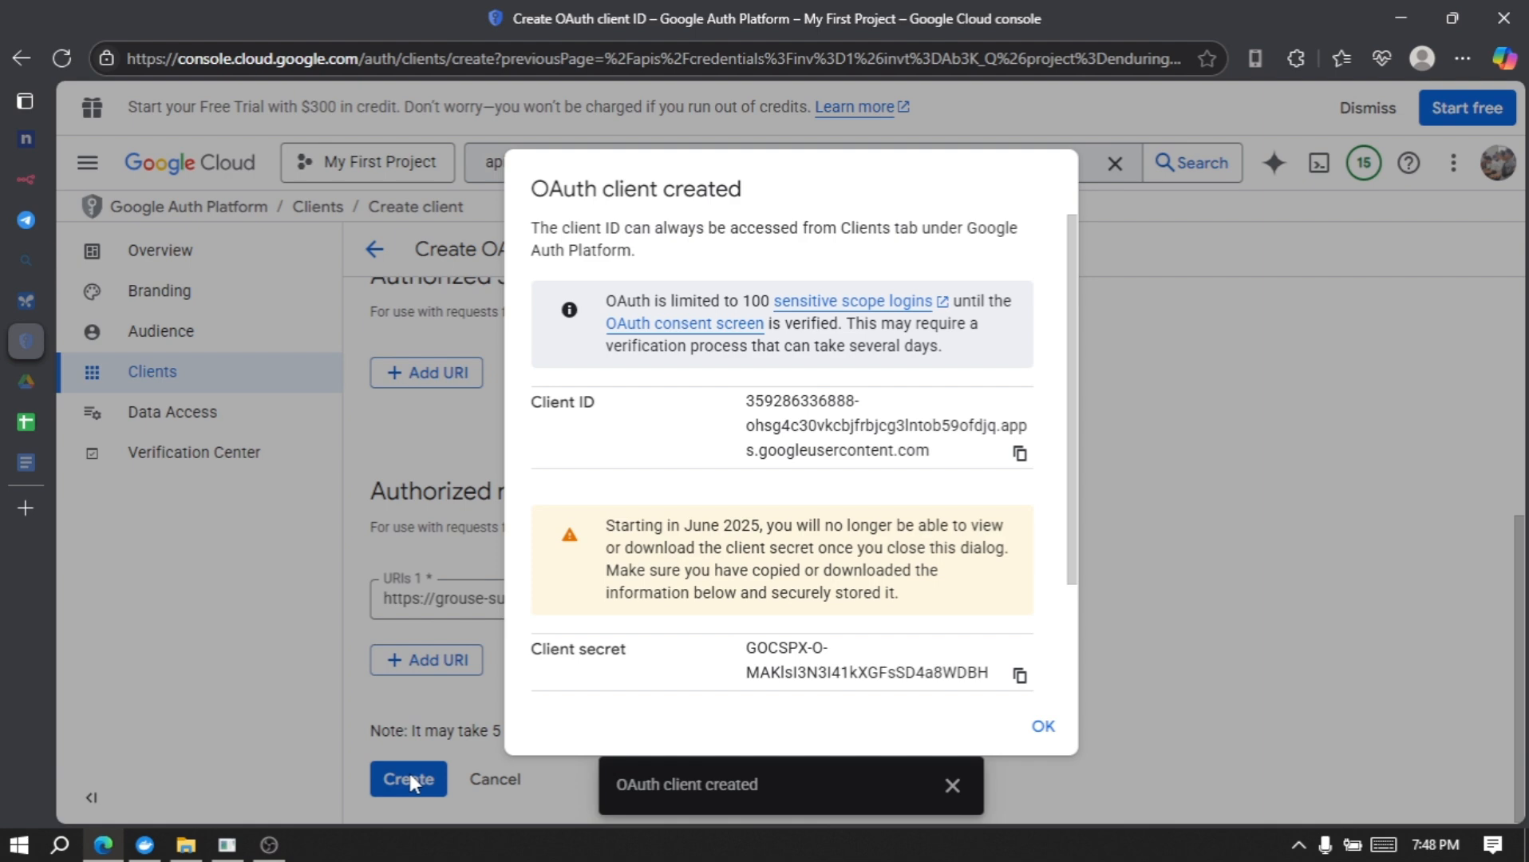
- Copy the new OAuth client's ID into the Client ID field of n8n's Google Sheets account 2 credential
{"action": "scroll", "coordinate": [829, 636], "scroll_direction": "down", "scroll_amount": 3}
{"action": "scroll", "coordinate": [653, 415], "scroll_direction": "up", "scroll_amount": 3}
{"action": "left_click", "coordinate": [1020, 453]}
{"action": "left_click", "coordinate": [43, 170]}
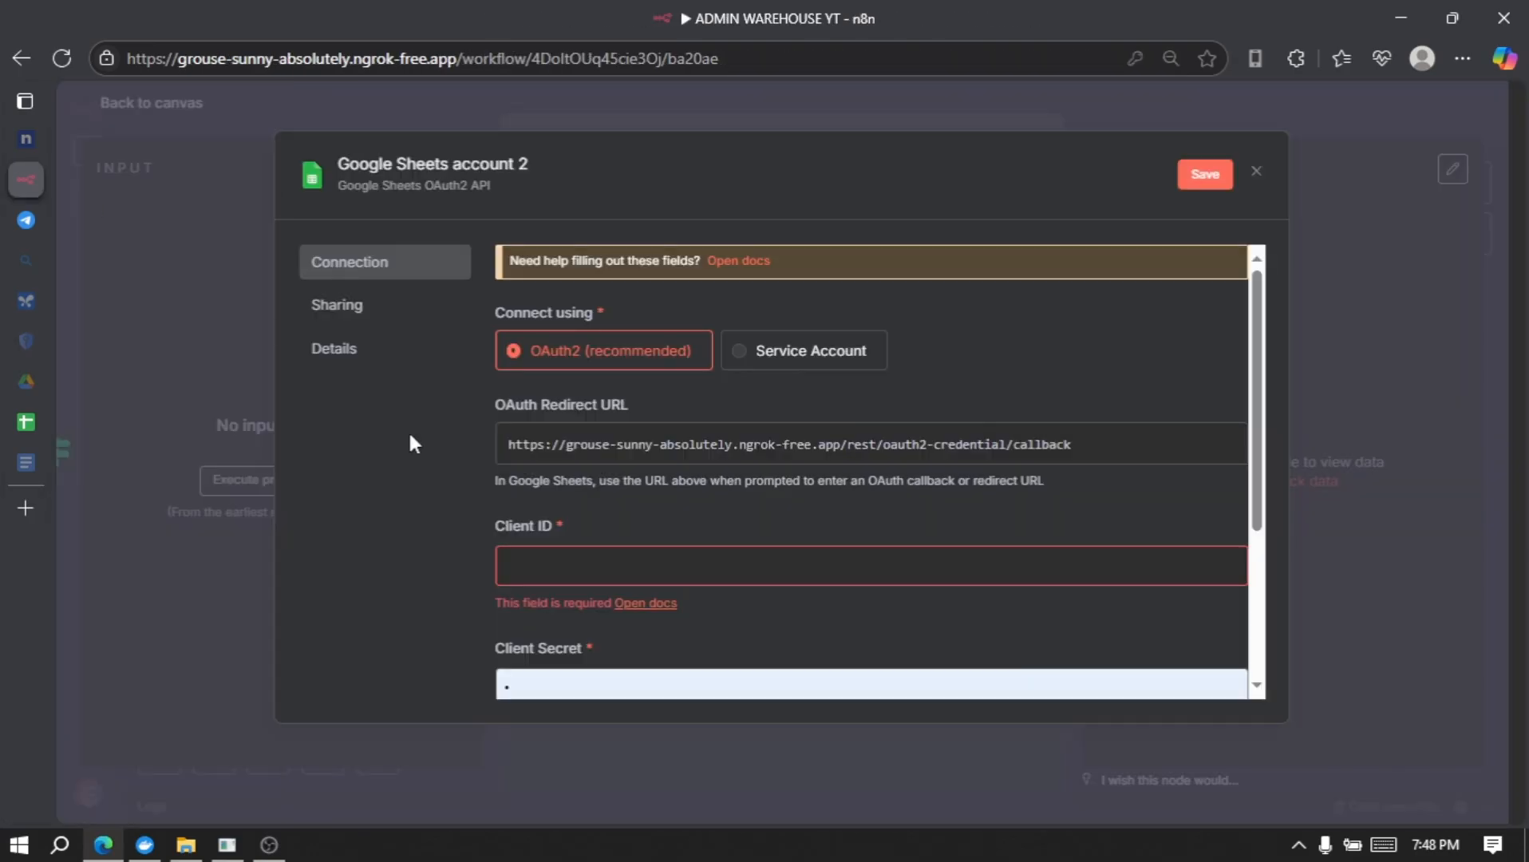
{"action": "left_click", "coordinate": [642, 559]}
{"action": "key", "text": "ctrl+v"}
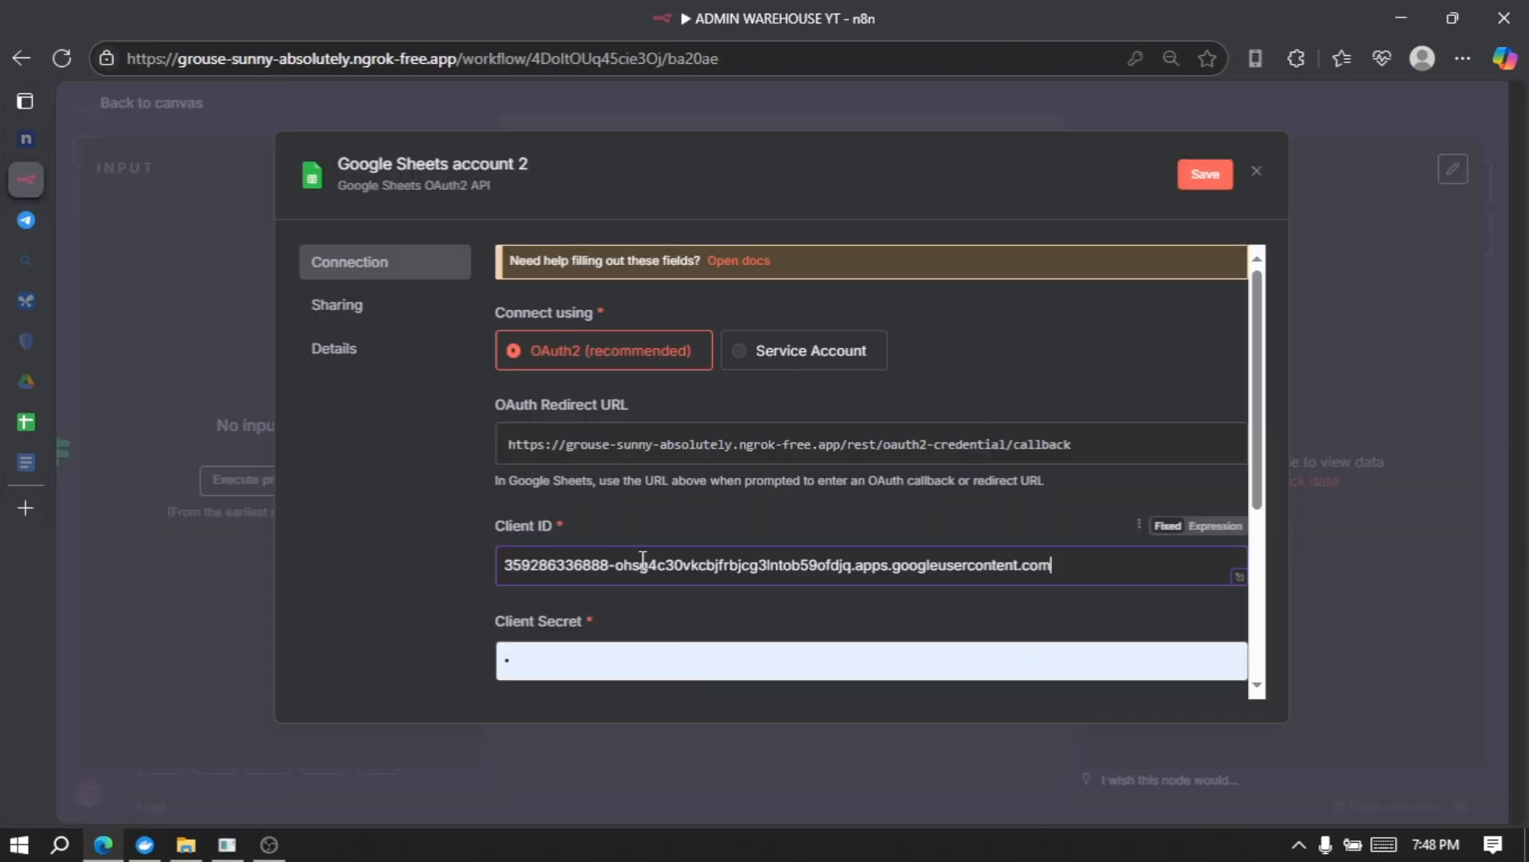
- Copy the client secret from Google Cloud into the Client Secret field of n8n's Google Sheets account 2 credential
{"action": "scroll", "coordinate": [630, 542], "scroll_direction": "down", "scroll_amount": 3}
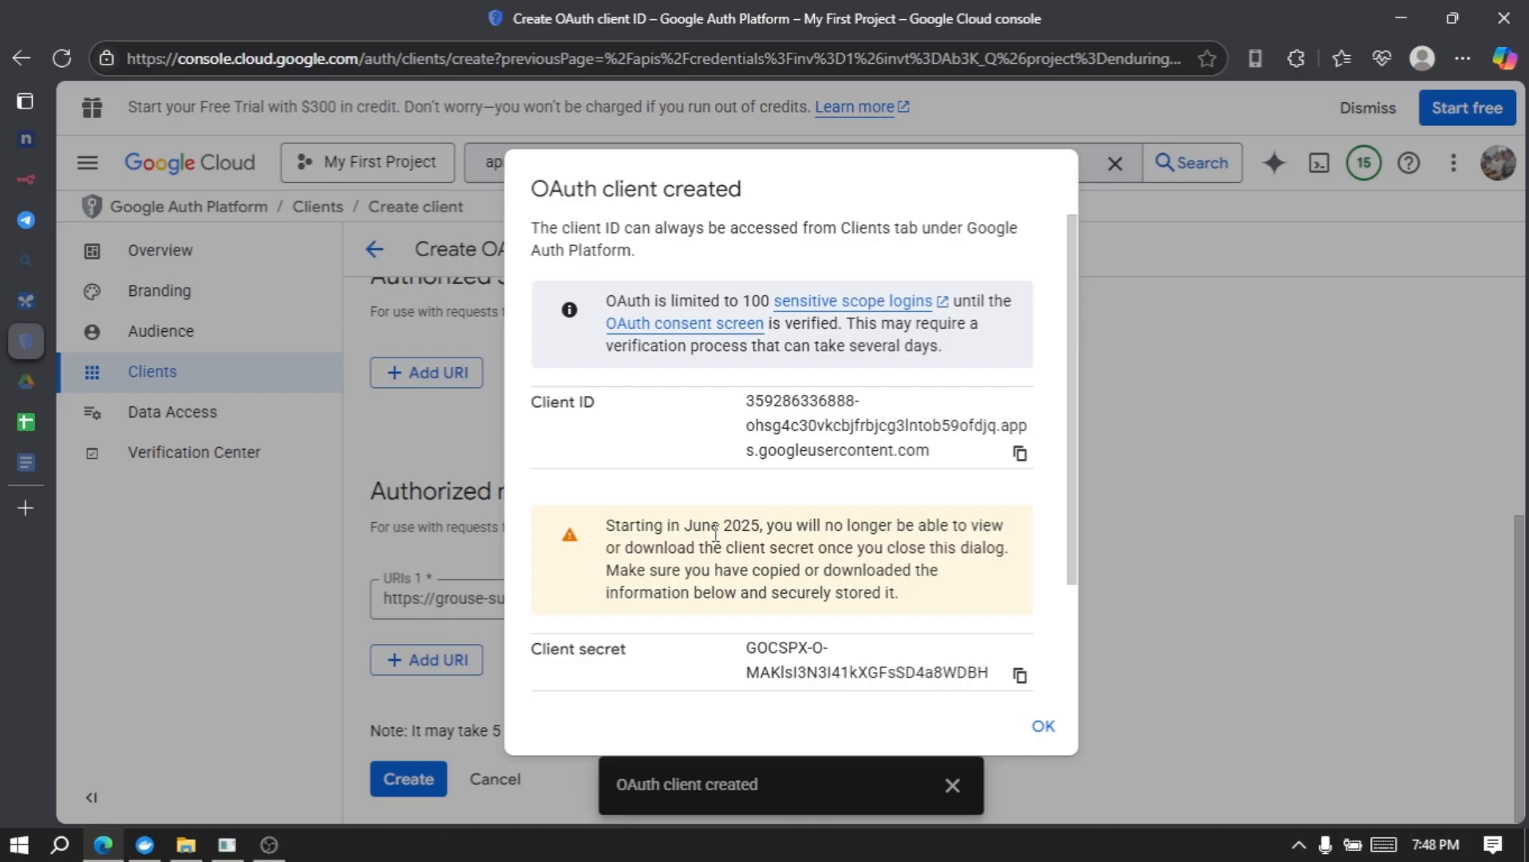
{"action": "scroll", "coordinate": [715, 536], "scroll_direction": "down", "scroll_amount": 3}
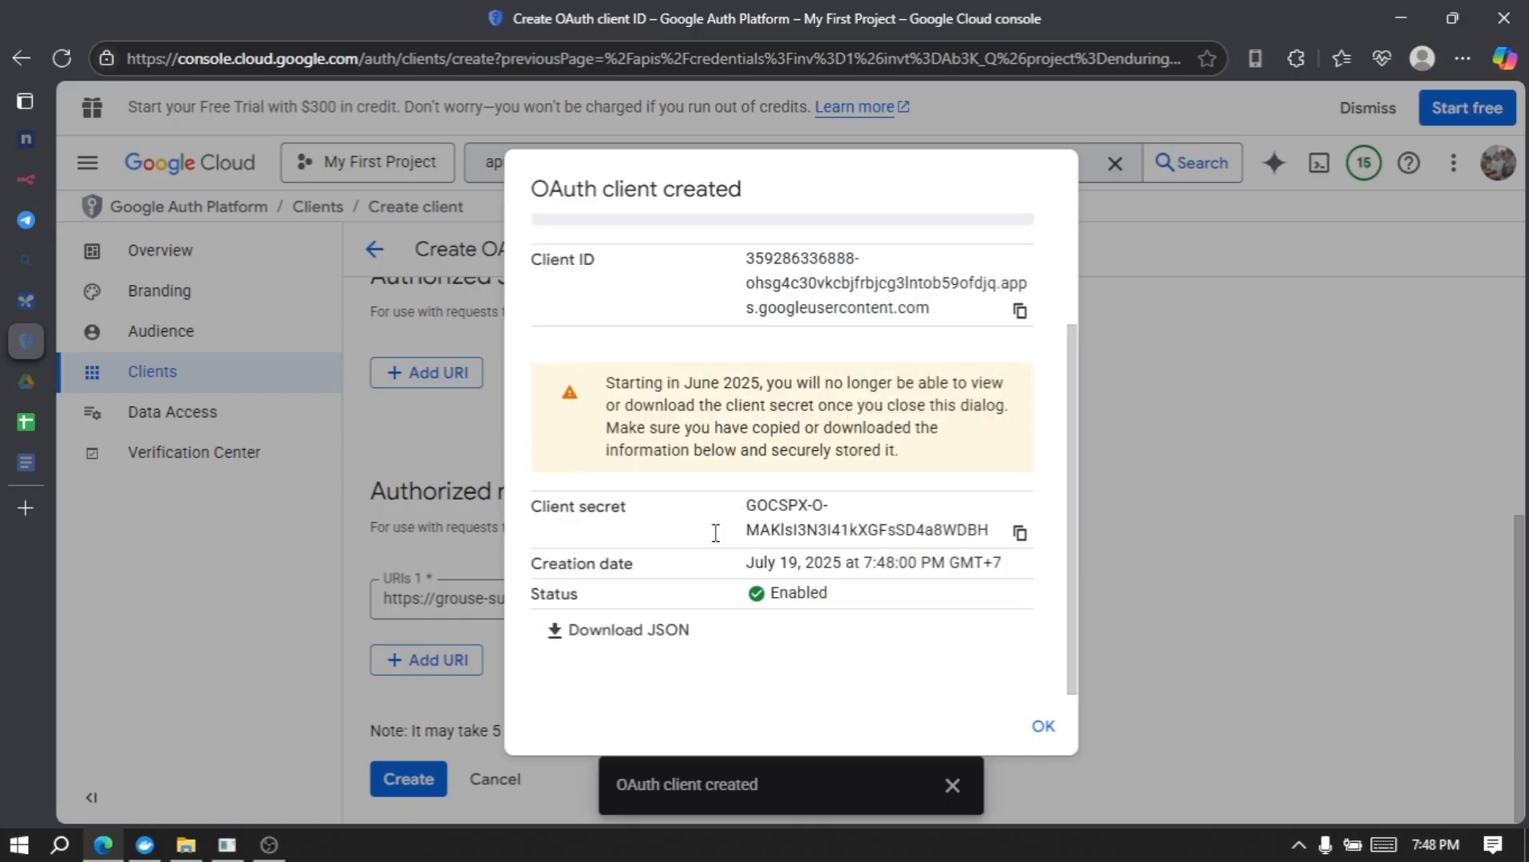
{"action": "left_click", "coordinate": [1020, 532]}
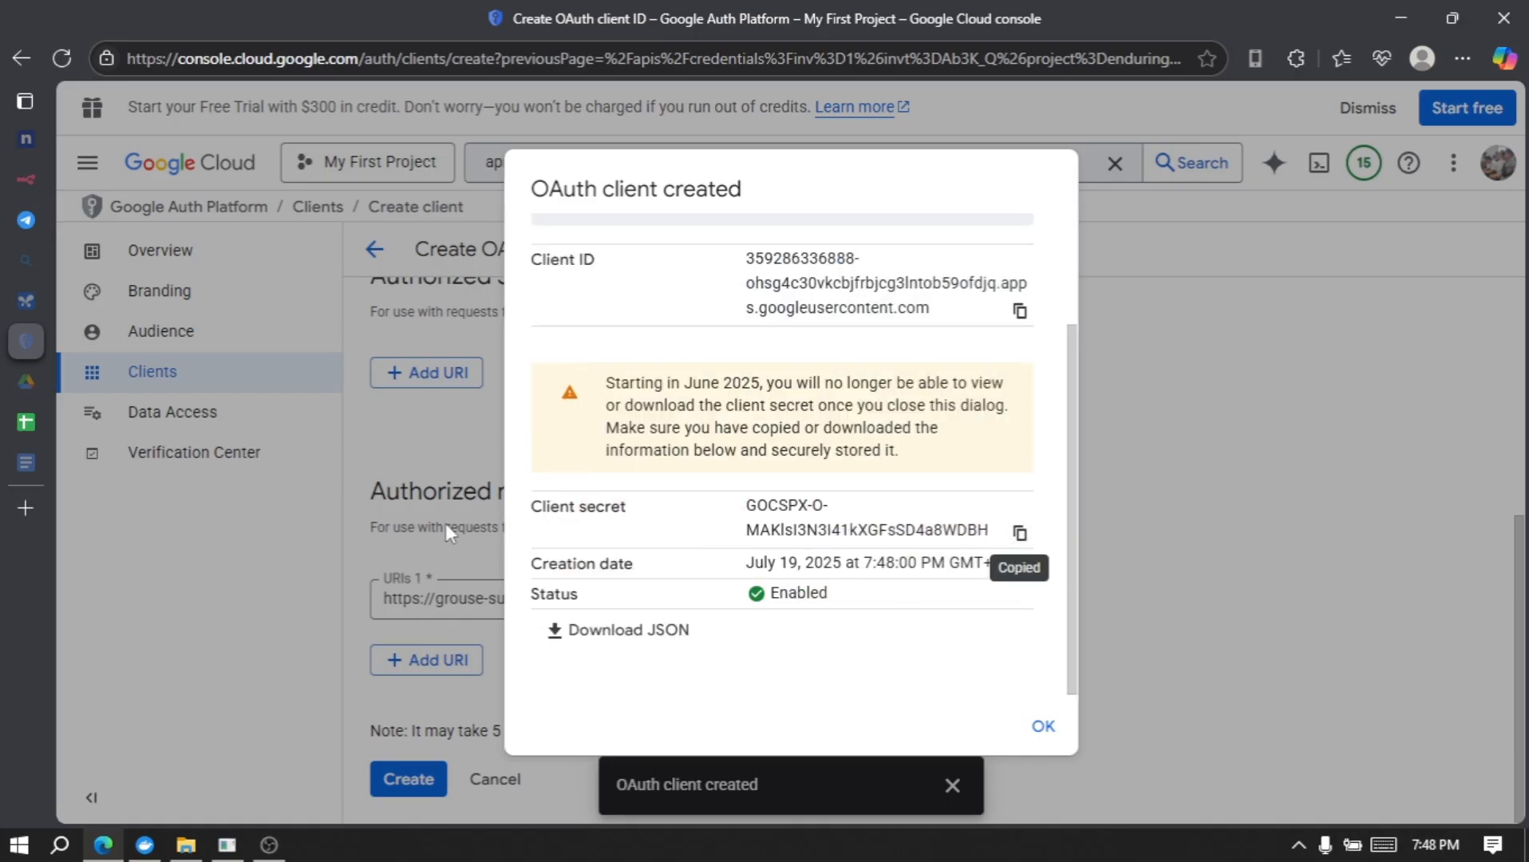
{"action": "left_click", "coordinate": [31, 177]}
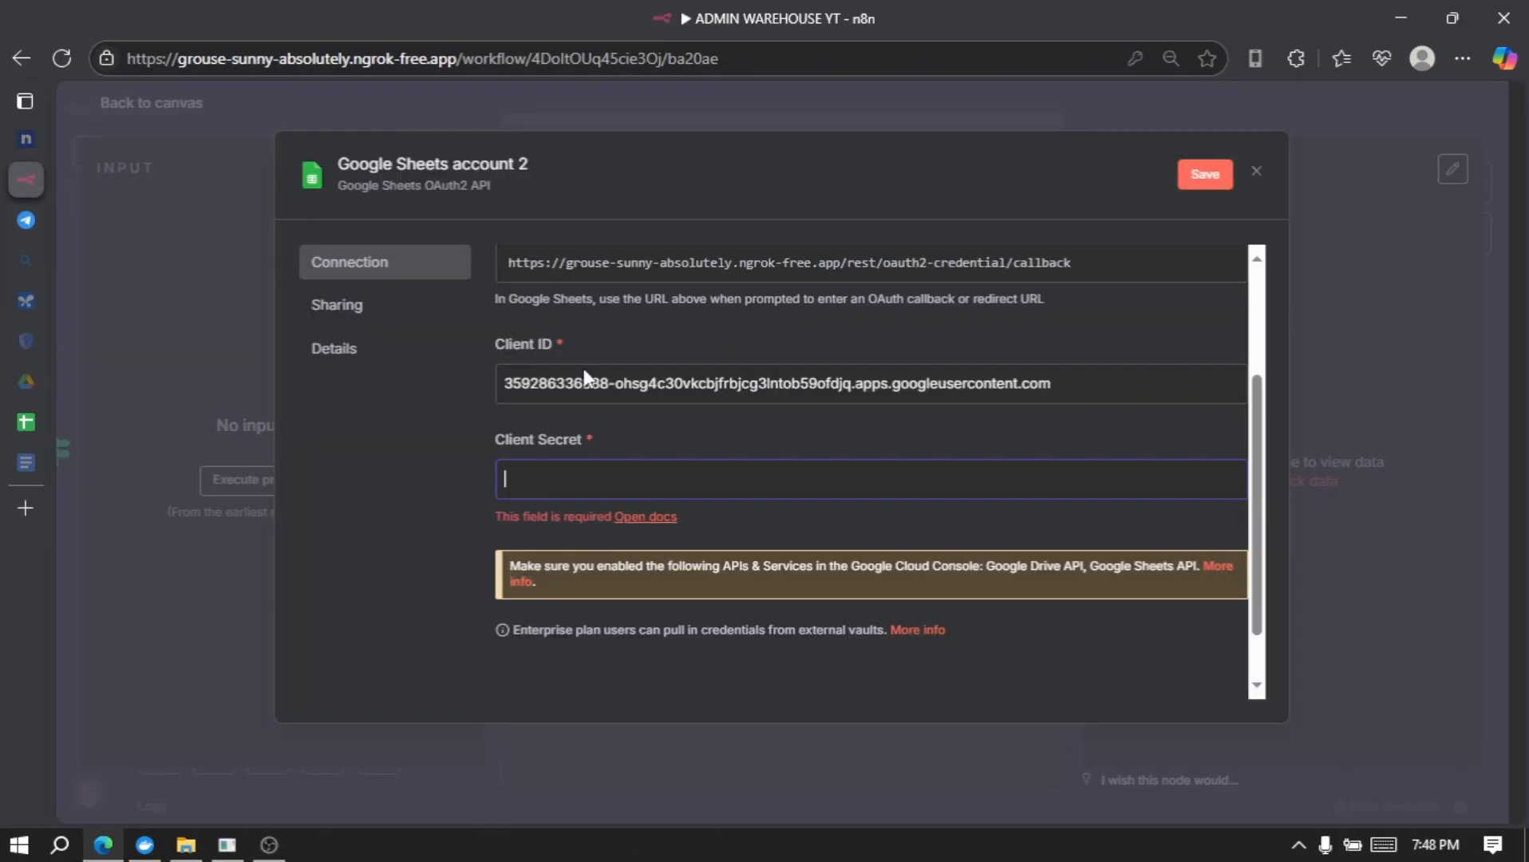
{"action": "left_click", "coordinate": [618, 474]}
{"action": "key", "text": "ctrl+v"}
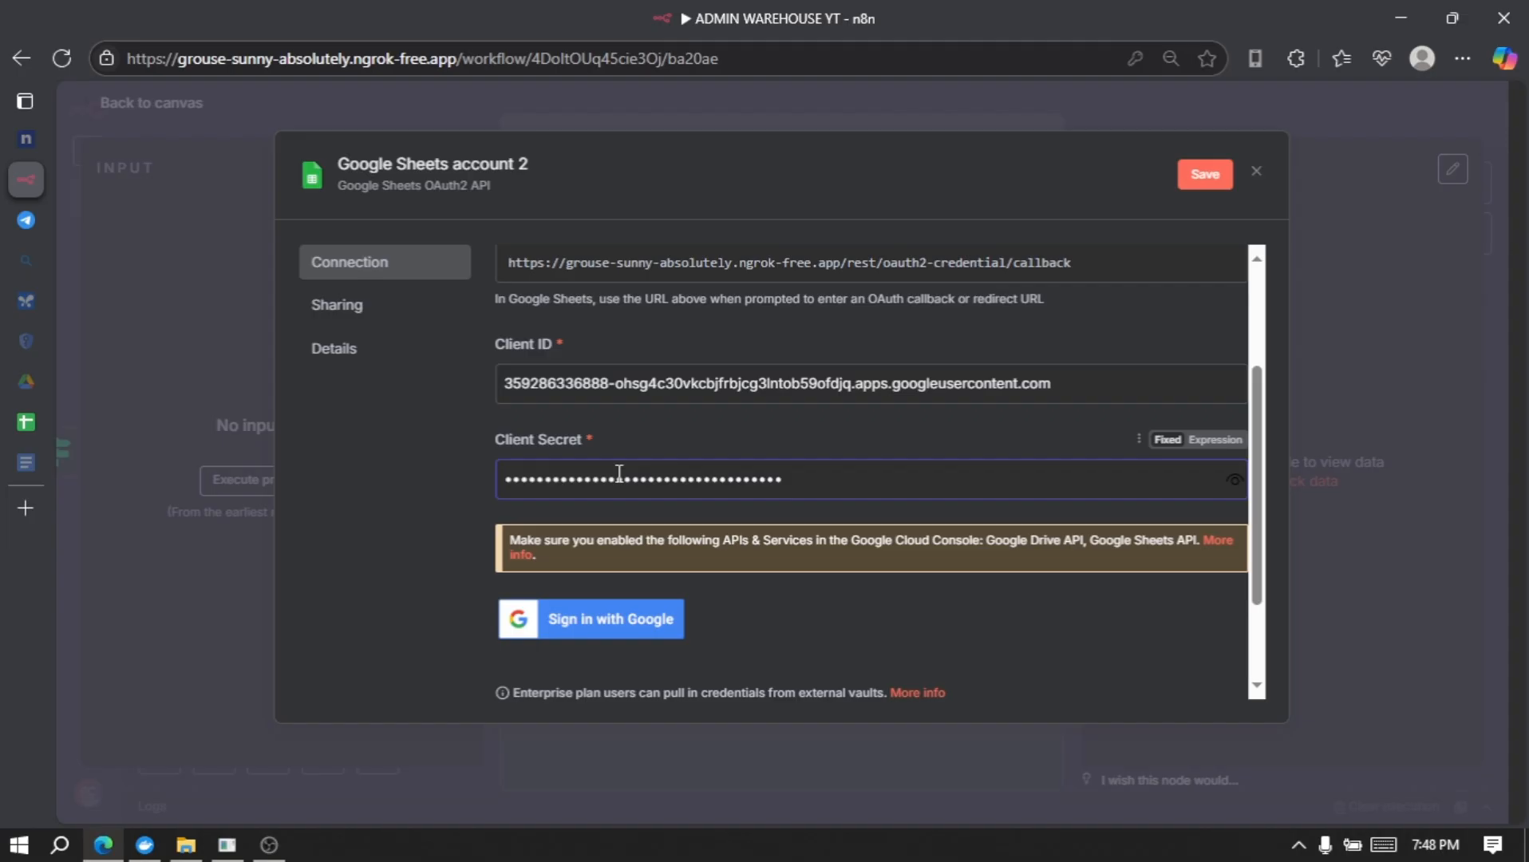
{"action": "scroll", "coordinate": [784, 608], "scroll_direction": "down", "scroll_amount": 3}
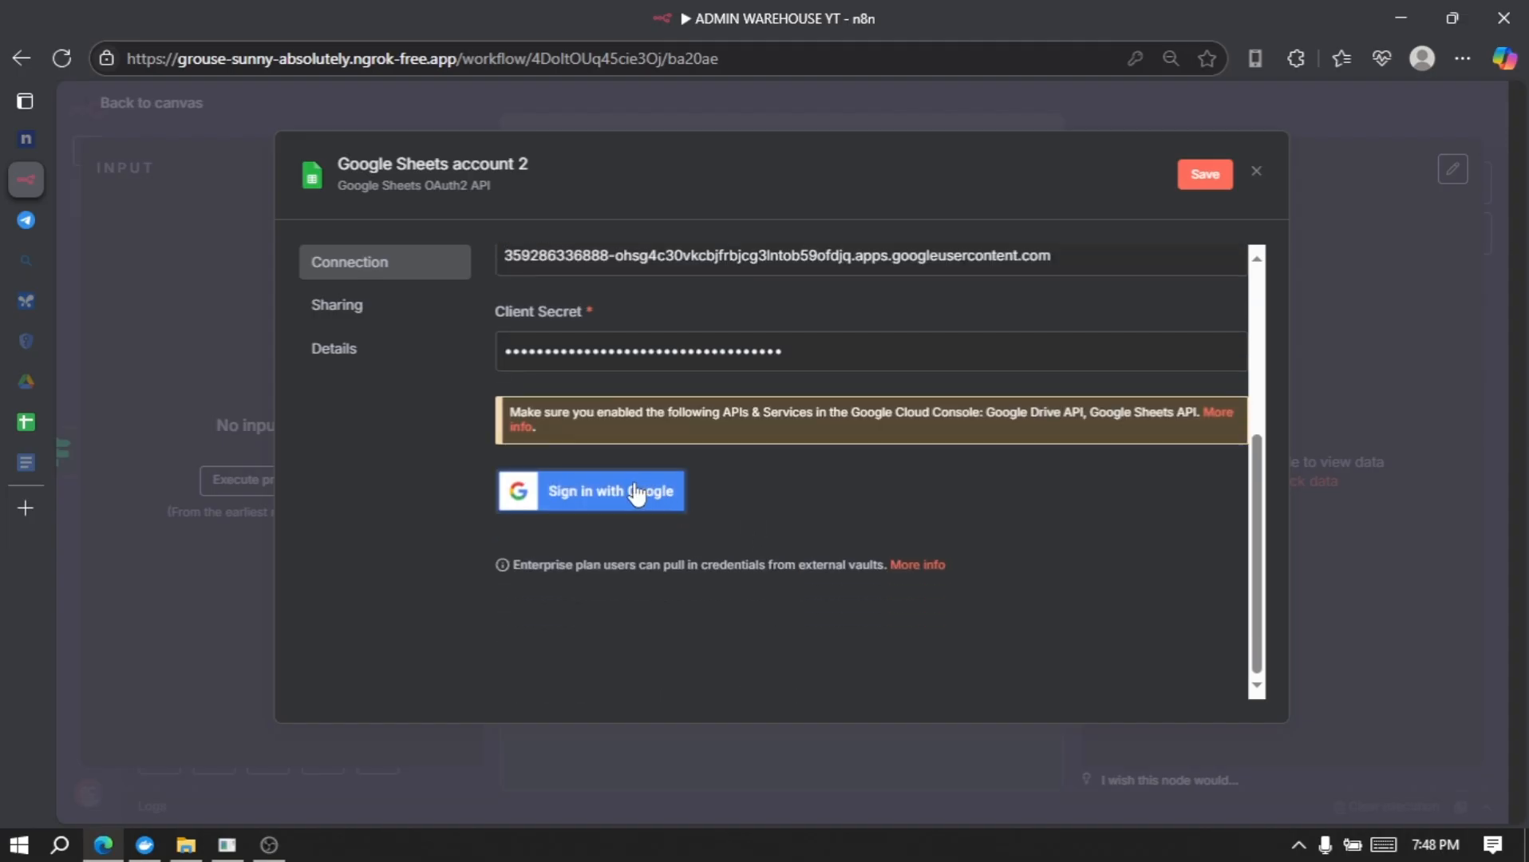
{"action": "scroll", "coordinate": [667, 519], "scroll_direction": "up", "scroll_amount": 2}
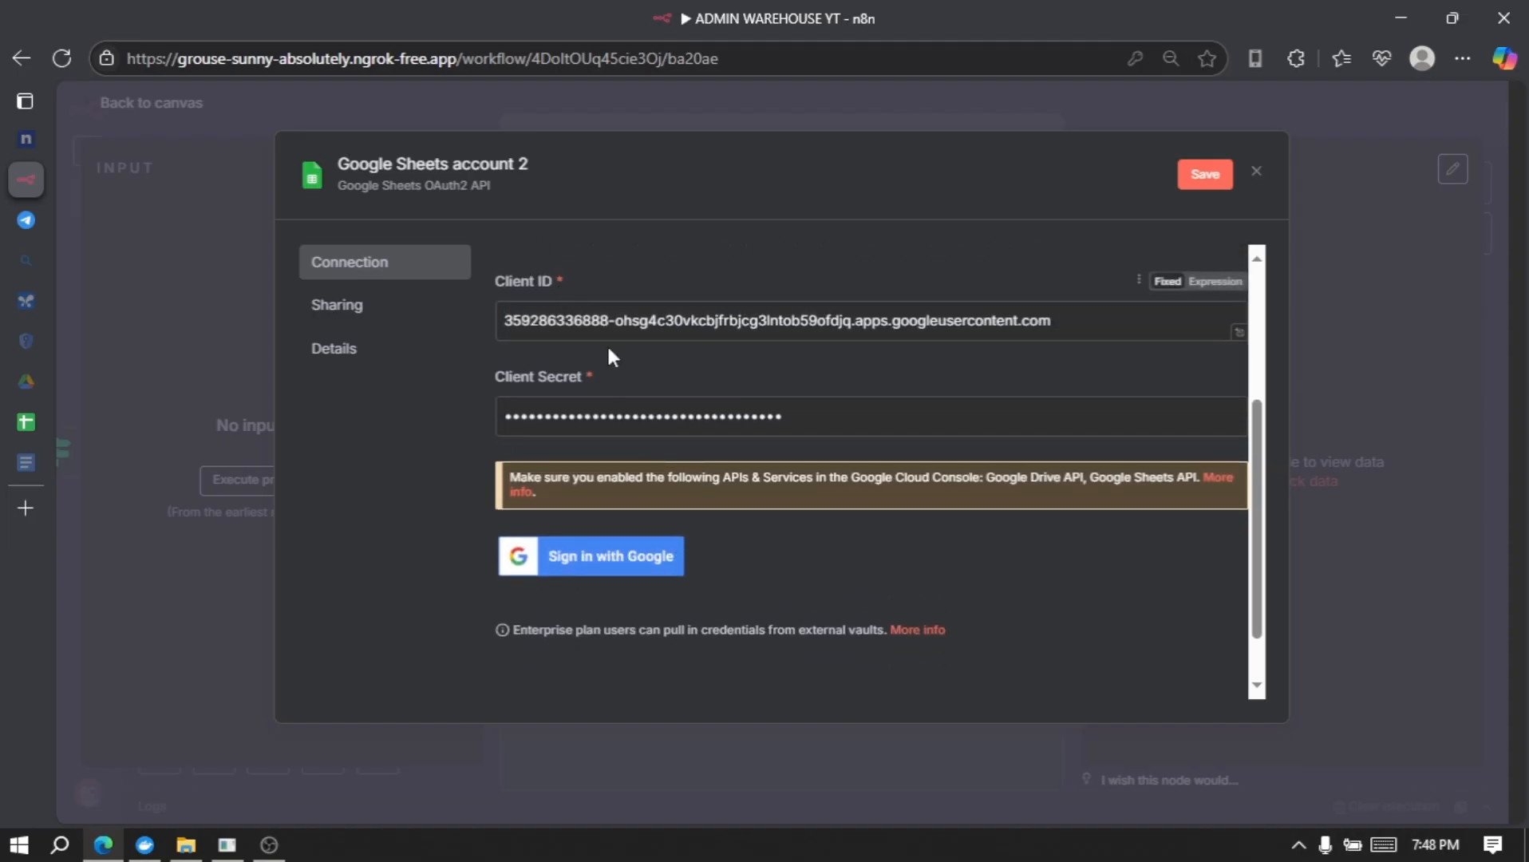
{"action": "scroll", "coordinate": [733, 580], "scroll_direction": "down", "scroll_amount": 2}
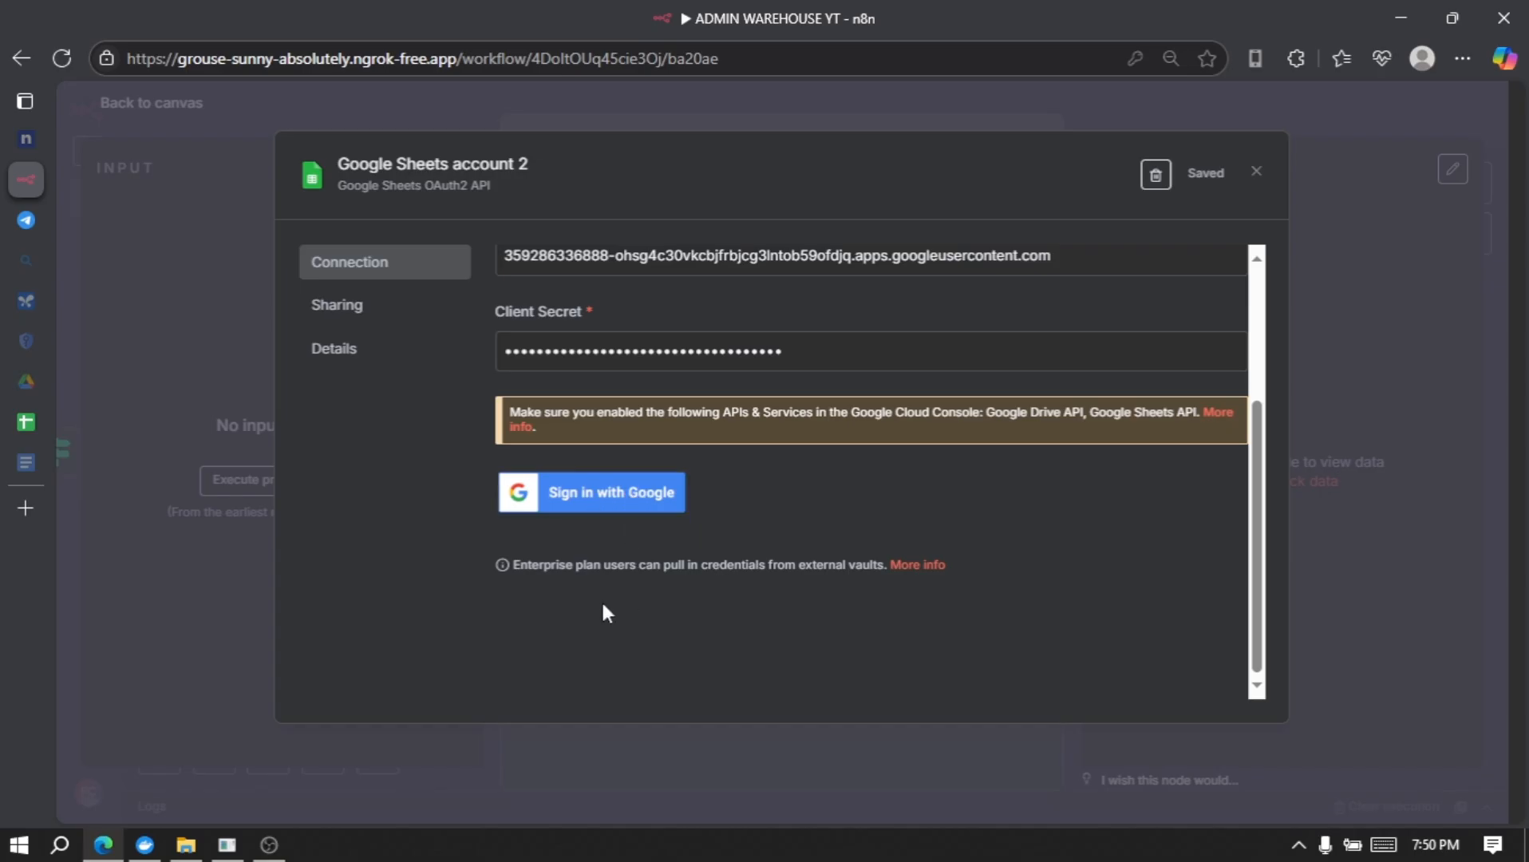
- Return to Google Cloud, dismiss the created client's dialog, open the Warehouse Admin YT client and go to its Data Access settings
{"action": "mouse_move", "coordinate": [18, 349]}
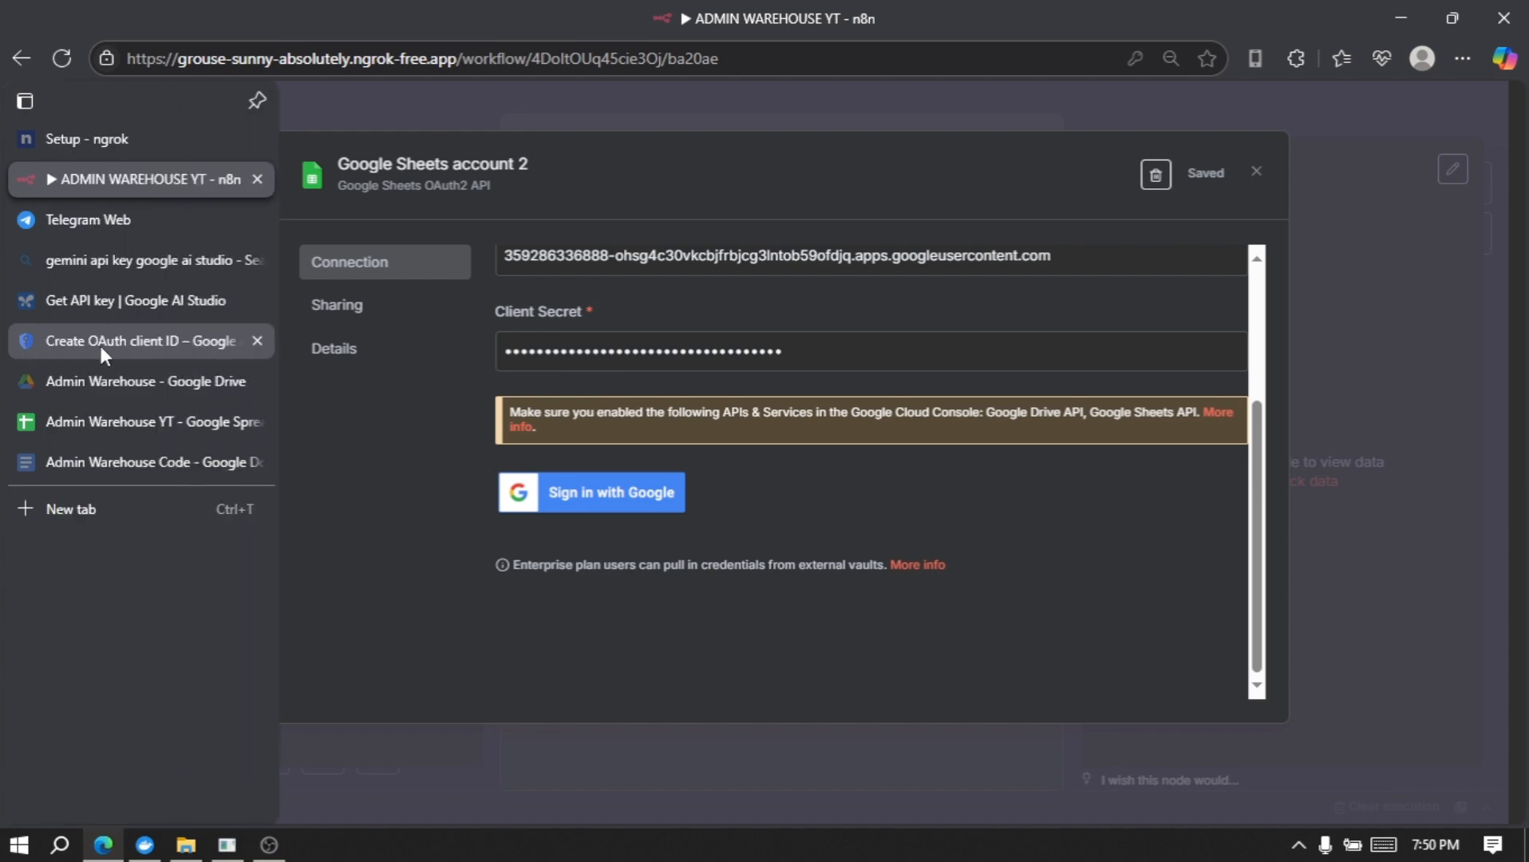
{"action": "left_click", "coordinate": [101, 348]}
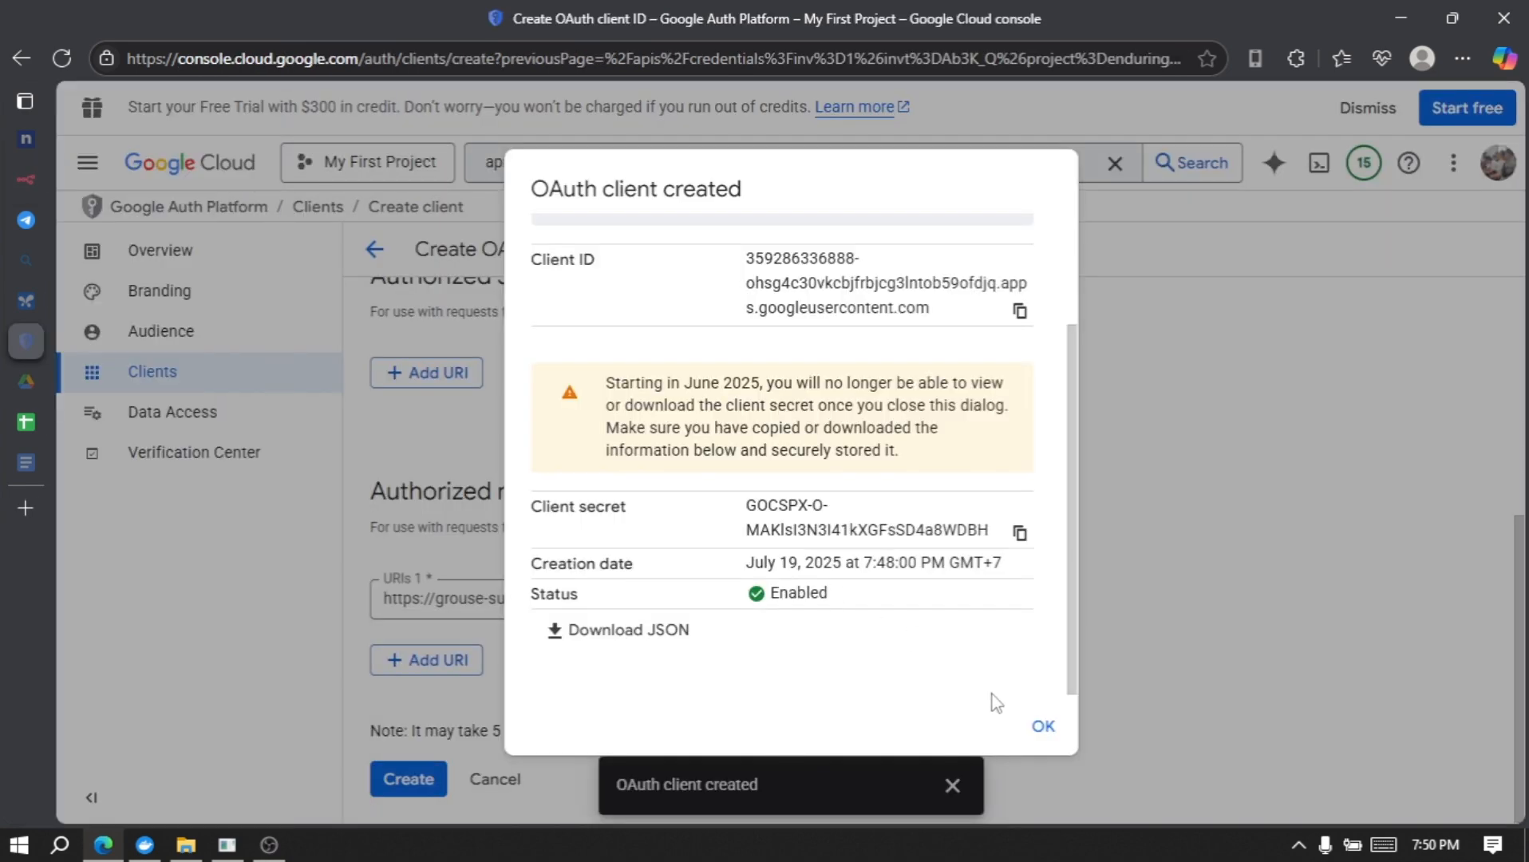
{"action": "left_click", "coordinate": [1043, 727]}
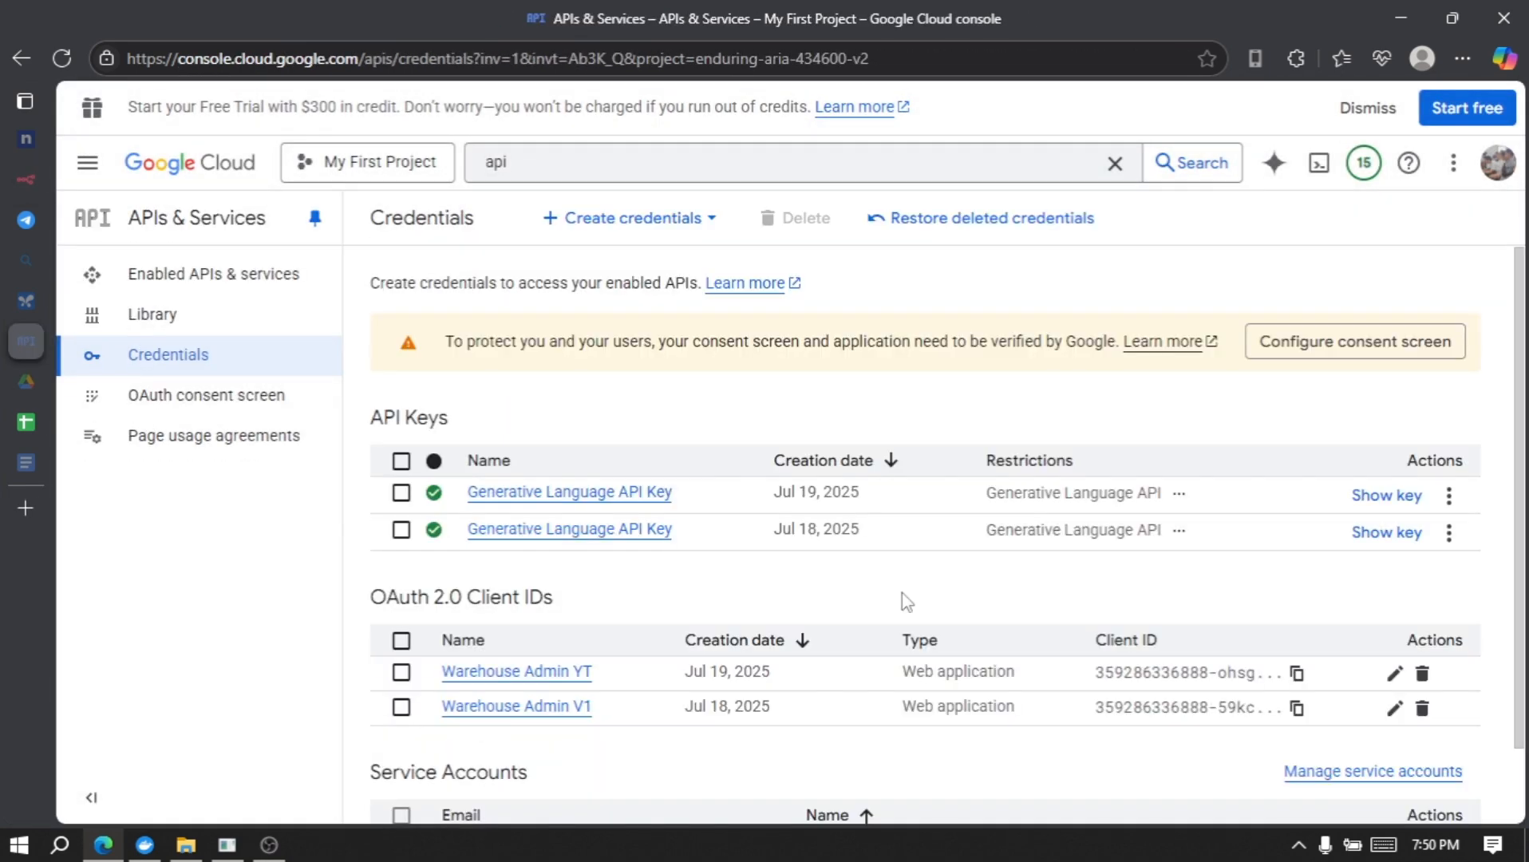
{"action": "left_click", "coordinate": [519, 674]}
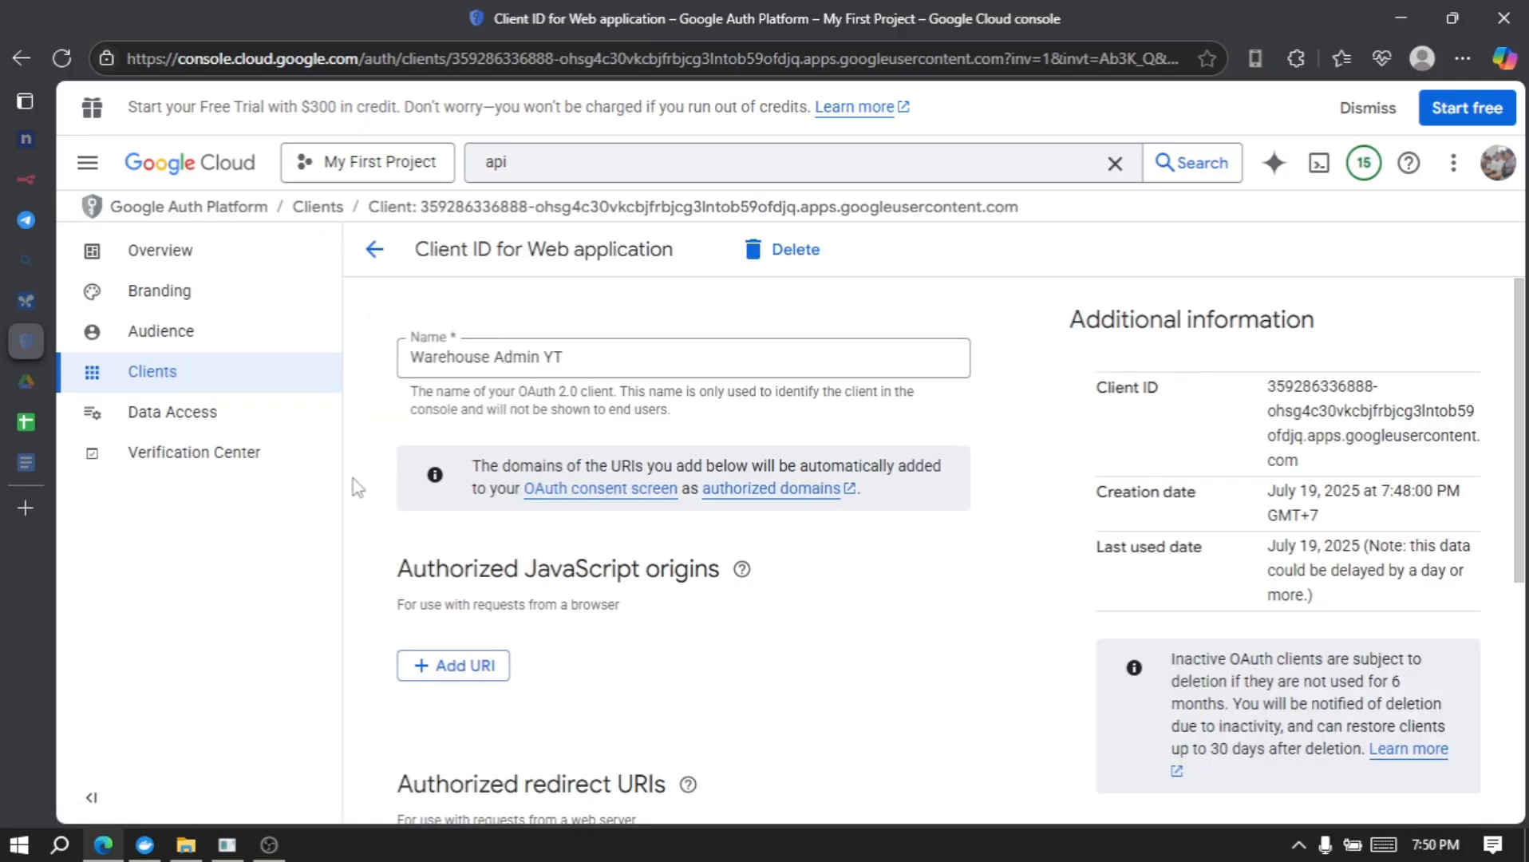
{"action": "left_click", "coordinate": [262, 421]}
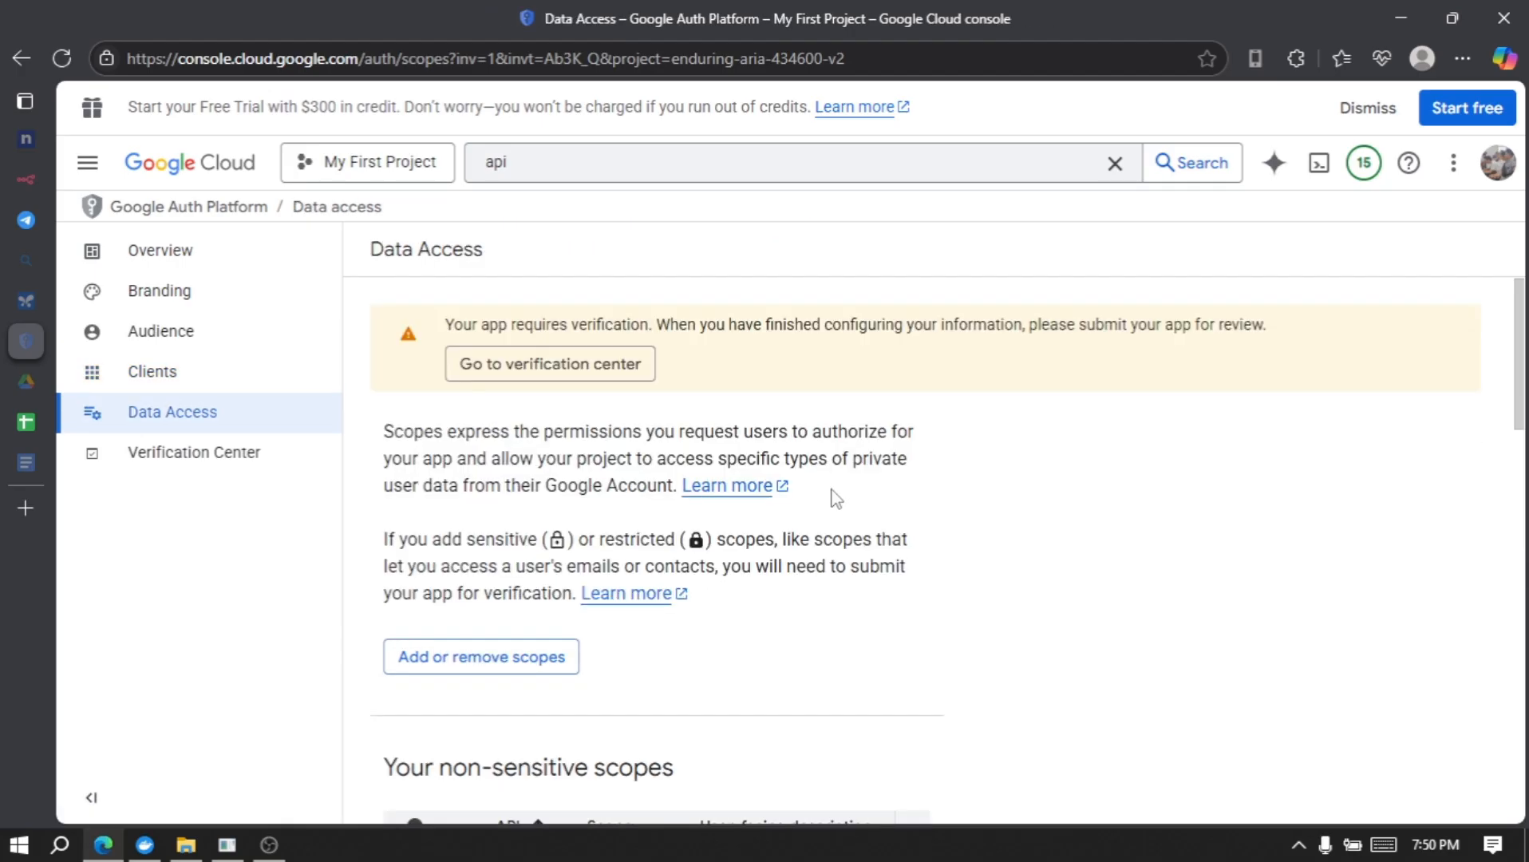
{"action": "scroll", "coordinate": [624, 596], "scroll_direction": "down", "scroll_amount": 1}
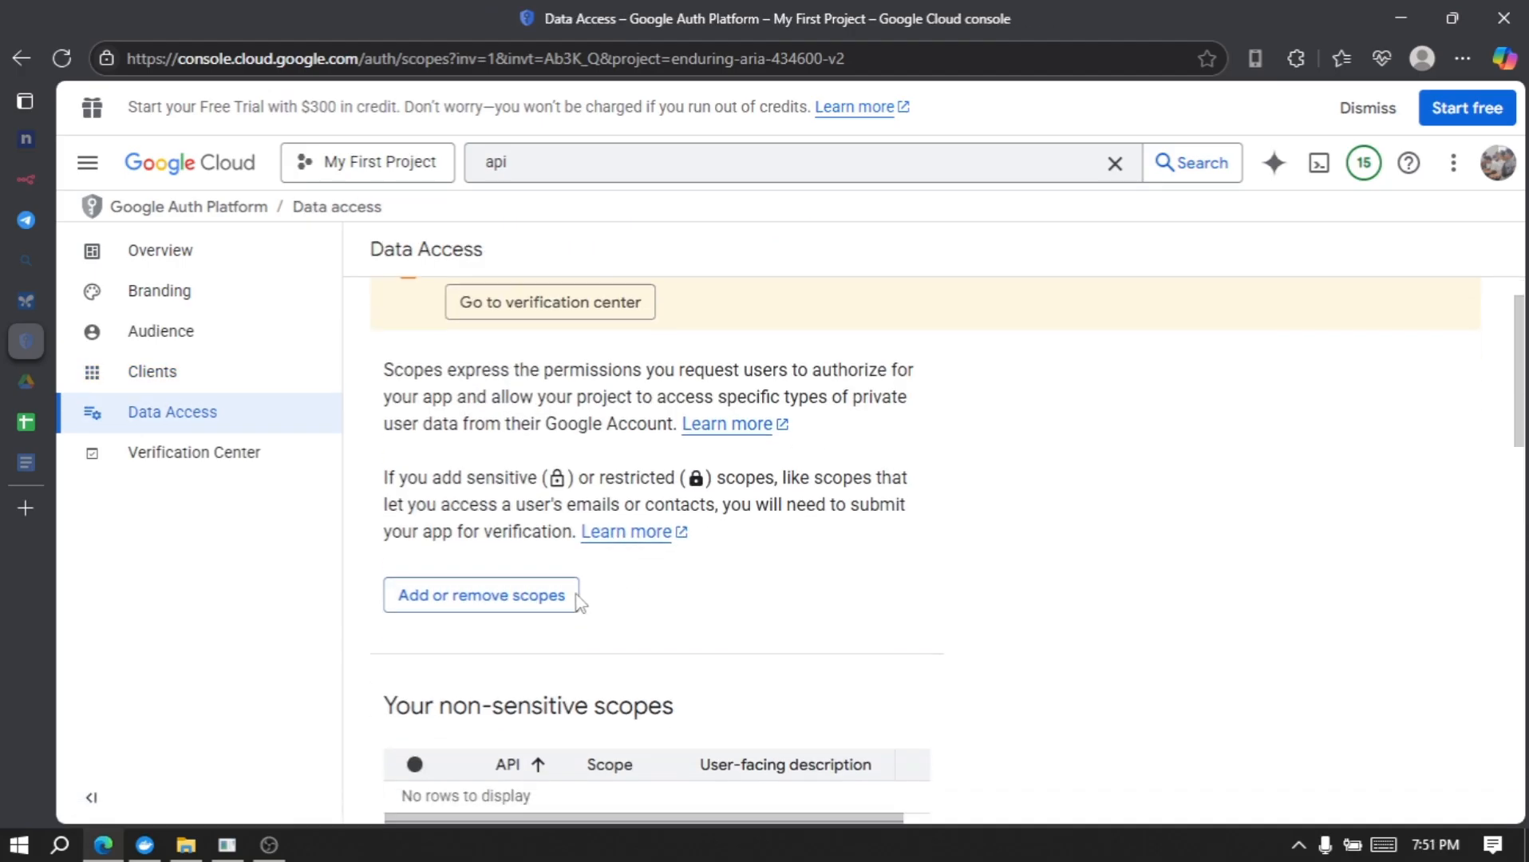
{"action": "left_click", "coordinate": [524, 606]}
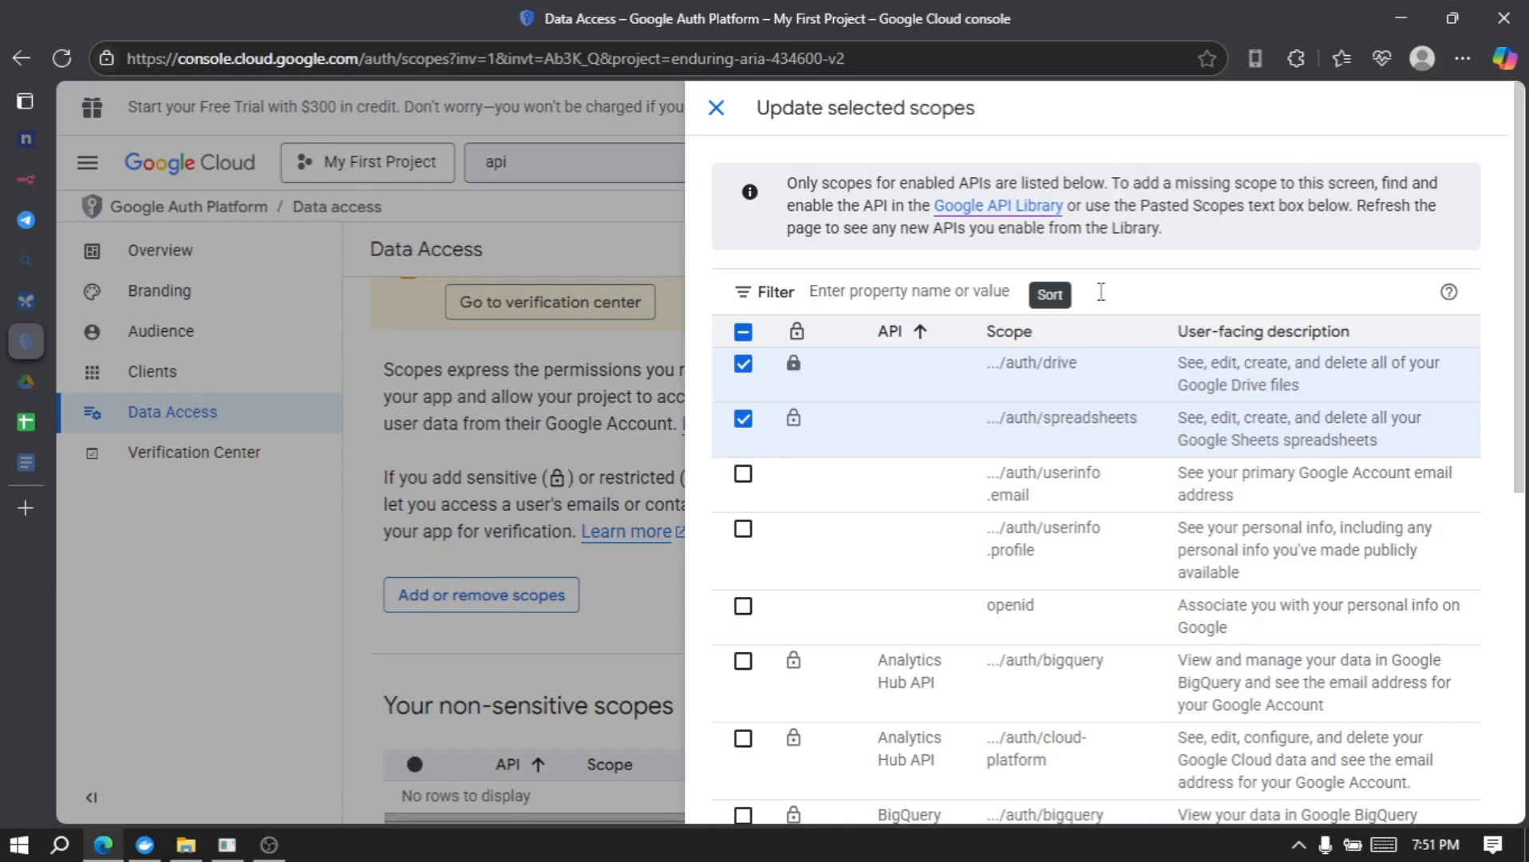
{"action": "left_click", "coordinate": [1100, 292]}
{"action": "type", "text": "drive"}
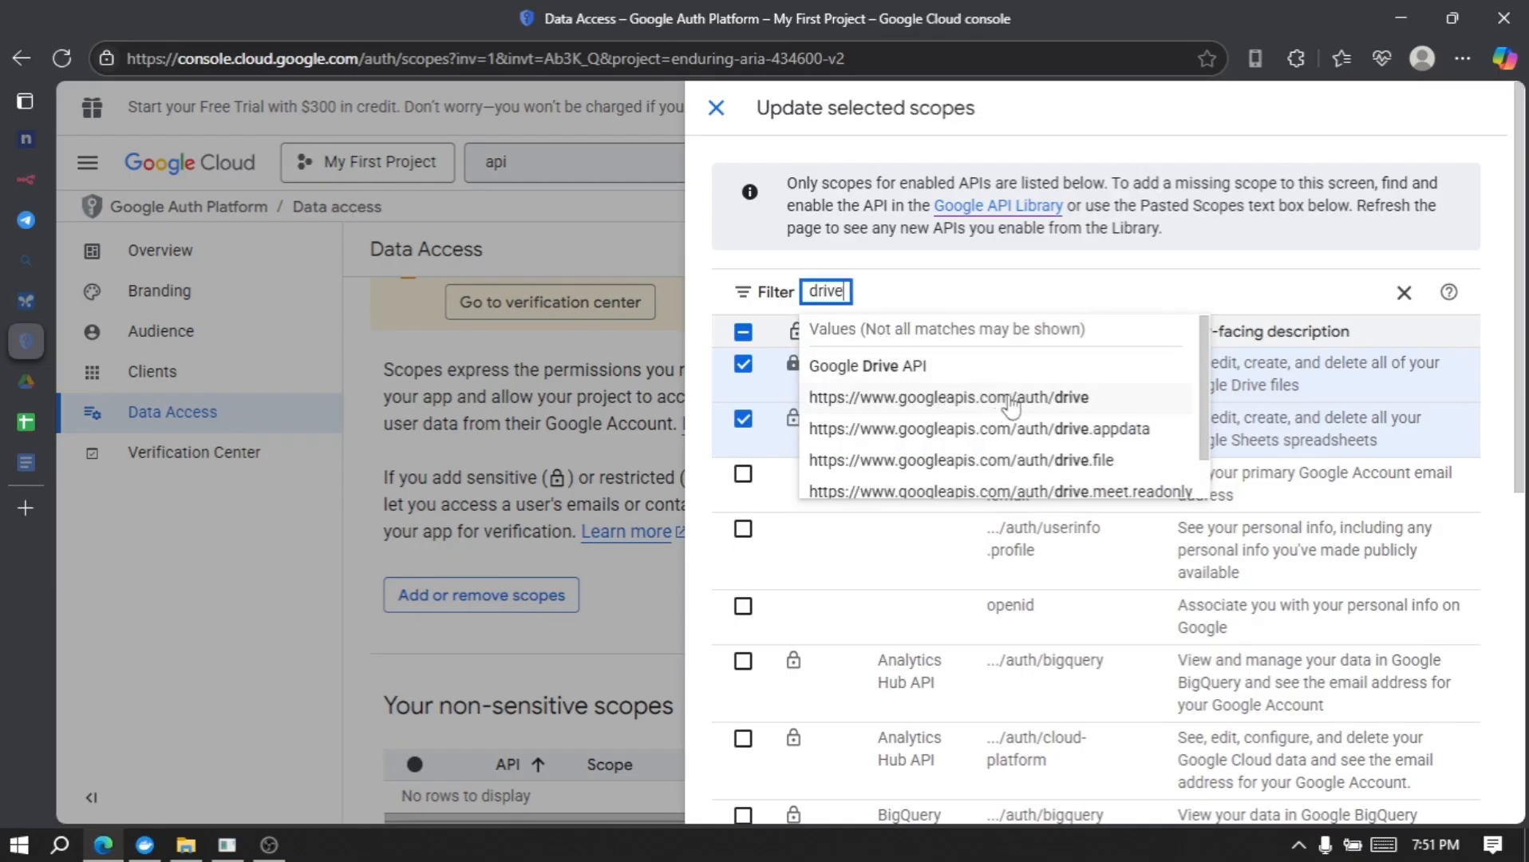
{"action": "left_click", "coordinate": [1093, 403]}
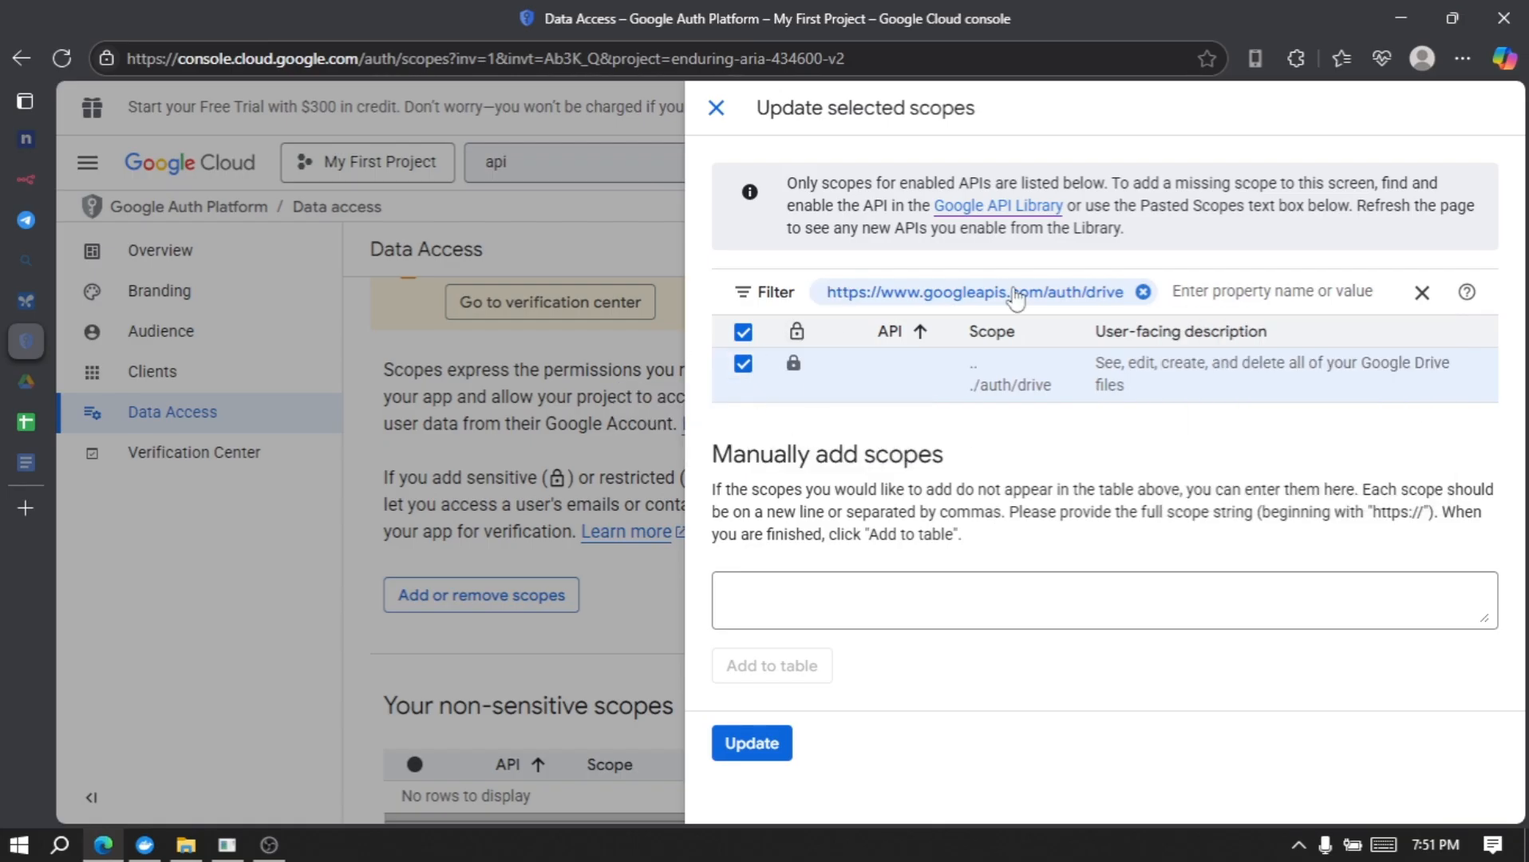
{"action": "left_click", "coordinate": [1142, 291]}
{"action": "type", "text": "spreads"}
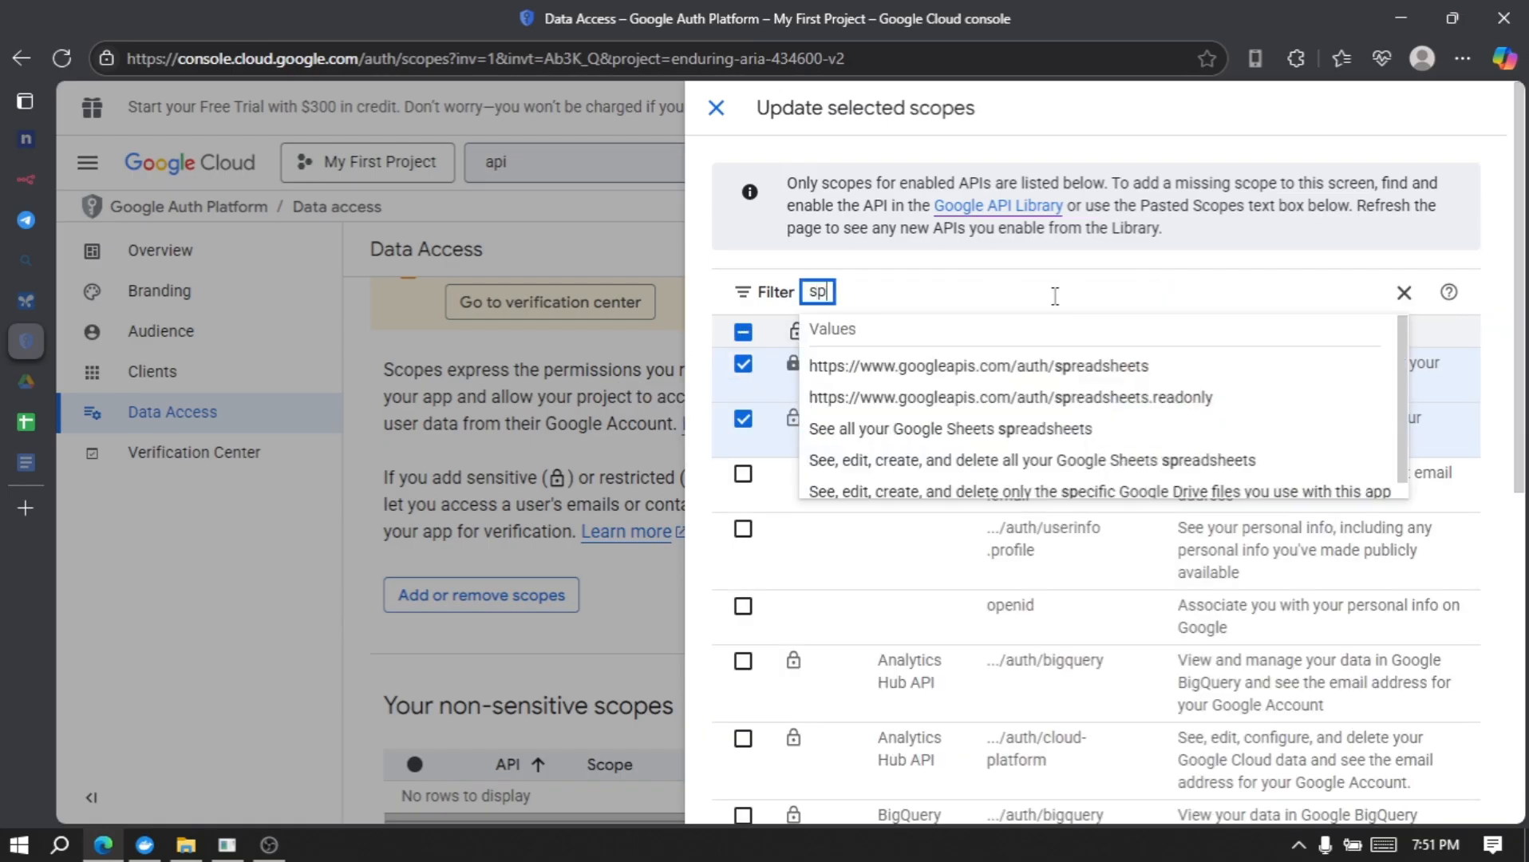
{"action": "left_click", "coordinate": [1121, 367]}
{"action": "left_click", "coordinate": [1178, 478]}
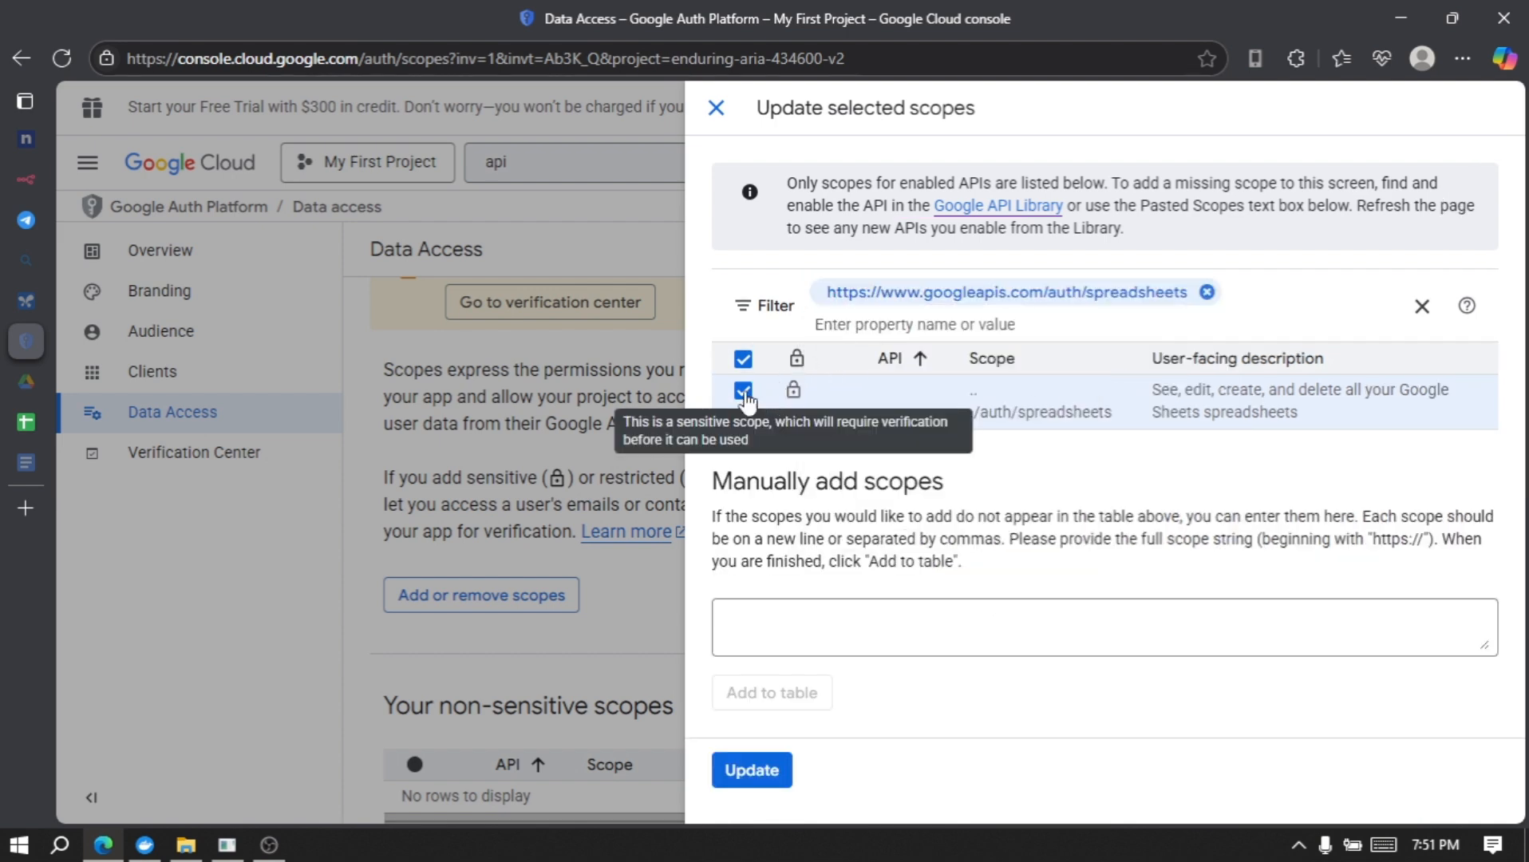
- Clear the scope filter and update the app's Data Access with the selected drive and spreadsheets scopes
{"action": "left_click", "coordinate": [1206, 292]}
{"action": "scroll", "coordinate": [901, 518], "scroll_direction": "down", "scroll_amount": 5}
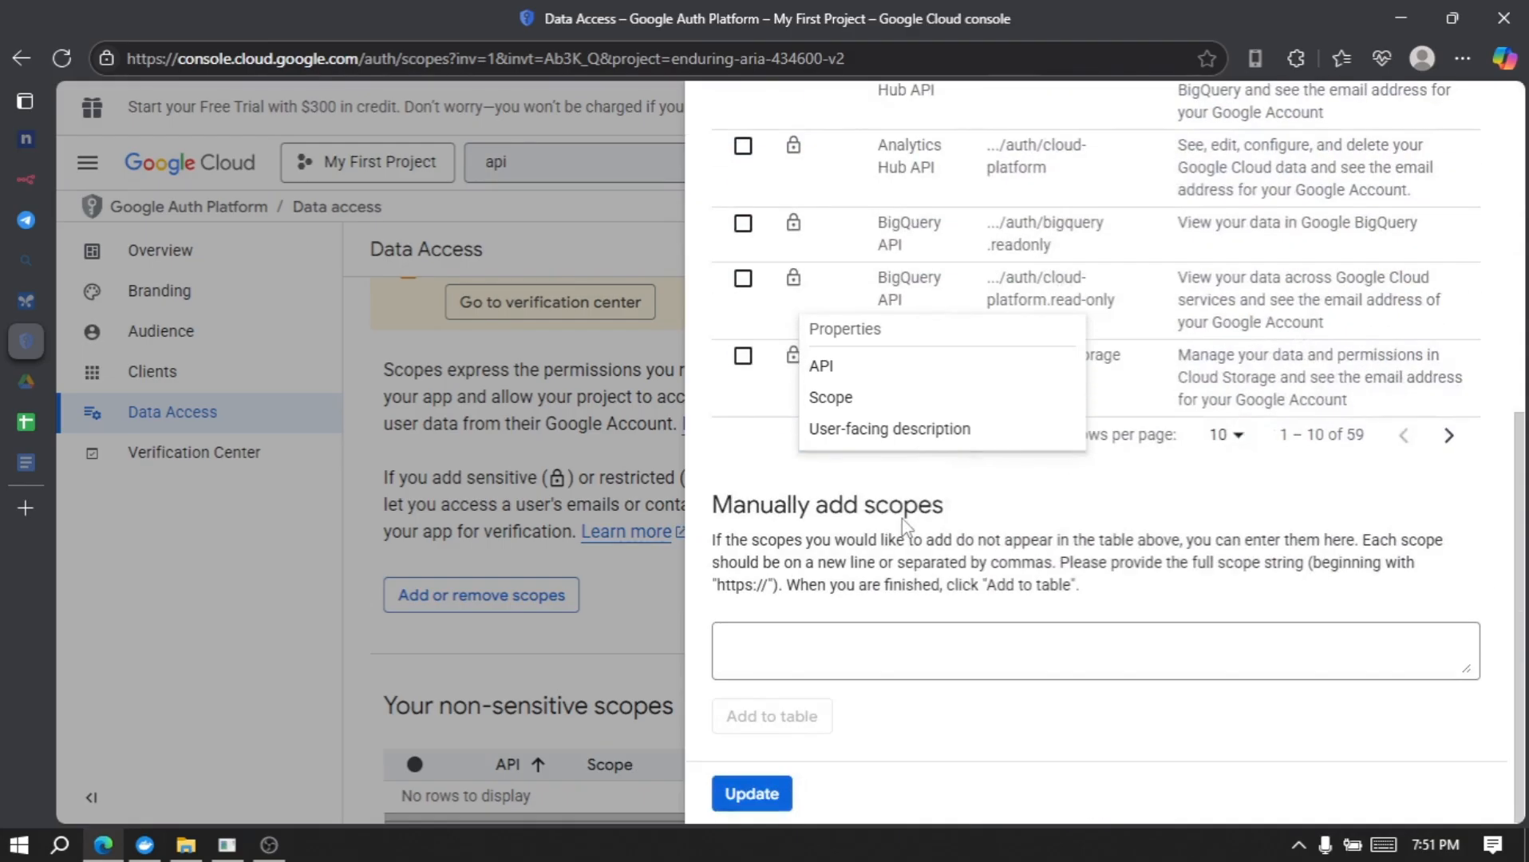
{"action": "left_click", "coordinate": [762, 802]}
{"action": "left_click", "coordinate": [762, 802]}
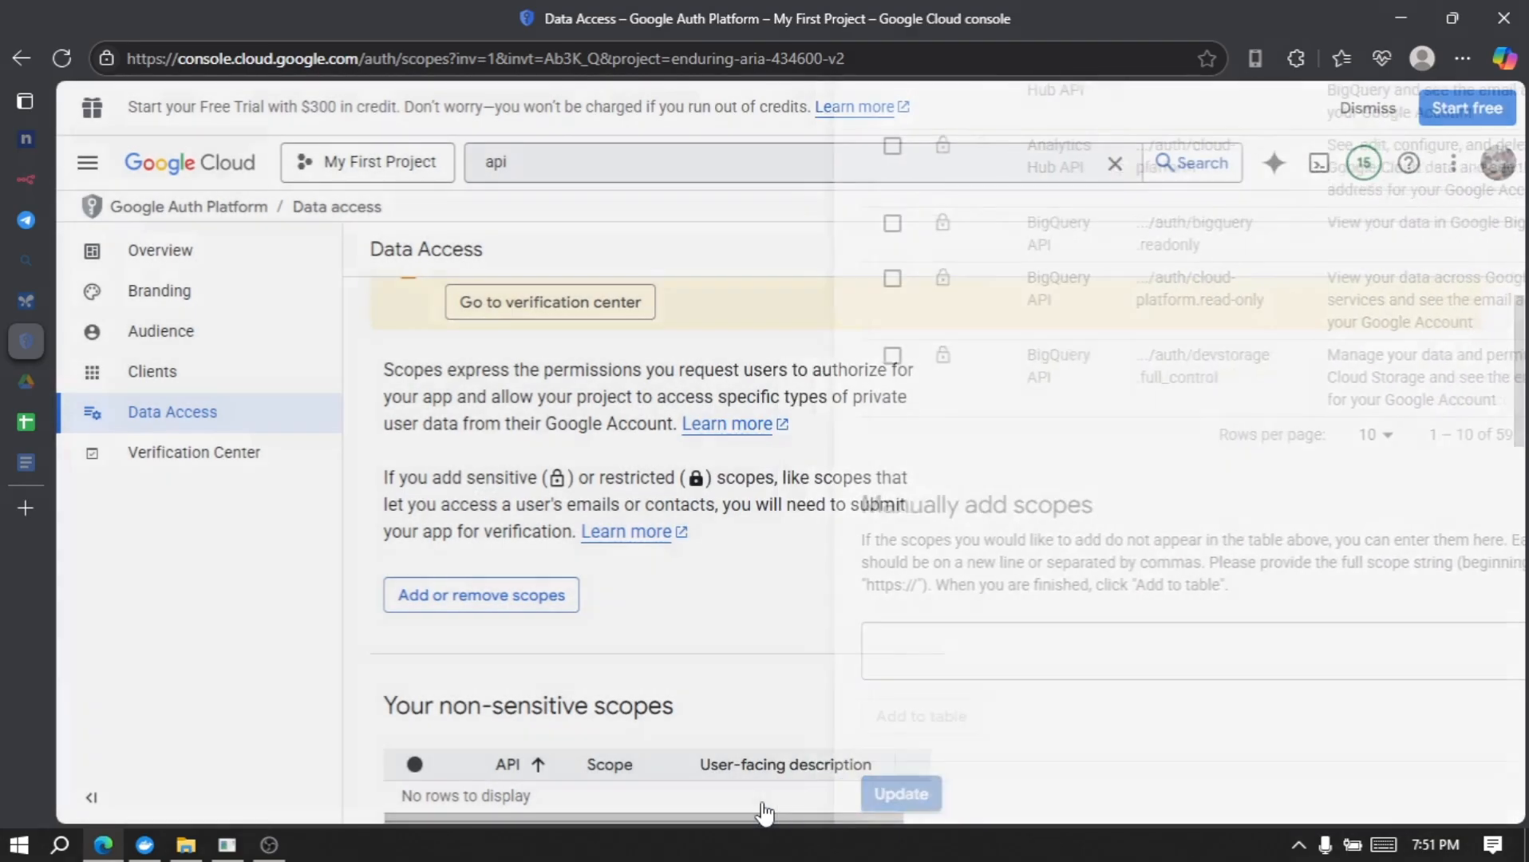
{"action": "scroll", "coordinate": [901, 717], "scroll_direction": "down", "scroll_amount": 10}
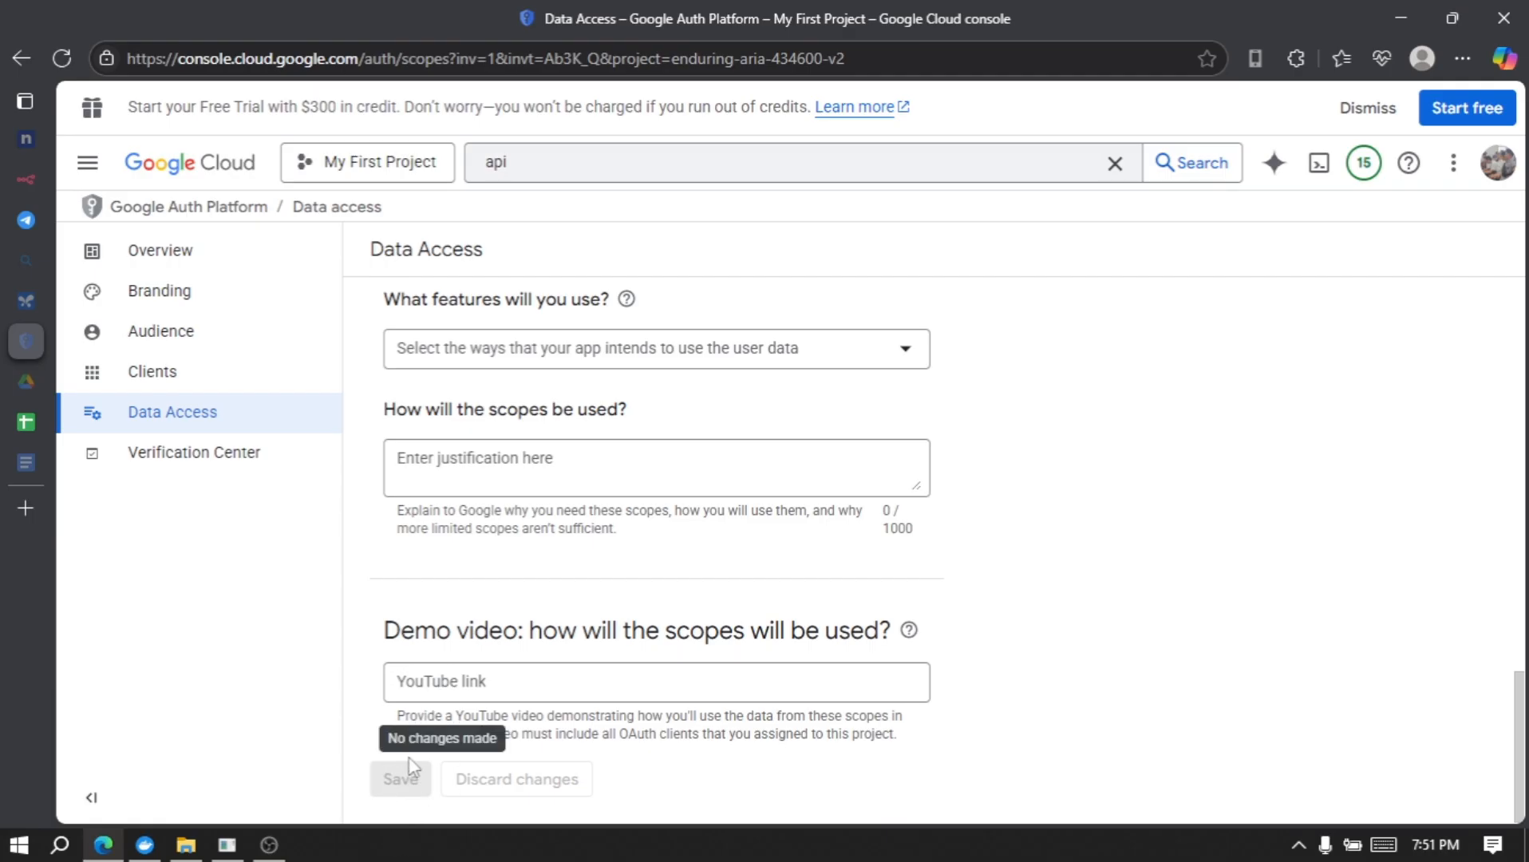
- Add the Google account's e-mail address as a test user in the app's Audience settings and save it
{"action": "left_click", "coordinate": [270, 346]}
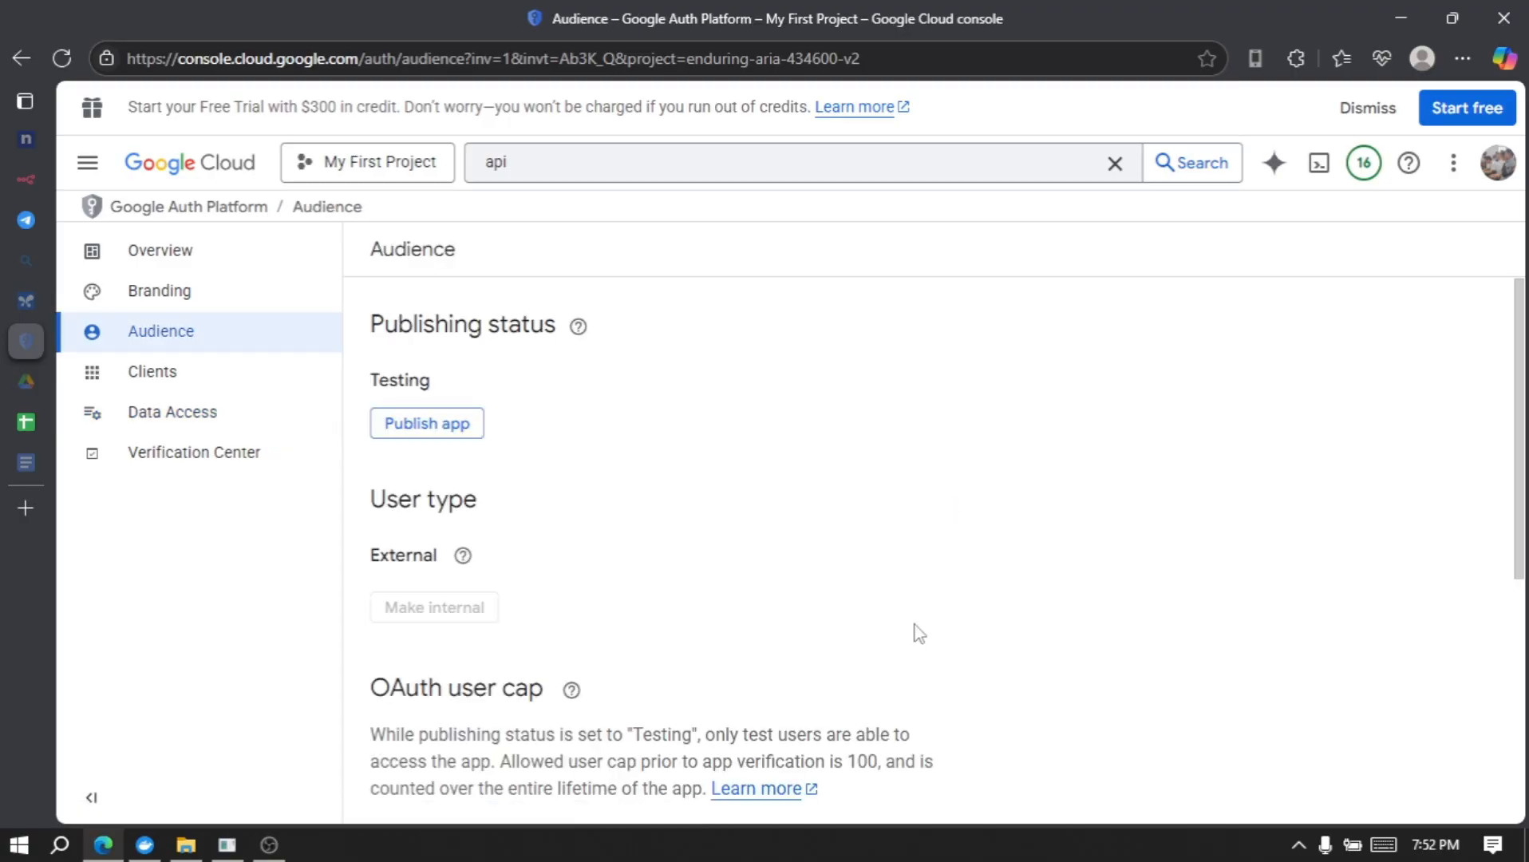
{"action": "scroll", "coordinate": [919, 633], "scroll_direction": "down", "scroll_amount": 5}
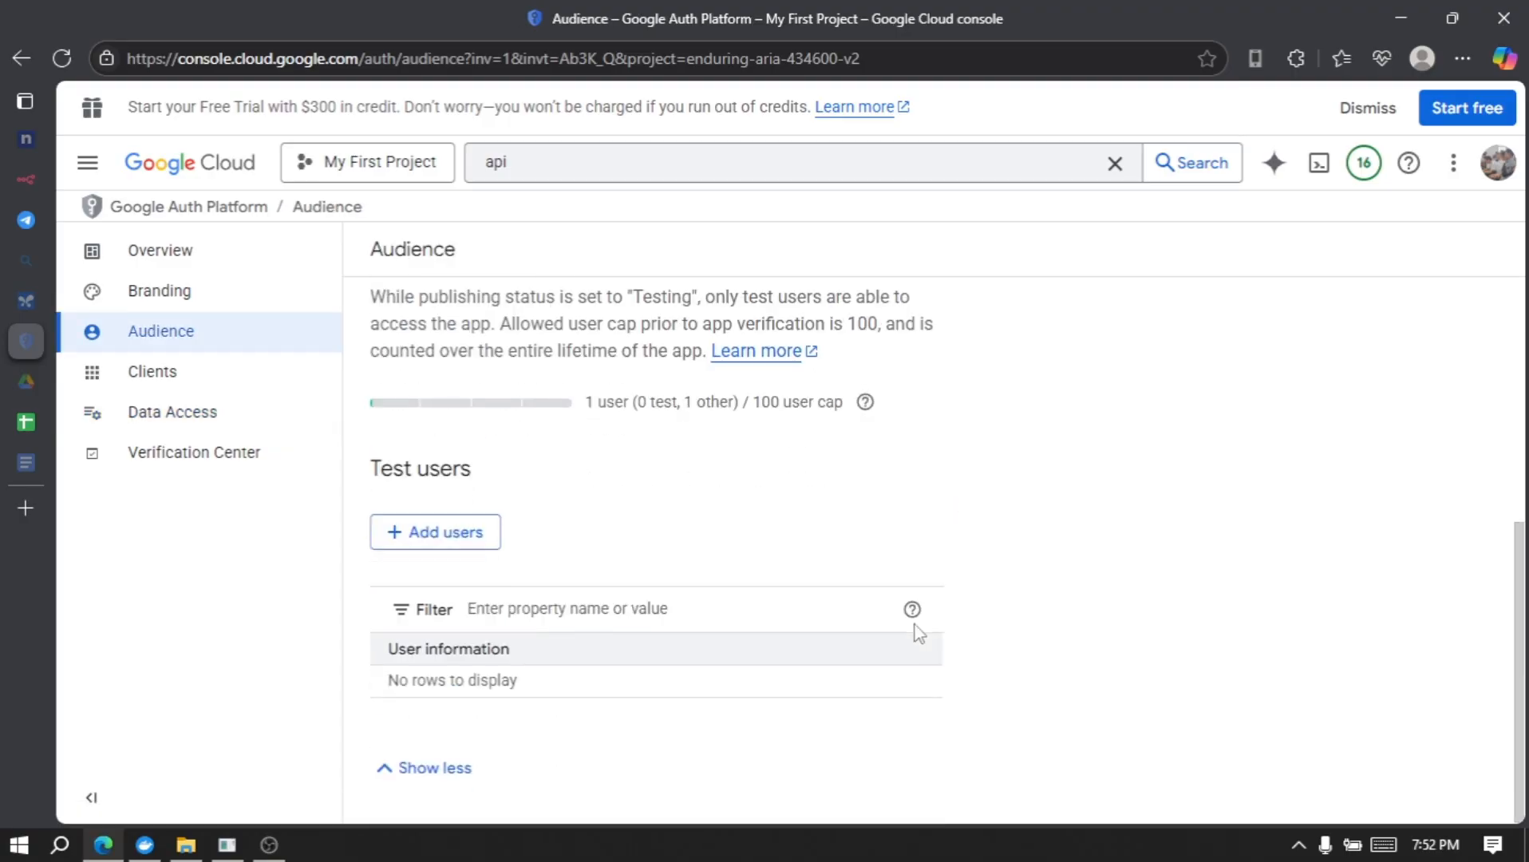
{"action": "left_click", "coordinate": [452, 535]}
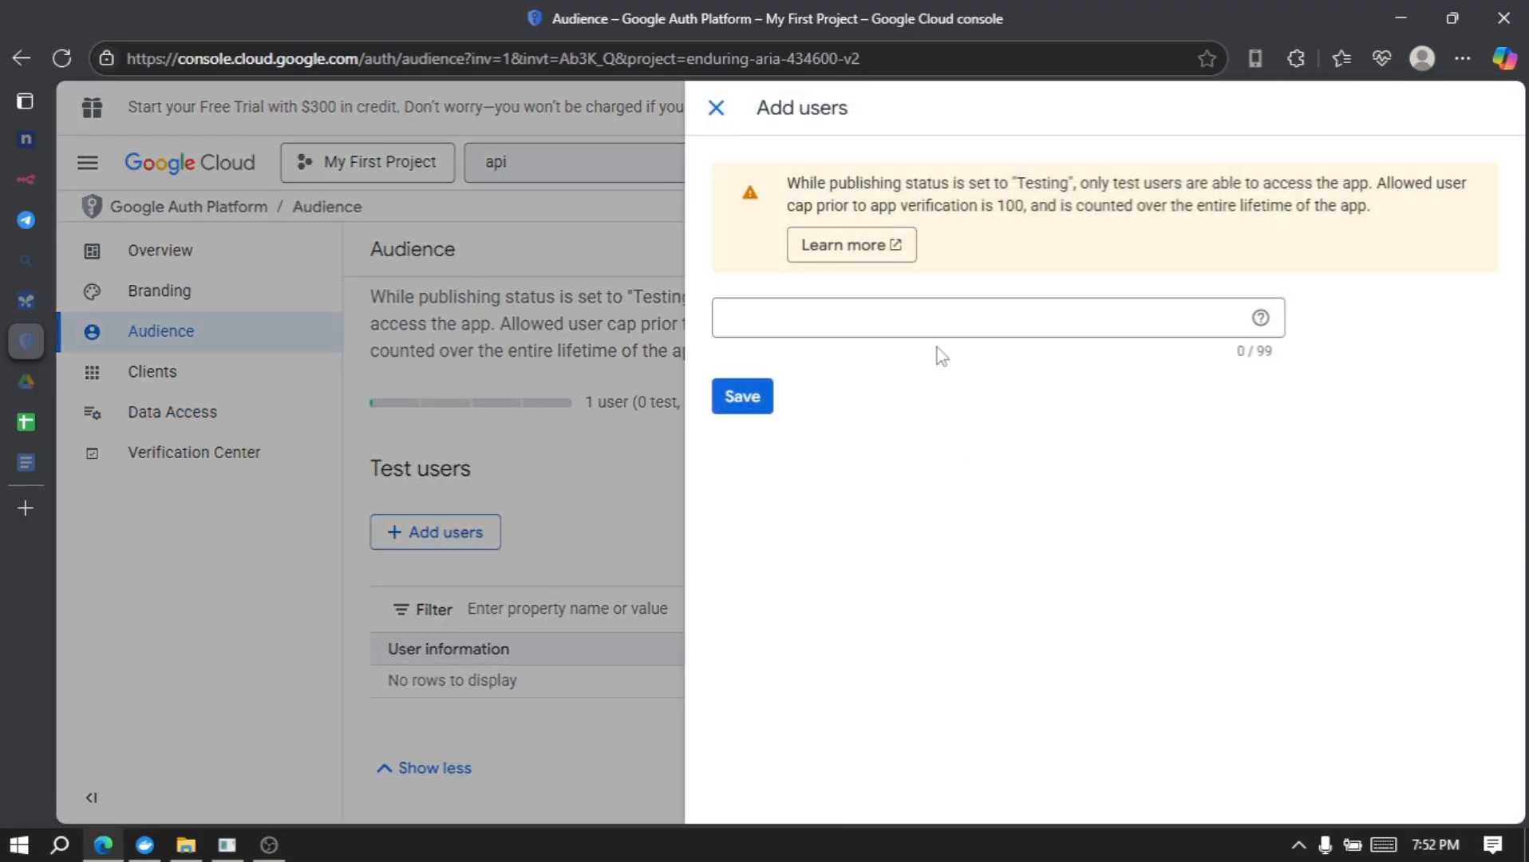
{"action": "left_click", "coordinate": [908, 312]}
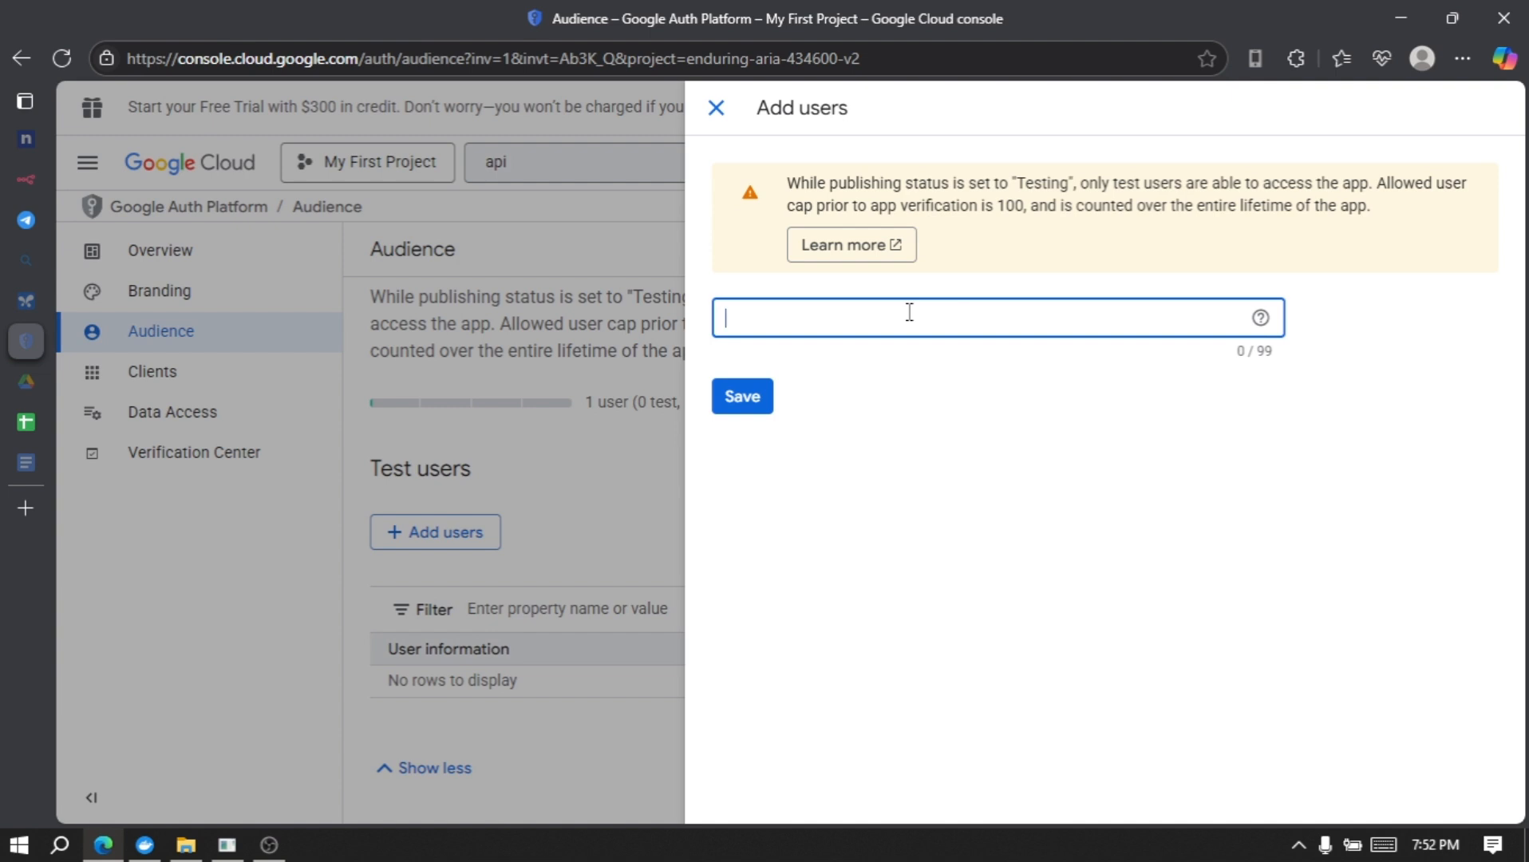
{"action": "key", "text": "ctrl+v"}
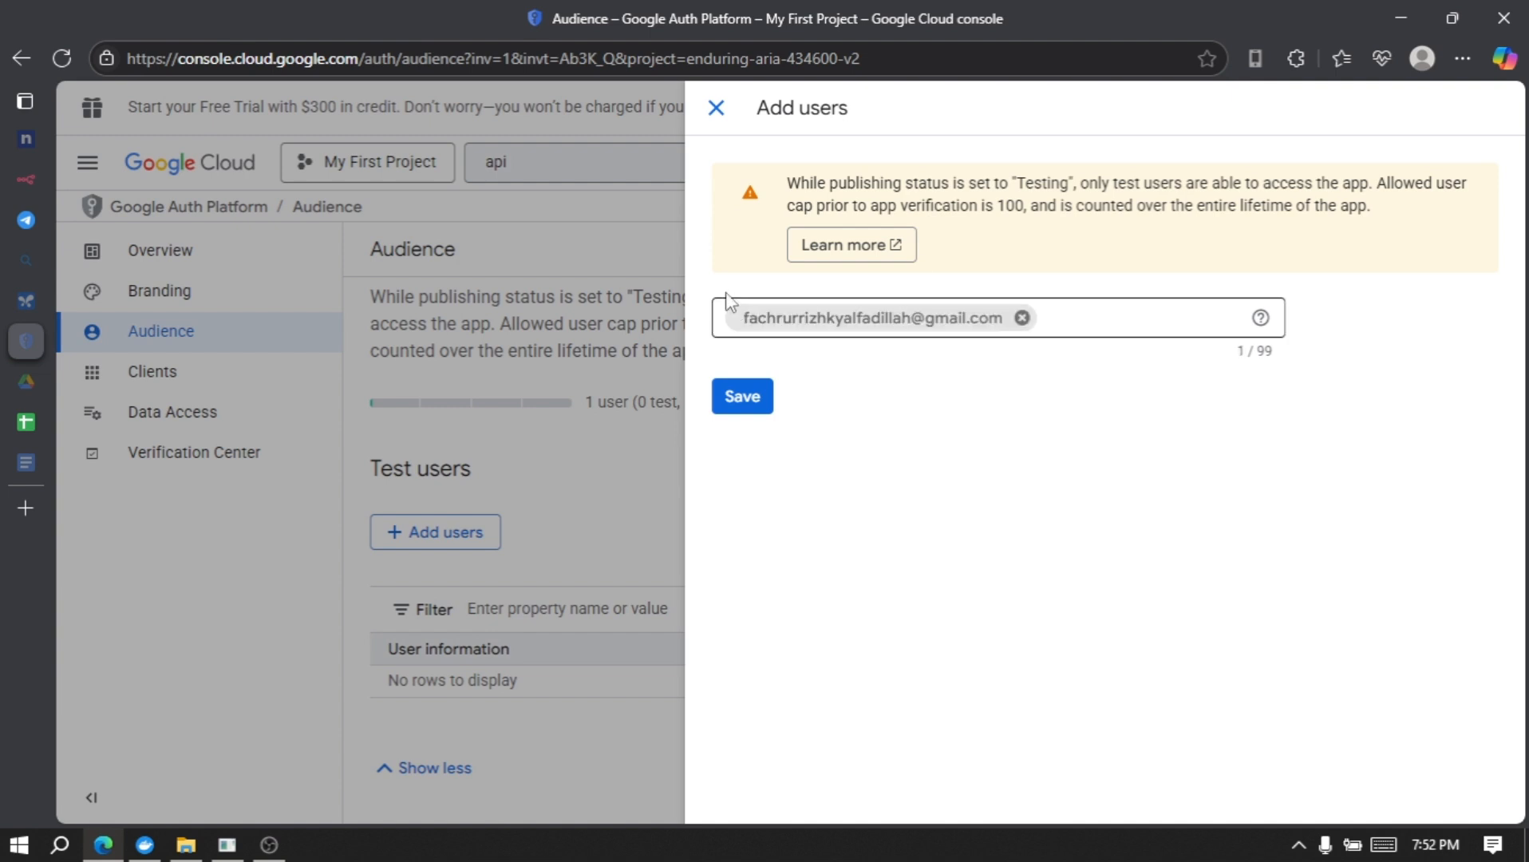
{"action": "left_click", "coordinate": [742, 398]}
- Publish the app to production and check its status in the Verification Center
{"action": "scroll", "coordinate": [713, 465], "scroll_direction": "up", "scroll_amount": 5}
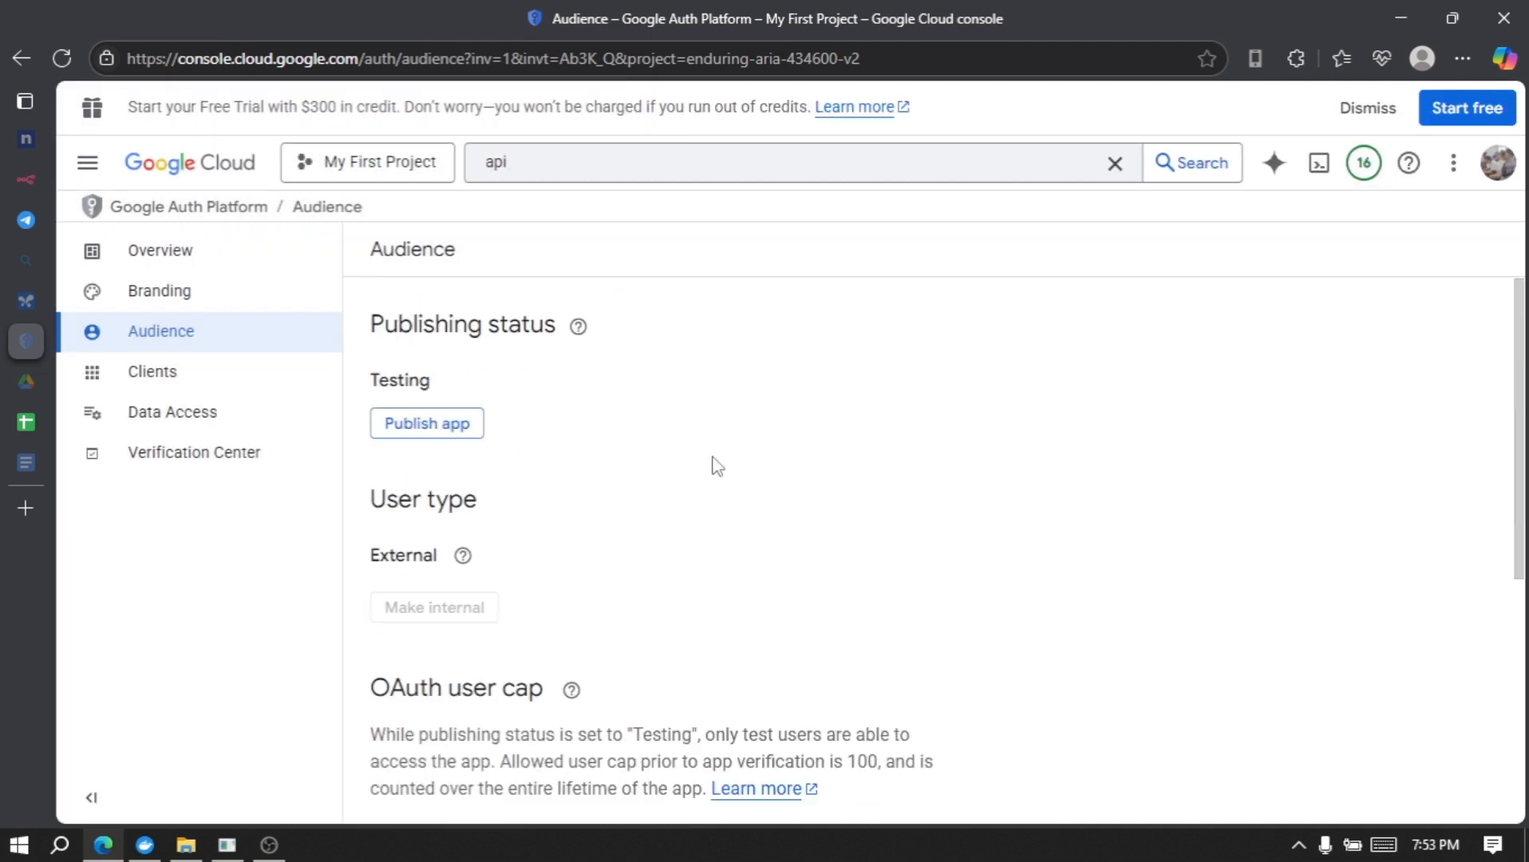
{"action": "left_click", "coordinate": [443, 430]}
{"action": "left_click", "coordinate": [1053, 559]}
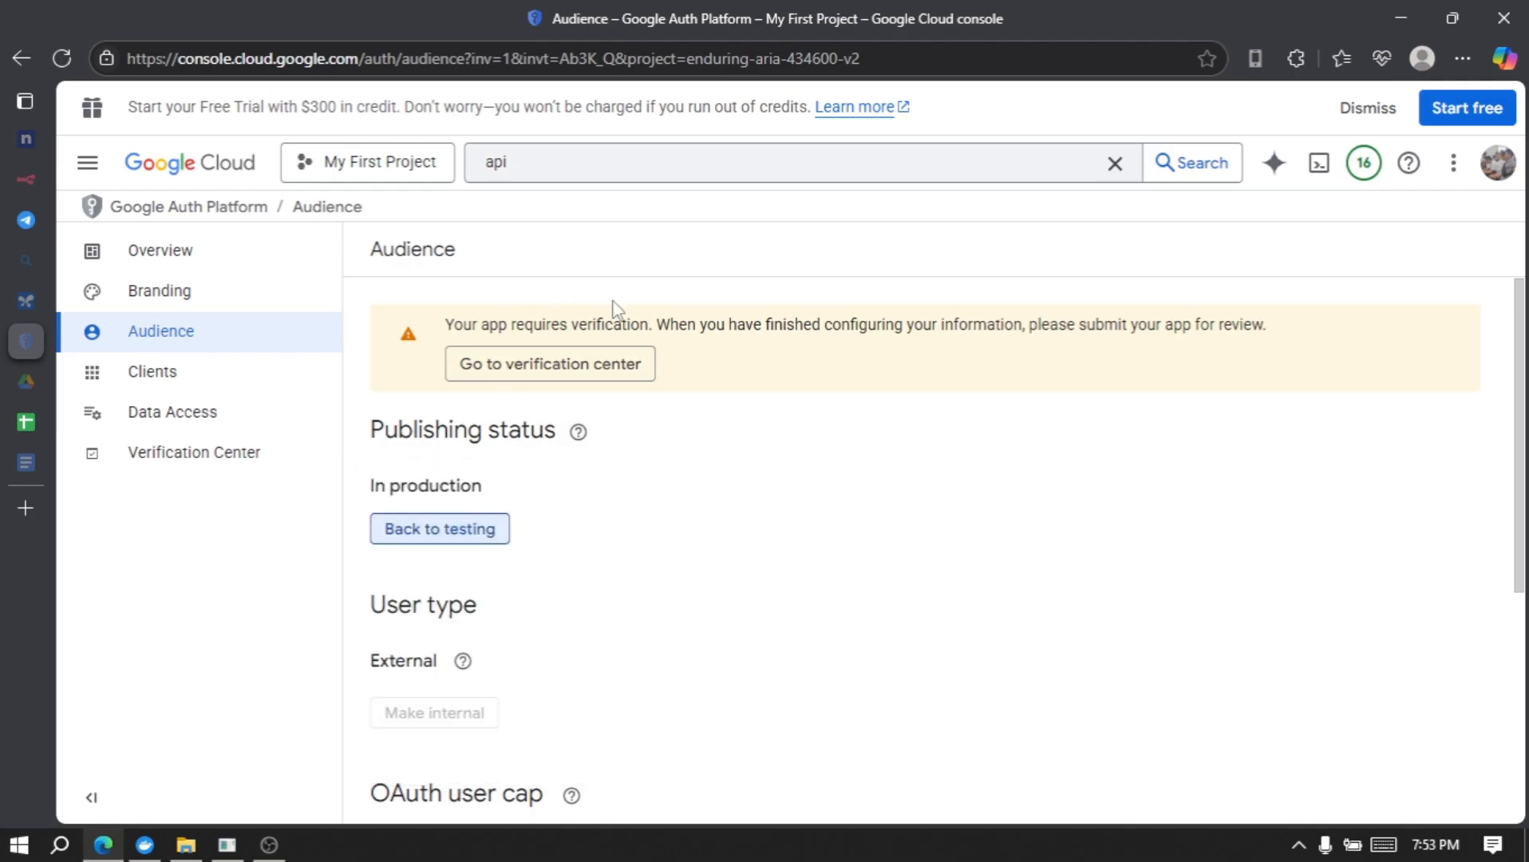
{"action": "left_click", "coordinate": [233, 469]}
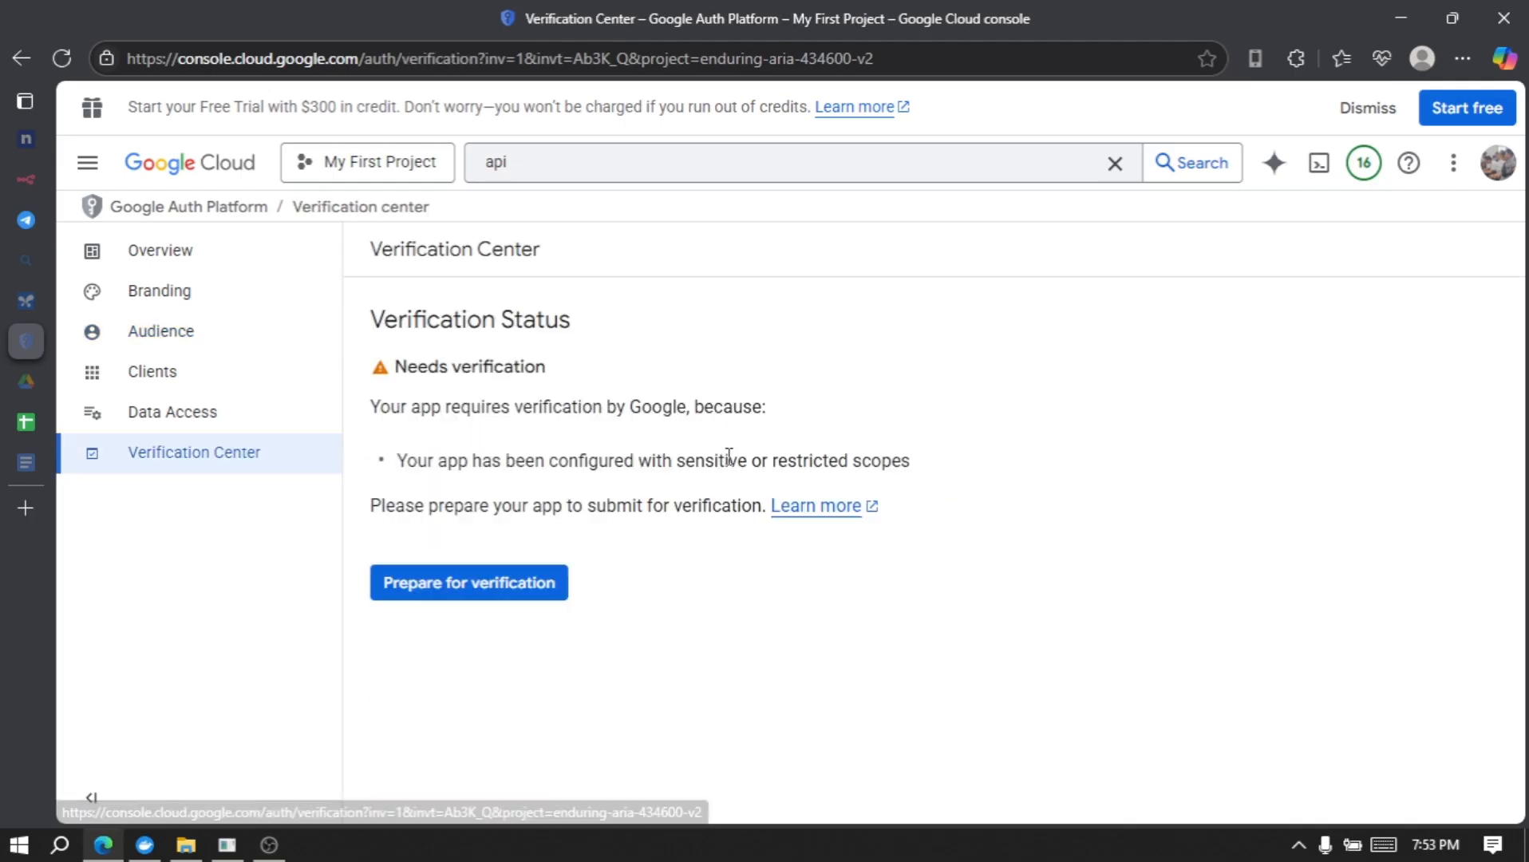
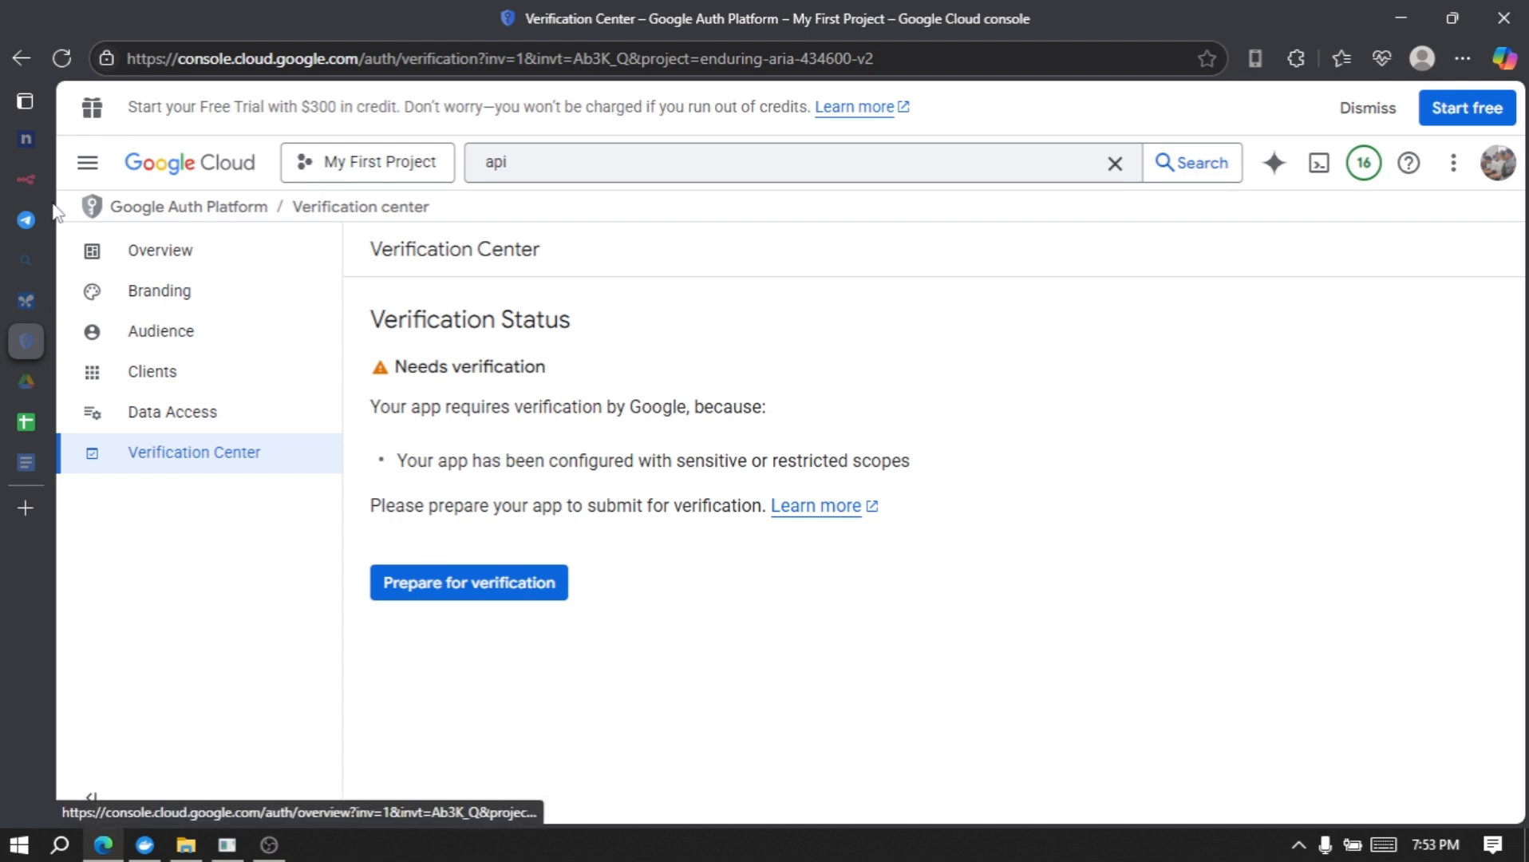
- Return to n8n, authorize Google Sheets account 2 with Google, continuing past the unverified-app warning and granting access, and close the credential
{"action": "left_click", "coordinate": [37, 184]}
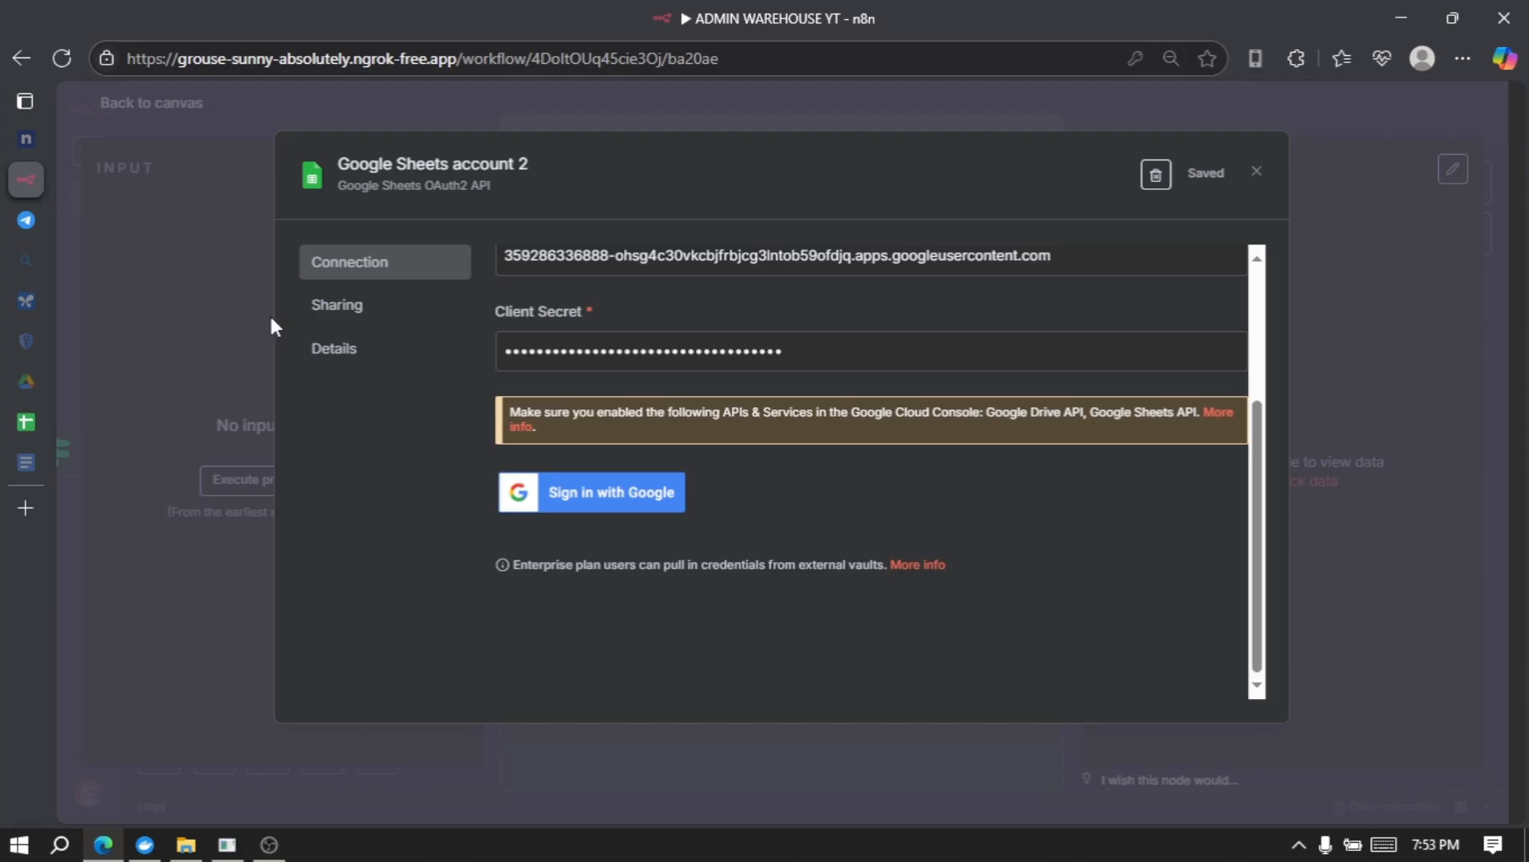
{"action": "left_click", "coordinate": [596, 503]}
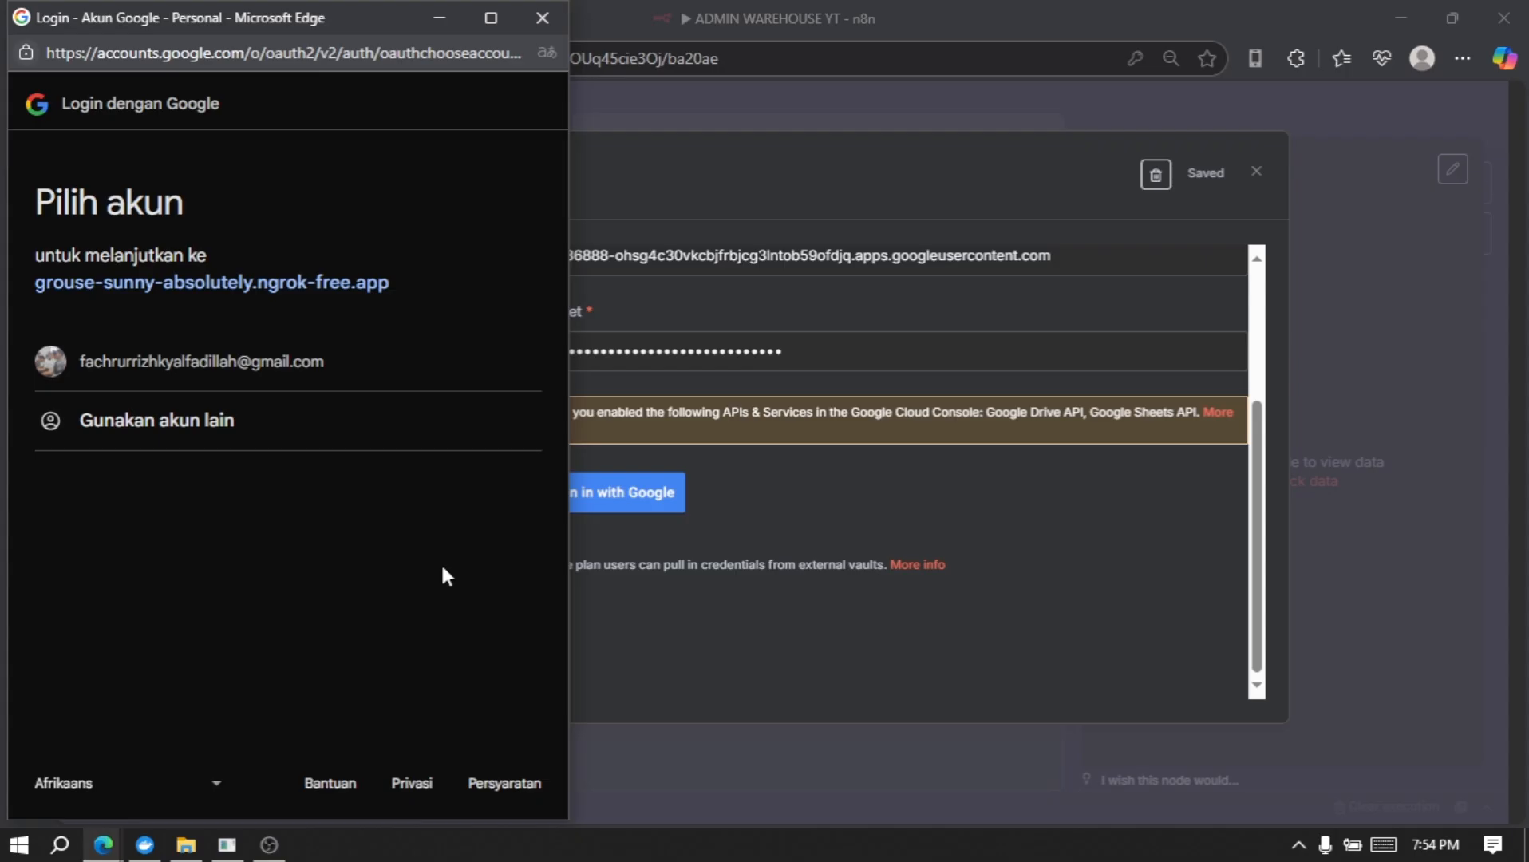
{"action": "left_click", "coordinate": [327, 363]}
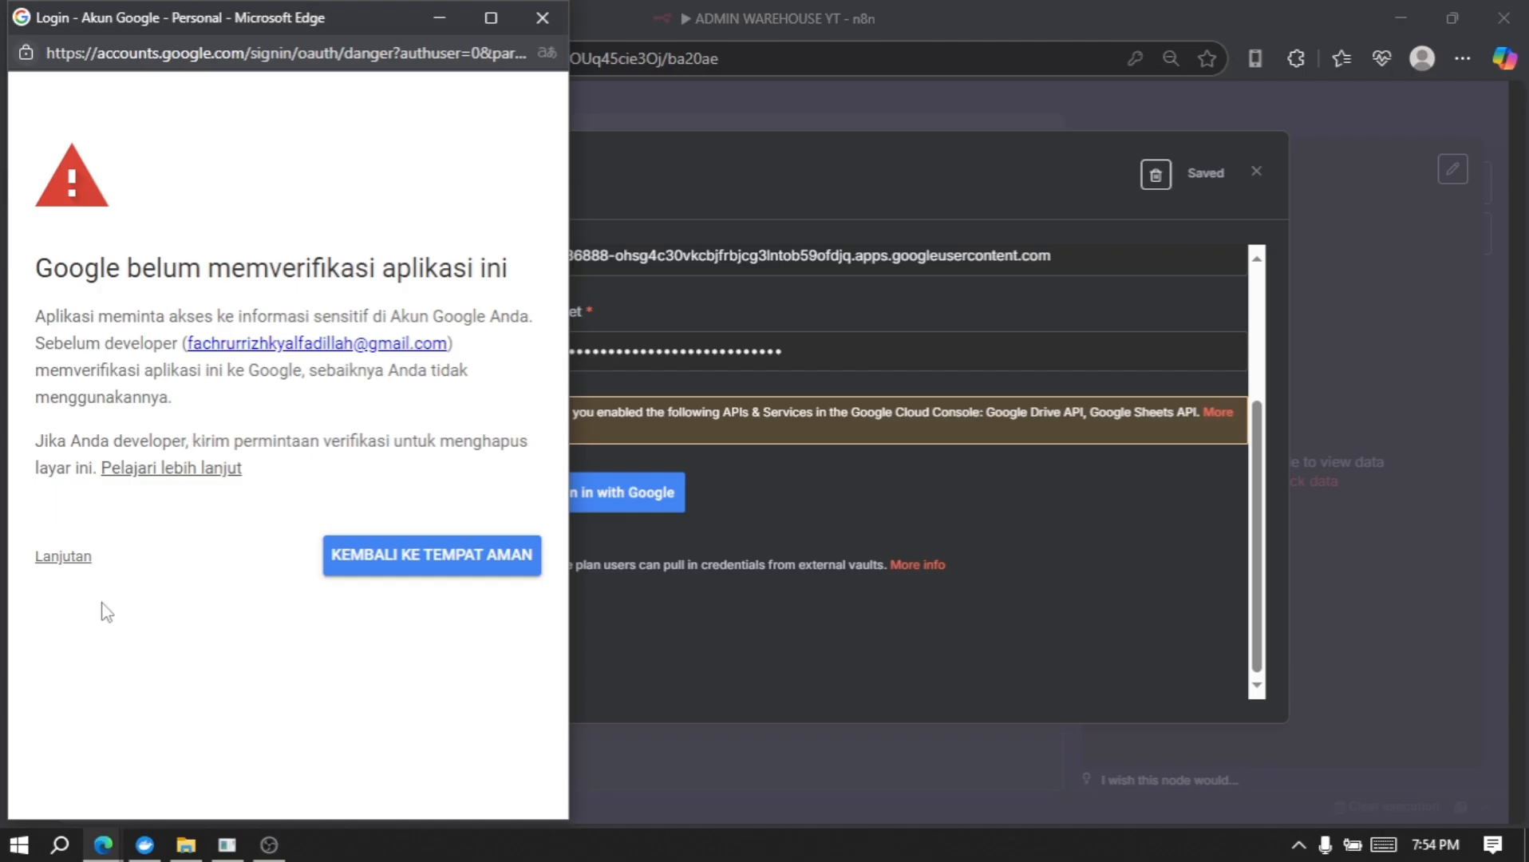
{"action": "left_click", "coordinate": [71, 561]}
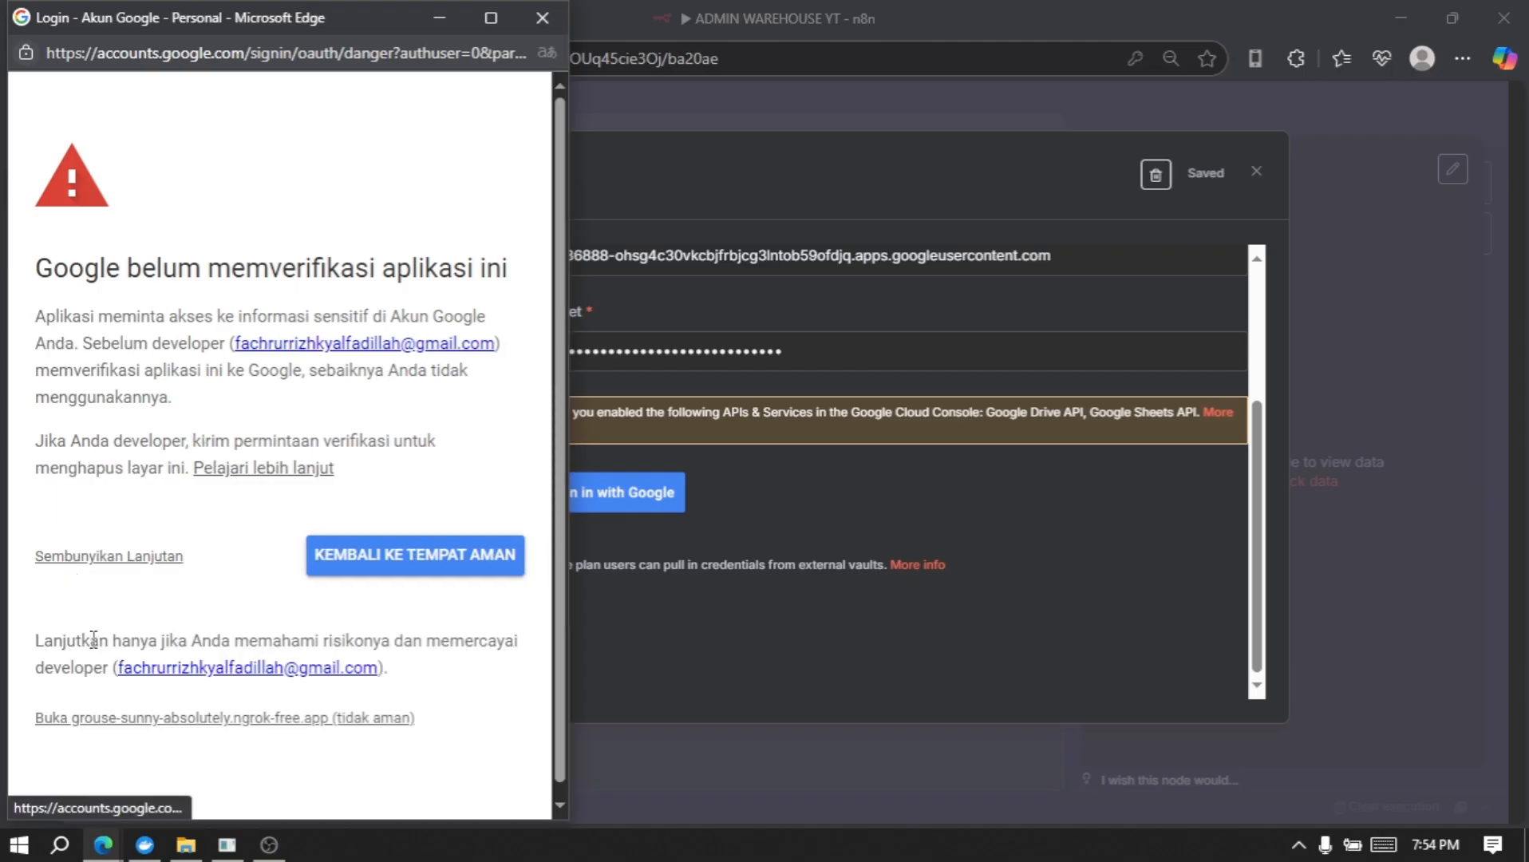
{"action": "left_click", "coordinate": [162, 719]}
{"action": "scroll", "coordinate": [250, 590], "scroll_direction": "down", "scroll_amount": 8}
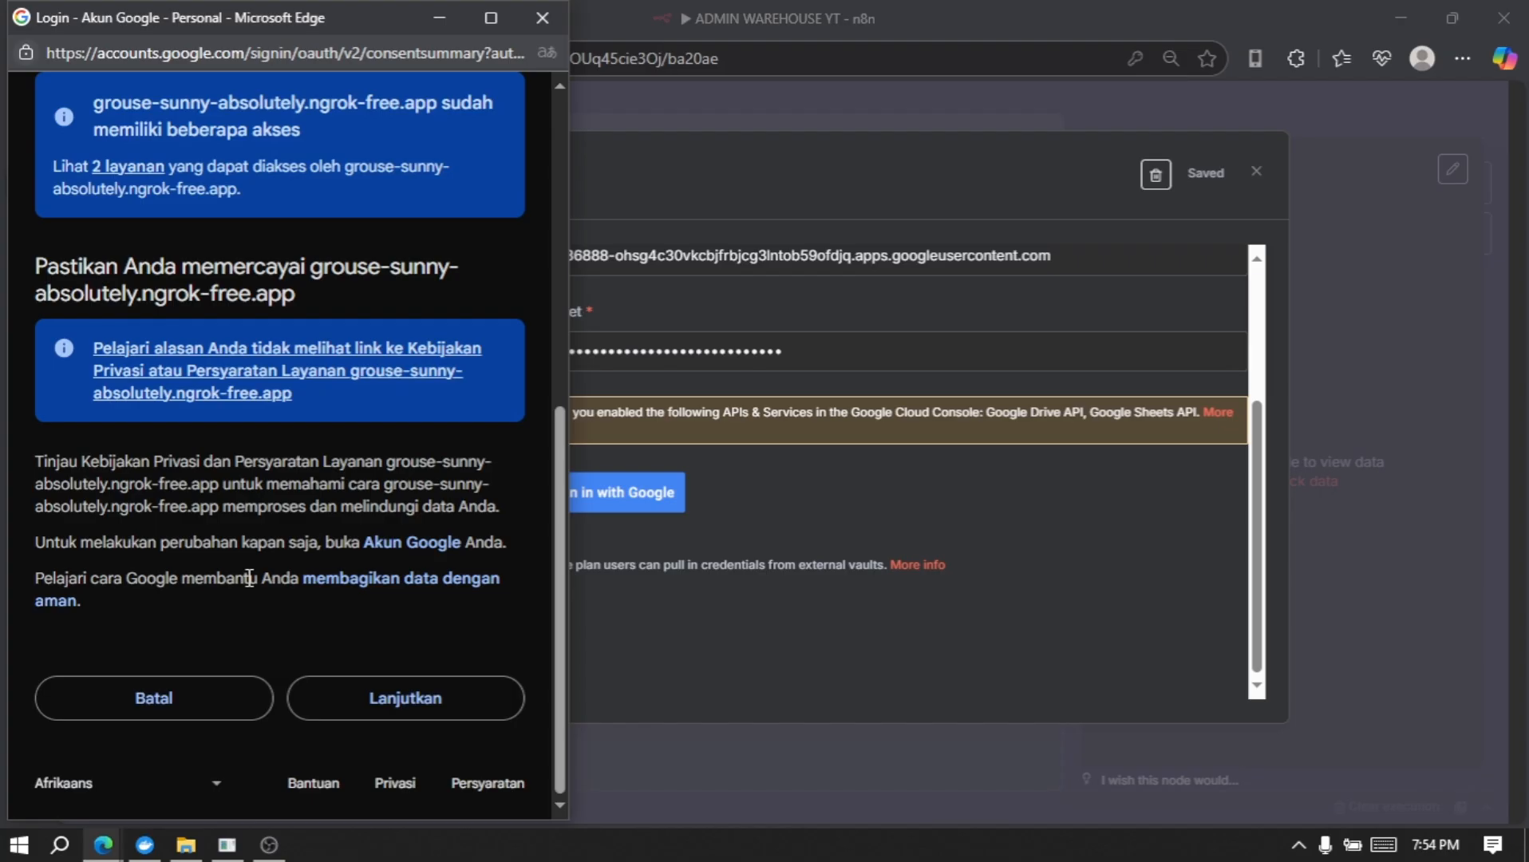
{"action": "left_click", "coordinate": [396, 700]}
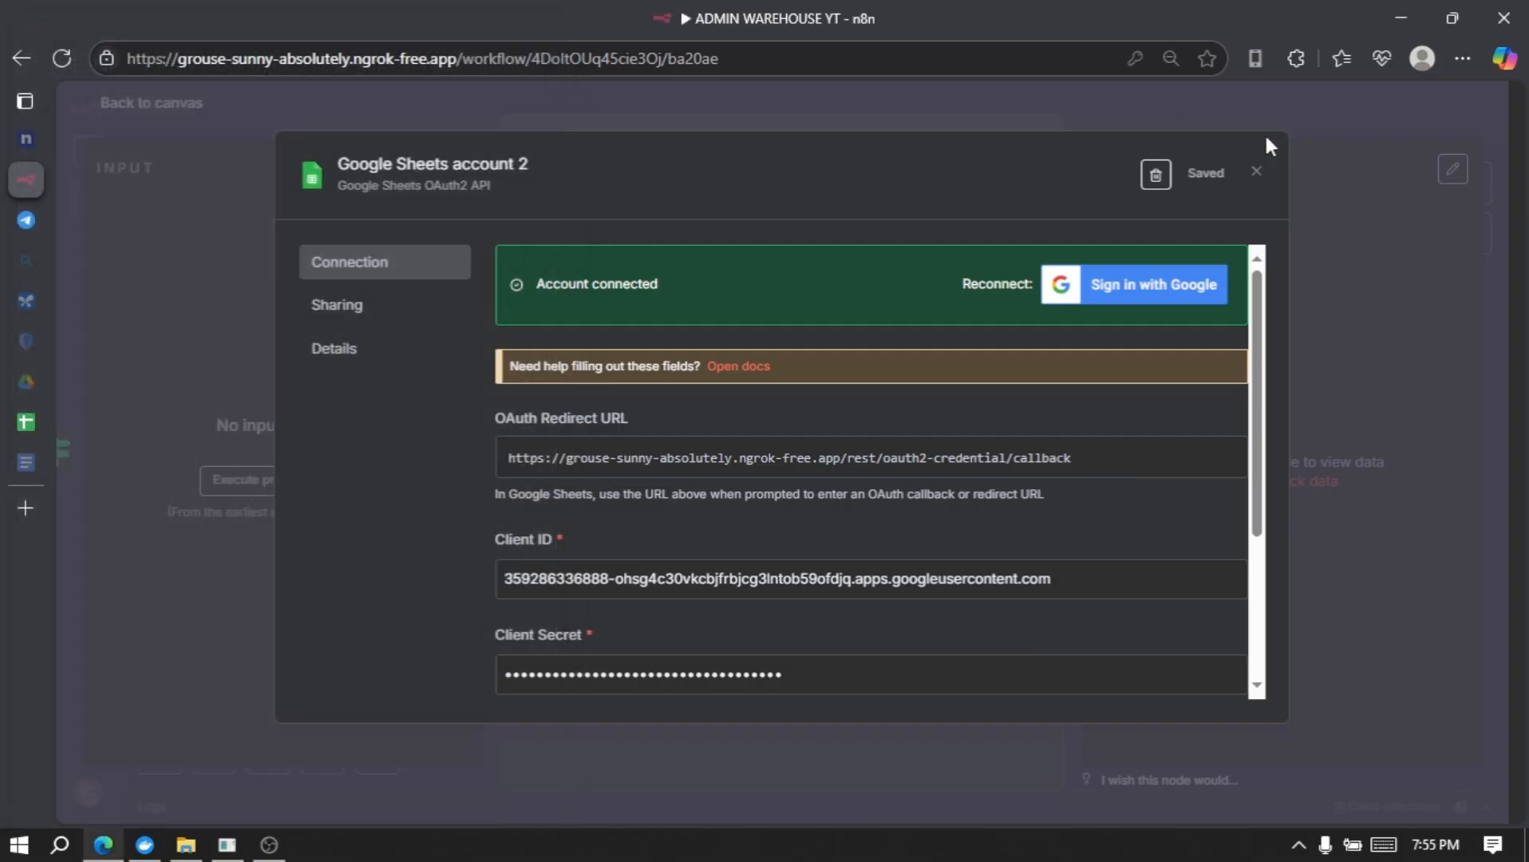
{"action": "left_click", "coordinate": [1255, 171]}
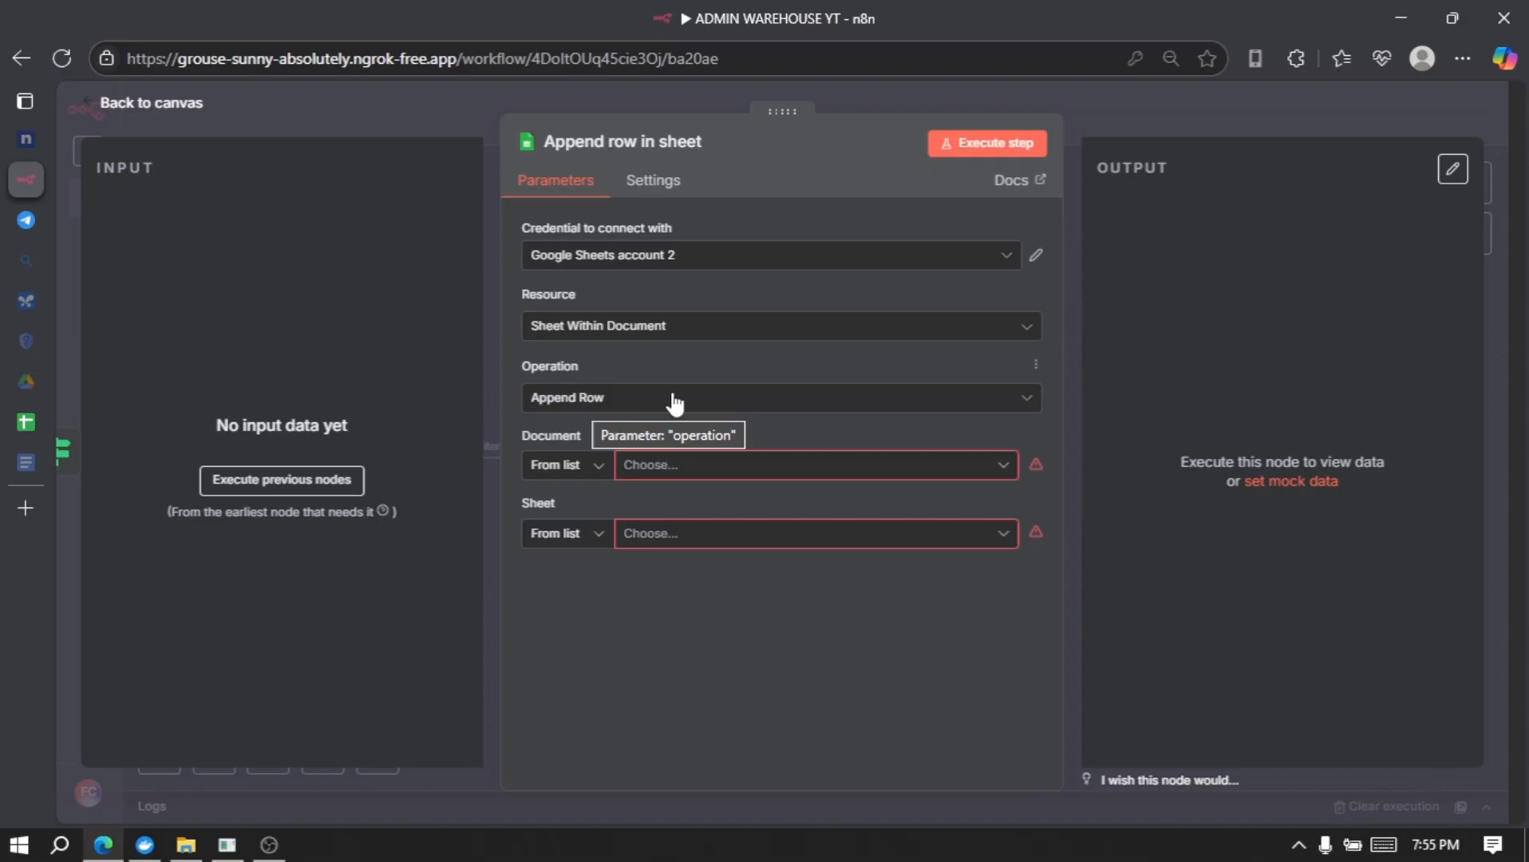
- Set the Append row node's document selection to By ID and copy the Admin Warehouse YT spreadsheet's ID from its URL
{"action": "left_click", "coordinate": [592, 467]}
{"action": "left_click", "coordinate": [571, 586]}
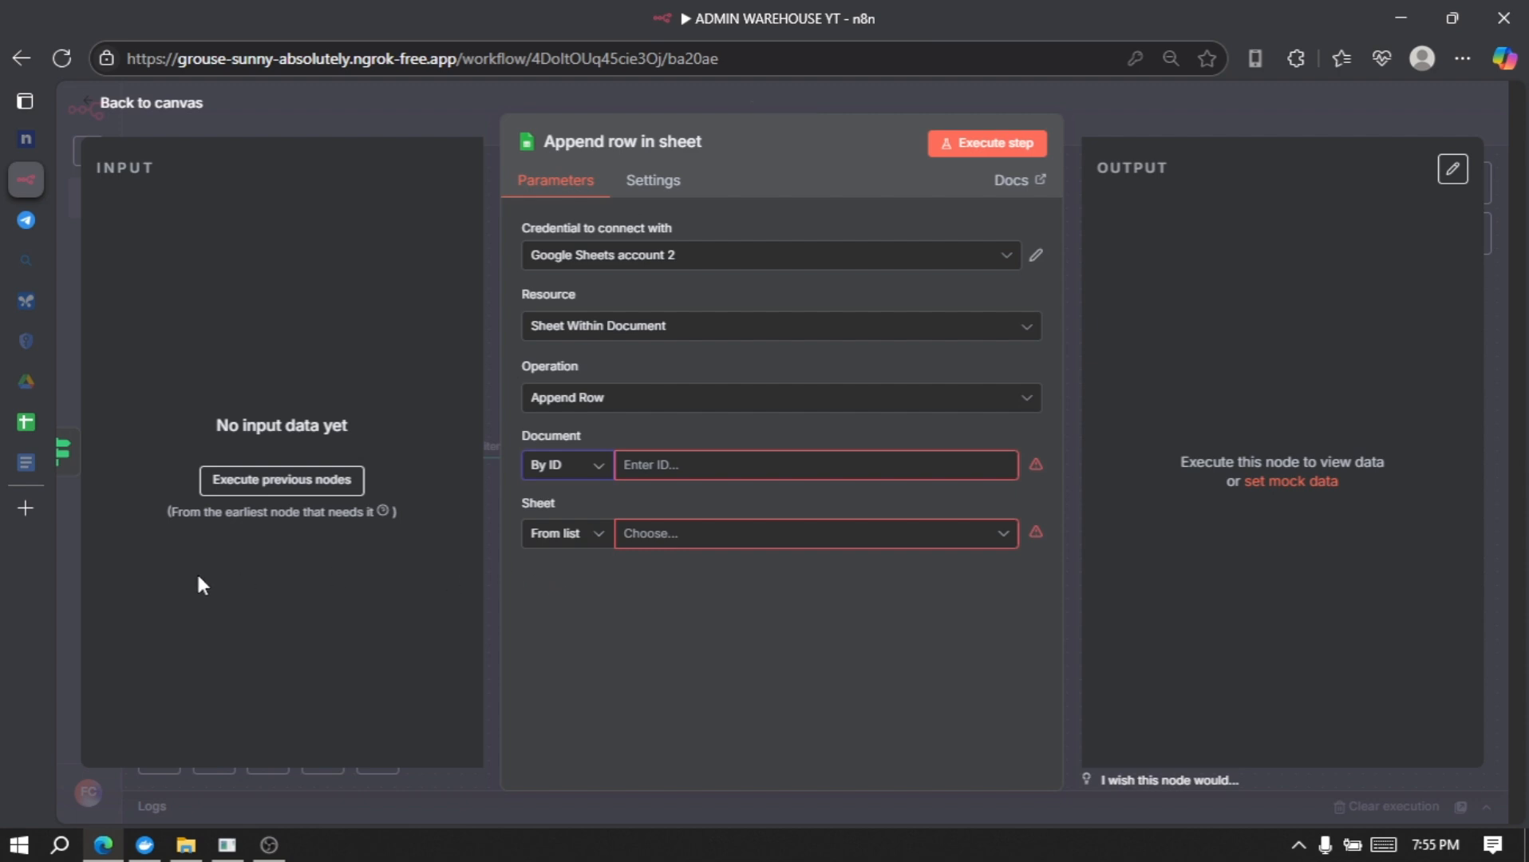
{"action": "left_click", "coordinate": [43, 418]}
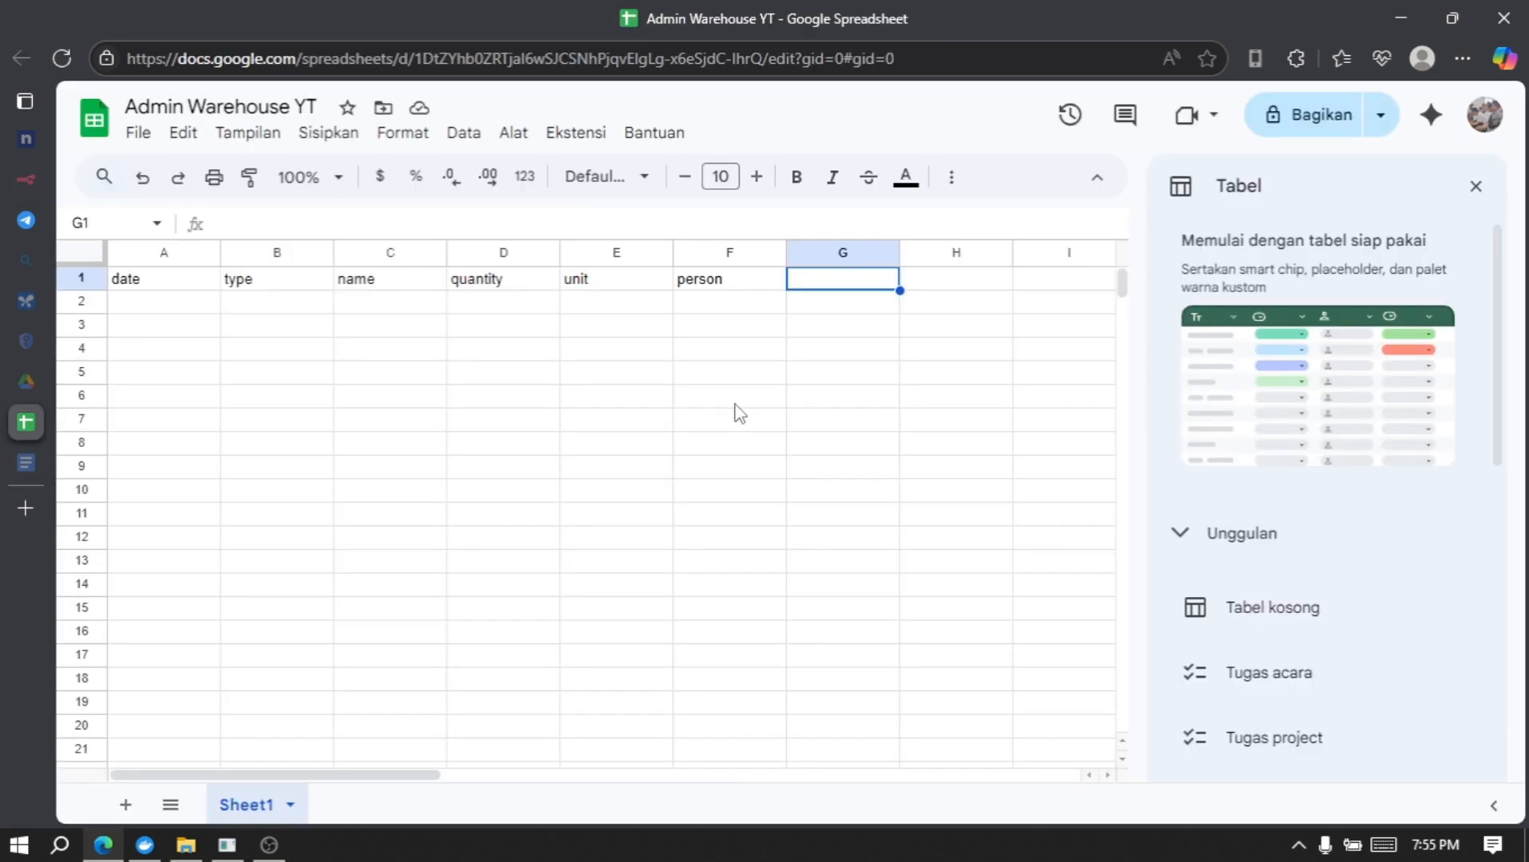
{"action": "left_click", "coordinate": [418, 58]}
{"action": "left_click", "coordinate": [435, 59]}
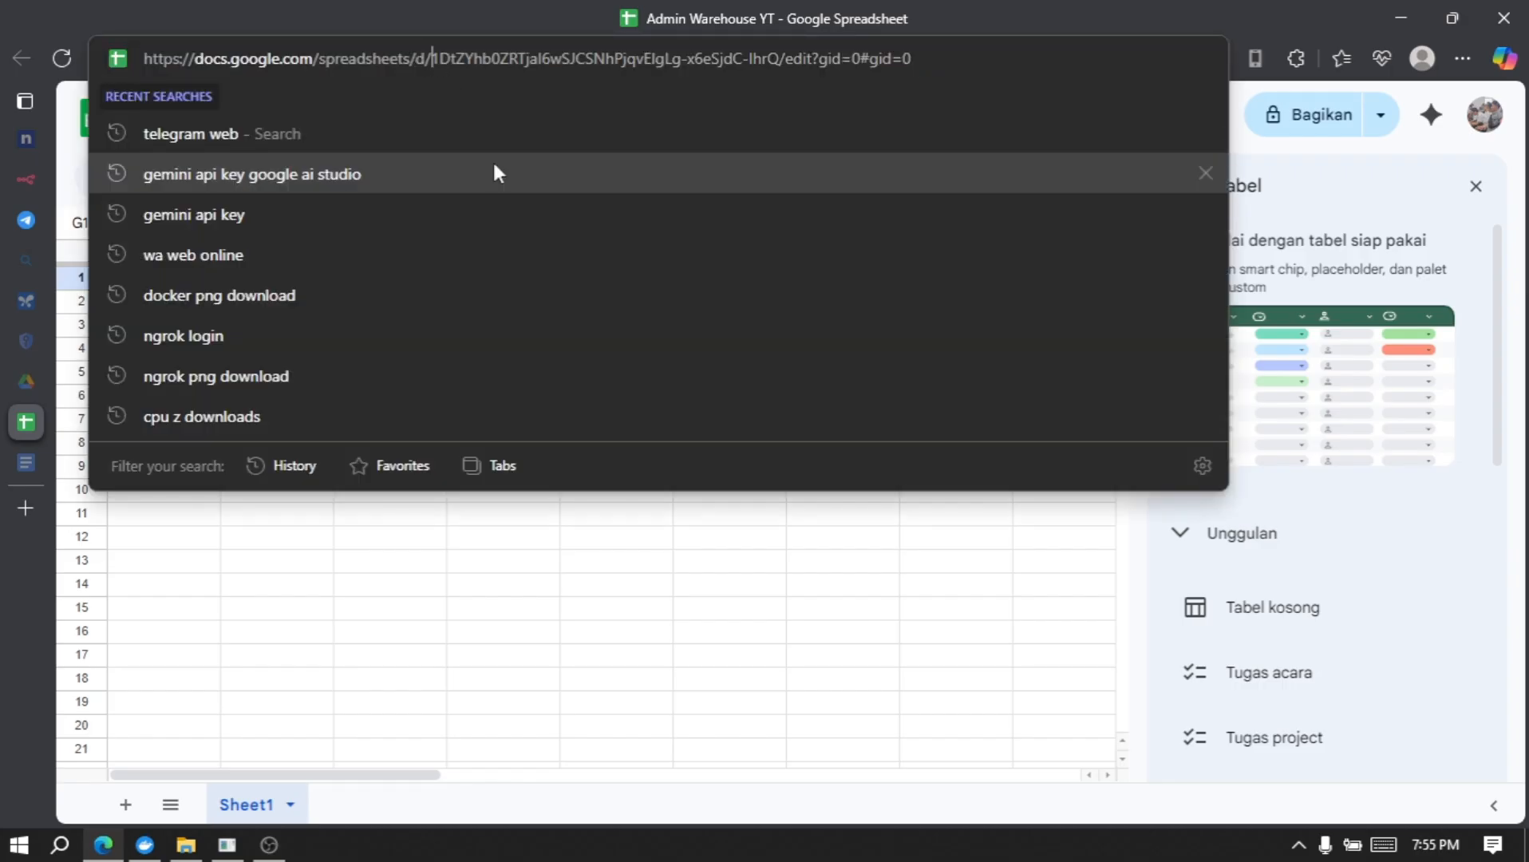
{"action": "key", "text": "ctrl+shift+Right"}
{"action": "key", "text": "ctrl+shift+Right"}
{"action": "key", "text": "ctrl+shift+Right"}
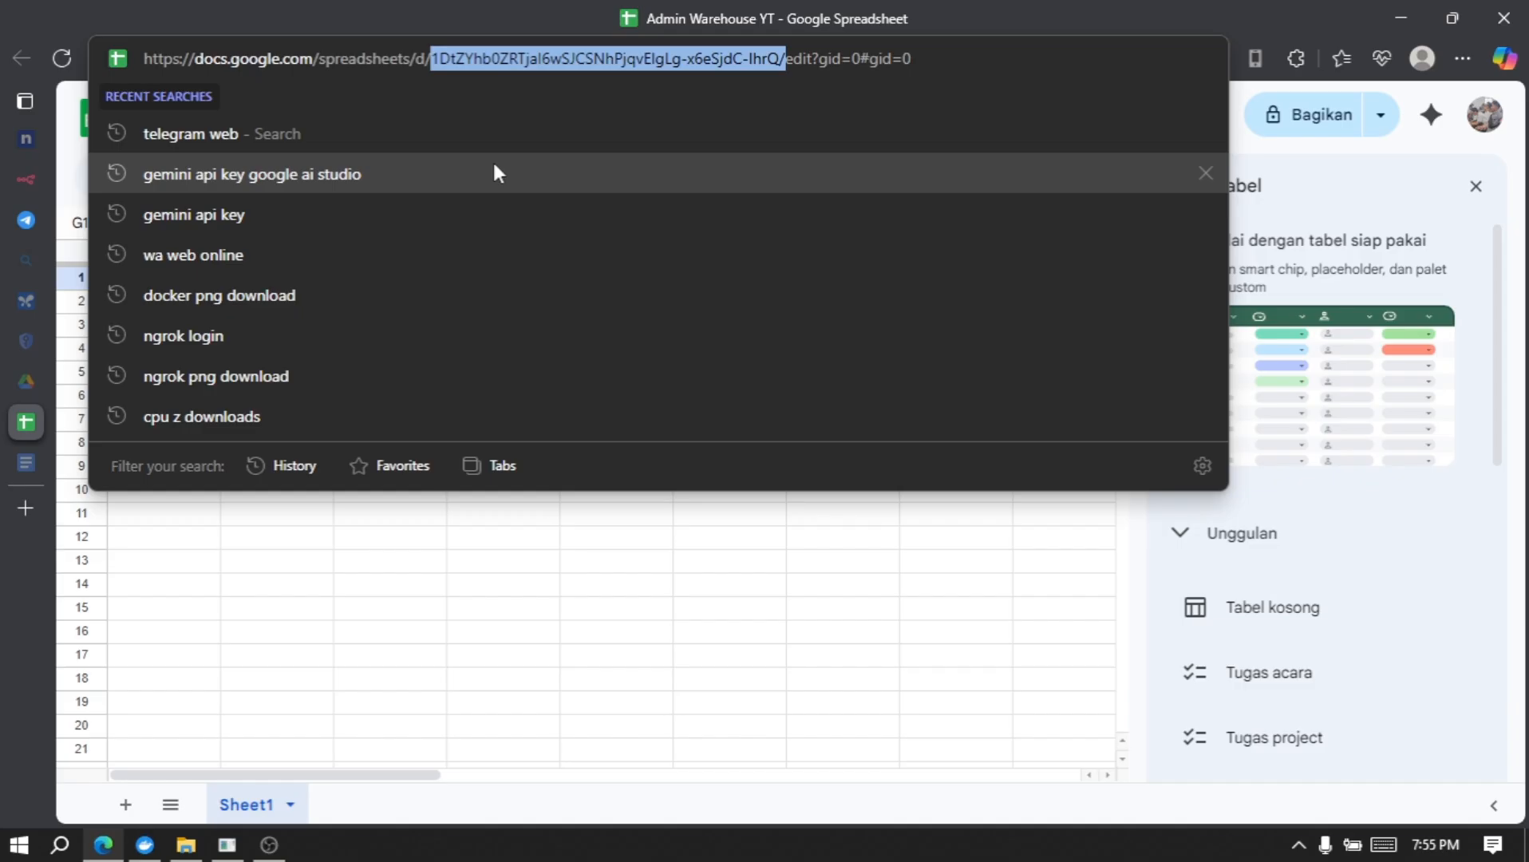
{"action": "key", "text": "shift+Left"}
{"action": "key", "text": "ctrl+c"}
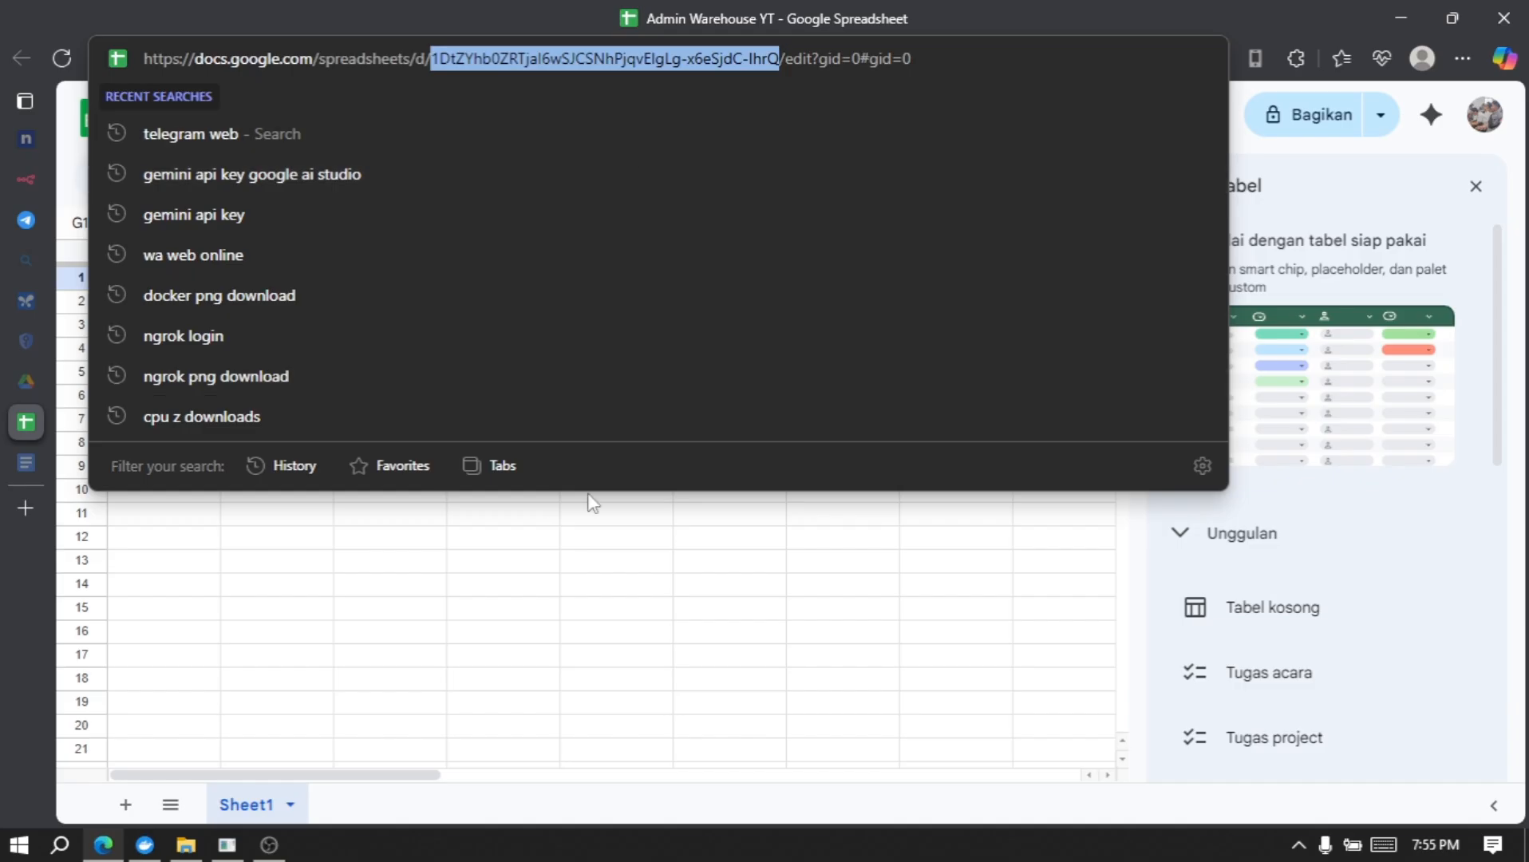
{"action": "left_click", "coordinate": [518, 576]}
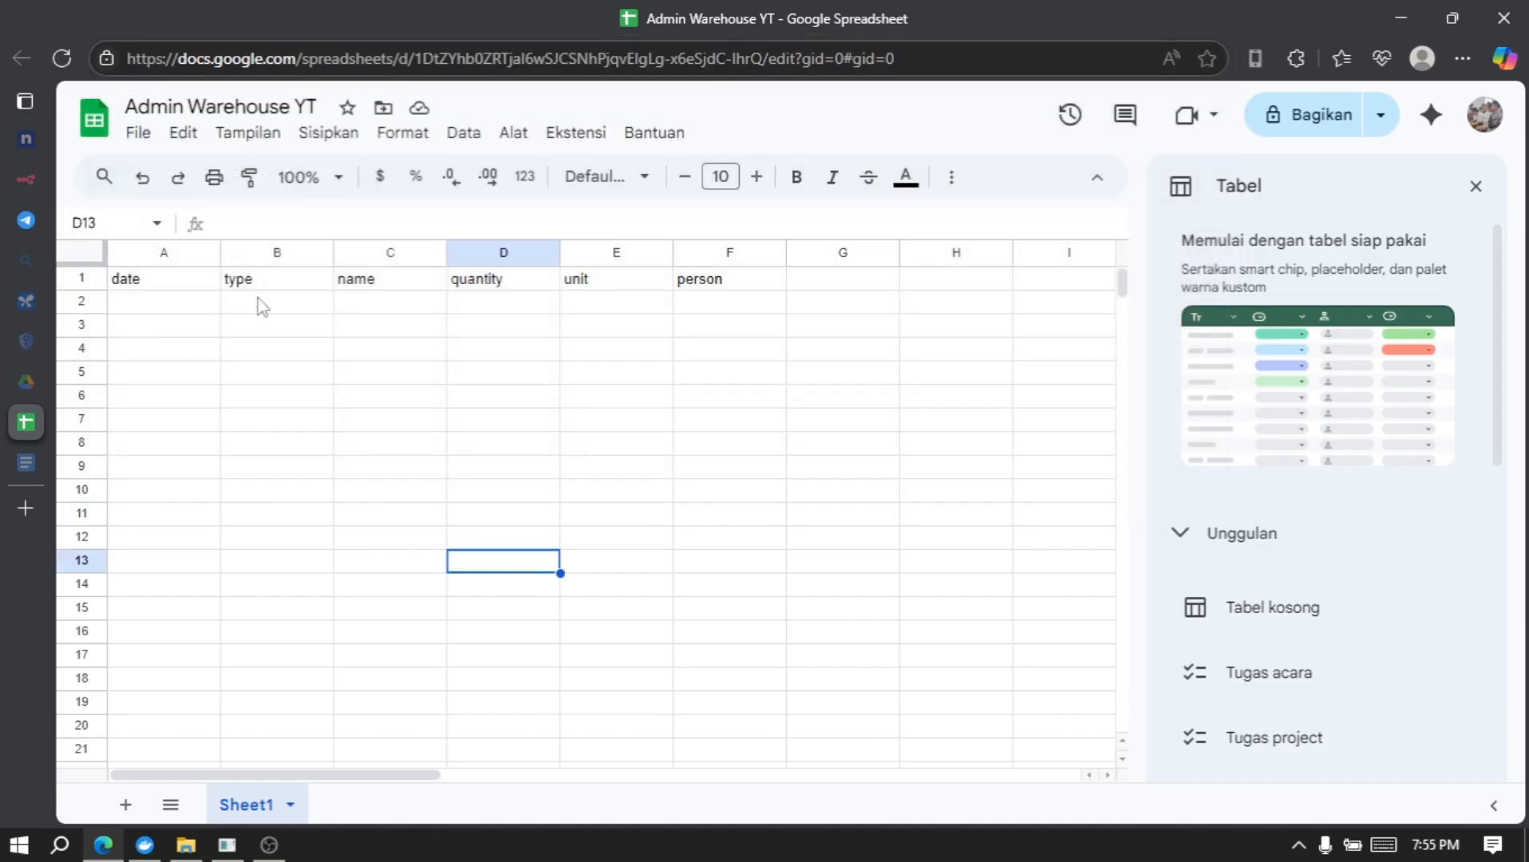
- Paste the copied spreadsheet ID as the Append row node's document in n8n and choose Sheet1 as its sheet
{"action": "left_click", "coordinate": [44, 177]}
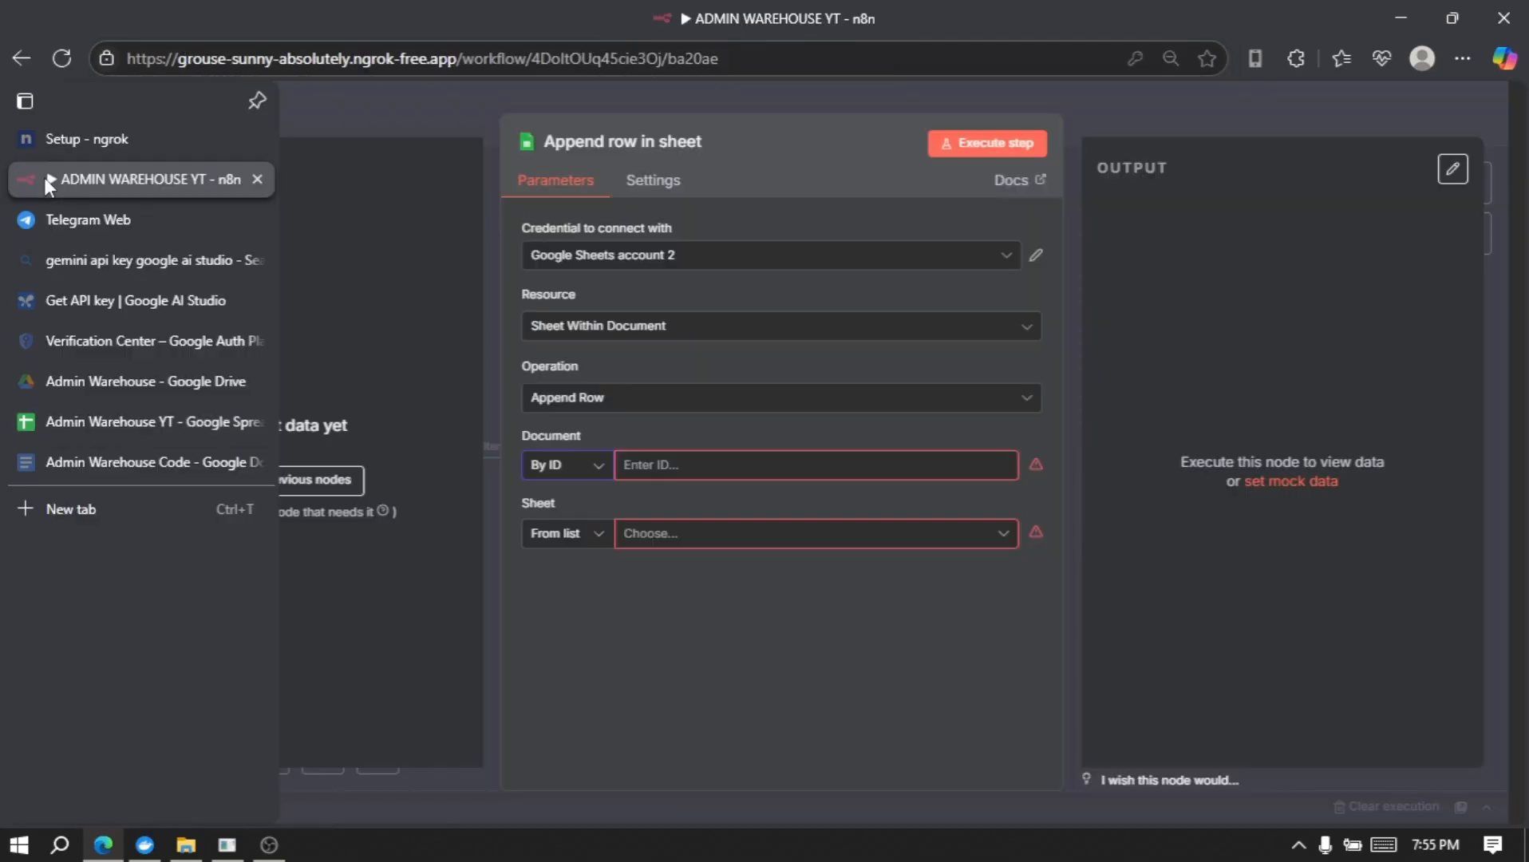
{"action": "left_click", "coordinate": [703, 454]}
{"action": "key", "text": "ctrl+v"}
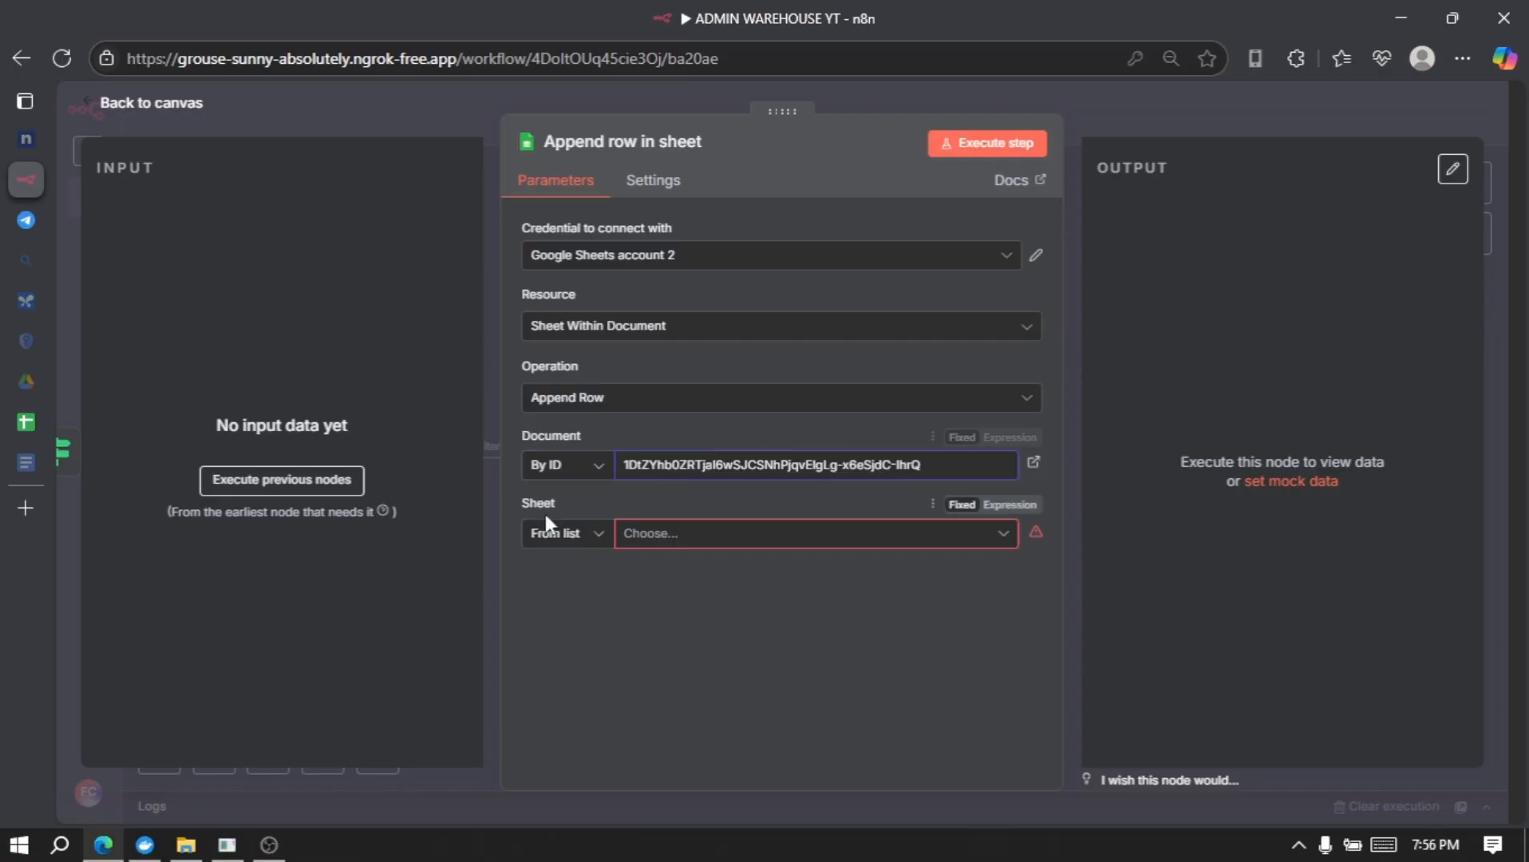
{"action": "left_click", "coordinate": [725, 541]}
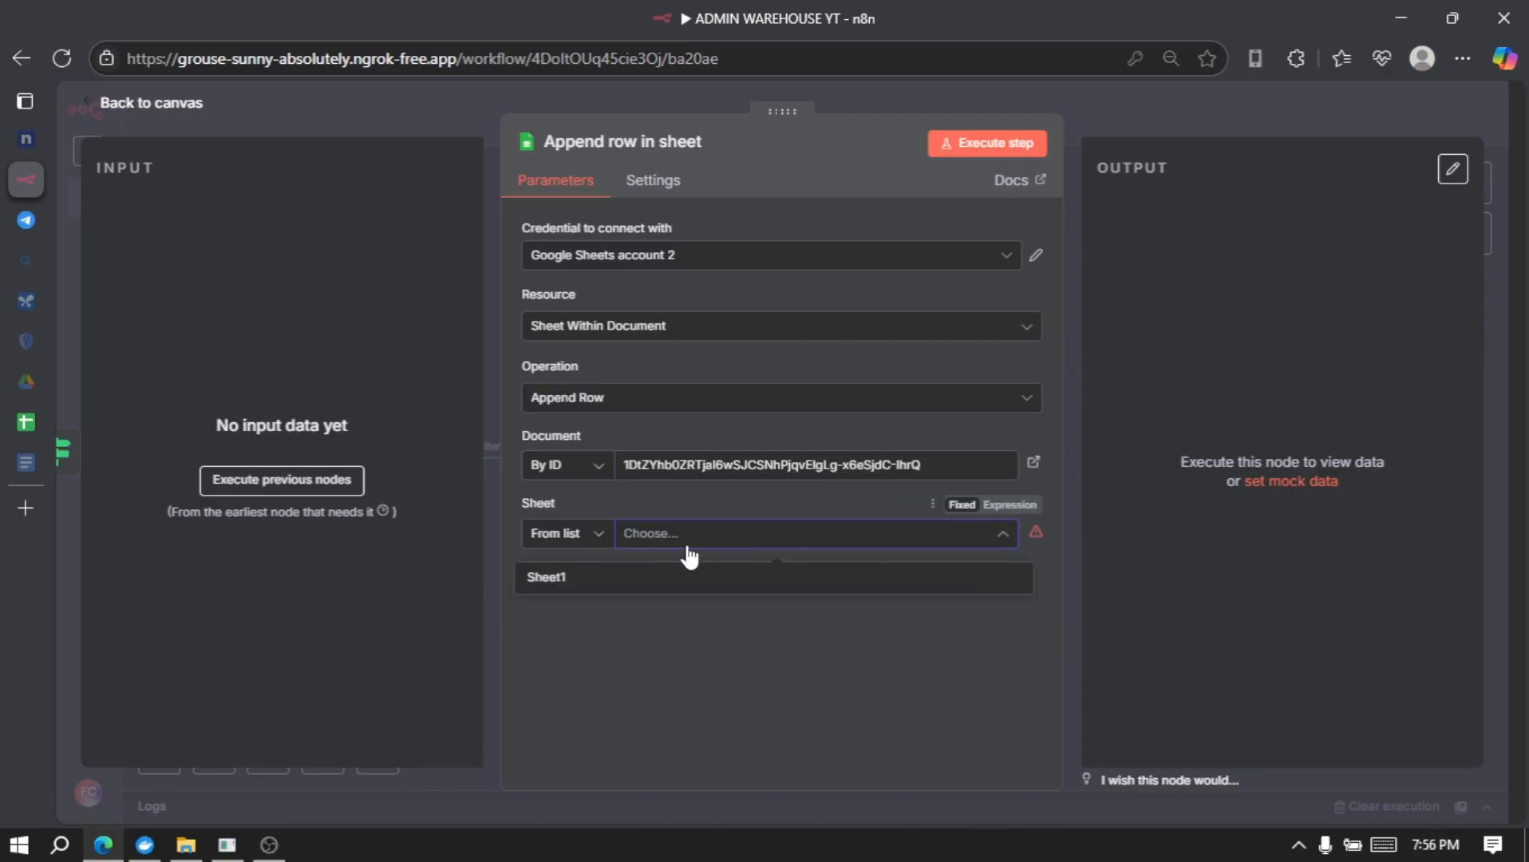
{"action": "left_click", "coordinate": [598, 584]}
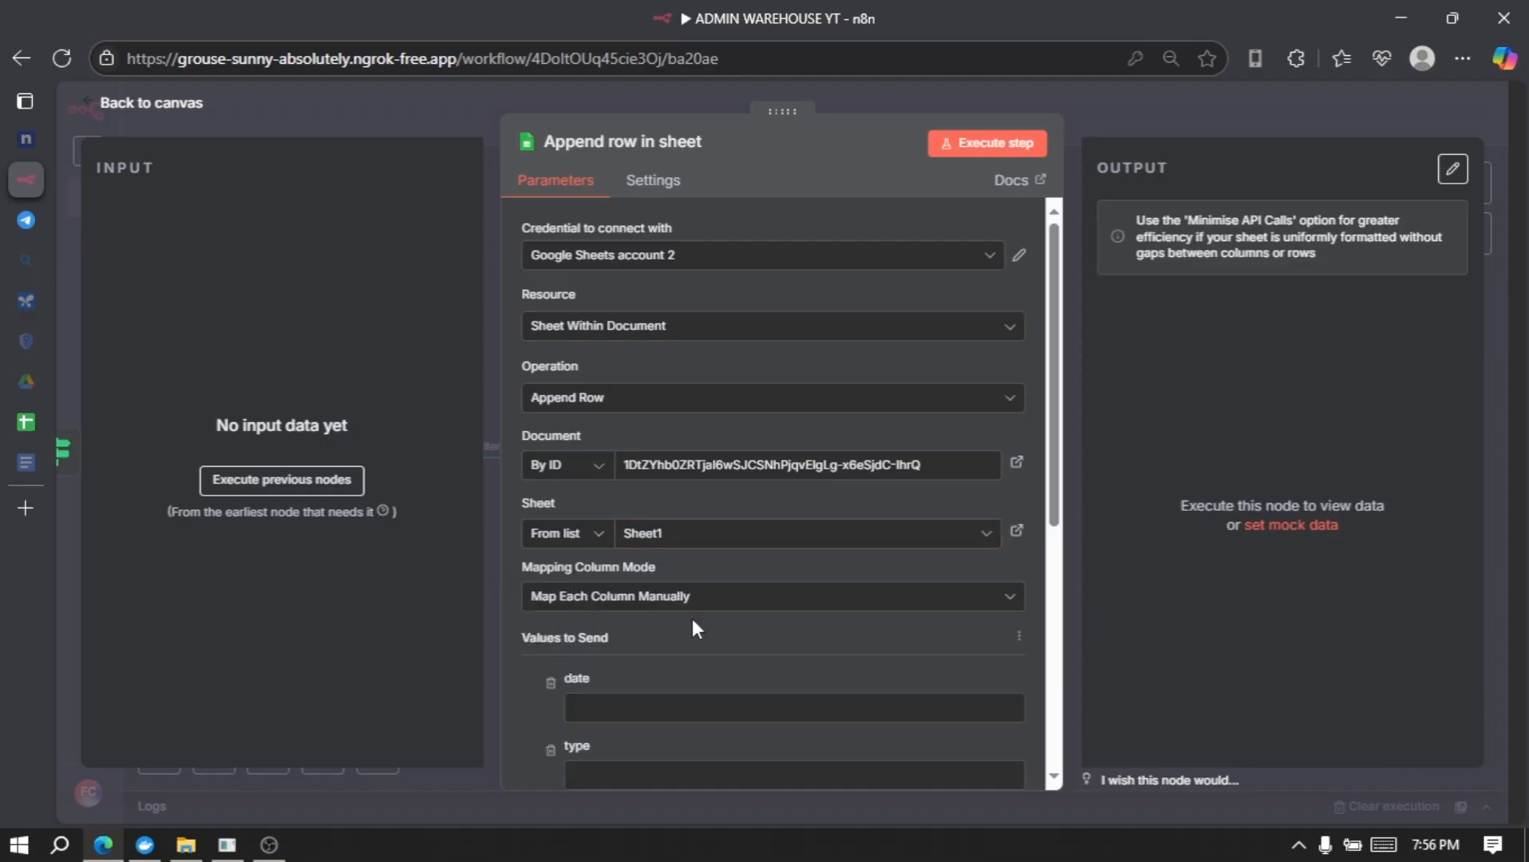
{"action": "scroll", "coordinate": [692, 618], "scroll_direction": "down", "scroll_amount": 5}
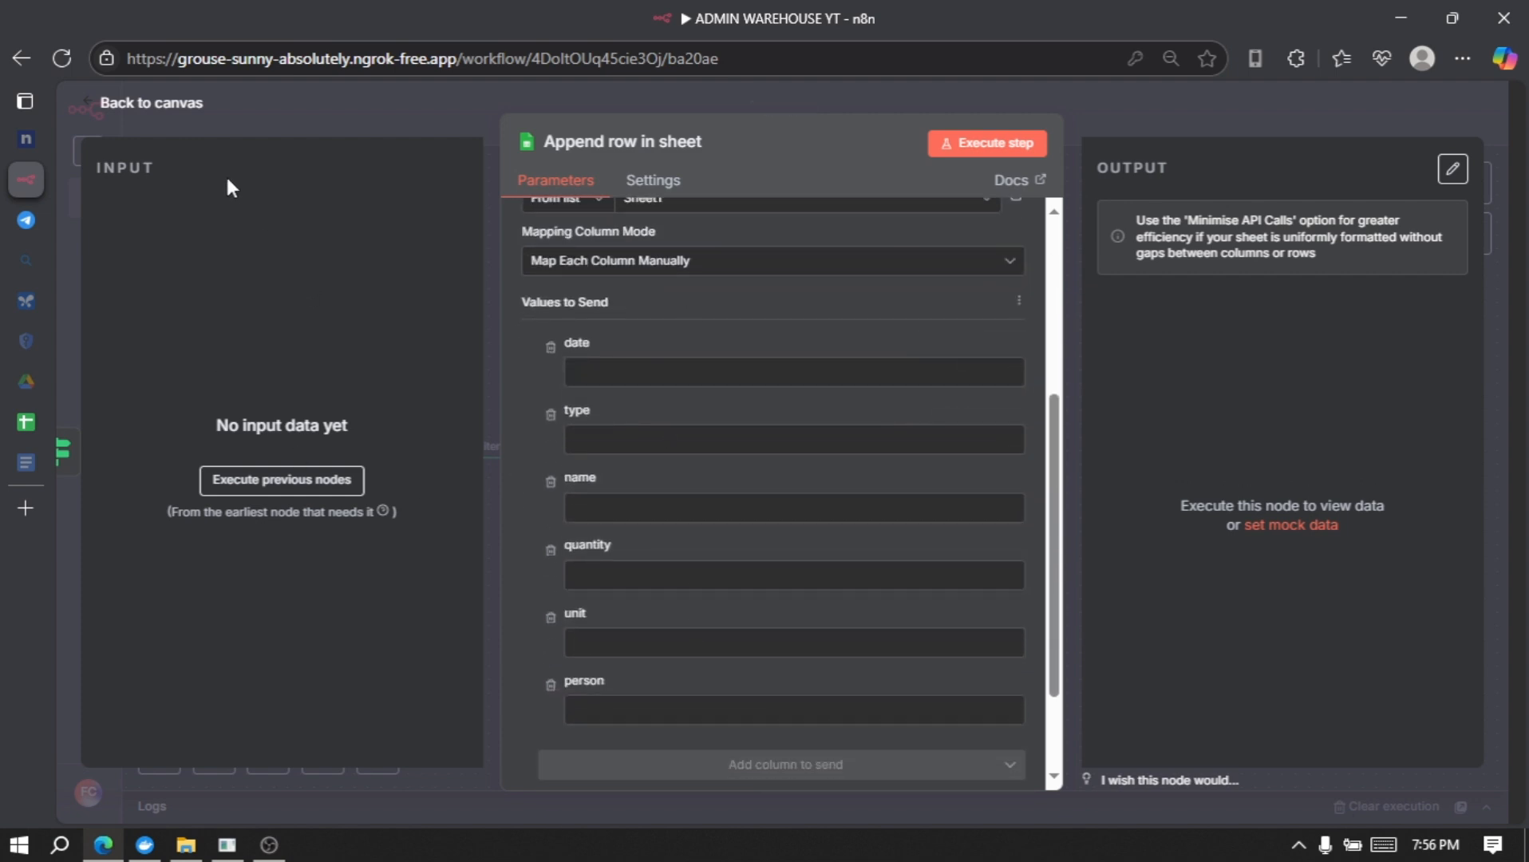
- Return to the canvas, execute the Is Valid Data ? node on its own and select the Append row in sheet node
{"action": "left_click", "coordinate": [174, 120]}
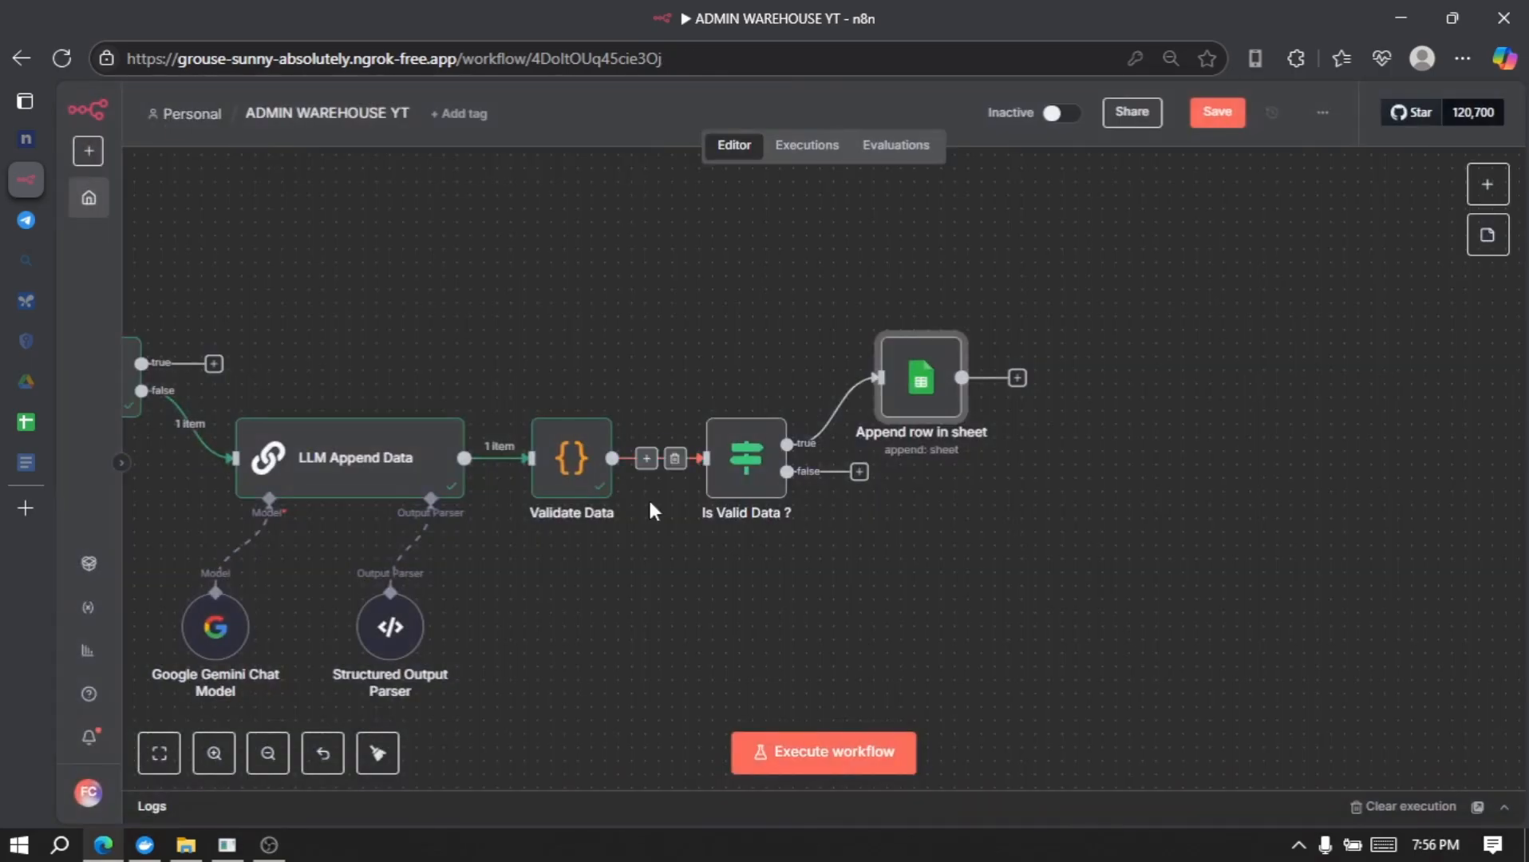
{"action": "left_click", "coordinate": [750, 467]}
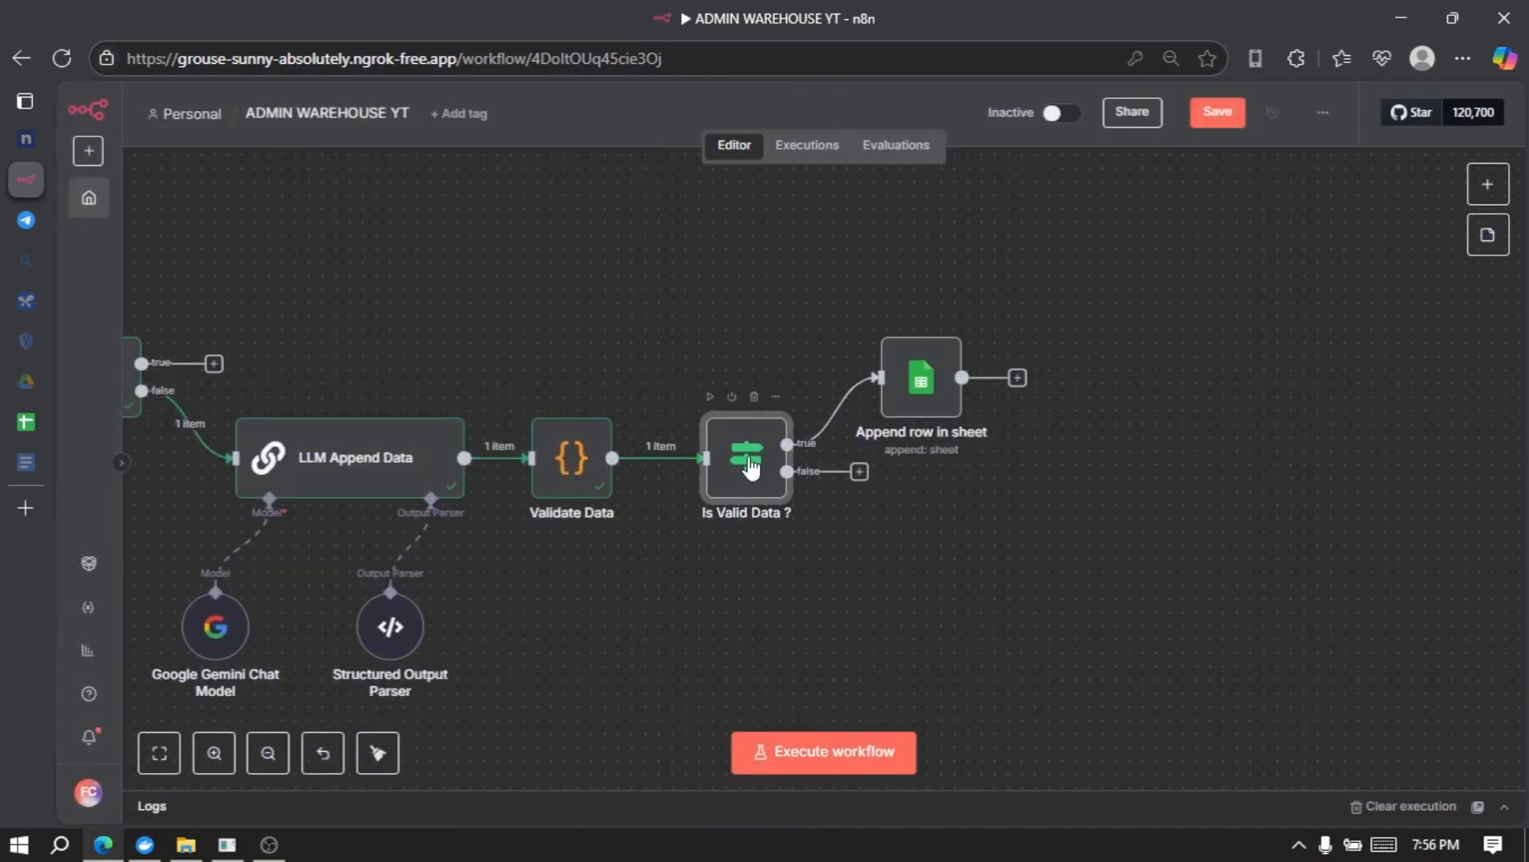
{"action": "left_click", "coordinate": [710, 398]}
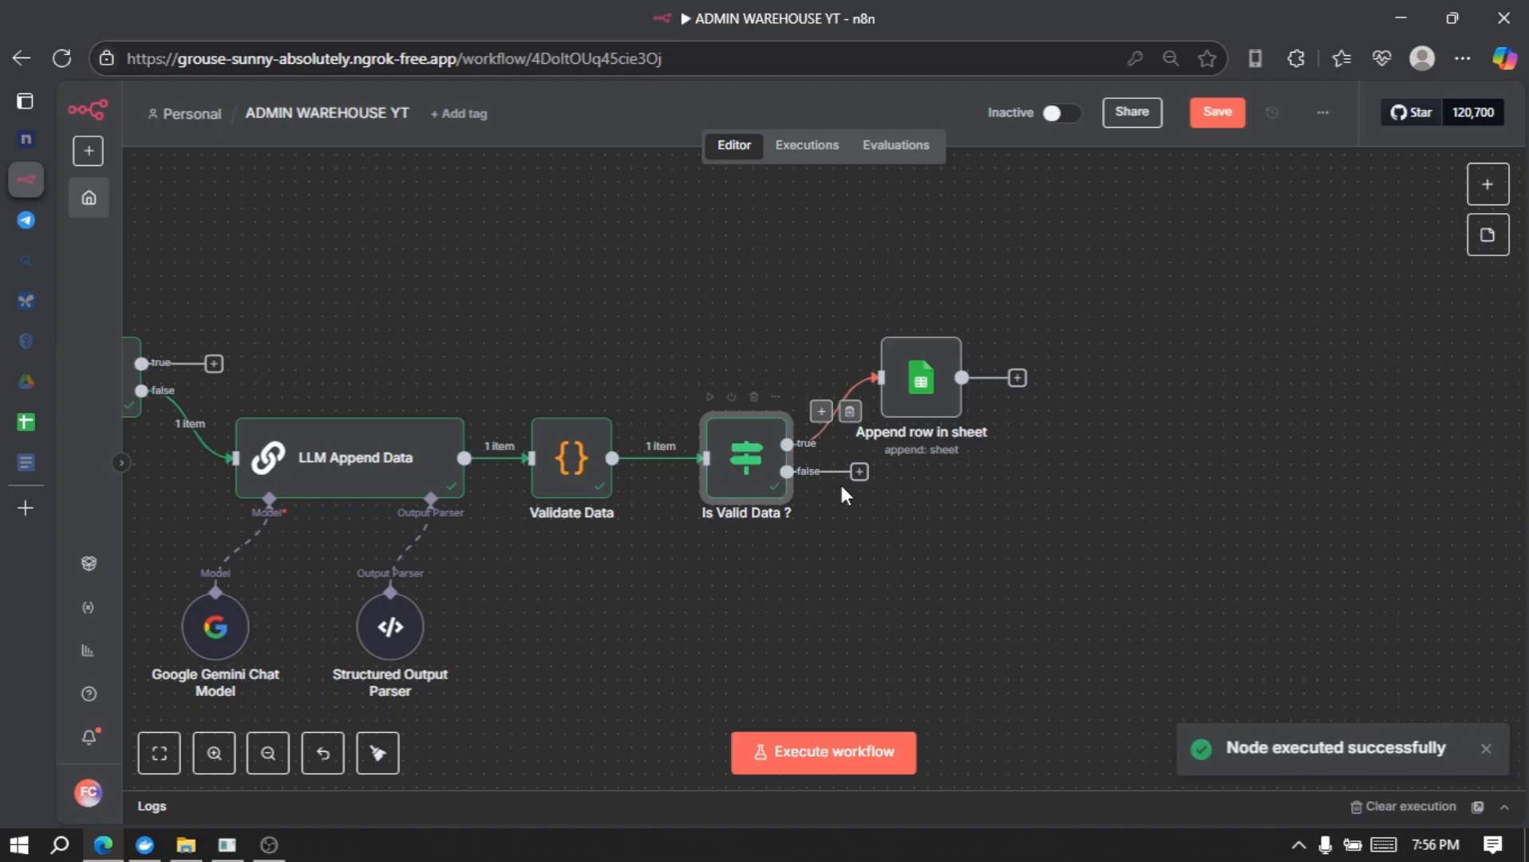
{"action": "left_click", "coordinate": [915, 403]}
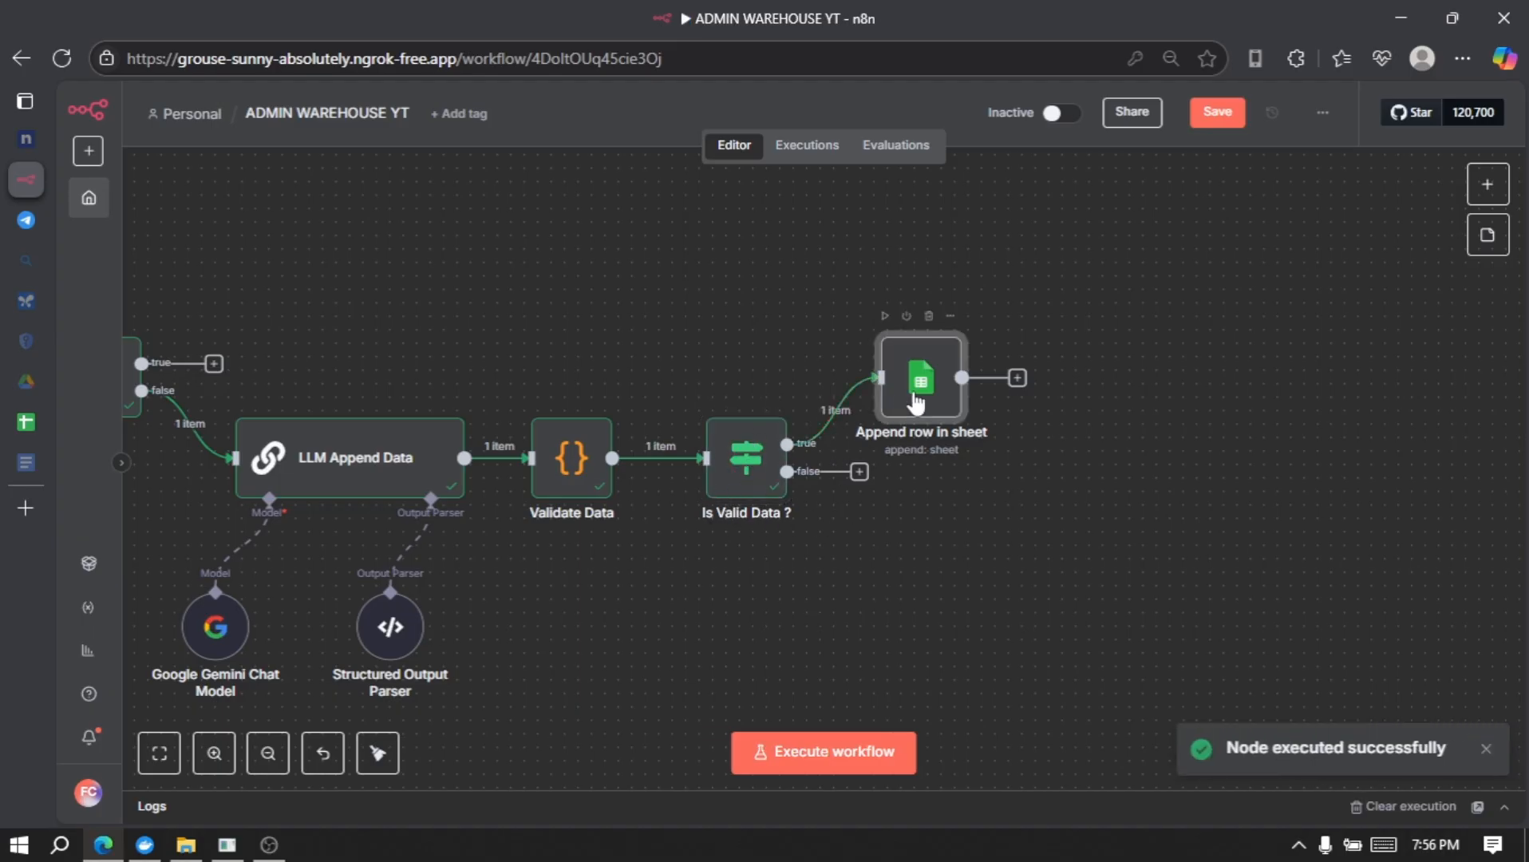
- Open the Append row in sheet node and map its date column to the expression {{ $json.data.date }}
{"action": "double_click", "coordinate": [916, 403]}
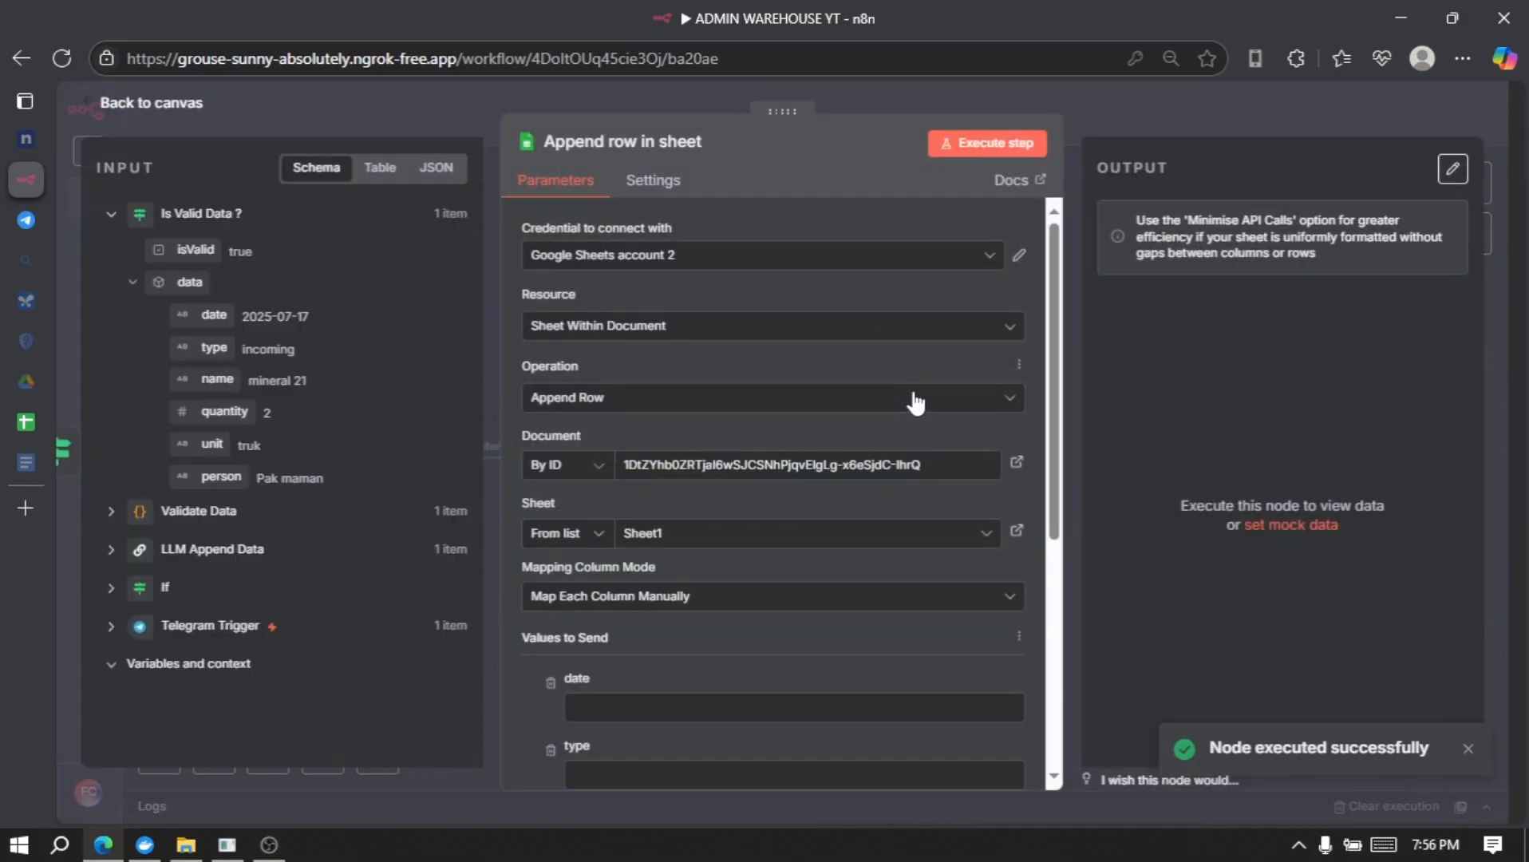
{"action": "scroll", "coordinate": [687, 605], "scroll_direction": "down", "scroll_amount": 3}
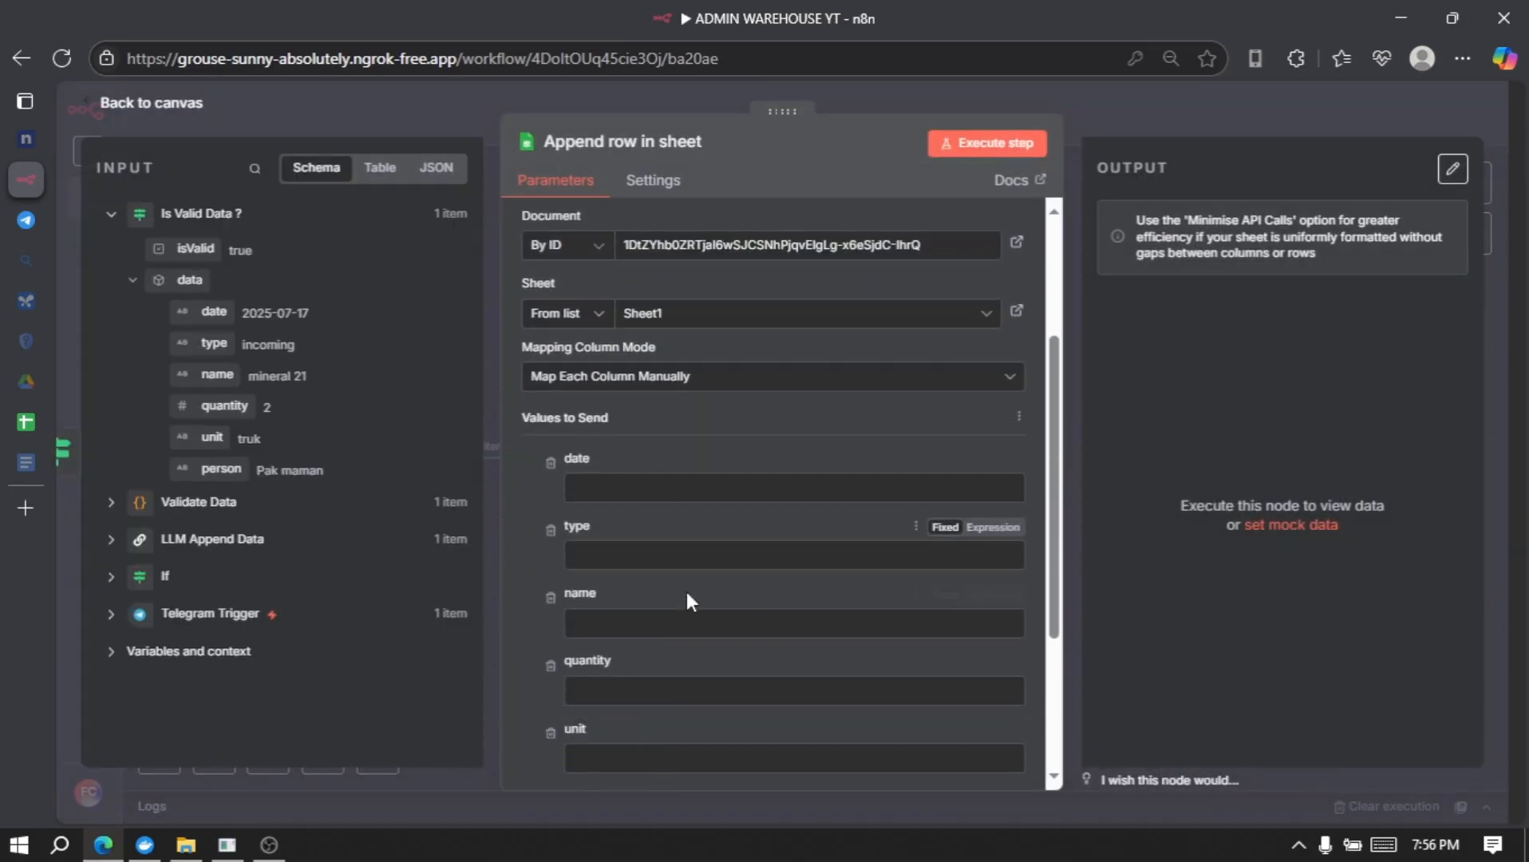
{"action": "left_click", "coordinate": [732, 484]}
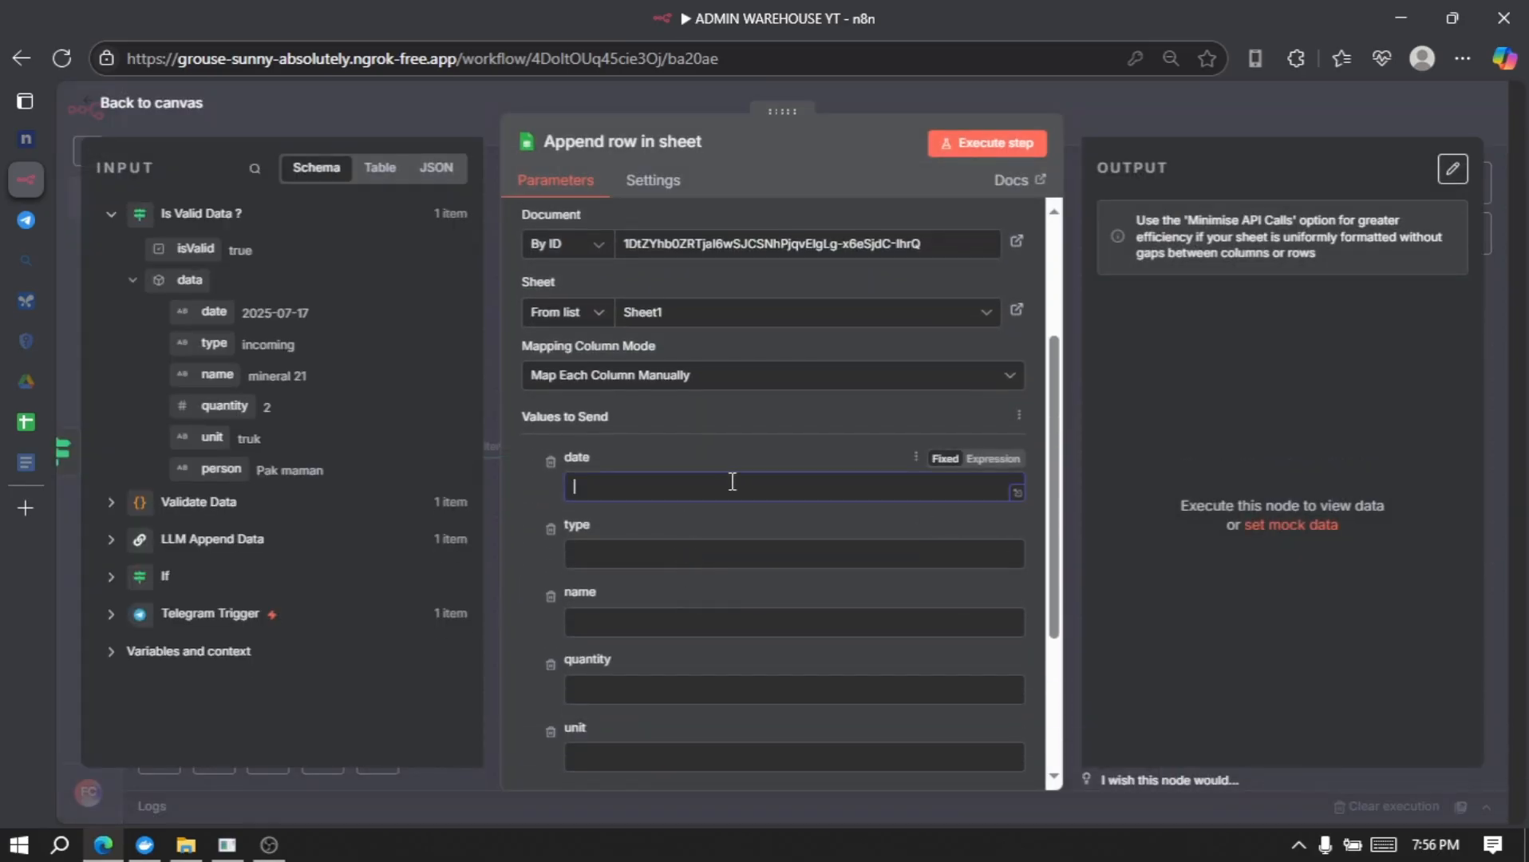
{"action": "left_click", "coordinate": [993, 459]}
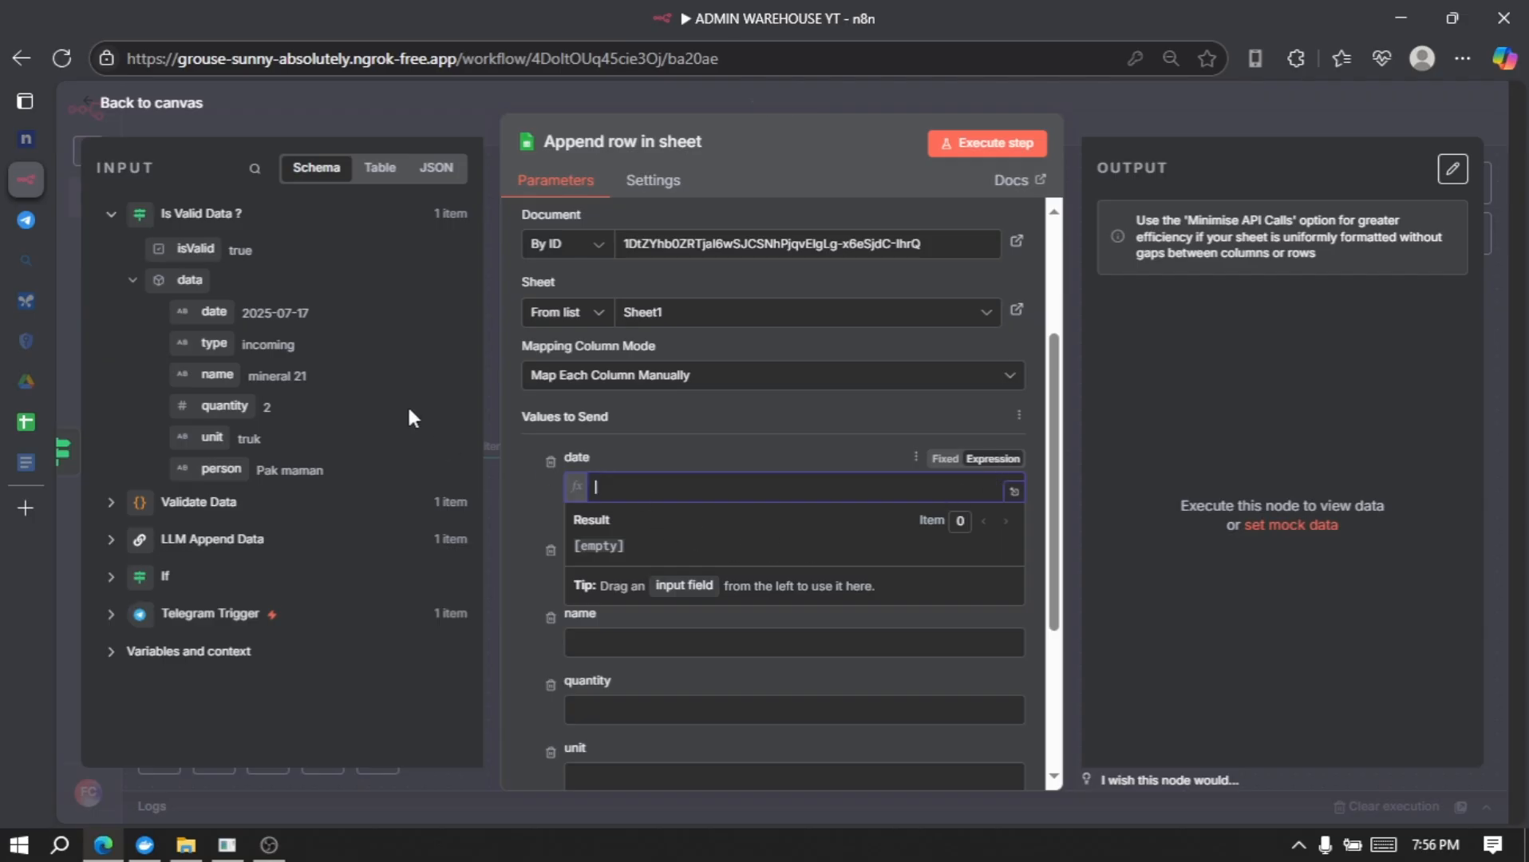
{"action": "left_click_drag", "start_coordinate": [210, 312], "coordinate": [630, 496]}
{"action": "left_click", "coordinate": [632, 452]}
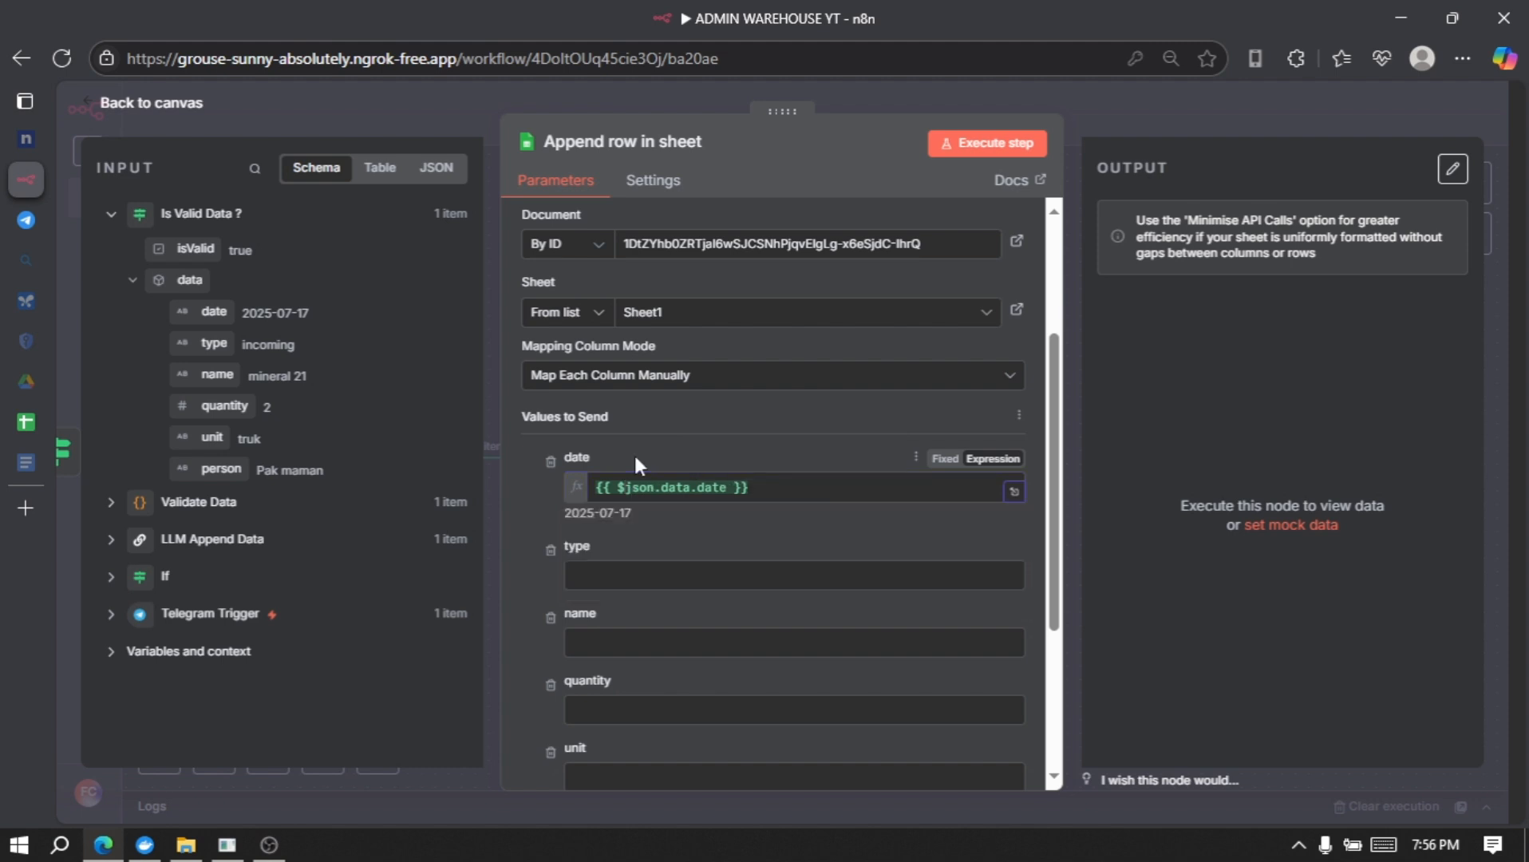
- Map the type column to {{ $json.data.type }} and the name column to {{ $json.data.name }}
{"action": "scroll", "coordinate": [633, 453], "scroll_direction": "down", "scroll_amount": 2}
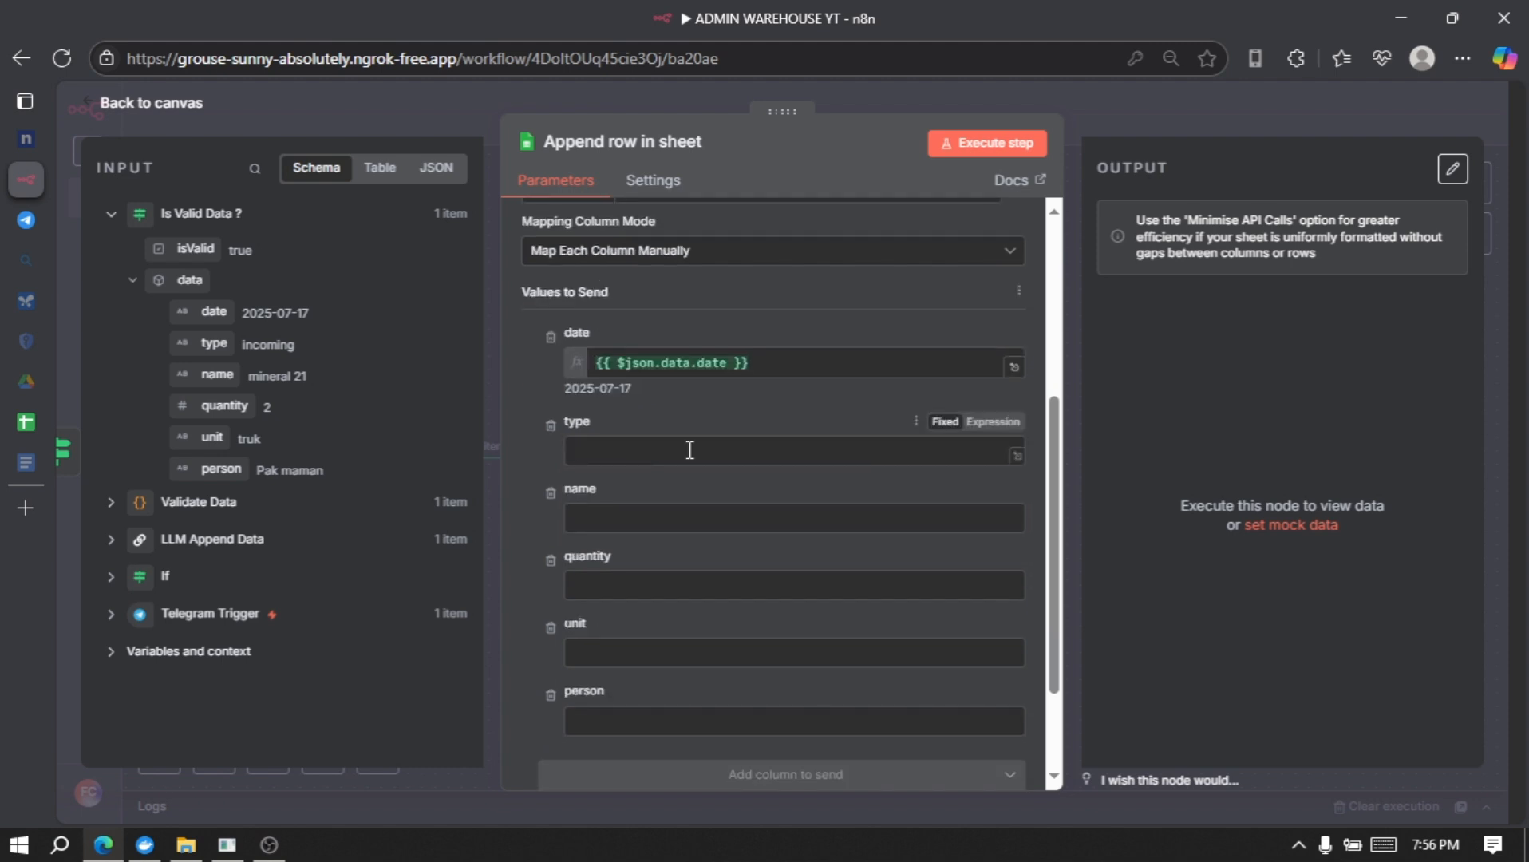
{"action": "left_click", "coordinate": [989, 423]}
{"action": "left_click_drag", "start_coordinate": [212, 344], "coordinate": [630, 452]}
{"action": "left_click", "coordinate": [625, 428]}
{"action": "scroll", "coordinate": [638, 439], "scroll_direction": "down", "scroll_amount": 1}
{"action": "left_click_drag", "start_coordinate": [217, 375], "coordinate": [669, 486]}
- Map the quantity, unit and person columns to {{ $json.data.quantity }}, {{ $json.data.unit }} and {{ $json.data.person }}
{"action": "scroll", "coordinate": [686, 463], "scroll_direction": "down", "scroll_amount": 1}
{"action": "left_click", "coordinate": [998, 458]}
{"action": "left_click_drag", "start_coordinate": [224, 406], "coordinate": [694, 484]}
{"action": "left_click_drag", "start_coordinate": [212, 437], "coordinate": [651, 509]}
{"action": "left_click", "coordinate": [647, 469]}
{"action": "left_click", "coordinate": [993, 572]}
{"action": "left_click_drag", "start_coordinate": [221, 469], "coordinate": [662, 599]}
{"action": "left_click", "coordinate": [708, 543]}
- Review the column mappings of the Append row in sheet node and execute the step
{"action": "scroll", "coordinate": [708, 539], "scroll_direction": "down", "scroll_amount": 1}
{"action": "scroll", "coordinate": [709, 539], "scroll_direction": "up", "scroll_amount": 8}
{"action": "scroll", "coordinate": [709, 536], "scroll_direction": "down", "scroll_amount": 5}
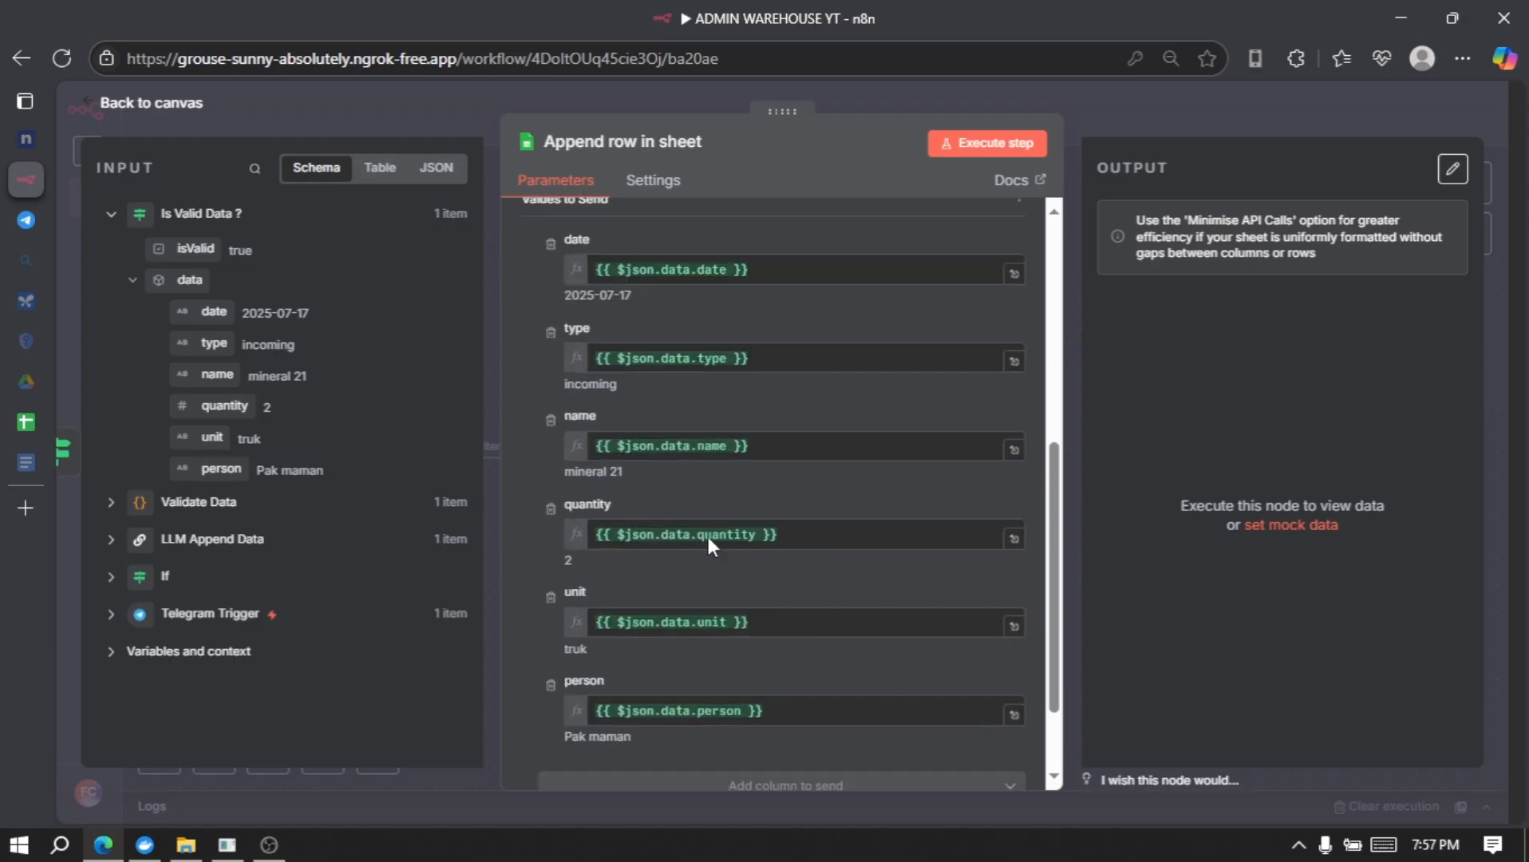
{"action": "scroll", "coordinate": [707, 539], "scroll_direction": "up", "scroll_amount": 5}
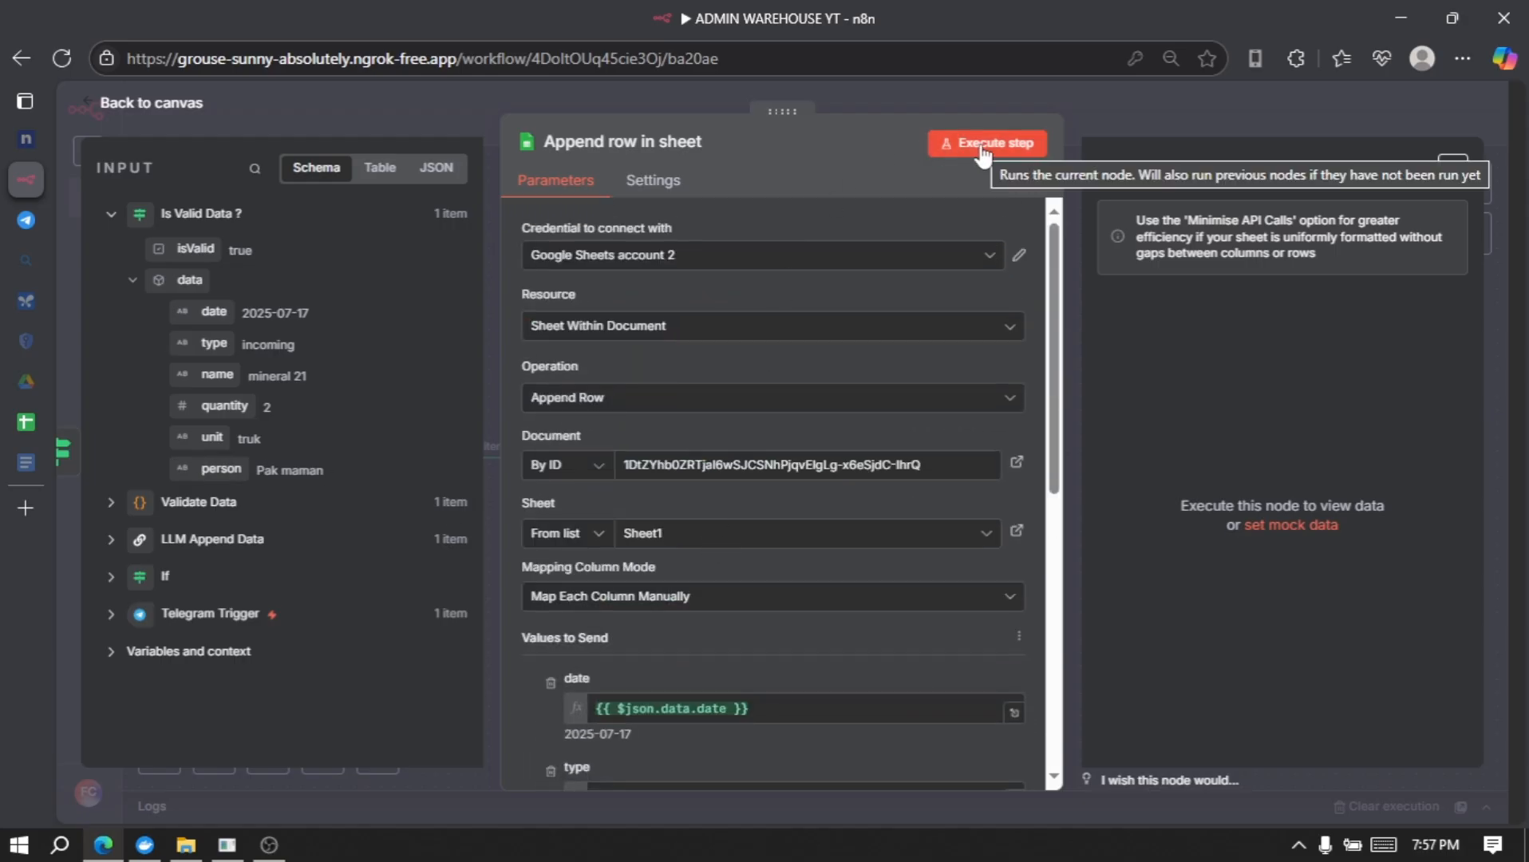
{"action": "left_click", "coordinate": [940, 147]}
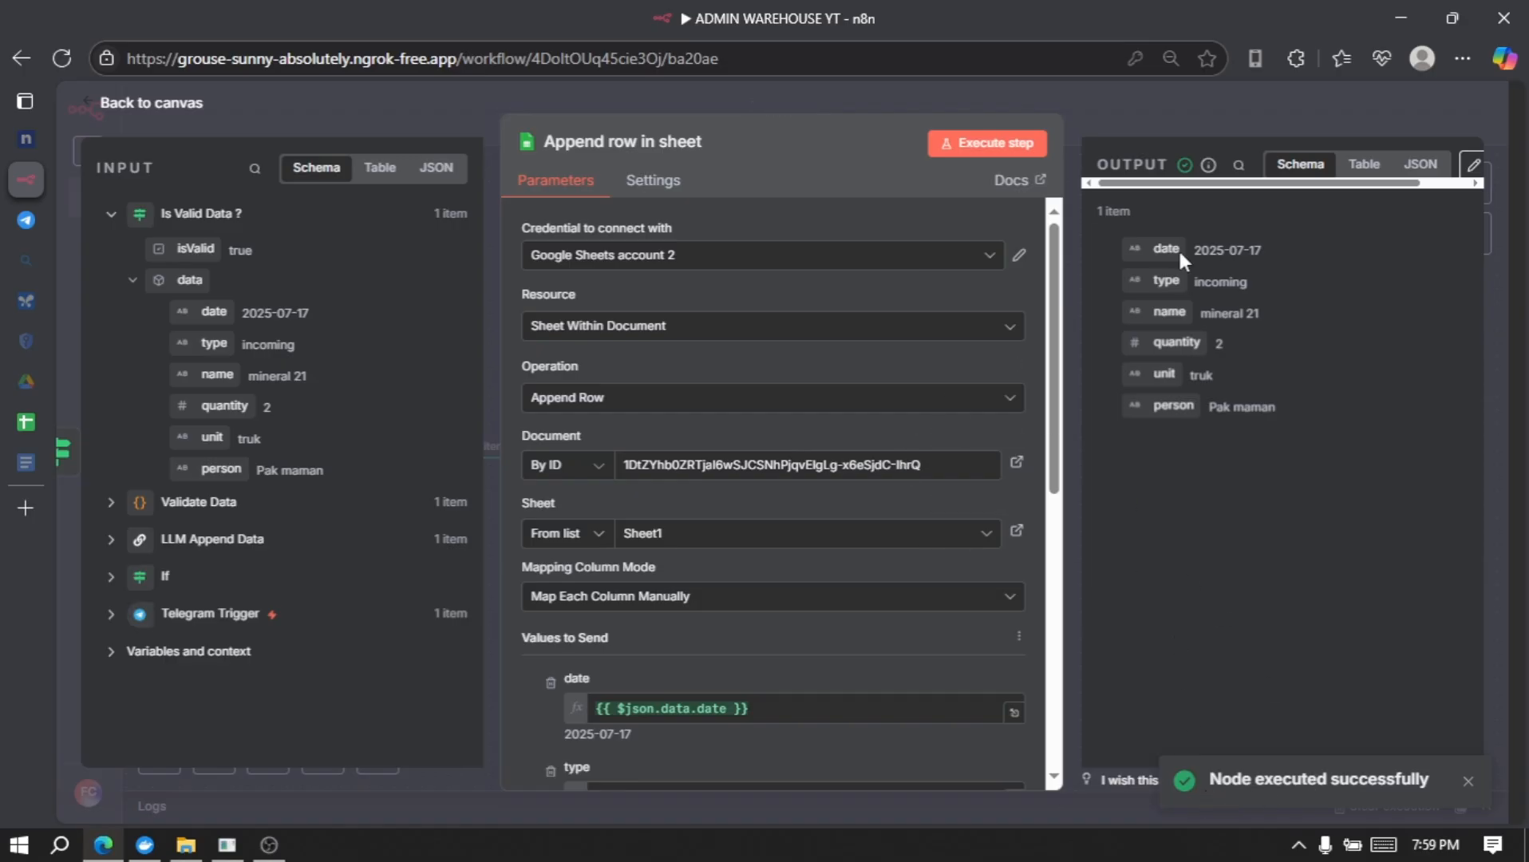
- Switch to the Admin Warehouse YT spreadsheet and check each cell of the appended row in Sheet1
{"action": "left_click", "coordinate": [37, 420]}
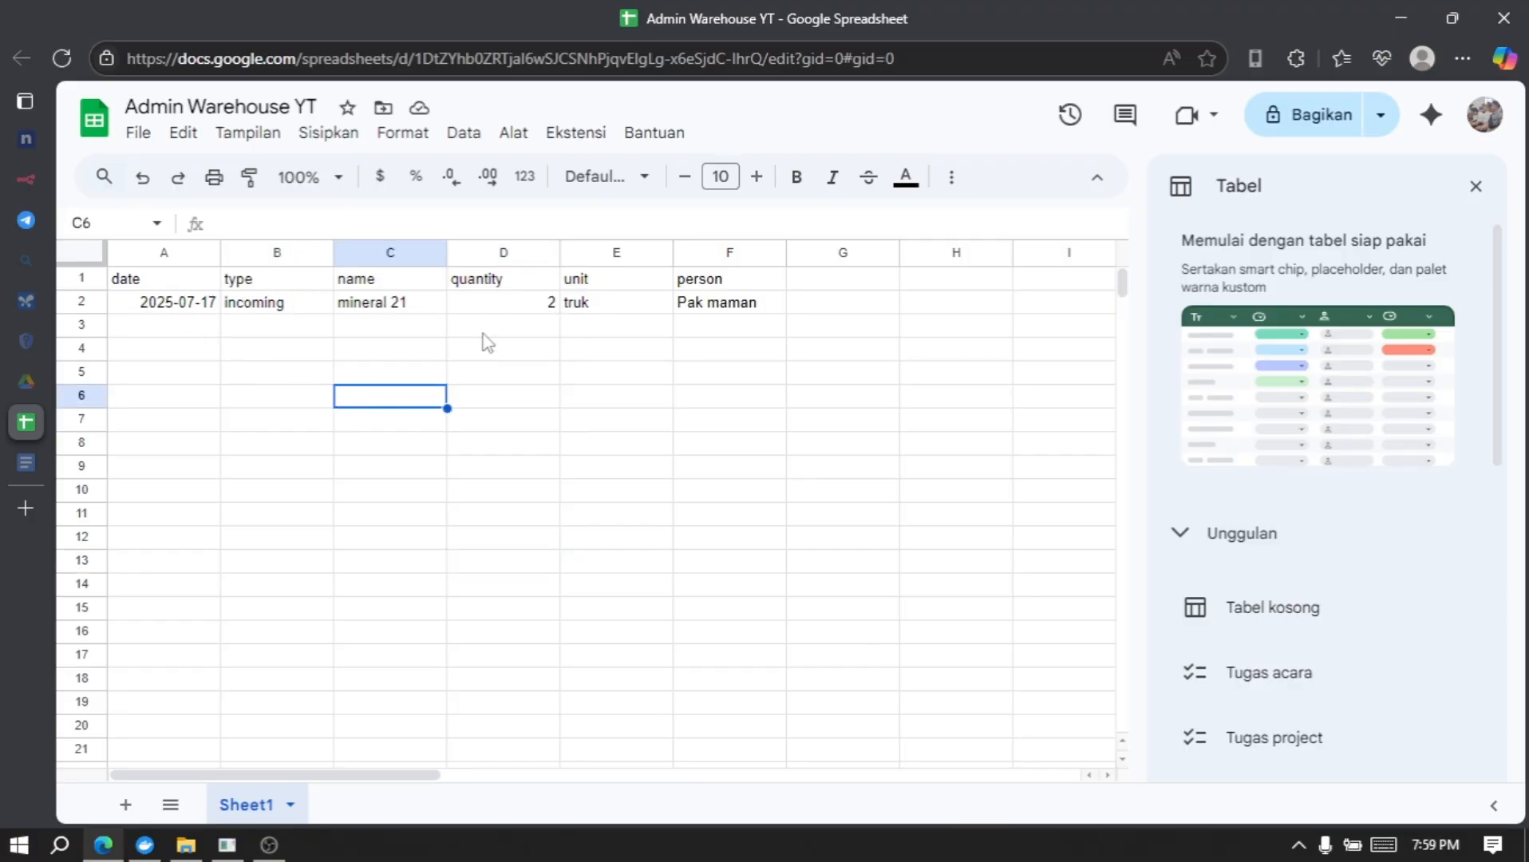
{"action": "left_click", "coordinate": [180, 308]}
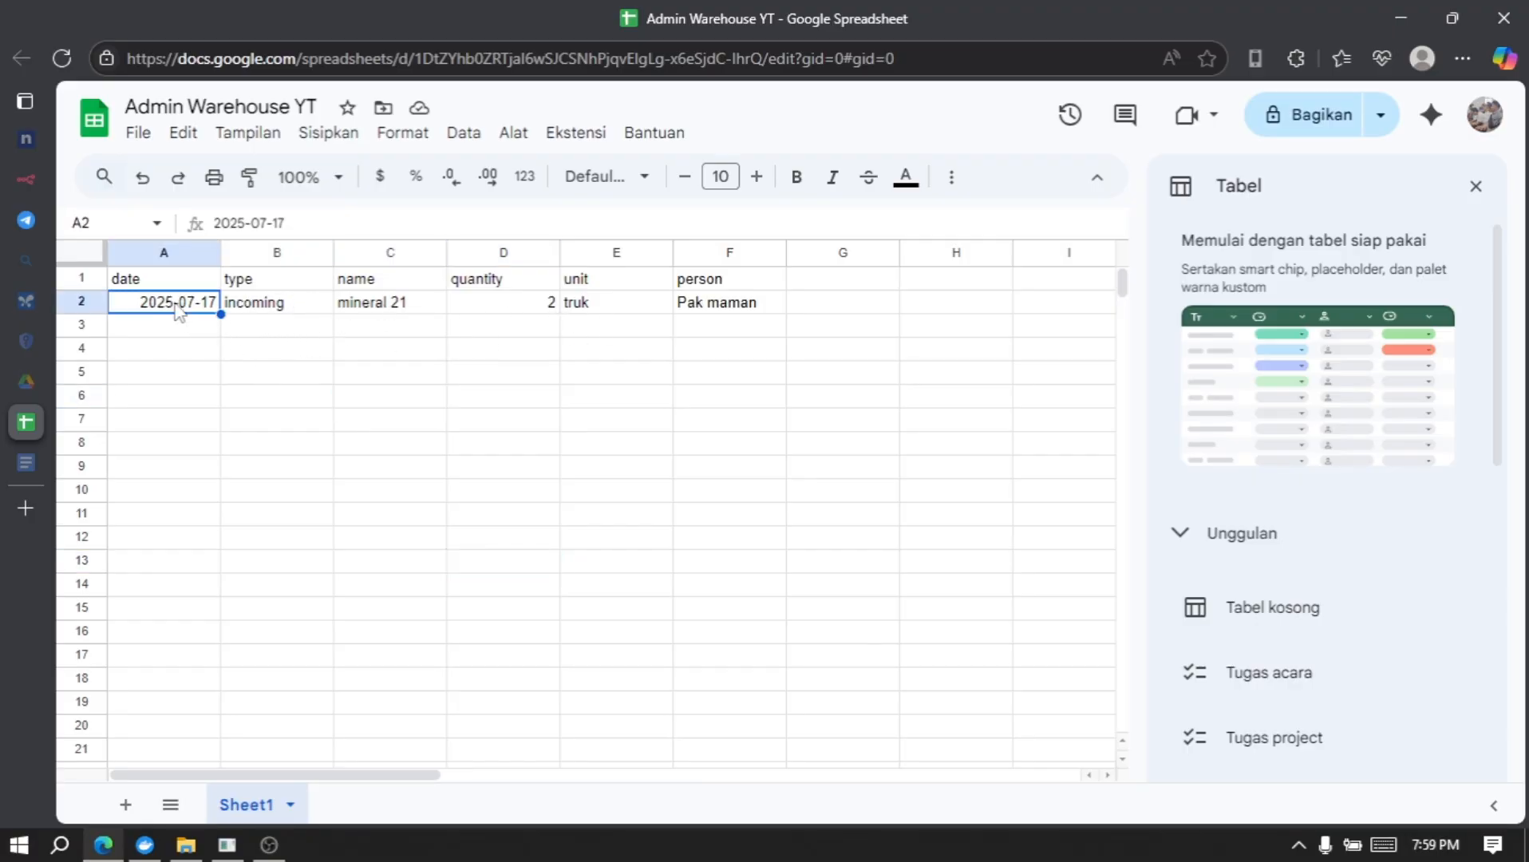
{"action": "left_click", "coordinate": [267, 310]}
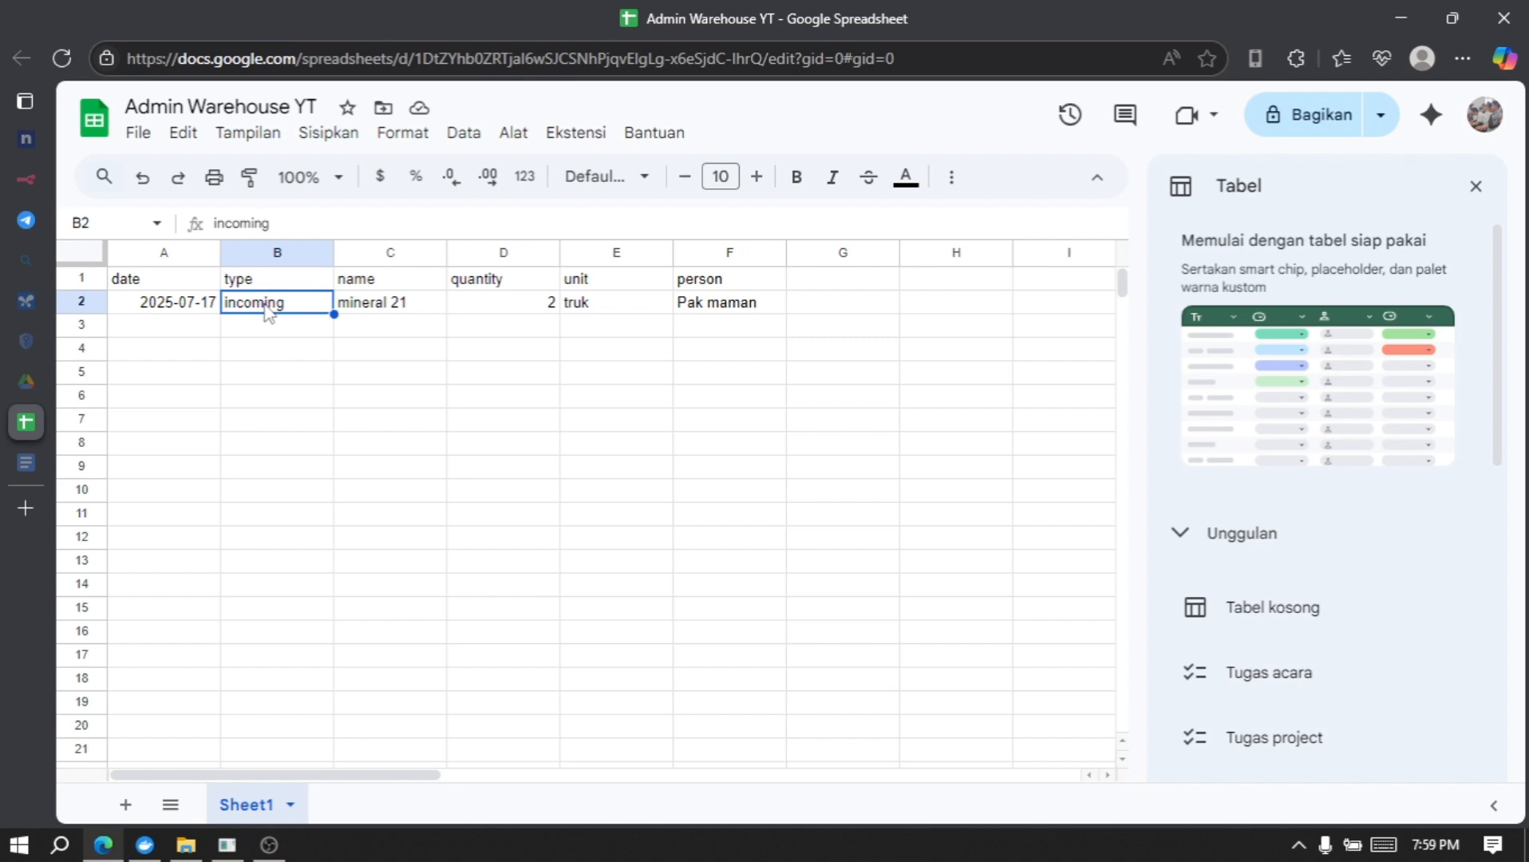
{"action": "key", "text": "Right"}
{"action": "key", "text": "Right"}
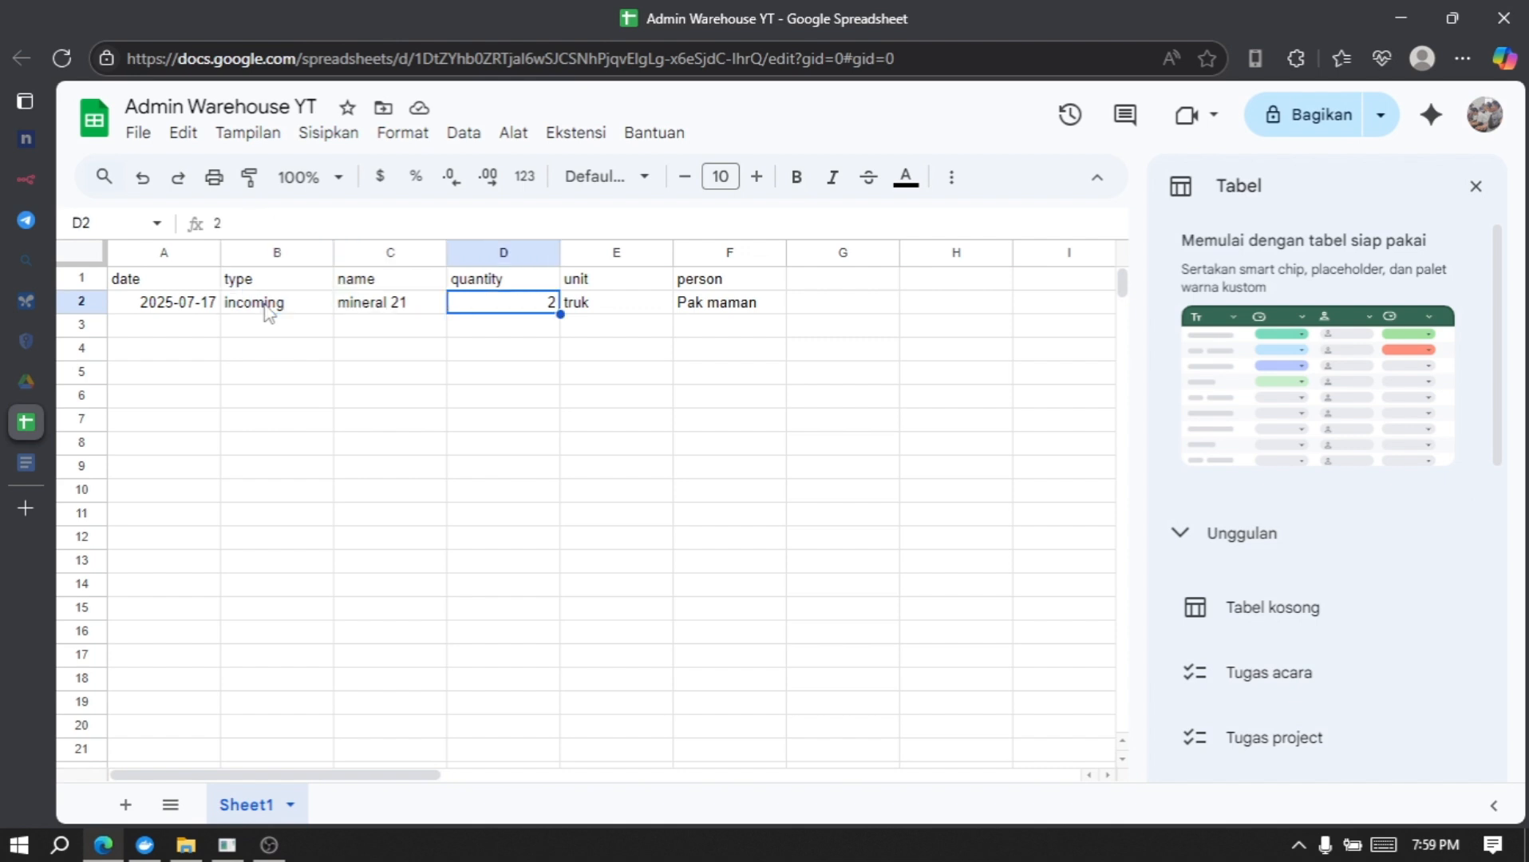
{"action": "key", "text": "Right"}
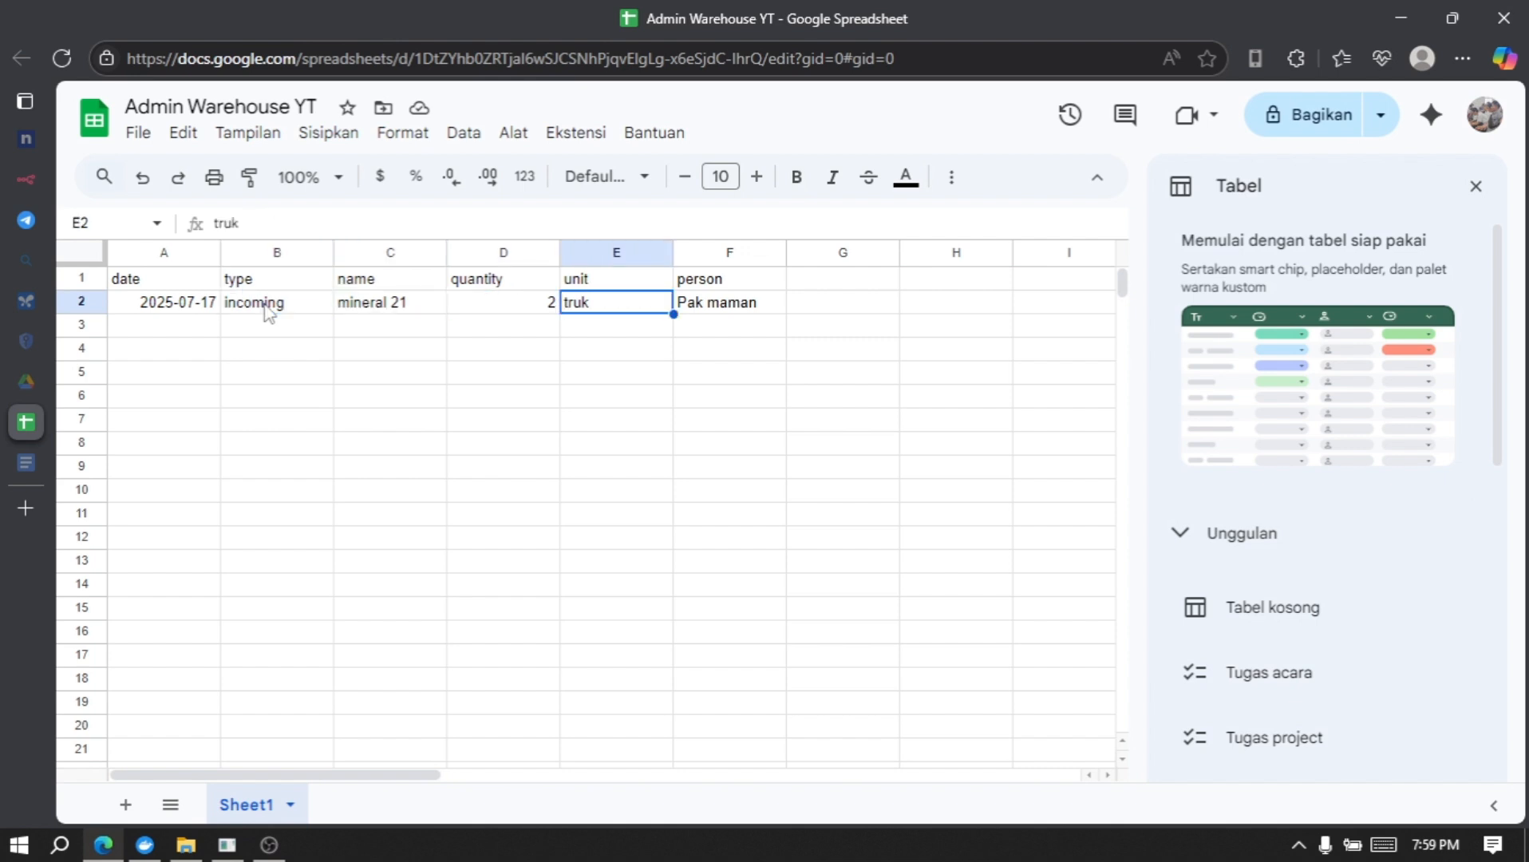
{"action": "key", "text": "Right"}
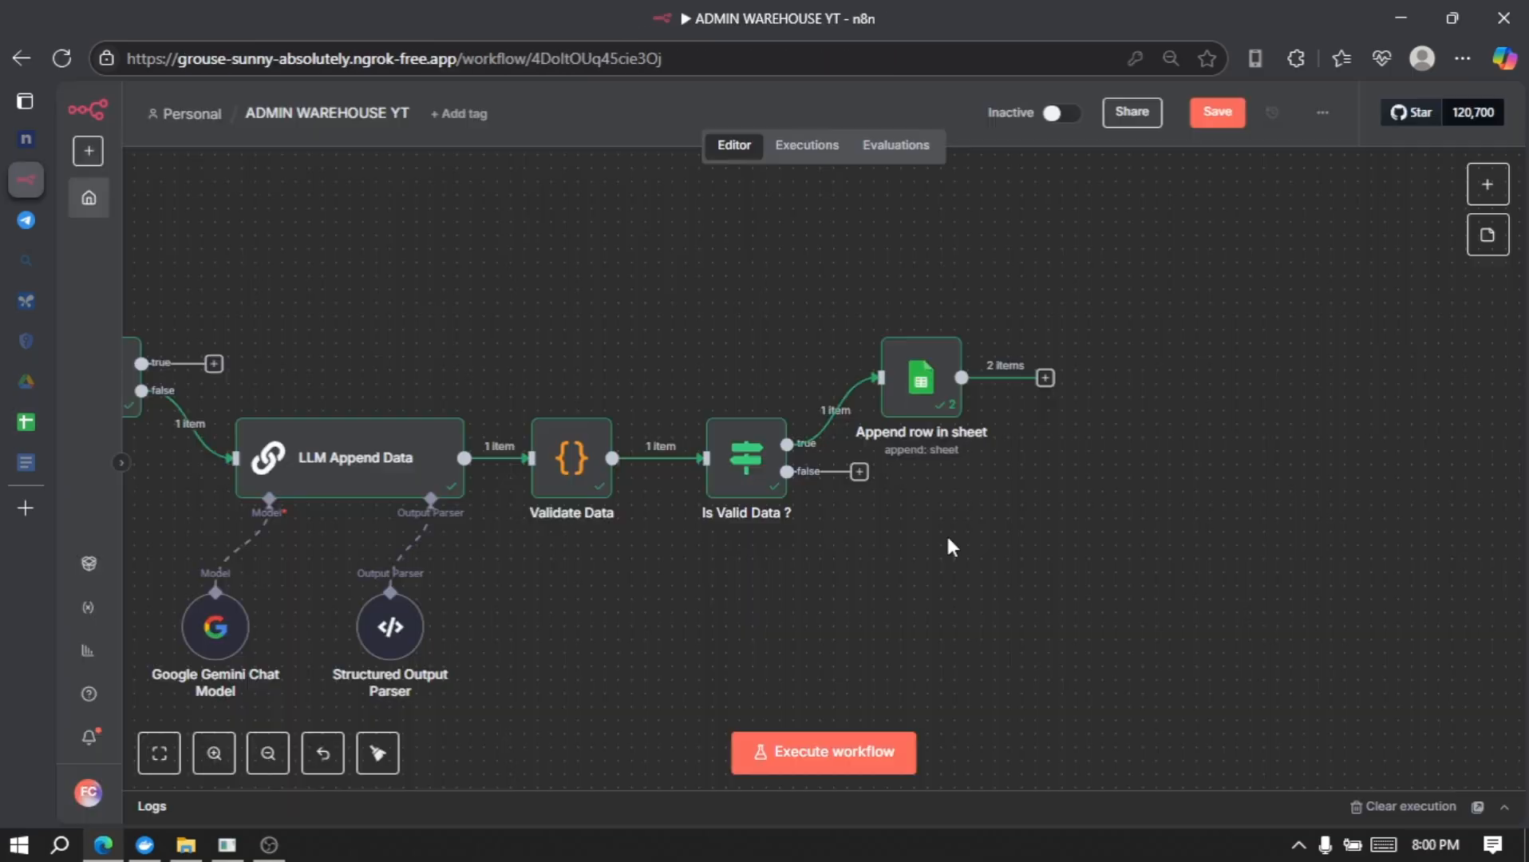
- Add a Telegram Send a text message node after Append row in sheet, using the Telegram account 4 credential
{"action": "left_click", "coordinate": [1045, 378]}
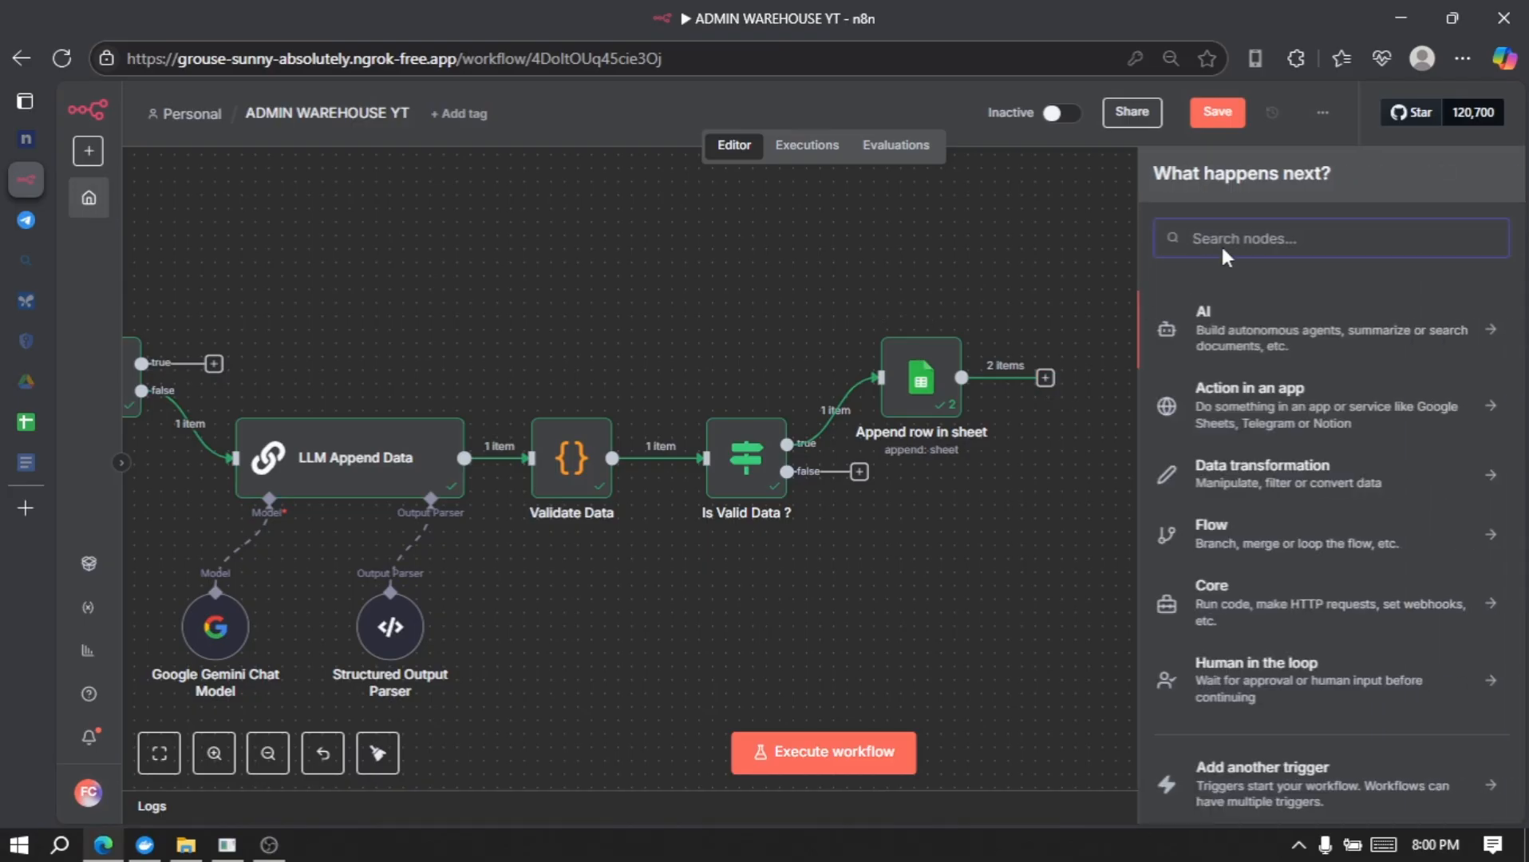
{"action": "type", "text": "tele"}
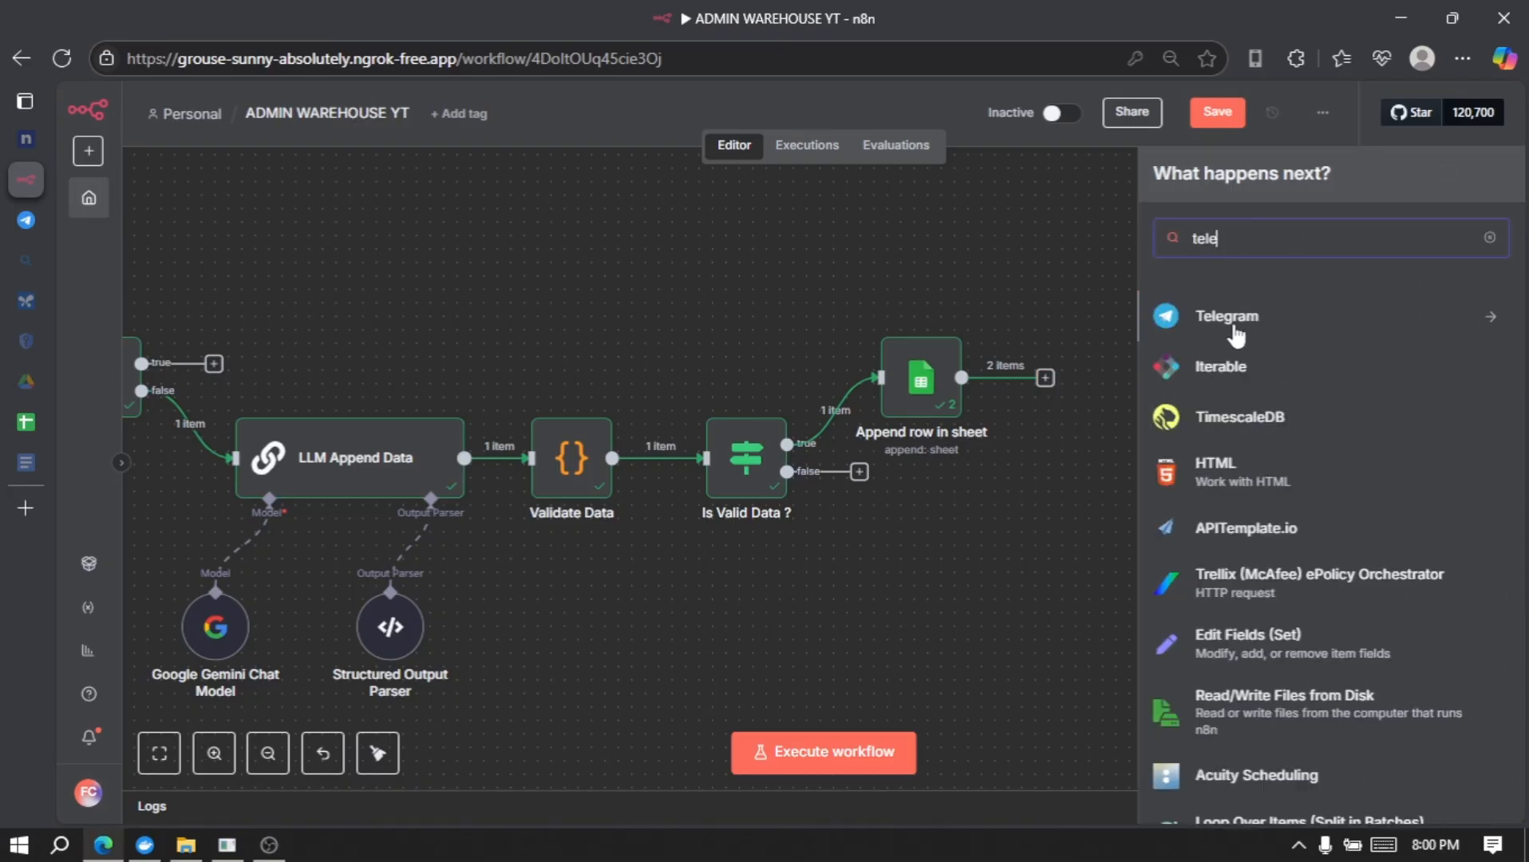
{"action": "left_click", "coordinate": [1231, 319]}
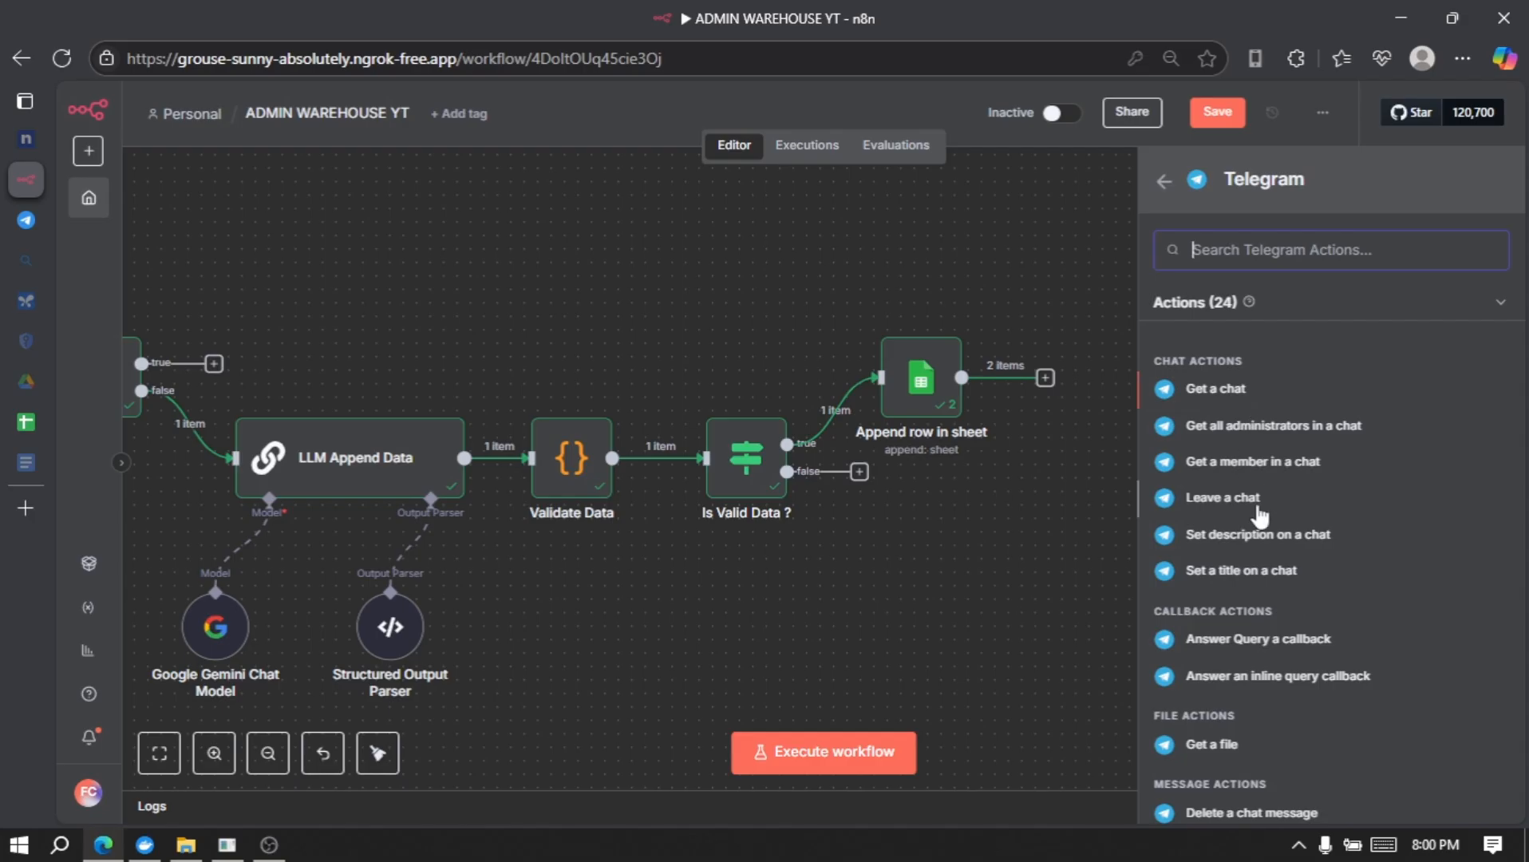
{"action": "scroll", "coordinate": [1259, 515], "scroll_direction": "down", "scroll_amount": 3}
{"action": "scroll", "coordinate": [1259, 515], "scroll_direction": "down", "scroll_amount": 3}
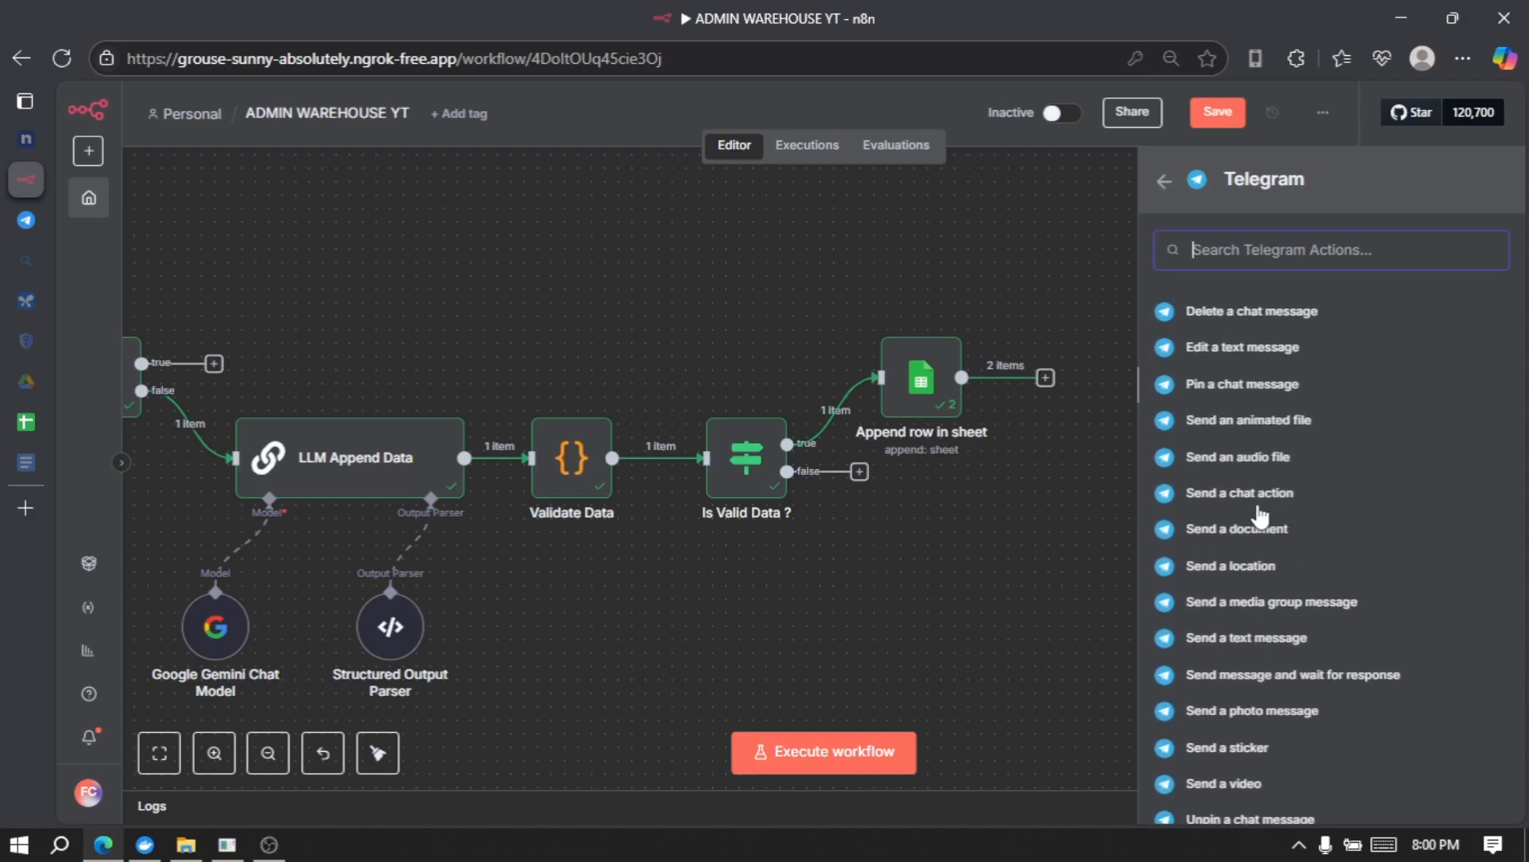
{"action": "left_click", "coordinate": [1254, 639]}
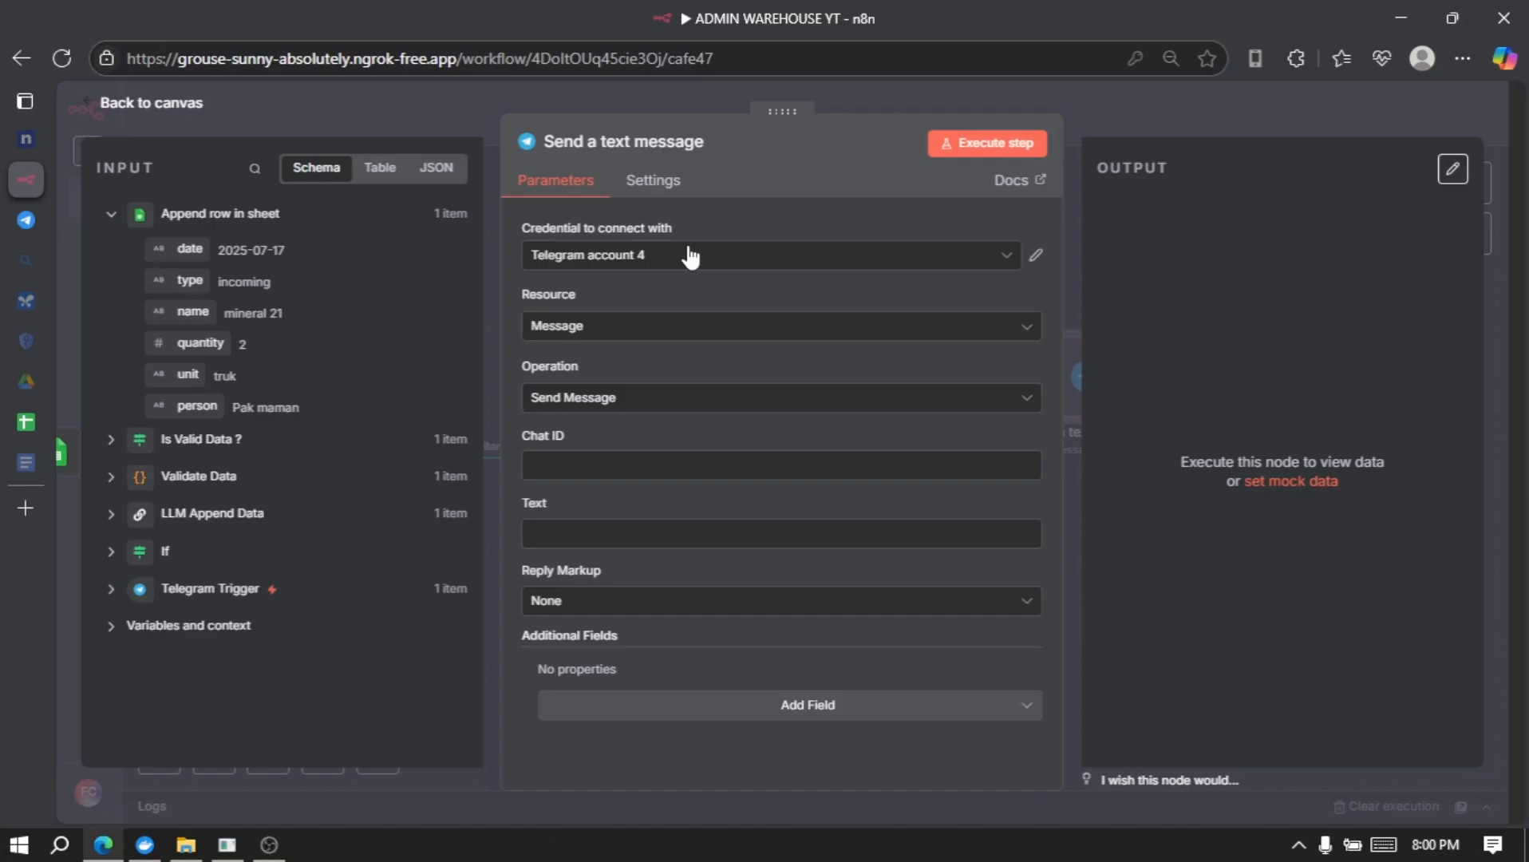
{"action": "left_click", "coordinate": [690, 255]}
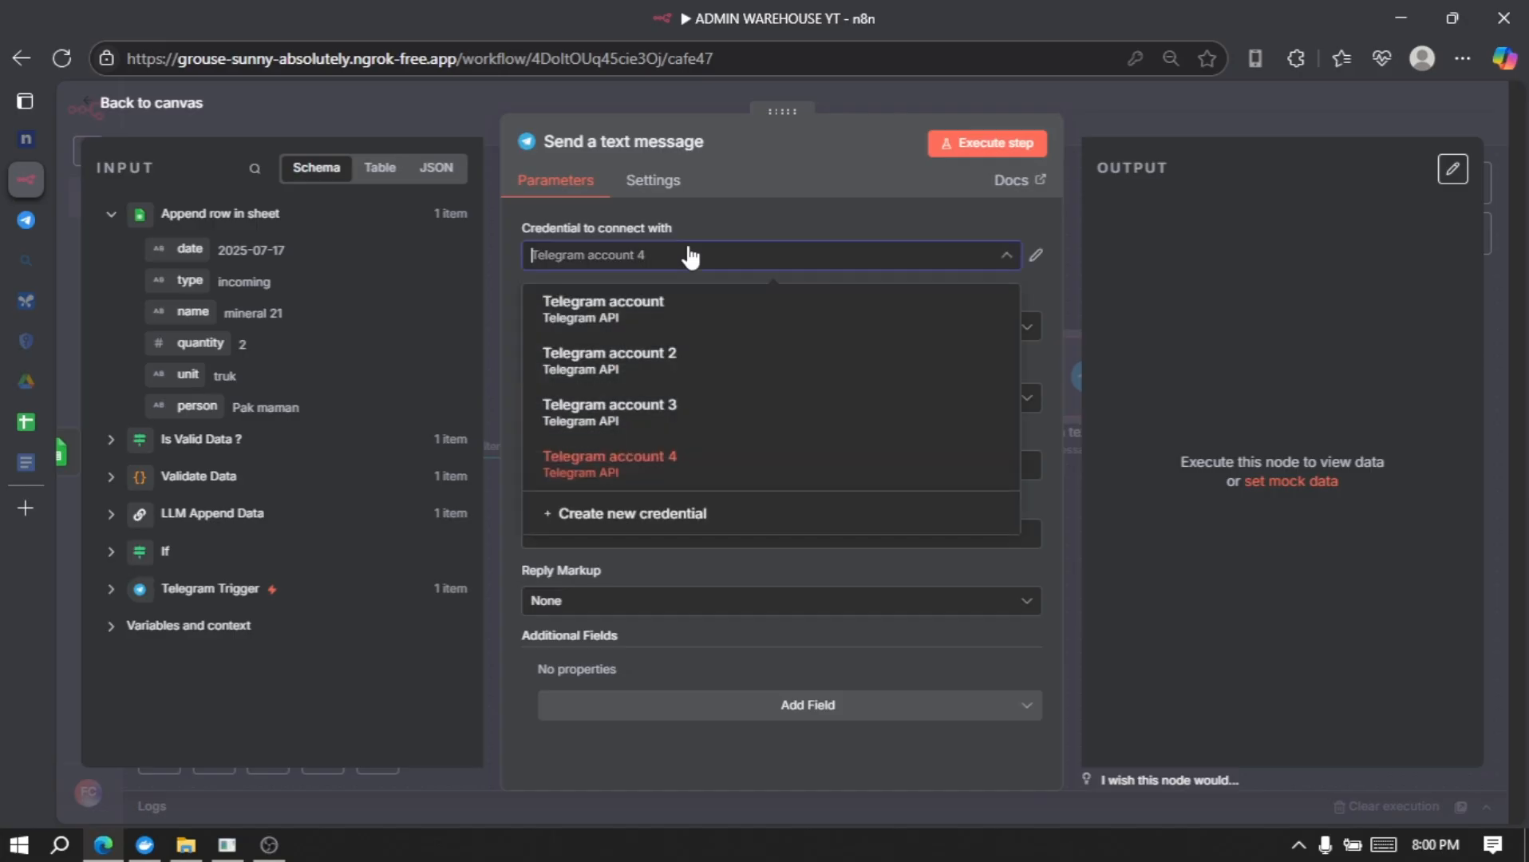
{"action": "left_click", "coordinate": [700, 467]}
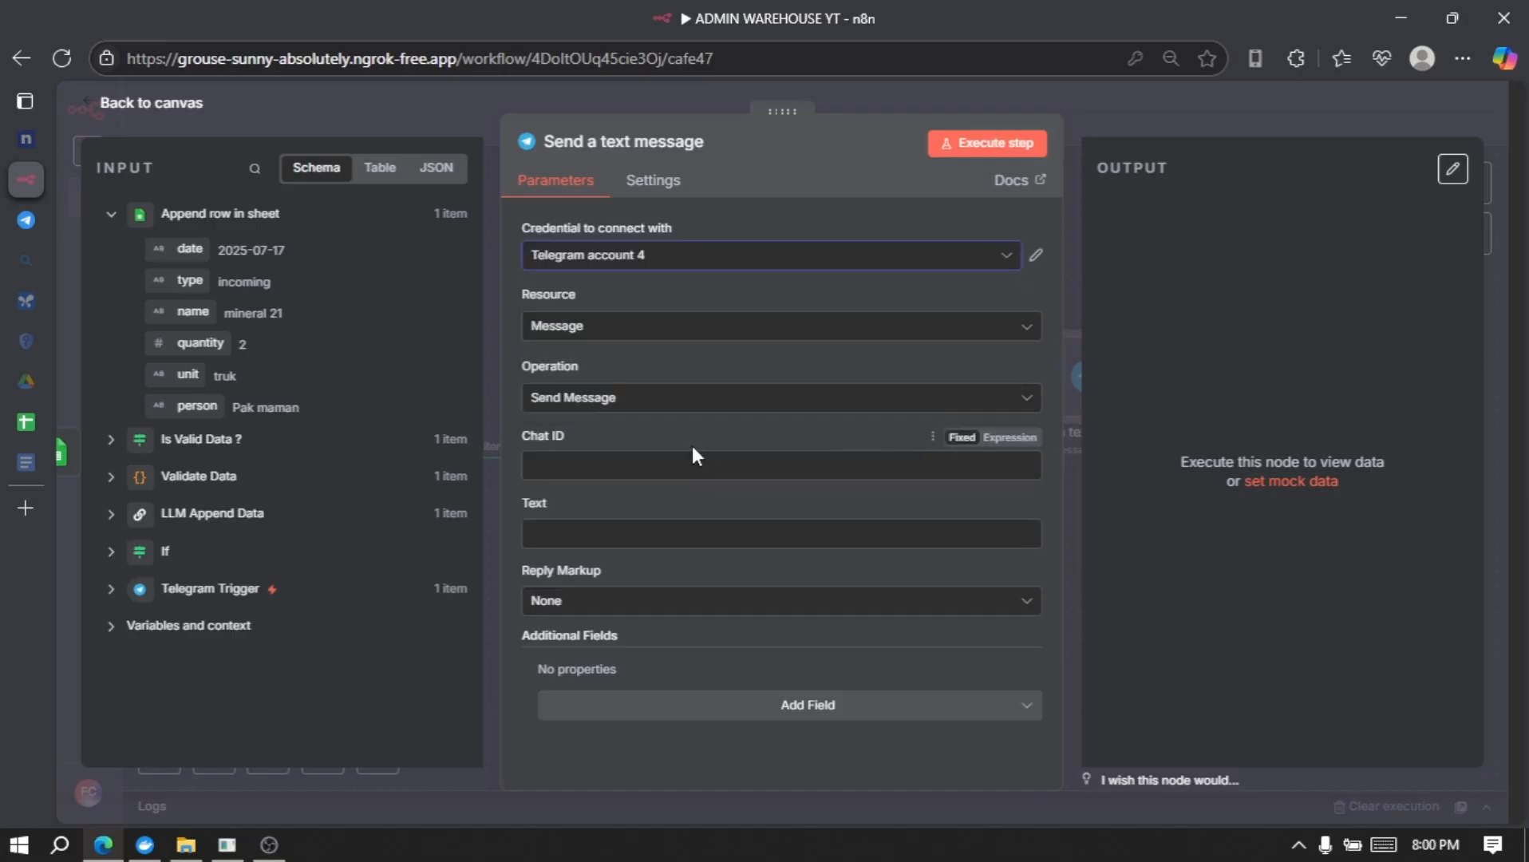
- Switch to Telegram Web and copy the user ID from the userinfobot chat
{"action": "left_click", "coordinate": [619, 456]}
{"action": "mouse_move", "coordinate": [6, 376]}
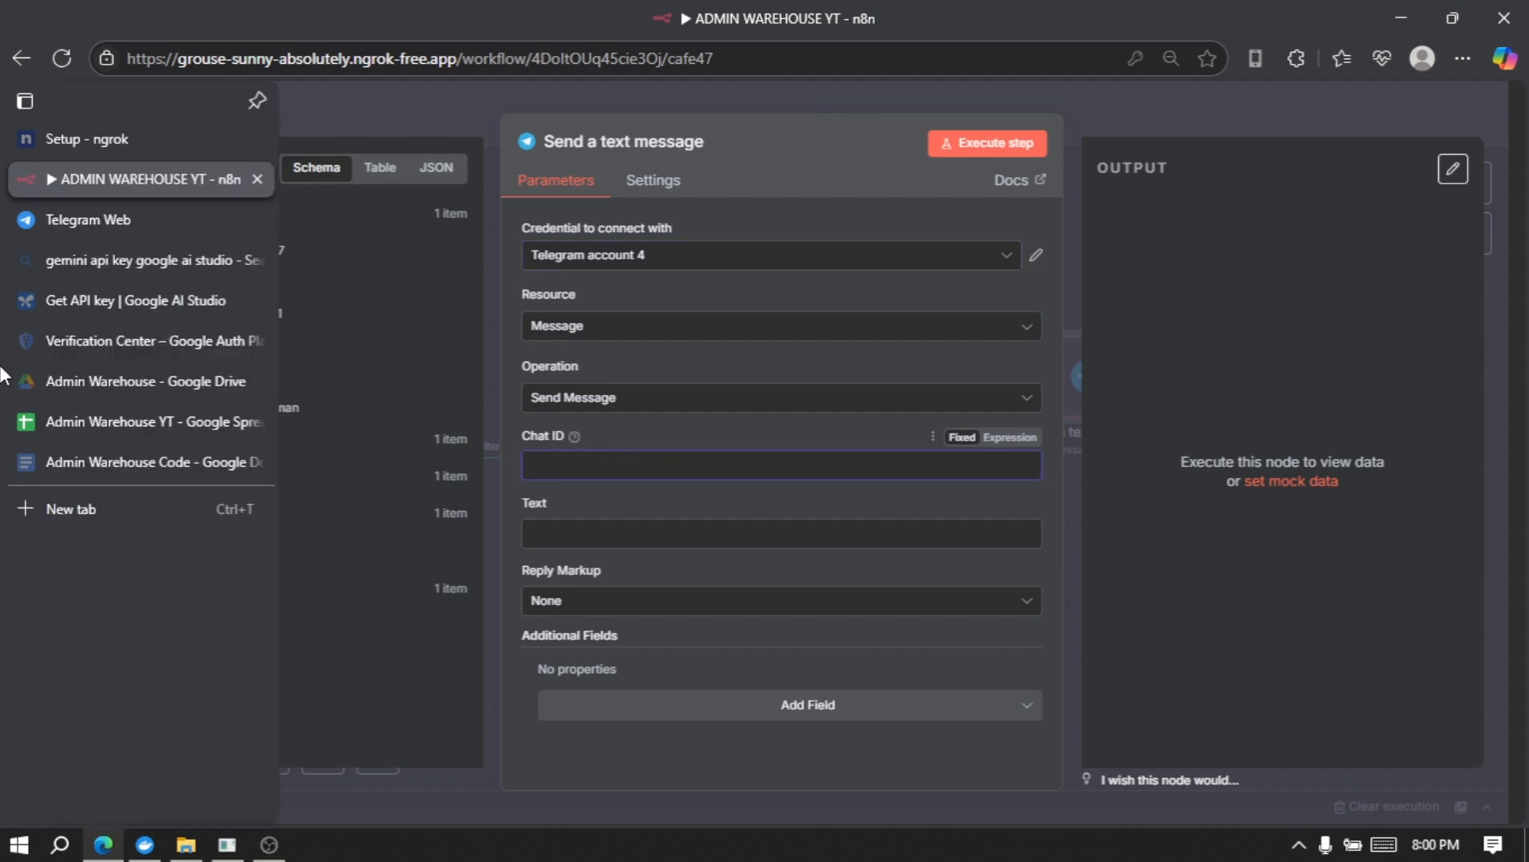
{"action": "left_click", "coordinate": [106, 226]}
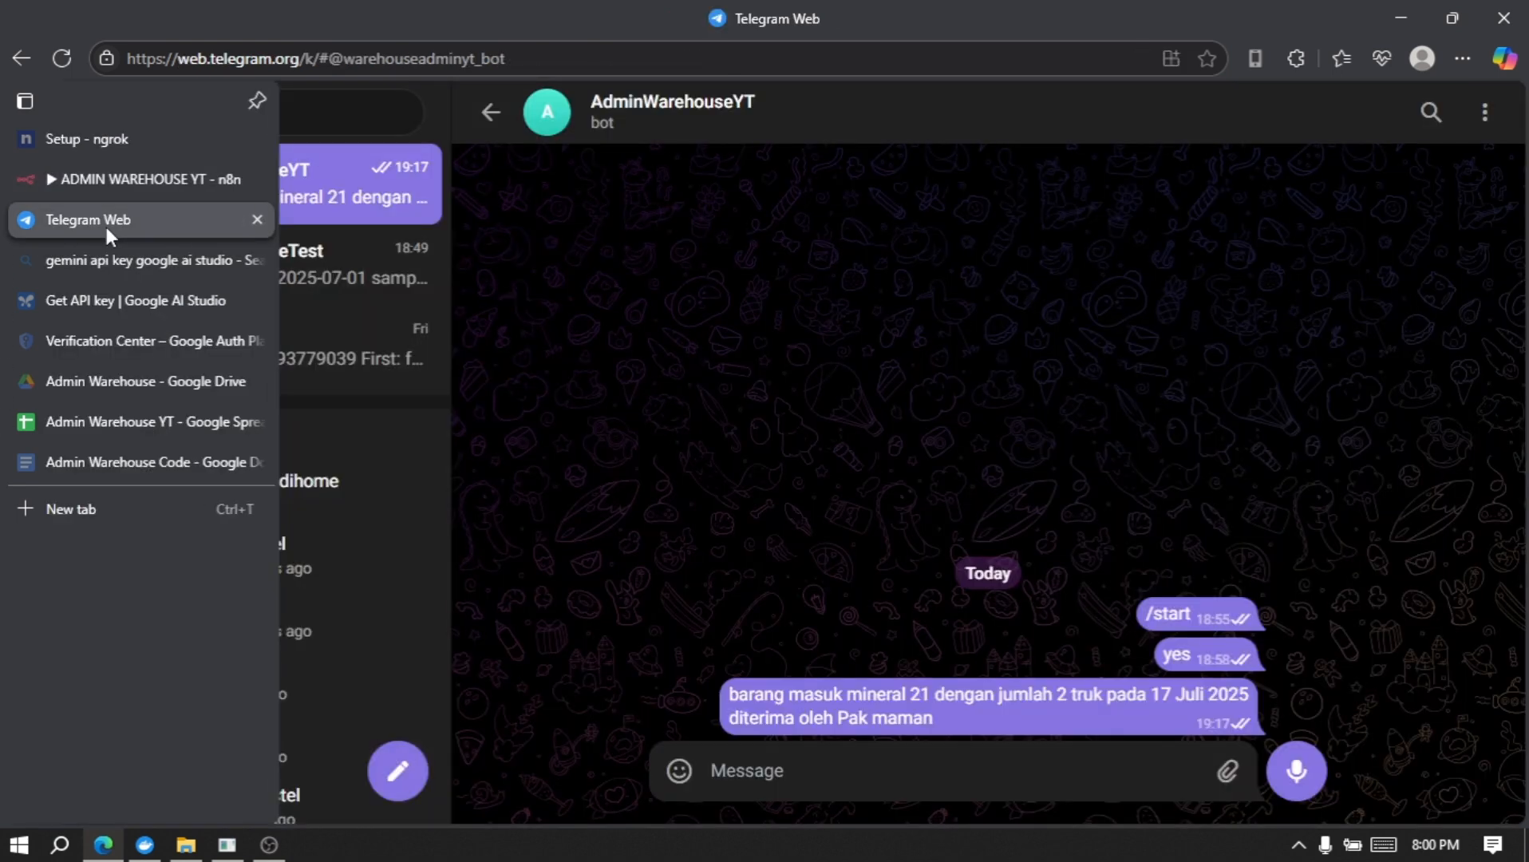
{"action": "left_click", "coordinate": [307, 343]}
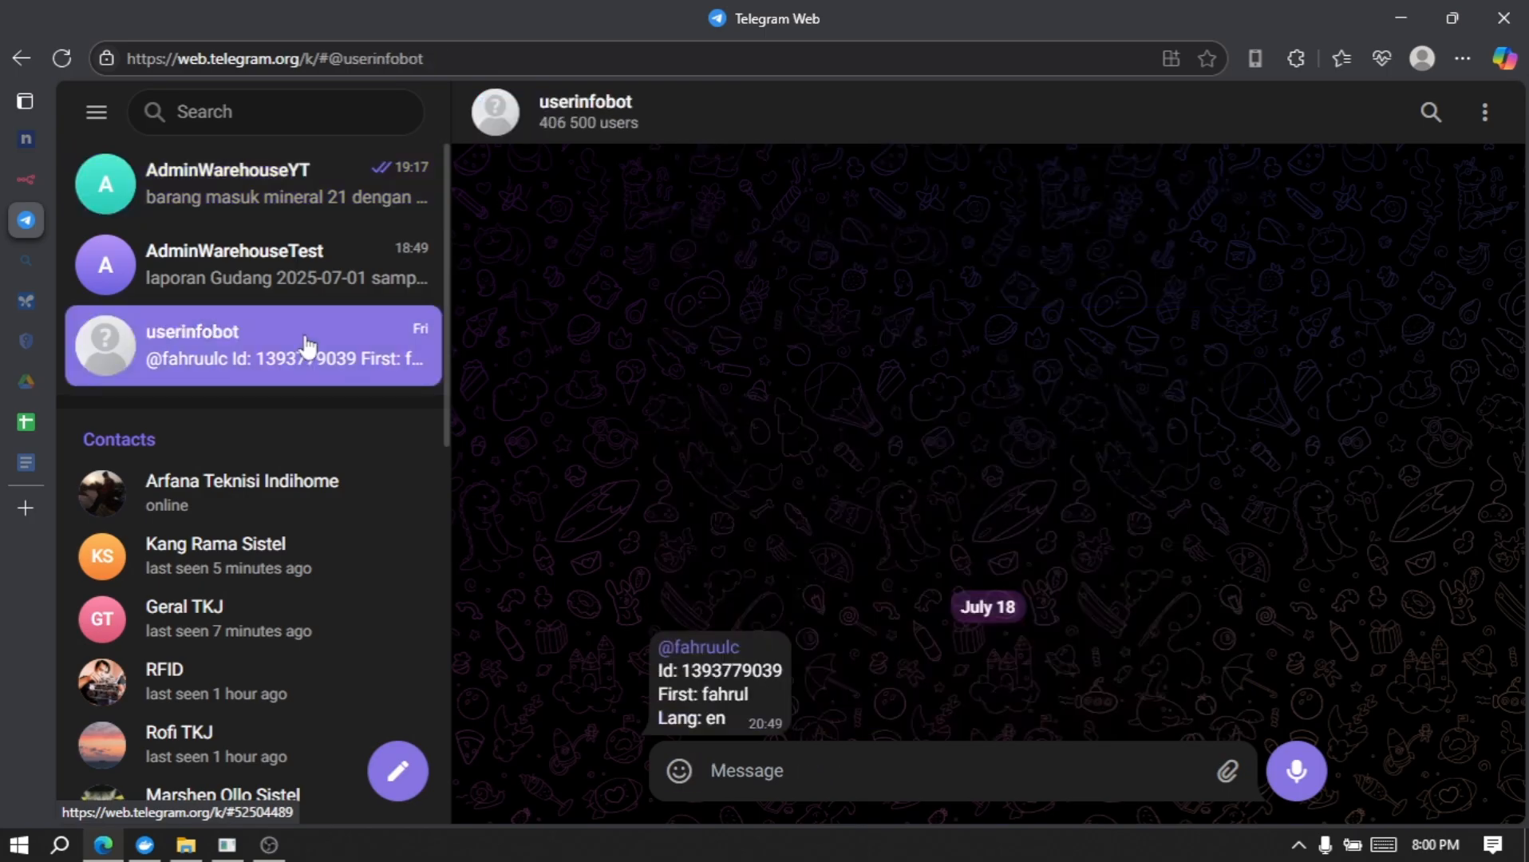
{"action": "left_click", "coordinate": [600, 128]}
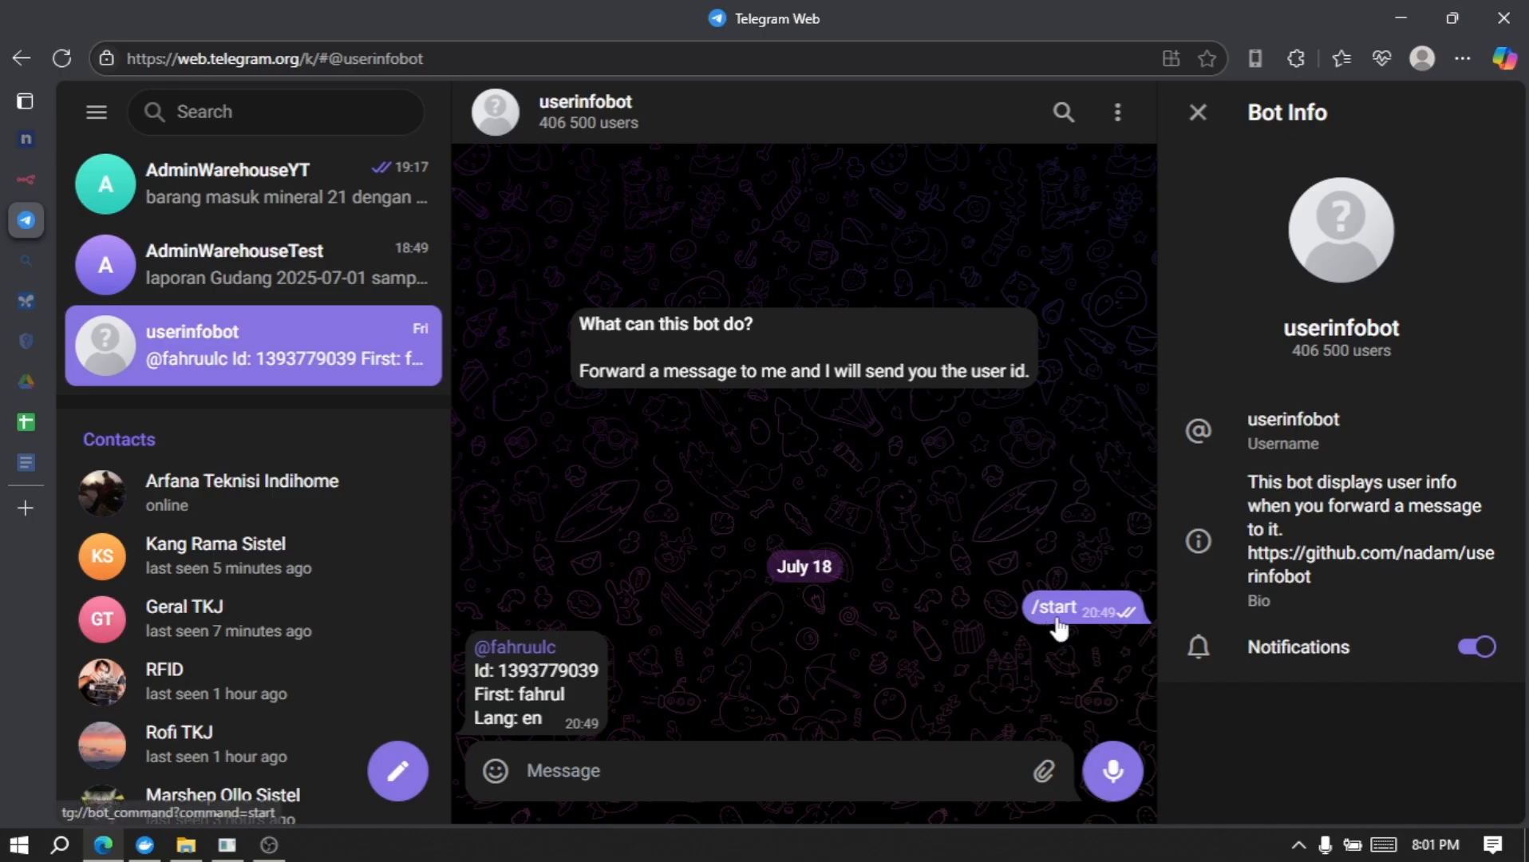
{"action": "double_click", "coordinate": [508, 672]}
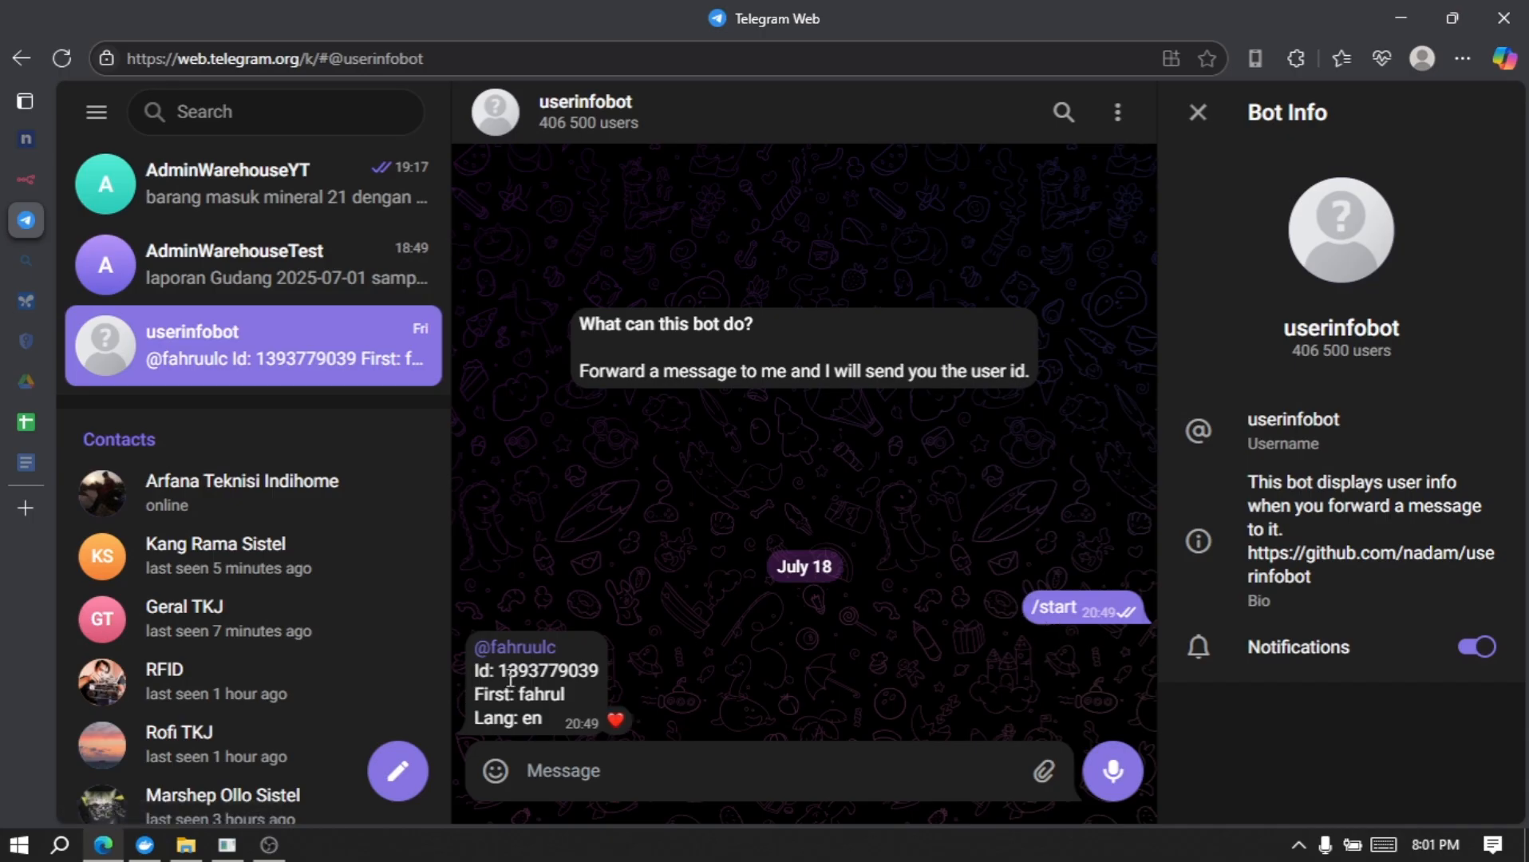
{"action": "left_click_drag", "start_coordinate": [500, 672], "coordinate": [600, 675]}
{"action": "key", "text": "ctrl+c"}
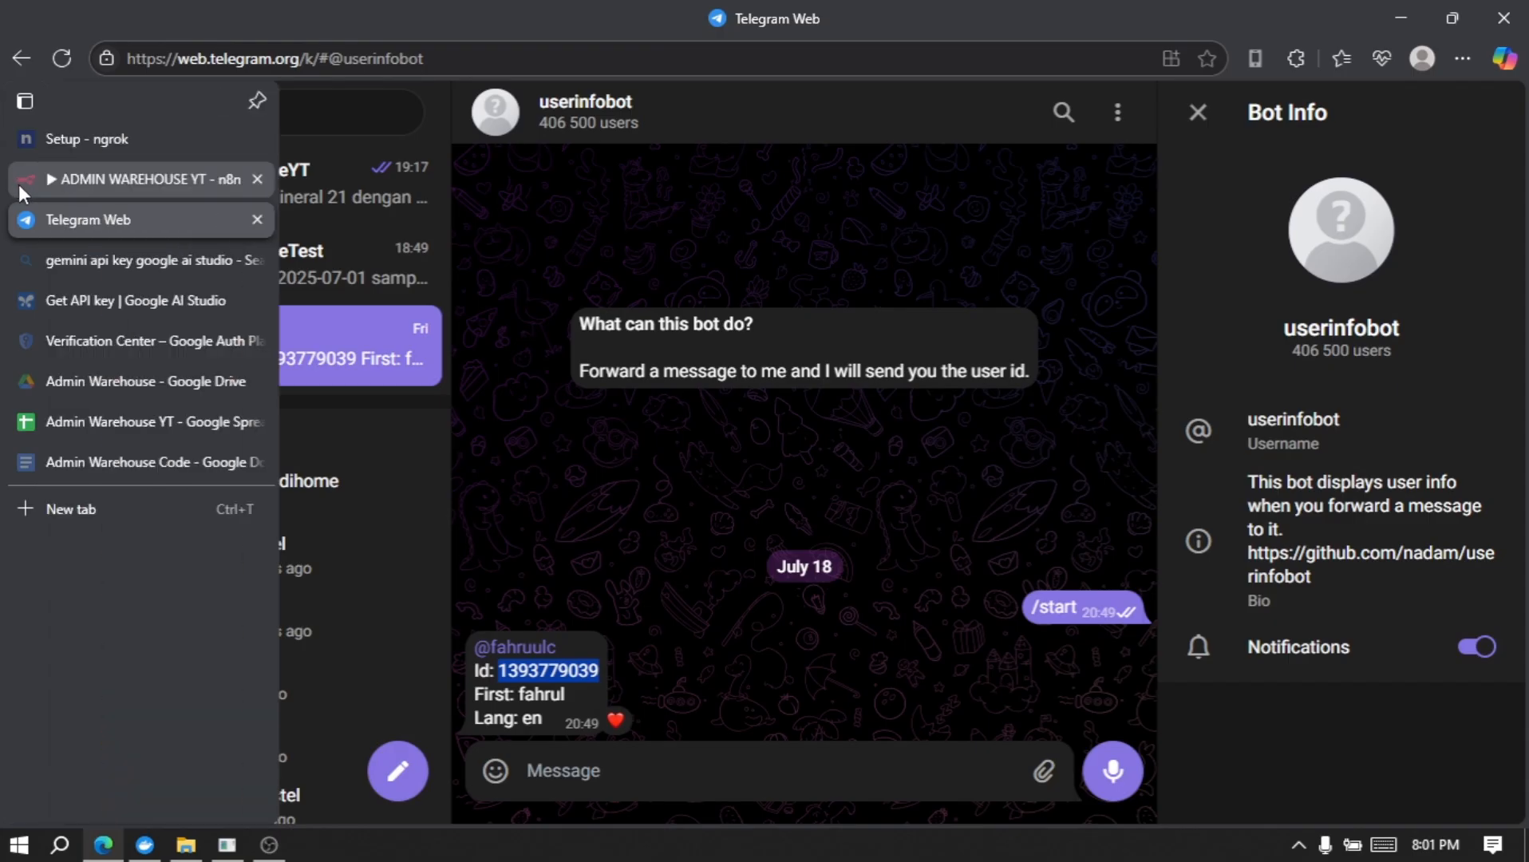
- Return to the n8n workflow and paste the copied user ID as the Chat ID of the Send a text message node
{"action": "left_click", "coordinate": [17, 184]}
{"action": "left_click", "coordinate": [600, 463]}
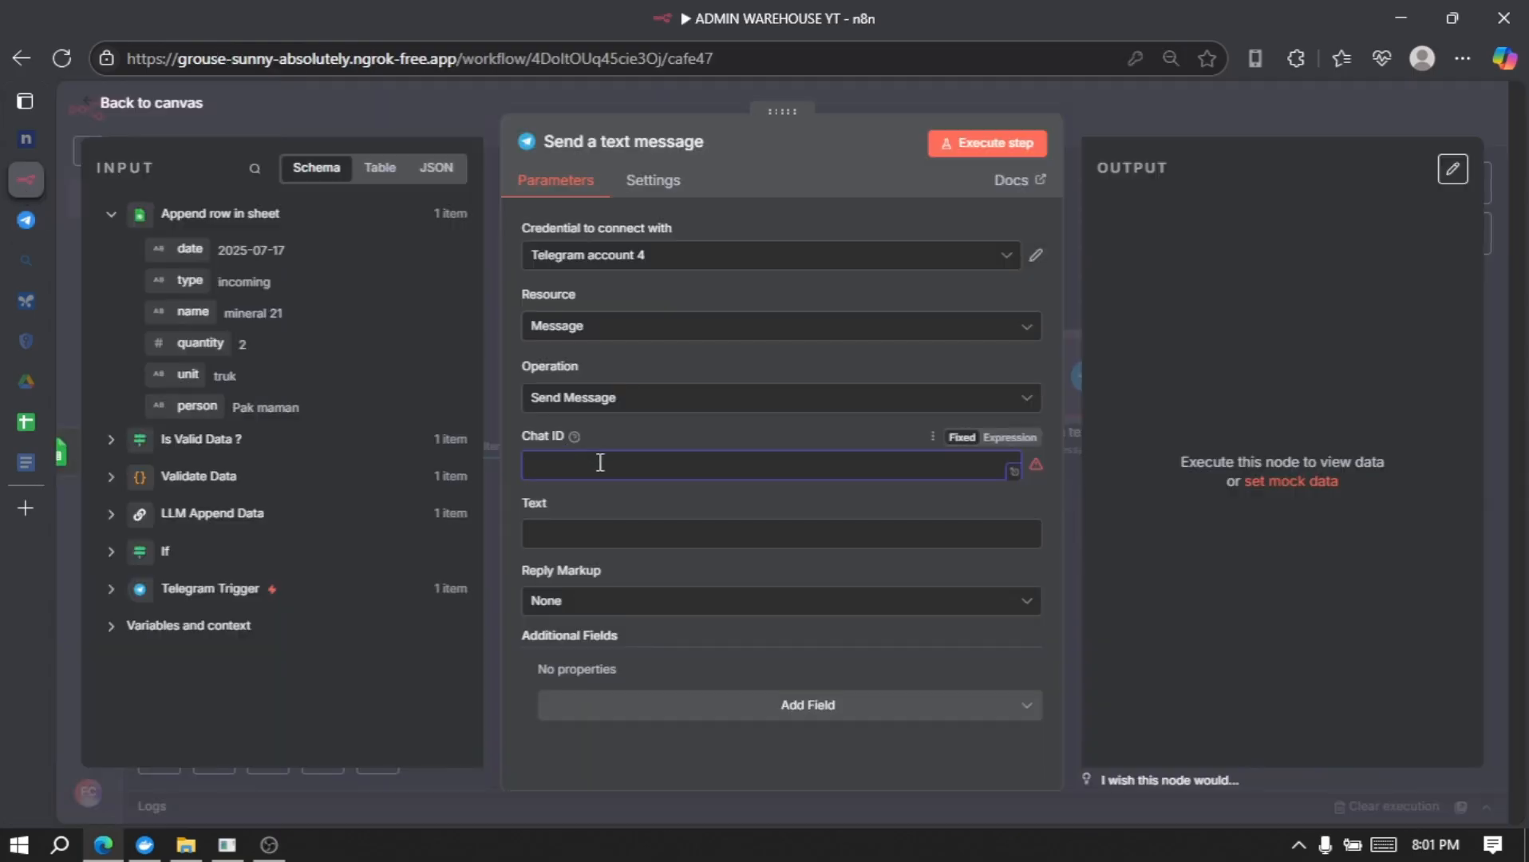
{"action": "key", "text": "ctrl+v"}
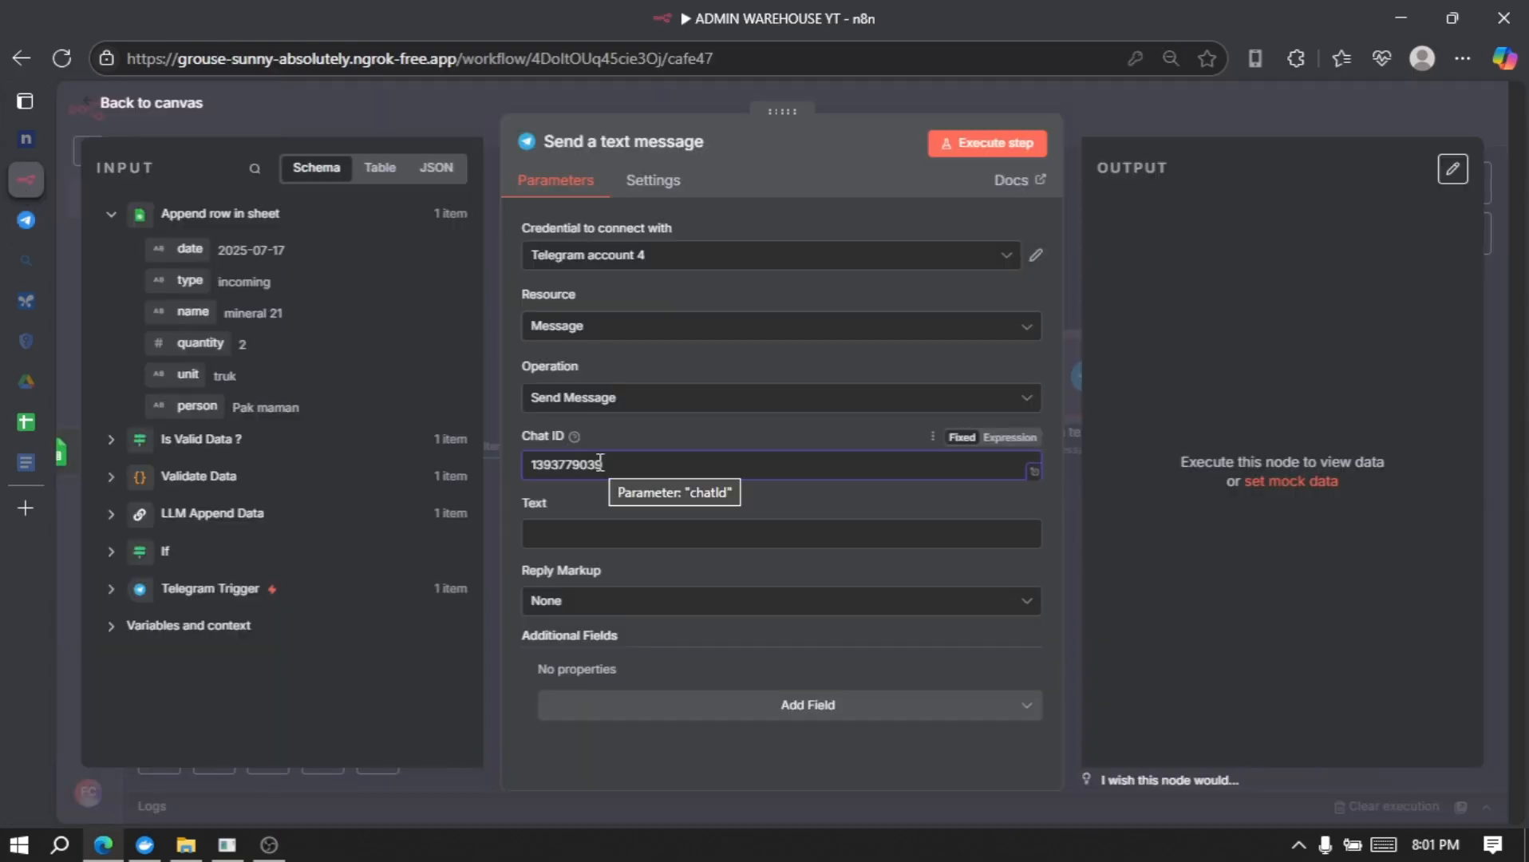
- Set the node's Text to expression mode and copy the Telegram Send Detail Data Added template from the Admin Warehouse Code document
{"action": "left_click", "coordinate": [808, 530]}
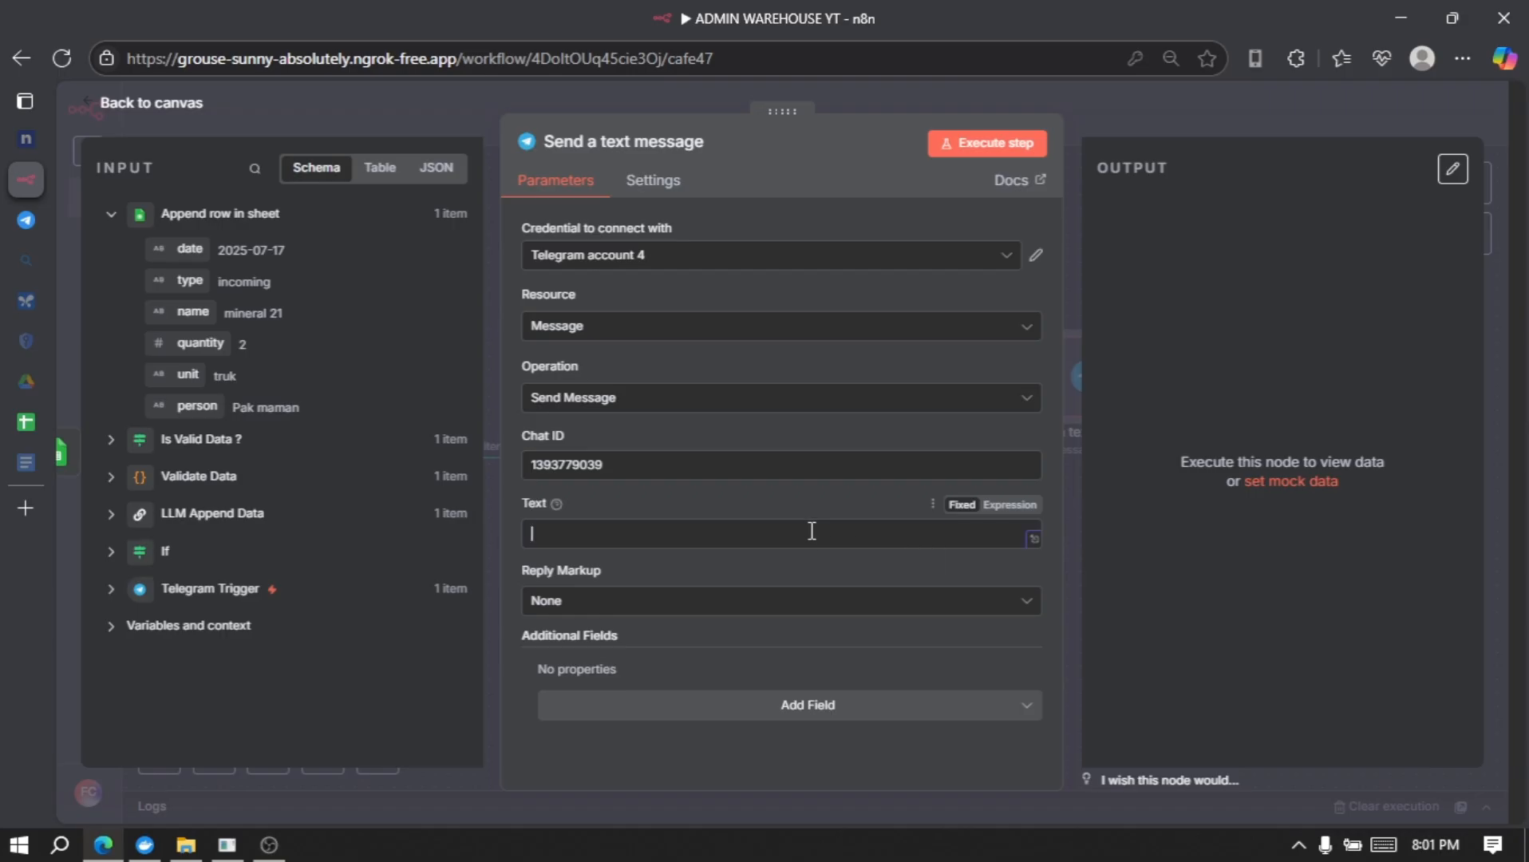
{"action": "left_click", "coordinate": [1009, 504]}
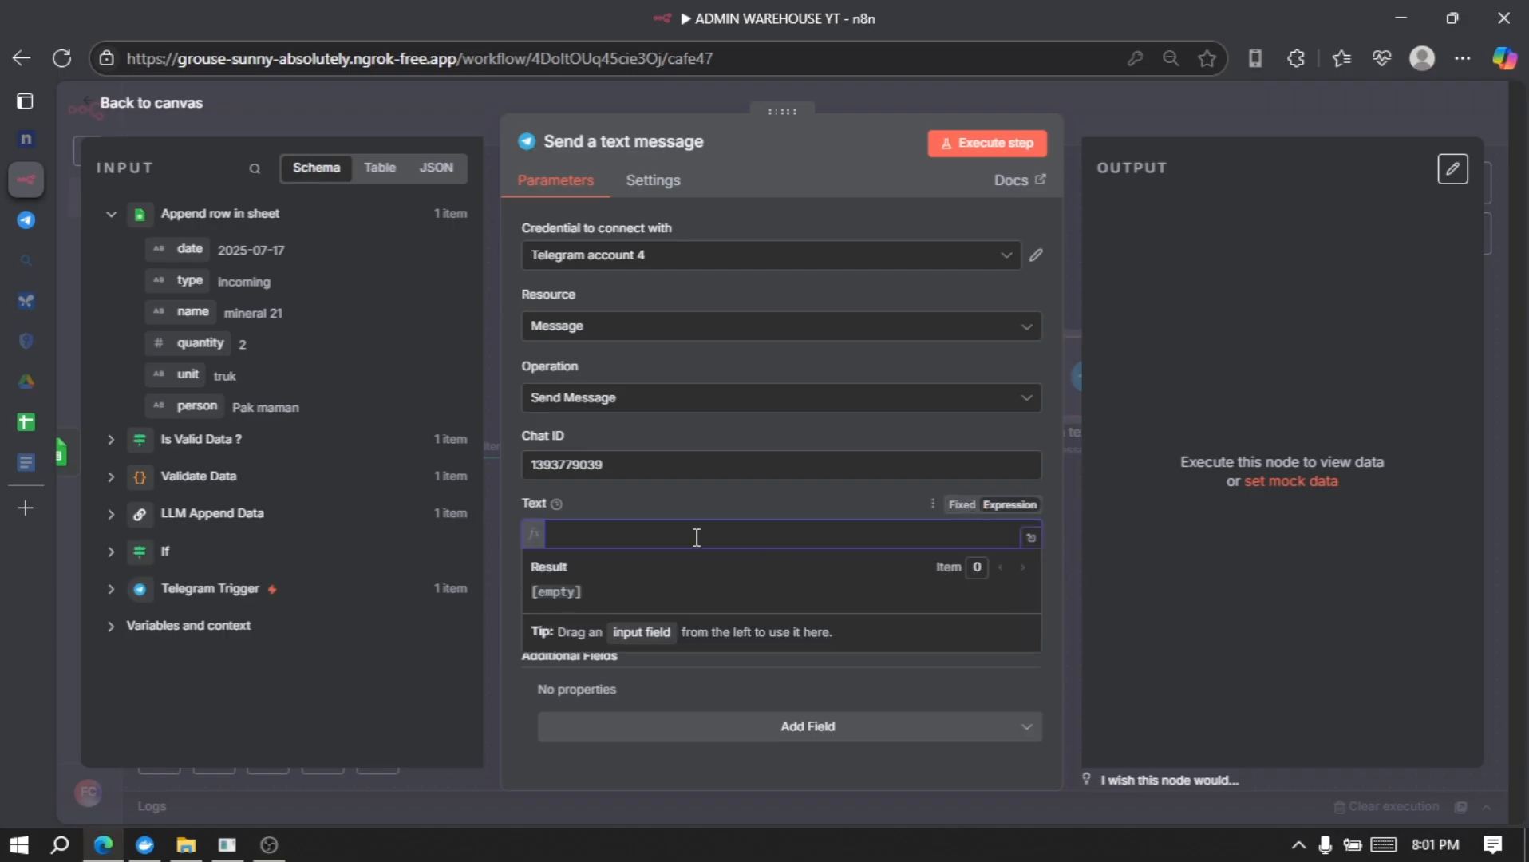
{"action": "mouse_move", "coordinate": [32, 463]}
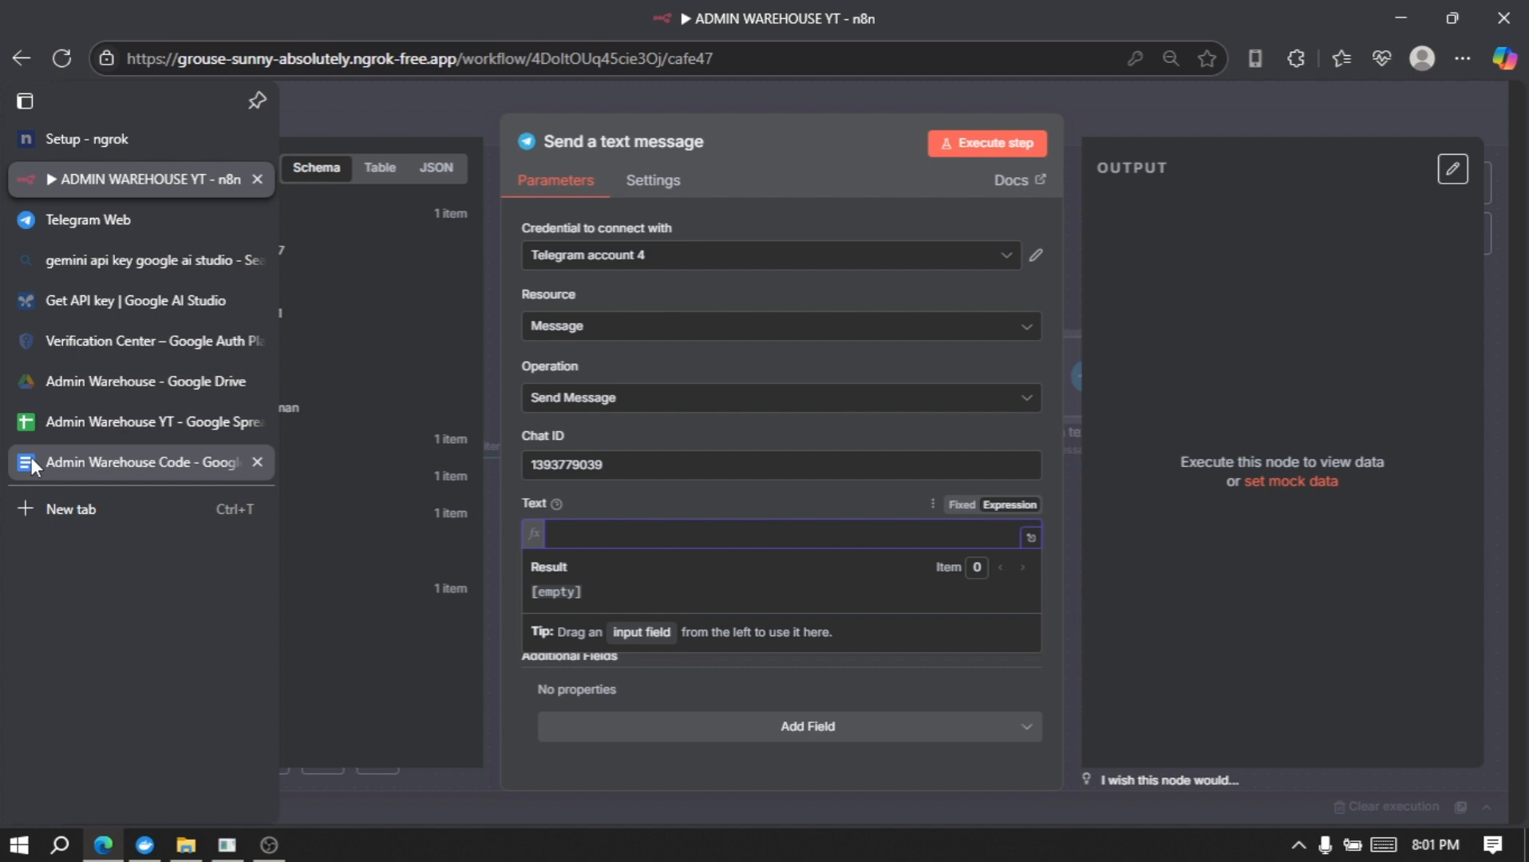
{"action": "left_click", "coordinate": [128, 460]}
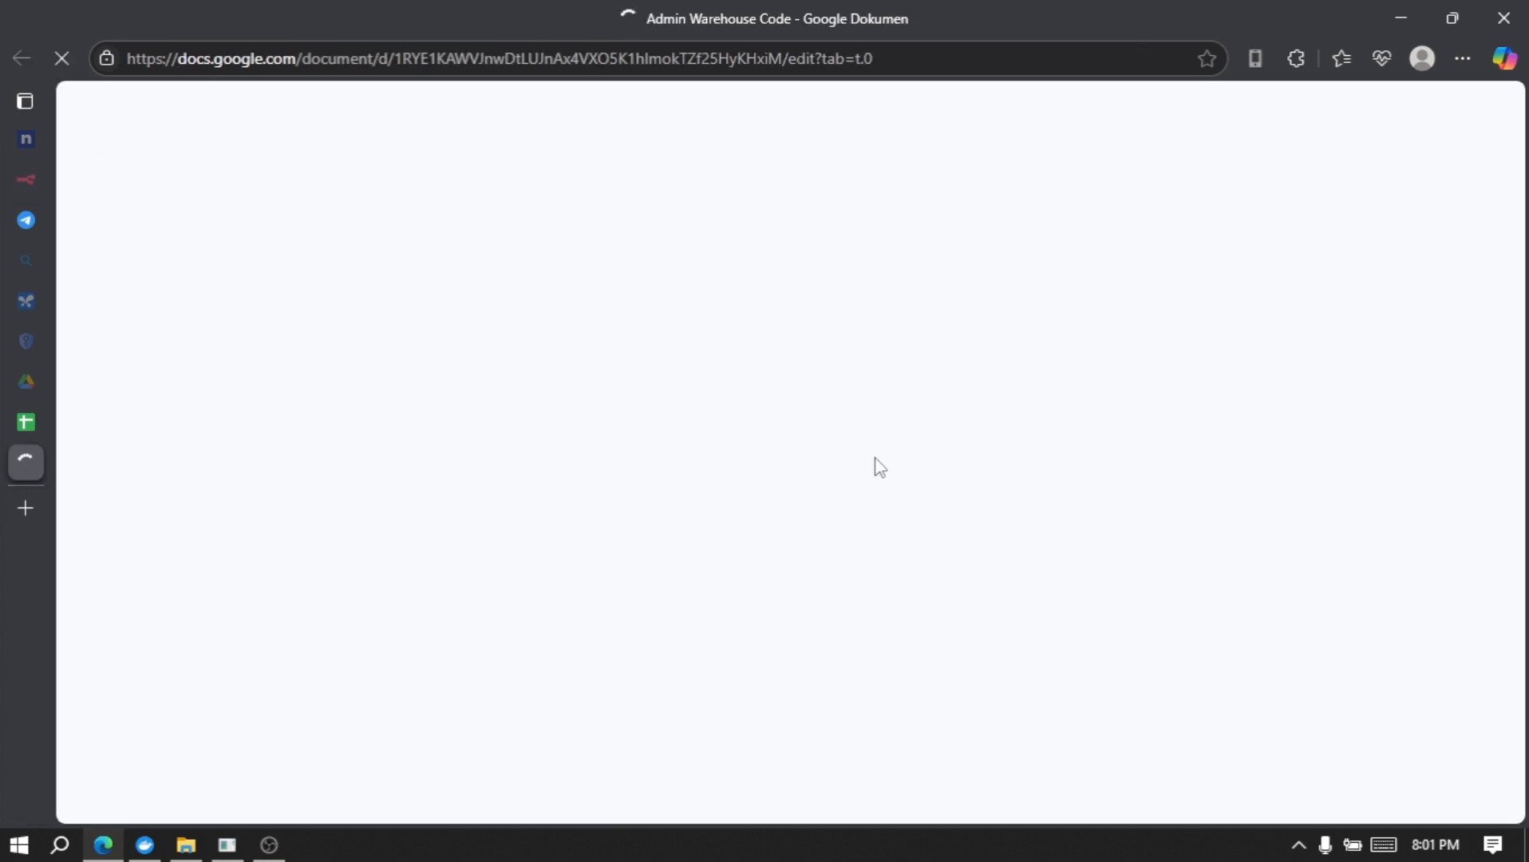
{"action": "scroll", "coordinate": [880, 467], "scroll_direction": "down", "scroll_amount": 2}
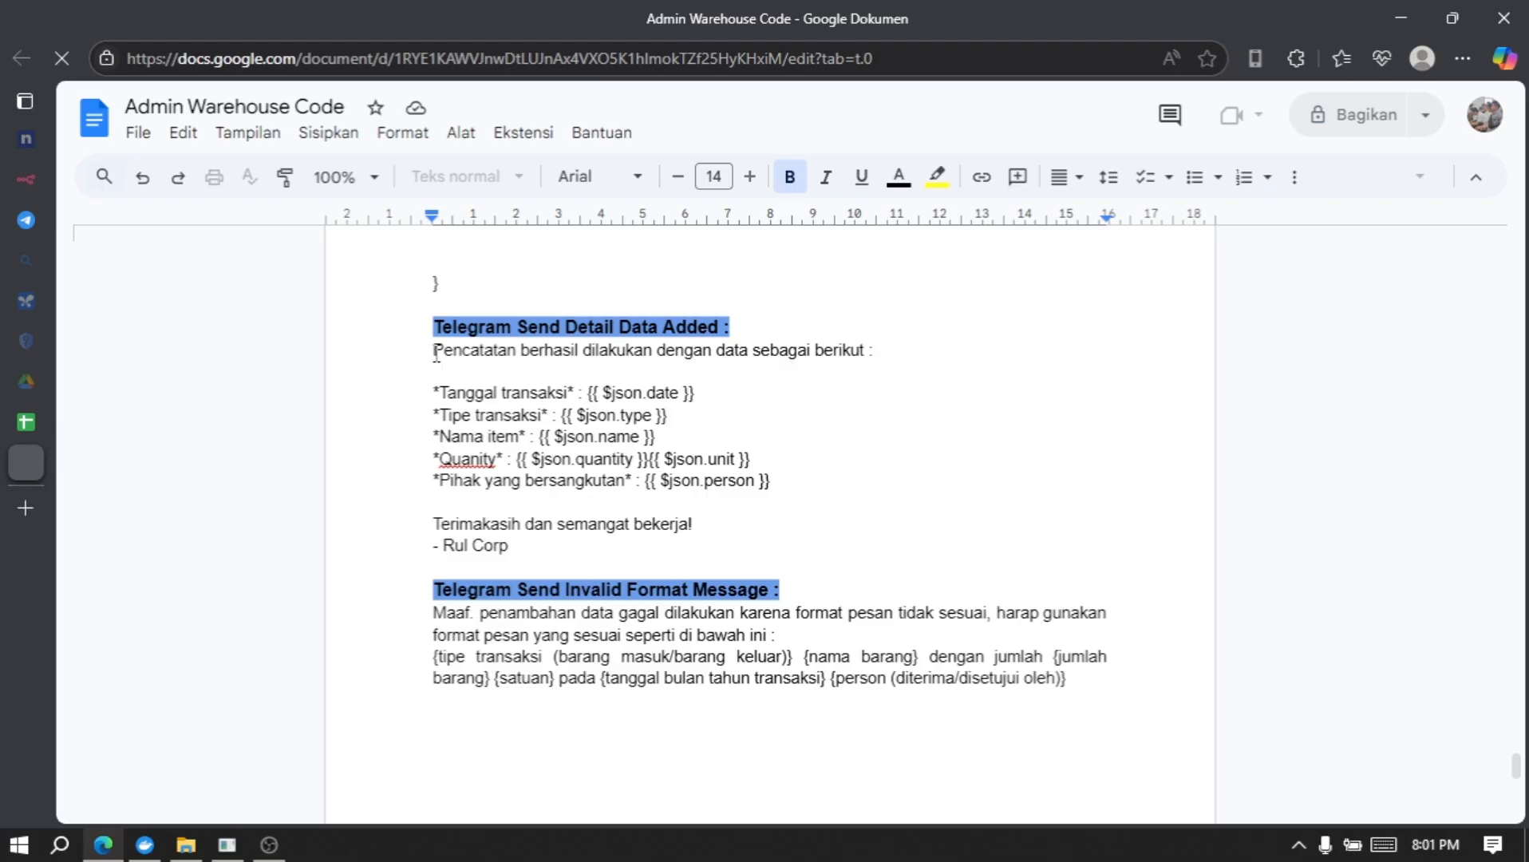
{"action": "left_click", "coordinate": [569, 539], "text": "shift"}
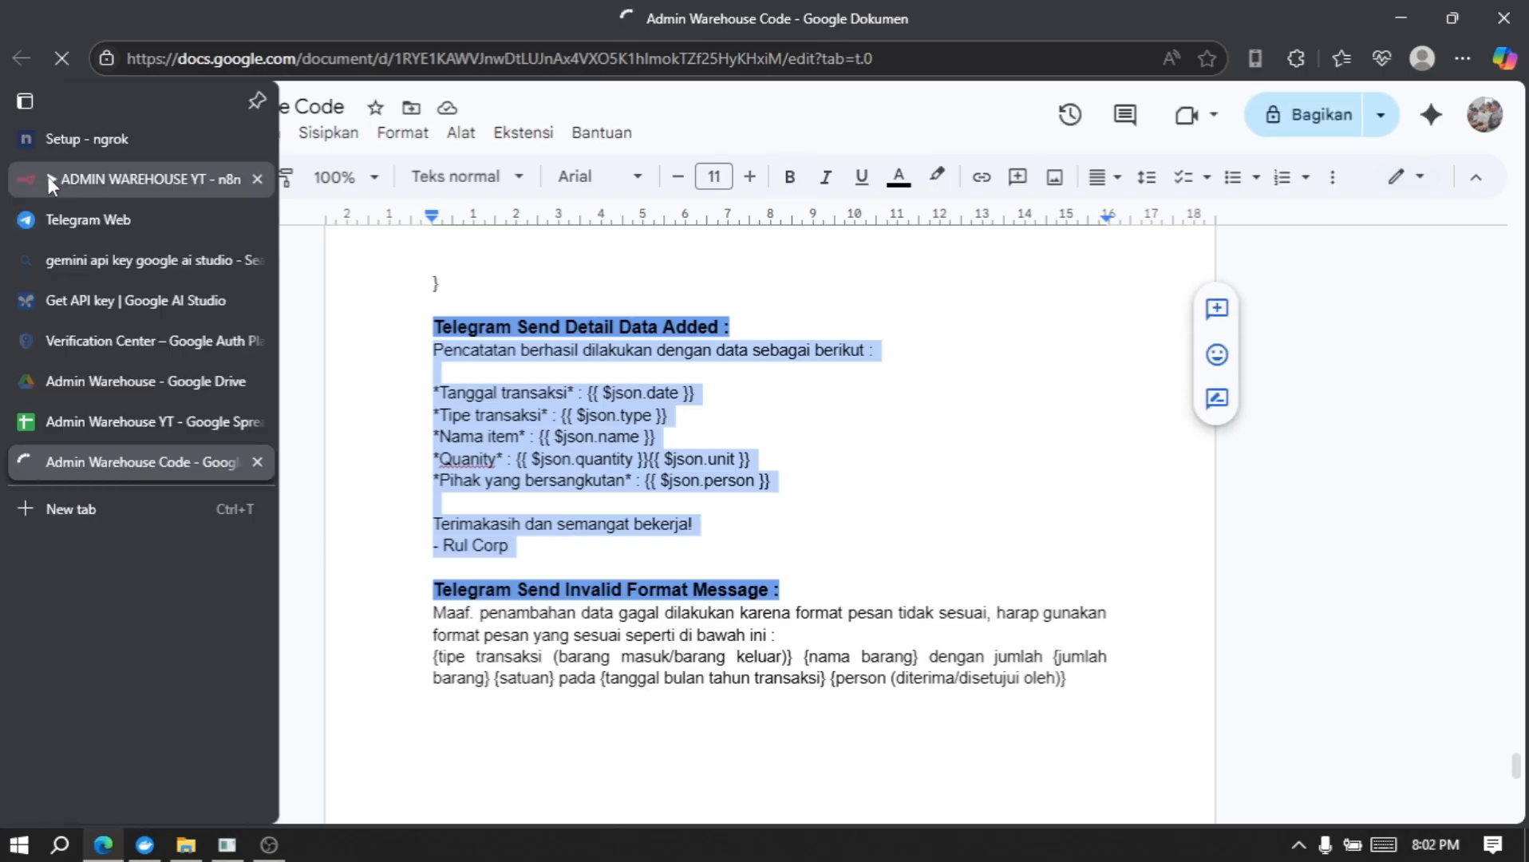
- Return to the n8n workflow, paste the copied template into the Text expression, and review its result preview
{"action": "left_click", "coordinate": [48, 177]}
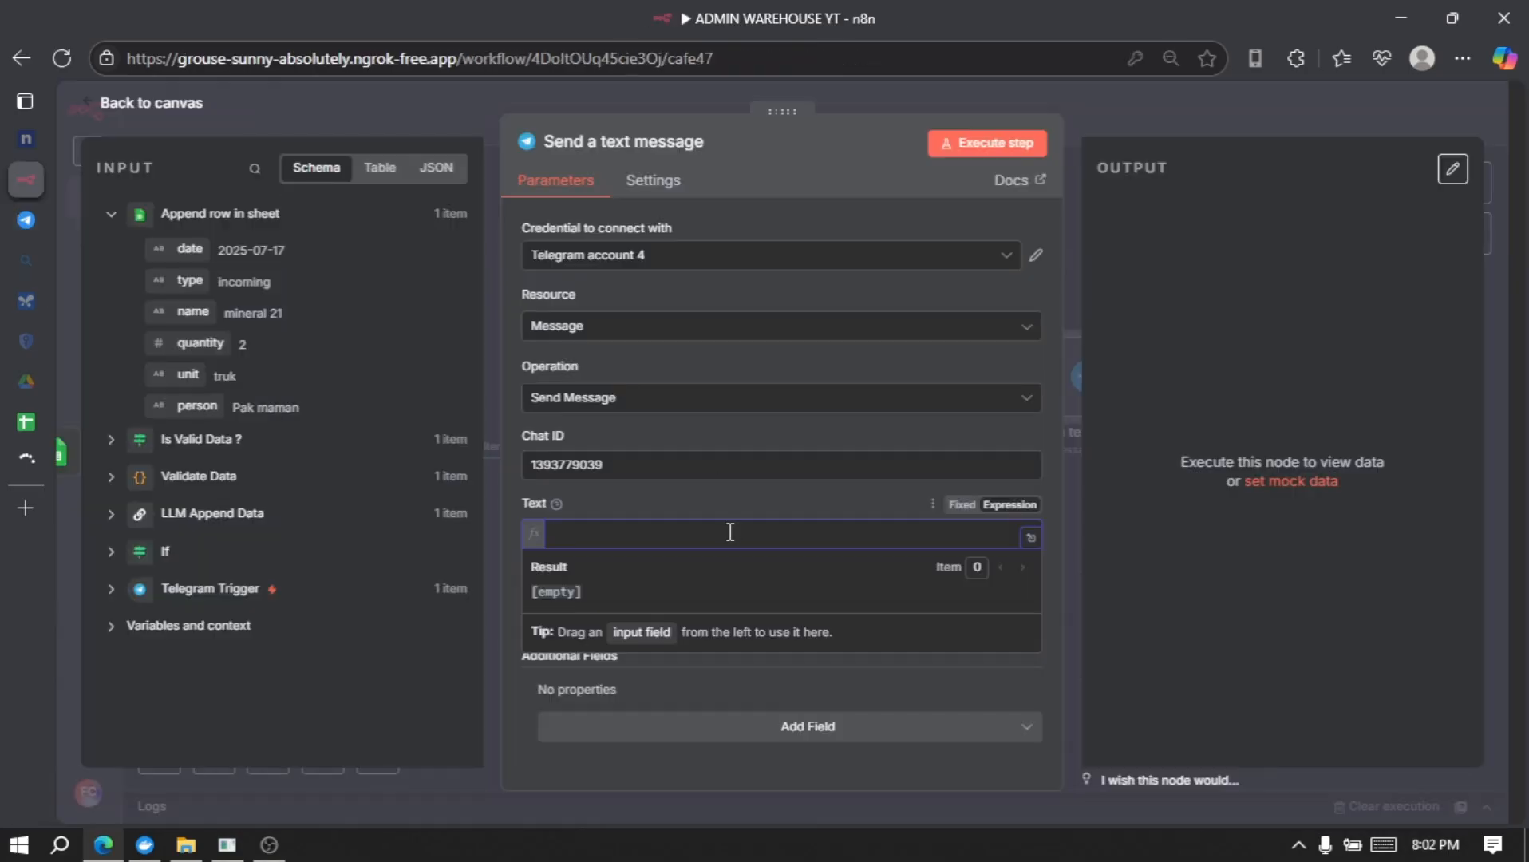
{"action": "key", "text": "ctrl+v"}
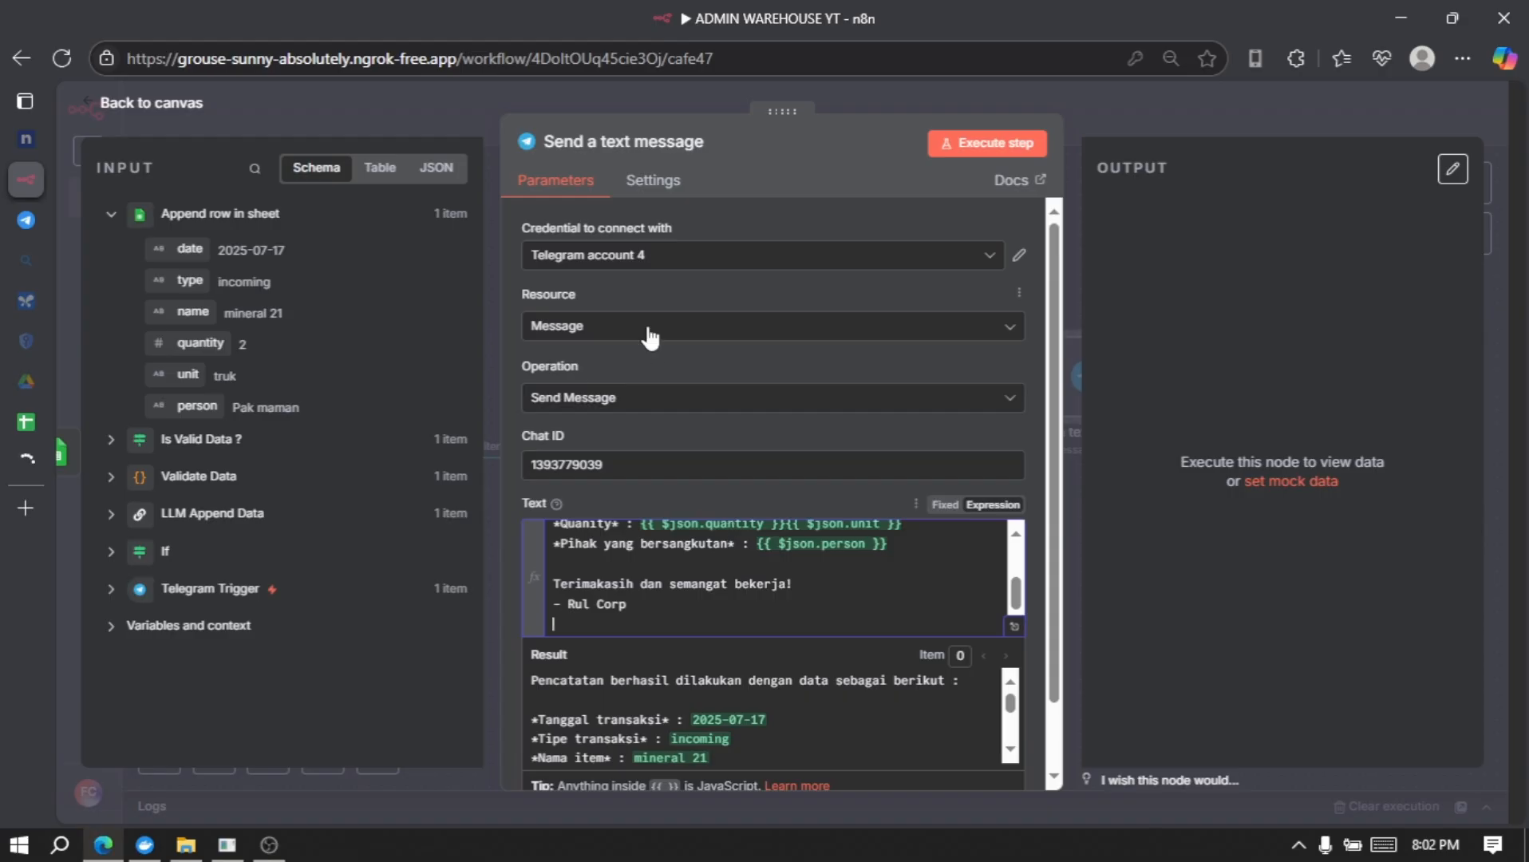
{"action": "scroll", "coordinate": [650, 339], "scroll_direction": "down", "scroll_amount": 1}
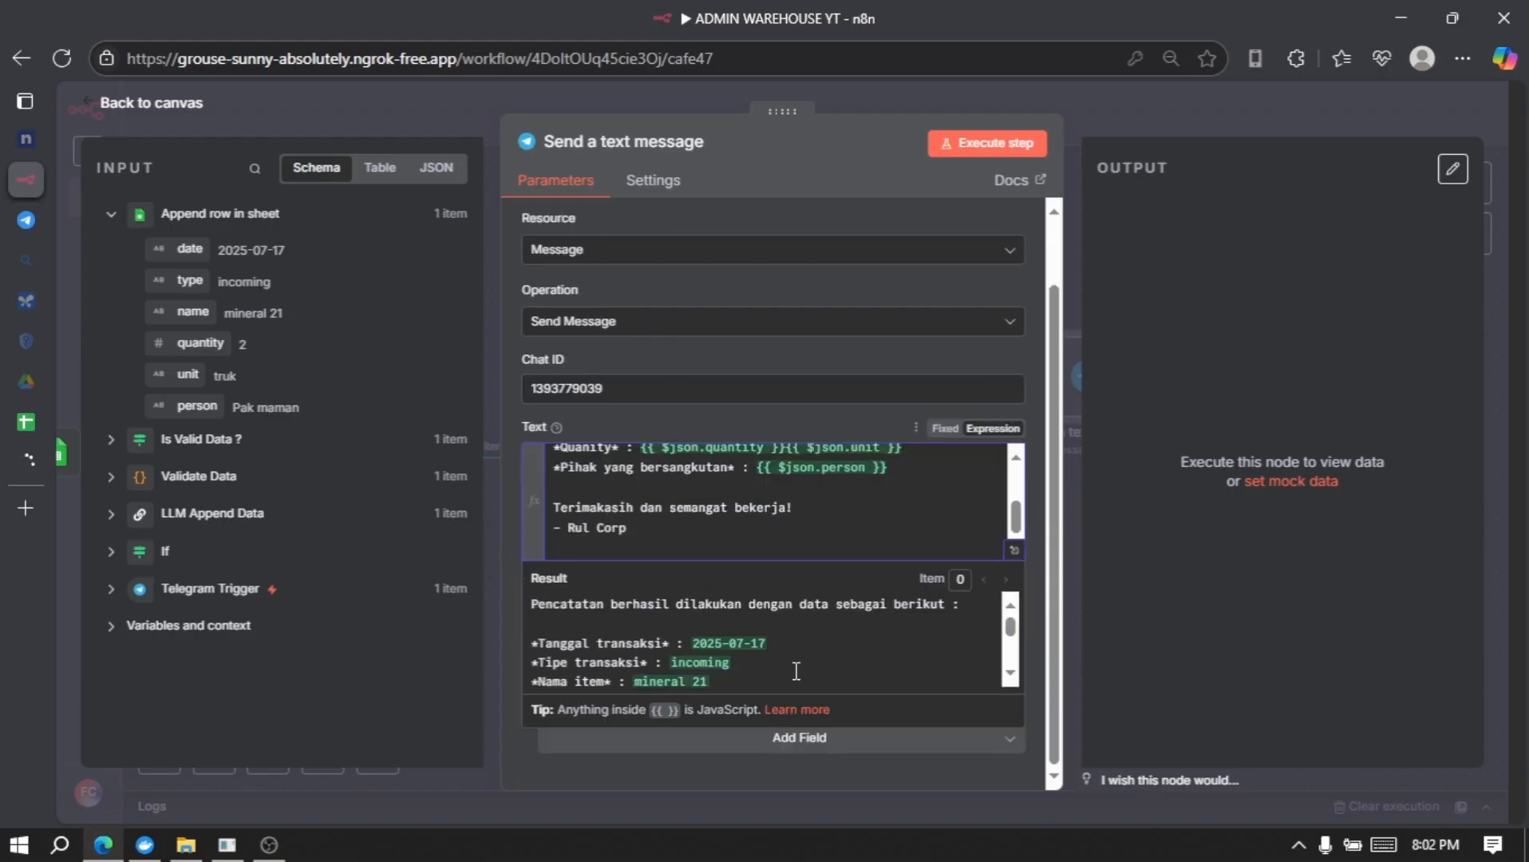
{"action": "scroll", "coordinate": [796, 670], "scroll_direction": "down", "scroll_amount": 3}
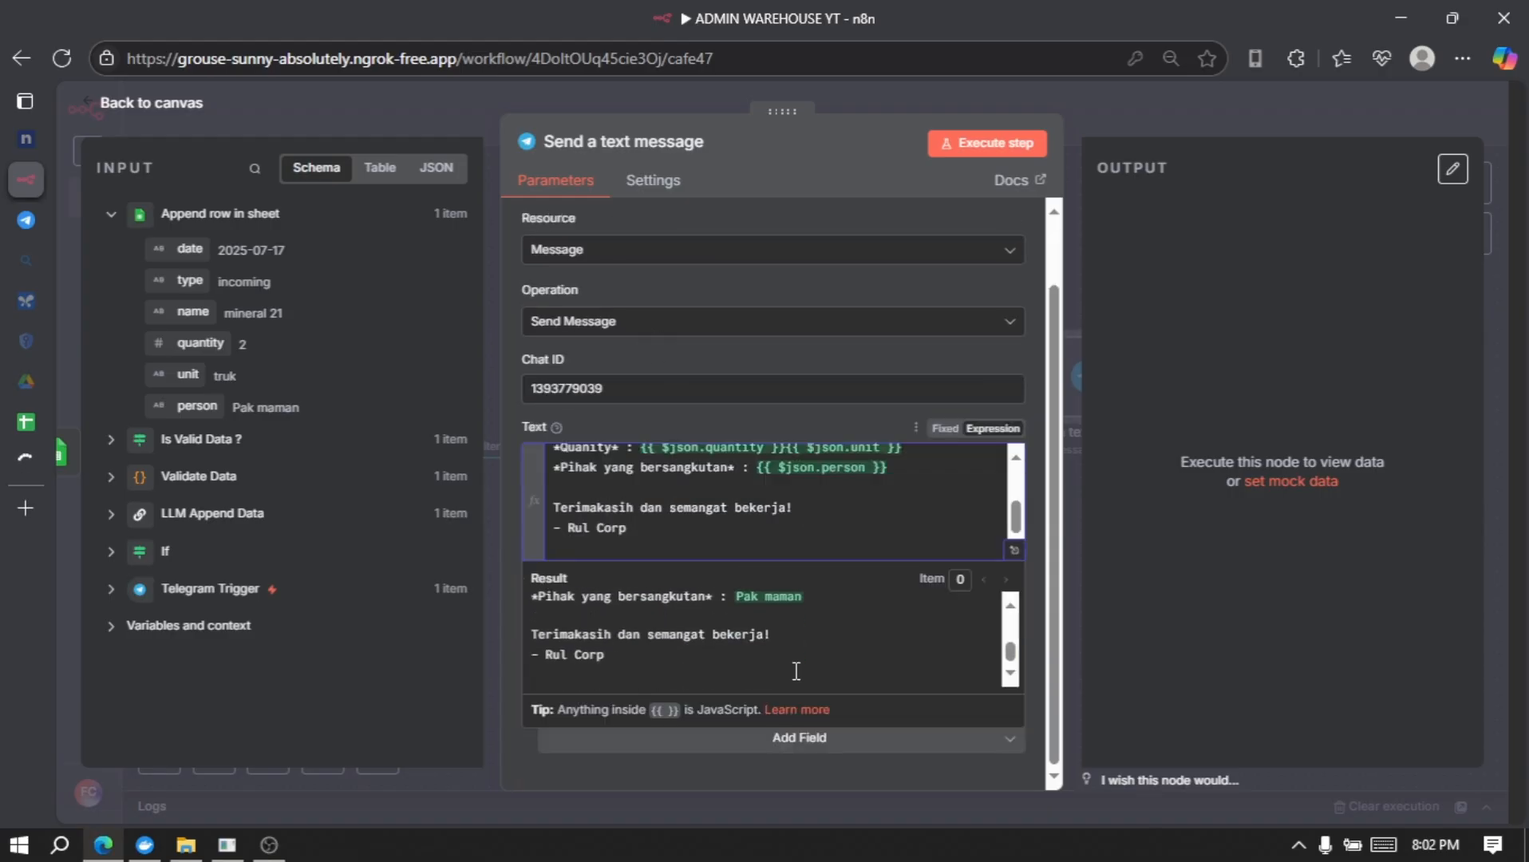
{"action": "scroll", "coordinate": [795, 670], "scroll_direction": "up", "scroll_amount": 4}
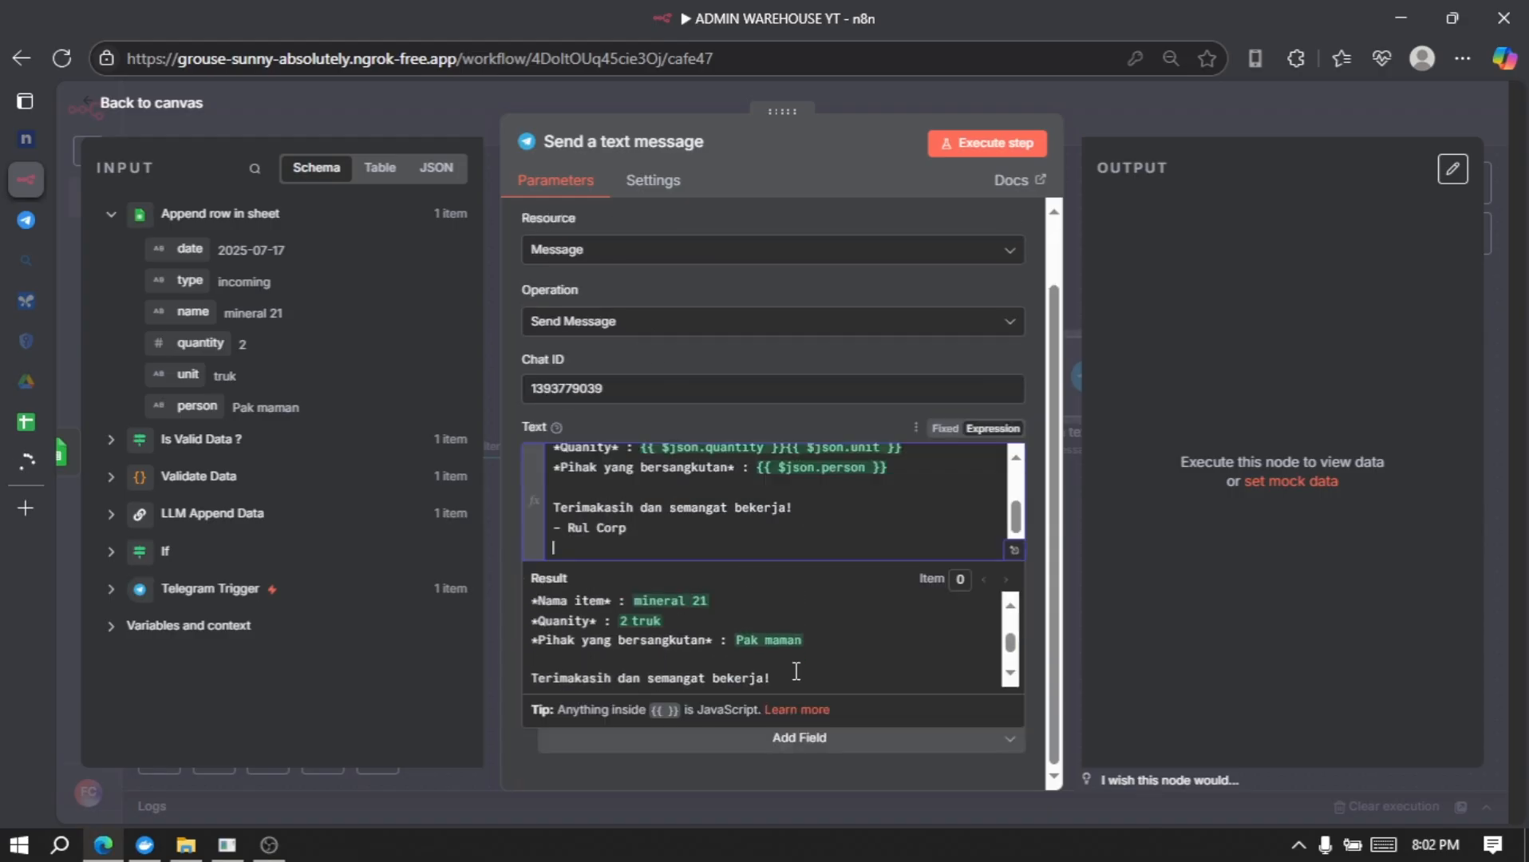
- Execute the Send a text message node and check the delivered confirmation in the AdminWarehouseYT chat on Telegram Web
{"action": "left_click", "coordinate": [1002, 151]}
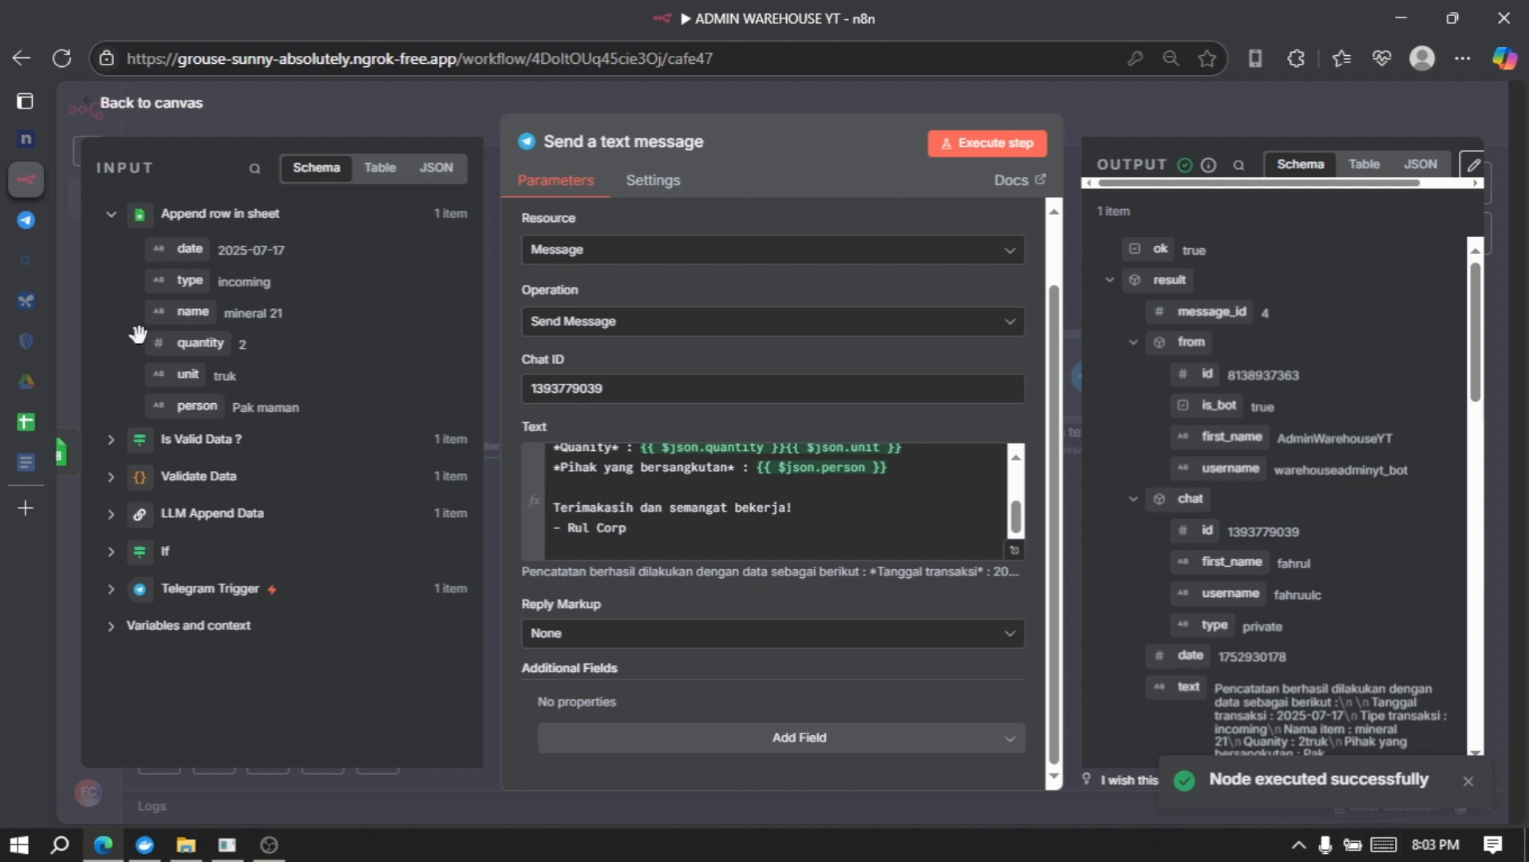
{"action": "left_click", "coordinate": [24, 225]}
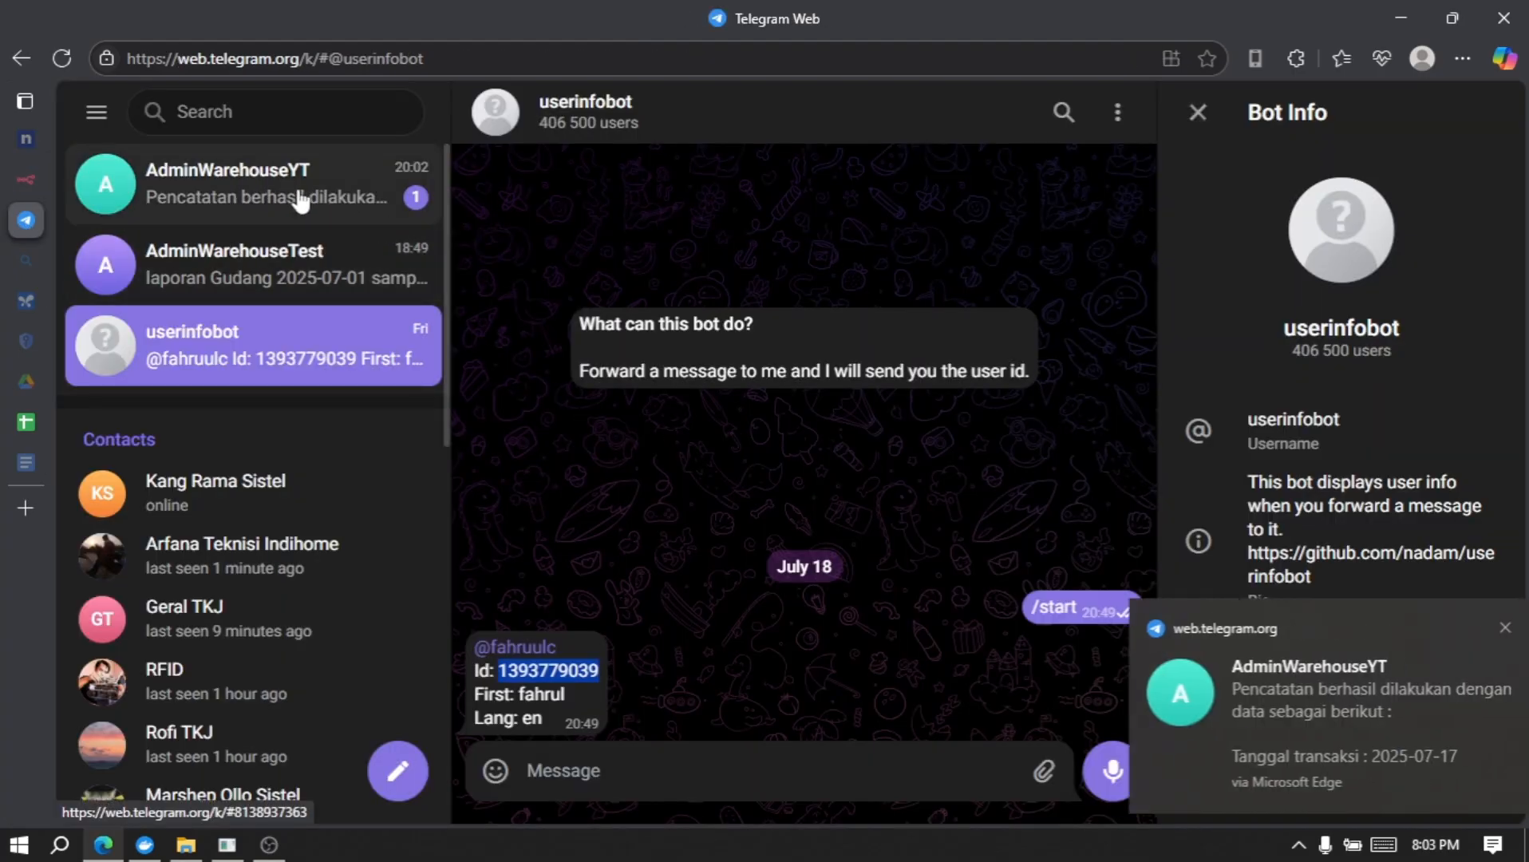
{"action": "left_click", "coordinate": [300, 200]}
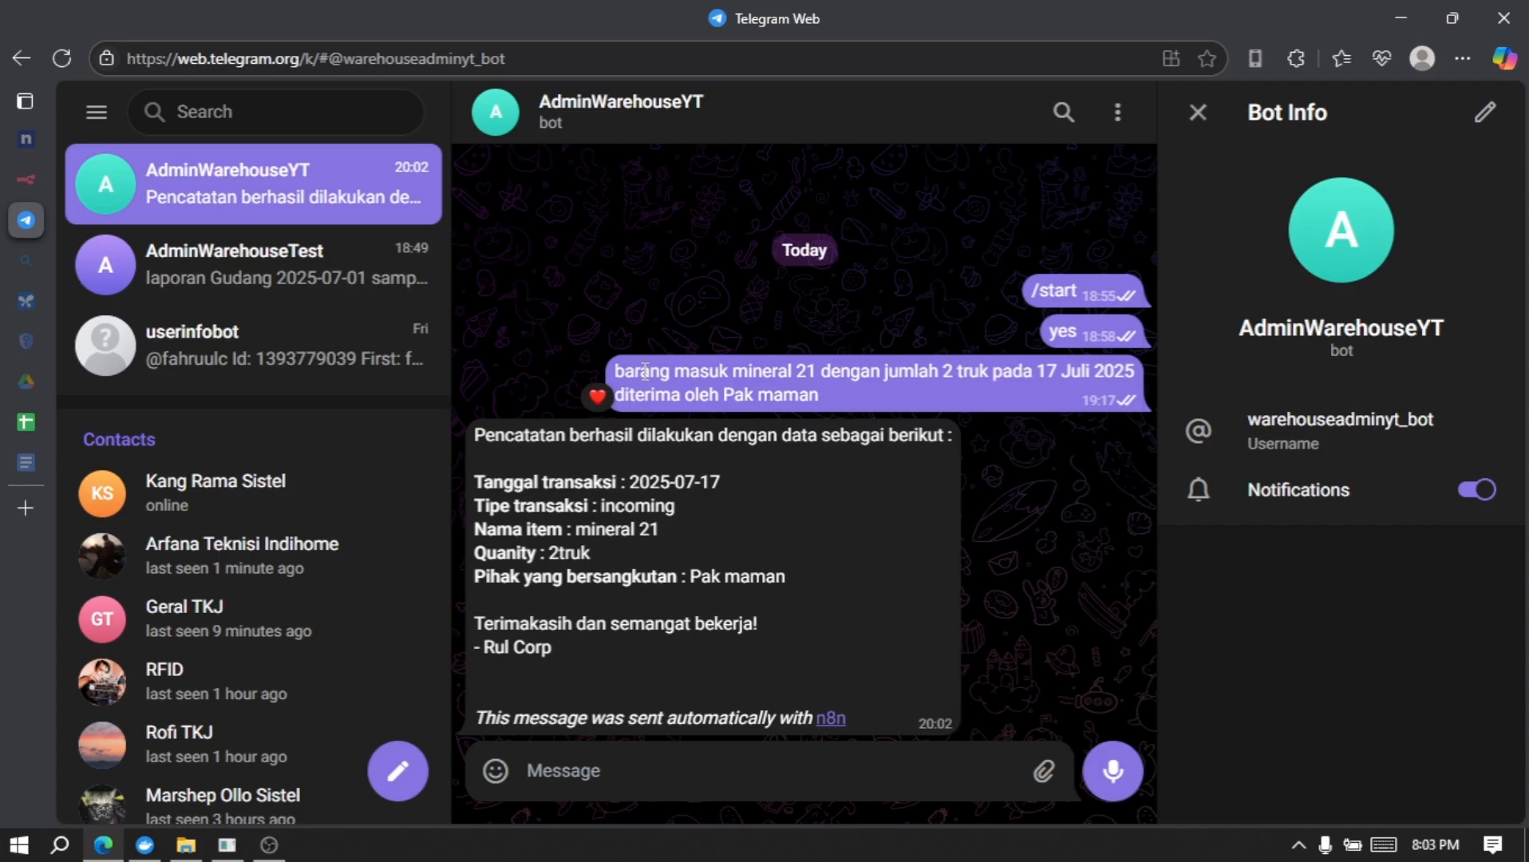
{"action": "left_click_drag", "start_coordinate": [630, 485], "coordinate": [724, 486]}
{"action": "left_click", "coordinate": [741, 493]}
- Execute the workflow and send the AdminWarehouseYT bot "barang keluar material B2 dengan jumlah 2 ton pada 18 Juli 2025 diterima oleh" plus the recipient's name
{"action": "type", "text": "barang keluar material B2 dengan jumlah 2 ton pada 18 Juli 2025 diterima oleh Pak Trump"}
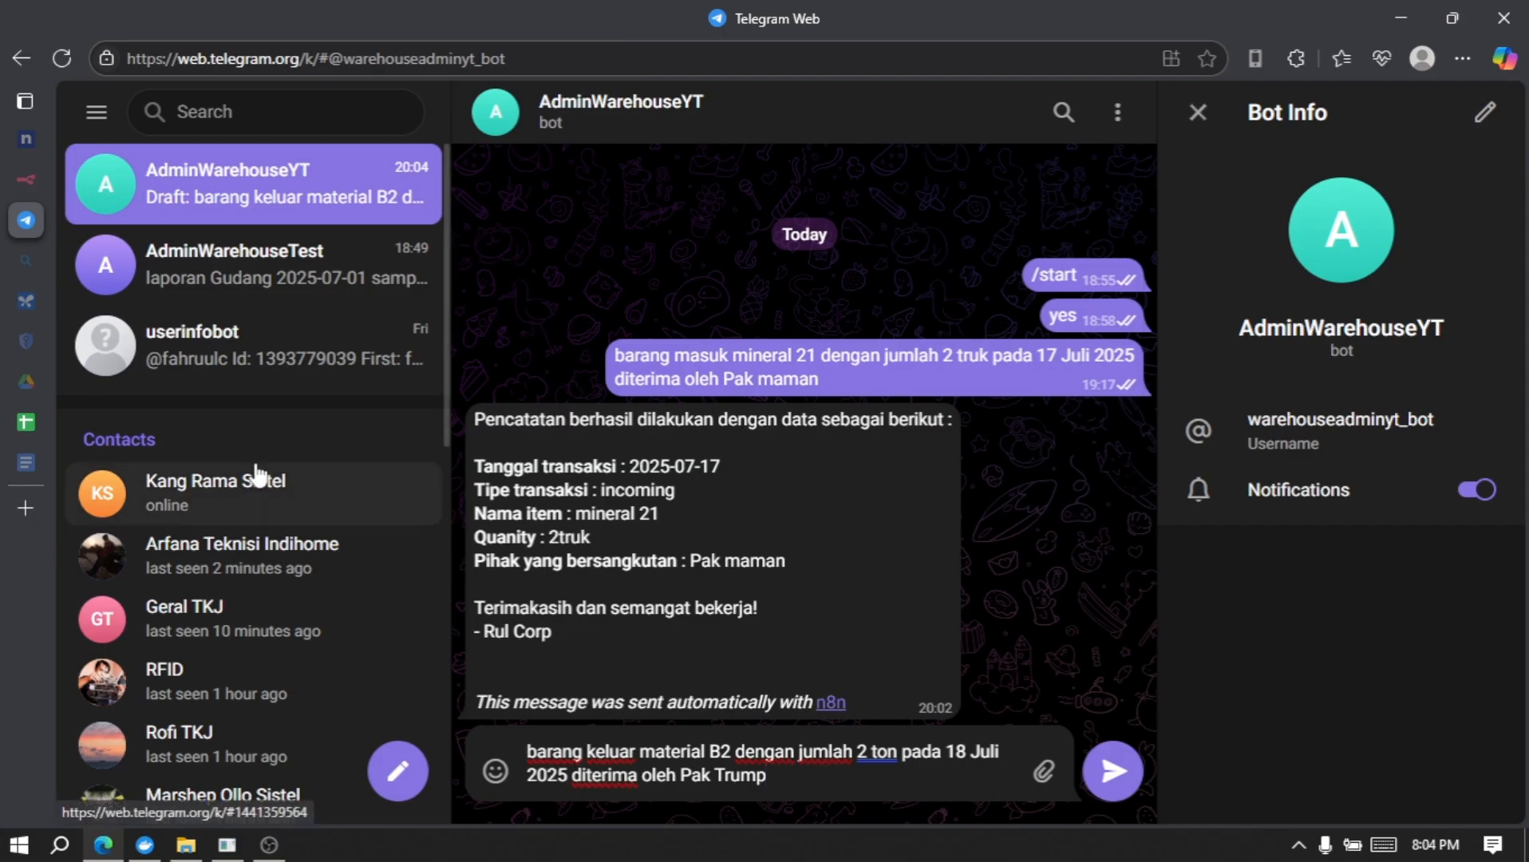
{"action": "left_click", "coordinate": [35, 175]}
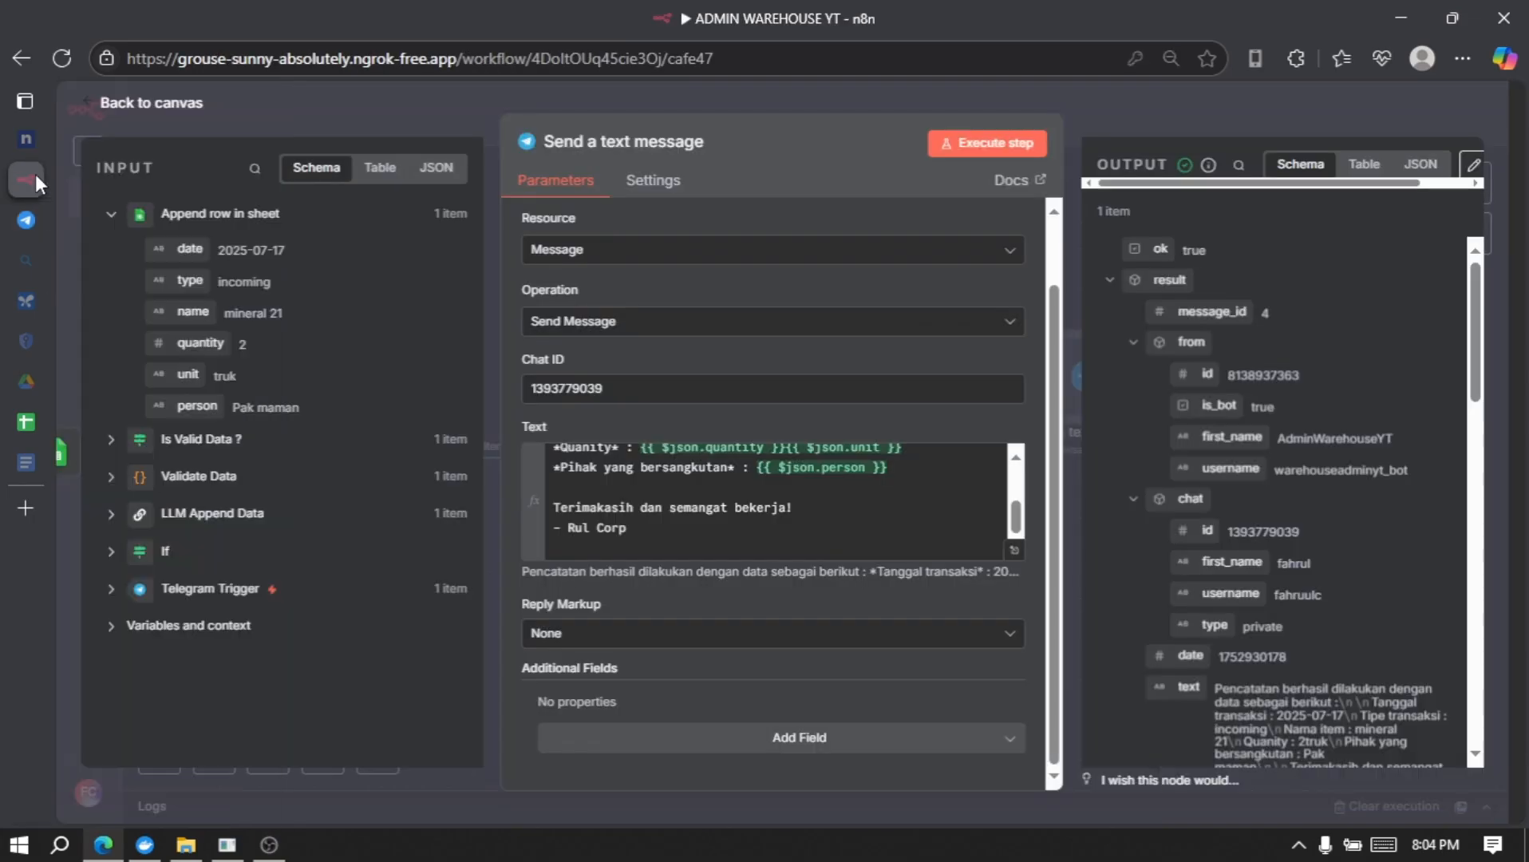
{"action": "left_click", "coordinate": [163, 105]}
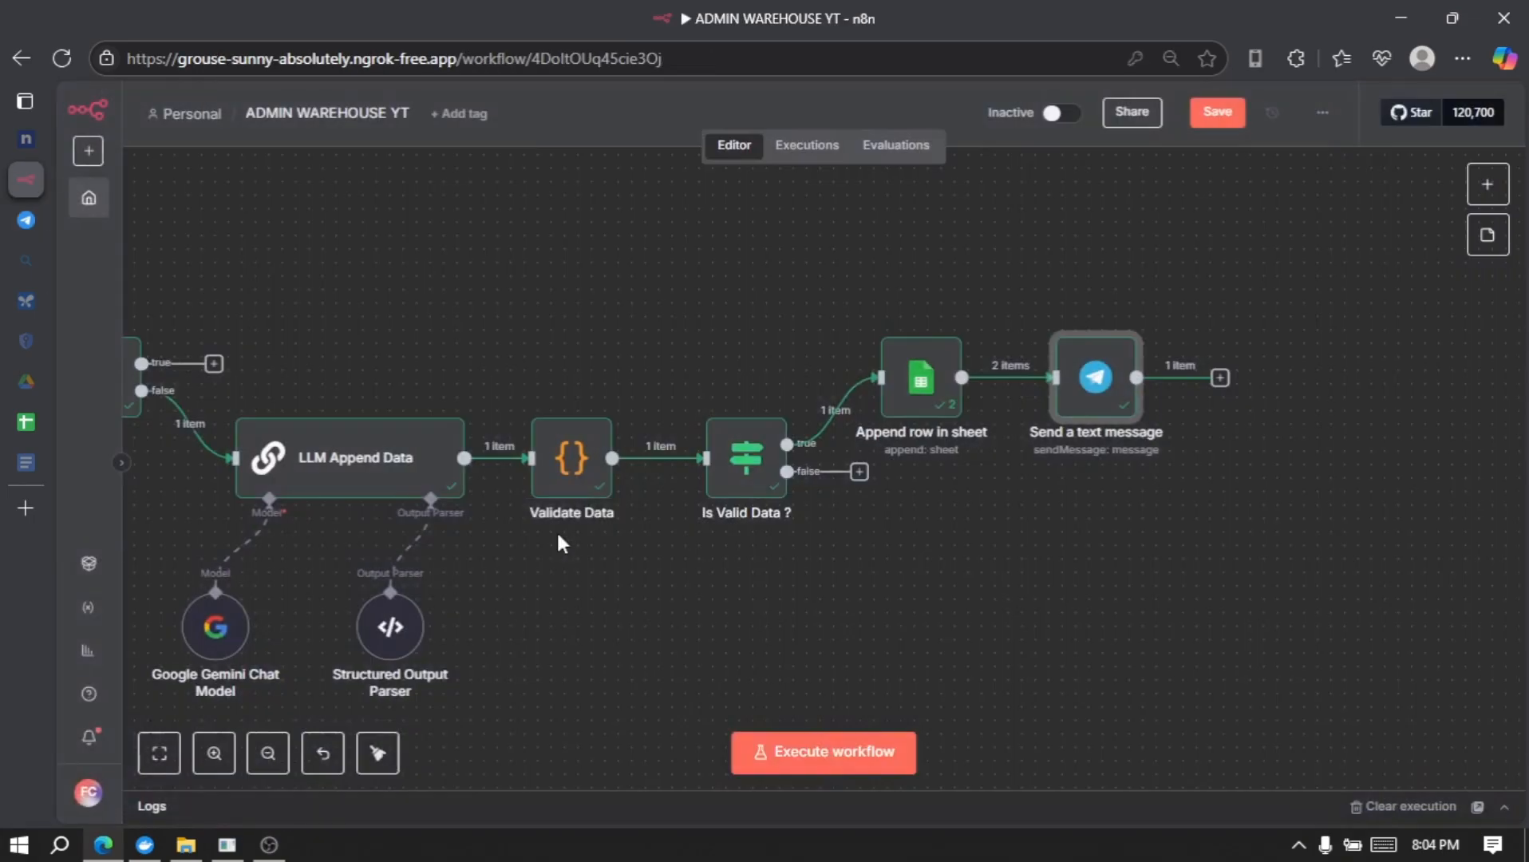
{"action": "left_click", "coordinate": [822, 753]}
{"action": "left_click", "coordinate": [26, 220]}
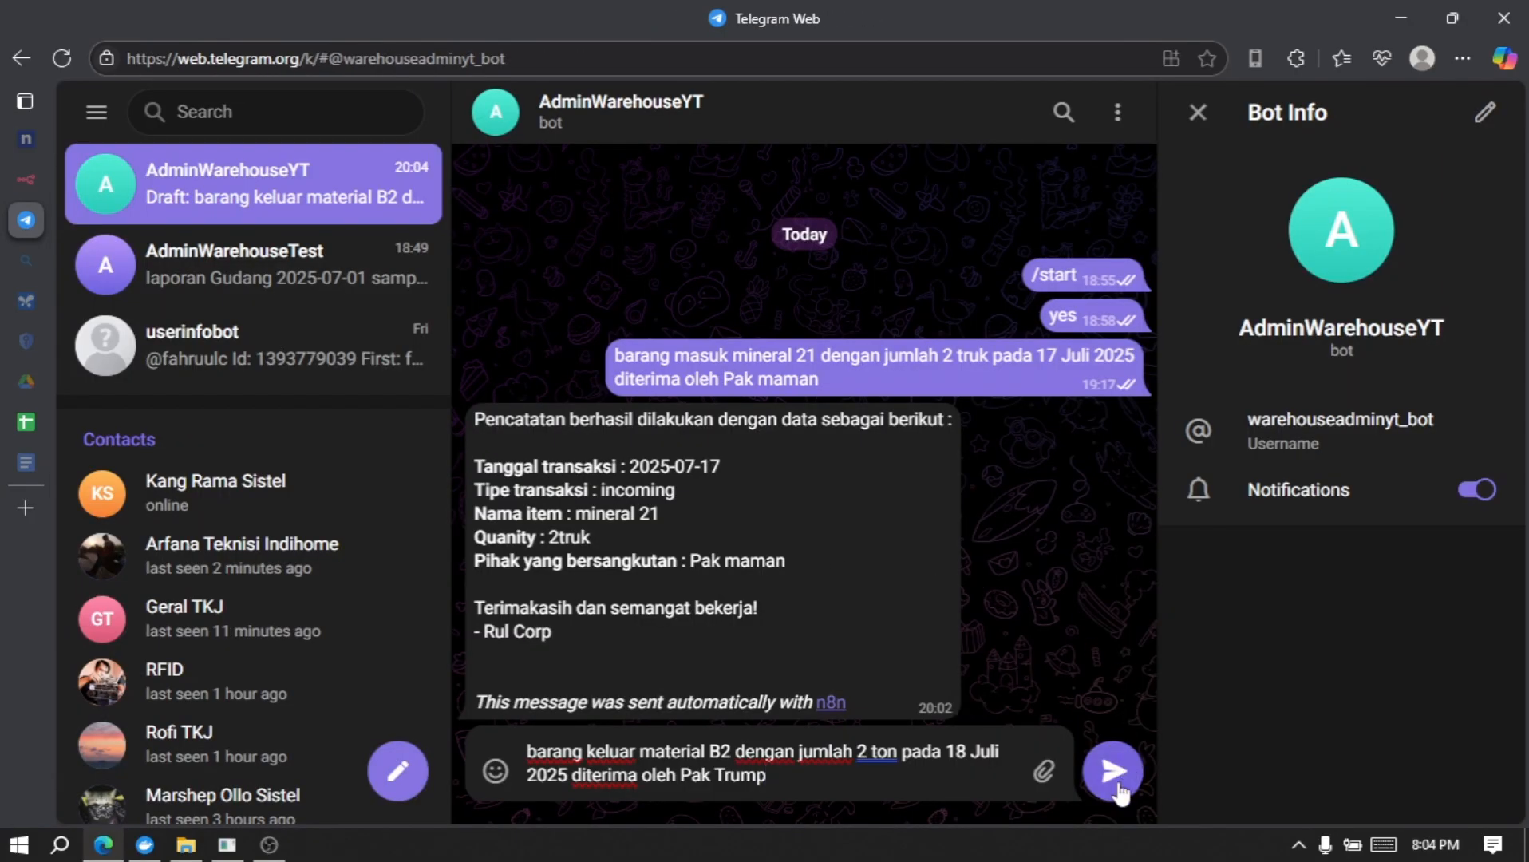
{"action": "left_click", "coordinate": [1114, 771]}
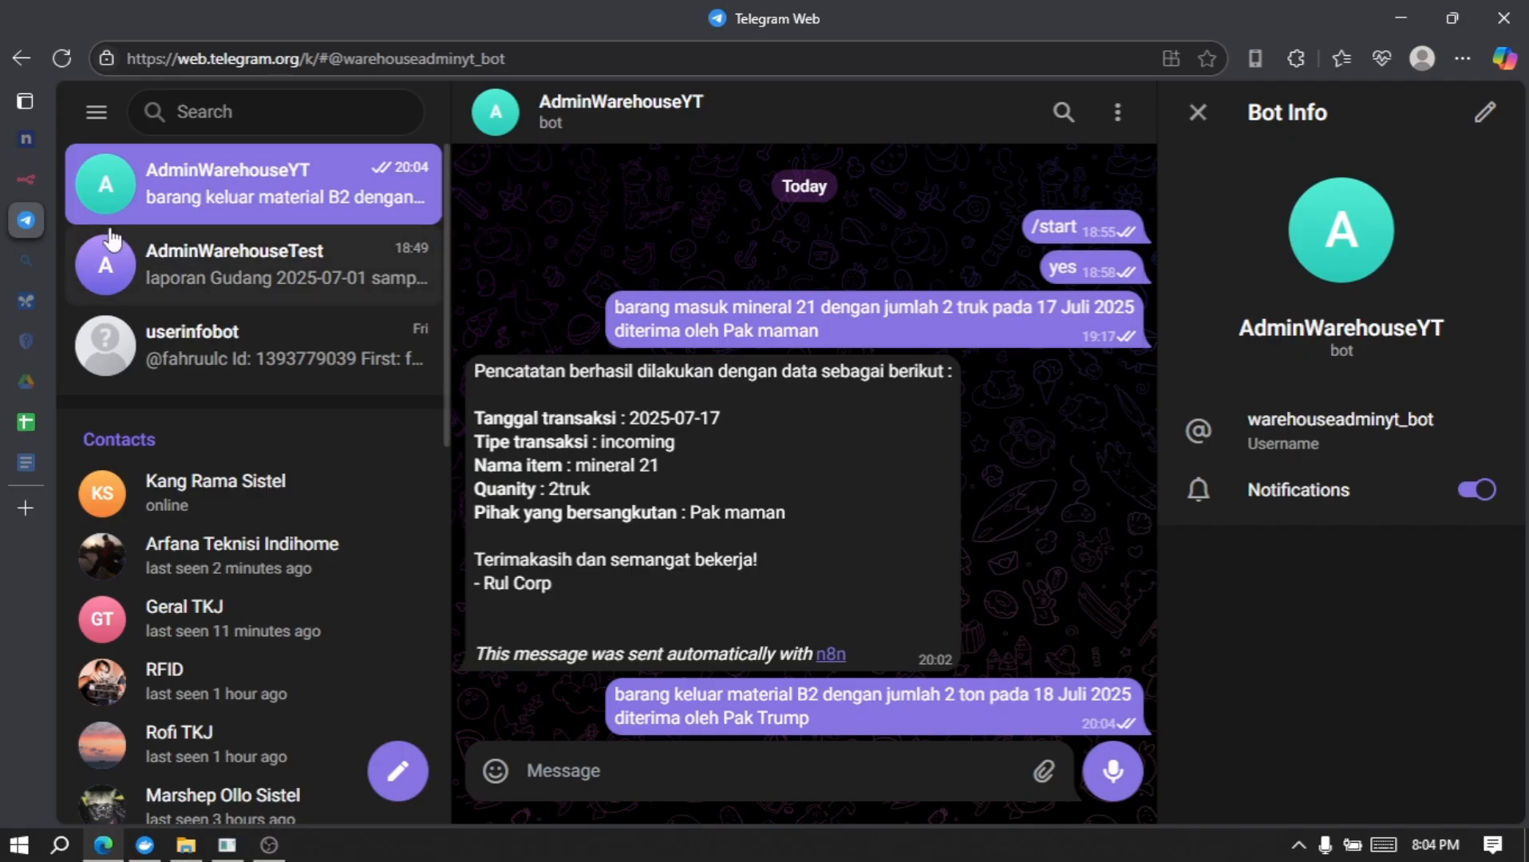
- Follow the workflow run through to Send a text message, check the bot's reply in Telegram Web, and return to n8n
{"action": "left_click", "coordinate": [36, 177]}
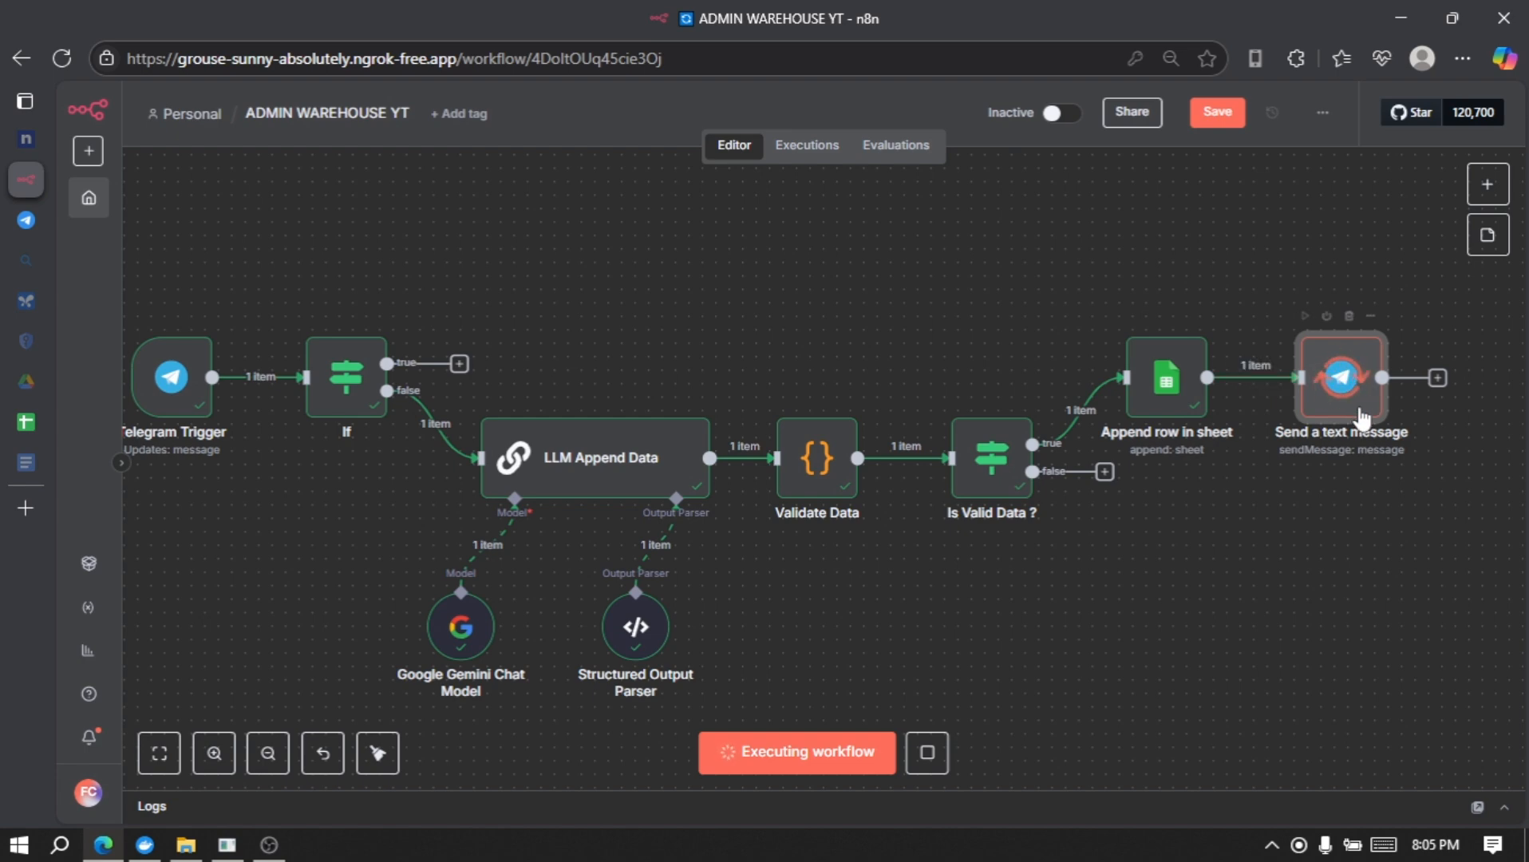
{"action": "scroll", "coordinate": [1330, 558], "scroll_direction": "right", "scroll_amount": 2}
{"action": "scroll", "coordinate": [1329, 568], "scroll_direction": "right", "scroll_amount": 1}
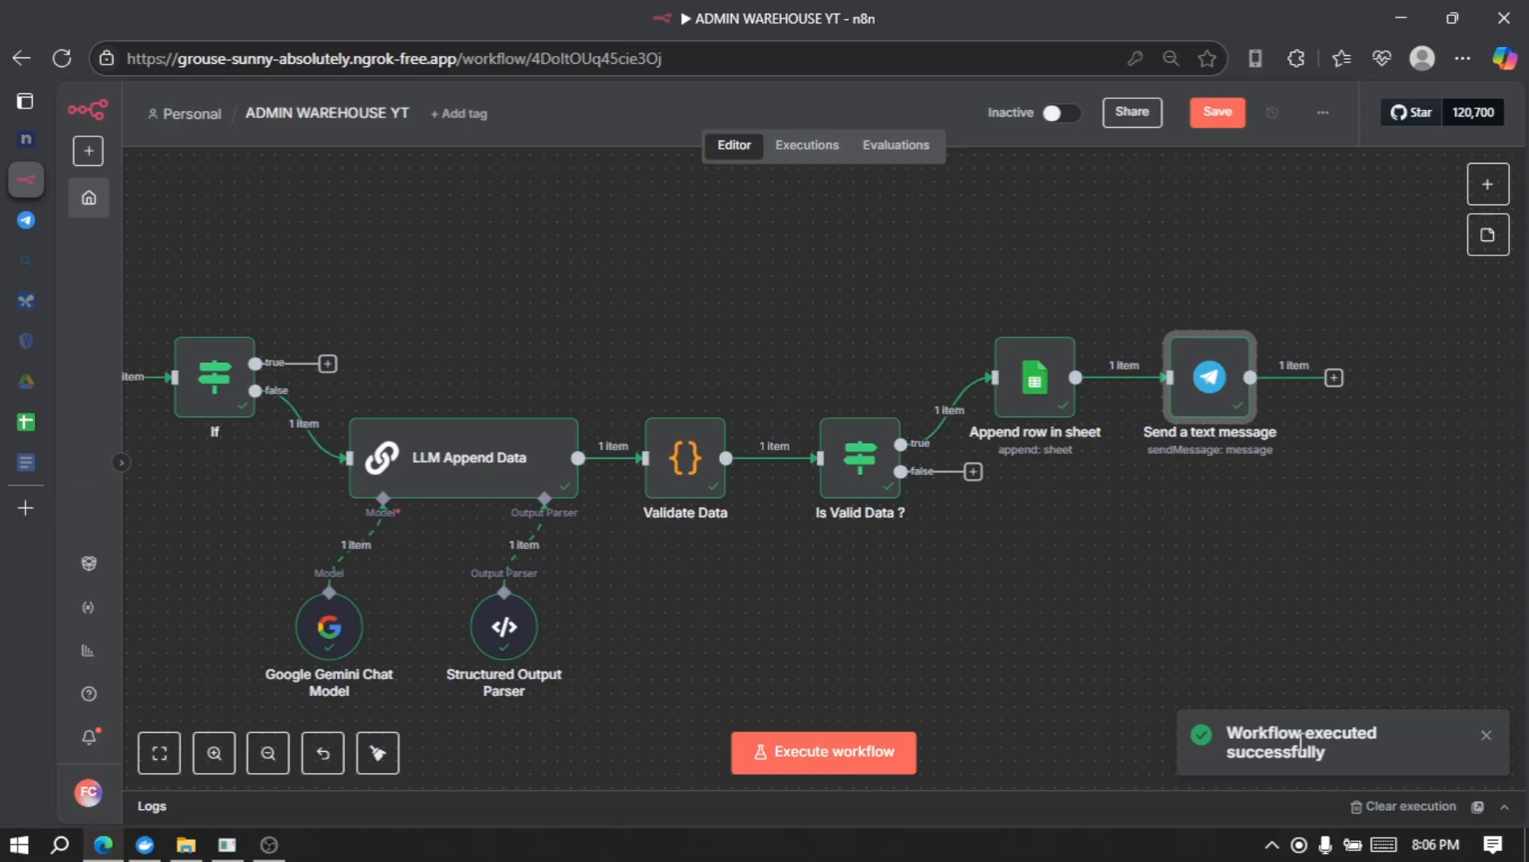
{"action": "left_click", "coordinate": [19, 222]}
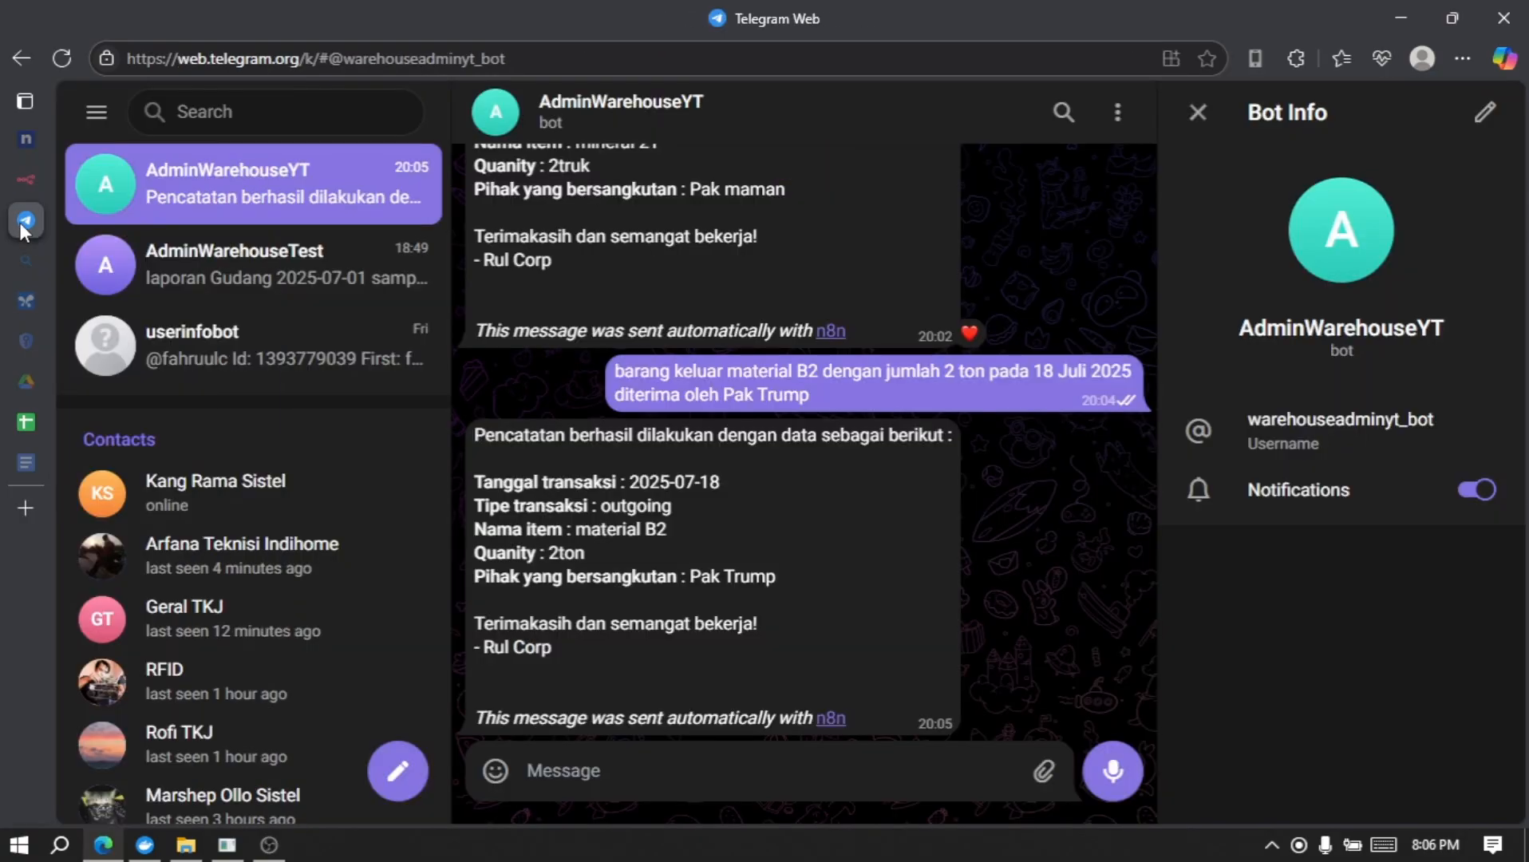
{"action": "double_click", "coordinate": [738, 560]}
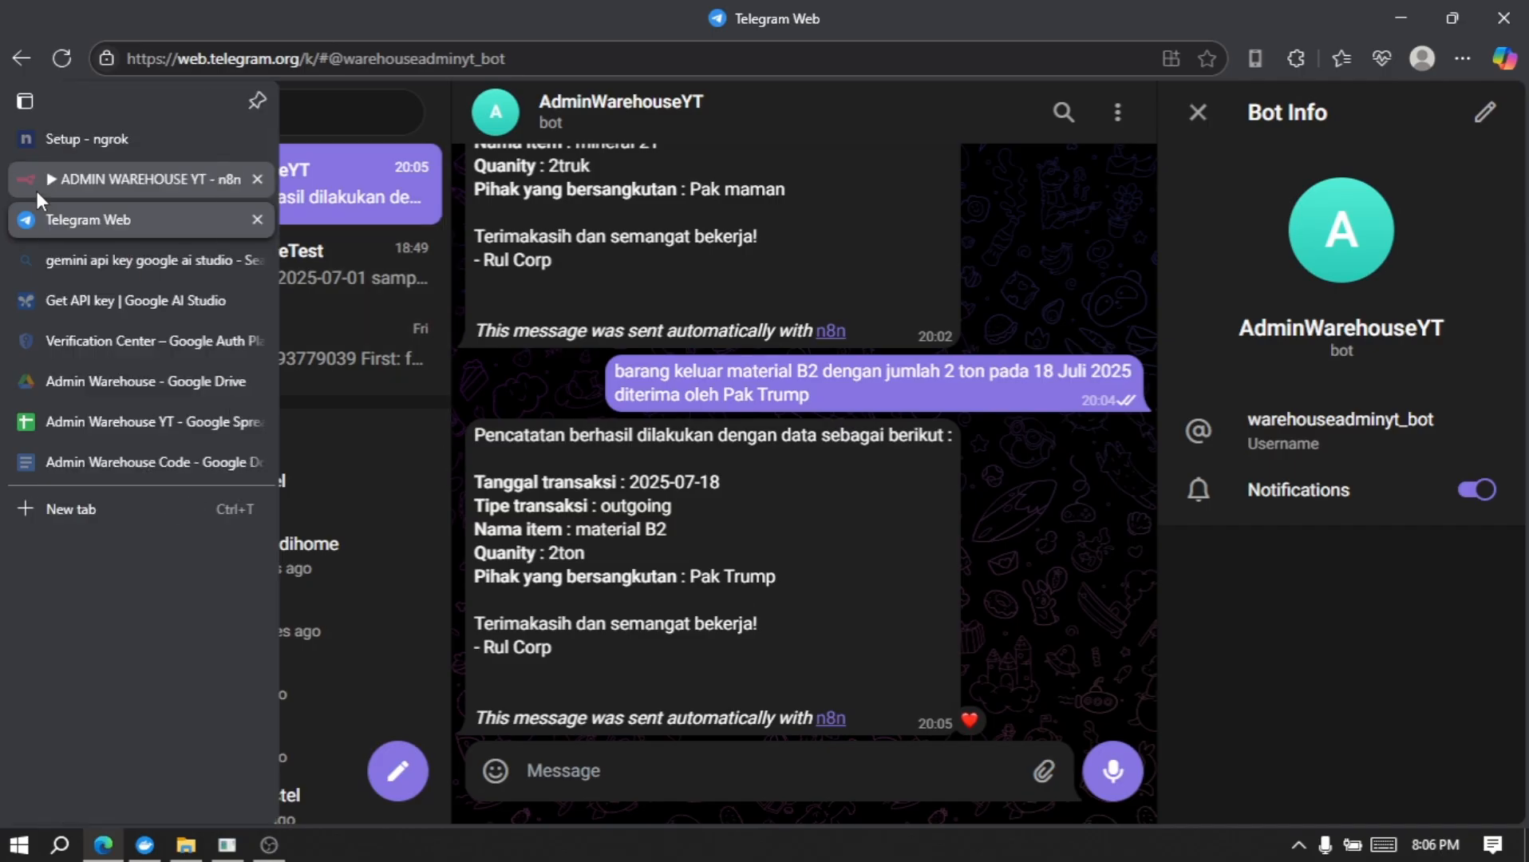
{"action": "left_click", "coordinate": [37, 191]}
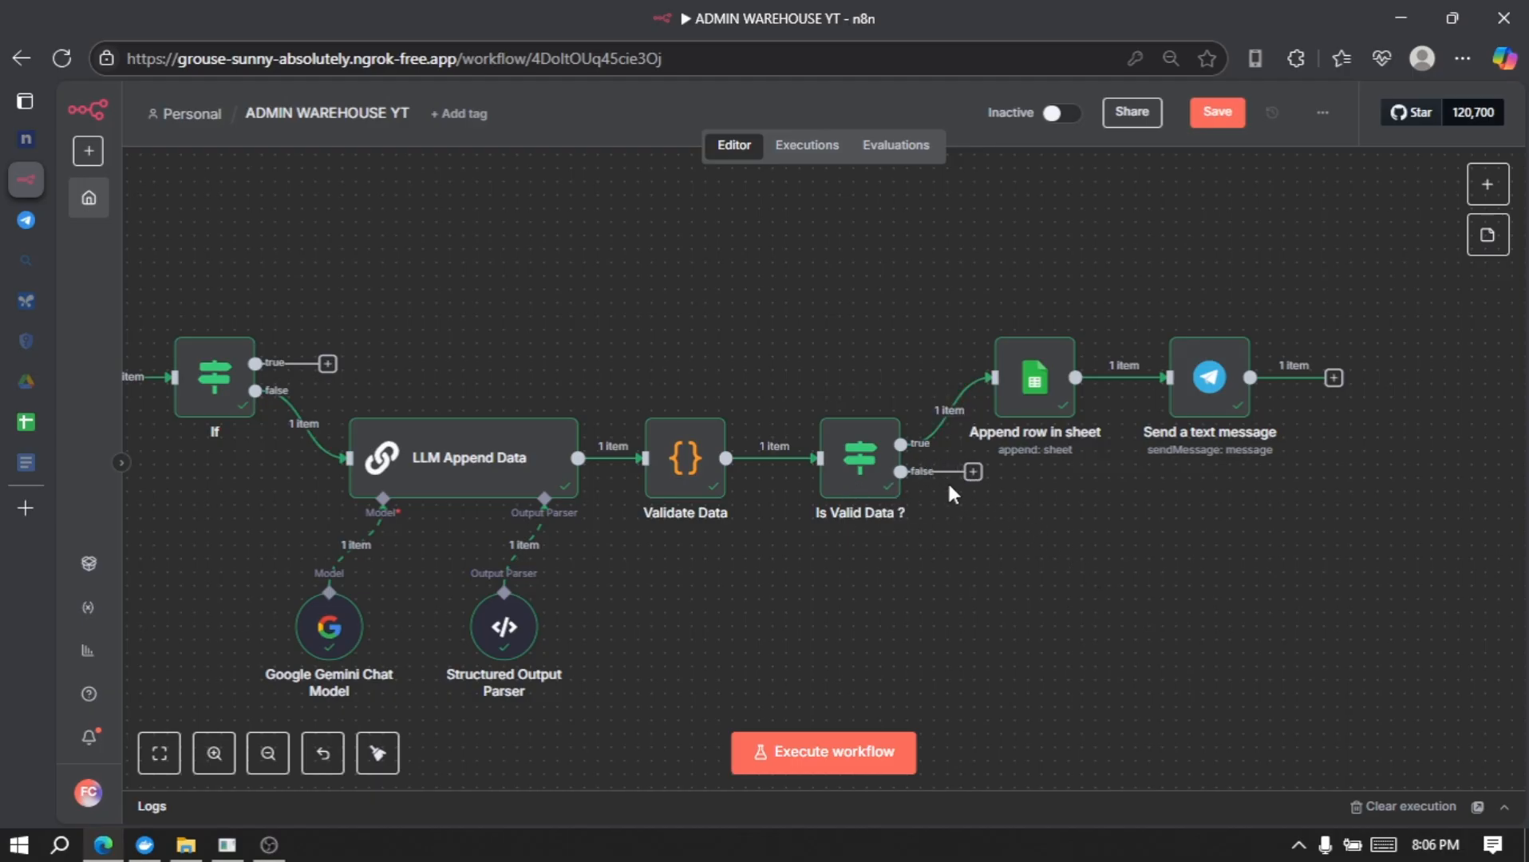
{"action": "left_click", "coordinate": [972, 472]}
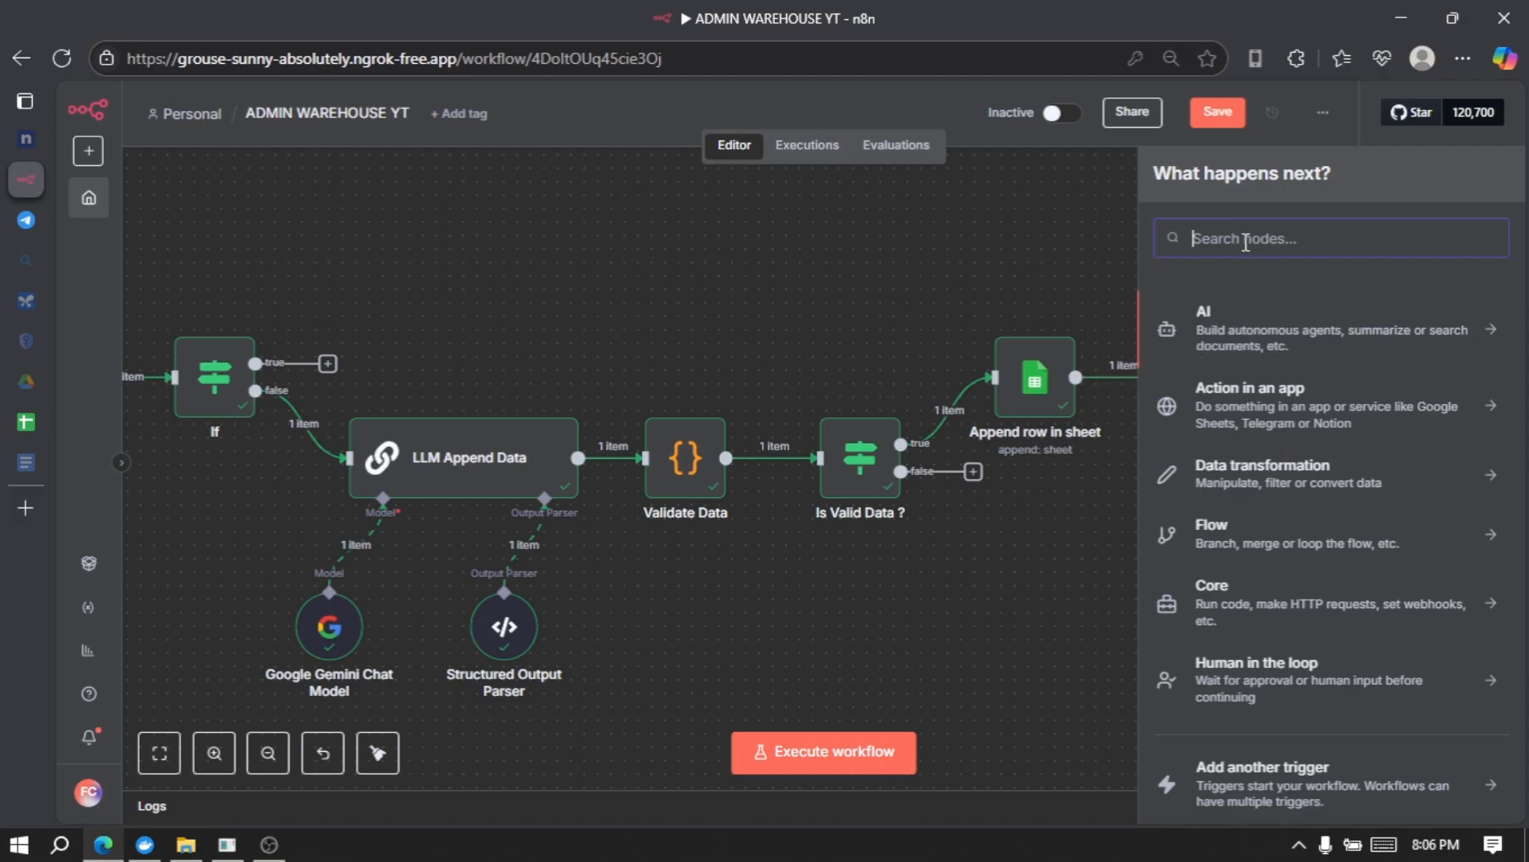
{"action": "type", "text": "tele"}
{"action": "key", "text": "Return"}
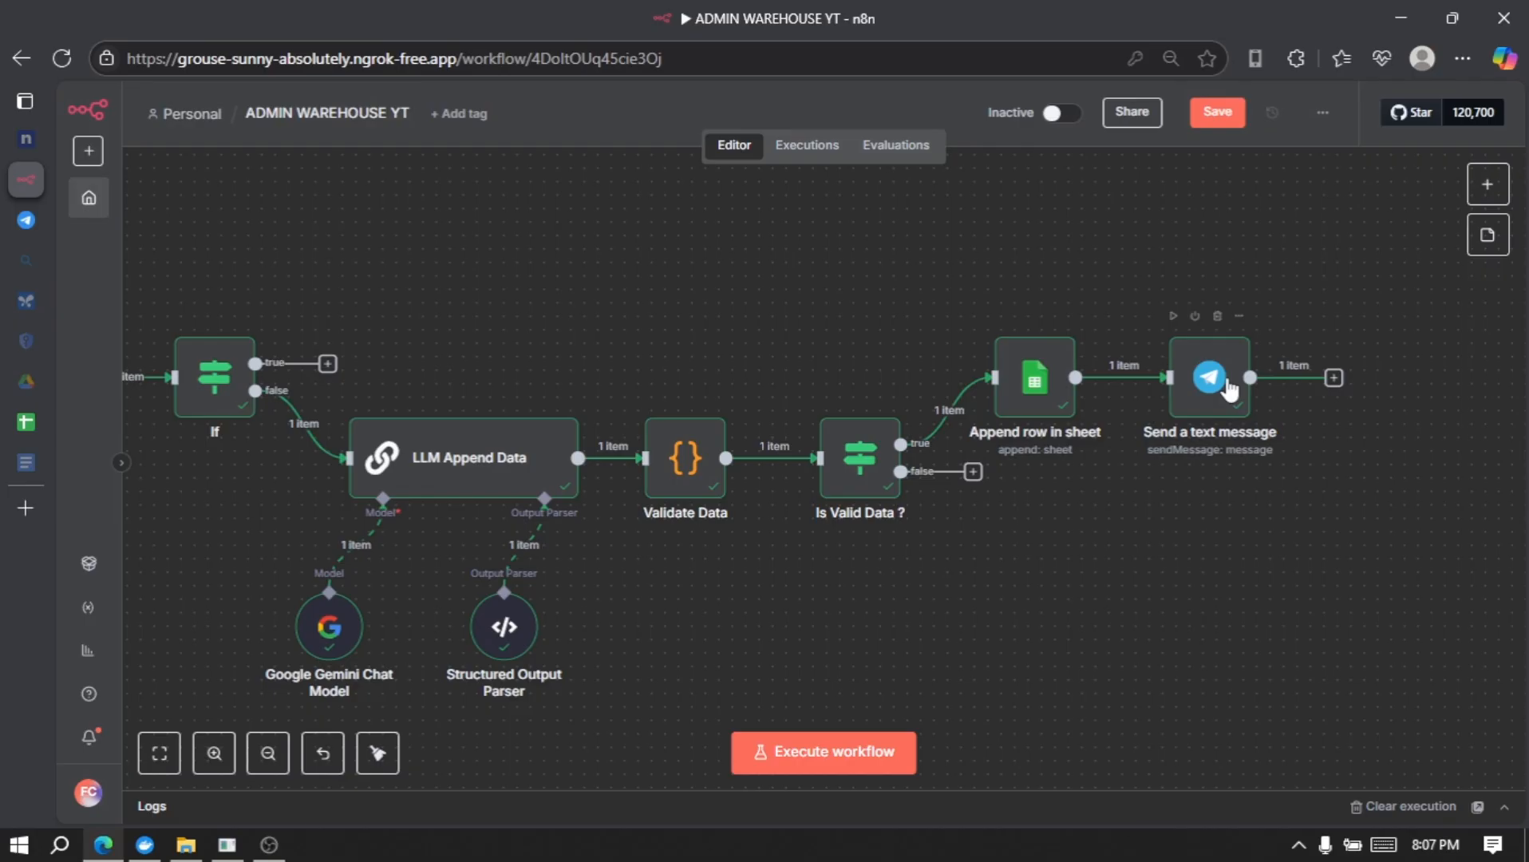
- Duplicate the Send a text message node, place the copy below Append row in sheet, and connect Is Valid Data ?'s false output to it
{"action": "left_click", "coordinate": [1229, 389]}
{"action": "key", "text": "ctrl+c"}
{"action": "key", "text": "ctrl+v"}
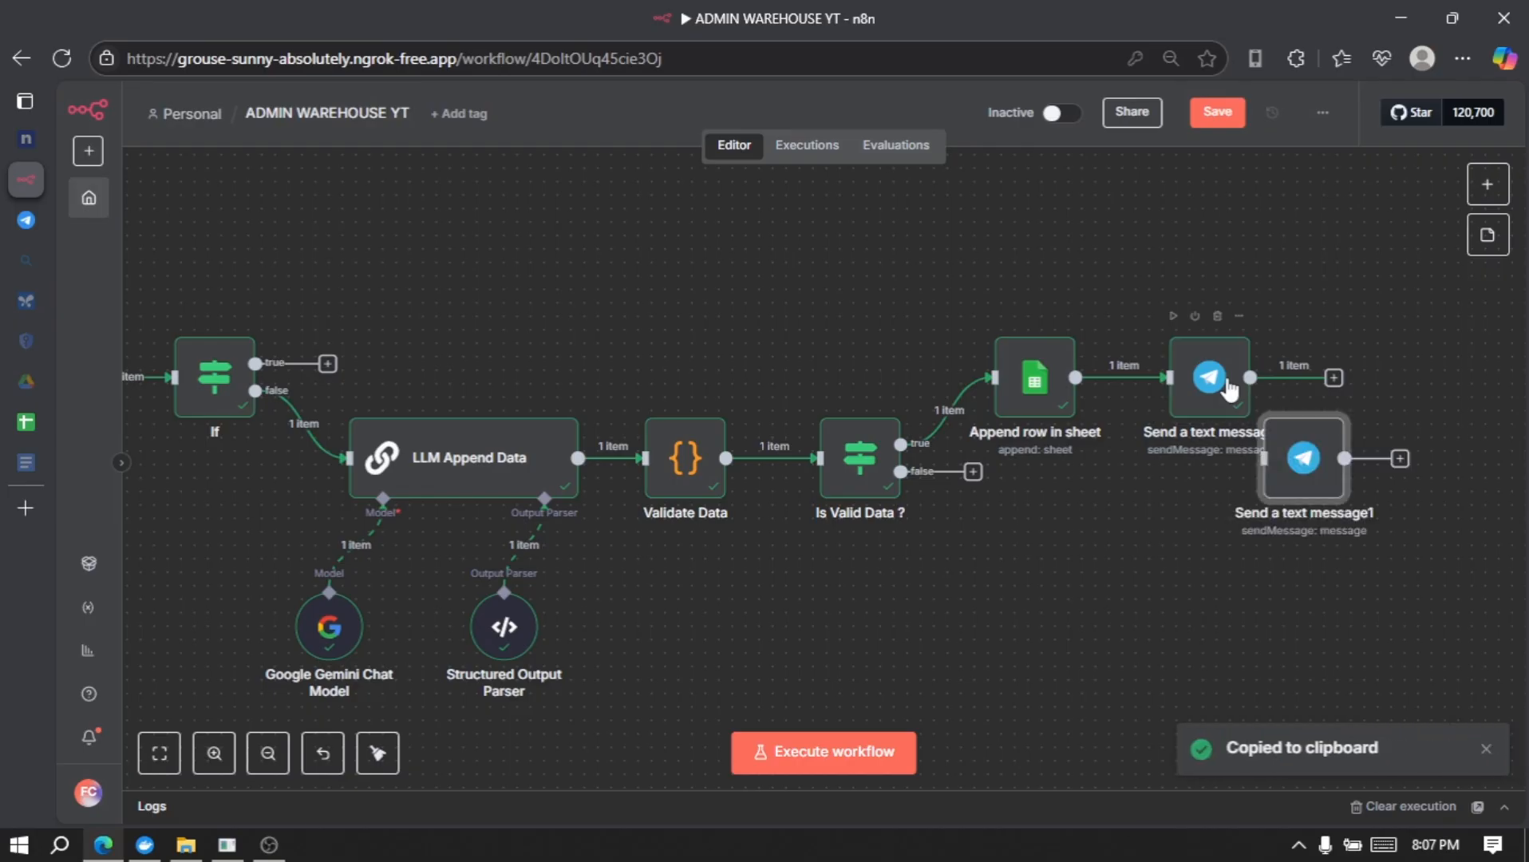
{"action": "left_click_drag", "start_coordinate": [1202, 527], "coordinate": [1068, 595]}
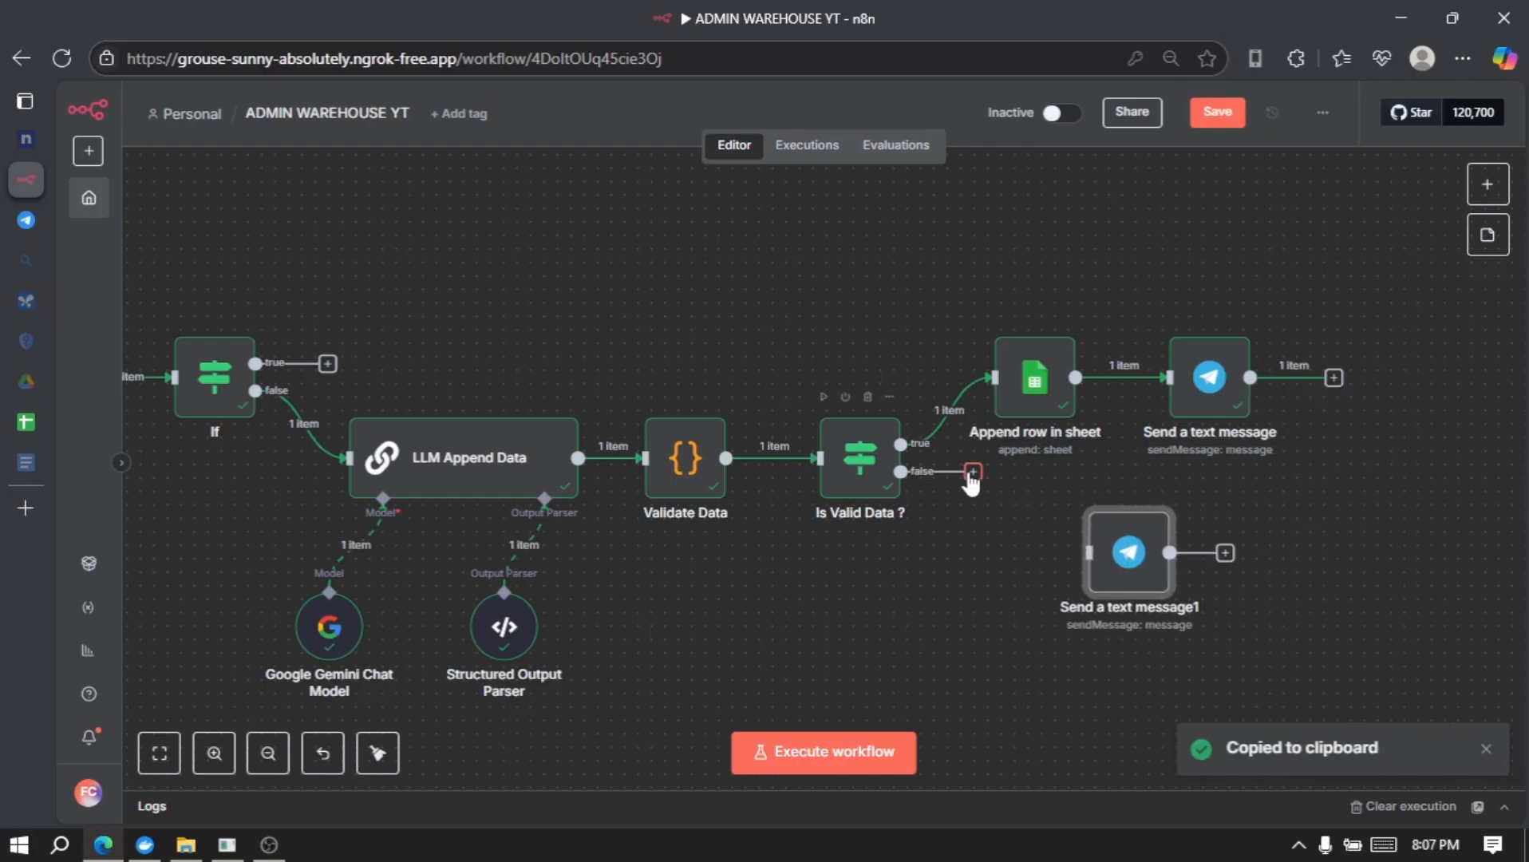
{"action": "left_click_drag", "start_coordinate": [900, 471], "coordinate": [1063, 565]}
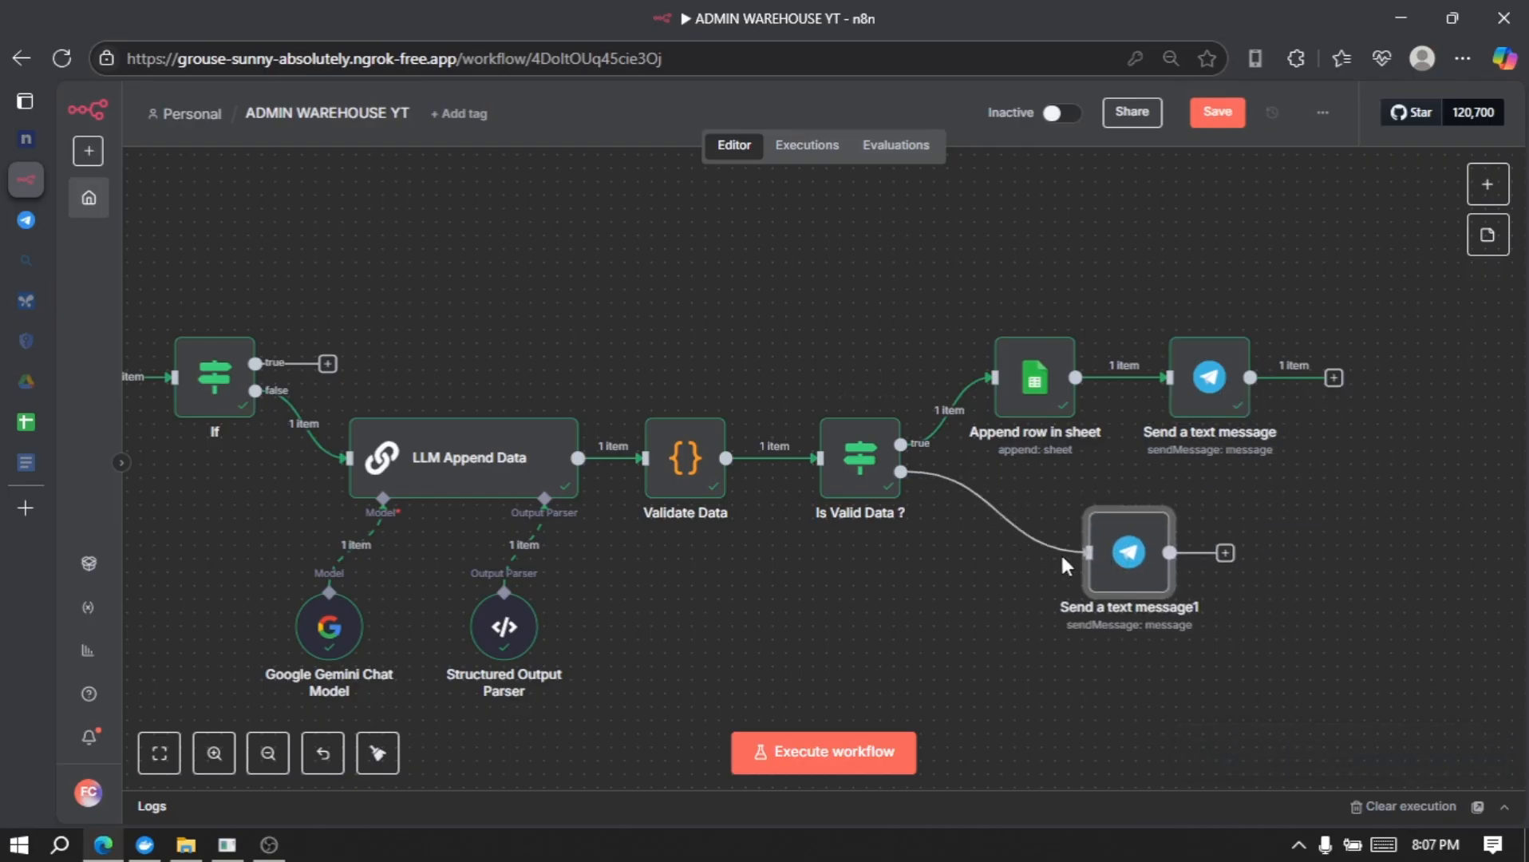
{"action": "left_click", "coordinate": [1257, 637]}
- Open the duplicated Telegram node and rename it Invalid Format Message
{"action": "left_click", "coordinate": [1133, 579]}
{"action": "double_click", "coordinate": [1133, 581]}
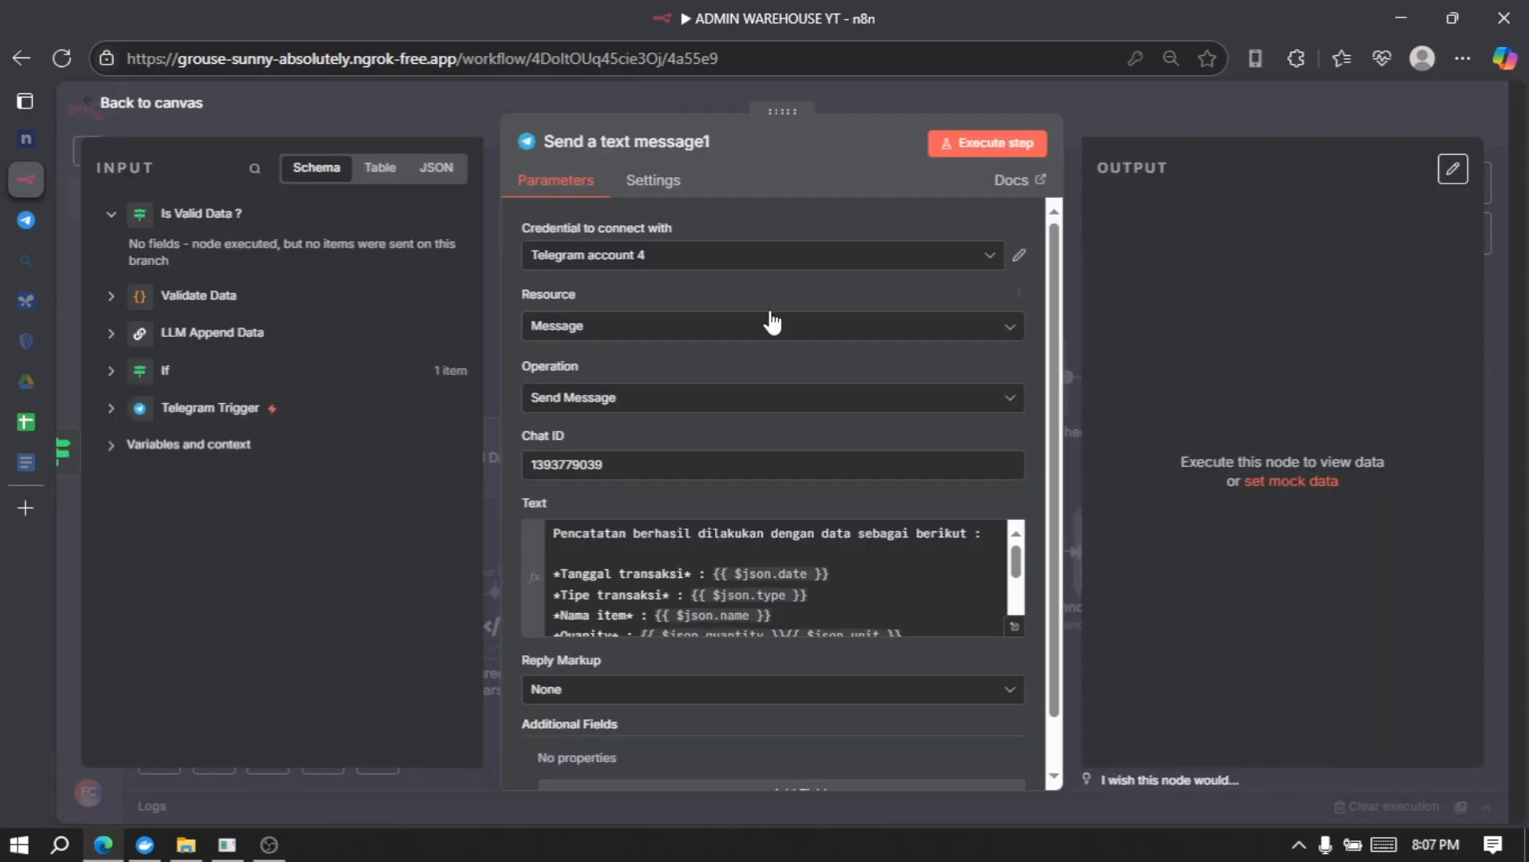
{"action": "left_click", "coordinate": [623, 140]}
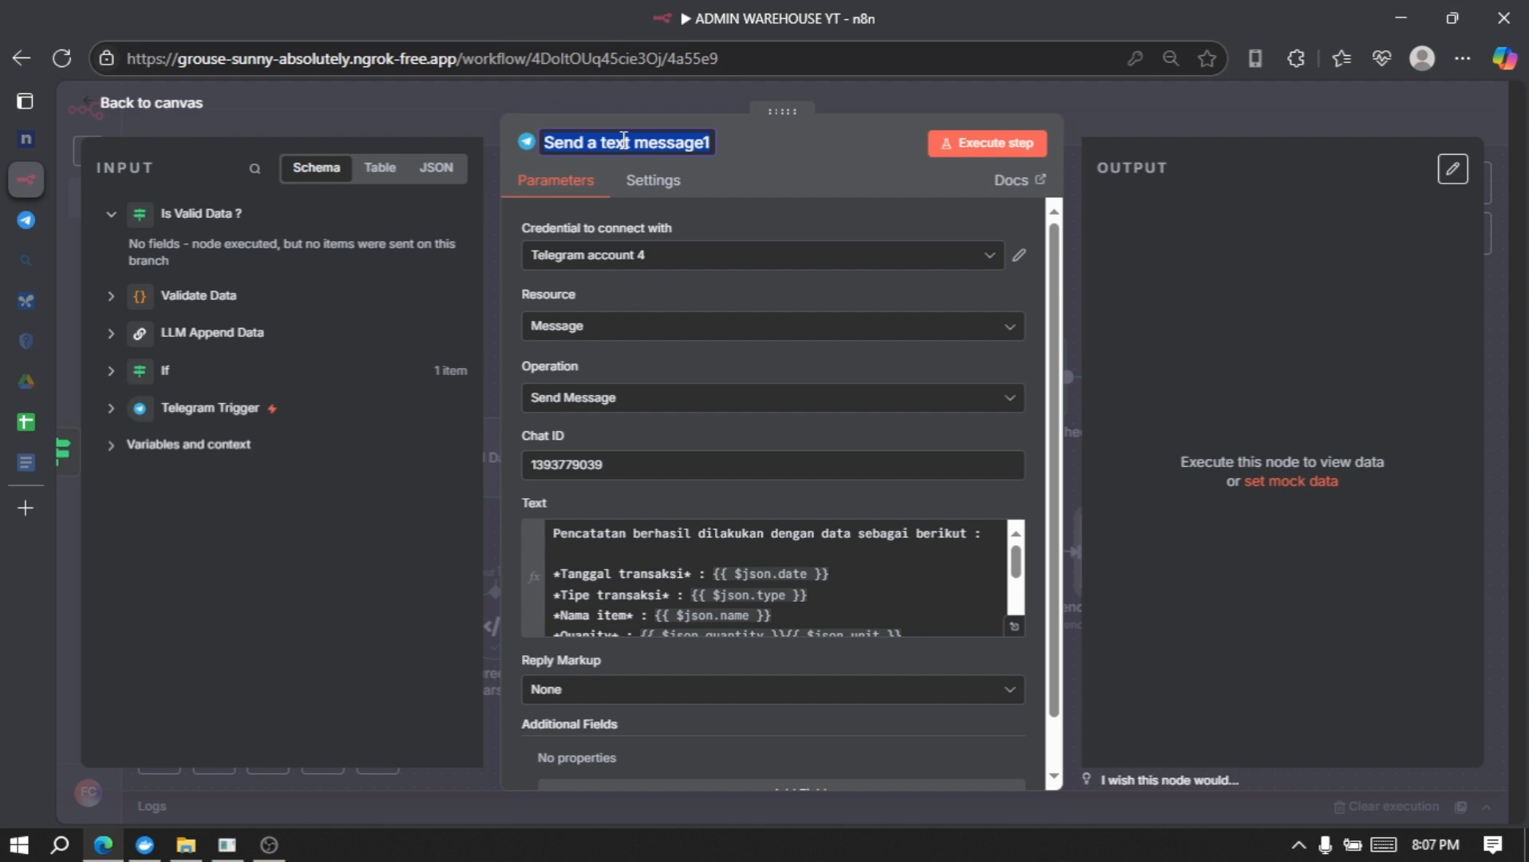
{"action": "key", "text": "ctrl+v"}
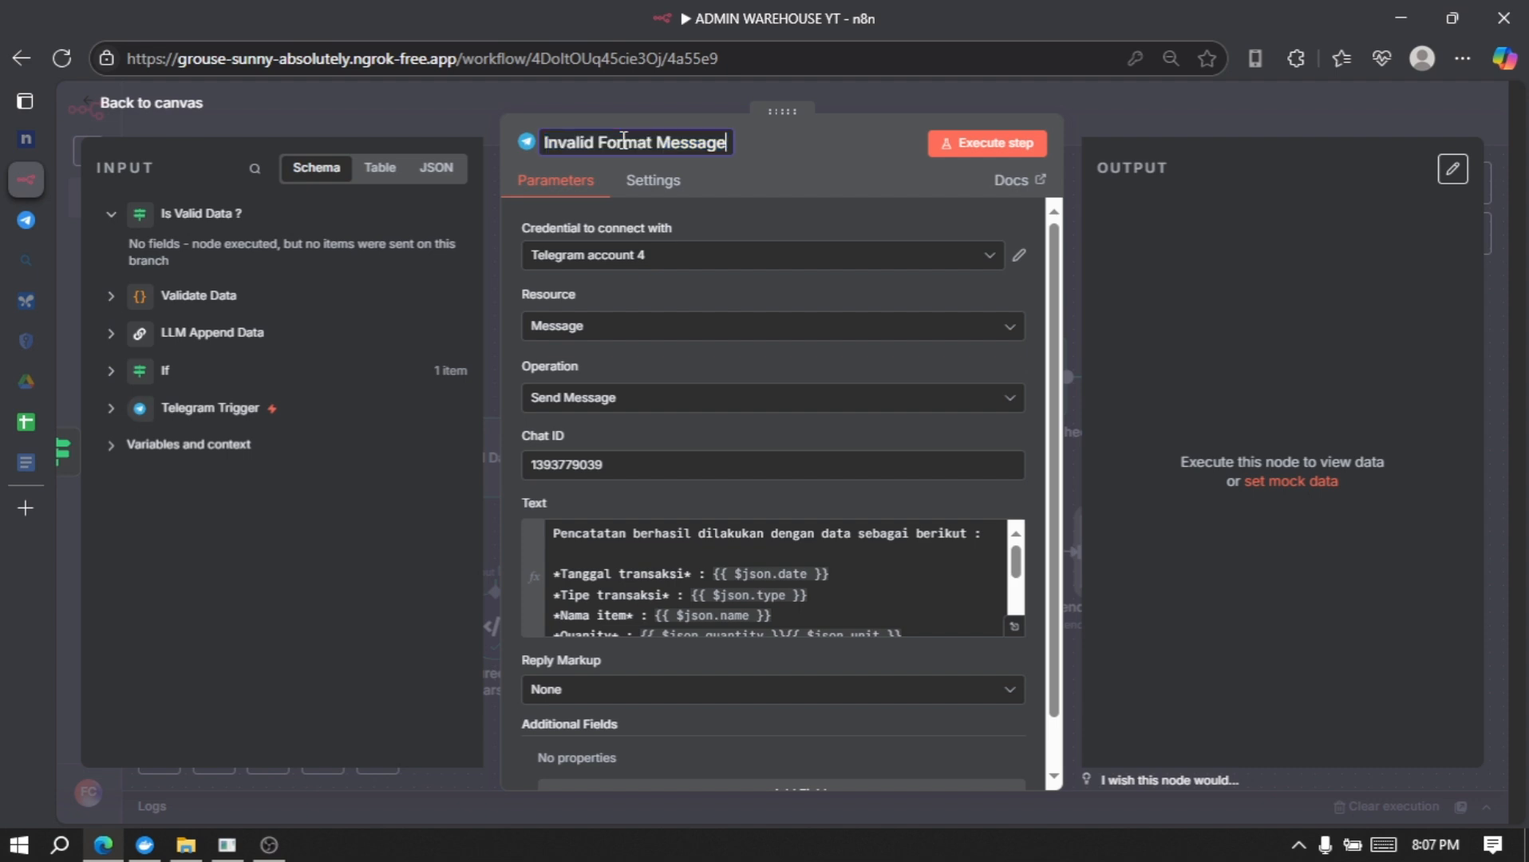
{"action": "left_click", "coordinate": [754, 449]}
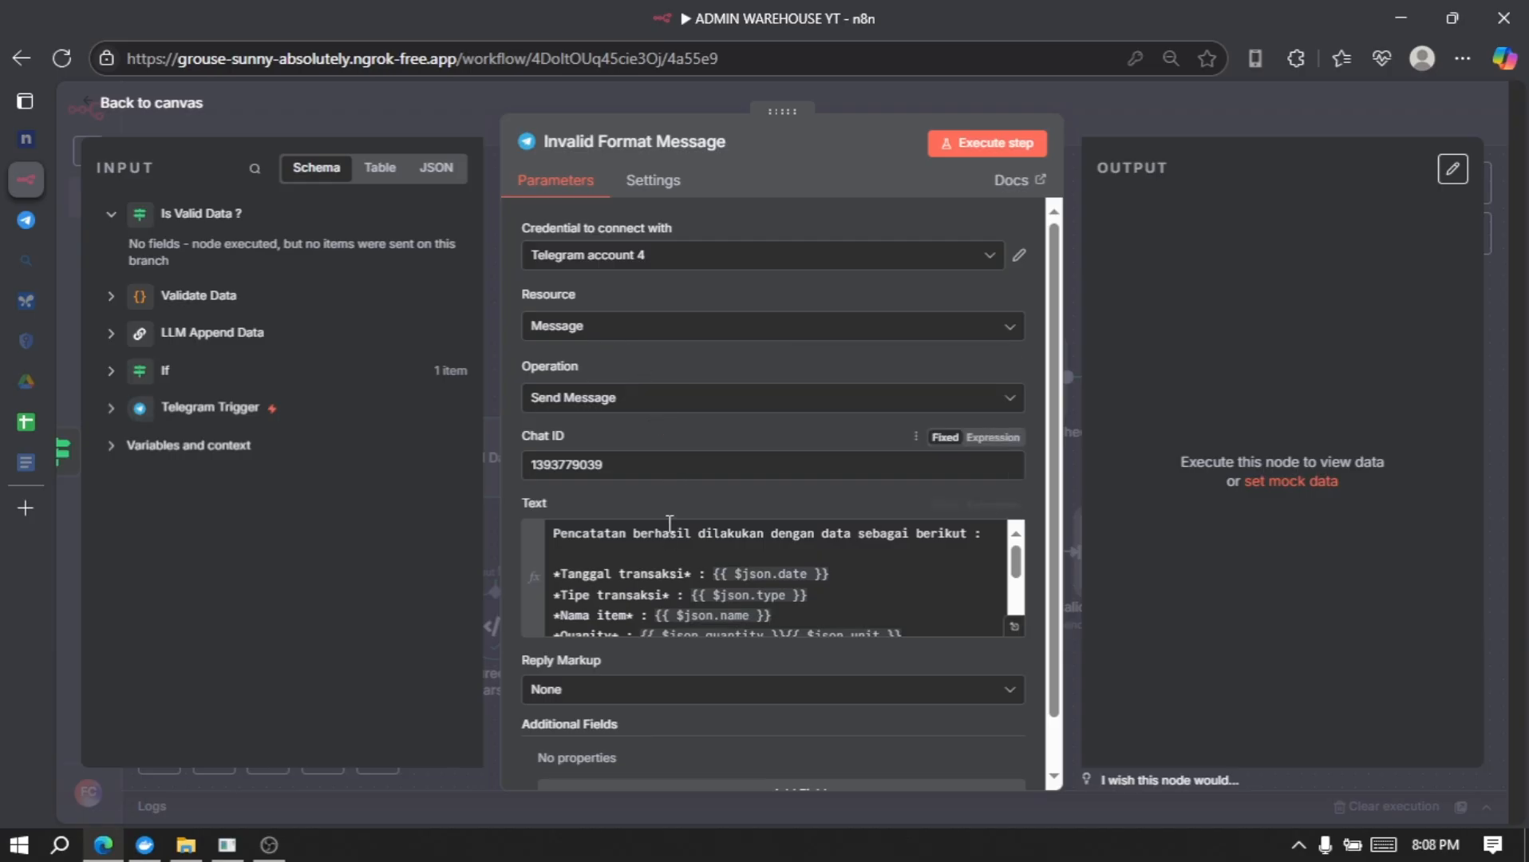
- Replace the Invalid Format Message node's text with the Telegram Send Invalid Format Message text from the Admin Warehouse Code document, and return to the canvas
{"action": "scroll", "coordinate": [669, 552], "scroll_direction": "down", "scroll_amount": 5}
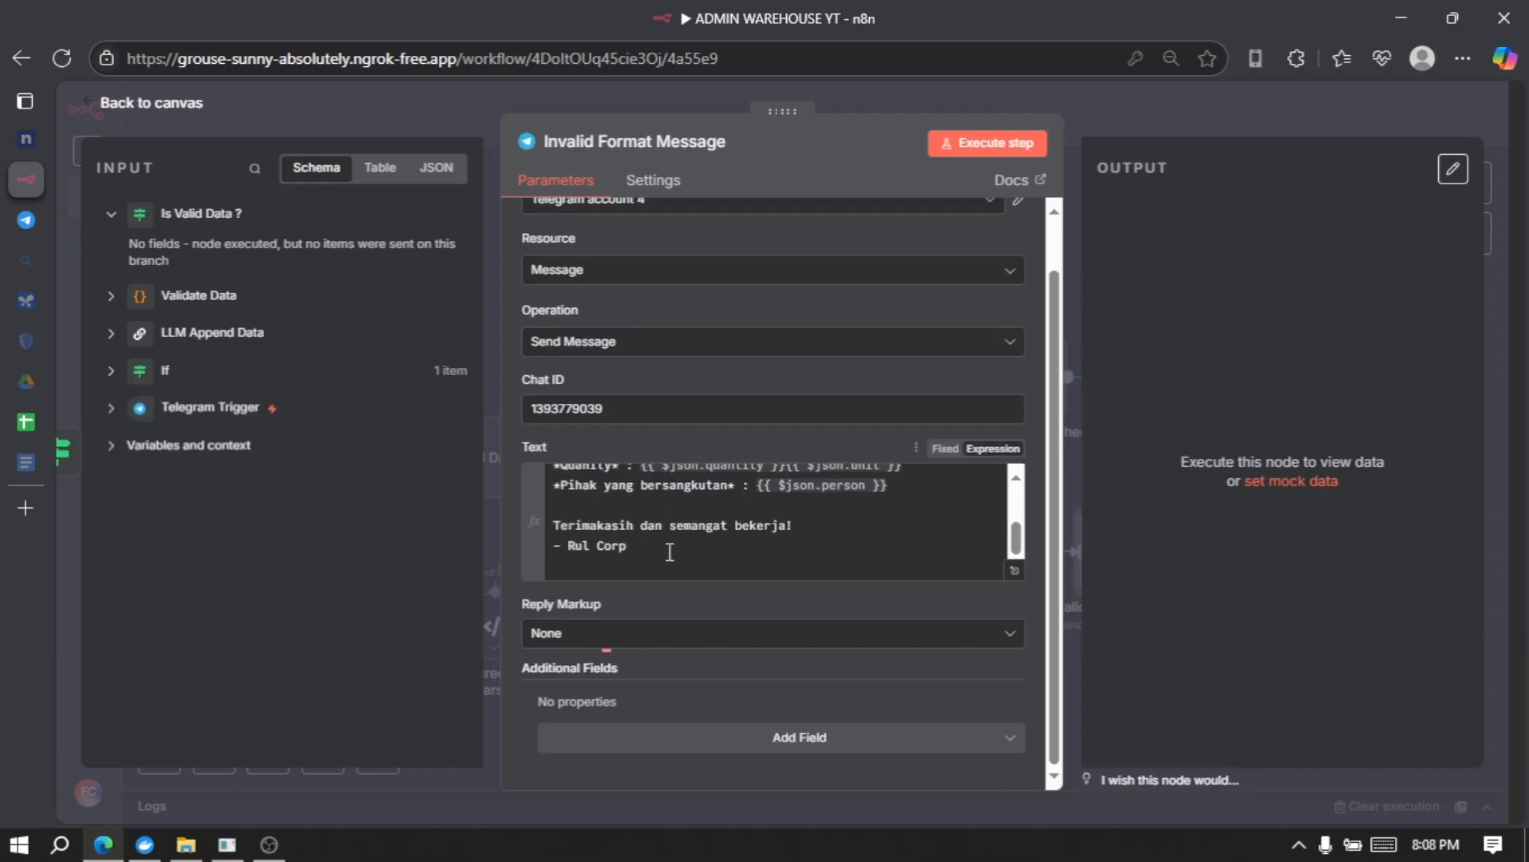
{"action": "left_click", "coordinate": [714, 552]}
{"action": "key", "text": "ctrl+a"}
{"action": "key", "text": "BackSpace"}
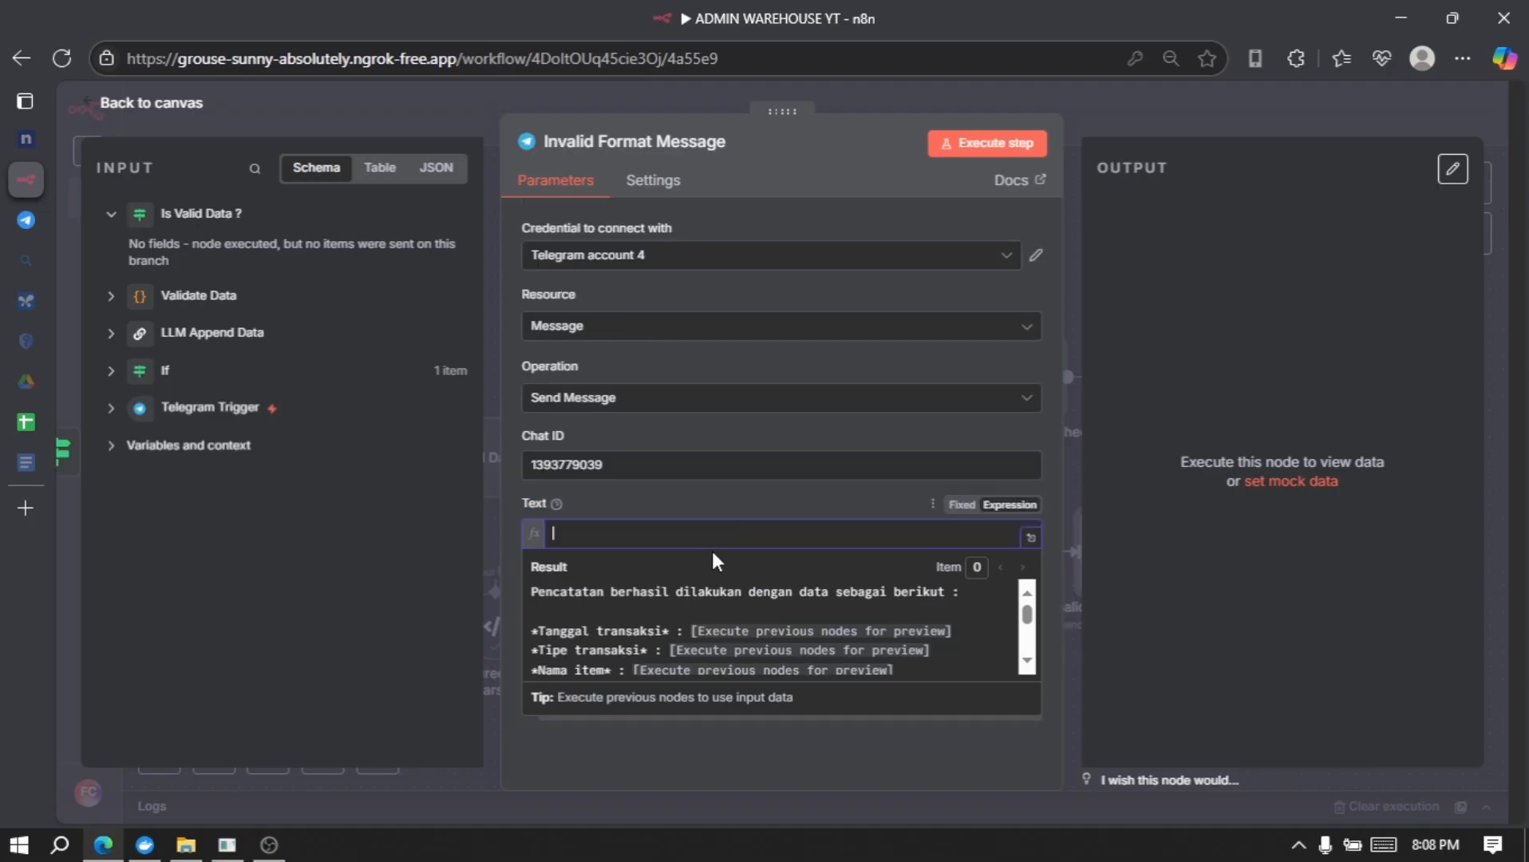
{"action": "left_click", "coordinate": [19, 469]}
{"action": "scroll", "coordinate": [758, 518], "scroll_direction": "down", "scroll_amount": 3}
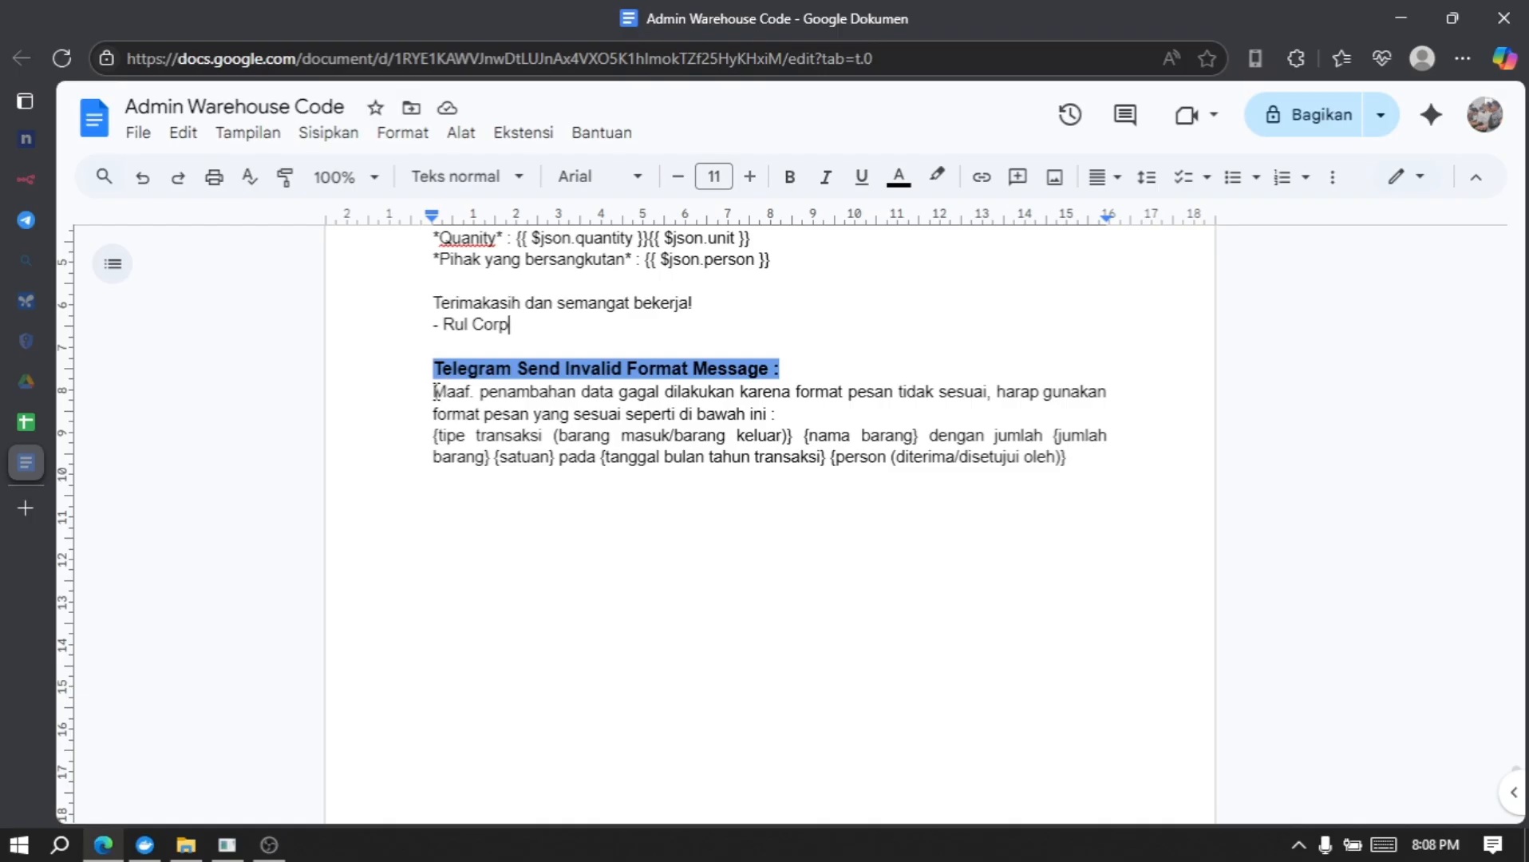
{"action": "left_click_drag", "start_coordinate": [433, 391], "coordinate": [1079, 468]}
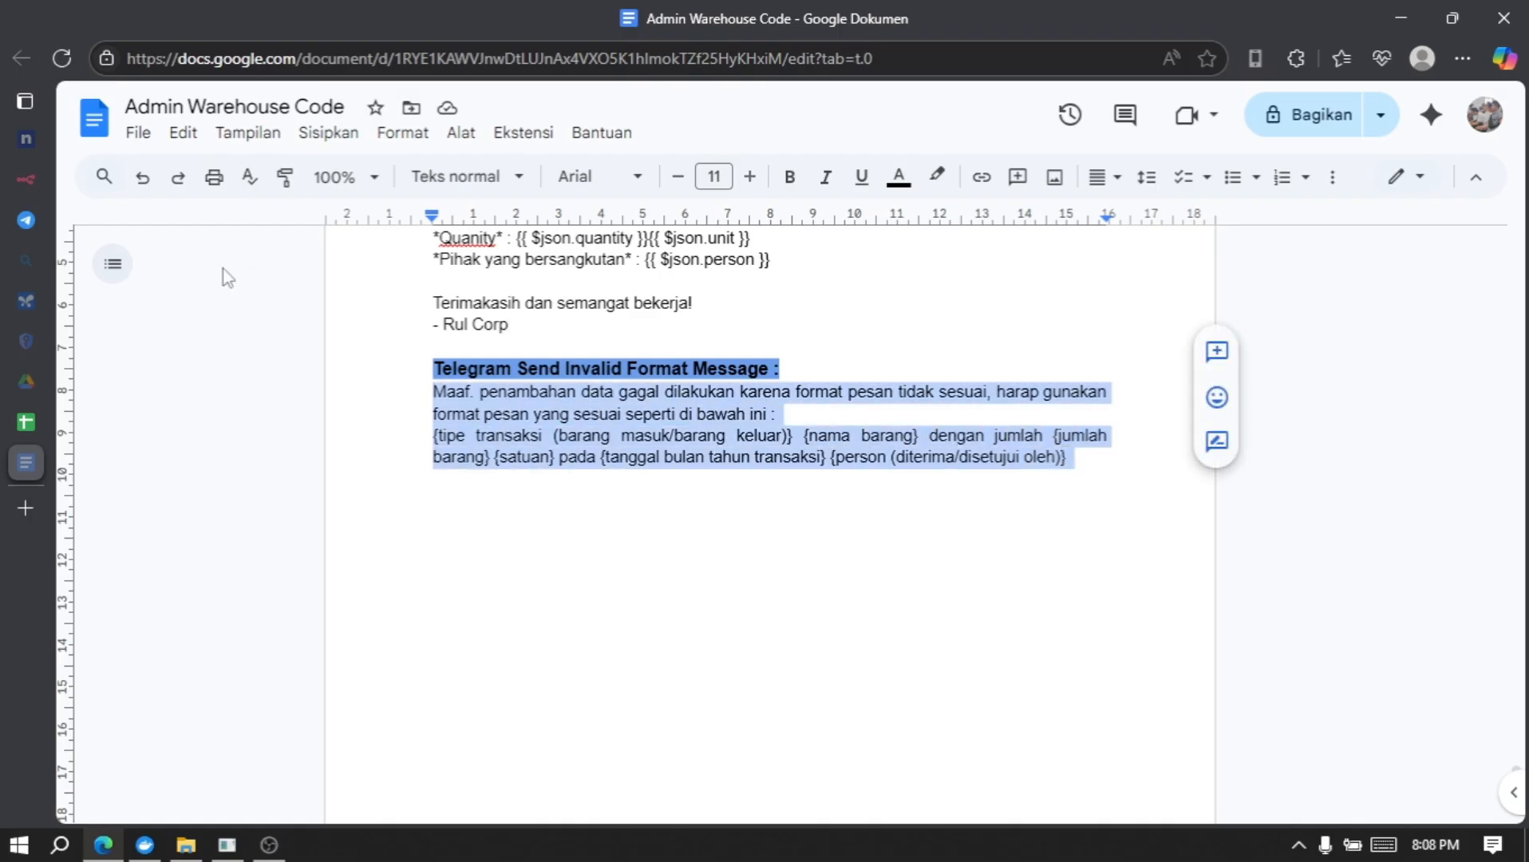
{"action": "left_click", "coordinate": [35, 182]}
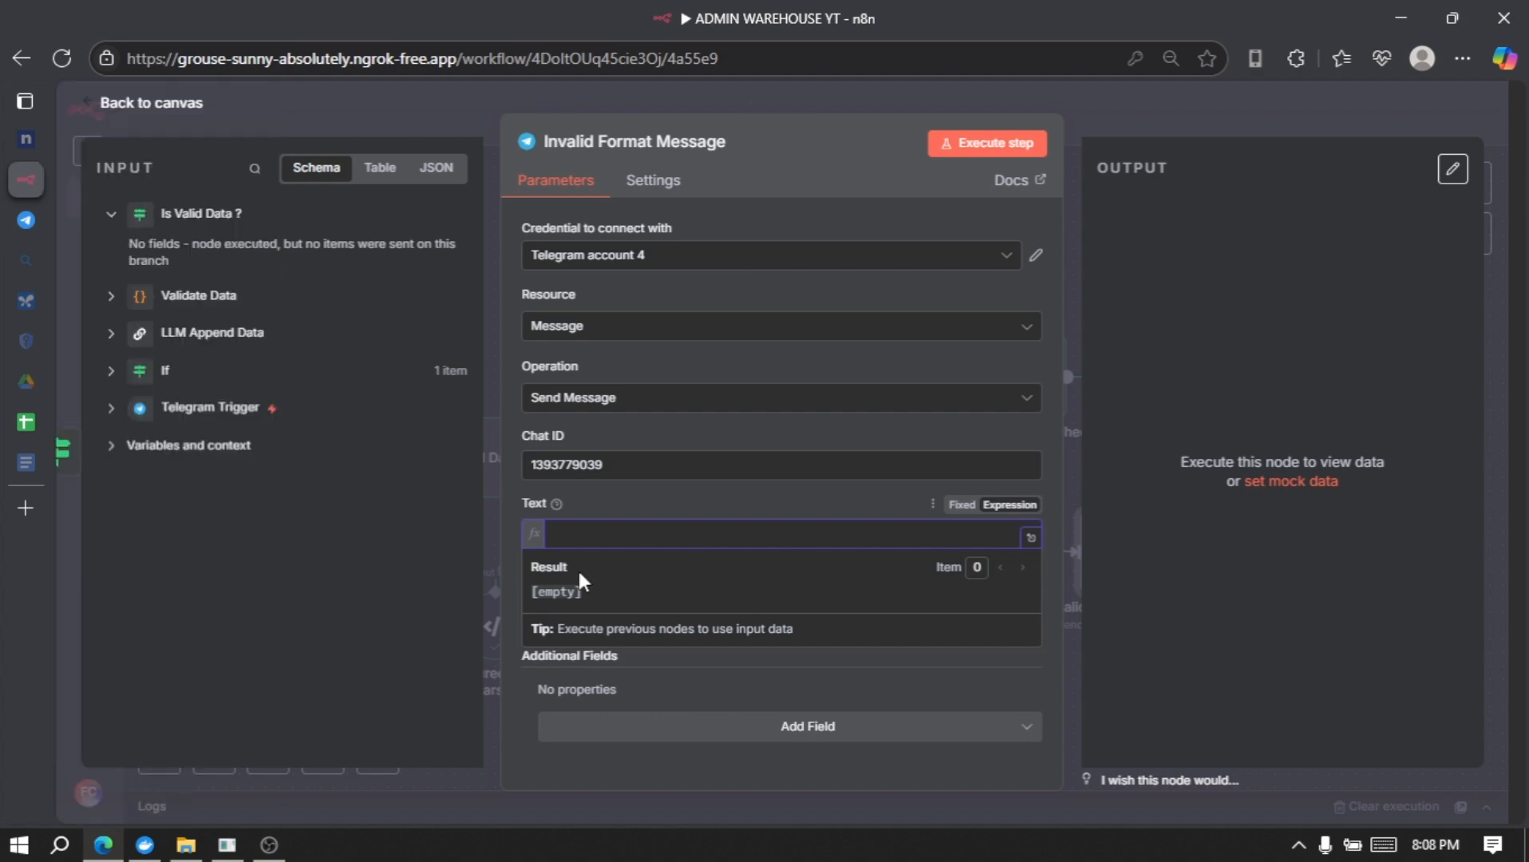
{"action": "key", "text": "ctrl+v"}
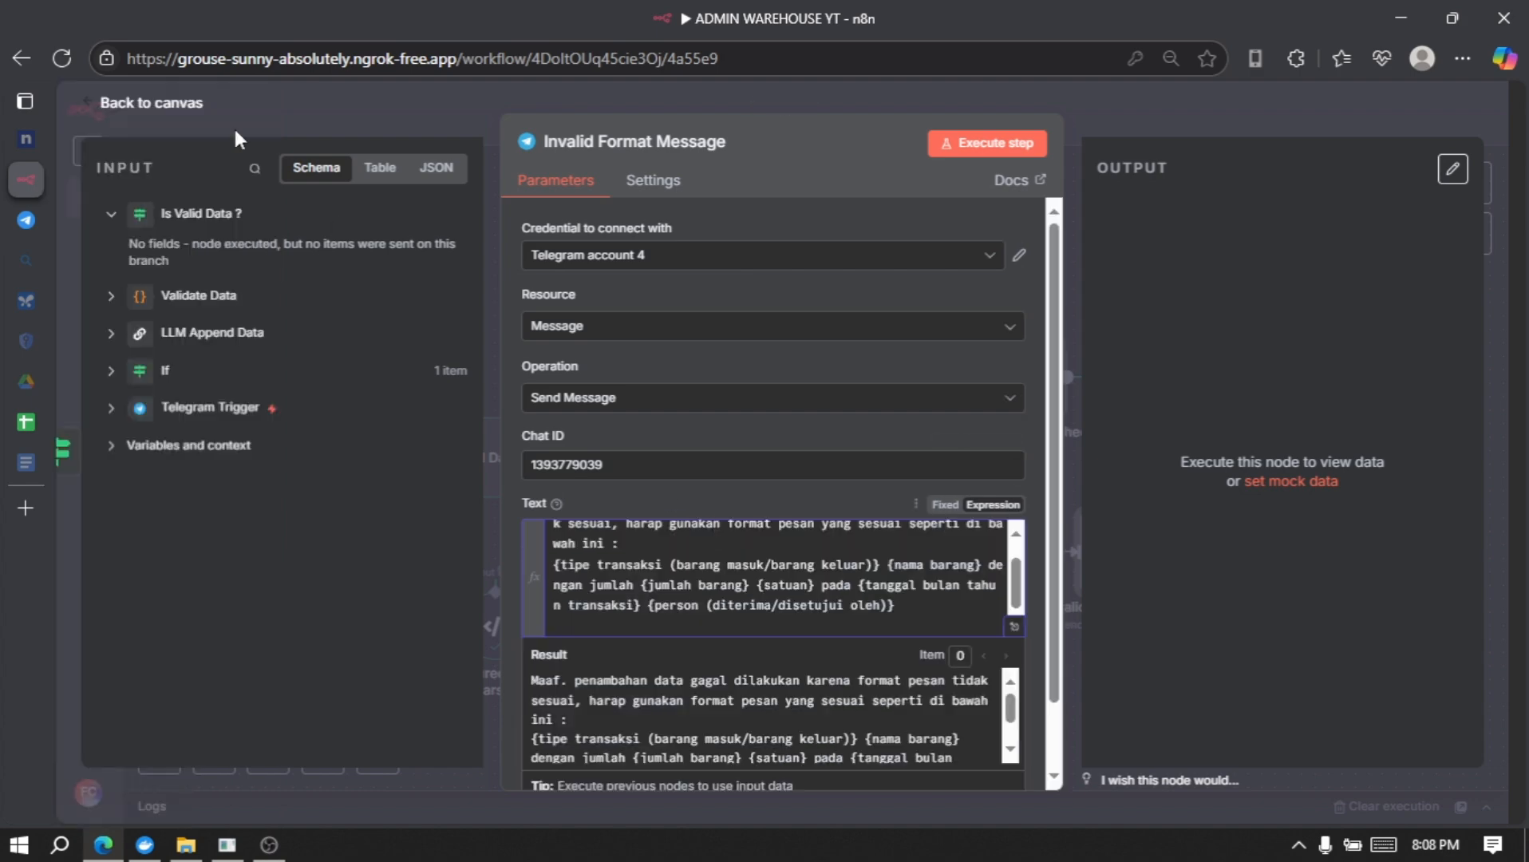
{"action": "left_click", "coordinate": [189, 105]}
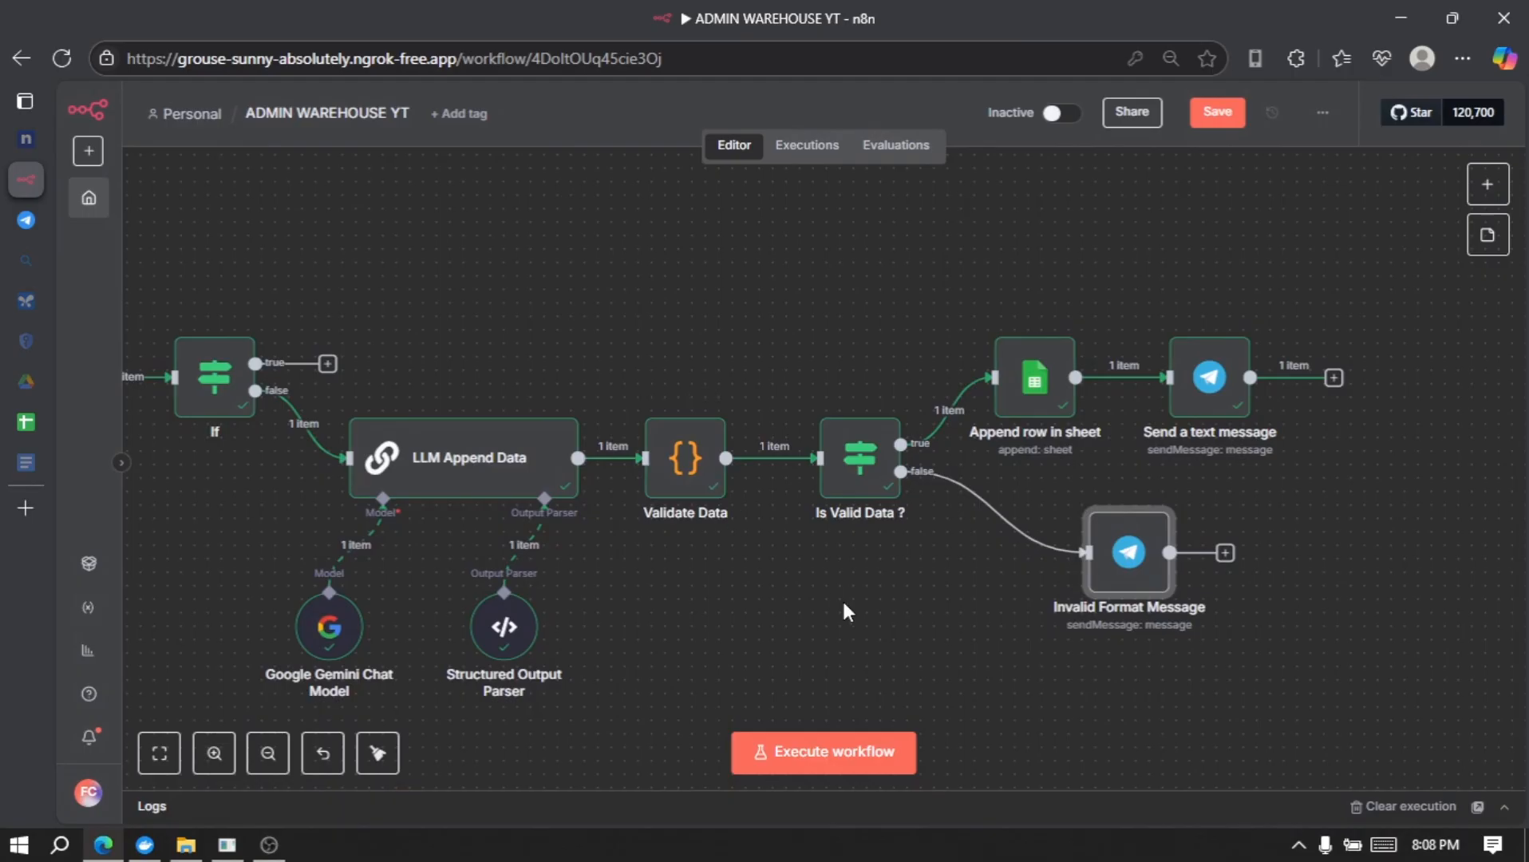
- Draft "barang masuk asal asalan aja" to the AdminWarehouseYT bot in Telegram Web, execute the n8n workflow, and send the message
{"action": "left_click", "coordinate": [35, 227]}
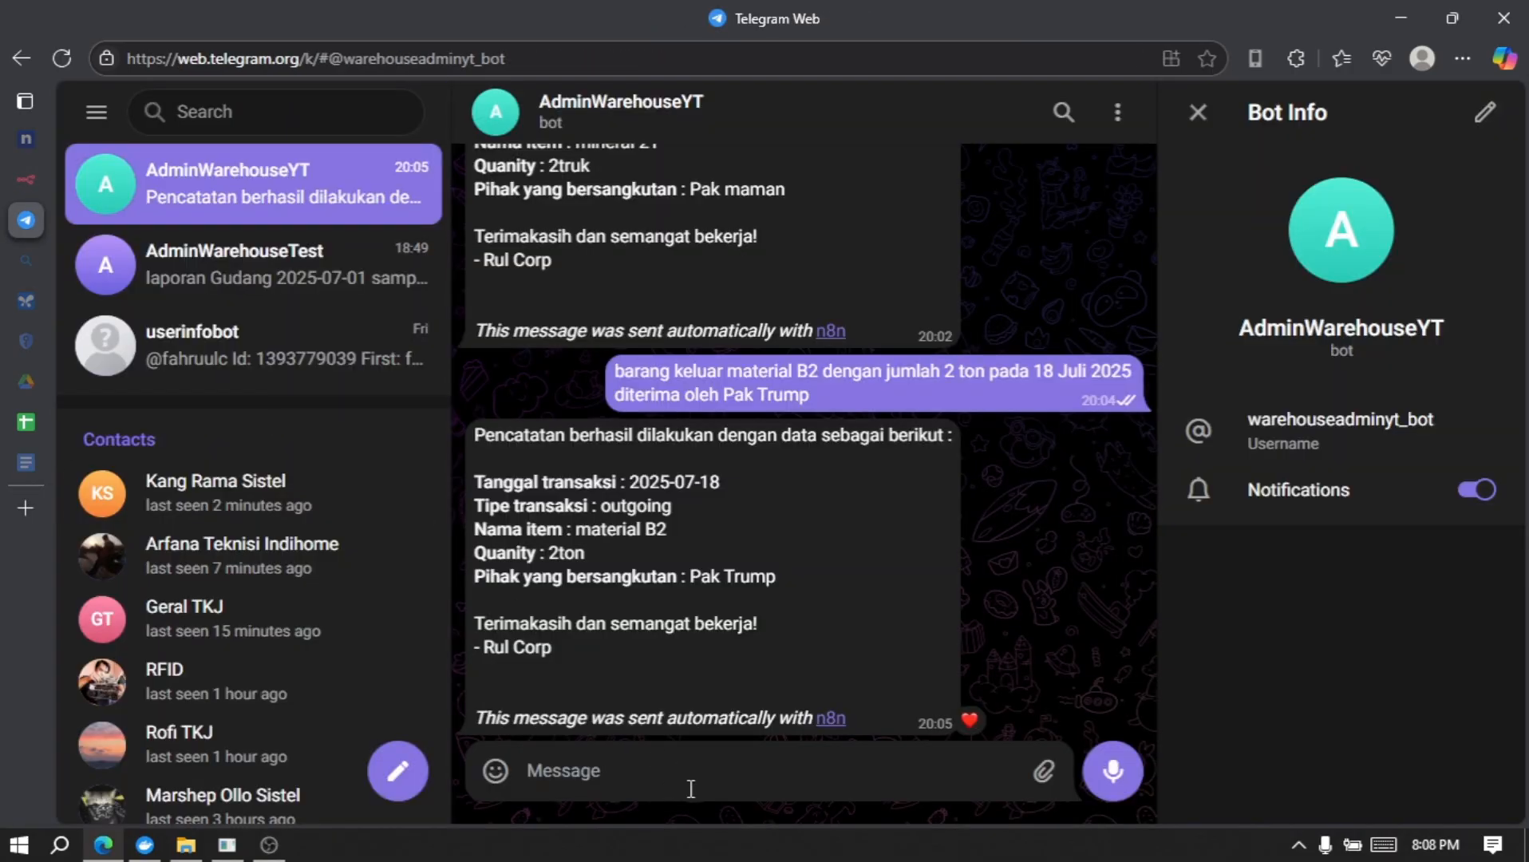
{"action": "type", "text": "barang masuk asal asalan aja"}
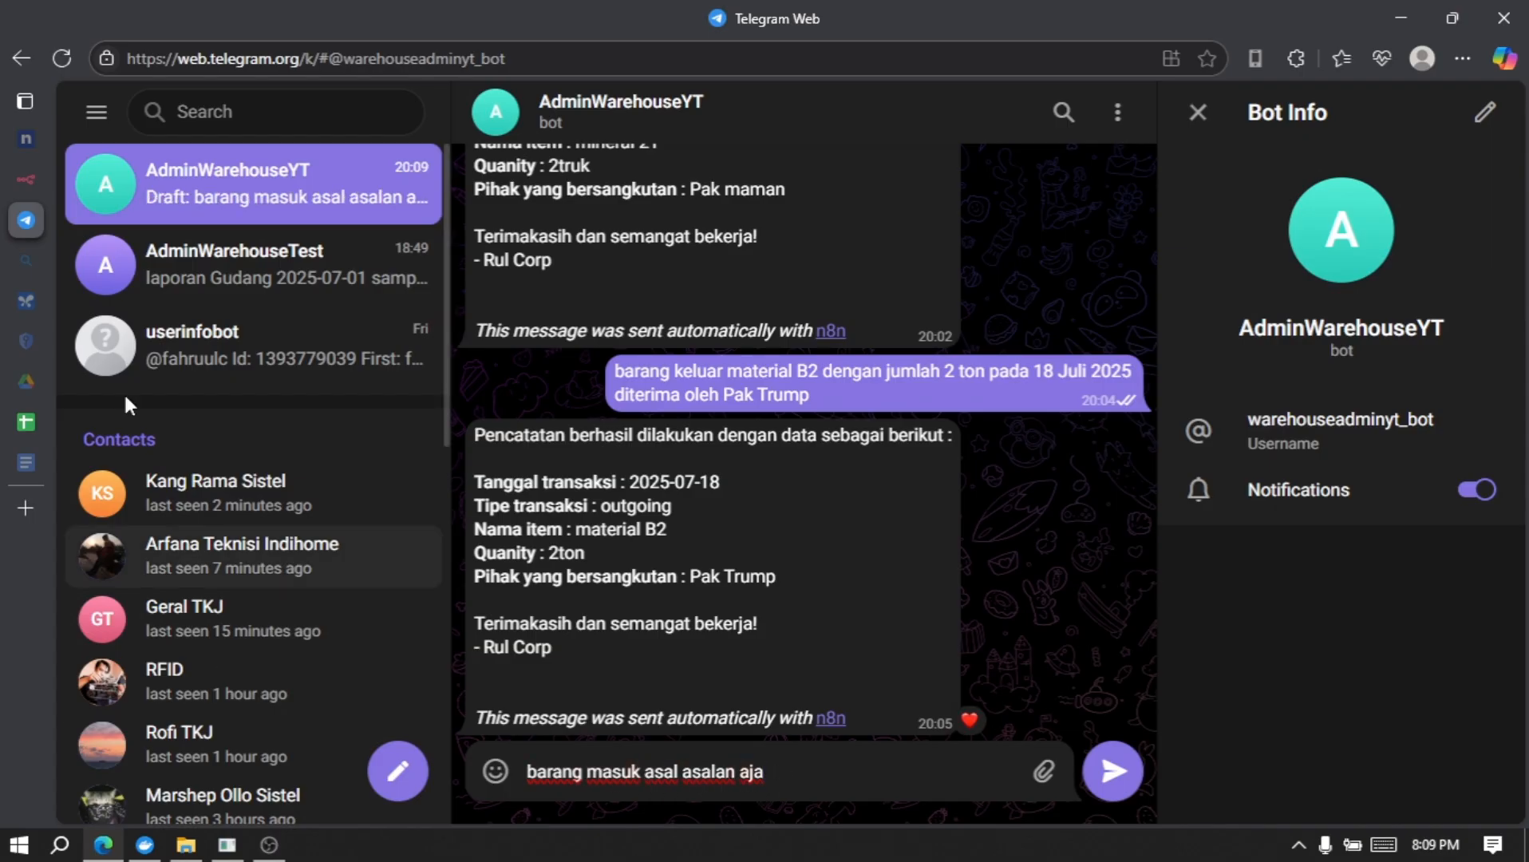
{"action": "left_click", "coordinate": [19, 173]}
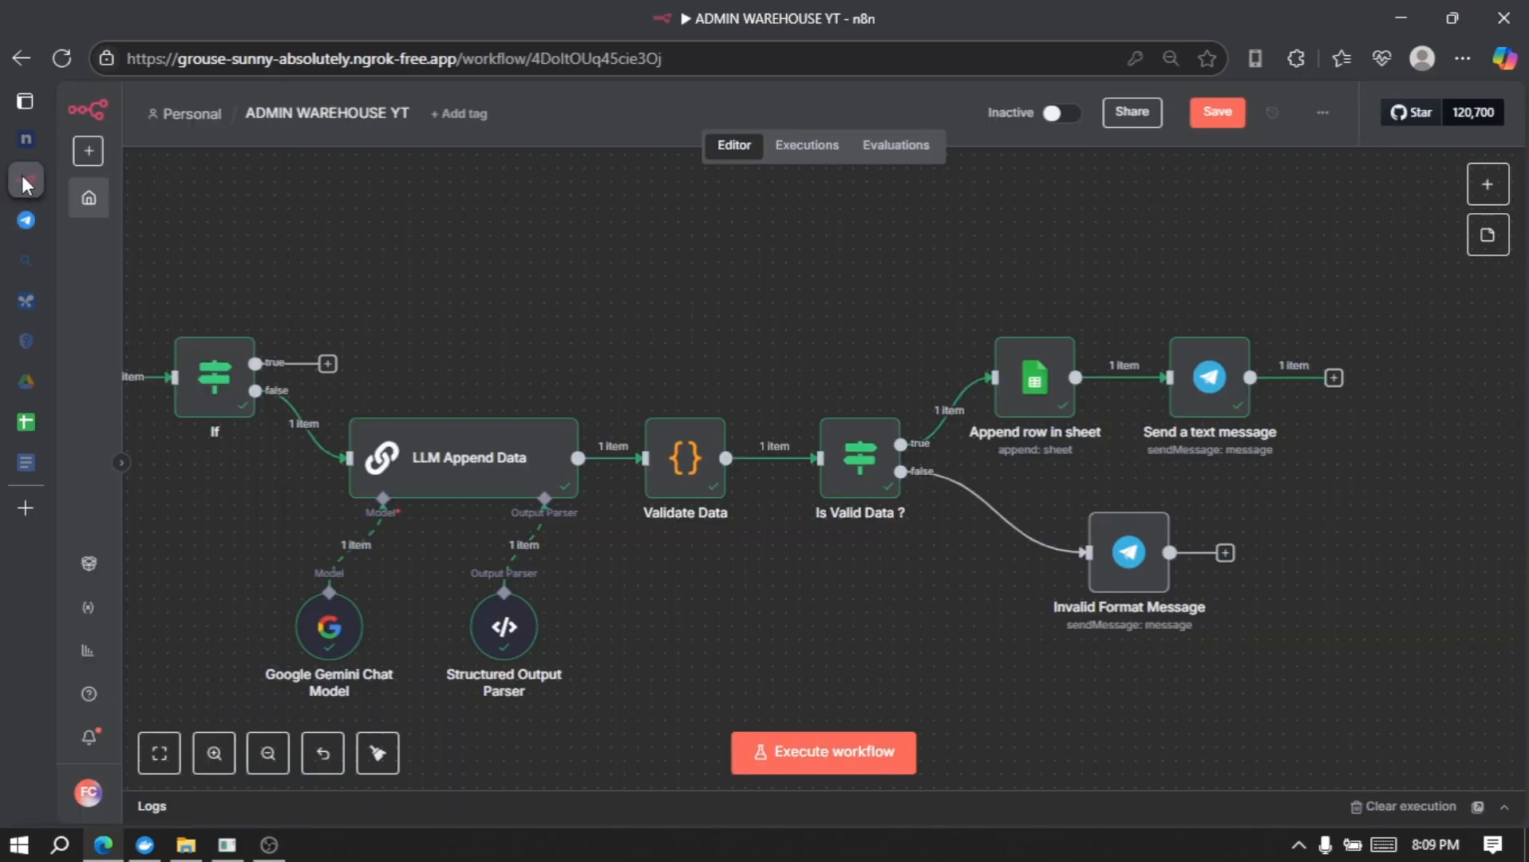
{"action": "left_click", "coordinate": [847, 753]}
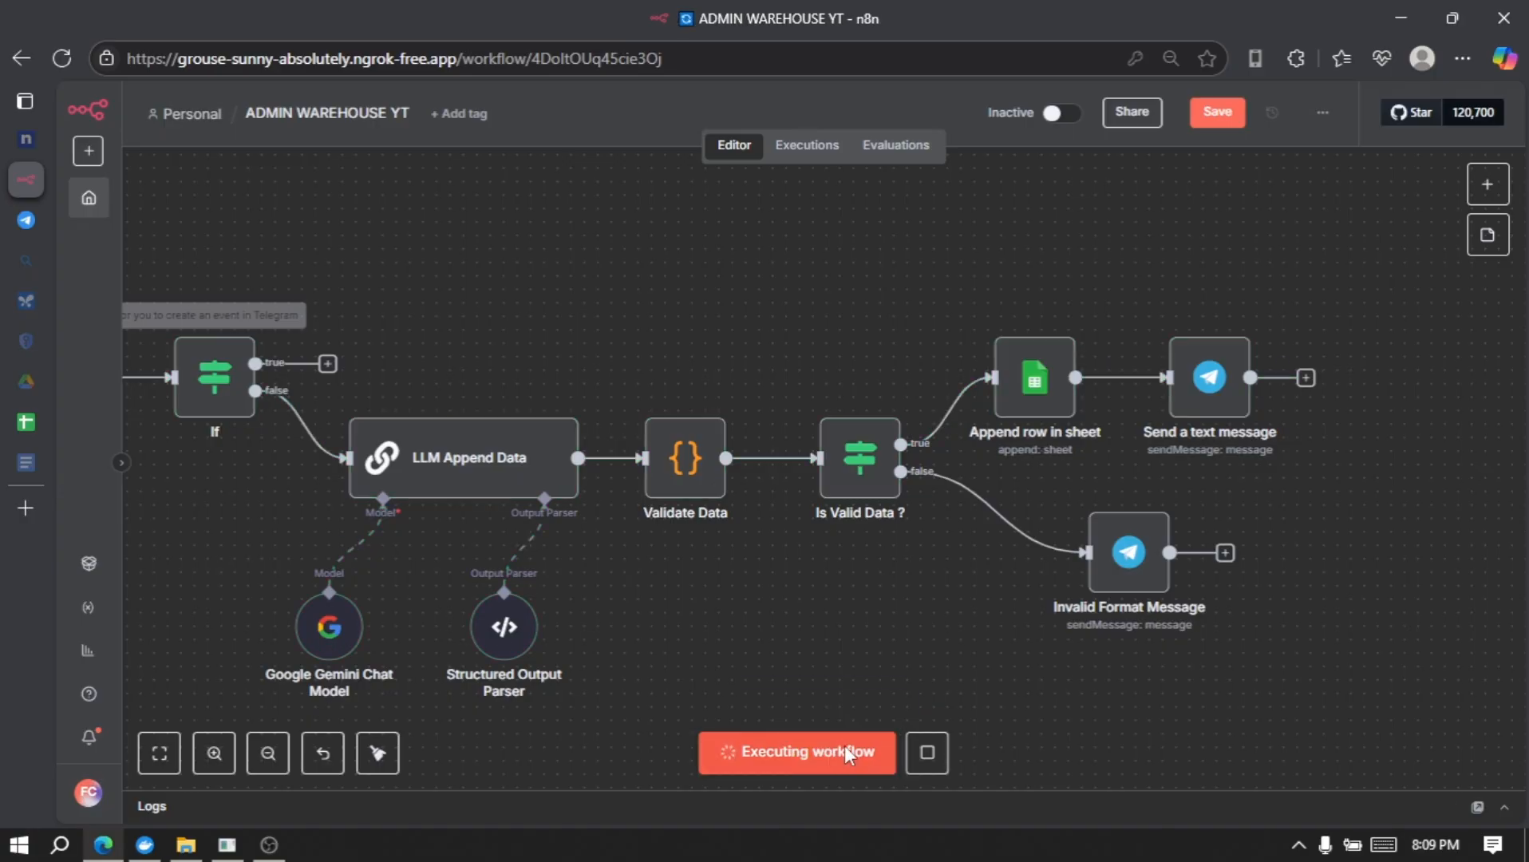
{"action": "left_click", "coordinate": [11, 209]}
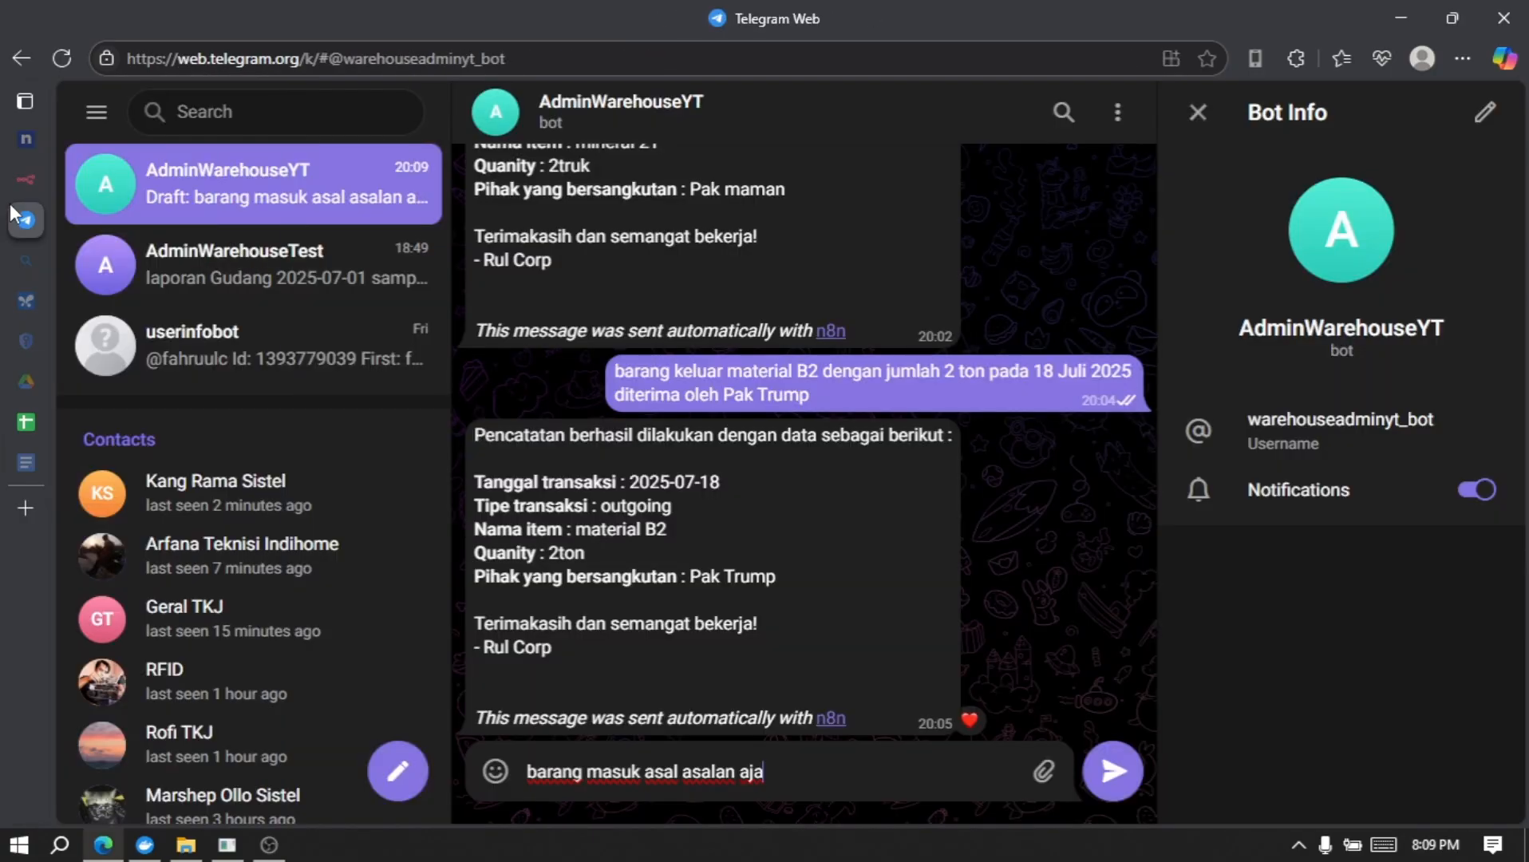
{"action": "left_click", "coordinate": [1127, 785]}
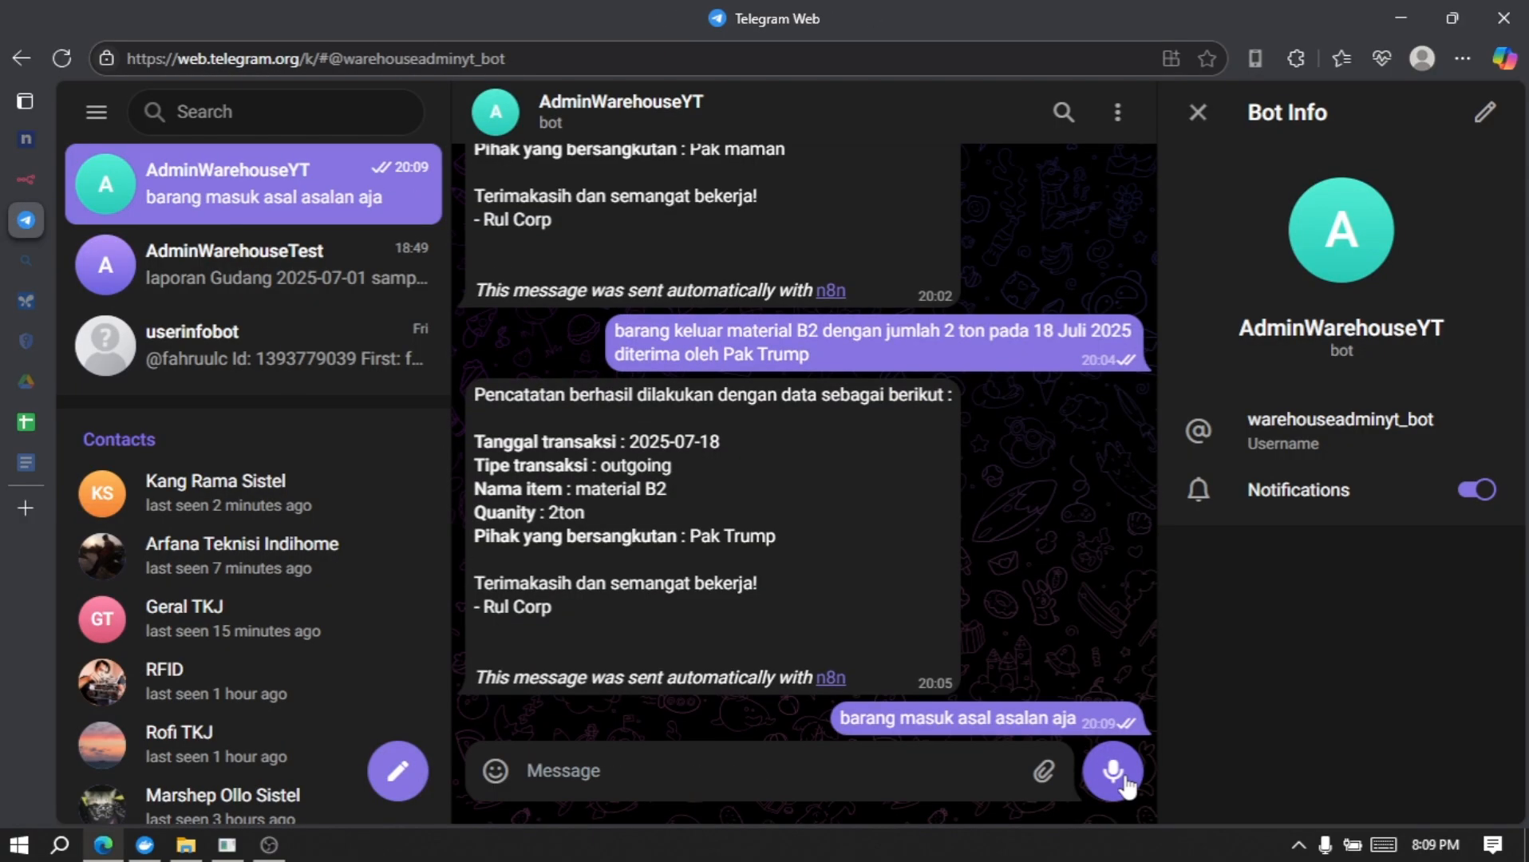
- Follow the workflow run through the invalid-data branch in n8n, read the bot's reply in Telegram Web, and return to n8n
{"action": "left_click", "coordinate": [23, 170]}
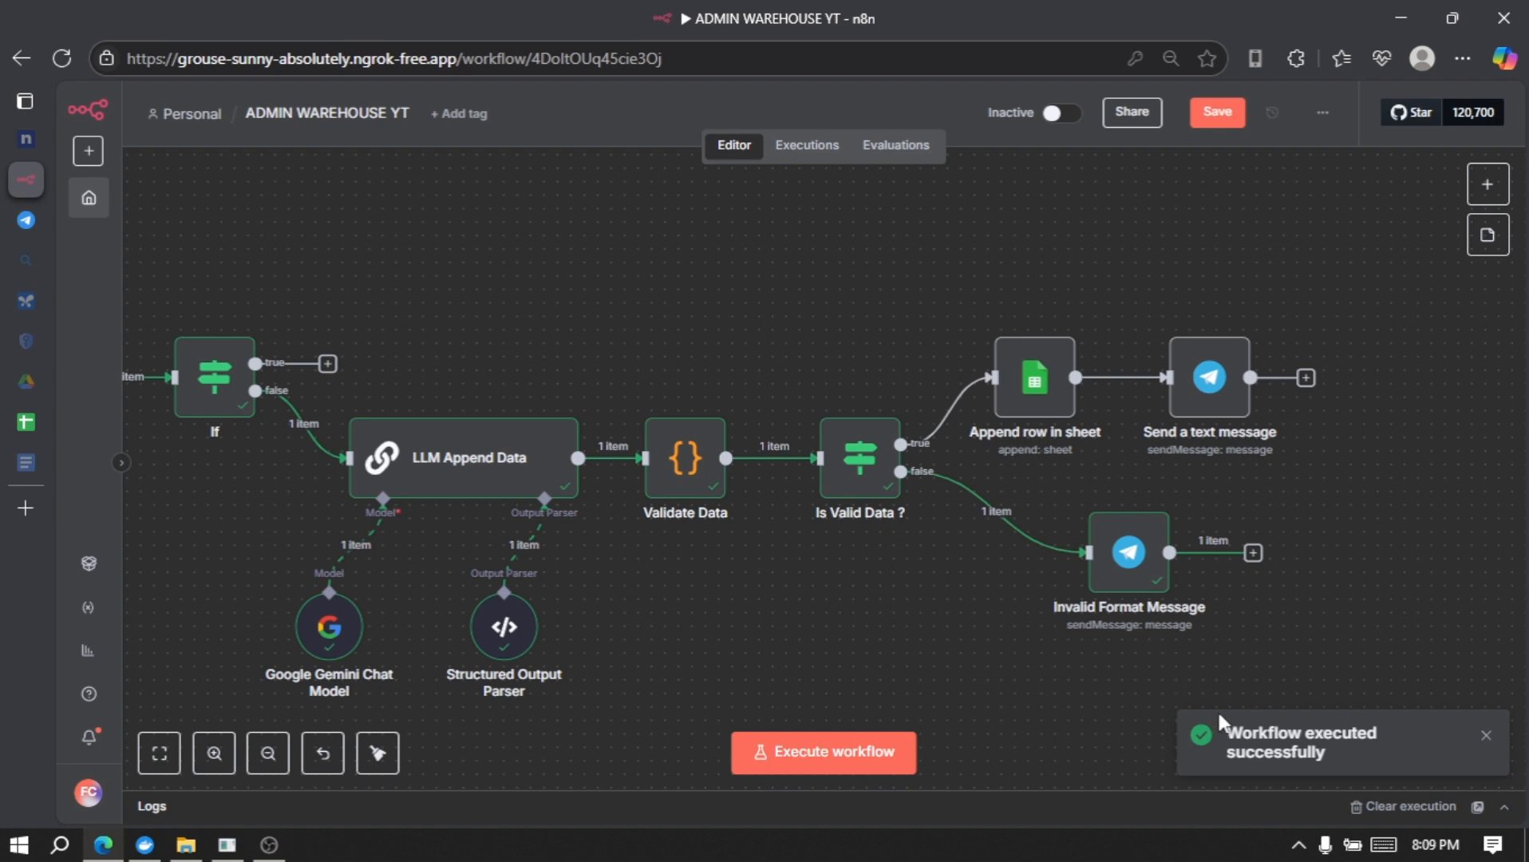
{"action": "left_click", "coordinate": [26, 224]}
{"action": "double_click", "coordinate": [819, 533]}
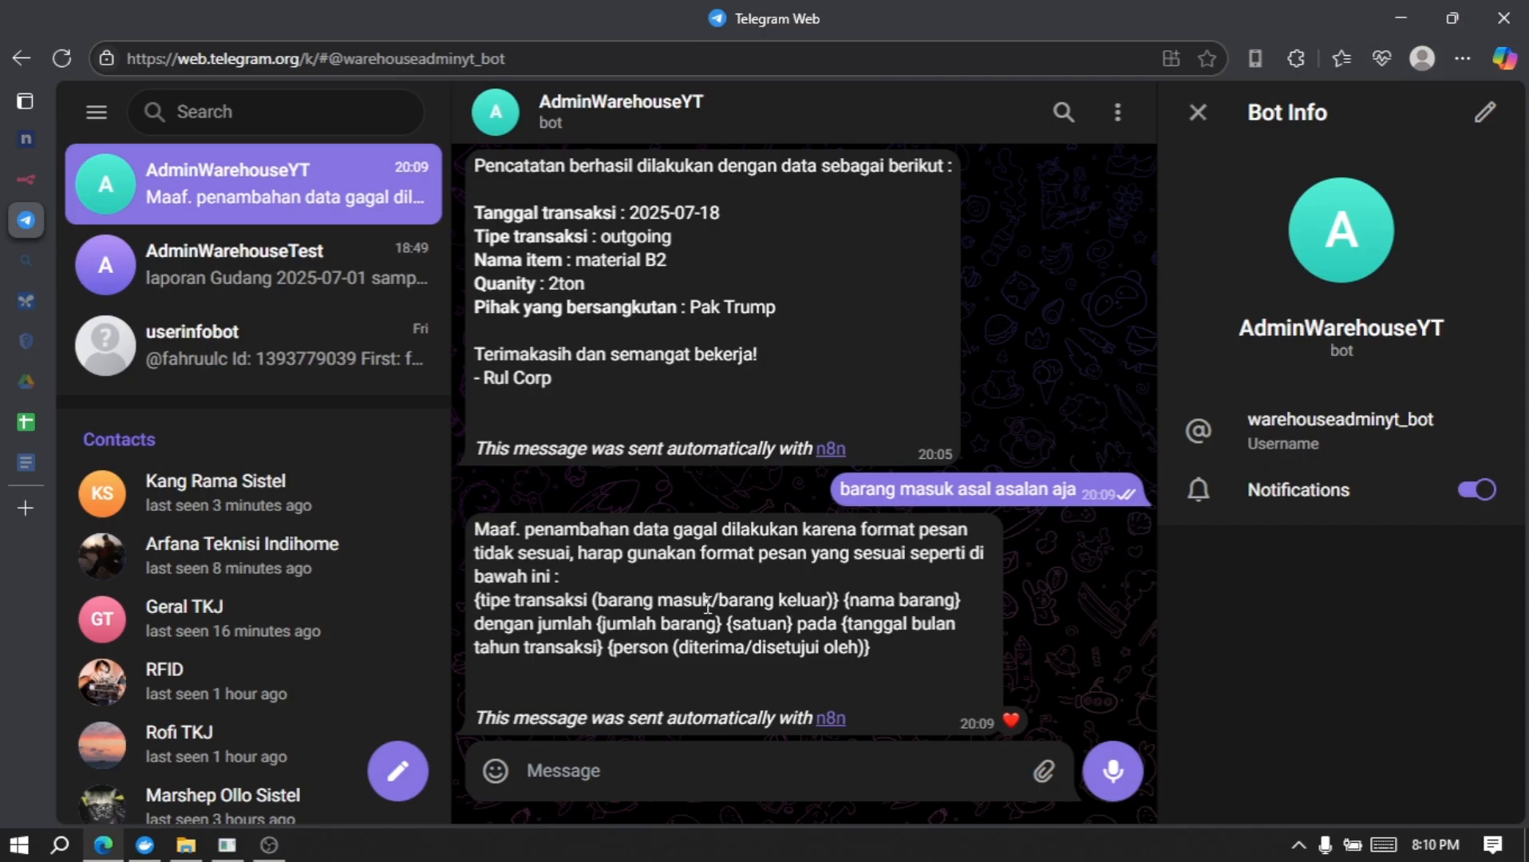
{"action": "left_click", "coordinate": [13, 183]}
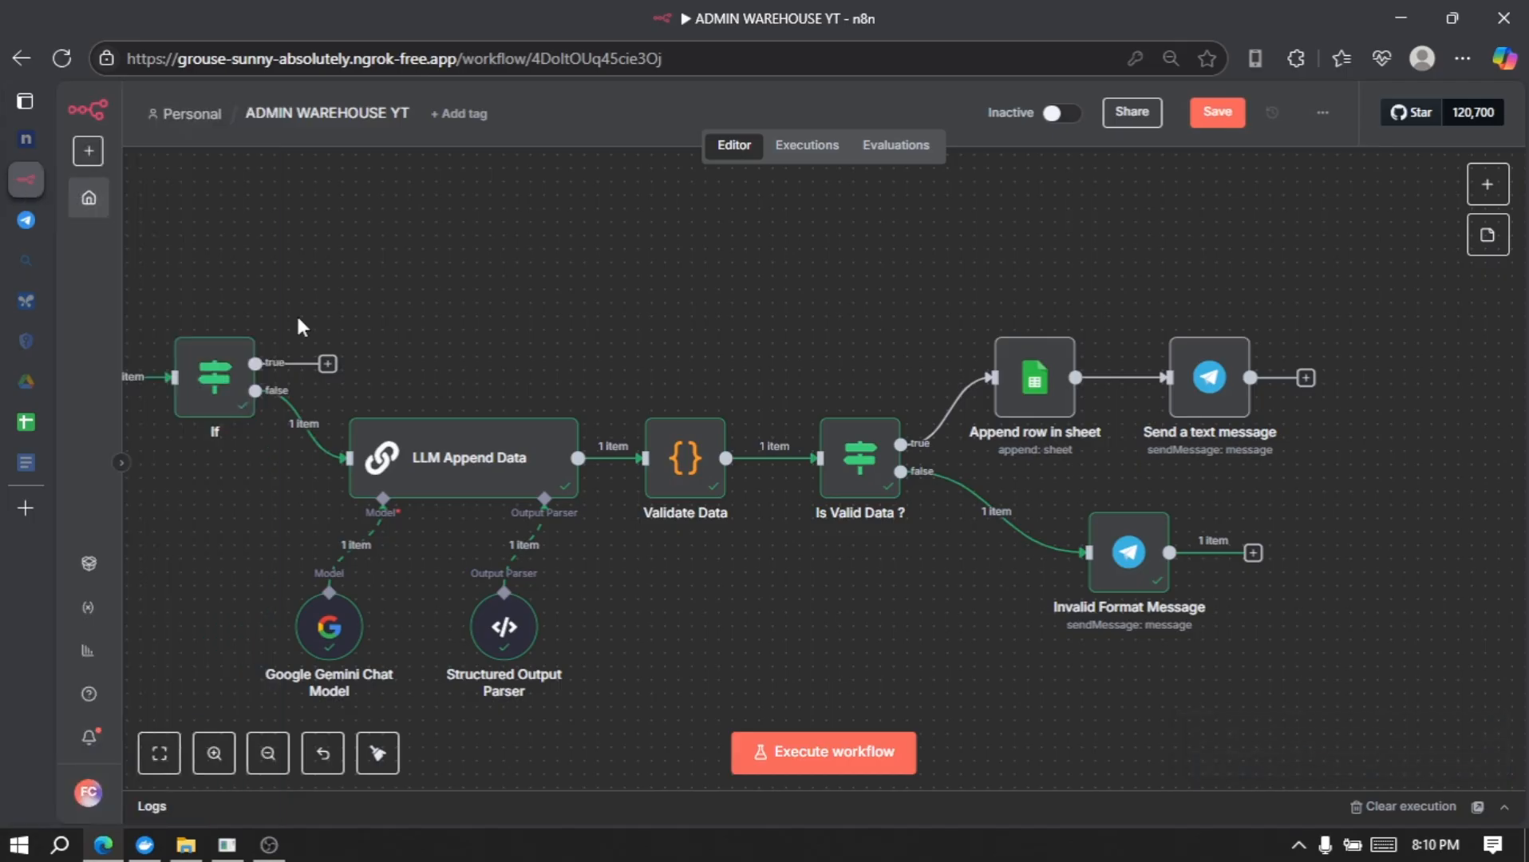
- Duplicate LLM Append Data with its Google Gemini Chat Model and Structured Output Parser, and place the copies above the originals
{"action": "scroll", "coordinate": [750, 616], "scroll_direction": "left", "scroll_amount": 5}
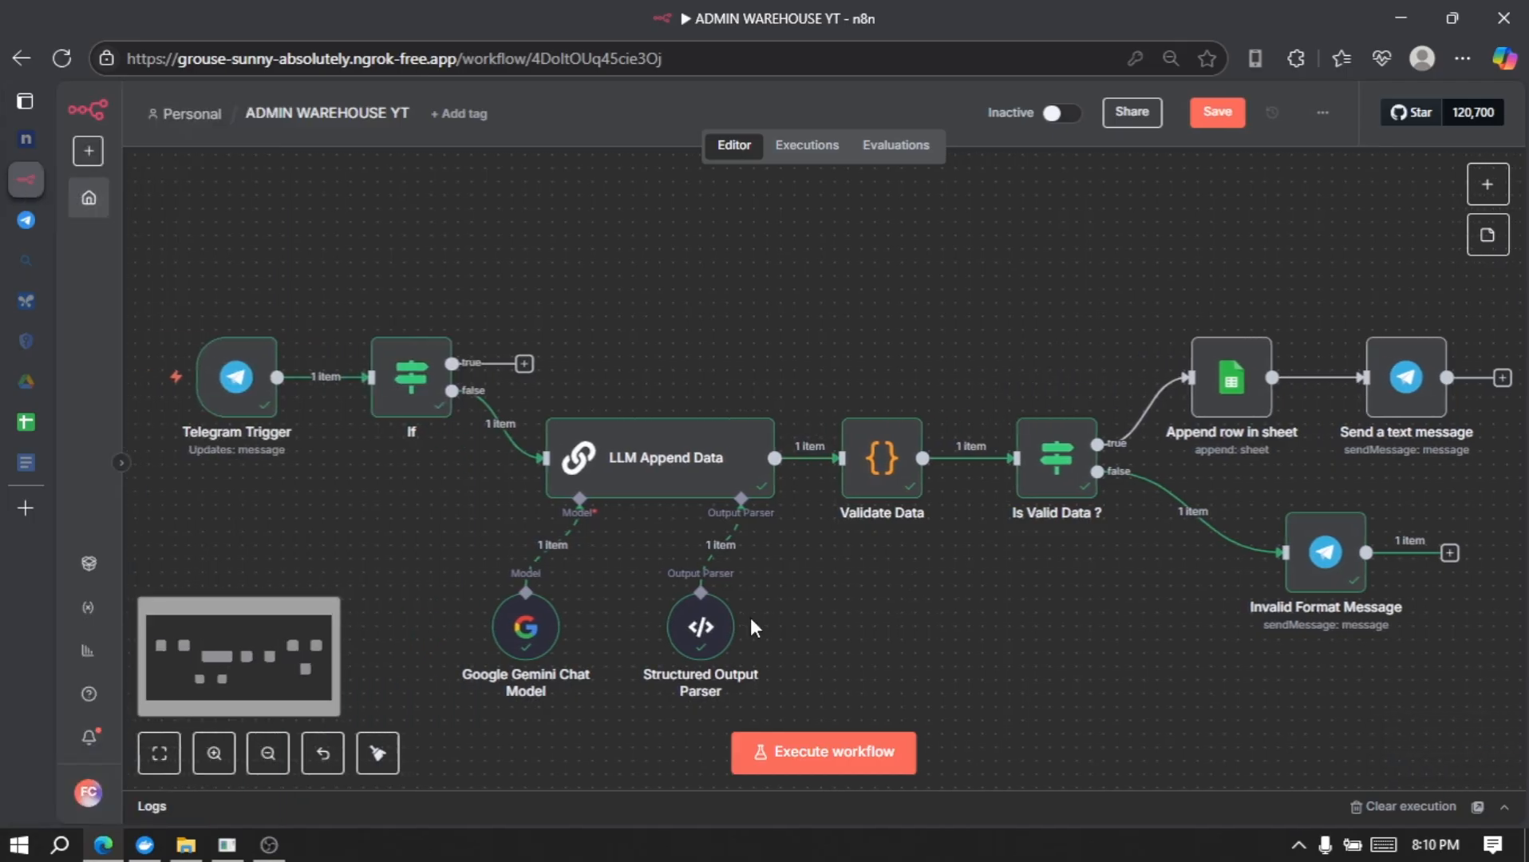
{"action": "scroll", "coordinate": [750, 616], "scroll_direction": "left", "scroll_amount": 1}
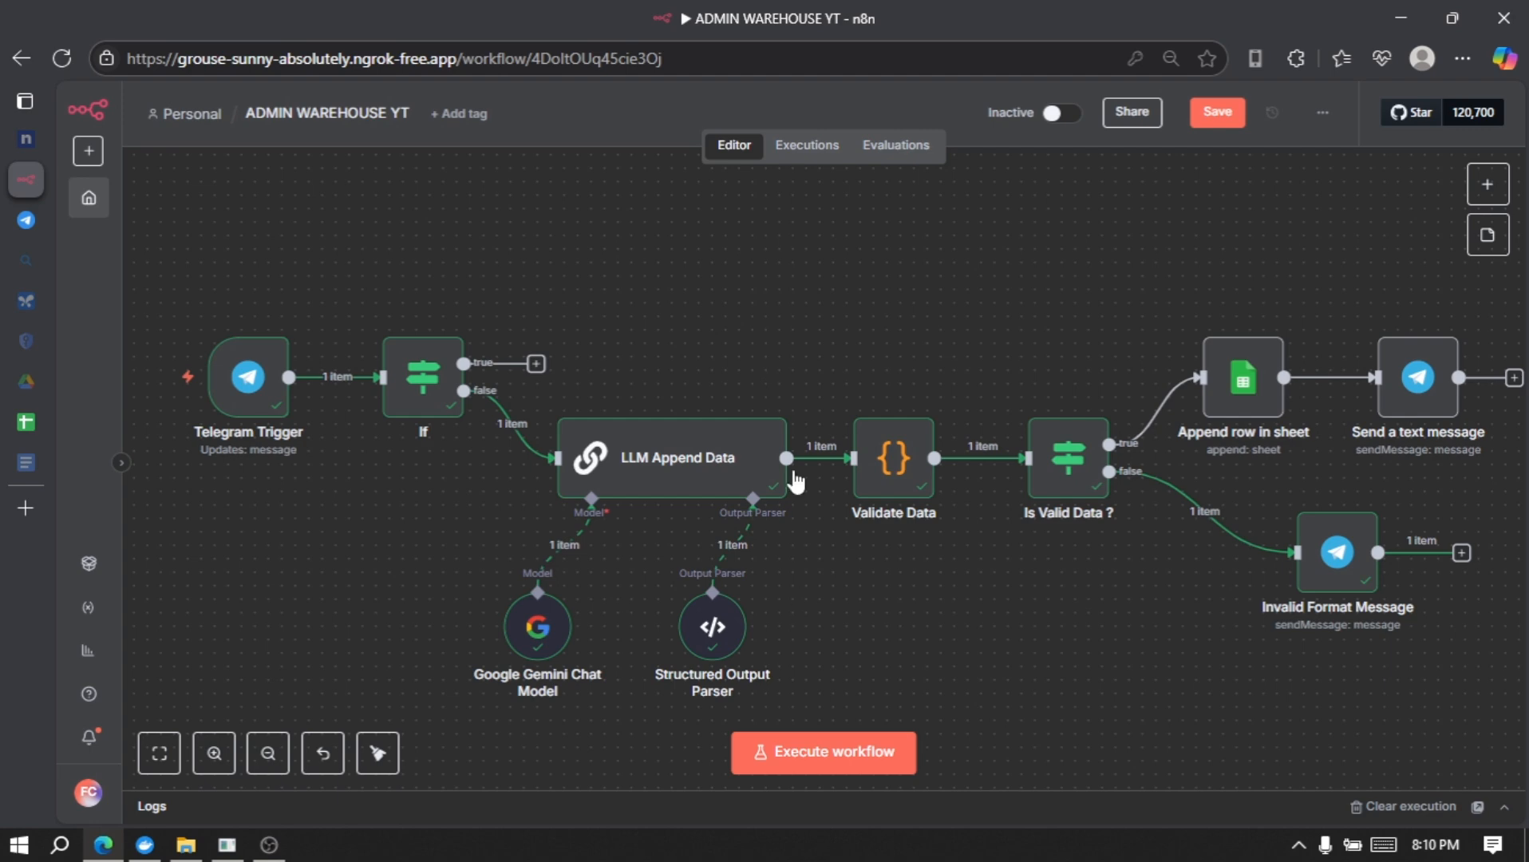
{"action": "scroll", "coordinate": [803, 637], "scroll_direction": "down", "scroll_amount": 2}
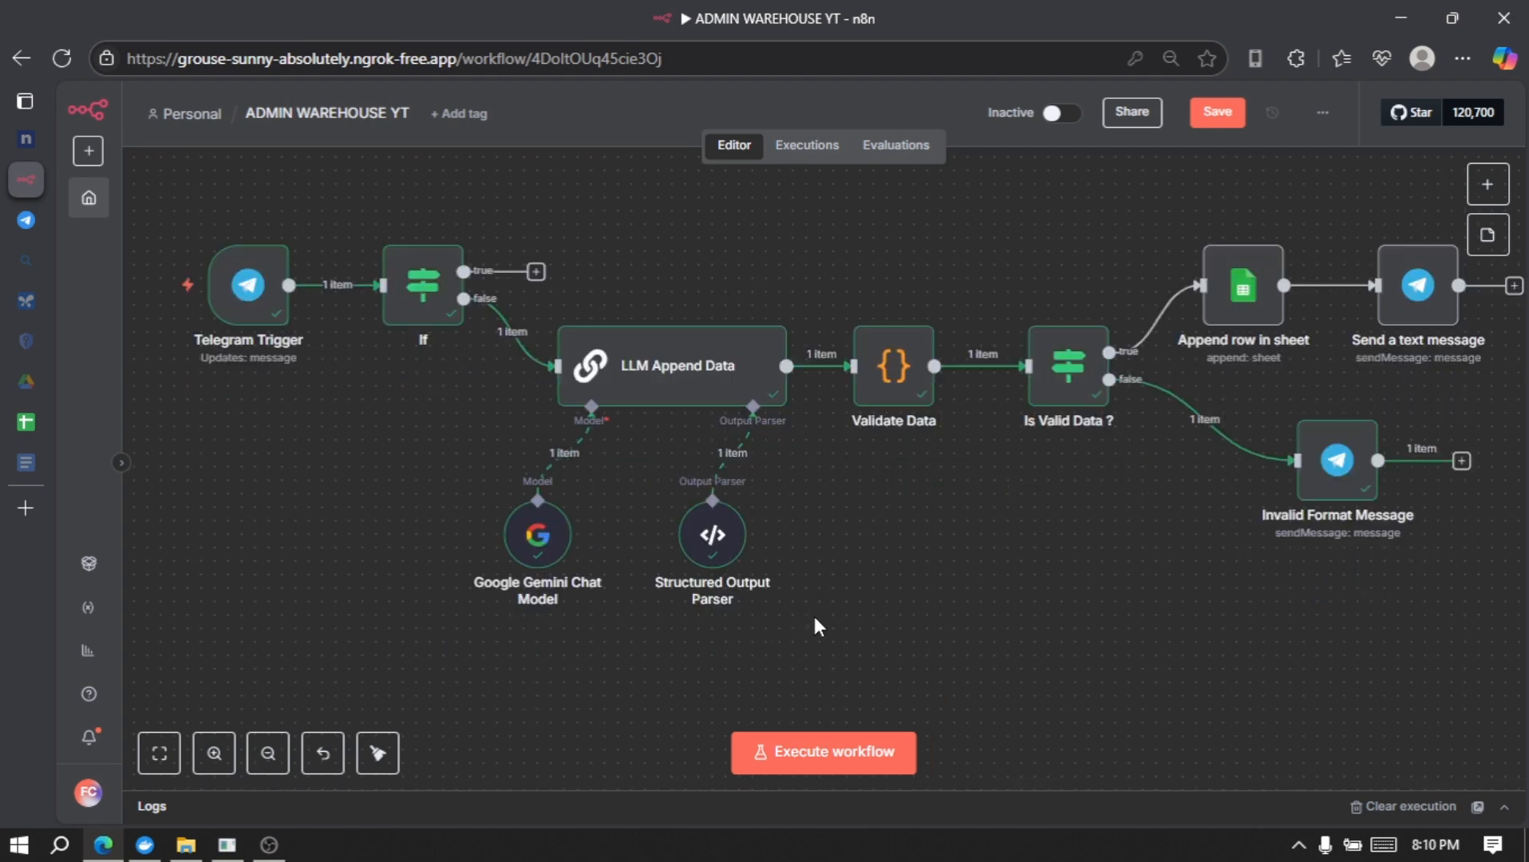
{"action": "left_click_drag", "start_coordinate": [813, 616], "coordinate": [474, 319]}
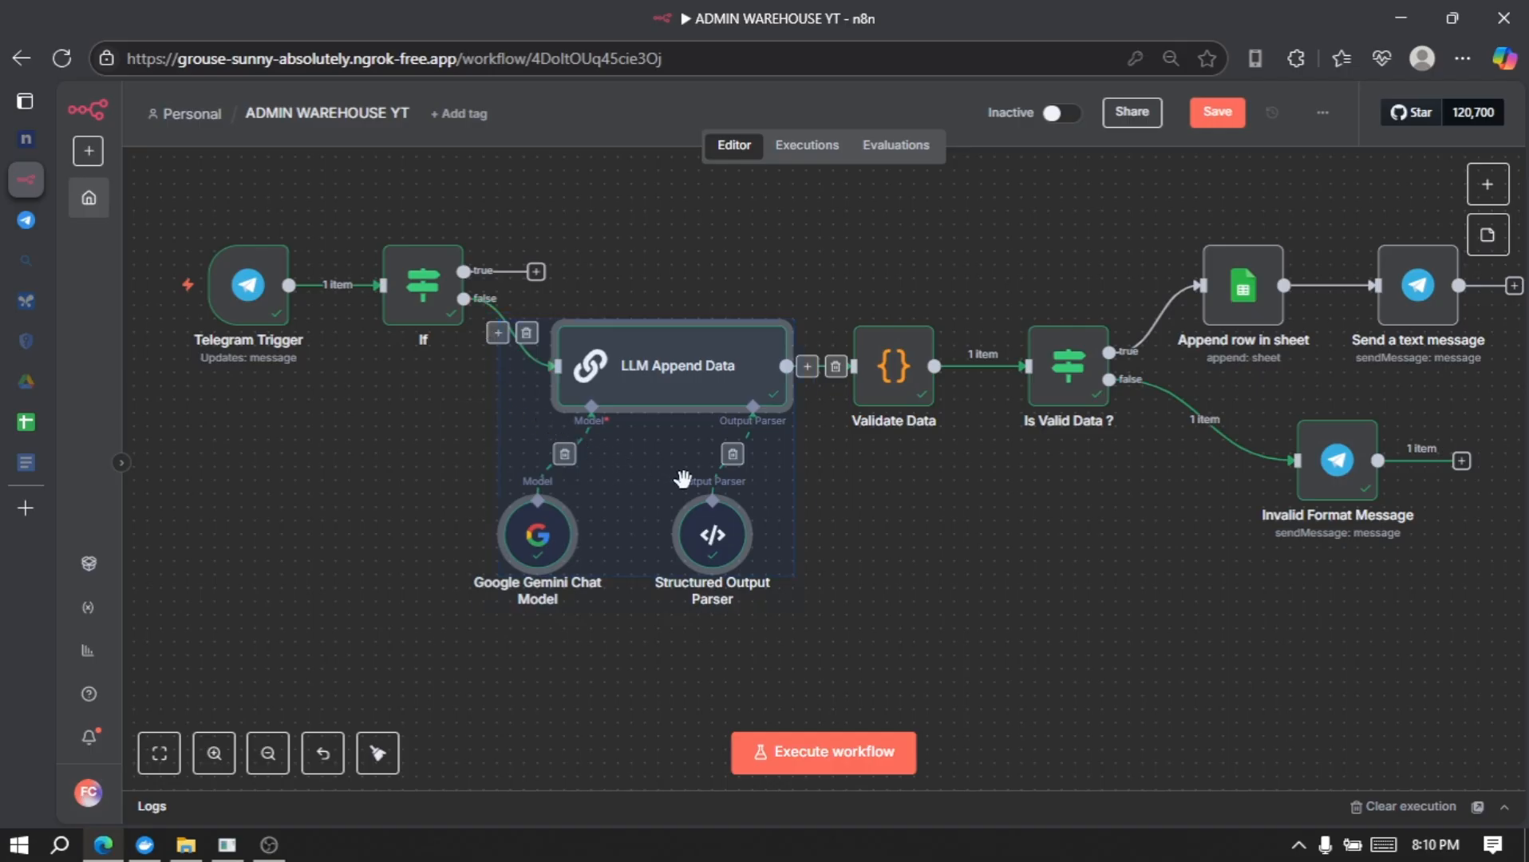
{"action": "key", "text": "ctrl+c"}
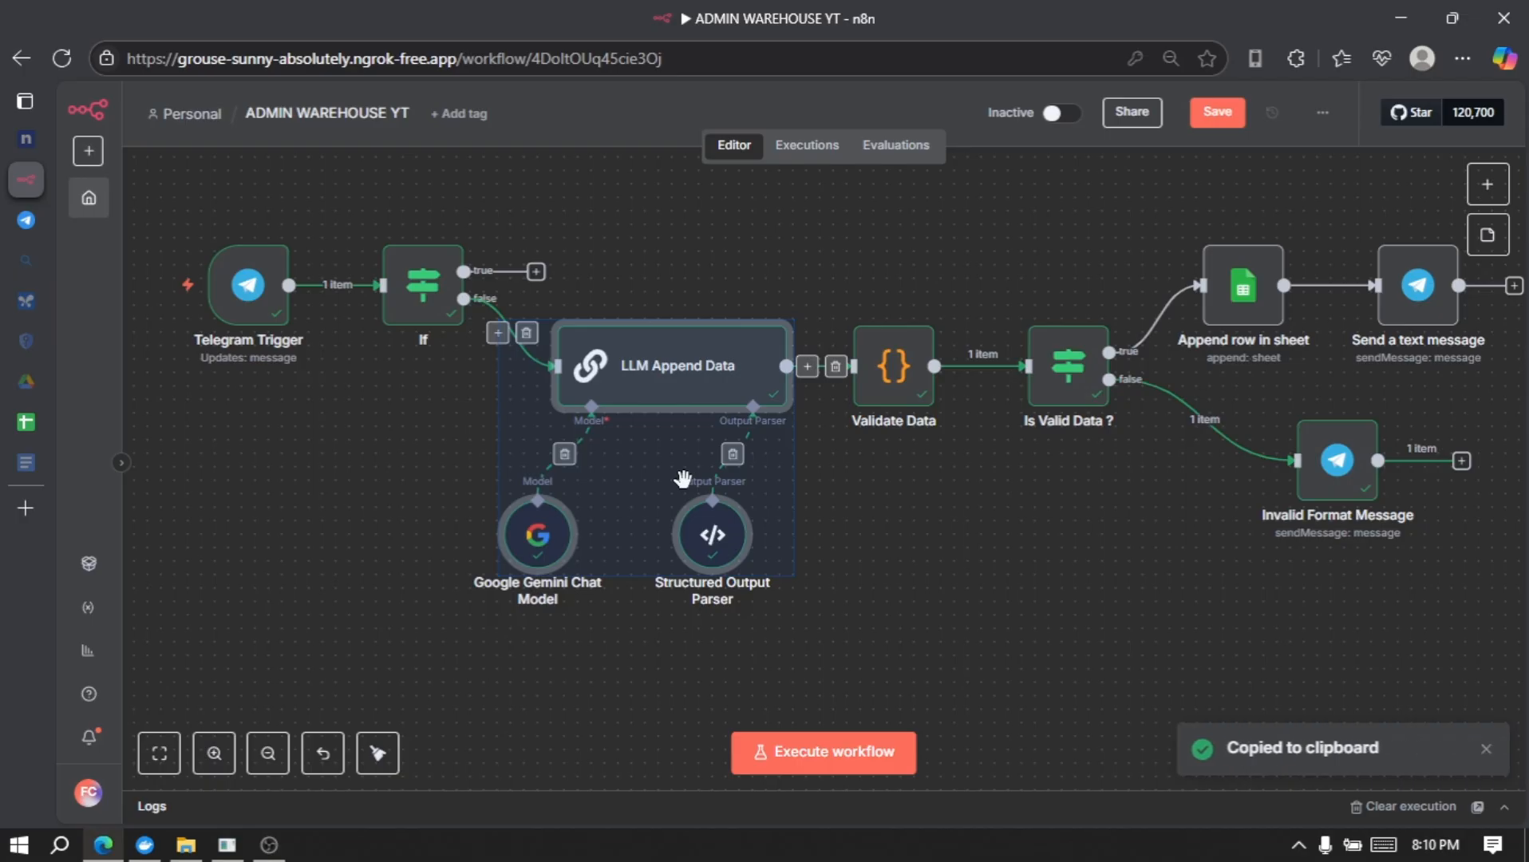
{"action": "key", "text": "ctrl+v"}
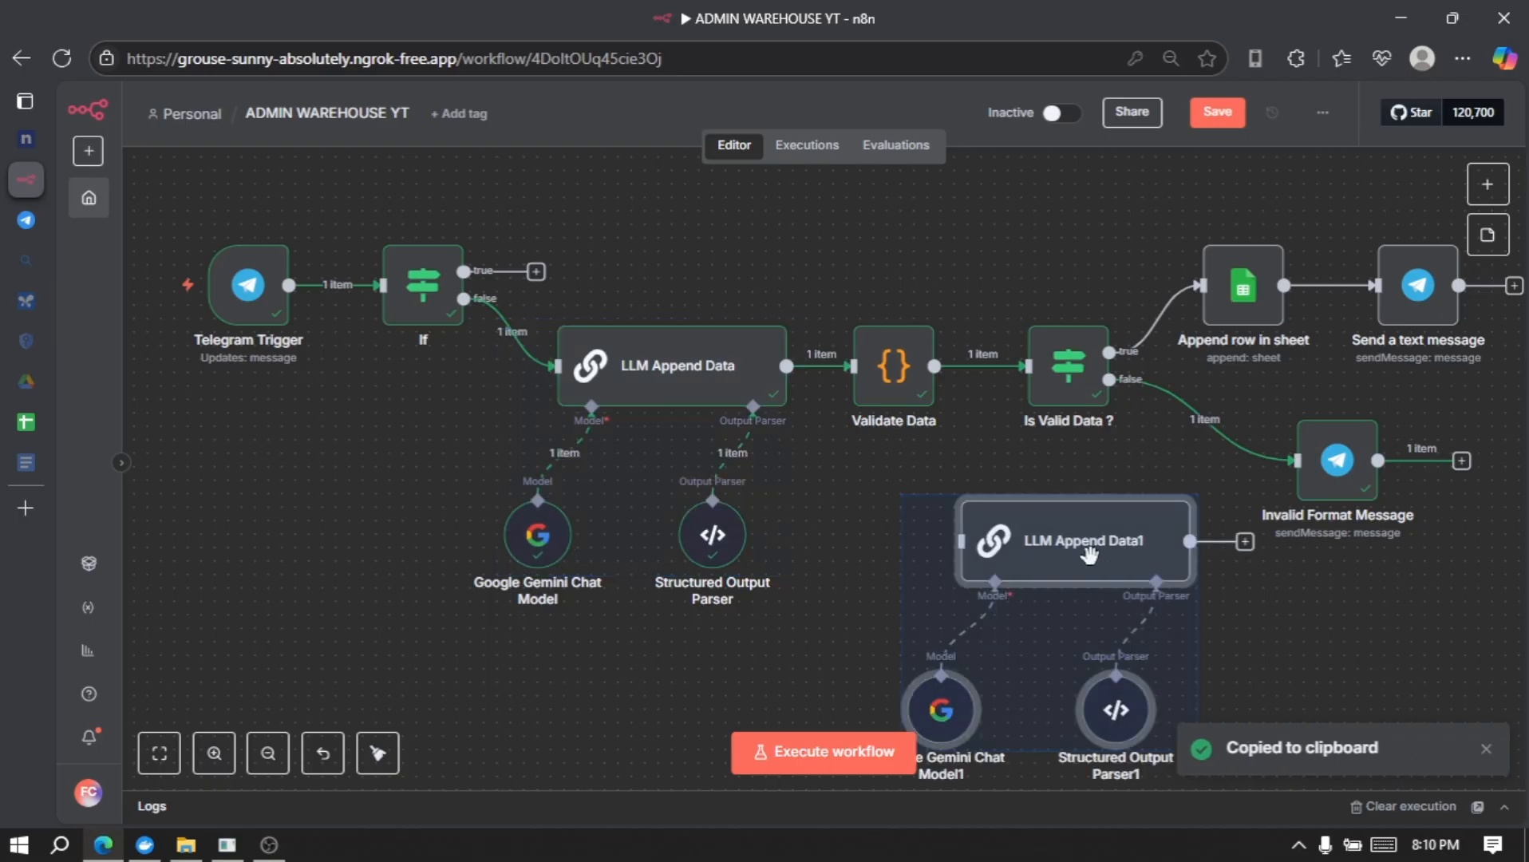
{"action": "left_click_drag", "start_coordinate": [1069, 541], "coordinate": [714, 237]}
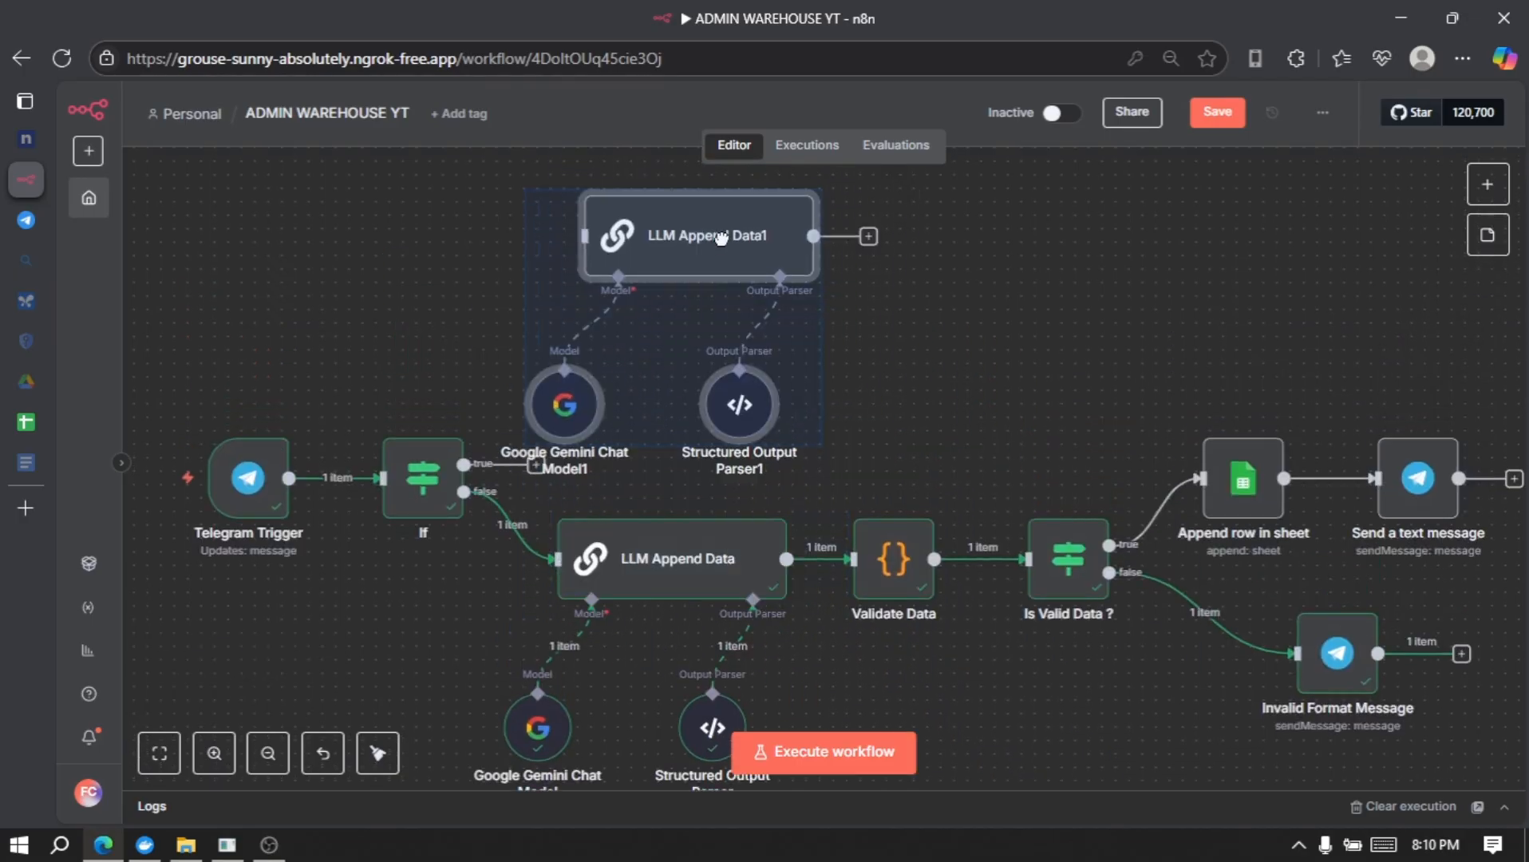
{"action": "left_click", "coordinate": [969, 290]}
- Connect the If node's true output to the duplicated LLM node and rename that node LLM Report
{"action": "scroll", "coordinate": [968, 290], "scroll_direction": "left", "scroll_amount": 2}
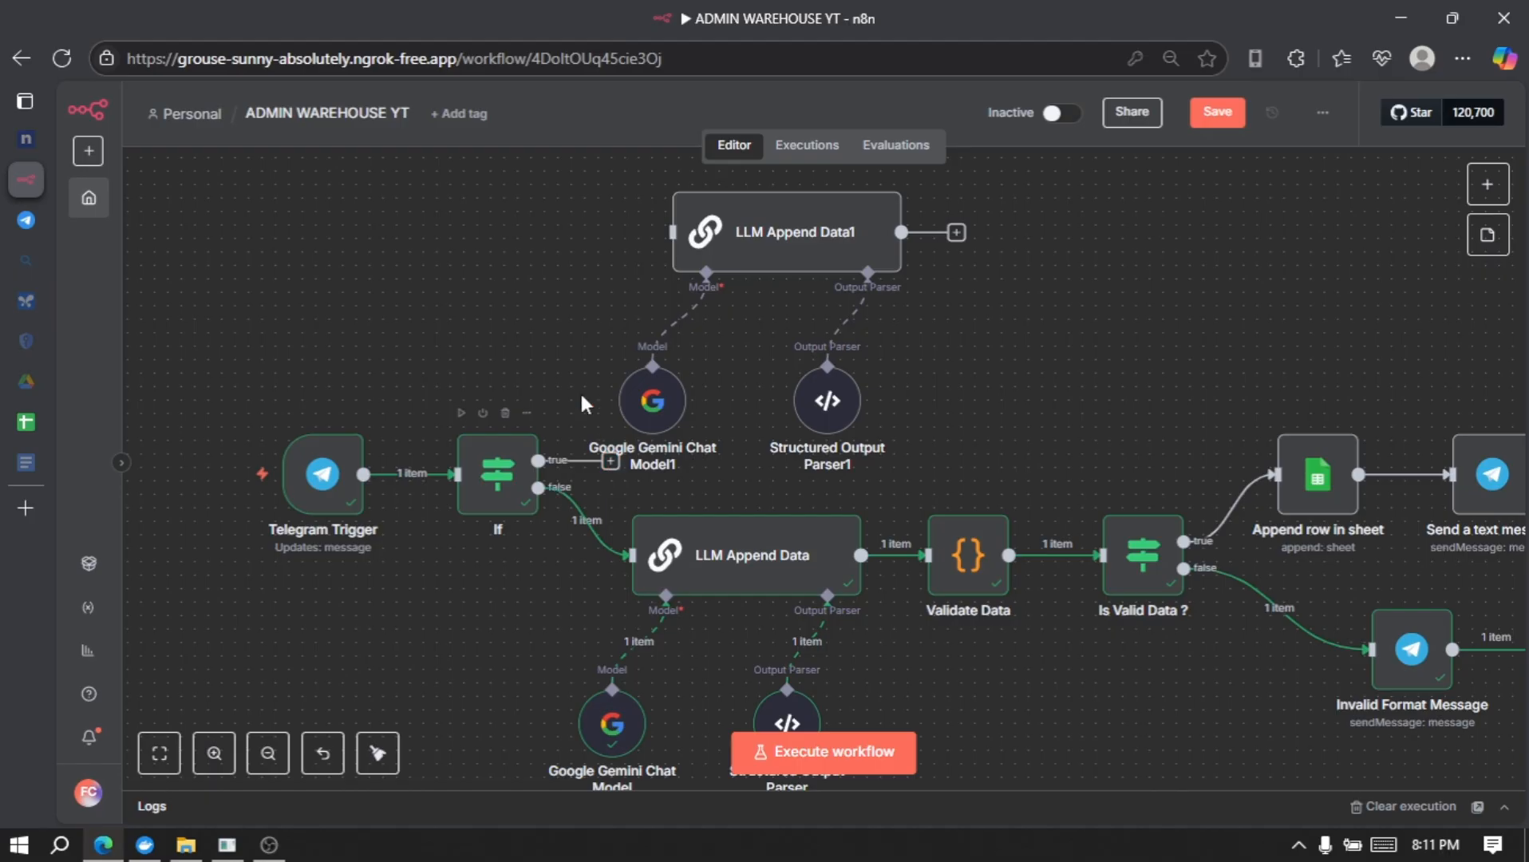
{"action": "left_click_drag", "start_coordinate": [539, 460], "coordinate": [672, 232]}
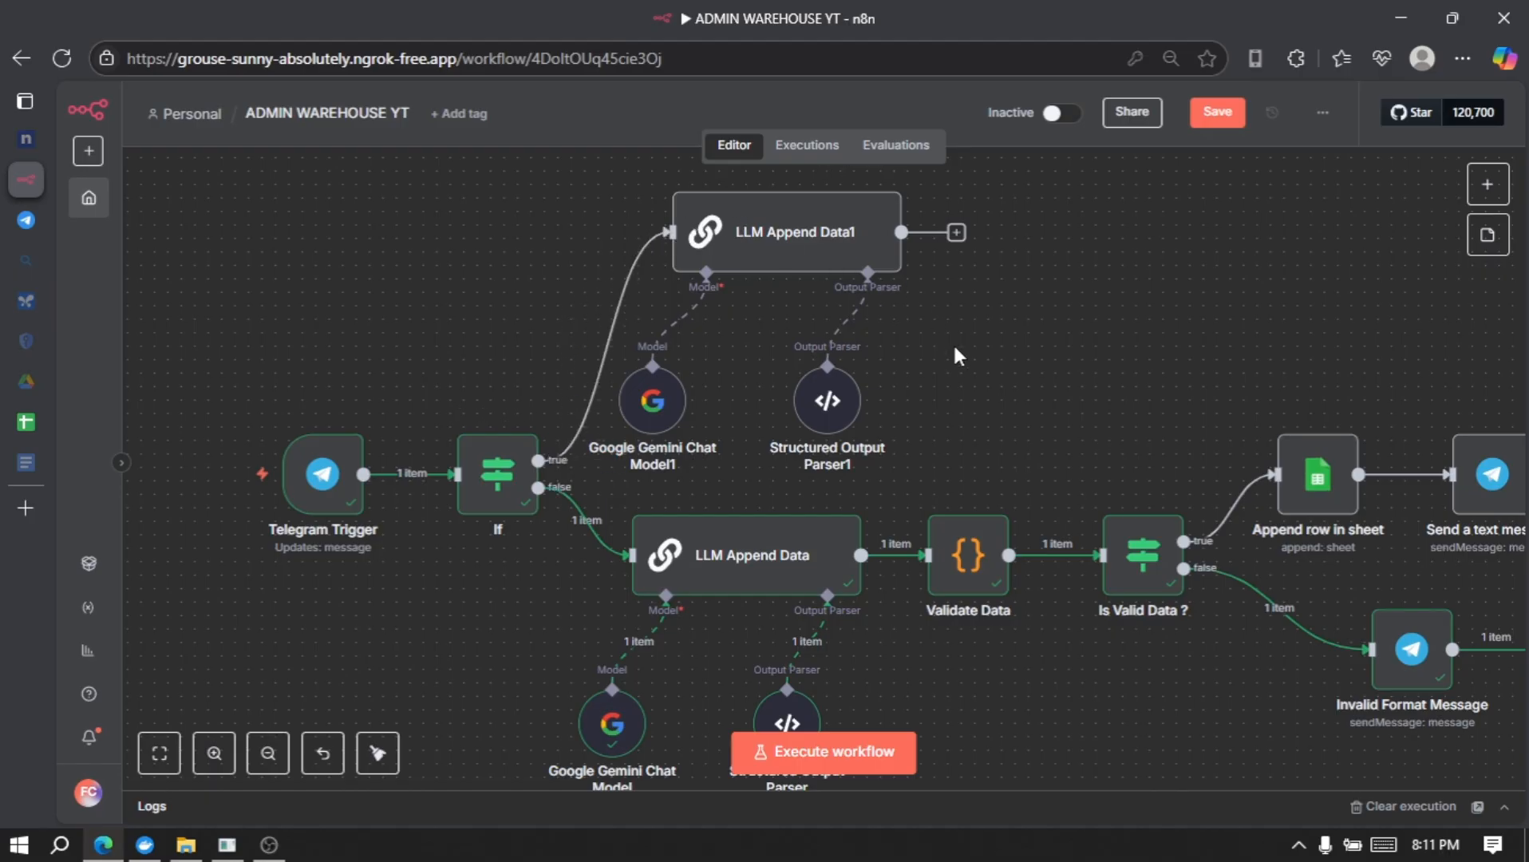
{"action": "left_click", "coordinate": [784, 247]}
{"action": "double_click", "coordinate": [784, 247]}
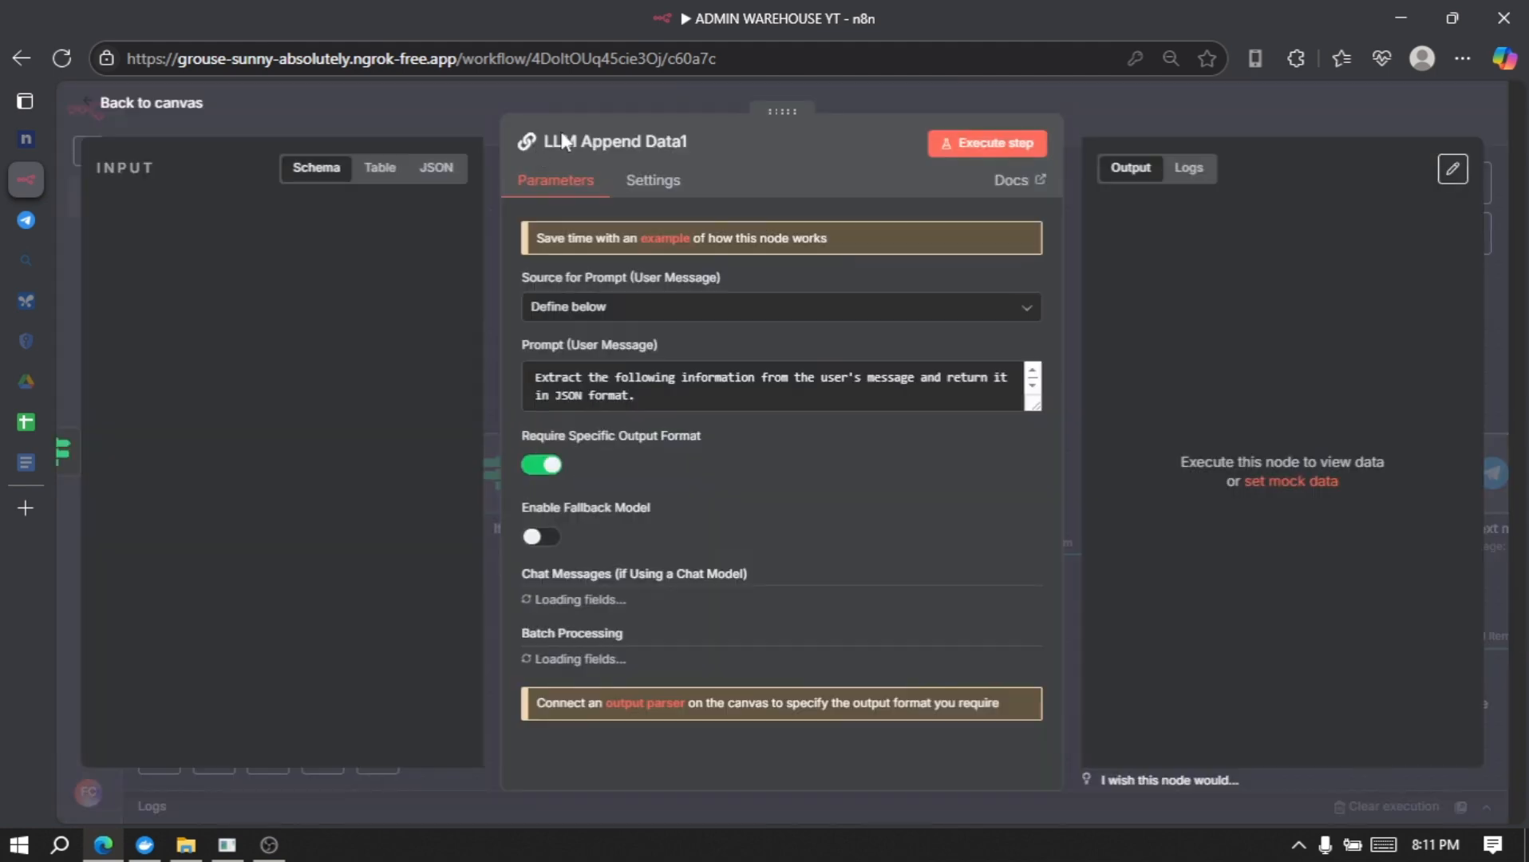
{"action": "type", "text": "LLM Report"}
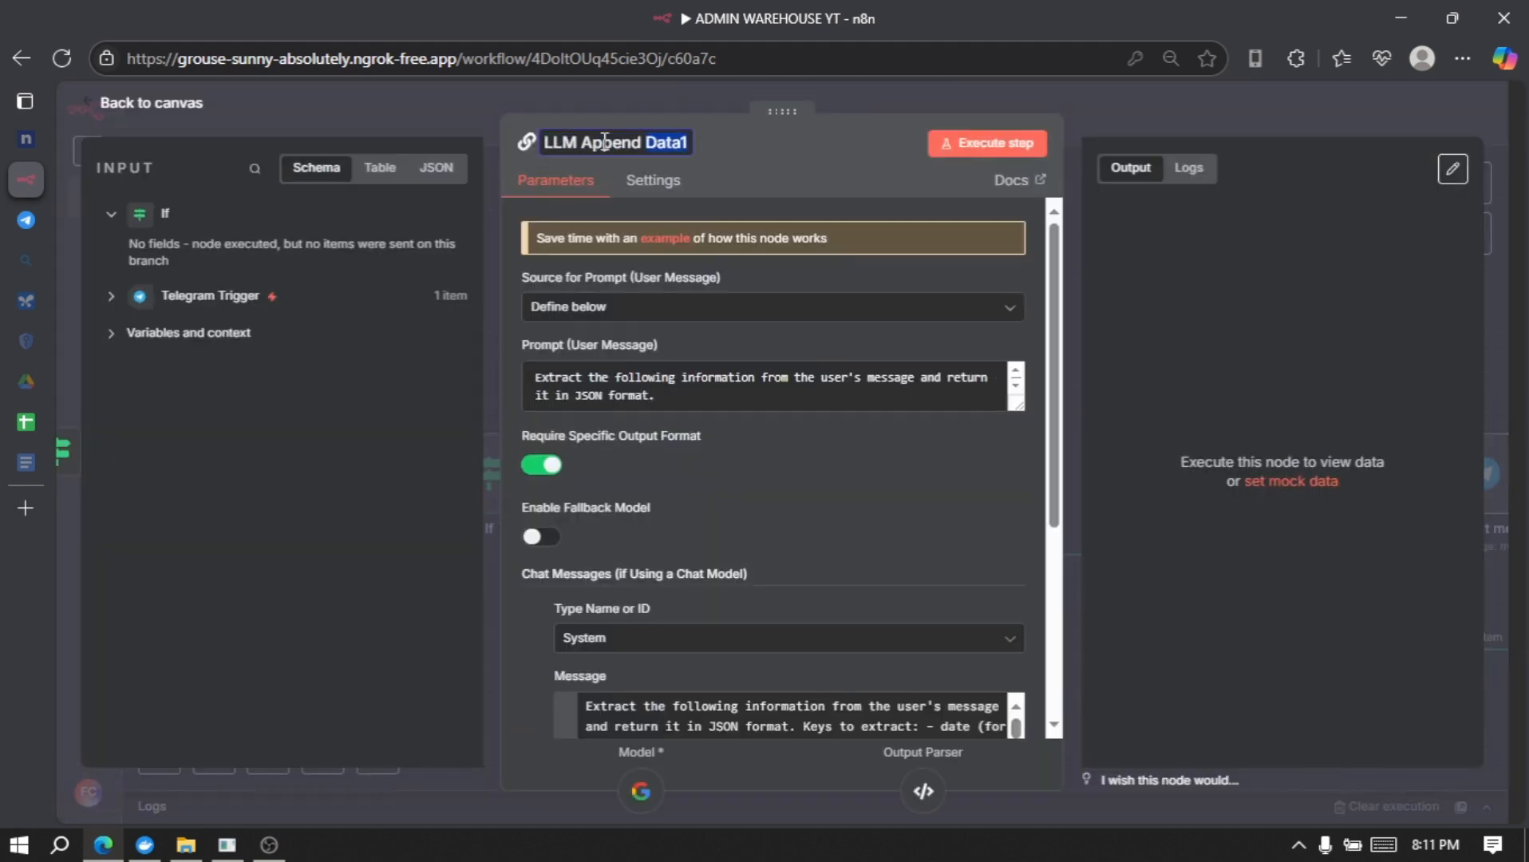
{"action": "key", "text": "Return"}
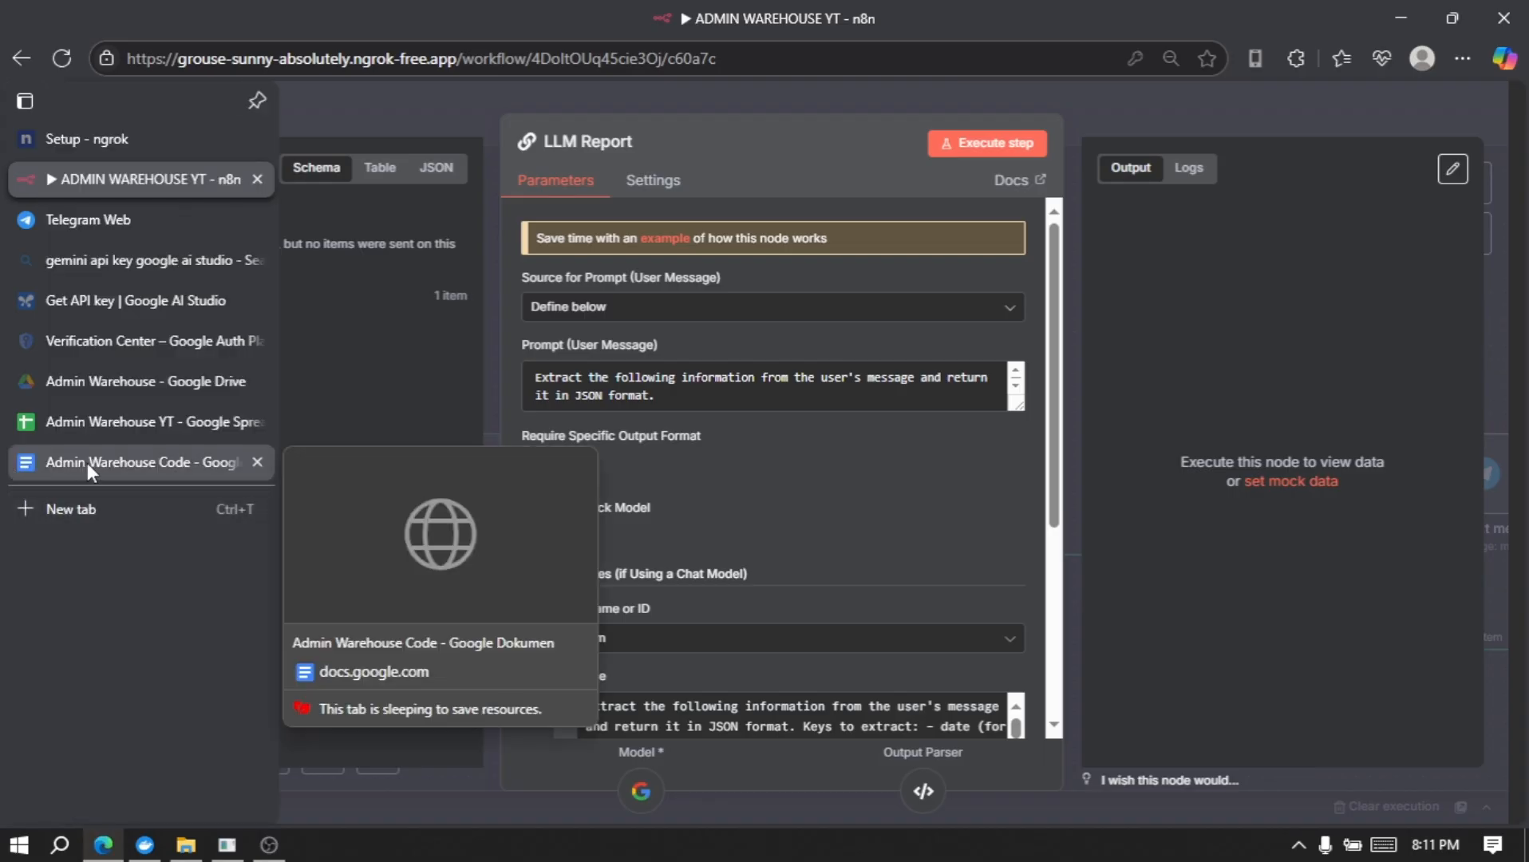
- Replace LLM Report's user prompt with the Prompt User Message text from the Report Flow section of the Admin Warehouse Code document
{"action": "left_click", "coordinate": [87, 462]}
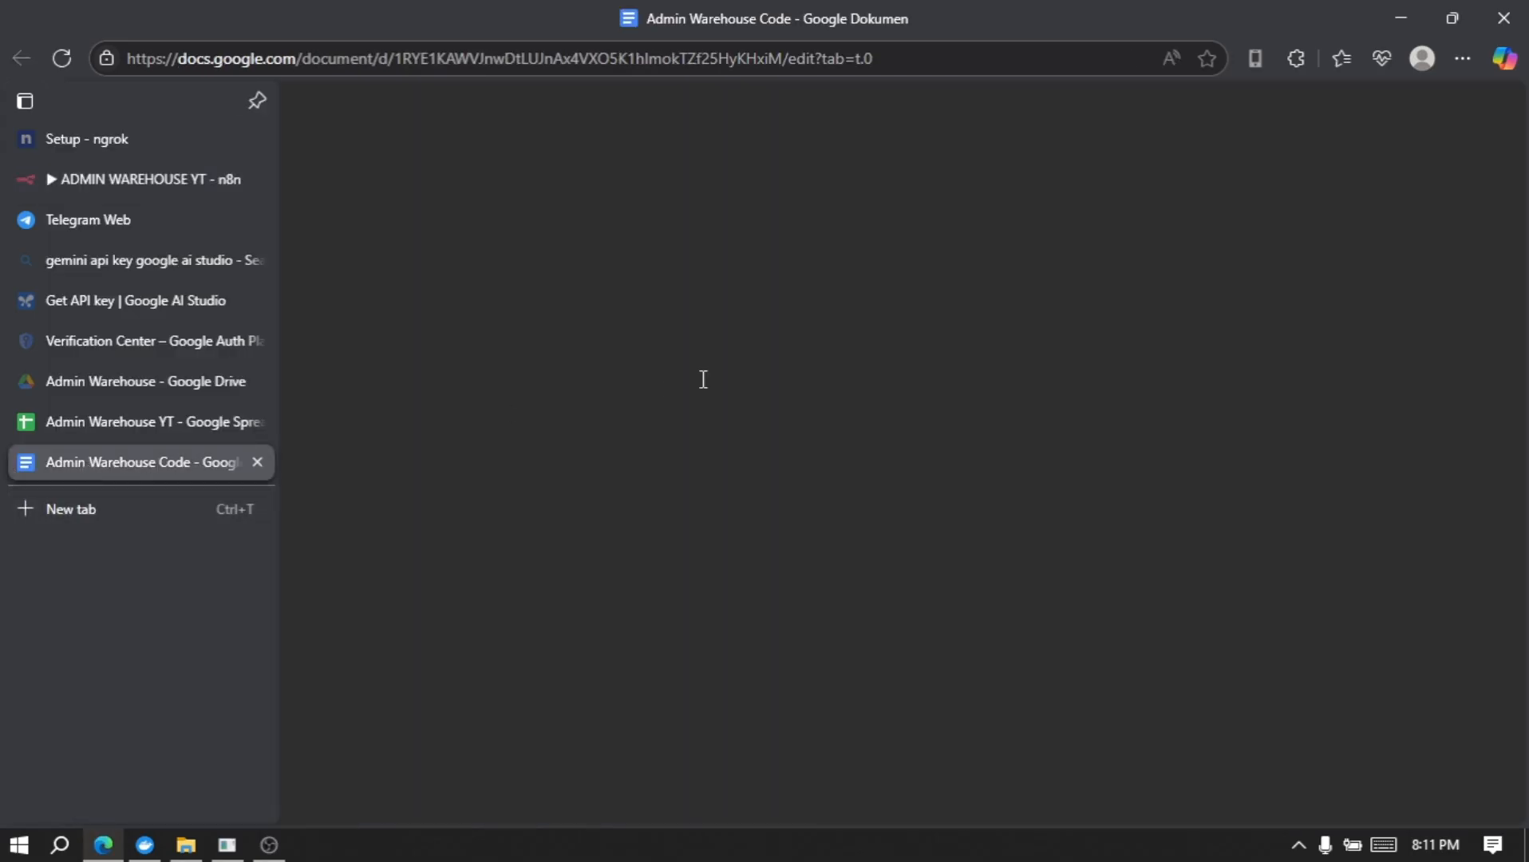
{"action": "scroll", "coordinate": [702, 379], "scroll_direction": "up", "scroll_amount": 20}
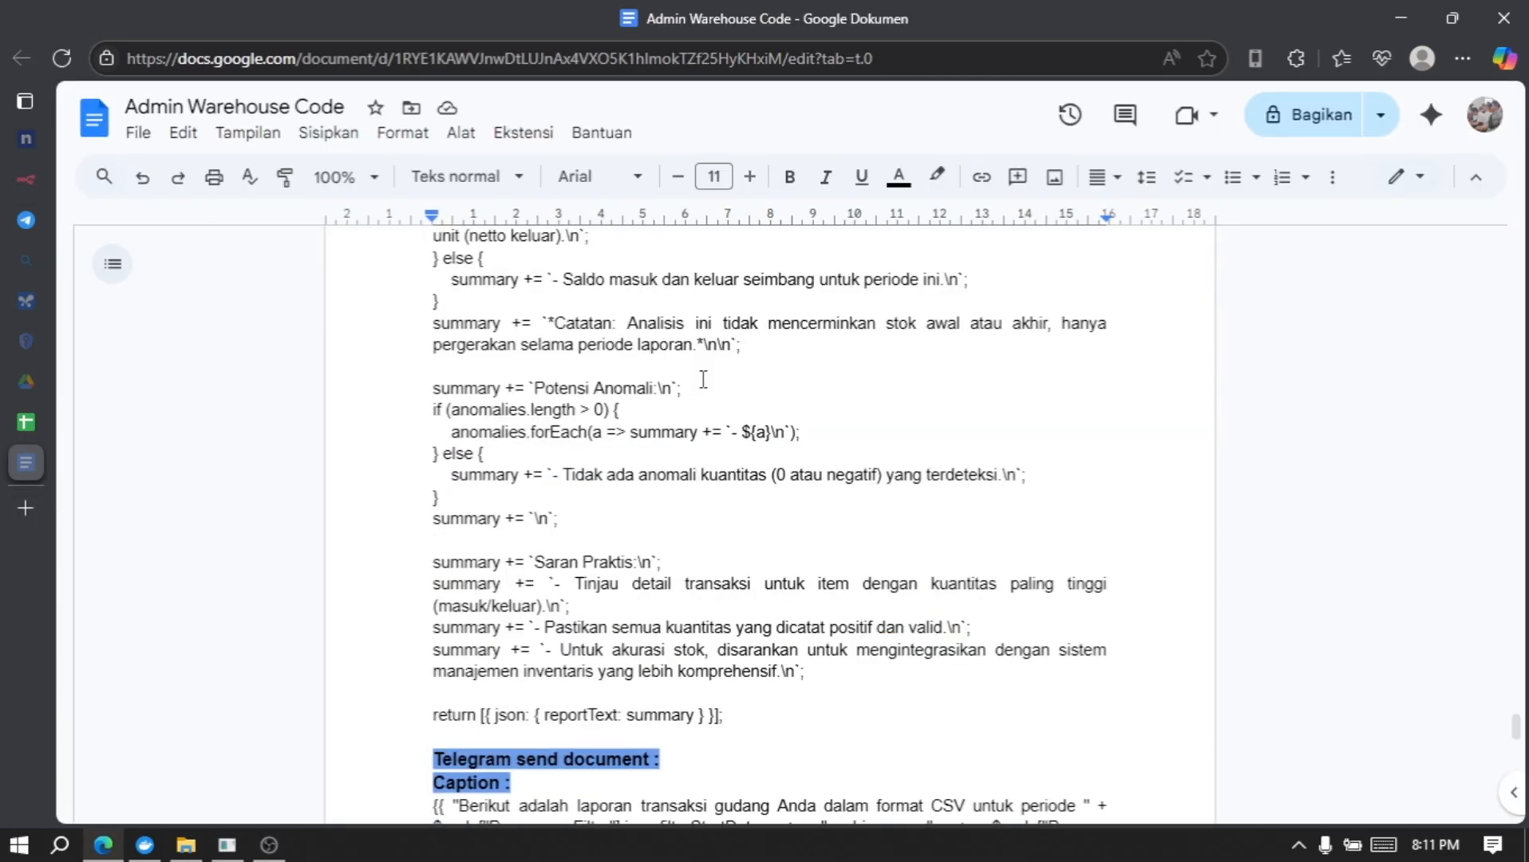
{"action": "scroll", "coordinate": [703, 379], "scroll_direction": "up", "scroll_amount": 15}
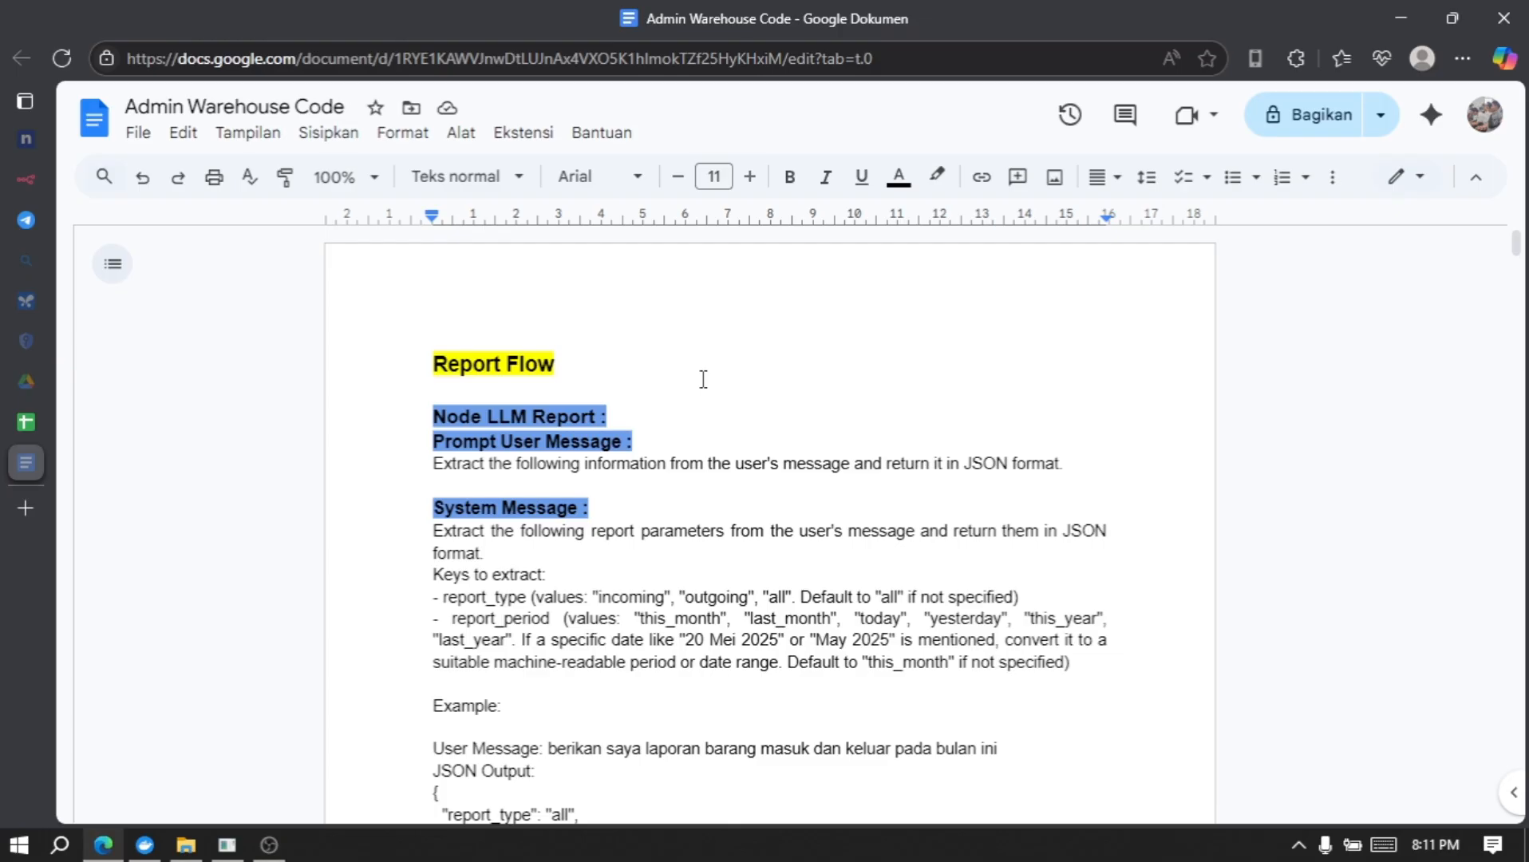
{"action": "scroll", "coordinate": [703, 379], "scroll_direction": "down", "scroll_amount": 2}
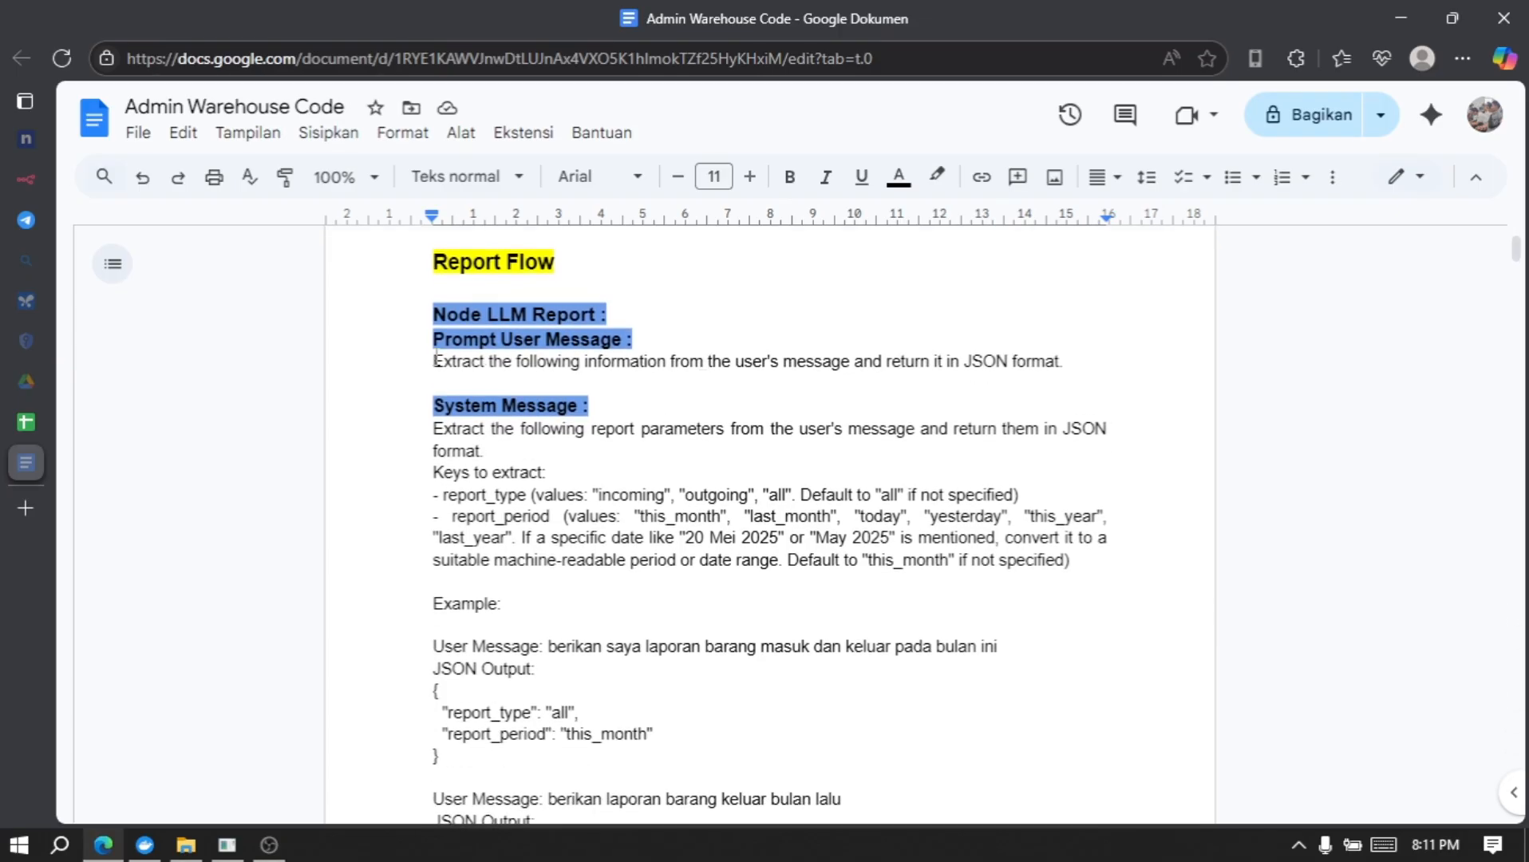
{"action": "left_click_drag", "start_coordinate": [430, 363], "coordinate": [1067, 365]}
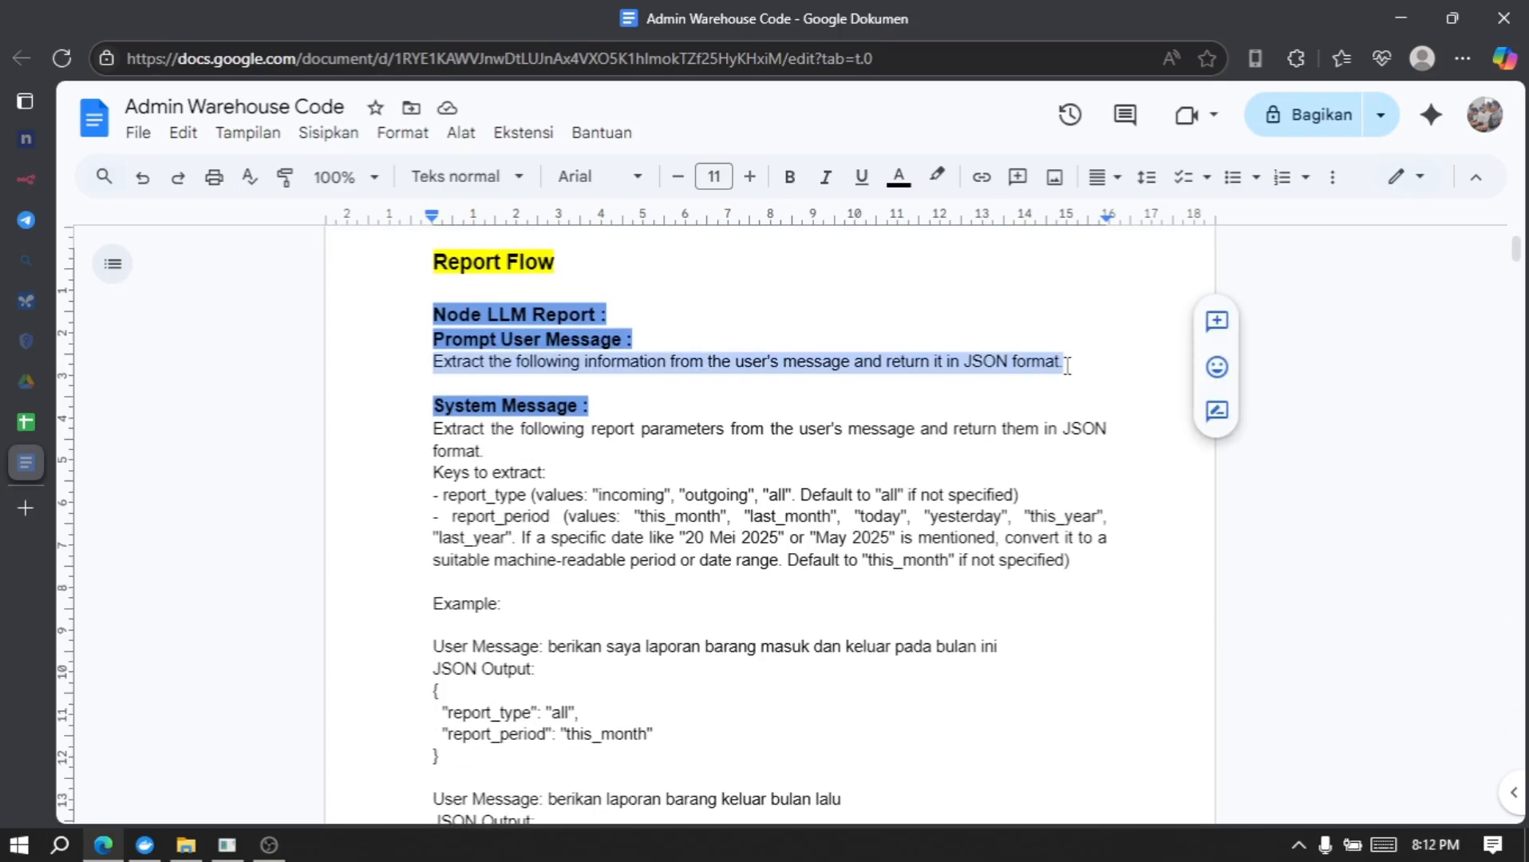
{"action": "left_click", "coordinate": [34, 179]}
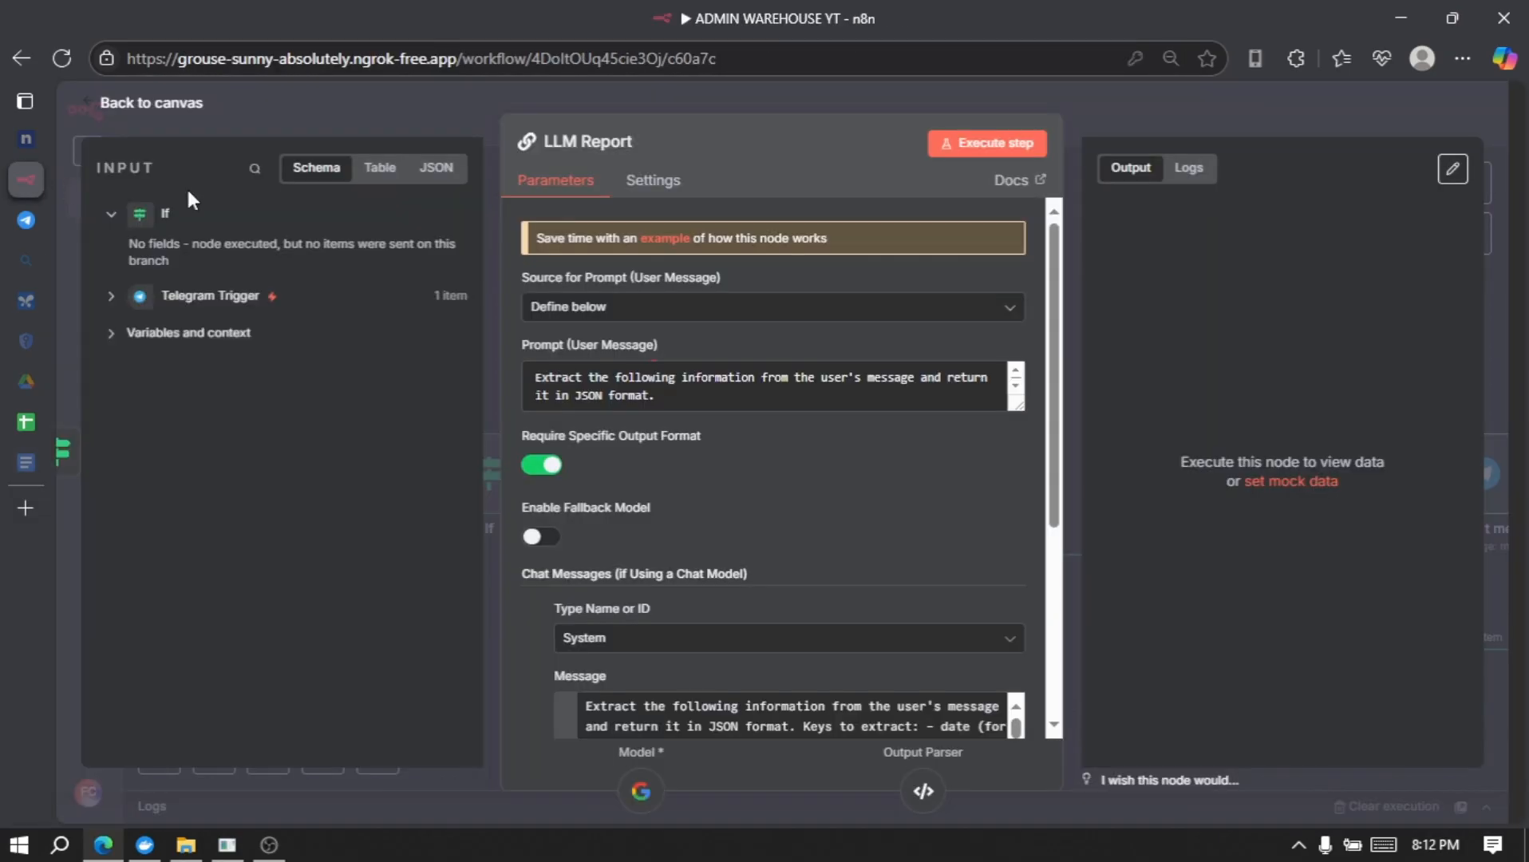
{"action": "triple_click", "coordinate": [664, 388]}
{"action": "left_click", "coordinate": [664, 389]}
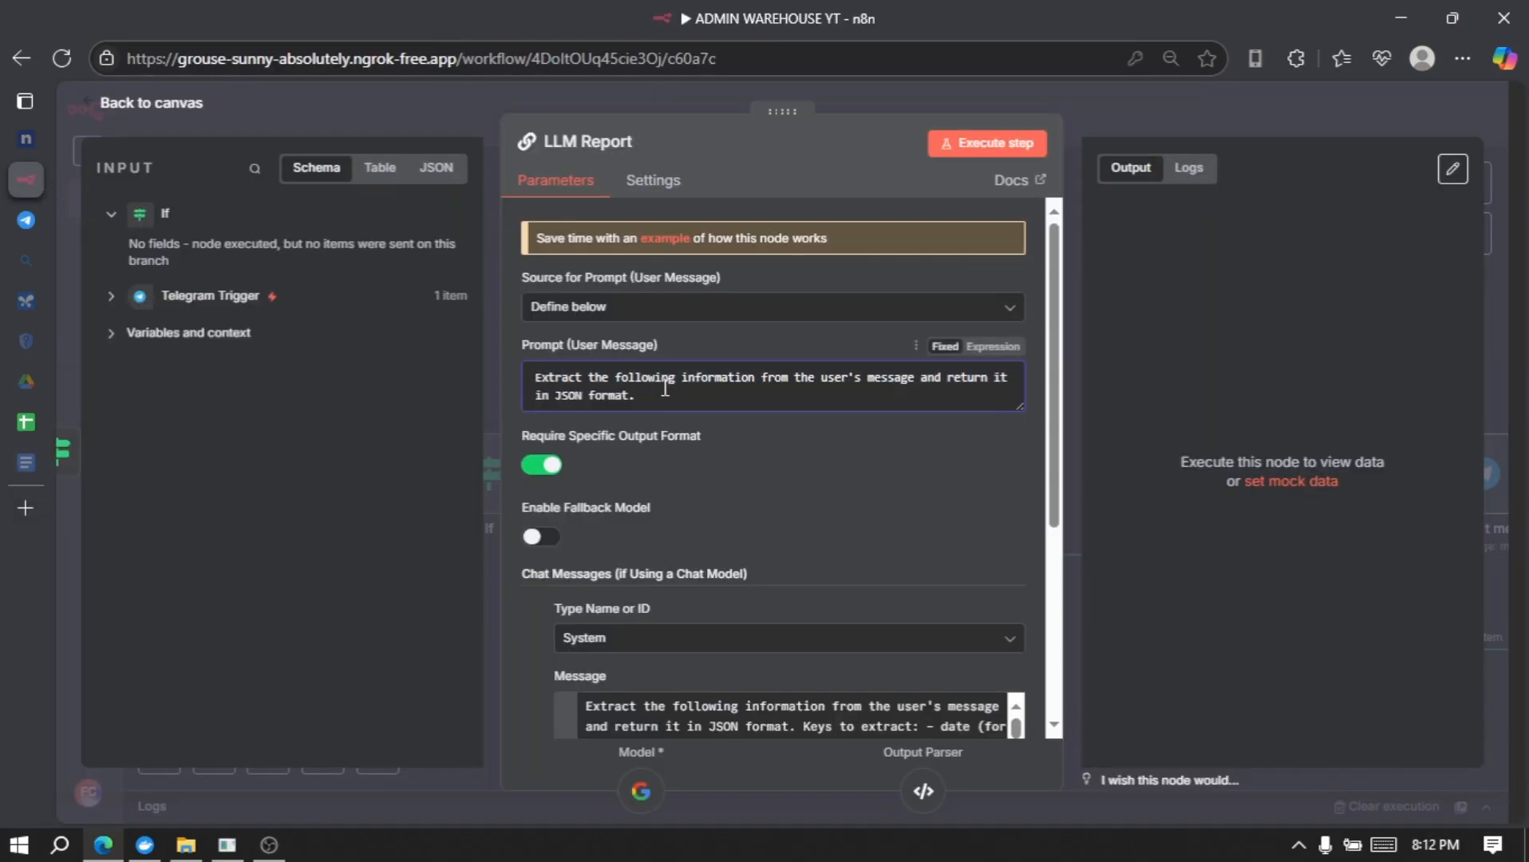
- Replace LLM Report's system message with the System Message text, through its final JSON Output line, from the Admin Warehouse Code document's Report Flow section
{"action": "scroll", "coordinate": [751, 489], "scroll_direction": "down", "scroll_amount": 5}
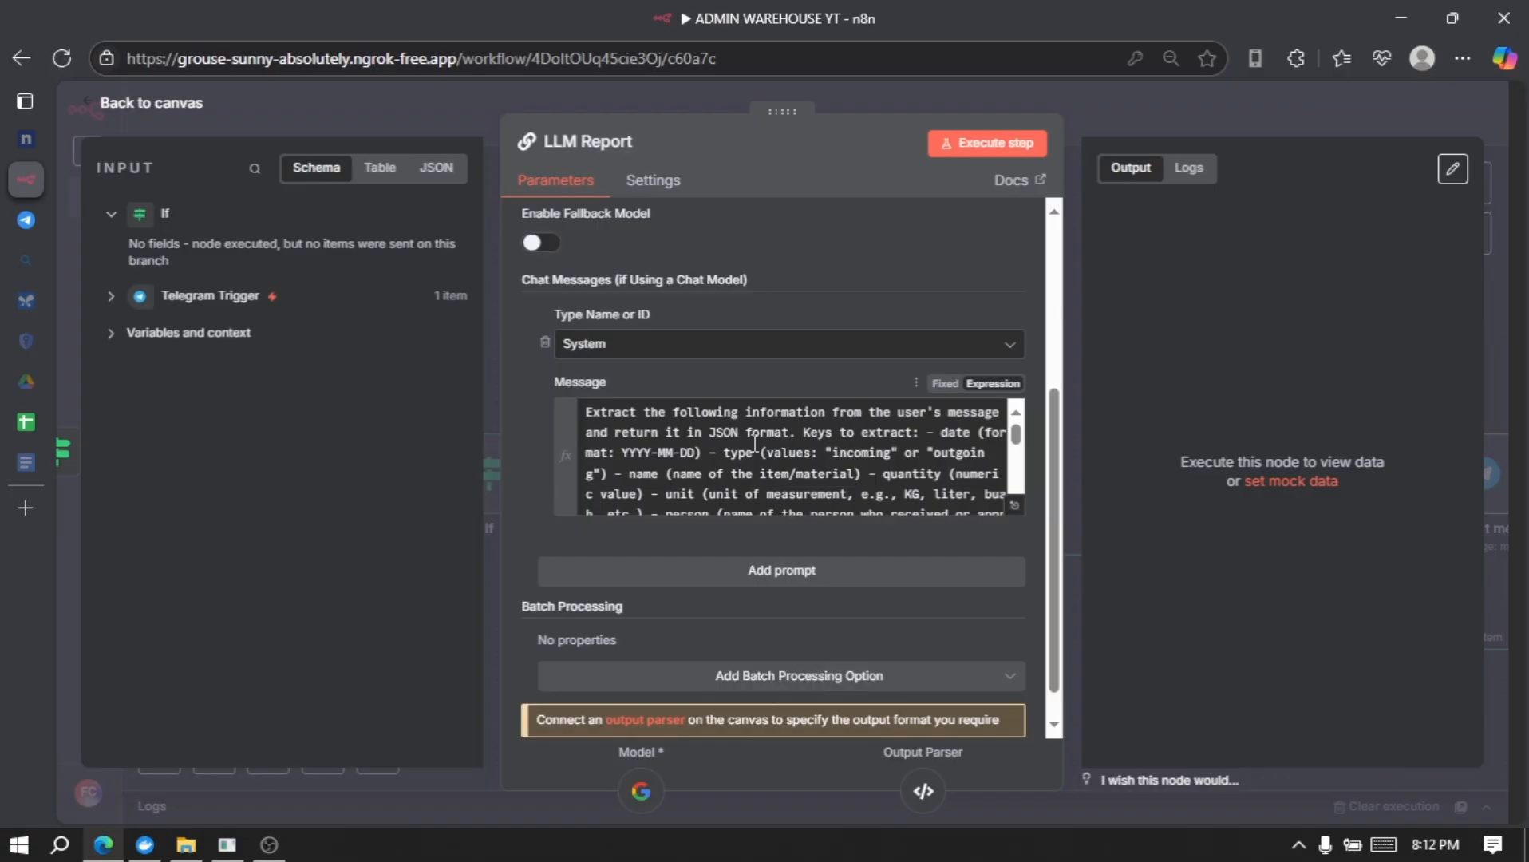
{"action": "left_click", "coordinate": [754, 443]}
{"action": "key", "text": "ctrl+a"}
{"action": "key", "text": "BackSpace"}
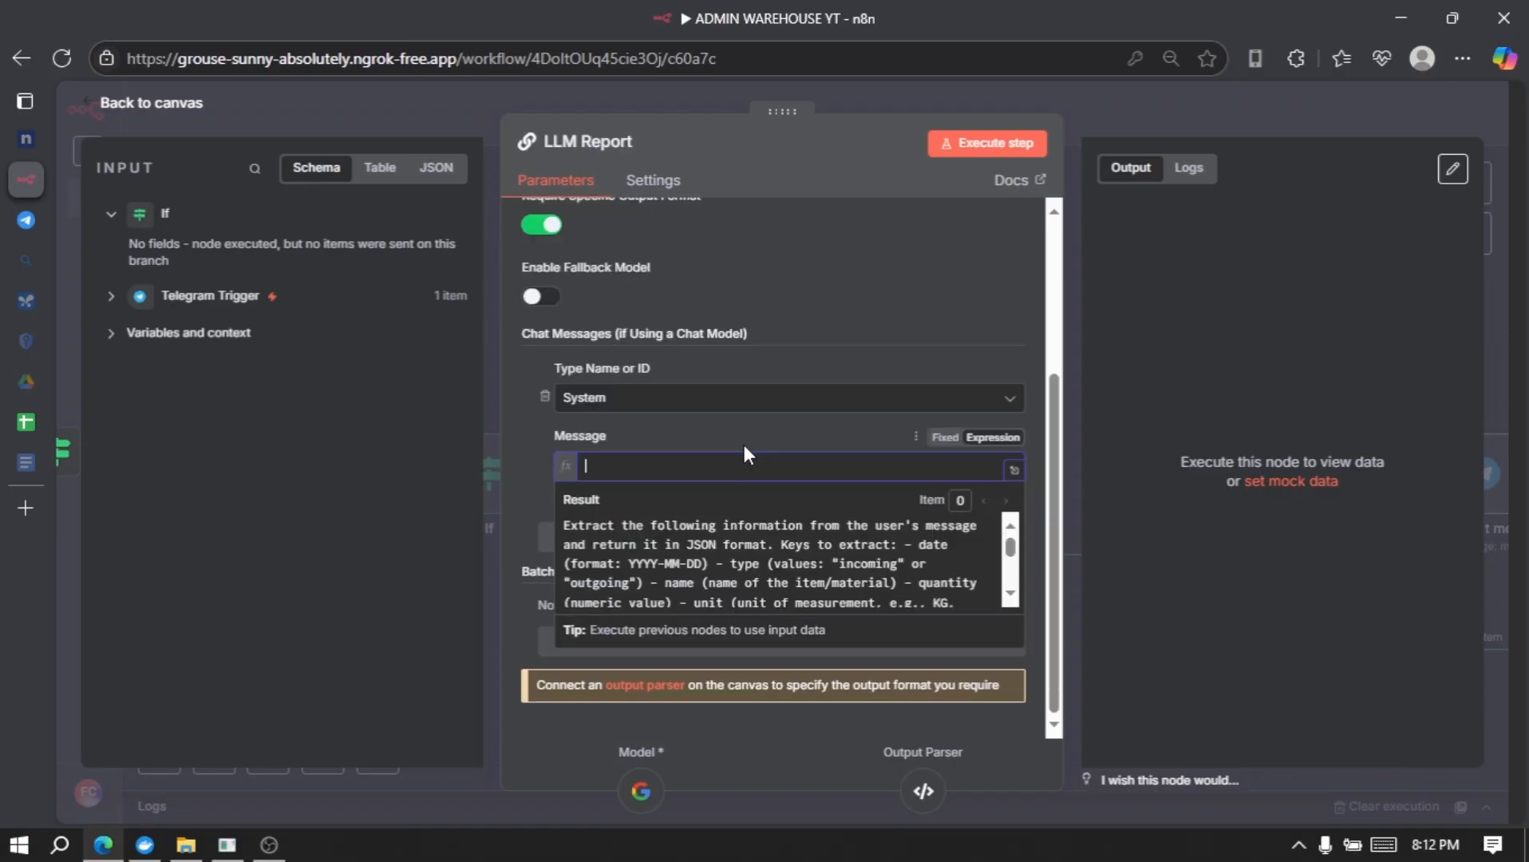
{"action": "left_click", "coordinate": [35, 217]}
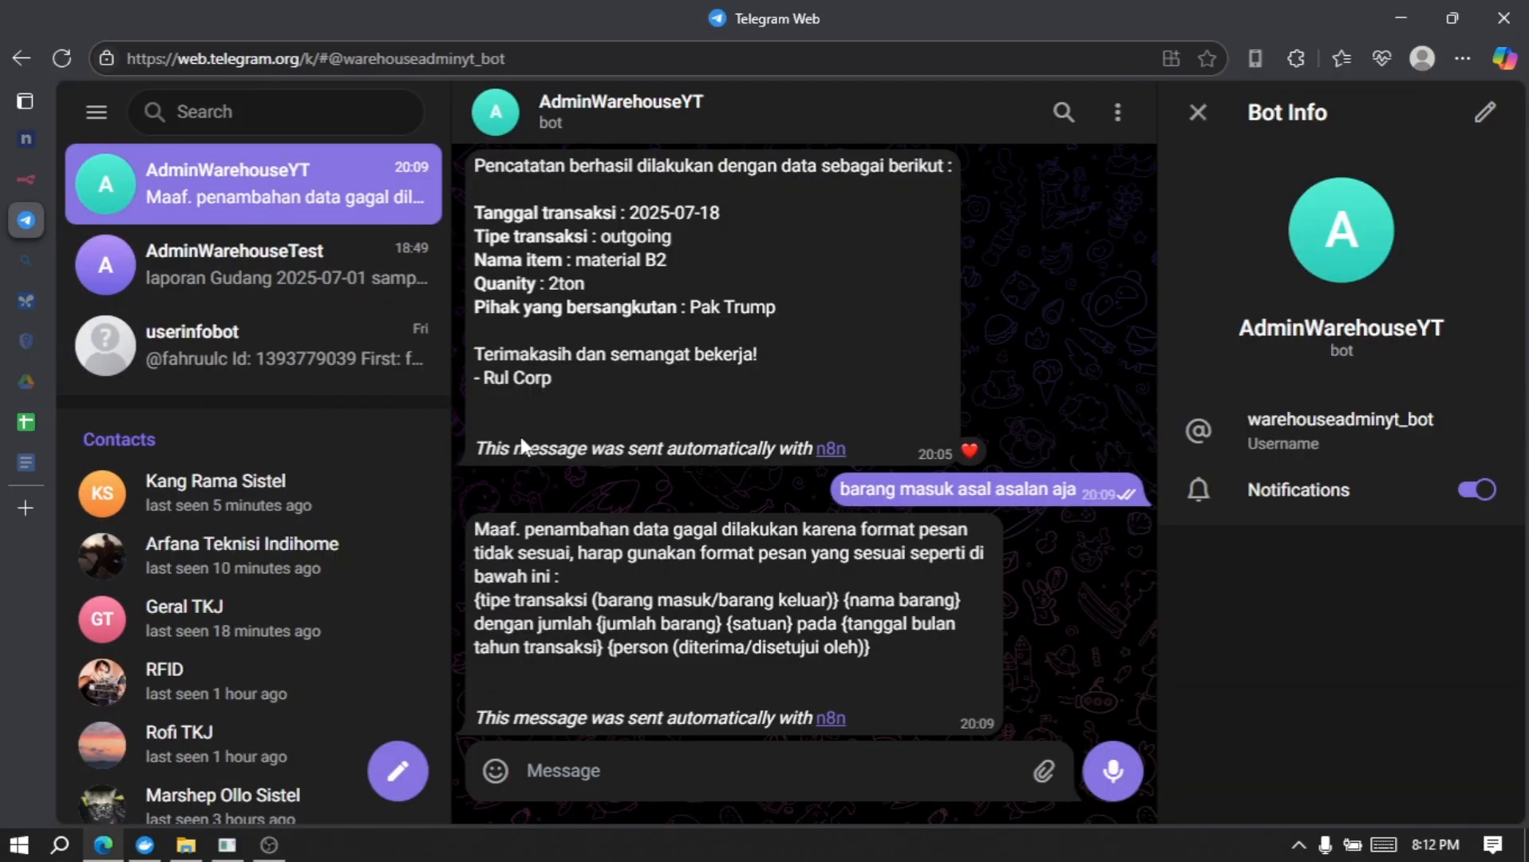
{"action": "key", "text": "ctrl+9"}
{"action": "scroll", "coordinate": [527, 355], "scroll_direction": "down", "scroll_amount": 2}
{"action": "left_click", "coordinate": [433, 324]}
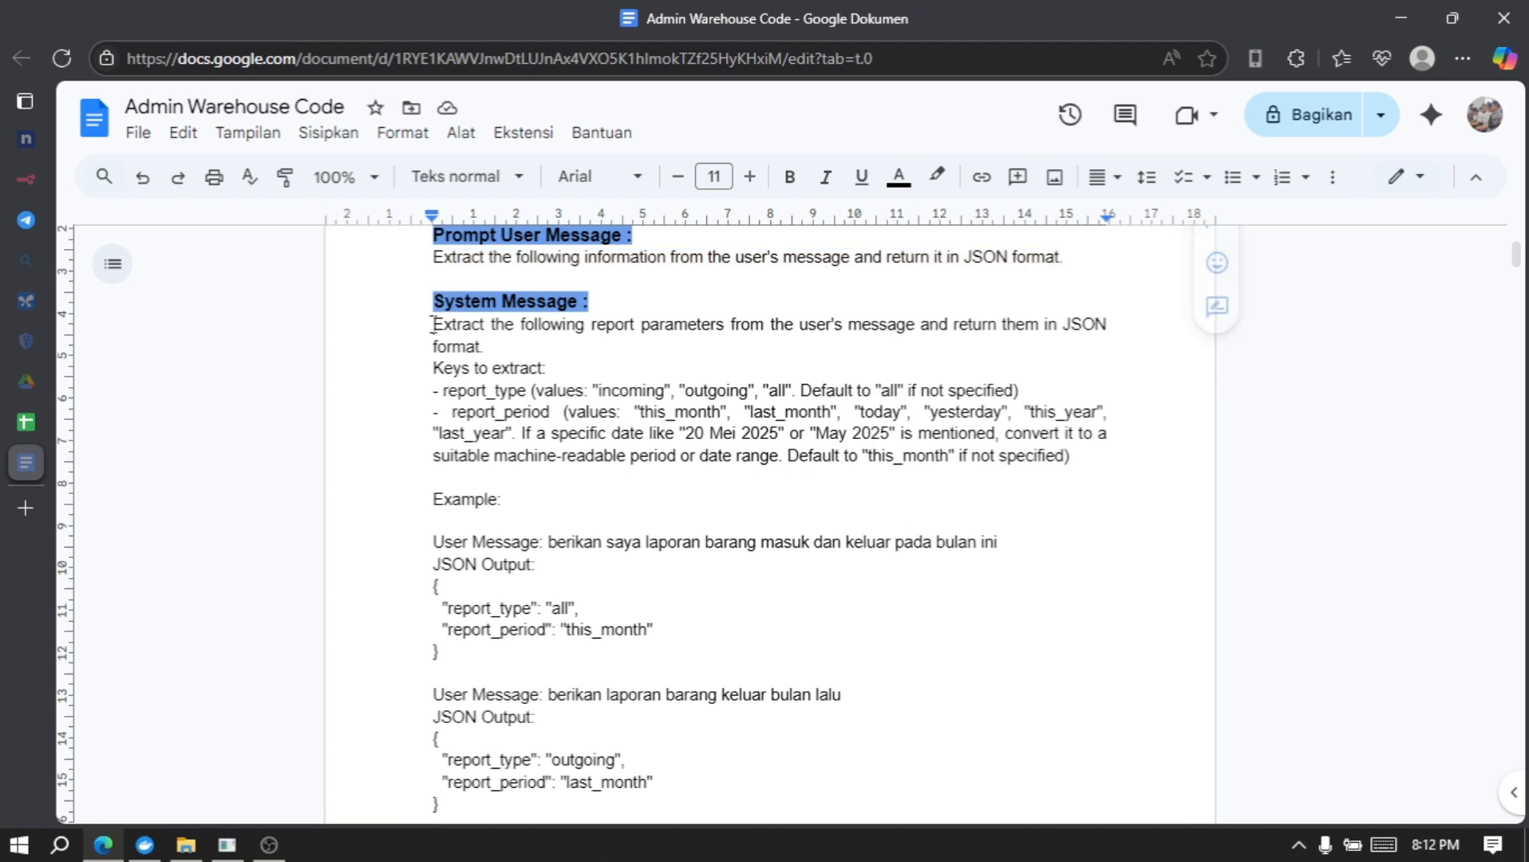
{"action": "scroll", "coordinate": [618, 435], "scroll_direction": "down", "scroll_amount": 6}
{"action": "left_click", "coordinate": [550, 526], "text": "shift"}
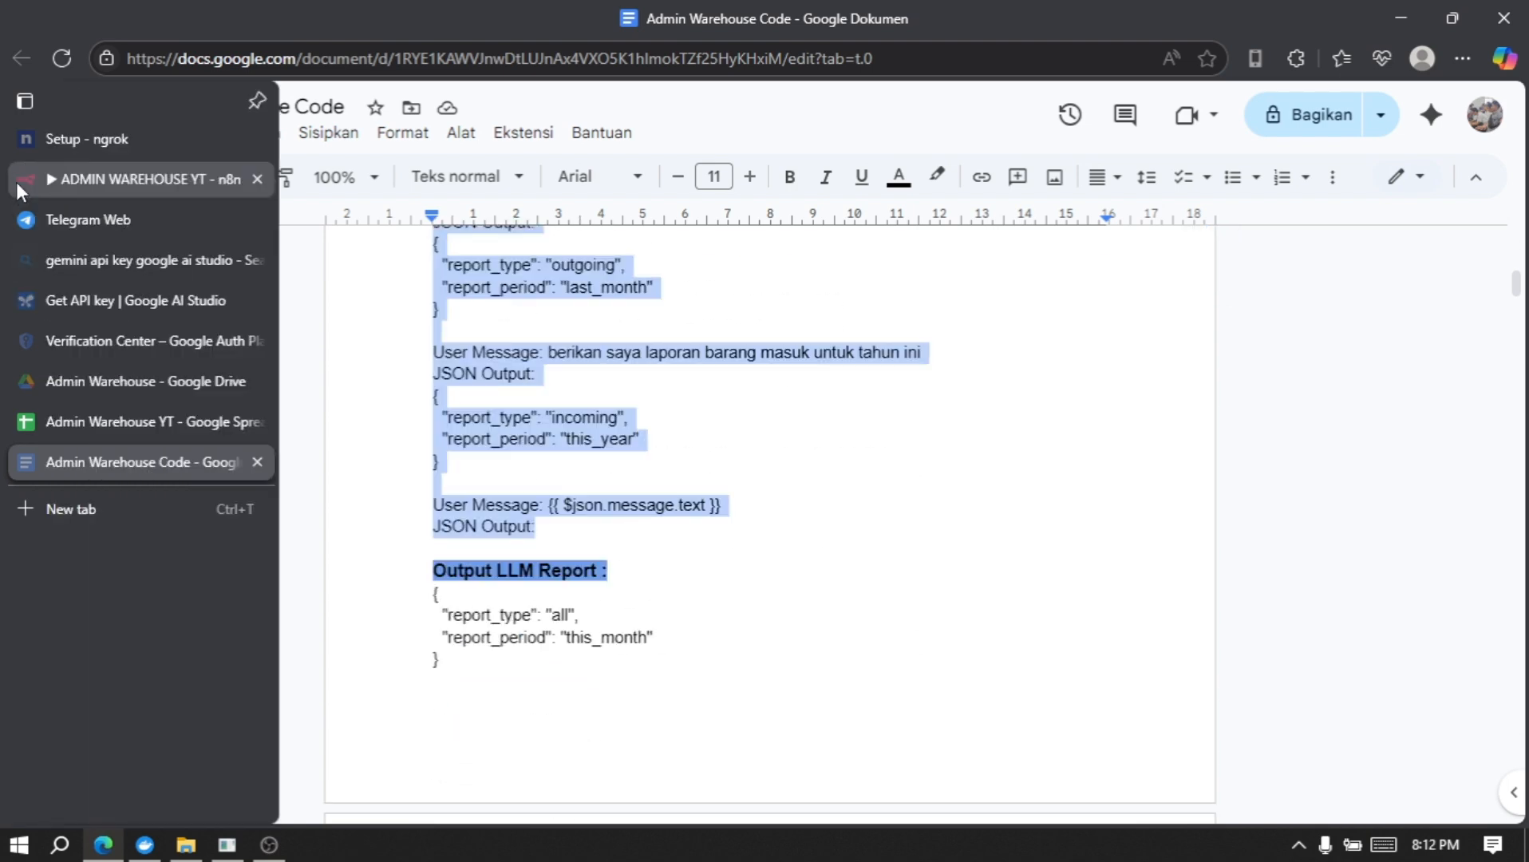
{"action": "left_click", "coordinate": [15, 182]}
{"action": "left_click", "coordinate": [645, 442]}
{"action": "key", "text": "ctrl+v"}
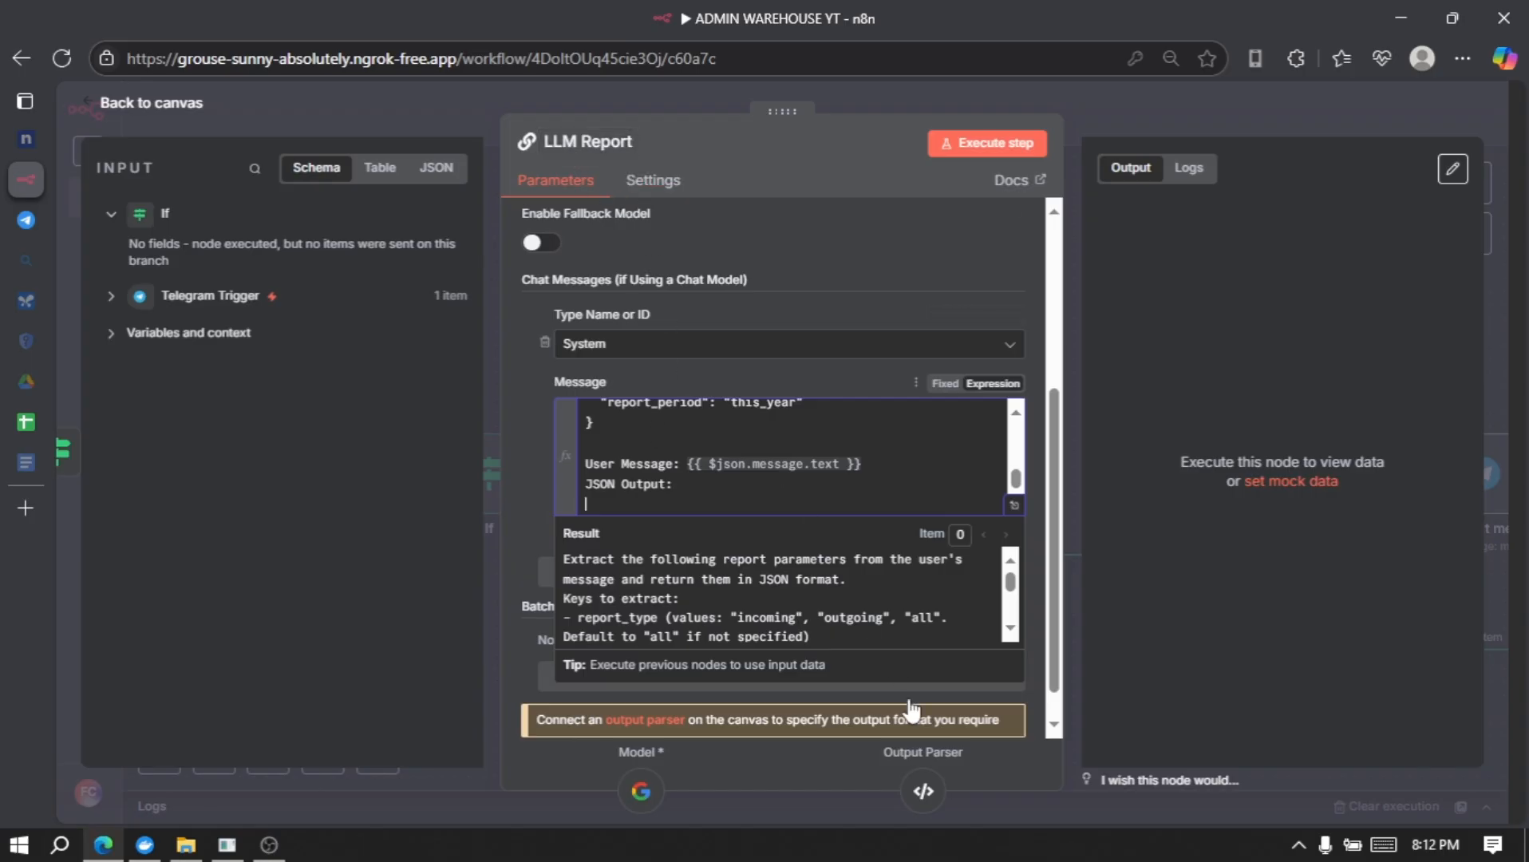
- Replace the JSON example in LLM Report's output parser with the Output LLM Report JSON from the Admin Warehouse Code document
{"action": "left_click", "coordinate": [924, 792]}
{"action": "key", "text": "ctrl+a"}
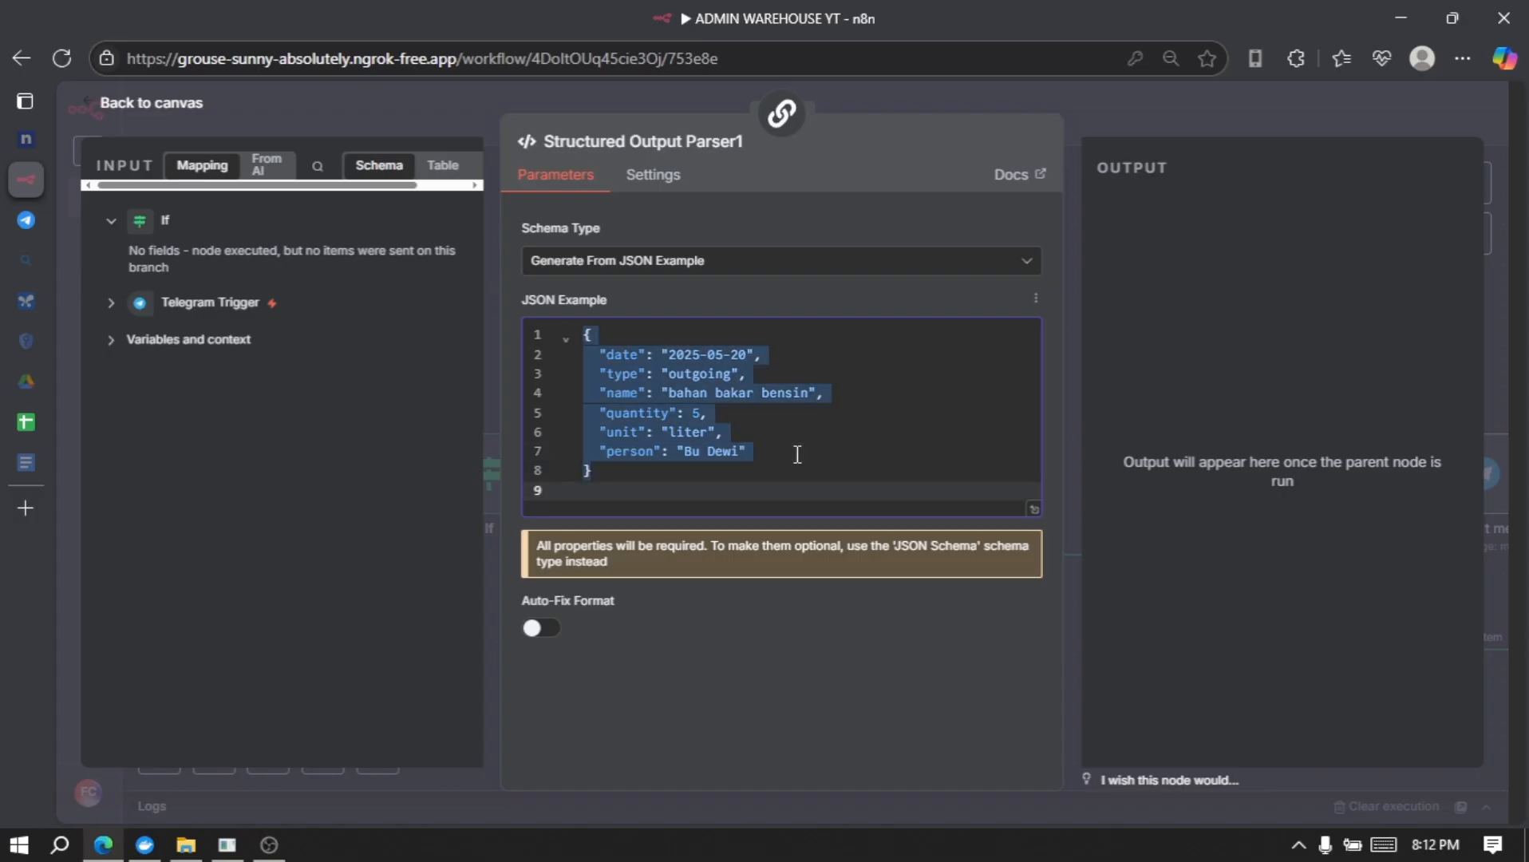
{"action": "key", "text": "BackSpace"}
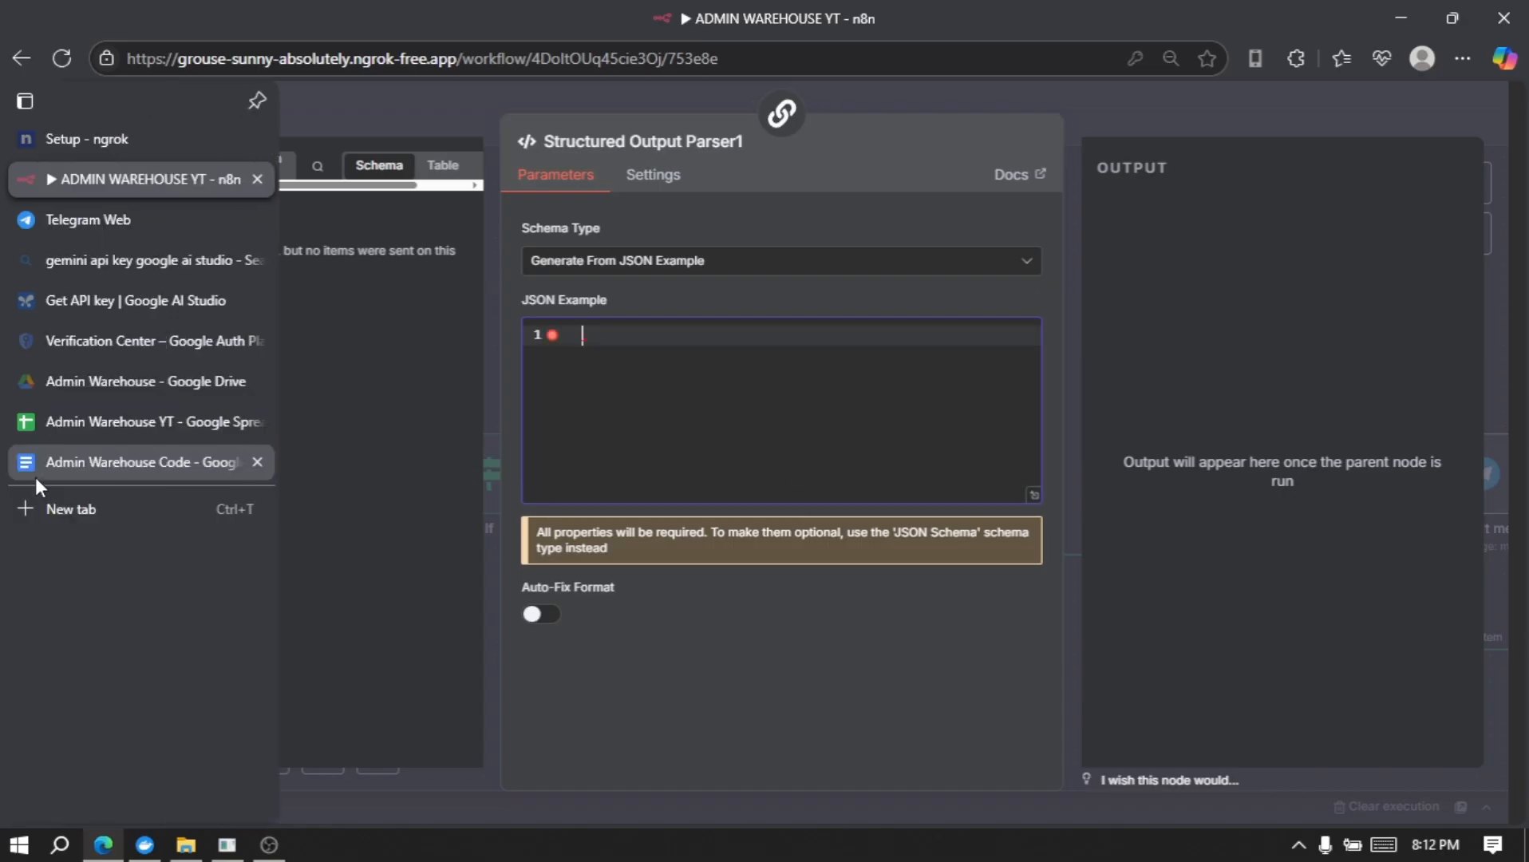
{"action": "left_click", "coordinate": [34, 476]}
{"action": "scroll", "coordinate": [574, 534], "scroll_direction": "down", "scroll_amount": 2}
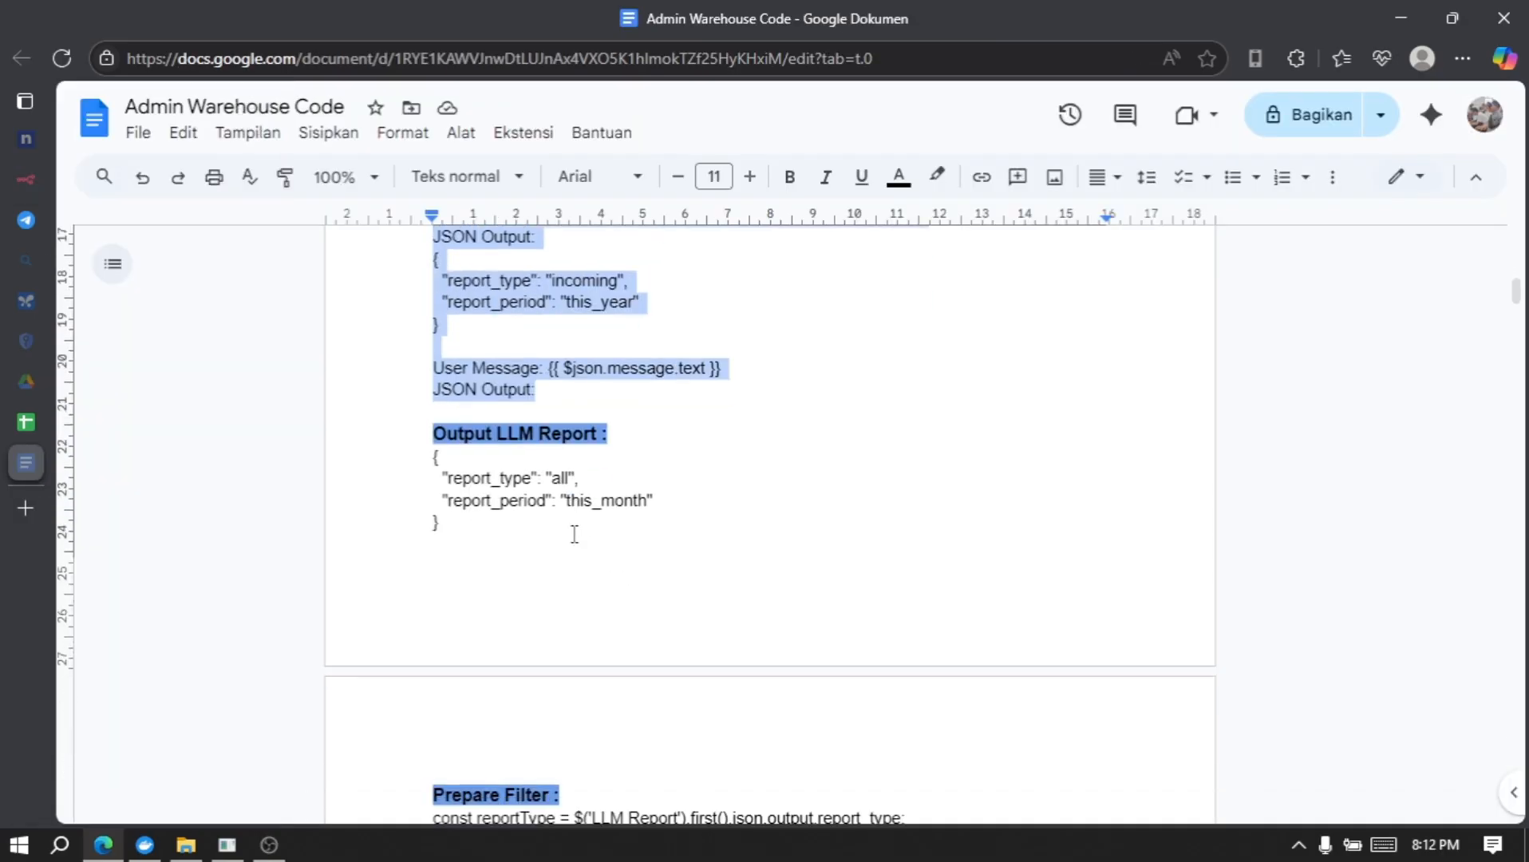
{"action": "left_click_drag", "start_coordinate": [510, 536], "coordinate": [433, 456]}
{"action": "key", "text": "ctrl+c"}
{"action": "left_click", "coordinate": [40, 183]}
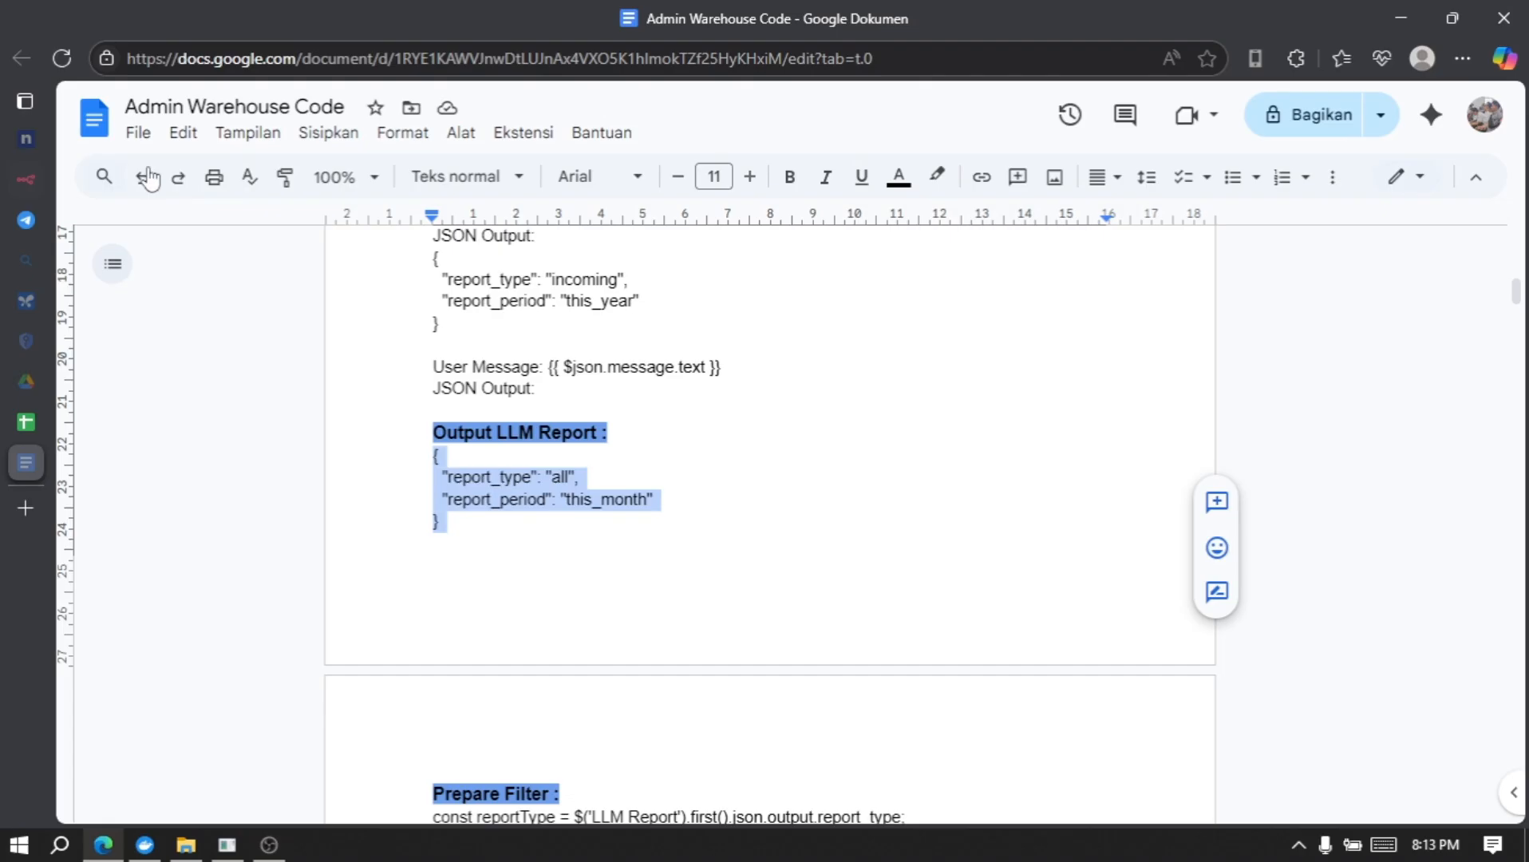
{"action": "left_click", "coordinate": [40, 175]}
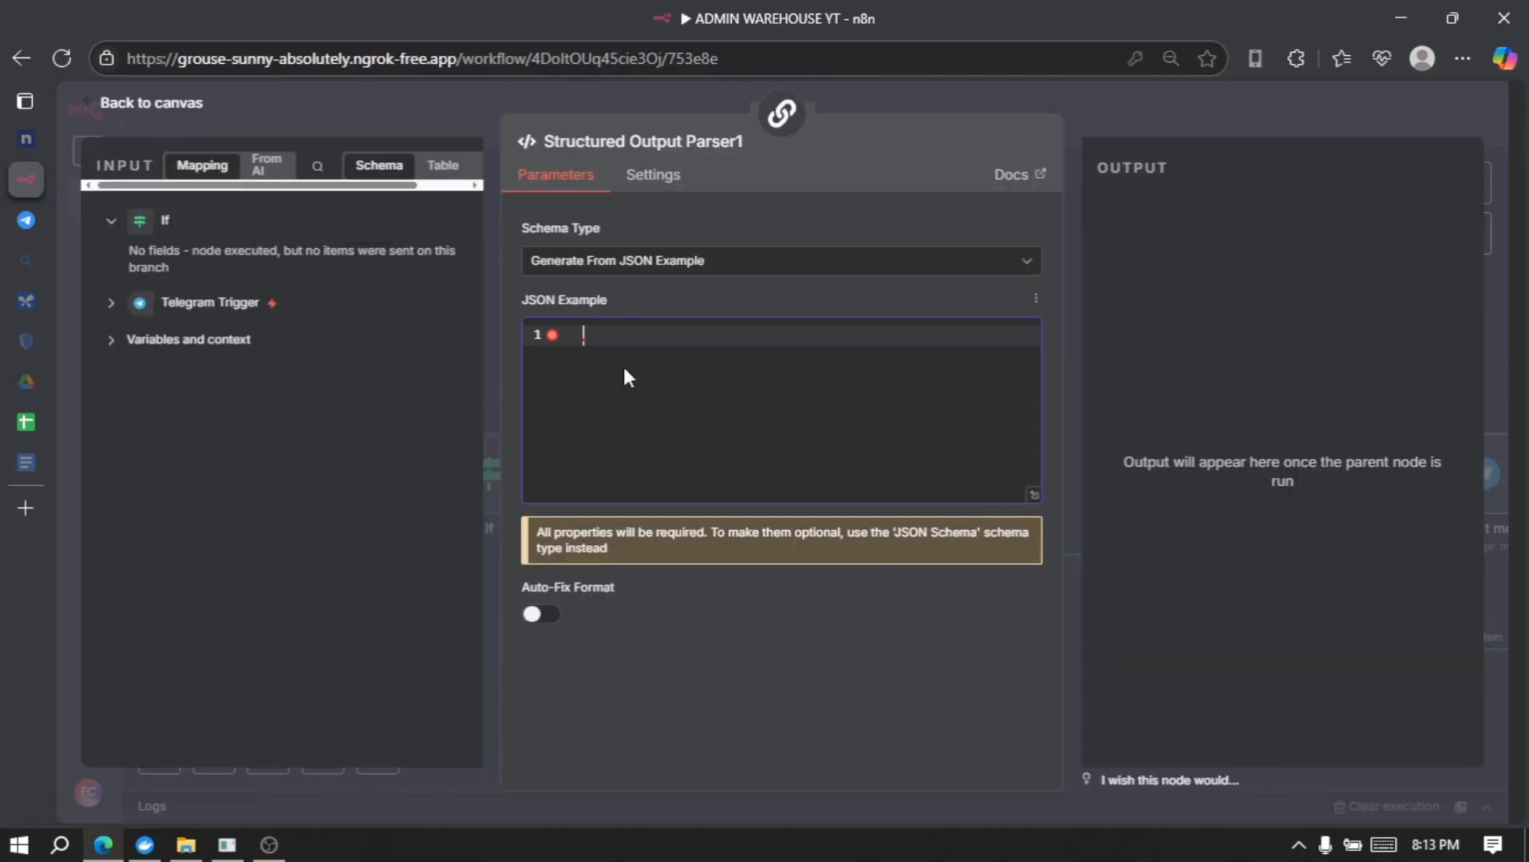
{"action": "key", "text": "ctrl+v"}
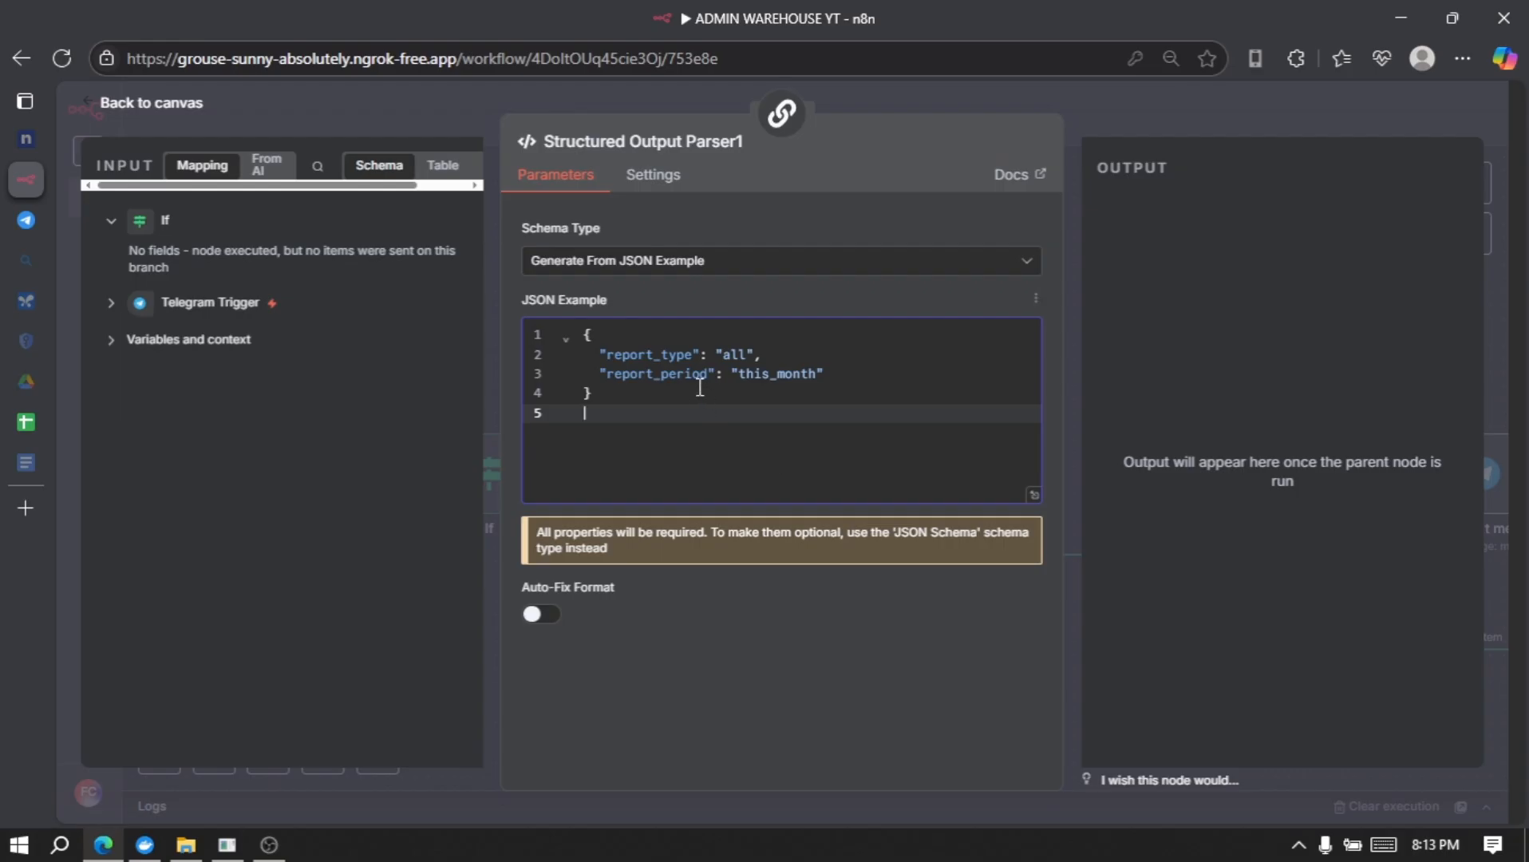
{"action": "left_click", "coordinate": [664, 355]}
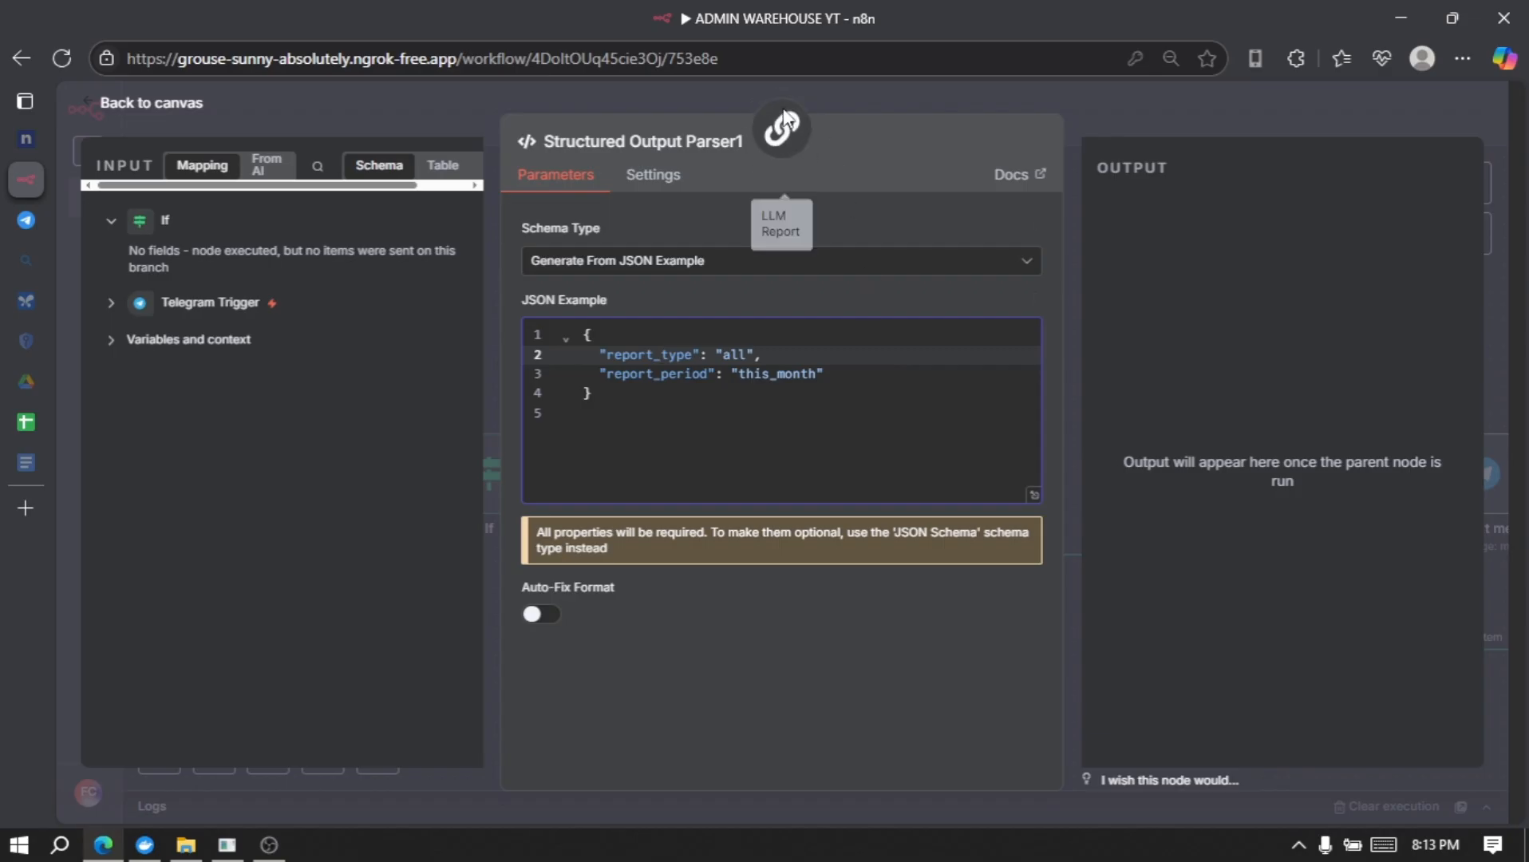
- Review LLM Report's full system message in the enlarged expression editor and the settings of its attached Google Gemini chat model
{"action": "left_click", "coordinate": [788, 166]}
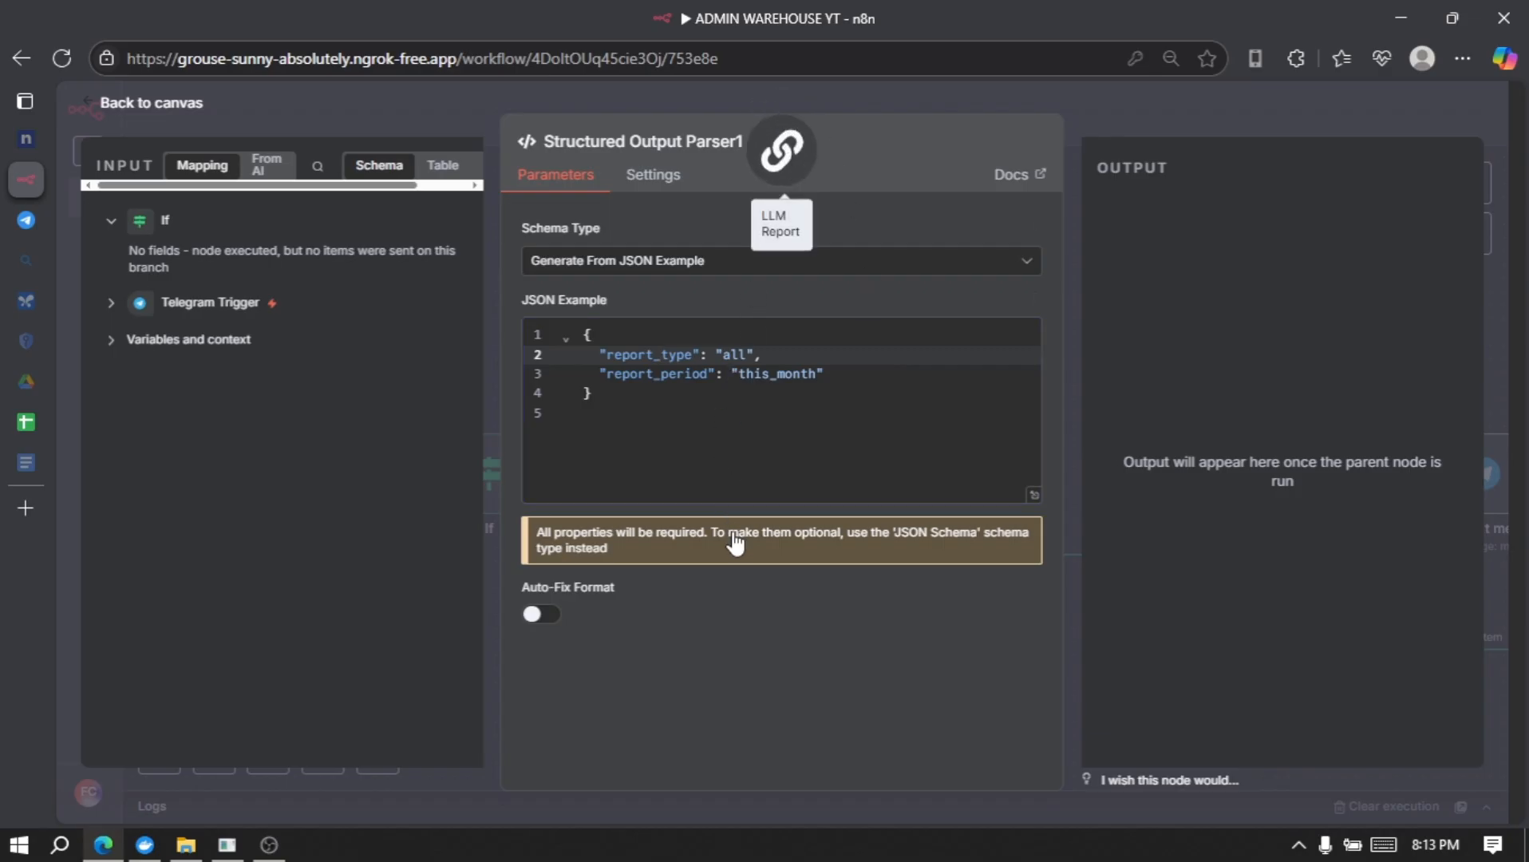
{"action": "left_click", "coordinate": [800, 539]}
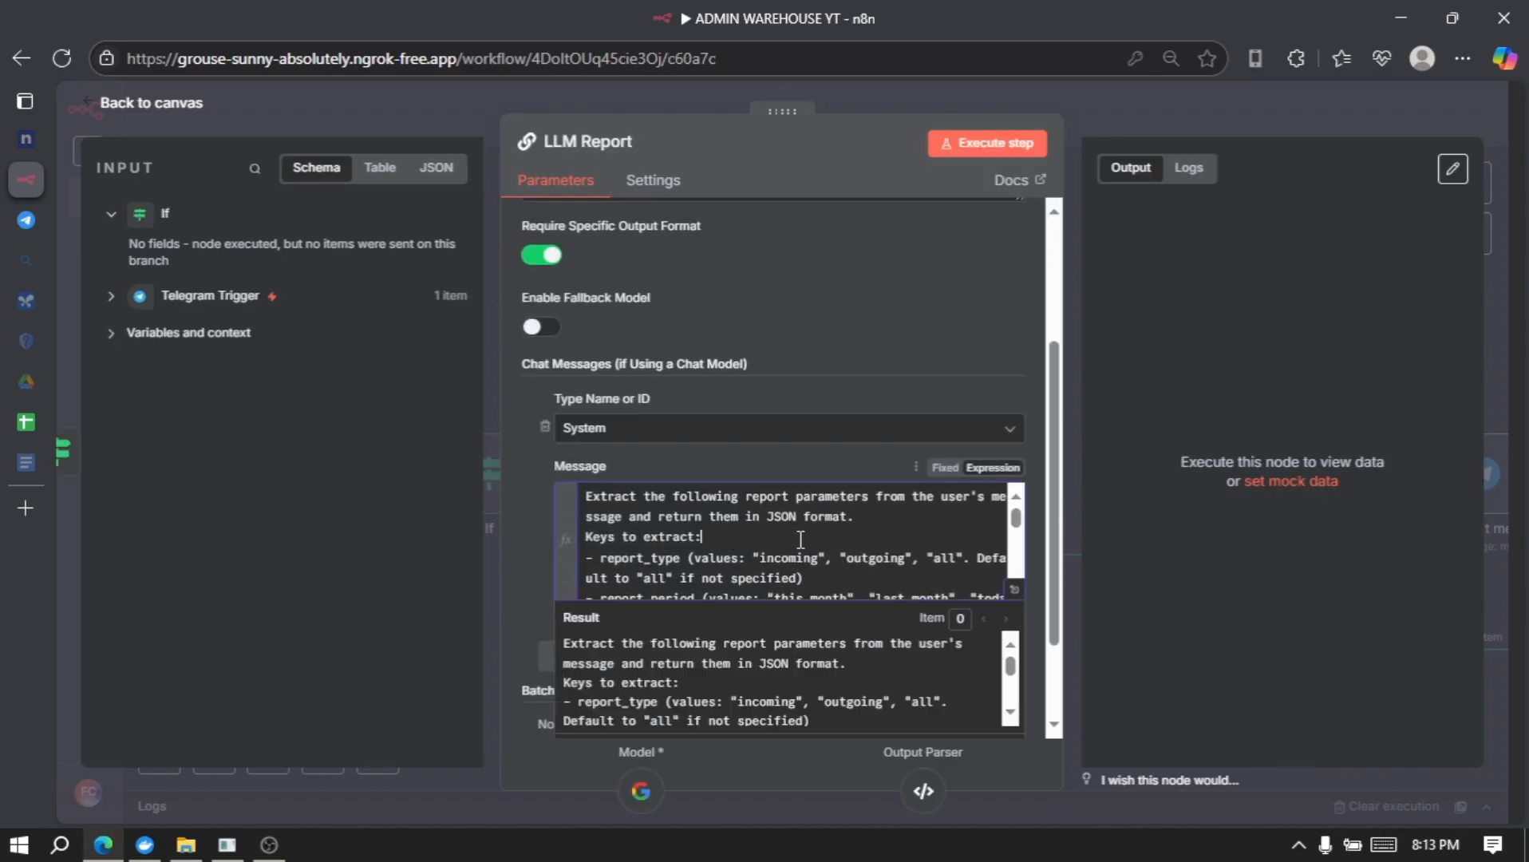
{"action": "left_click", "coordinate": [1014, 590]}
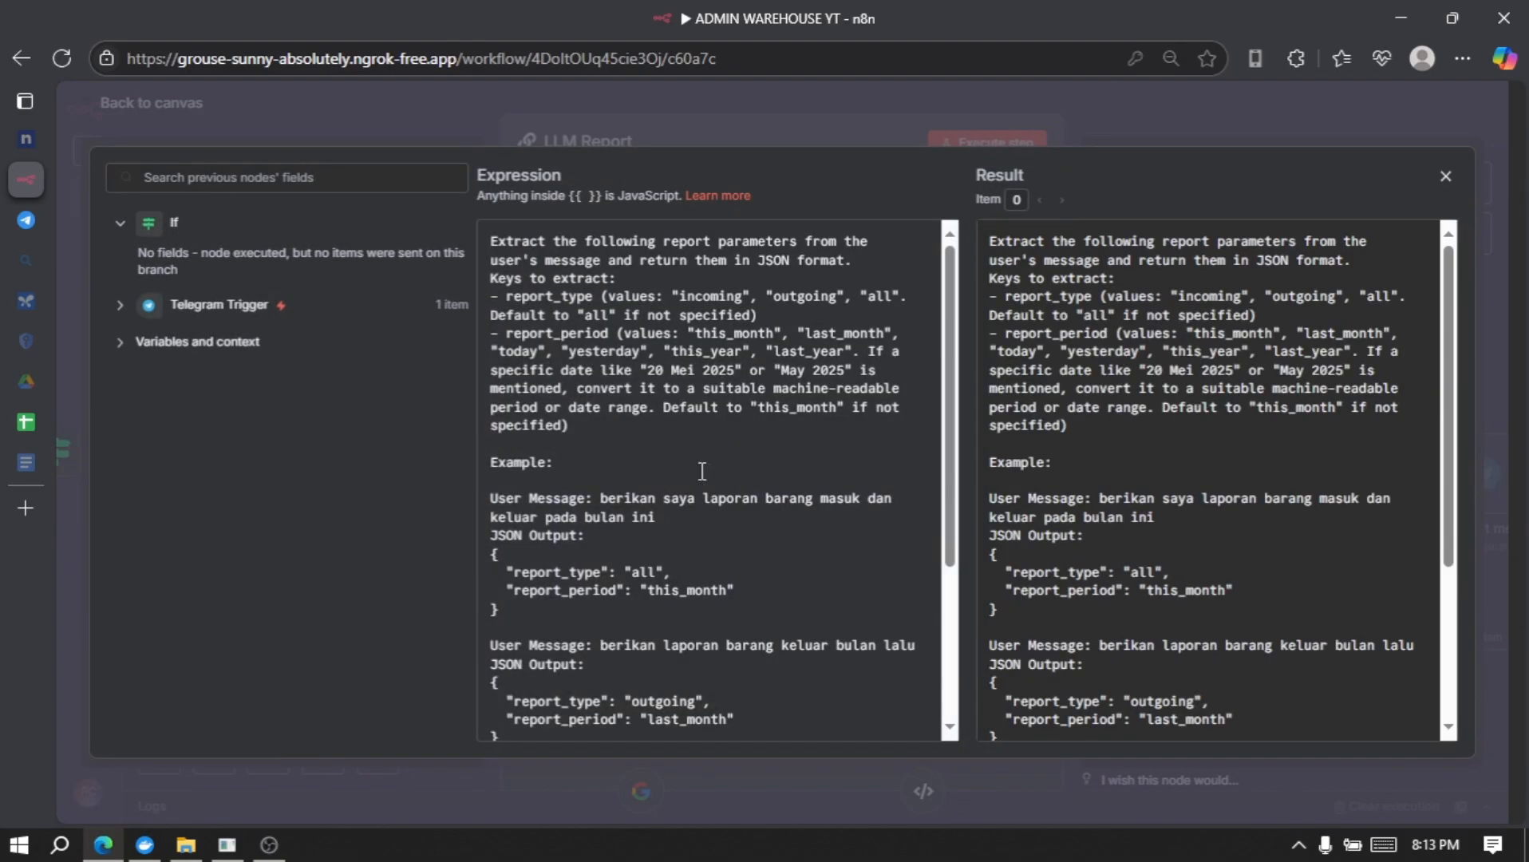
{"action": "scroll", "coordinate": [702, 470], "scroll_direction": "down", "scroll_amount": 3}
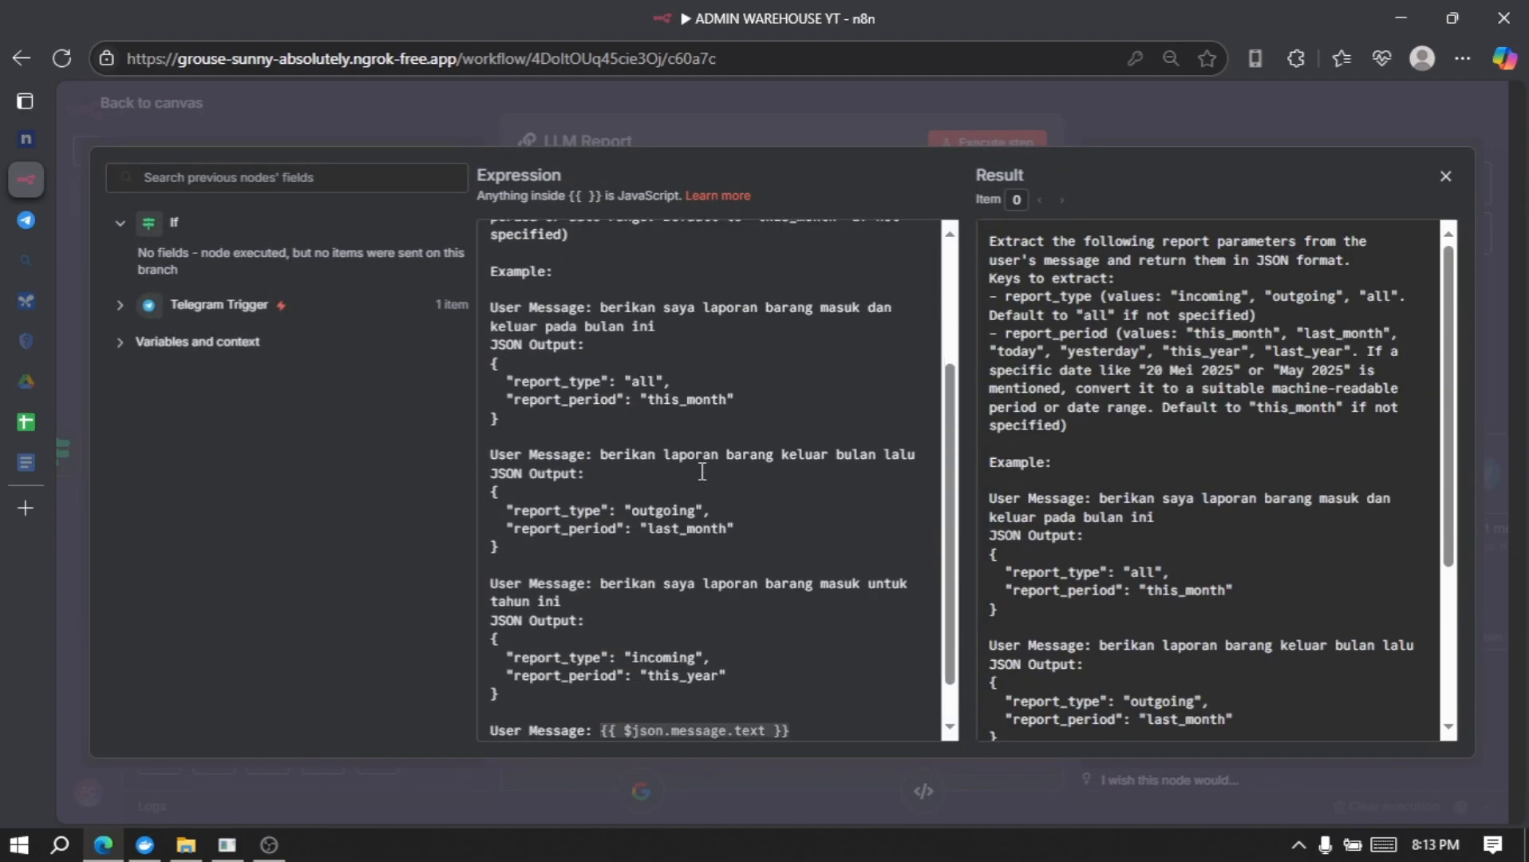
{"action": "left_click", "coordinate": [623, 431]}
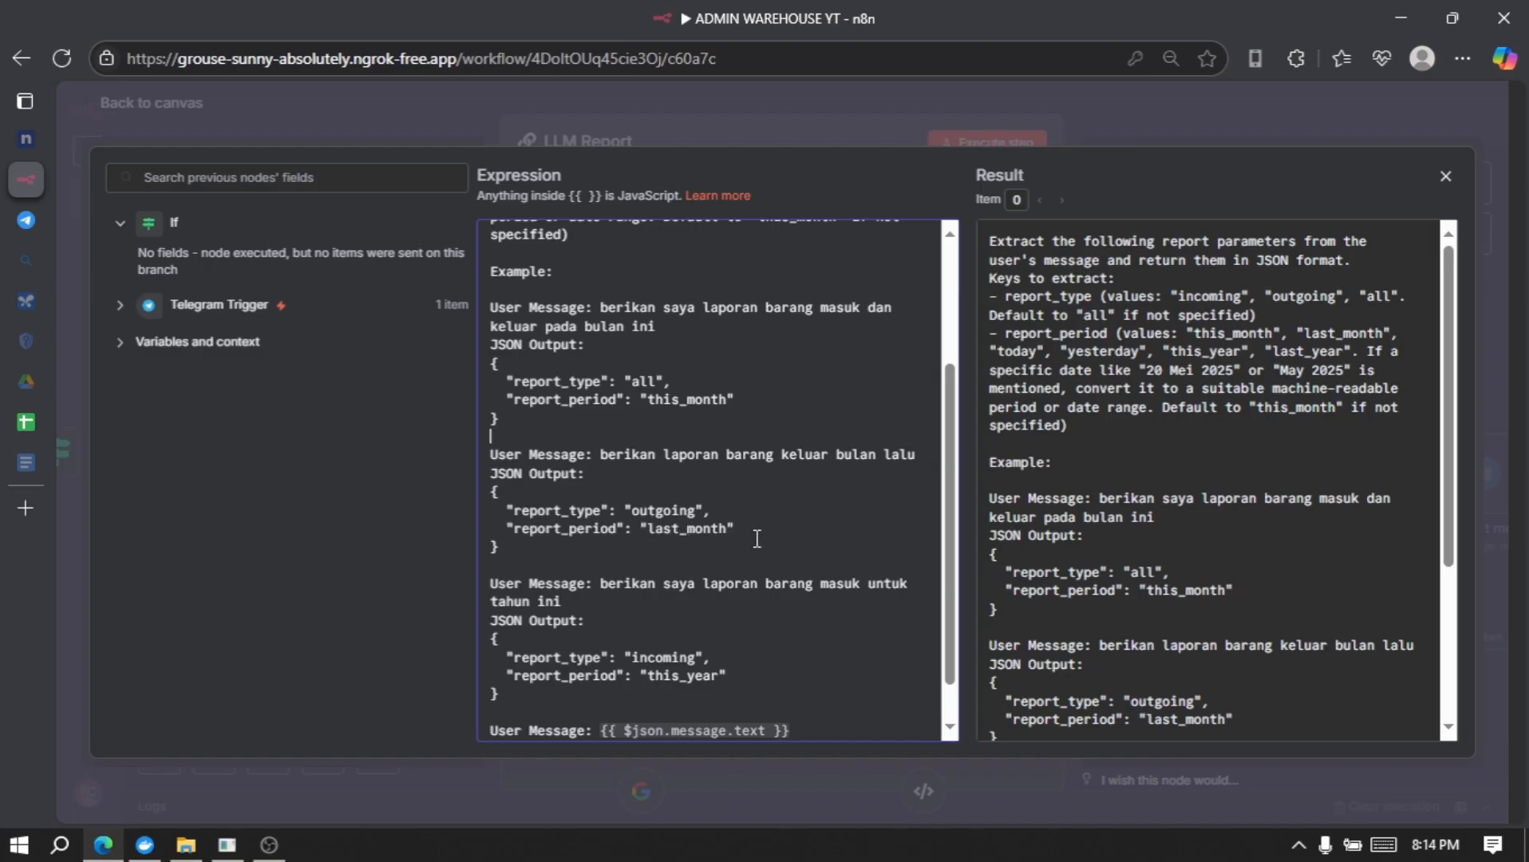
{"action": "scroll", "coordinate": [751, 470], "scroll_direction": "down", "scroll_amount": 1}
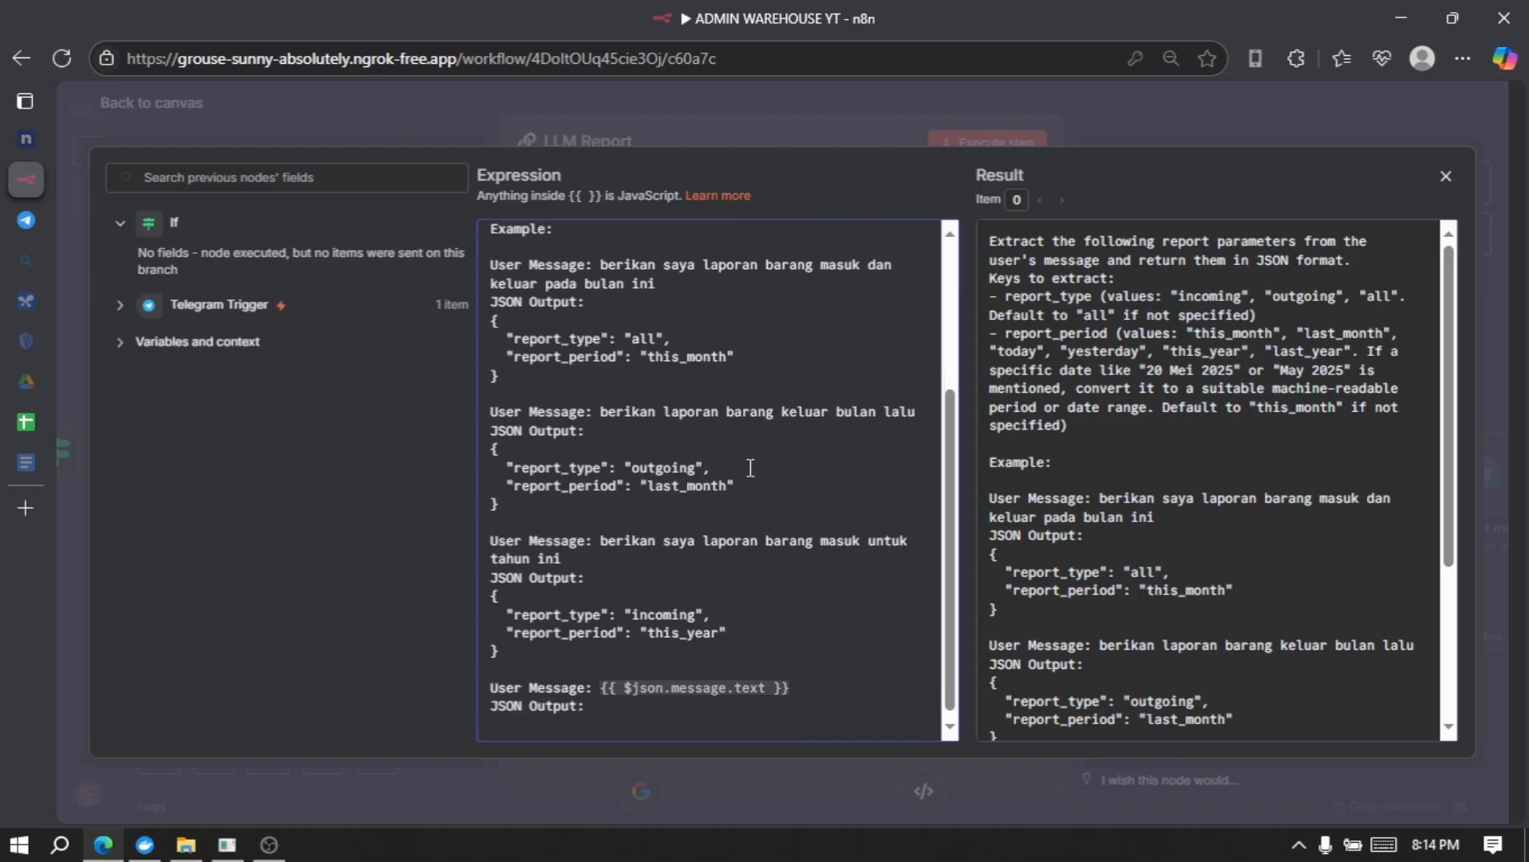
{"action": "left_click", "coordinate": [812, 518]}
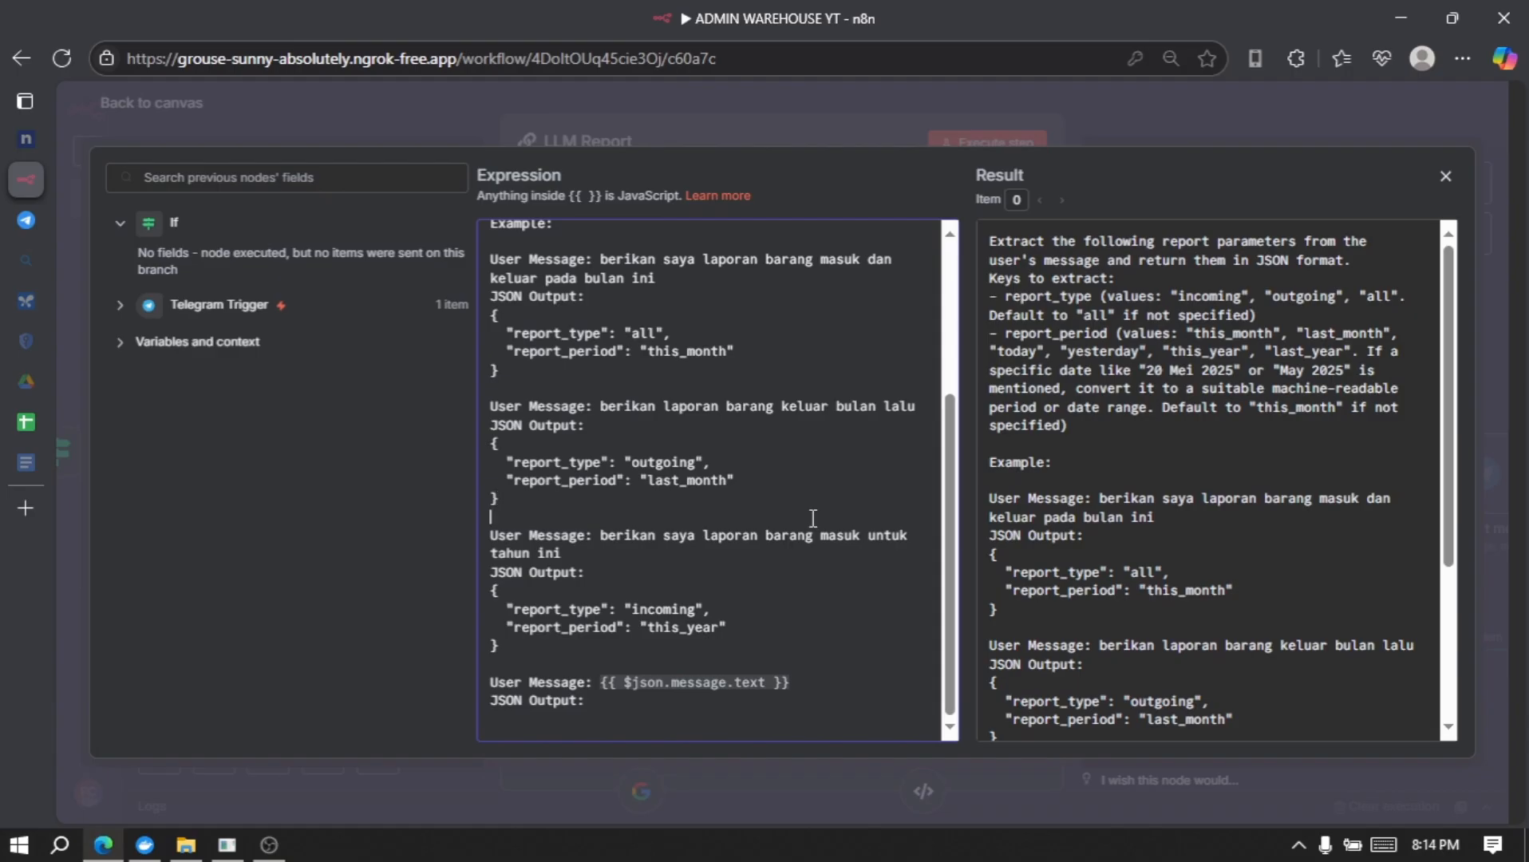
{"action": "scroll", "coordinate": [812, 518], "scroll_direction": "up", "scroll_amount": 5}
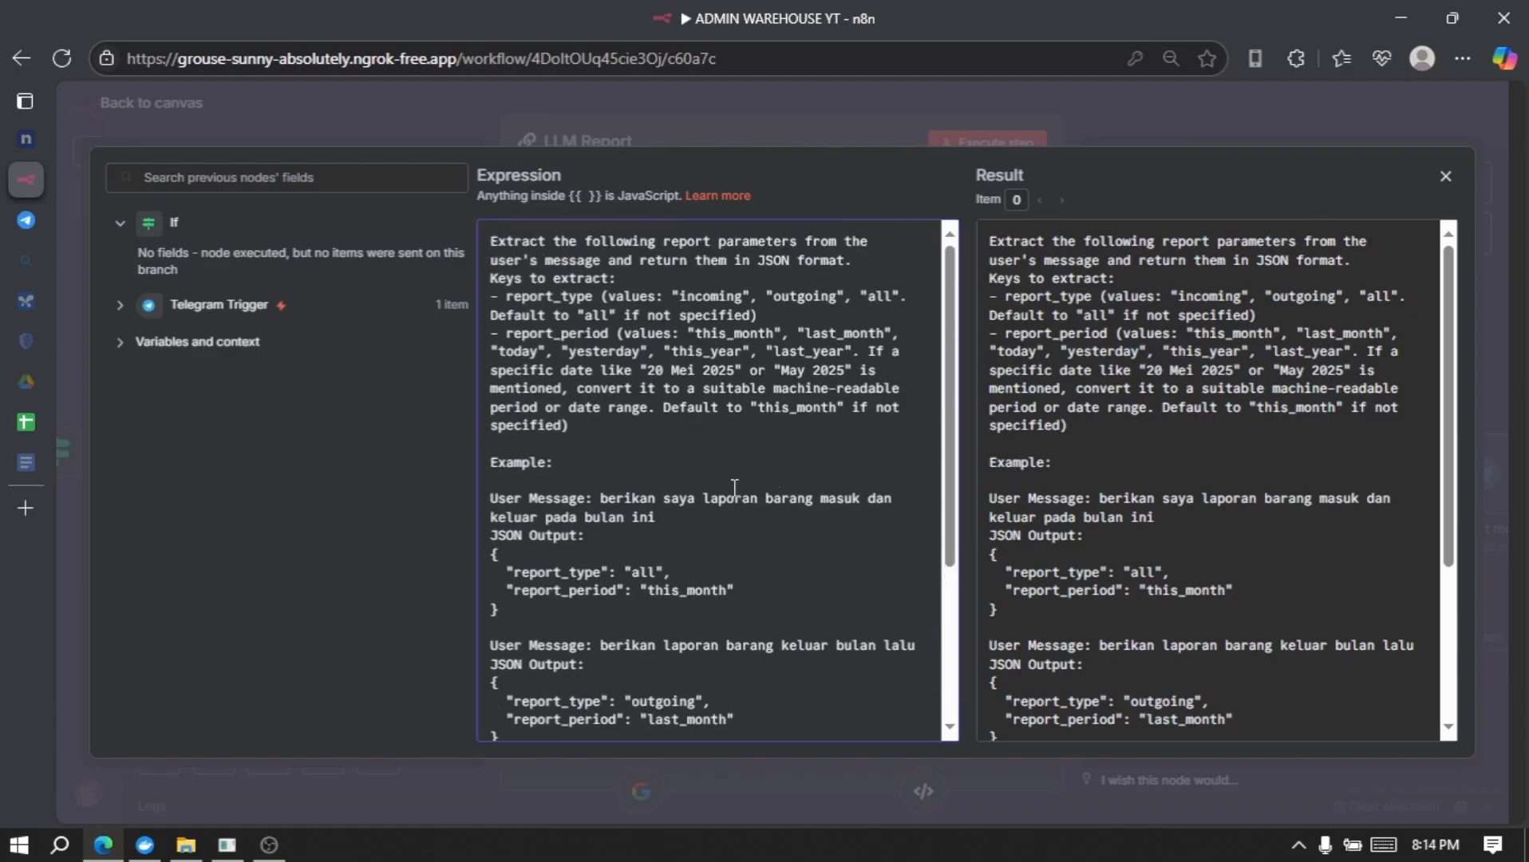
{"action": "left_click", "coordinate": [1445, 175]}
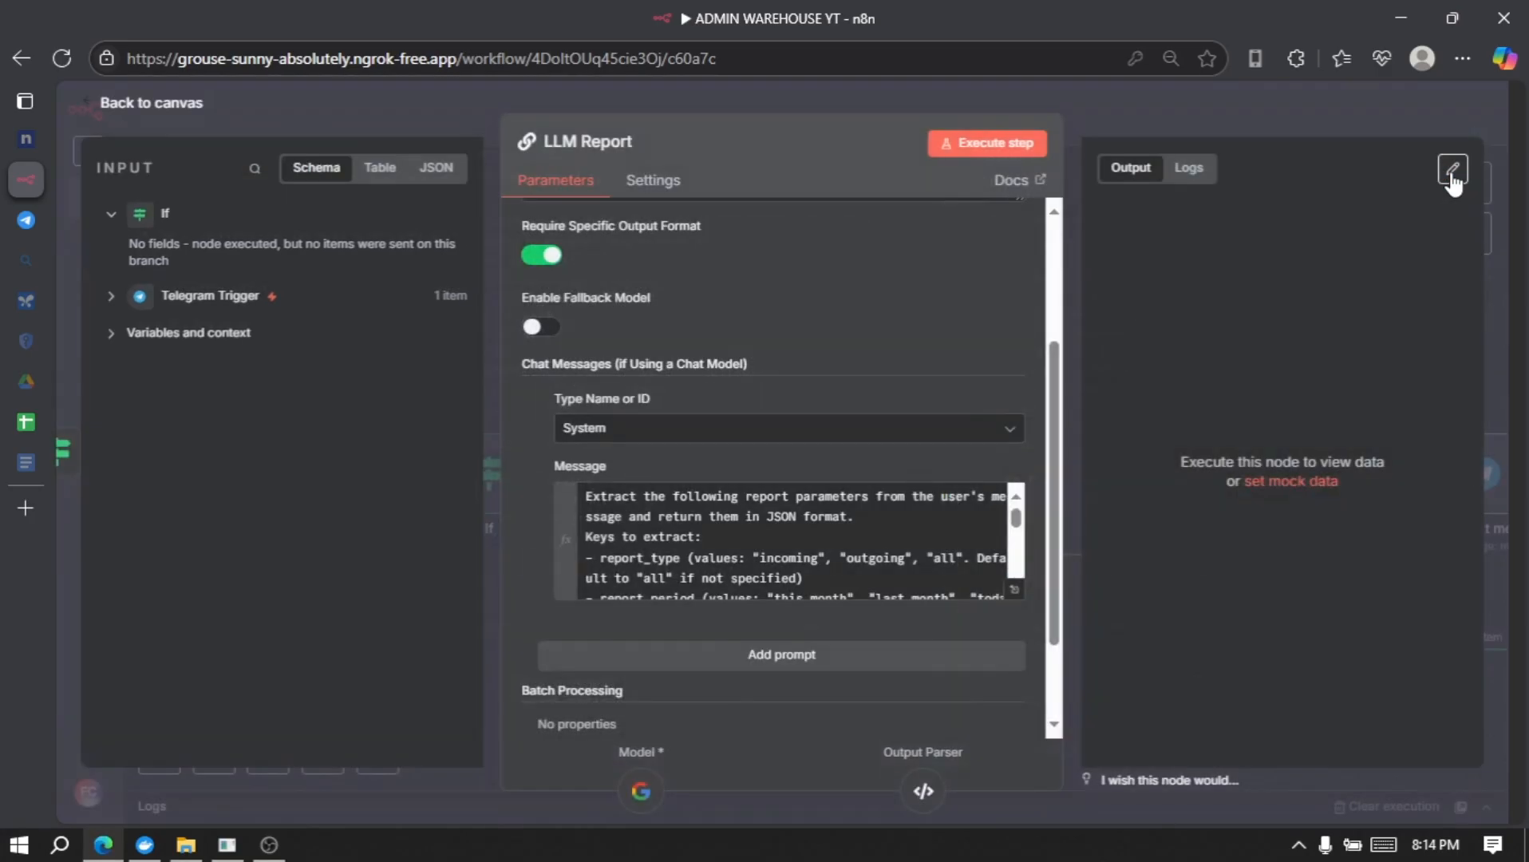
{"action": "scroll", "coordinate": [629, 514], "scroll_direction": "up", "scroll_amount": 3}
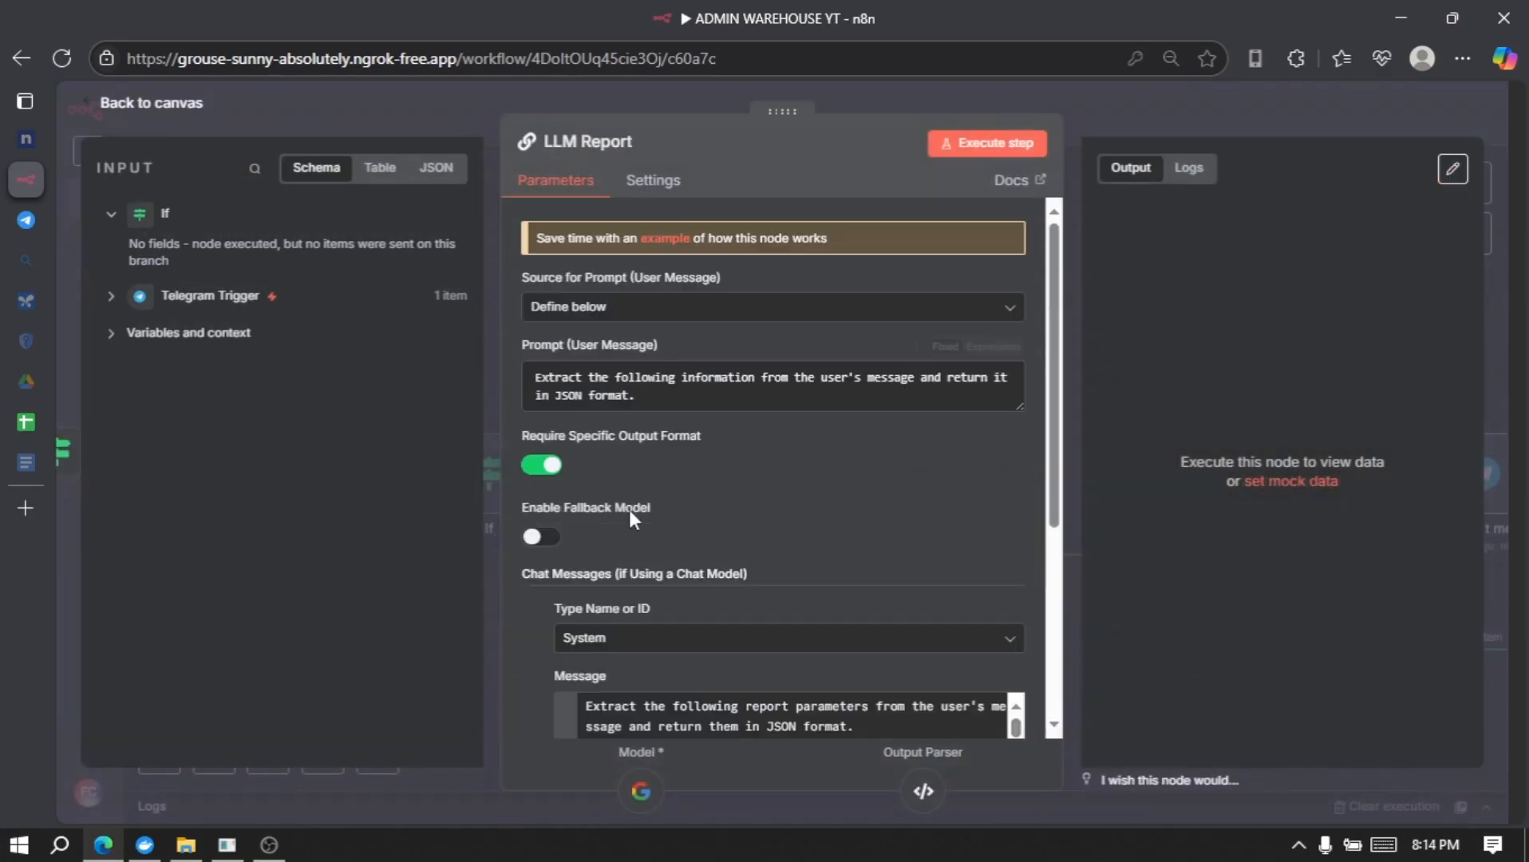
{"action": "left_click", "coordinate": [640, 790]}
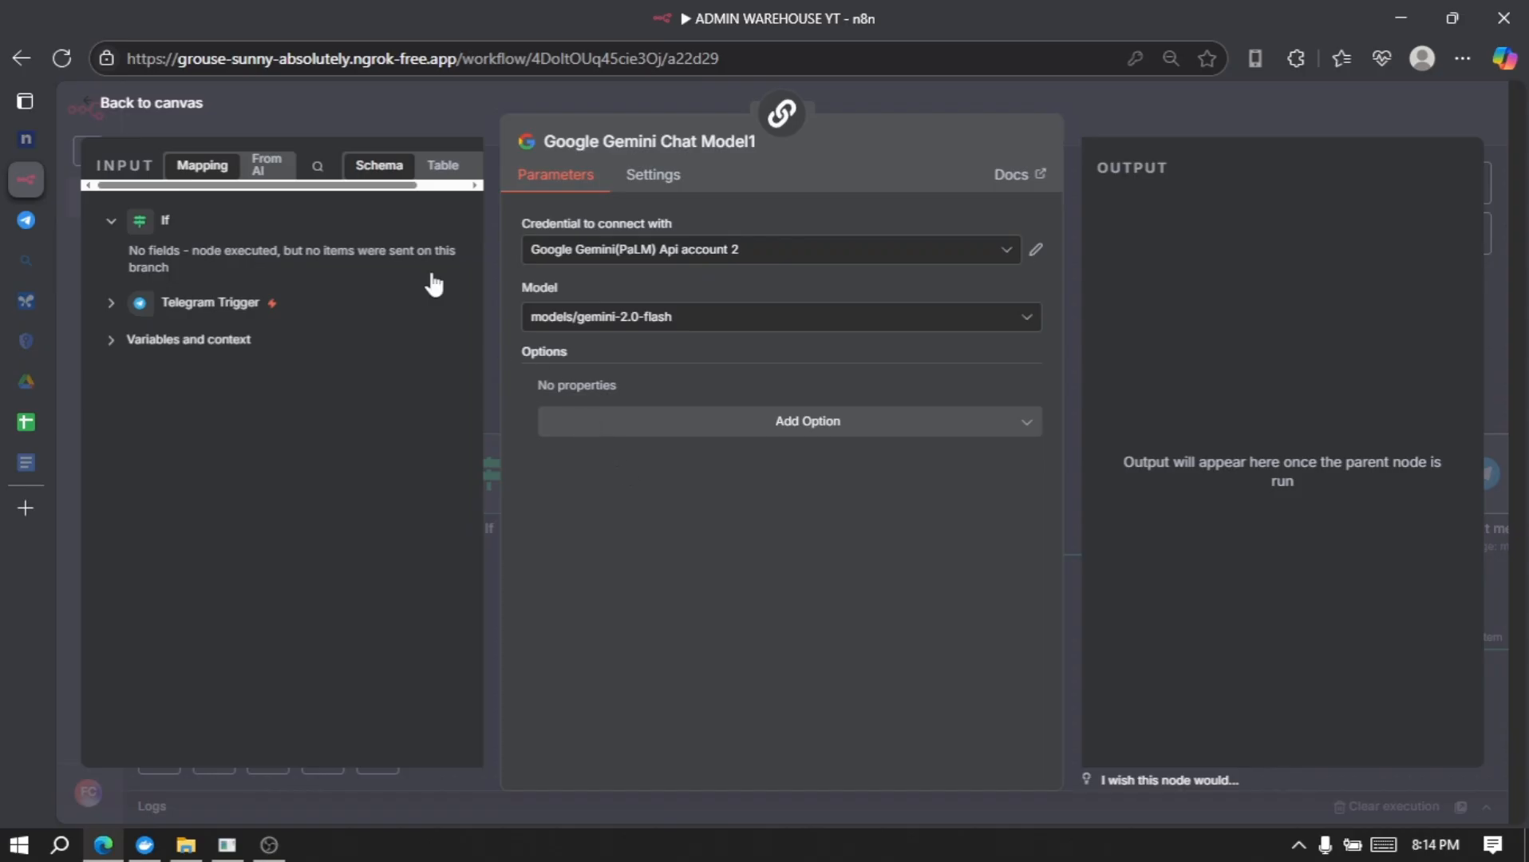
{"action": "left_click", "coordinate": [301, 114]}
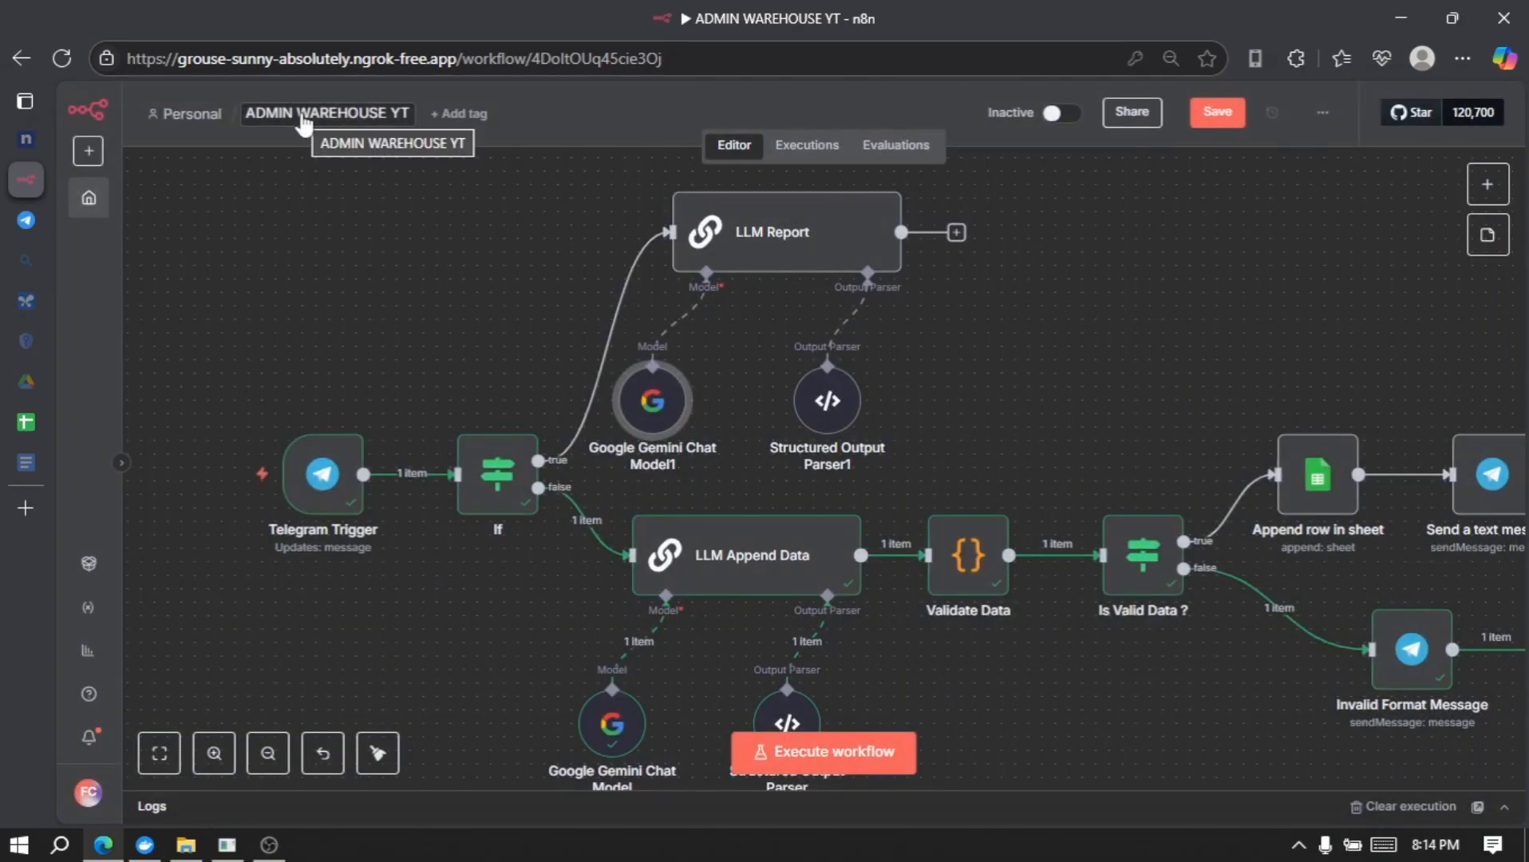
- Execute the n8n workflow and send AdminWarehouseYT in Telegram Web the message "berikan saya laporan barang masuk dan keluar pada bulan juli 2025"
{"action": "left_click", "coordinate": [26, 224]}
{"action": "left_click", "coordinate": [751, 780]}
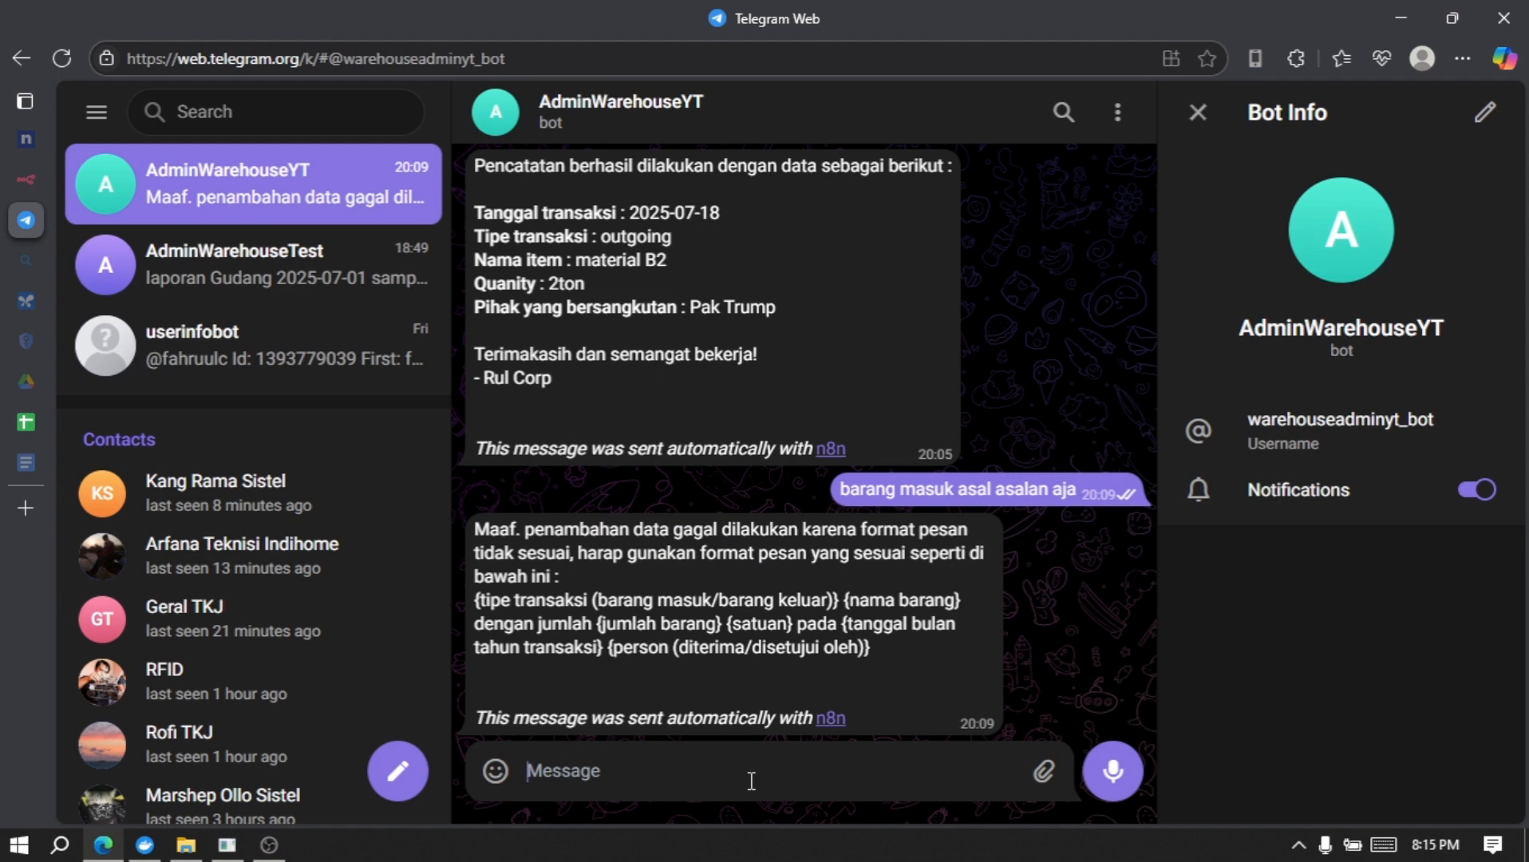
{"action": "type", "text": "berikan saya laporan barang masuk dan keluar pada bulan juli 2025"}
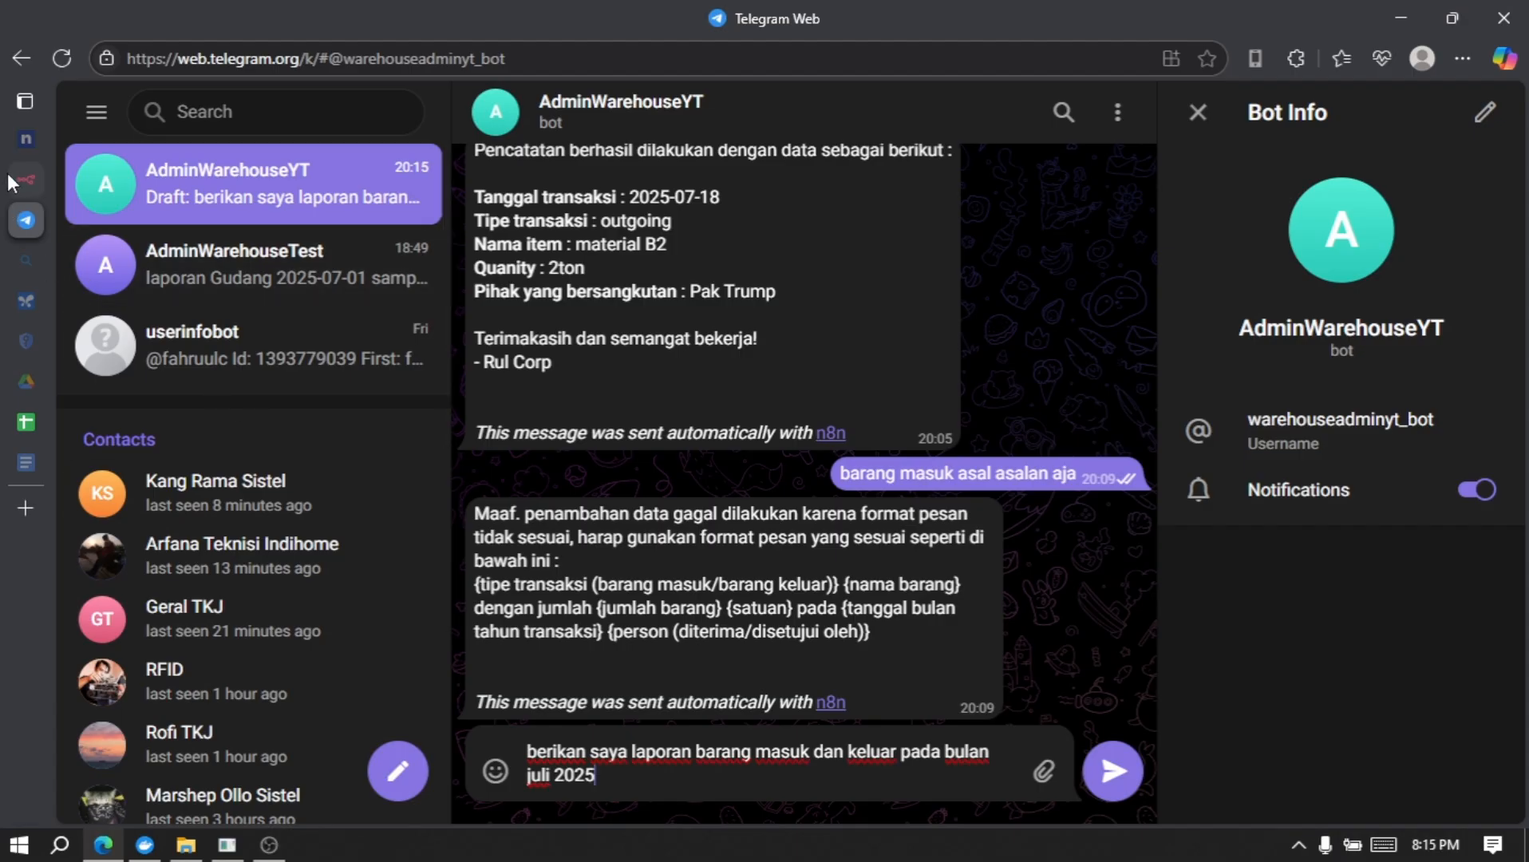
{"action": "left_click", "coordinate": [34, 175]}
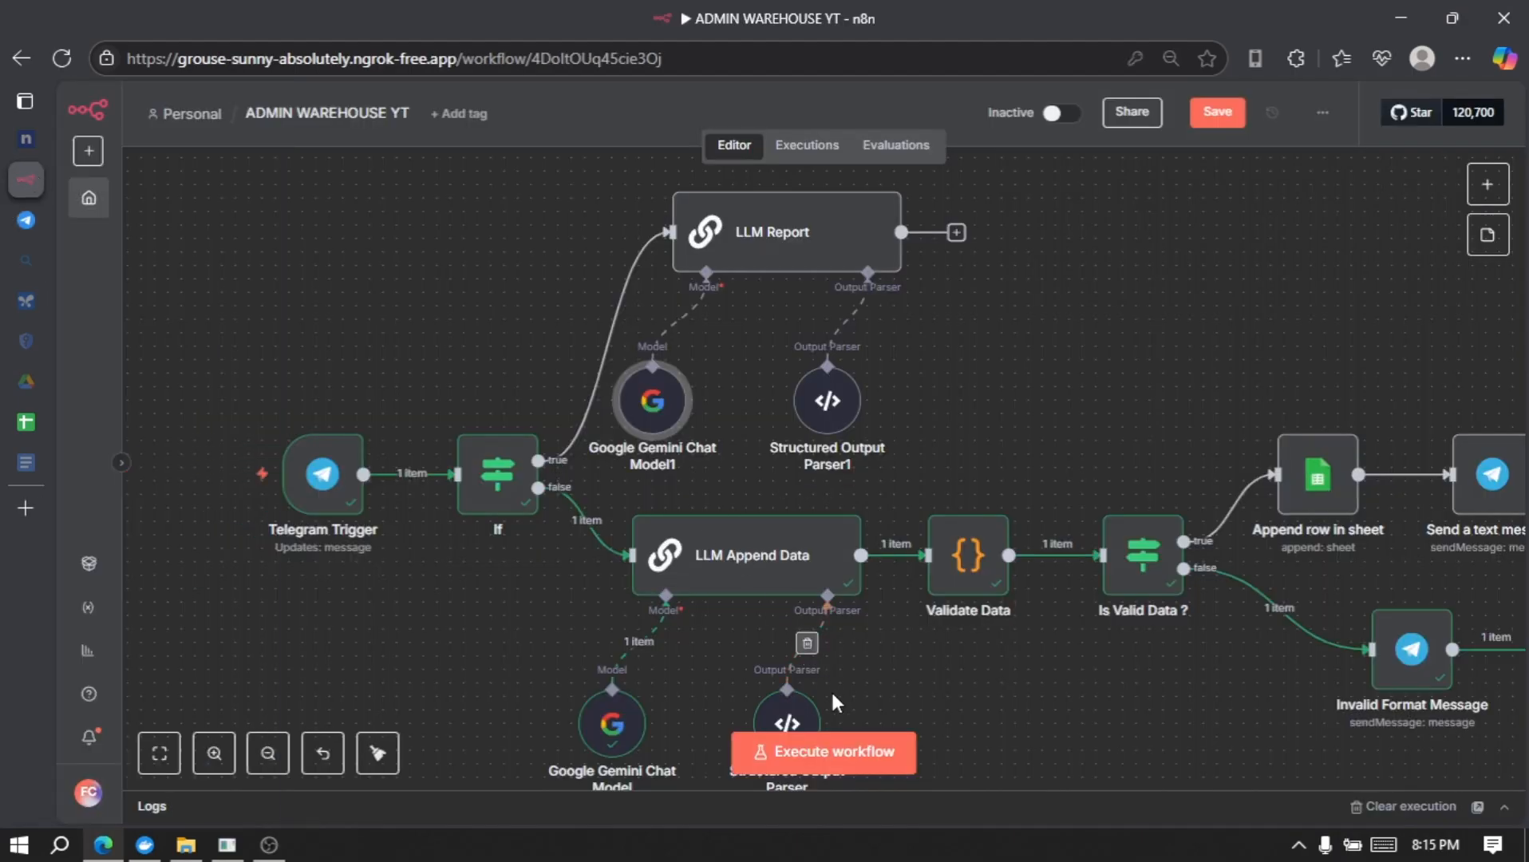
{"action": "left_click", "coordinate": [869, 753]}
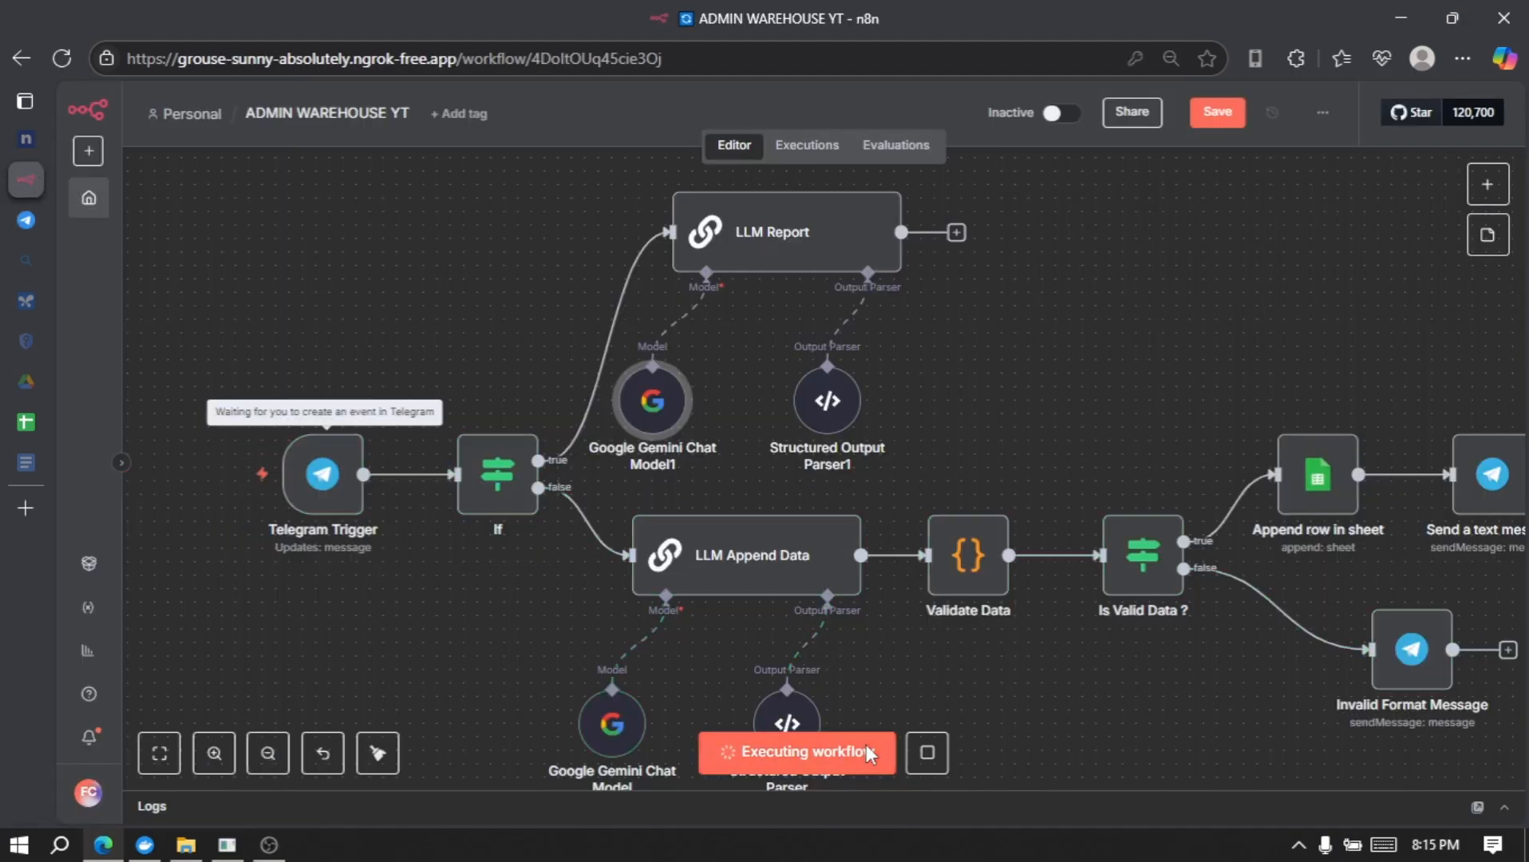
{"action": "left_click", "coordinate": [28, 227]}
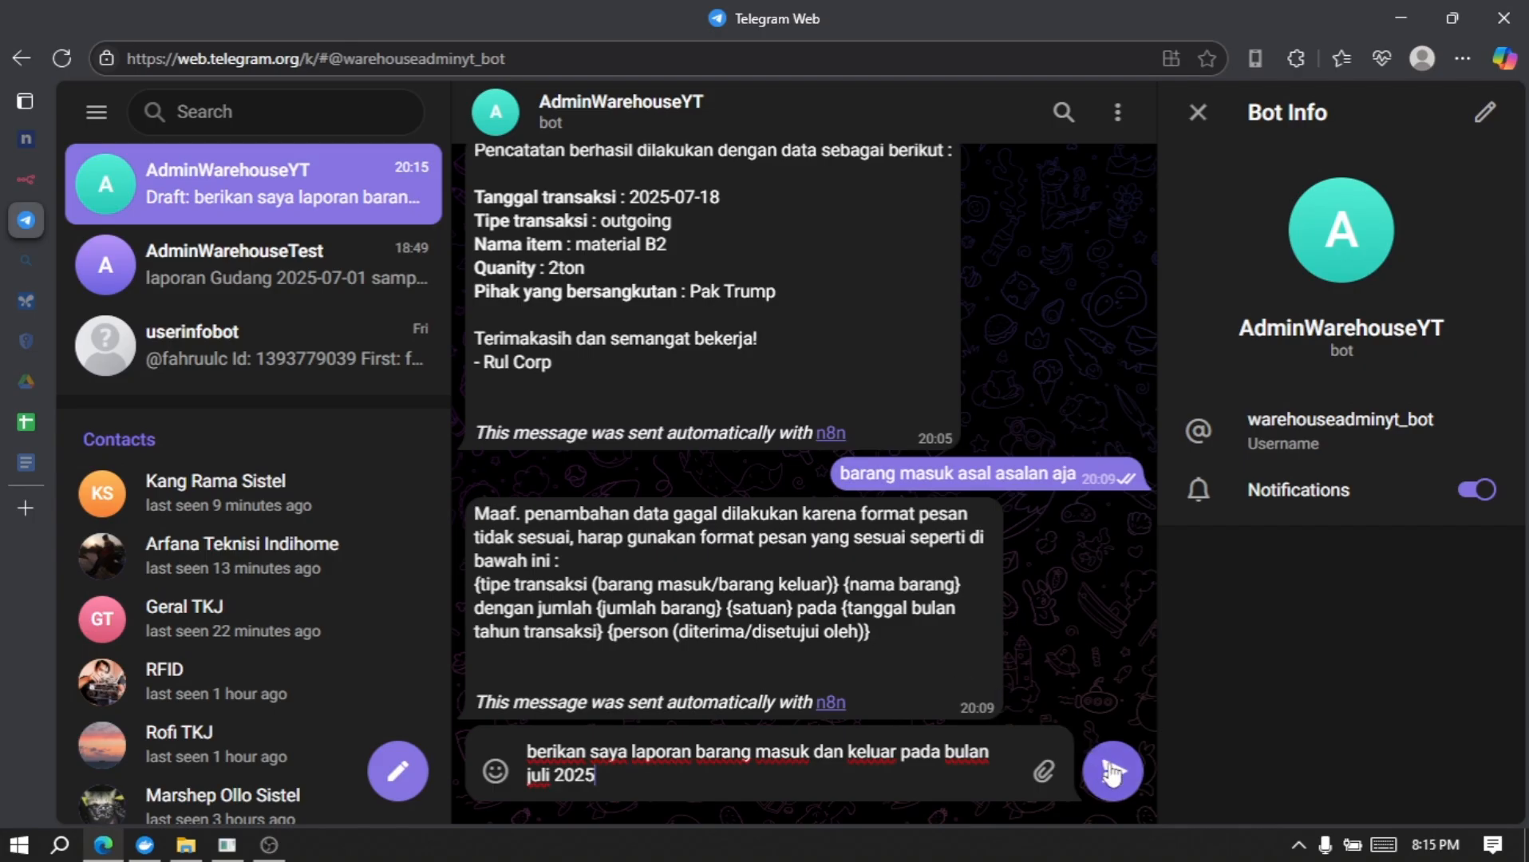
{"action": "left_click", "coordinate": [1115, 782]}
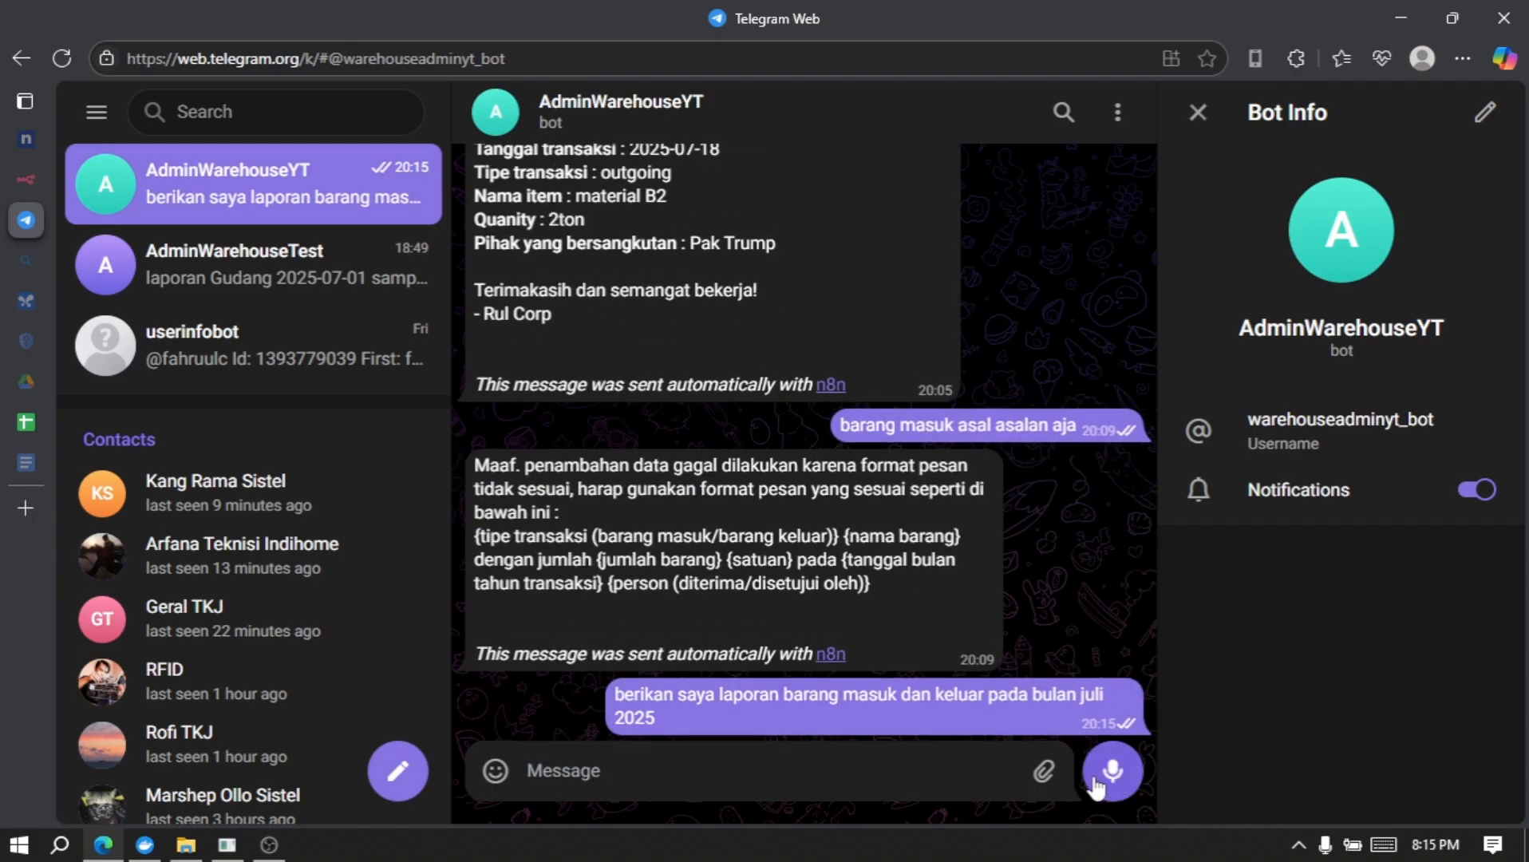
- Return to n8n, inspect LLM Report's input and output data from the run, and go back to the canvas
{"action": "left_click", "coordinate": [22, 182]}
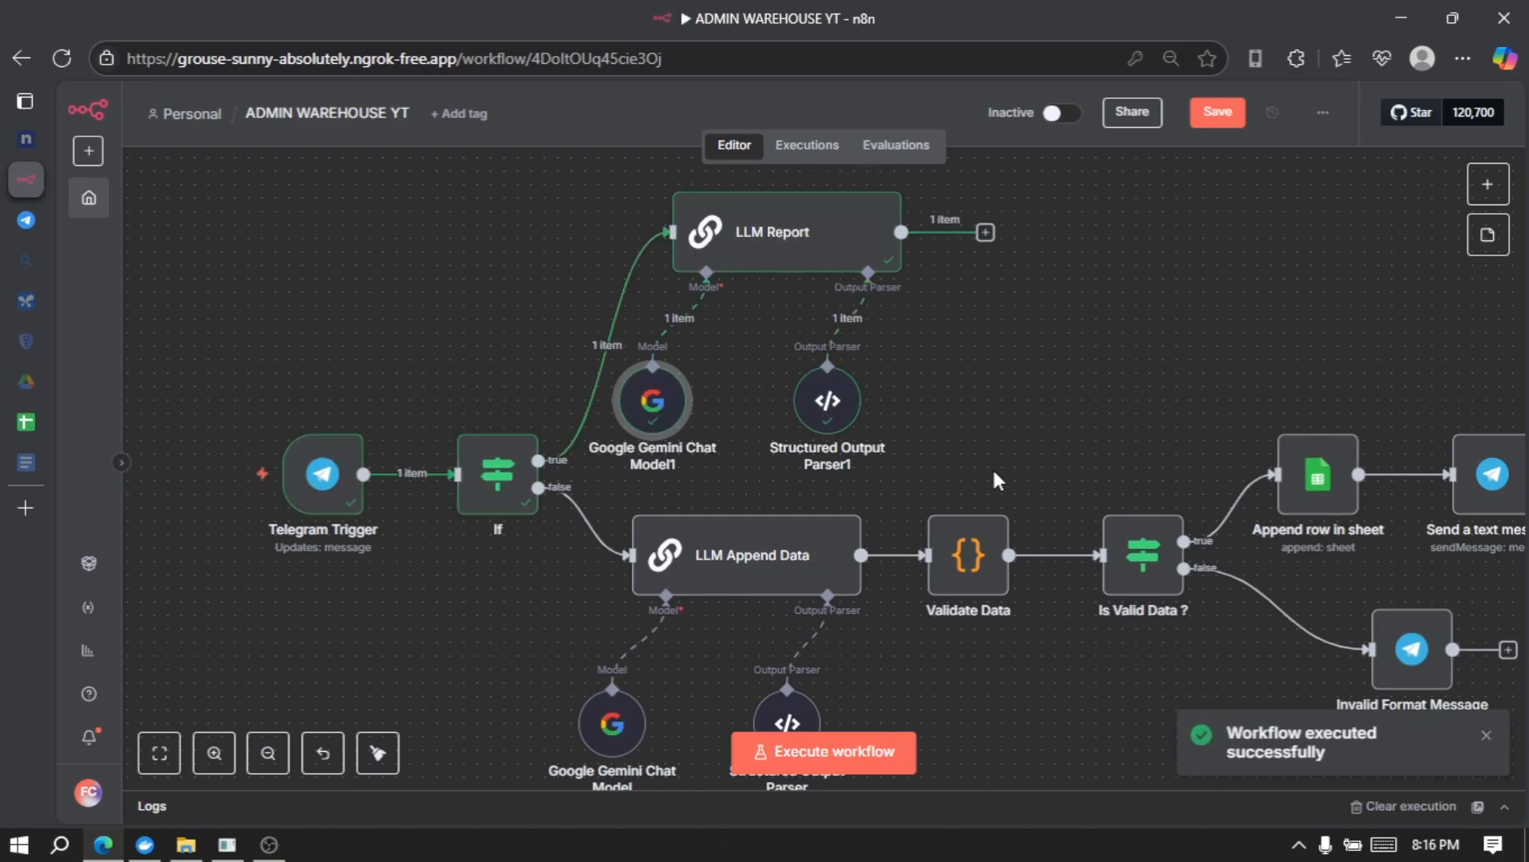
{"action": "left_click", "coordinate": [797, 227]}
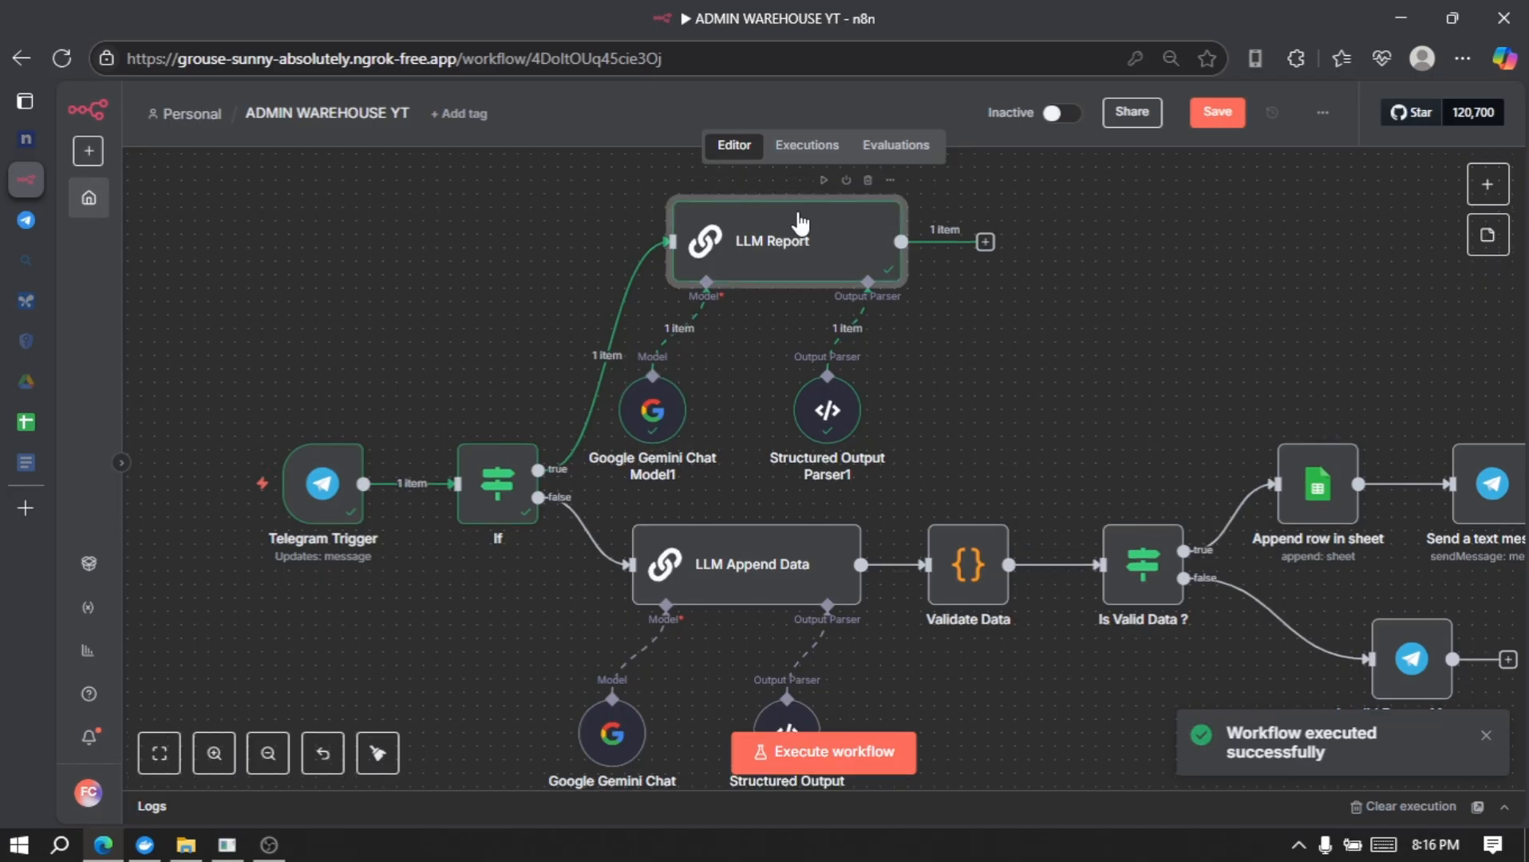
{"action": "scroll", "coordinate": [801, 221], "scroll_direction": "up", "scroll_amount": 2}
{"action": "key", "text": "Return"}
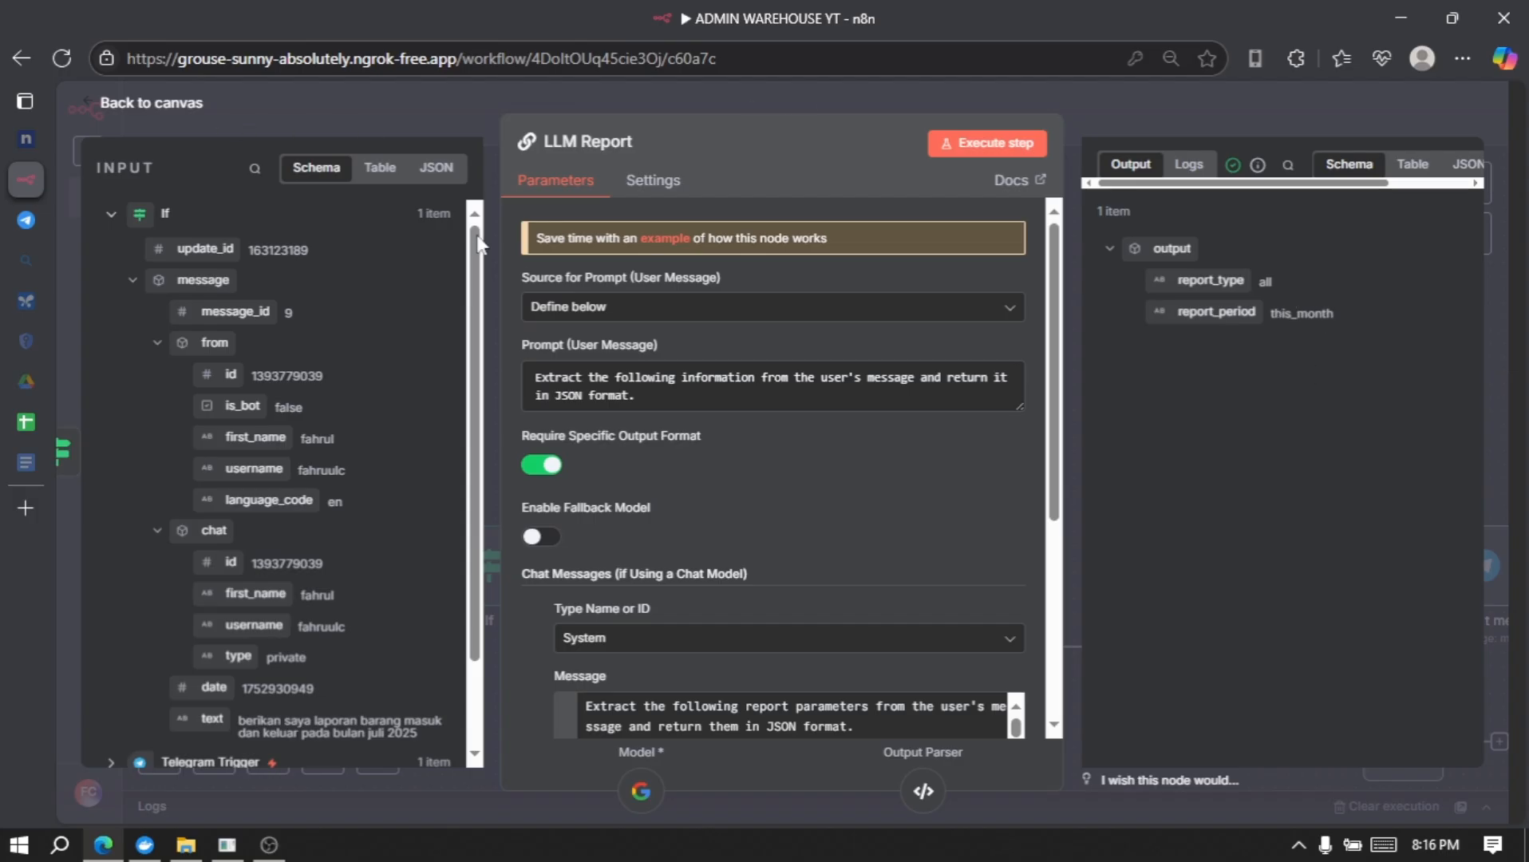
{"action": "left_click", "coordinate": [190, 117]}
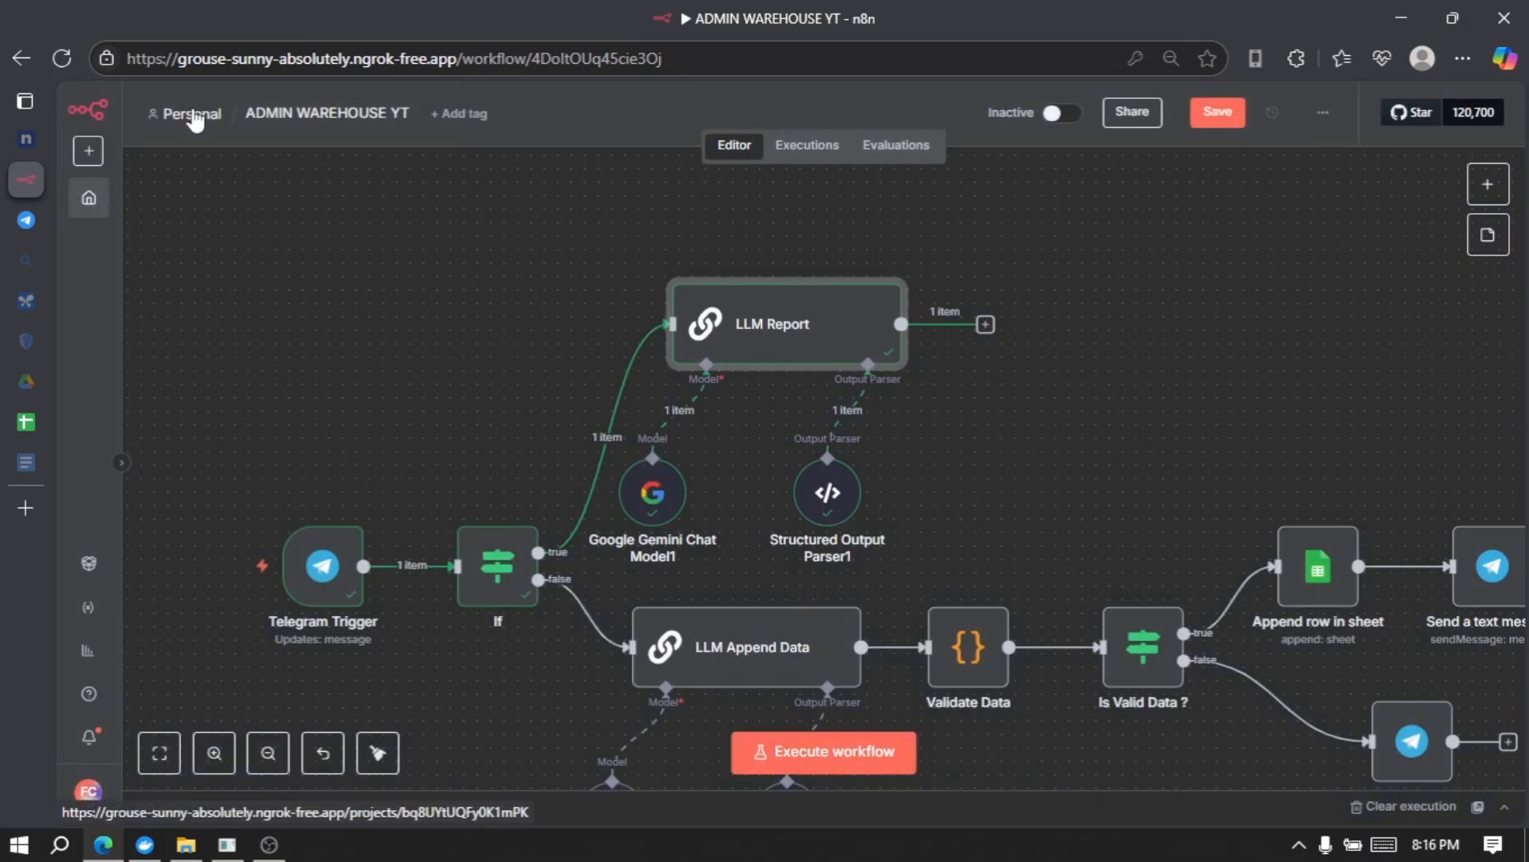
- Add a Code node after the LLM Report node's output
{"action": "scroll", "coordinate": [1219, 402], "scroll_direction": "right", "scroll_amount": 5}
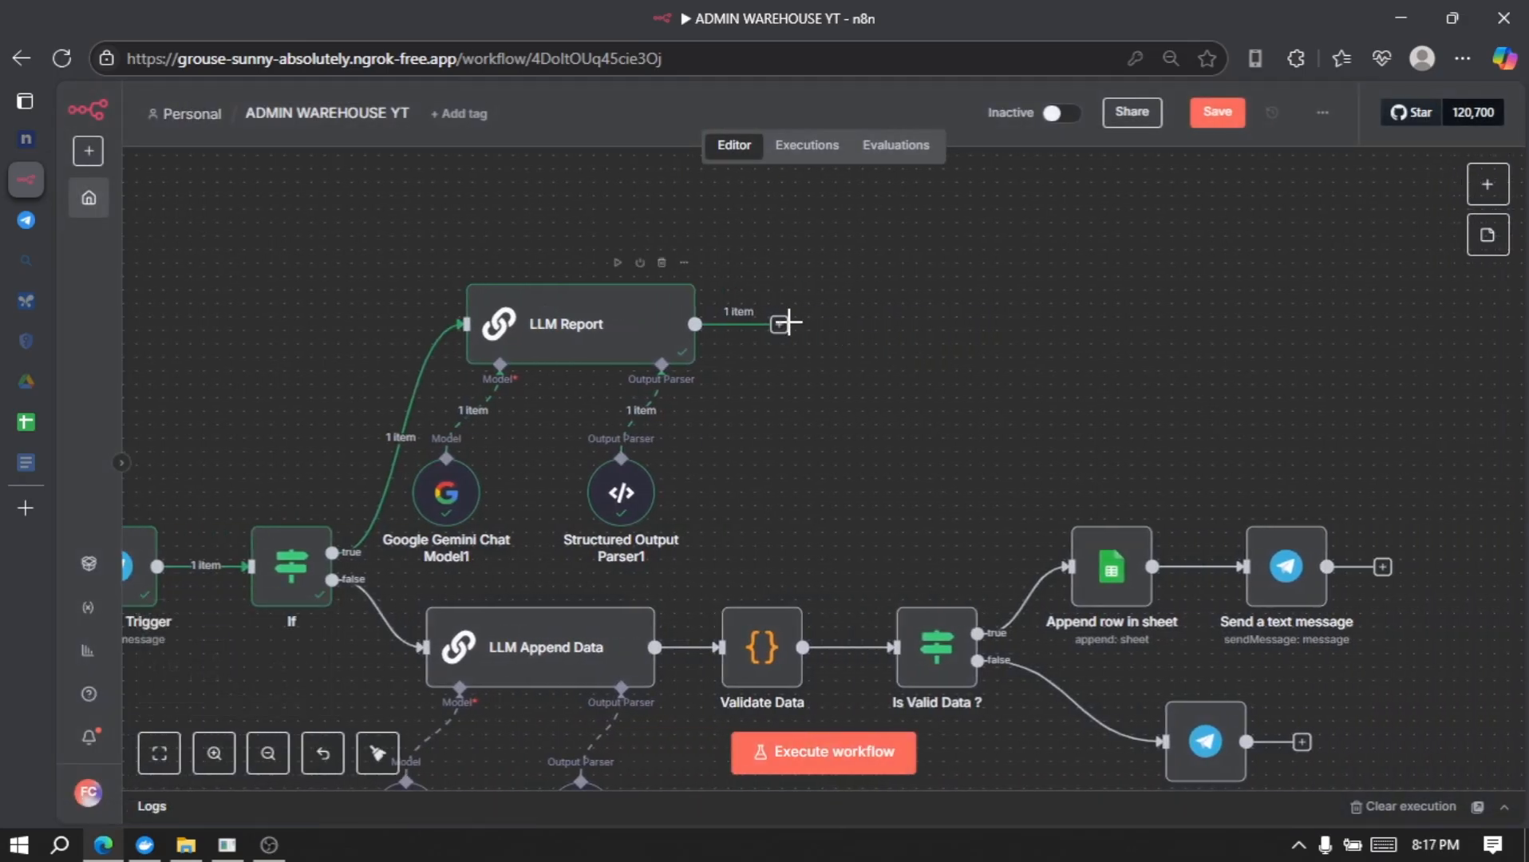
{"action": "left_click", "coordinate": [780, 324]}
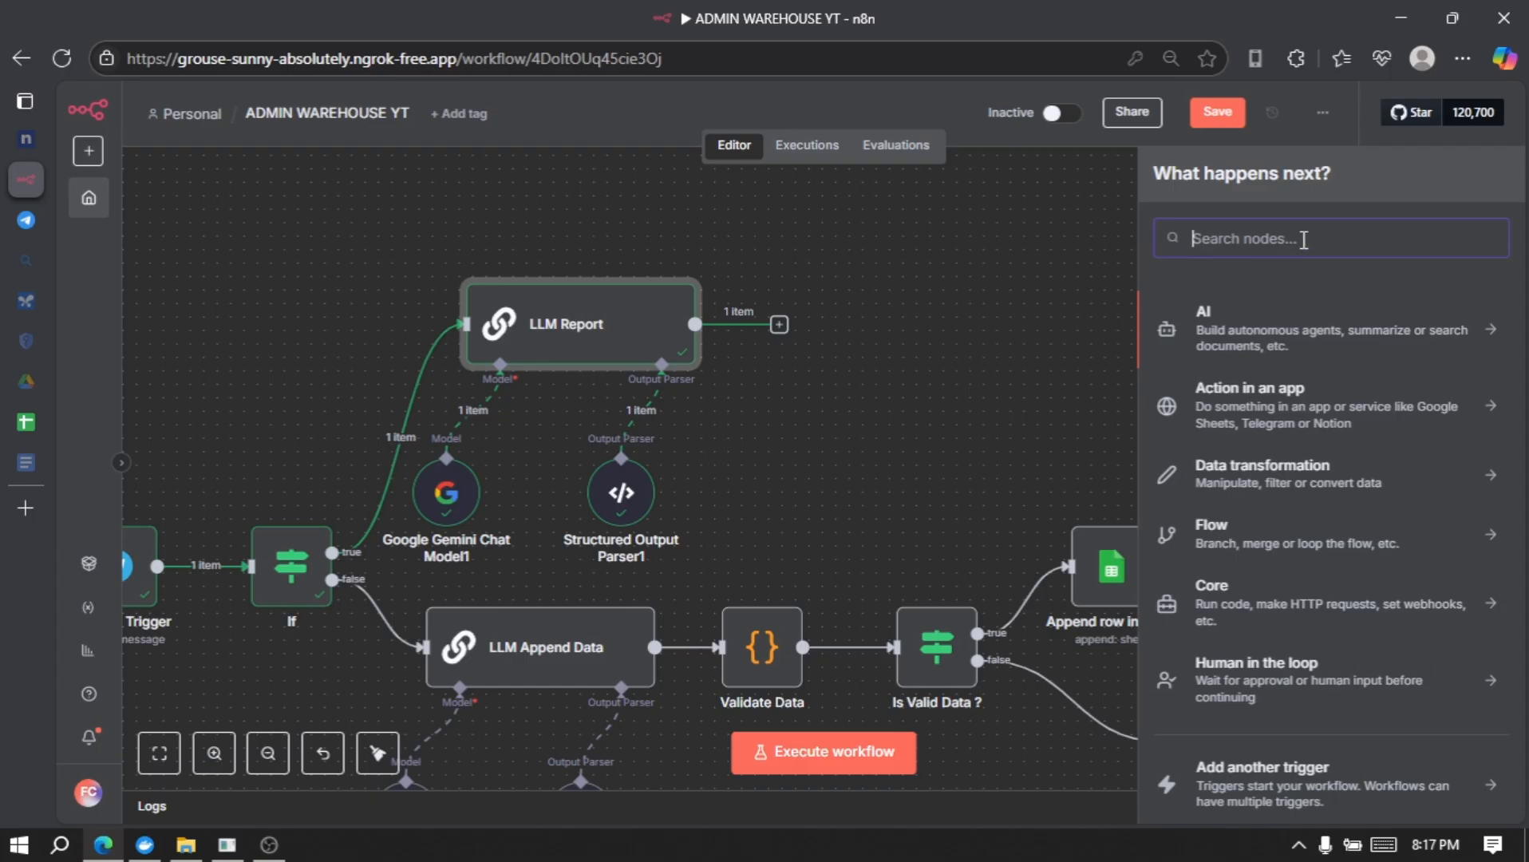
{"action": "type", "text": "code"}
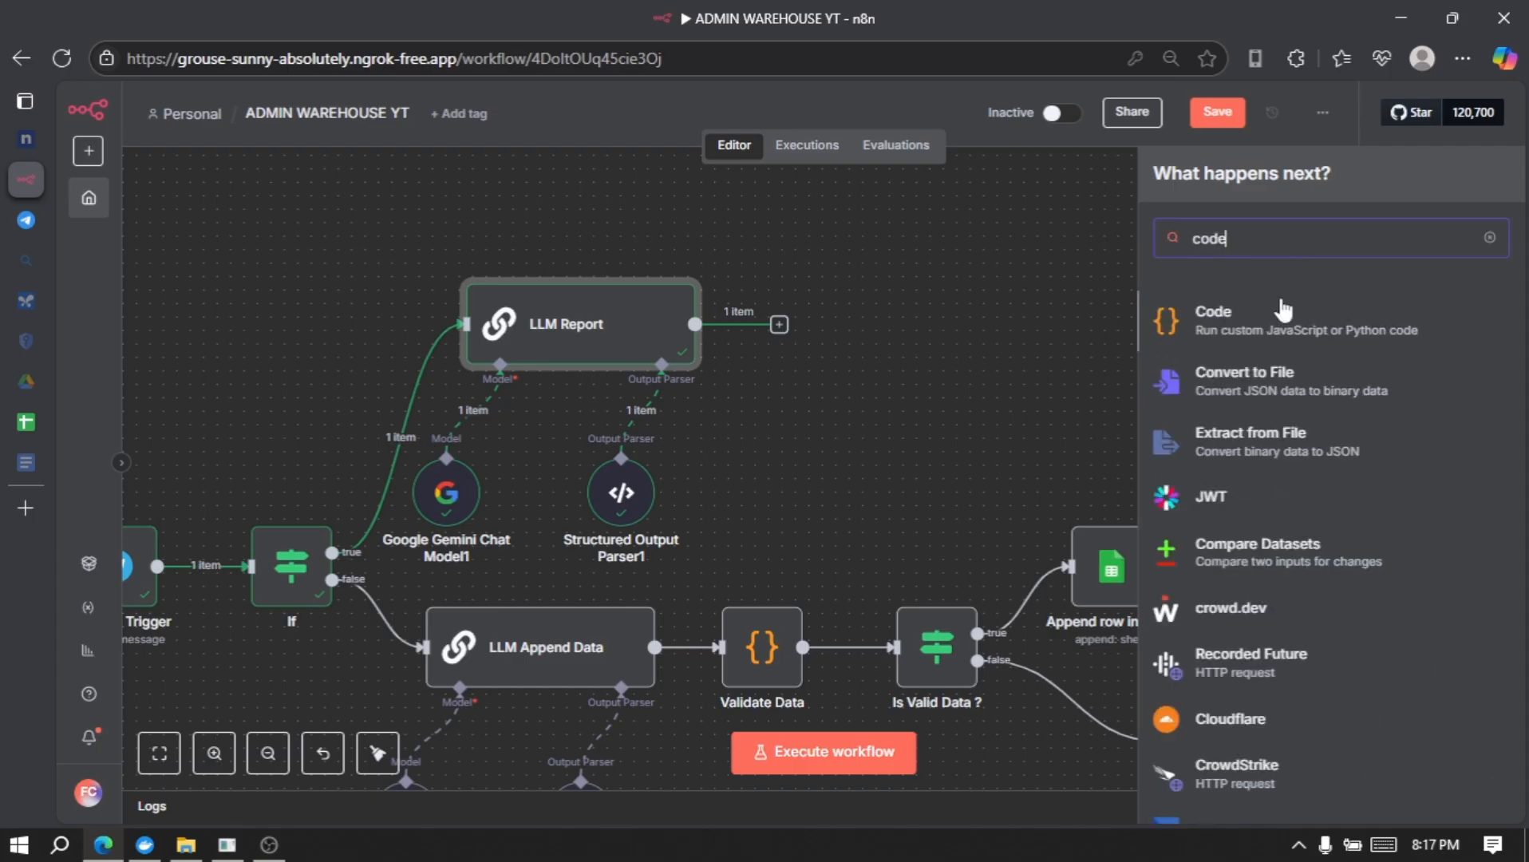
{"action": "left_click", "coordinate": [1267, 327]}
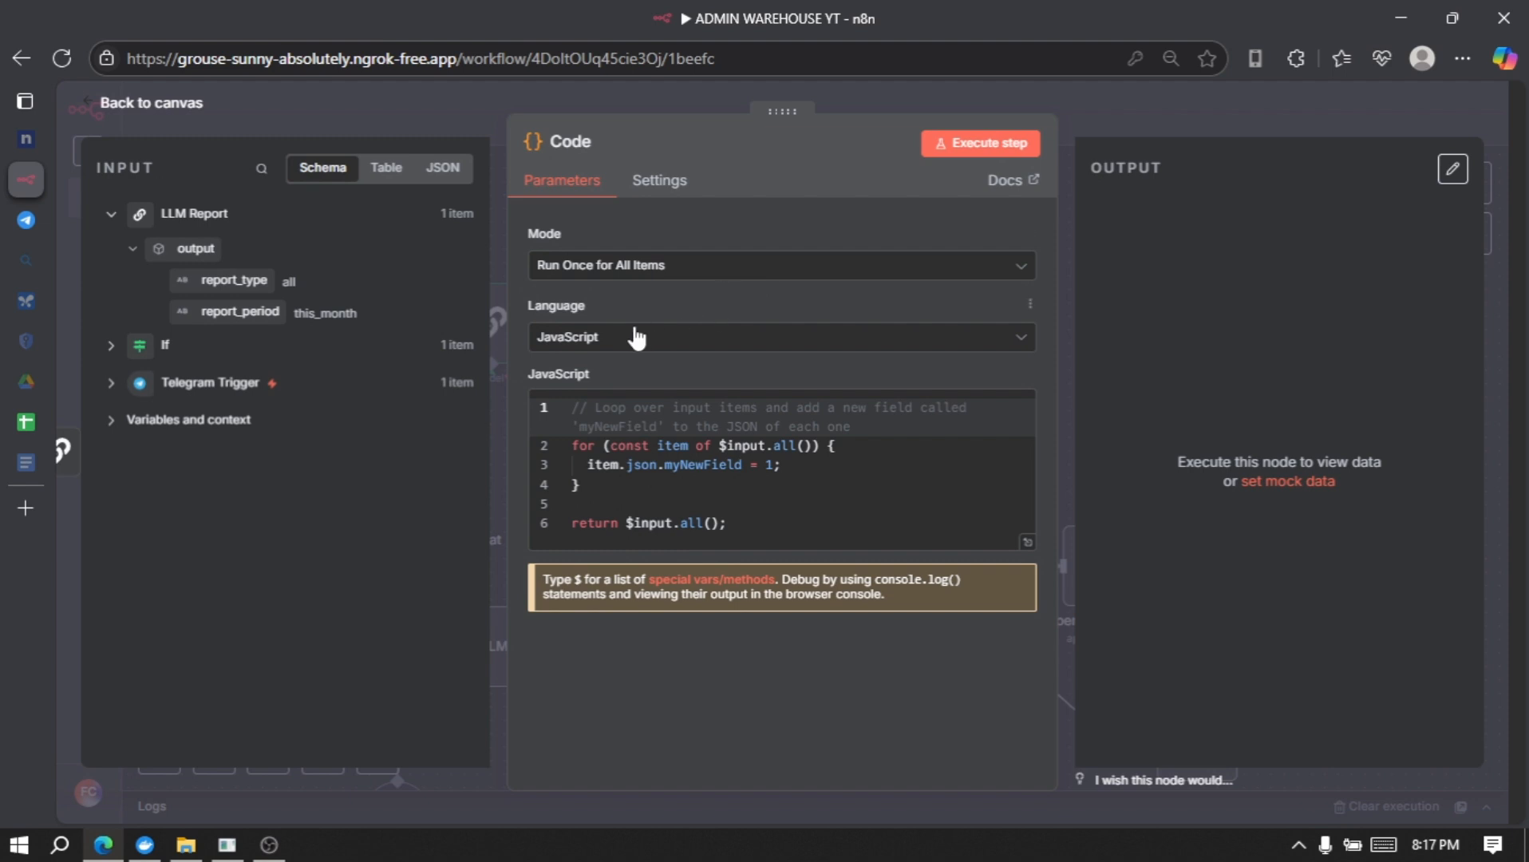
- Replace the Code node's default JavaScript with the Prepare Filter code from the Admin Warehouse Code document
{"action": "left_click", "coordinate": [769, 476]}
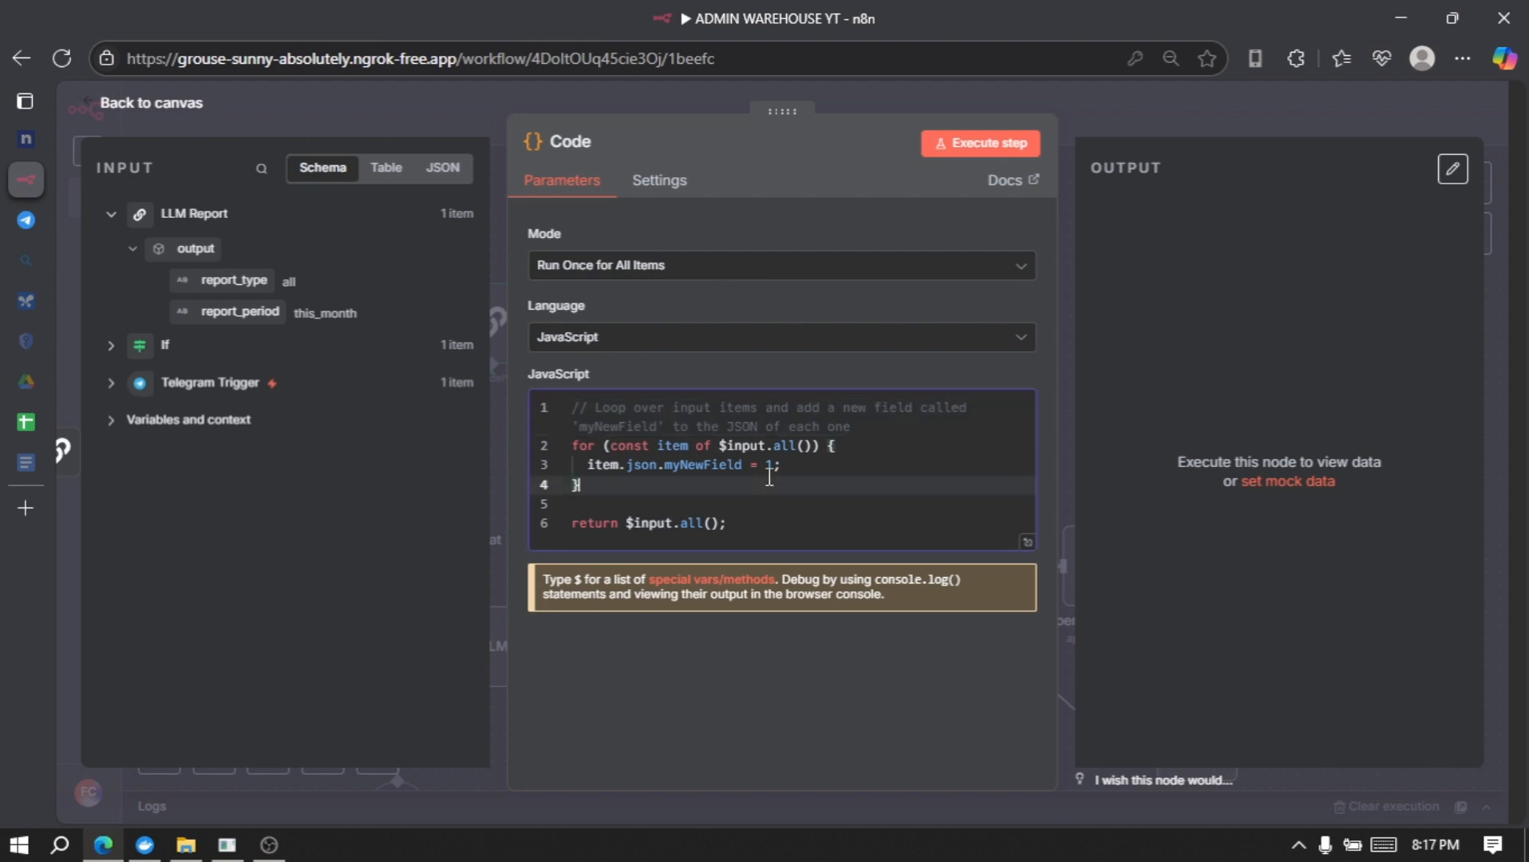
{"action": "key", "text": "ctrl+a"}
{"action": "key", "text": "Delete"}
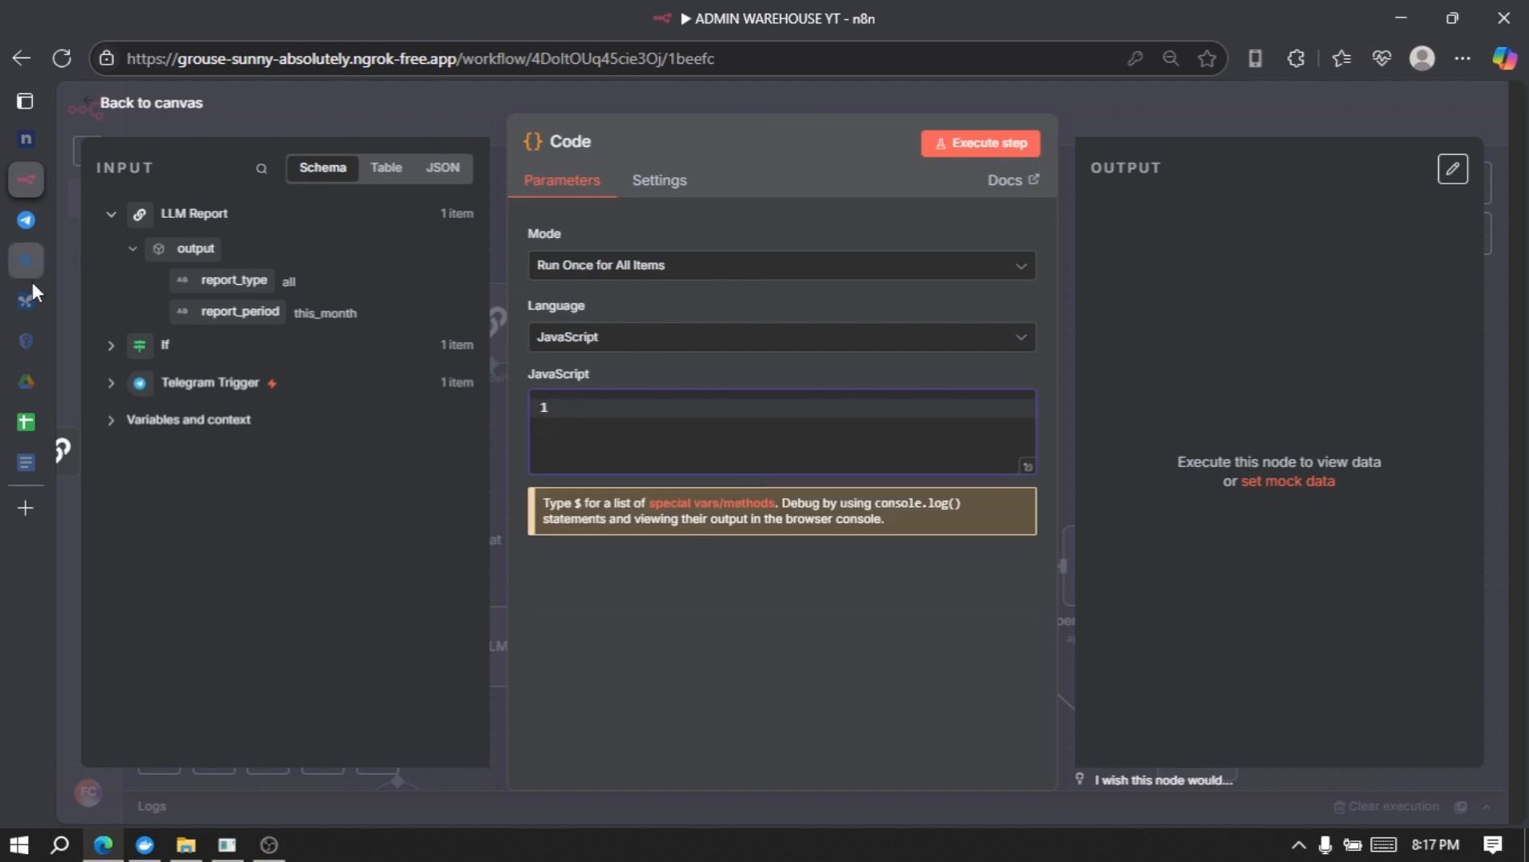
{"action": "left_click", "coordinate": [89, 461]}
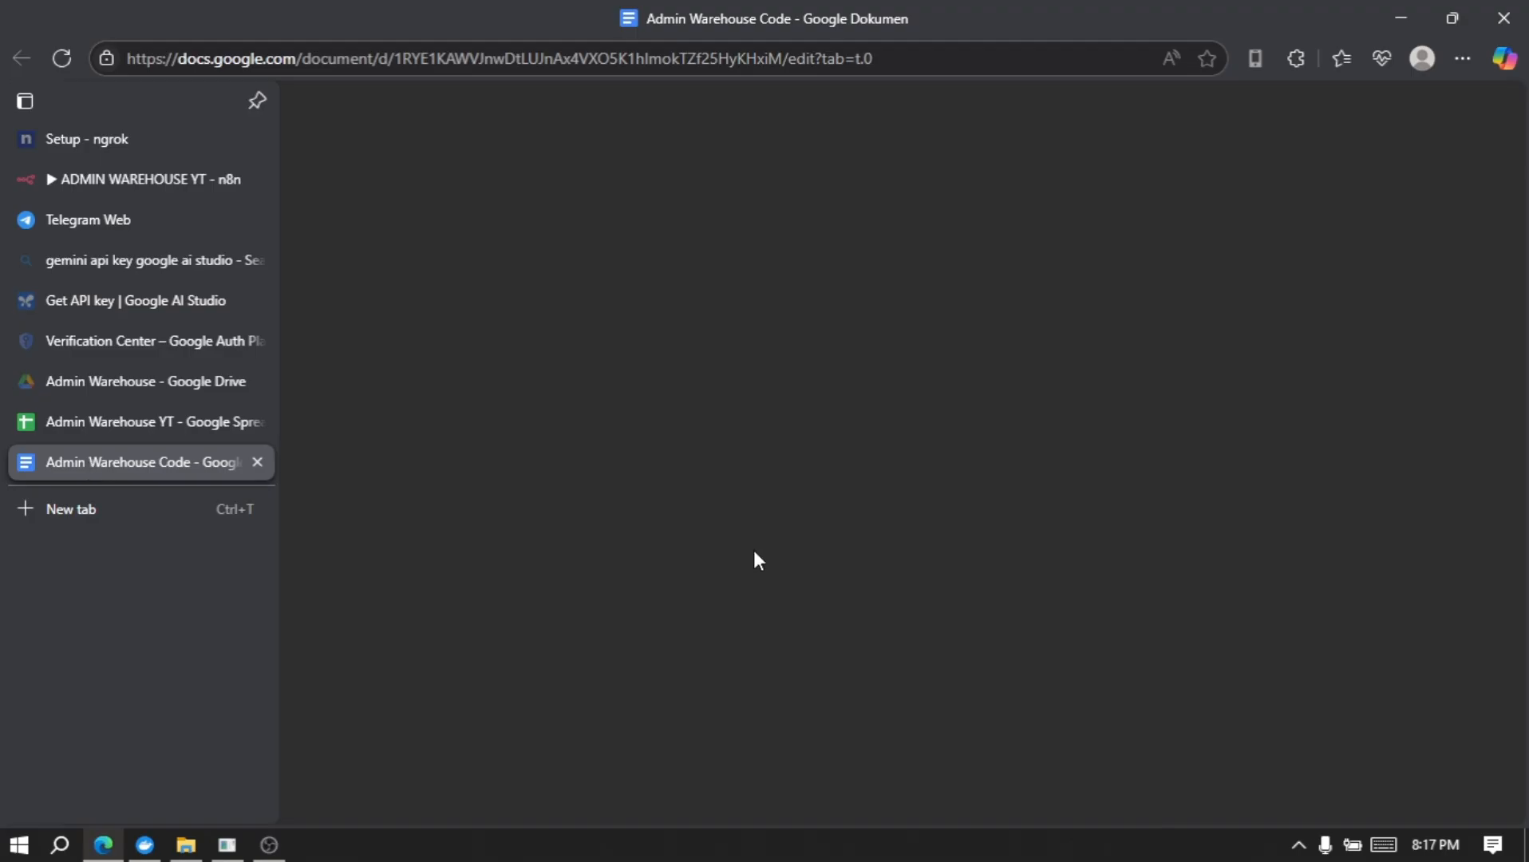
{"action": "scroll", "coordinate": [733, 447], "scroll_direction": "down", "scroll_amount": 6}
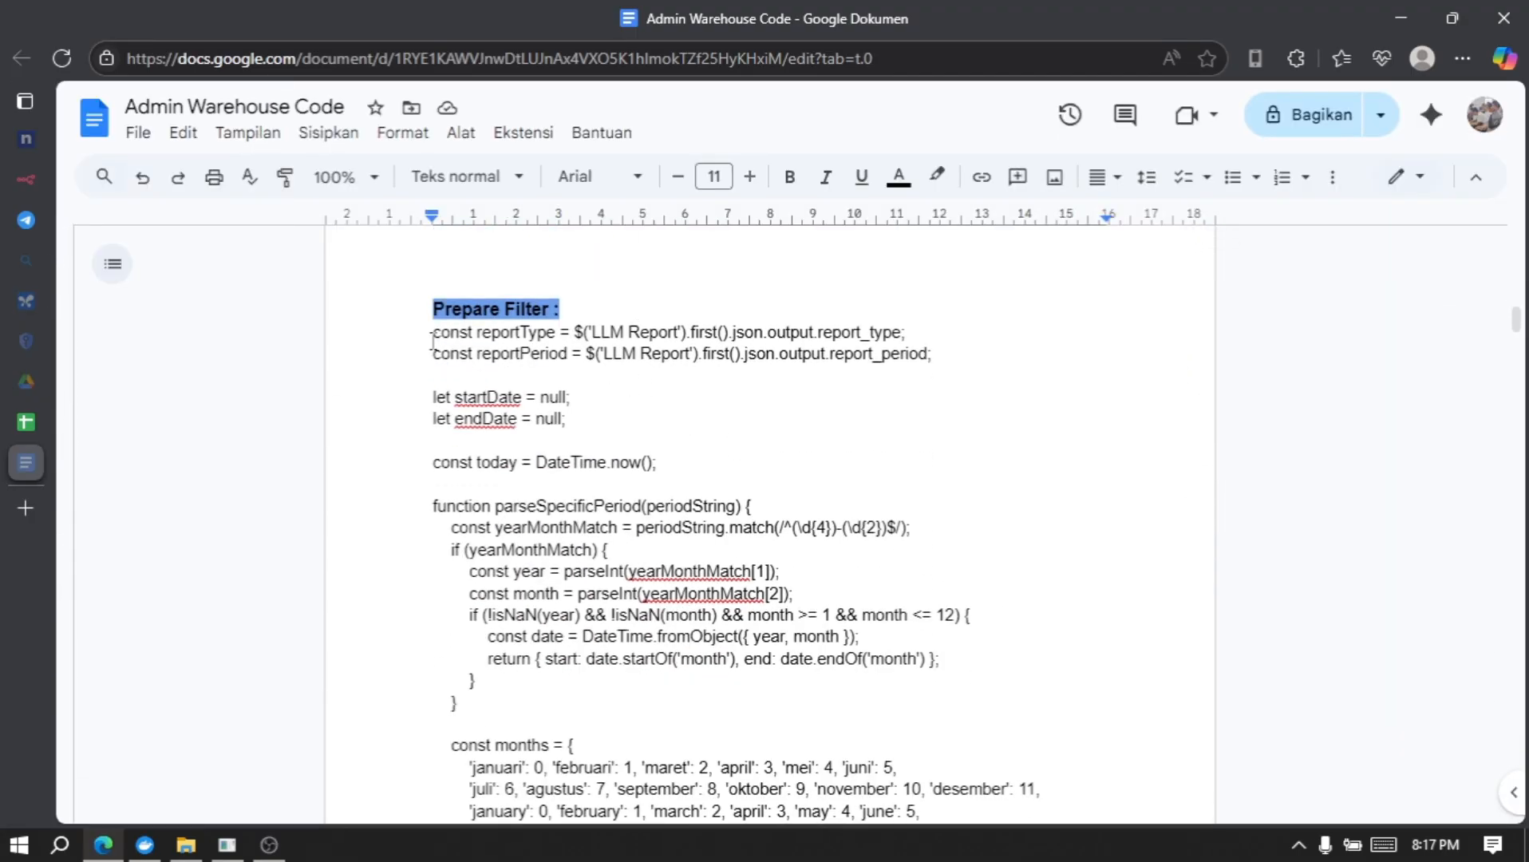
{"action": "scroll", "coordinate": [654, 471], "scroll_direction": "down", "scroll_amount": 7}
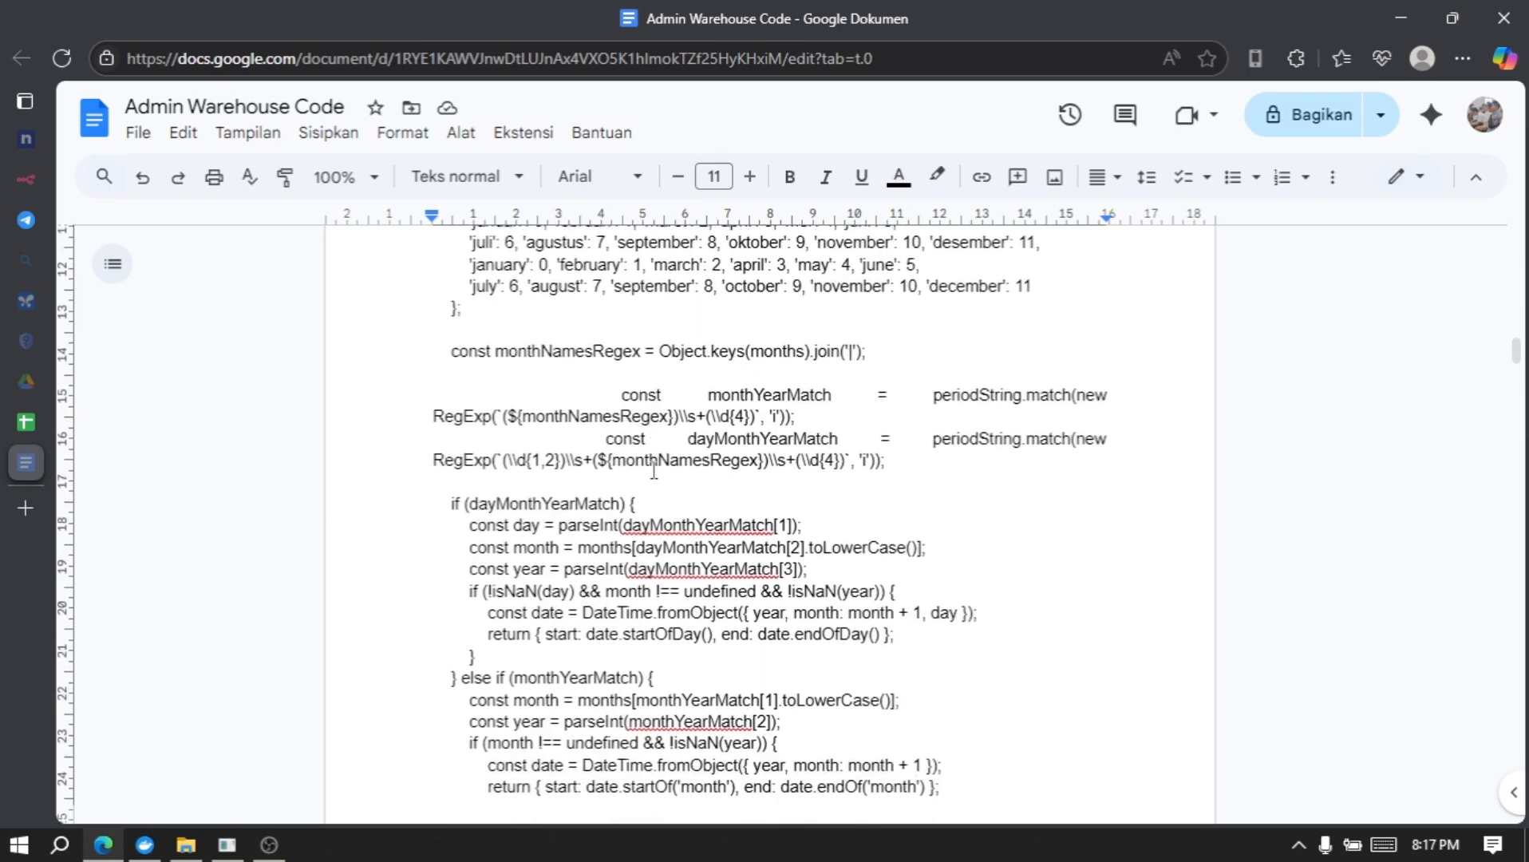
{"action": "scroll", "coordinate": [653, 470], "scroll_direction": "down", "scroll_amount": 15}
{"action": "left_click", "coordinate": [740, 404], "text": "shift"}
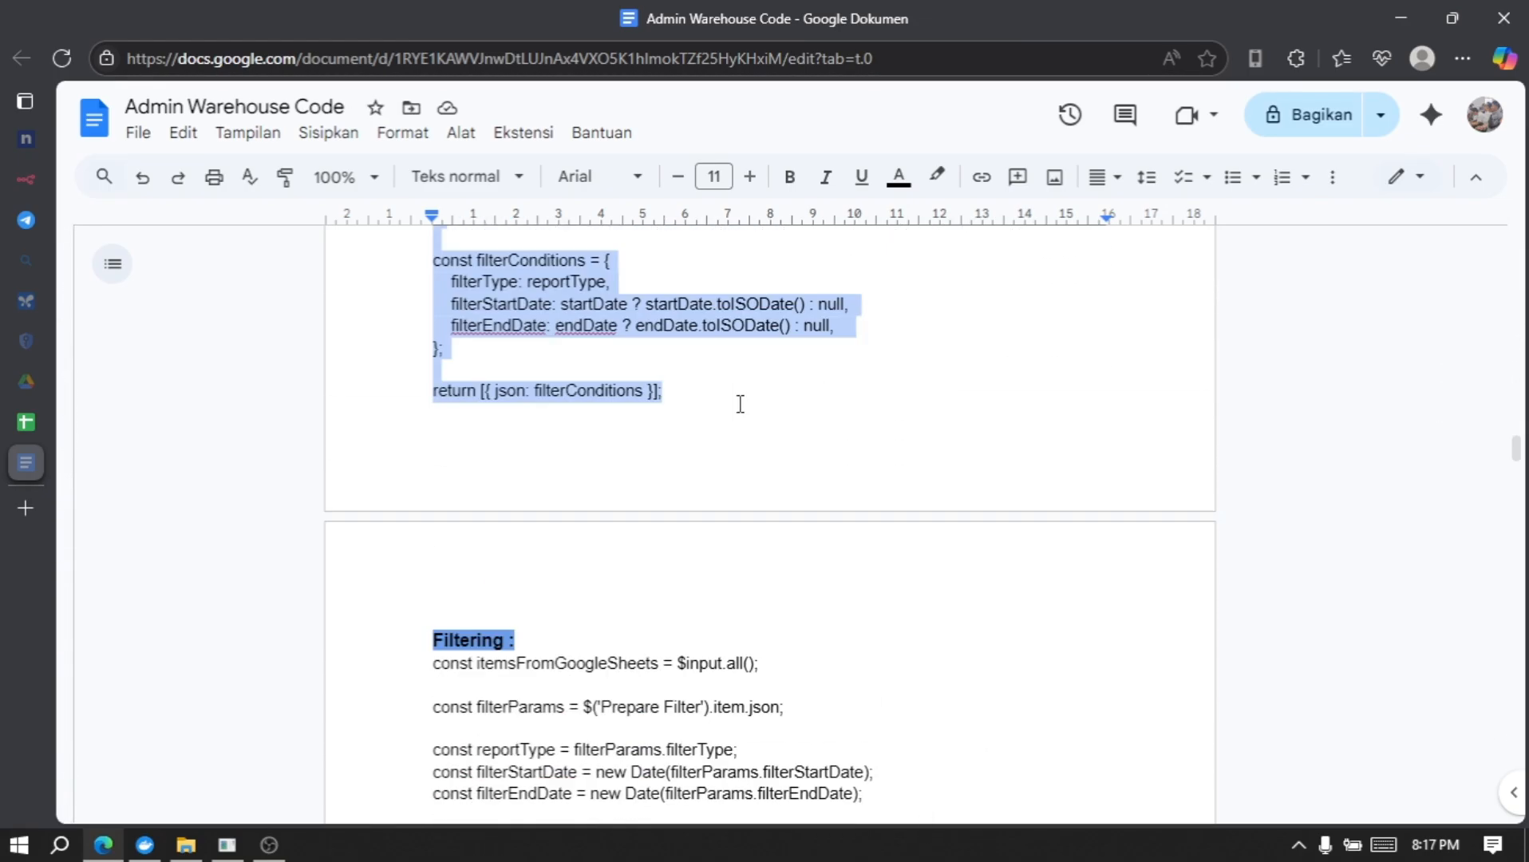
{"action": "left_click", "coordinate": [22, 181]}
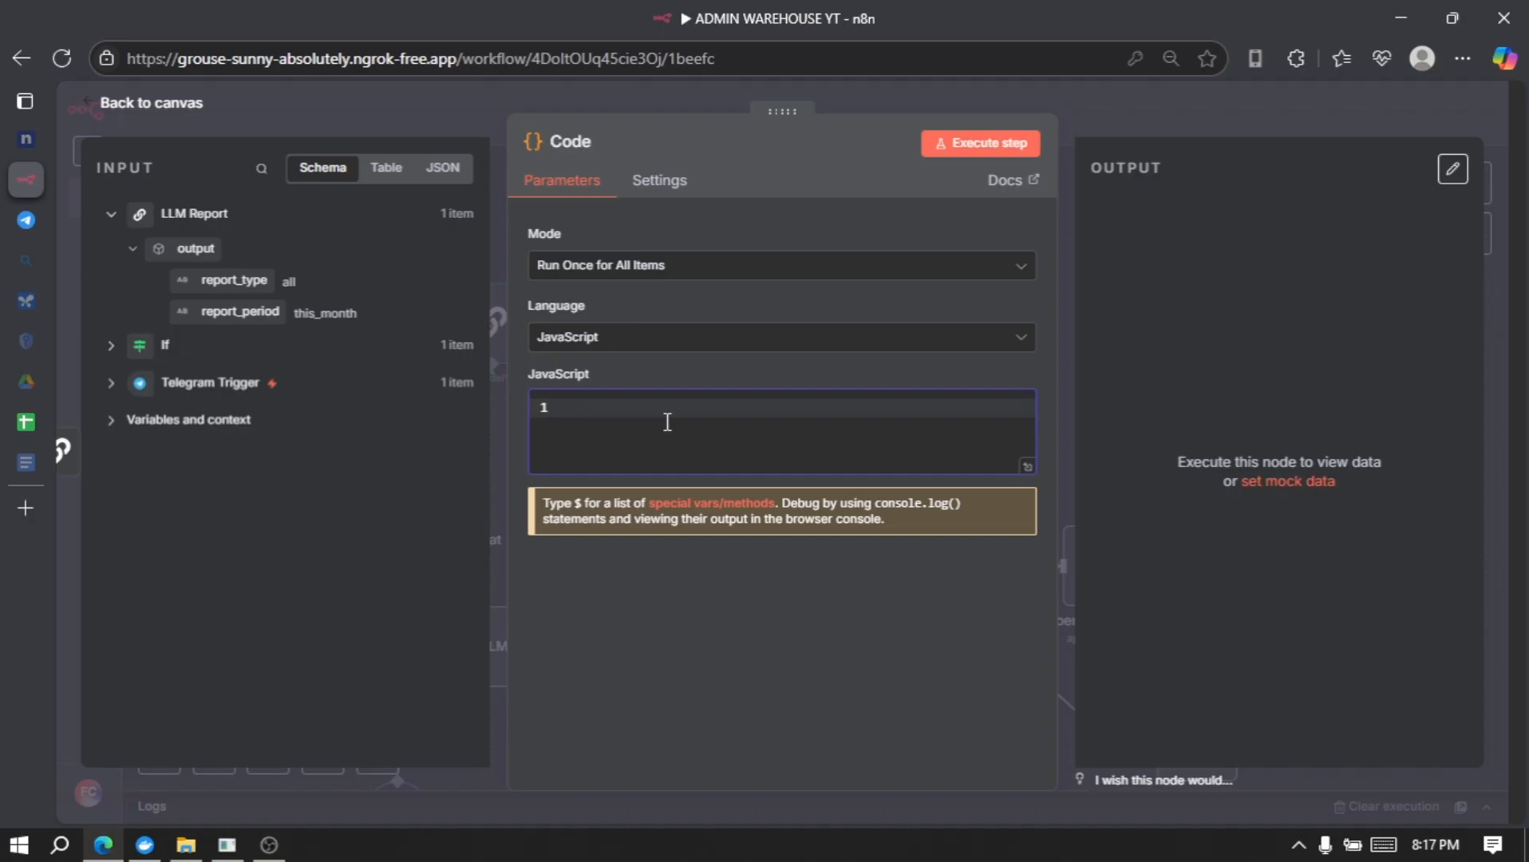
{"action": "key", "text": "ctrl+v"}
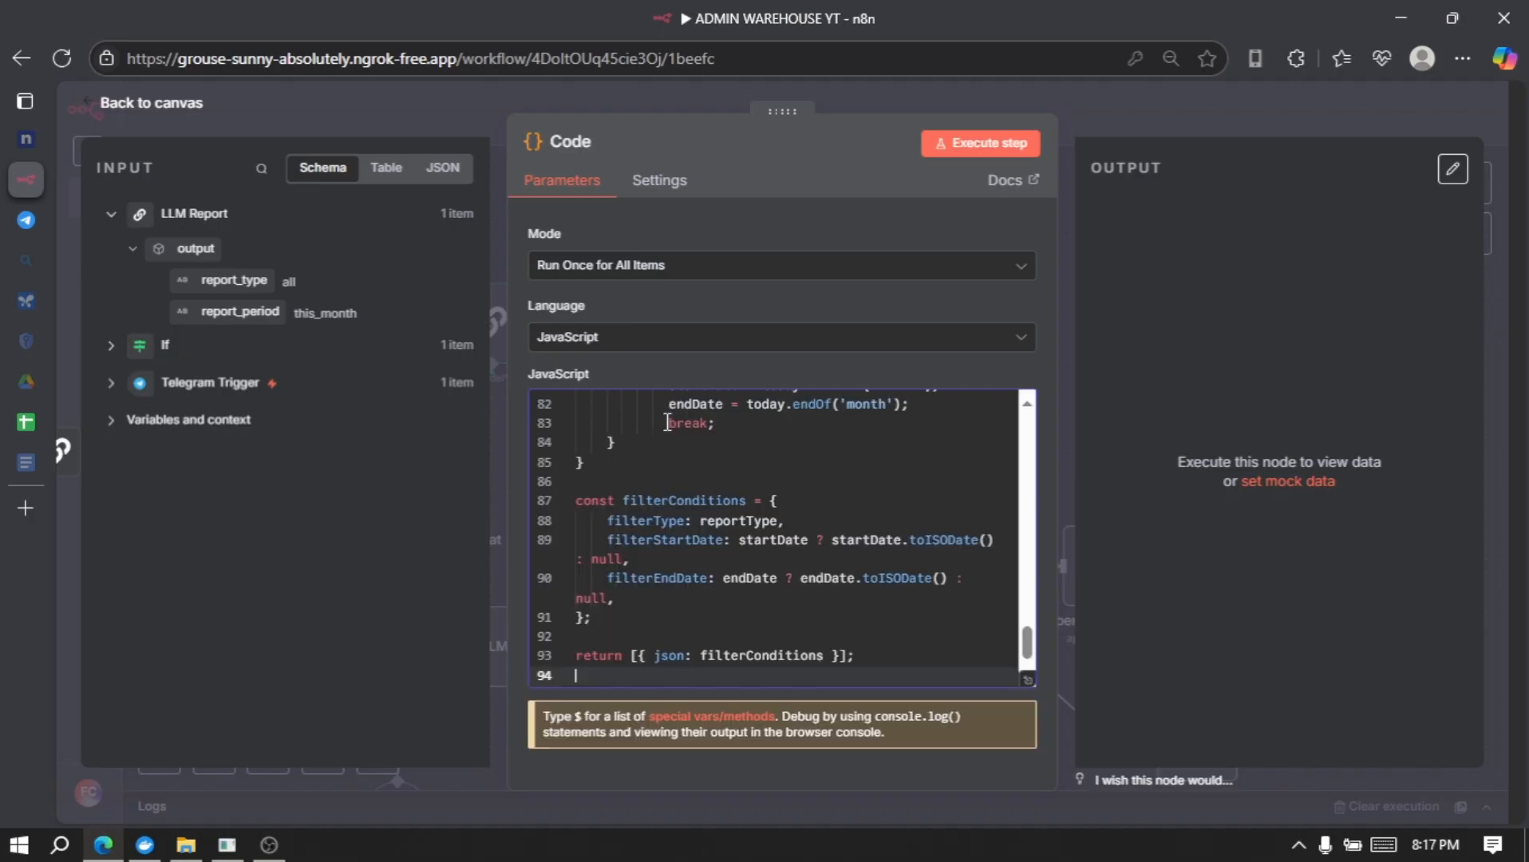
- Review the Code node's full JavaScript in the enlarged editor, including the filterStartDate and filterEndDate entries in filterConditions
{"action": "left_click", "coordinate": [1028, 680]}
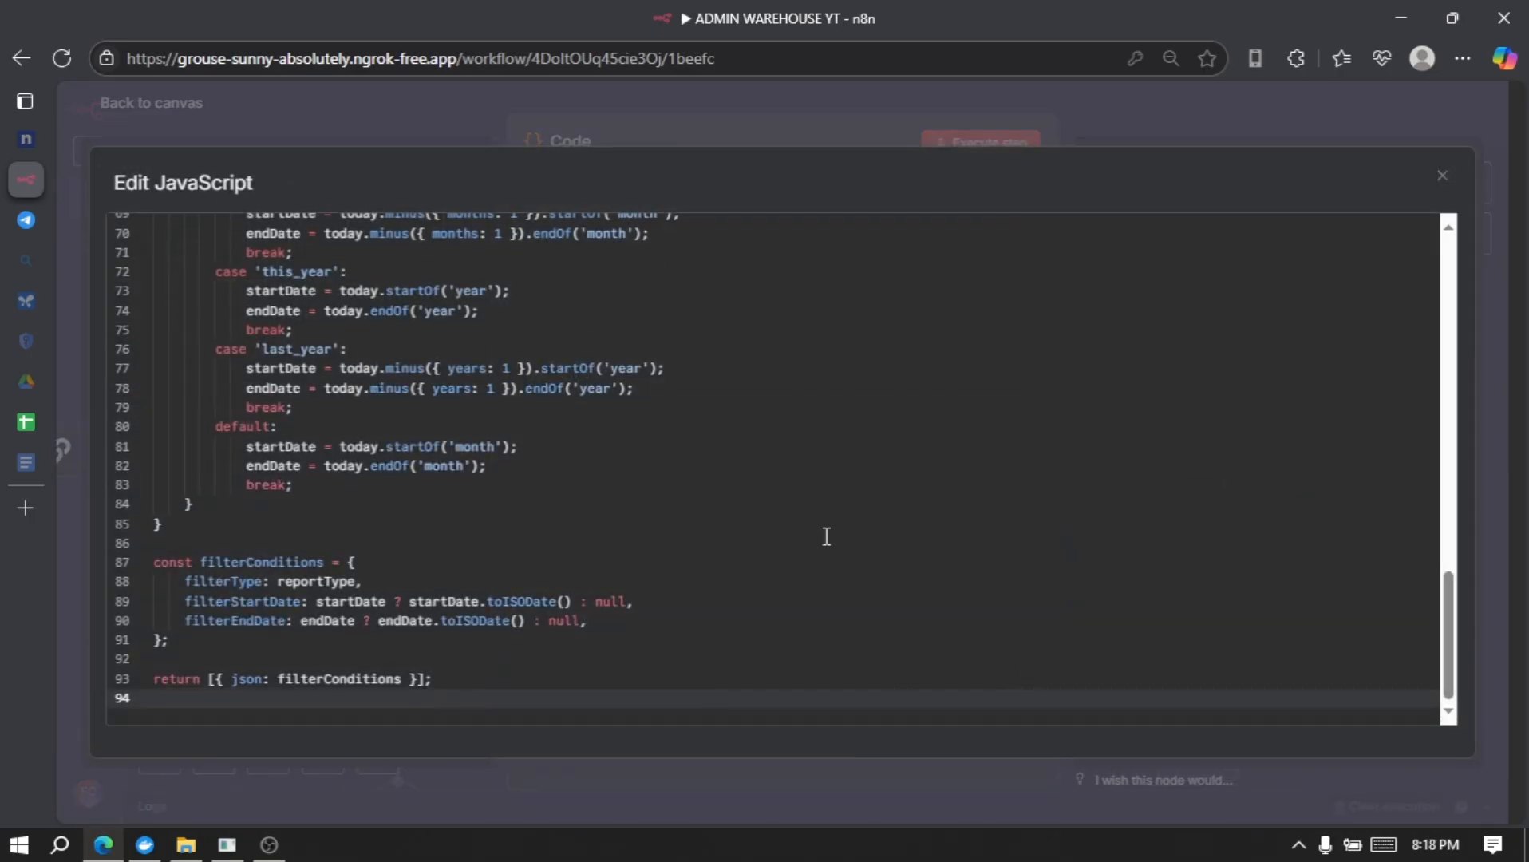
{"action": "scroll", "coordinate": [827, 536], "scroll_direction": "up", "scroll_amount": 15}
{"action": "left_click", "coordinate": [826, 536]}
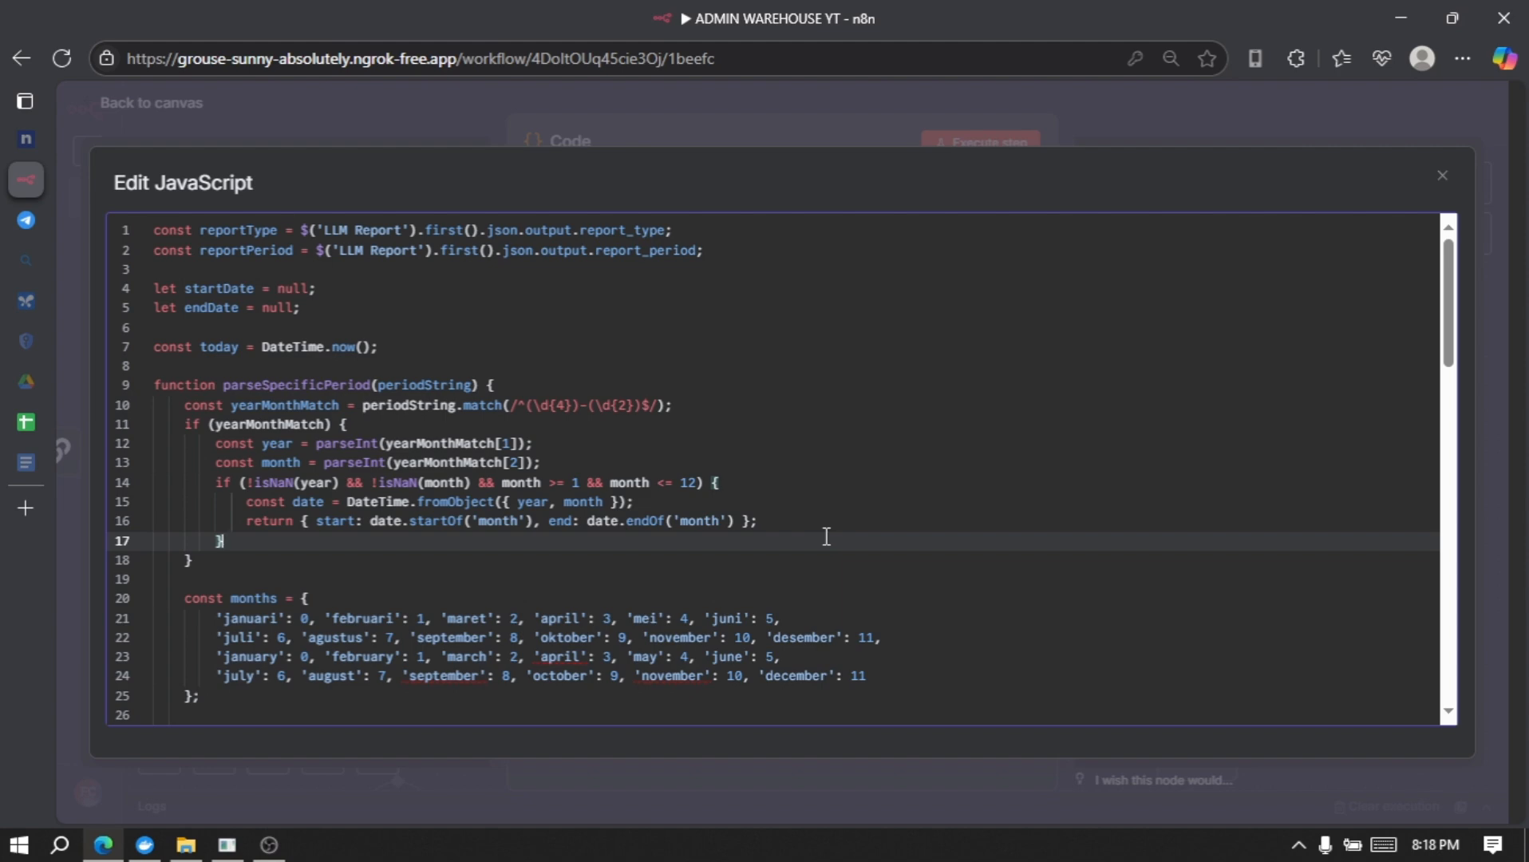
{"action": "scroll", "coordinate": [826, 536], "scroll_direction": "down", "scroll_amount": 15}
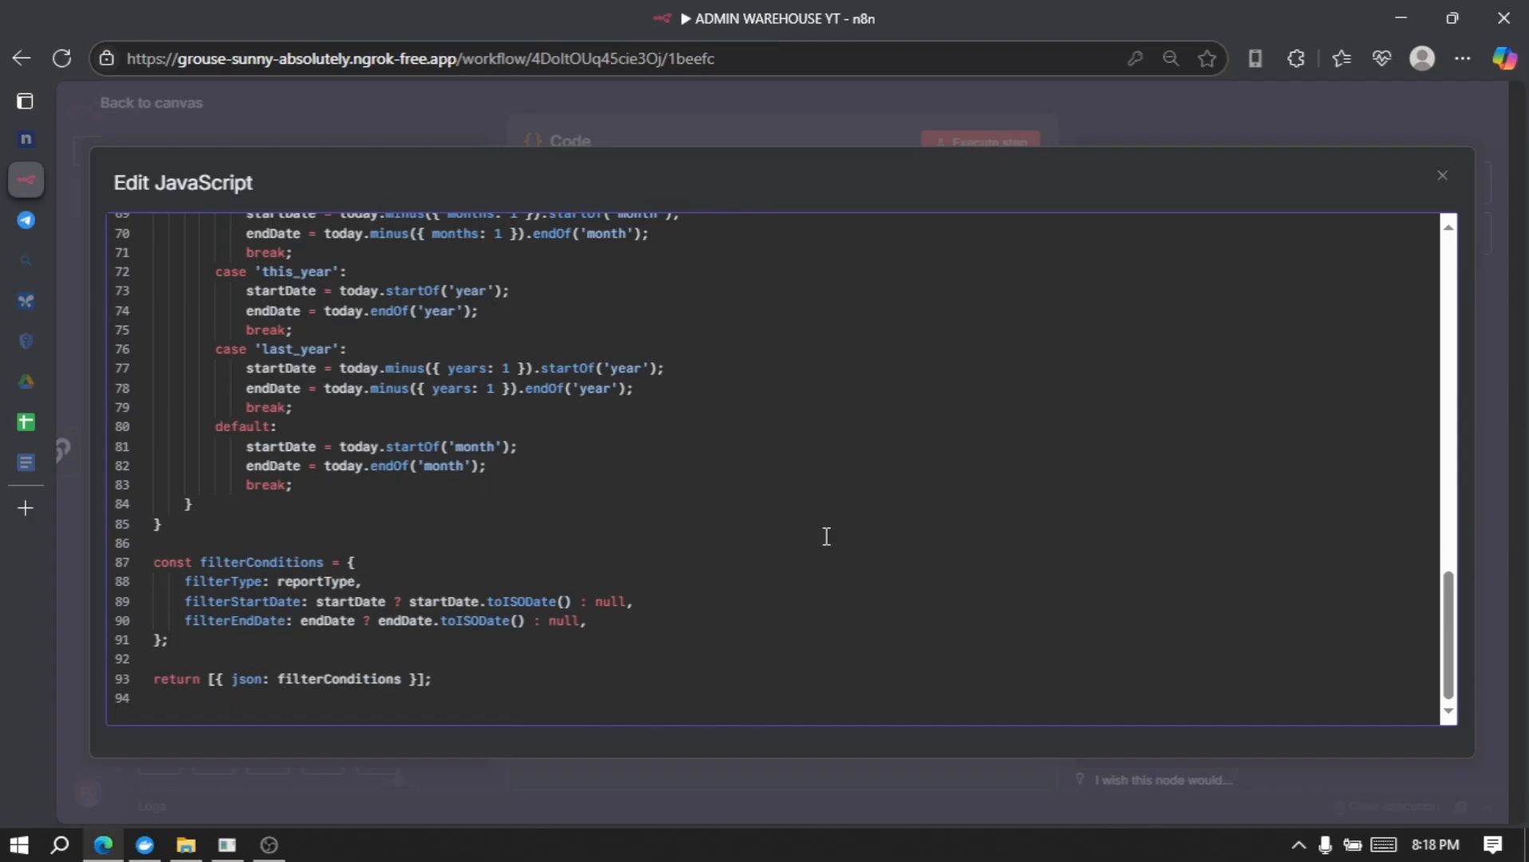
{"action": "left_click", "coordinate": [254, 600]}
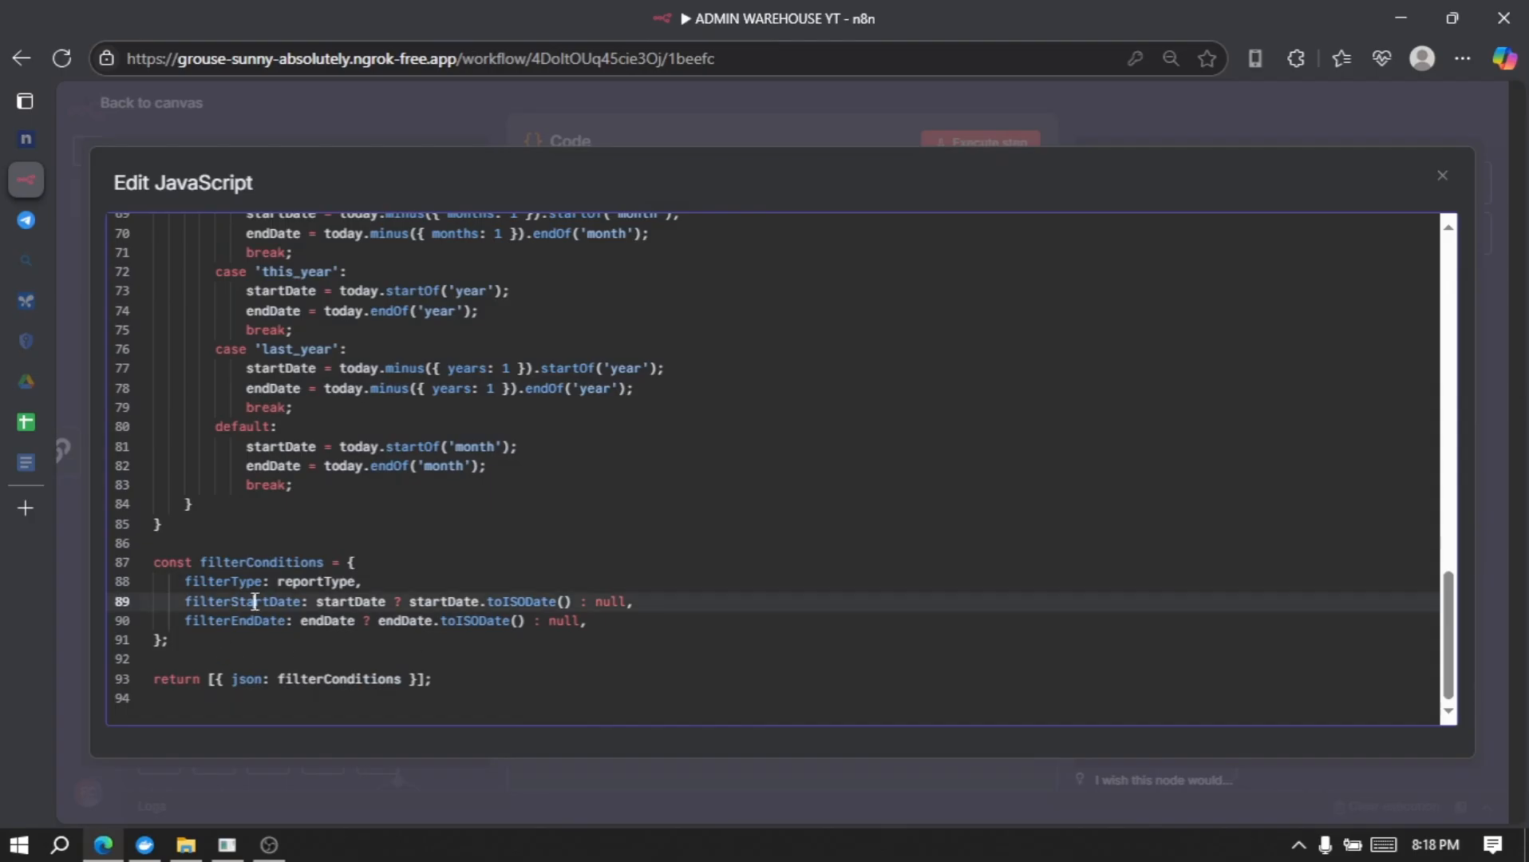
{"action": "left_click", "coordinate": [267, 618]}
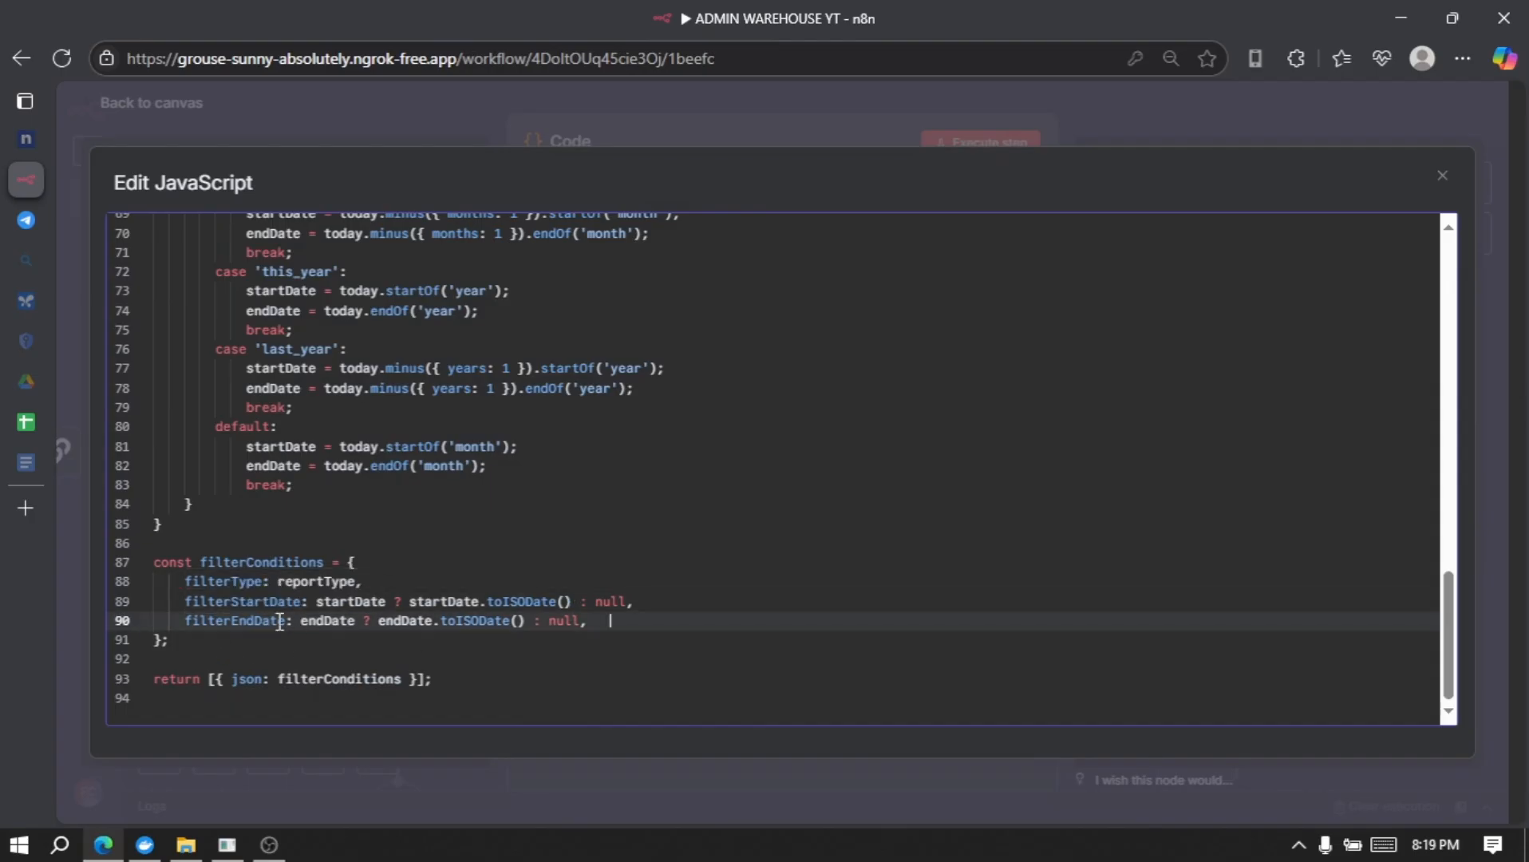
{"action": "left_click", "coordinate": [272, 606]}
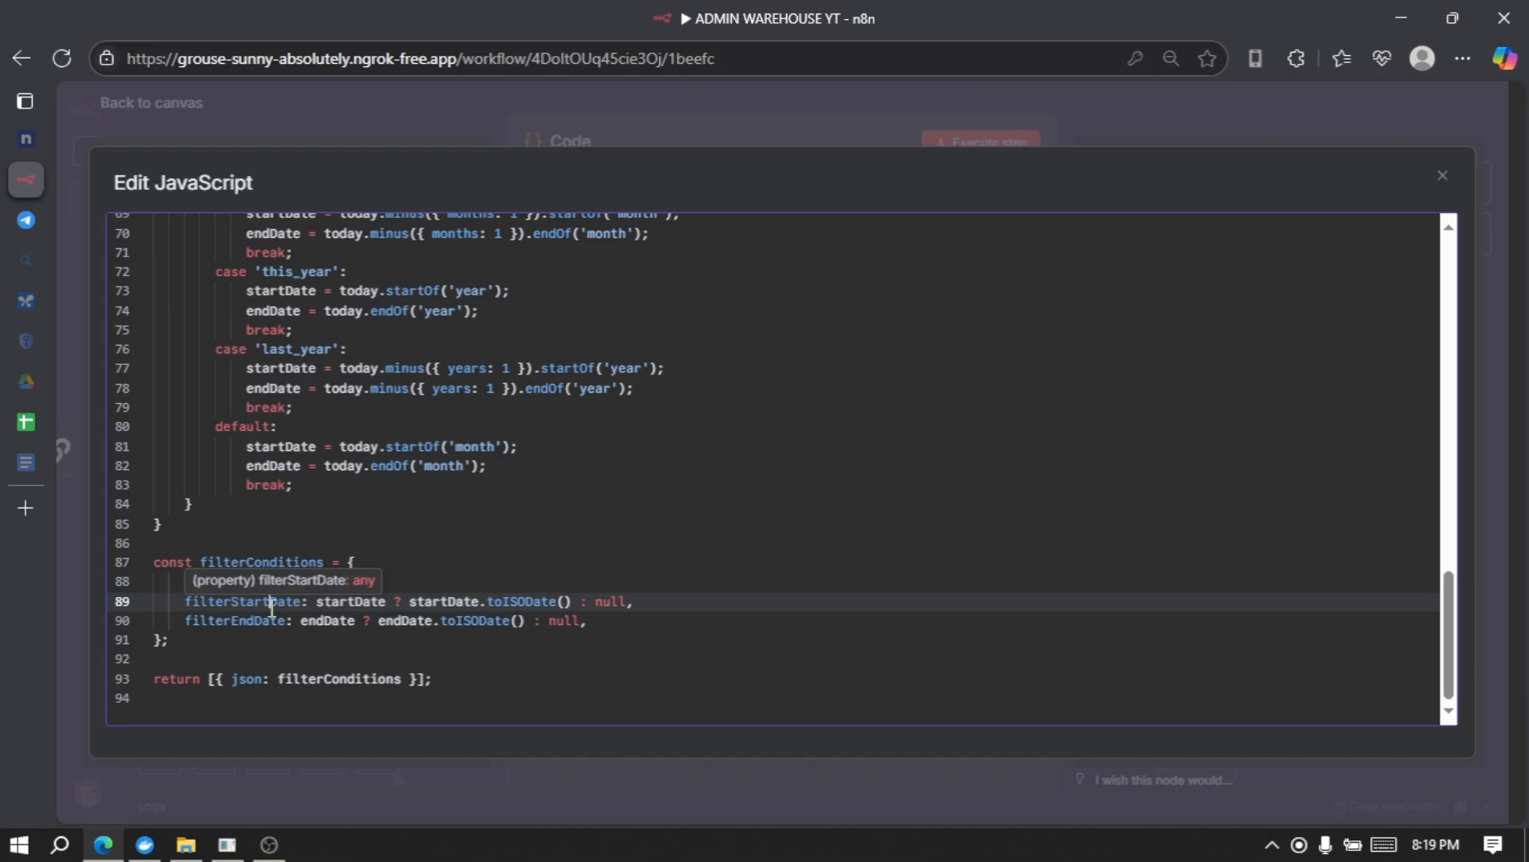
{"action": "double_click", "coordinate": [220, 622]}
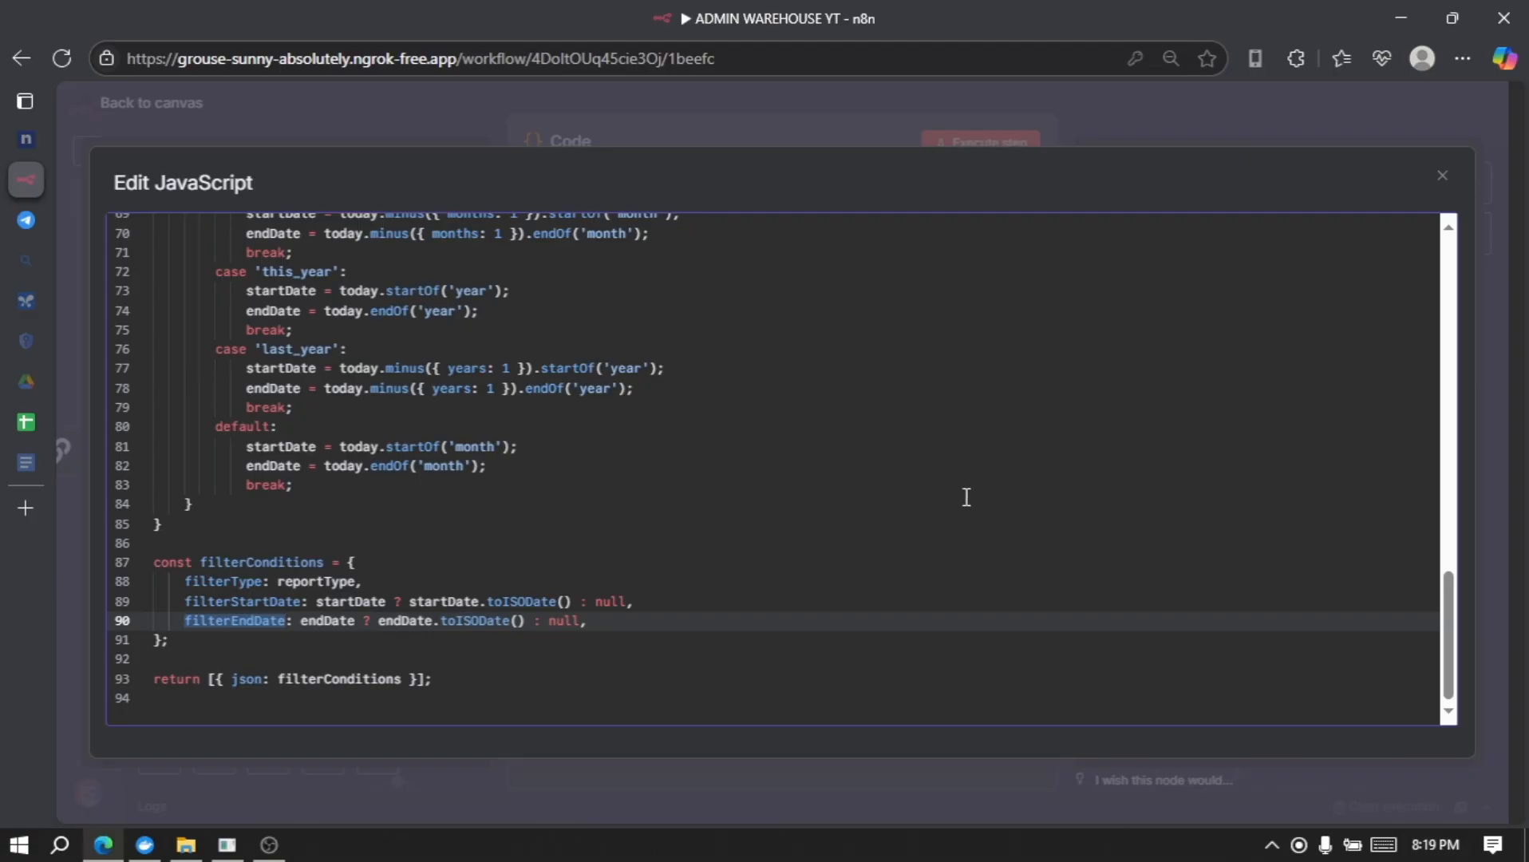
{"action": "scroll", "coordinate": [965, 498], "scroll_direction": "up", "scroll_amount": 12}
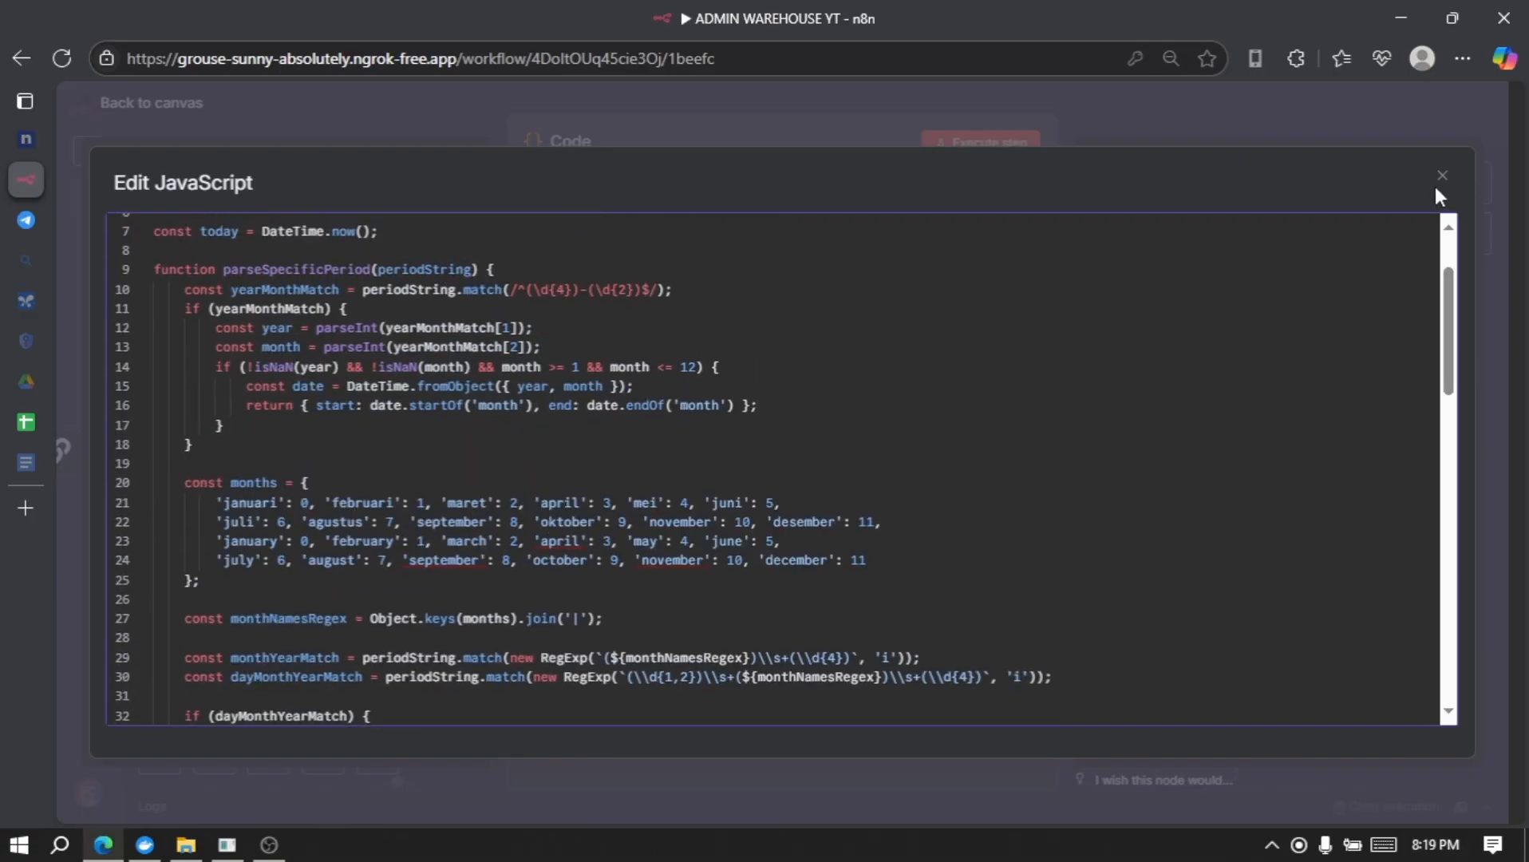
{"action": "left_click", "coordinate": [1441, 180]}
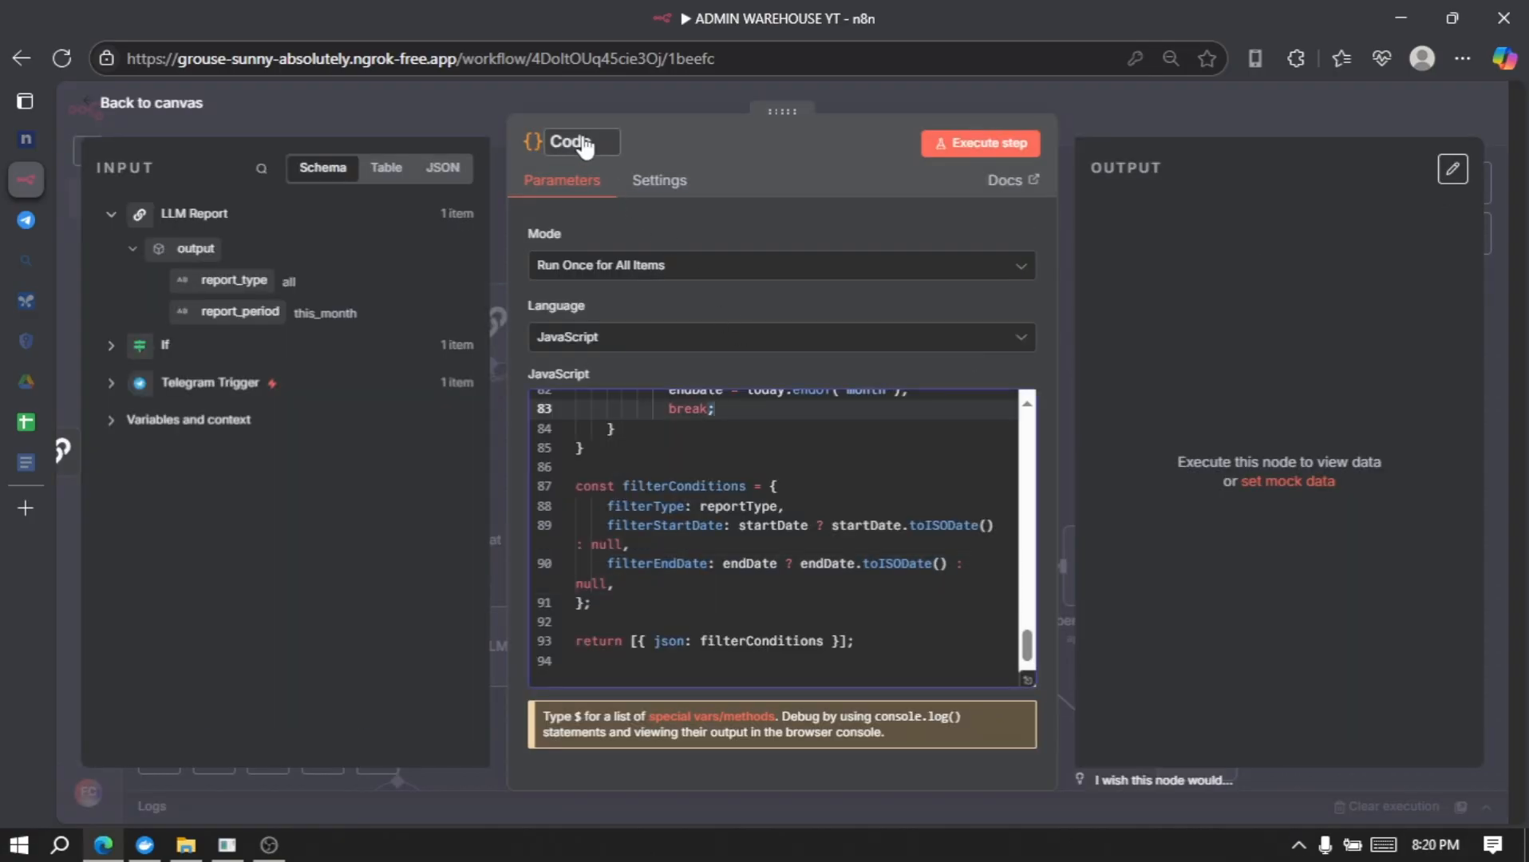
- Rename the Code node as Prepare Filter, execute it on its own, and go back to the canvas
{"action": "left_click", "coordinate": [581, 143]}
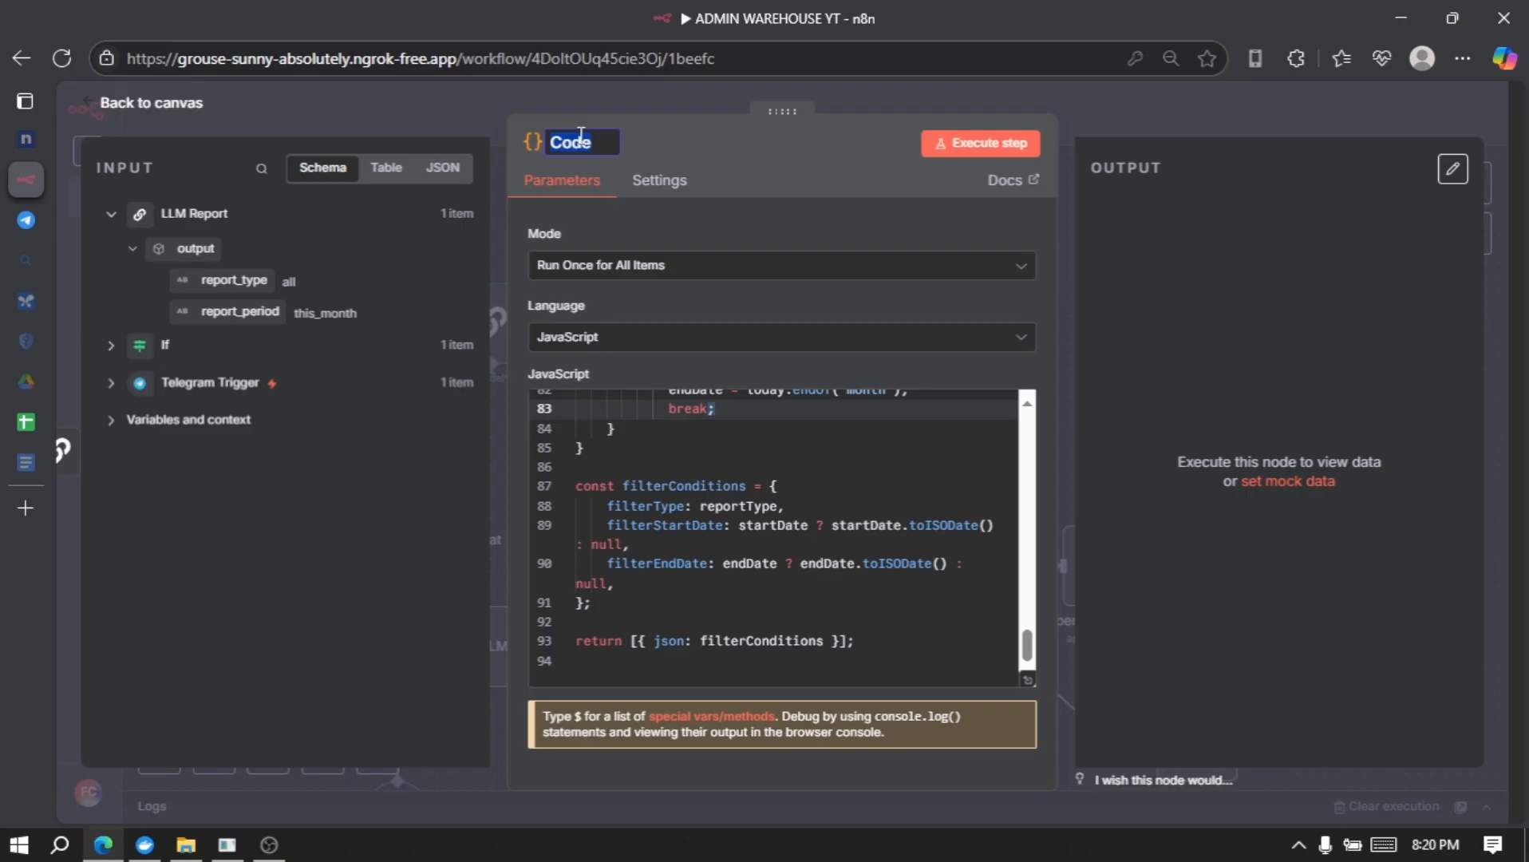
{"action": "type", "text": "Prepare Filter"}
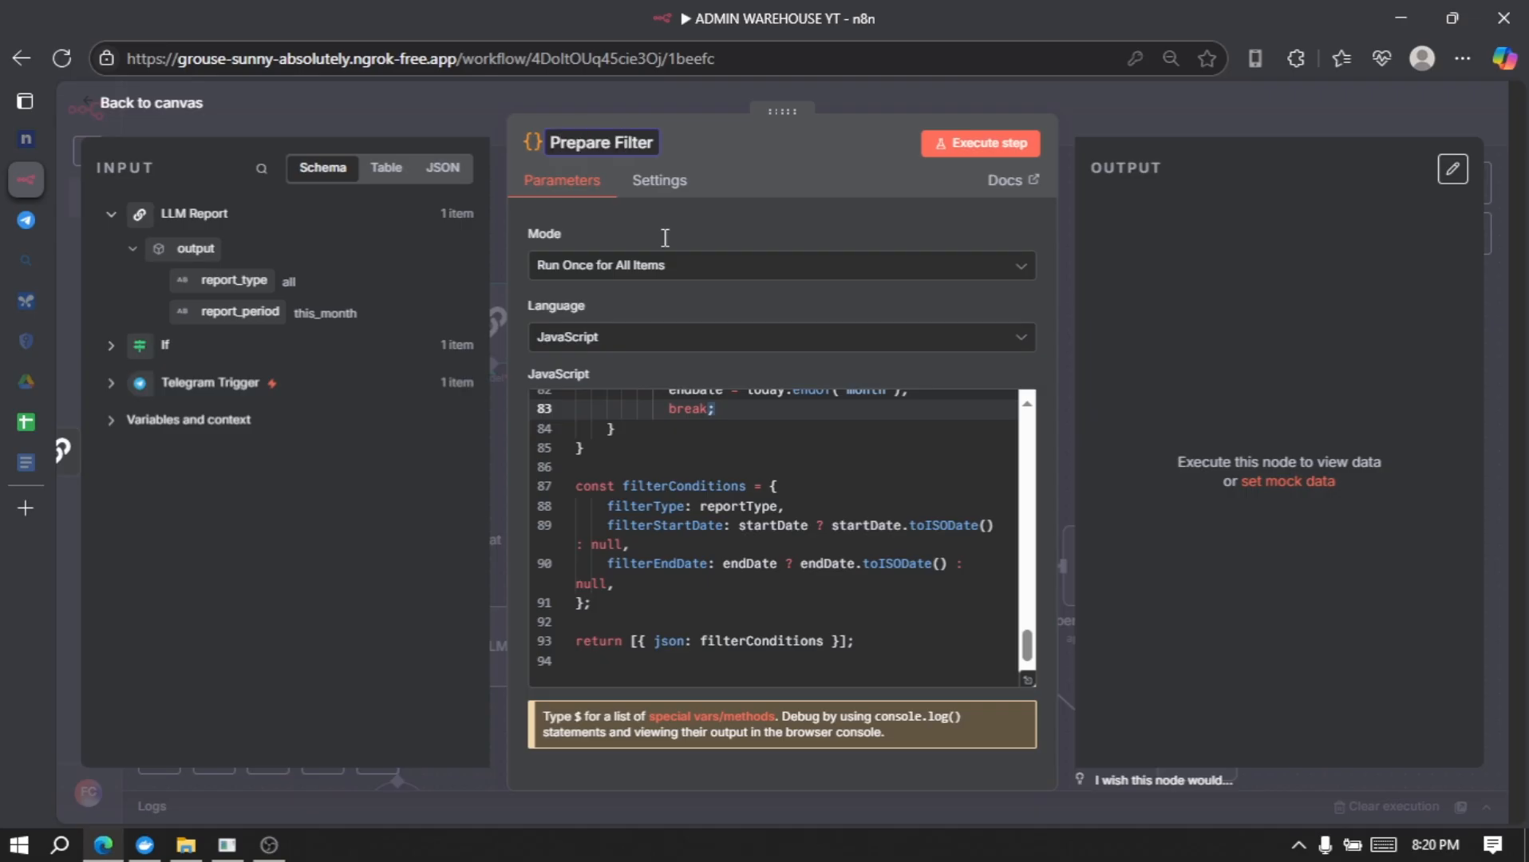
{"action": "left_click", "coordinate": [955, 291]}
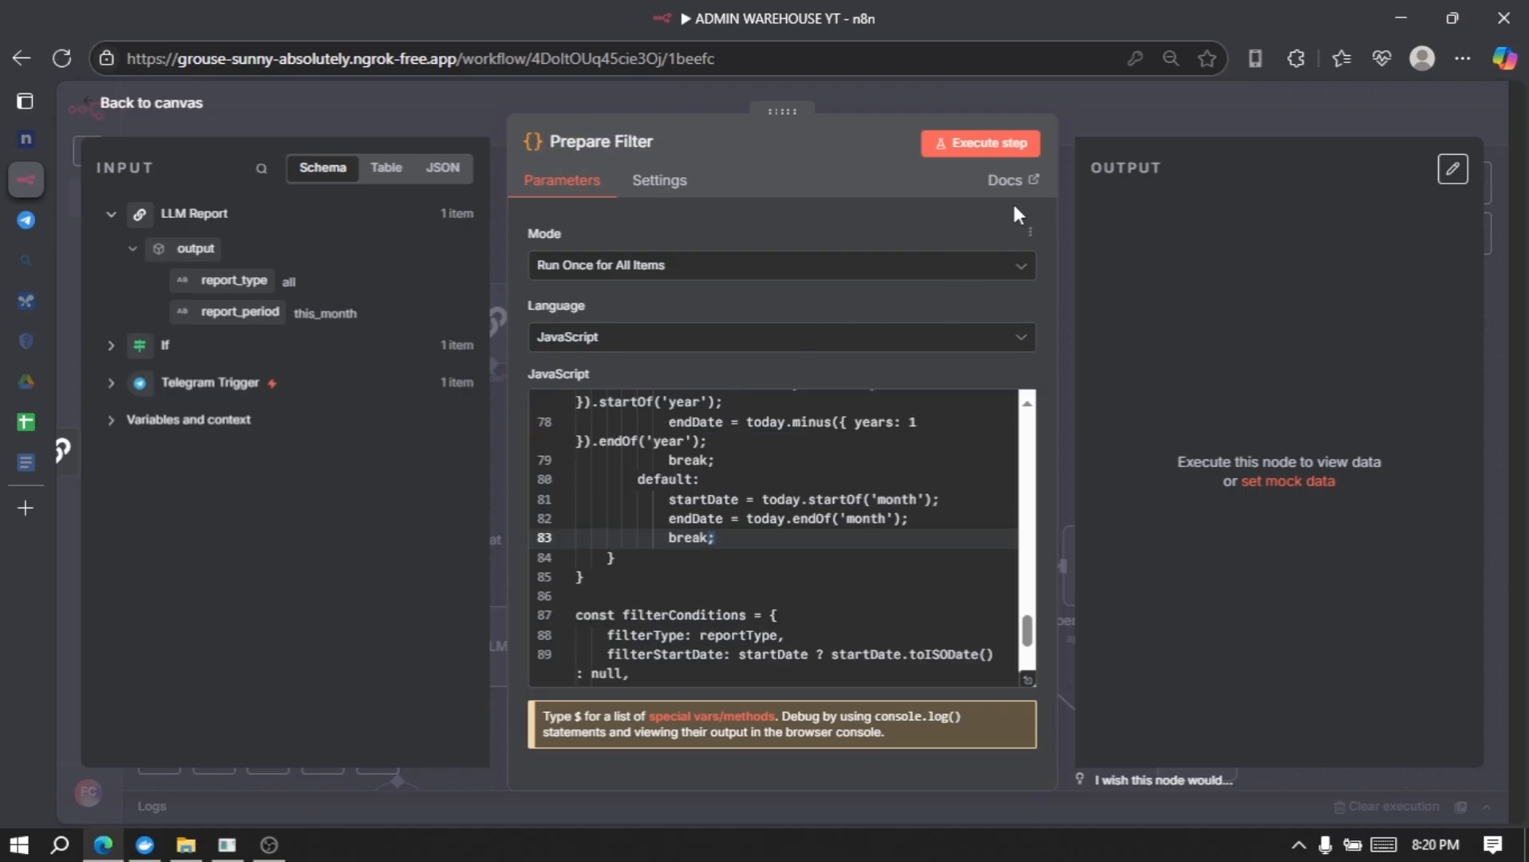
{"action": "left_click", "coordinate": [1003, 145]}
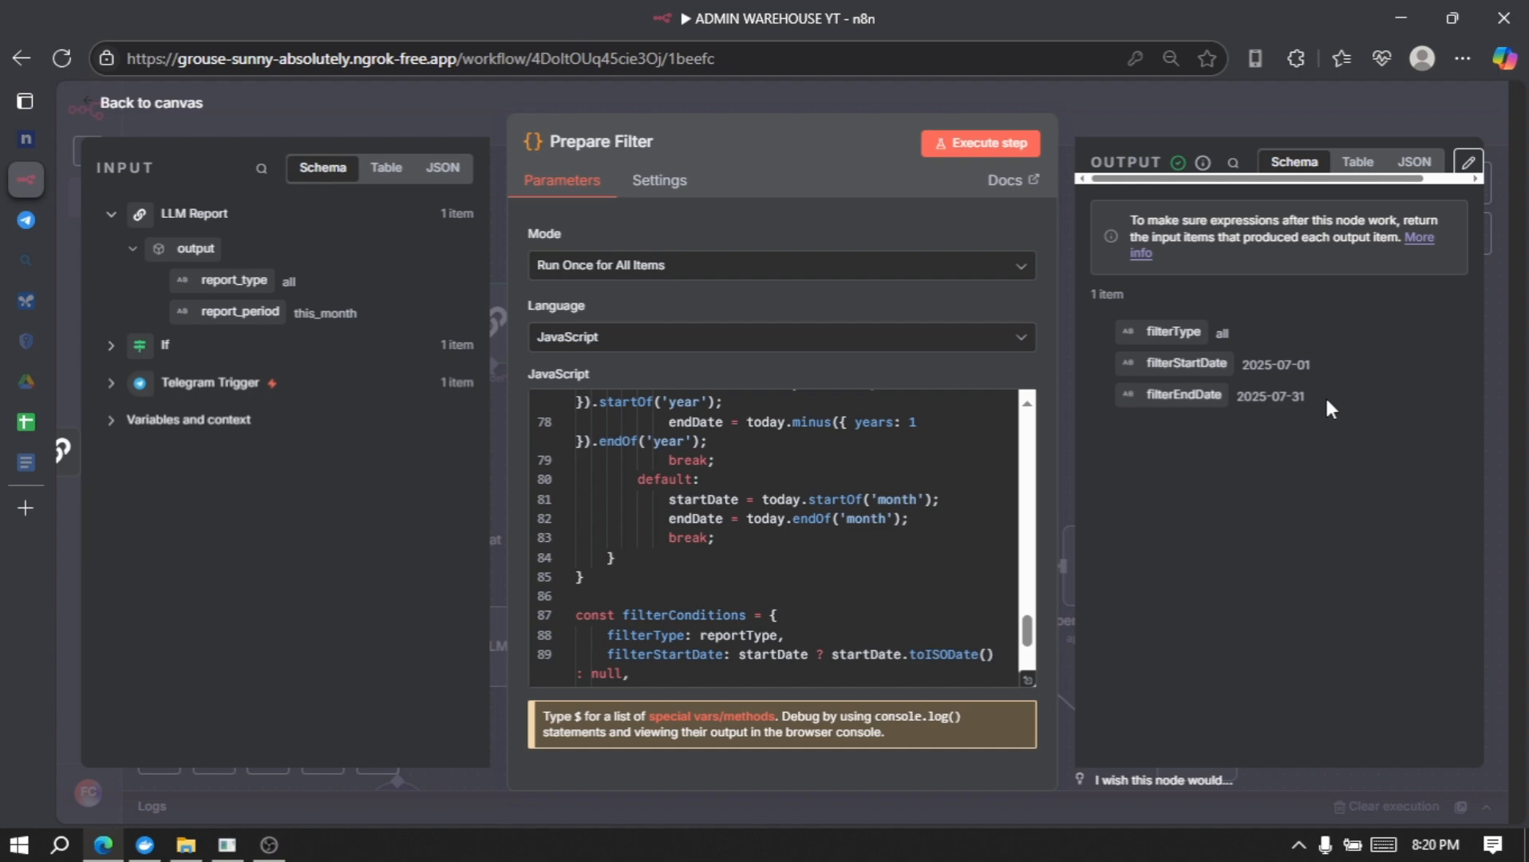
{"action": "left_click", "coordinate": [190, 116]}
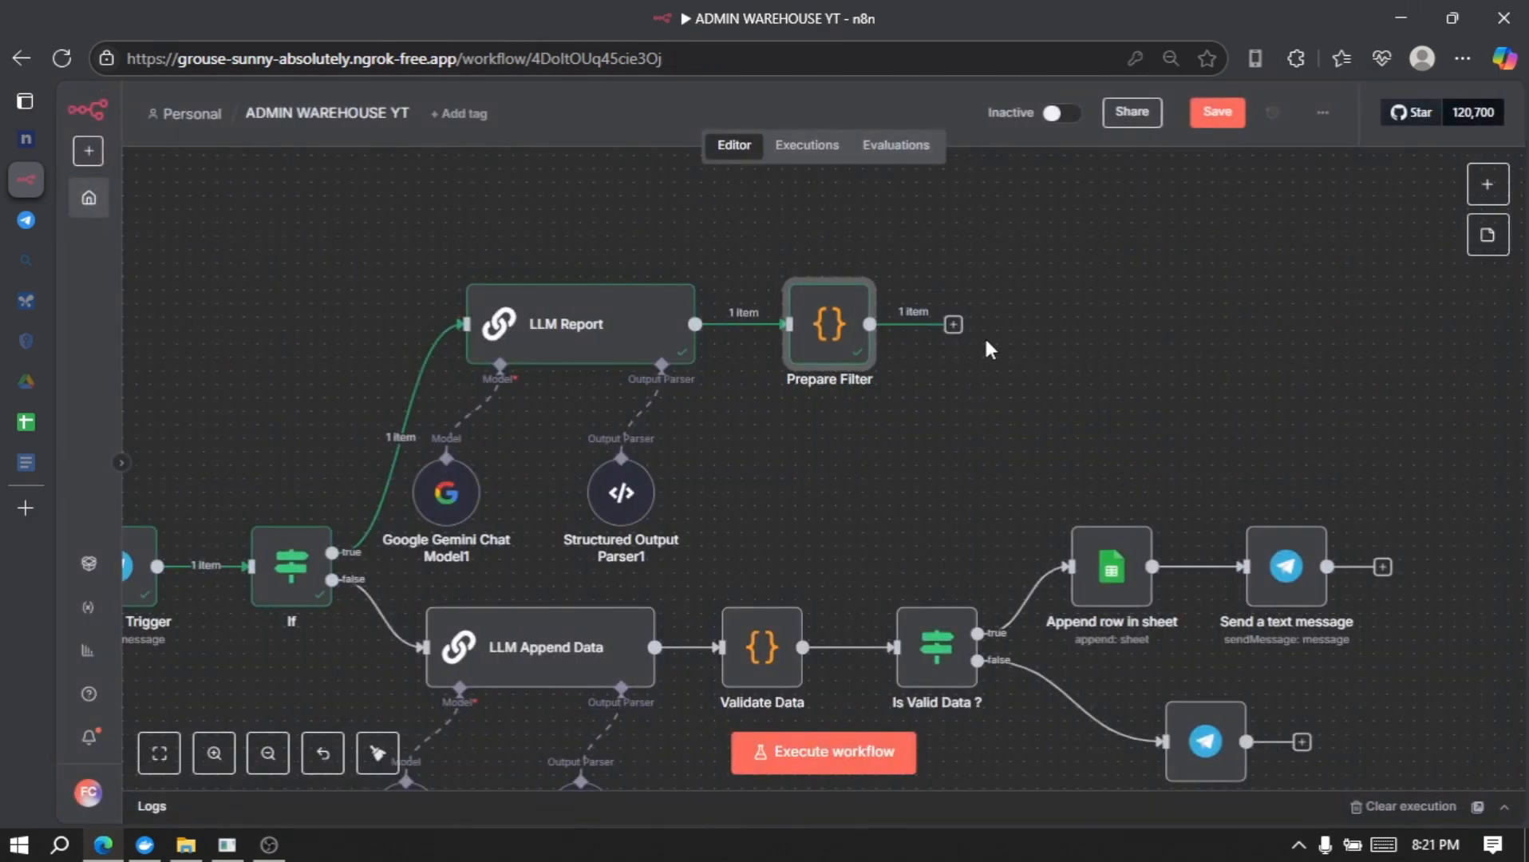
- Add a Google Sheets "Get row(s) in sheet" node after Prepare Filter
{"action": "left_click", "coordinate": [952, 325]}
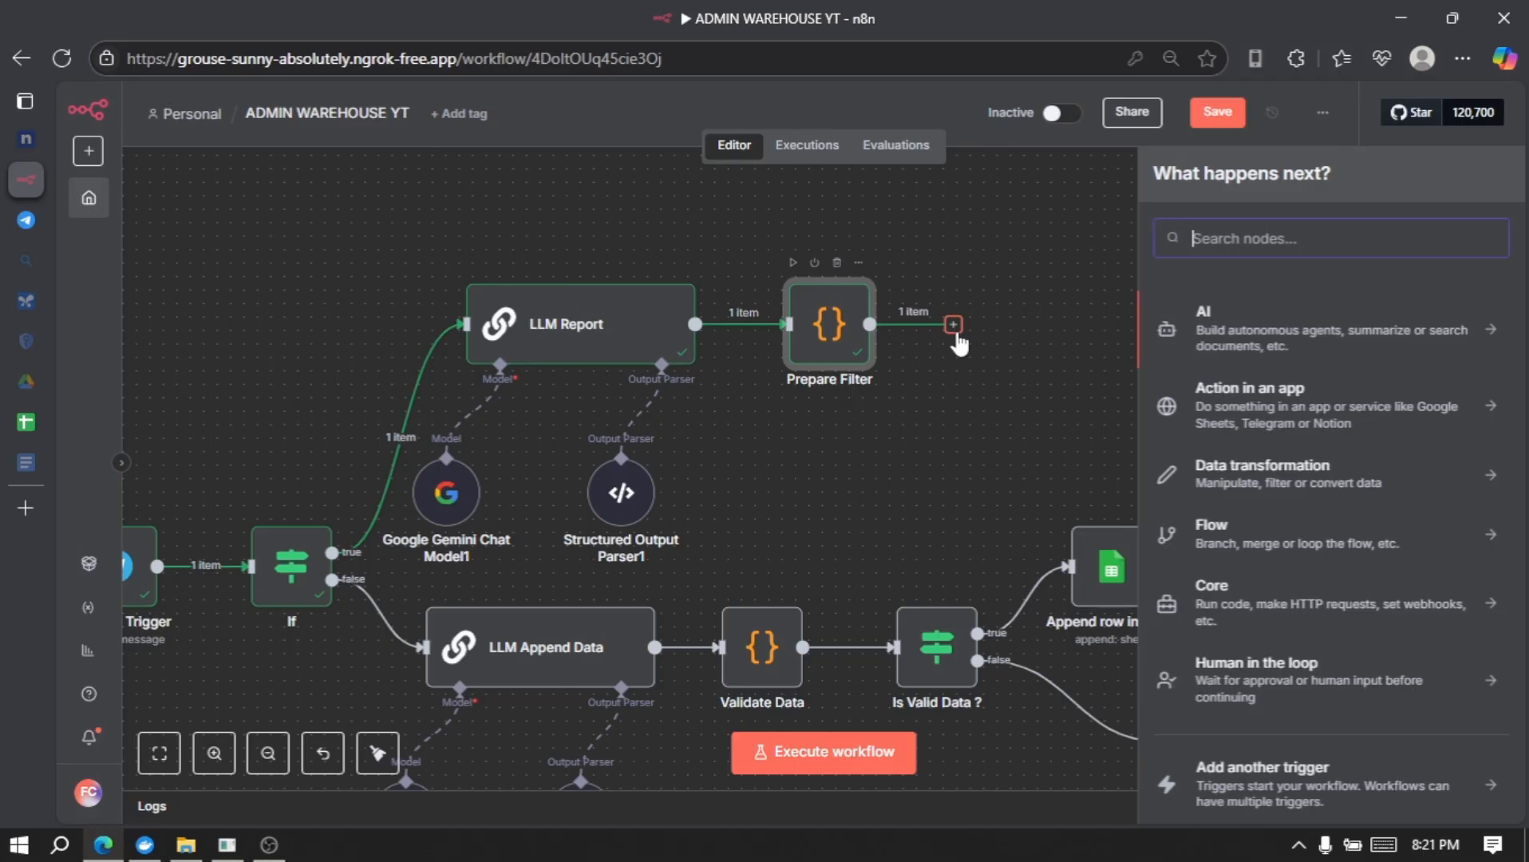
{"action": "type", "text": "sheet"}
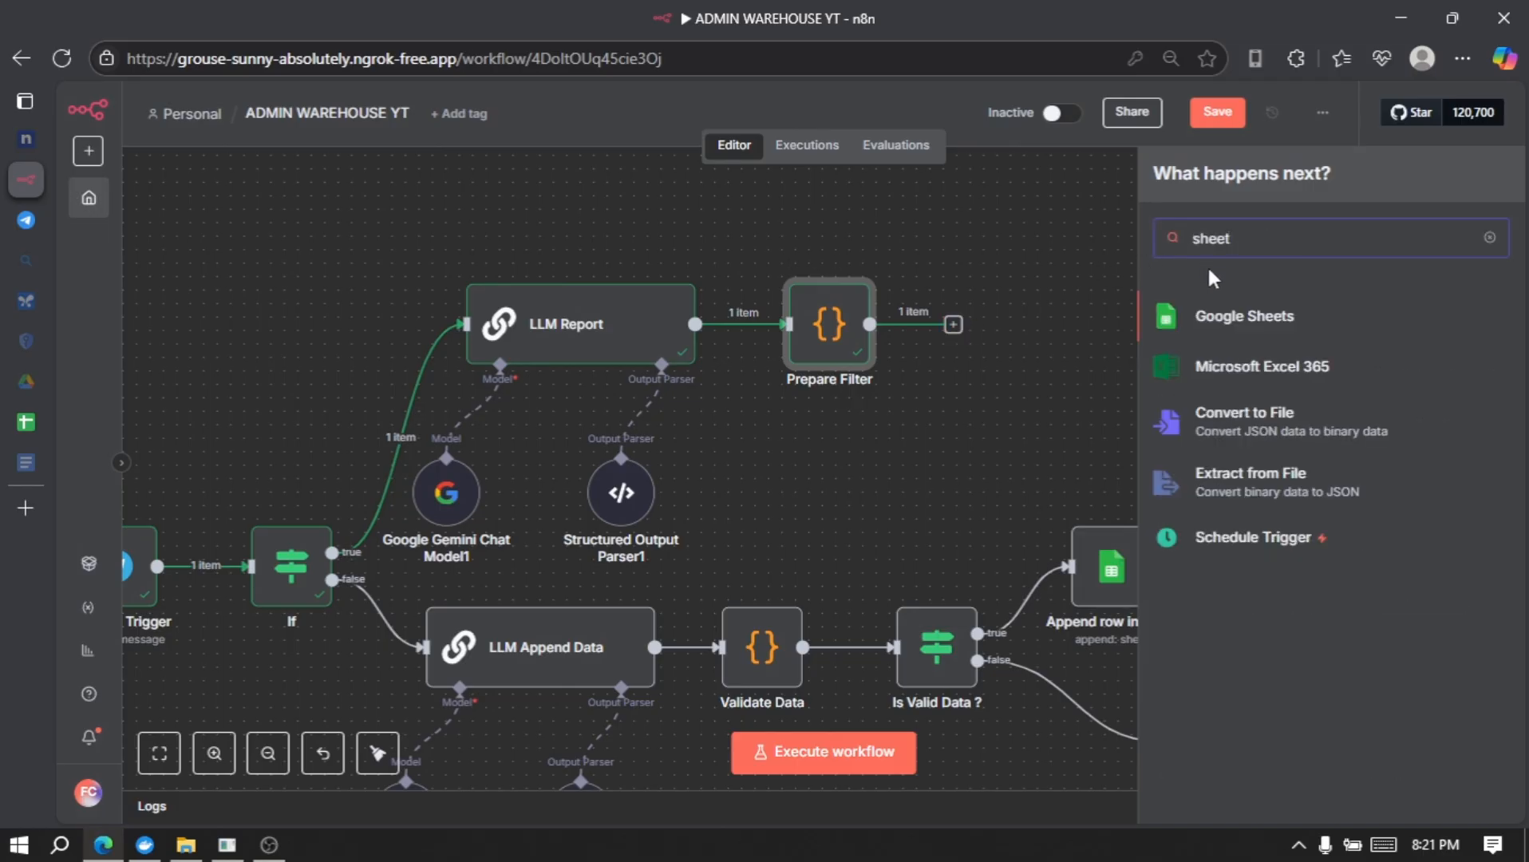
{"action": "left_click", "coordinate": [1304, 327]}
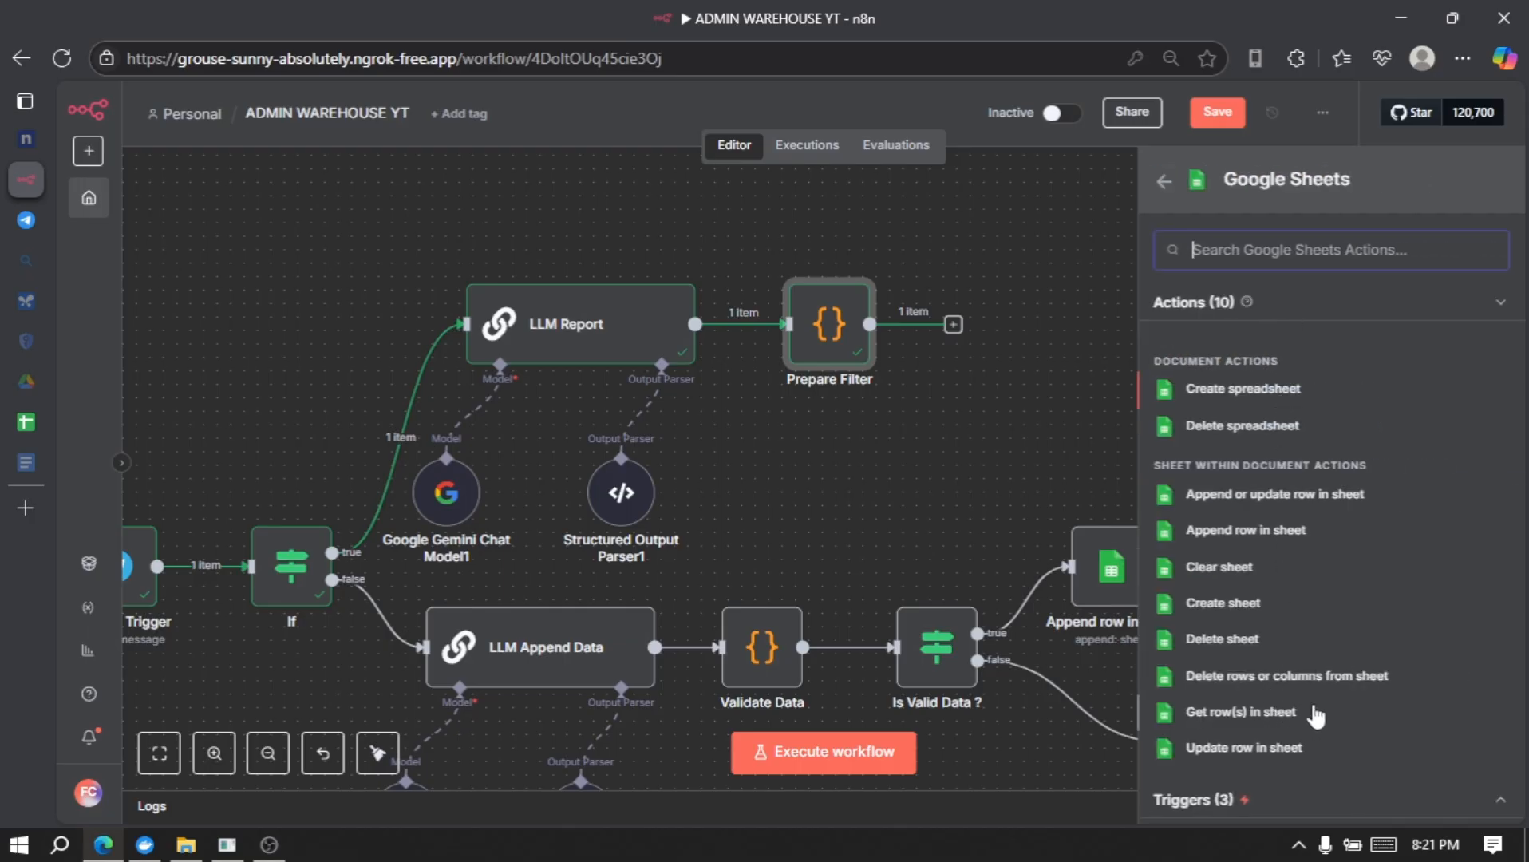
{"action": "left_click", "coordinate": [1275, 713]}
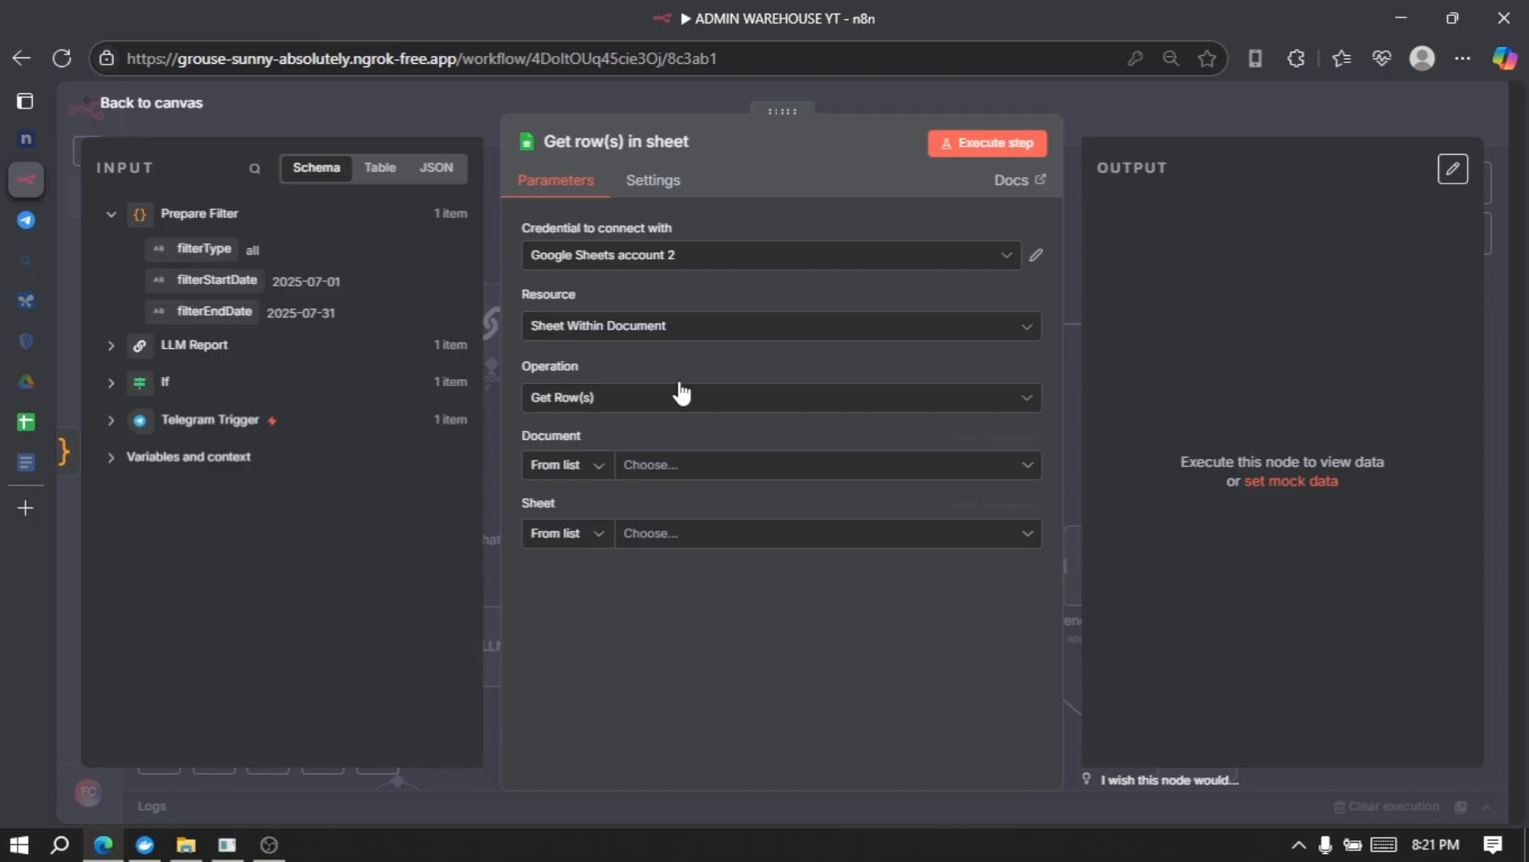
- Set the Google Sheets node's credential to Google Sheets account 2 and specify its document By ID with the copied spreadsheet ID
{"action": "left_click", "coordinate": [713, 257]}
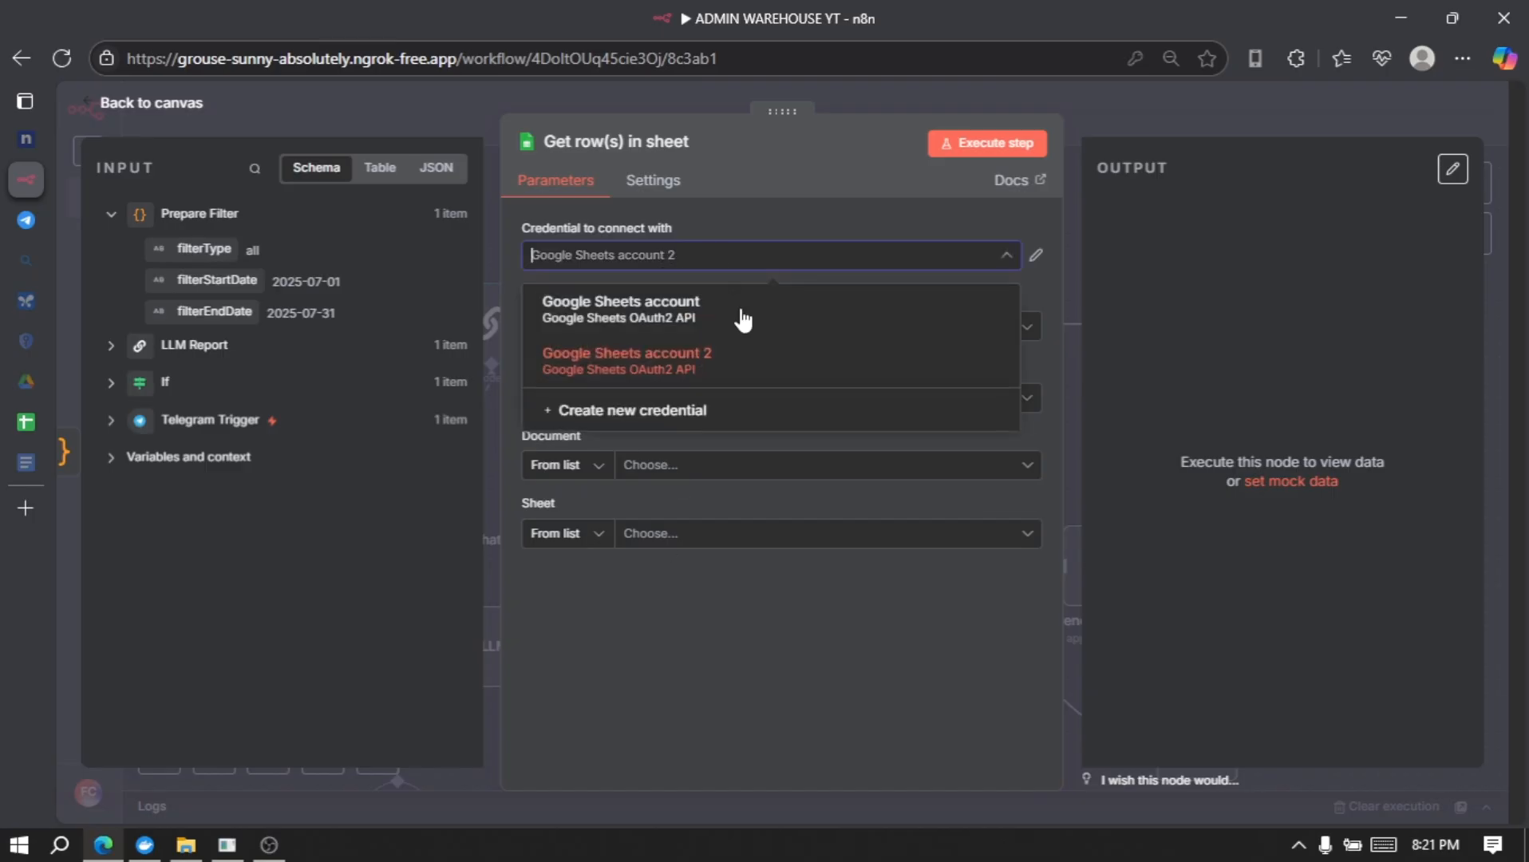
{"action": "left_click", "coordinate": [764, 367]}
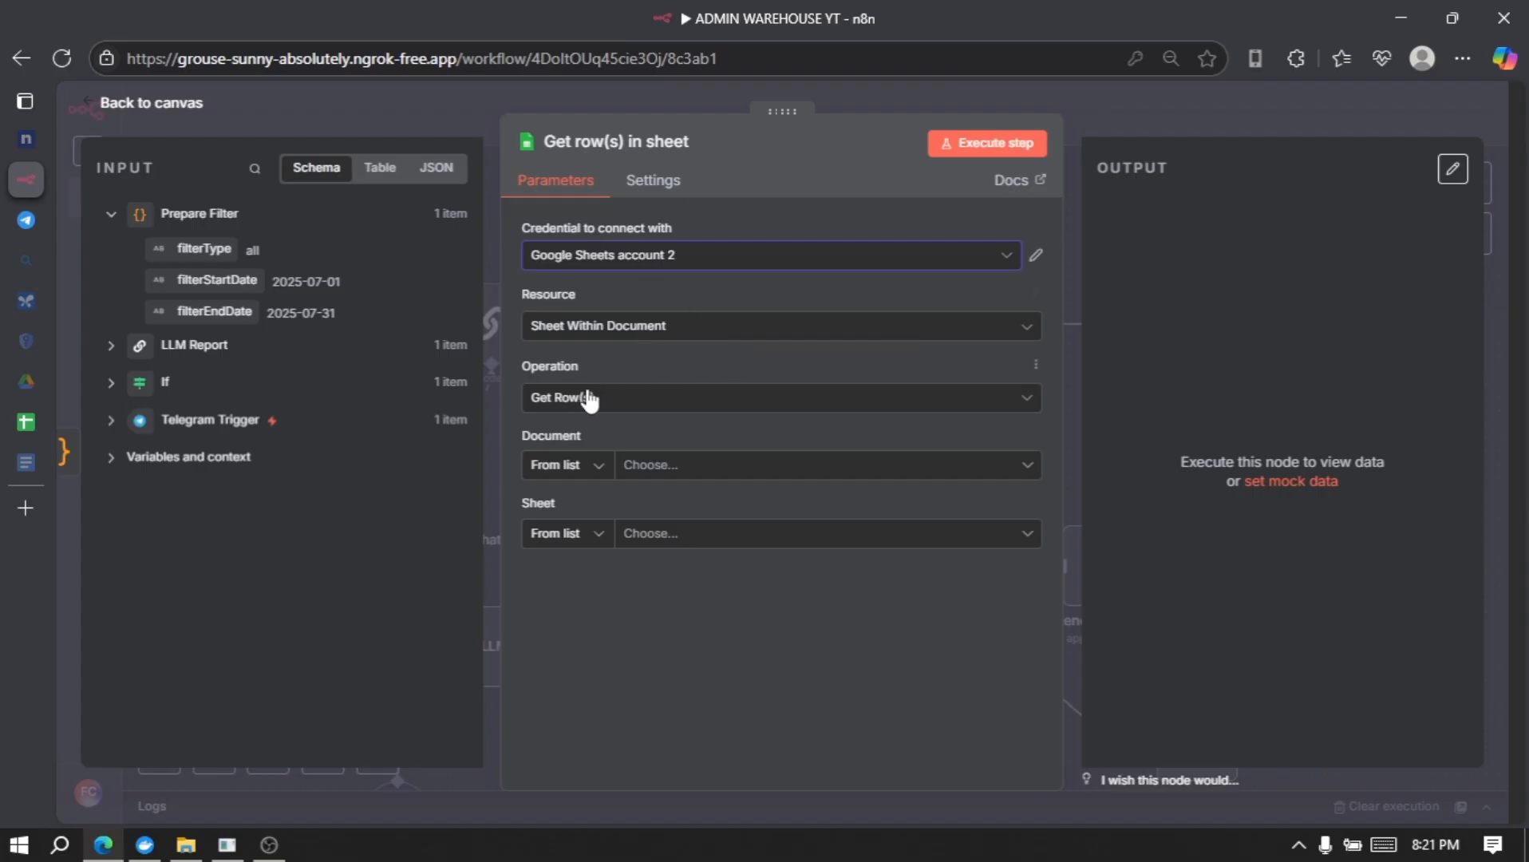
{"action": "left_click", "coordinate": [572, 471]}
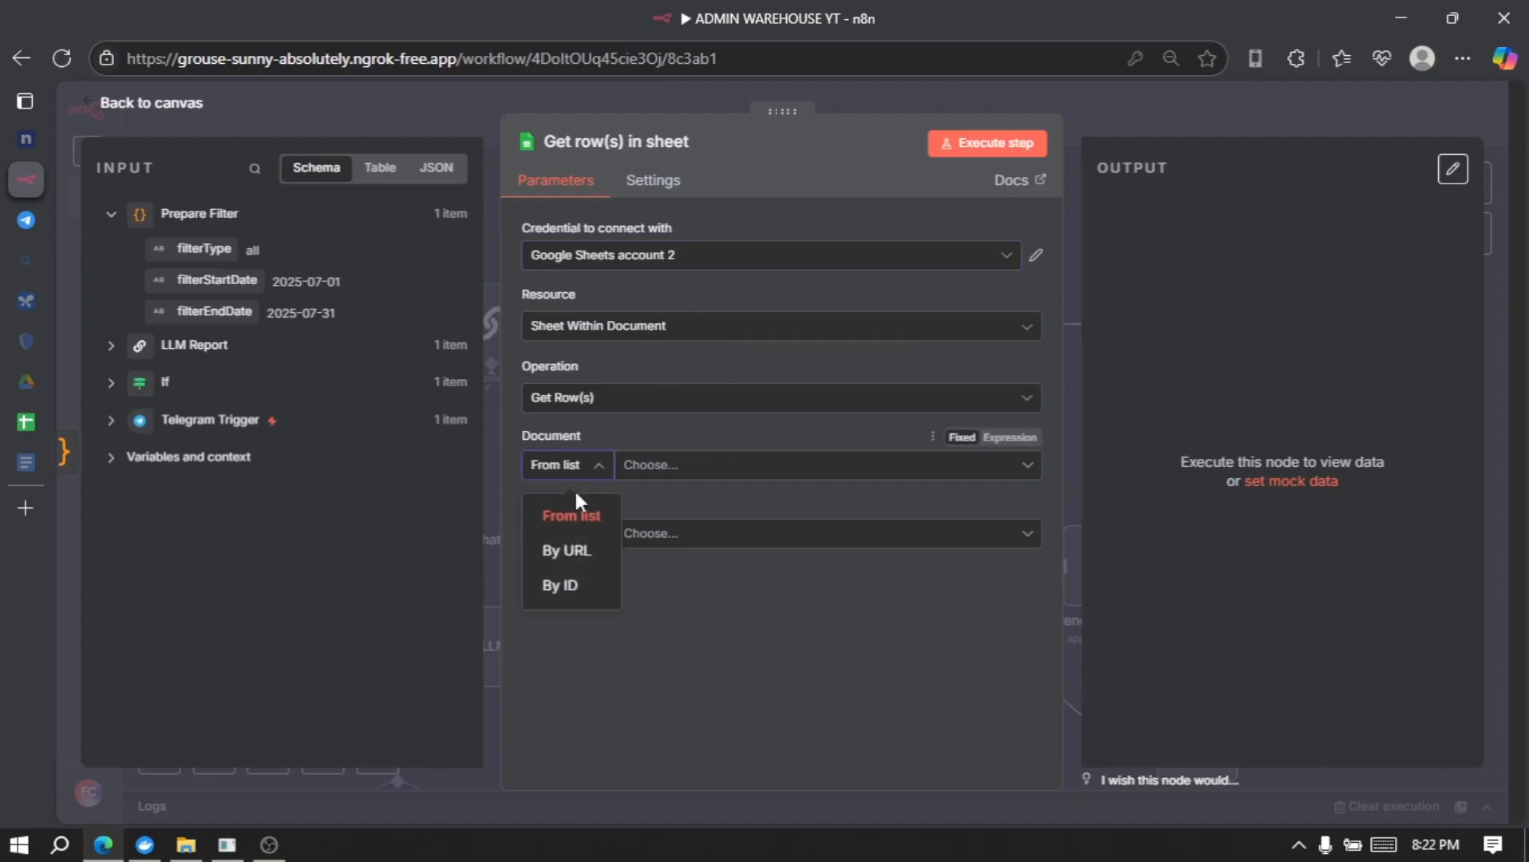
{"action": "left_click", "coordinate": [587, 586]}
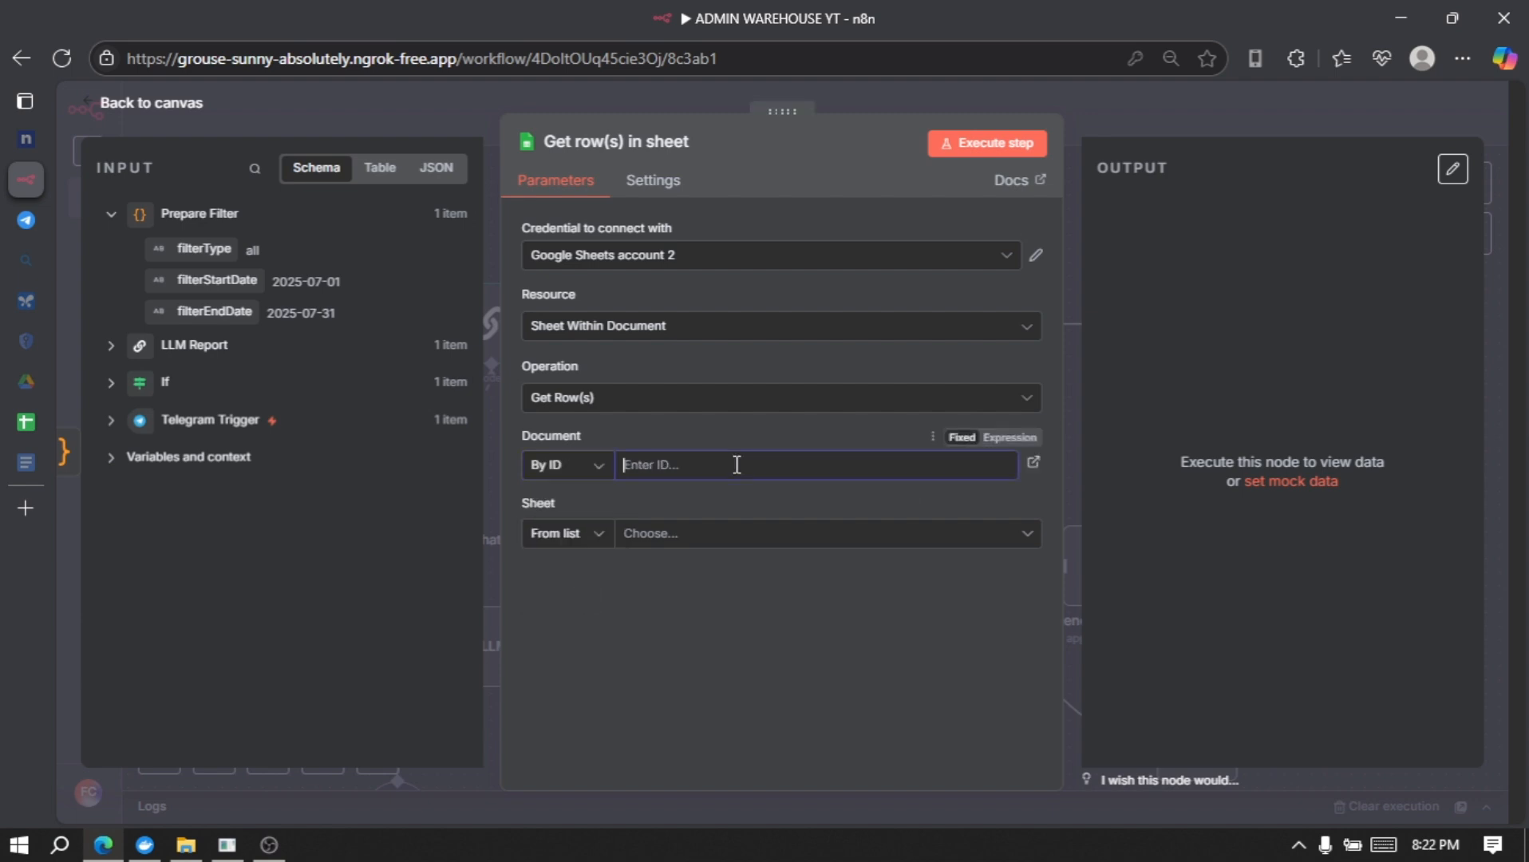
{"action": "key", "text": "ctrl+v"}
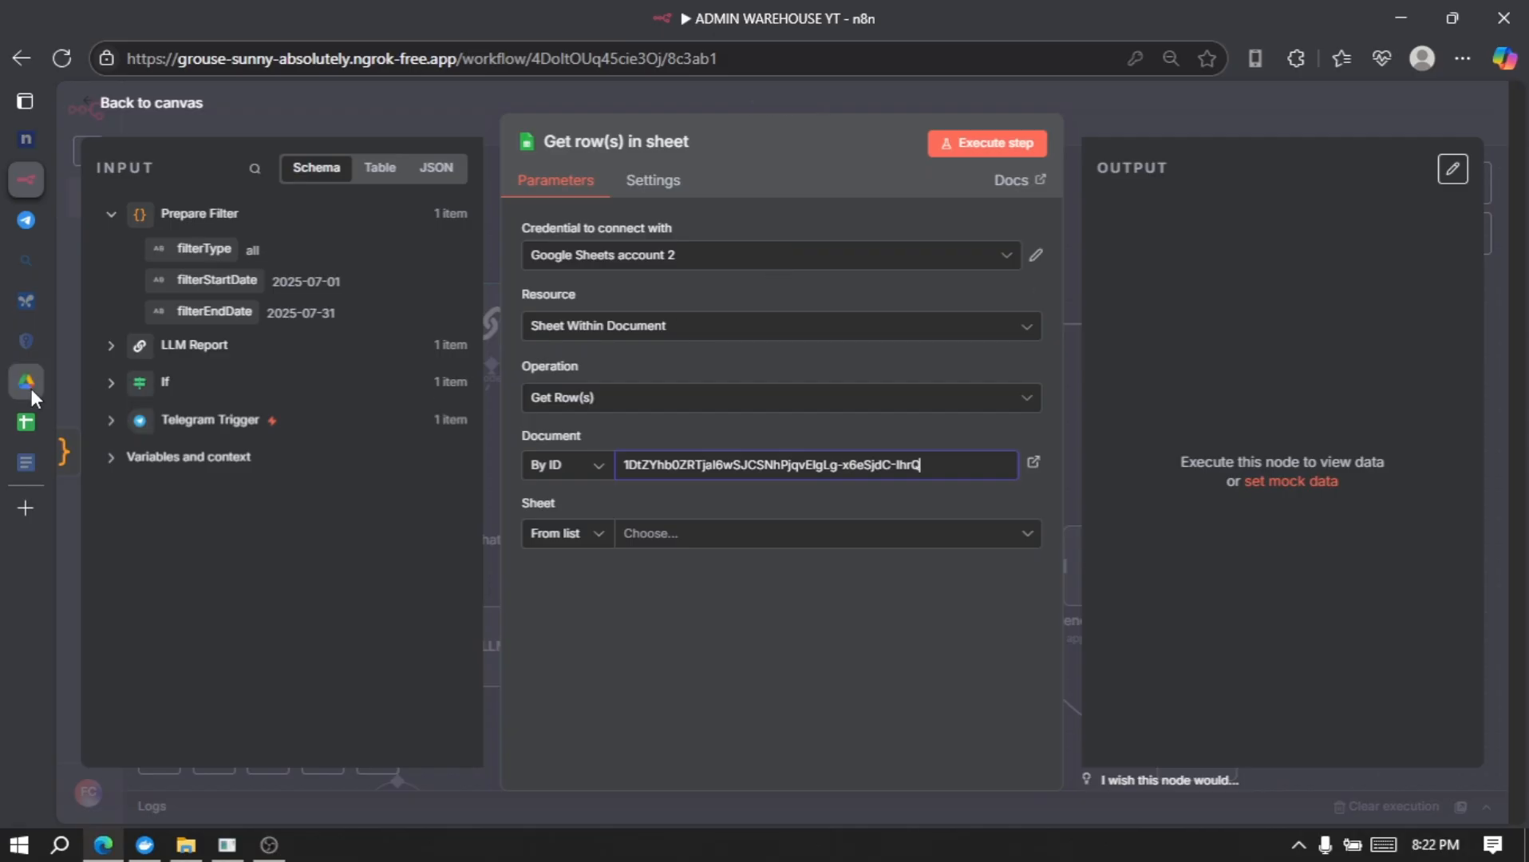
- Check the spreadsheet ID in the Admin Warehouse YT spreadsheet's web address and return to the n8n workflow
{"action": "mouse_move", "coordinate": [31, 388]}
{"action": "left_click", "coordinate": [32, 421]}
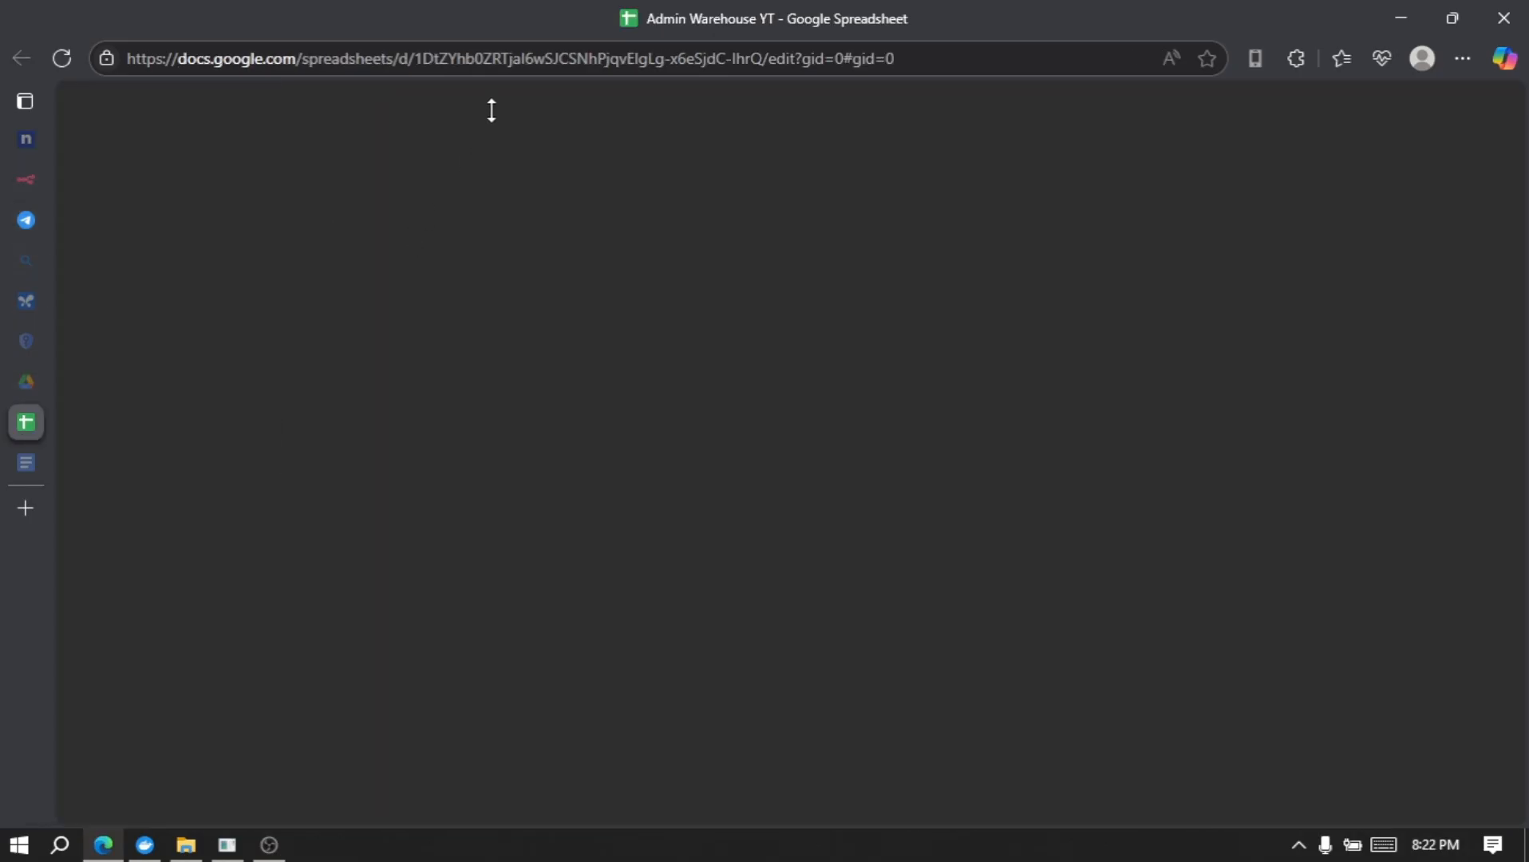
{"action": "left_click", "coordinate": [418, 64]}
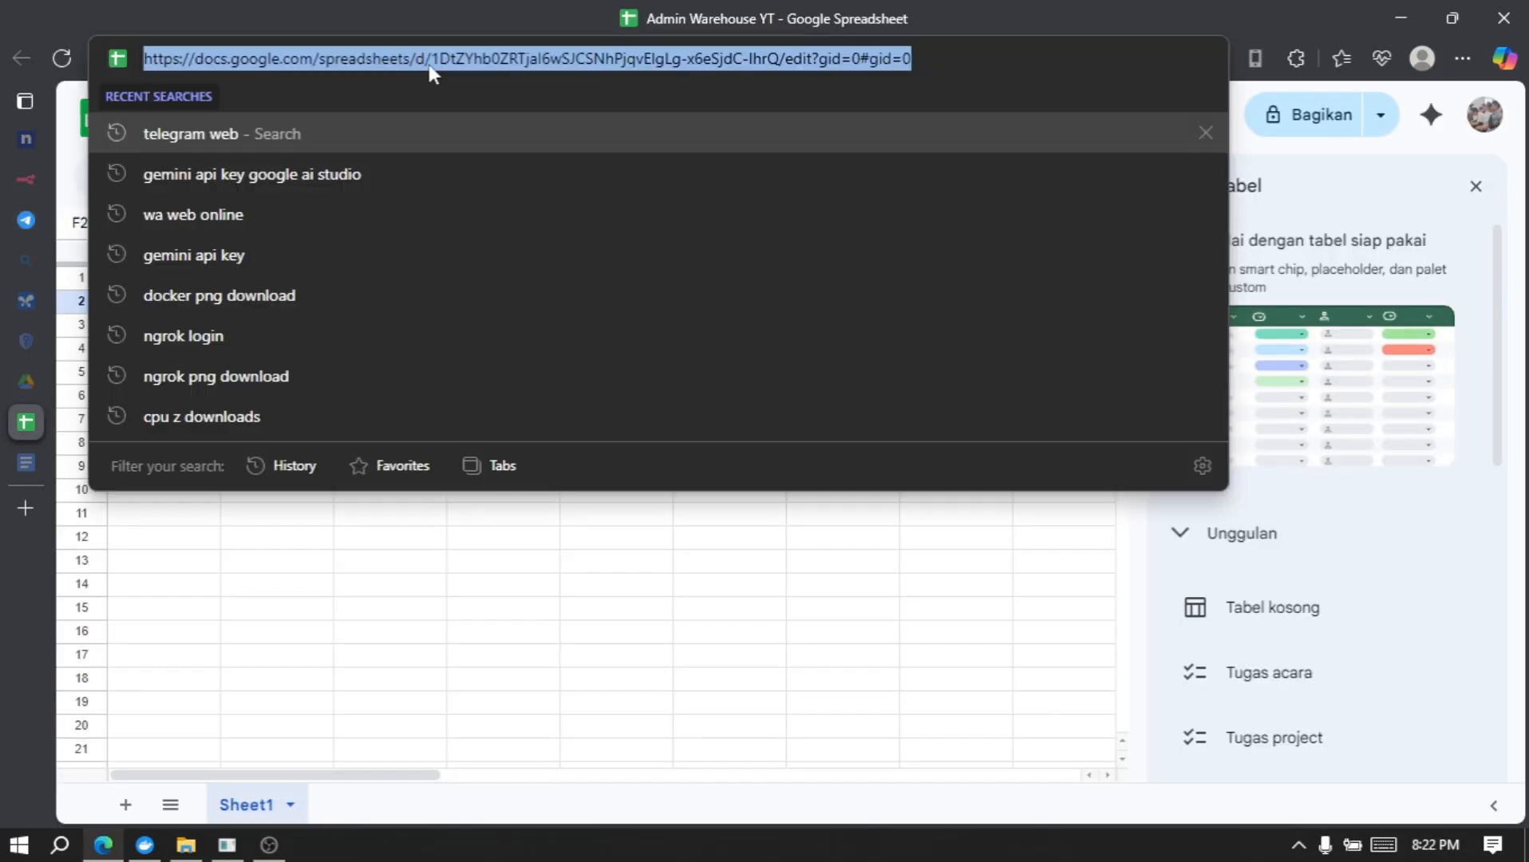
{"action": "left_click_drag", "start_coordinate": [431, 63], "coordinate": [778, 55]}
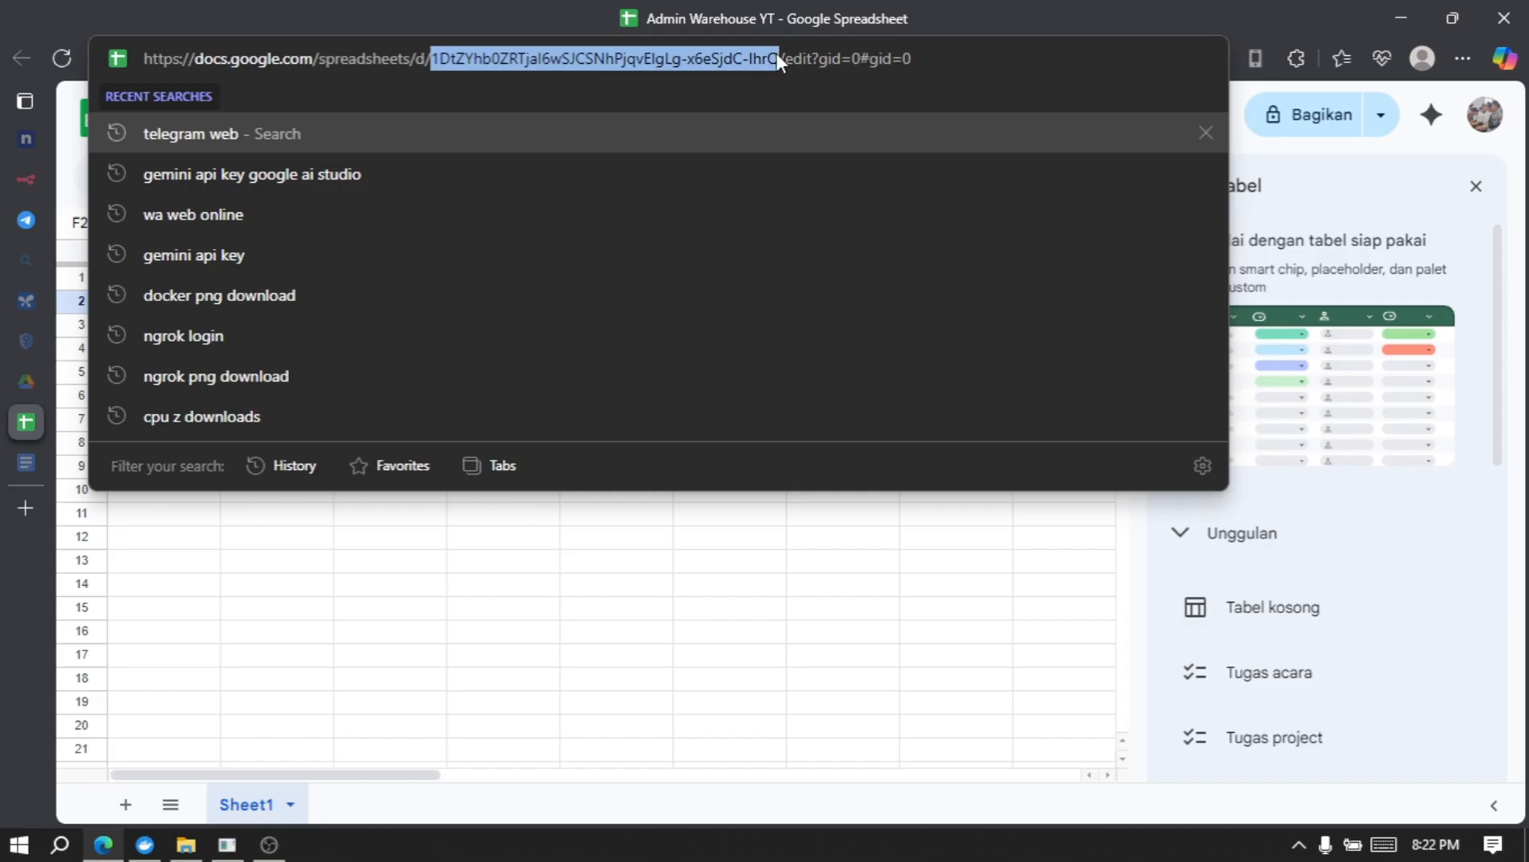
{"action": "key", "text": "Escape"}
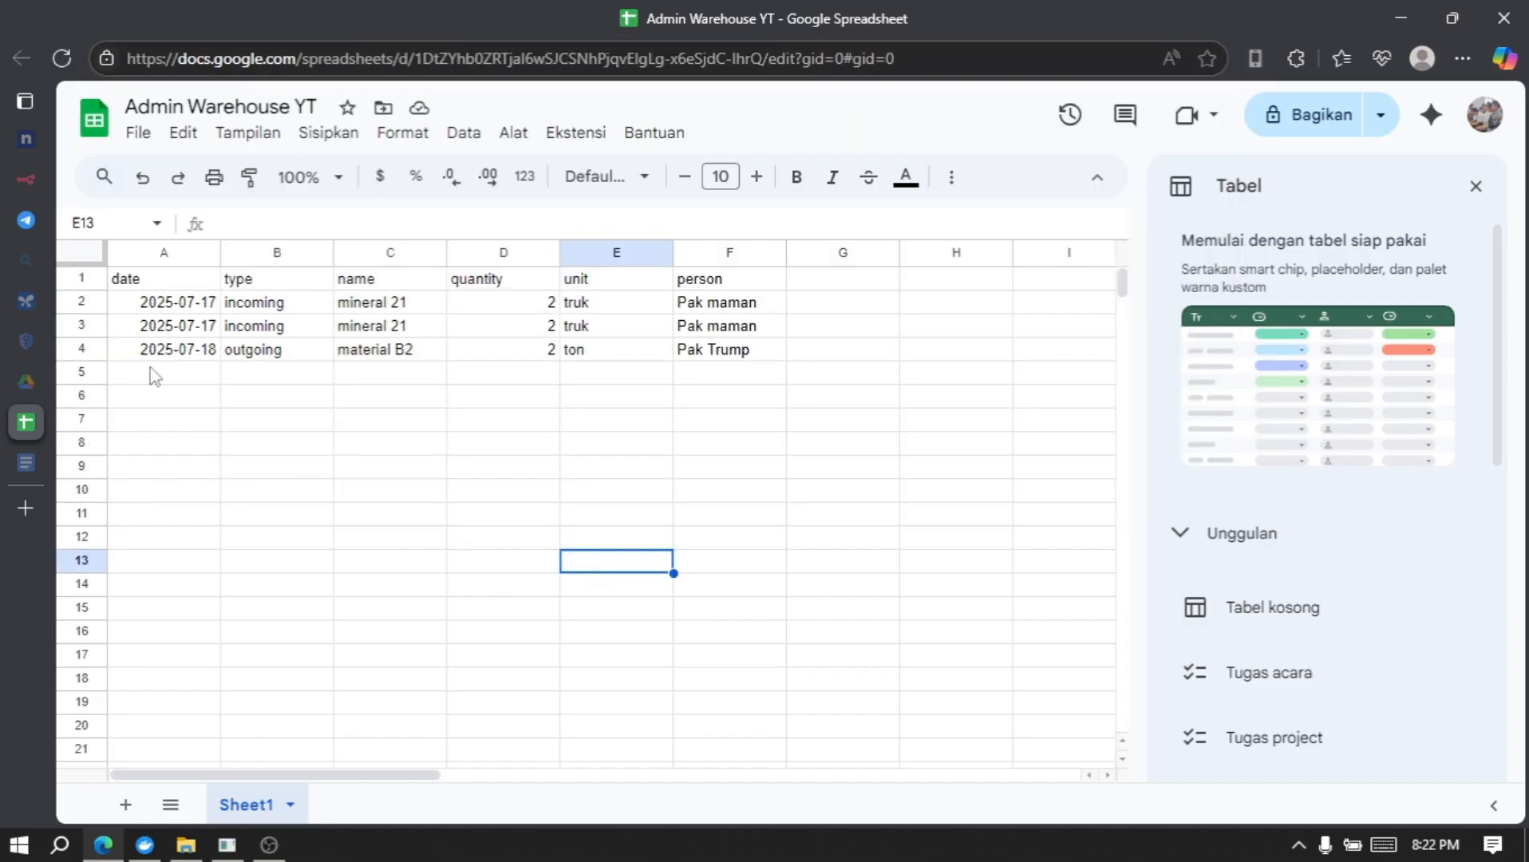
{"action": "left_click", "coordinate": [10, 183]}
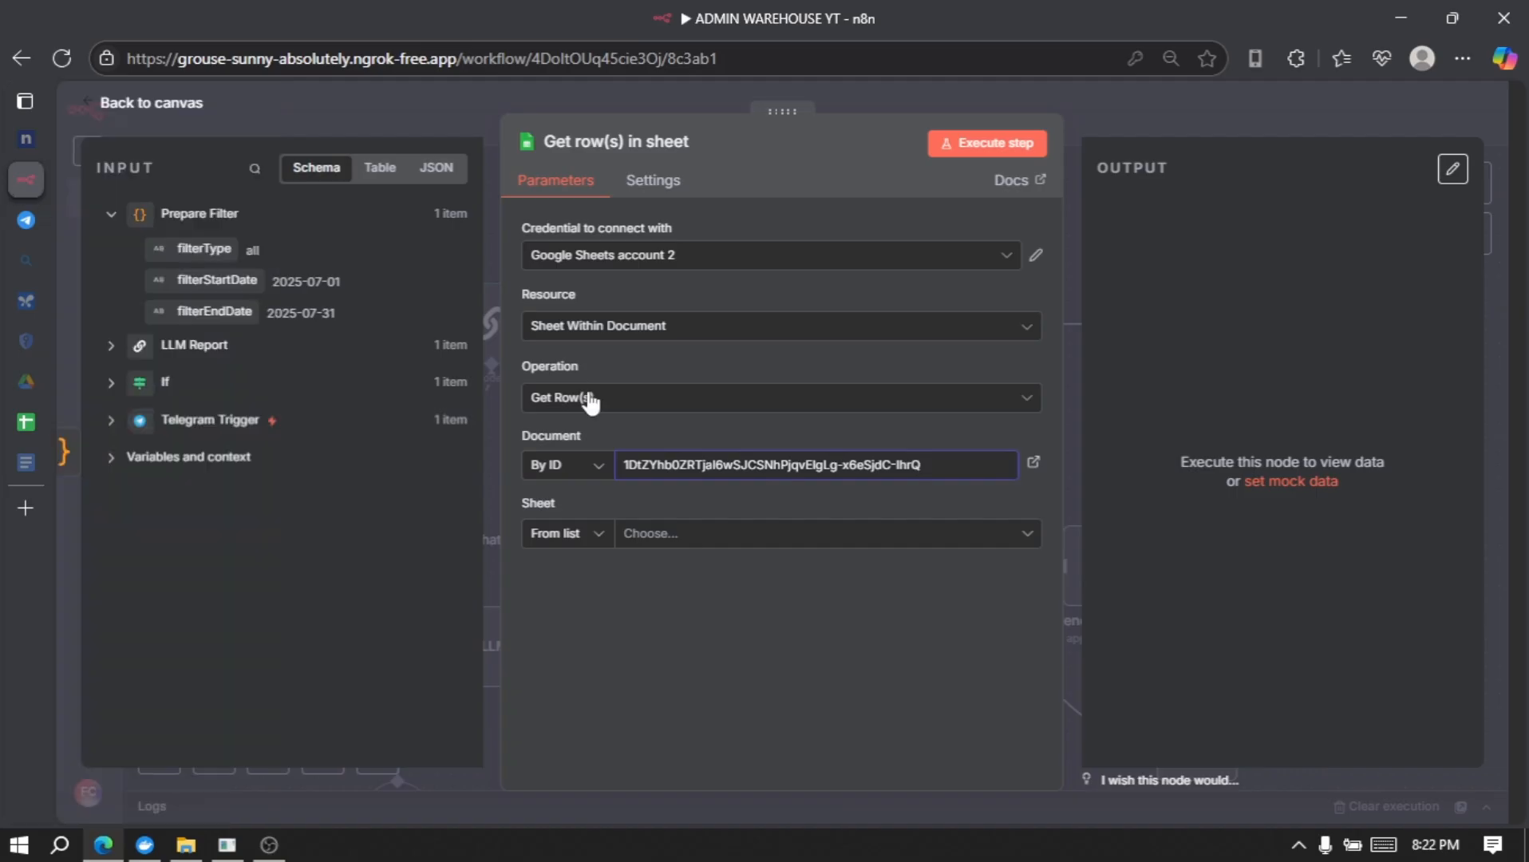
- Choose Sheet1 as the sheet for the Get row(s) in sheet node and set Combine Filters to OR
{"action": "left_click", "coordinate": [728, 548]}
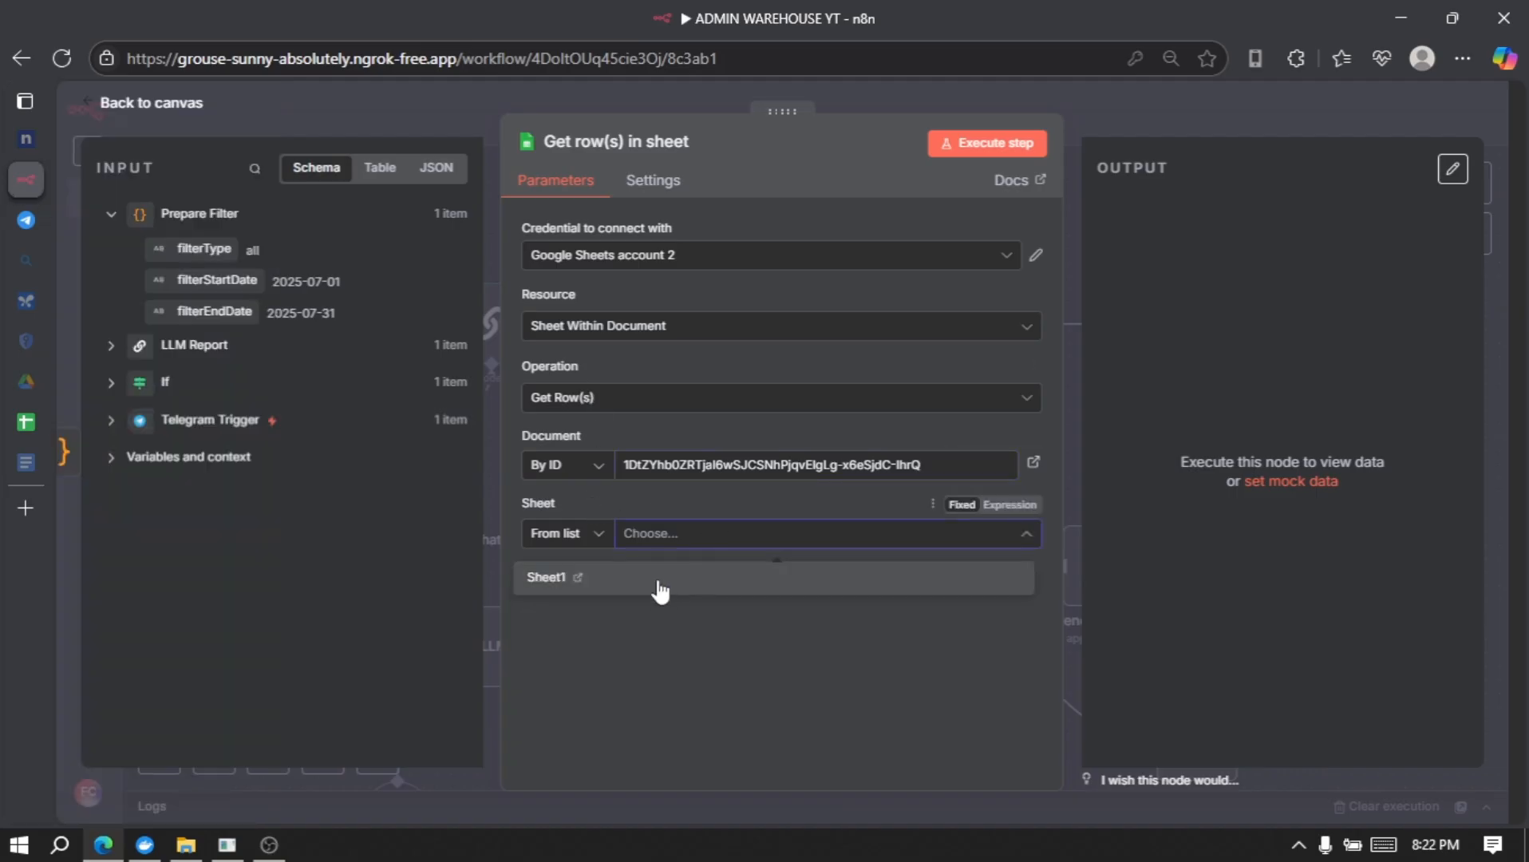
{"action": "left_click", "coordinate": [659, 586]}
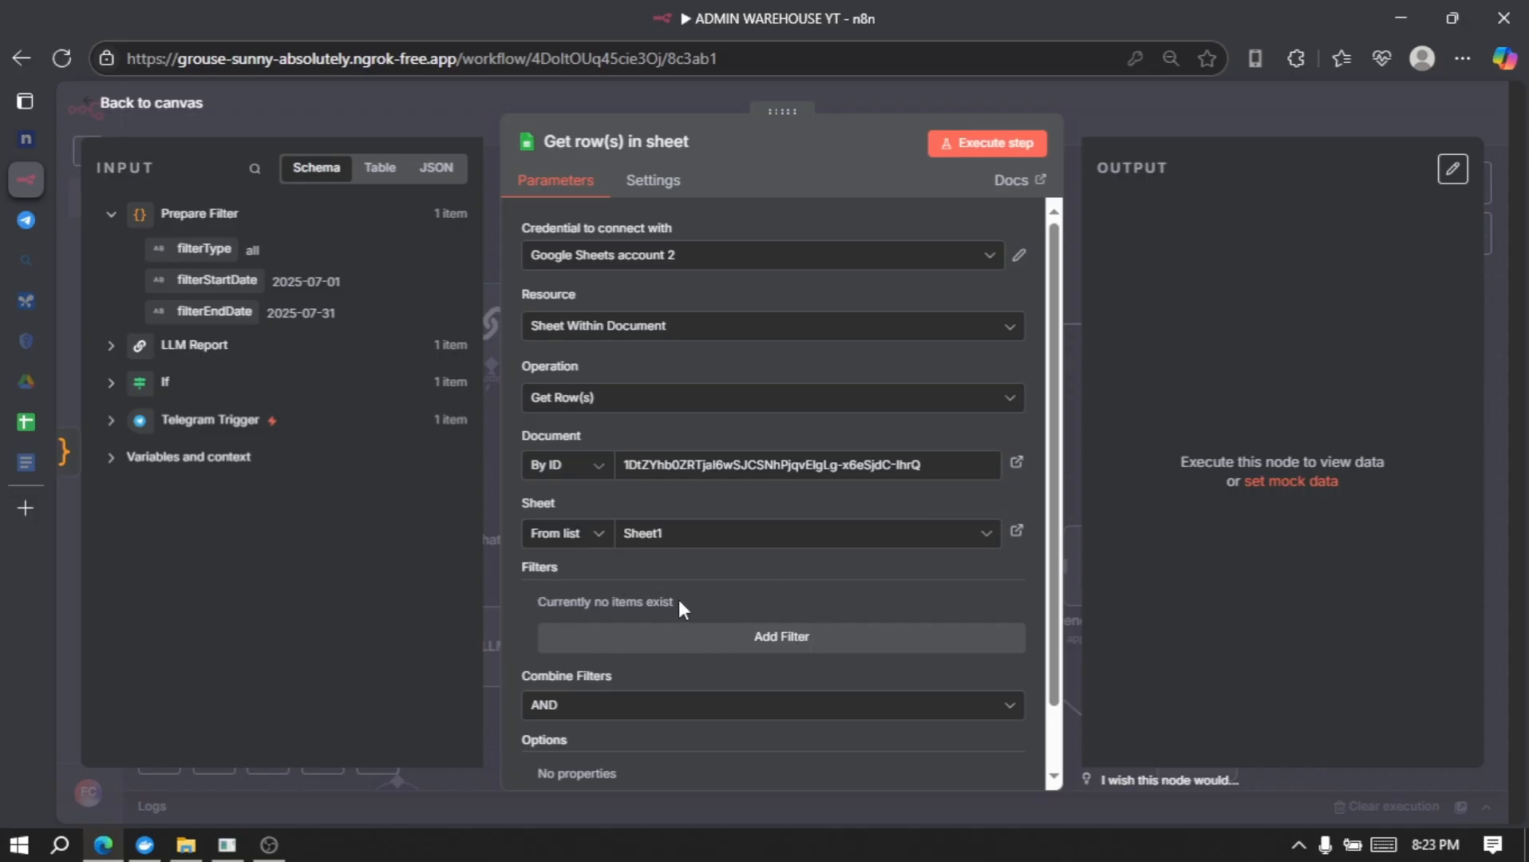
{"action": "scroll", "coordinate": [680, 606], "scroll_direction": "down", "scroll_amount": 1}
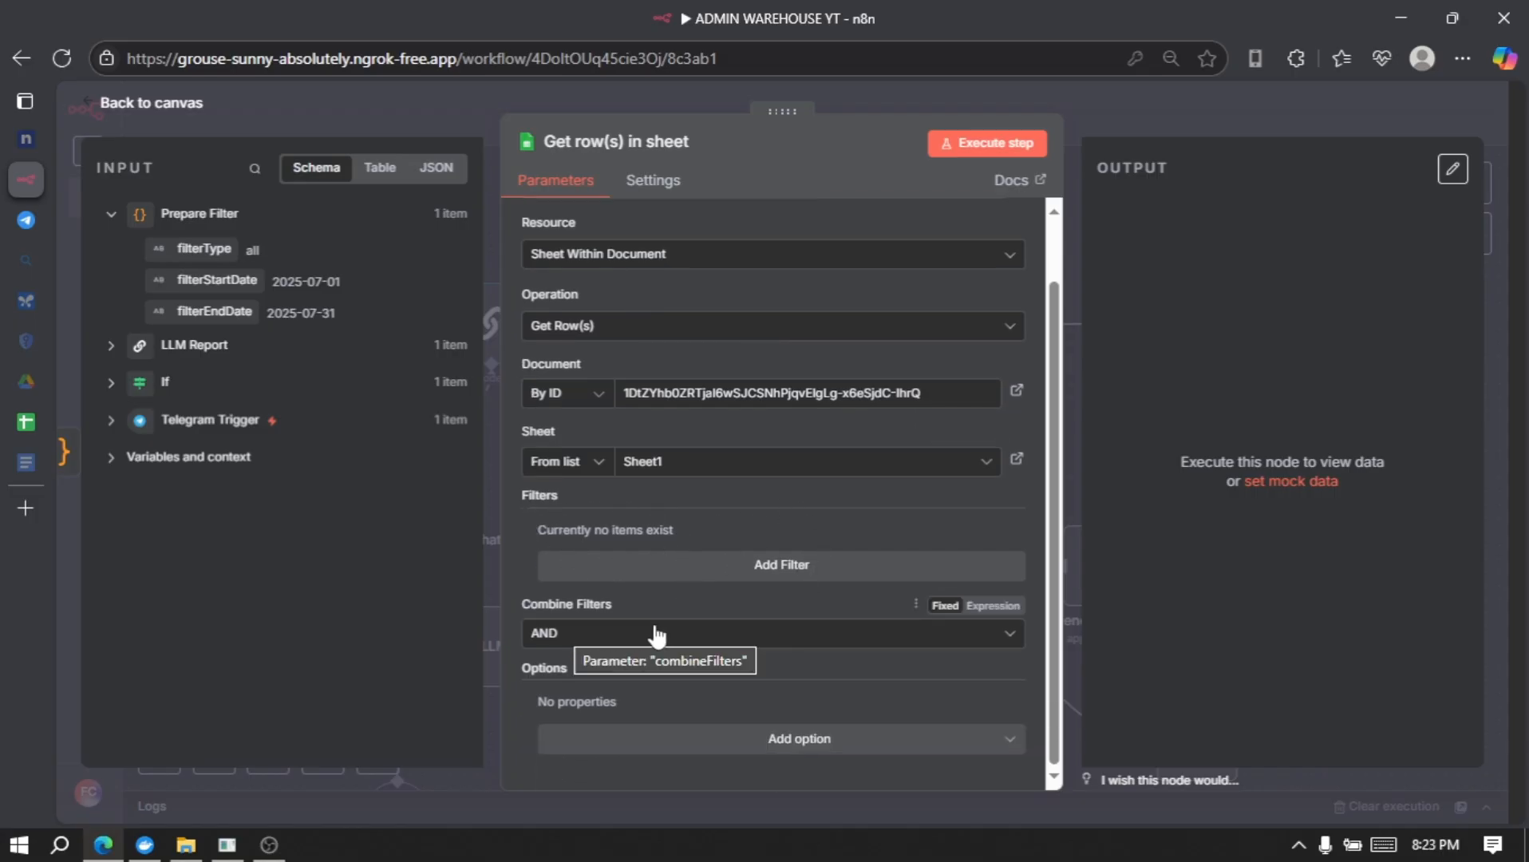
{"action": "left_click", "coordinate": [675, 637]}
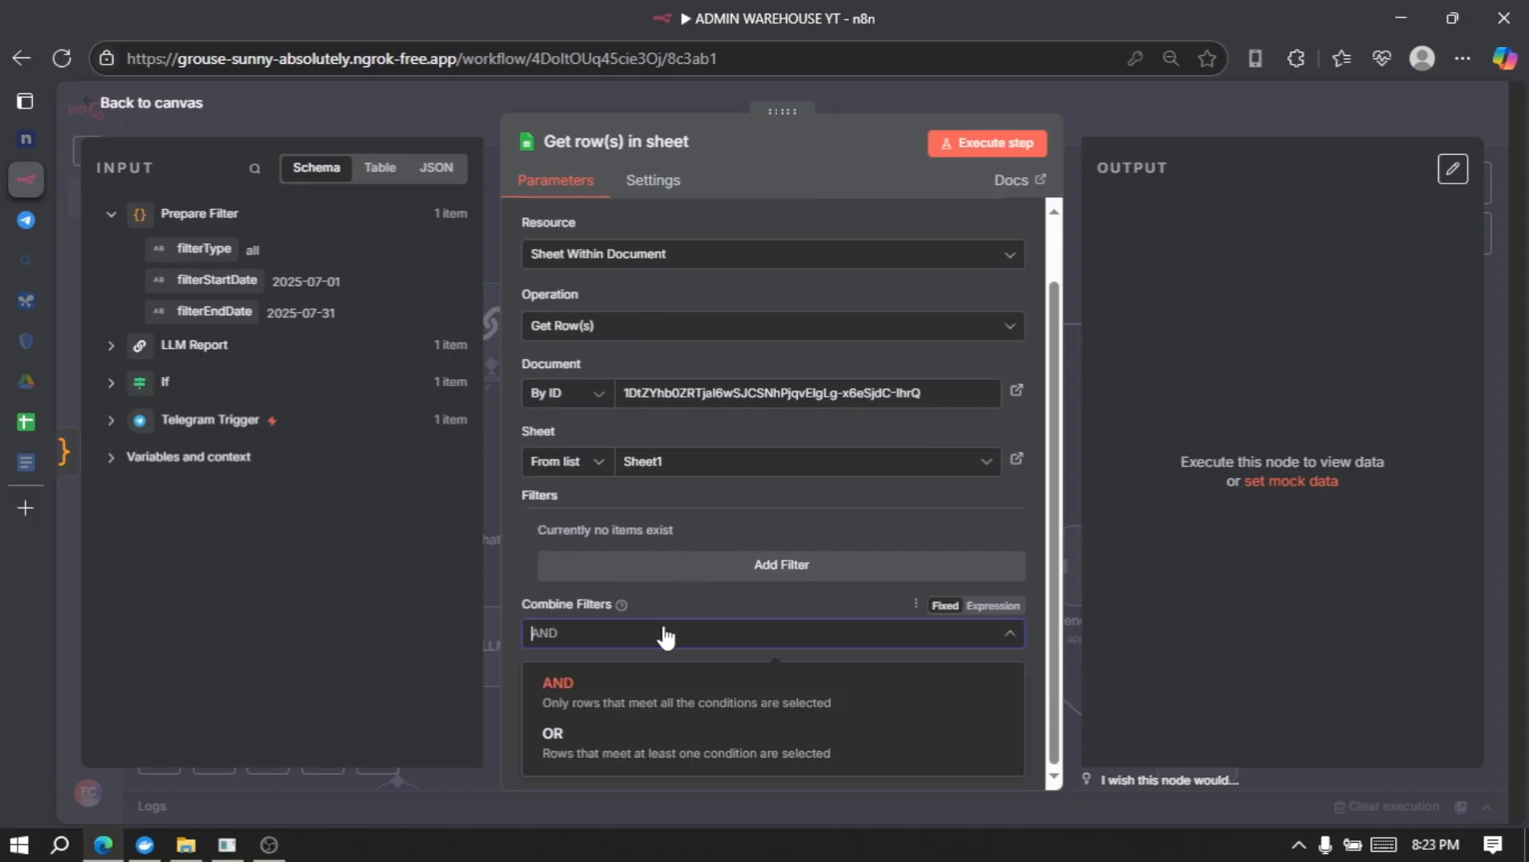
{"action": "left_click", "coordinate": [666, 742]}
{"action": "scroll", "coordinate": [744, 670], "scroll_direction": "up", "scroll_amount": 1}
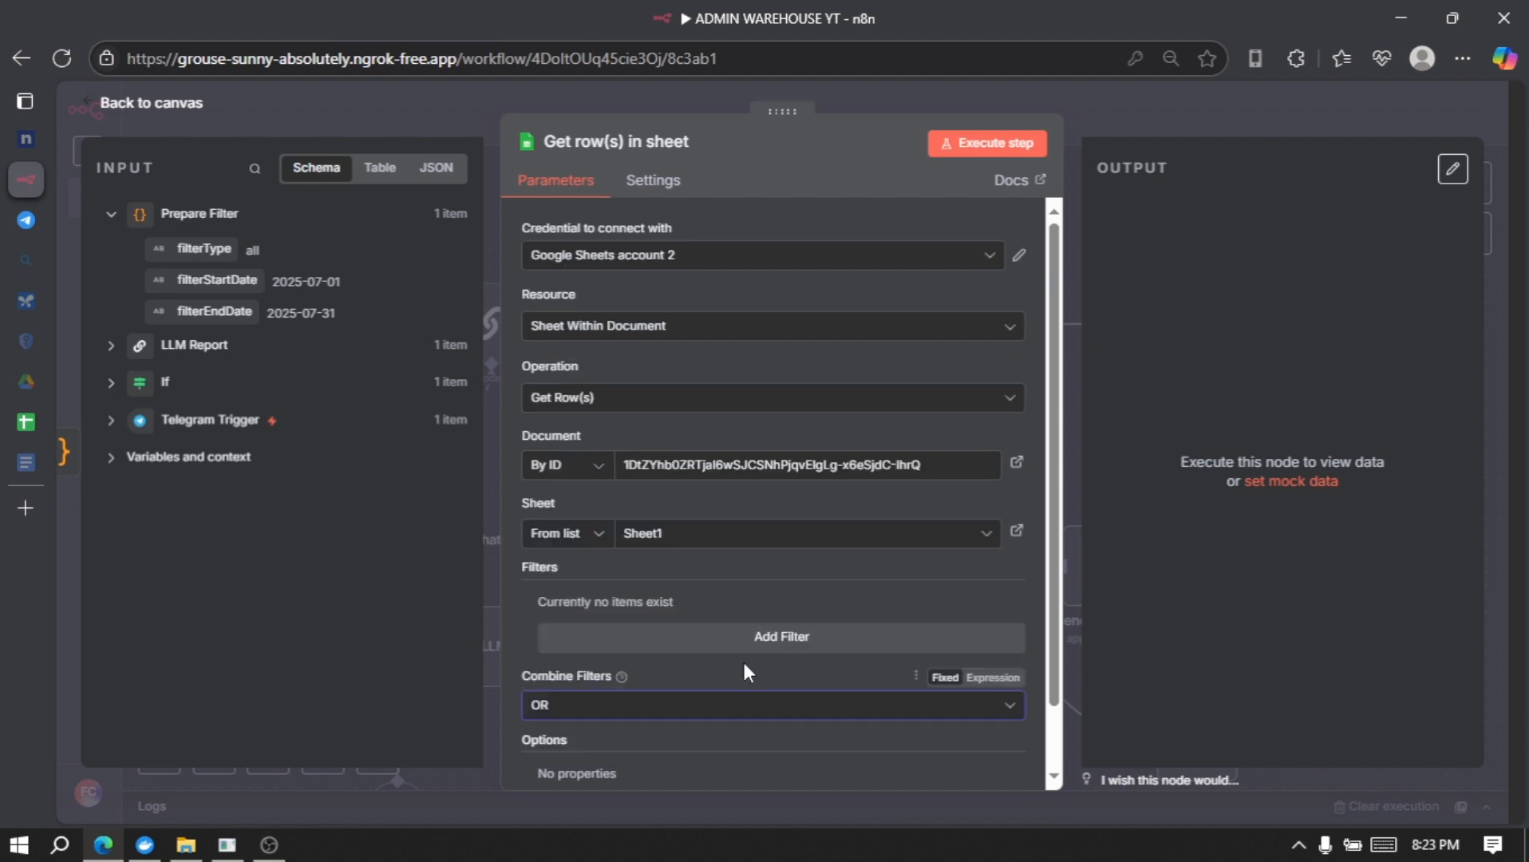
- Execute the Get row(s) in sheet node, review all columns of its output as a table, and return to the canvas
{"action": "left_click", "coordinate": [999, 151]}
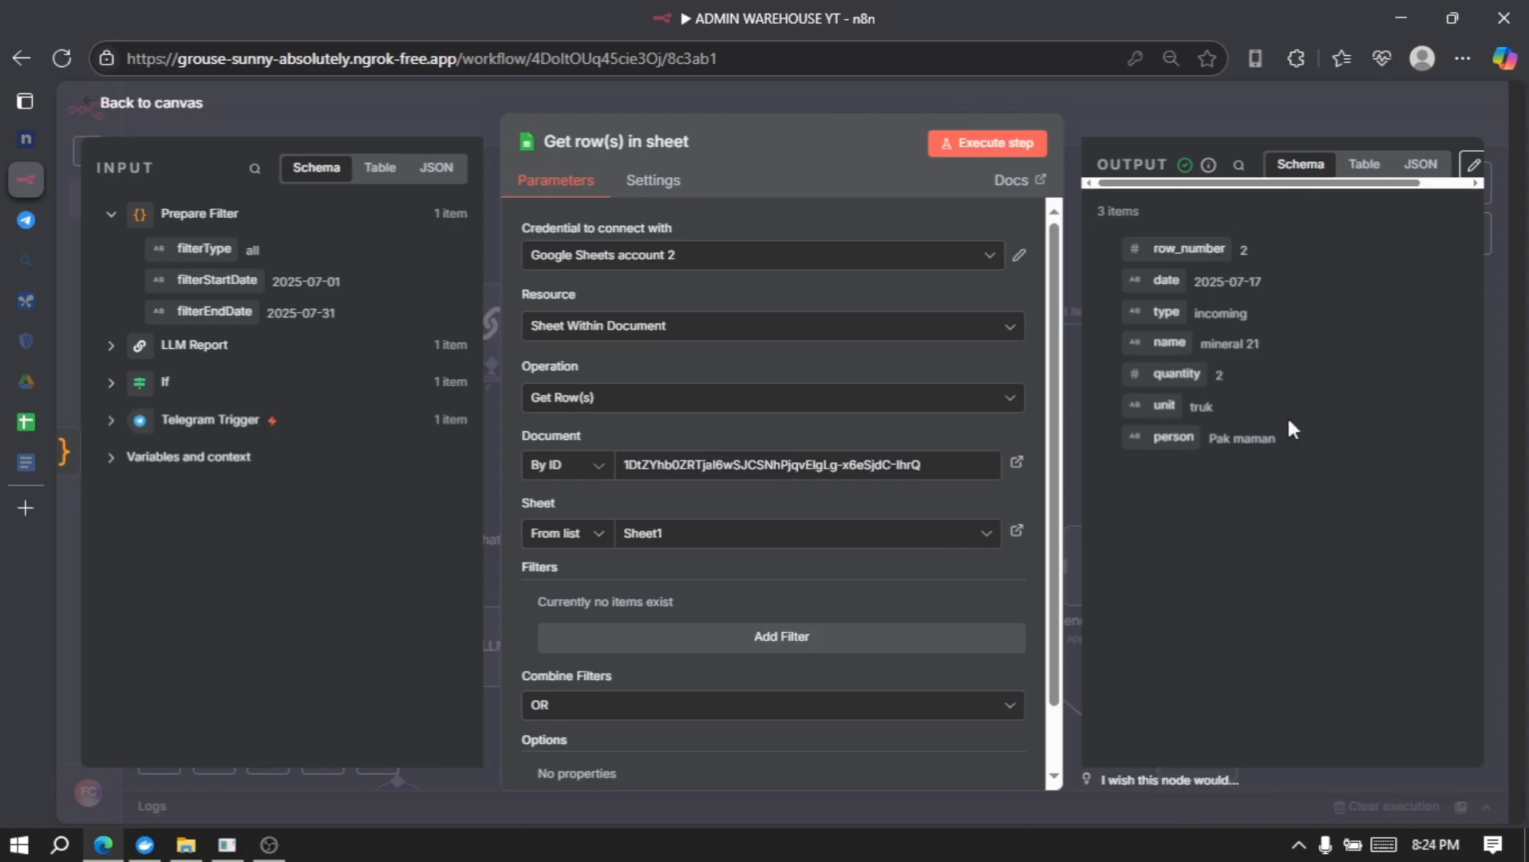
{"action": "left_click", "coordinate": [1373, 179]}
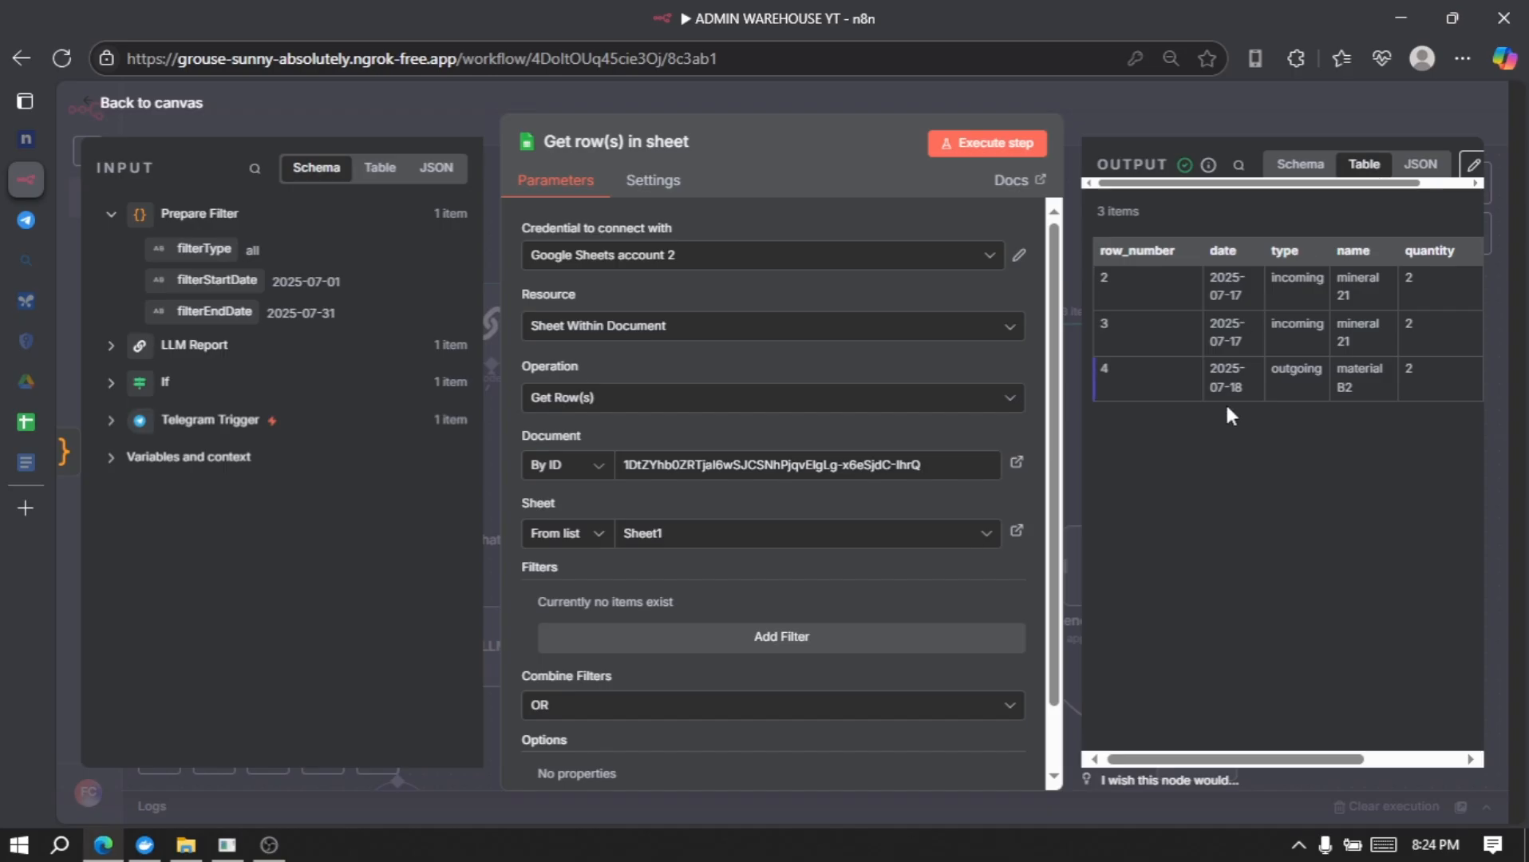
{"action": "scroll", "coordinate": [1322, 497], "scroll_direction": "right", "scroll_amount": 5}
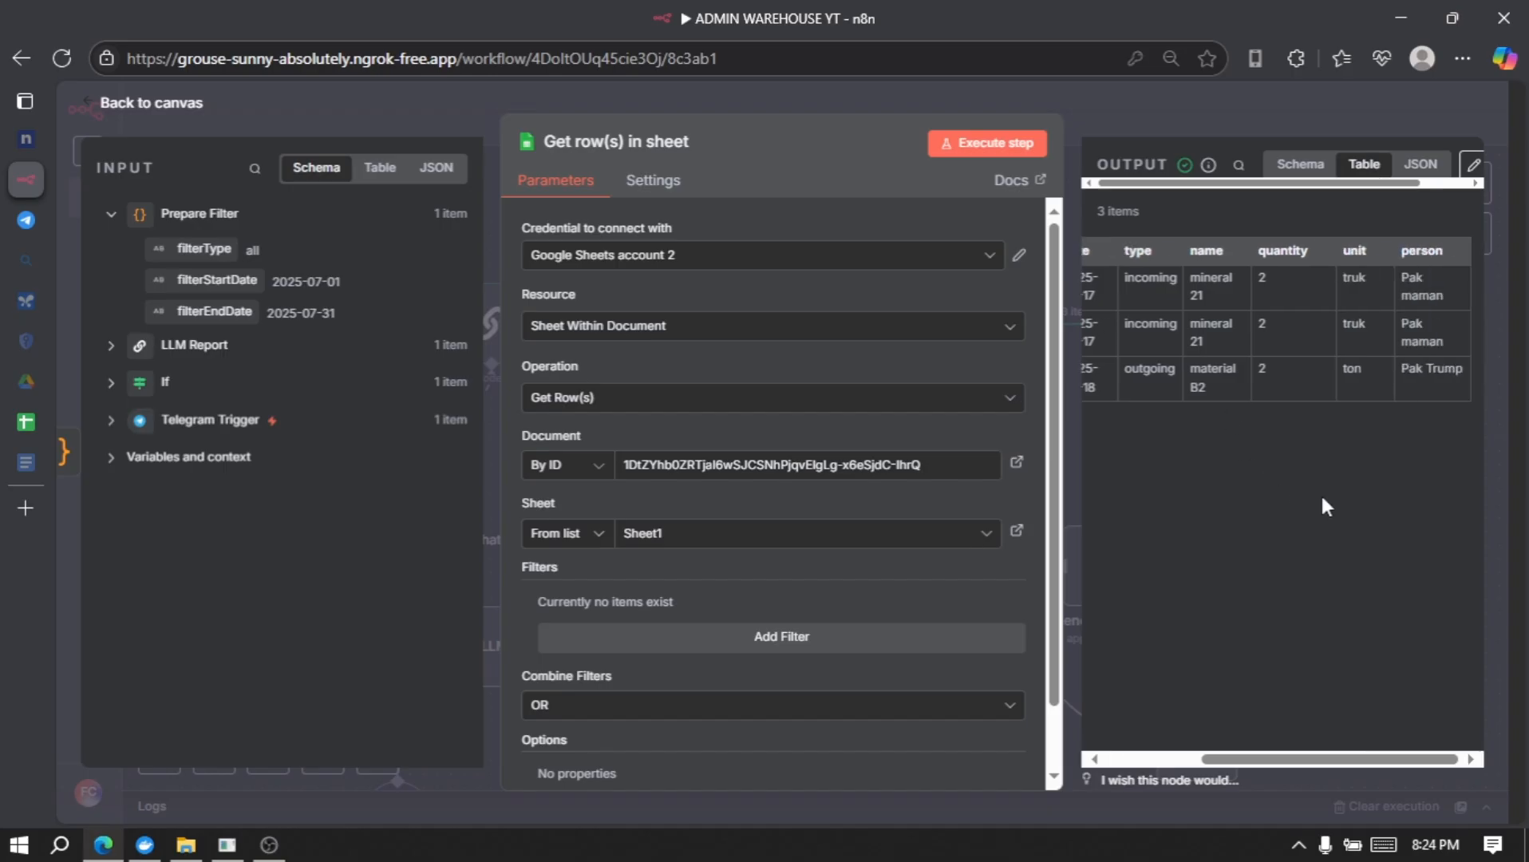
{"action": "scroll", "coordinate": [1322, 492], "scroll_direction": "left", "scroll_amount": 5}
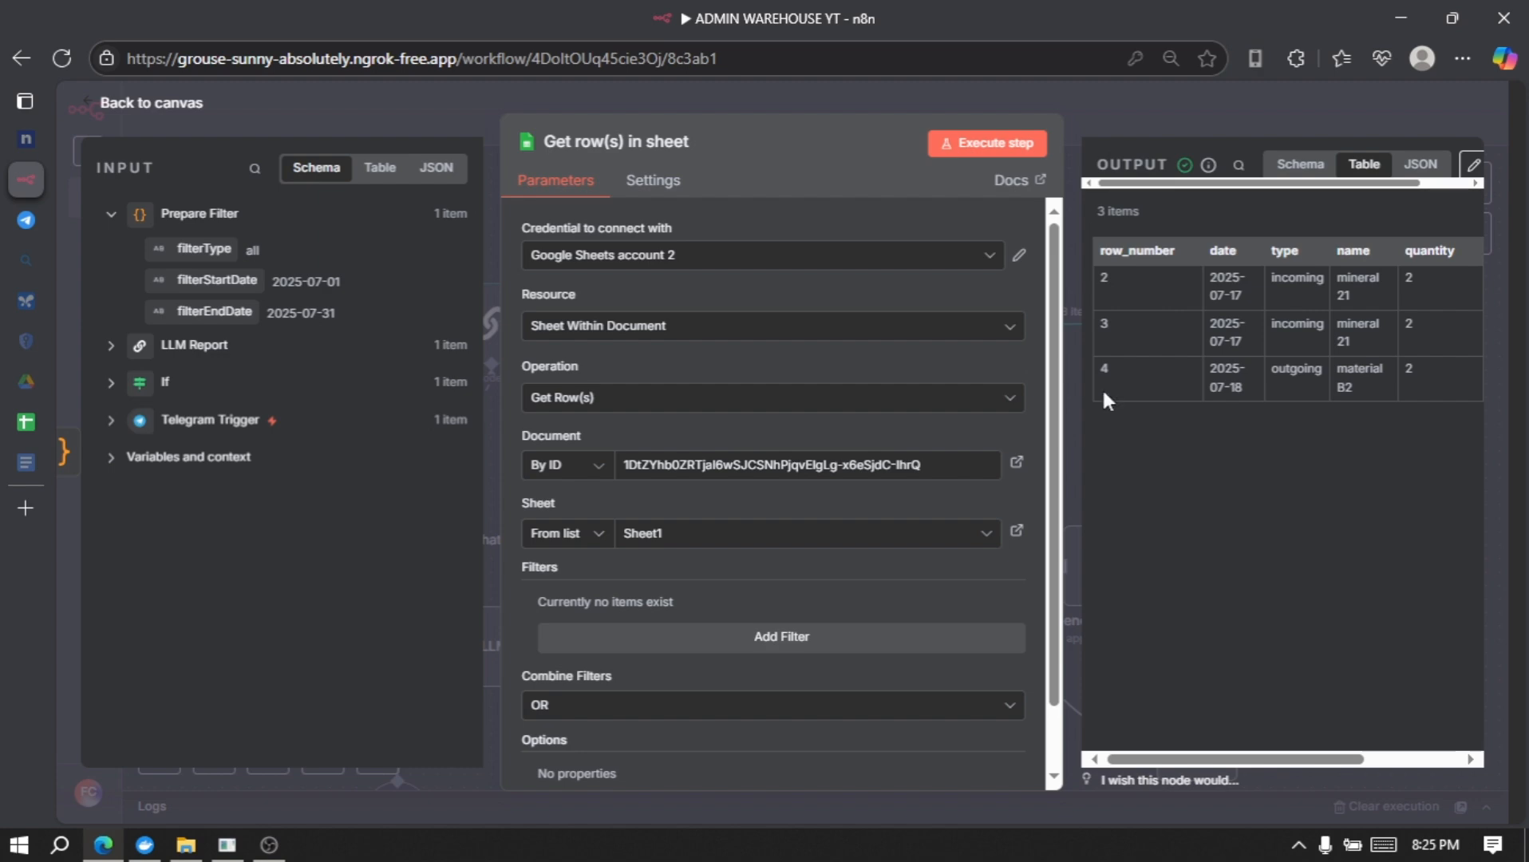
{"action": "left_click", "coordinate": [390, 106]}
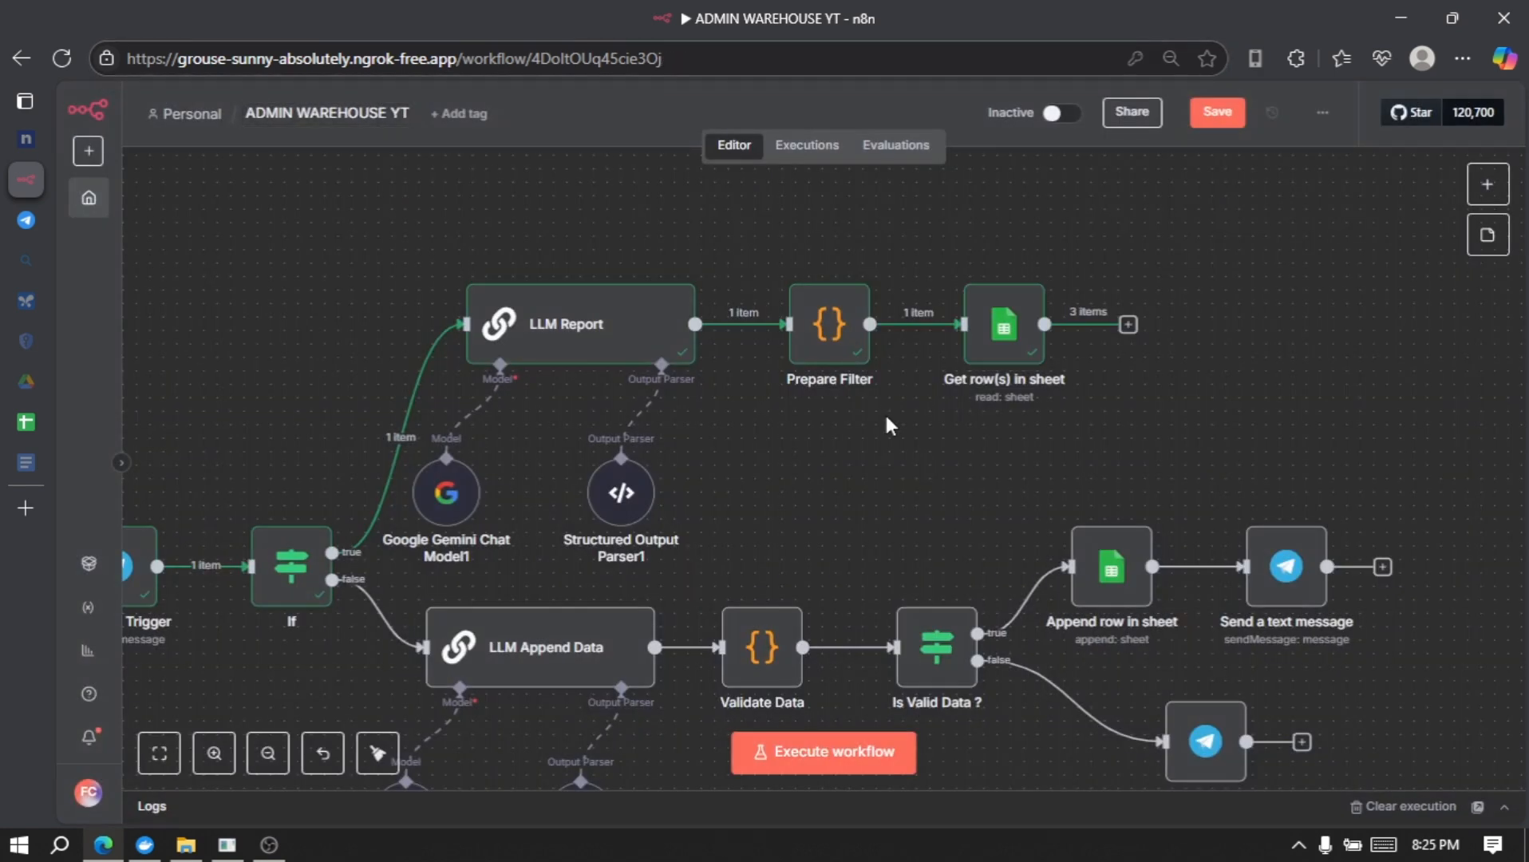
- Execute the whole workflow and send the AdminWarehouseYT bot the drafted Telegram message about 2 truk of incoming mineral 25 on 14 Agustus 2025
{"action": "key", "text": "ctrl+Tab"}
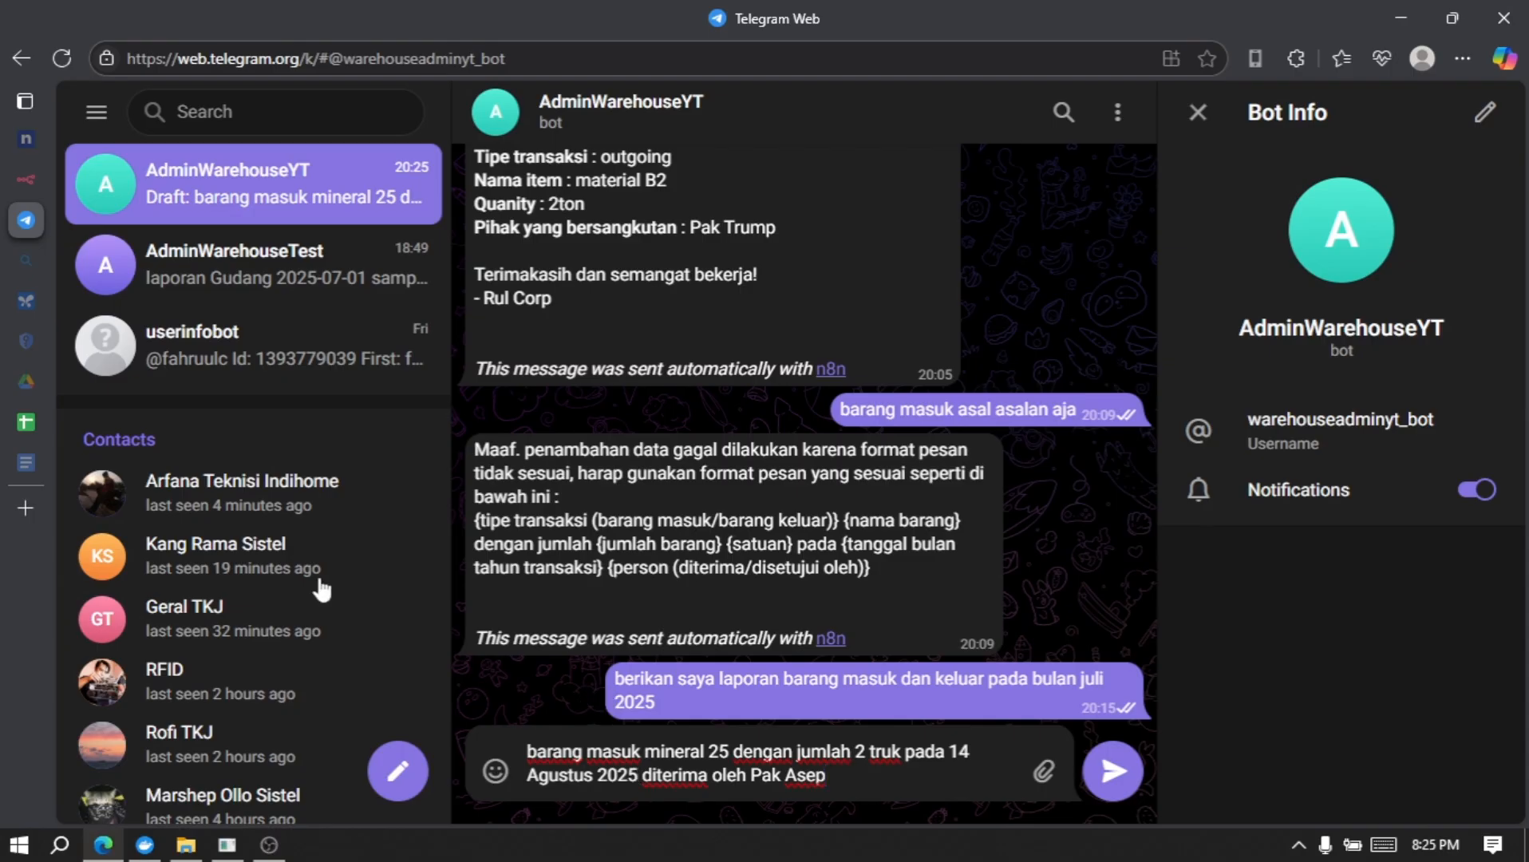
{"action": "left_click", "coordinate": [20, 181]}
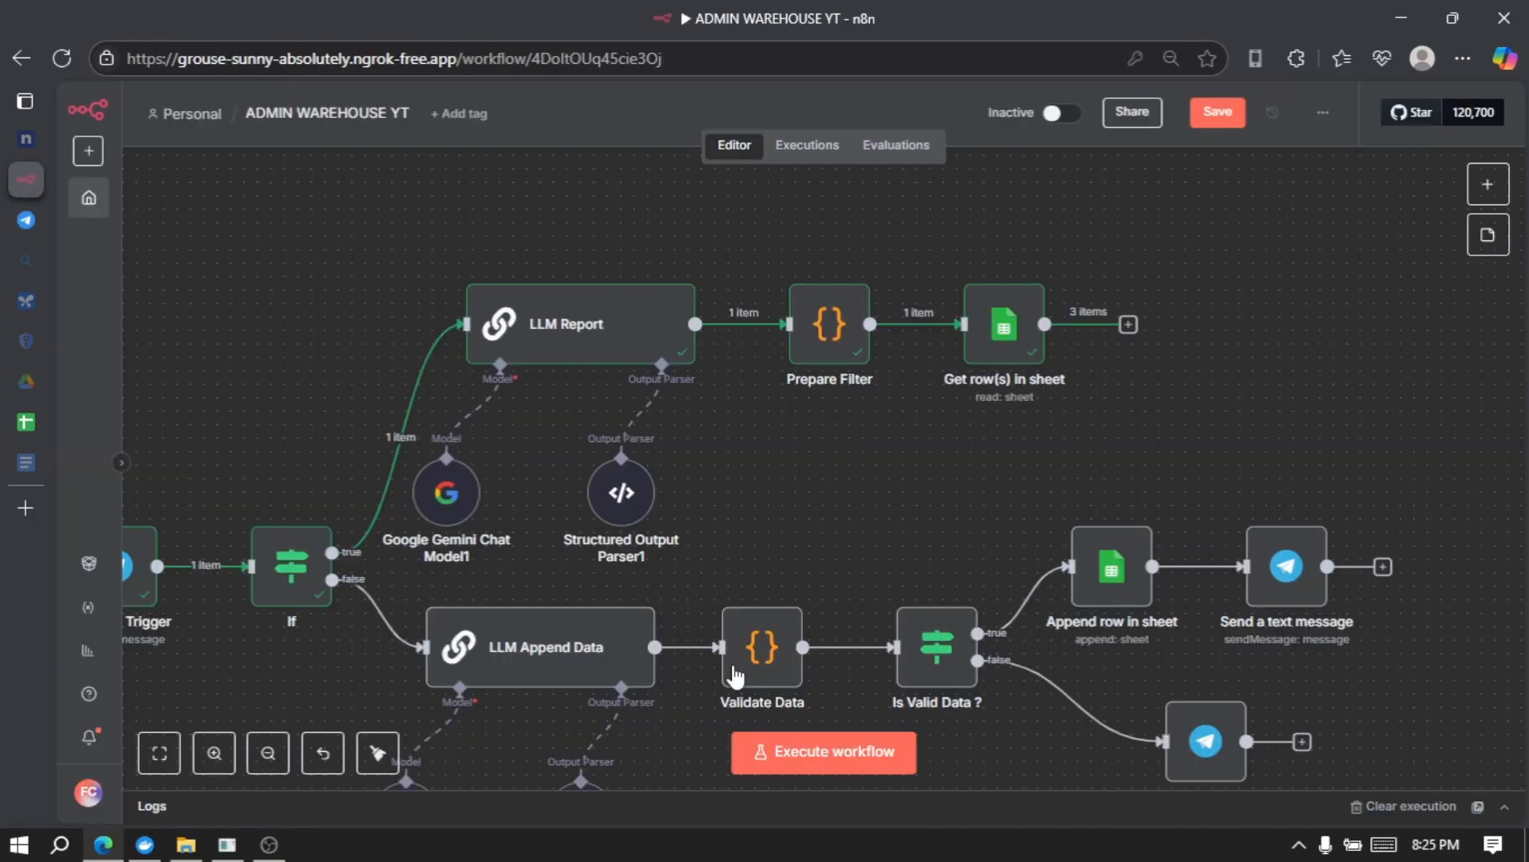
{"action": "left_click", "coordinate": [847, 747]}
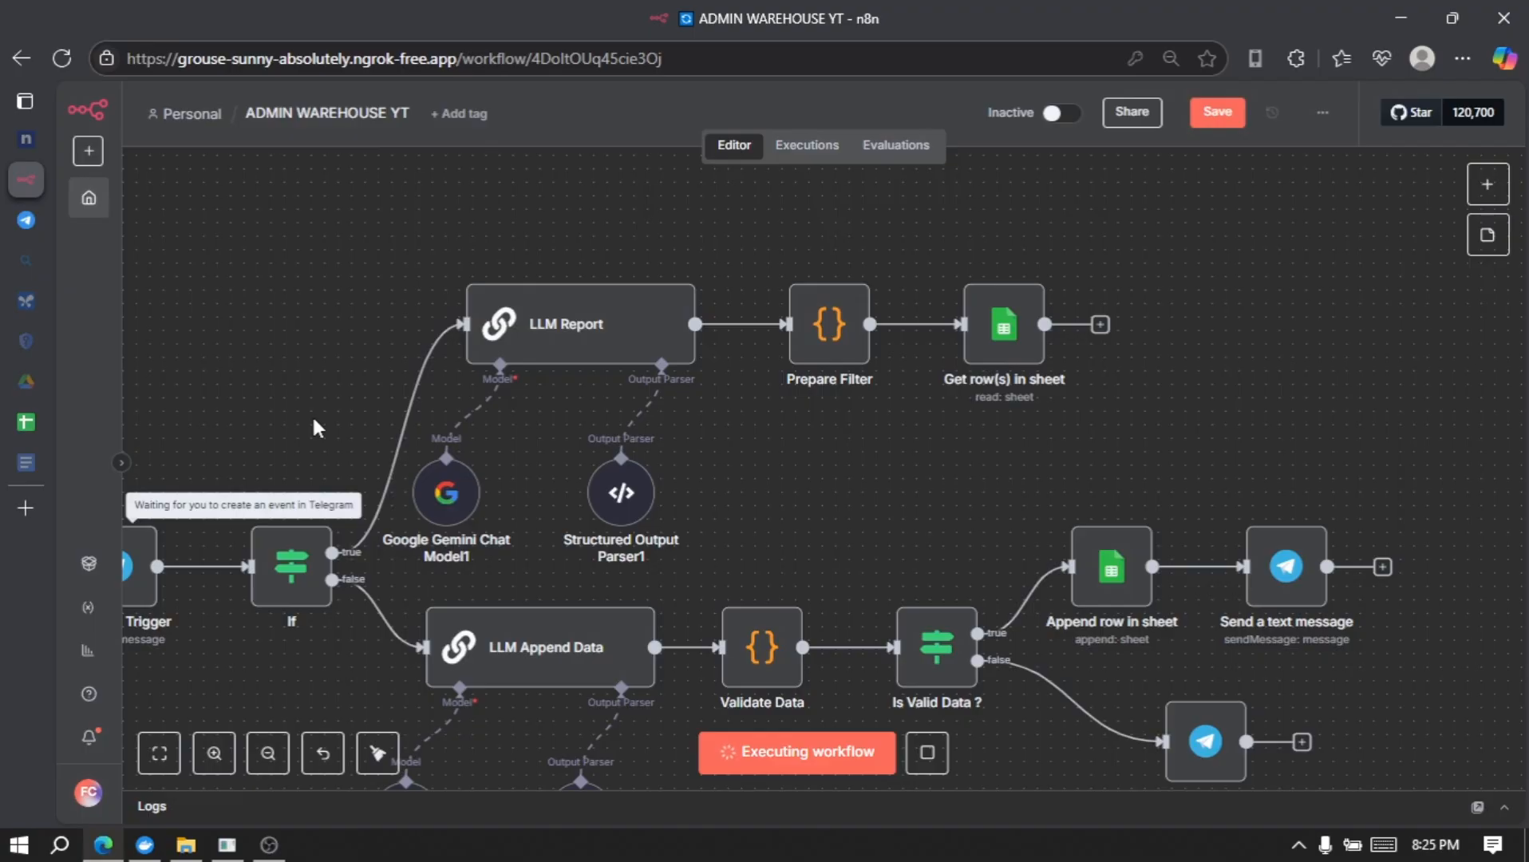
{"action": "key", "text": "ctrl+Tab"}
{"action": "left_click", "coordinate": [1113, 771]}
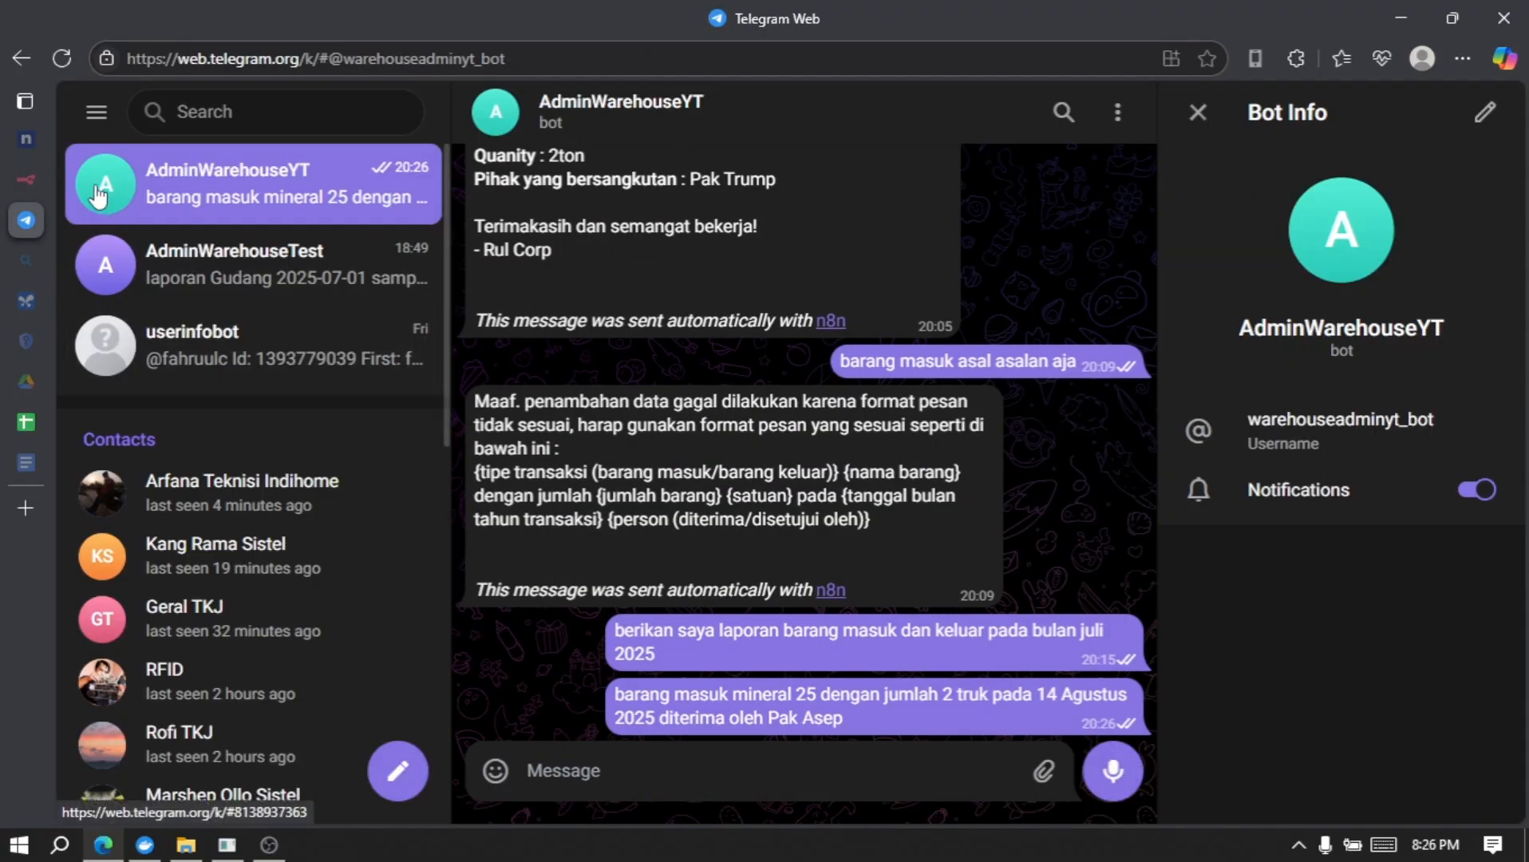
- Check the workflow run on the n8n canvas and the recorded mineral 25 row in the Google spreadsheet
{"action": "left_click", "coordinate": [32, 181]}
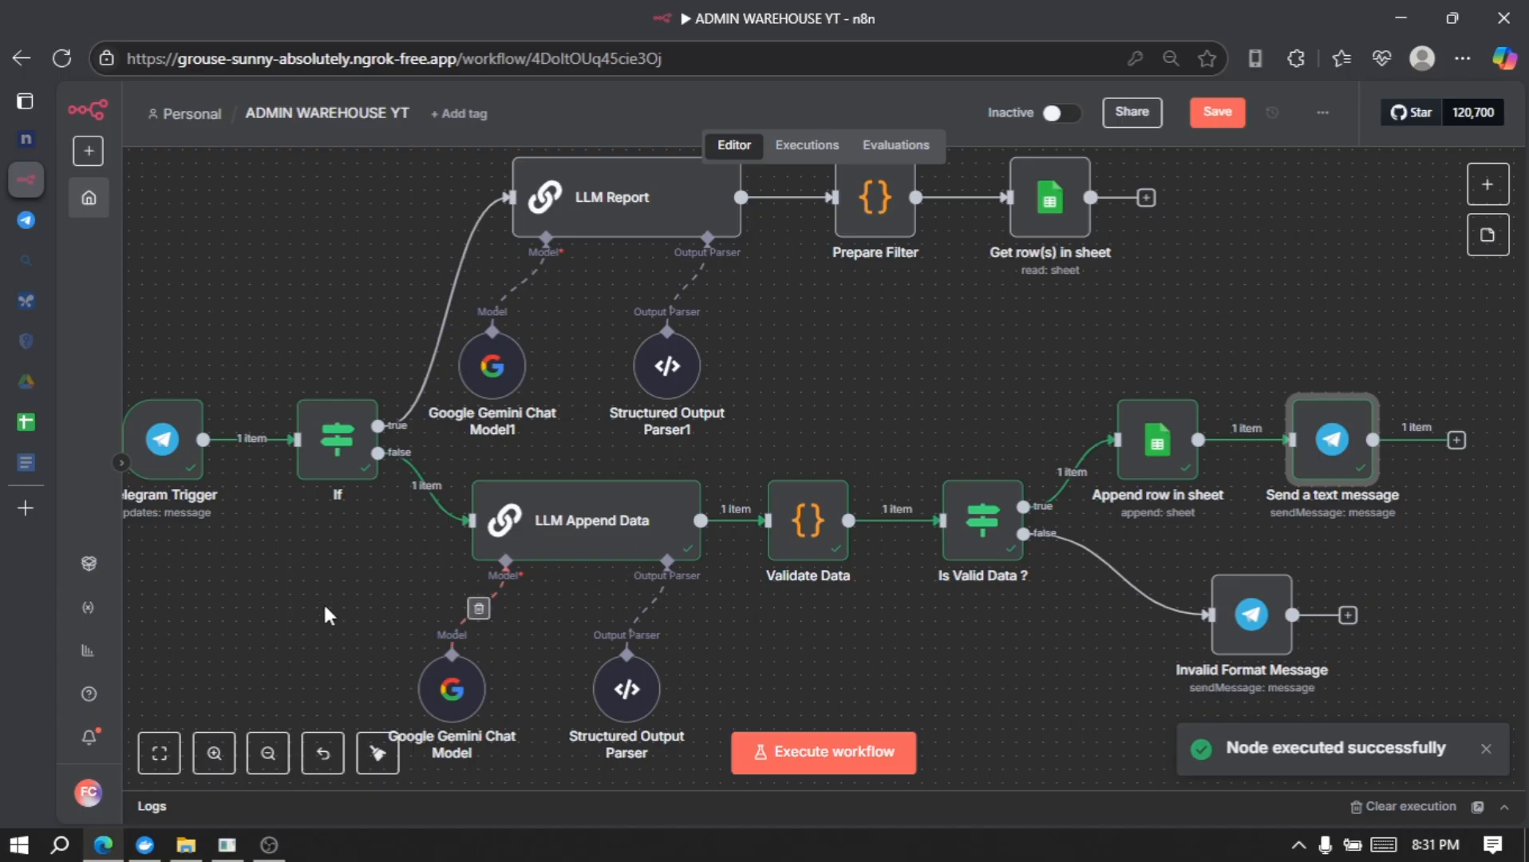
{"action": "left_click", "coordinate": [17, 425]}
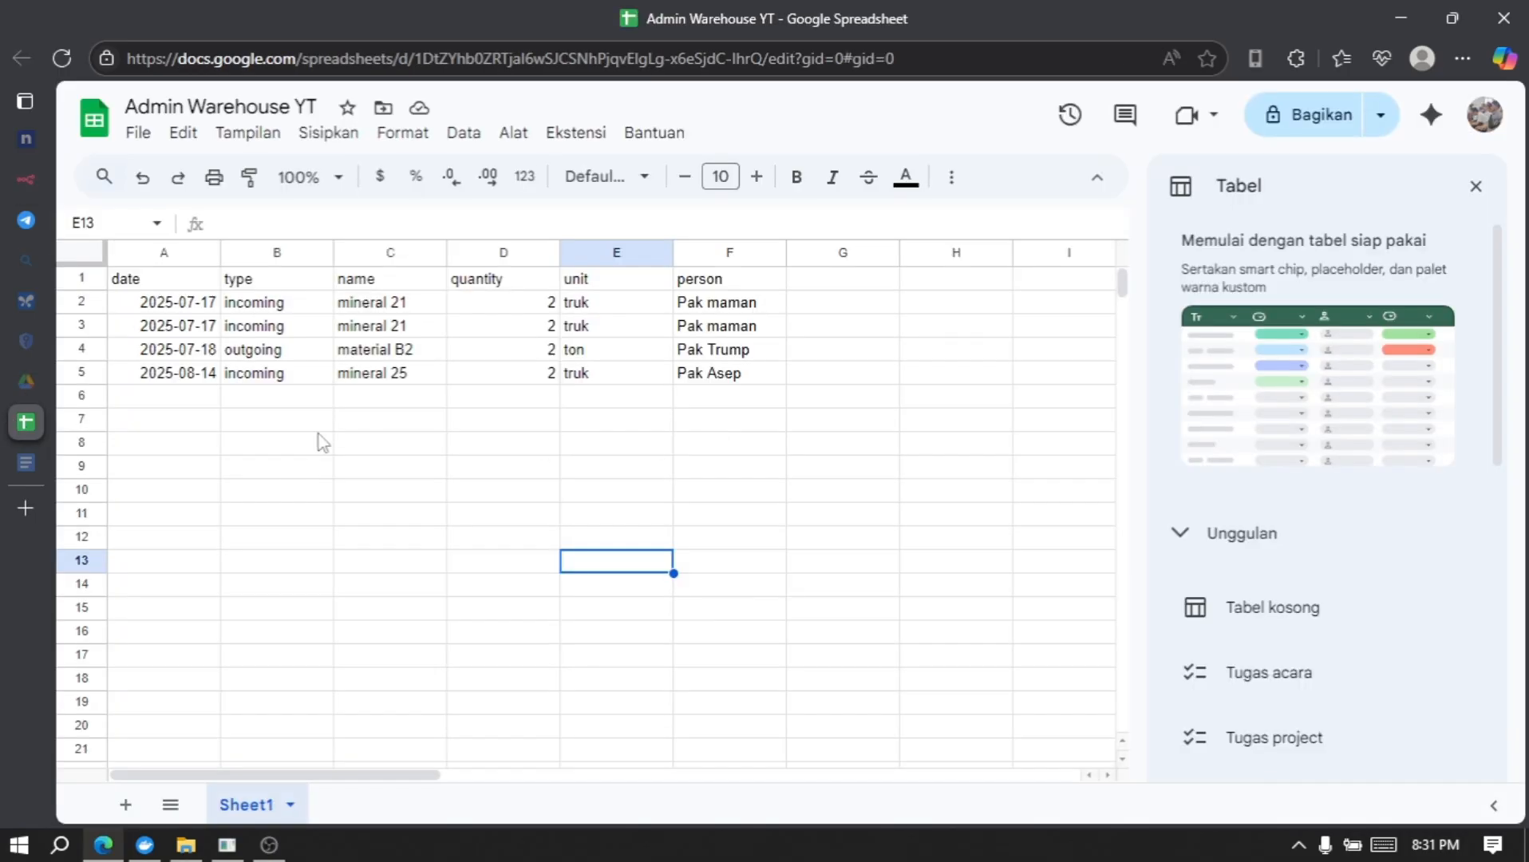
{"action": "left_click", "coordinate": [318, 429]}
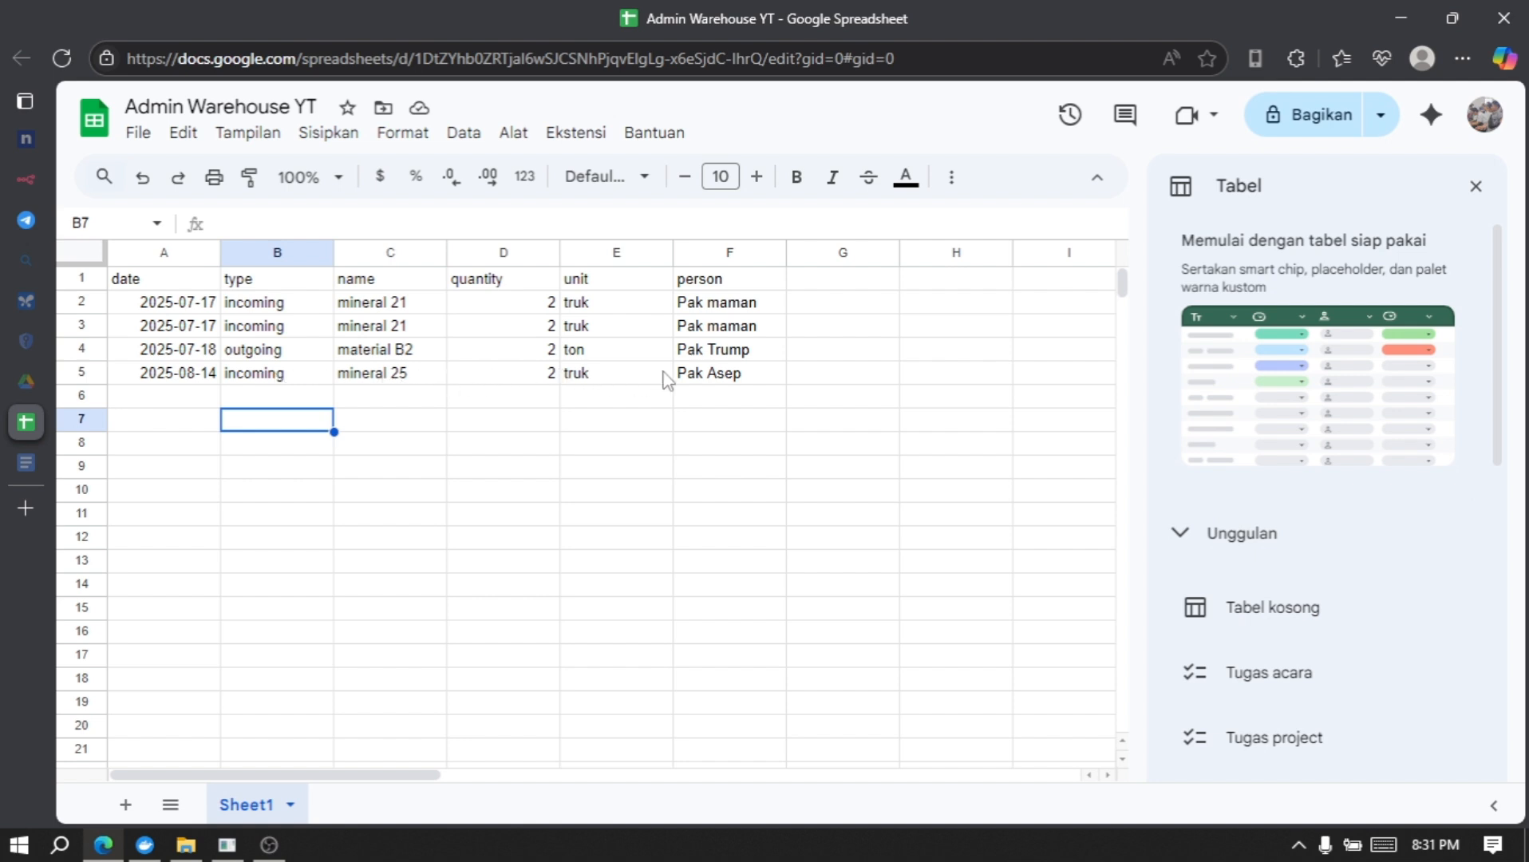
- Execute the workflow again and send the Telegram bot the message "berikan saya laporan barang masuk dan keluar pada bulan juli 2025"
{"action": "left_click", "coordinate": [26, 222]}
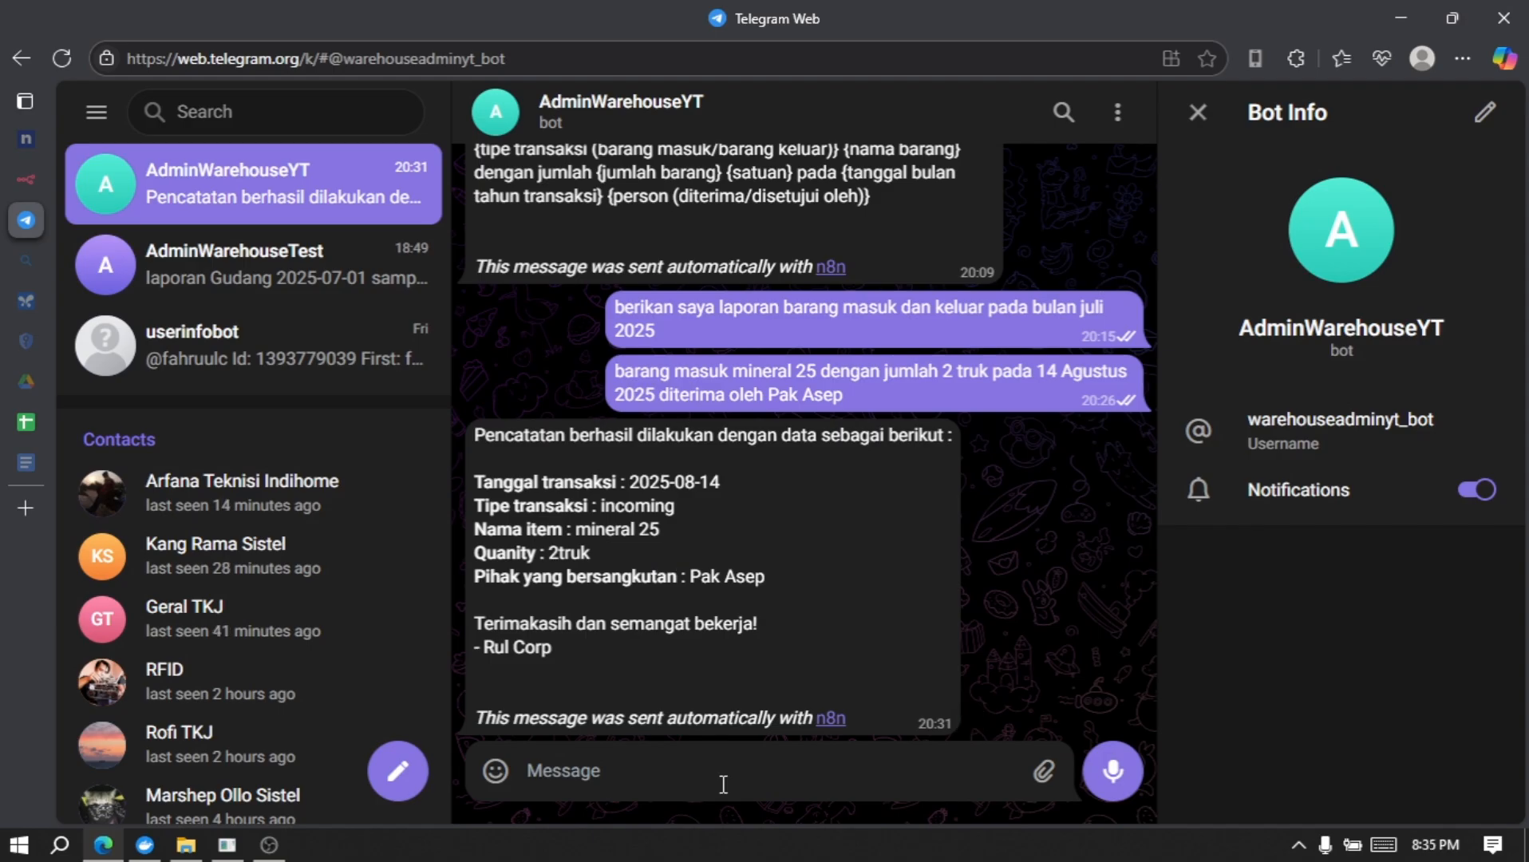
{"action": "type", "text": "berikan saya laporan barang masuk dan keluar pada bulan juli 2025"}
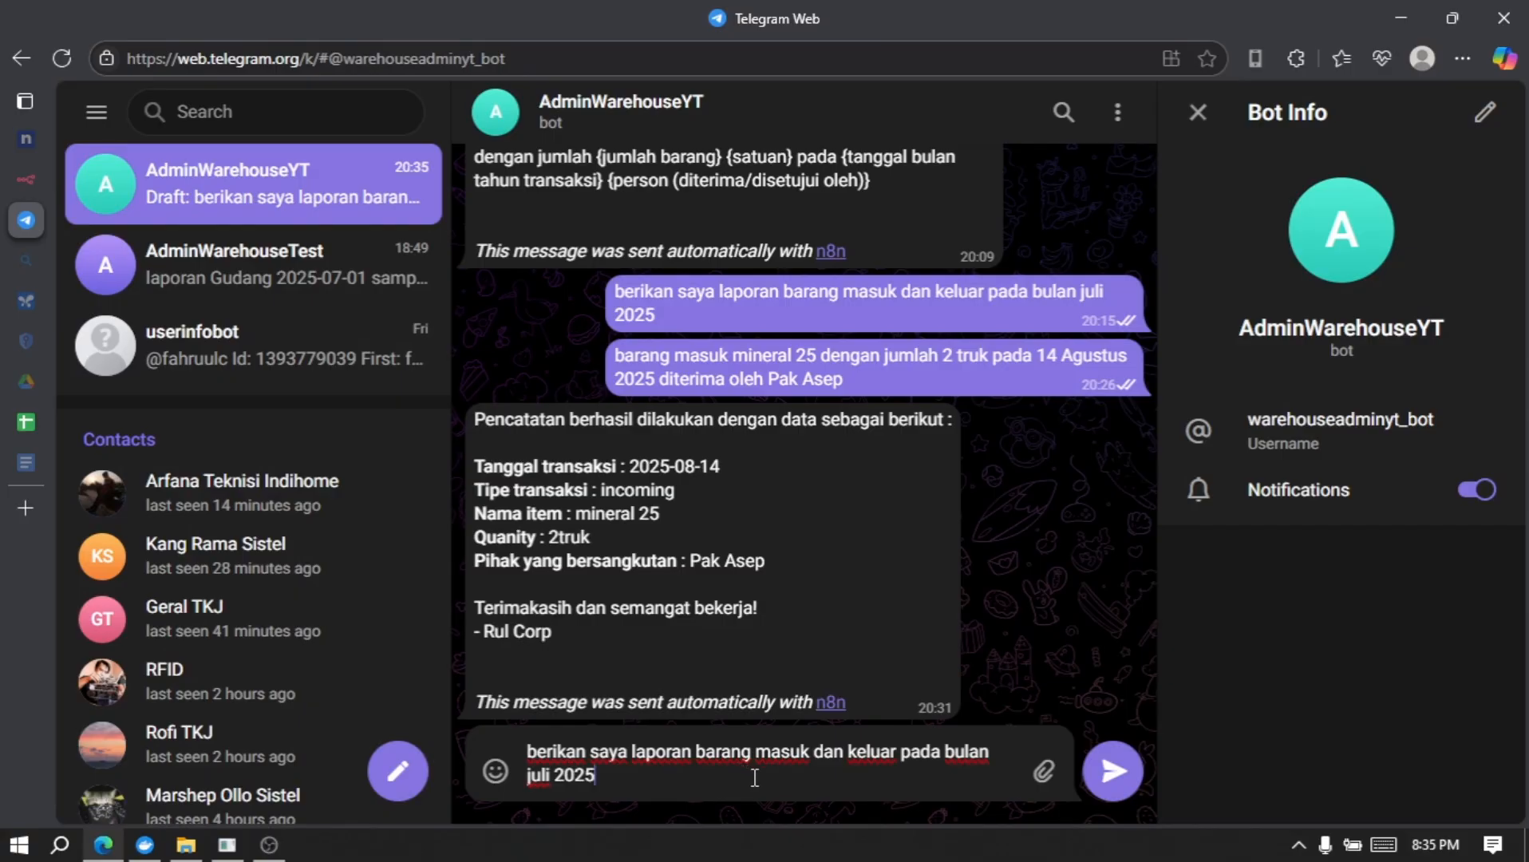
{"action": "left_click", "coordinate": [28, 178]}
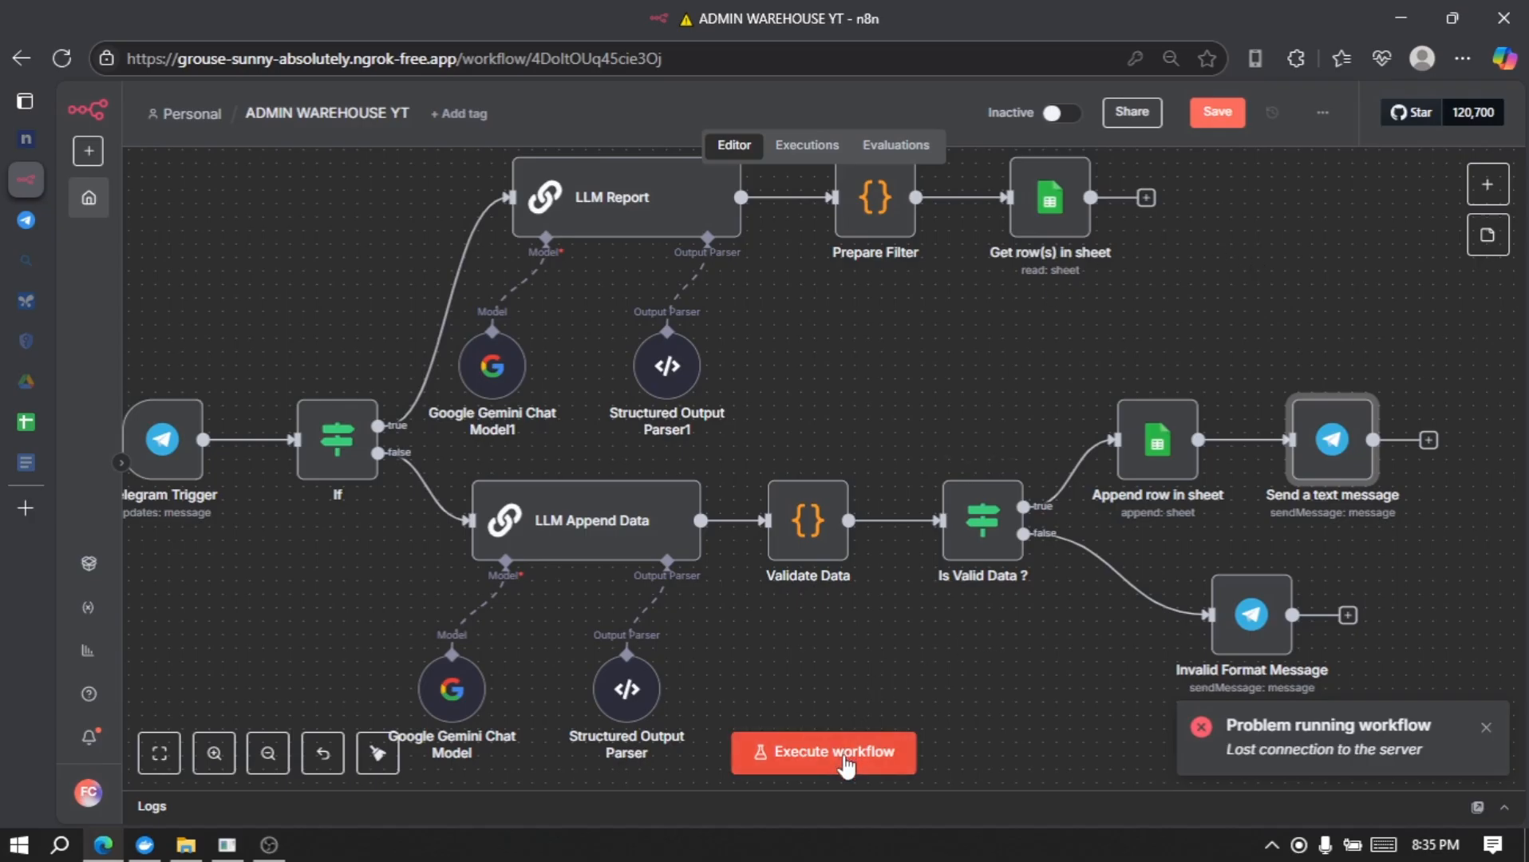
{"action": "left_click", "coordinate": [847, 764]}
{"action": "left_click", "coordinate": [118, 221]}
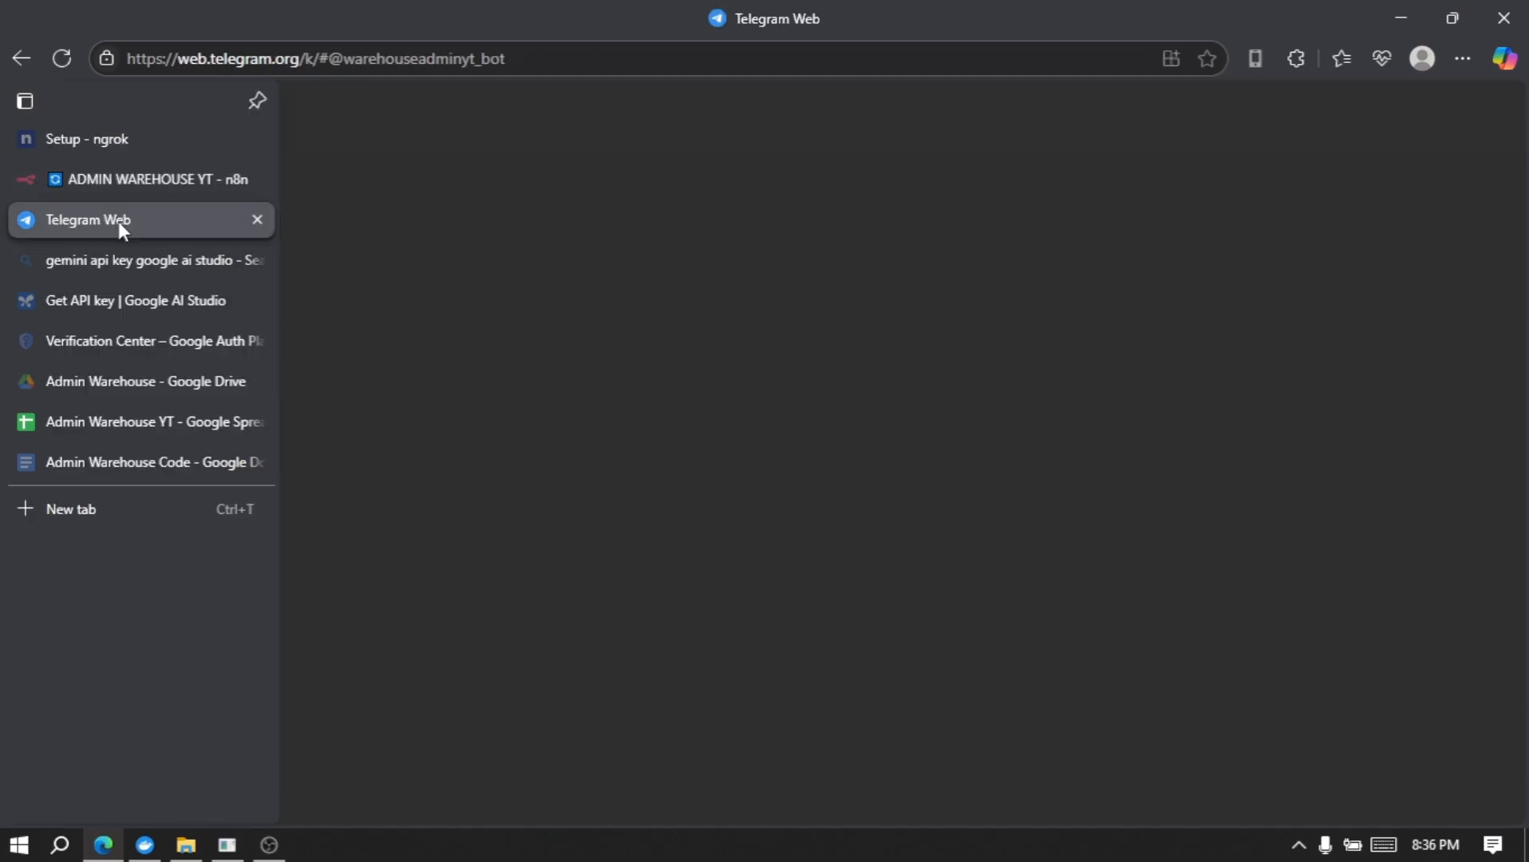
{"action": "left_click", "coordinate": [1109, 766]}
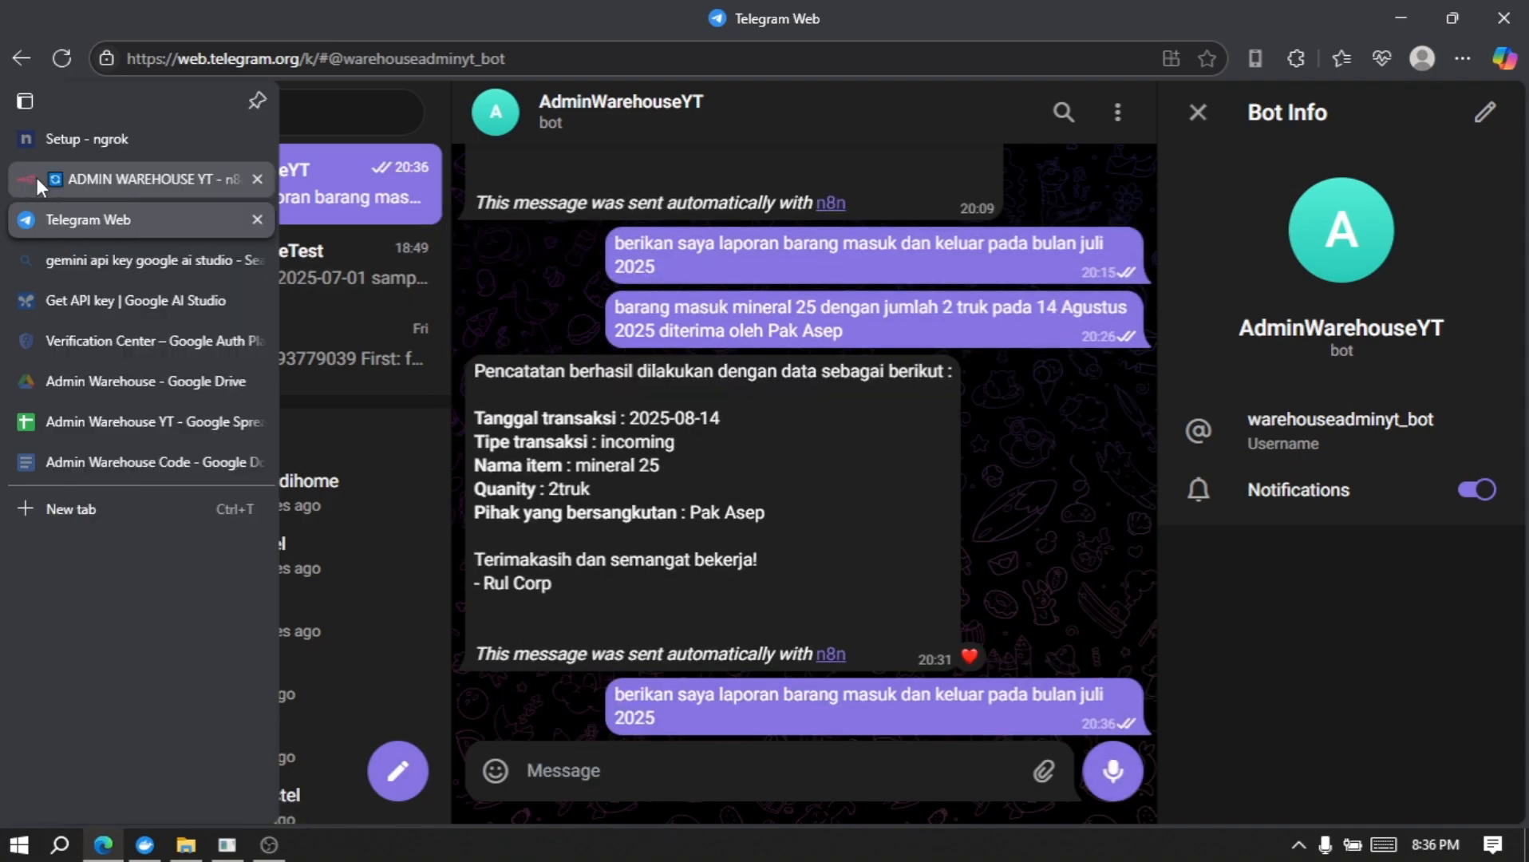
- Return to n8n and examine the Get row(s) in sheet node's input filter dates and output rows
{"action": "left_click", "coordinate": [36, 177]}
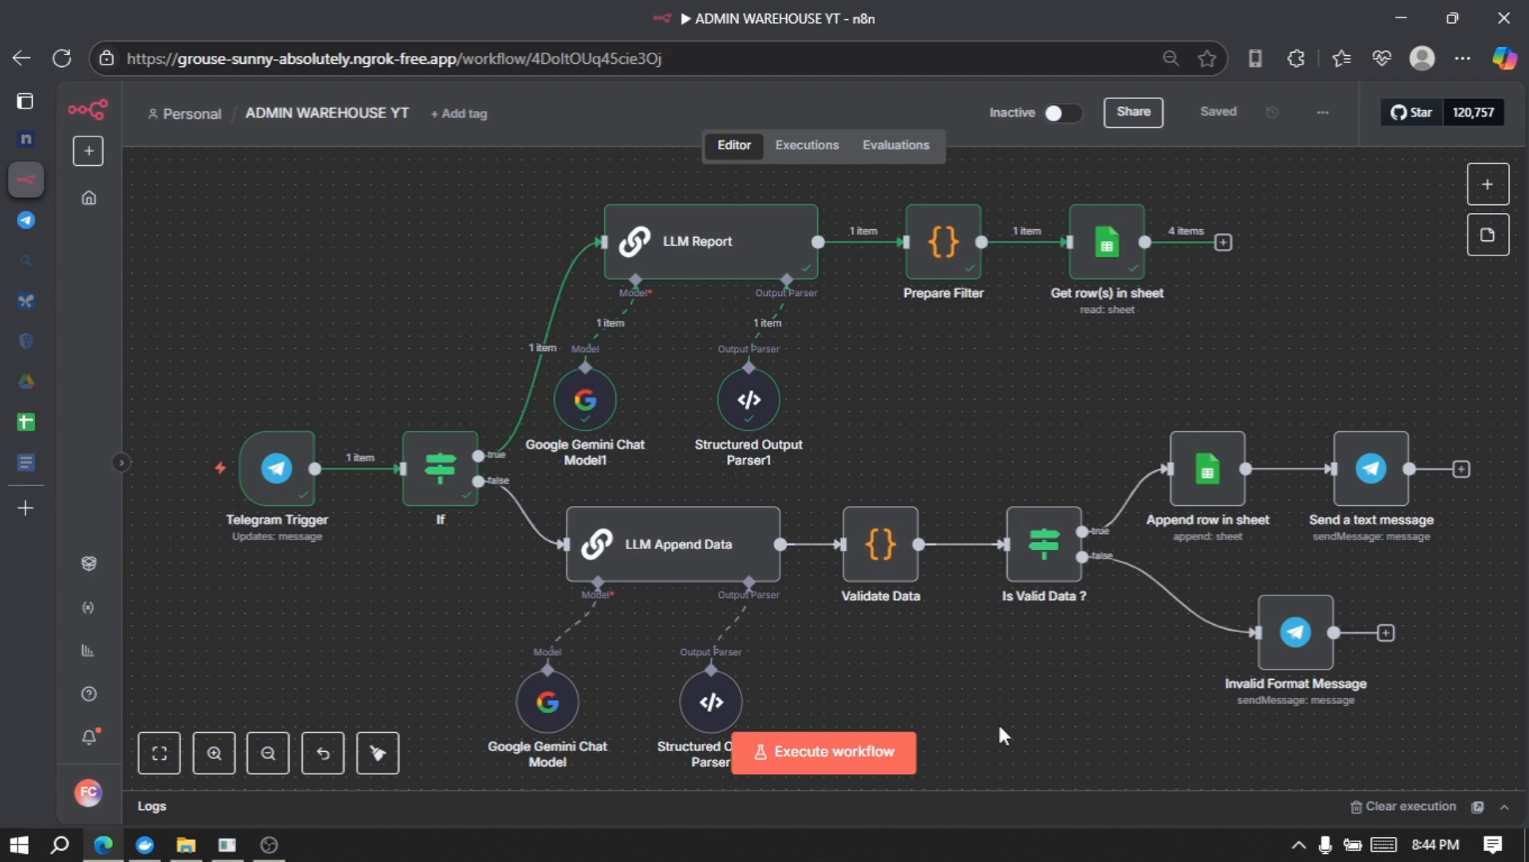
{"action": "left_click", "coordinate": [1099, 257]}
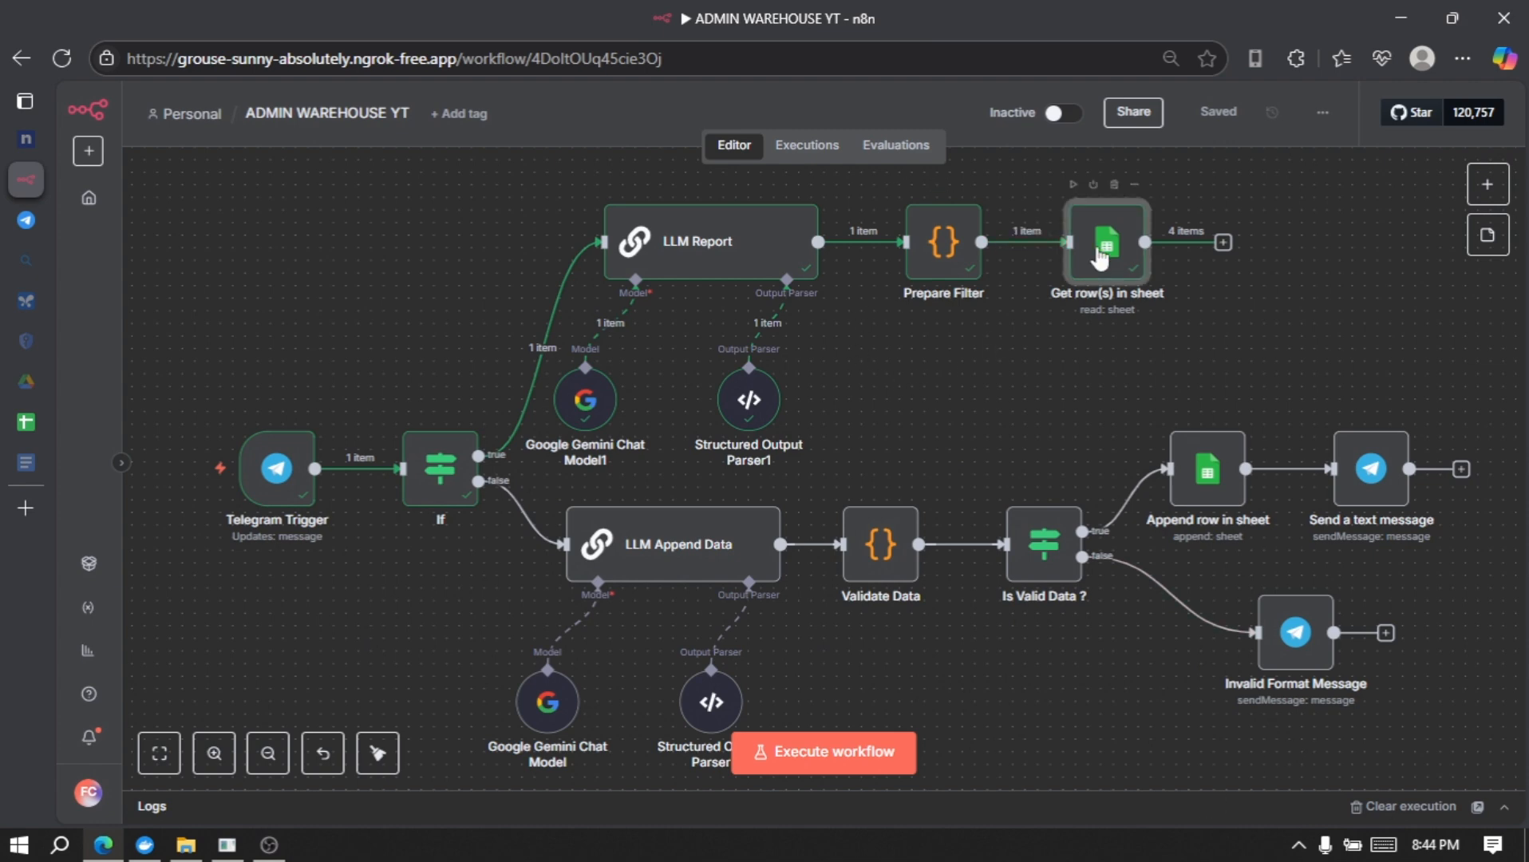
{"action": "double_click", "coordinate": [1099, 257]}
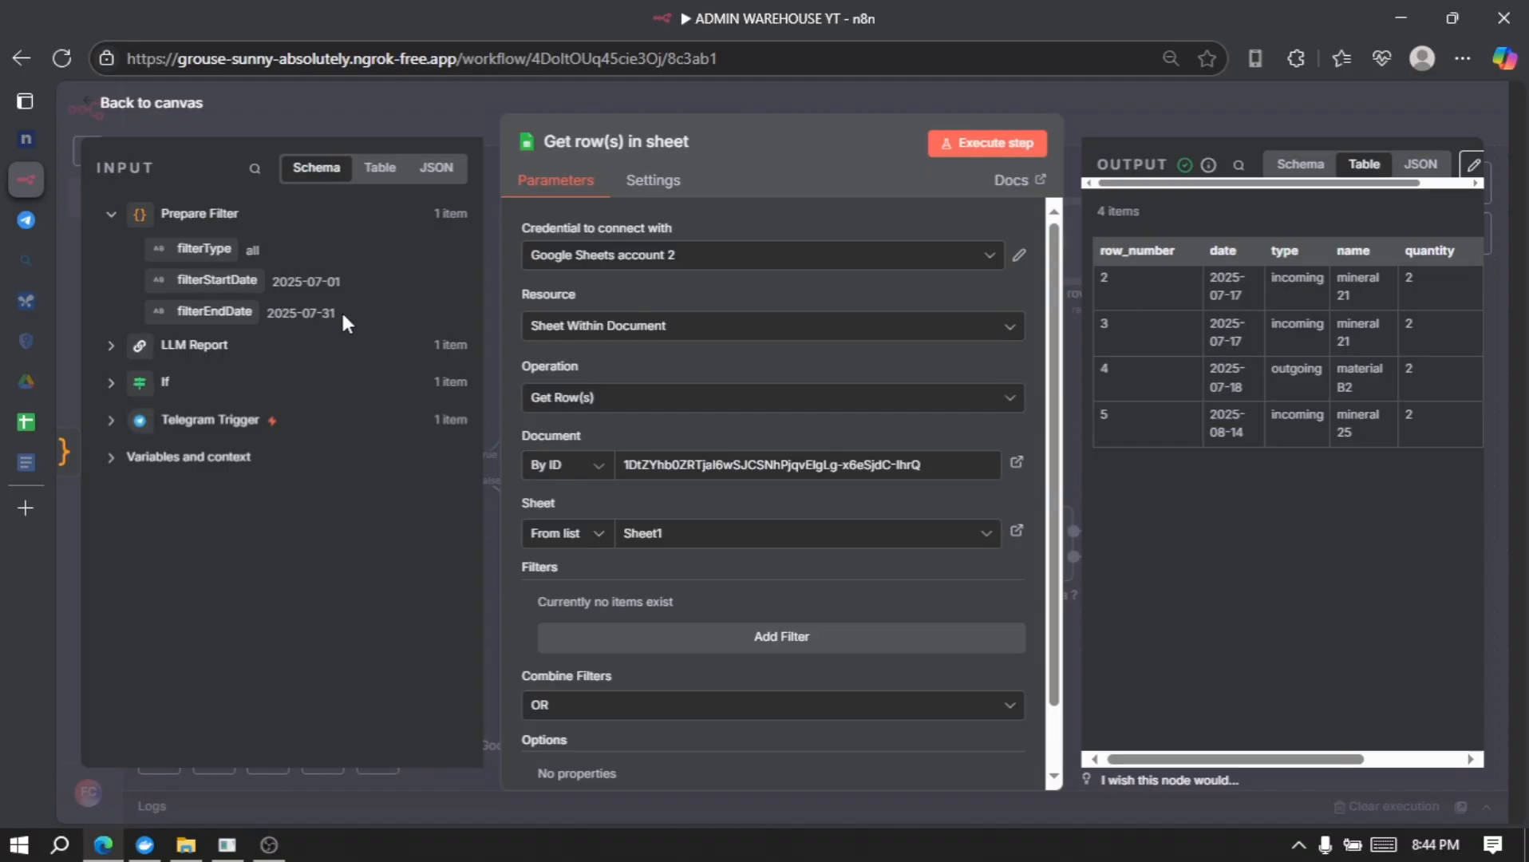
{"action": "left_click", "coordinate": [195, 112]}
- Add a Code node after Get row(s) in sheet and rename it Filtering
{"action": "scroll", "coordinate": [1211, 328], "scroll_direction": "up", "scroll_amount": 2}
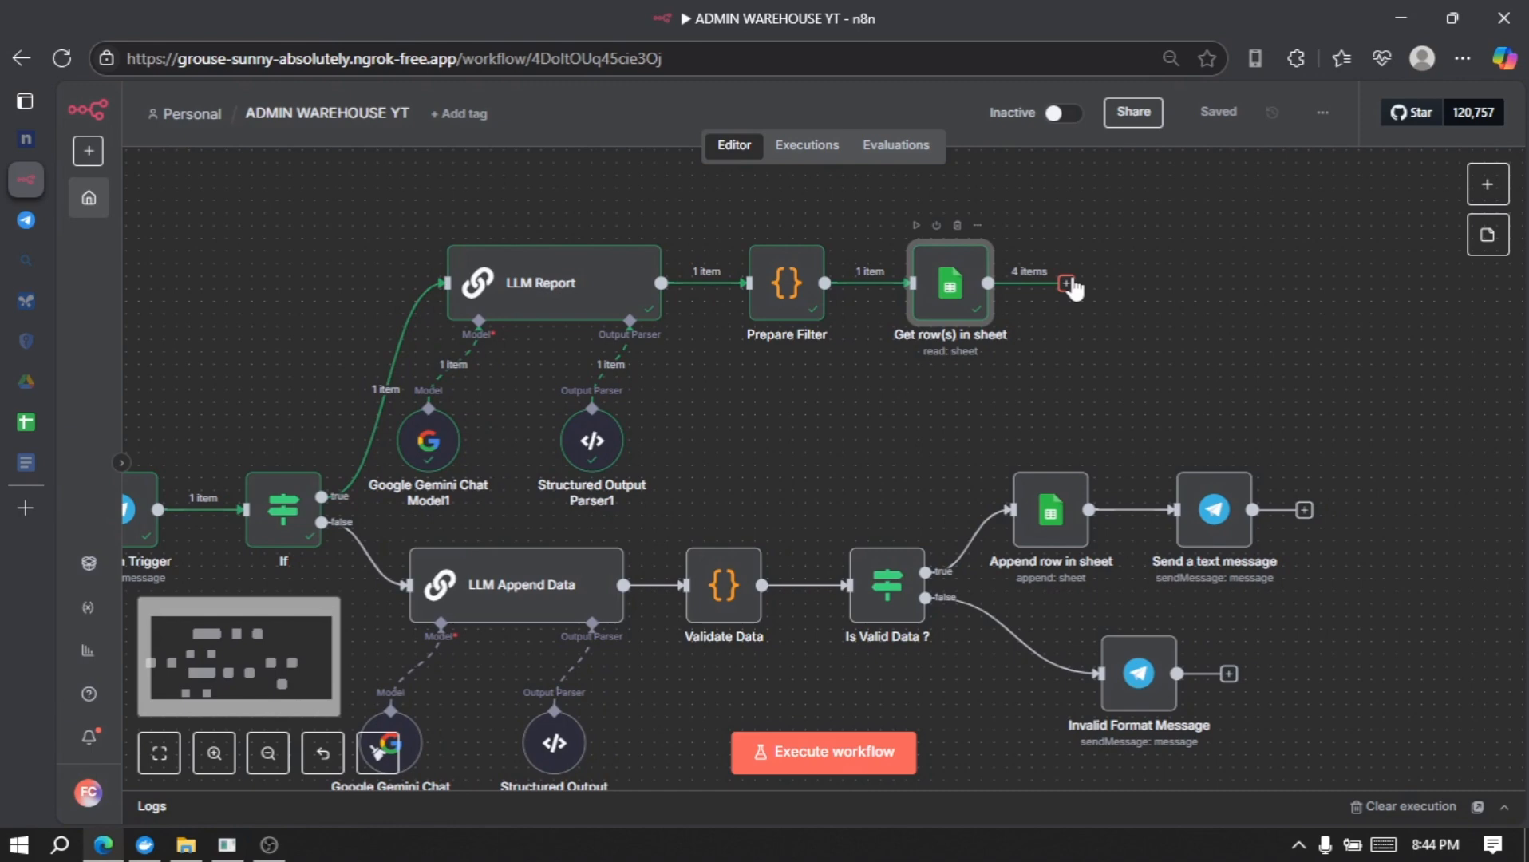
{"action": "left_click", "coordinate": [1065, 283]}
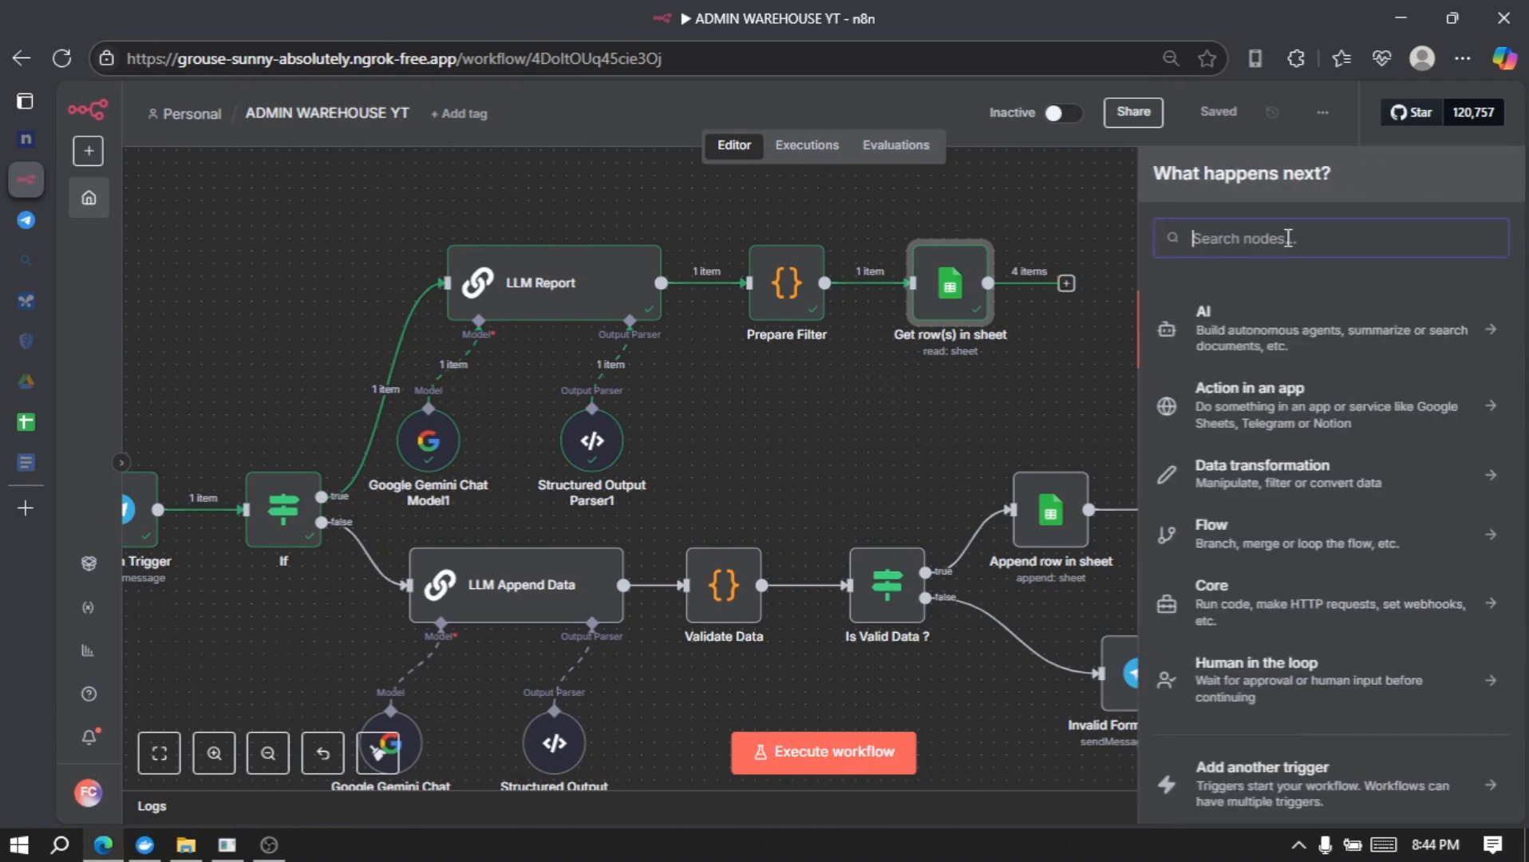
{"action": "type", "text": "code"}
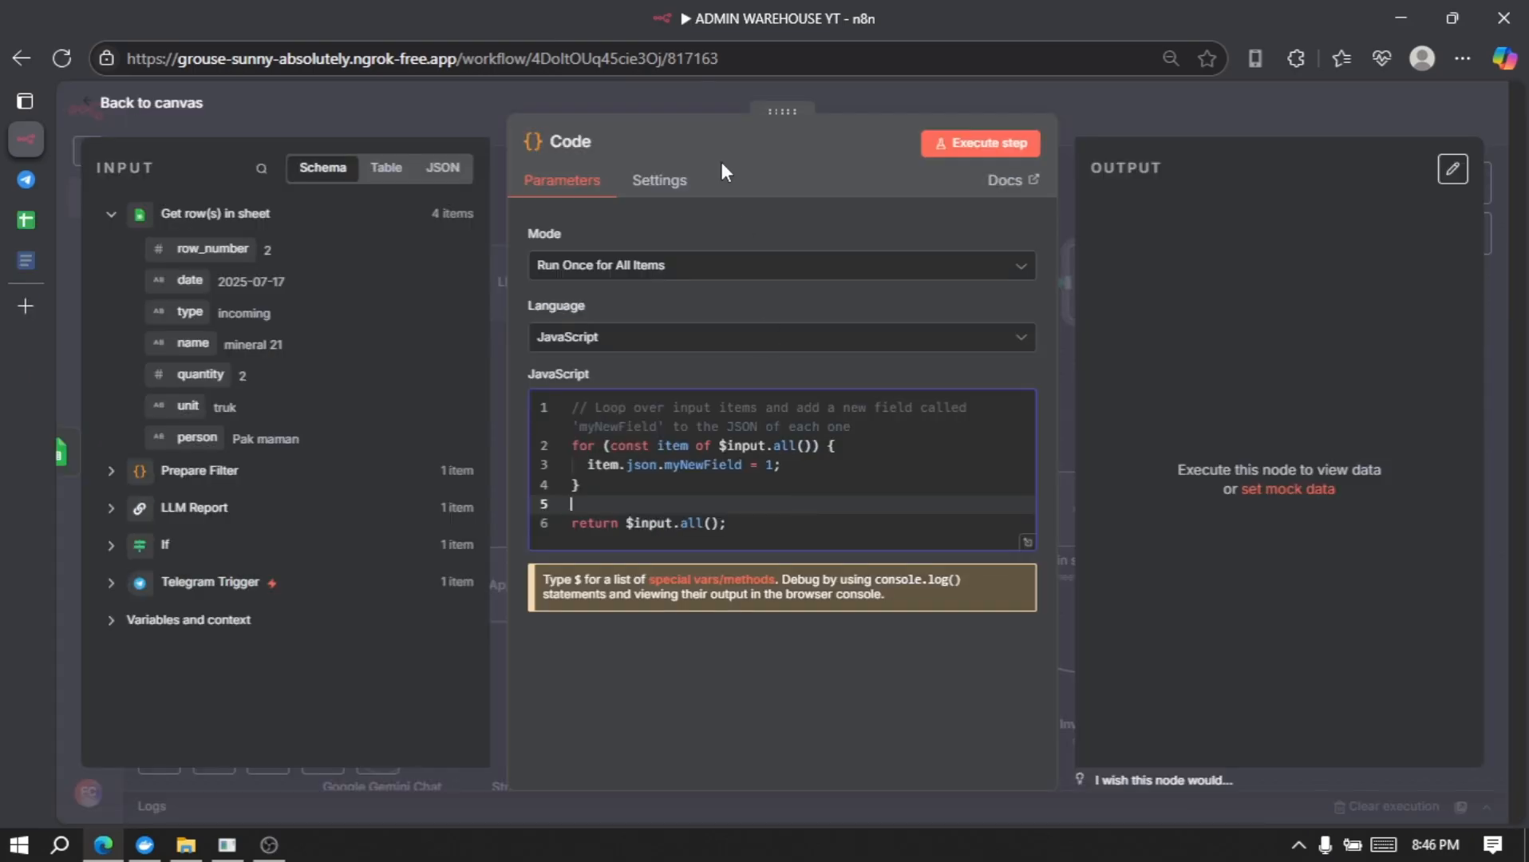
{"action": "left_click", "coordinate": [580, 144]}
{"action": "type", "text": "Filtering"}
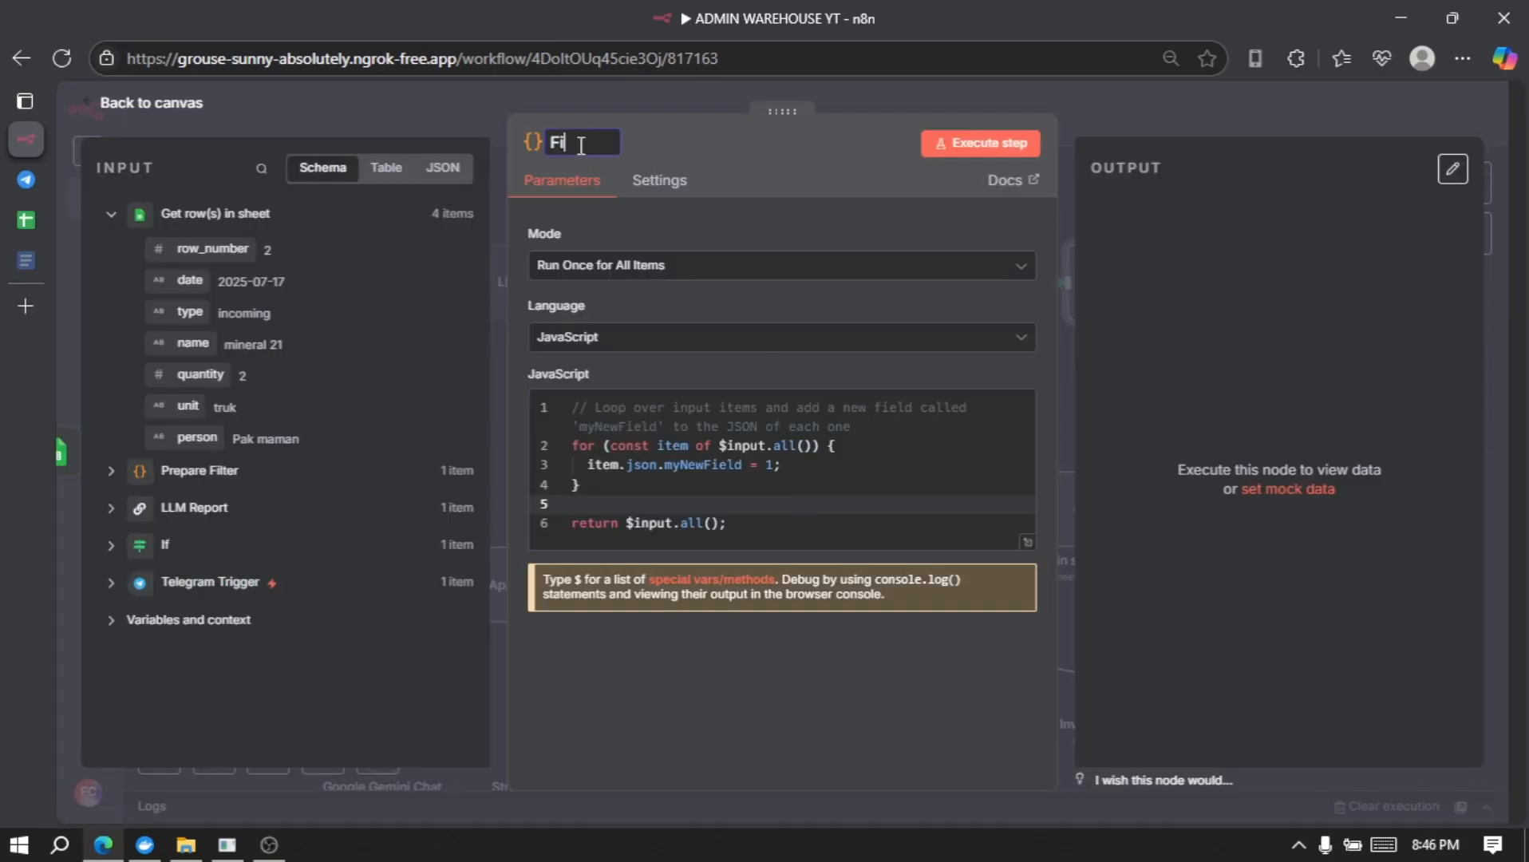
{"action": "key", "text": "Return"}
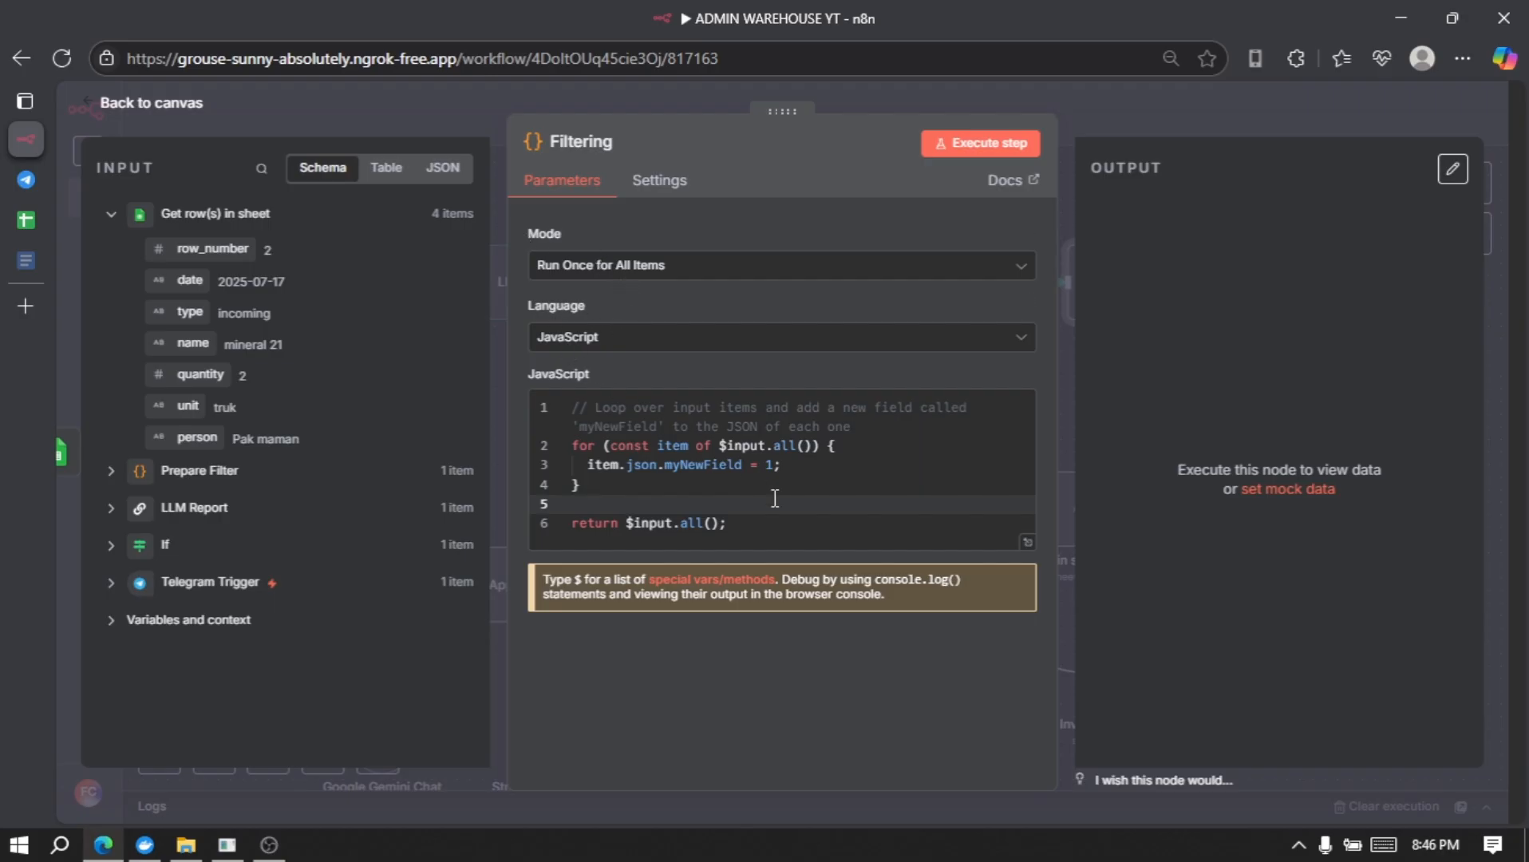
- Replace the Filtering node's default JavaScript with the Filtering script copied from the Admin Warehouse Code Google document
{"action": "key", "text": "ctrl+a"}
{"action": "key", "text": "BackSpace"}
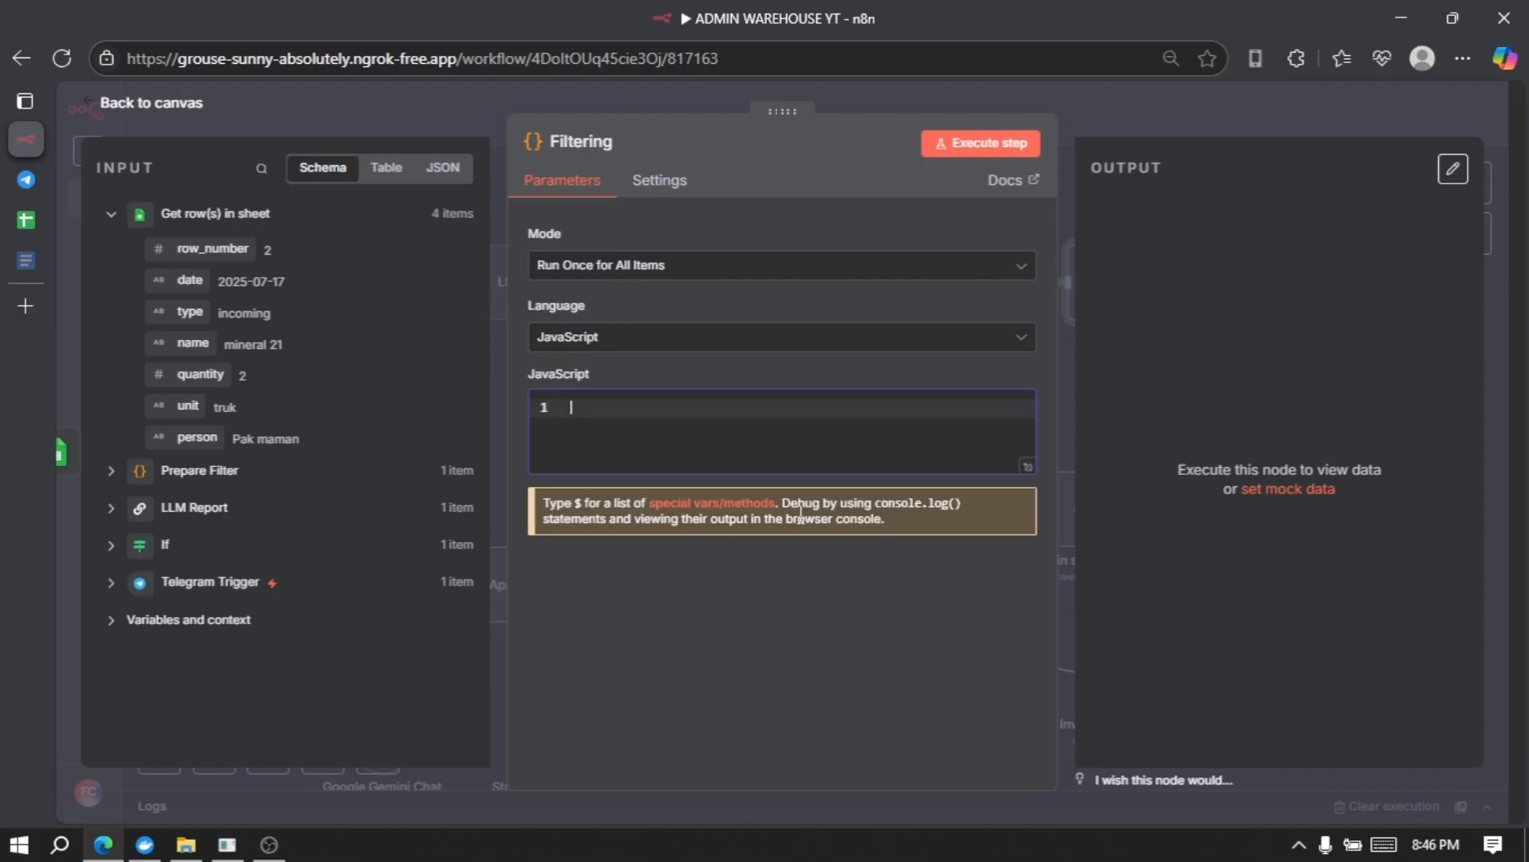
{"action": "left_click", "coordinate": [28, 264]}
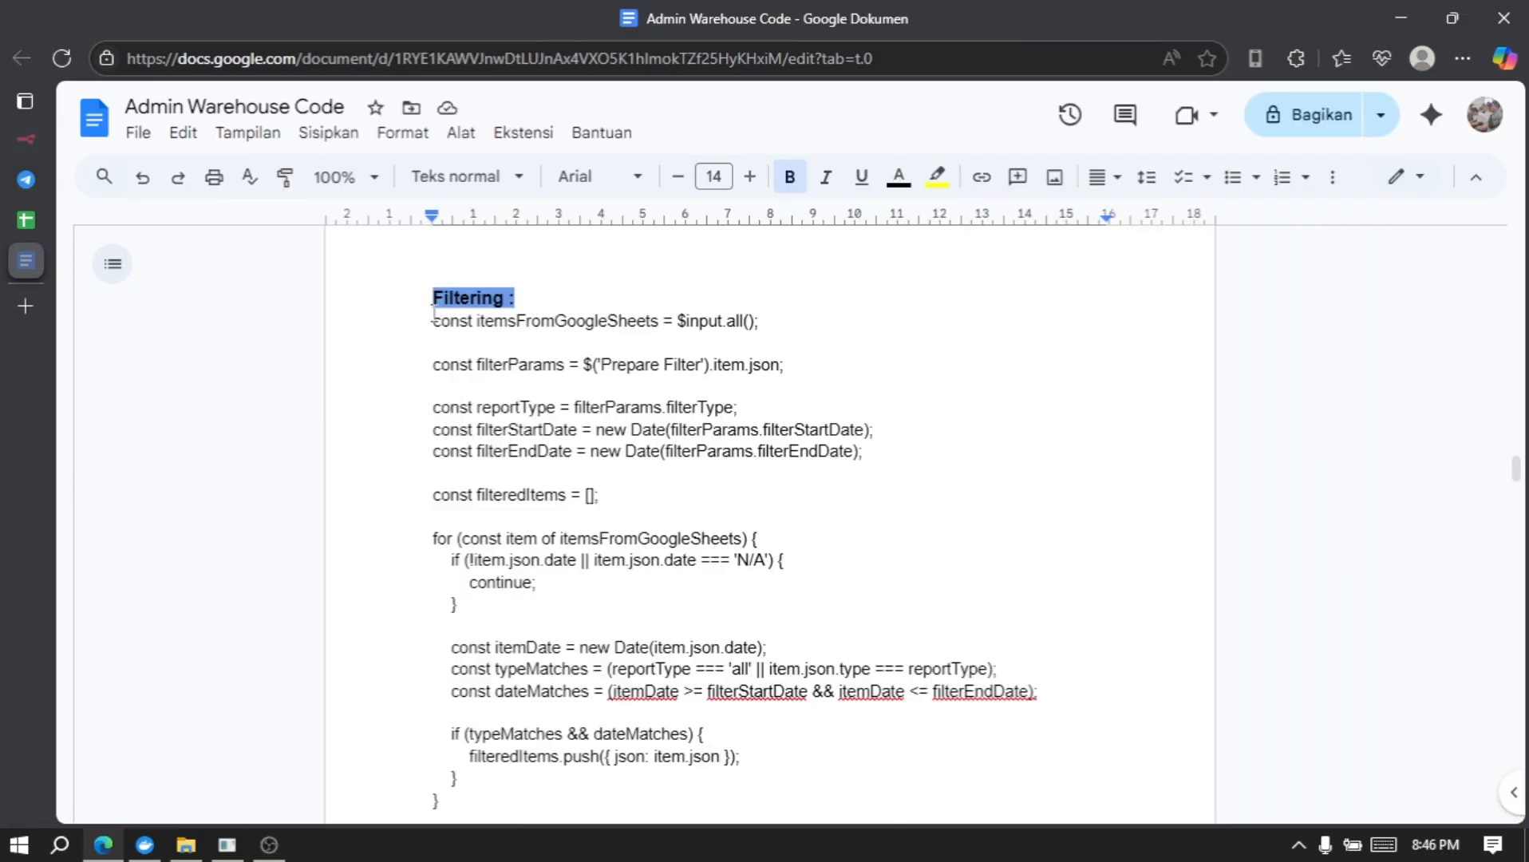
{"action": "left_click", "coordinate": [676, 432]}
{"action": "scroll", "coordinate": [670, 438], "scroll_direction": "down", "scroll_amount": 3}
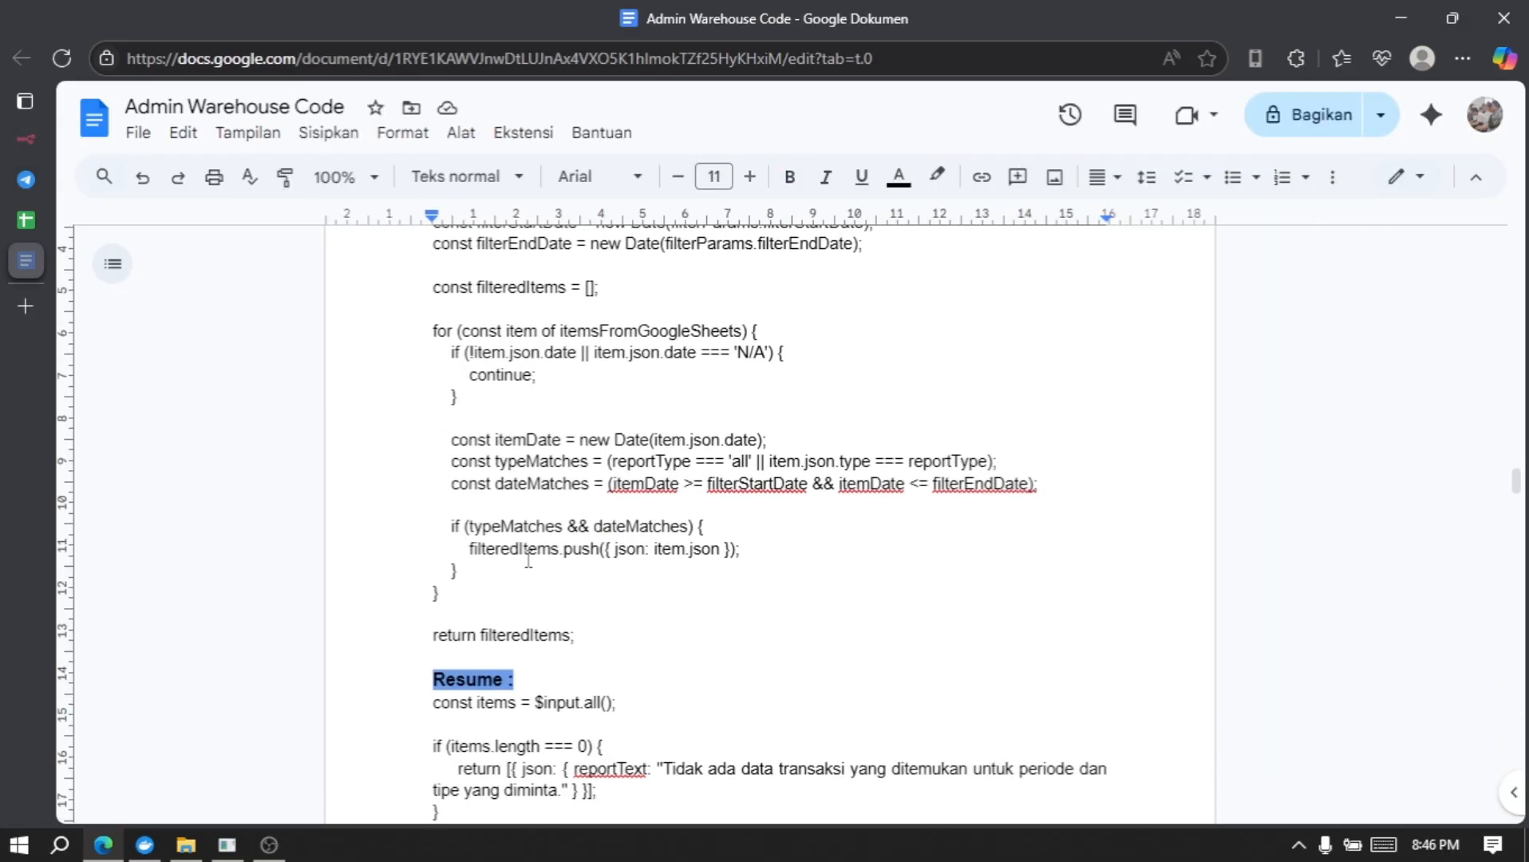
{"action": "left_click", "coordinate": [604, 638], "text": "shift"}
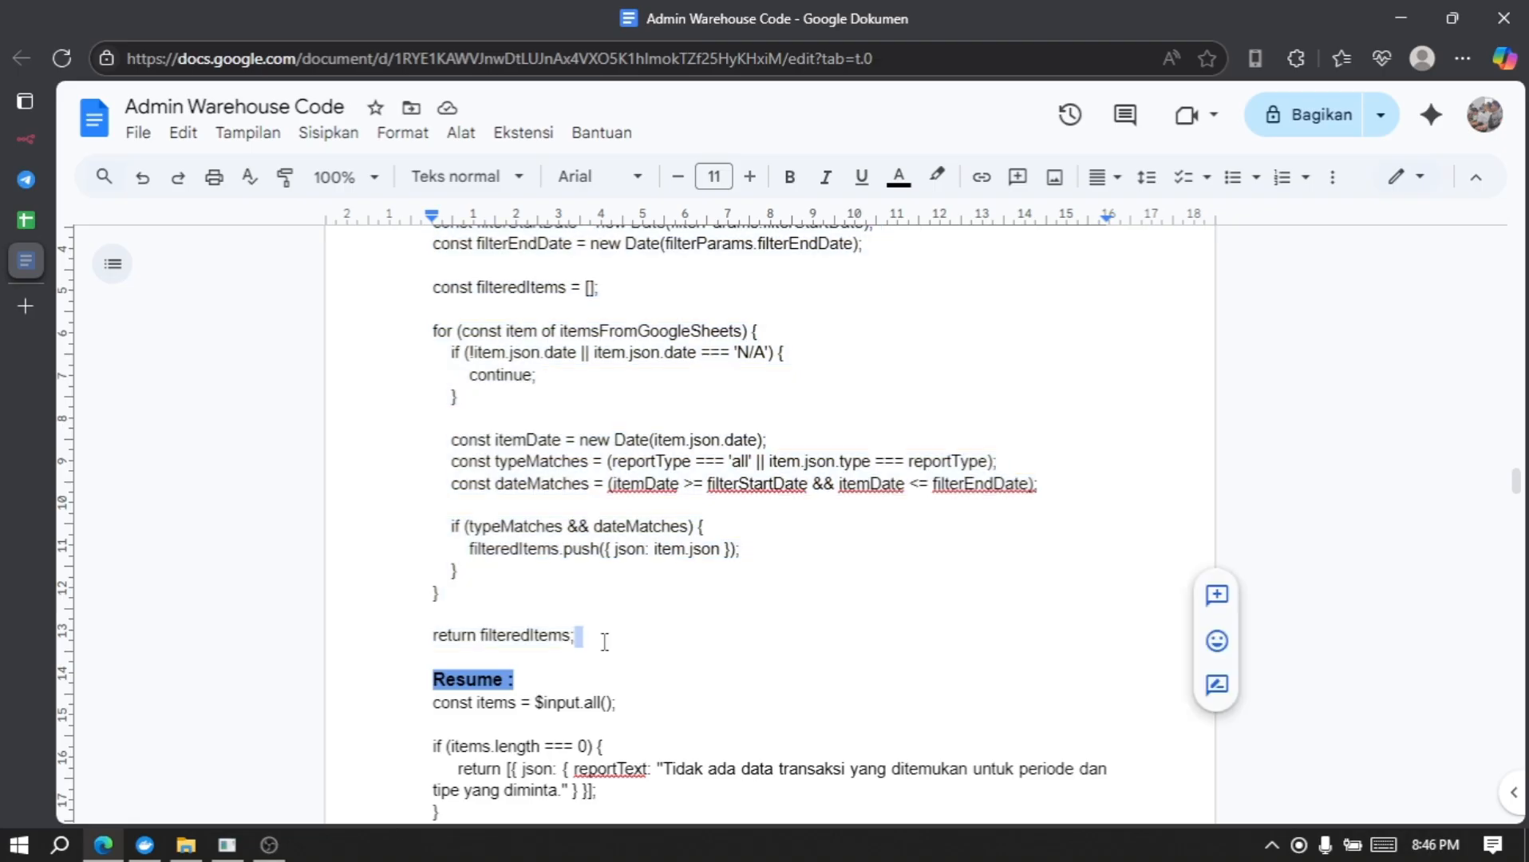
{"action": "left_click", "coordinate": [18, 144]}
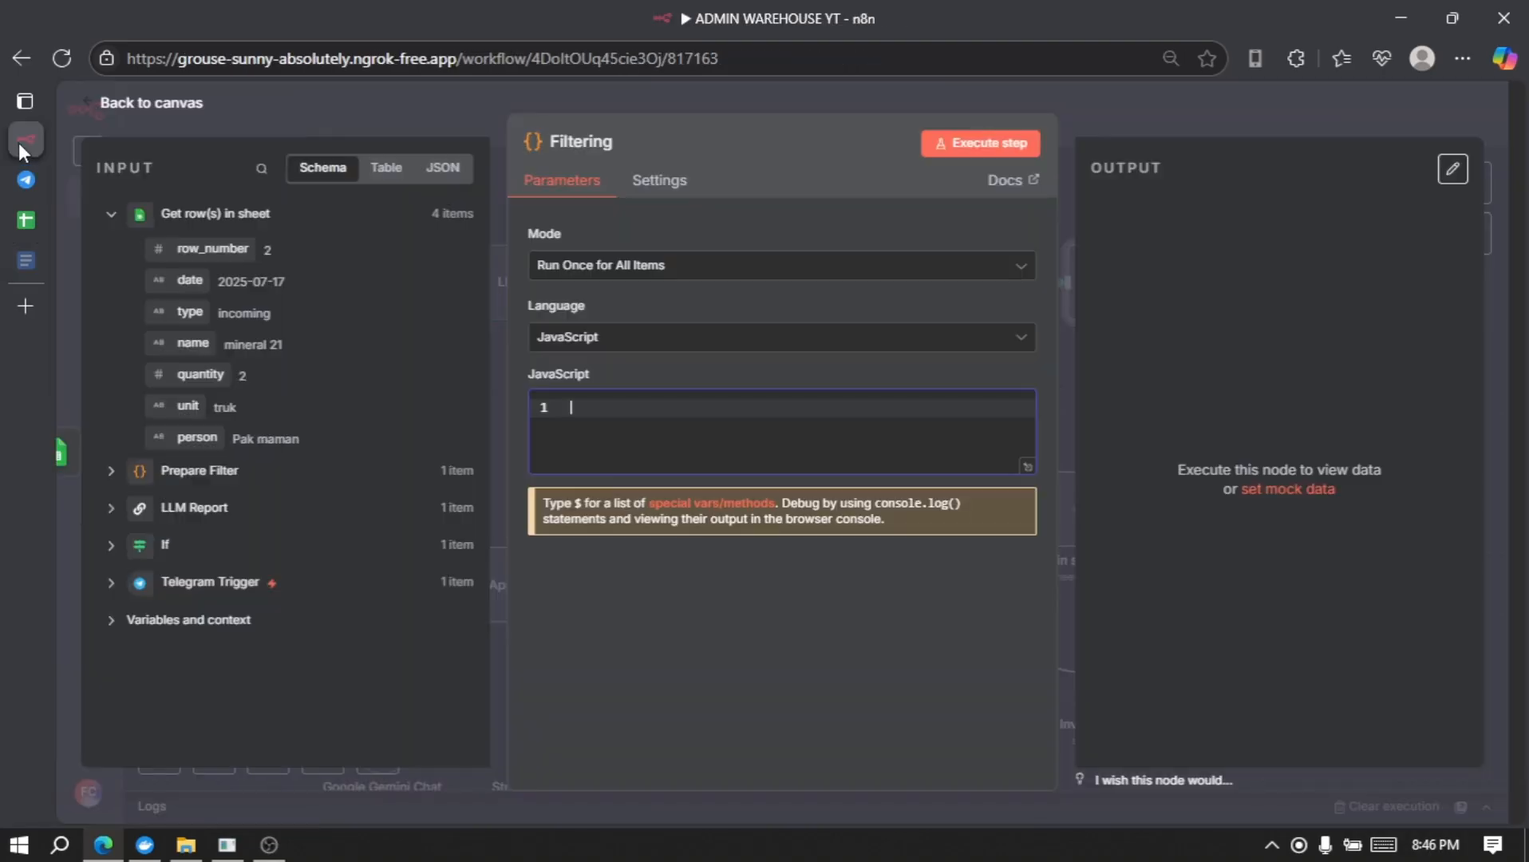
{"action": "key", "text": "ctrl+v"}
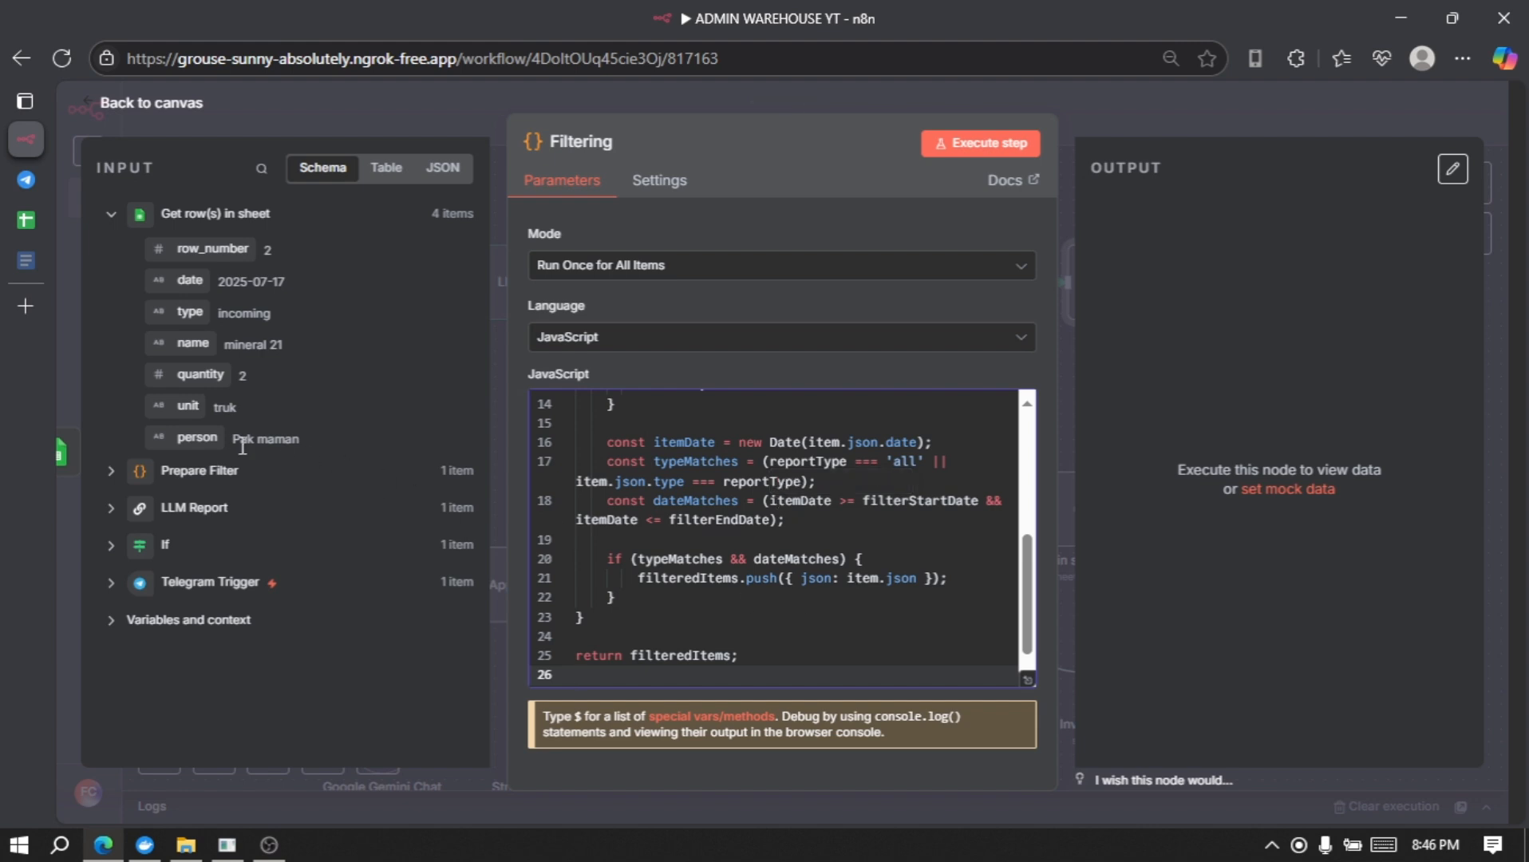
- Expand the Prepare Filter input data, execute the Filtering node on its own, and return to the canvas
{"action": "left_click", "coordinate": [112, 472]}
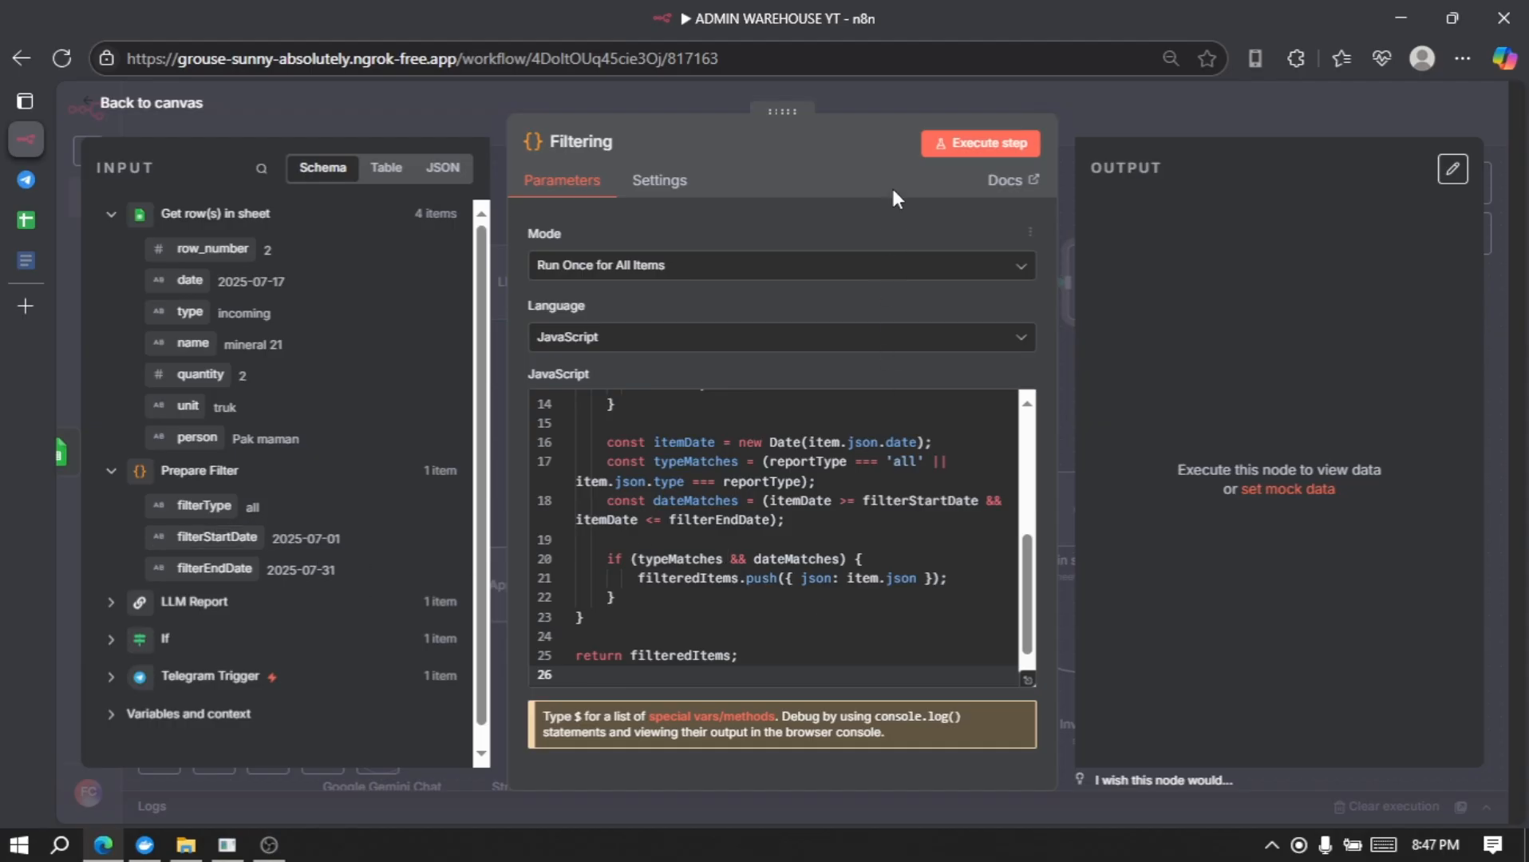
{"action": "left_click", "coordinate": [971, 151]}
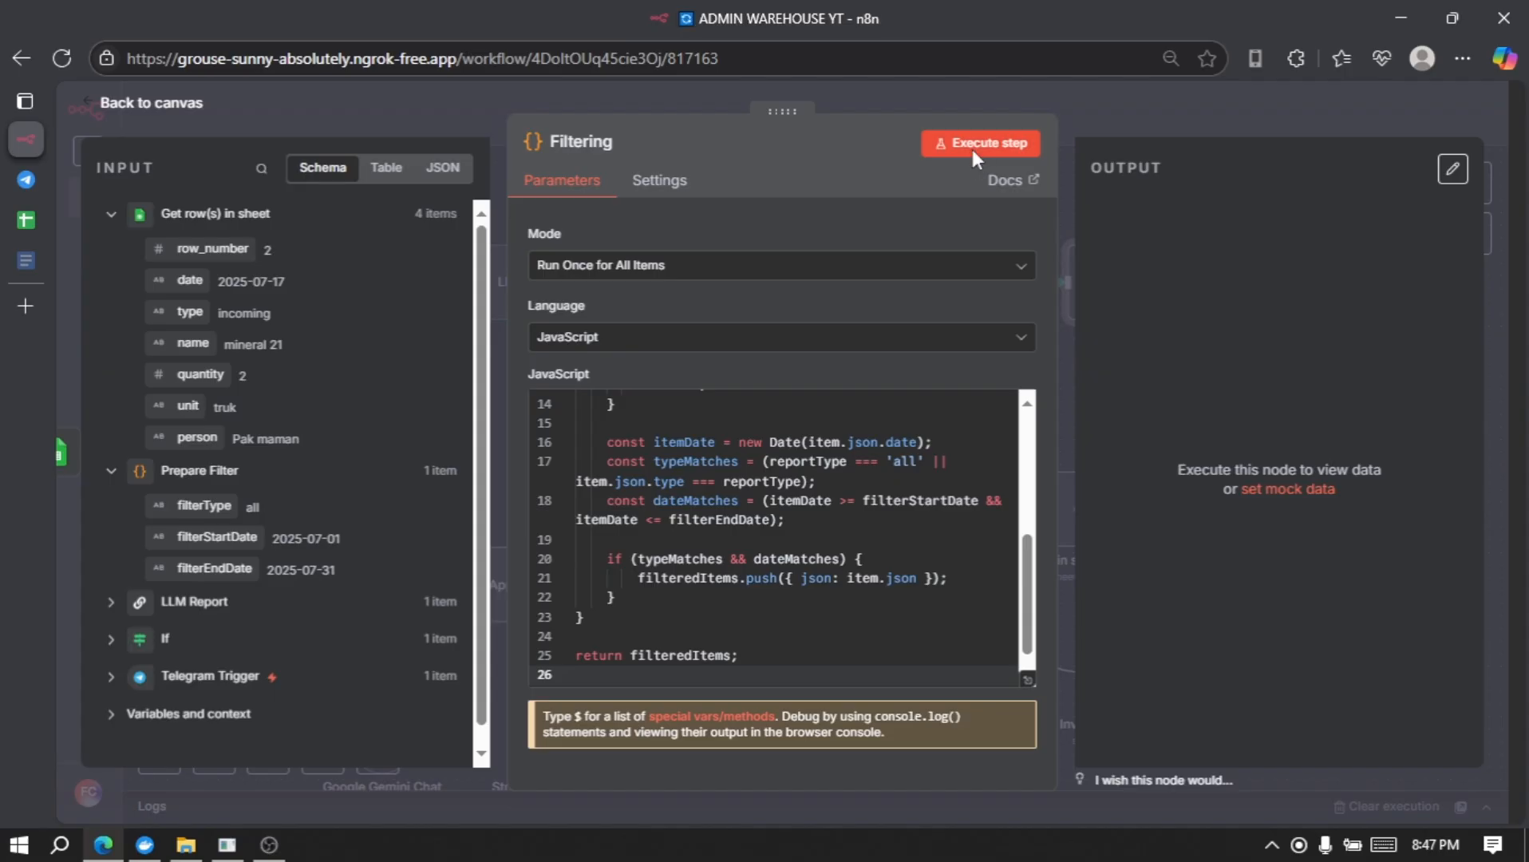
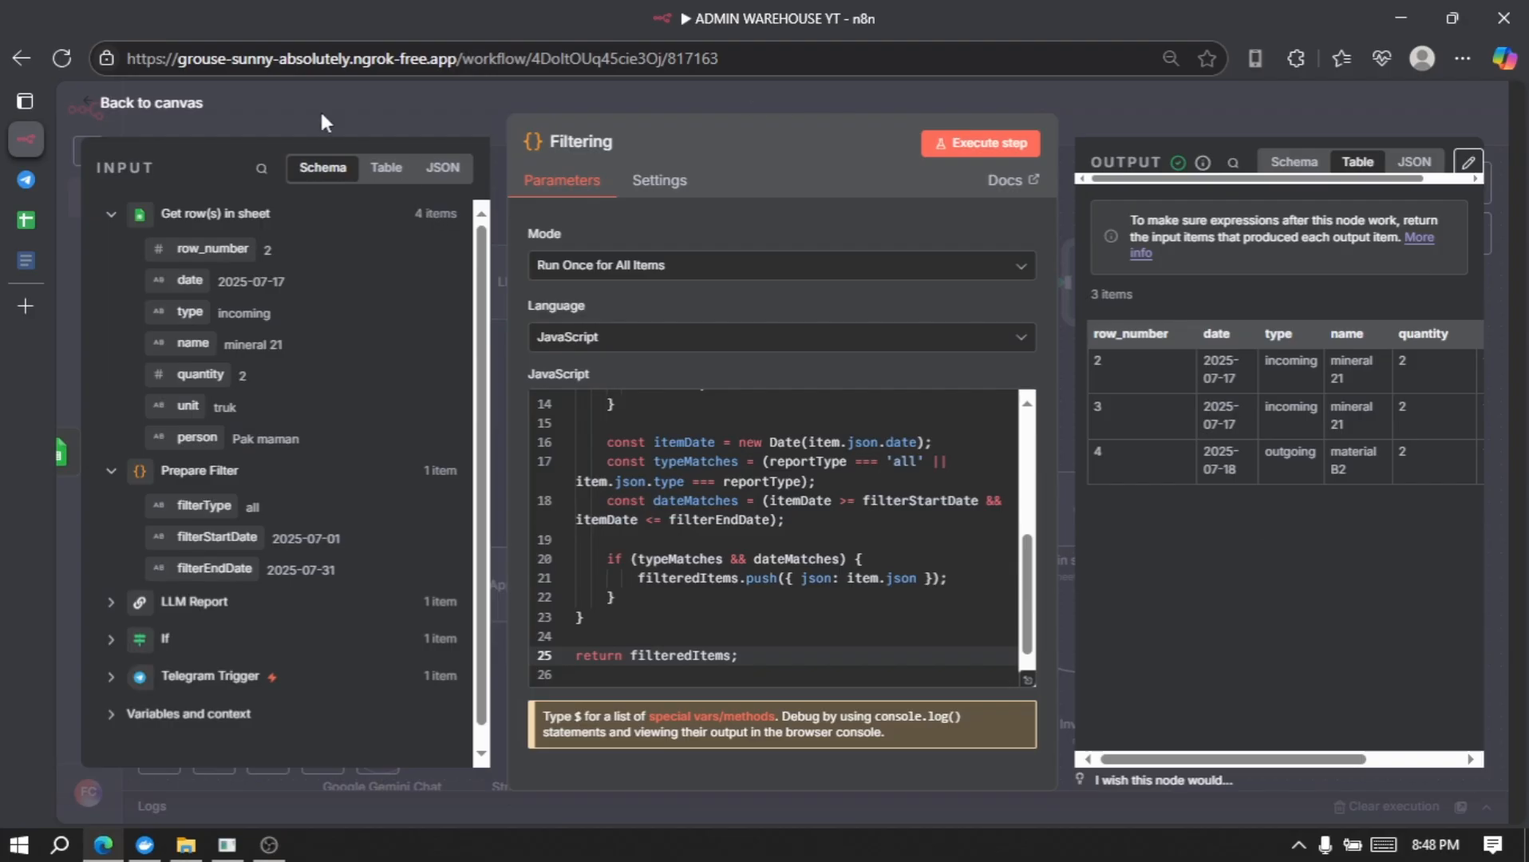
{"action": "left_click", "coordinate": [195, 108]}
- Add a Code node after Filtering and rename it Resume
{"action": "scroll", "coordinate": [1226, 430], "scroll_direction": "right", "scroll_amount": 3}
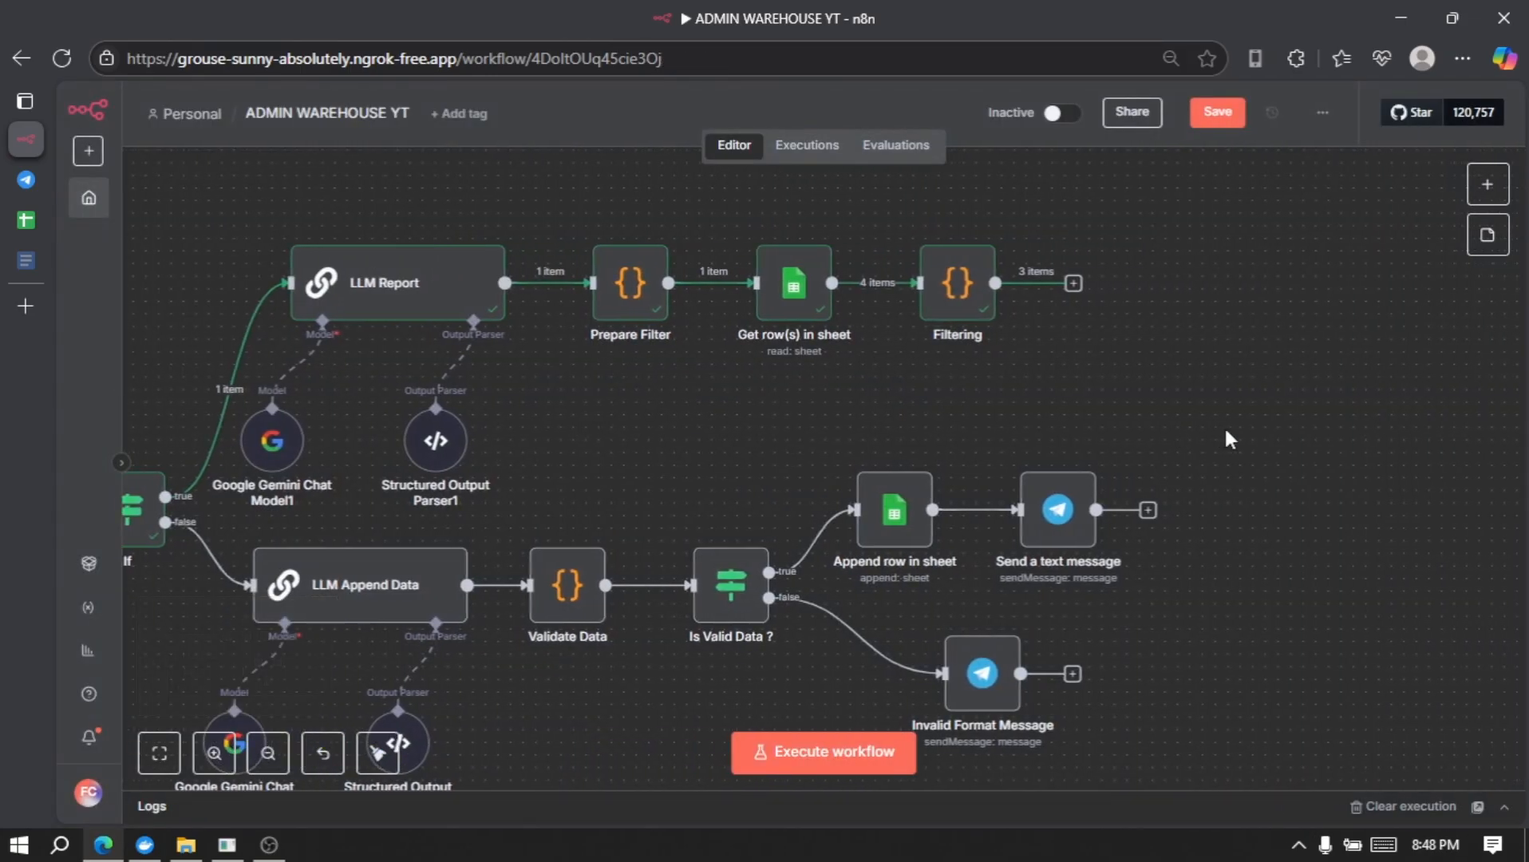
{"action": "left_click", "coordinate": [1073, 283]}
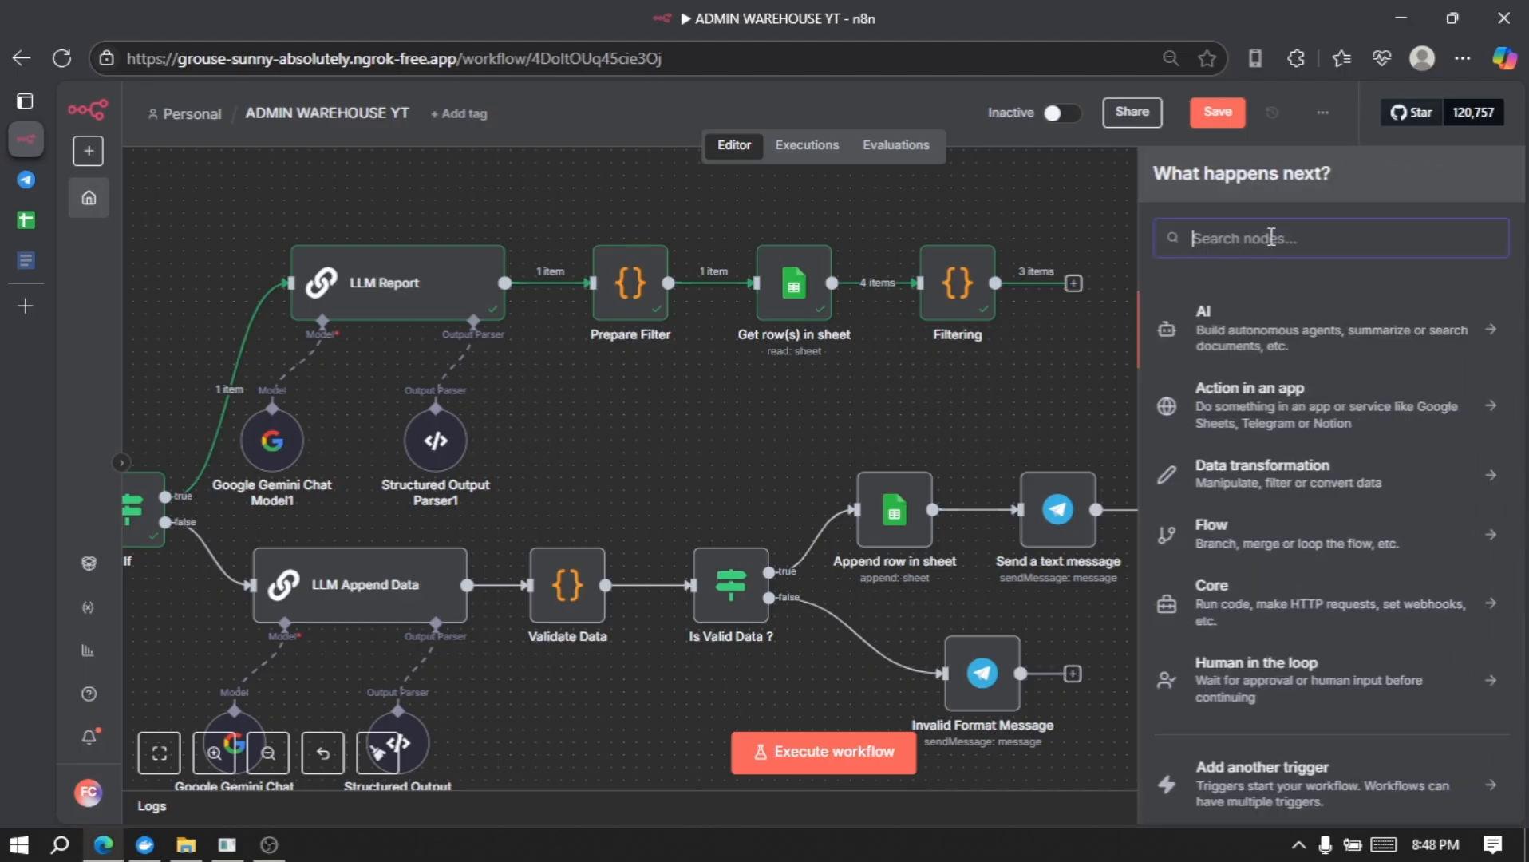
{"action": "type", "text": "code"}
{"action": "left_click", "coordinate": [1276, 324]}
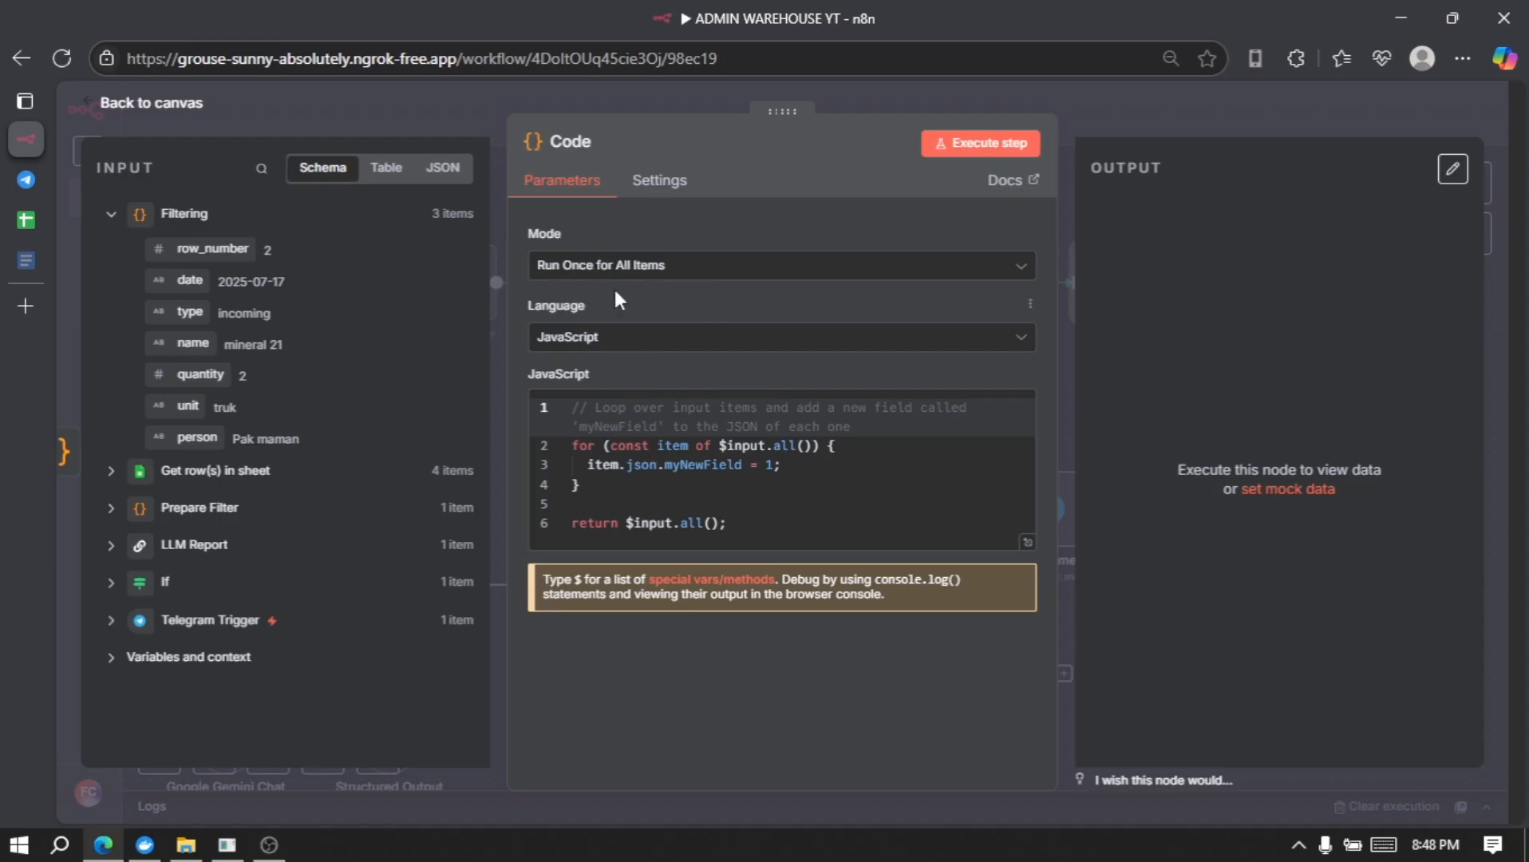
{"action": "left_click", "coordinate": [582, 144]}
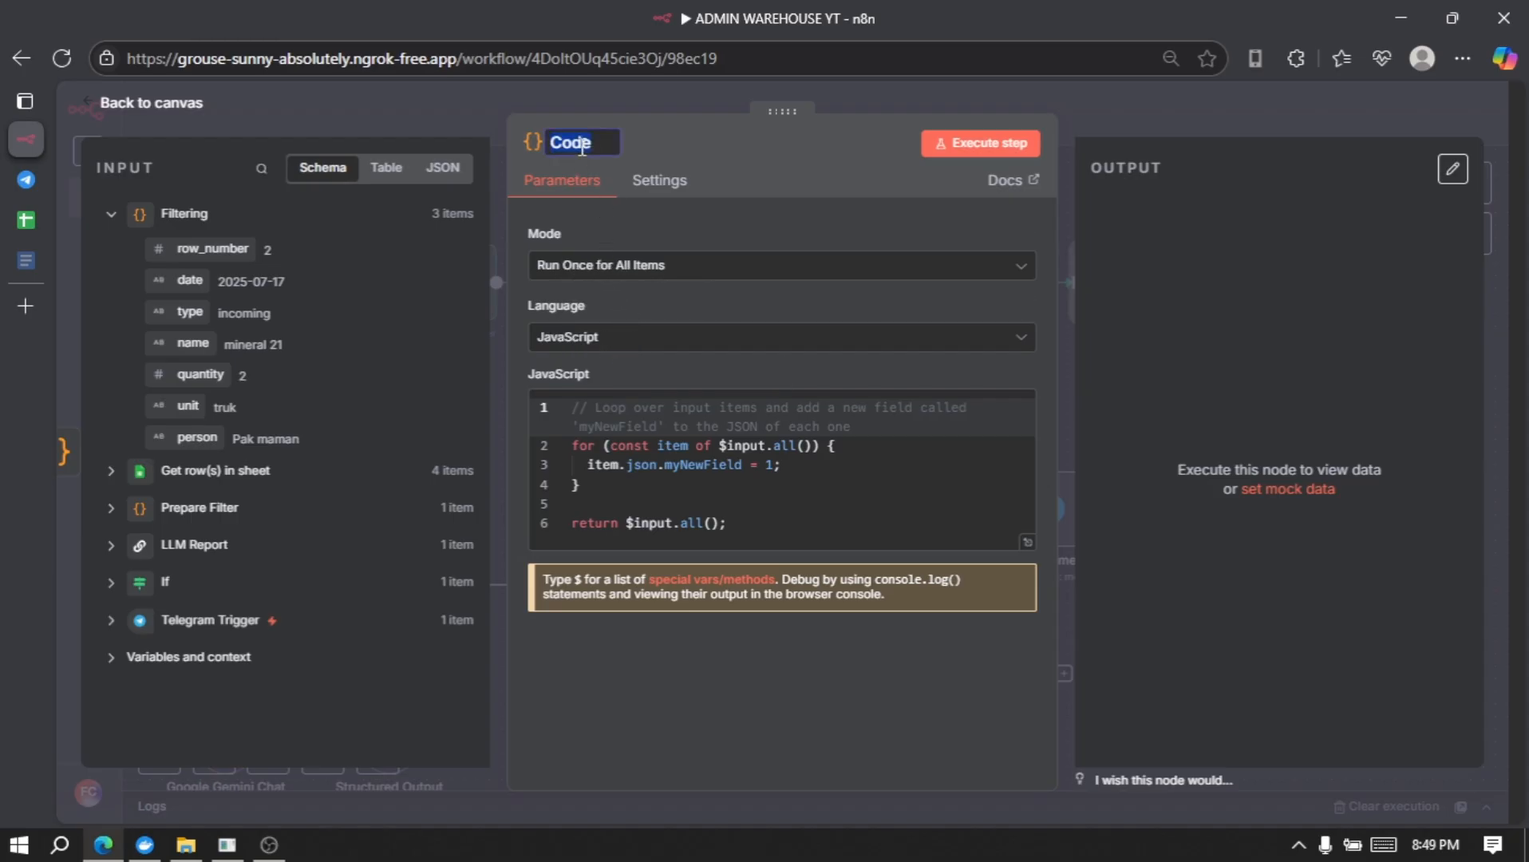
{"action": "type", "text": "Resume"}
{"action": "key", "text": "Return"}
- Replace the Resume node's default JavaScript with the full Resume script from the Admin Warehouse Code document and execute the node
{"action": "left_click", "coordinate": [805, 483]}
{"action": "key", "text": "ctrl+a"}
{"action": "key", "text": "BackSpace"}
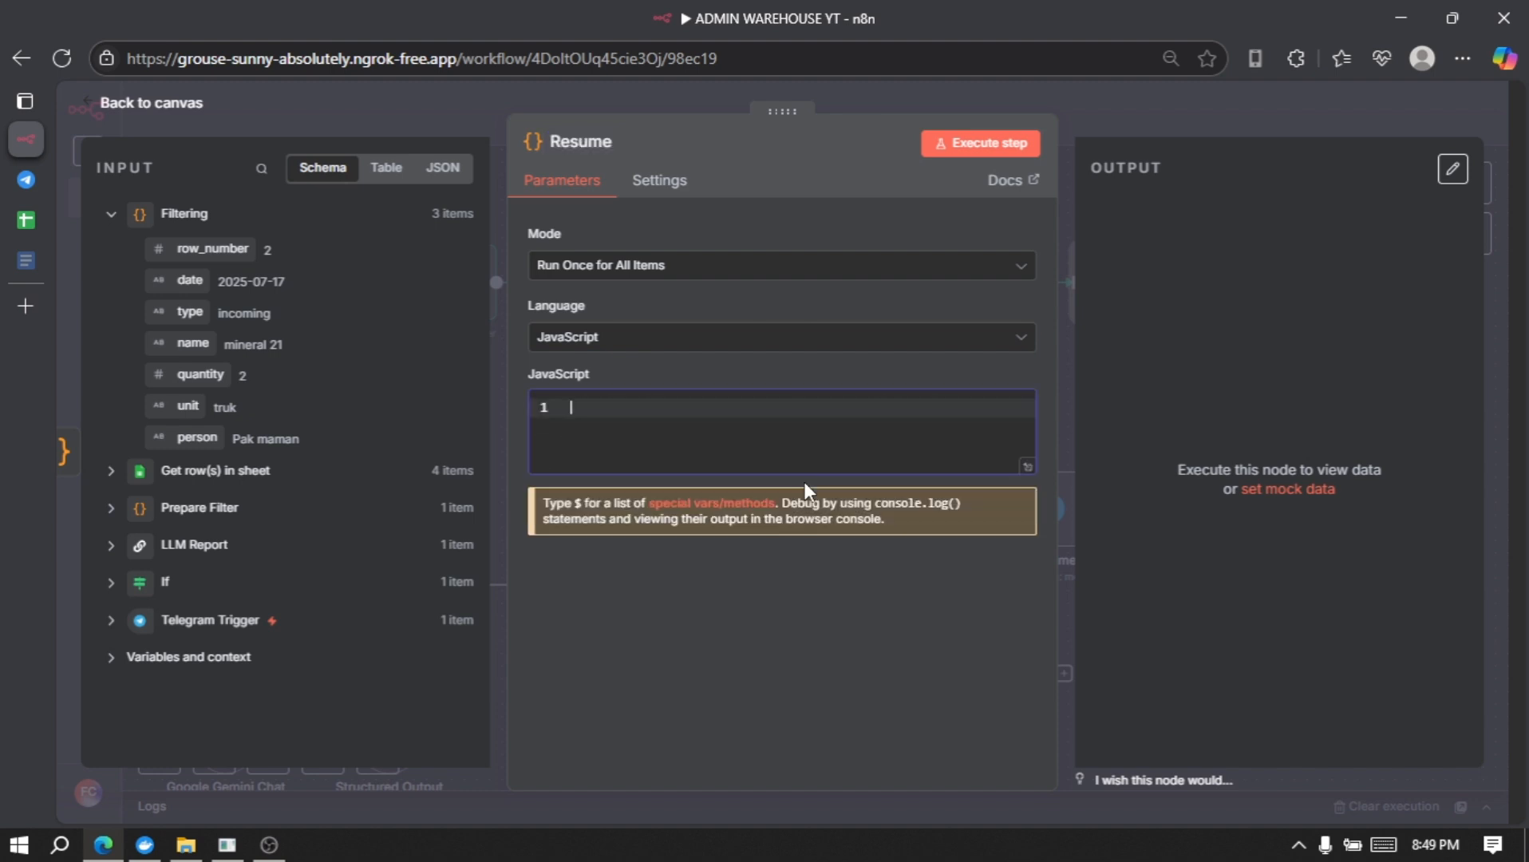
{"action": "left_click", "coordinate": [40, 263]}
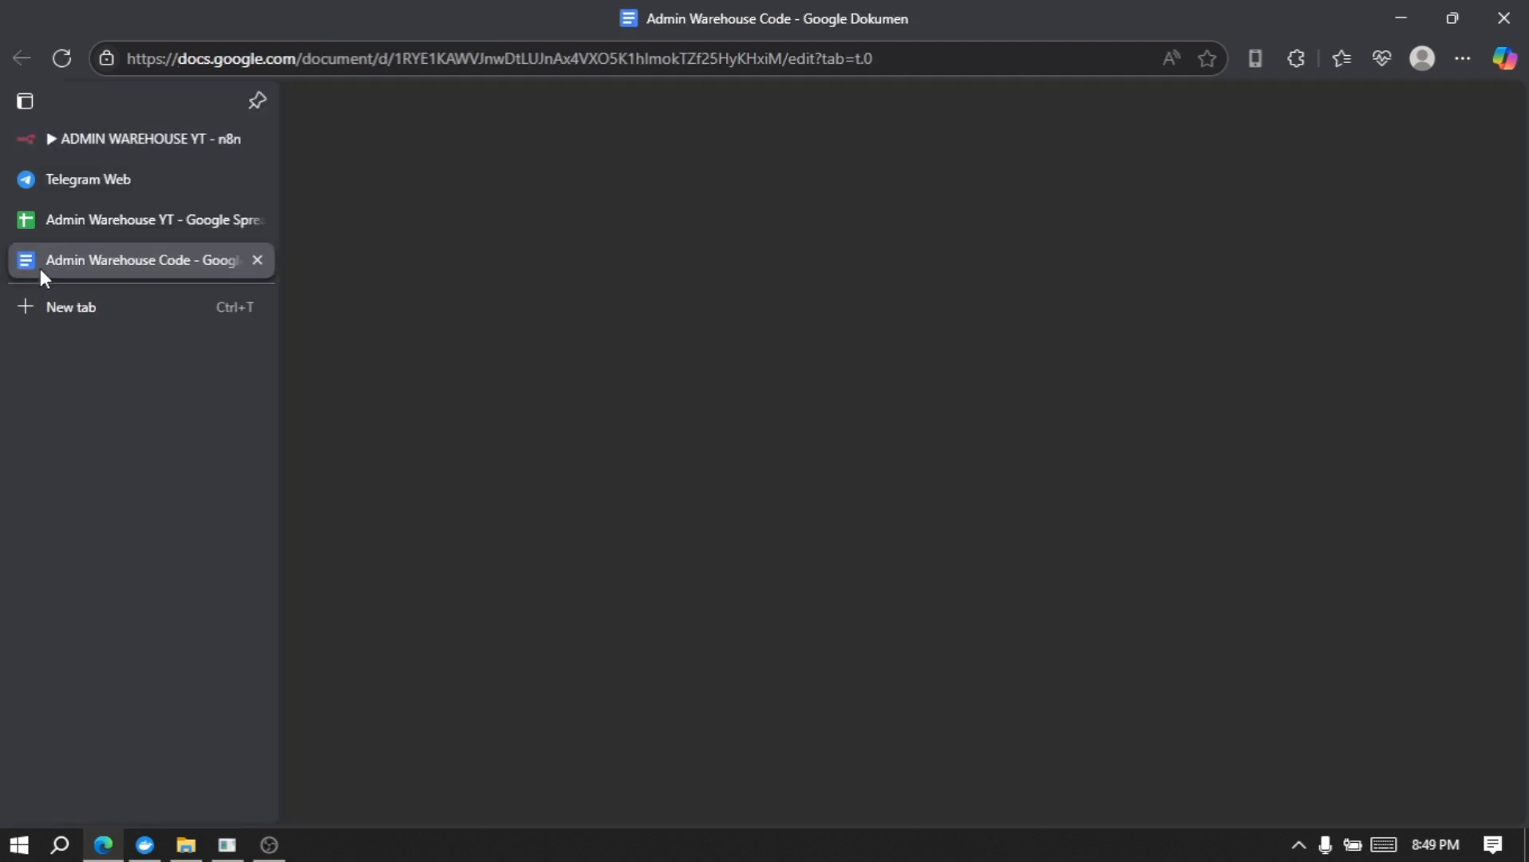
{"action": "scroll", "coordinate": [652, 549], "scroll_direction": "down", "scroll_amount": 5}
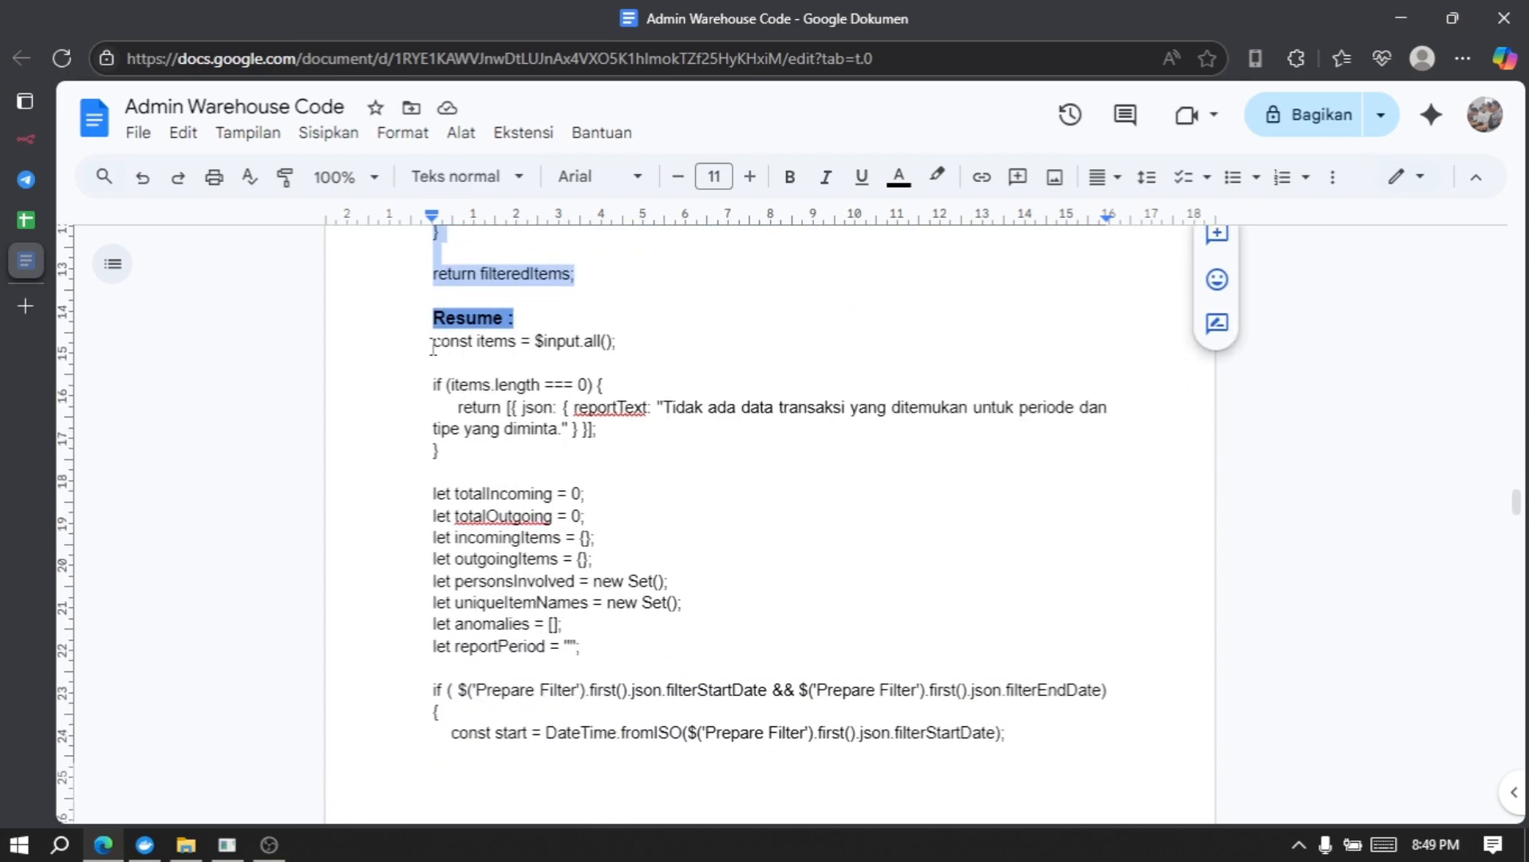
{"action": "left_click", "coordinate": [432, 347]}
{"action": "scroll", "coordinate": [706, 495], "scroll_direction": "down", "scroll_amount": 10}
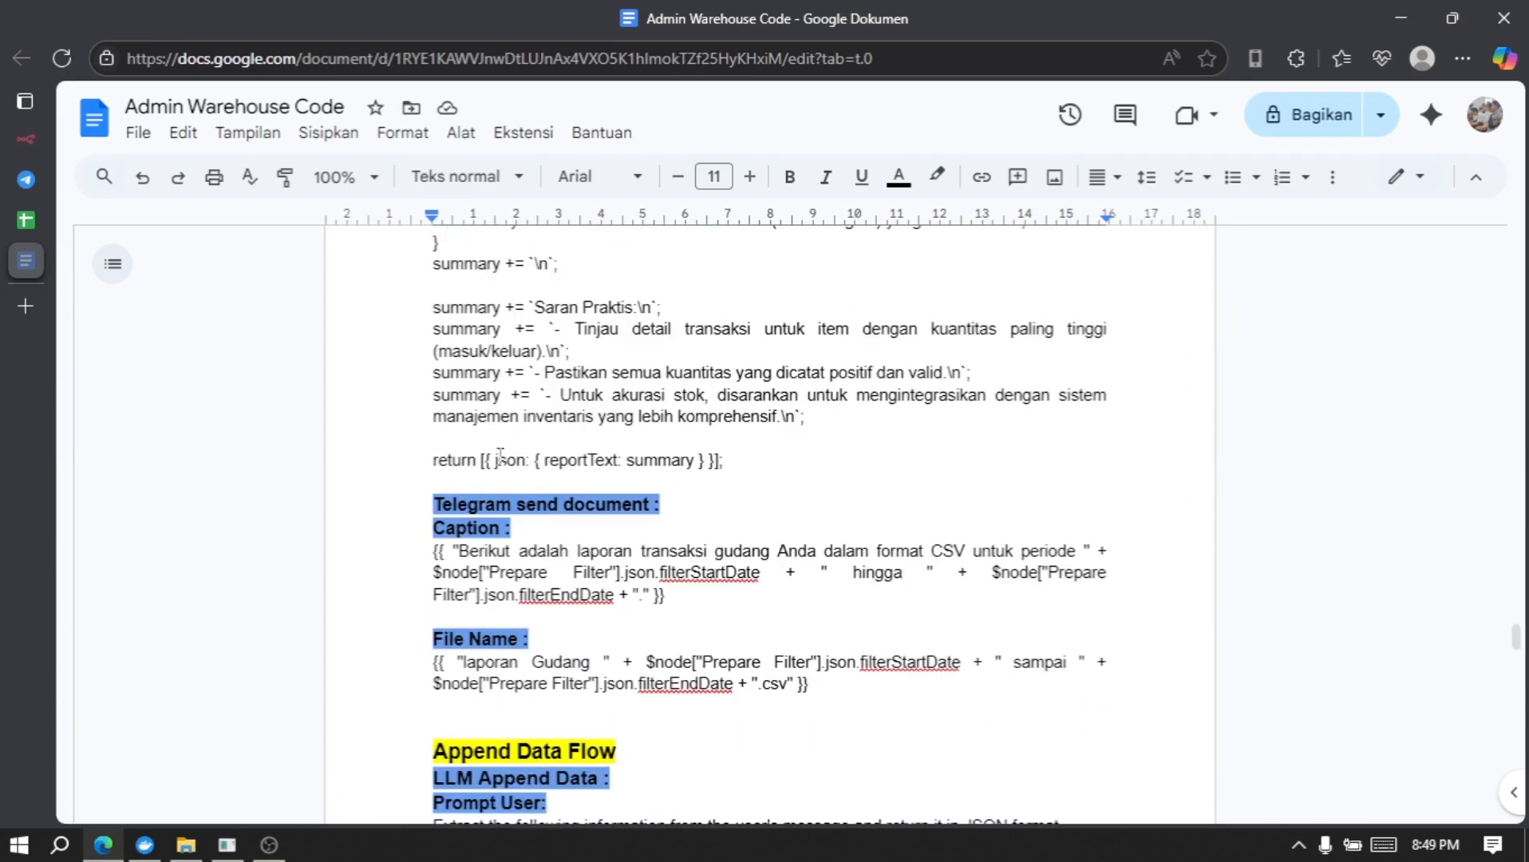
{"action": "left_click", "coordinate": [749, 462], "text": "shift"}
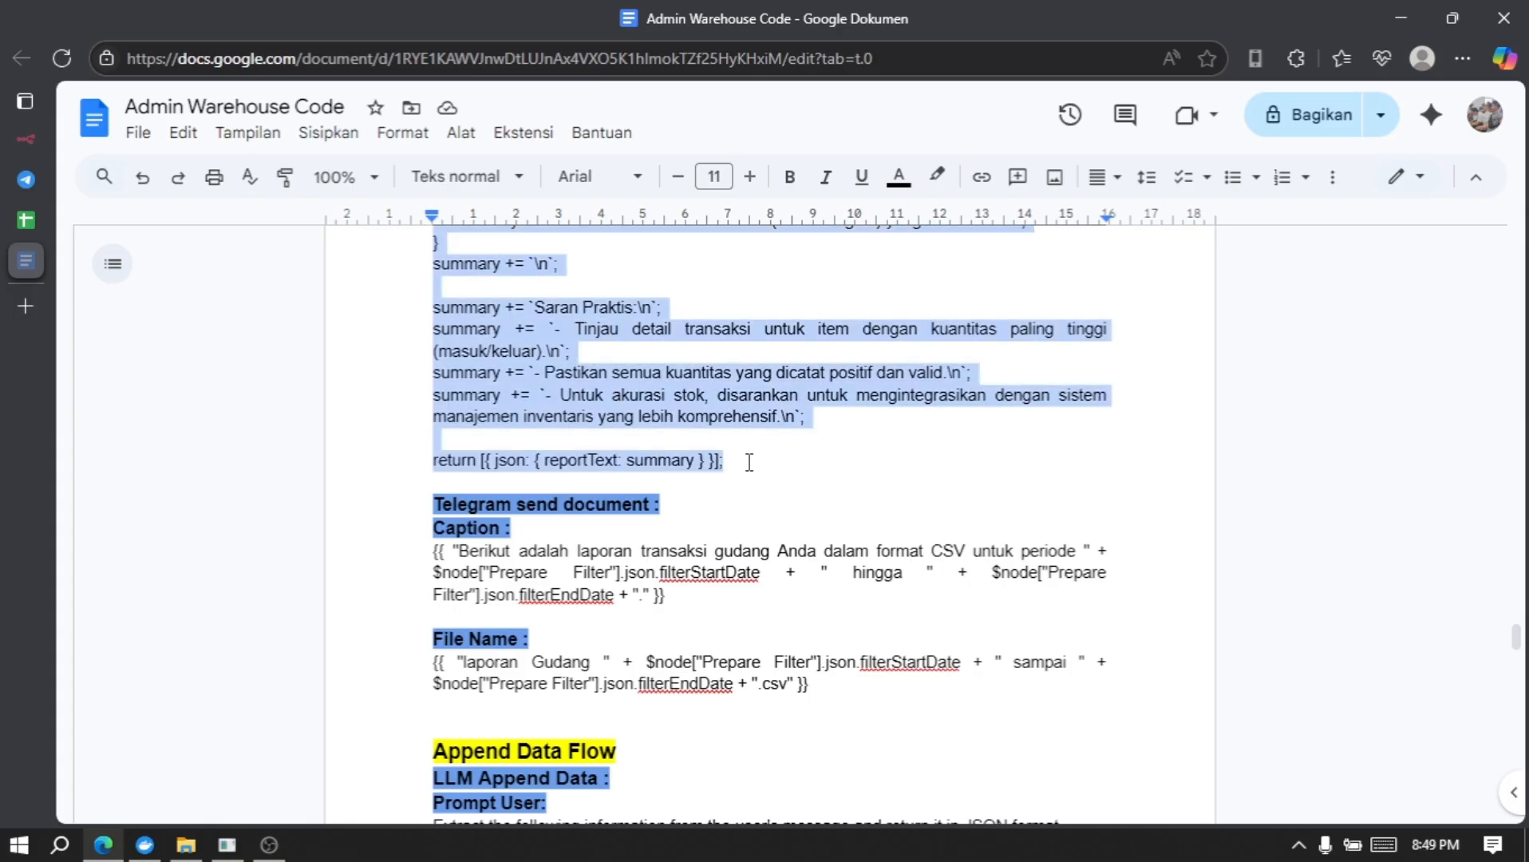
{"action": "scroll", "coordinate": [749, 462], "scroll_direction": "up", "scroll_amount": 3}
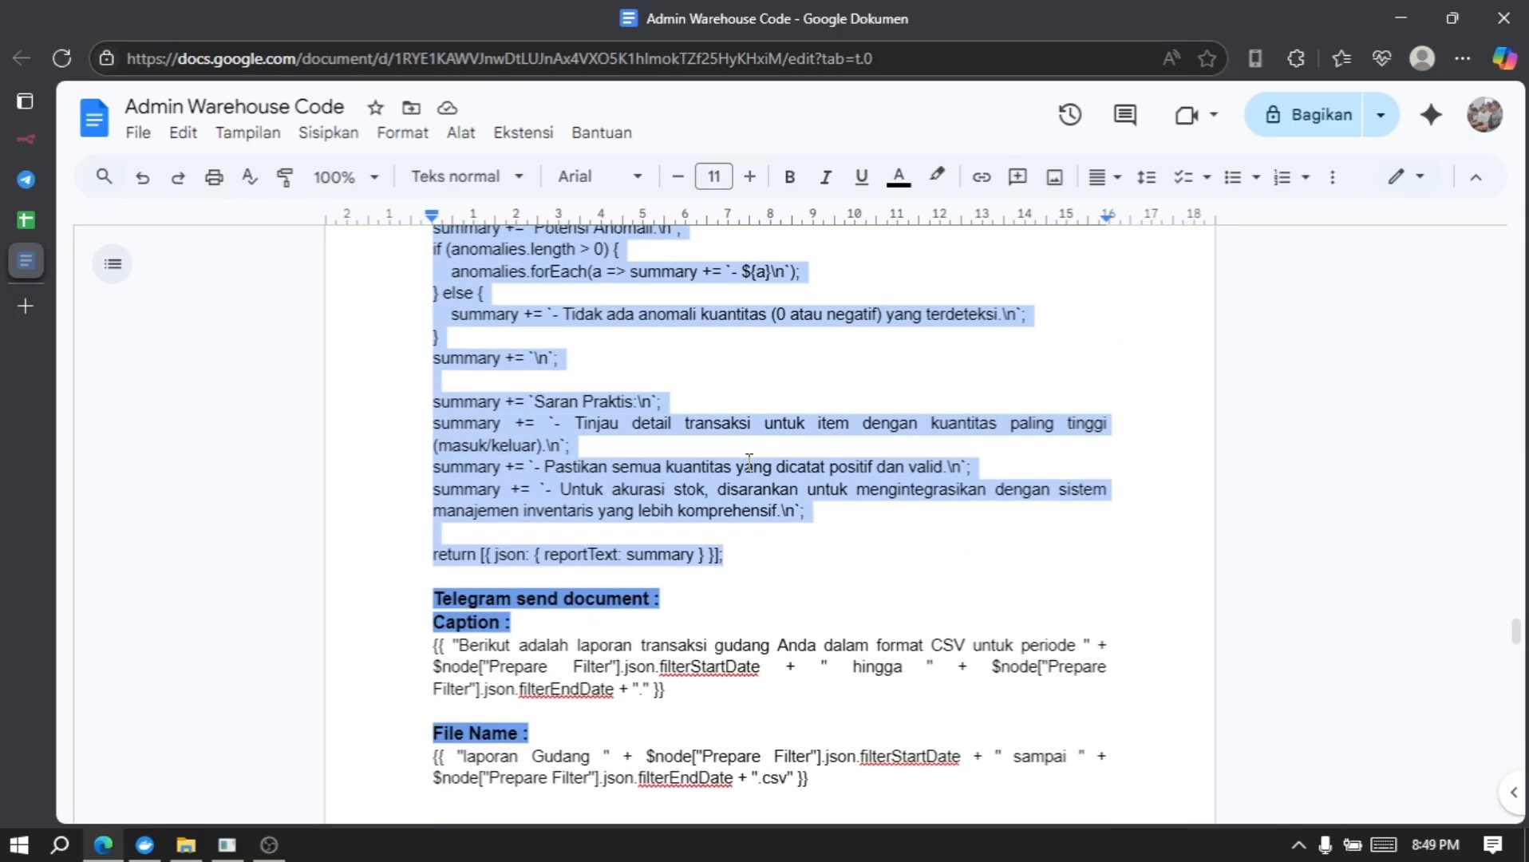
{"action": "scroll", "coordinate": [749, 462], "scroll_direction": "up", "scroll_amount": 2}
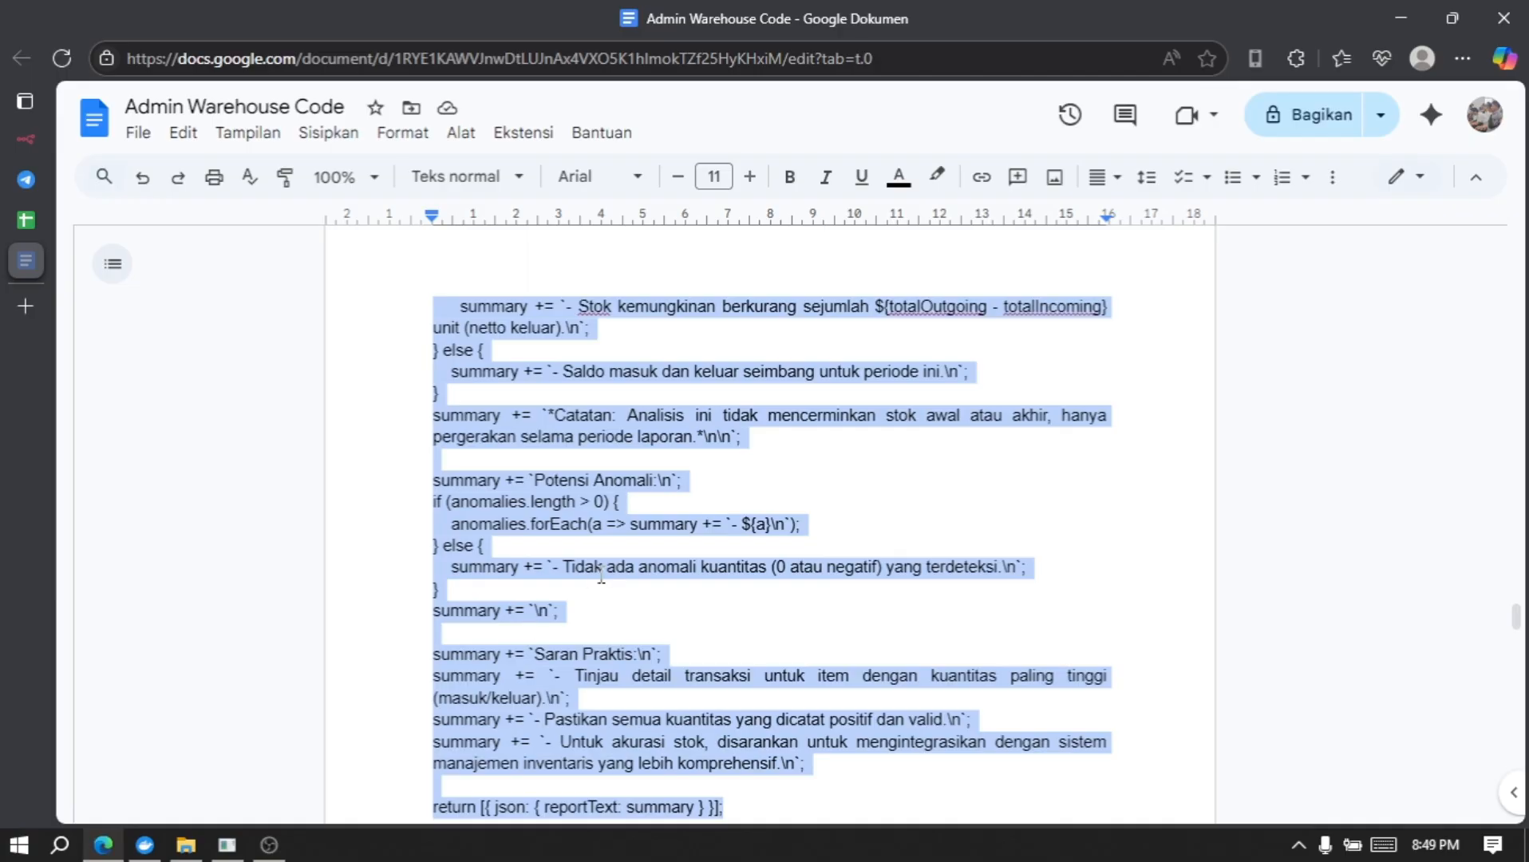
{"action": "scroll", "coordinate": [601, 573], "scroll_direction": "up", "scroll_amount": 3}
{"action": "scroll", "coordinate": [600, 573], "scroll_direction": "up", "scroll_amount": 3}
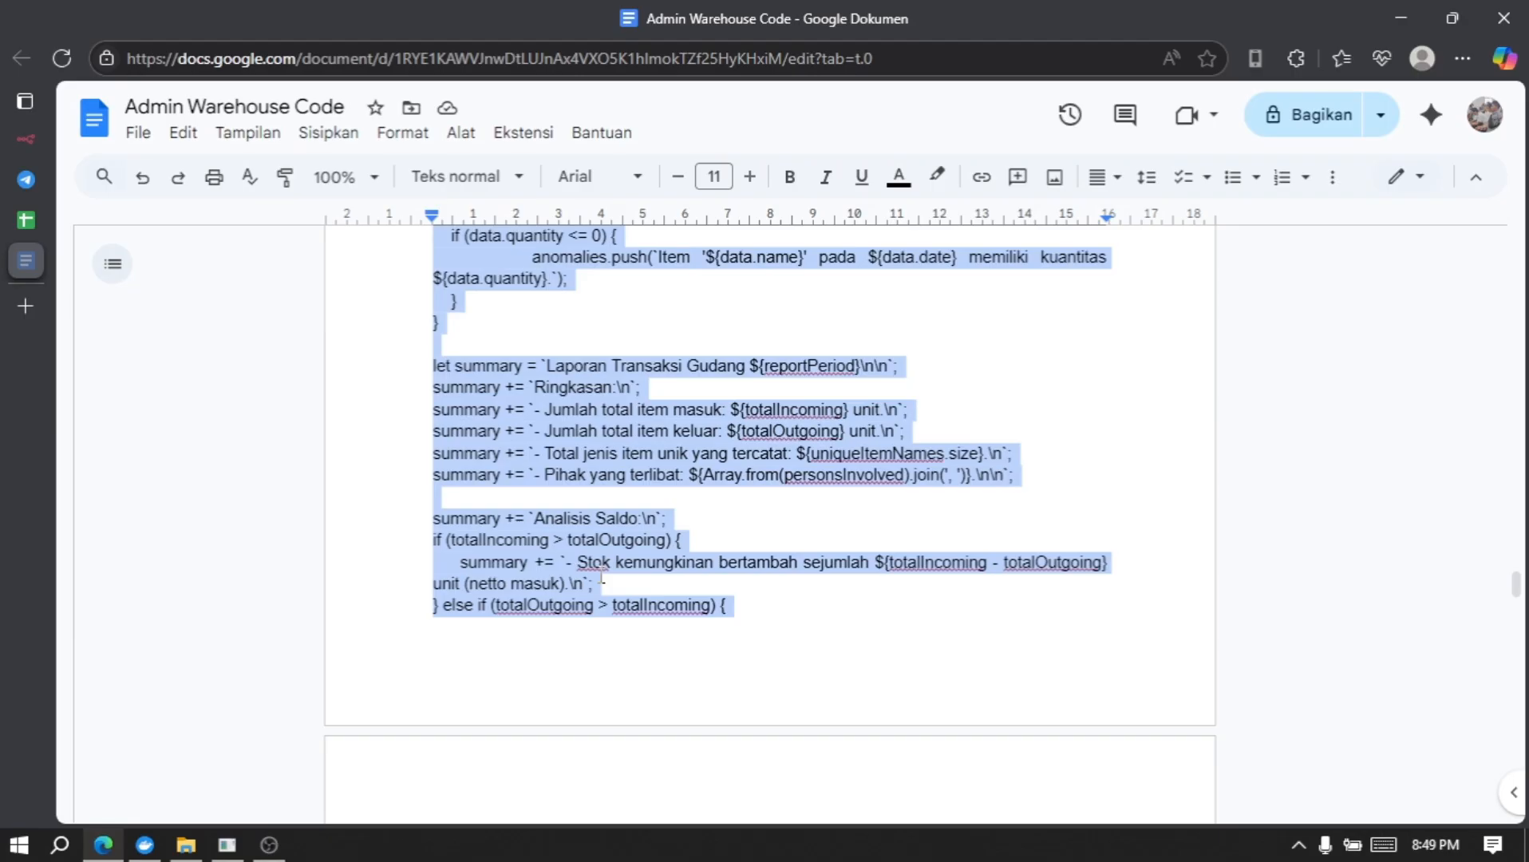
{"action": "left_click", "coordinate": [36, 147]}
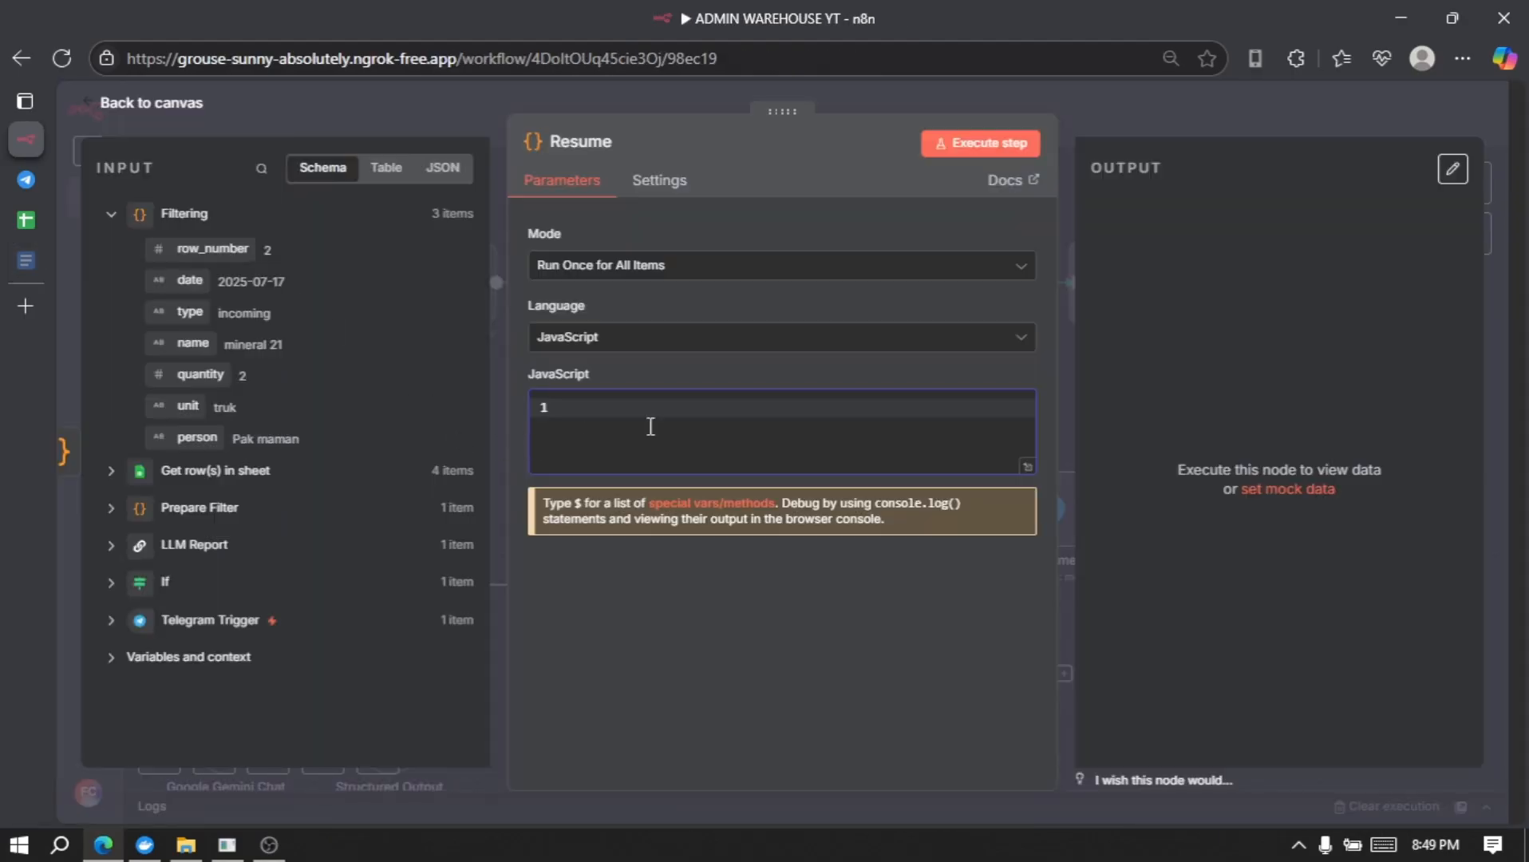
{"action": "key", "text": "ctrl+v"}
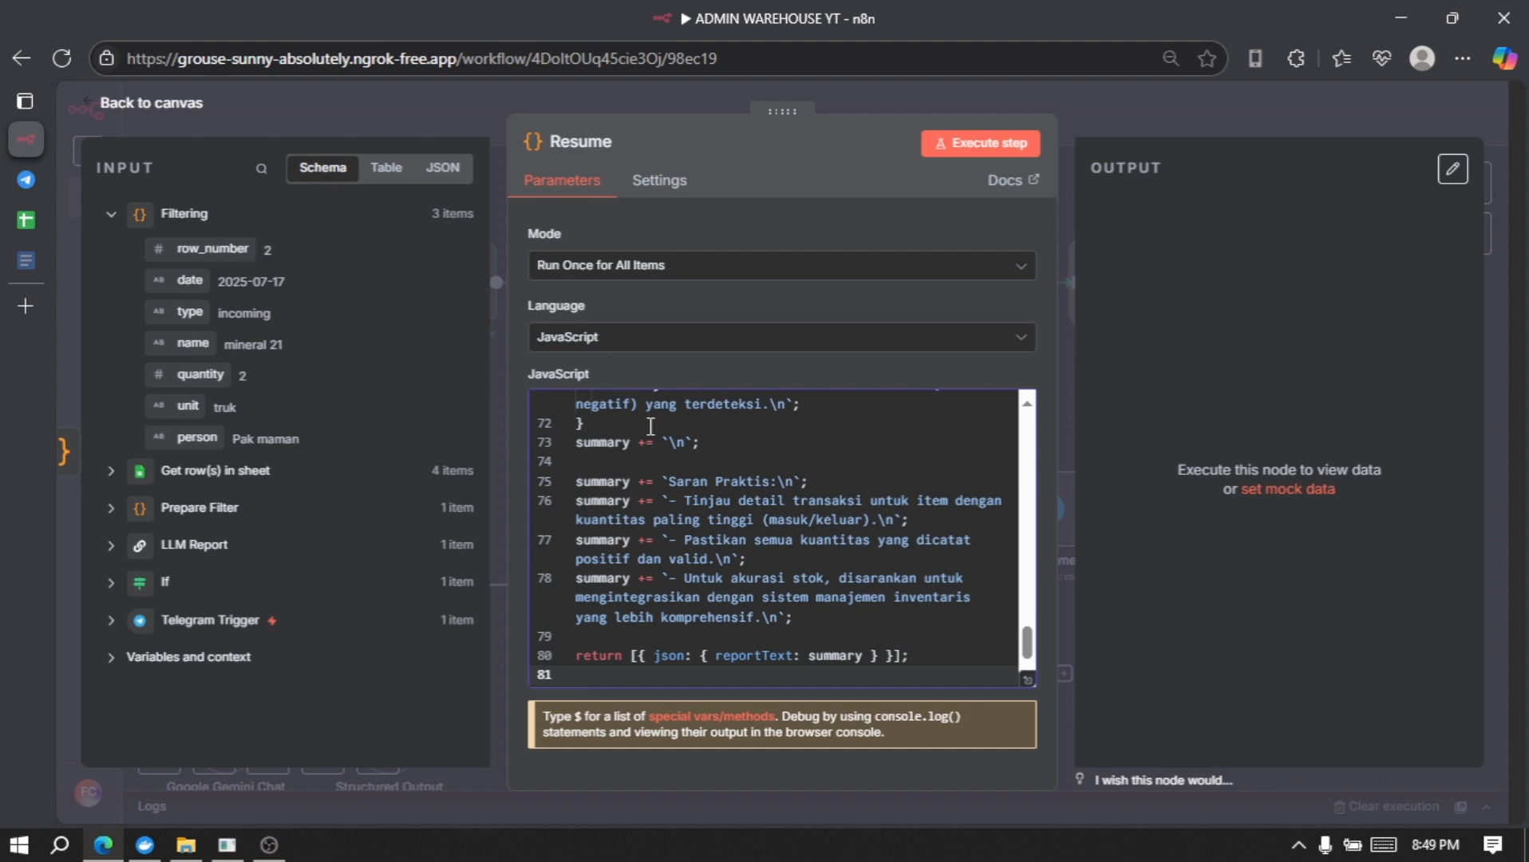
{"action": "left_click", "coordinate": [997, 152]}
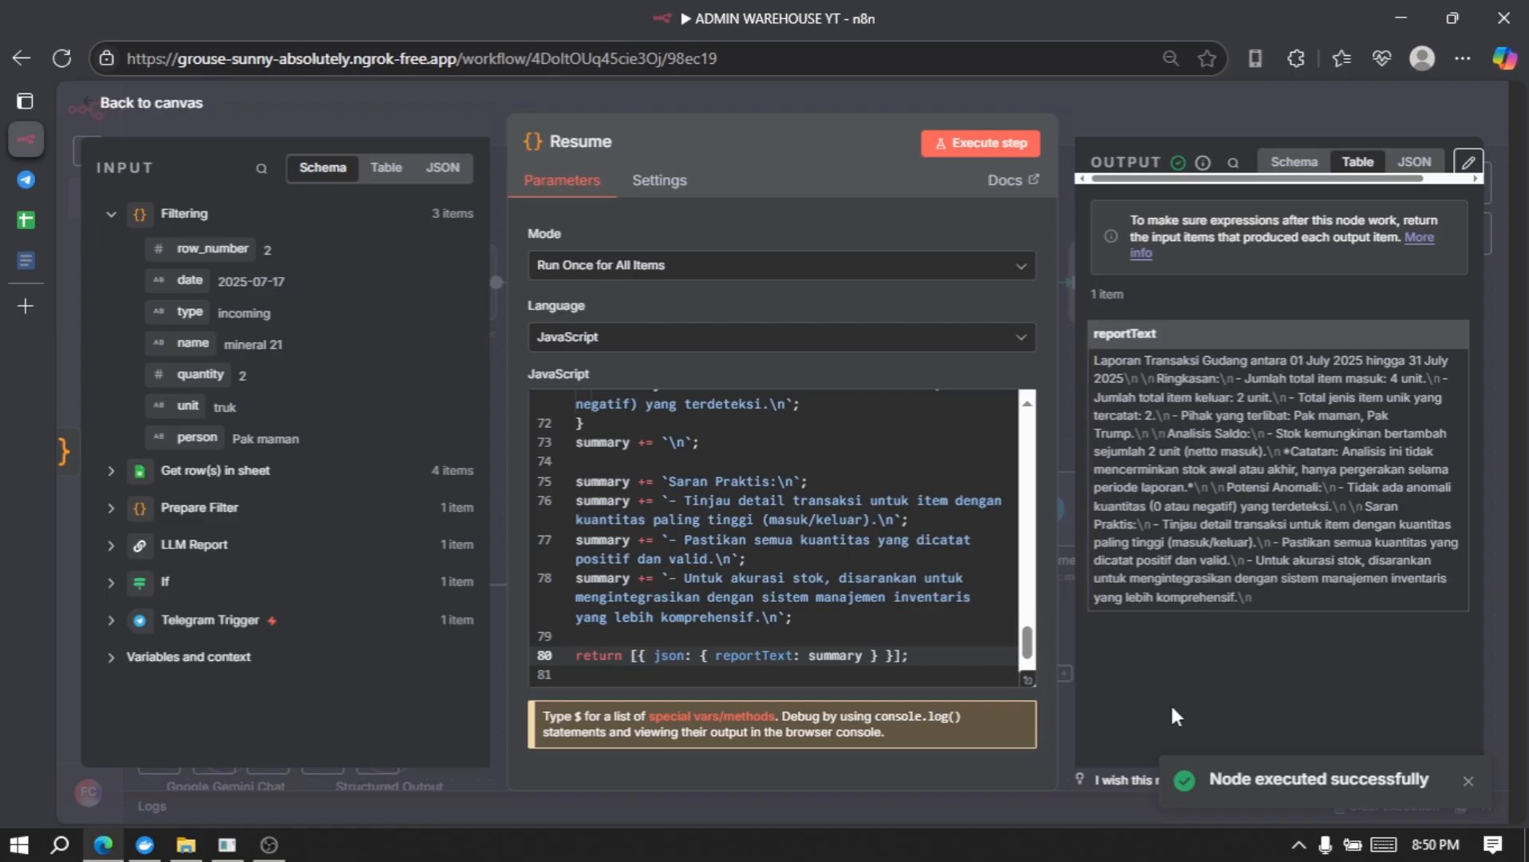
{"action": "left_click", "coordinate": [175, 104]}
- Duplicate the Send a text message node and connect the copy to Resume's output, aligned in the report row
{"action": "scroll", "coordinate": [1206, 403], "scroll_direction": "right", "scroll_amount": 3}
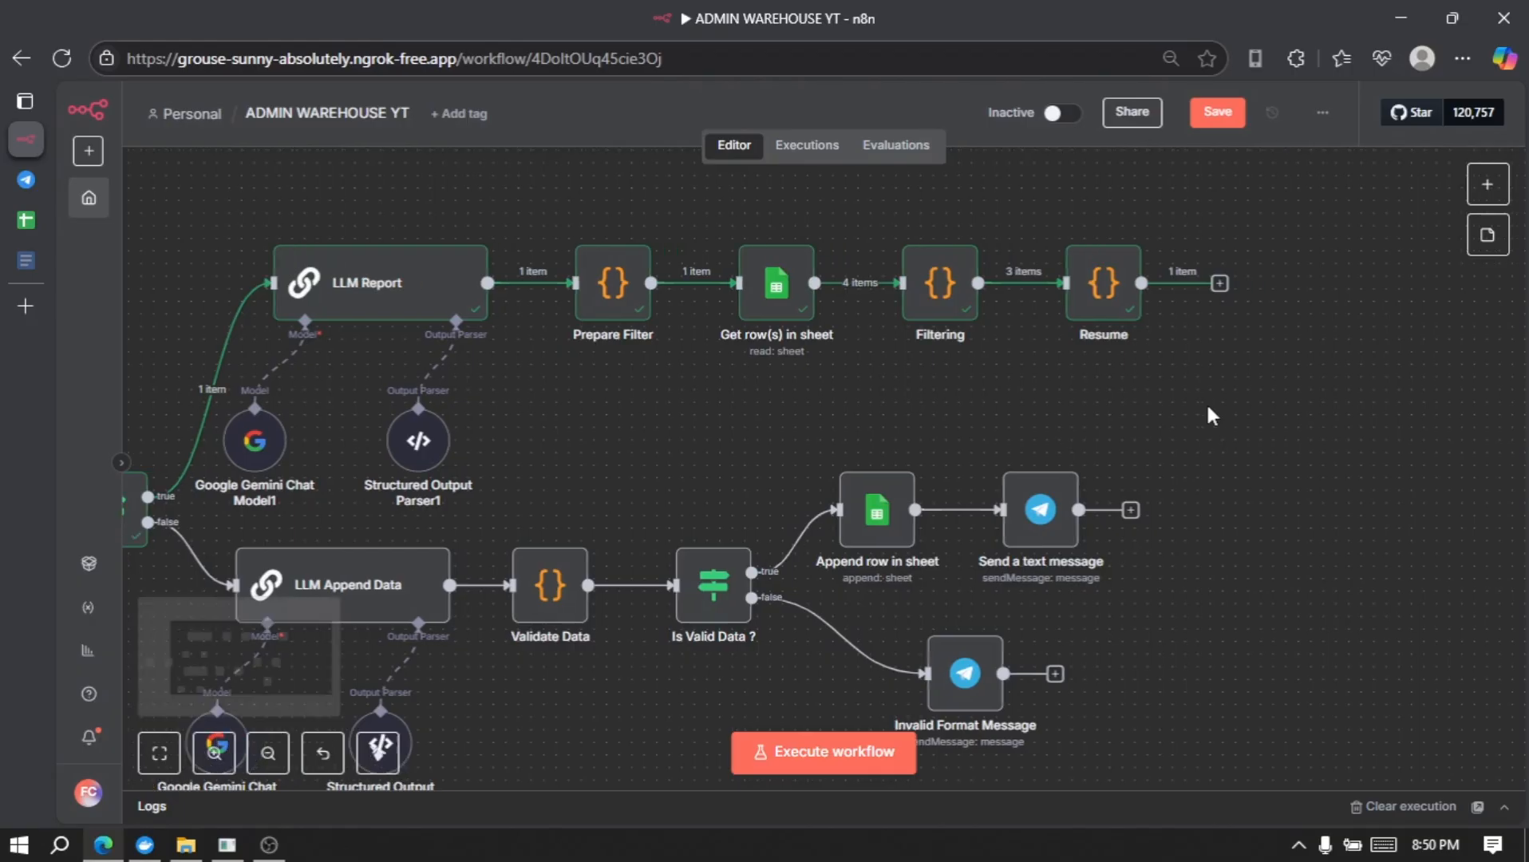
{"action": "scroll", "coordinate": [1204, 402], "scroll_direction": "right", "scroll_amount": 2}
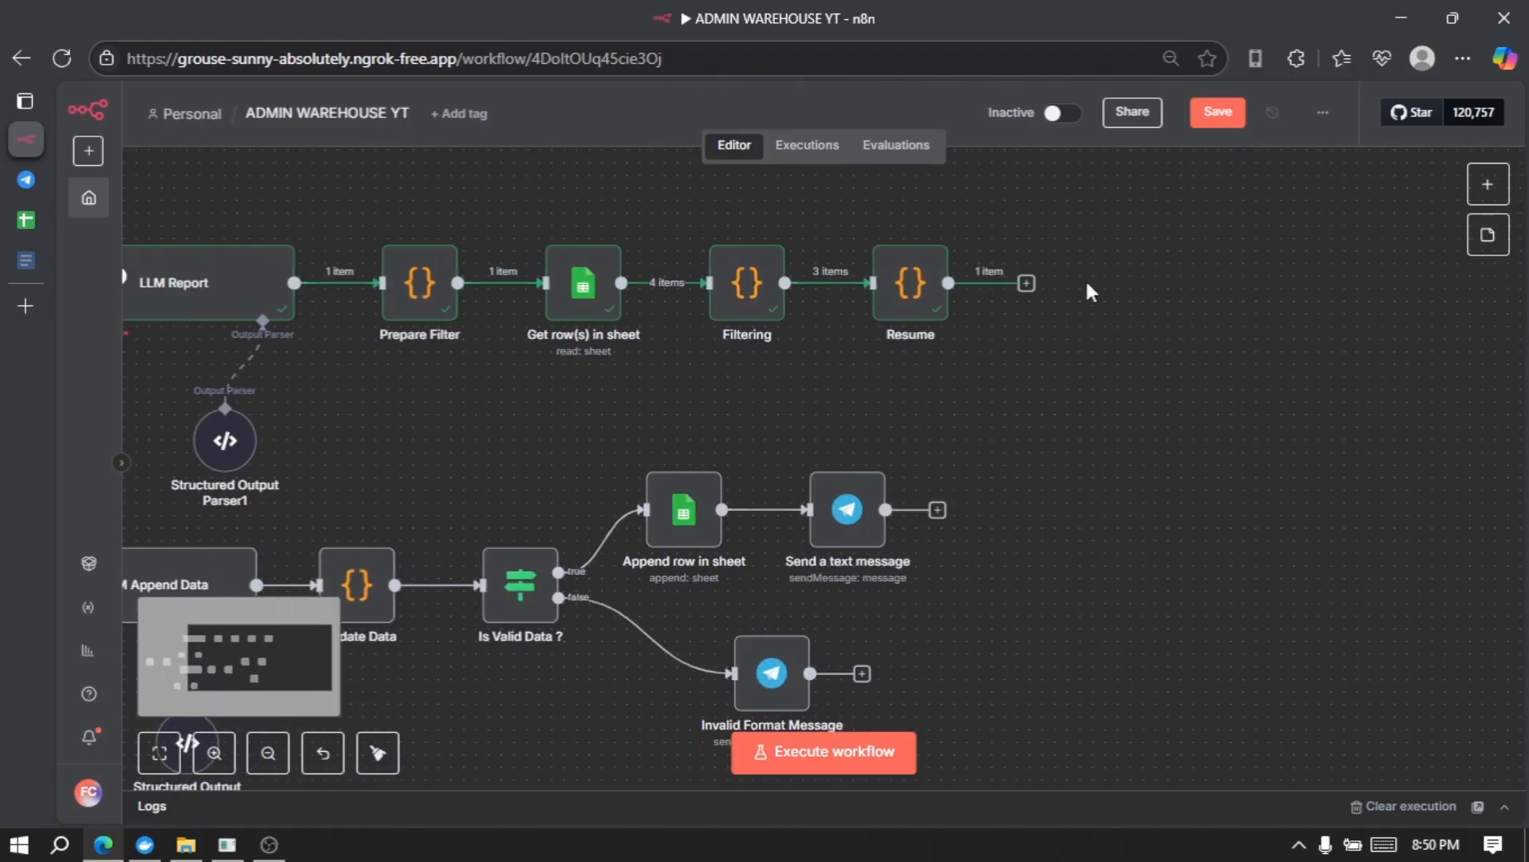
{"action": "left_click", "coordinate": [840, 518]}
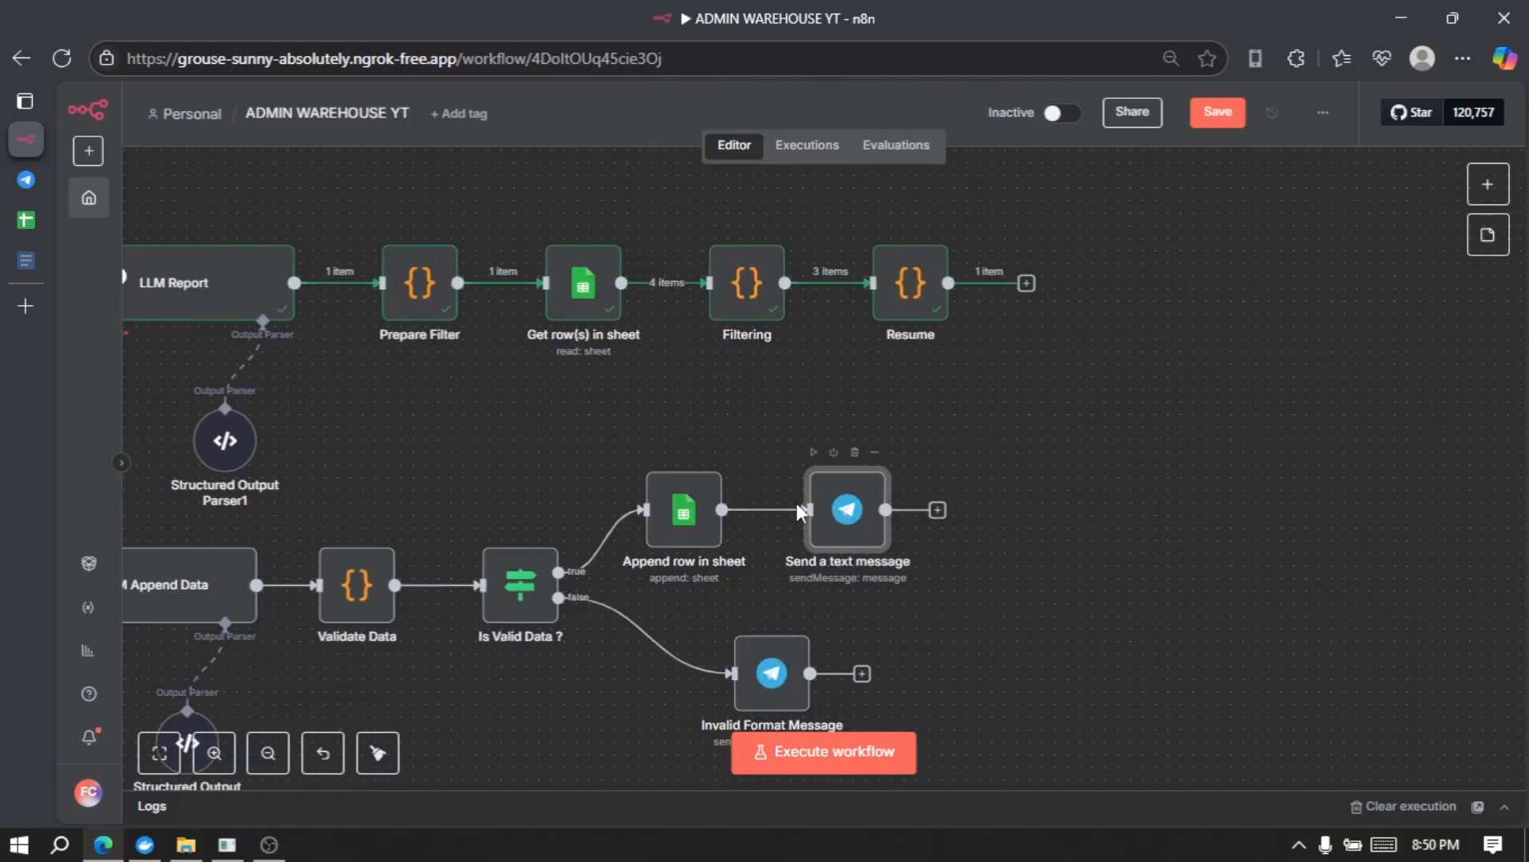
{"action": "key", "text": "ctrl+c"}
{"action": "key", "text": "ctrl+v"}
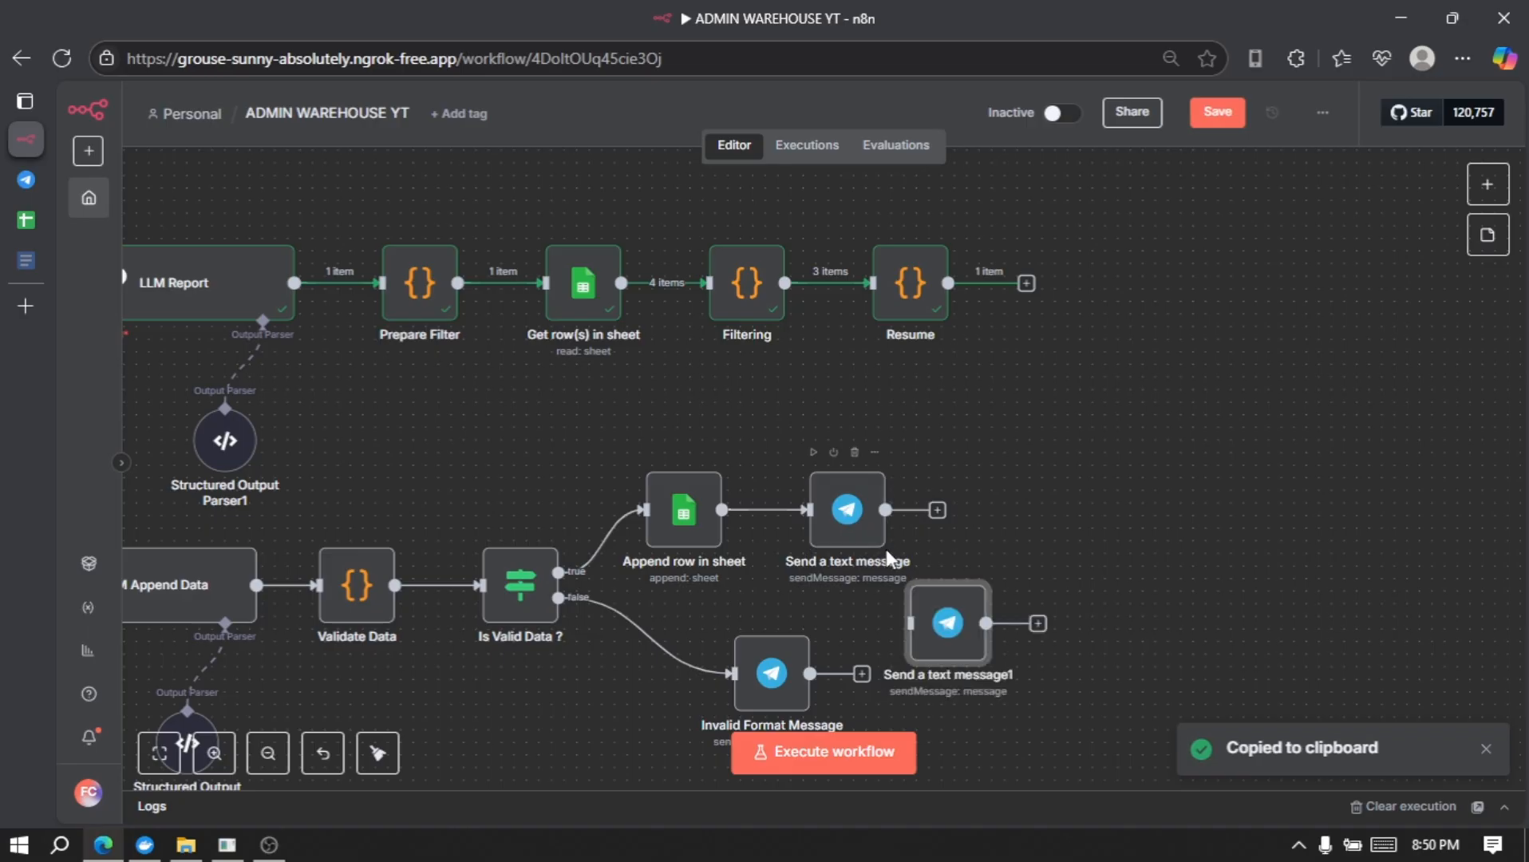
{"action": "left_click_drag", "start_coordinate": [941, 645], "coordinate": [950, 282]}
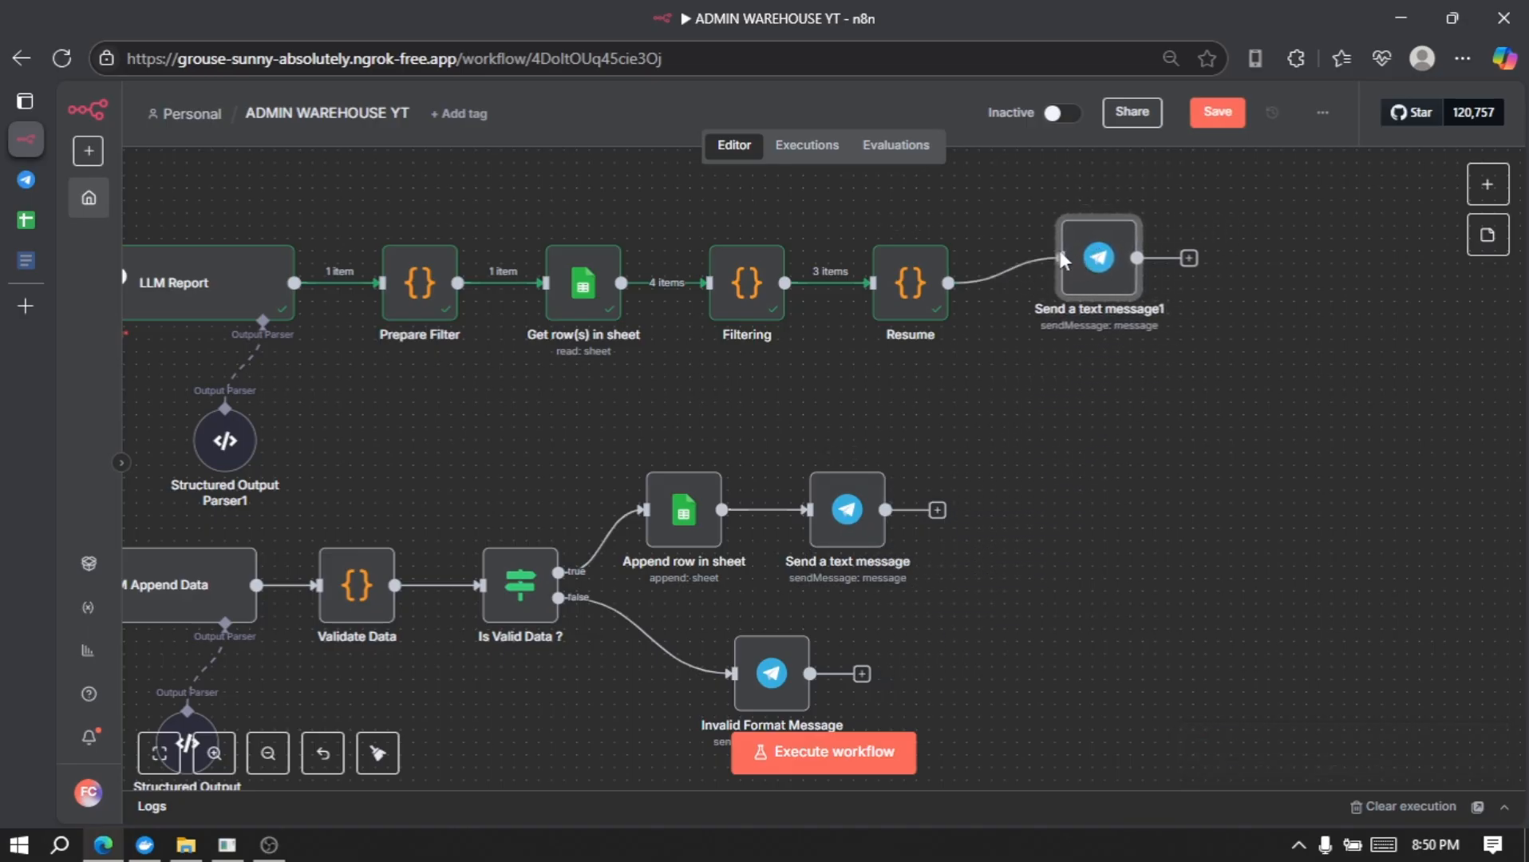
{"action": "left_click_drag", "start_coordinate": [1107, 259], "coordinate": [1095, 284]}
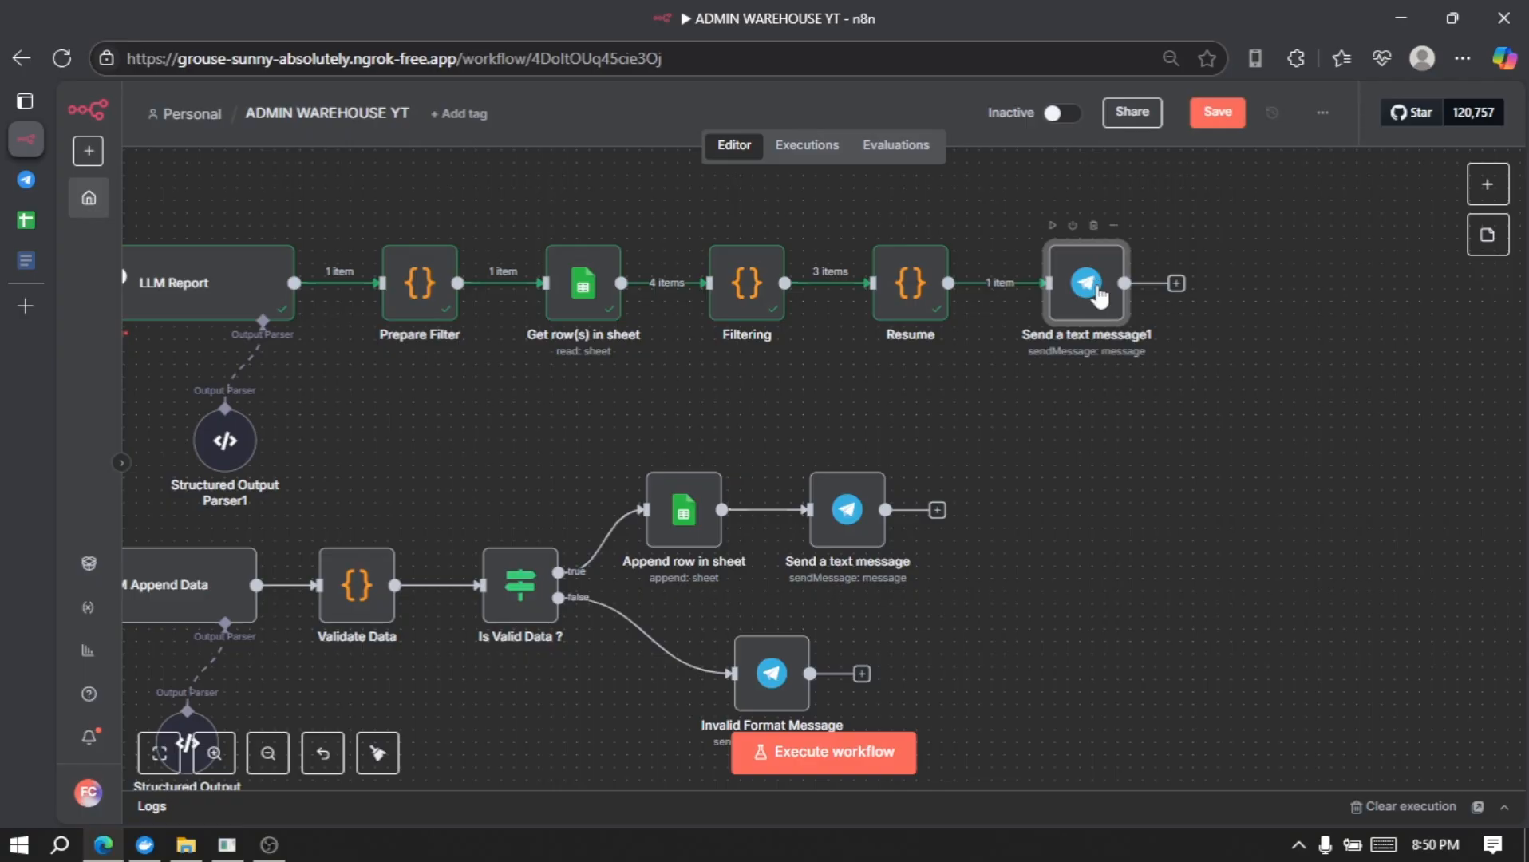
- Replace the message text of Send a text message1 with the reportText field from Resume, {{ $json.reportText }}
{"action": "double_click", "coordinate": [1100, 297]}
{"action": "left_click", "coordinate": [891, 552]}
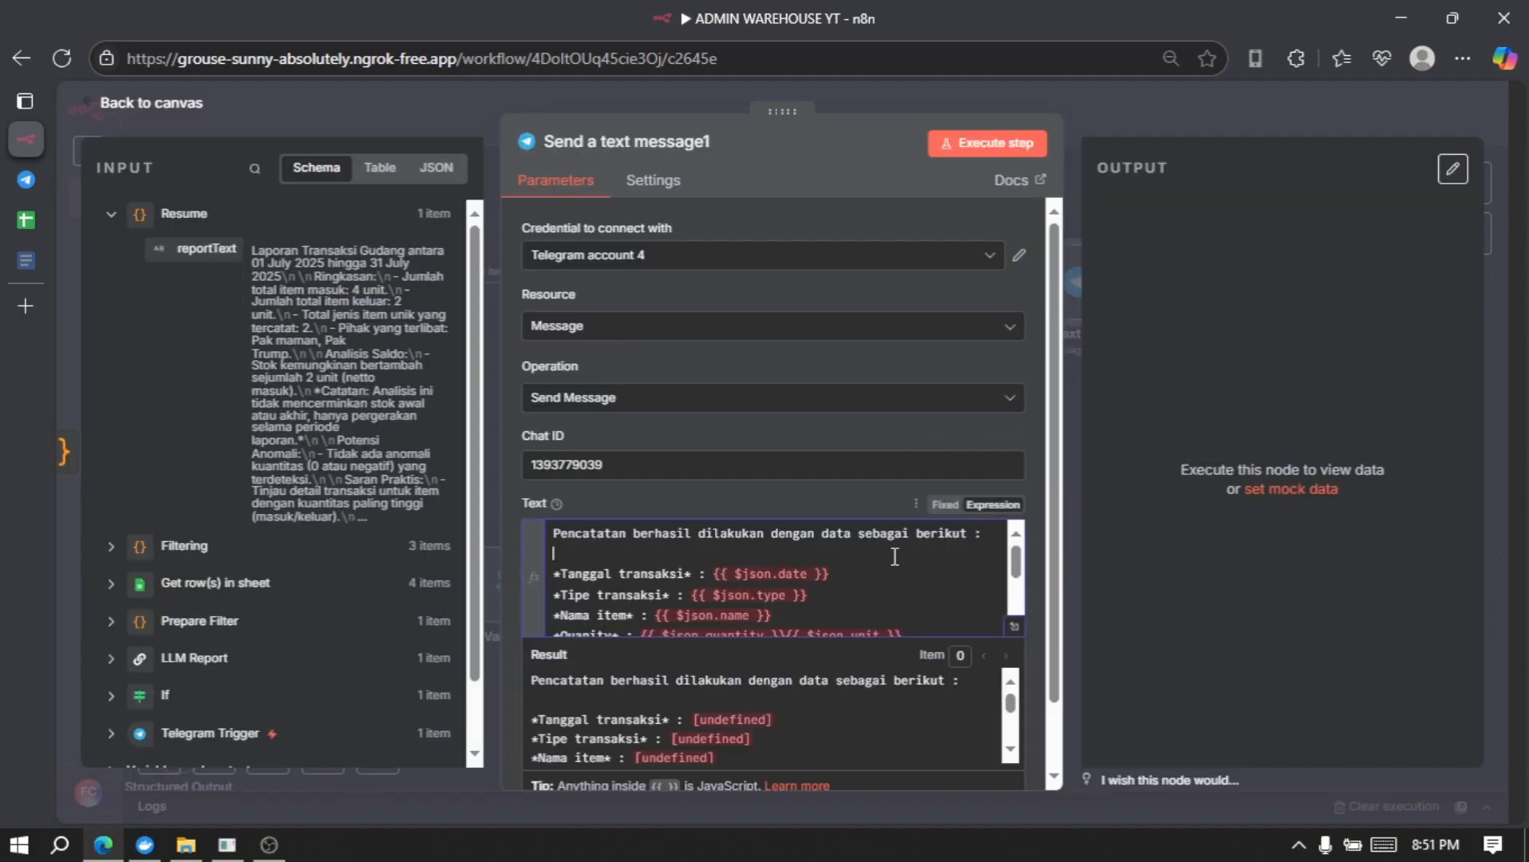
{"action": "key", "text": "ctrl+a"}
{"action": "key", "text": "BackSpace"}
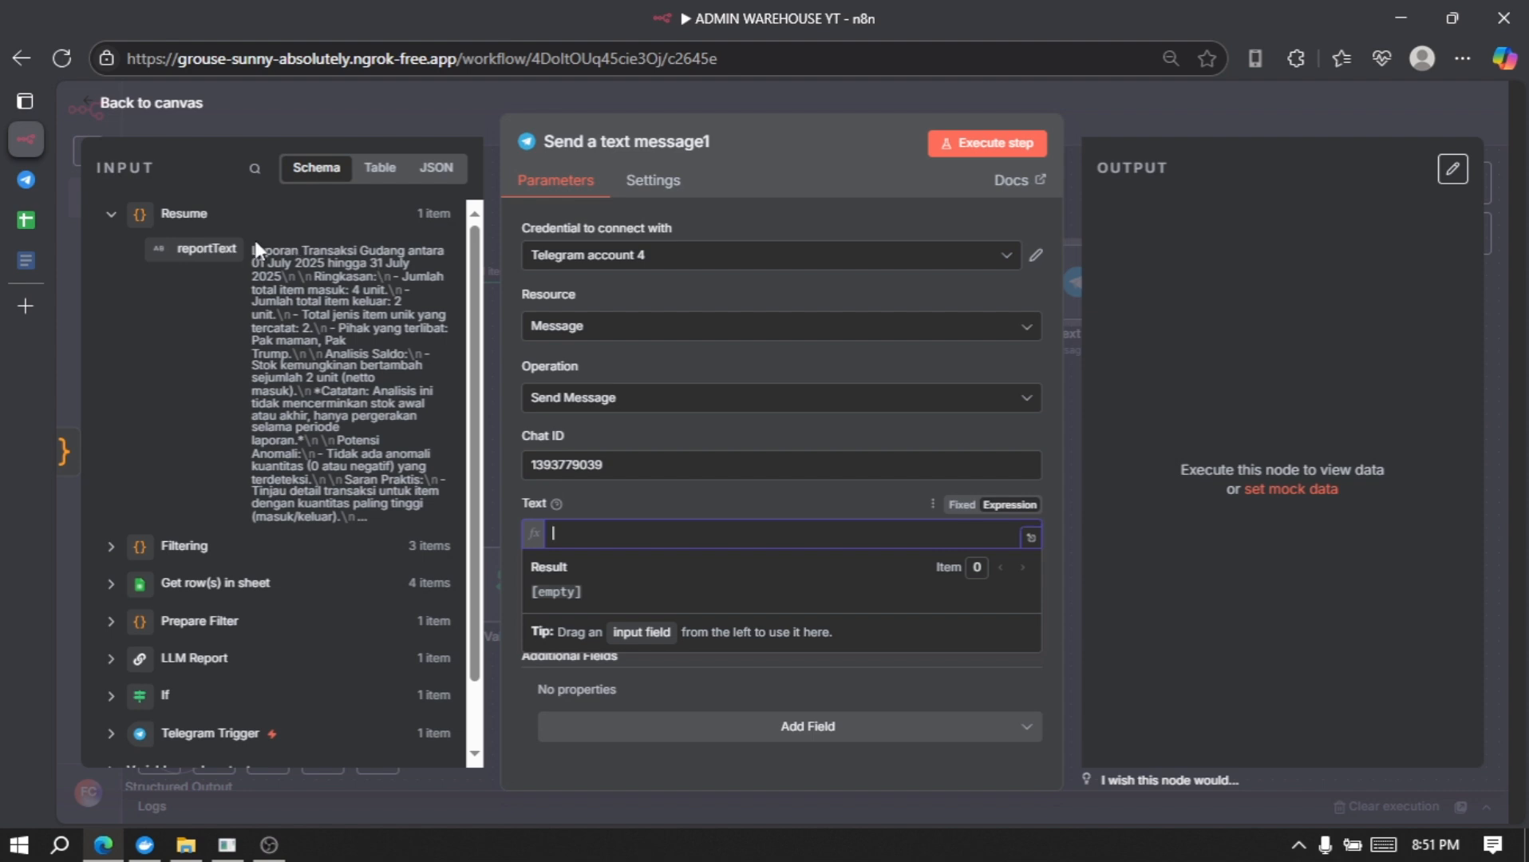
{"action": "left_click_drag", "start_coordinate": [199, 248], "coordinate": [589, 536]}
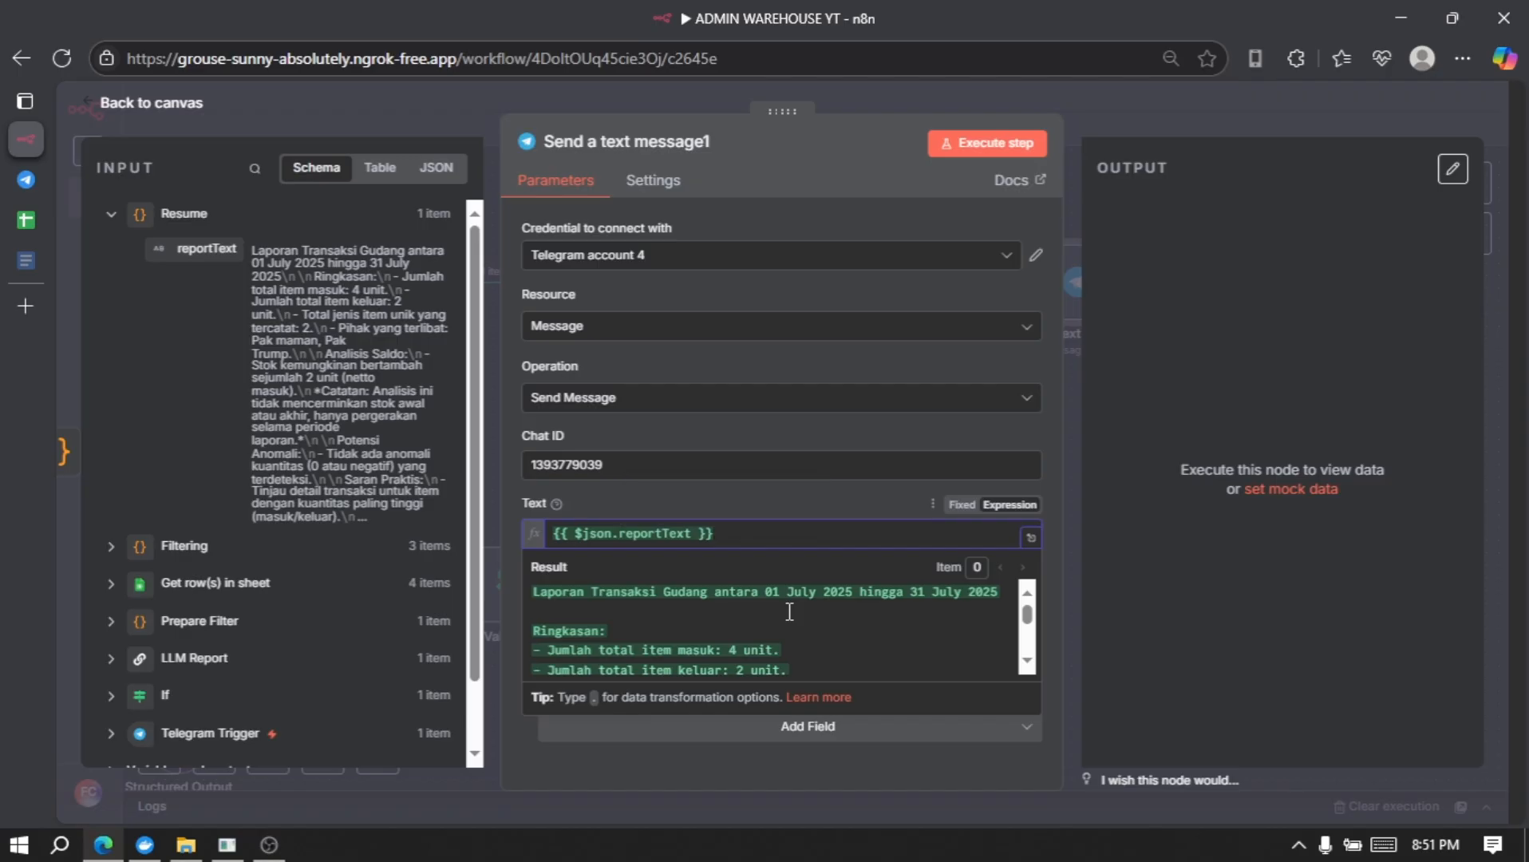
- Execute the Send a text message1 node and check the report message in the AdminWarehouseYT chat in Telegram Web
{"action": "scroll", "coordinate": [789, 611], "scroll_direction": "down", "scroll_amount": 10}
{"action": "scroll", "coordinate": [789, 611], "scroll_direction": "up", "scroll_amount": 10}
{"action": "left_click", "coordinate": [989, 144]}
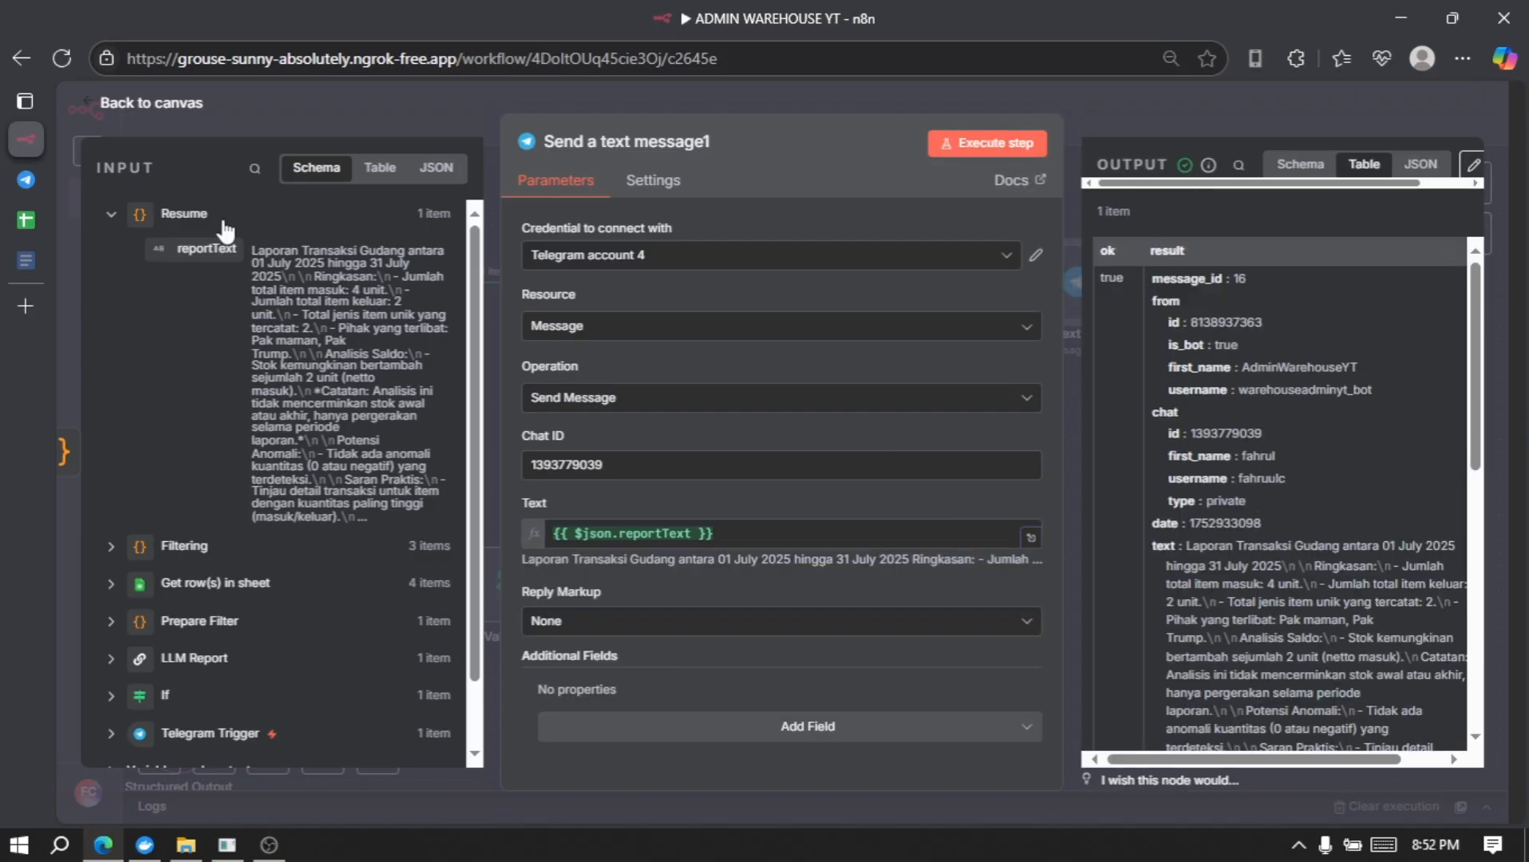
{"action": "left_click", "coordinate": [19, 182]}
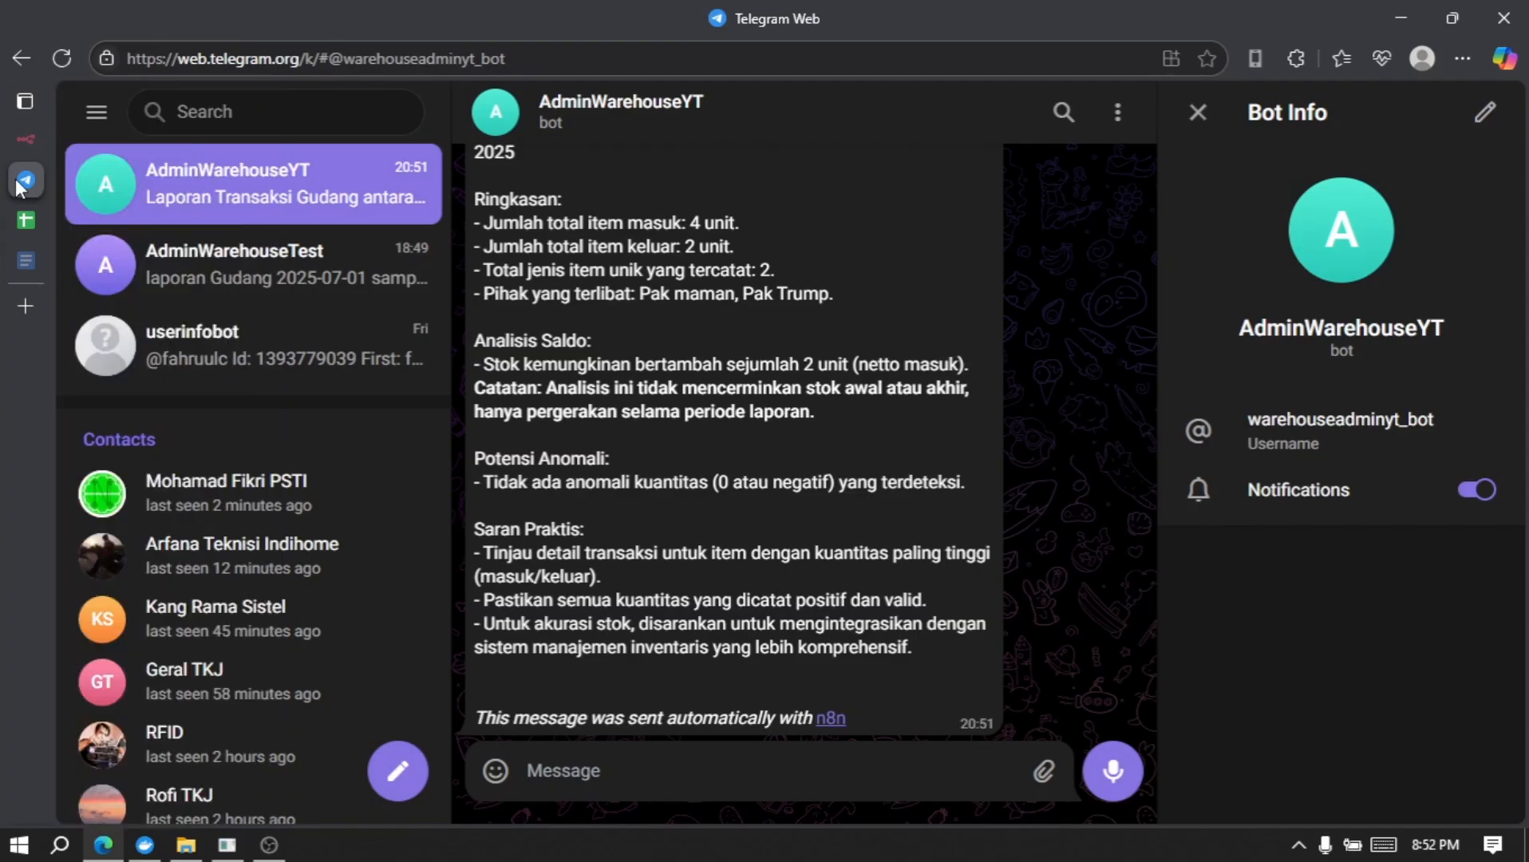
- Read through the July 2025 warehouse transaction report in the AdminWarehouseYT chat, from its heading to the closing suggestions
{"action": "scroll", "coordinate": [692, 335], "scroll_direction": "up", "scroll_amount": 3}
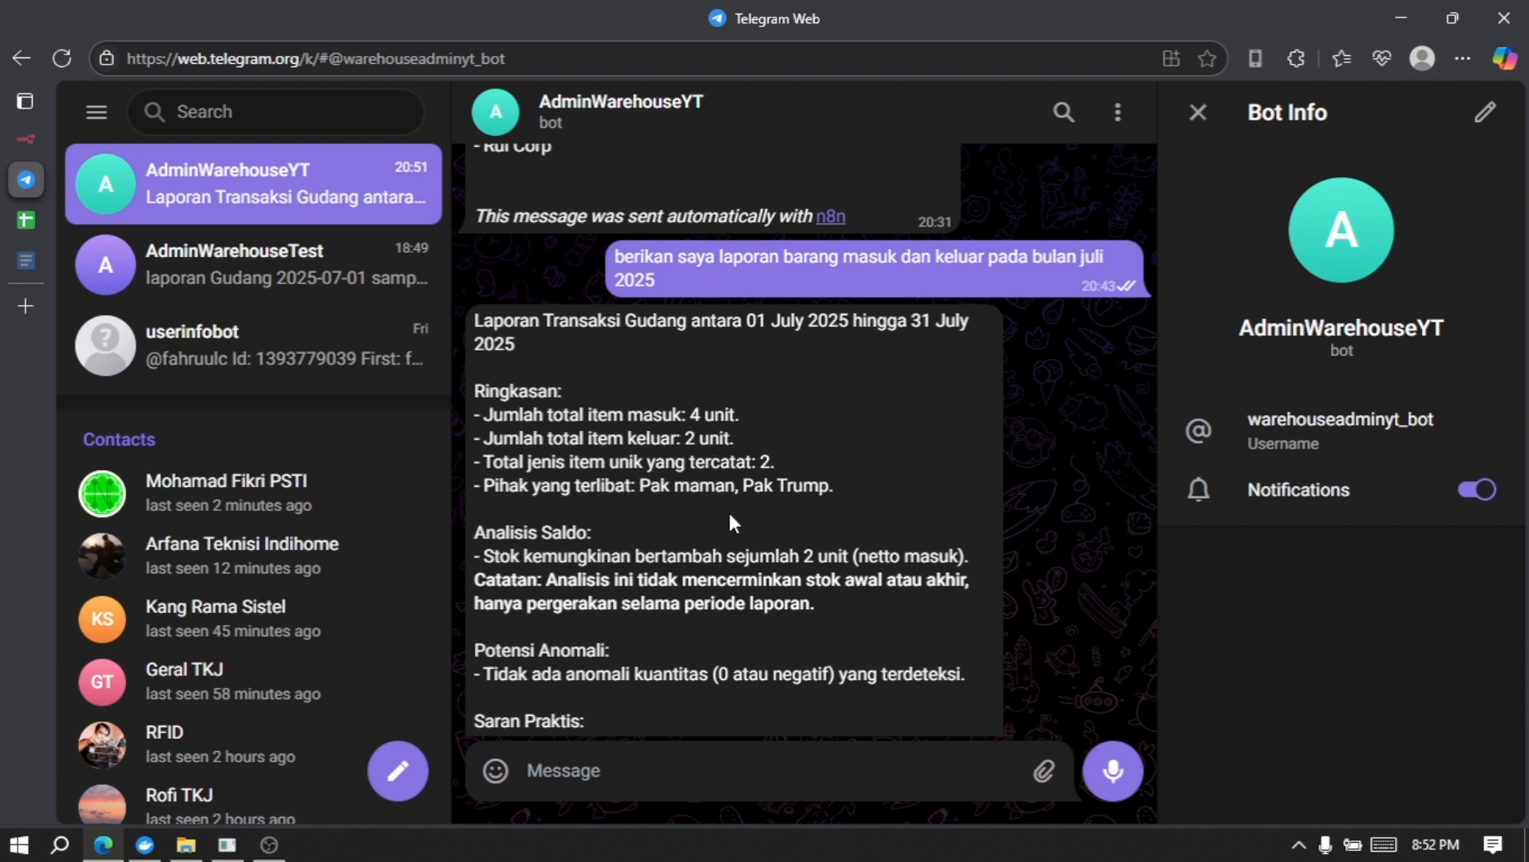
{"action": "scroll", "coordinate": [733, 523], "scroll_direction": "down", "scroll_amount": 2}
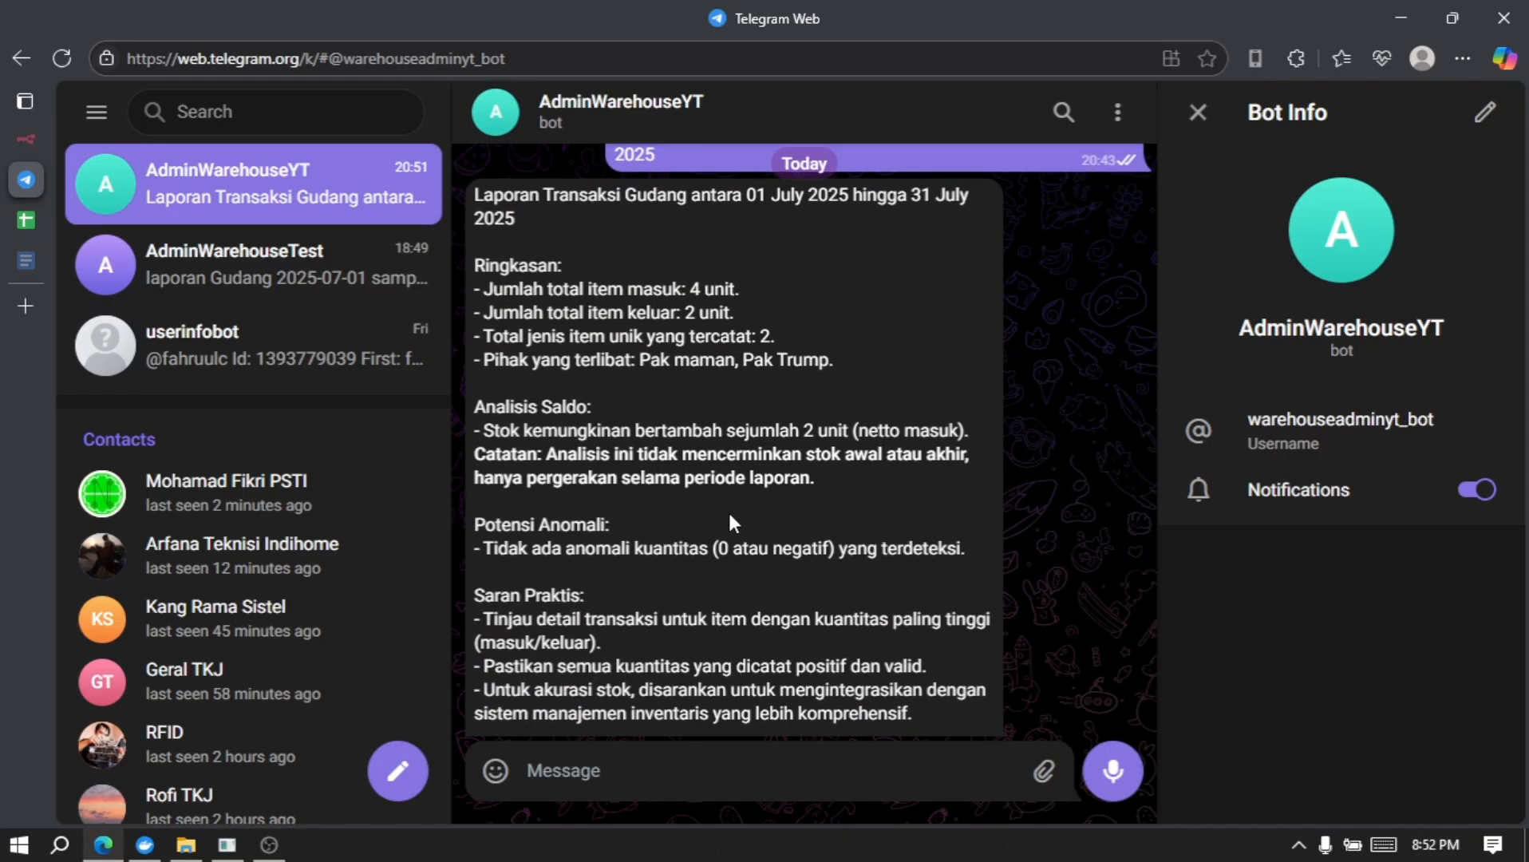
{"action": "scroll", "coordinate": [651, 556], "scroll_direction": "down", "scroll_amount": 1}
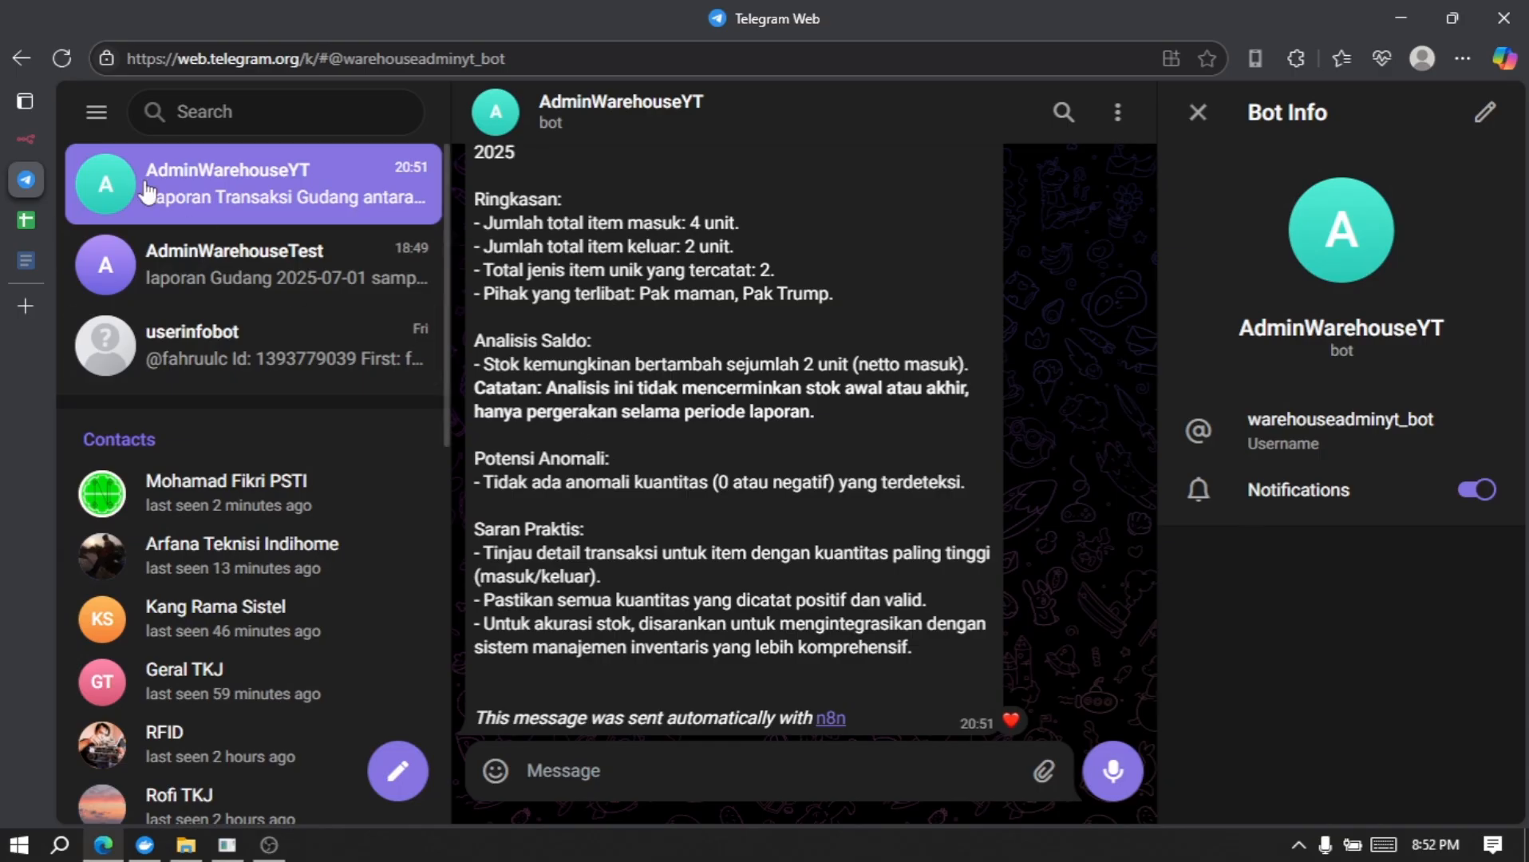
- Back in the n8n workflow, add a Convert to File node with the Convert to CSV operation after Filtering and execute it
{"action": "left_click", "coordinate": [24, 135]}
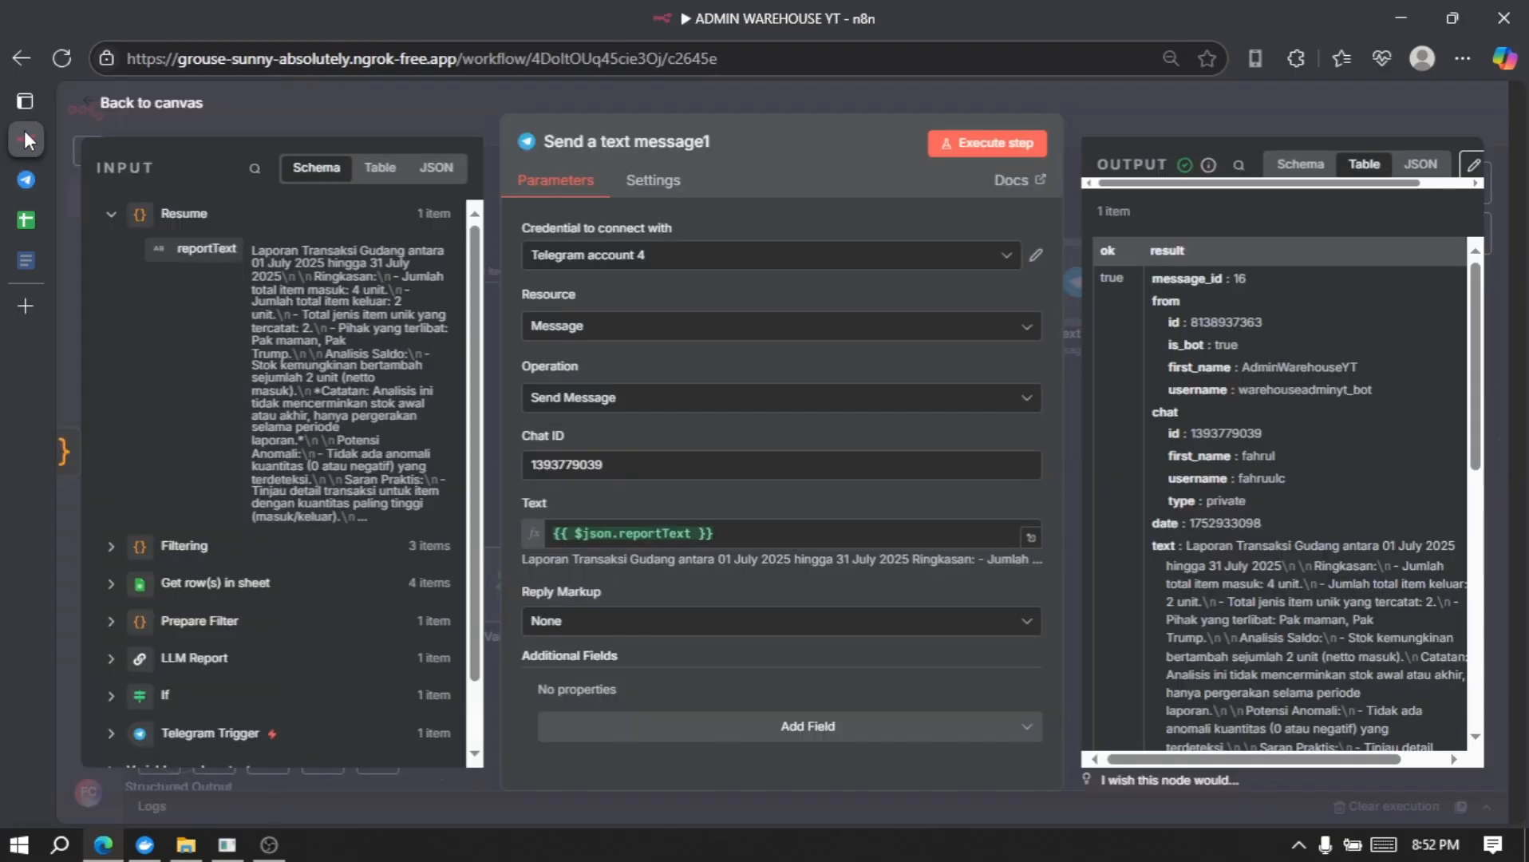
{"action": "left_click", "coordinate": [170, 113]}
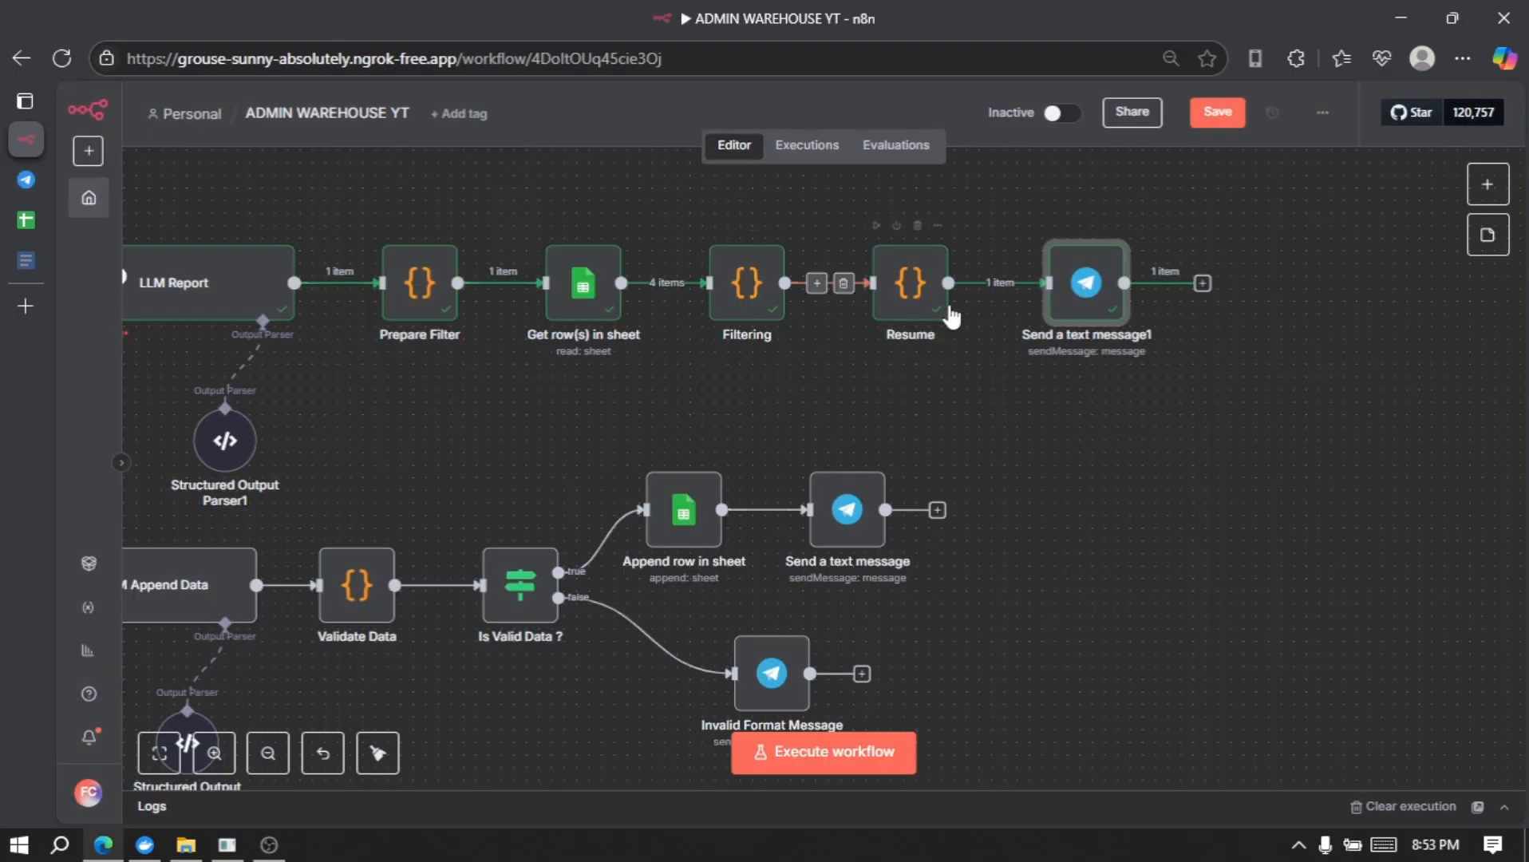
{"action": "mouse_move", "coordinate": [845, 303]}
{"action": "left_click", "coordinate": [815, 284]}
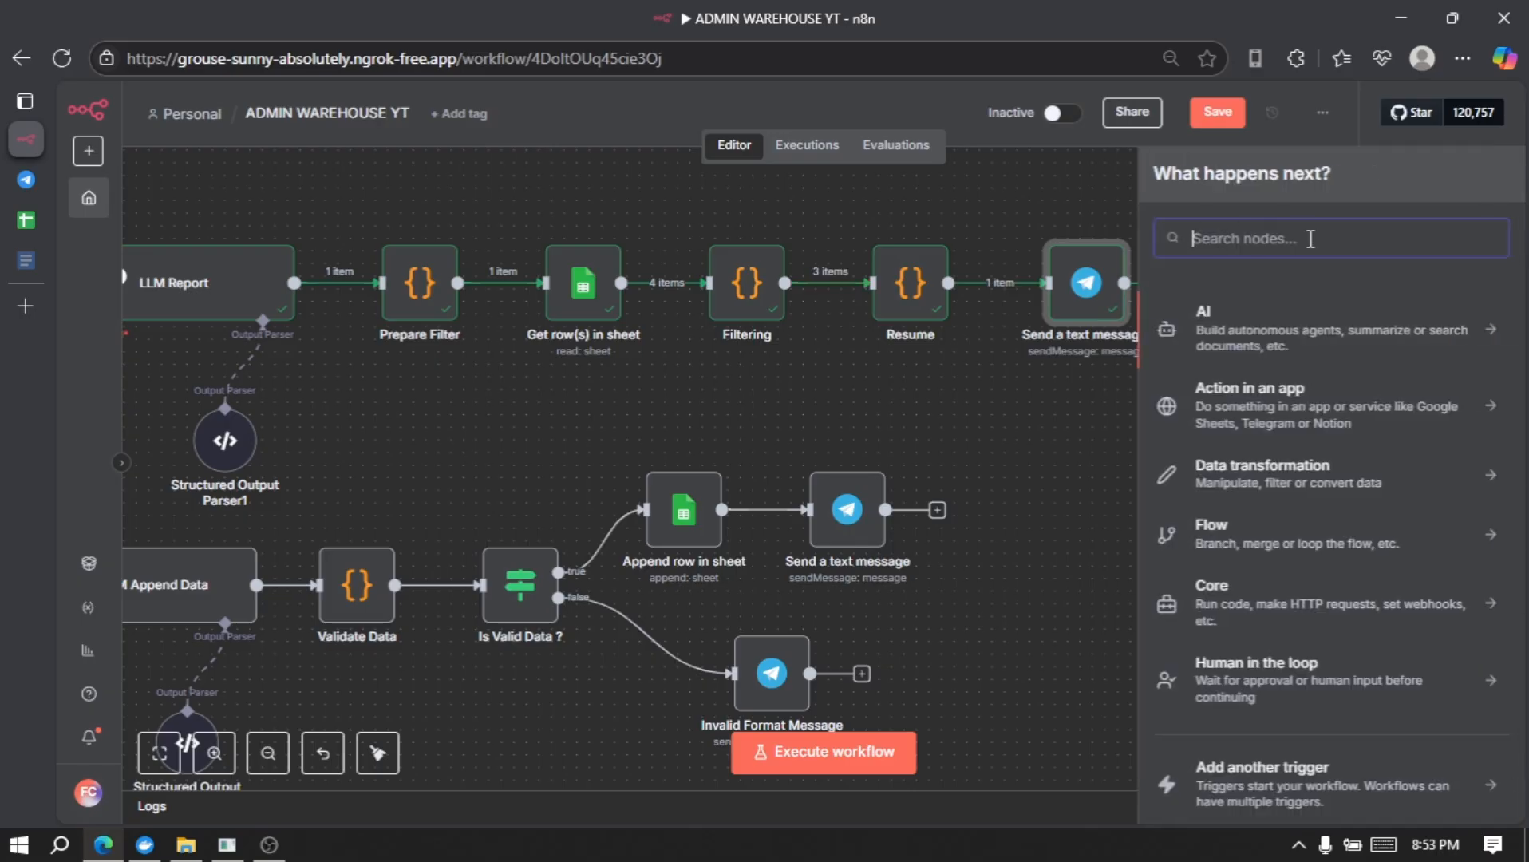
{"action": "type", "text": "convert"}
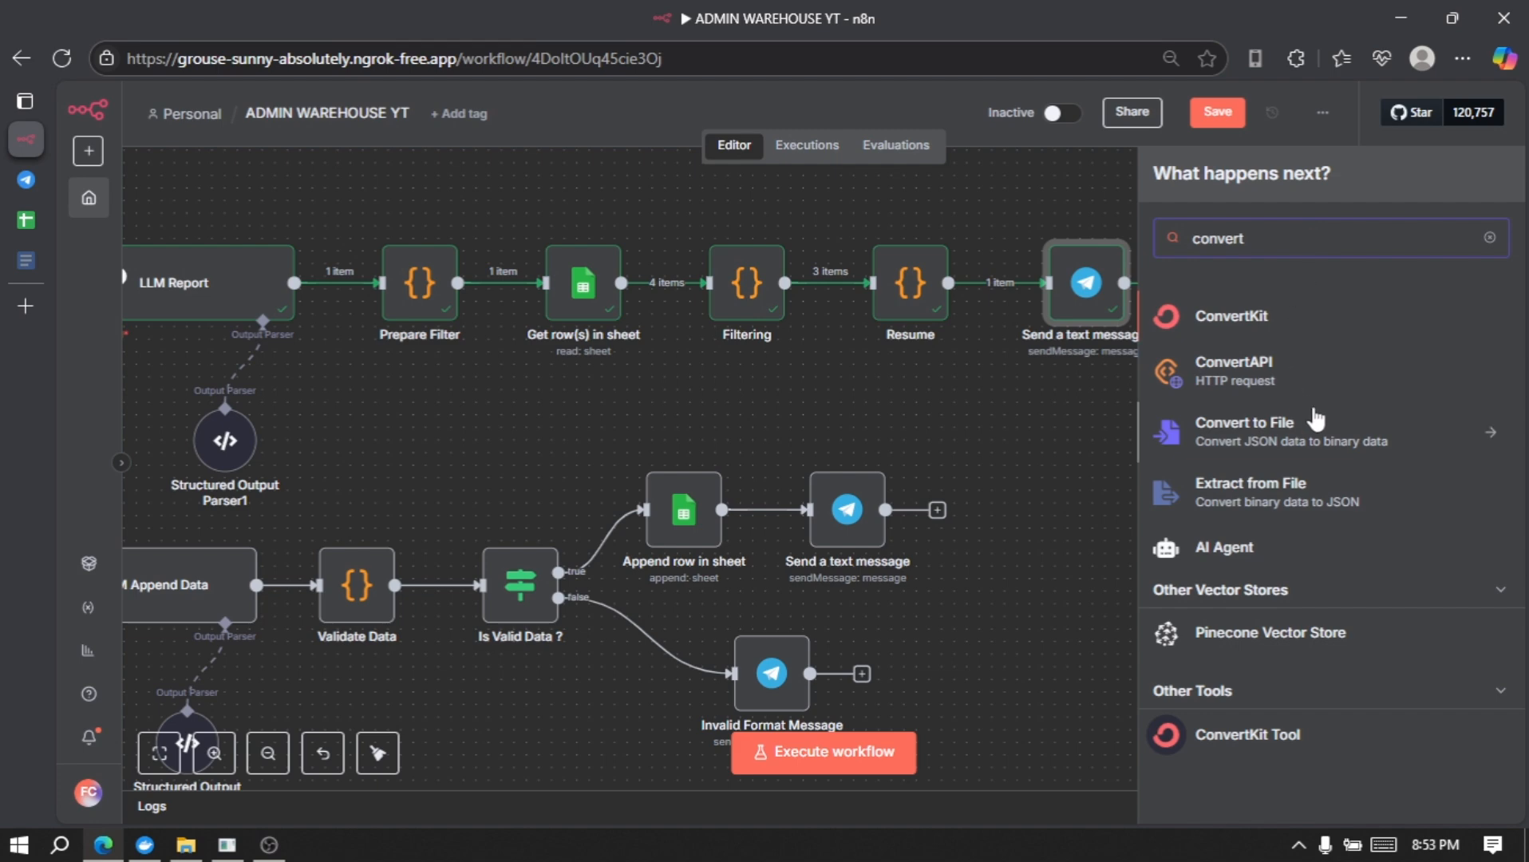
{"action": "left_click", "coordinate": [1326, 442]}
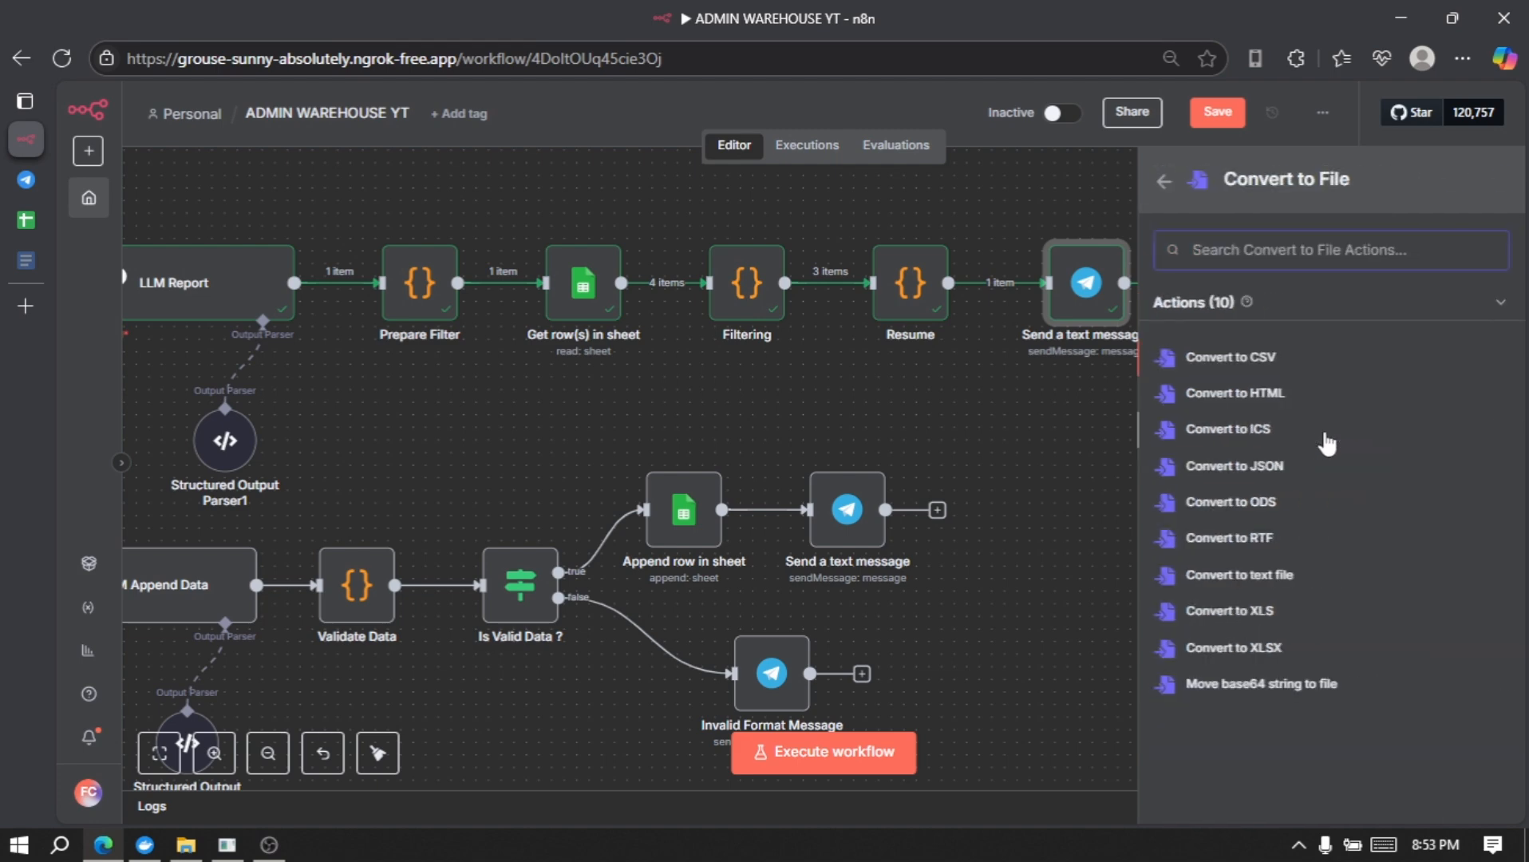
{"action": "left_click", "coordinate": [1276, 359]}
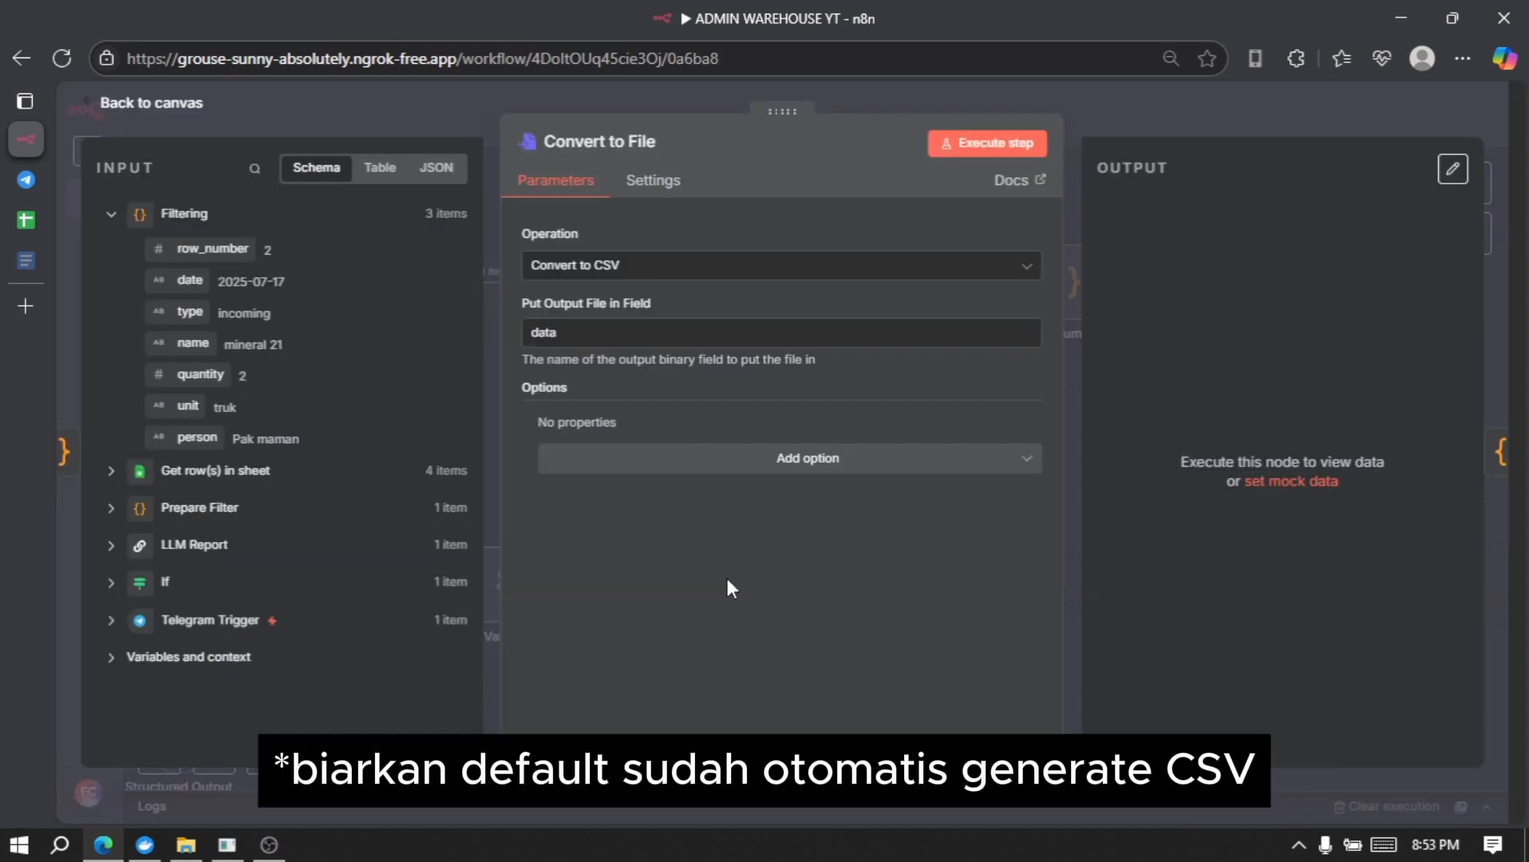
{"action": "left_click", "coordinate": [997, 151]}
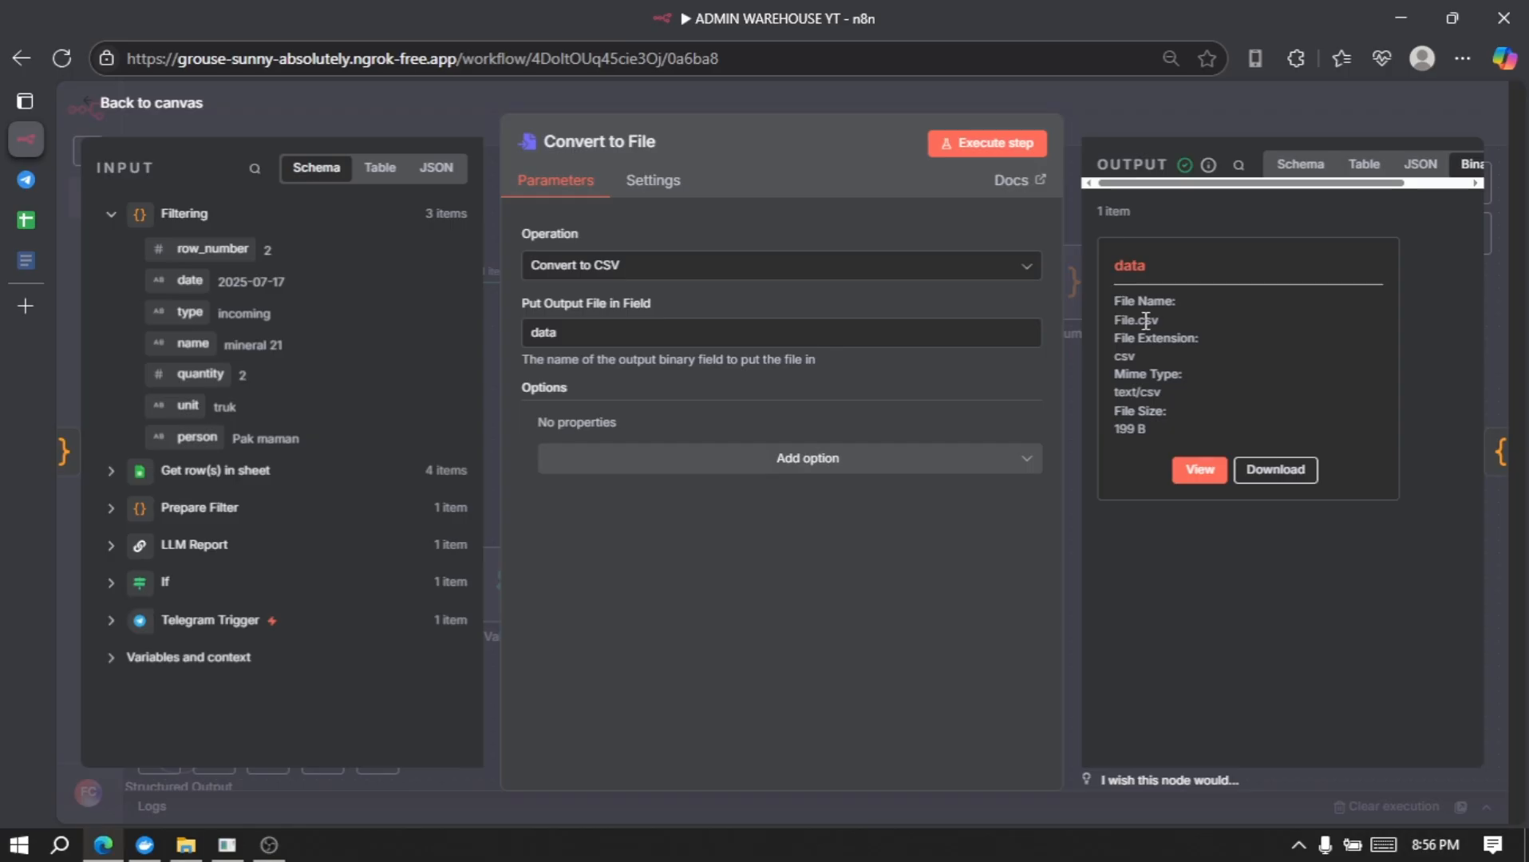
{"action": "left_click", "coordinate": [180, 110]}
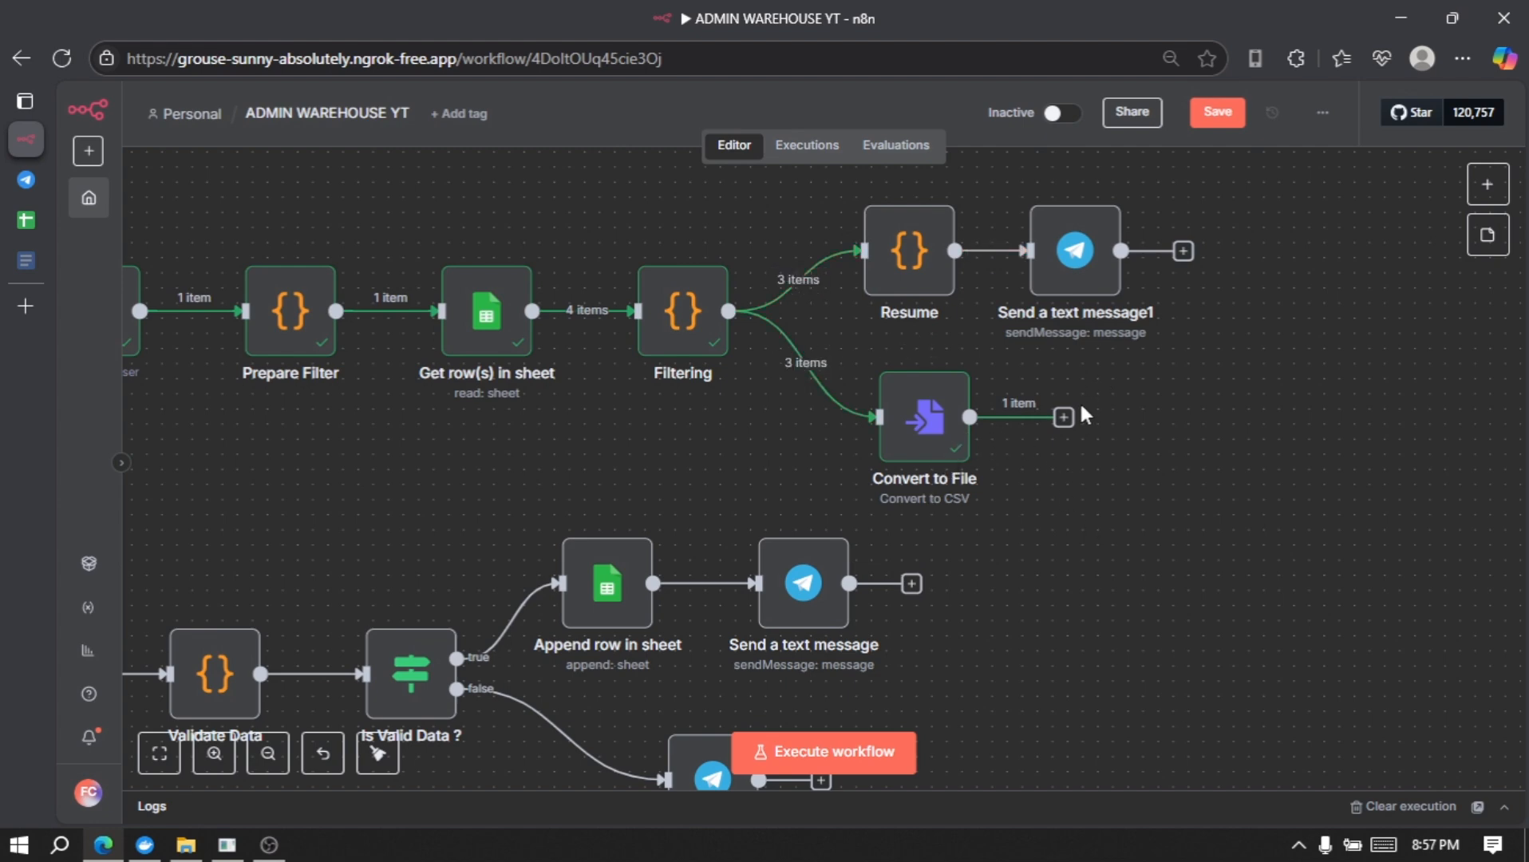
- Add a Telegram node with the Send a document action after Convert to File
{"action": "left_click", "coordinate": [1064, 417]}
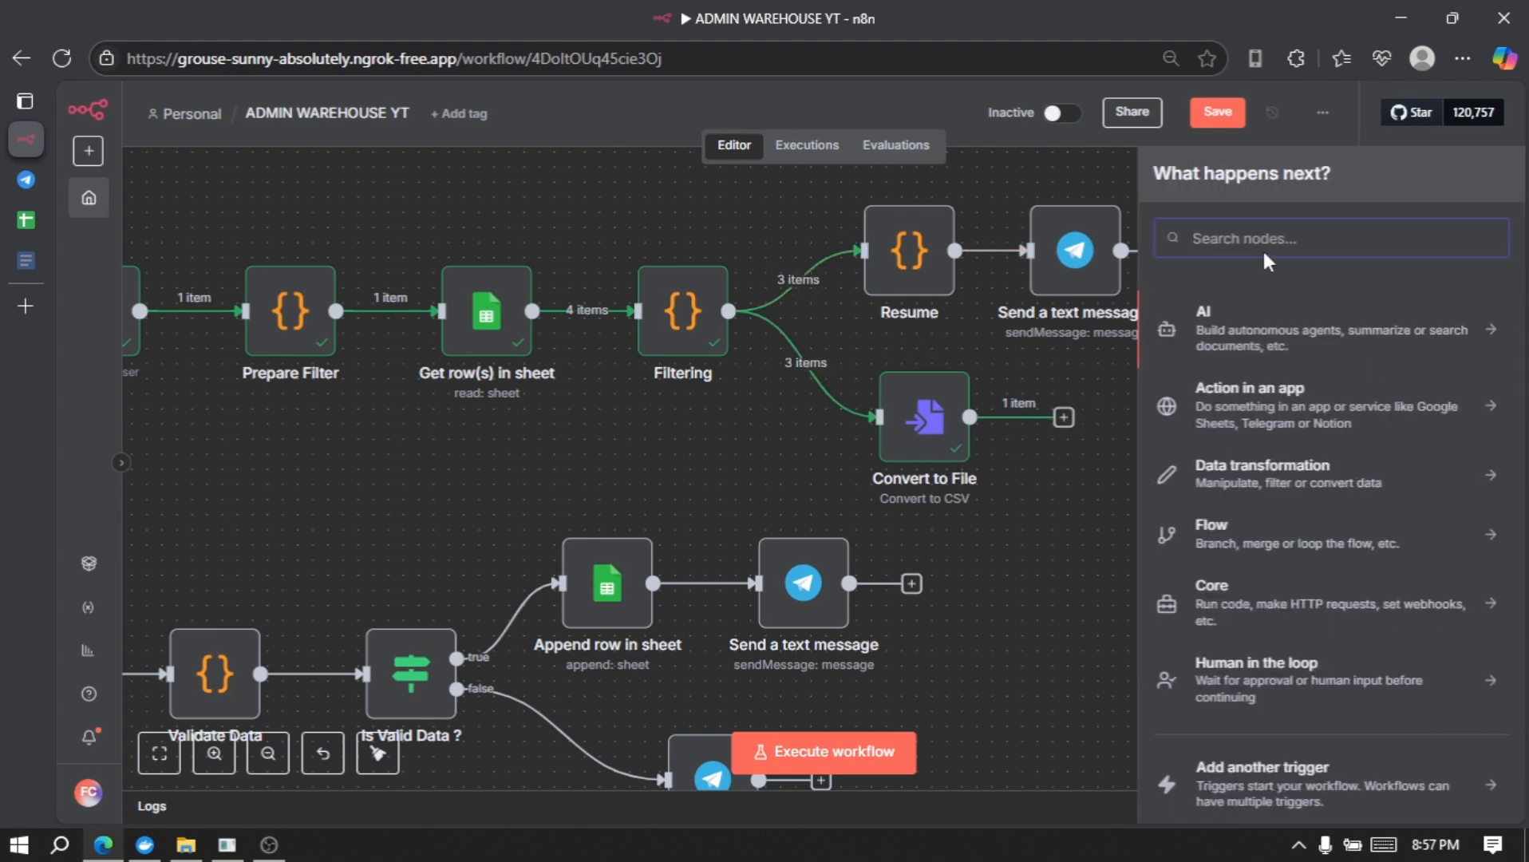
{"action": "type", "text": "tele"}
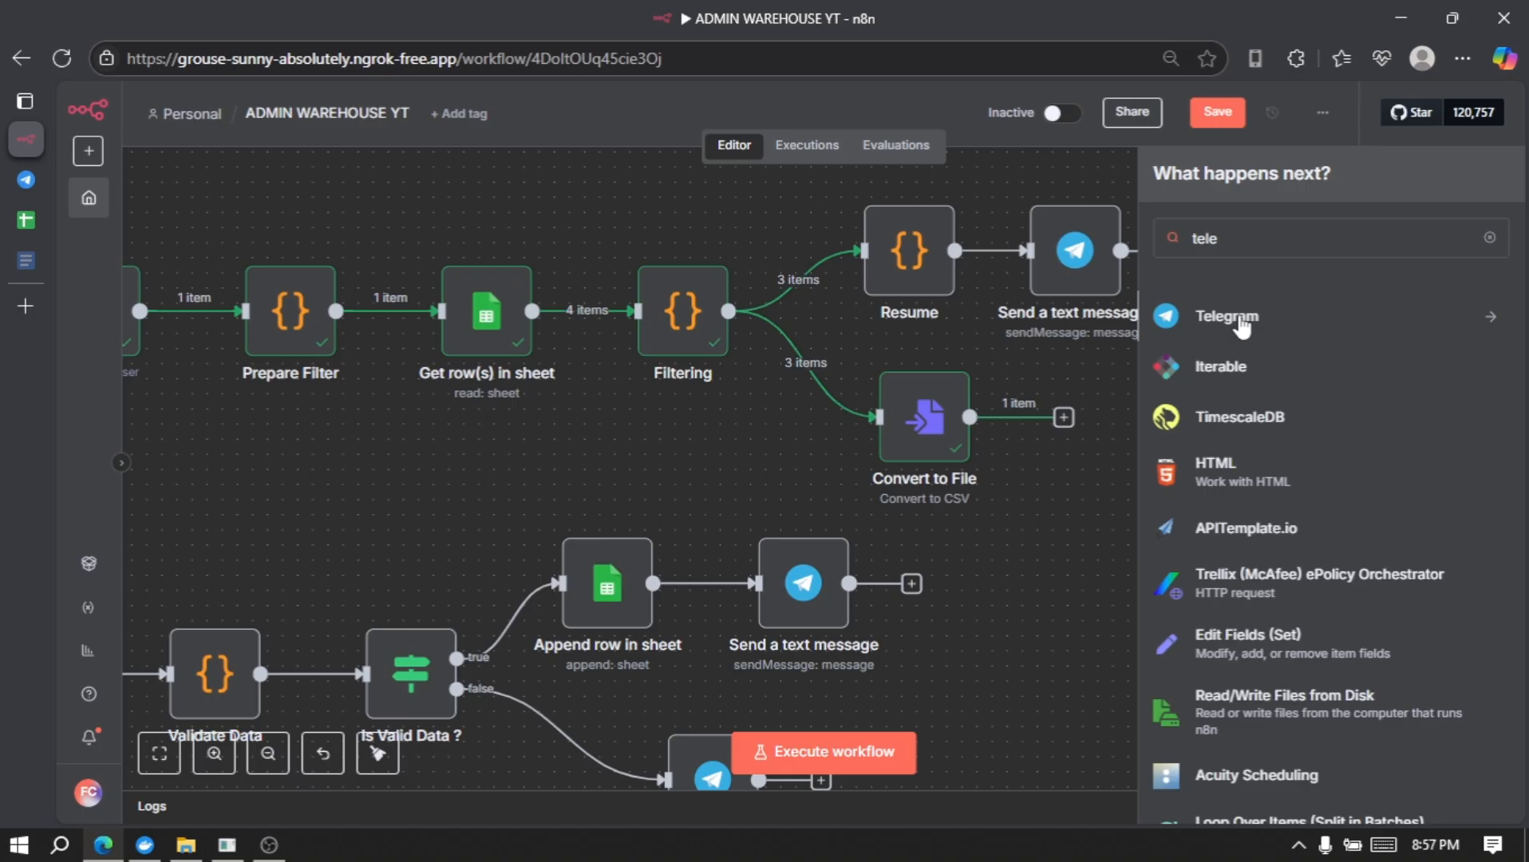
{"action": "left_click", "coordinate": [1241, 319]}
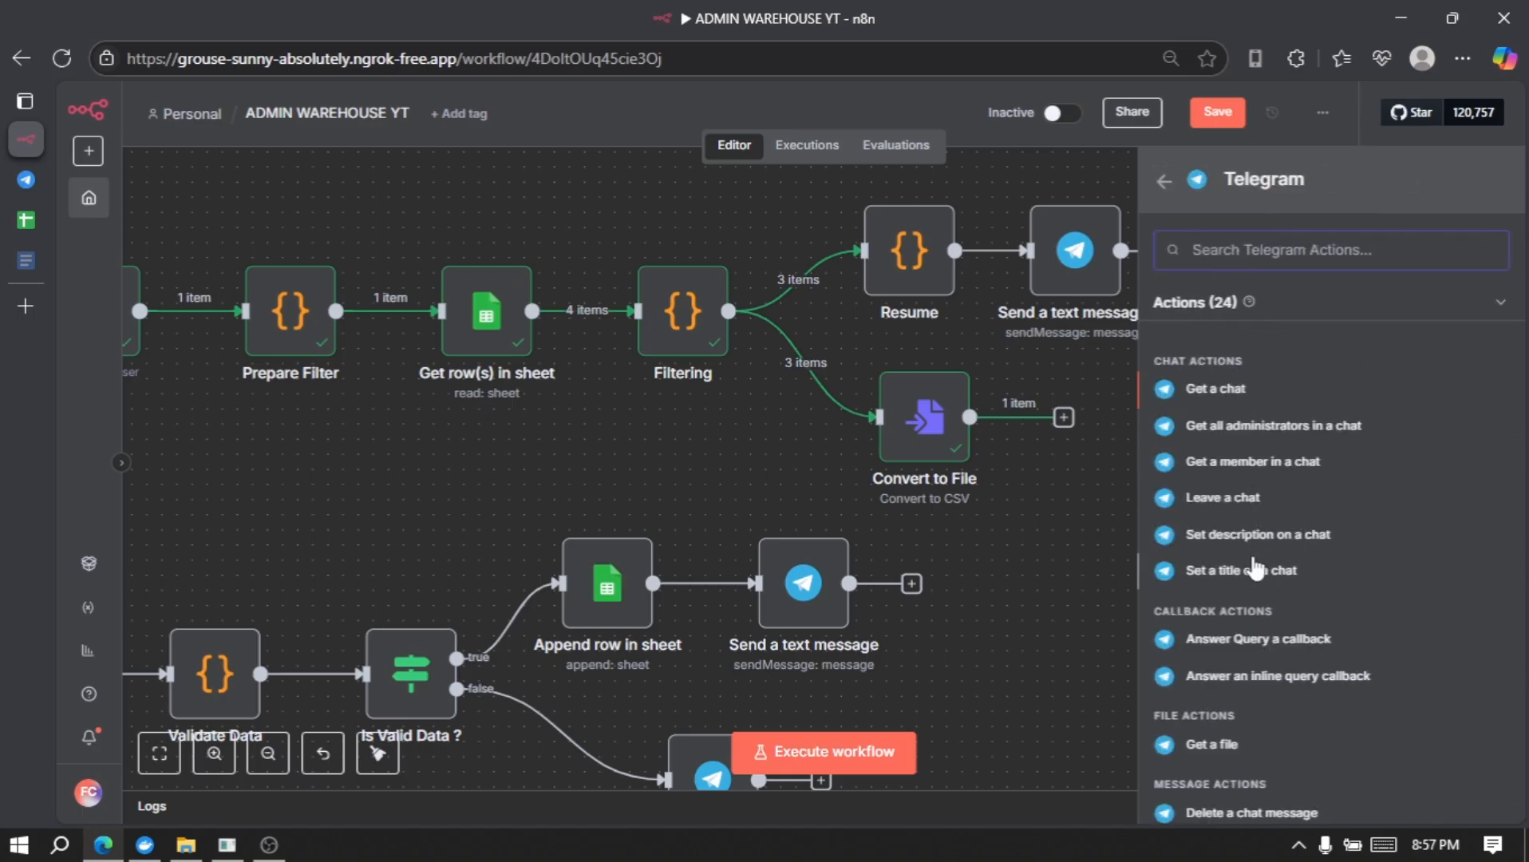
{"action": "scroll", "coordinate": [1255, 568], "scroll_direction": "down", "scroll_amount": 5}
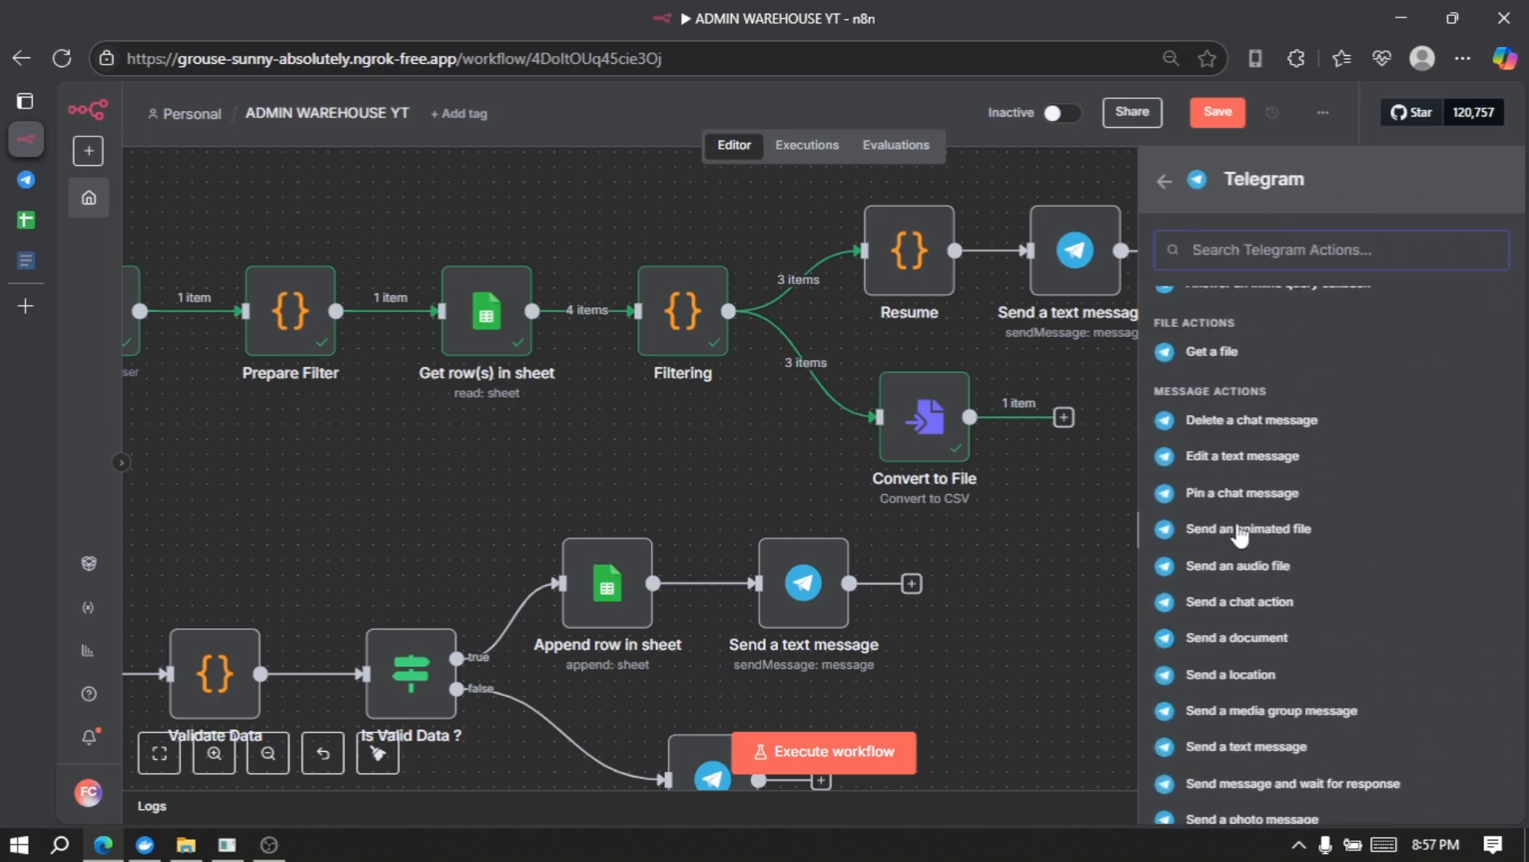
{"action": "left_click", "coordinate": [1281, 640]}
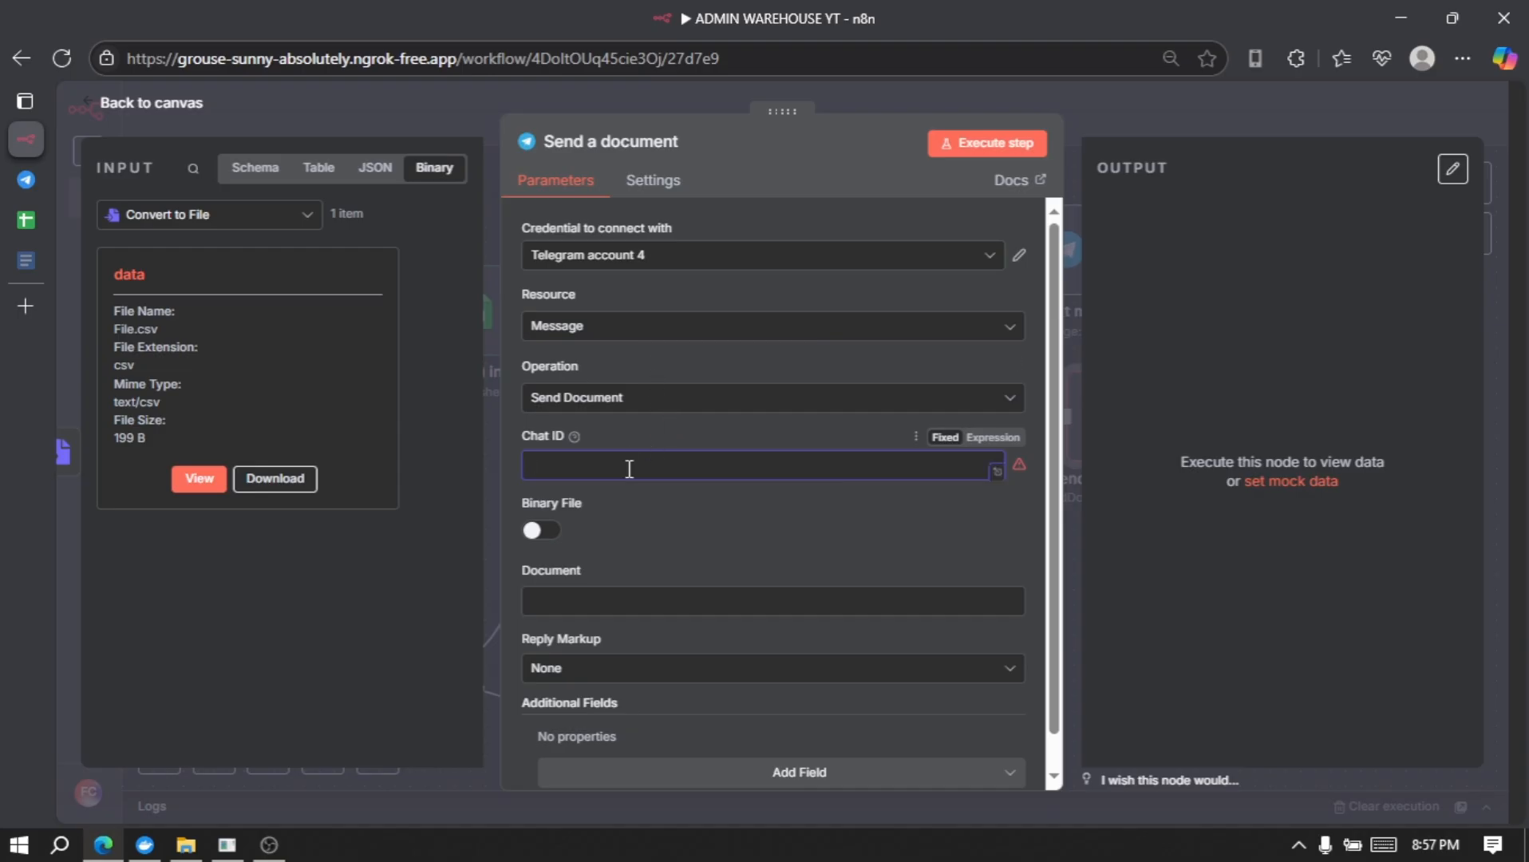
- Fill in the Telegram chat ID in Send a document and enable Binary File with data as the input binary field
{"action": "key", "text": "ctrl+v"}
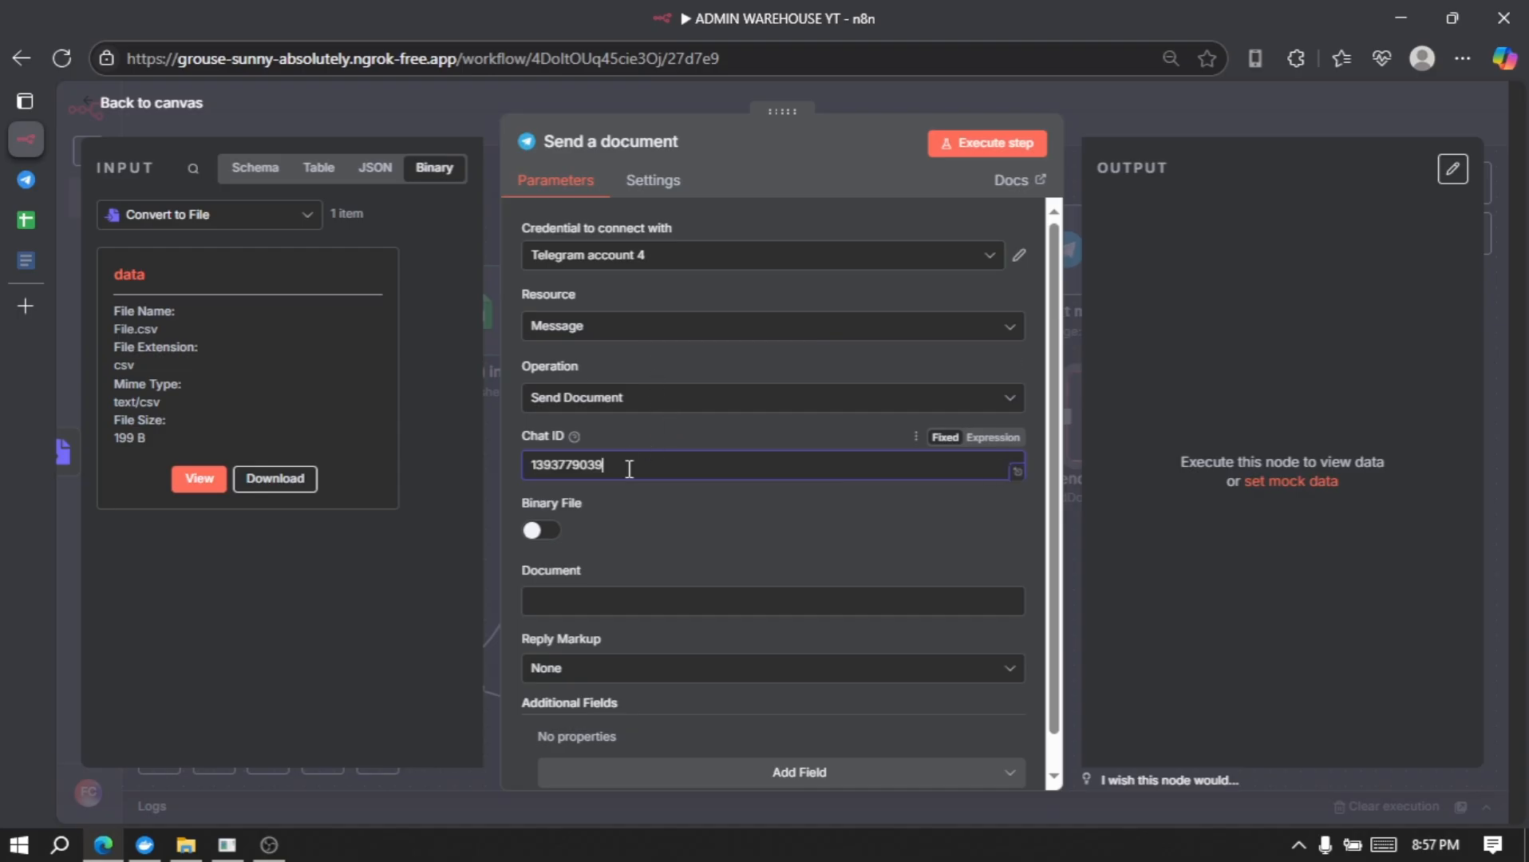
{"action": "left_click", "coordinate": [534, 531]}
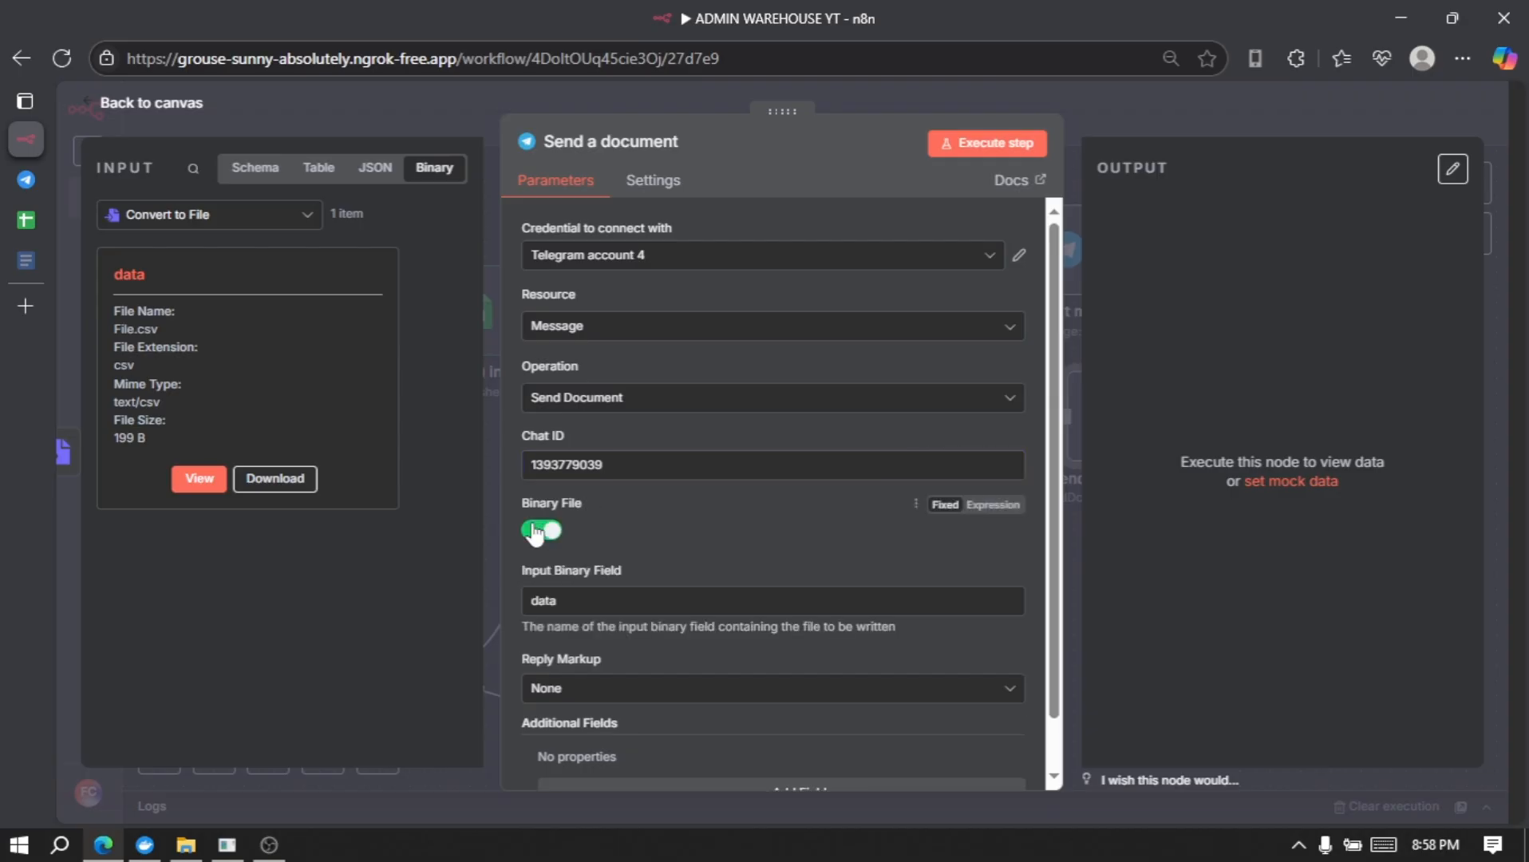
{"action": "left_click", "coordinate": [593, 597]}
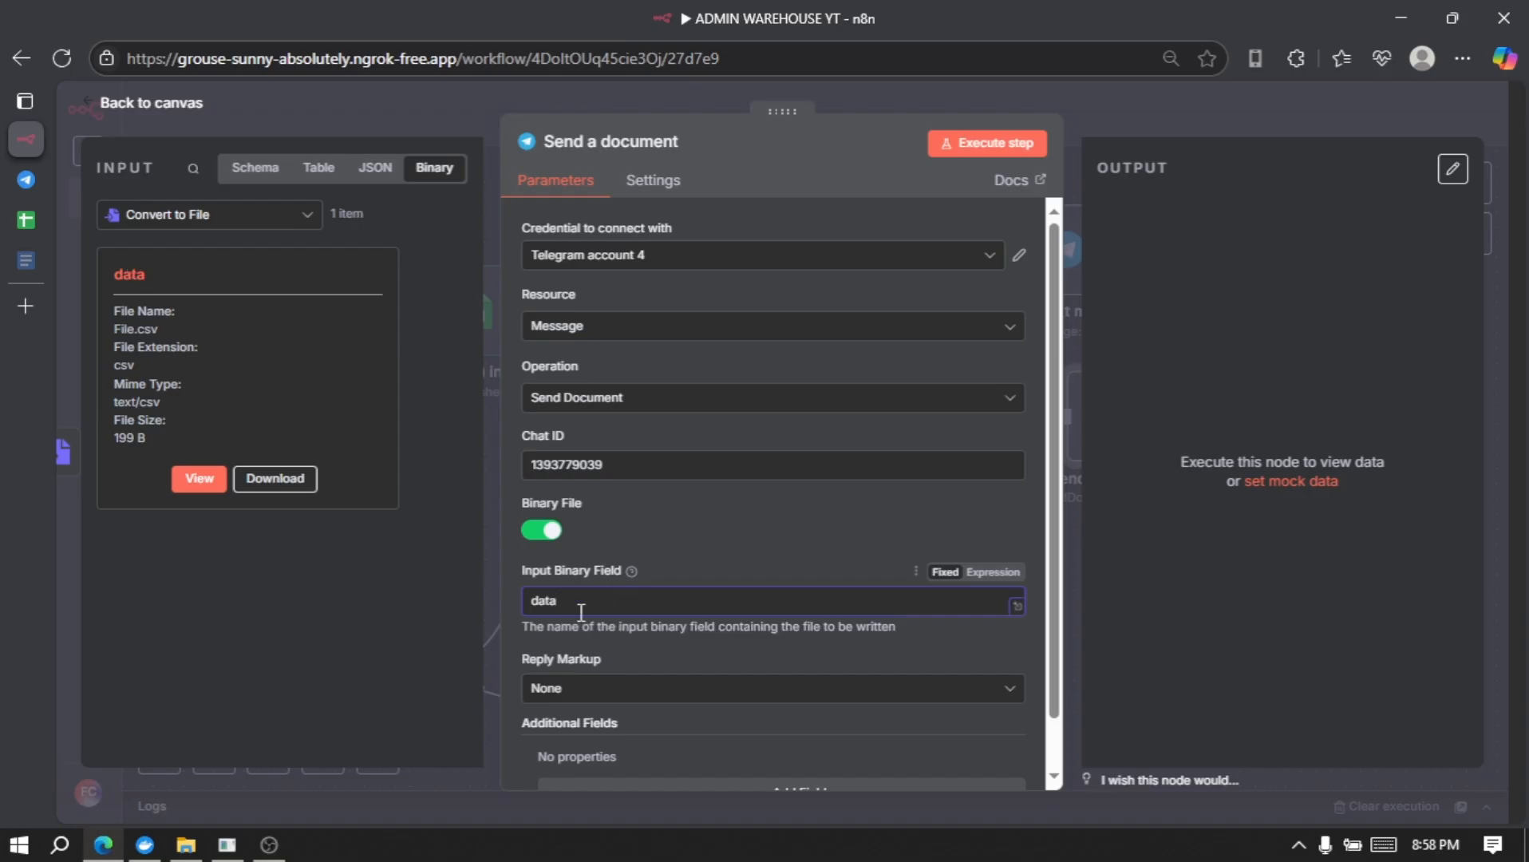
- Add a File Name field to Send a document as an expression, using the "laporan Gudang" CSV file name code from the Admin Warehouse Code document
{"action": "scroll", "coordinate": [580, 611], "scroll_direction": "down", "scroll_amount": 1}
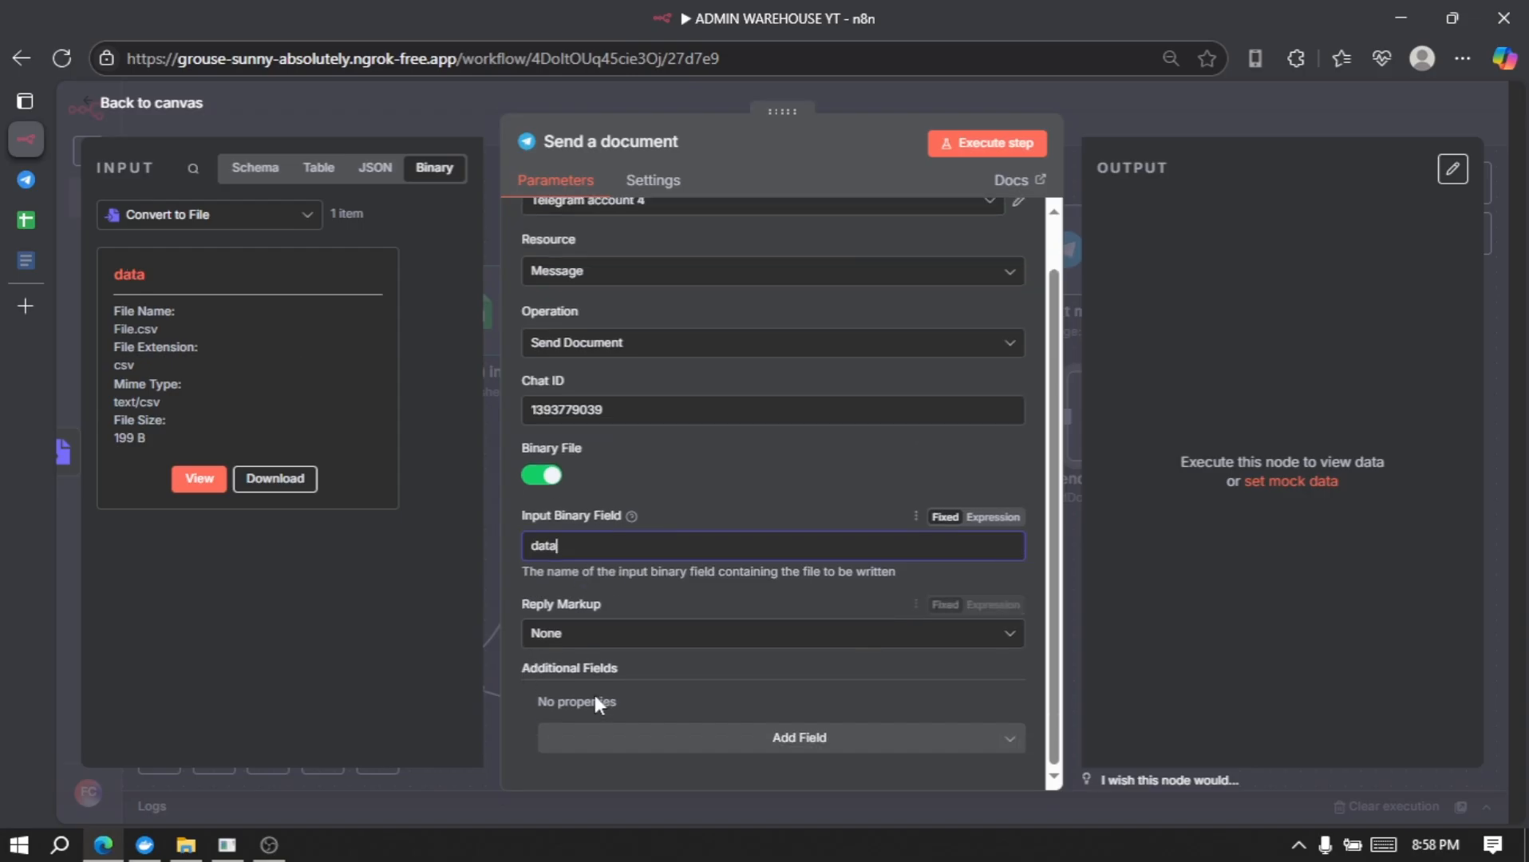
{"action": "left_click", "coordinate": [804, 750]}
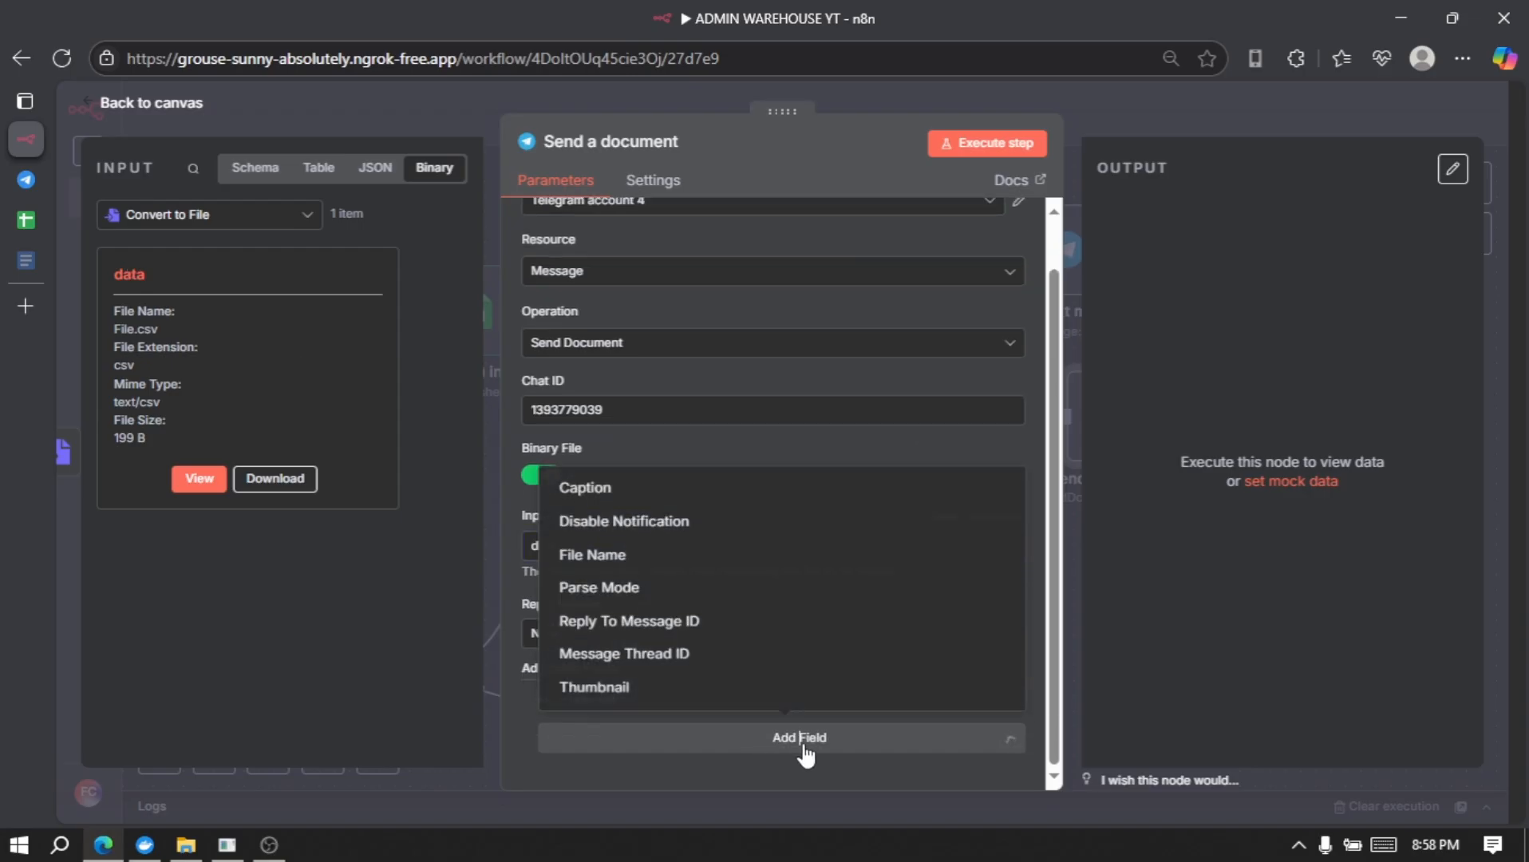
{"action": "left_click", "coordinate": [727, 561]}
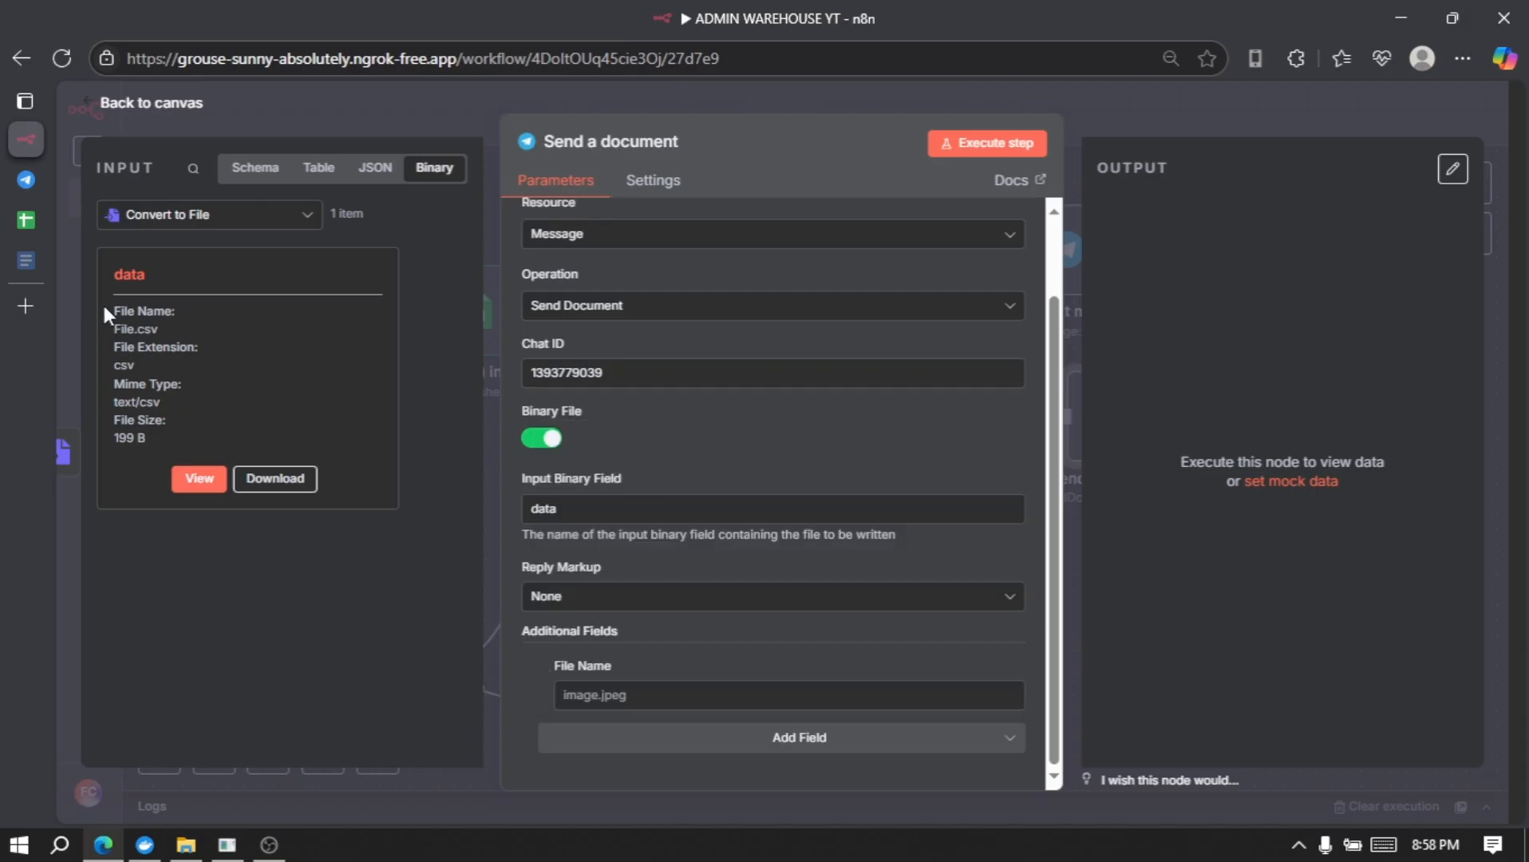
{"action": "left_click", "coordinate": [32, 259]}
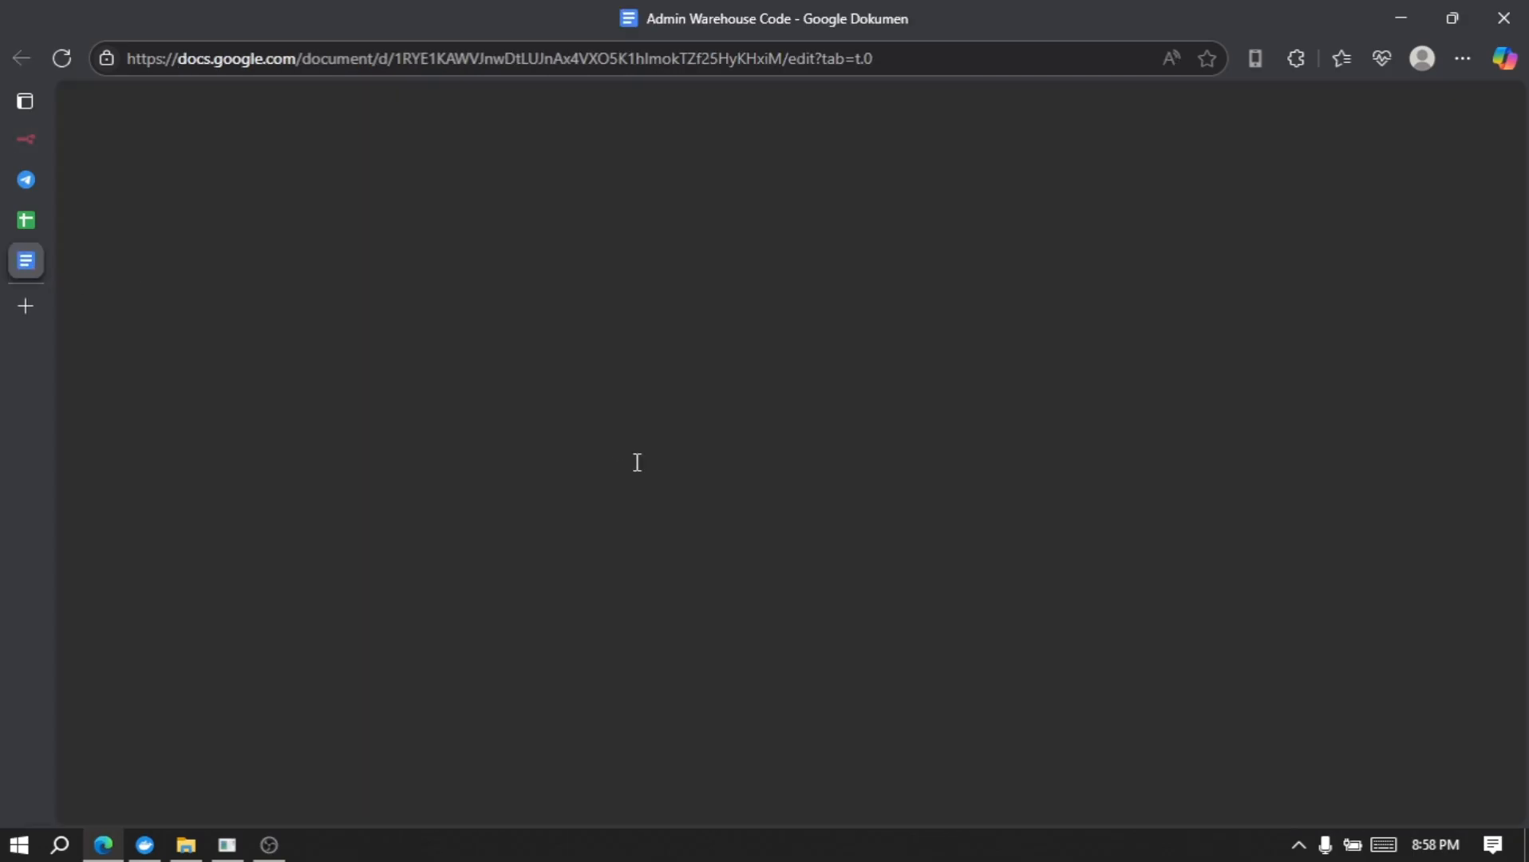
{"action": "scroll", "coordinate": [636, 463], "scroll_direction": "down", "scroll_amount": 2}
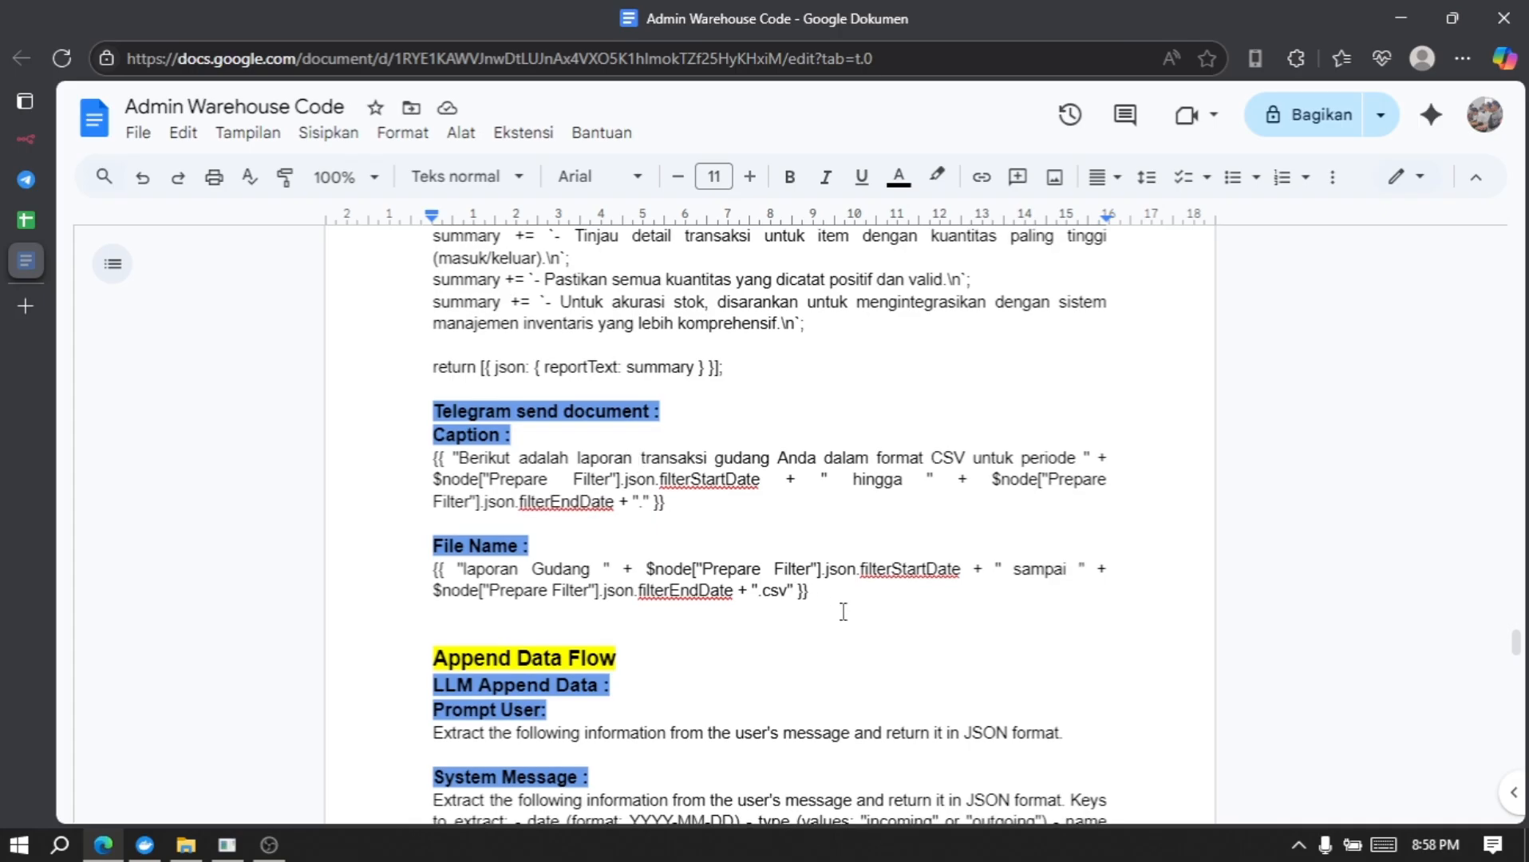
{"action": "left_click_drag", "start_coordinate": [857, 599], "coordinate": [425, 566]}
{"action": "key", "text": "ctrl+c"}
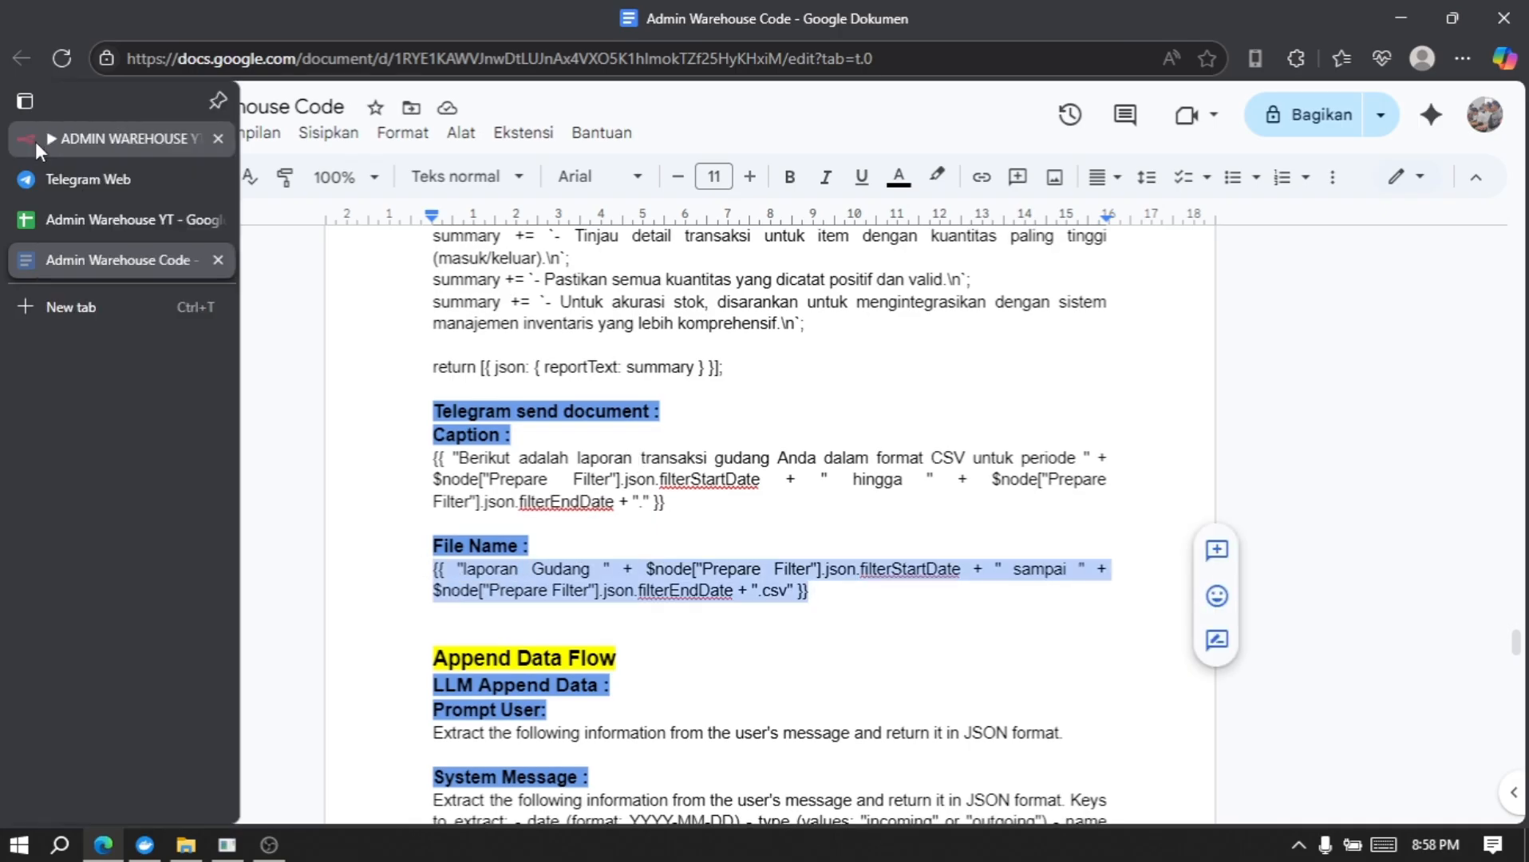
{"action": "left_click", "coordinate": [34, 141]}
{"action": "left_click", "coordinate": [455, 638]}
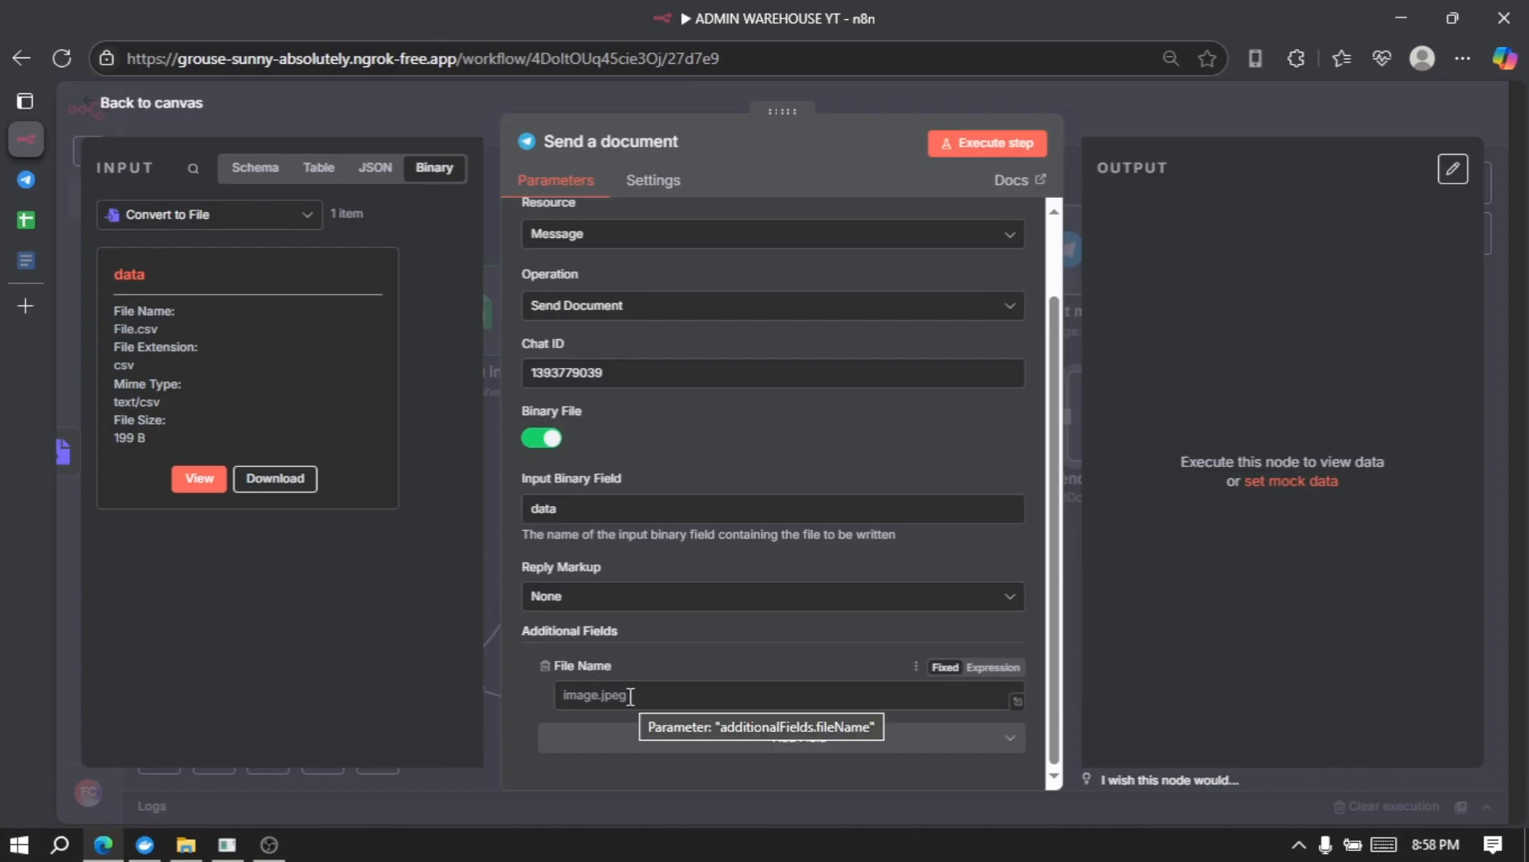
{"action": "left_click", "coordinate": [990, 668]}
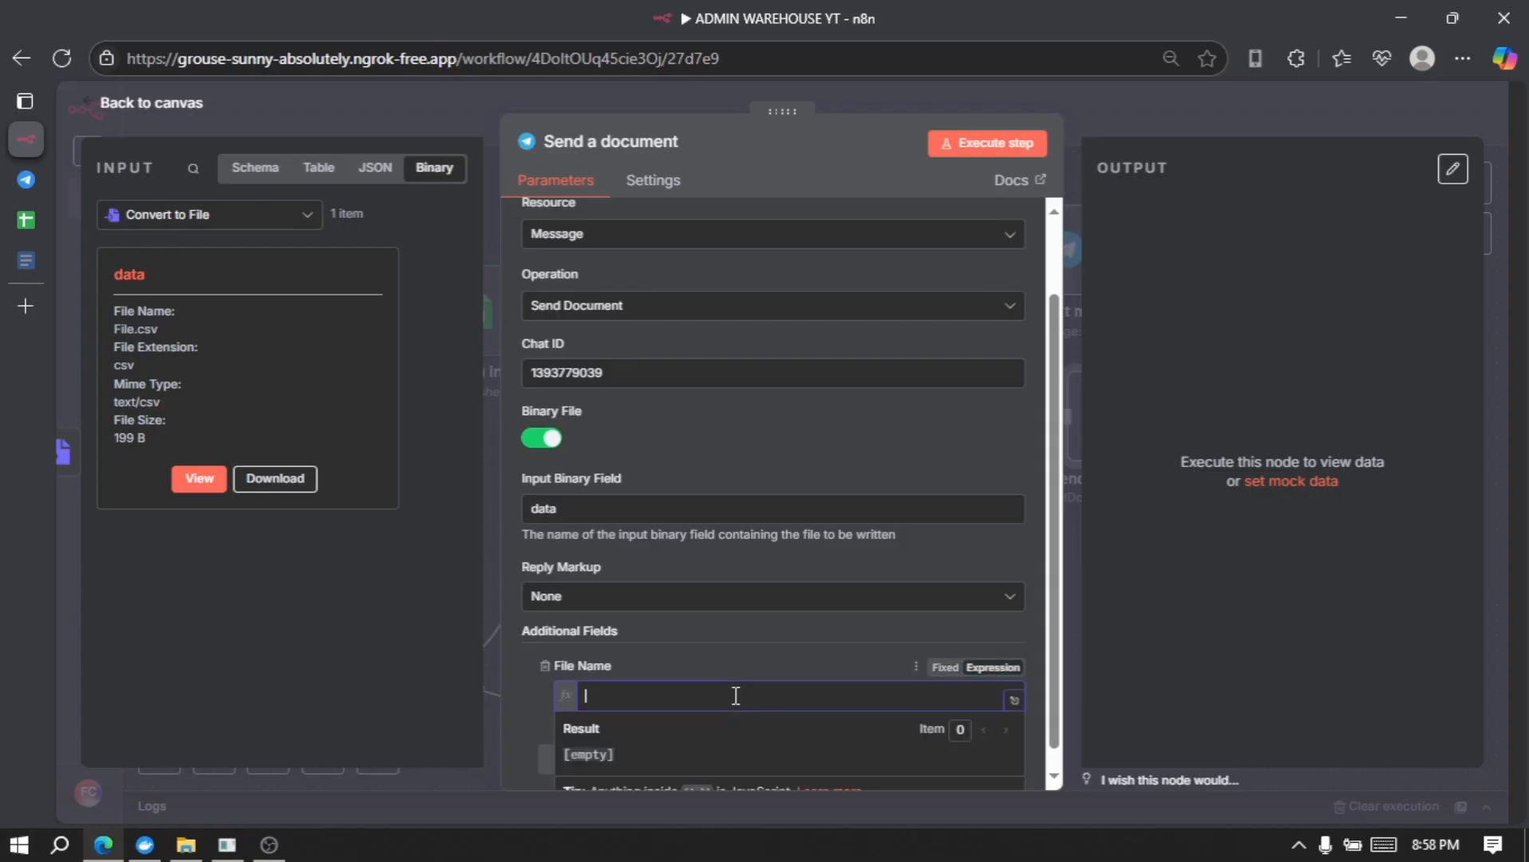
{"action": "key", "text": "ctrl+v"}
{"action": "scroll", "coordinate": [510, 647], "scroll_direction": "down", "scroll_amount": 1}
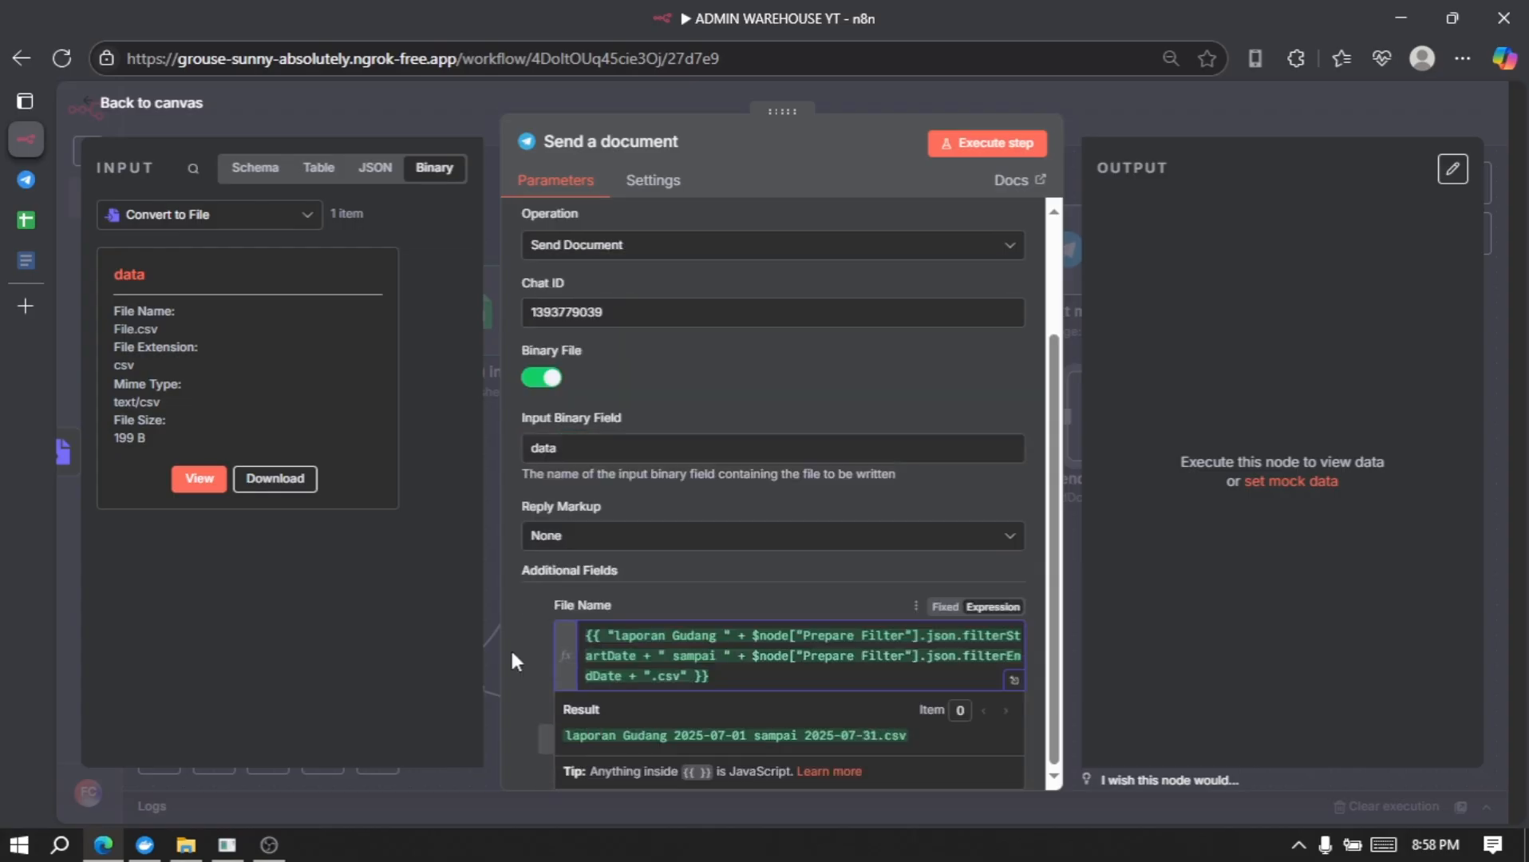
{"action": "left_click", "coordinate": [509, 647]}
- Add a Caption field with the "Berikut adalah laporan transaksi gudang" expression from the Admin Warehouse Code document, and execute the Send a document node
{"action": "left_click", "coordinate": [733, 742]}
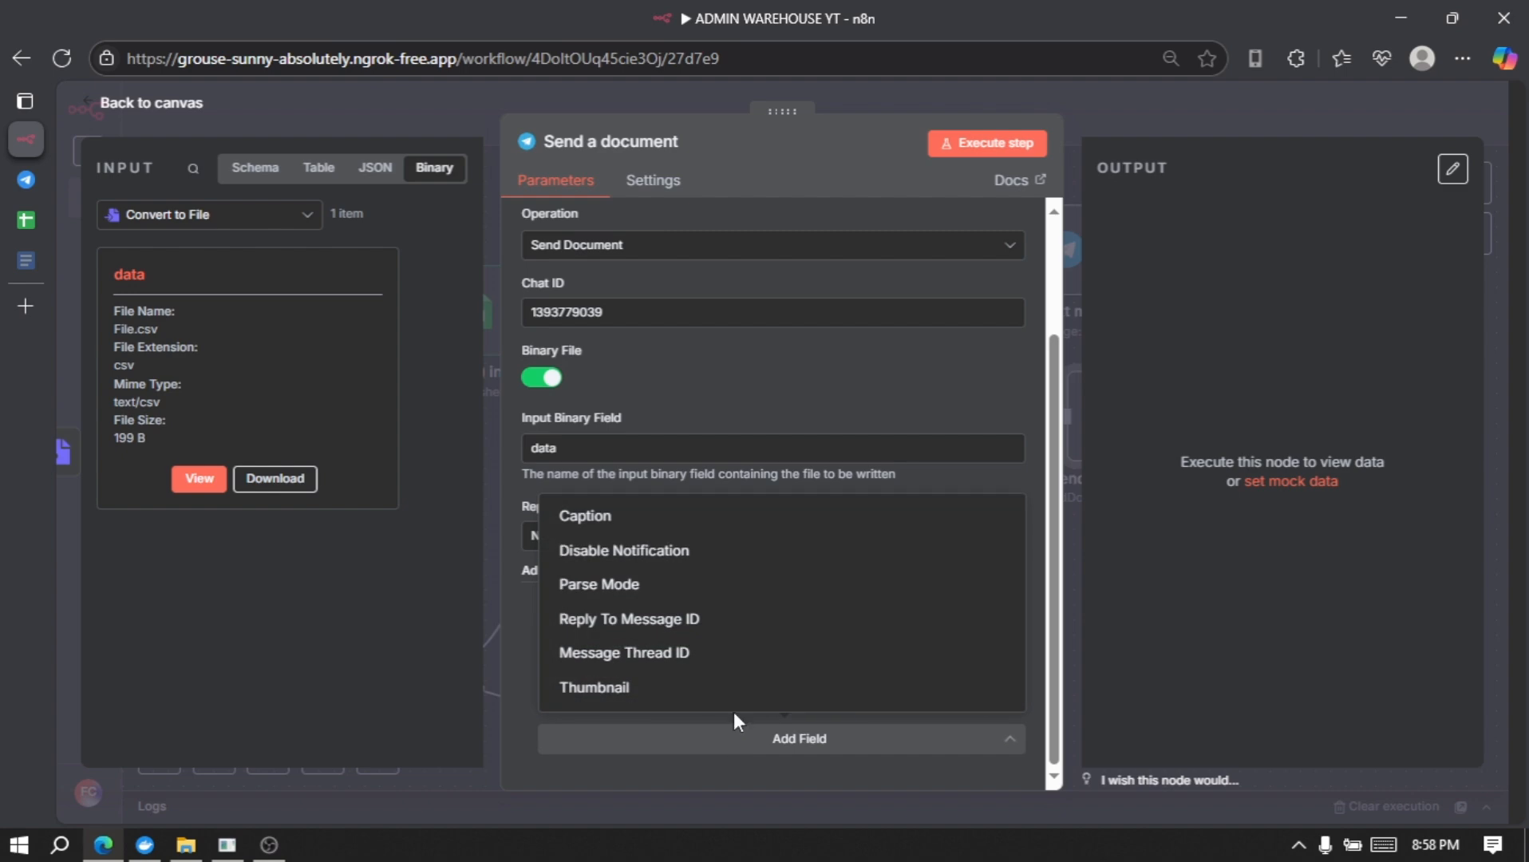
{"action": "left_click", "coordinate": [629, 529]}
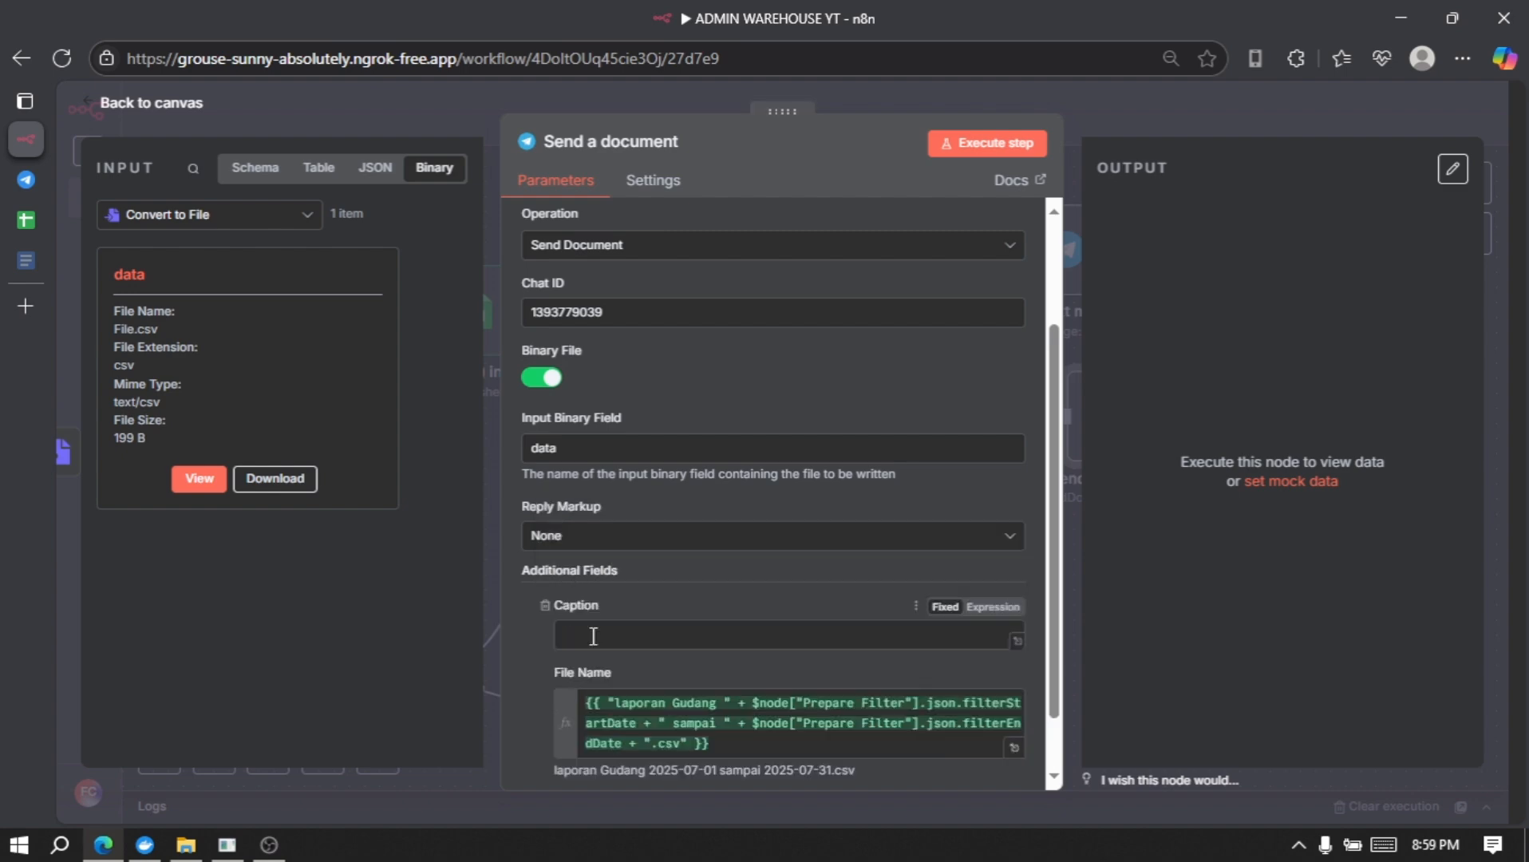
{"action": "left_click", "coordinate": [26, 261]}
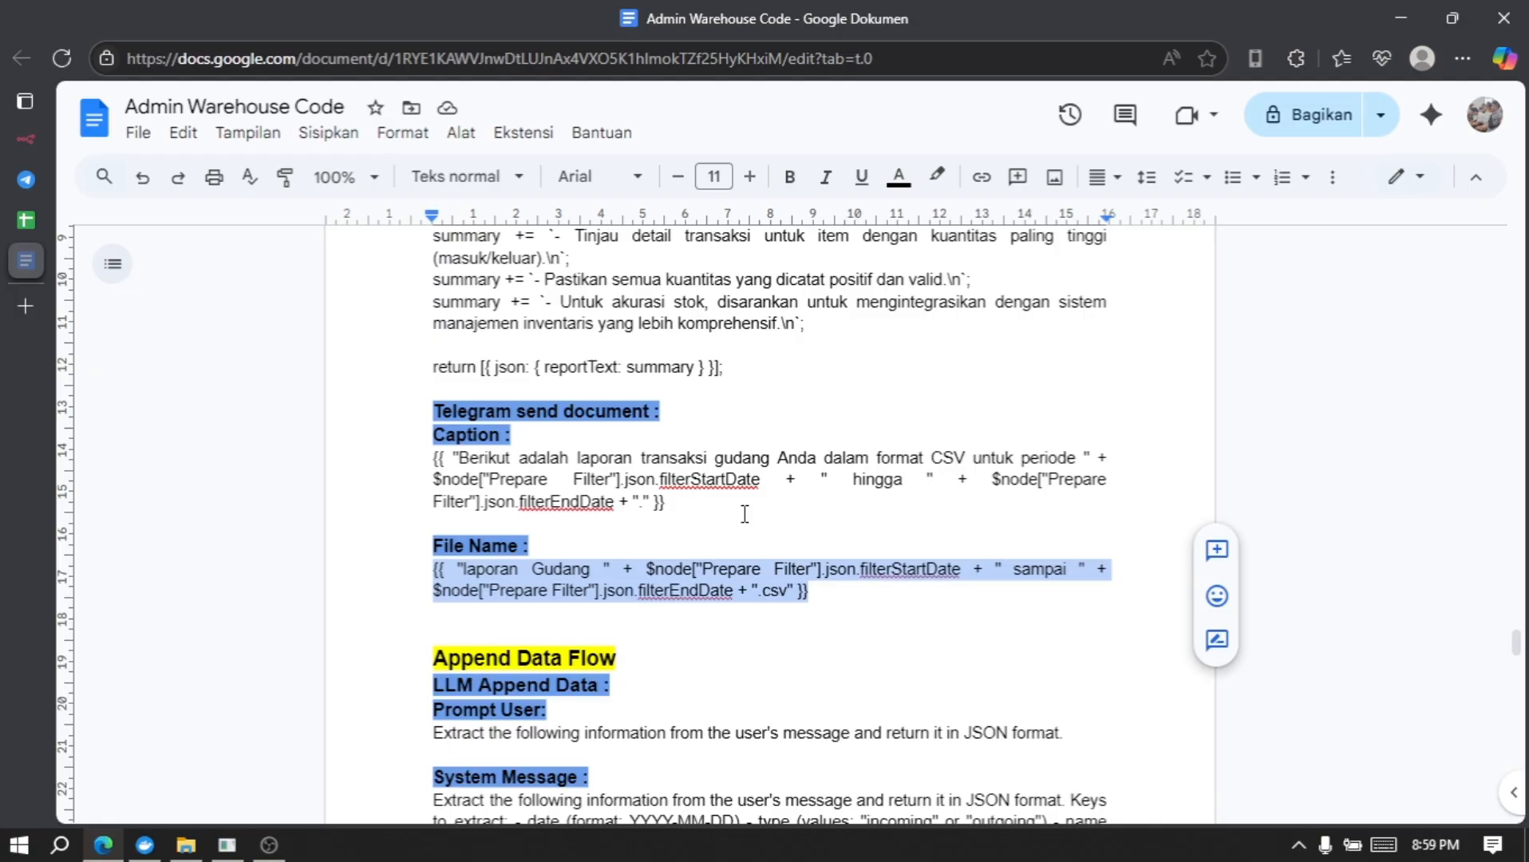
{"action": "left_click", "coordinate": [725, 511]}
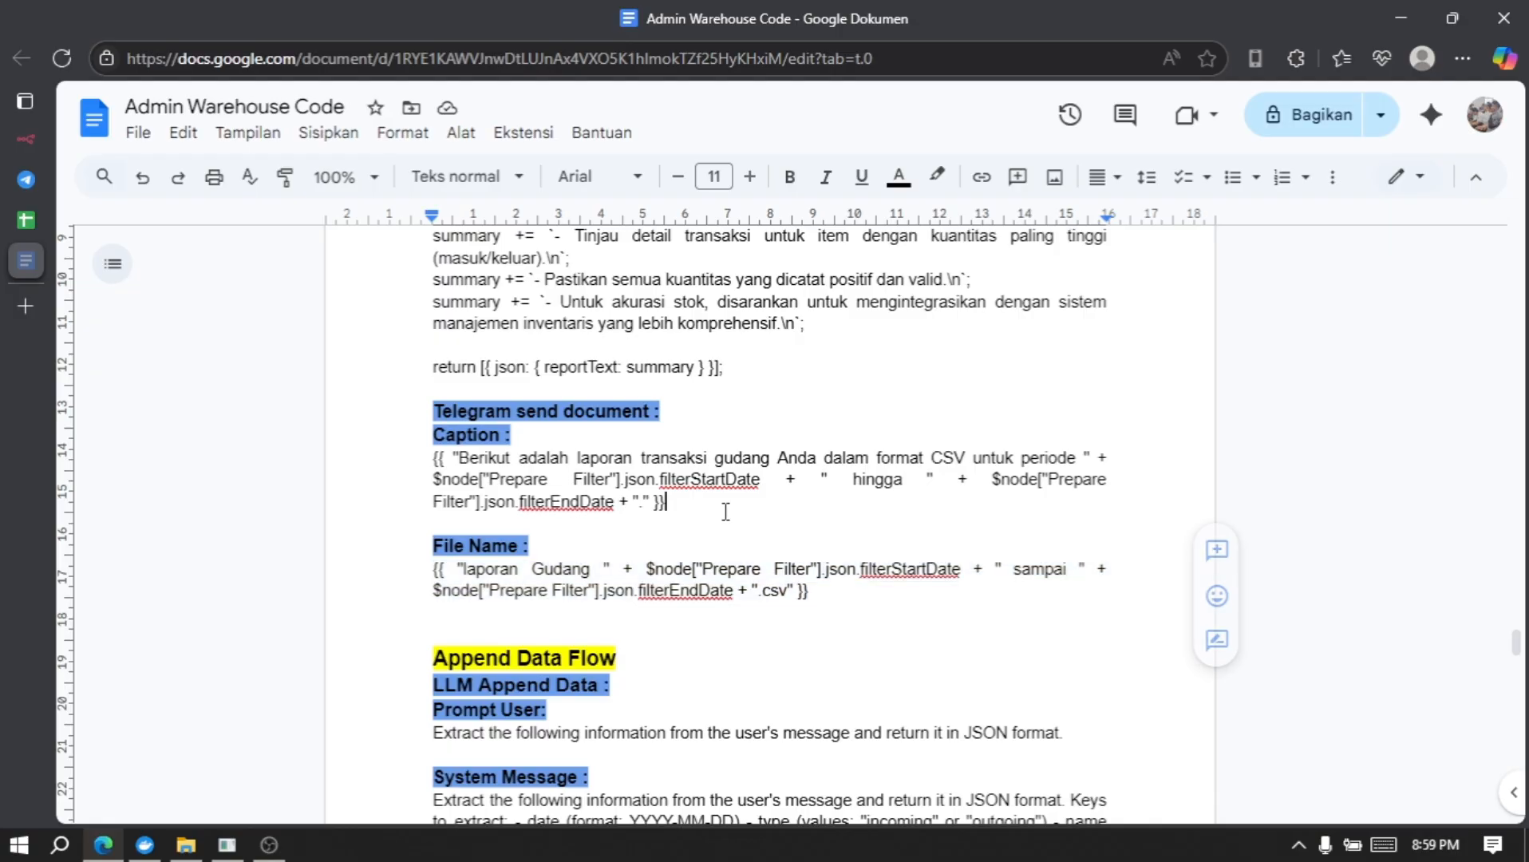
{"action": "left_click_drag", "start_coordinate": [725, 512], "coordinate": [403, 457]}
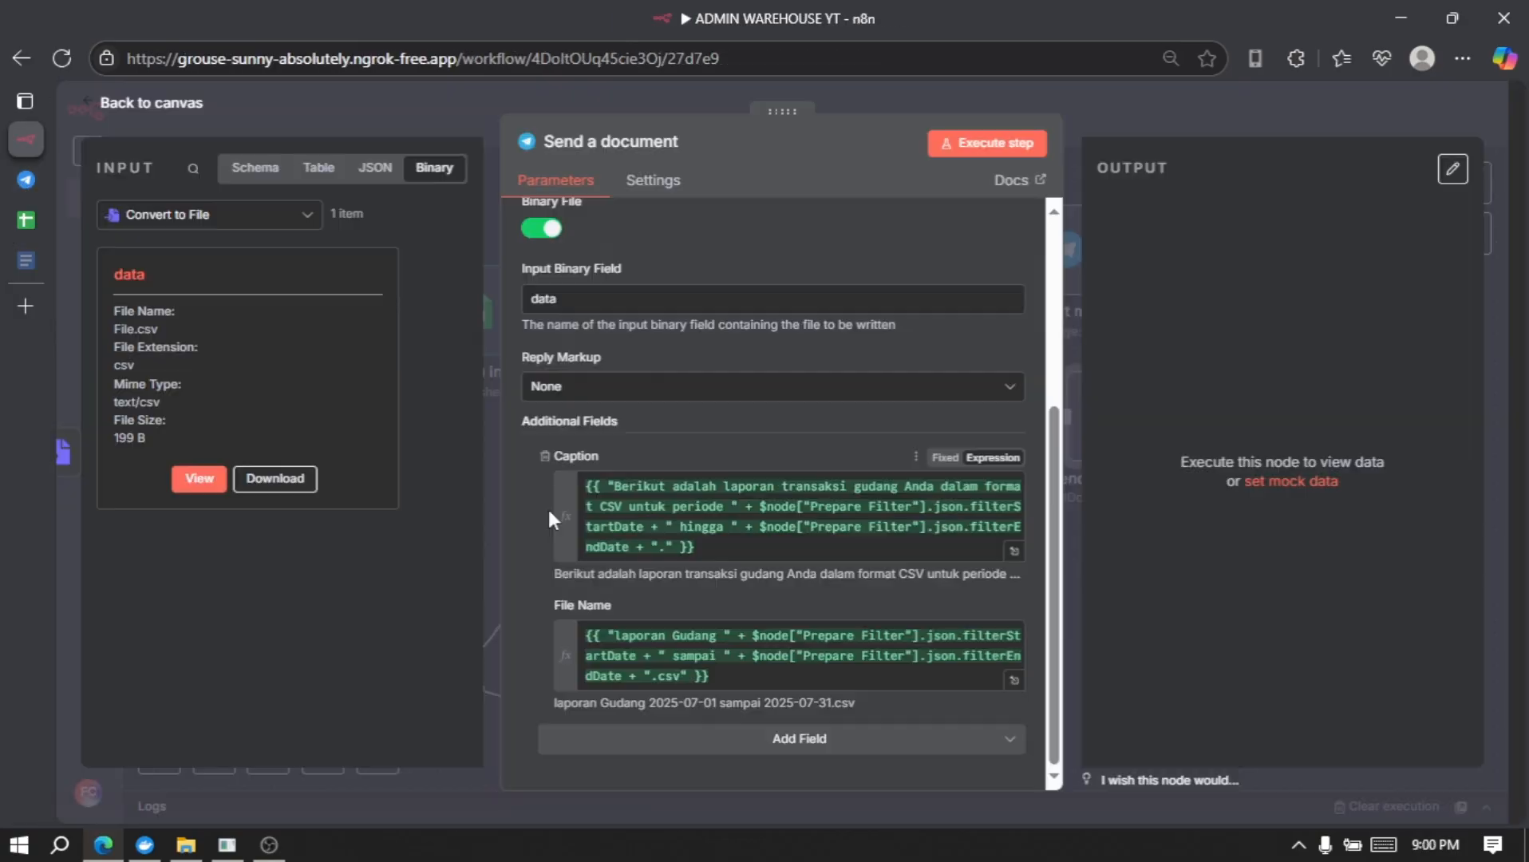
{"action": "scroll", "coordinate": [547, 506], "scroll_direction": "up", "scroll_amount": 4}
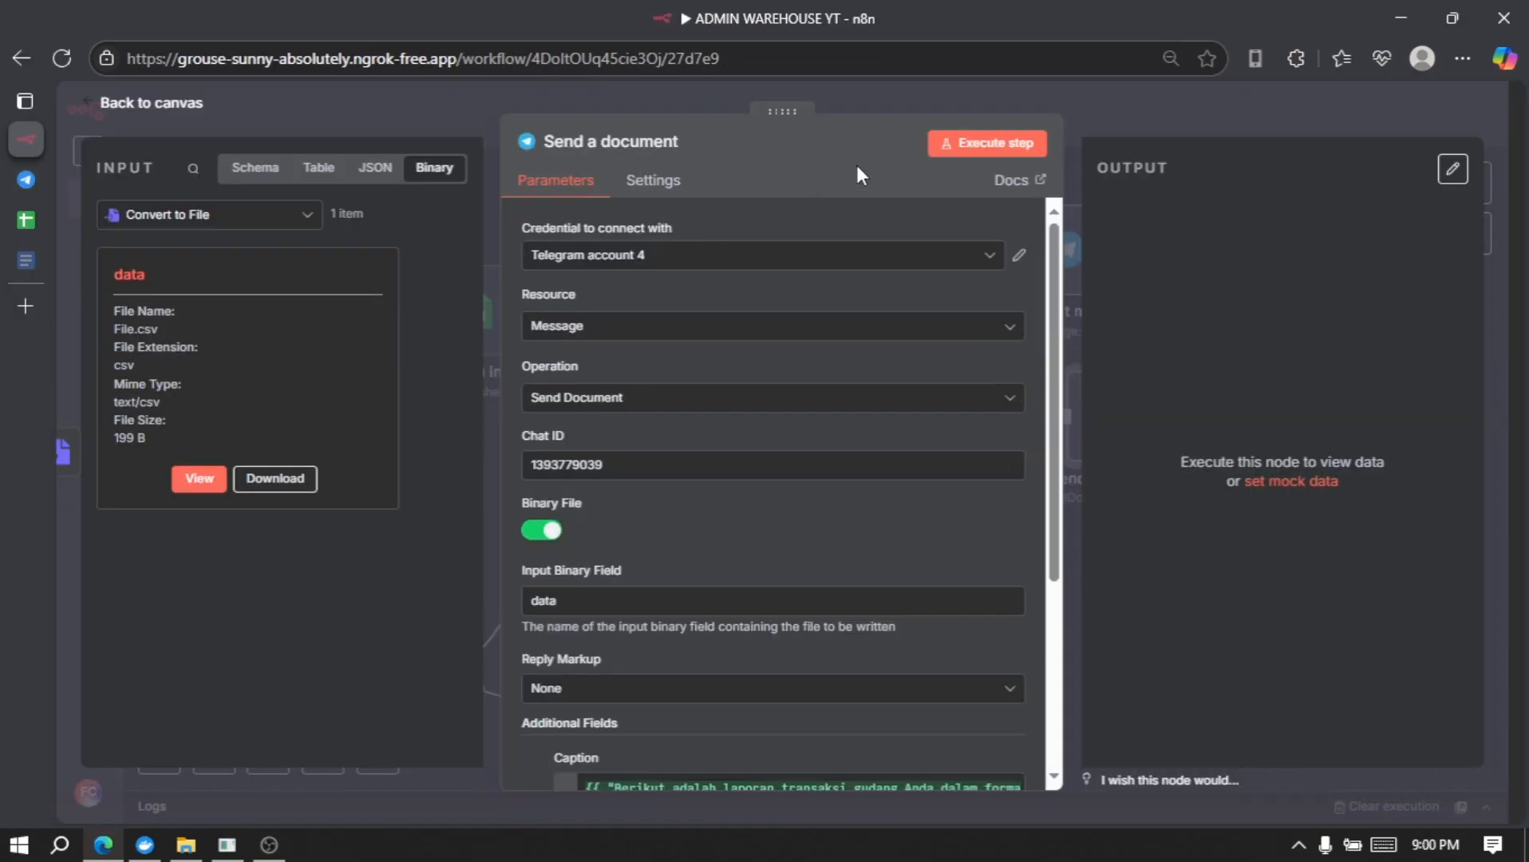
{"action": "left_click", "coordinate": [995, 144]}
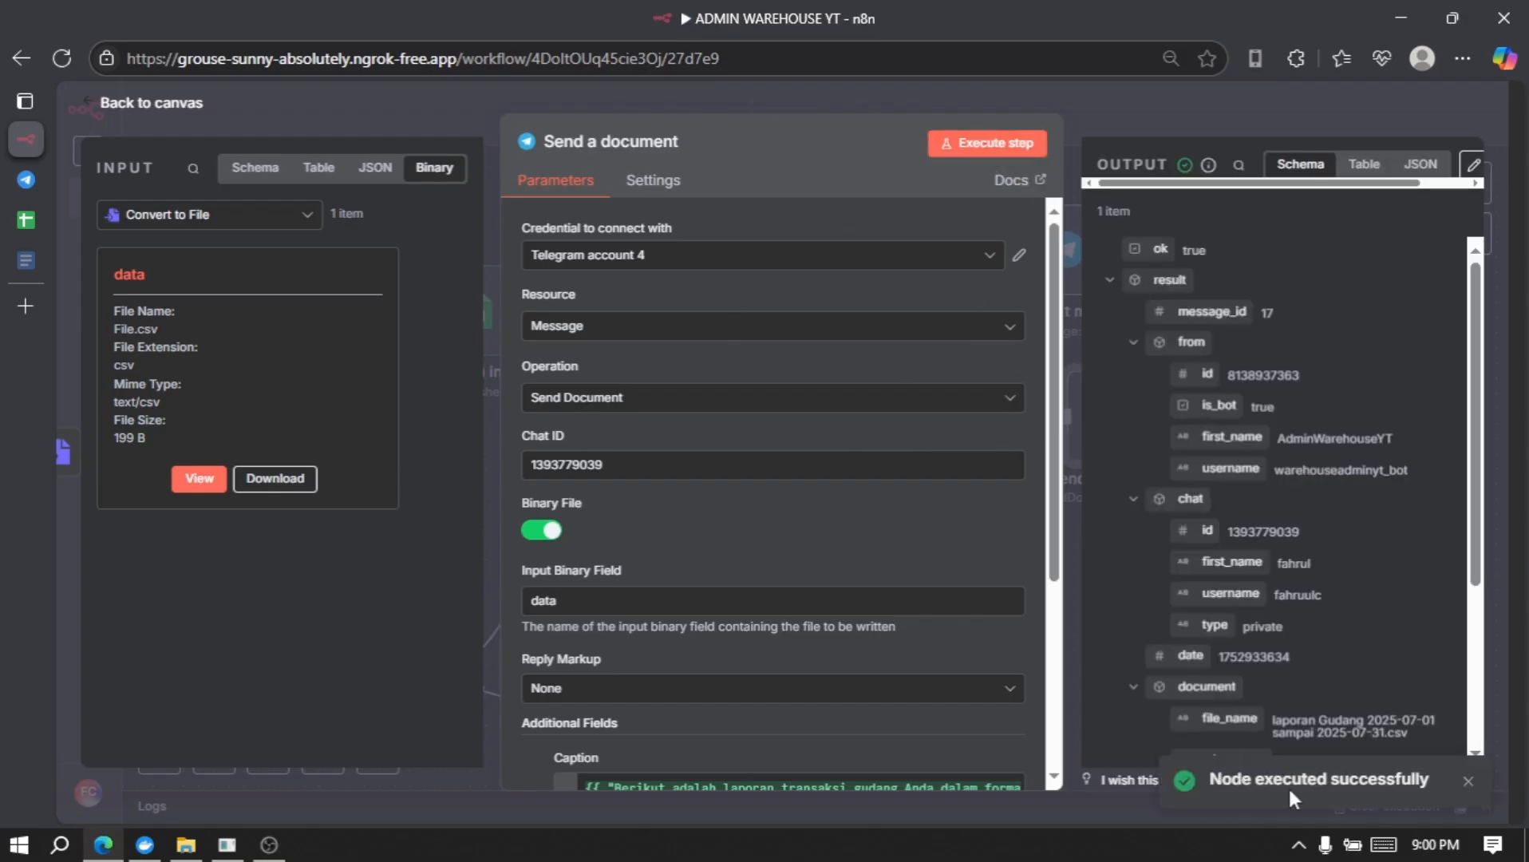
- Switch to Telegram Web, download the newest laporan Gudang CSV file from the AdminWarehouseYT chat, and check its contents in Excel
{"action": "left_click", "coordinate": [14, 178]}
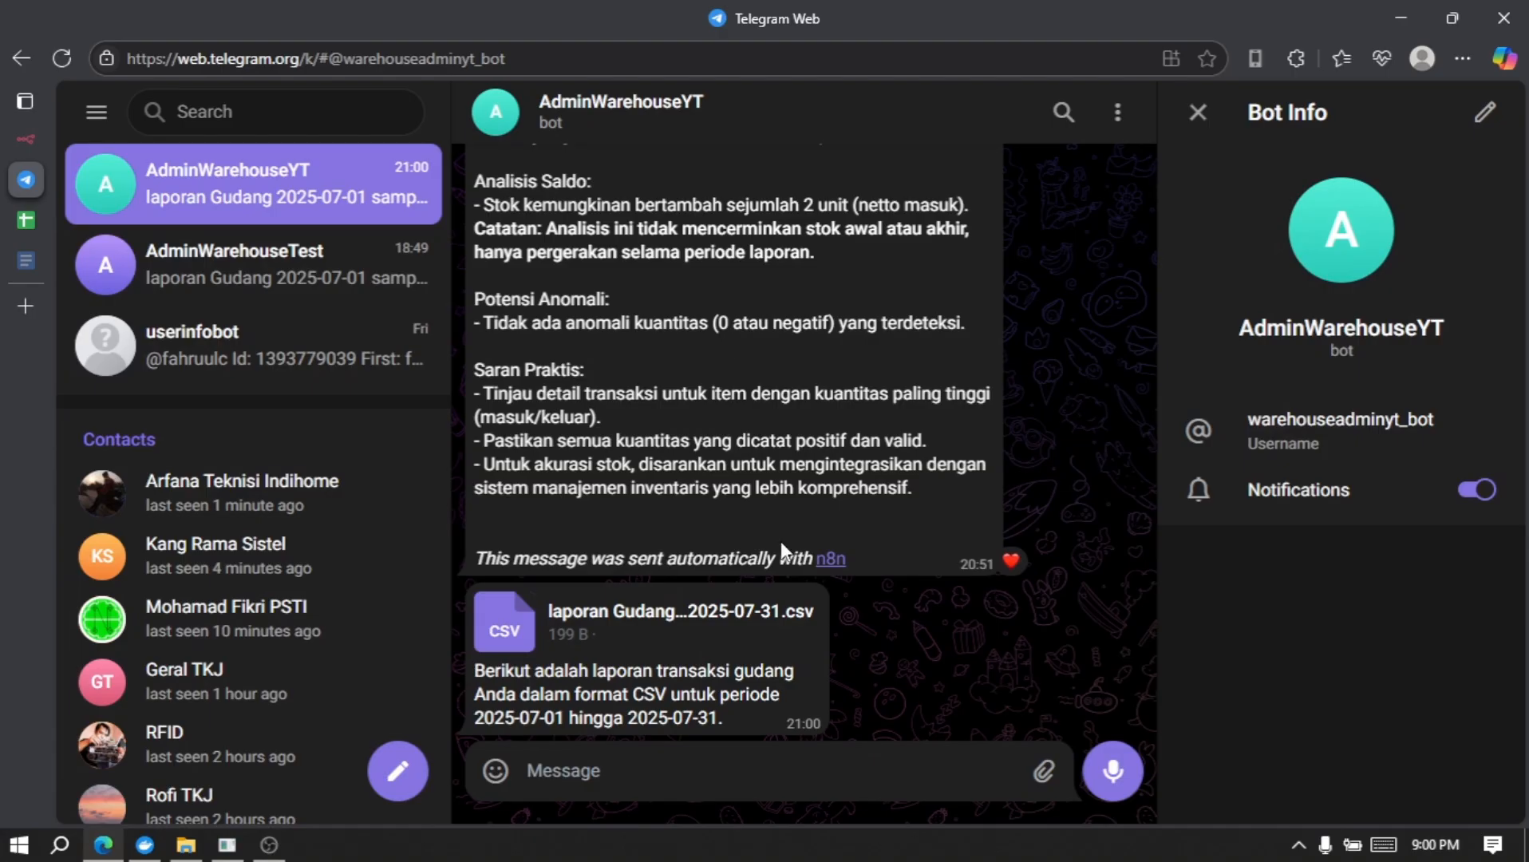
{"action": "left_click", "coordinate": [549, 635]}
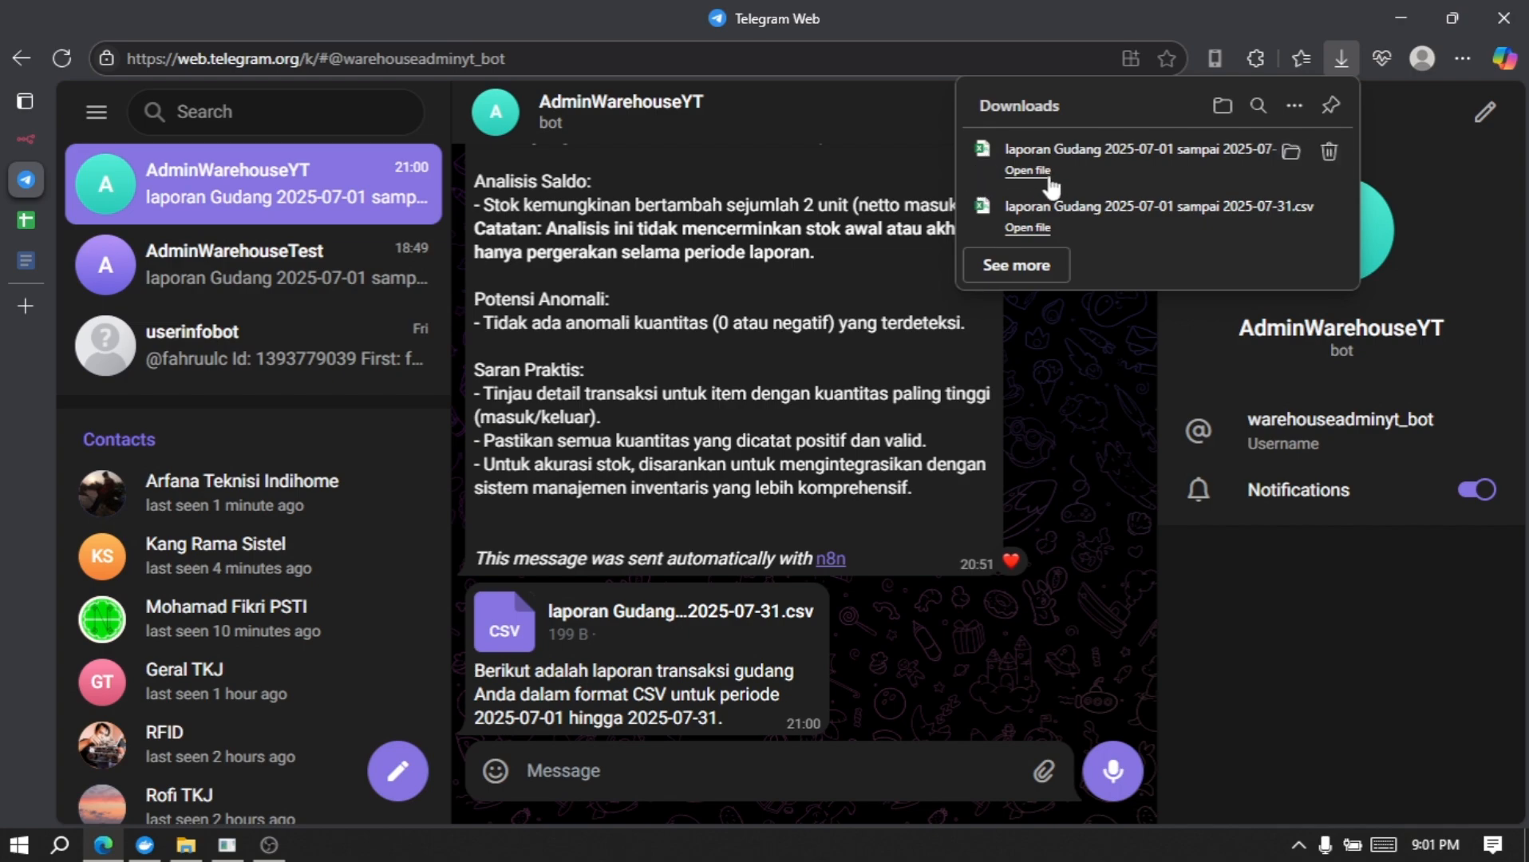
{"action": "left_click", "coordinate": [1026, 171]}
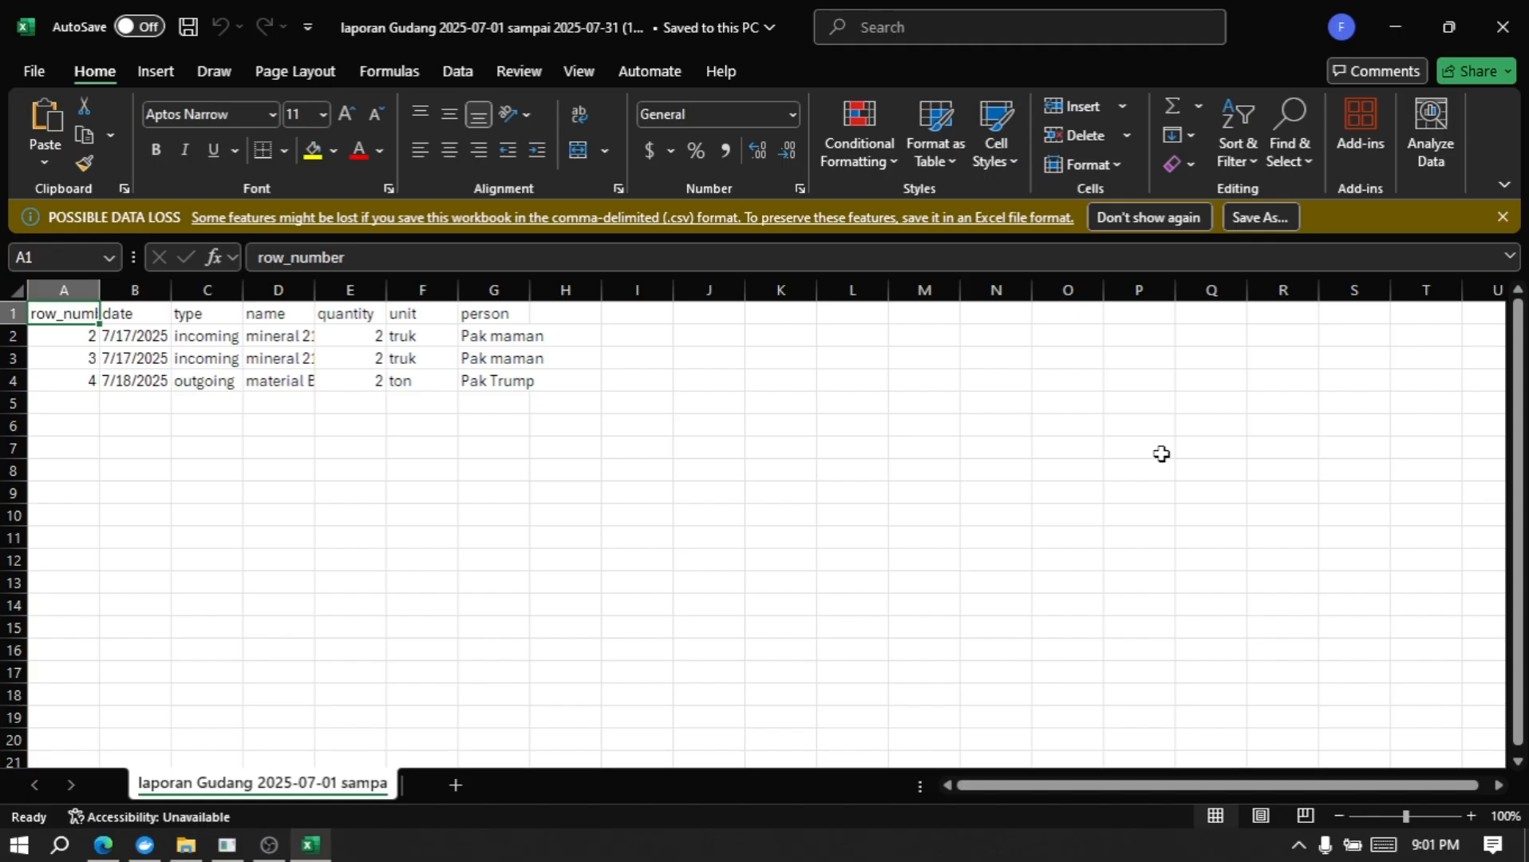
{"action": "left_click", "coordinate": [536, 456]}
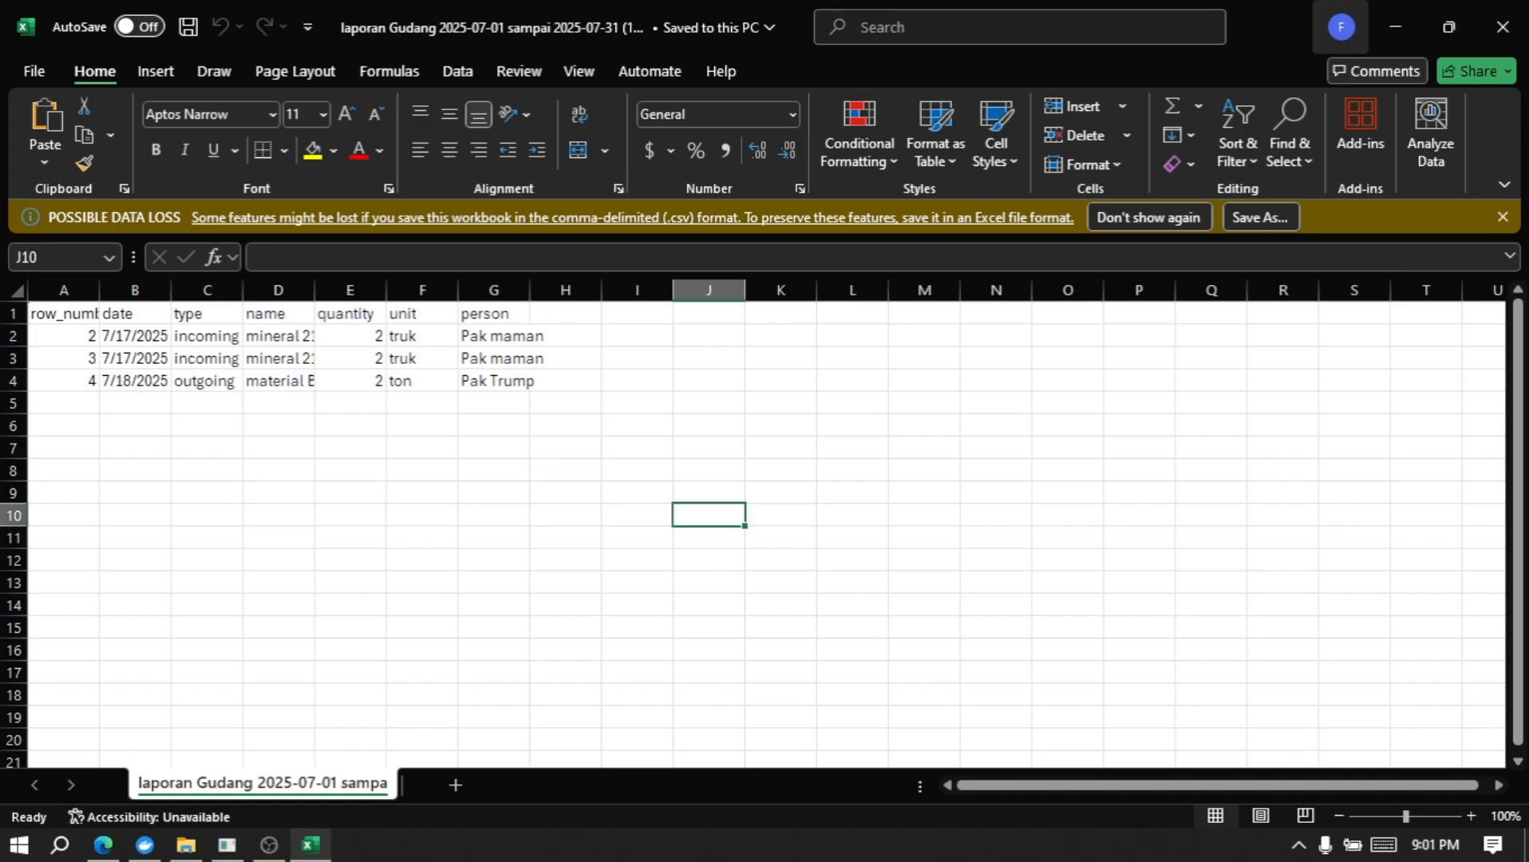
{"action": "left_click", "coordinate": [1502, 26]}
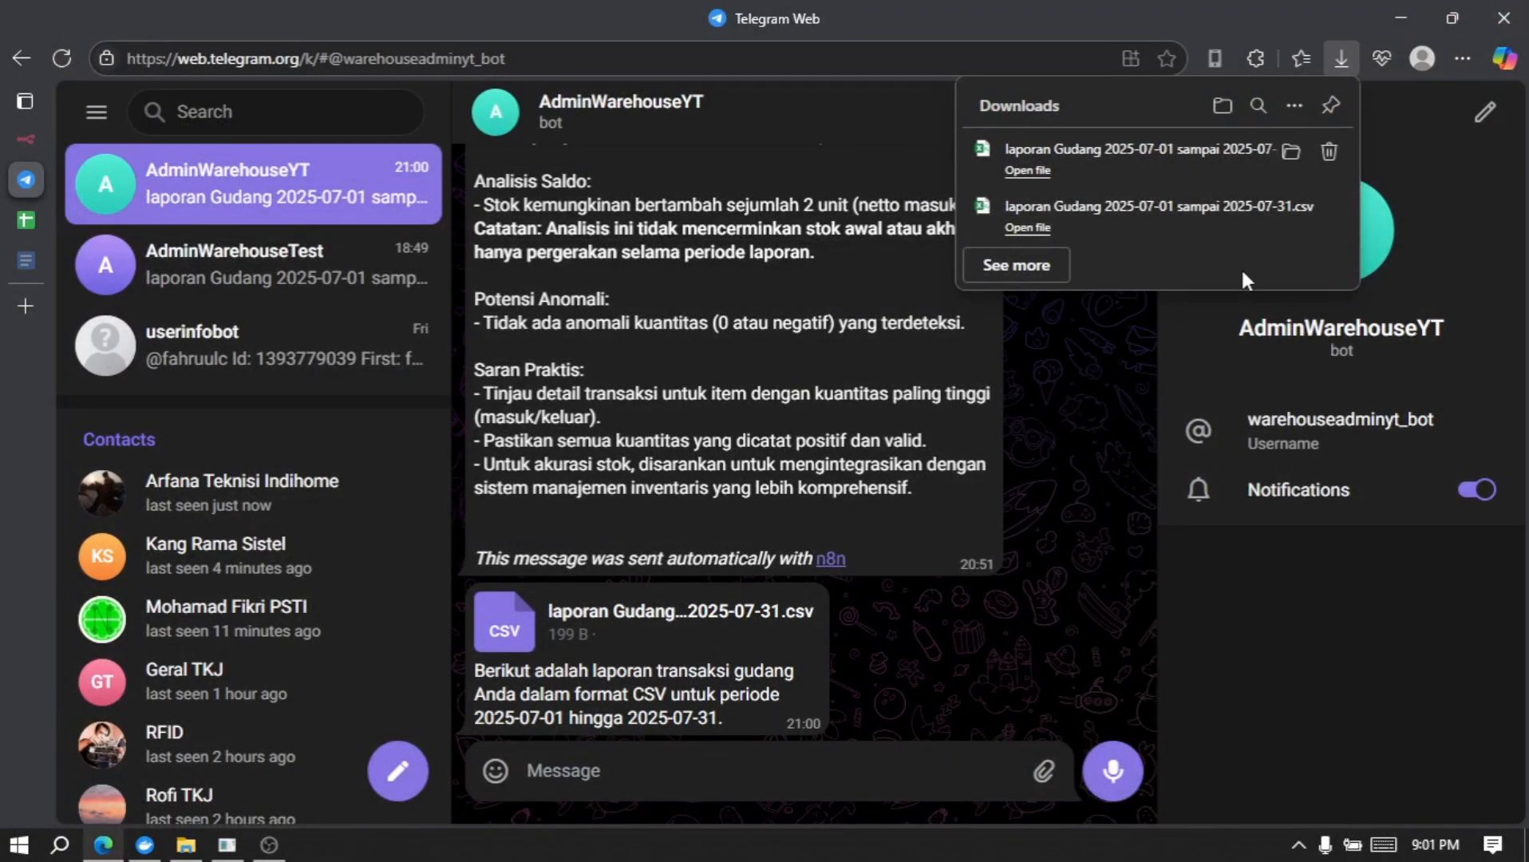
- Switch back to the n8n workflow, close the Send a document settings, and review the complete workflow on the canvas
{"action": "left_click", "coordinate": [21, 139]}
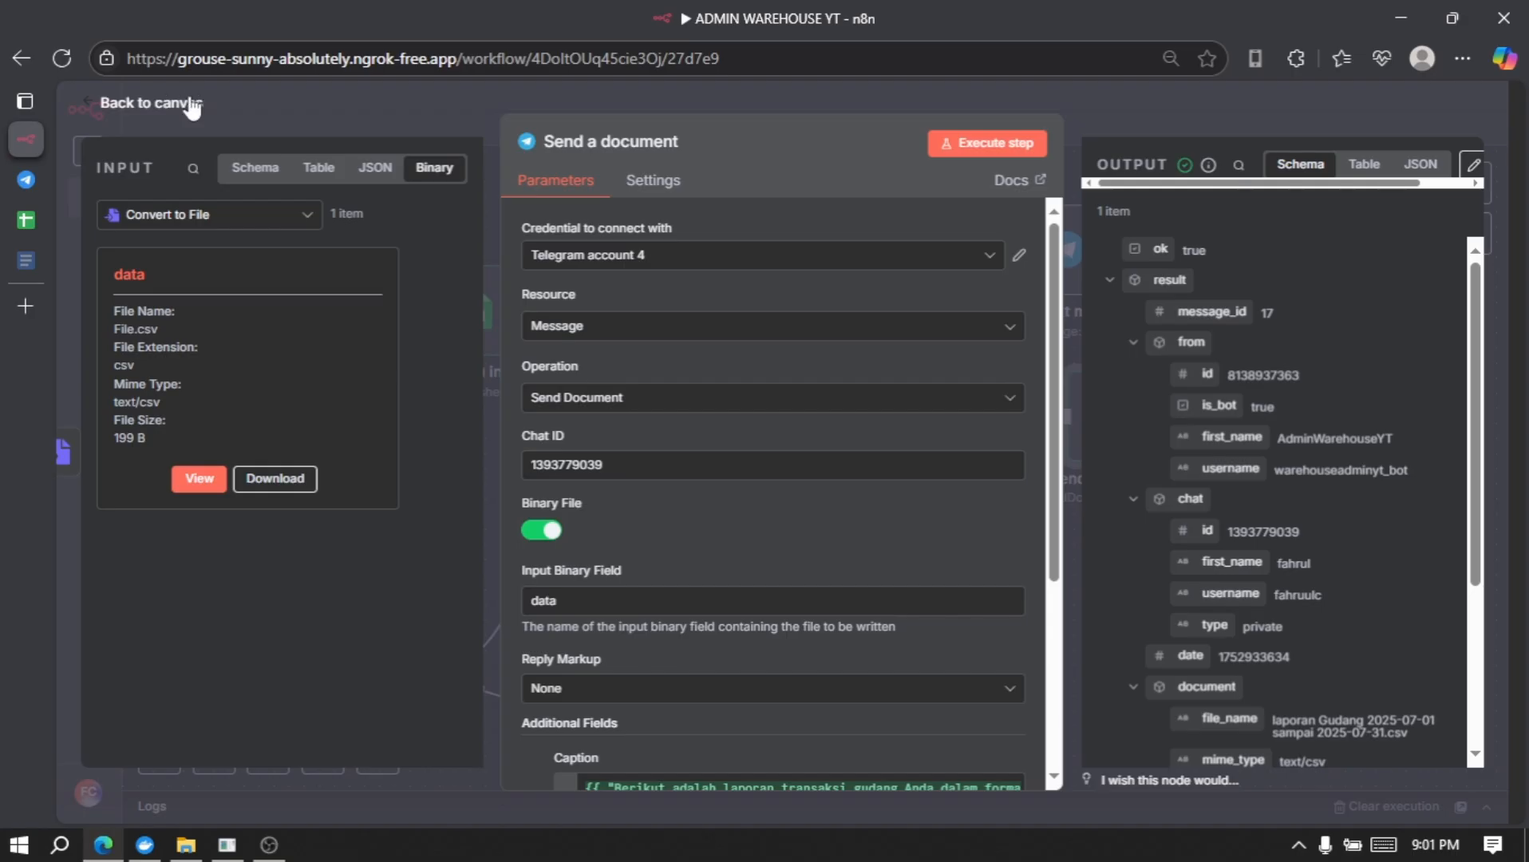
{"action": "left_click", "coordinate": [191, 108]}
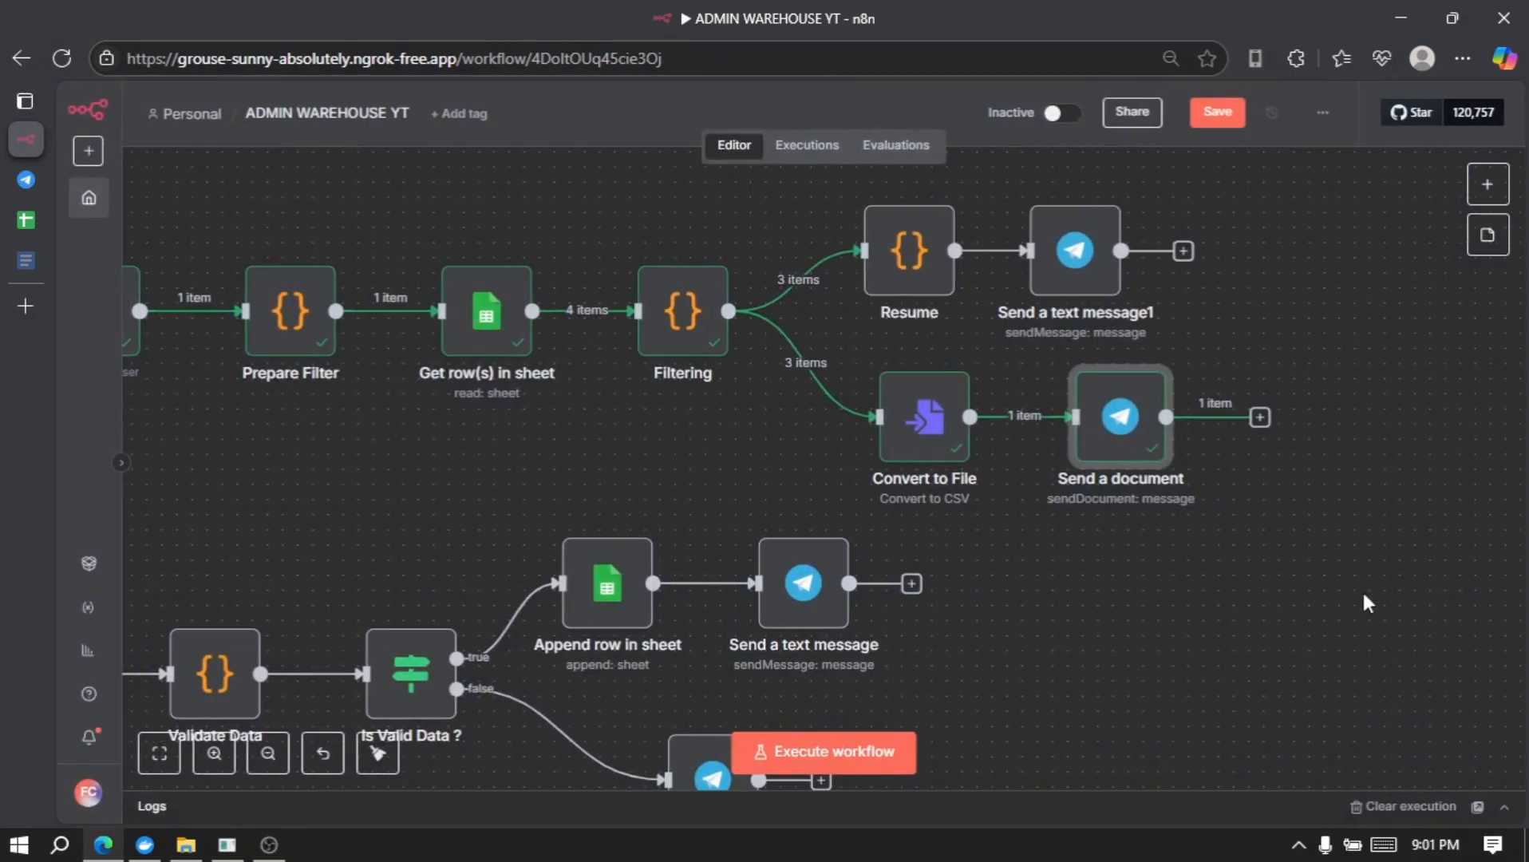
{"action": "key", "text": "1"}
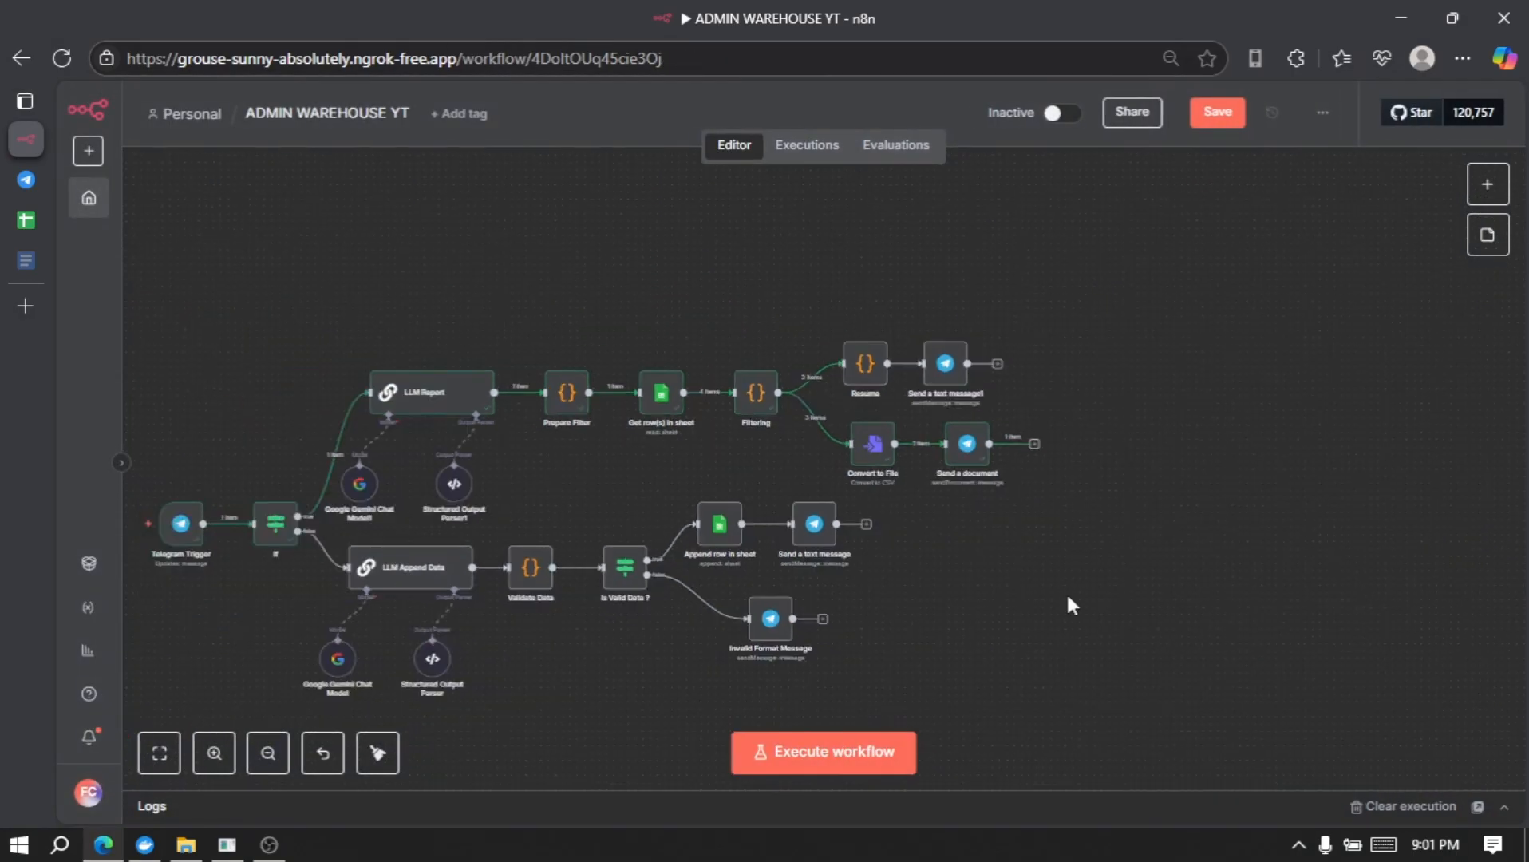
{"action": "key", "text": "1"}
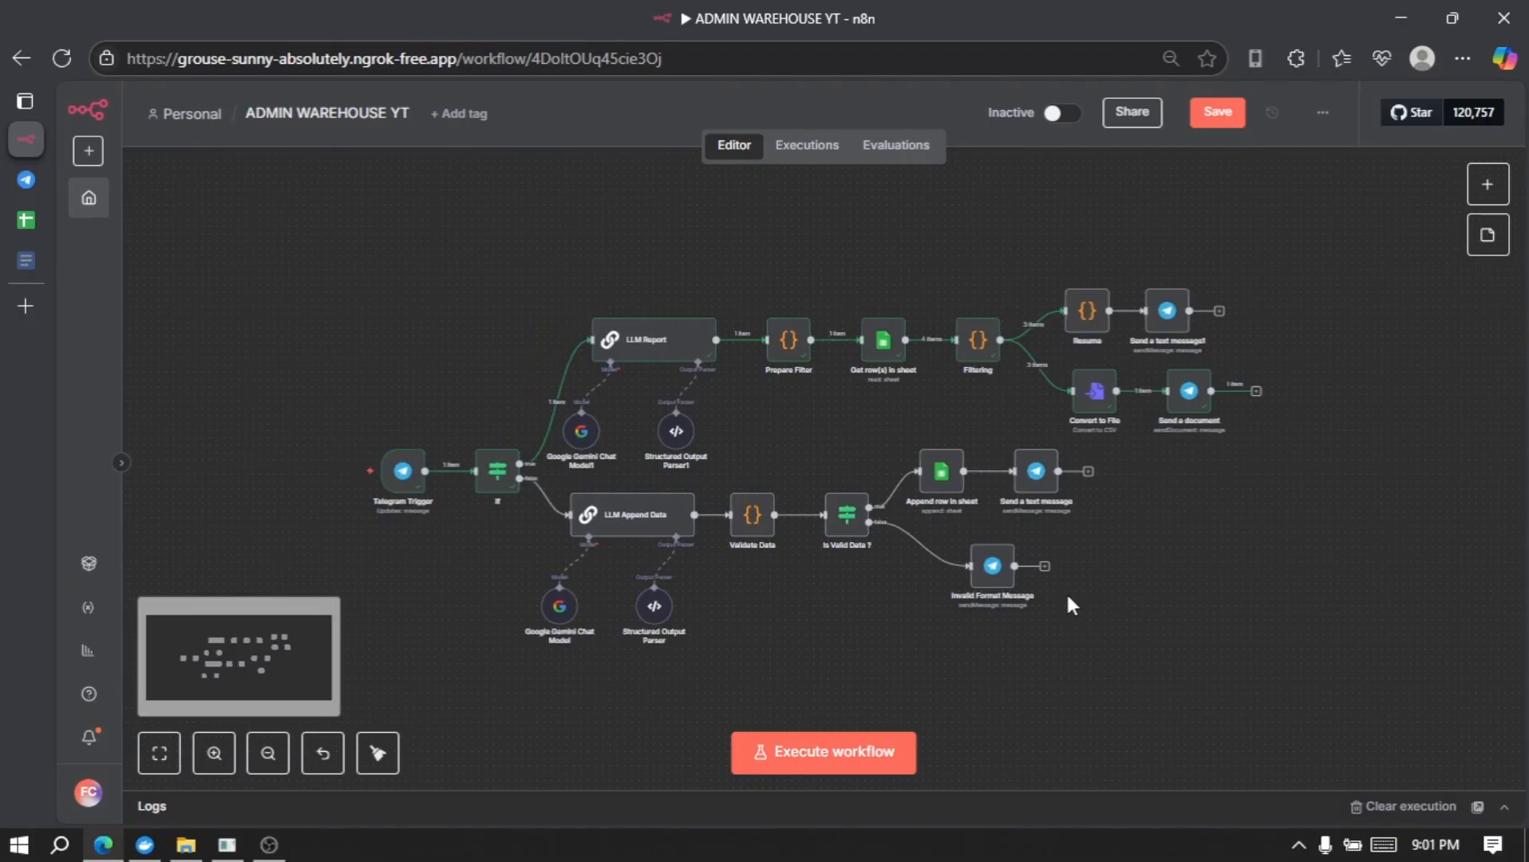